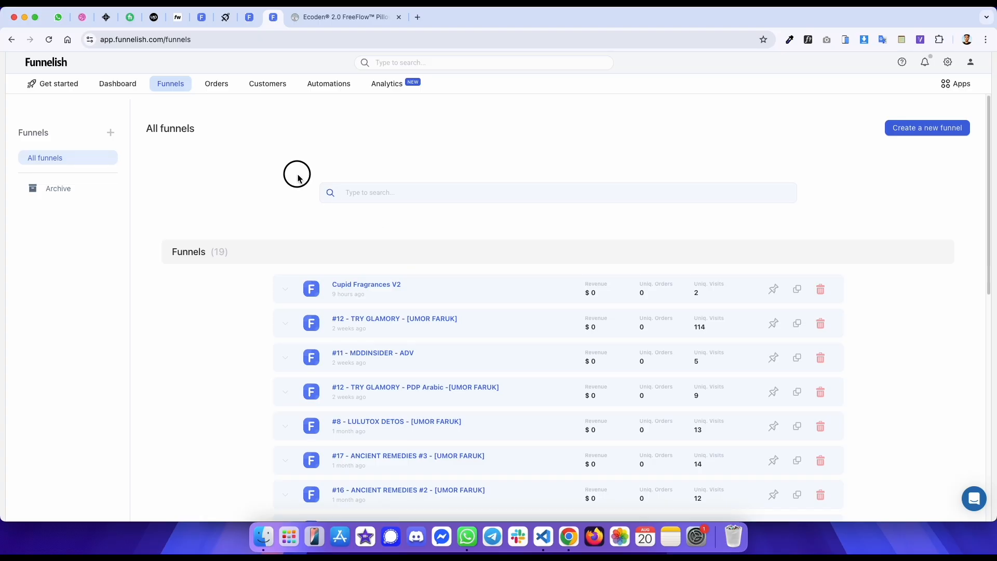
- Scroll through the Ecoden FreeFlow pillow product page to review its layout
scroll(519, 169, "down", 15)
scroll(521, 170, "down", 20)
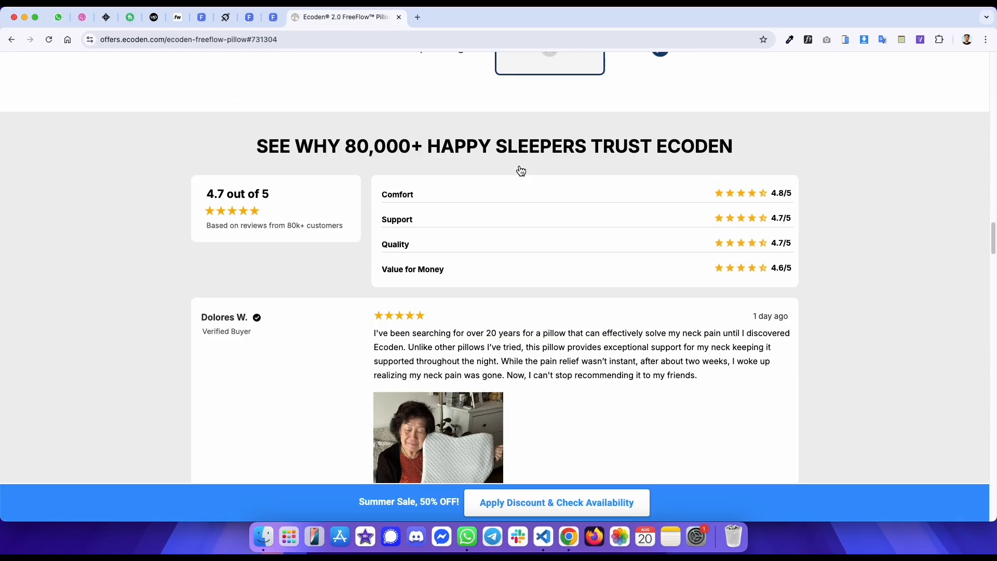
scroll(519, 170, "down", 10)
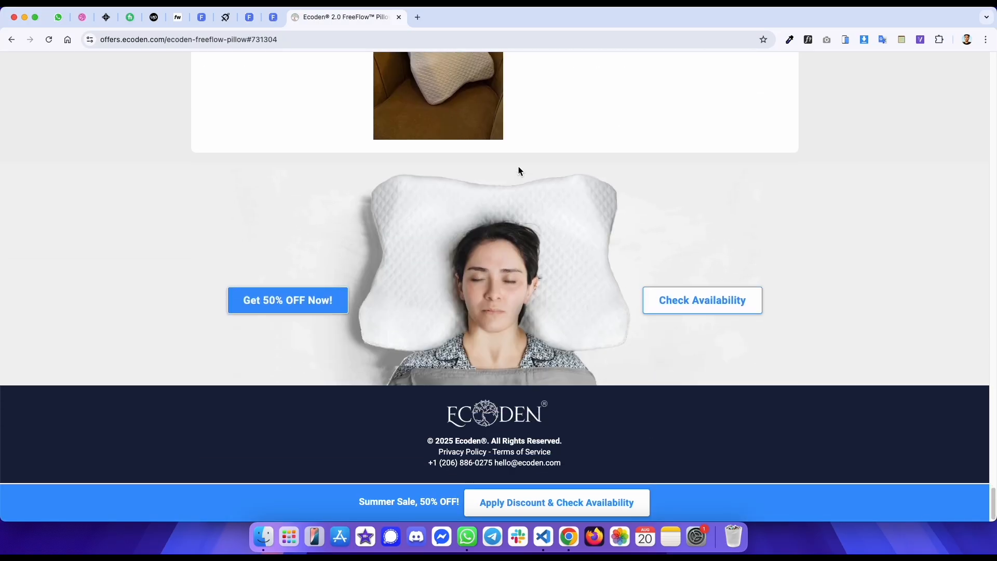
scroll(518, 170, "up", 20)
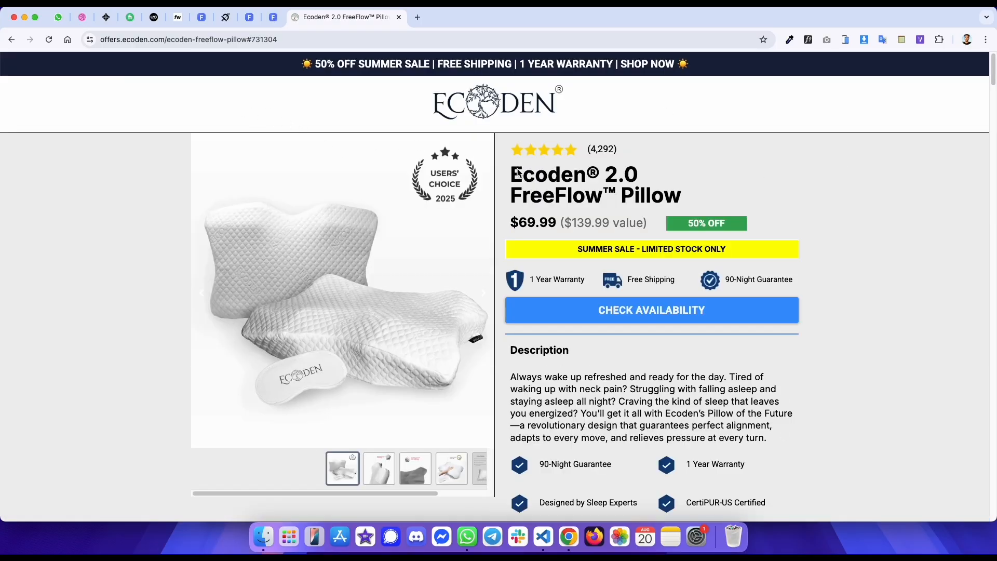
- Create a new Funnelish plus funnel named Ecoden, built from scratch
key("ctrl+shift+Tab")
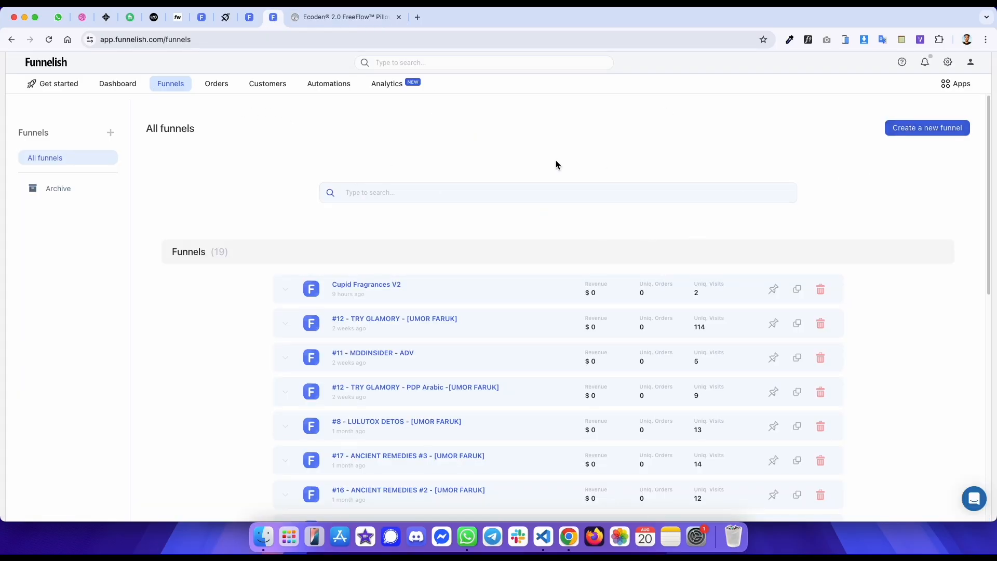
left_click(928, 128)
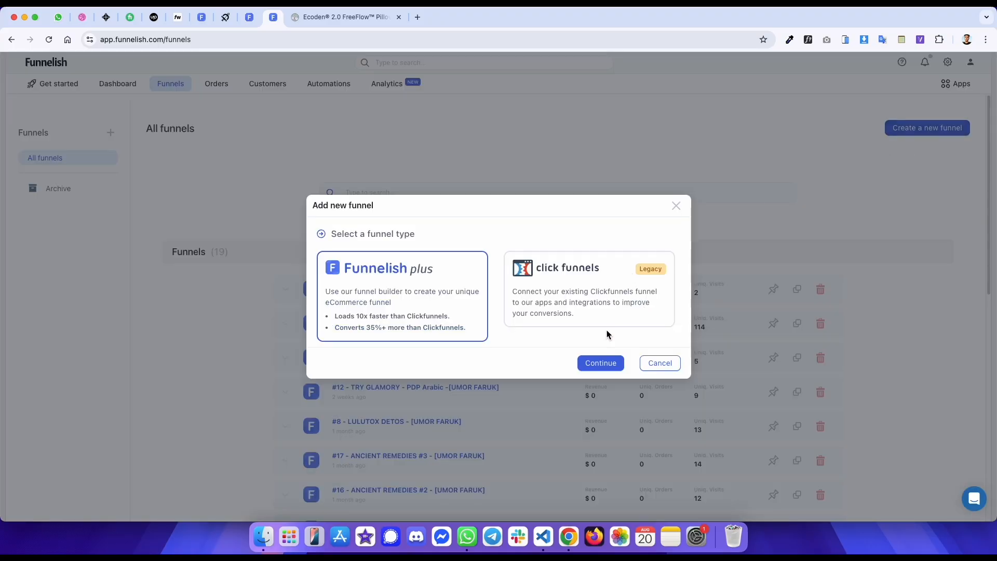
left_click(612, 361)
left_click(394, 309)
key("ctrl+Tab")
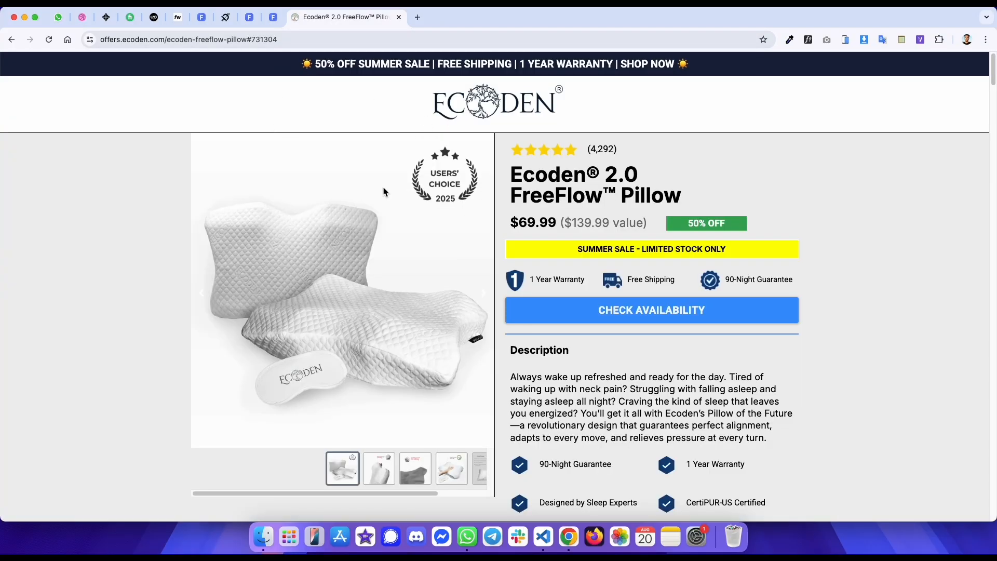
key("ctrl+shift+Tab")
type("E")
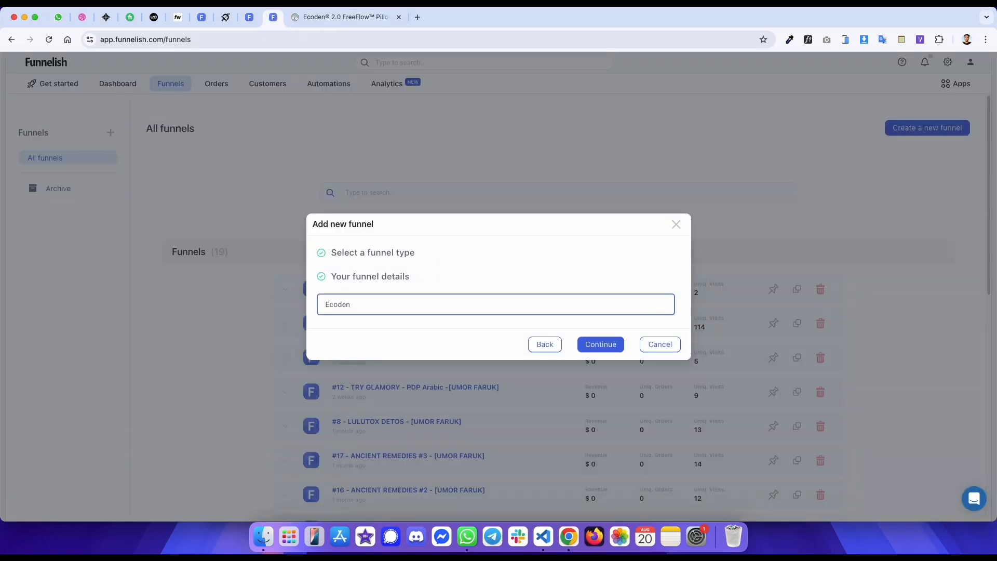
left_click(604, 350)
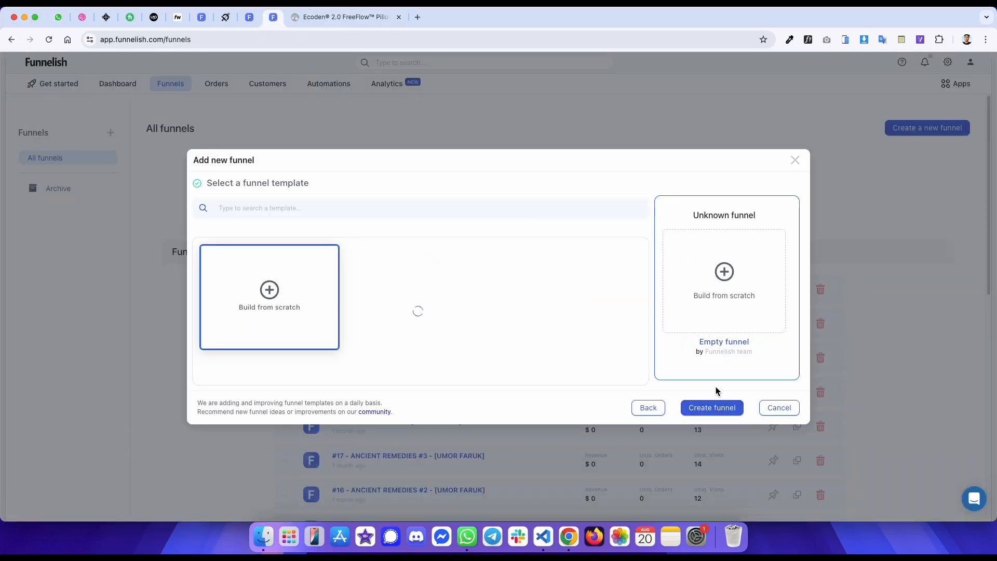
left_click(715, 465)
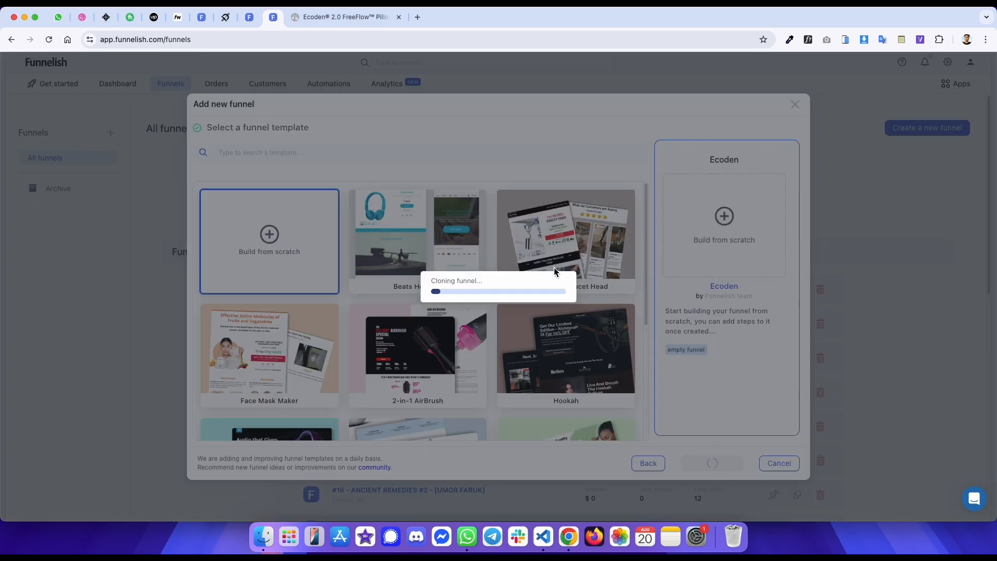
- Add a landing page step from scratch named Ecoden with step path Ecoden-45646
key("ctrl+Tab")
key("ctrl+shift+Tab")
left_click(176, 111)
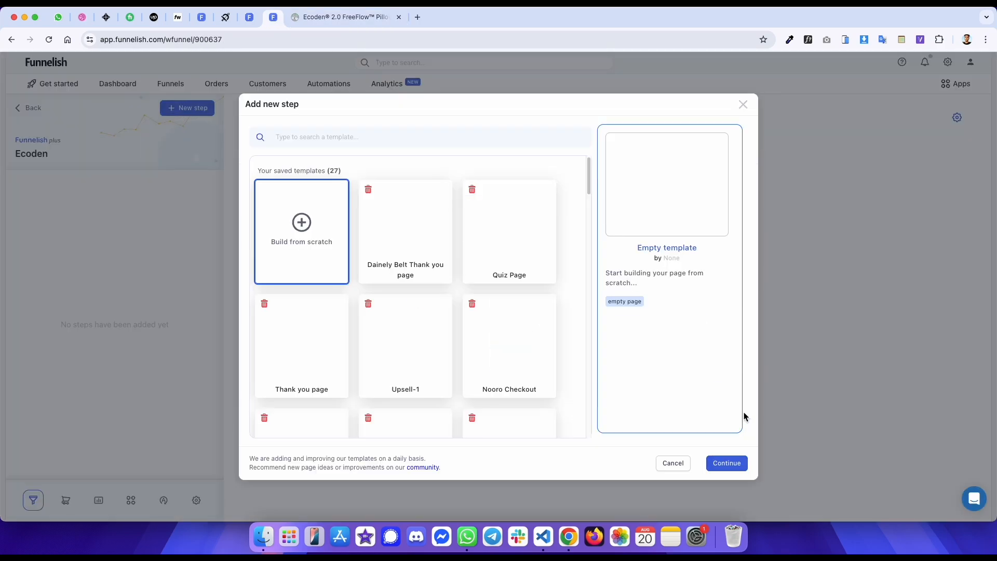
left_click(728, 463)
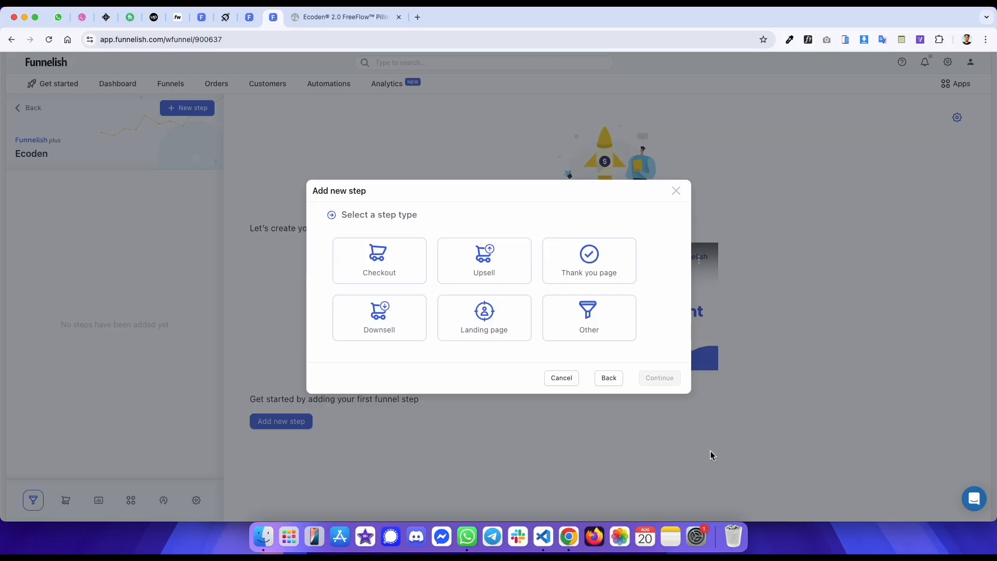
left_click(508, 319)
triple_click(416, 290)
type("E")
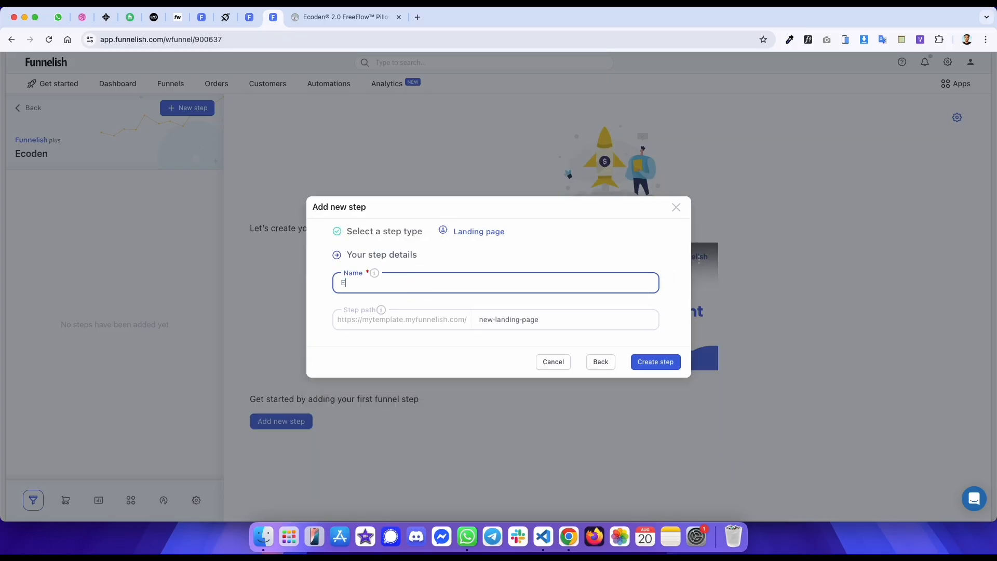
type("coden")
triple_click(531, 320)
type("Ecoden-45646")
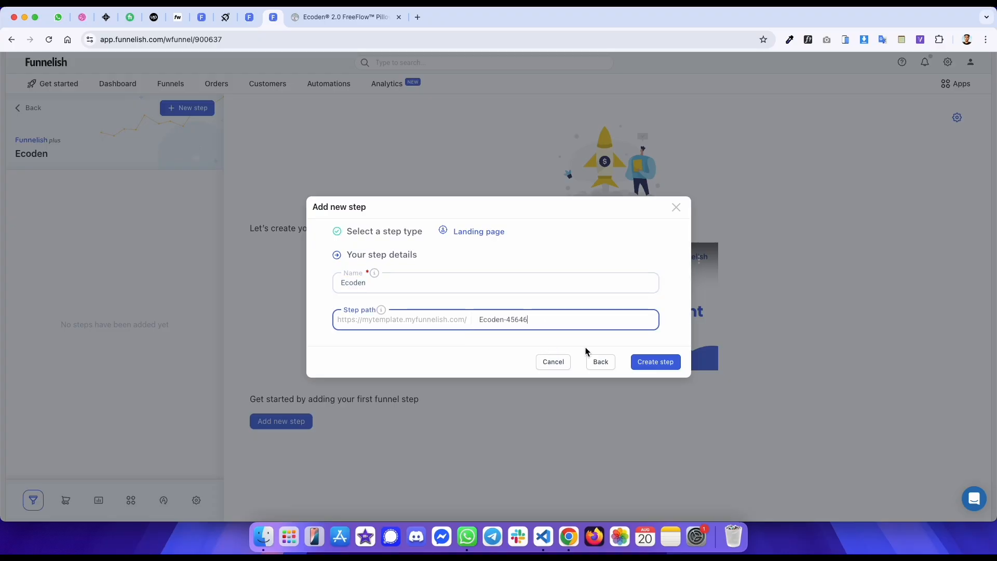
left_click(656, 361)
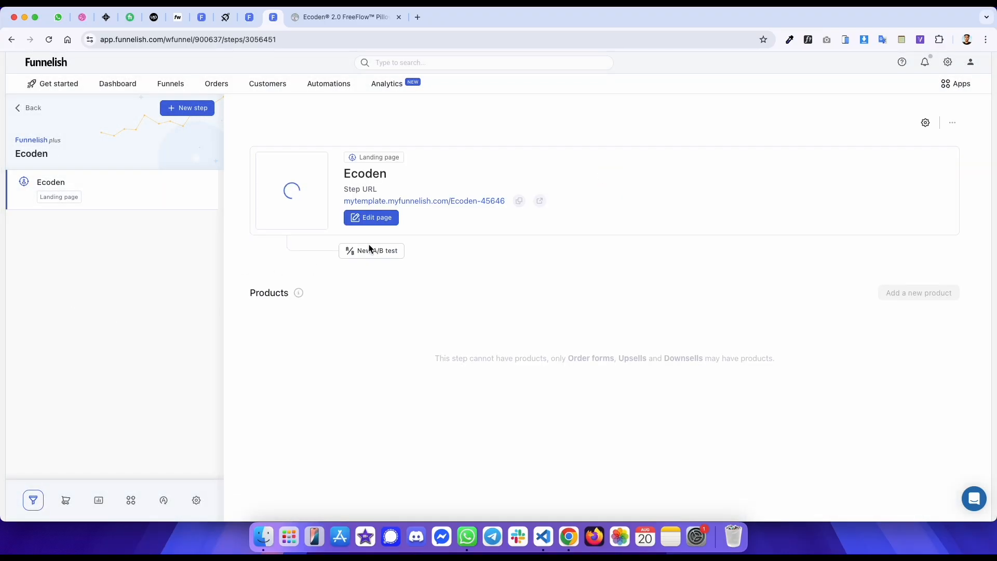
- Open the Ecoden step in the page editor and its live step URL, then reorder the browser tabs
left_click(376, 218)
left_click(441, 201)
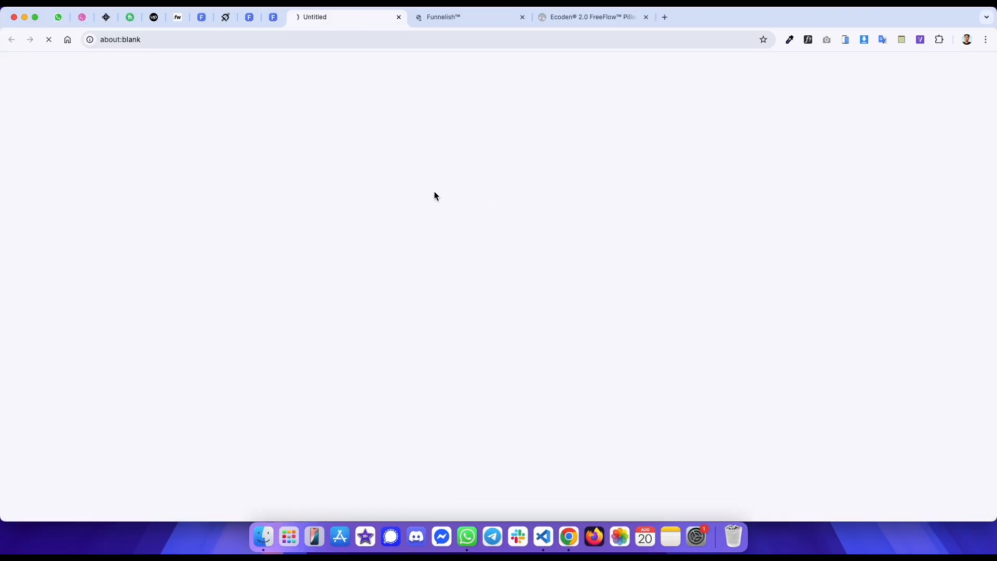
left_click_drag(322, 20, 527, 18)
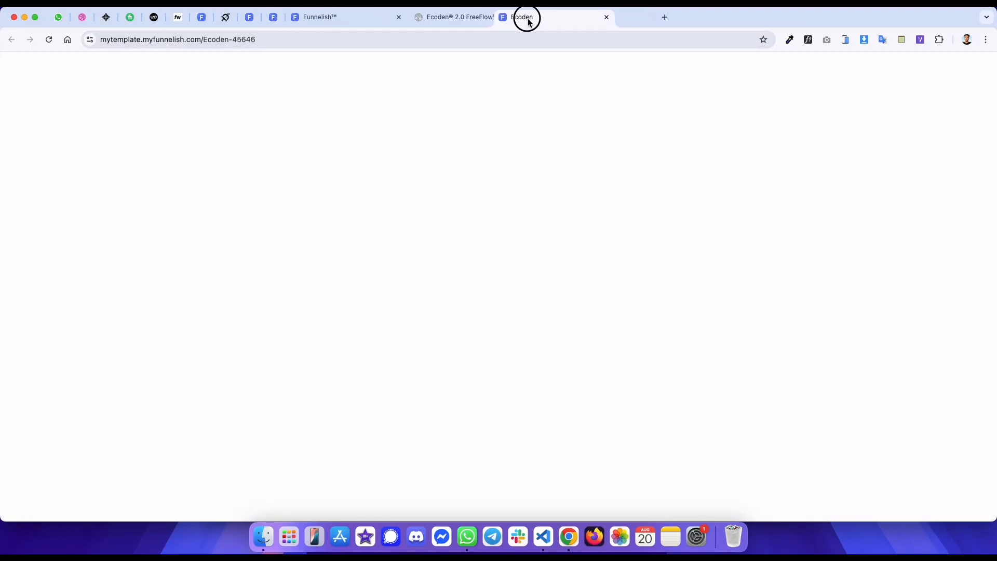
- Activate WhatFont on the Ecoden product page and inspect the fonts used throughout its sections
left_click(450, 17)
left_click(809, 40)
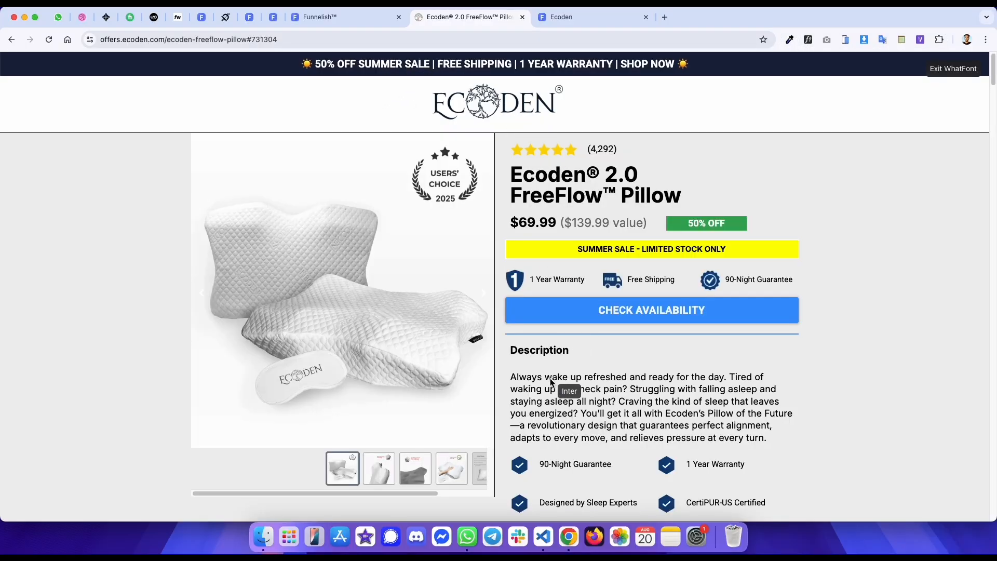
scroll(551, 332, "down", 6)
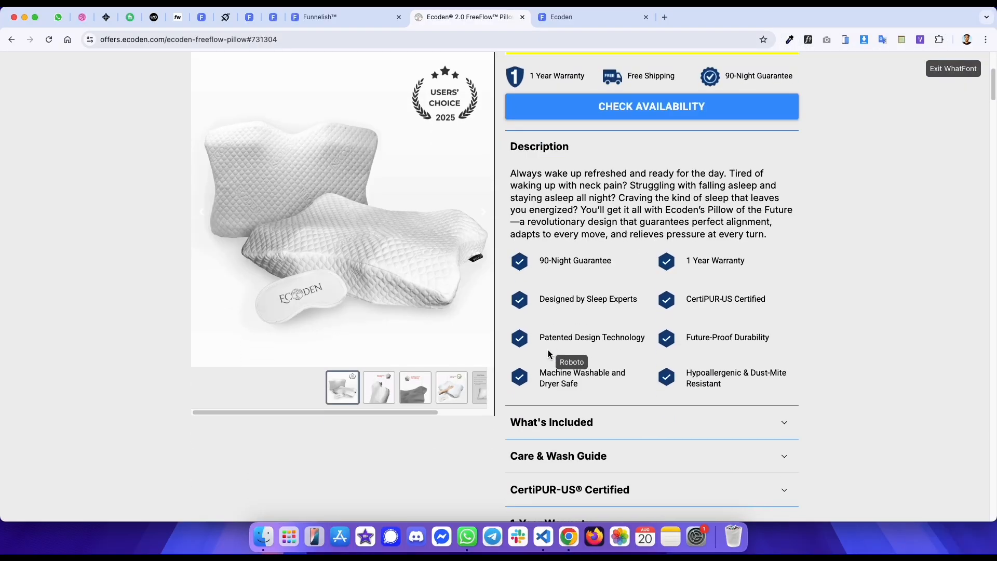
scroll(551, 329, "down", 10)
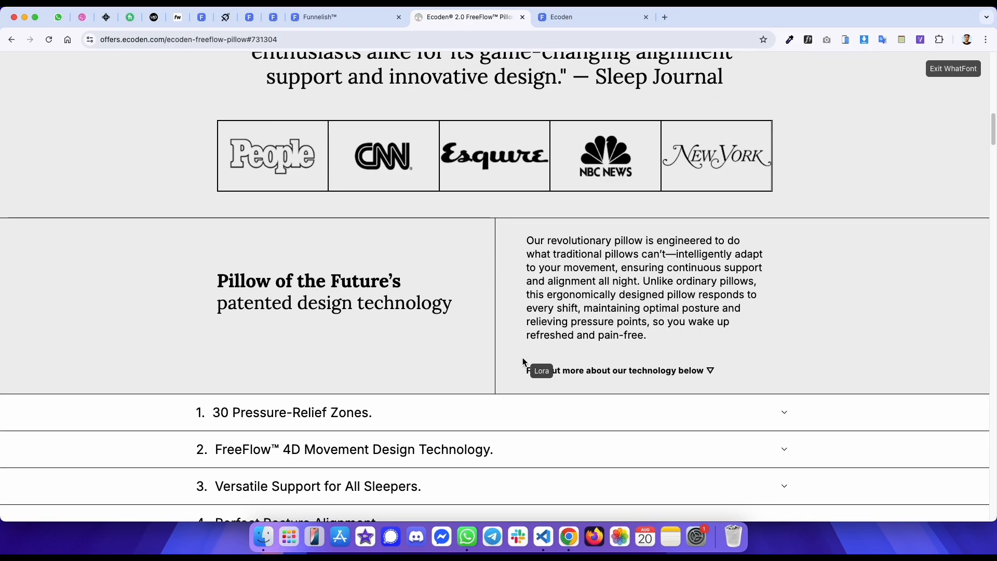
scroll(374, 296, "down", 2)
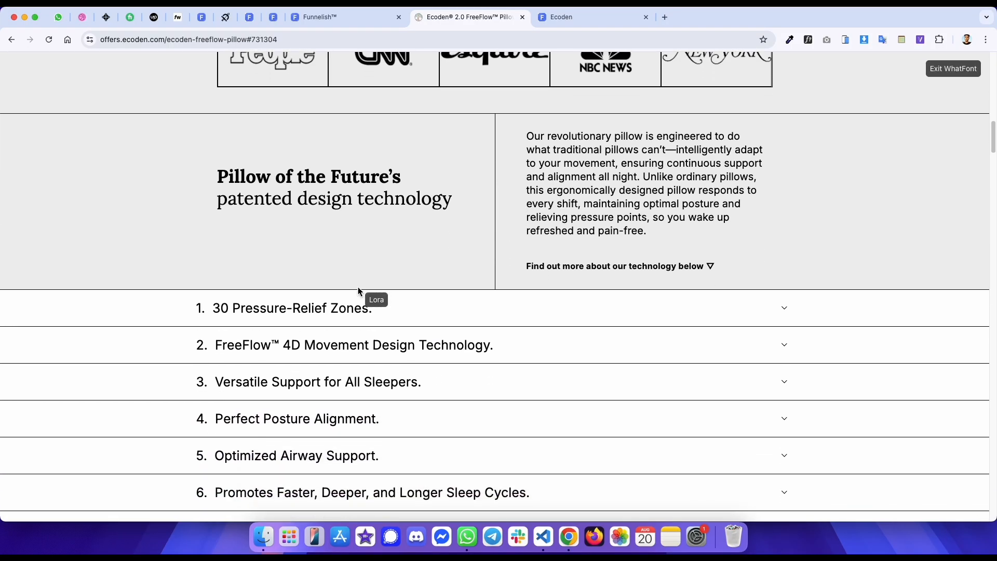
scroll(364, 317, "down", 5)
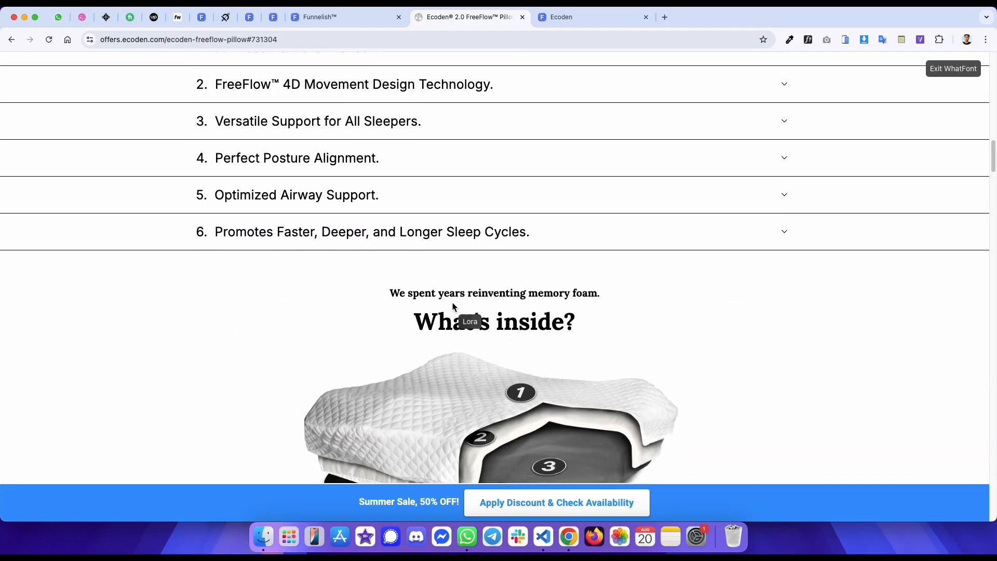
scroll(453, 291, "down", 10)
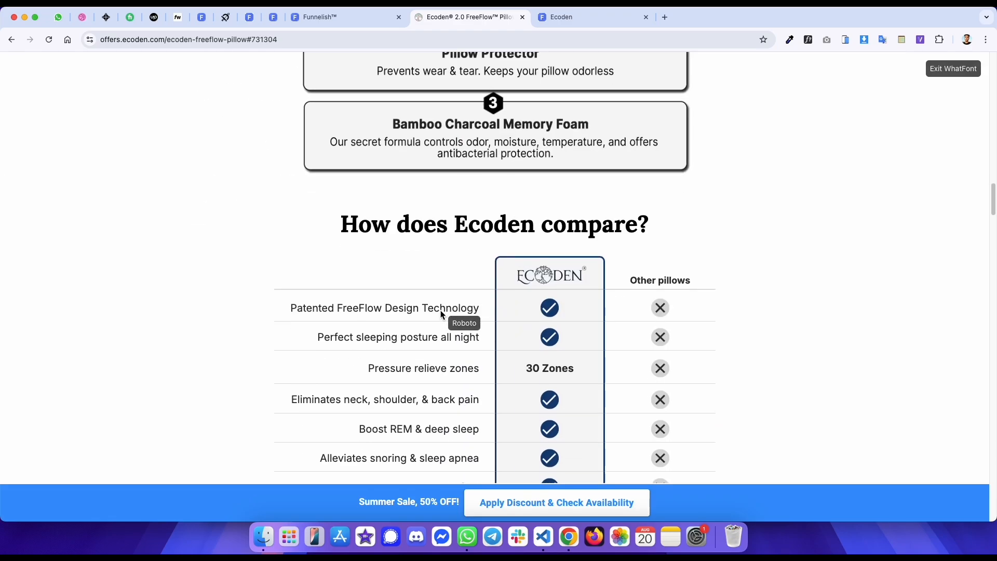
scroll(447, 223, "down", 5)
scroll(439, 225, "up", 15)
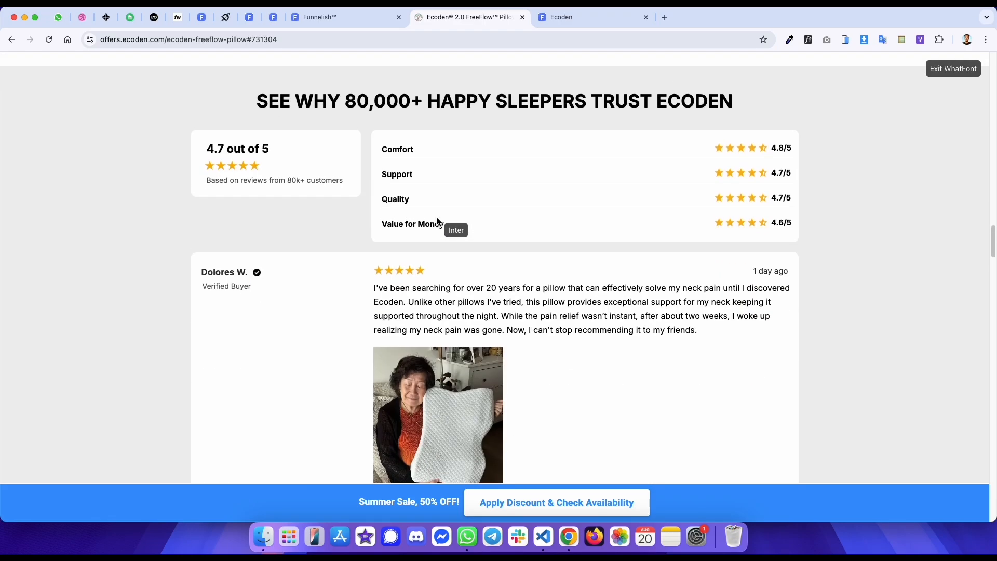
scroll(417, 239, "up", 10)
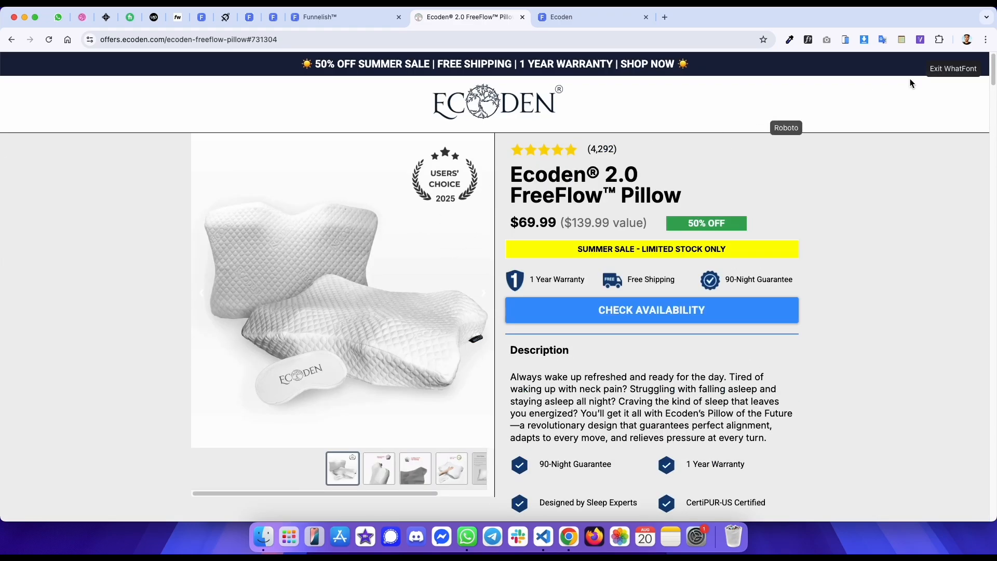
- Open the page properties in the editor and set the page padding to 0 on all four sides
key("ctrl+shift+Tab")
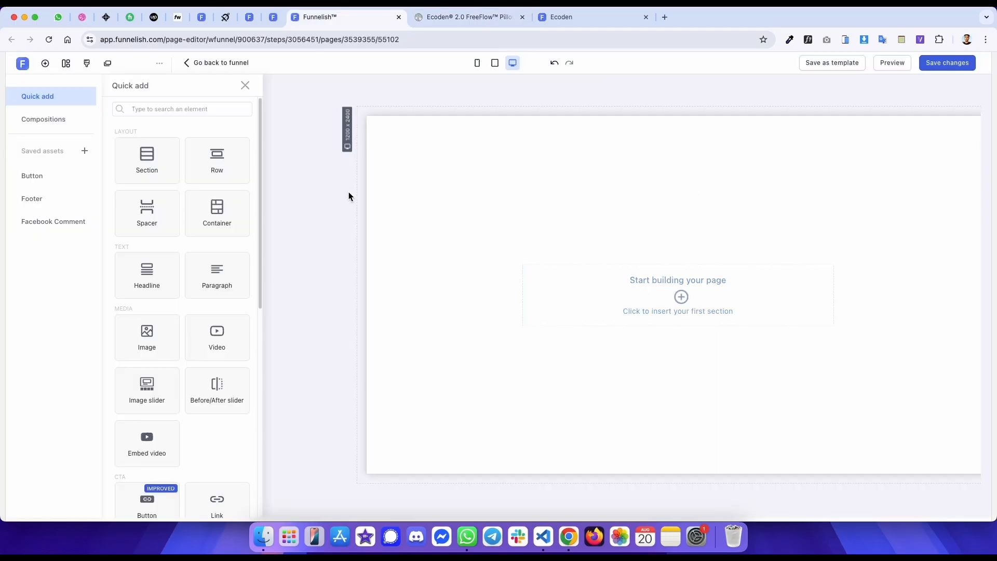
left_click(88, 63)
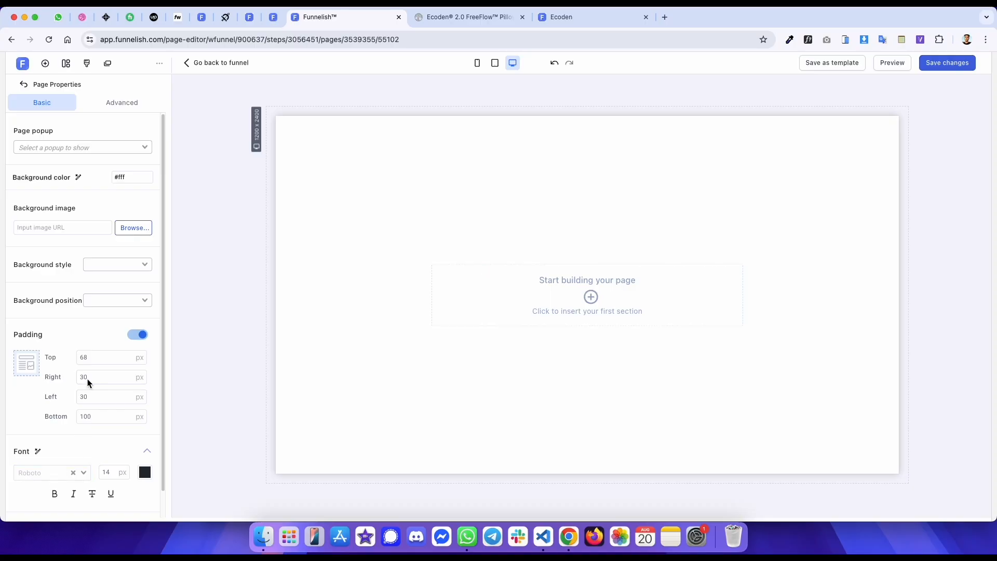
double_click(102, 365)
type("0")
key("Tab")
type("0")
key("Tab")
type("0")
key("Tab")
type("0")
key("Tab")
key("Tab")
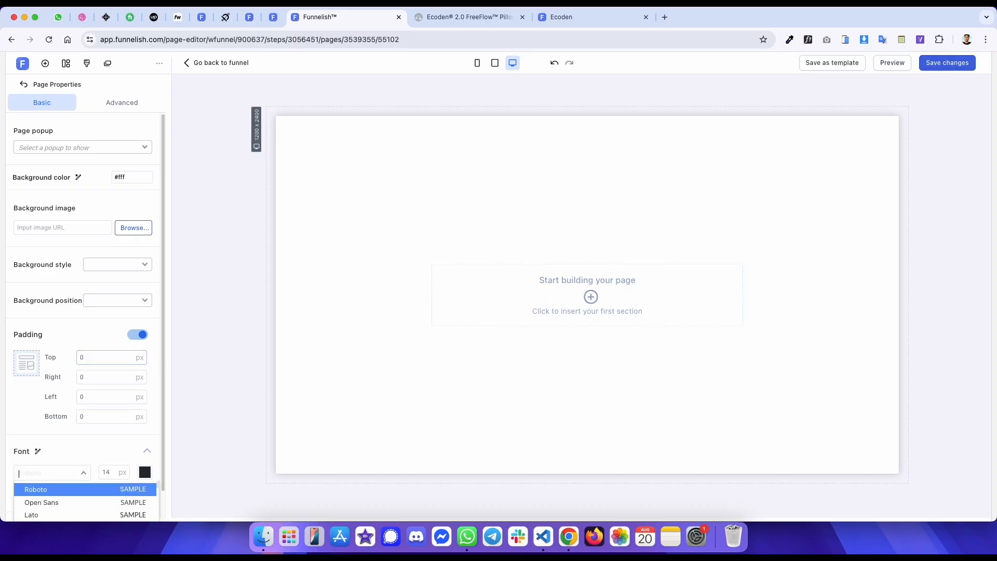
- Set the page font to Inter and save the changes
type("inet")
key("BackSpace")
key("BackSpace")
key("BackSpace")
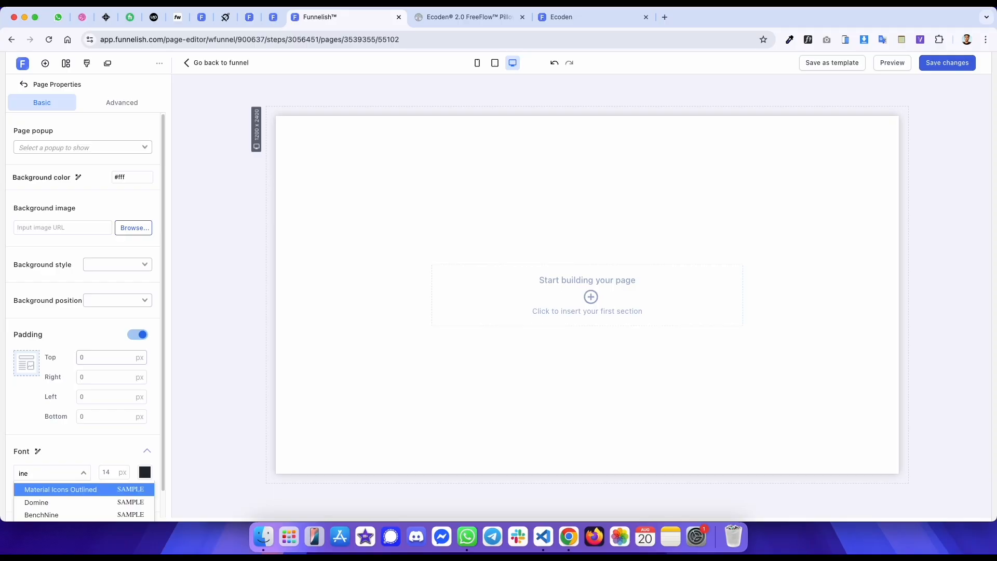
type("nte")
key("Return")
key("super+s")
- Inspect the Ecoden page's top announcement bar in developer tools to read its background color
key("ctrl+Tab")
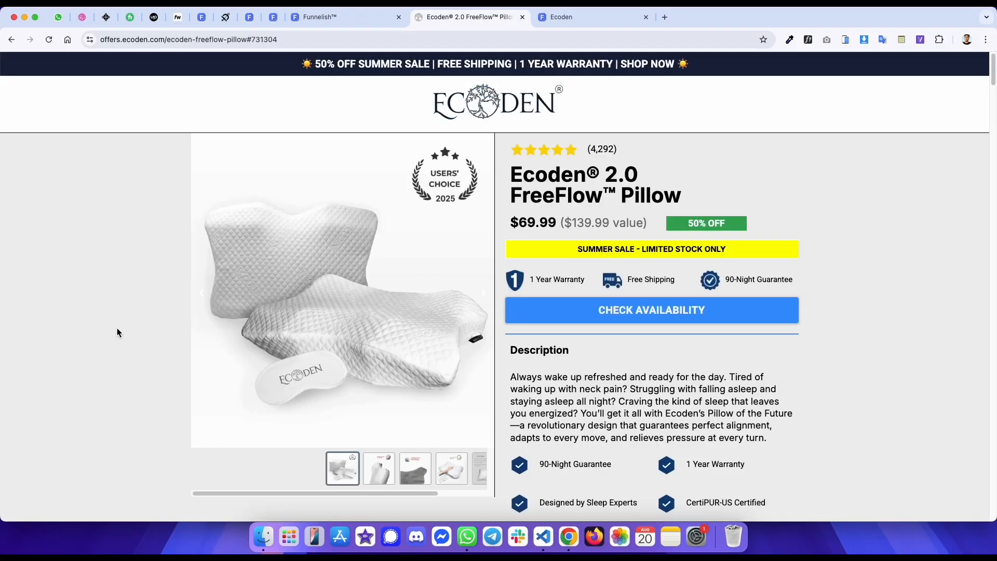
right_click(230, 70)
left_click(265, 261)
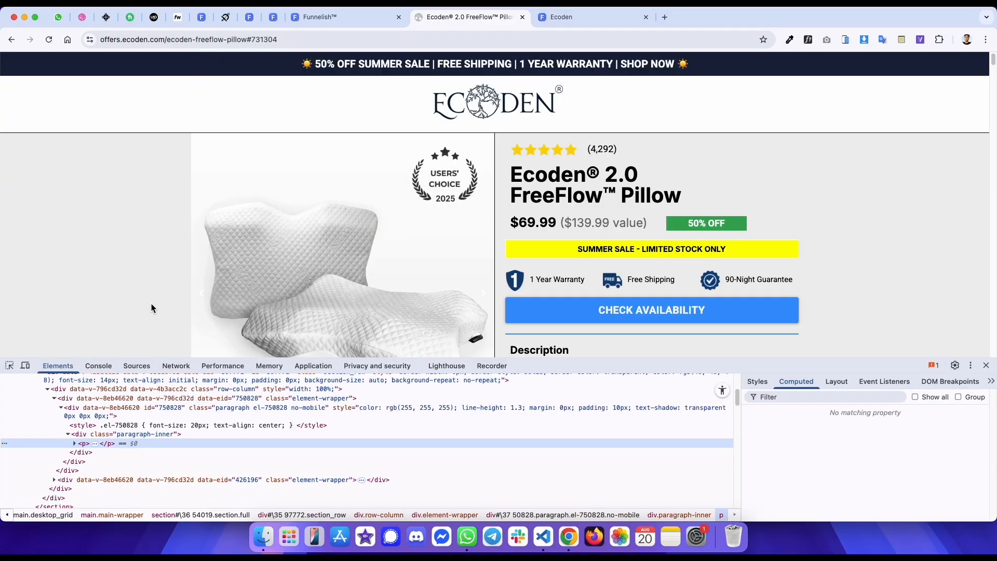
scroll(99, 398, "up", 5)
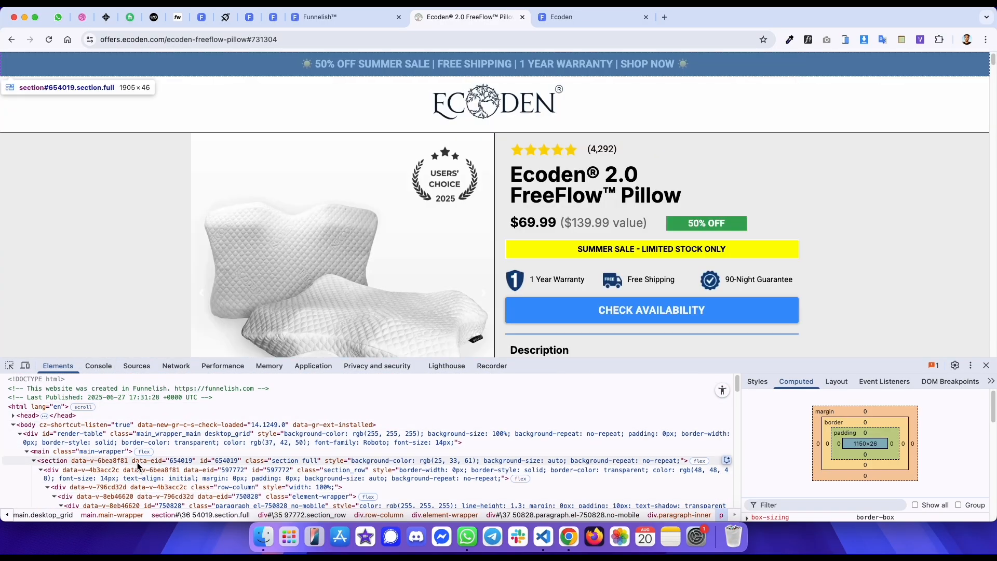
left_click(83, 461)
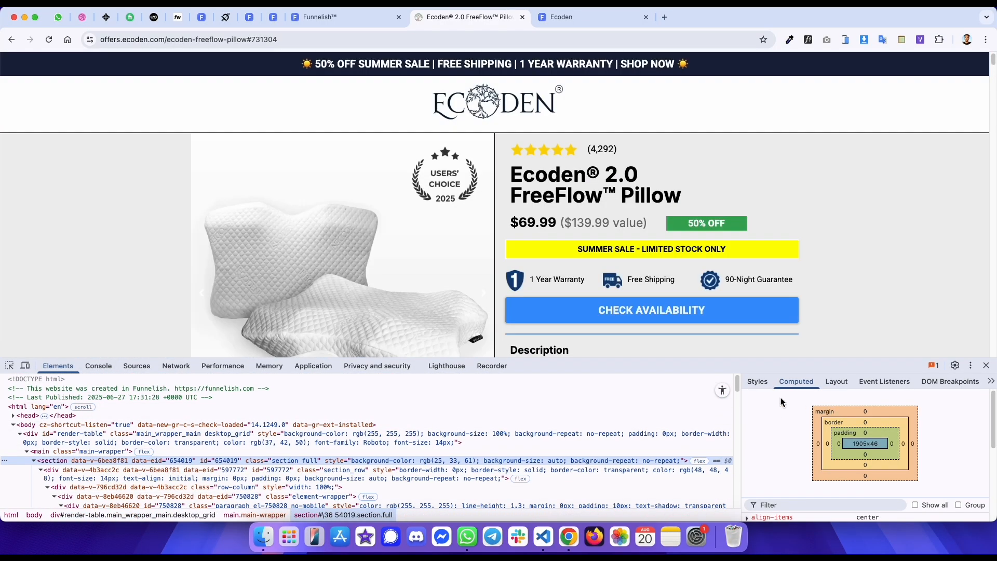
left_click(757, 381)
left_click(858, 418)
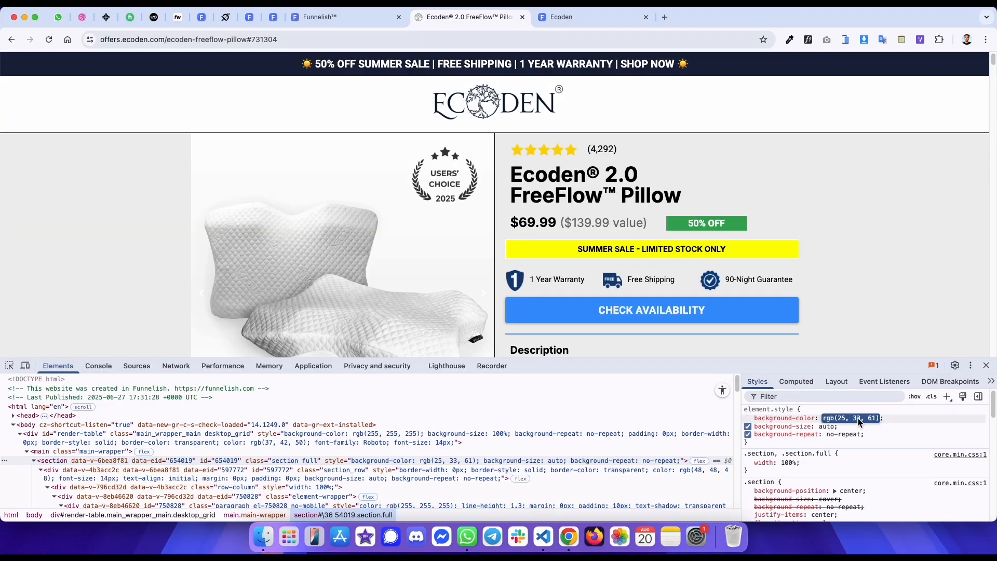
- Insert the first section into the empty landing page
key("ctrl+shift+Tab")
left_click(494, 285)
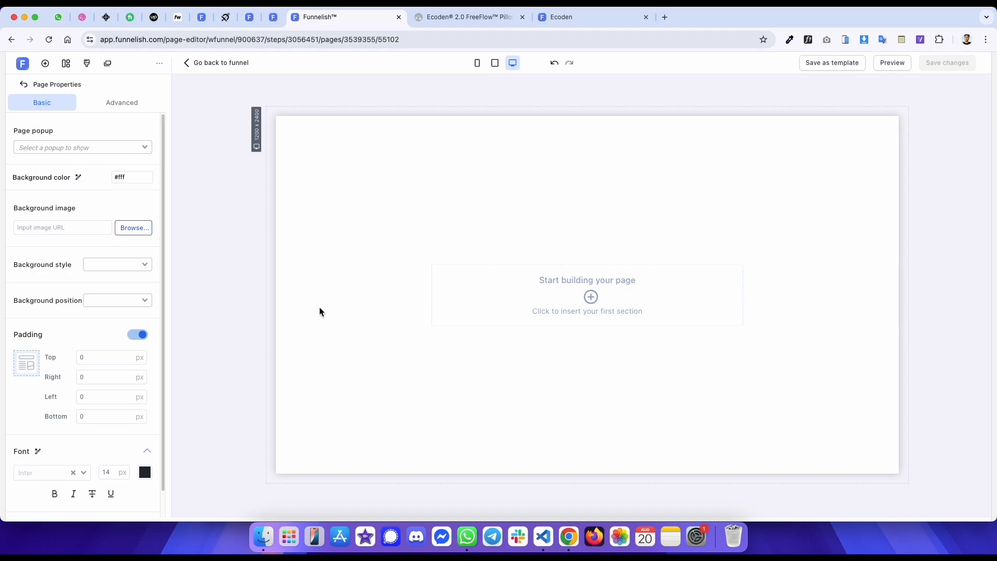
left_click(559, 283)
left_click(524, 377)
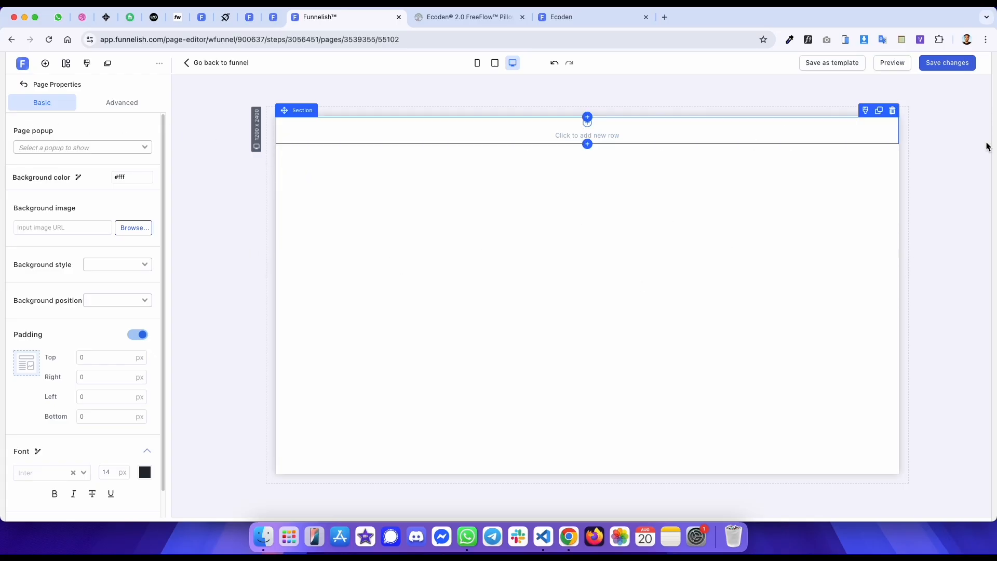
- Select the first section and paste the copied announcement bar color rgb(25, 33, 61) as its background color
left_click(316, 134)
left_click(519, 181)
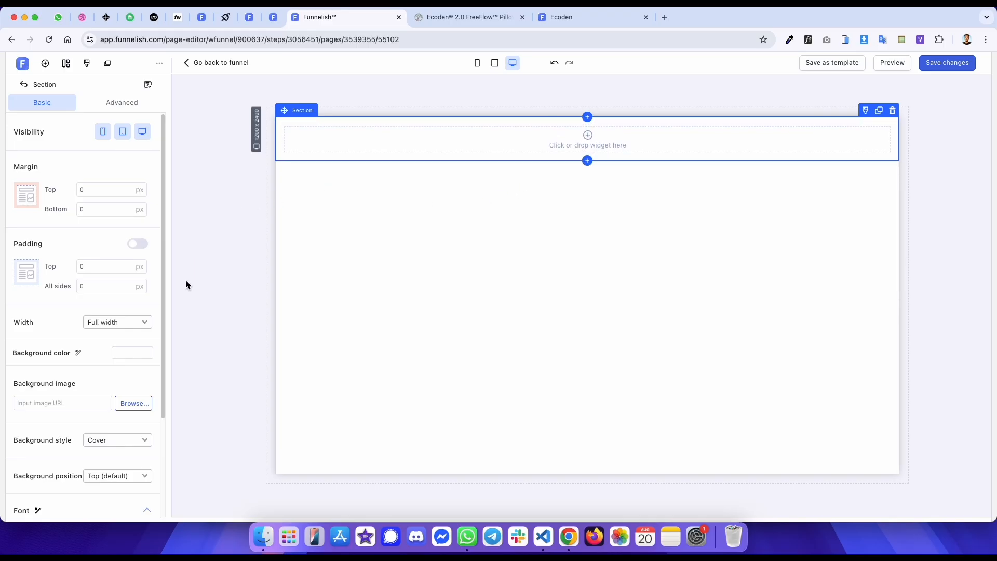
left_click(134, 353)
double_click(182, 309)
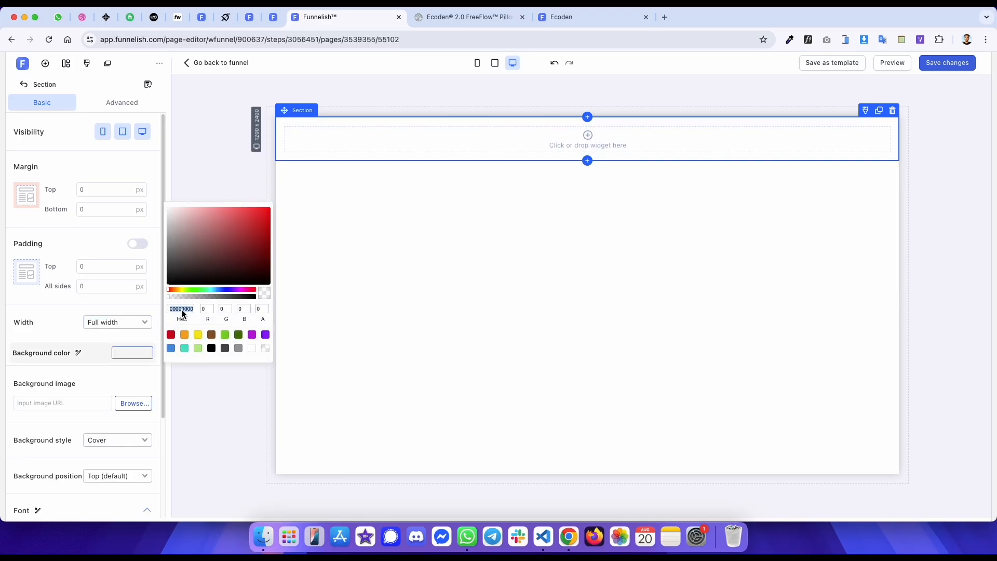
type("19213D")
- Inspect the Ecoden announcement bar text's styles and box model in developer tools
key("ctrl+Tab")
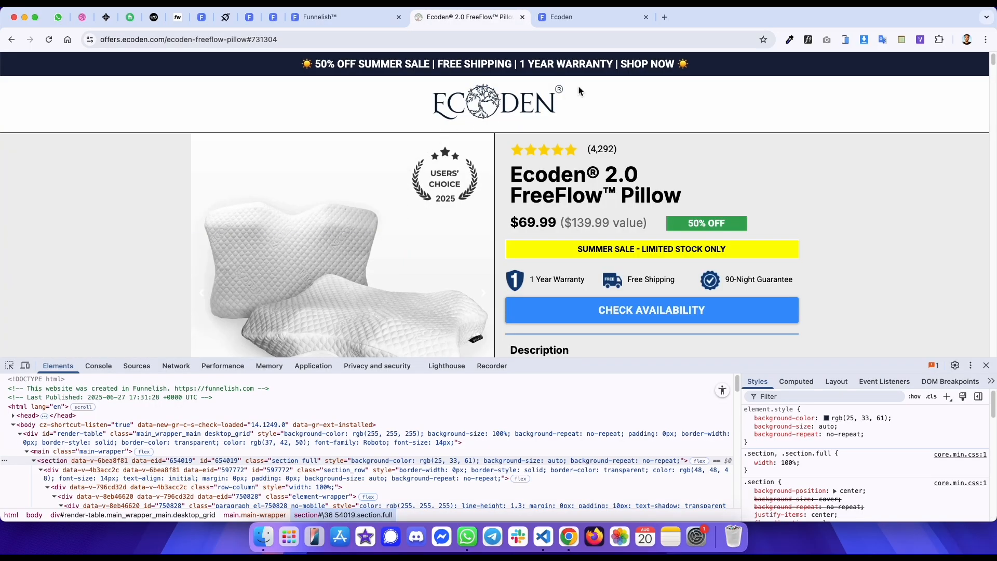
left_click_drag(678, 65, 285, 67)
key("ctrl+c")
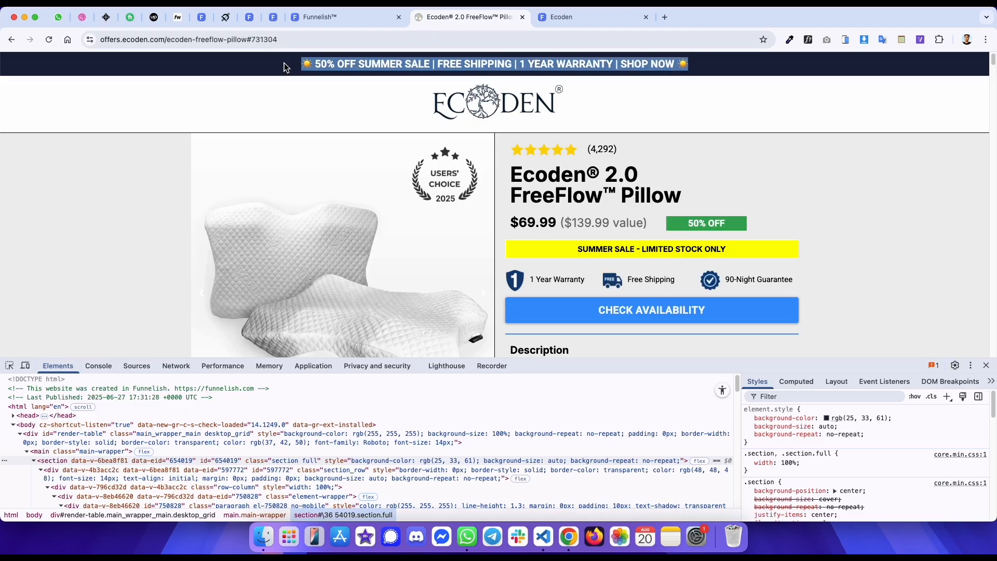
right_click(317, 69)
left_click(358, 213)
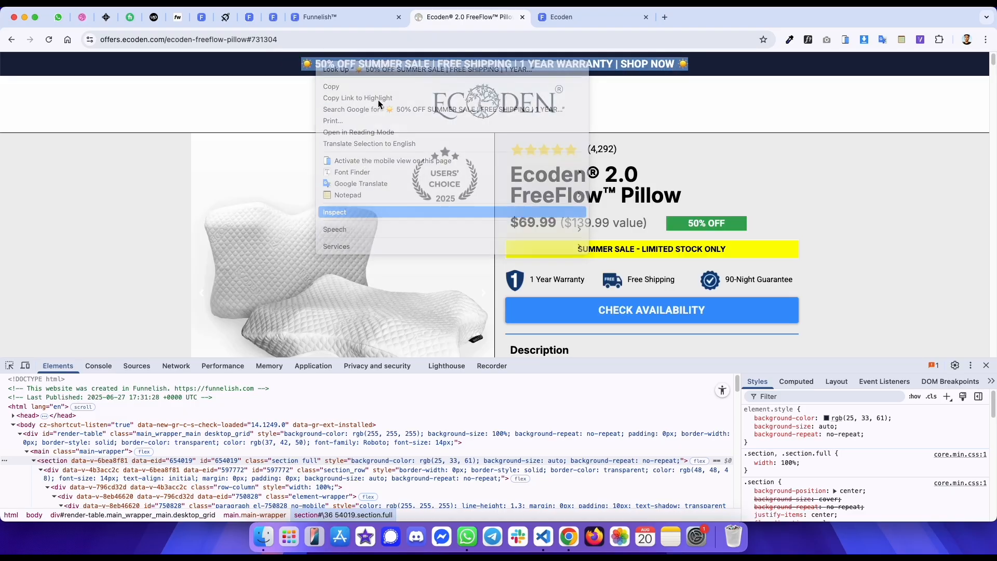
left_click(332, 380)
scroll(311, 426, "up", 3)
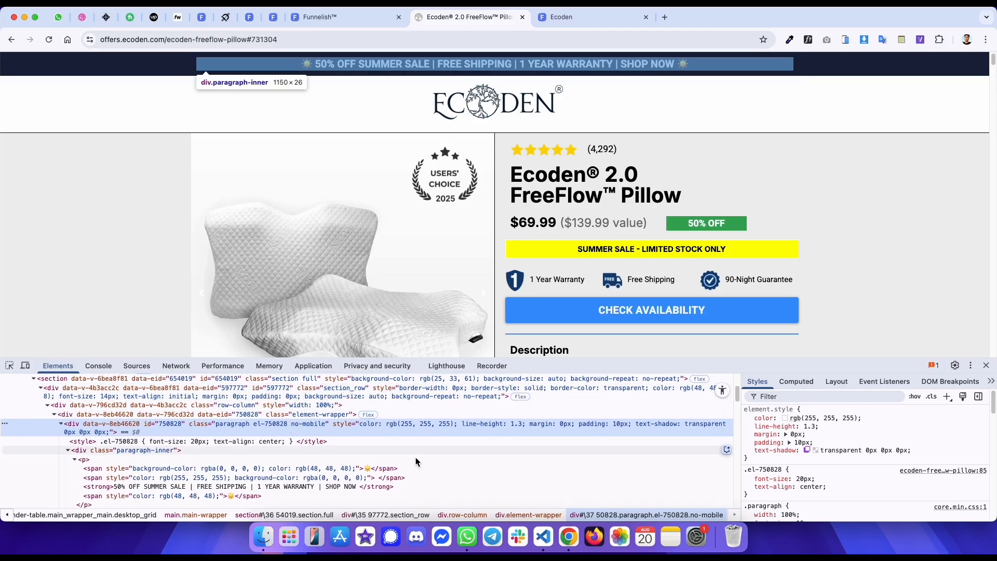
left_click(794, 389)
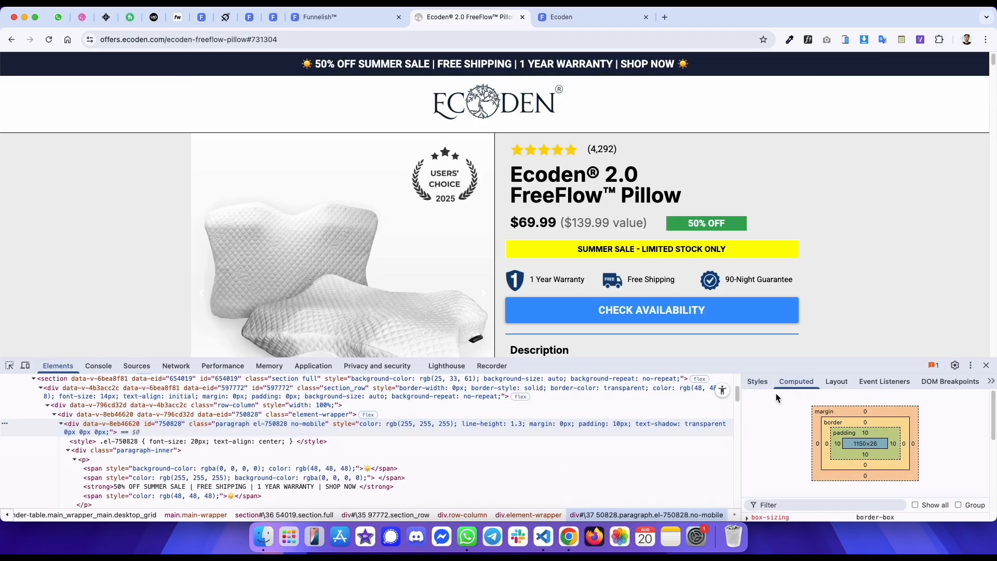
left_click(758, 383)
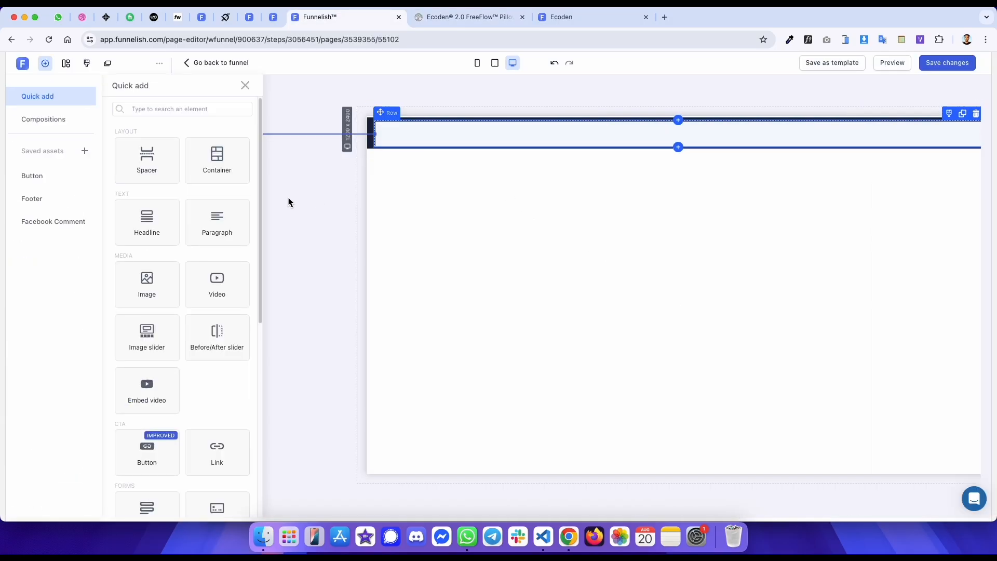
- Add a paragraph to the section's row and set its margin to 0 and line spacing to 1.3
left_click(121, 198)
key("BackSpace")
key("BackSpace")
type("0")
left_click(117, 264)
type(".3")
- Paste the announcement text into the paragraph and make all of it bold
key("ctrl+a")
key("ctrl+v")
key("ctrl+a")
key("ctrl+b")
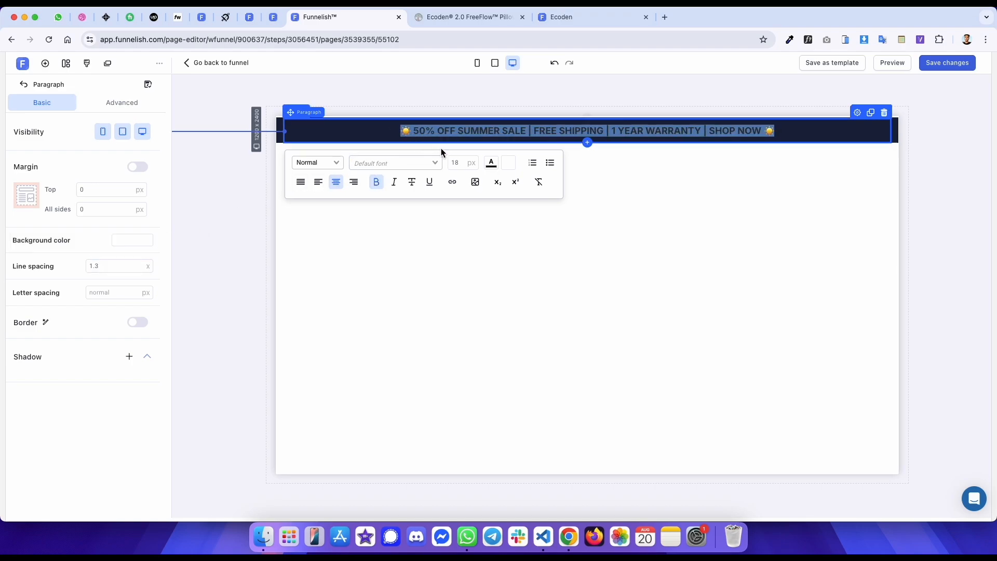
- Set the announcement text size to 20 px and its color to white
double_click(462, 165)
type("20")
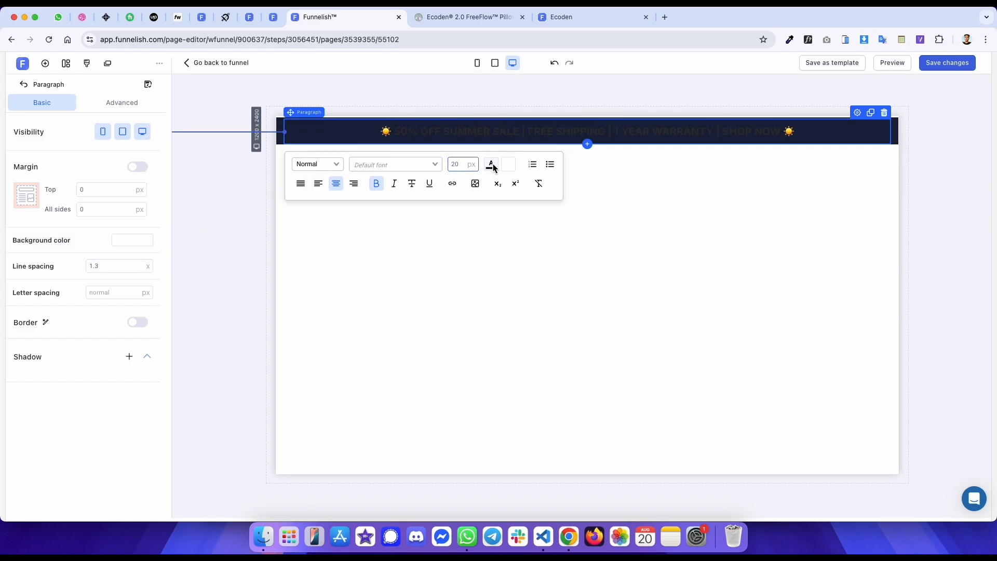
left_click(491, 166)
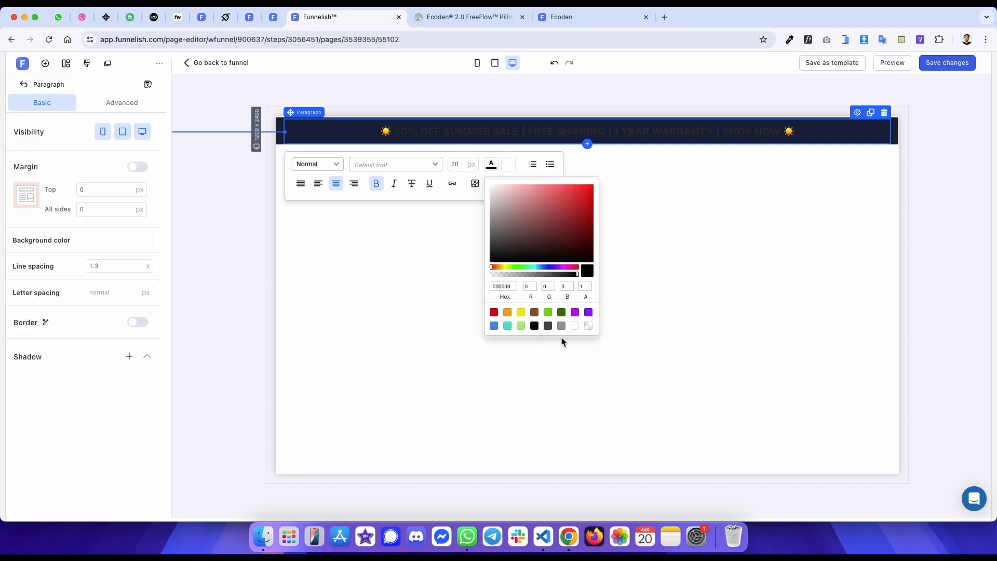
left_click(575, 326)
left_click(761, 239)
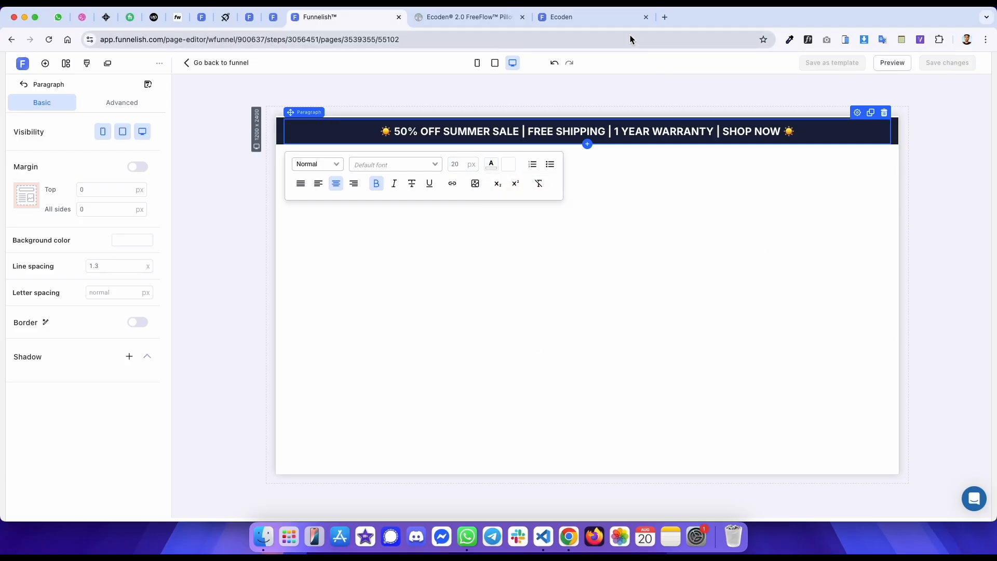
- Compare the published preview tab with the original Ecoden page
left_click(560, 19)
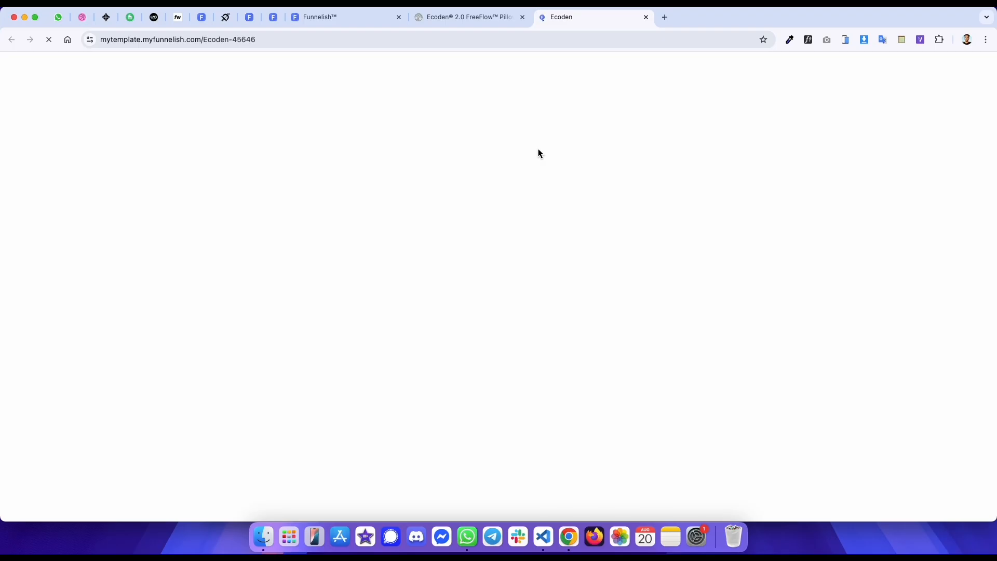
key("ctrl+shift+Tab")
key("ctrl+Tab")
key("ctrl+shift+Tab")
key("ctrl+Tab")
key("ctrl+shift+Tab")
key("ctrl+Tab")
key("ctrl+shift+Tab")
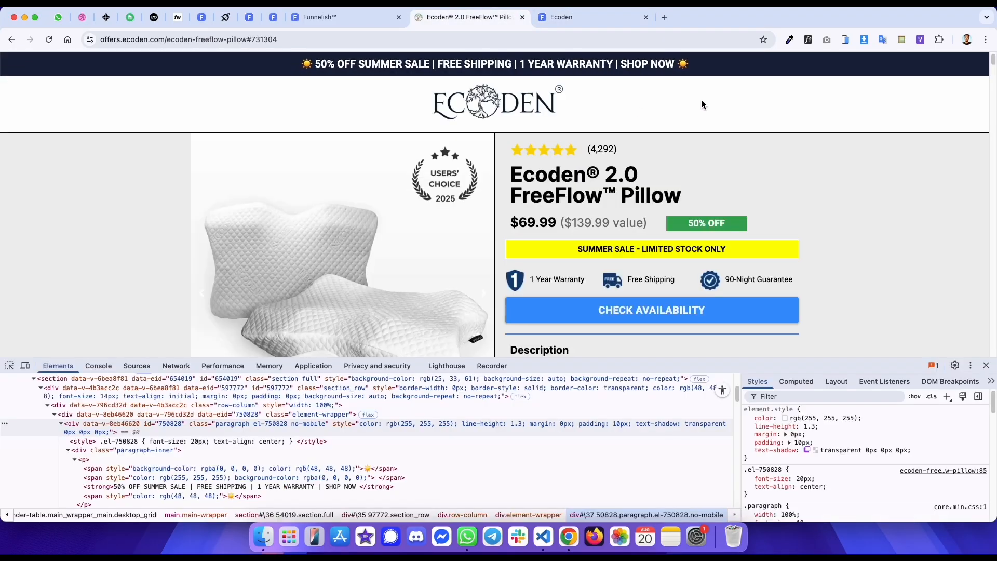
- Identify the Ecoden announcement text's font with the WhatFont extension
left_click(808, 39)
left_click(639, 67)
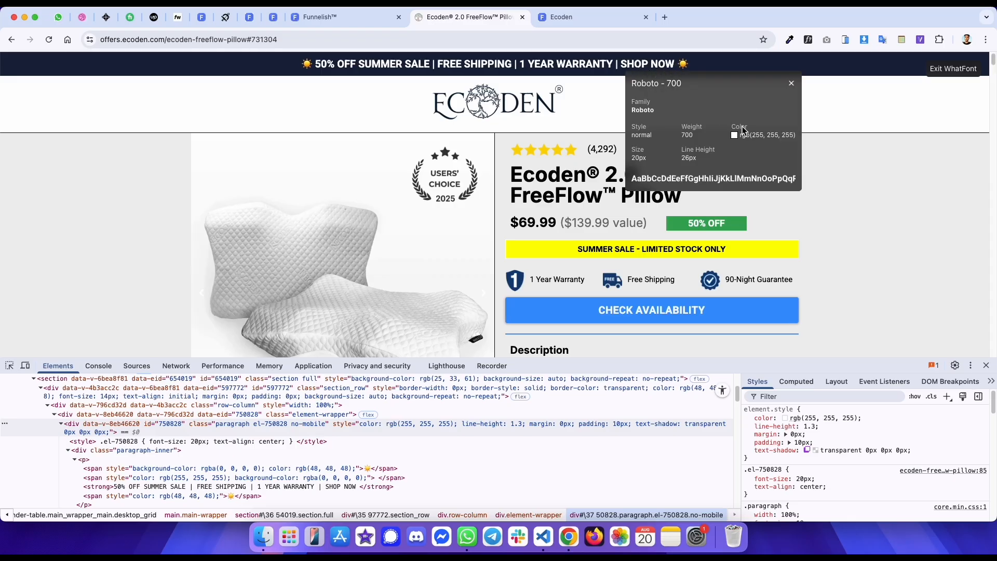
left_click(759, 139)
left_click(952, 70)
left_click(809, 40)
left_click(624, 69)
- Set the announcement text's font to Roboto and save the page
key("ctrl+shift+Tab")
triple_click(581, 130)
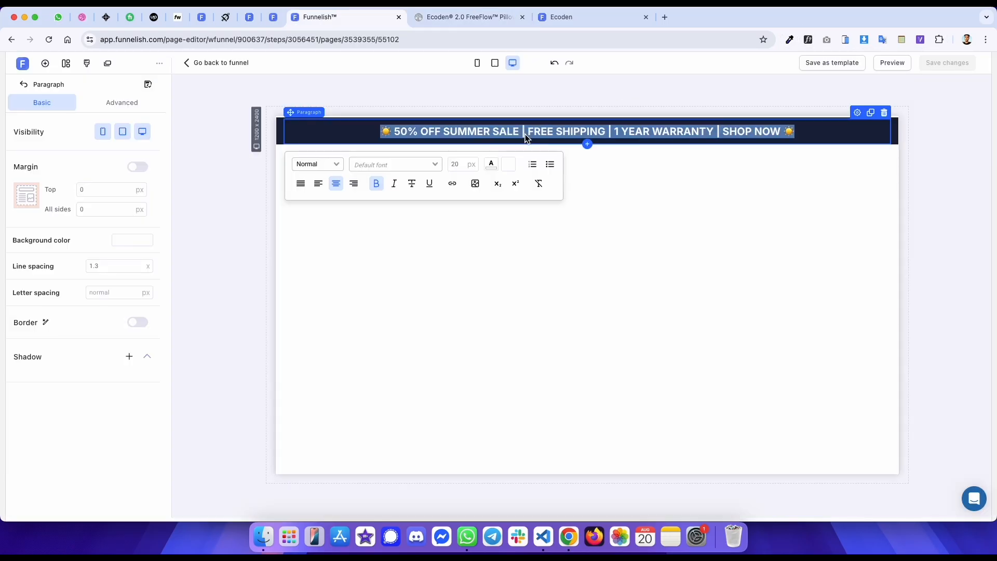
left_click(421, 167)
type("rob")
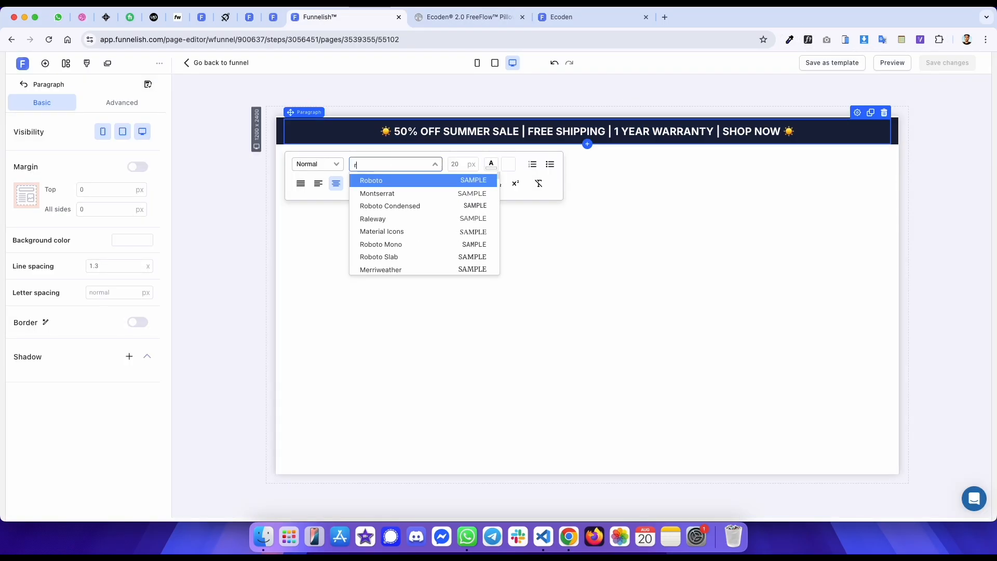
key("Return")
key("super+s")
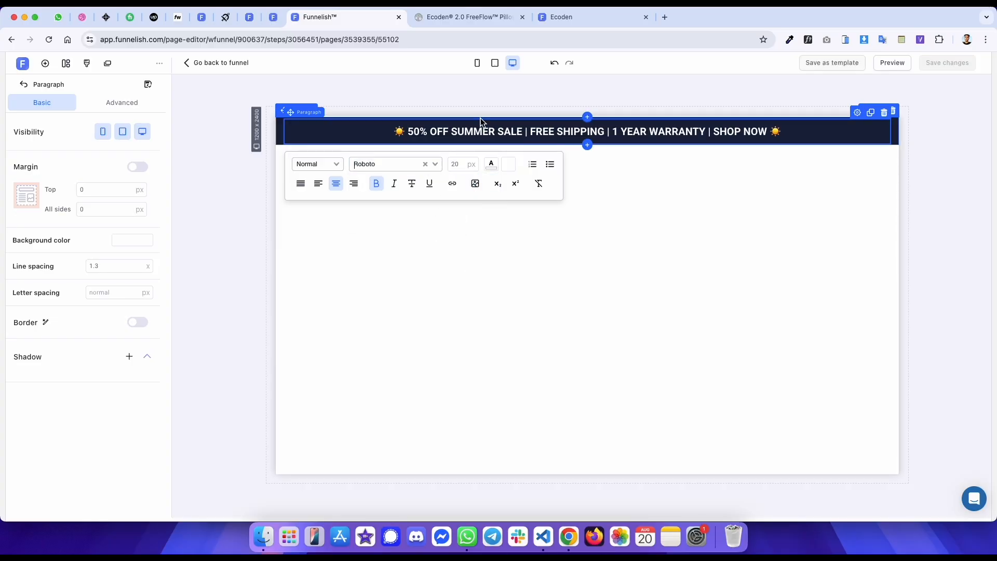
- Reload the published preview and compare its announcement bar with the original page
key("ctrl+Tab")
key("ctrl+Tab")
key("super+r")
key("ctrl+shift+Tab")
key("ctrl+Tab")
key("ctrl+shift+Tab")
key("ctrl+Tab")
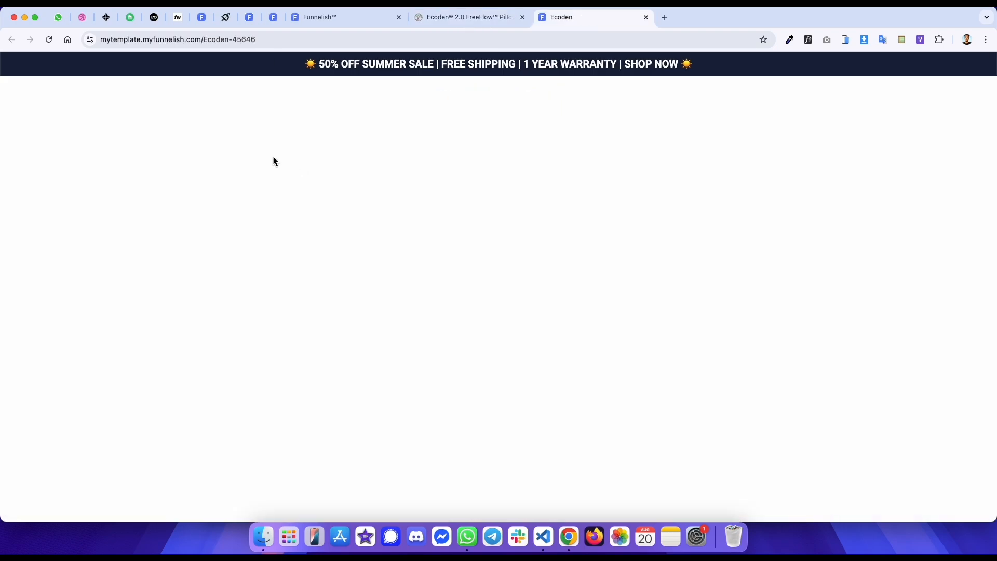
key("ctrl+shift+Tab")
- Inspect the Ecoden logo header section's box model in developer tools
right_click(127, 92)
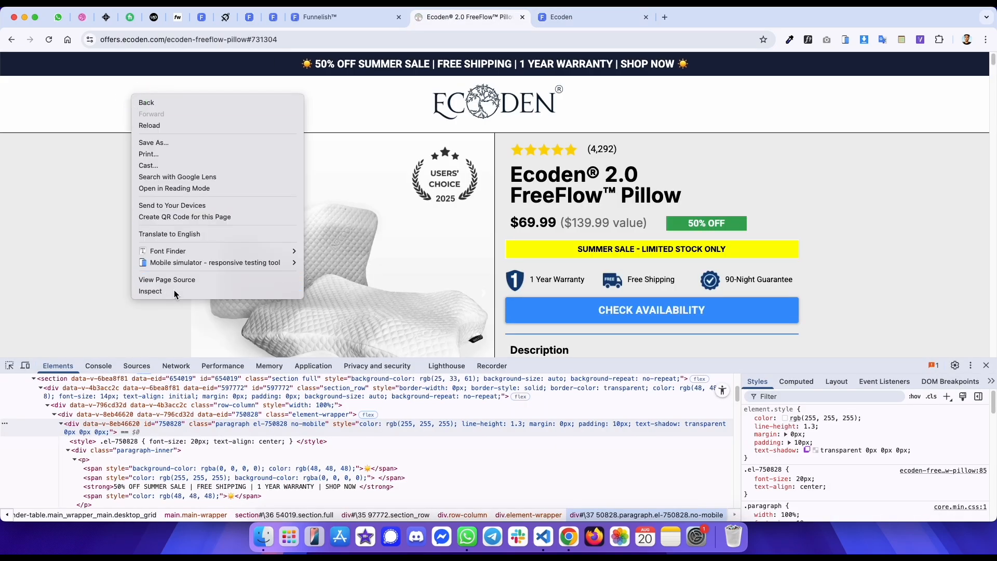
left_click(141, 291)
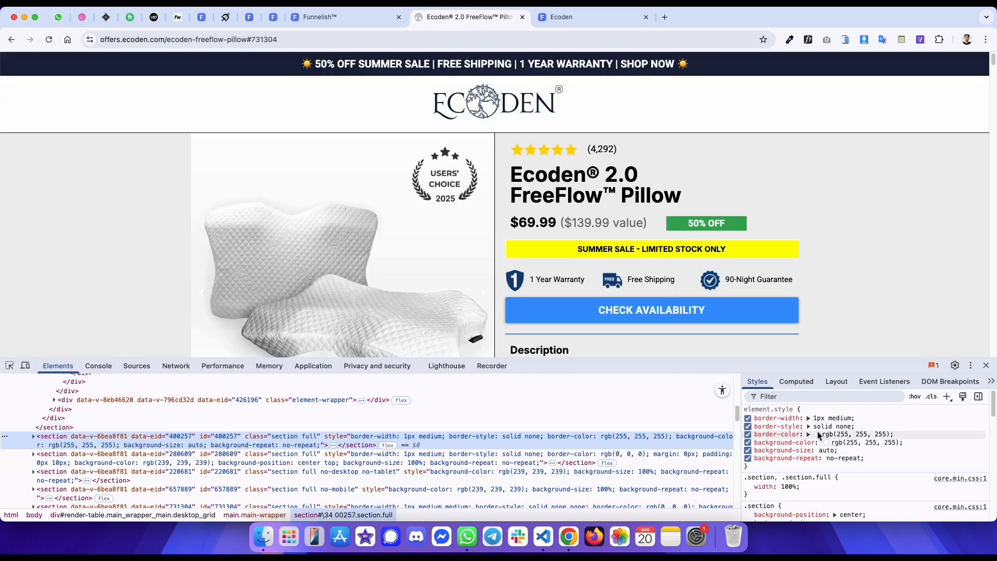
left_click(807, 386)
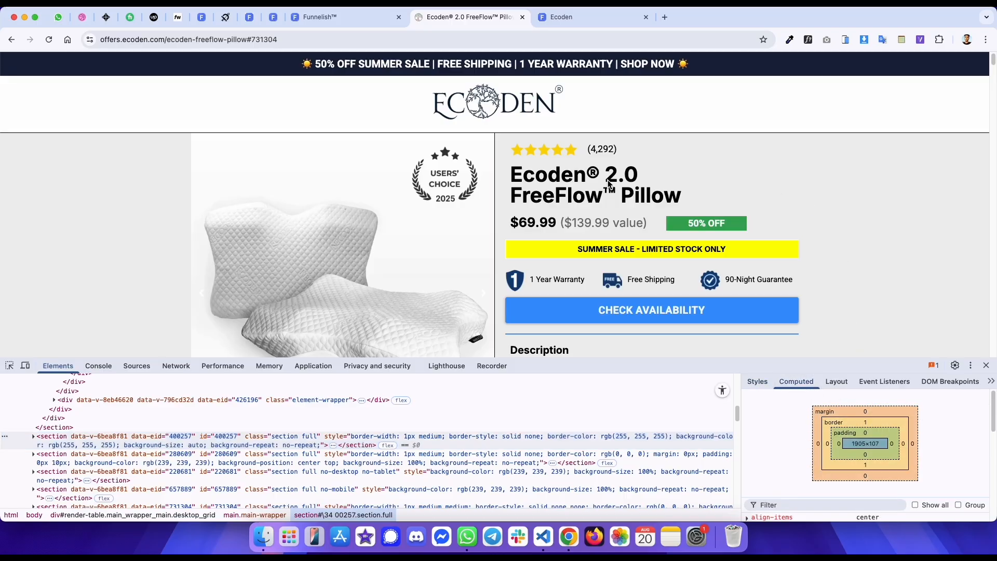
- Add a second section with a new row below the announcement bar
key("ctrl+shift+Tab")
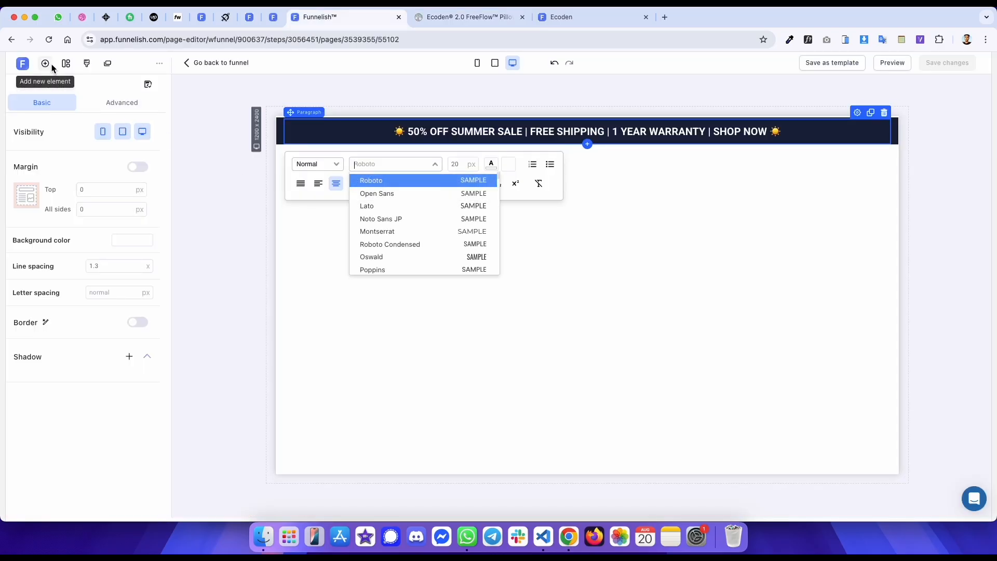
left_click(46, 63)
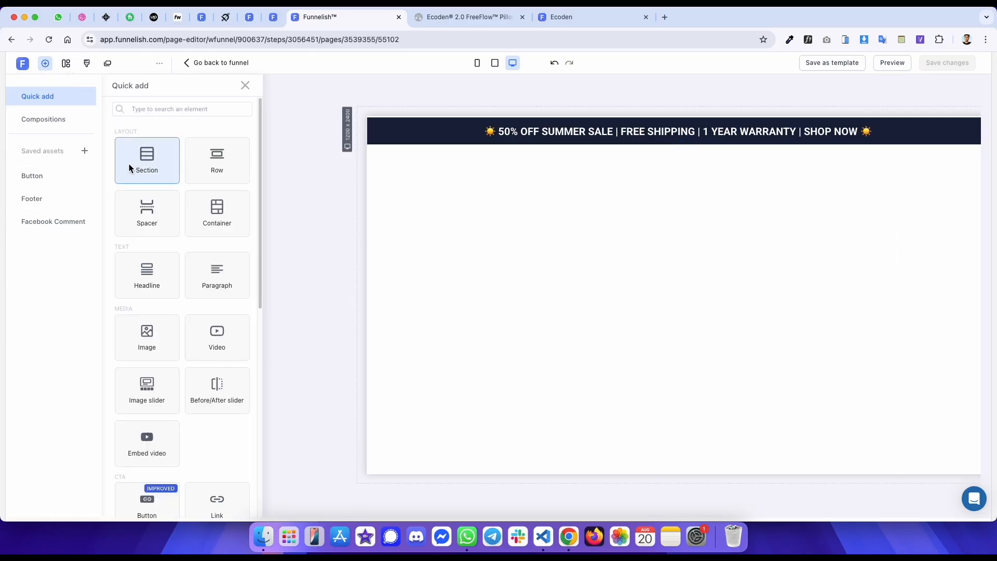
left_click_drag(132, 156, 586, 175)
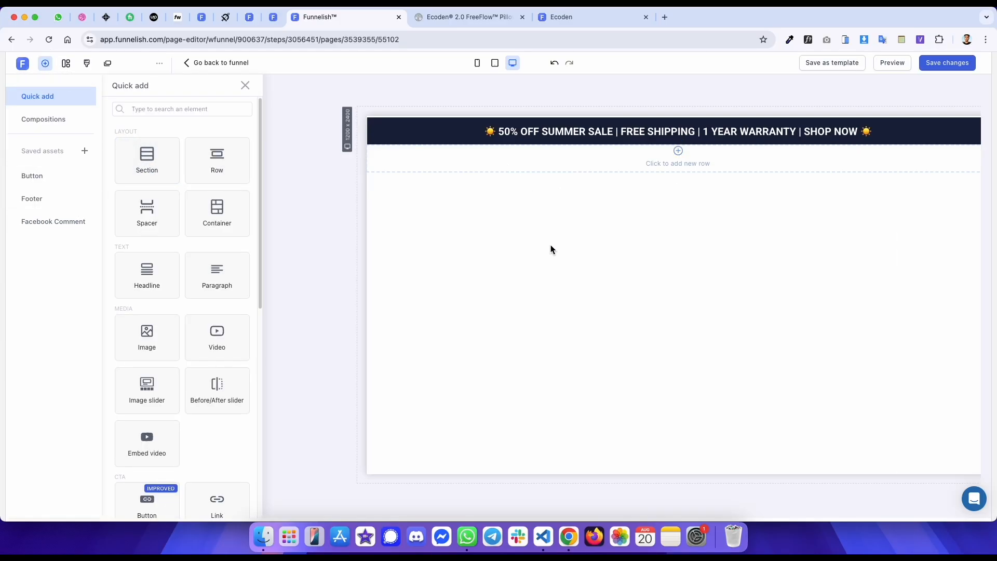
left_click(527, 164)
left_click(530, 210)
- Check the Ecoden header section's background color and spacing in developer tools
key("ctrl+Tab")
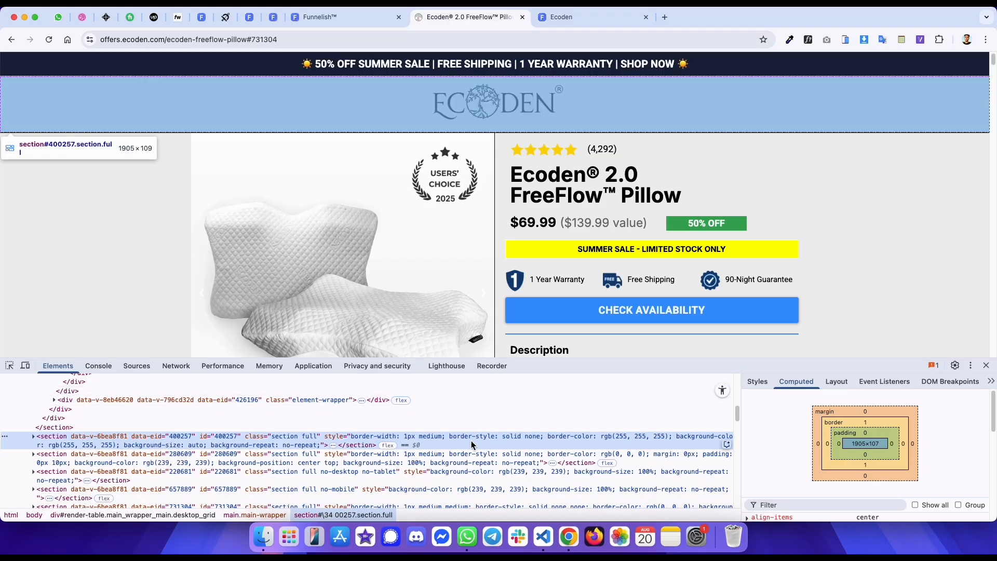
key("ctrl+shift+Tab")
left_click(141, 353)
left_click(251, 347)
key("ctrl+Tab")
left_click(758, 381)
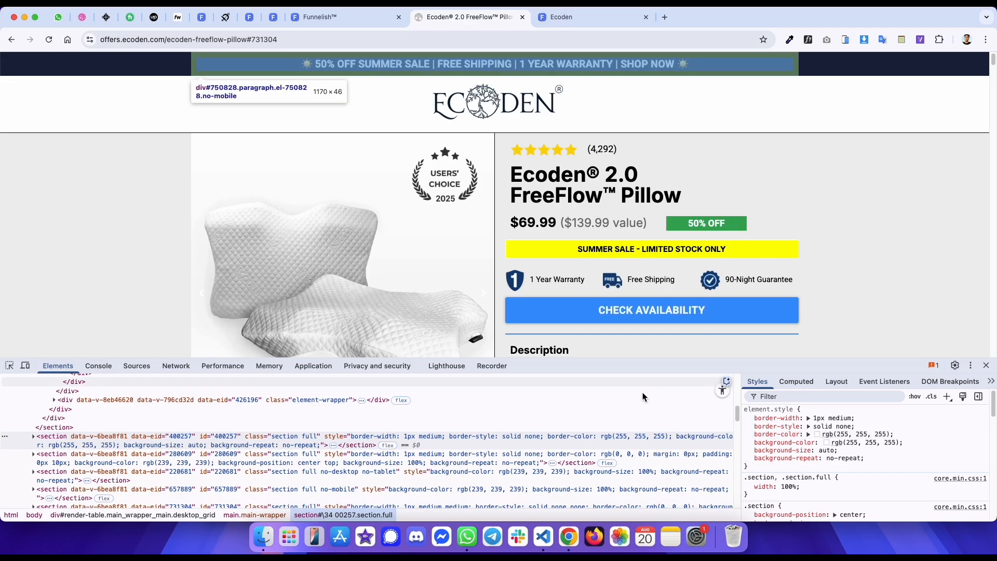
left_click(794, 381)
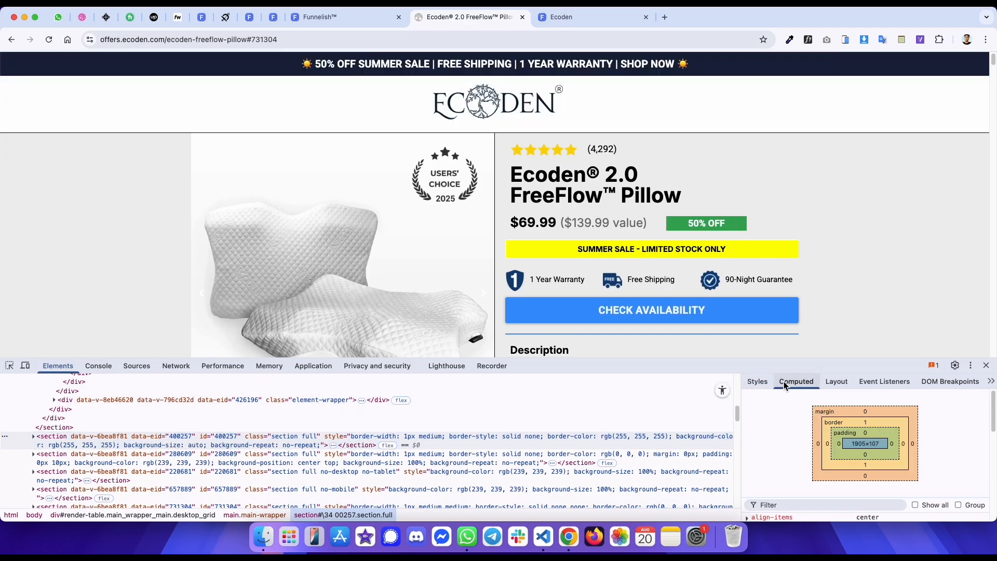
left_click(757, 384)
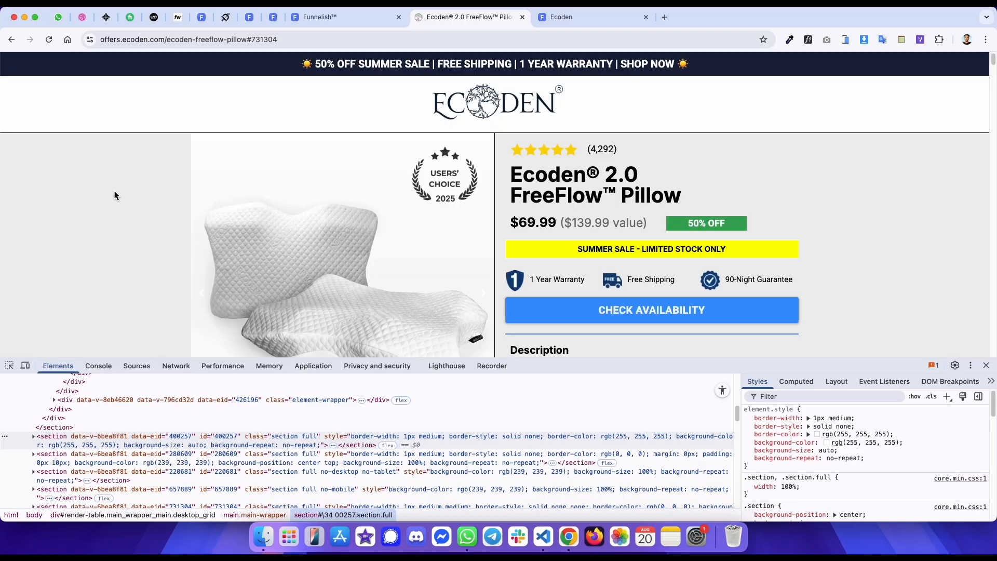
- Copy the Ecoden logo's image address and inspect its container's margins in developer tools
right_click(471, 98)
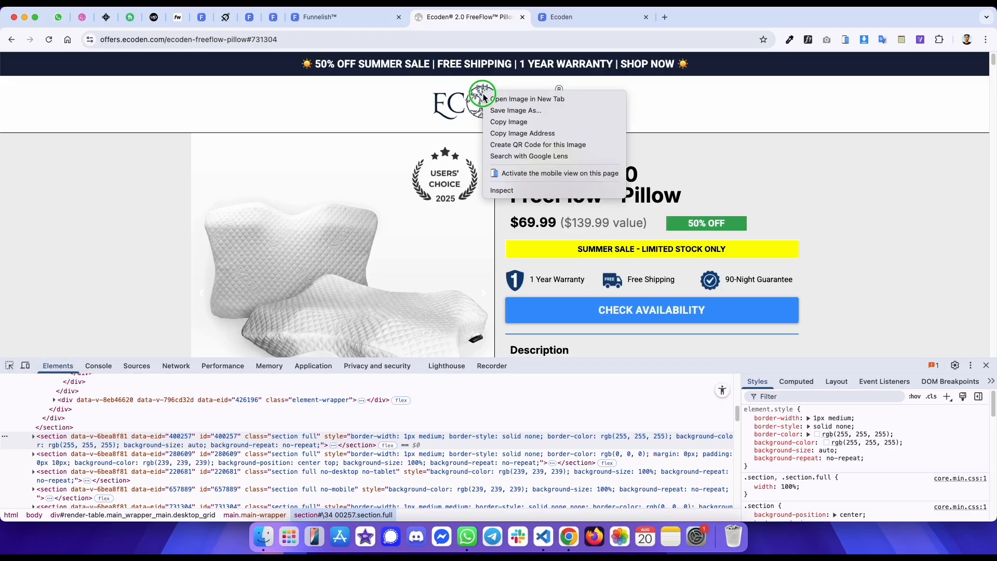
left_click(514, 135)
right_click(473, 96)
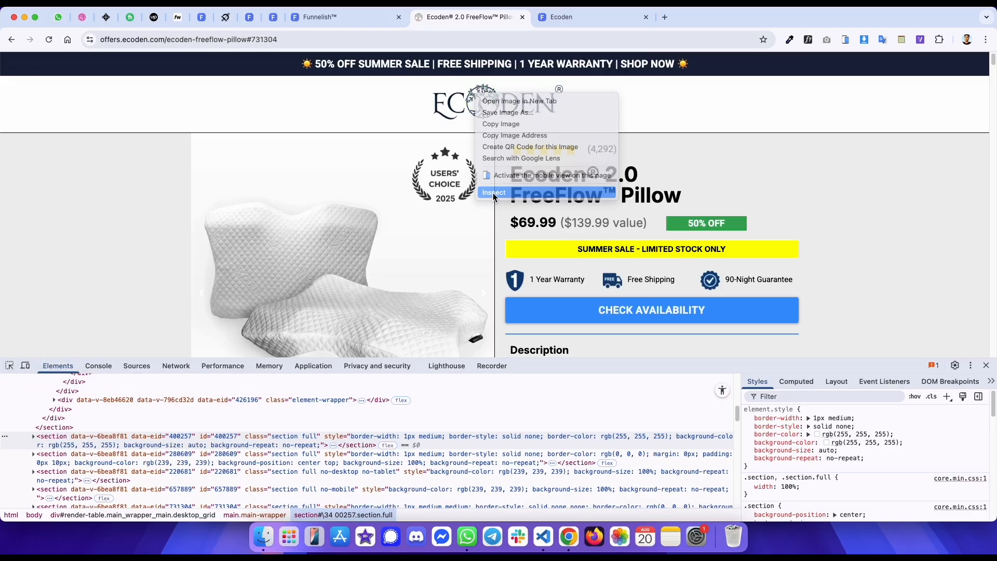
left_click(493, 192)
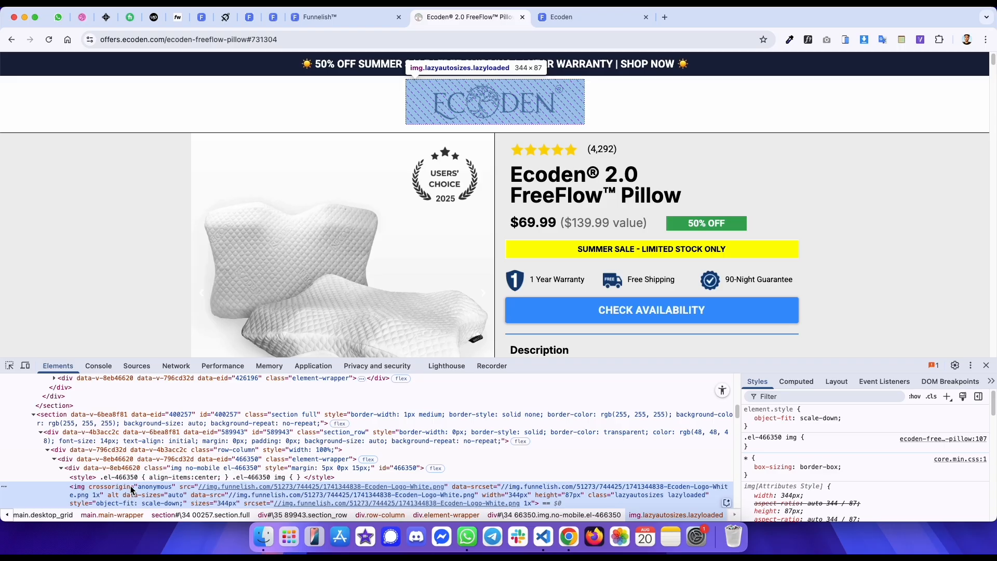
left_click(134, 469)
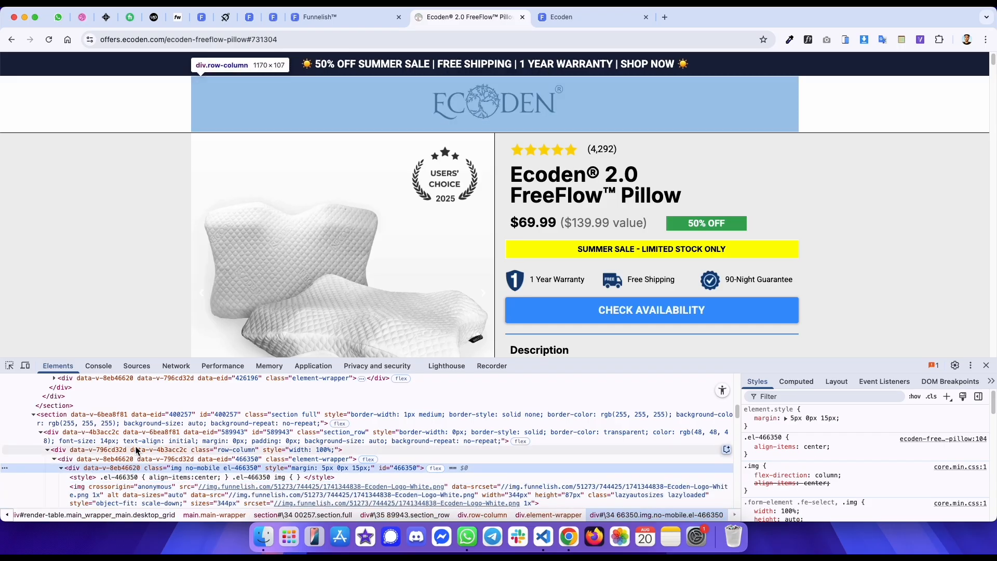
left_click(796, 382)
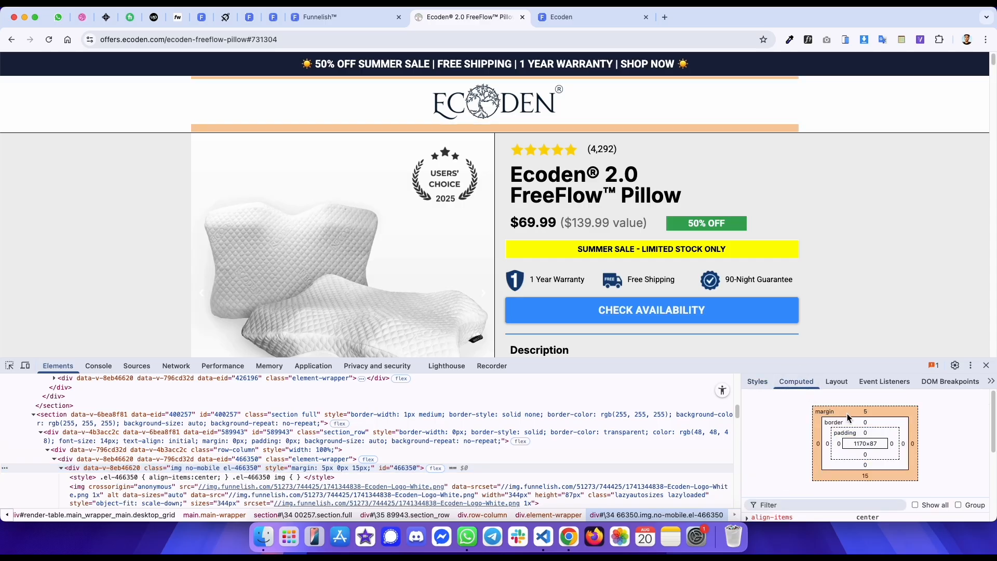
- Add an Image element into the new row below the announcement bar
key("ctrl+shift+Tab")
left_click(534, 180)
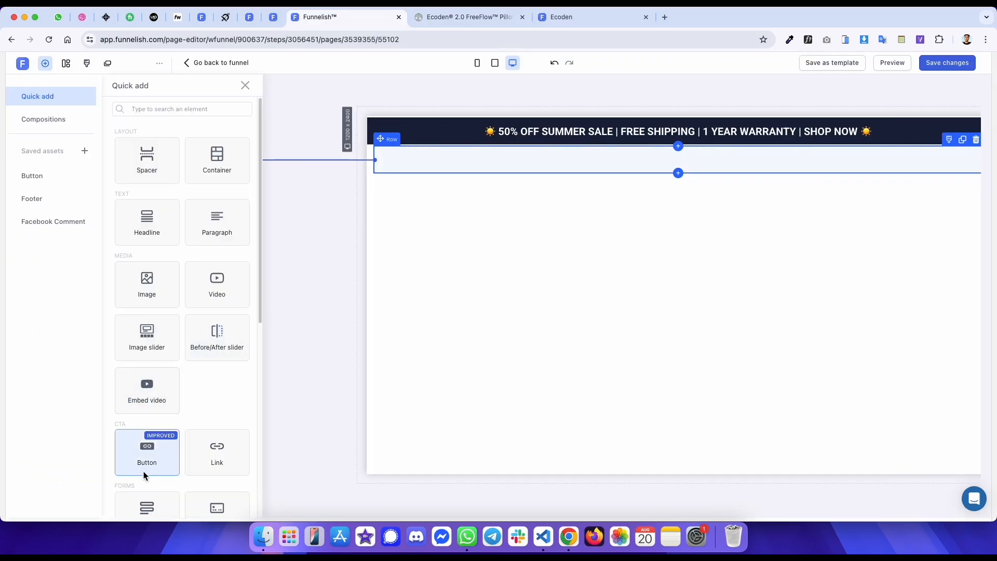
left_click(147, 286)
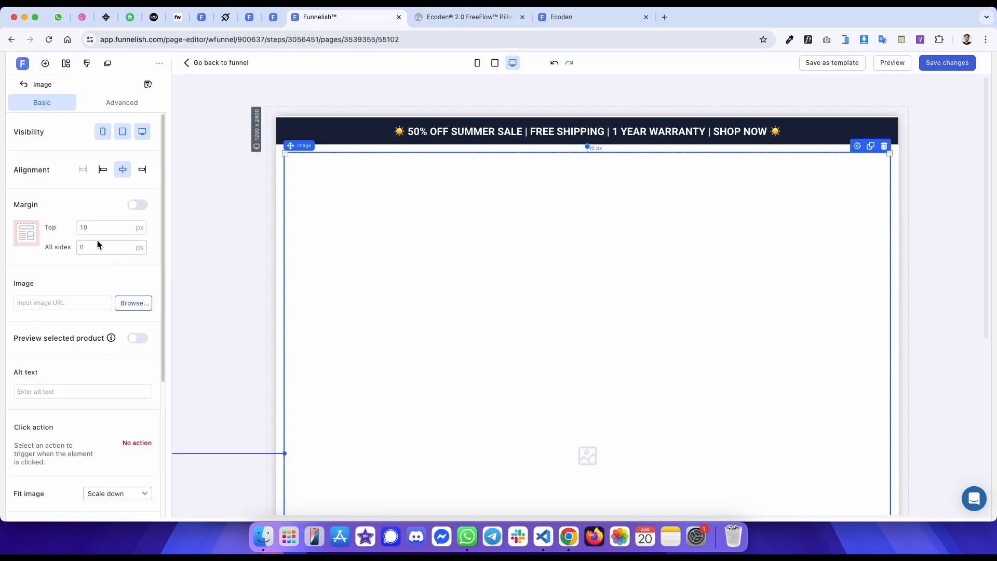
- Enable the image's margin and set its bottom margin to 15 px
key("ctrl+Tab")
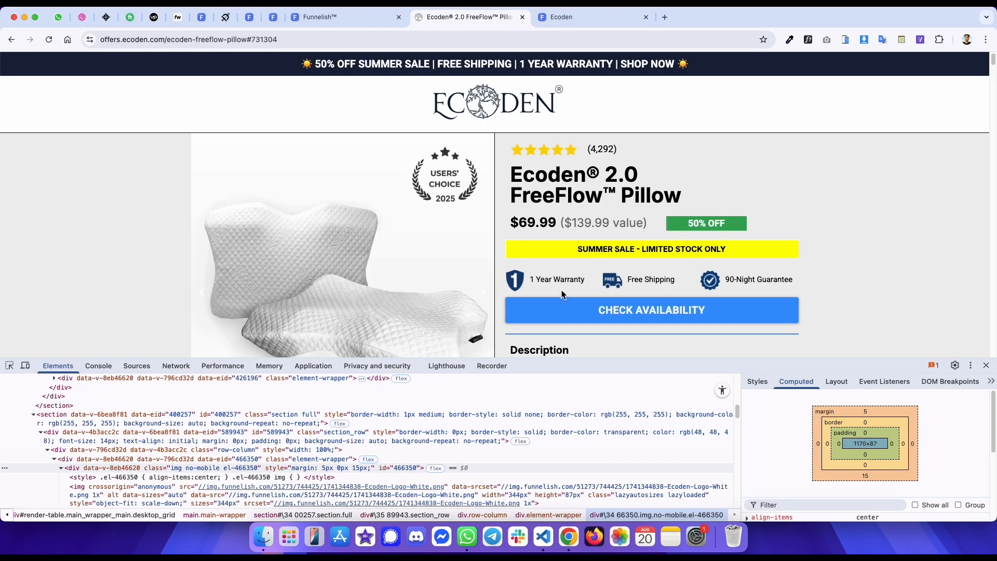
key("ctrl+shift+Tab")
left_click(140, 205)
left_click(92, 288)
type("15")
- Paste the copied Ecoden logo address as the image URL
left_click(73, 347)
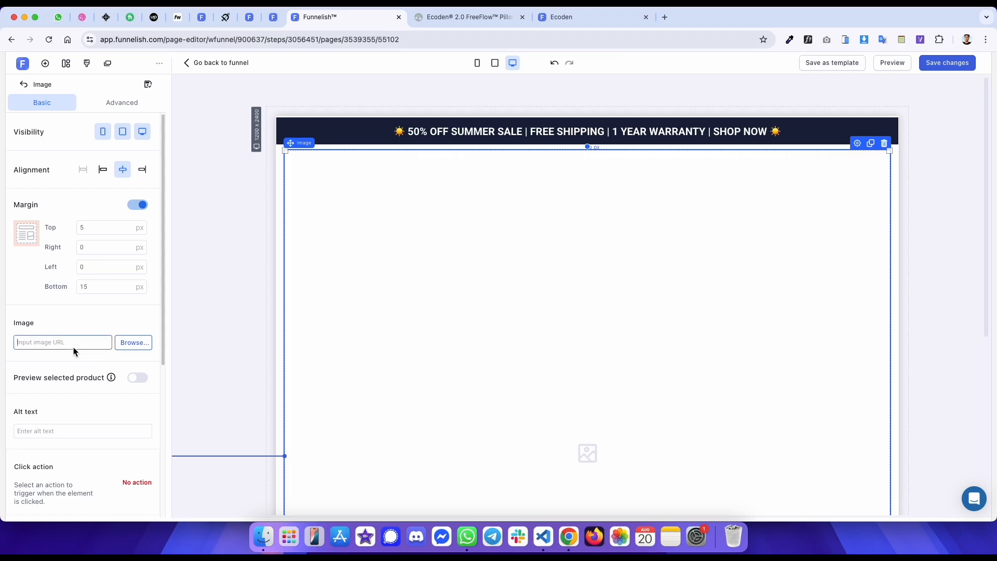
key("super+v")
scroll(80, 407, "down", 3)
- Set the logo image's width to 344 px
key("ctrl+Tab")
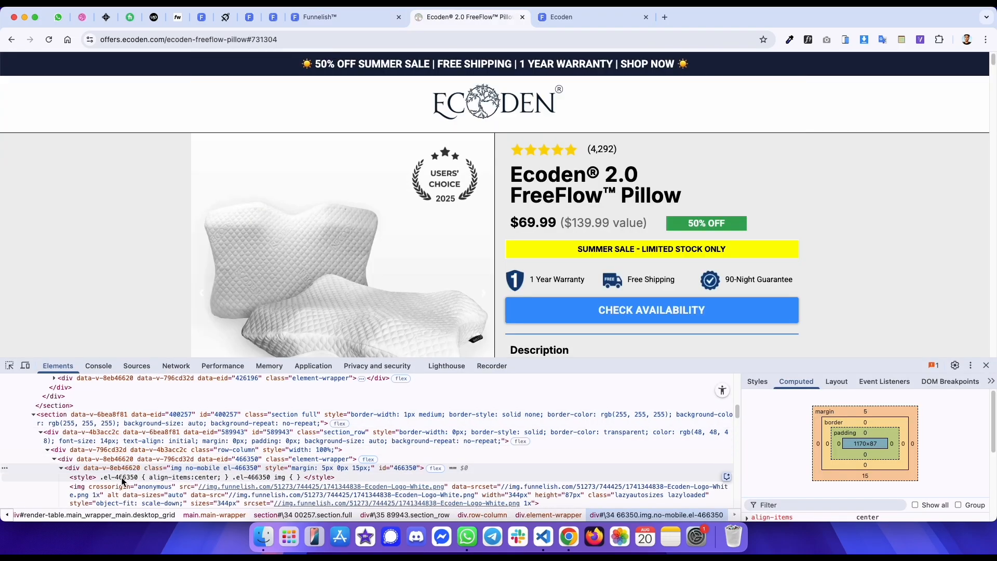
key("ctrl+shift+Tab")
scroll(78, 411, "down", 1)
left_click(117, 404)
type("344")
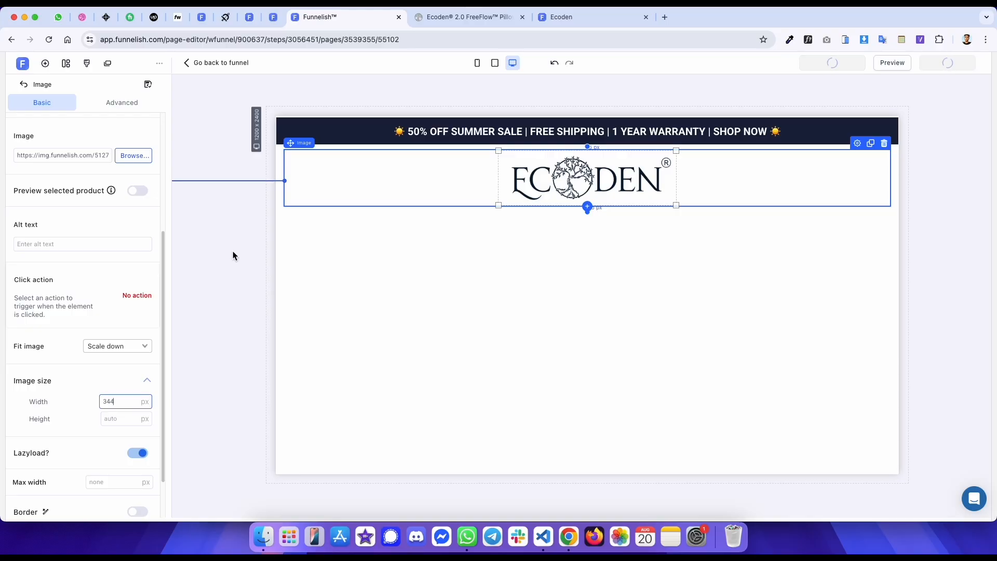
- Compare the preview with the original page and inspect the original logo image's dimensions in developer tools
key("ctrl+Tab")
key("ctrl+Tab")
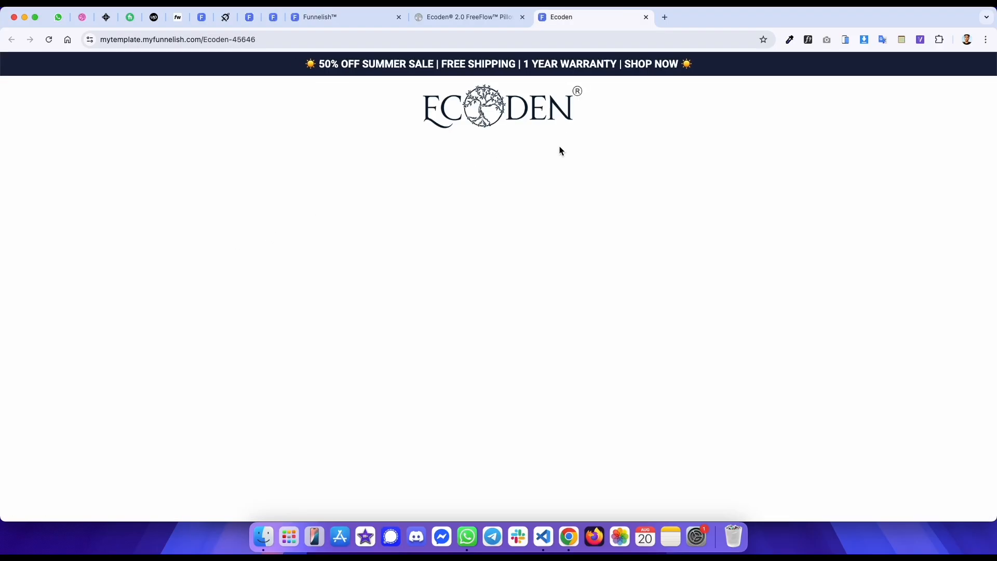
key("ctrl+shift+Tab")
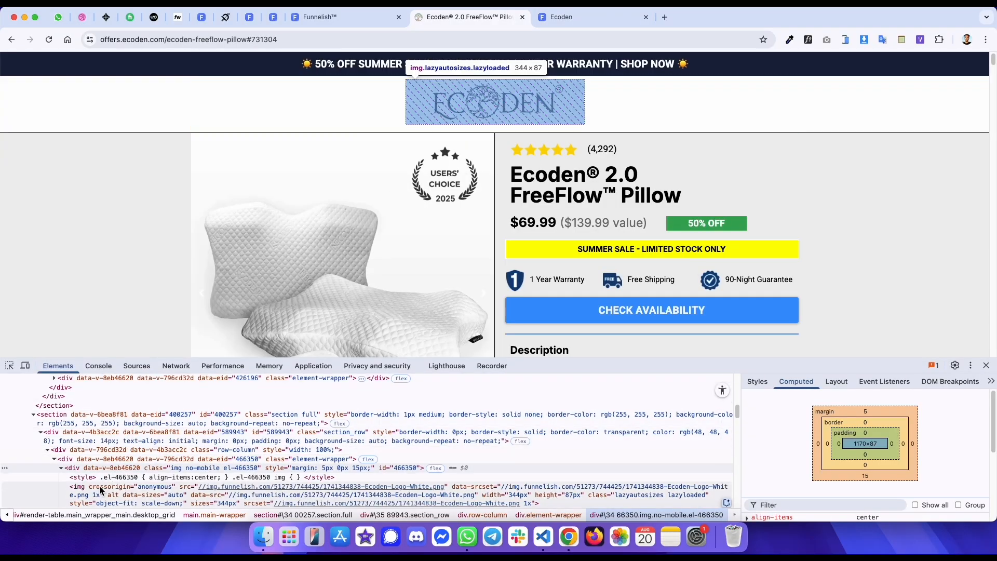
left_click(100, 487)
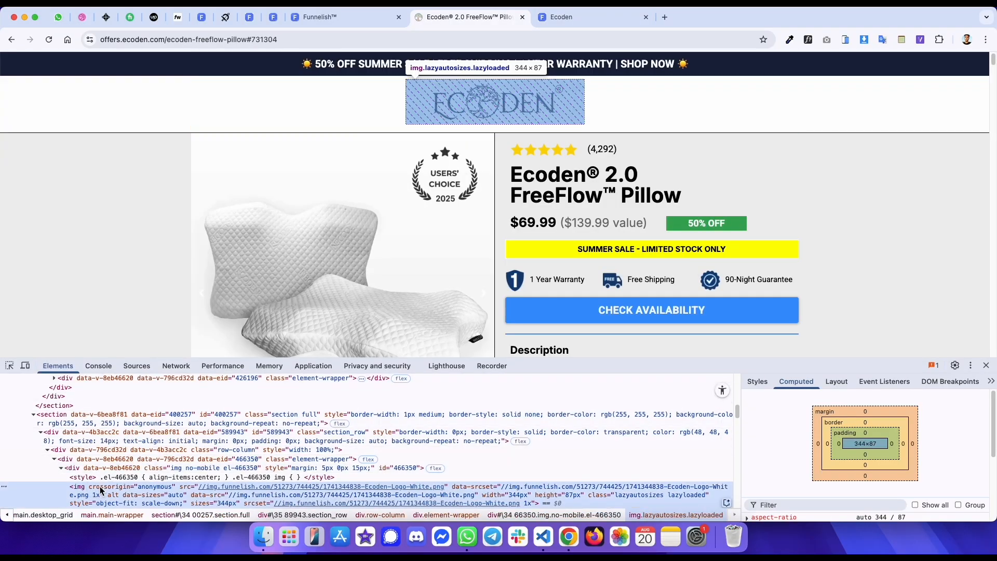
- Set the logo image's height to 87 px
key("ctrl+shift+Tab")
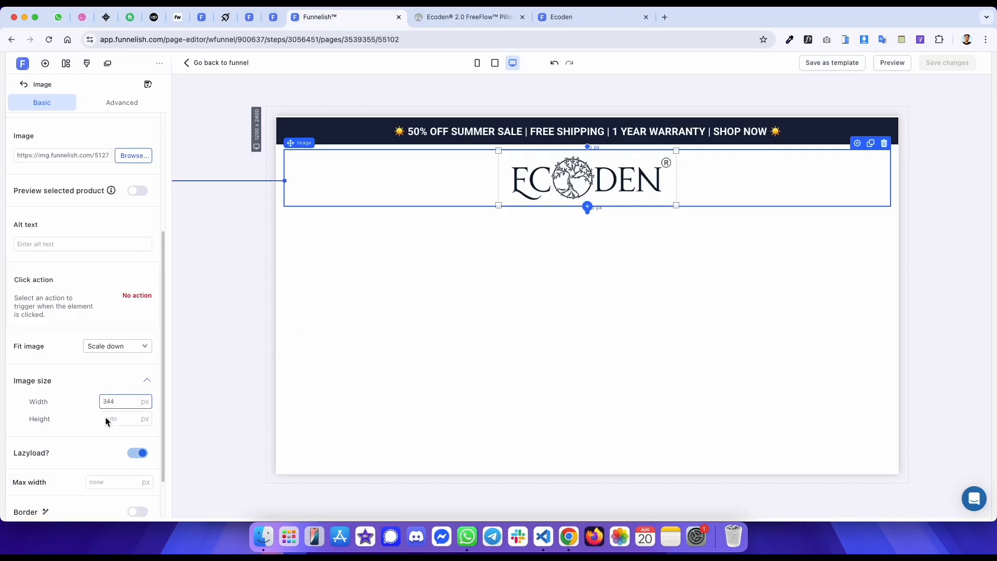
type("897")
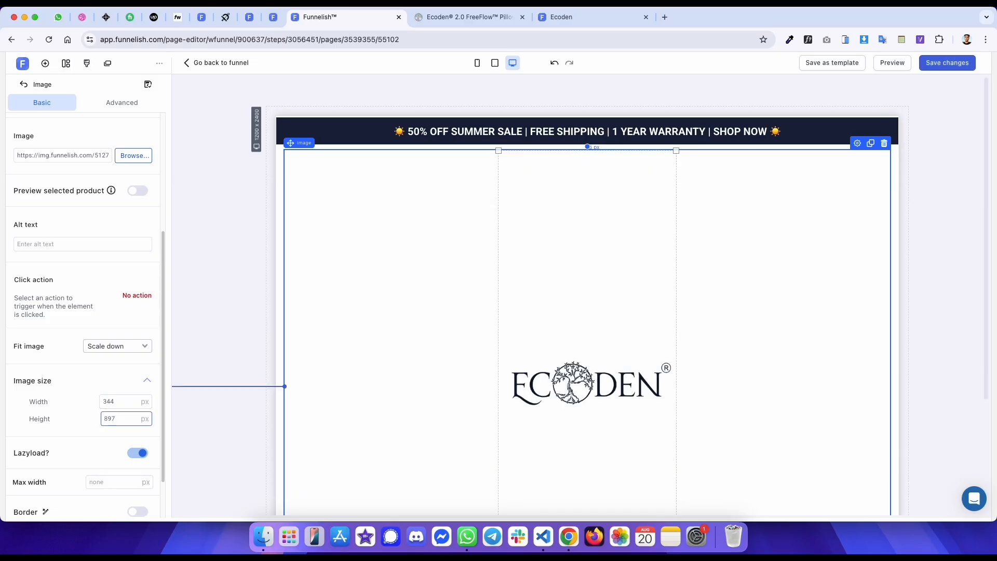
key("BackSpace")
key("BackSpace")
type("7")
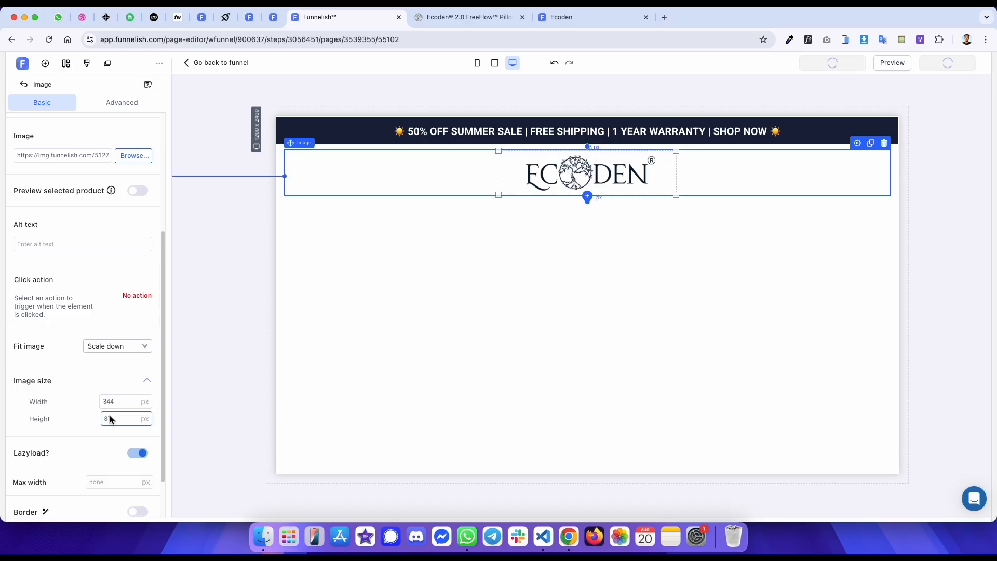
- Reload the preview page and inspect the original page's section below the logo header in developer tools
key("ctrl+Tab")
key("ctrl+Tab")
key("super+r")
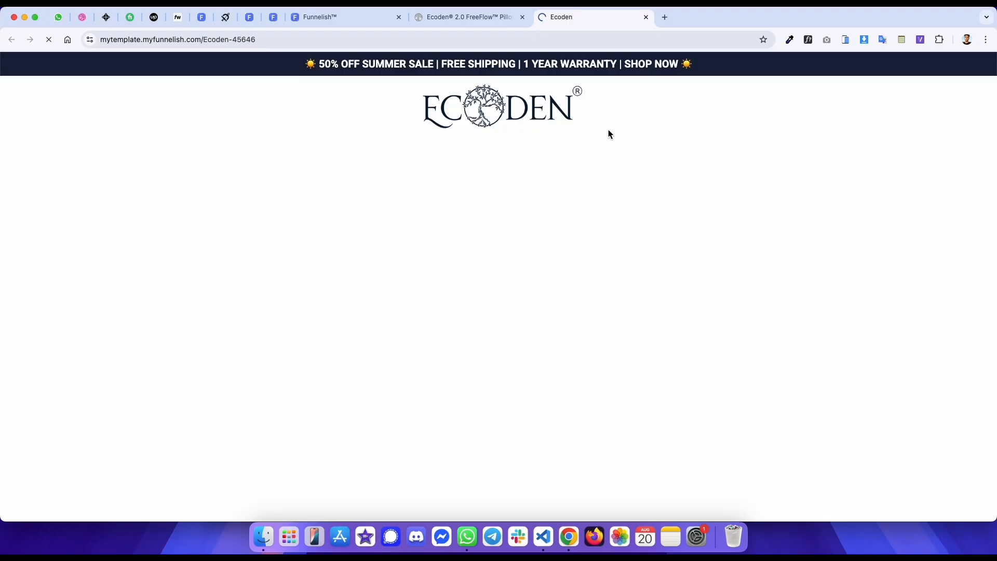
key("ctrl+shift+Tab")
key("ctrl+Tab")
key("ctrl+shift+Tab")
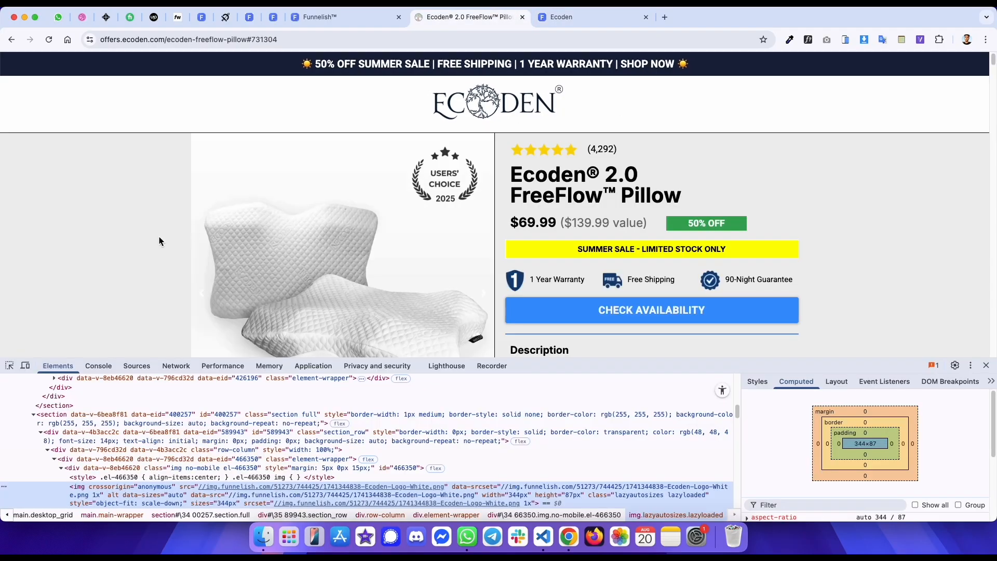
left_click(10, 365)
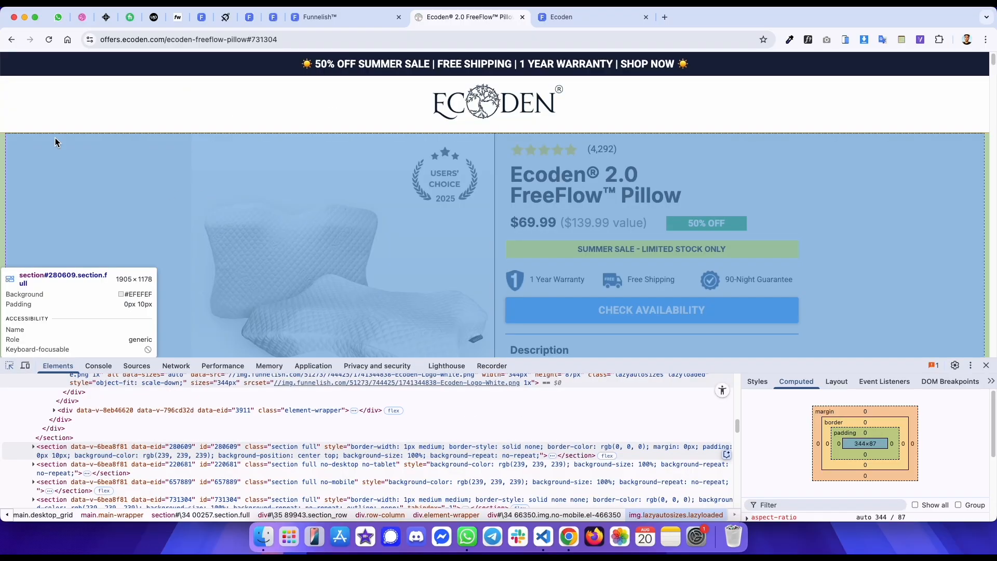
left_click(56, 138)
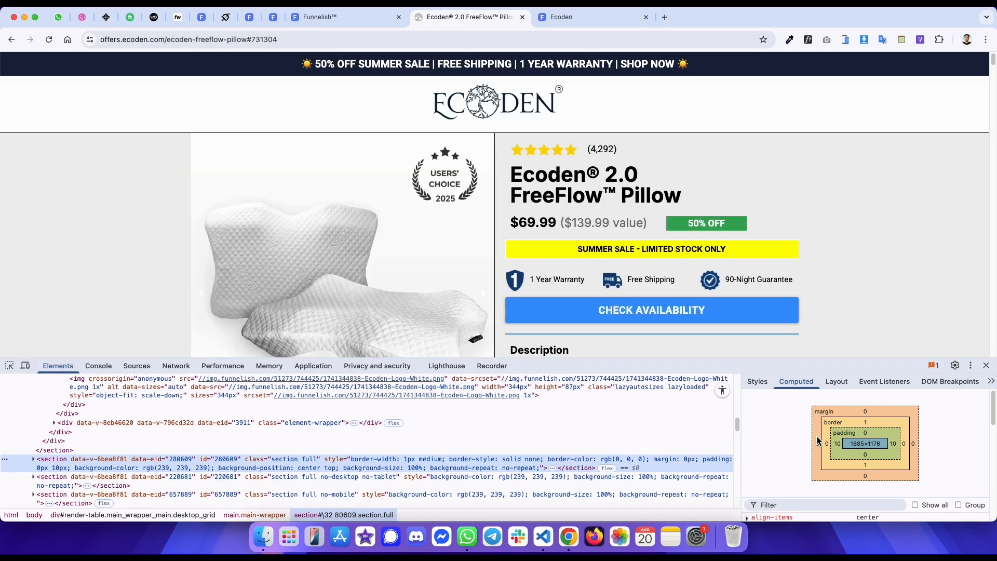
key("ctrl+shift+Tab")
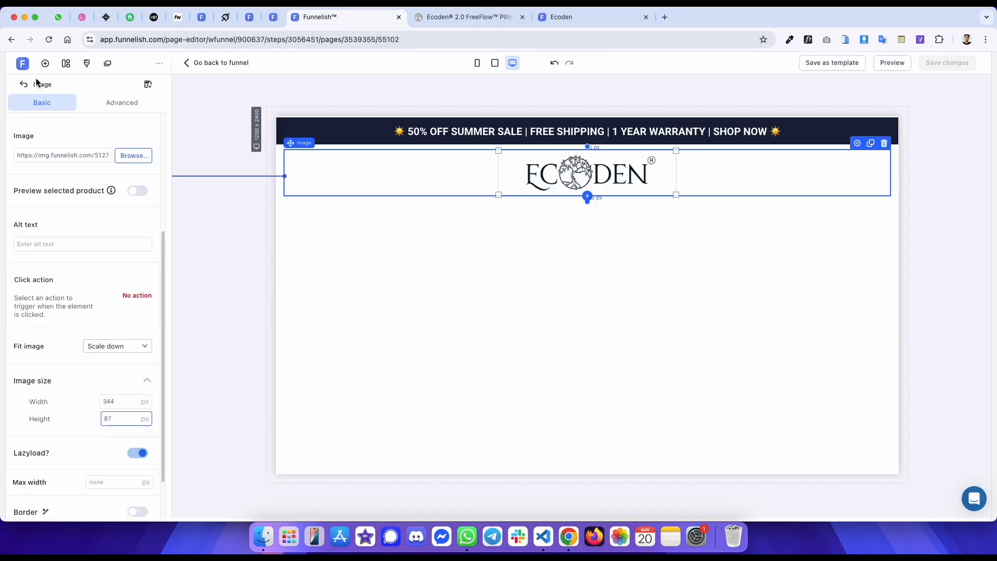
- Add a new section below the logo header and open its settings
left_click(45, 63)
left_click_drag(146, 165, 498, 232)
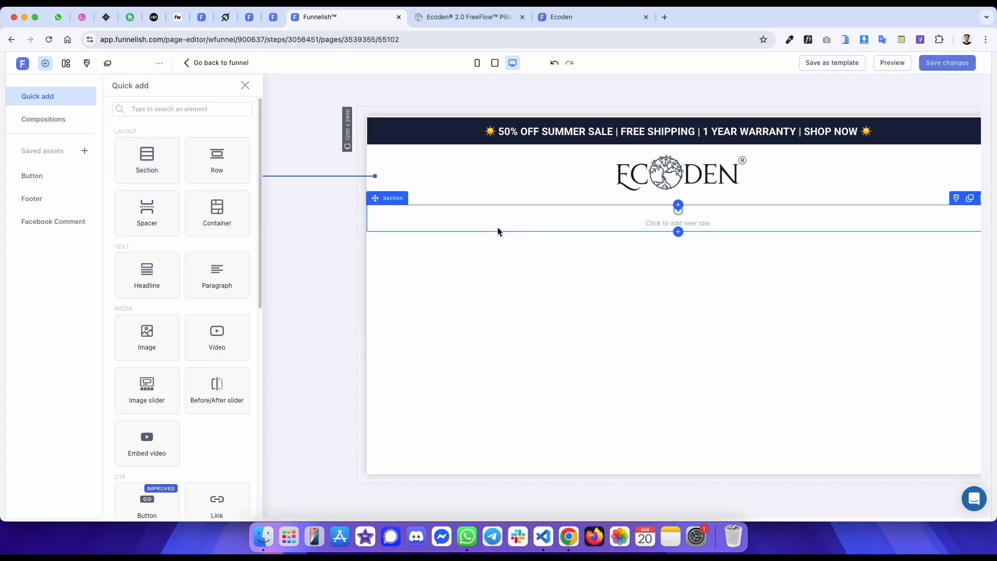
left_click(538, 266)
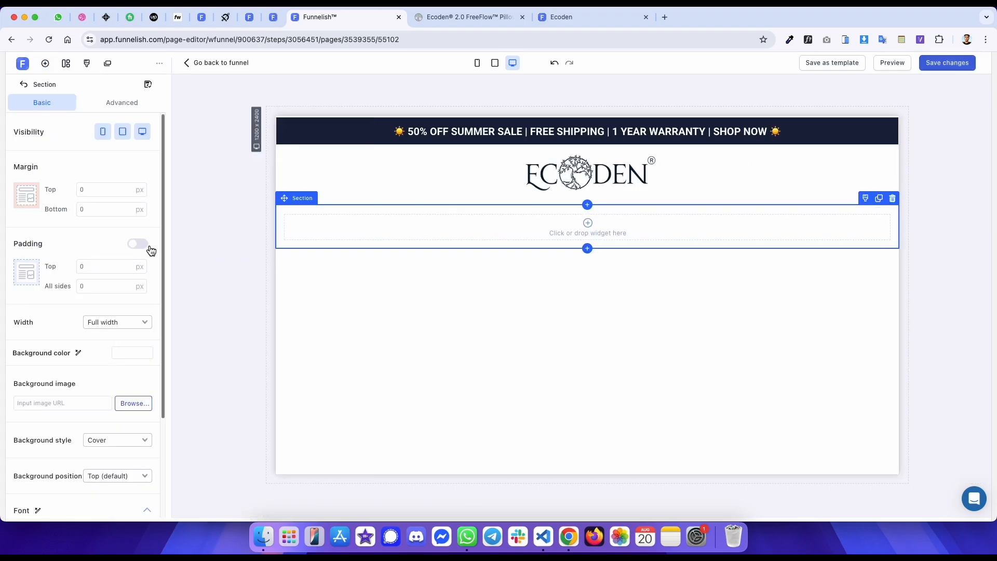
- Enable the section's padding and set right and left padding to 10 px
left_click(137, 244)
left_click(107, 286)
type("10")
left_click(107, 306)
type("10")
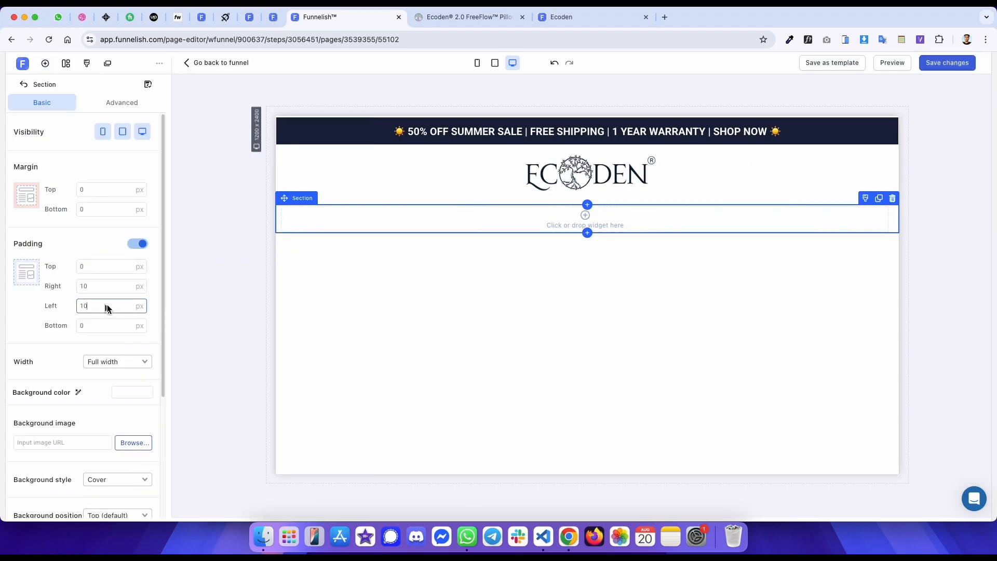
- Enable the section's border with a width of 1 px, matching the original's styles
key("ctrl+Tab")
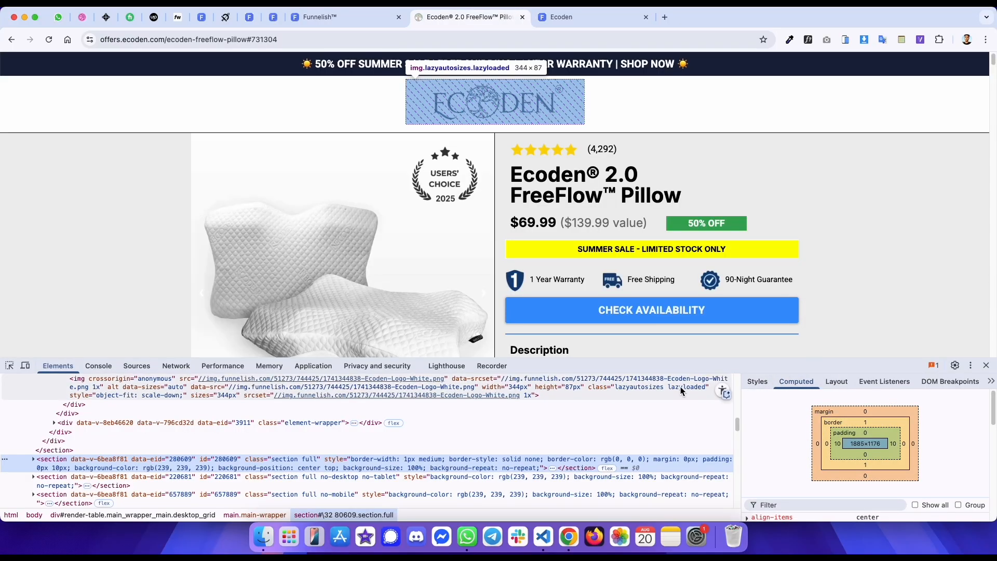
left_click(758, 382)
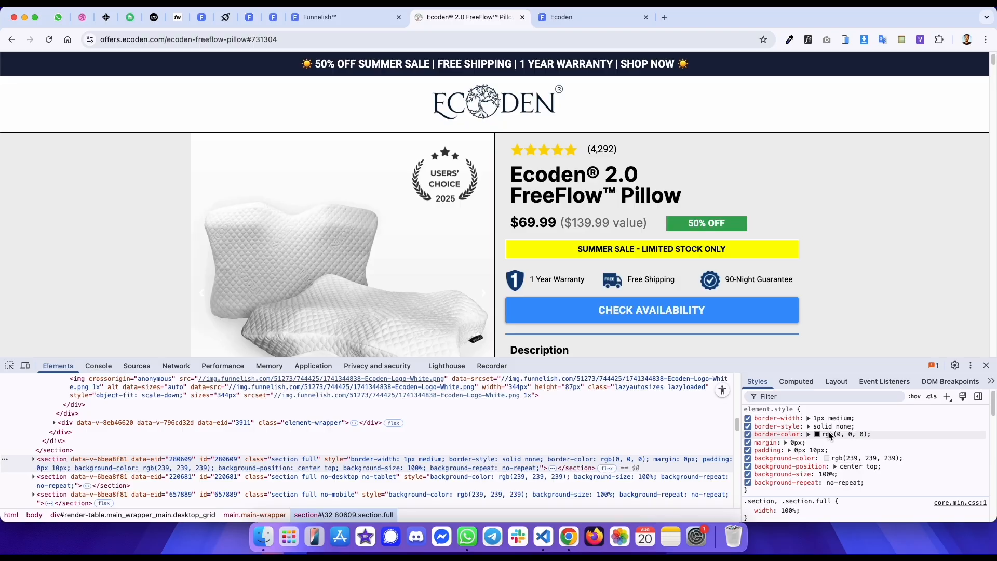
key("ctrl+shift+Tab")
scroll(103, 381, "down", 5)
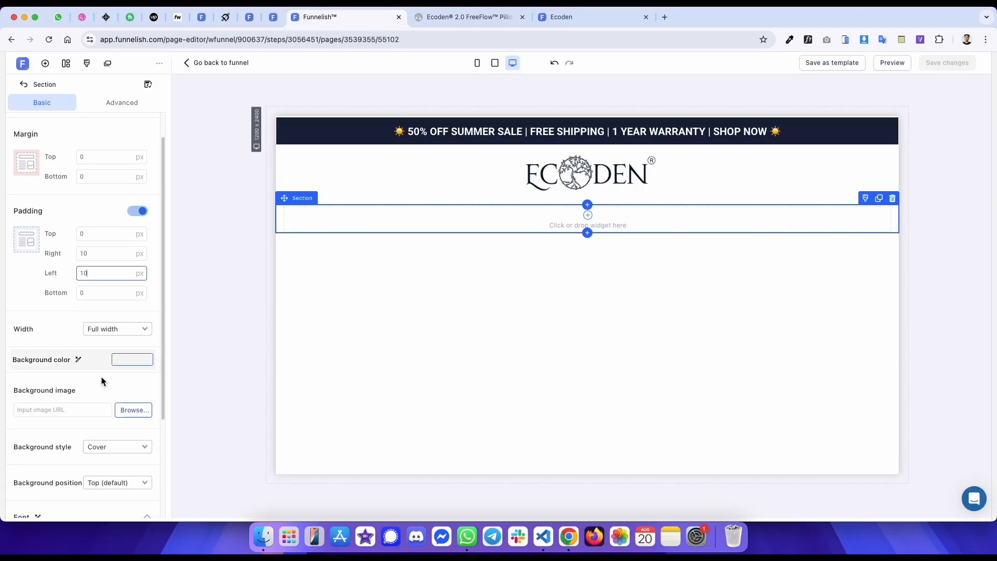
left_click(139, 456)
left_click(123, 482)
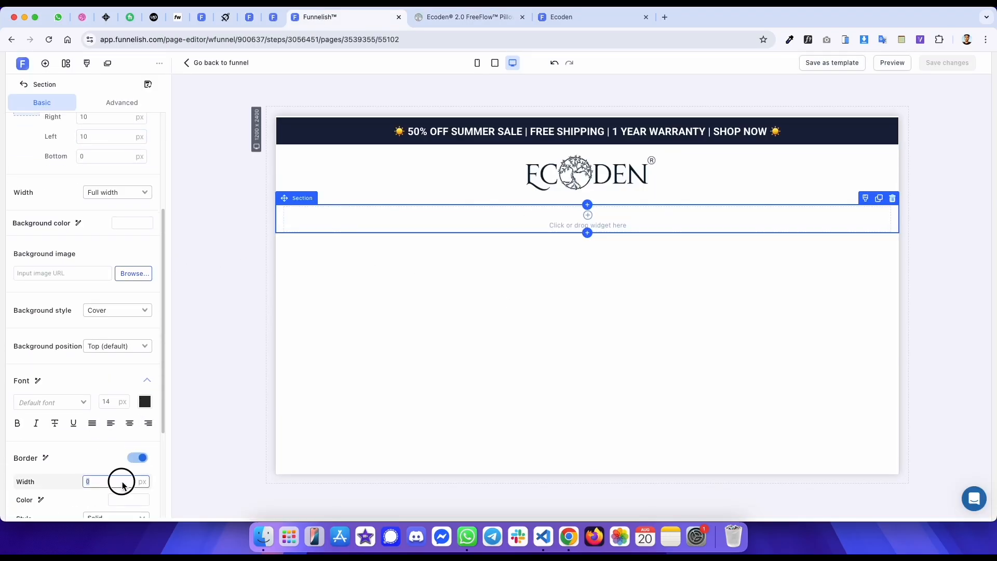
type("1")
- Set the section border color to black and limit the border to the top and bottom sides
scroll(78, 442, "down", 5)
left_click(117, 353)
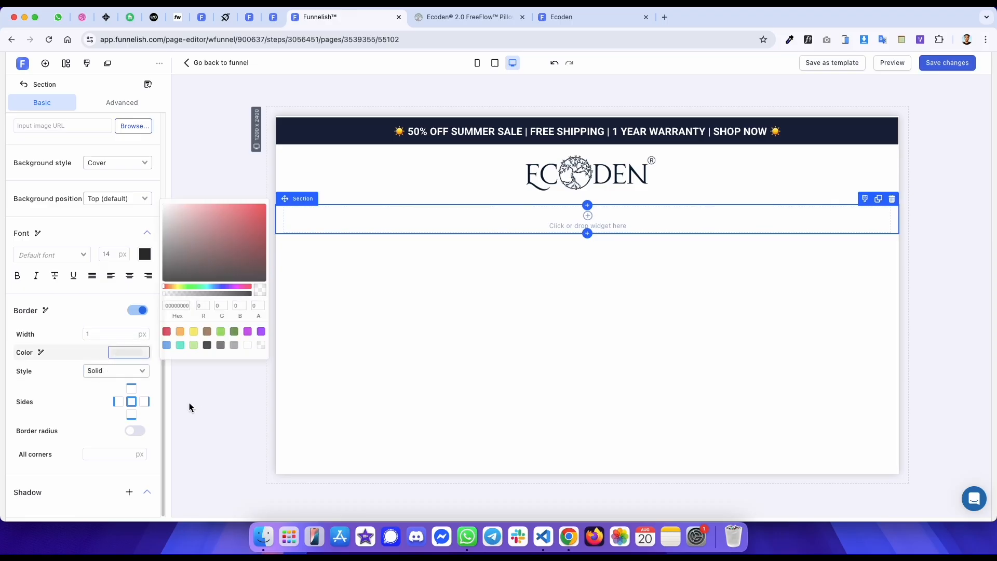
left_click(208, 345)
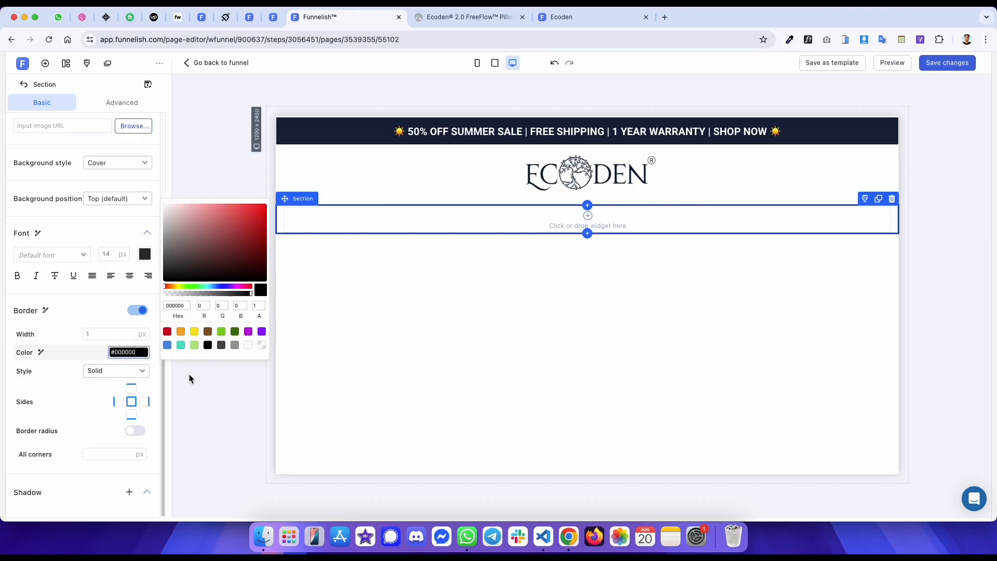
left_click(120, 402)
left_click(147, 402)
- Copy the original section's background color and paste it as the section background, #EFEFEF
key("ctrl+Tab")
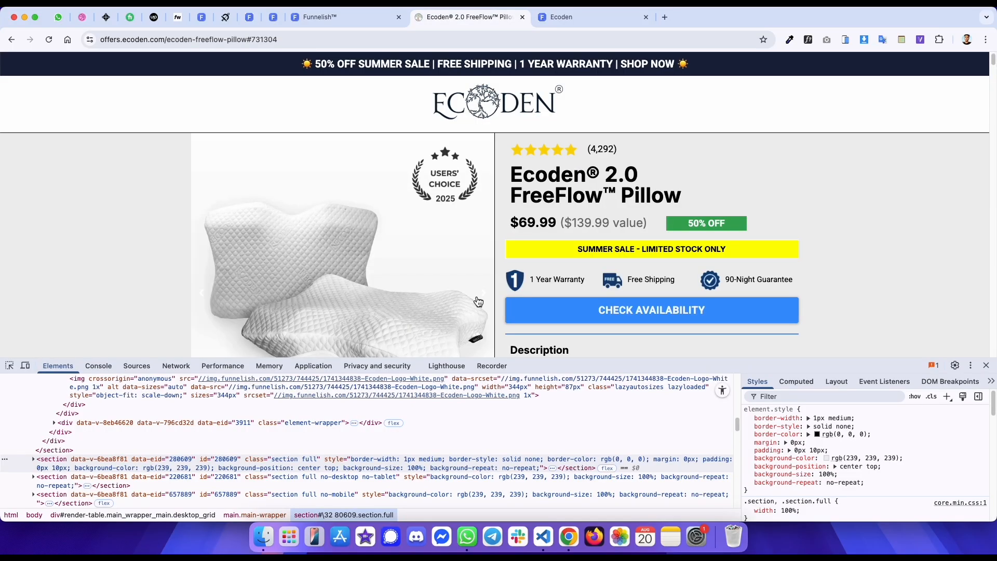
left_click(854, 459)
key("super+c")
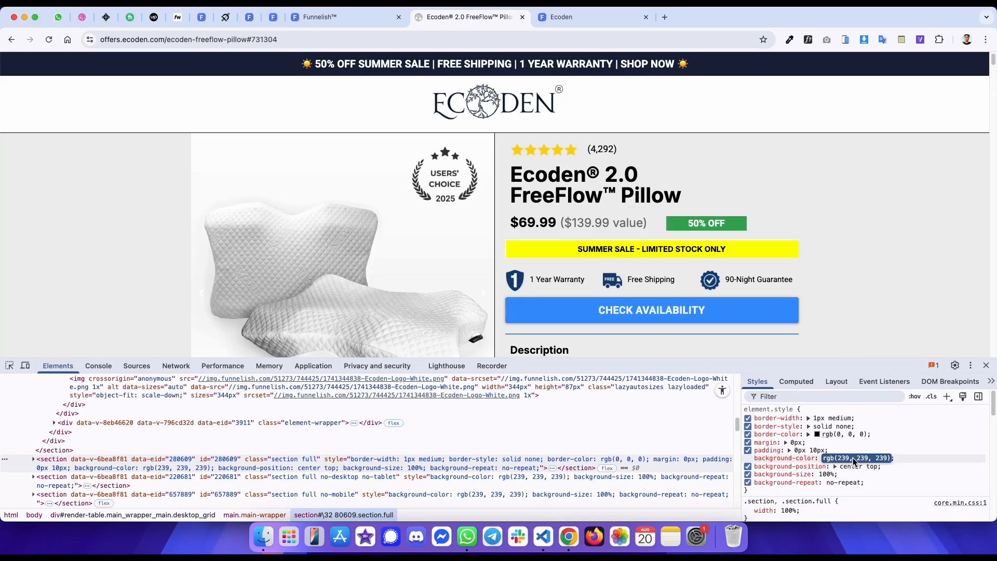
key("ctrl+shift+Tab")
scroll(103, 290, "up", 3)
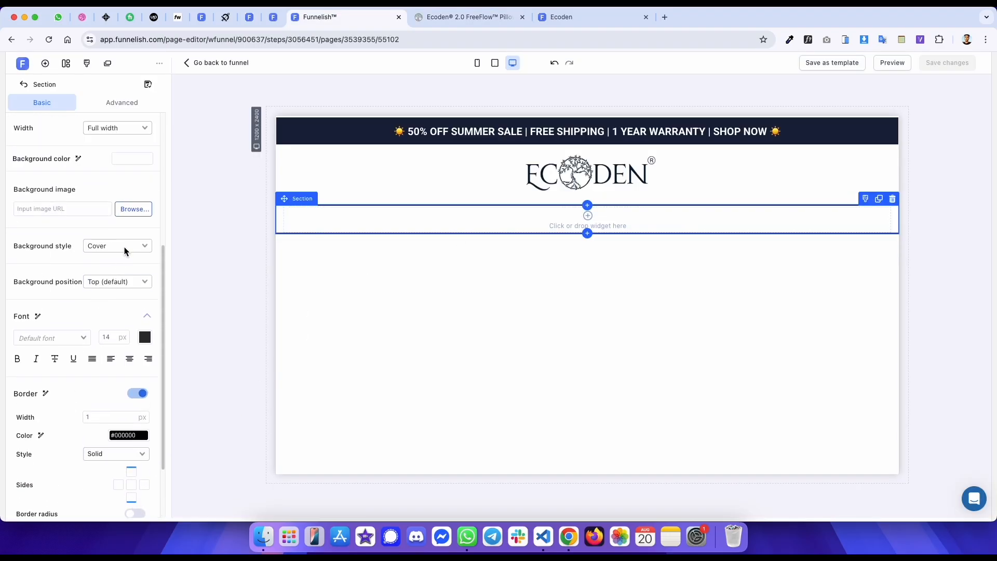
left_click(138, 158)
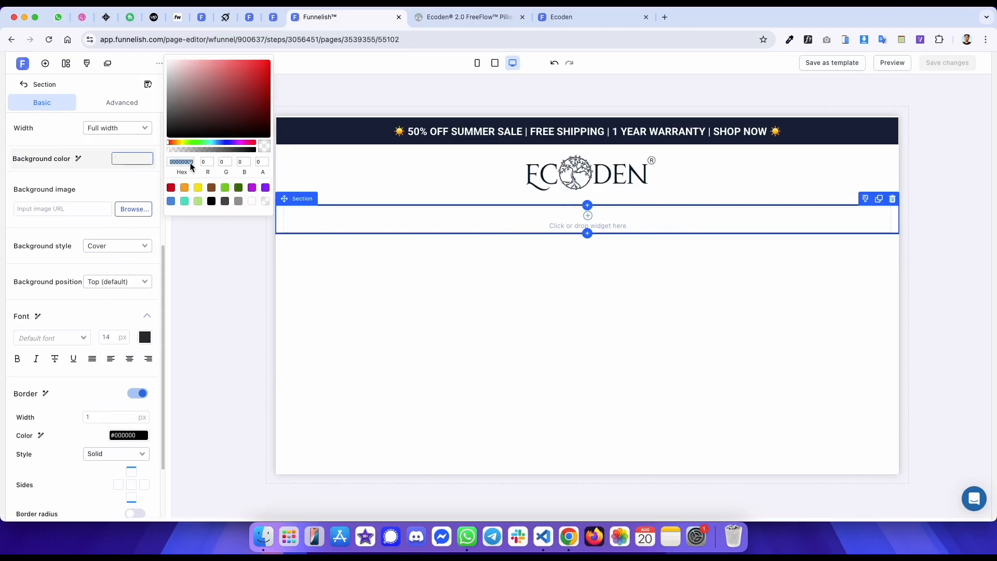
key("super+v")
- Inspect the original product section's image slider and row structure in developer tools
key("ctrl+Tab")
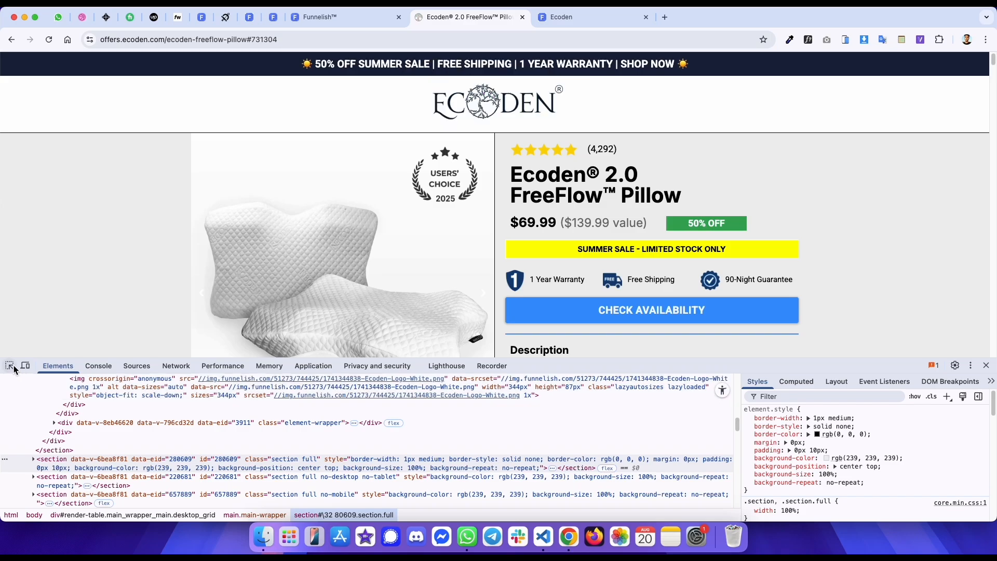
key("super+shift+c")
left_click(272, 182)
scroll(181, 398, "up", 1)
left_click(180, 402)
scroll(178, 404, "up", 1)
scroll(177, 411, "up", 2)
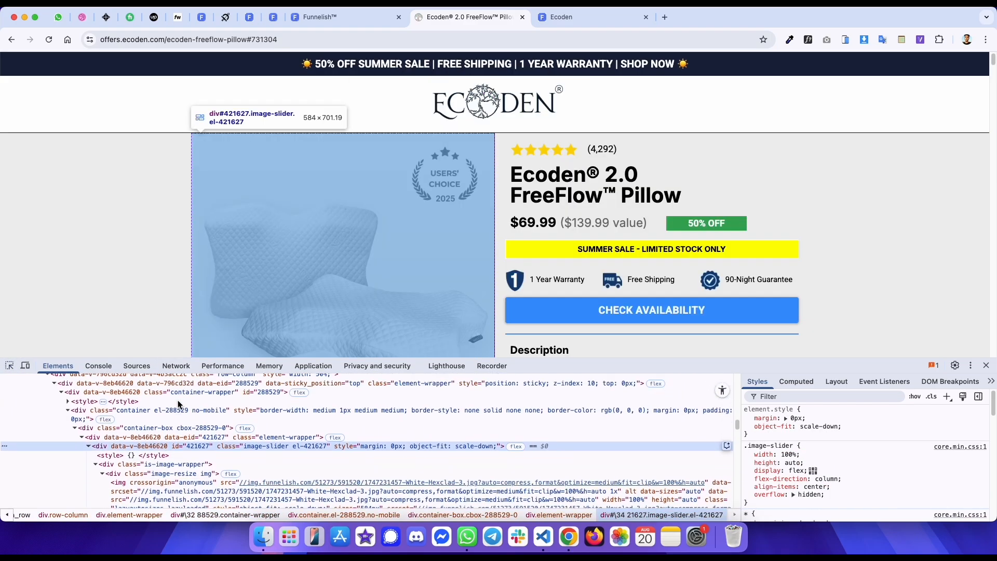
left_click(173, 415)
scroll(172, 419, "up", 2)
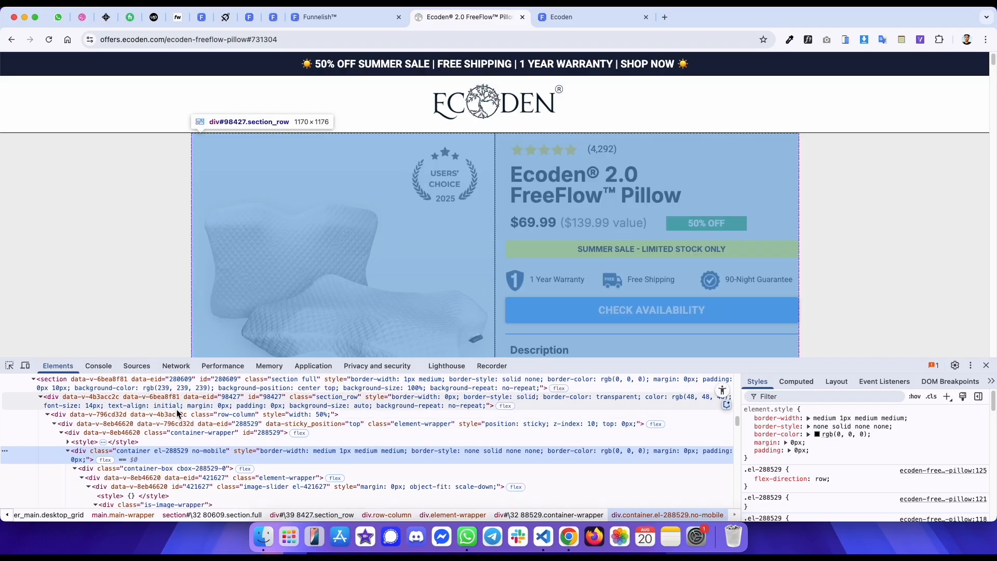
left_click(176, 409)
left_click(91, 402)
key("ctrl+shift+Tab")
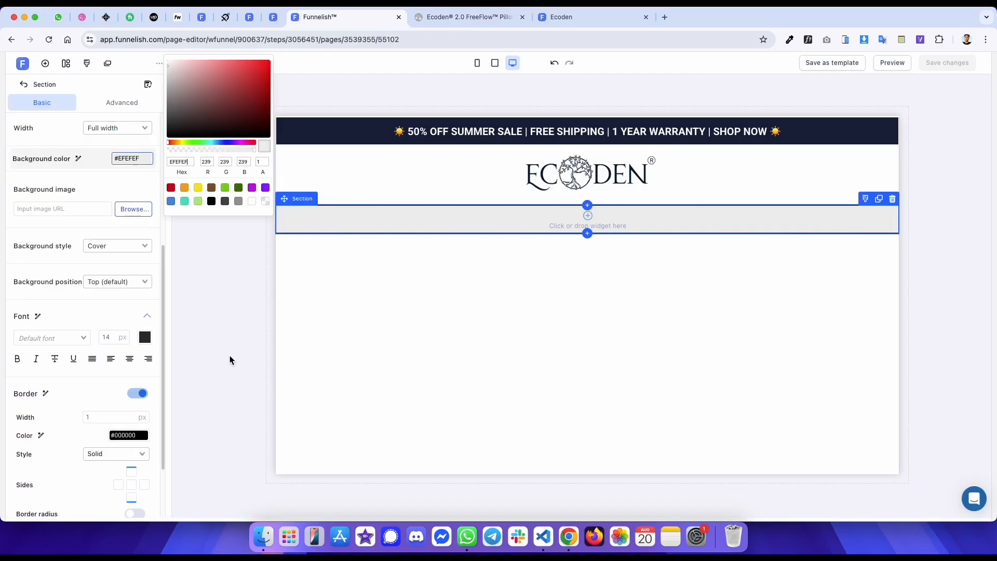
- Select the row inside the new section and set its columns to Two
left_click(412, 219)
left_click(419, 218)
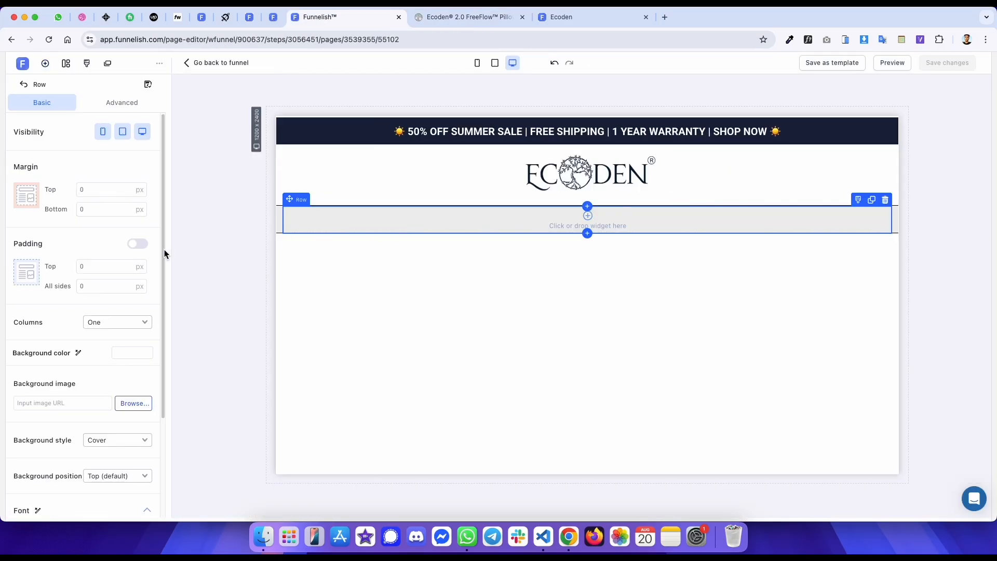
left_click(121, 350)
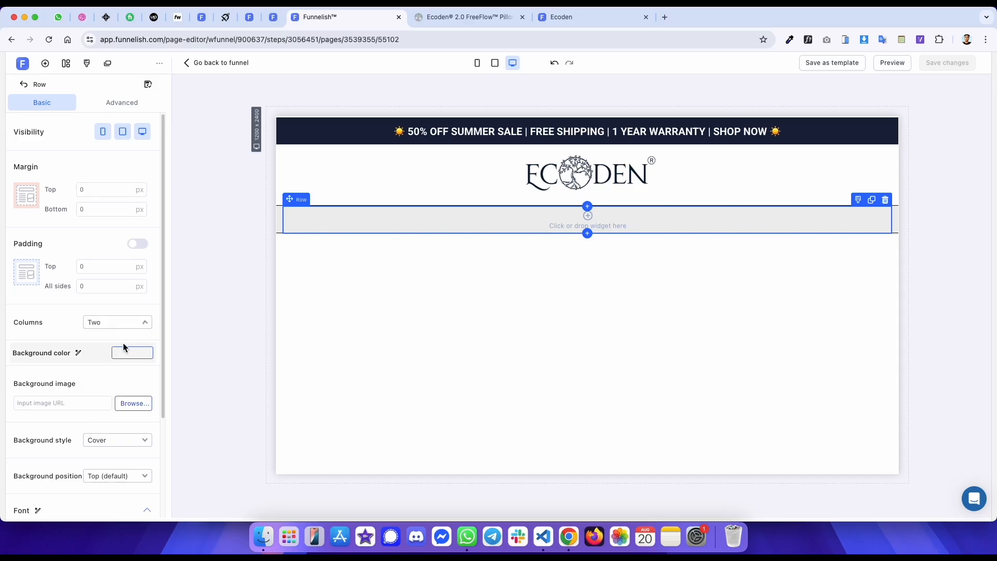
- Add an Image slider widget into the left column of the two-column row
key("ctrl+Tab")
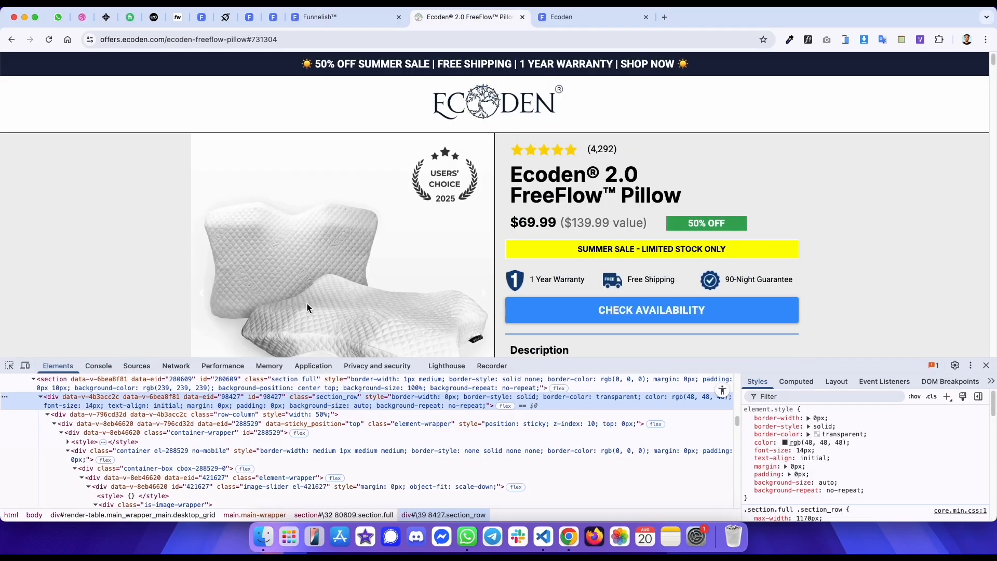
key("ctrl+shift+Tab")
left_click(393, 220)
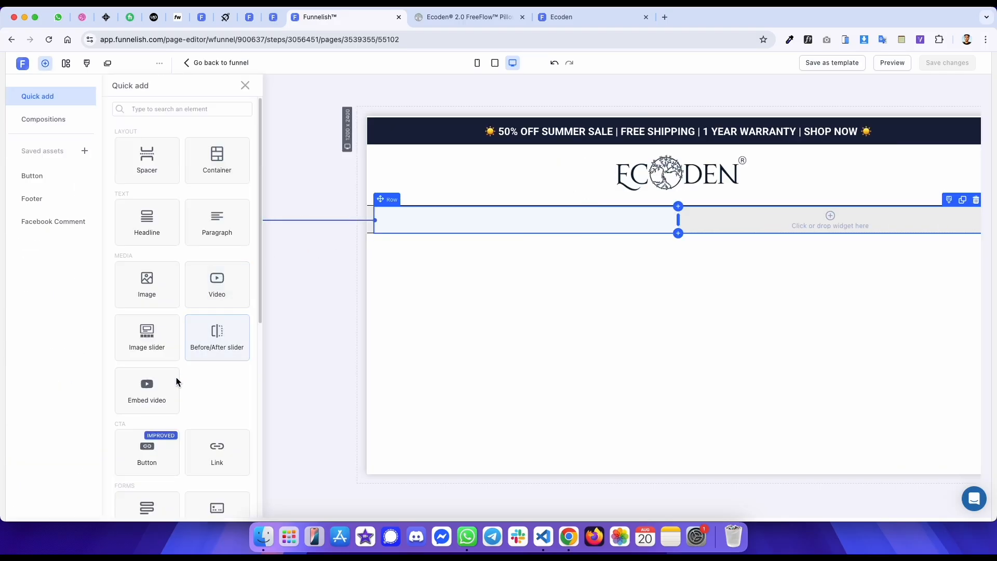
left_click(163, 347)
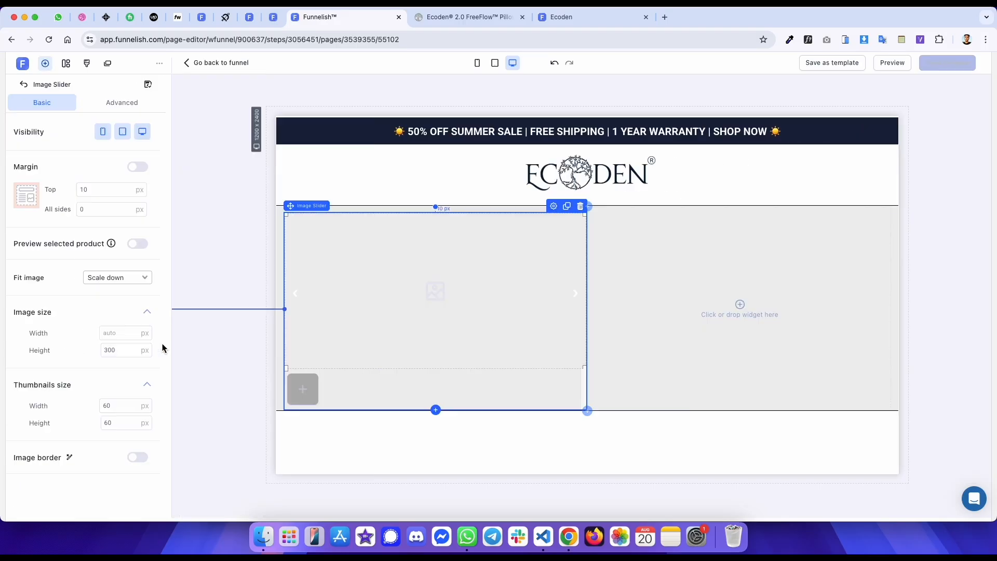
- Set the image slider's top margin to 0 and clear its image height so it becomes auto
left_click(110, 191)
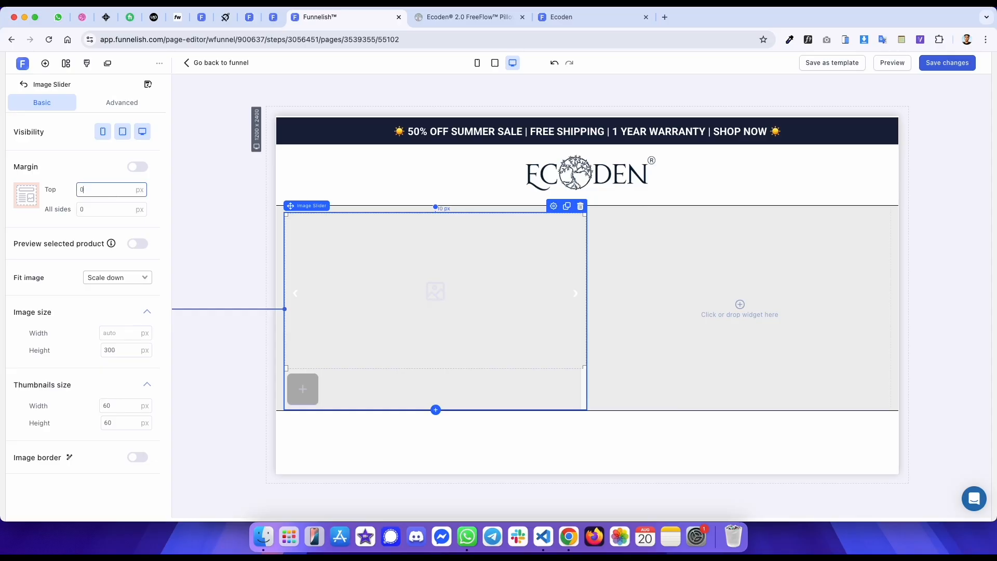
left_click(123, 348)
key("BackSpace")
key("BackSpace")
key("BackSpace")
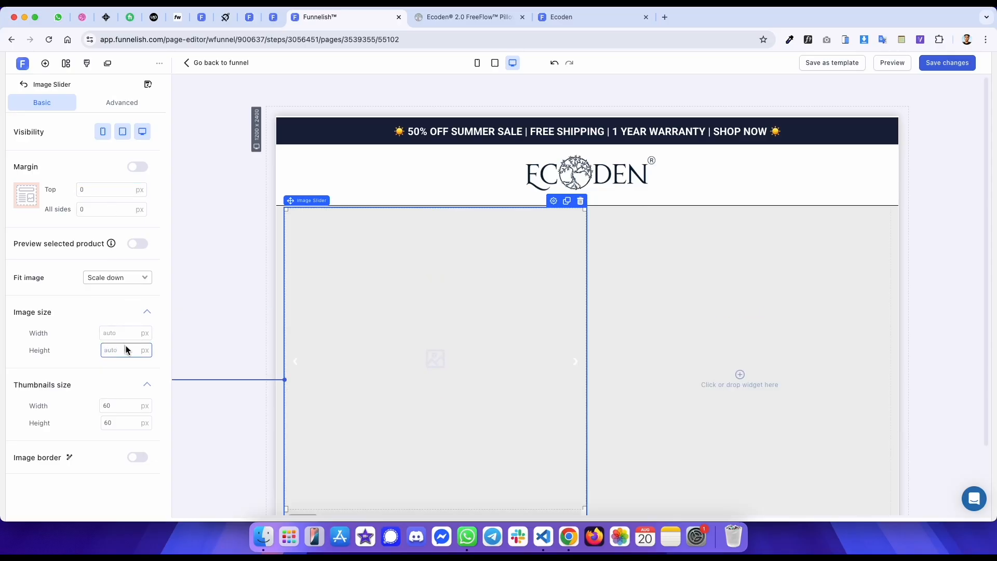
- Examine the original page's product image slider and its thumbnail strip
key("ctrl+Tab")
scroll(306, 269, "down", 6)
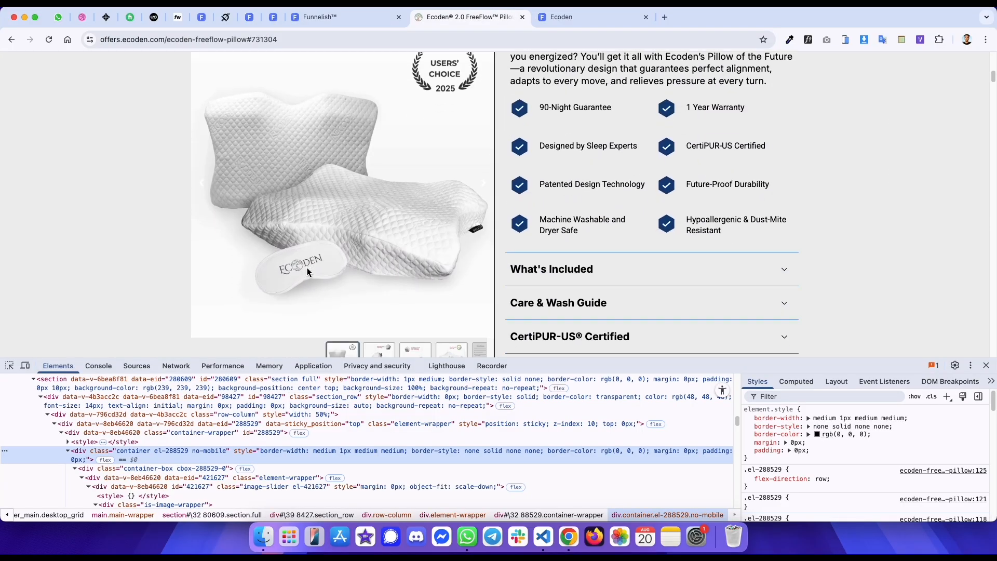
scroll(307, 267, "down", 2)
left_click(48, 40)
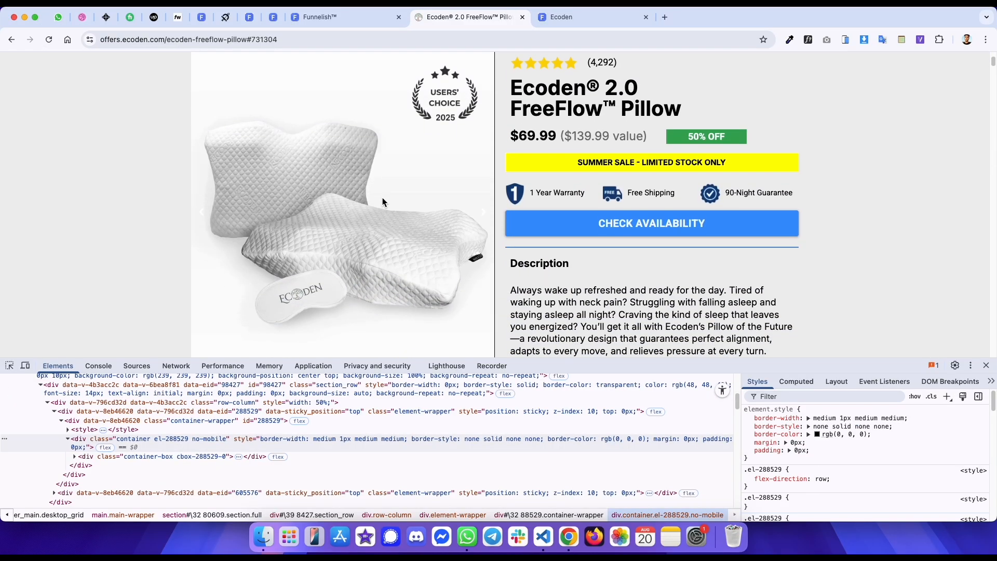
scroll(373, 193, "down", 3)
left_click(344, 18)
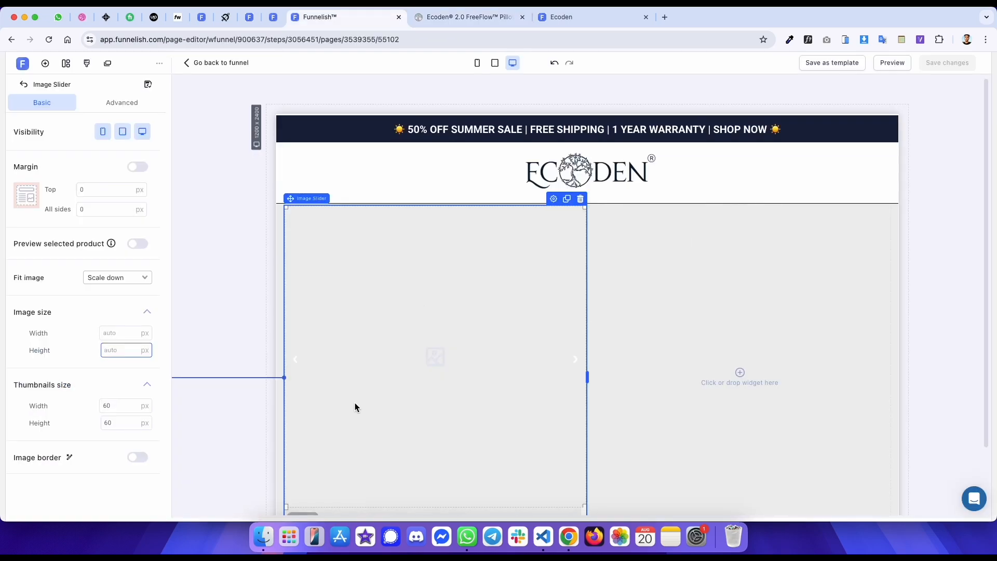
scroll(355, 404, "down", 2)
key("ctrl+Tab")
scroll(383, 298, "down", 5)
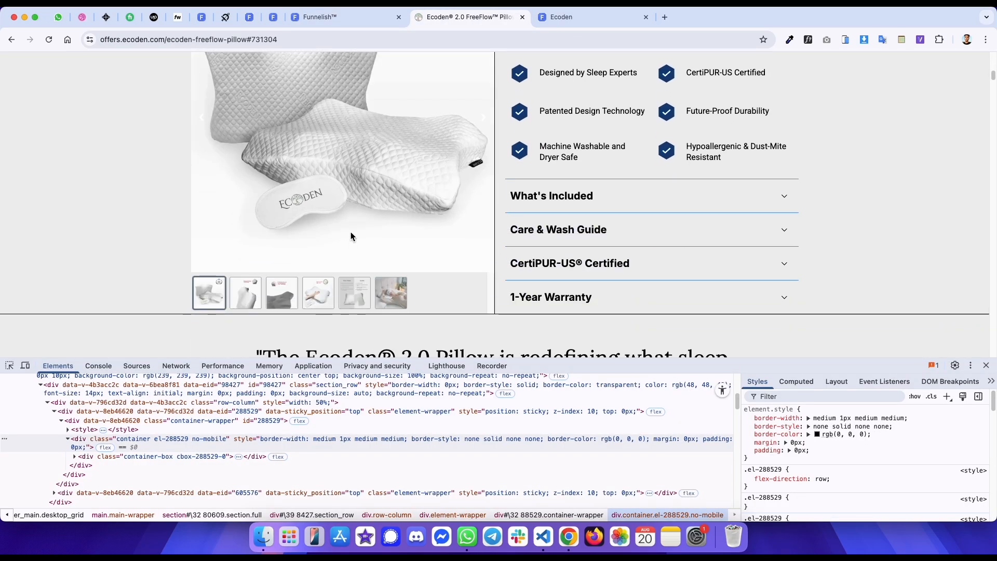
- Save the first three product gallery images from the original slider to the Downloads folder
right_click(333, 161)
left_click(347, 178)
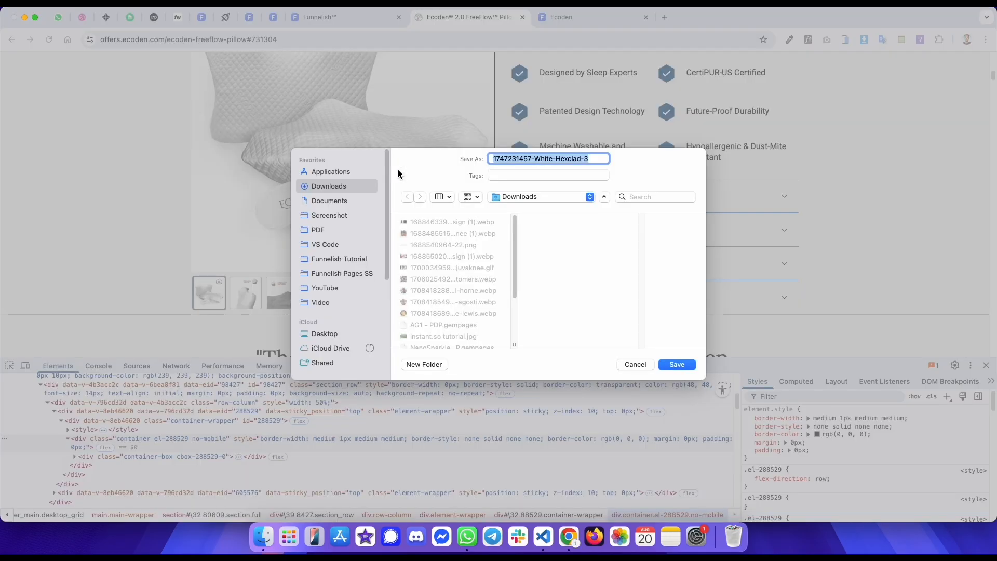
key("Return")
left_click(234, 282)
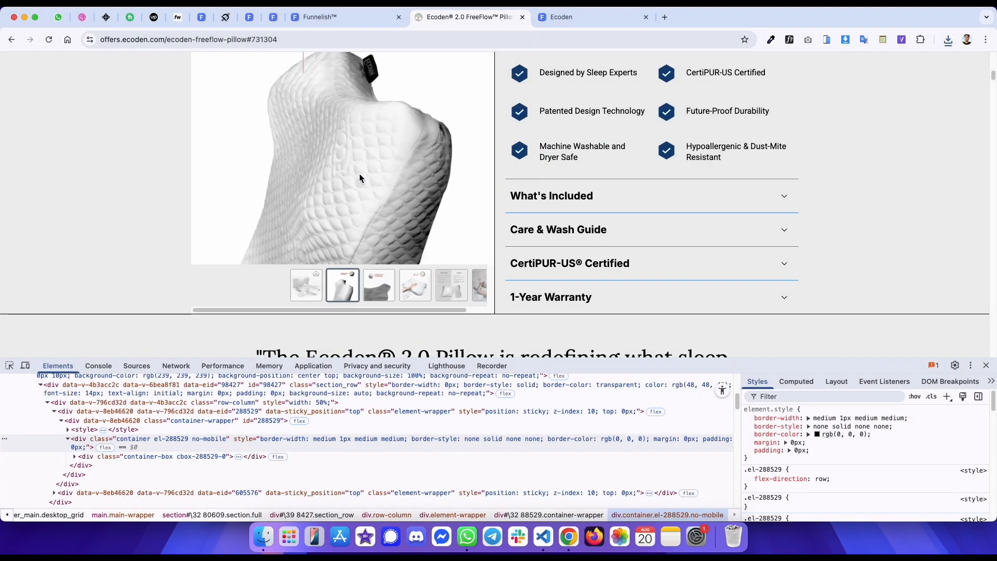
right_click(359, 173)
left_click(372, 190)
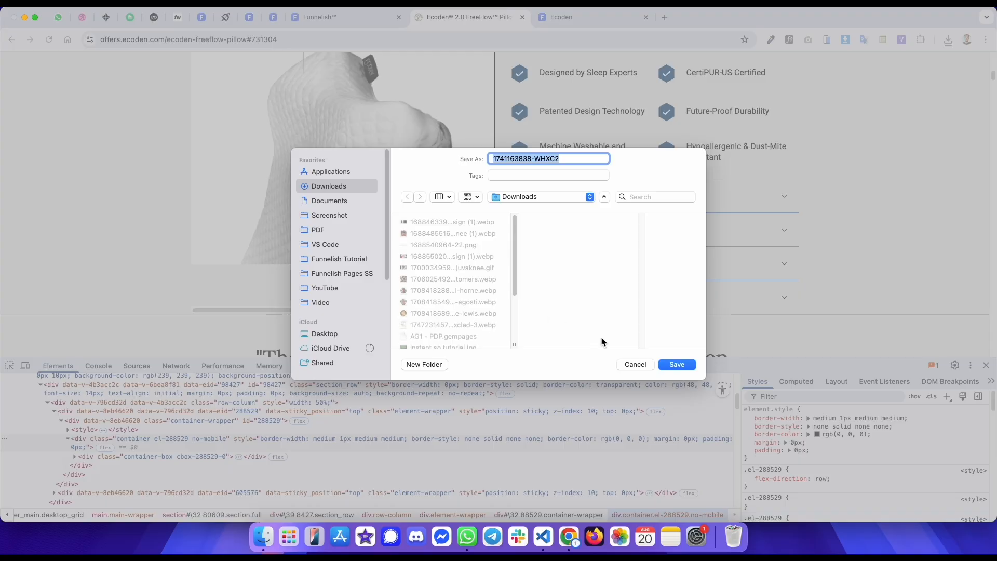
left_click(677, 365)
left_click(343, 292)
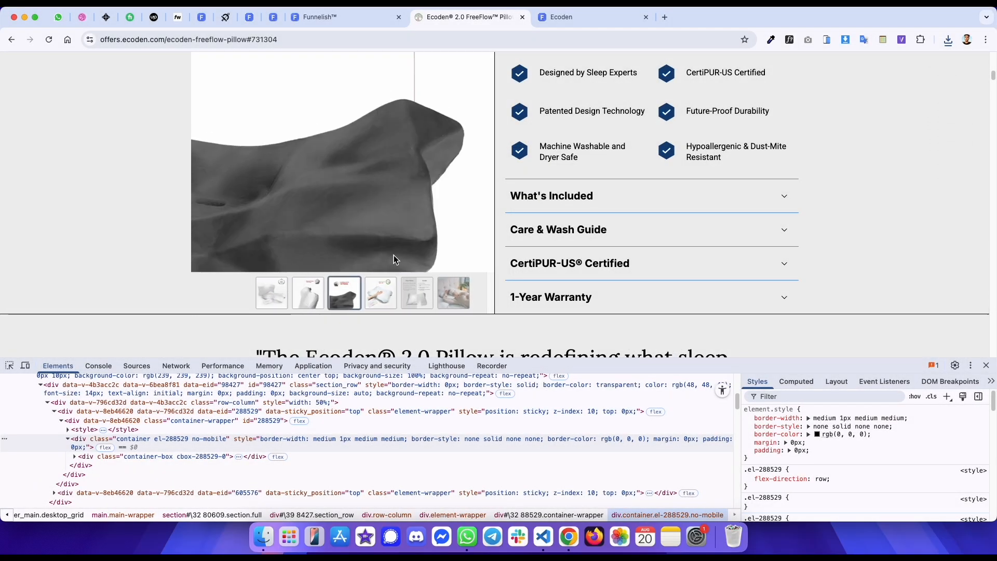
right_click(361, 190)
left_click(373, 203)
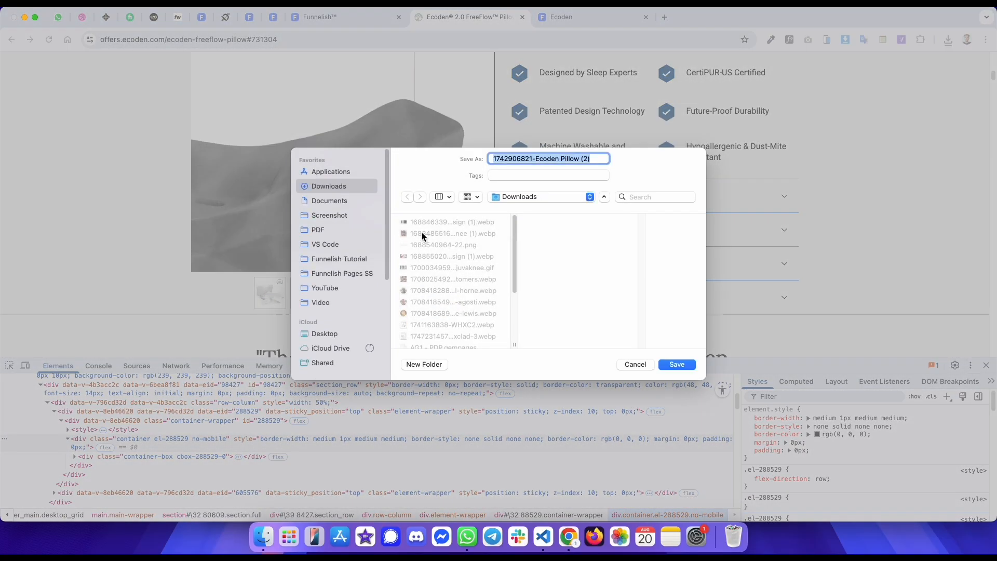
key("Return")
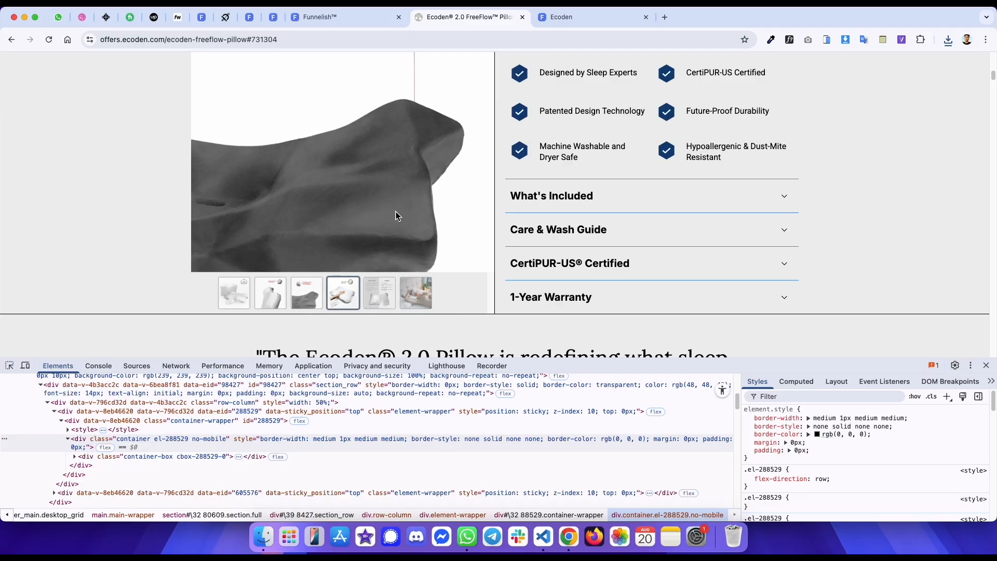
- Save the remaining three gallery images from the original slider to the Downloads folder
right_click(366, 151)
left_click(370, 176)
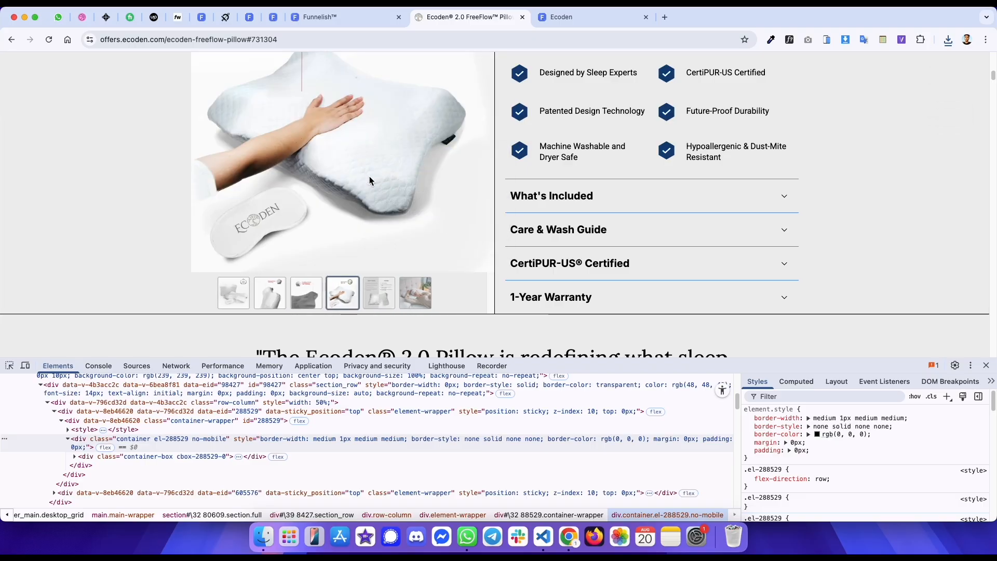
key("Return")
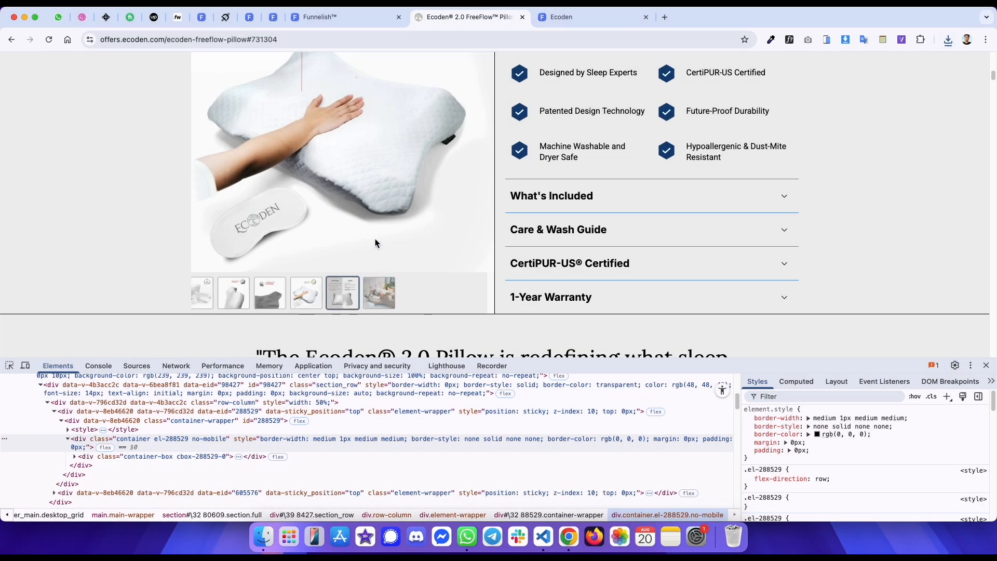
right_click(356, 168)
left_click(368, 188)
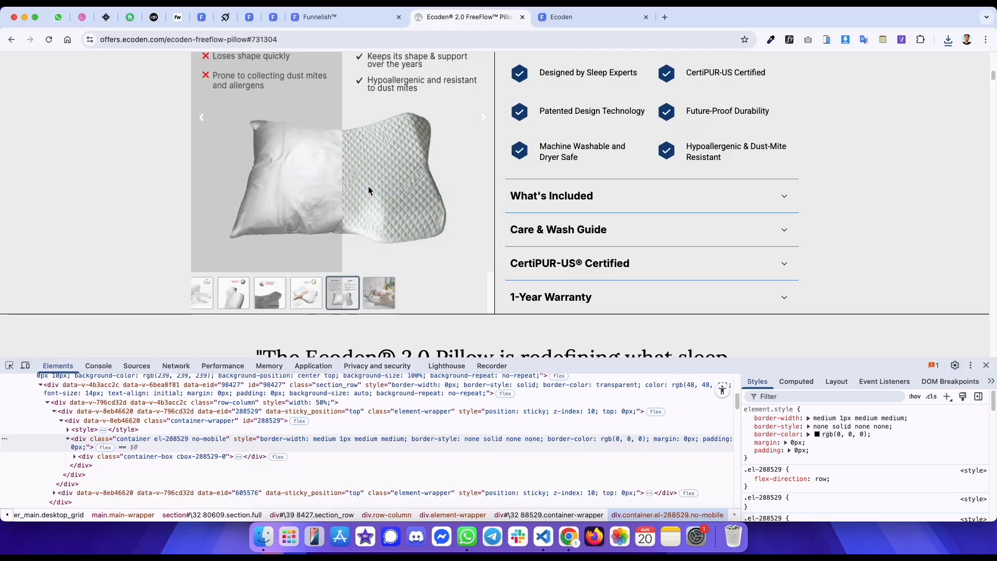
key("Return")
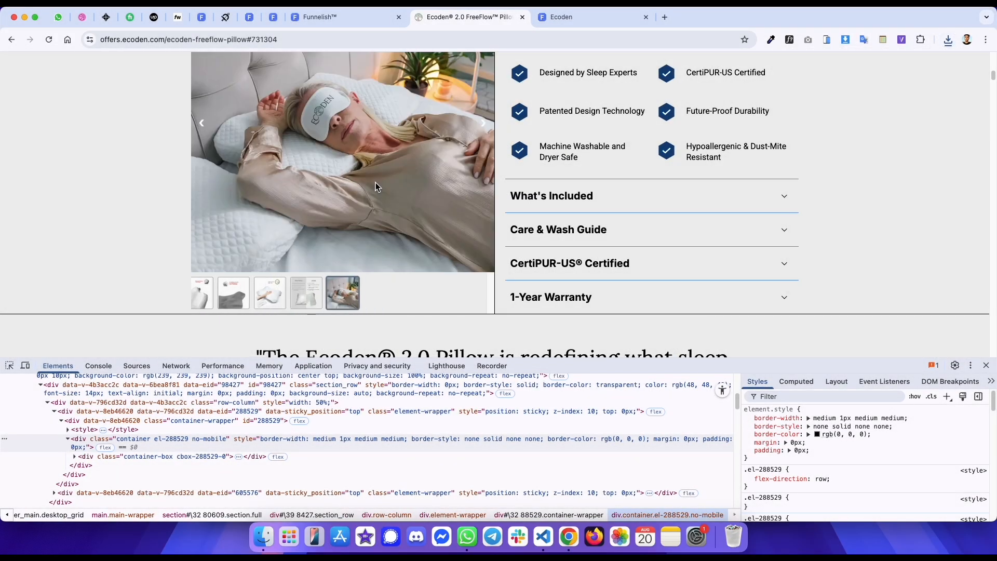
right_click(376, 180)
left_click(381, 199)
key("Return")
left_click(332, 16)
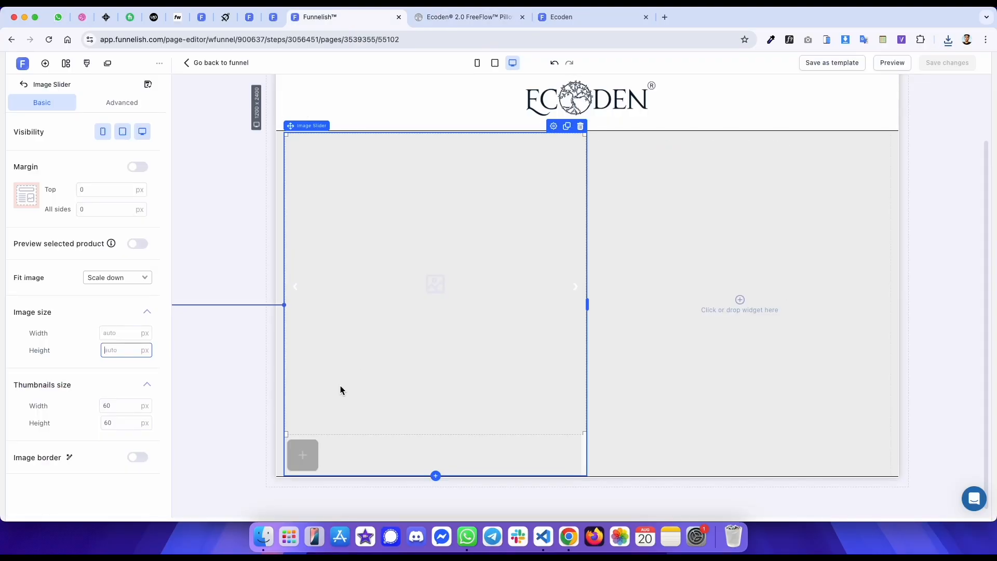
- Open the image slider's image picker and upload the downloaded pillow images from Downloads
left_click(227, 249)
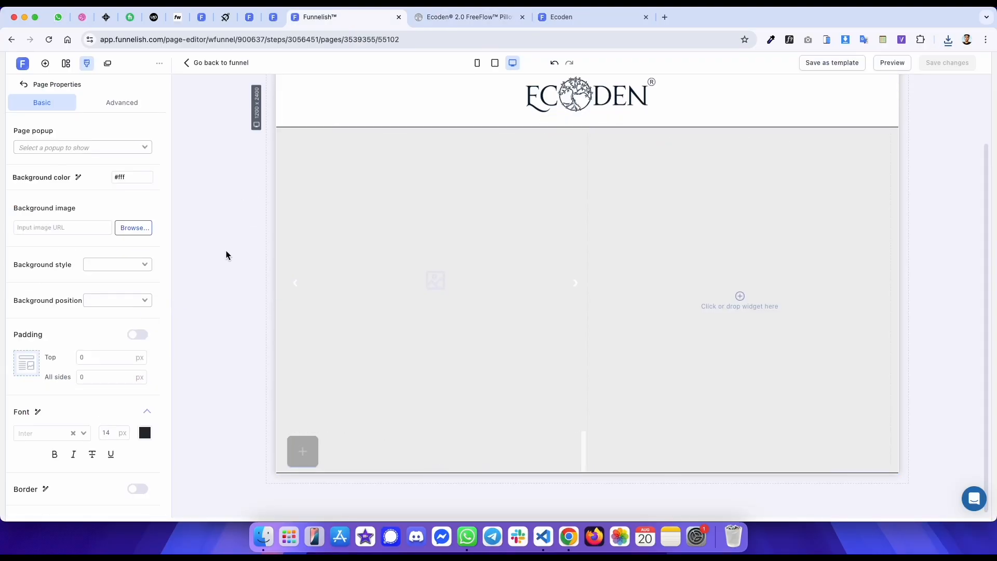
left_click(415, 307)
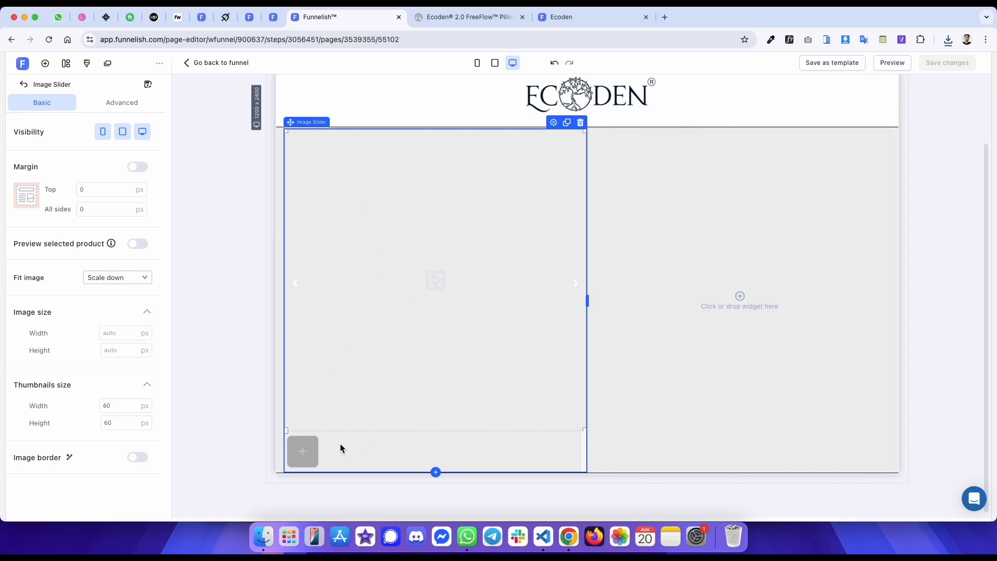
left_click(303, 451)
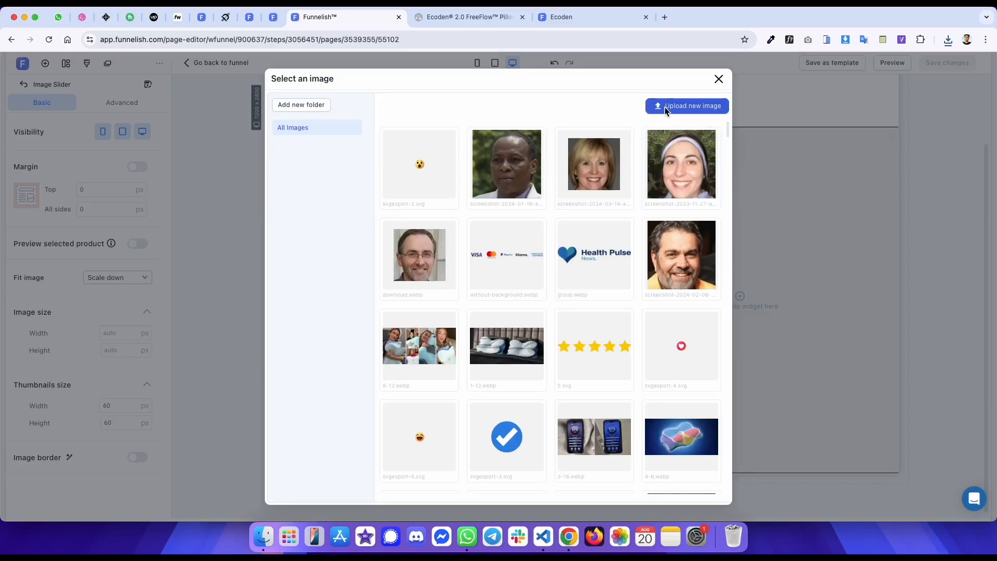
left_click(680, 108)
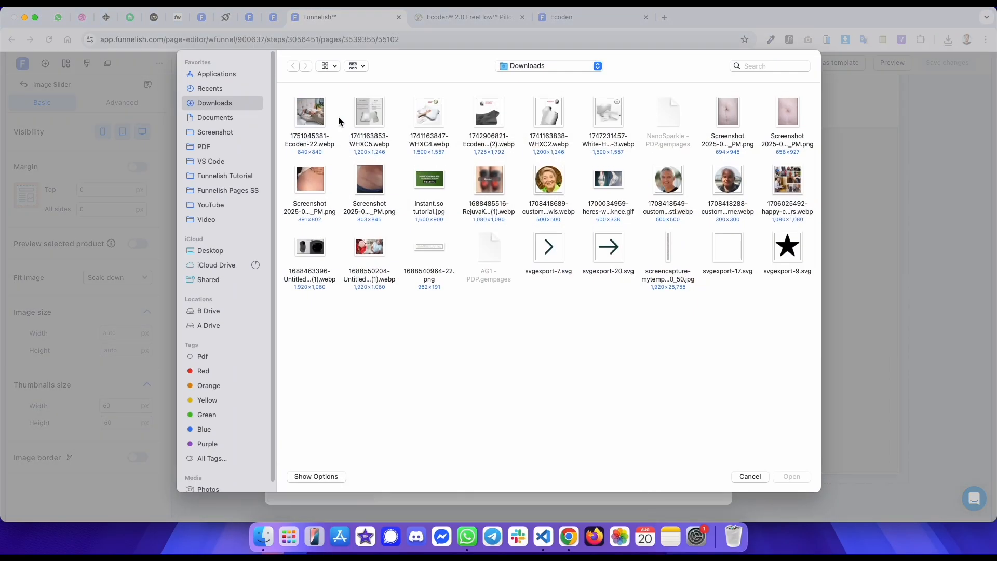
left_click(369, 111)
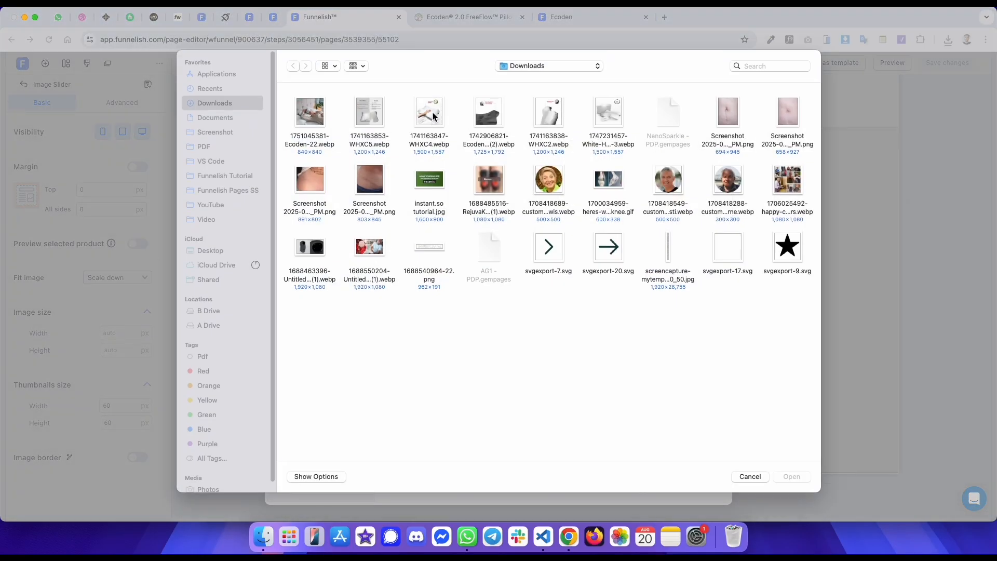
left_click(434, 117)
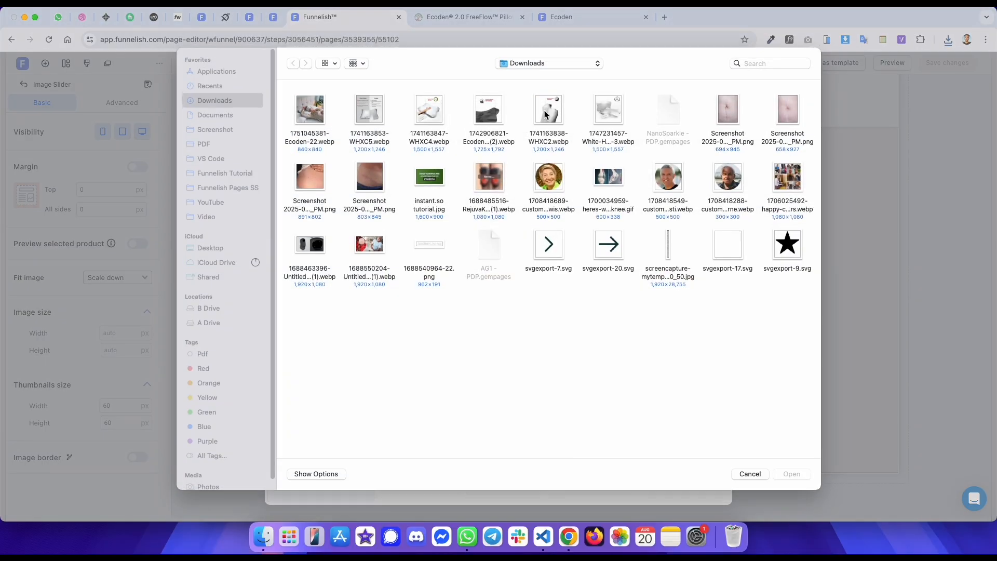
left_click(545, 113)
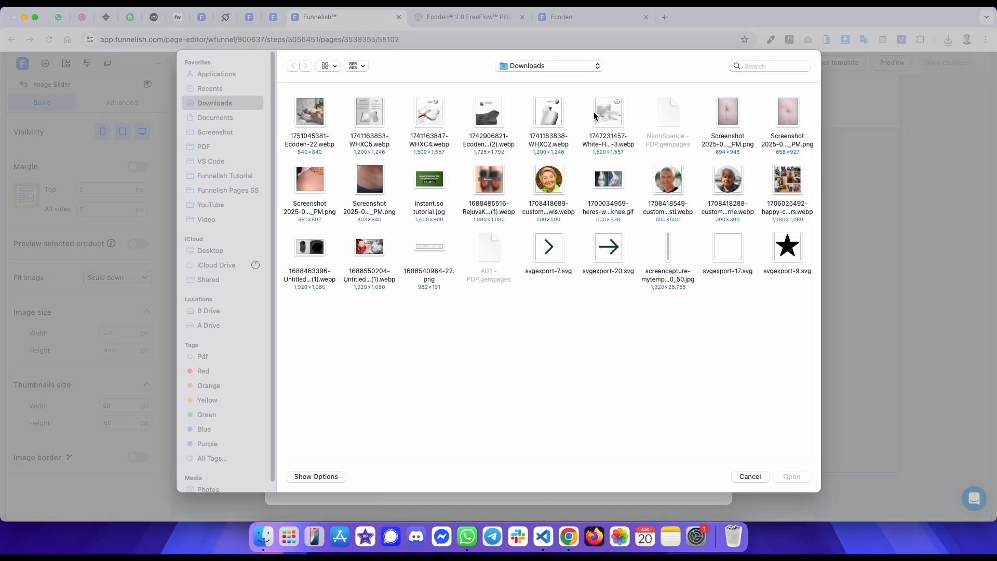
left_click(606, 112)
double_click(606, 112)
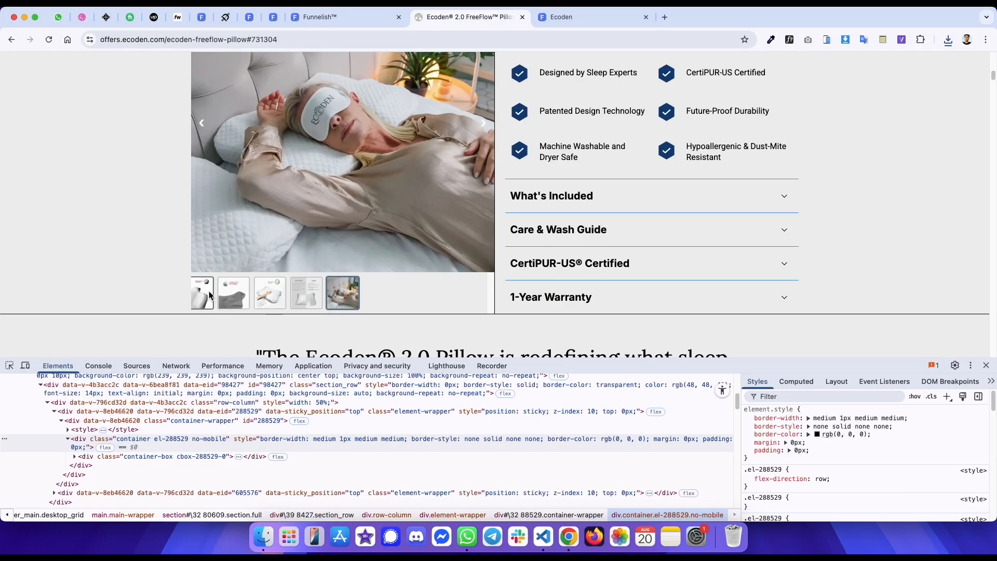
- Check the original thumbnail order and add the white pillow image as the slider's first slide
left_click(209, 293)
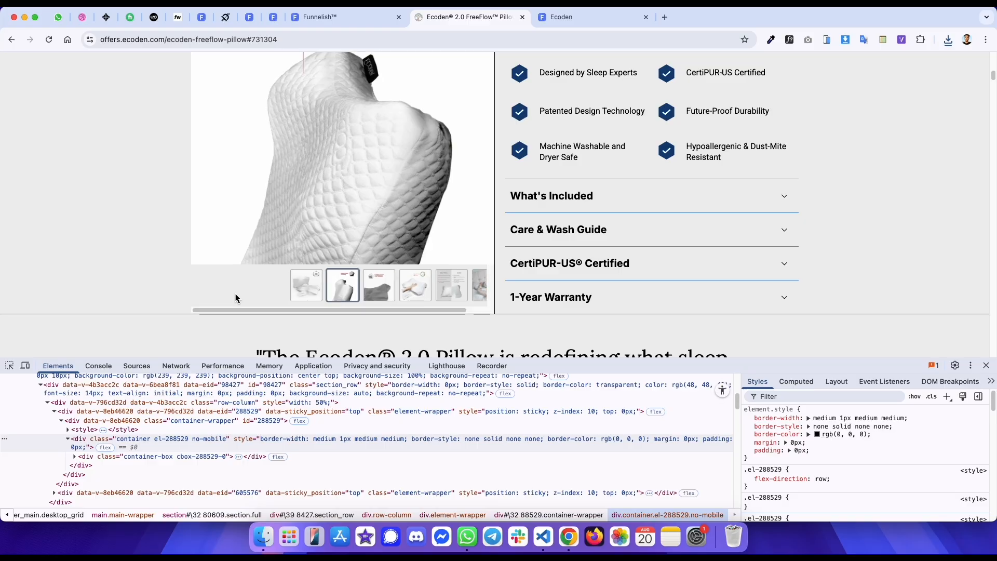
left_click(311, 300)
scroll(286, 234, "up", 2)
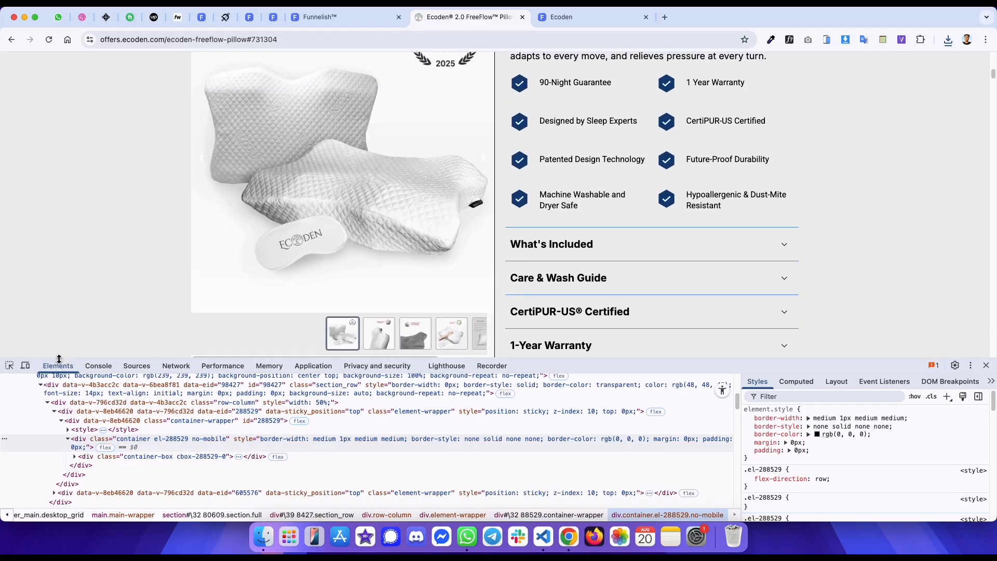
left_click(8, 366)
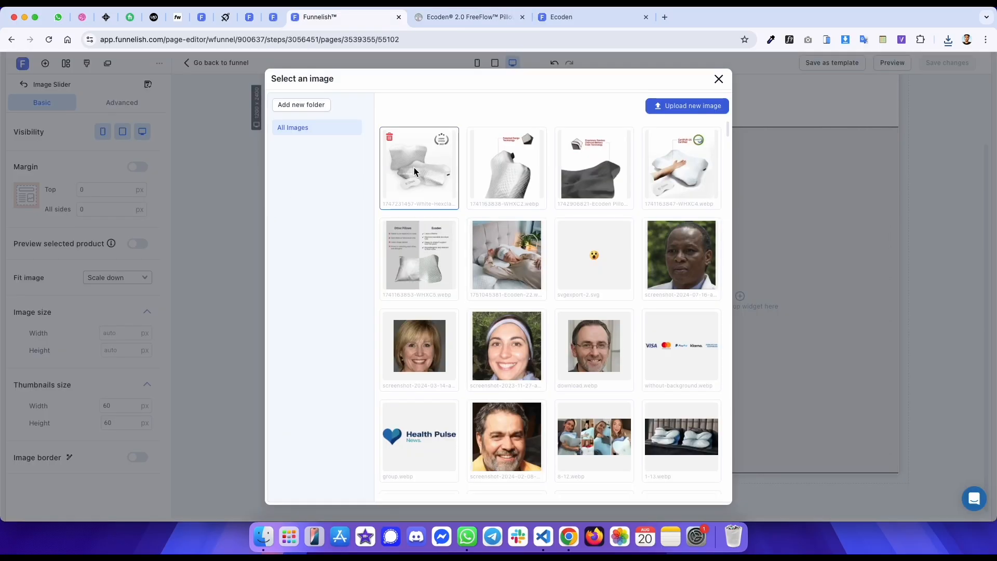
left_click(420, 164)
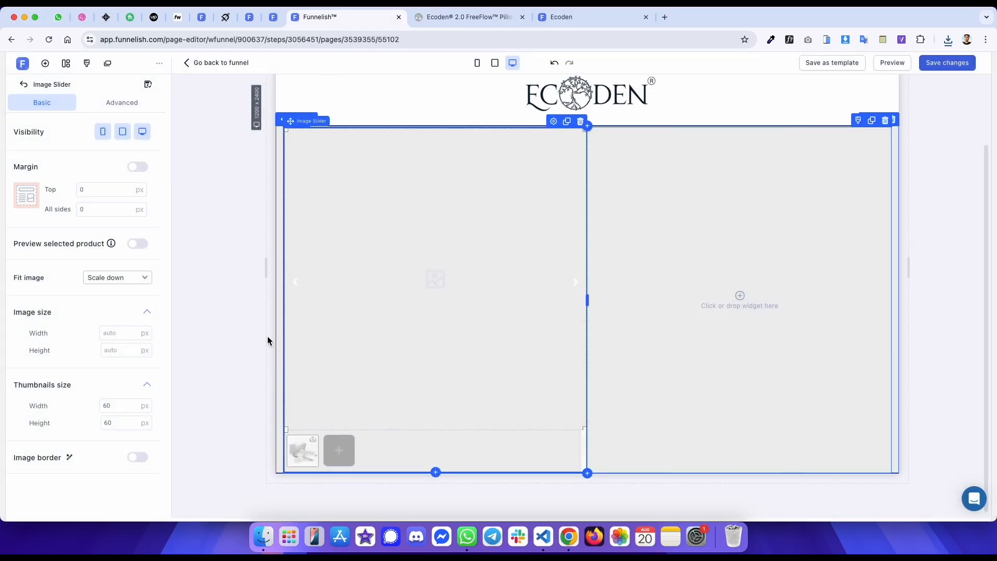
left_click(303, 457)
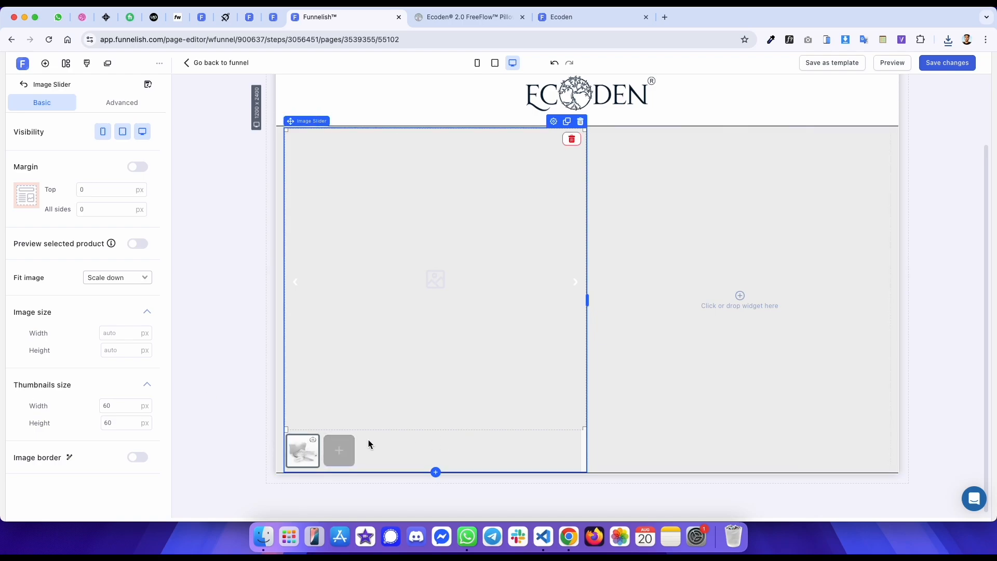
- Add the second and third gallery images as new slides in the image slider, checking the original page's layout meanwhile
left_click(339, 450)
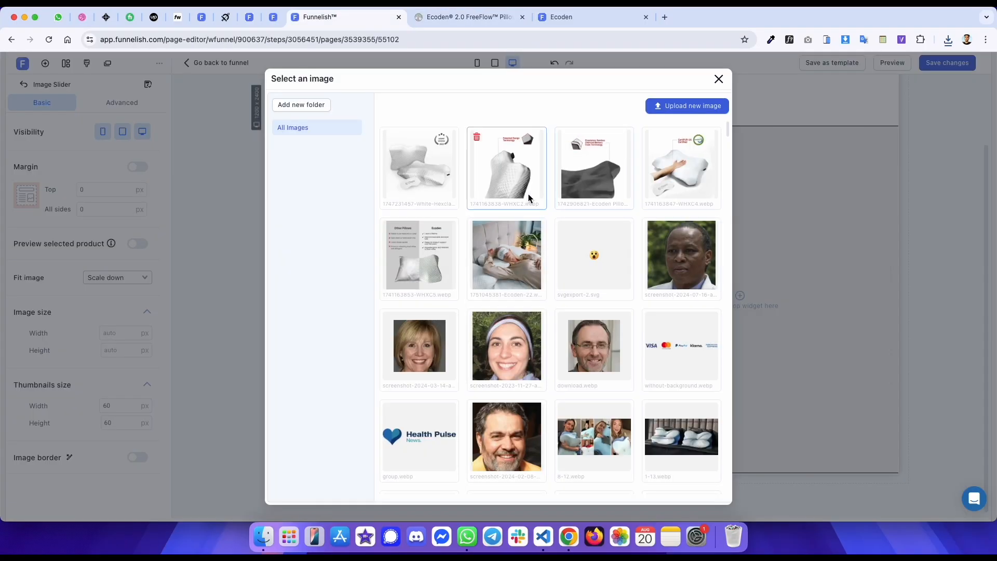
left_click(528, 194)
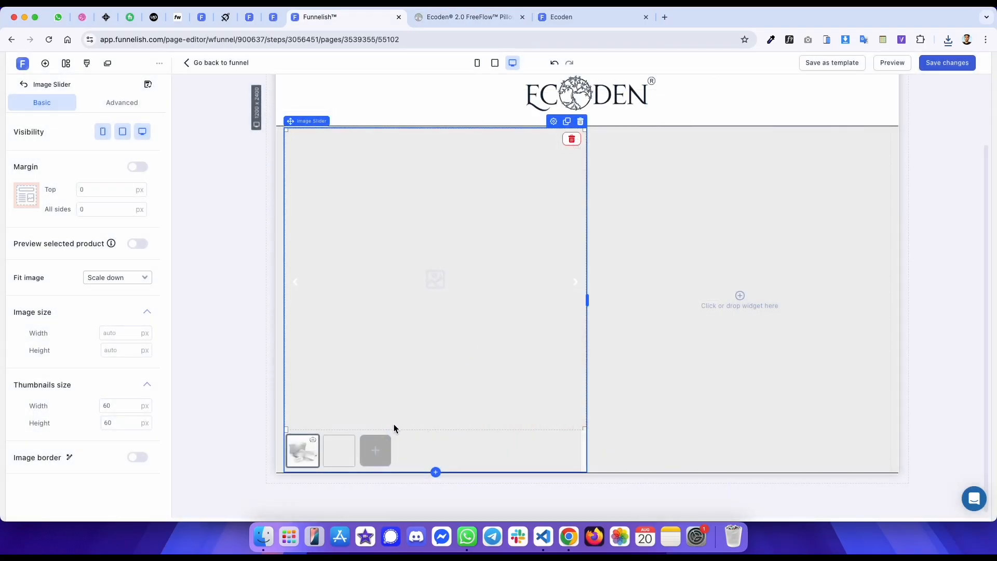
left_click(375, 450)
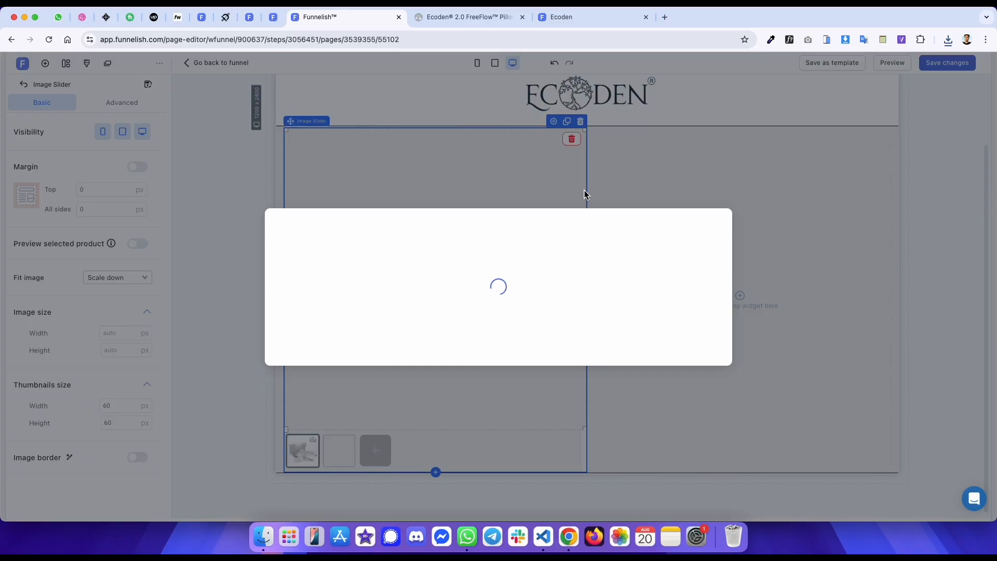
key("ctrl+Tab")
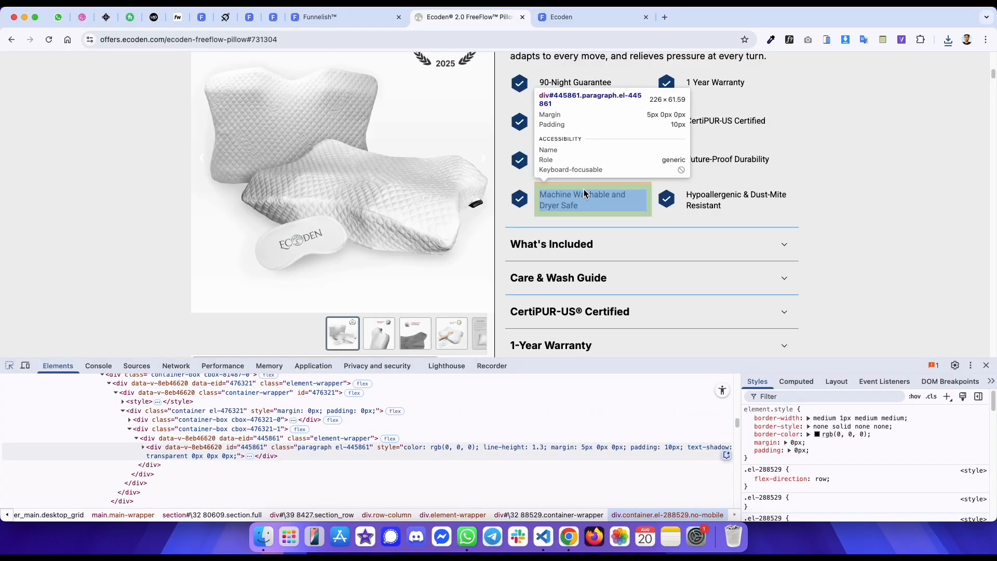
scroll(584, 189, "up", 6)
left_click(502, 103)
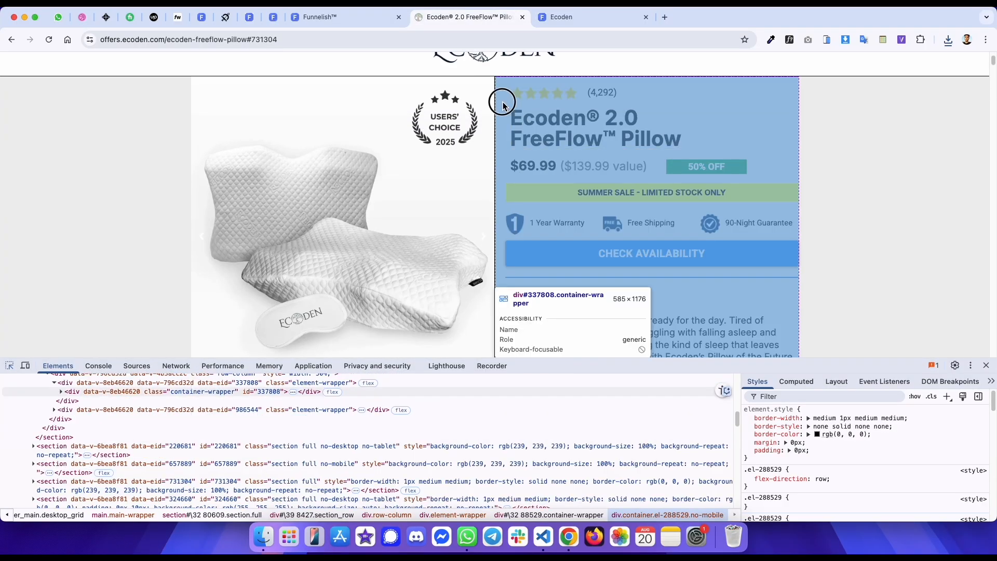
key("ctrl+shift+Tab")
key("ctrl+Tab")
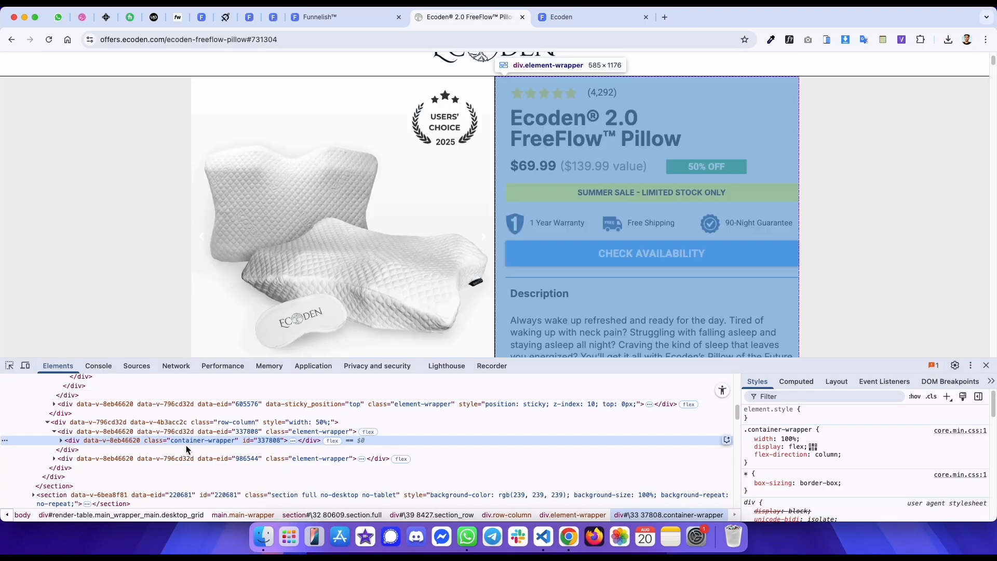
left_click(62, 441)
left_click(104, 459)
key("ctrl+shift+Tab")
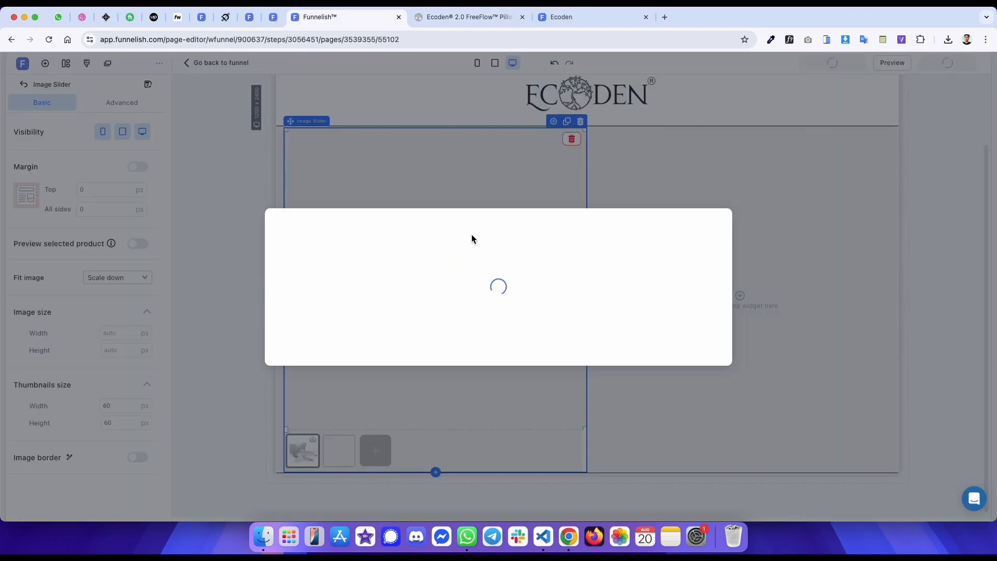
key("ctrl+Tab")
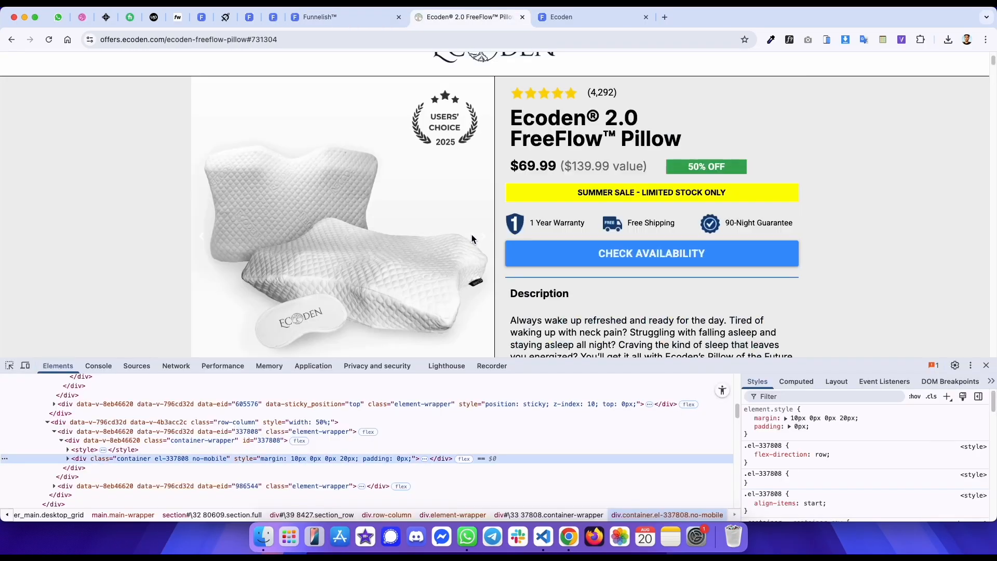
key("ctrl+shift+Tab")
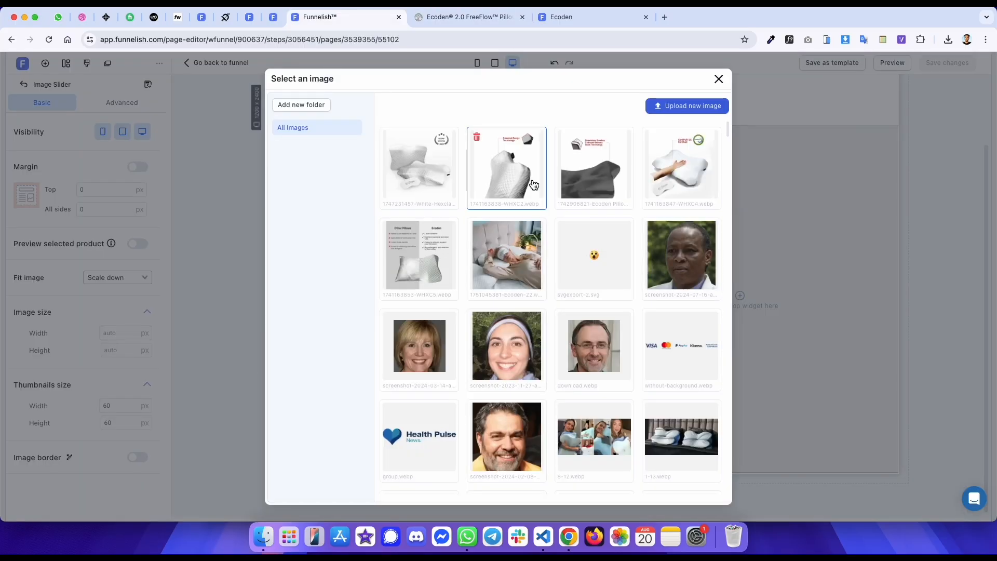
left_click(585, 181)
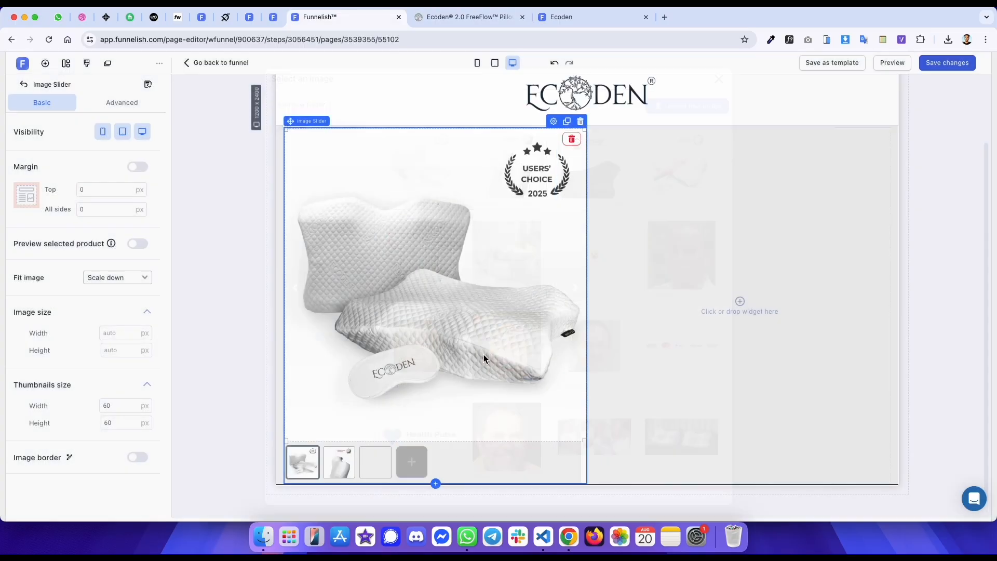
- Add the fourth, fifth and sixth pillow images from the library as further slides in the slider
left_click(409, 462)
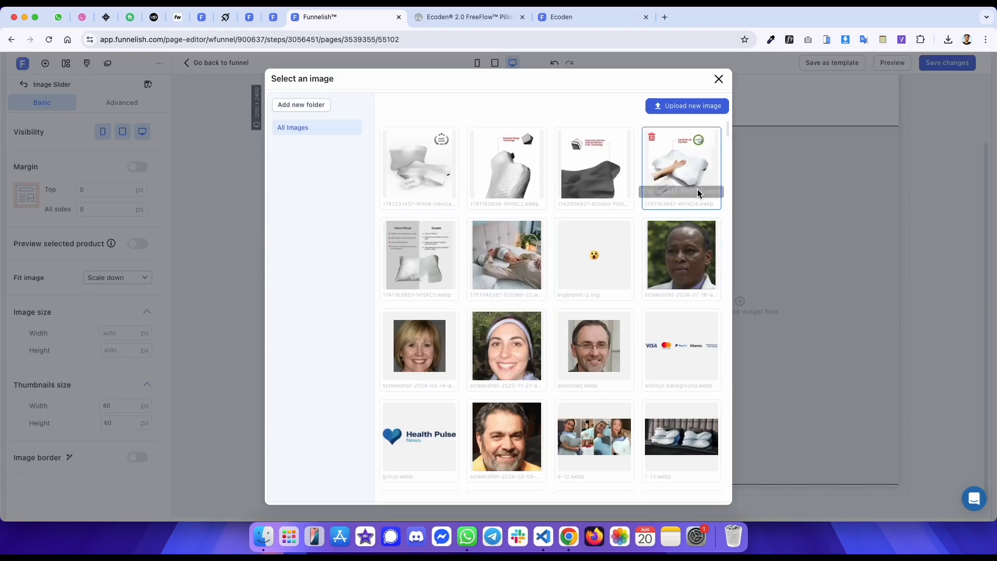
left_click(686, 180)
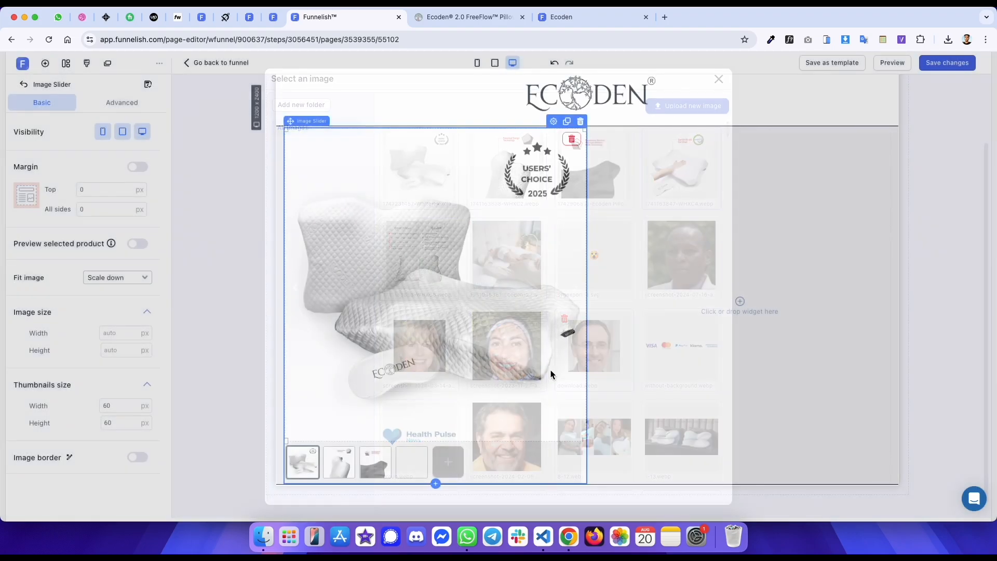
left_click(450, 470)
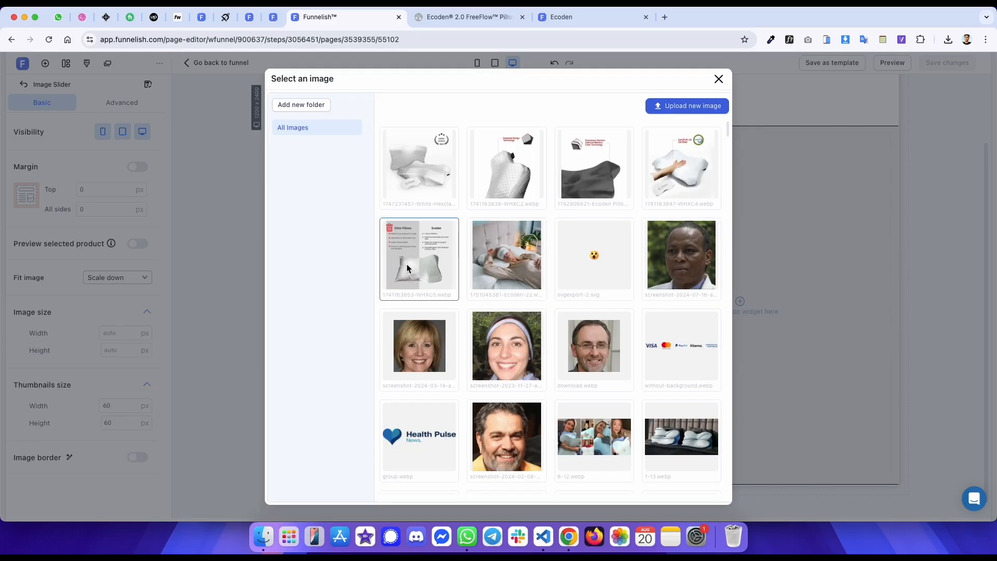
left_click(418, 256)
left_click(487, 459)
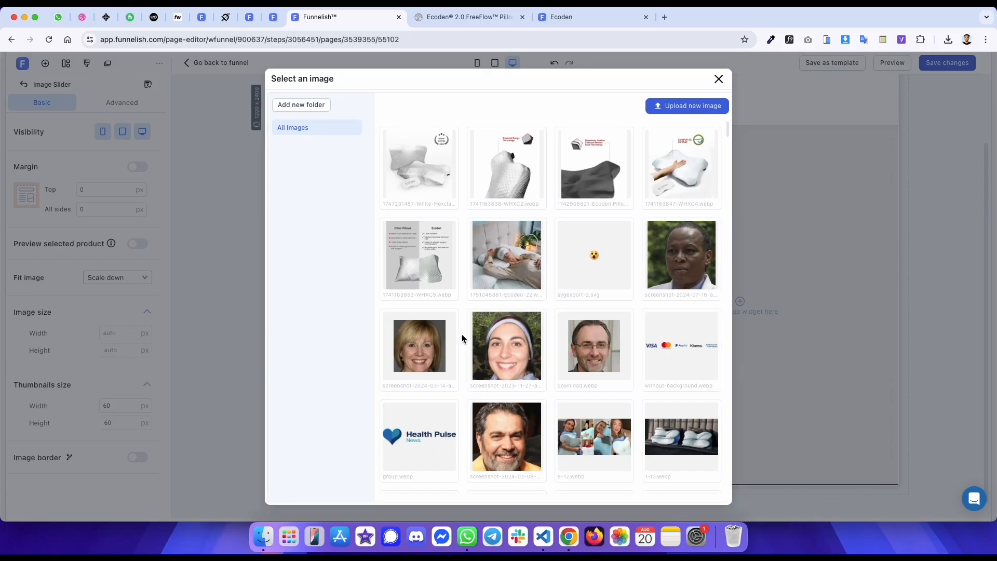
left_click(512, 274)
left_click(236, 244)
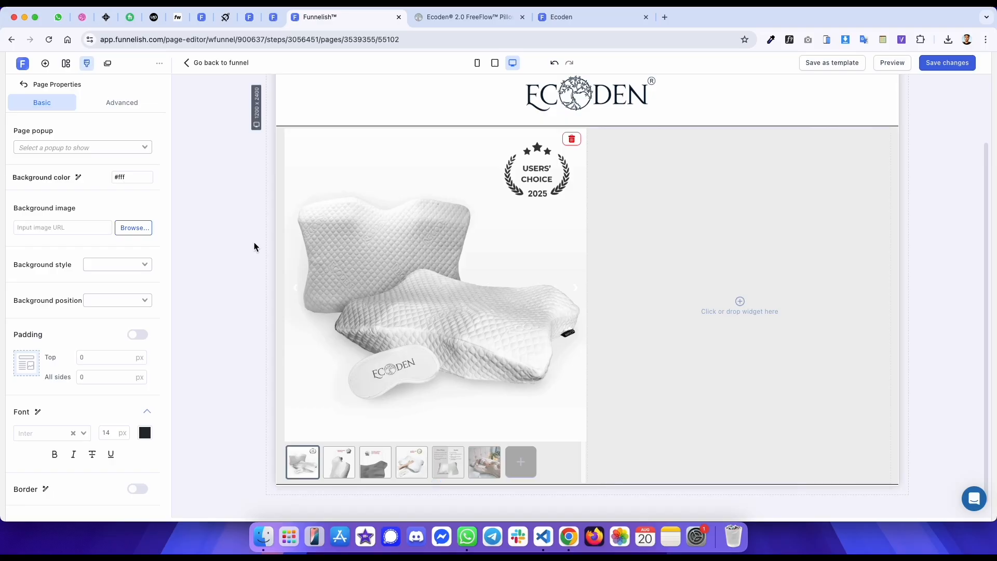
- Add a container in the right column and give it separate margins of 10 px top and 20 px left, matching the original
left_click(731, 240)
left_click(238, 166)
key("ctrl+Tab")
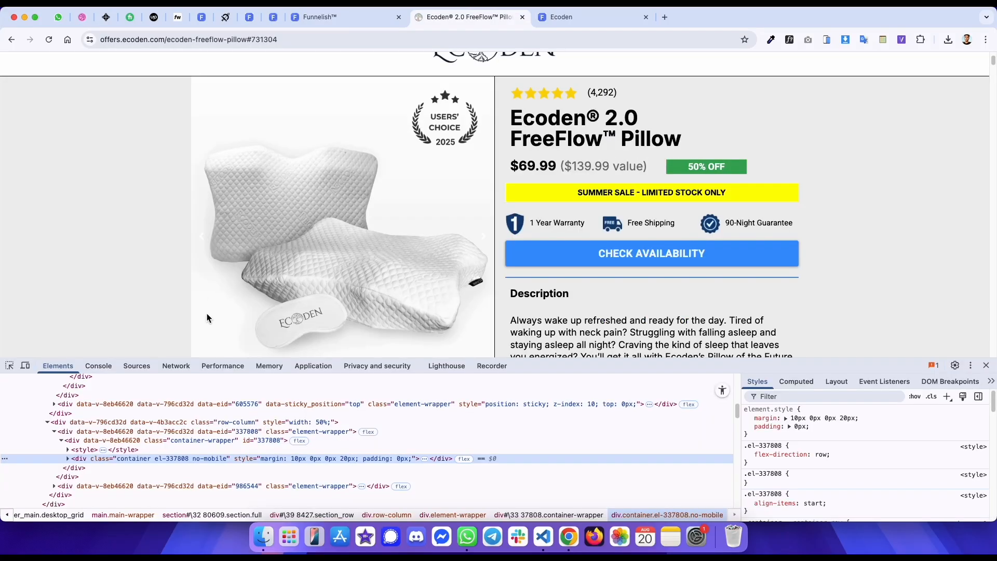
left_click(798, 382)
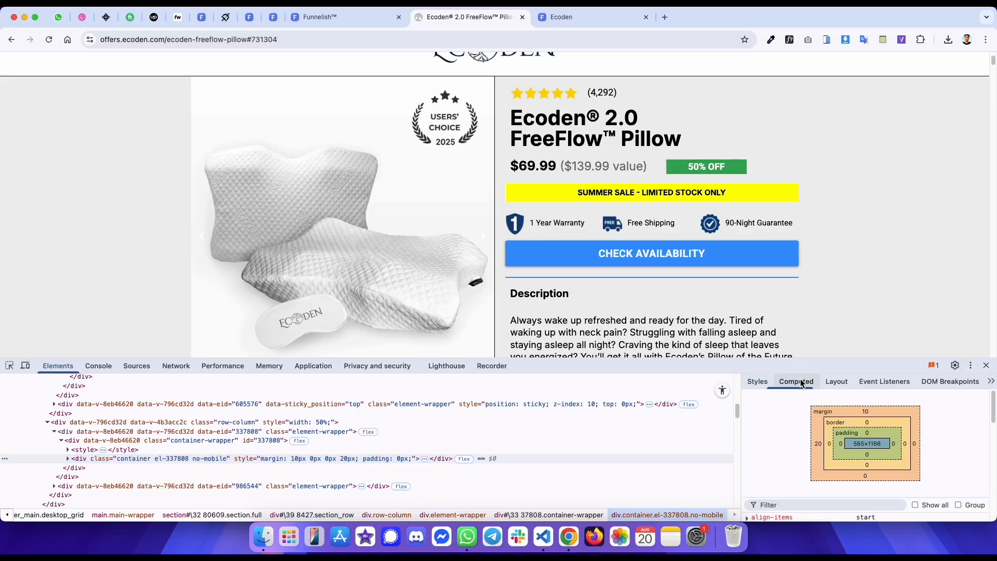
key("ctrl+shift+Tab")
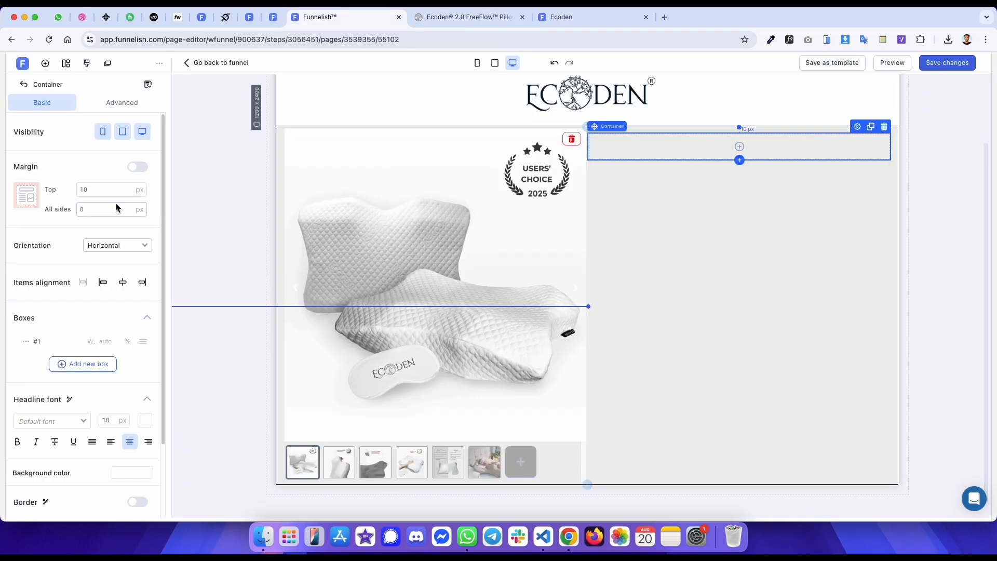
left_click(138, 168)
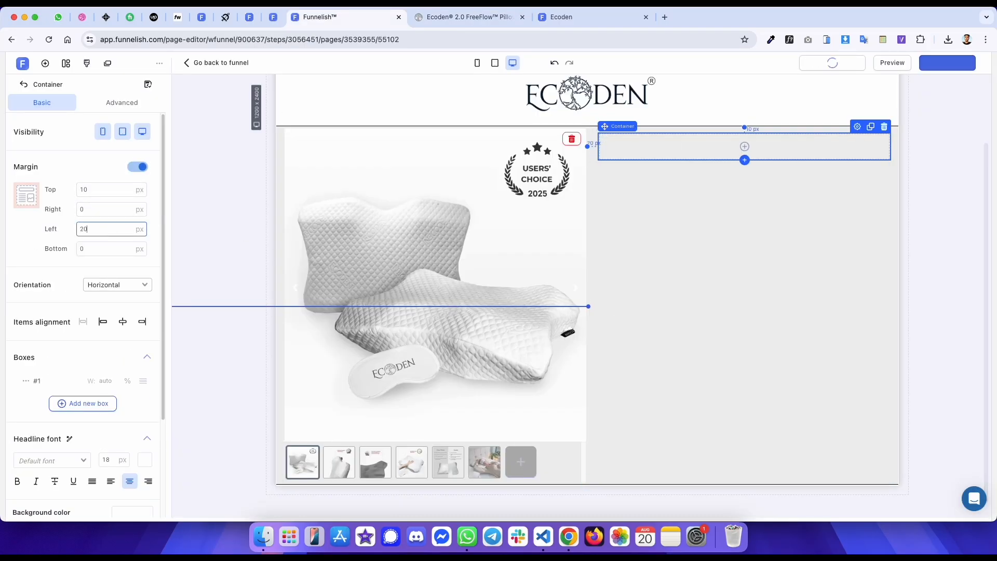
- Inspect the original page's star rating row and its containers in the developer tools
key("ctrl+Tab")
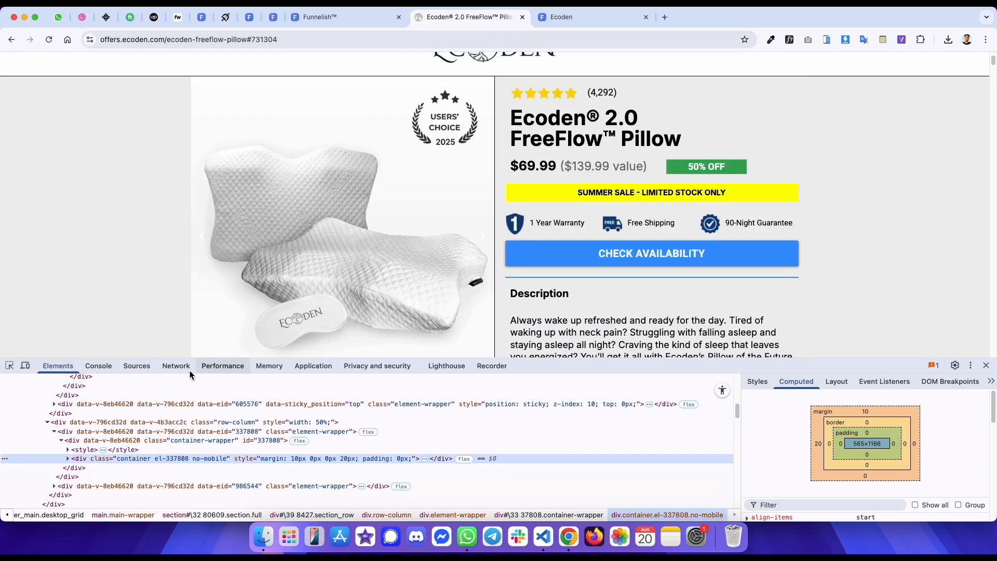
left_click(10, 365)
left_click(526, 92)
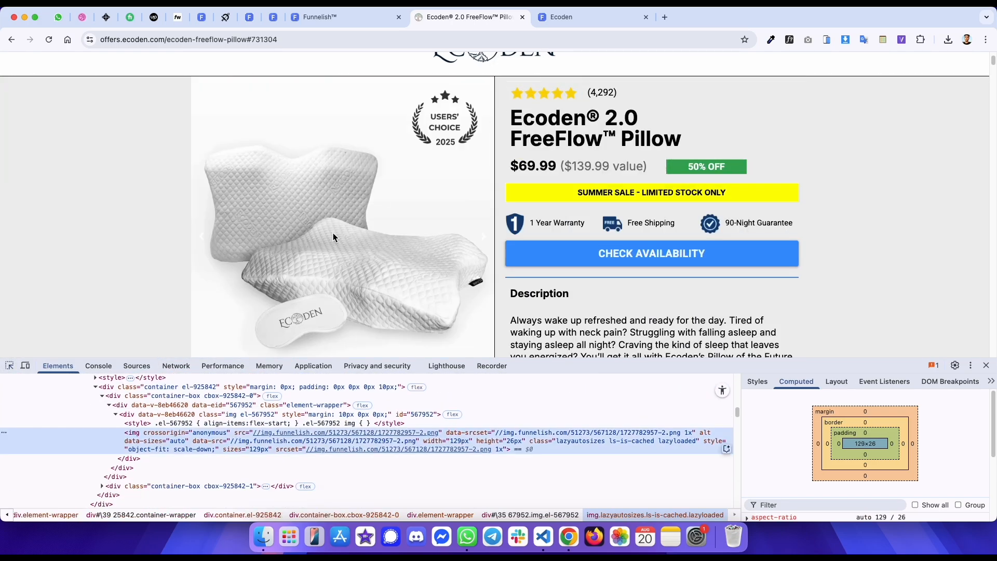
left_click(182, 387)
scroll(182, 392, "up", 1)
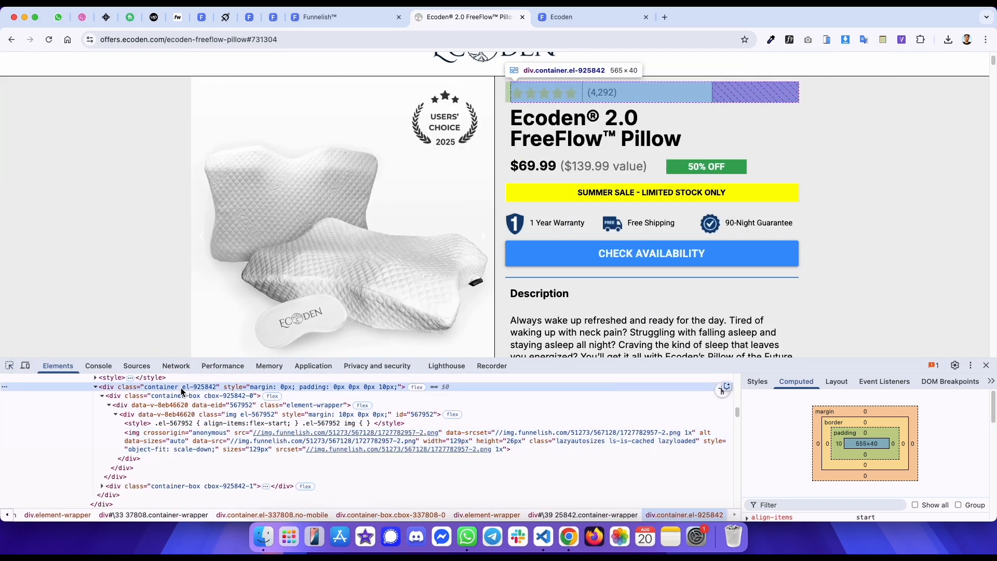
scroll(185, 390, "up", 3)
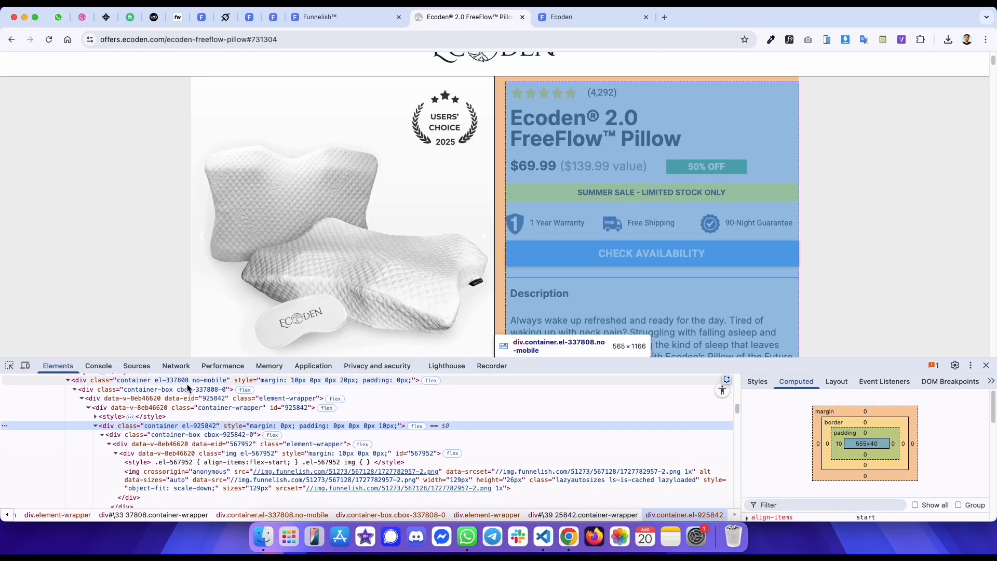
key("ctrl+shift+Tab")
- Add a container for the rating row, set its top margin to 0 and add a second box
left_click(744, 148)
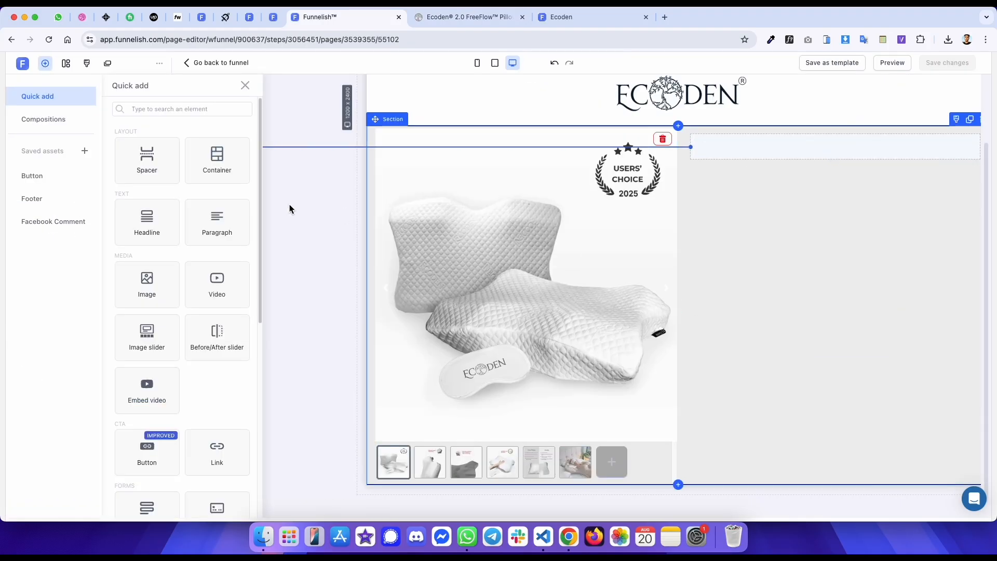
left_click(217, 158)
left_click(114, 191)
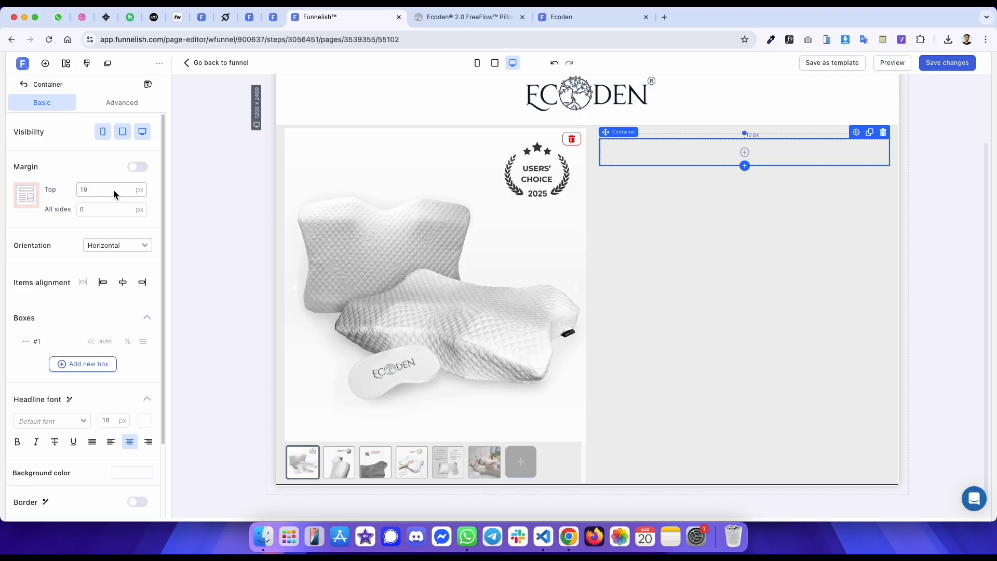
key("BackSpace")
key("BackSpace")
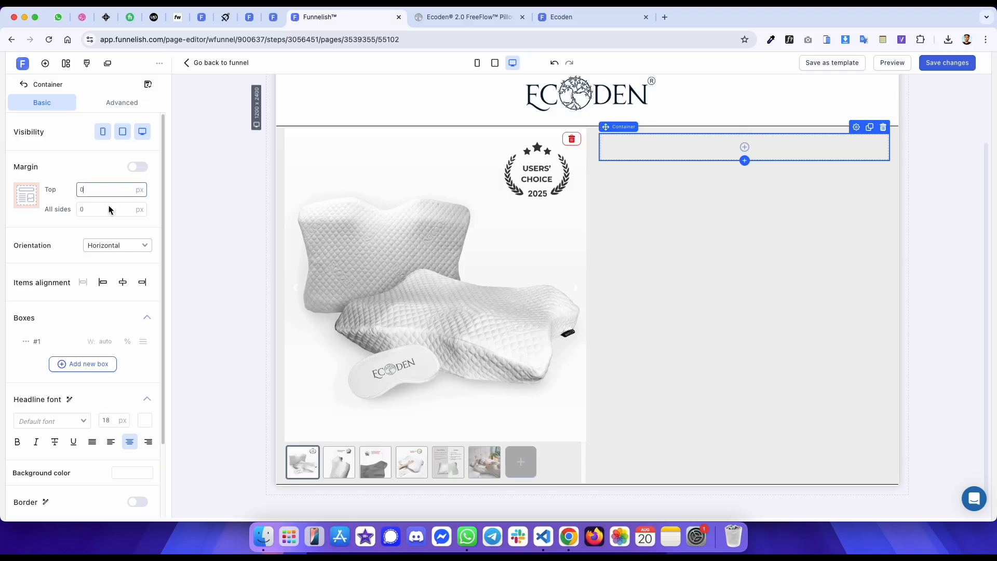
left_click(79, 369)
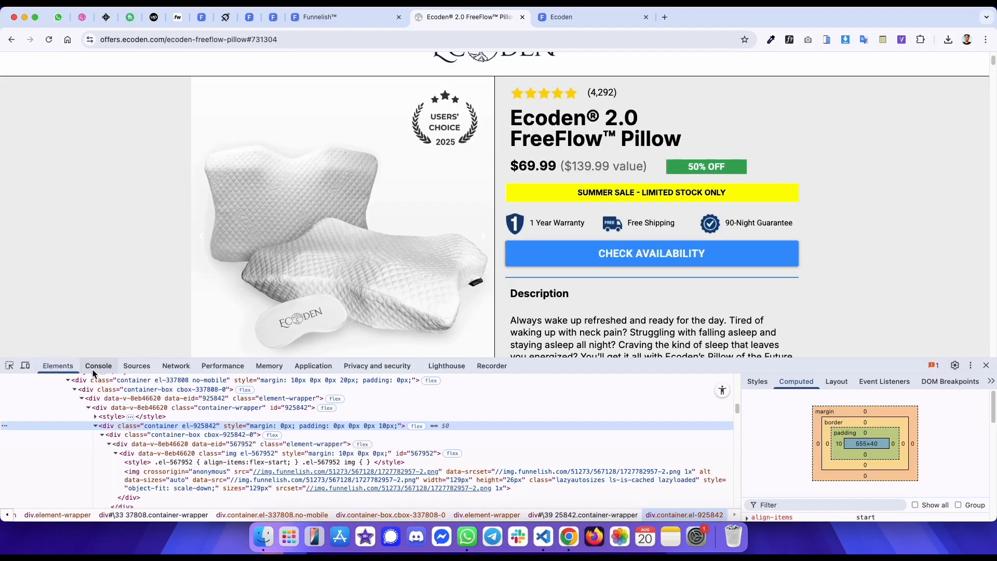
- Examine the rating row's box width styles on the original page
key("ctrl+Tab")
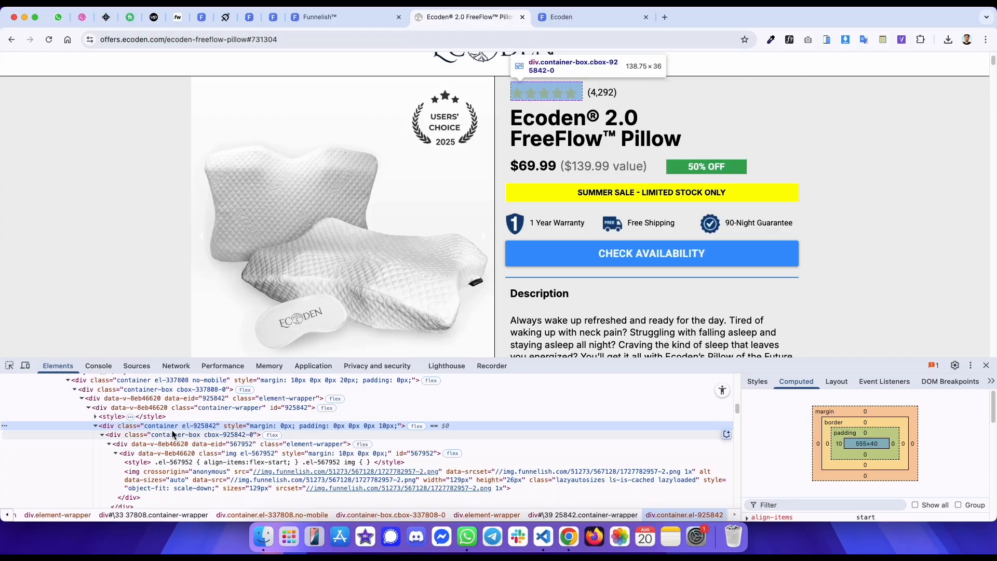
left_click(757, 381)
scroll(819, 439, "down", 2)
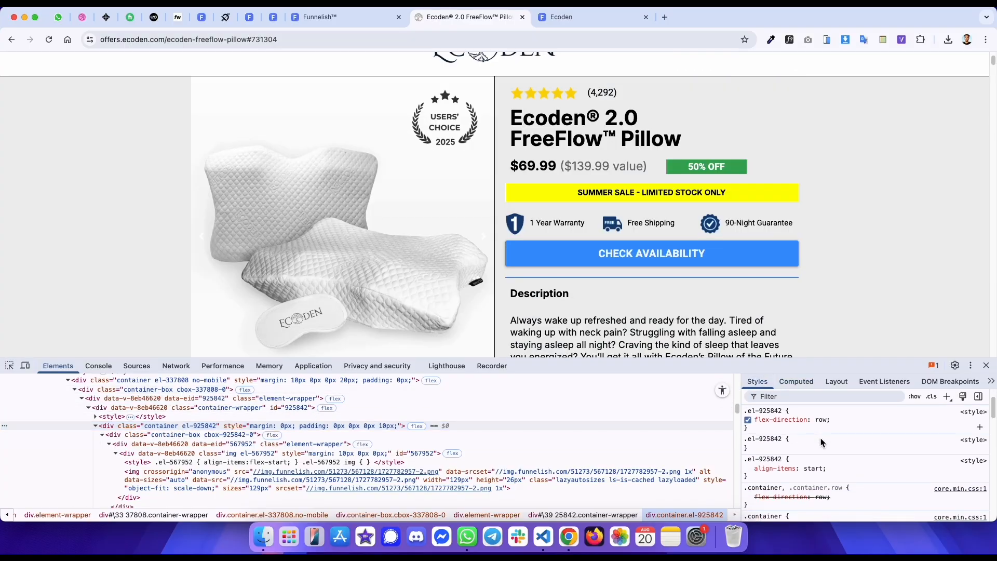
left_click(202, 436)
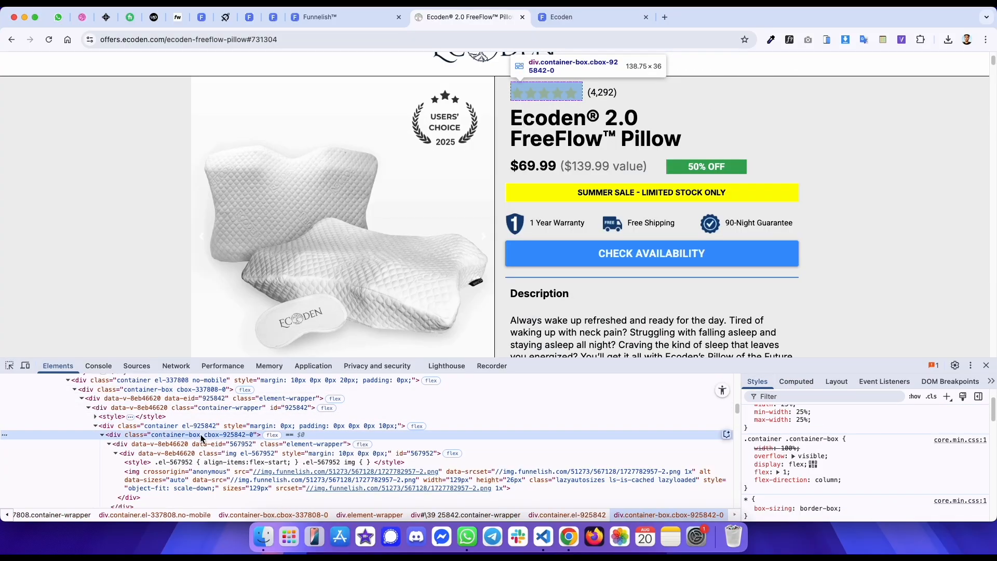
scroll(902, 445, "up", 2)
key("ctrl+shift+Tab")
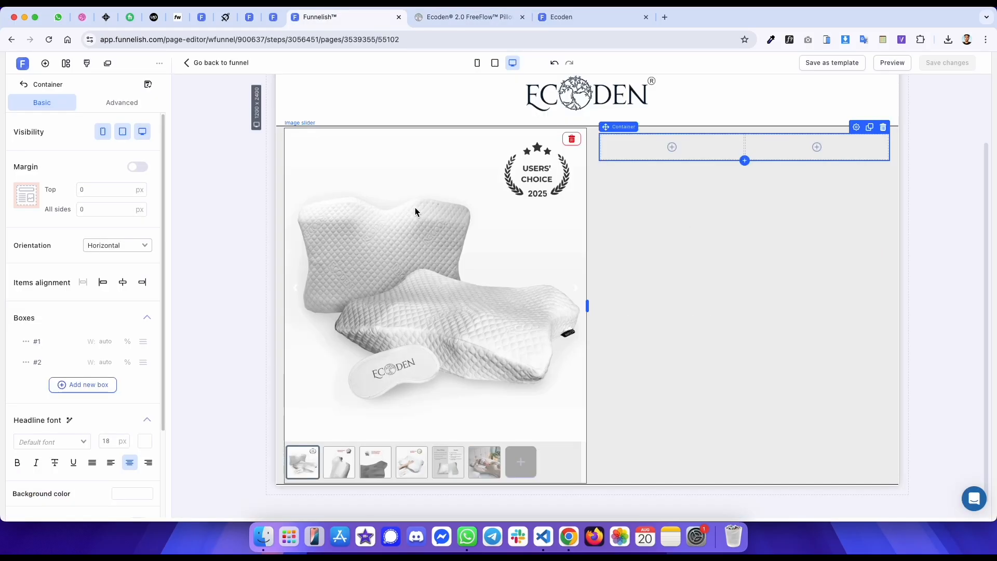
key("ctrl+Tab")
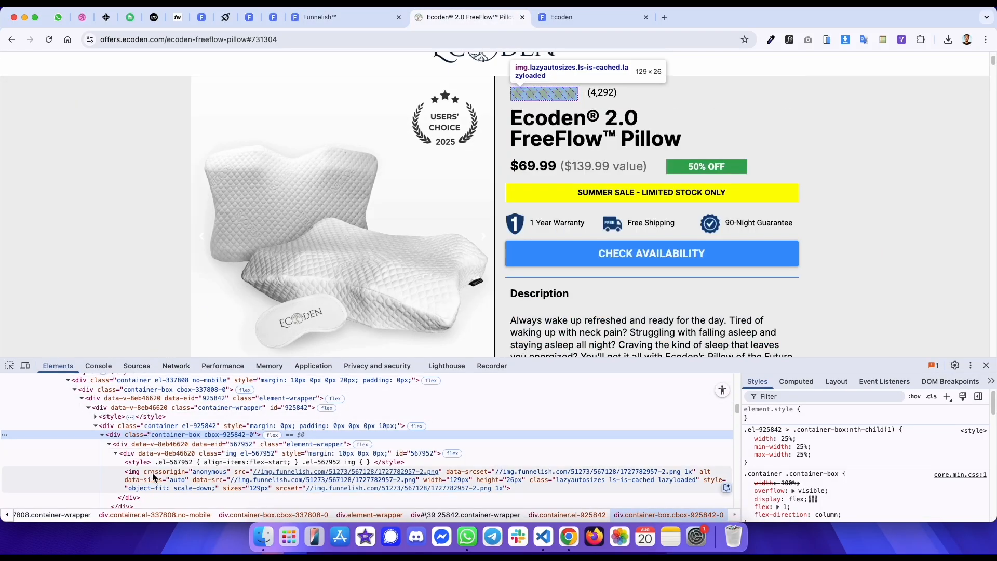
key("ctrl+shift+Tab")
- Set the first box's width to 130 and center the container's item alignment
left_click(111, 341)
type("130")
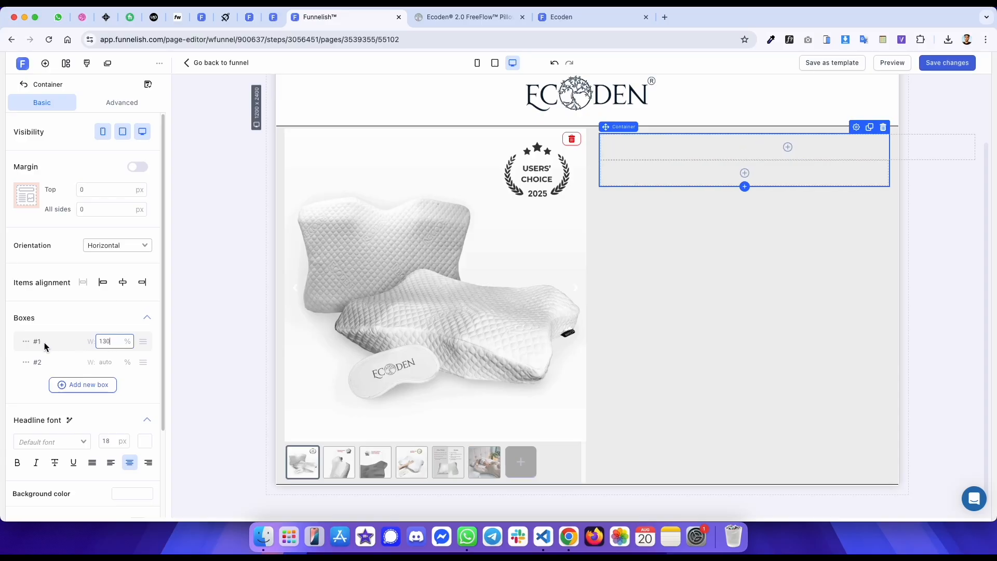
left_click(27, 343)
left_click(35, 363)
left_click(123, 286)
- Inspect the star rating image element on the original page
key("ctrl+Tab")
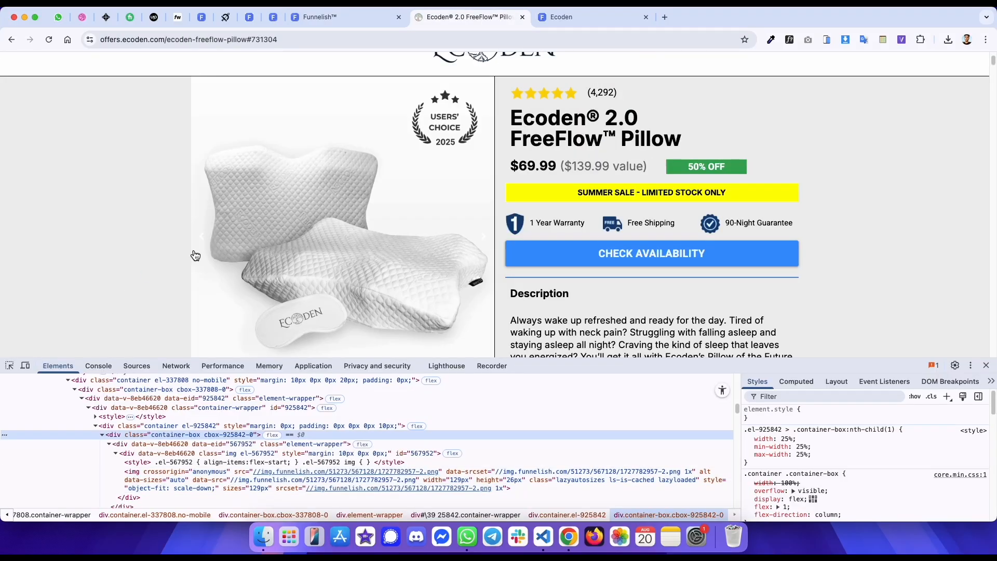
right_click(535, 97)
left_click(557, 134)
right_click(531, 96)
left_click(545, 190)
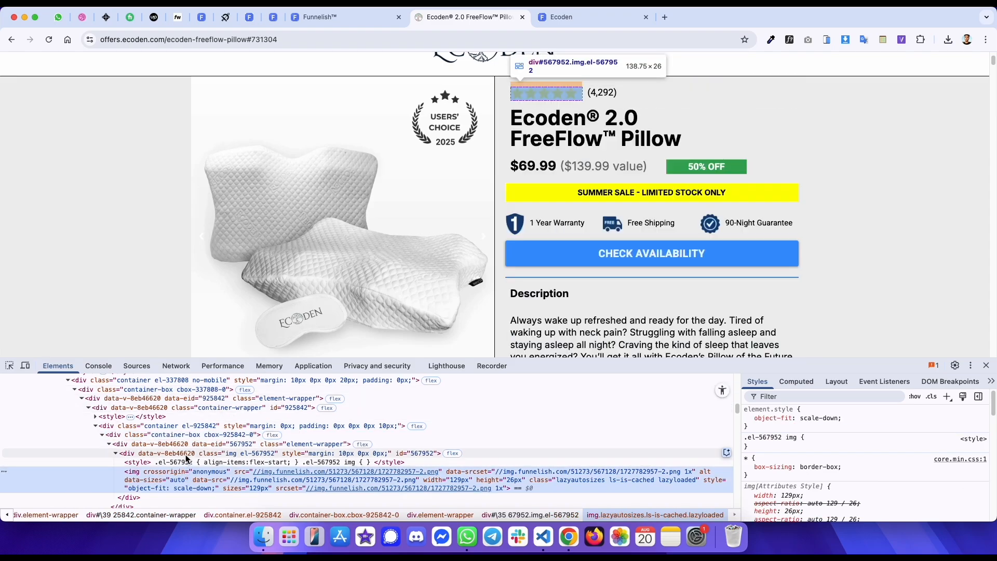
- Add an image to the rating row's first box using the copied star rating image URL
left_click(186, 457)
key("ctrl+shift+Tab")
left_click(633, 148)
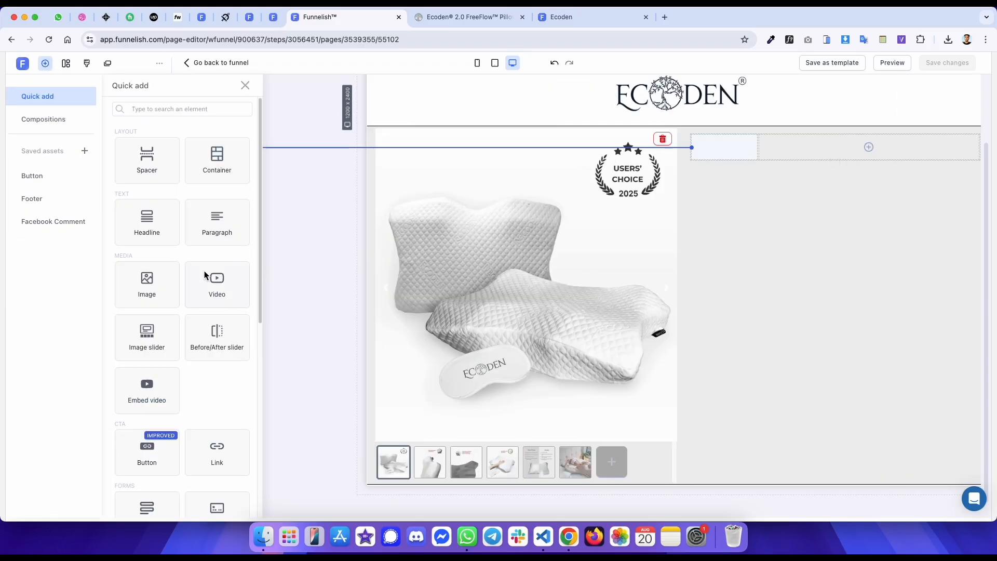
left_click(140, 273)
left_click(107, 226)
left_click(79, 303)
key("super+v")
scroll(73, 364, "down", 5)
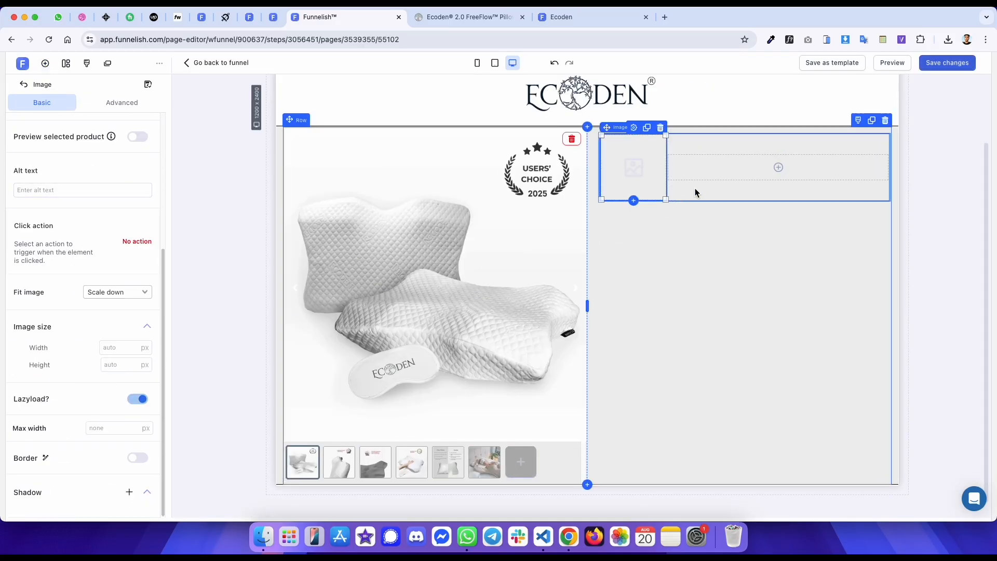
- Set the rating container's top margin to 10 and save the page
left_click(710, 139)
left_click(111, 192)
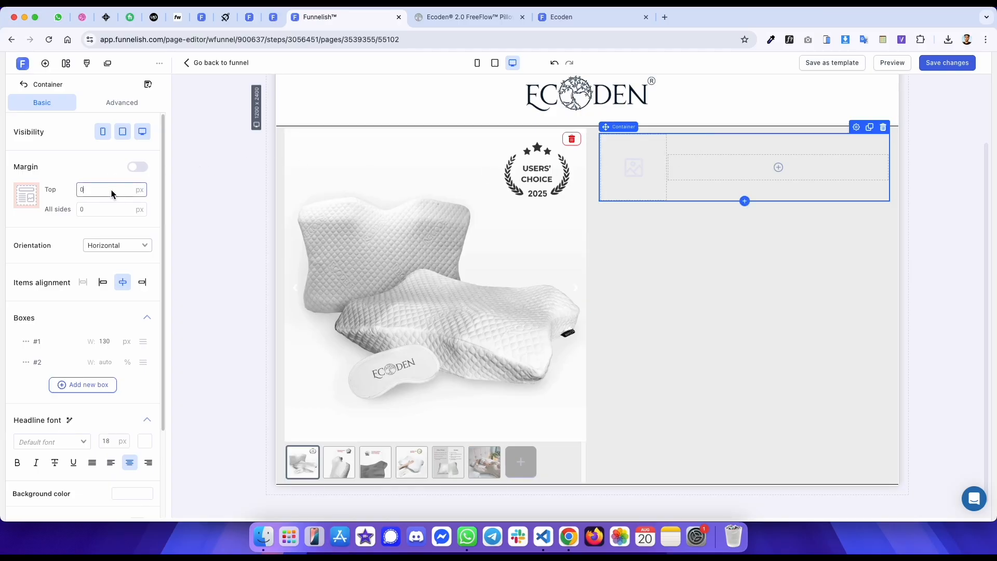
key("BackSpace")
type("10")
key("super+s")
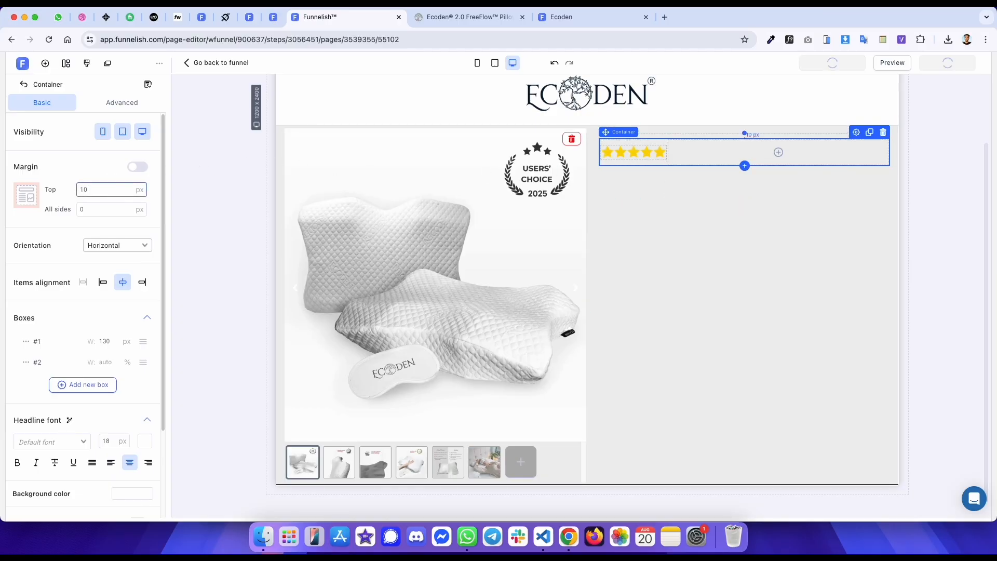
- Copy the review count text on the original page and inspect its paragraph element
key("ctrl+Tab")
left_click_drag(630, 92, 590, 92)
key("super+c")
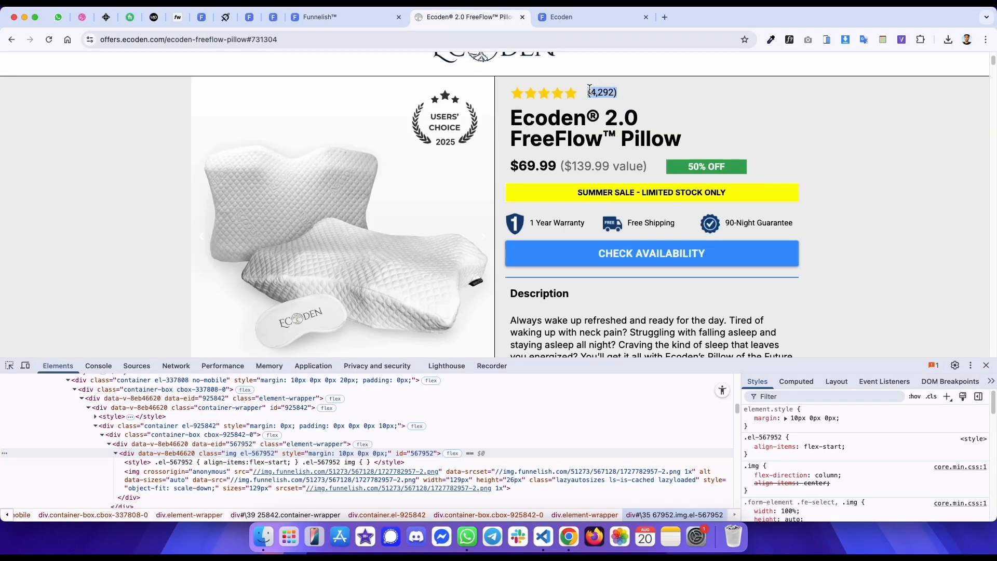
right_click(609, 92)
left_click(629, 224)
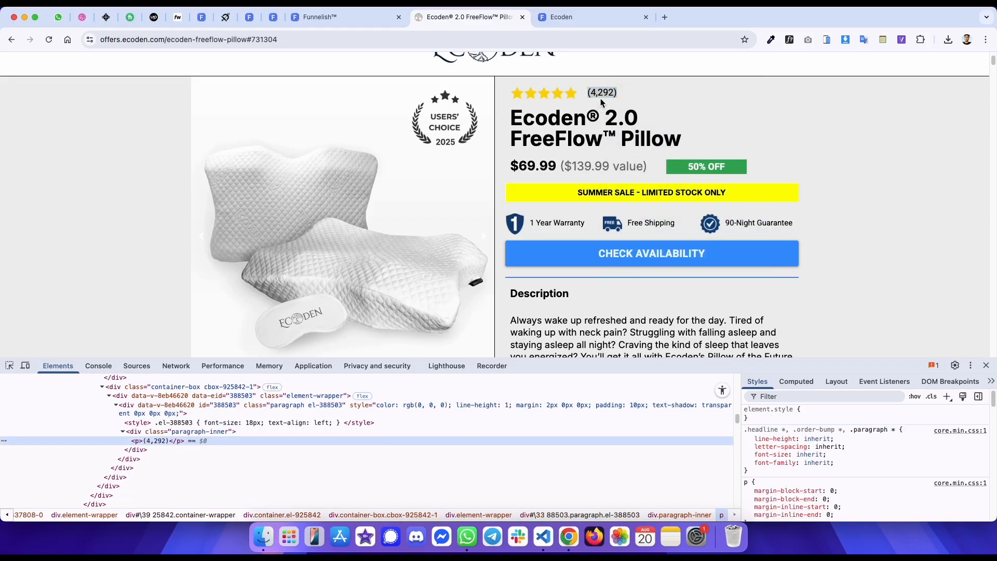
left_click(391, 409)
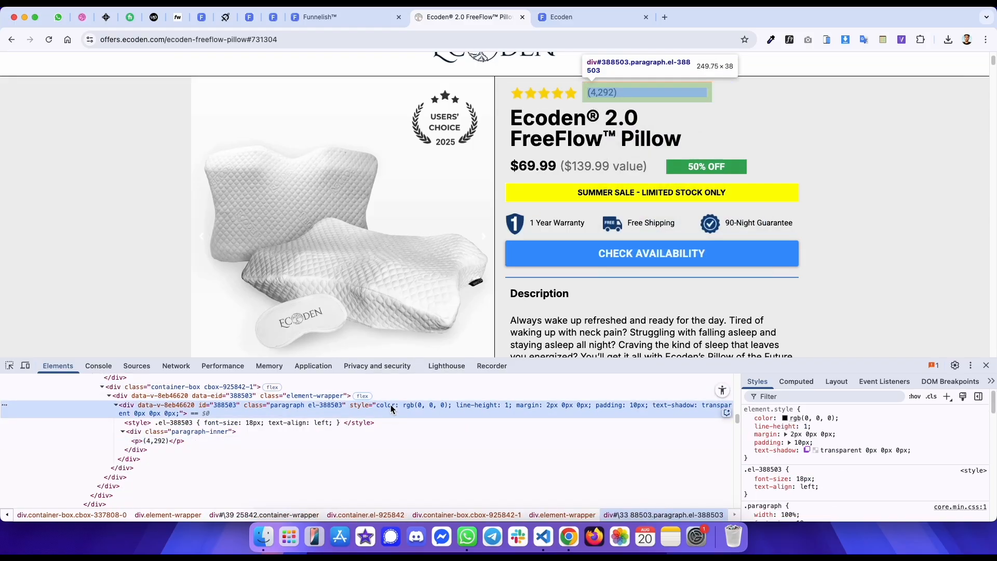
- Add a paragraph to the second box and give it 10 px padding on the left side only
key("ctrl+shift+Tab")
left_click(684, 154)
left_click(220, 231)
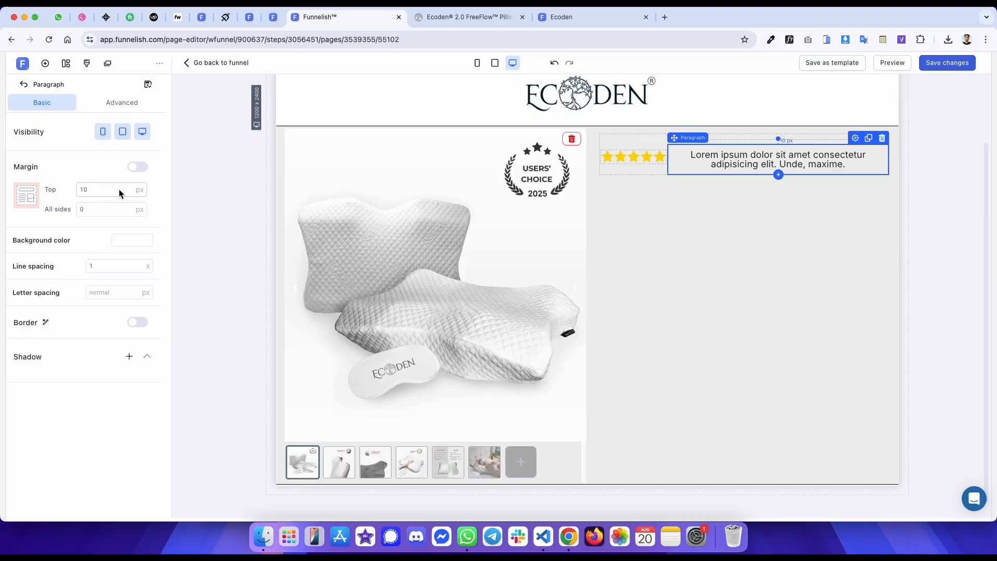
left_click(127, 103)
left_click(126, 283)
type("10")
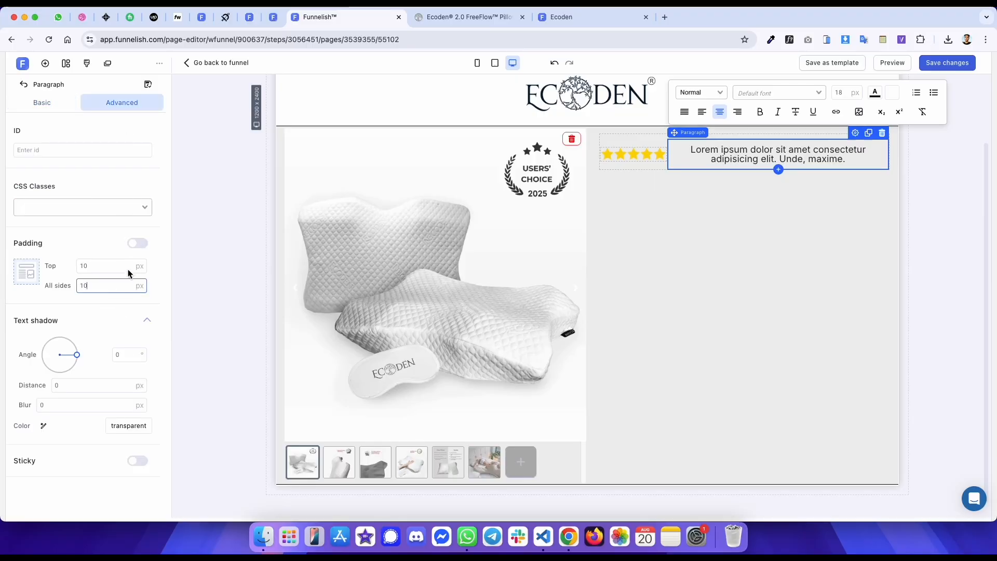
left_click(138, 243)
left_click(103, 307)
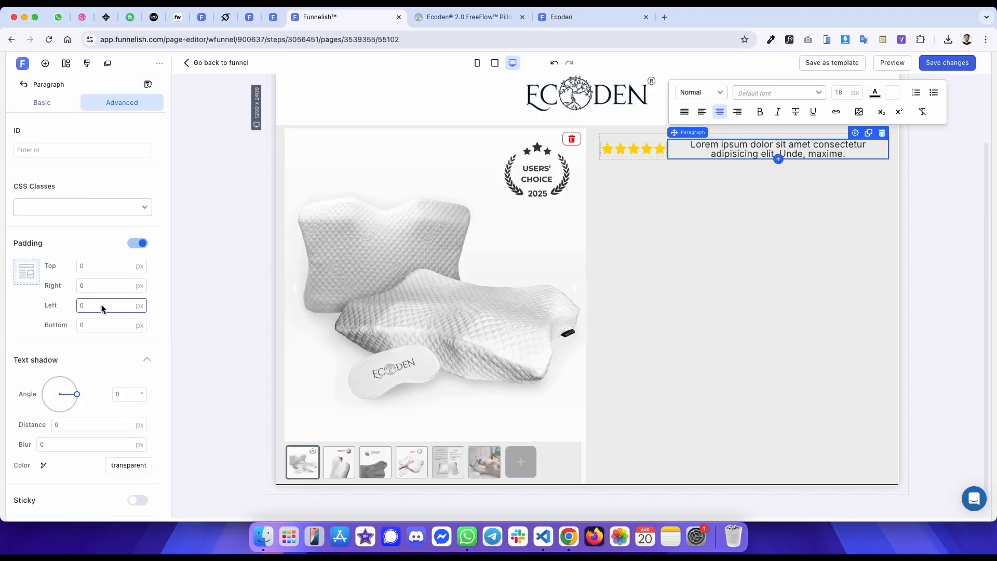
type("1")
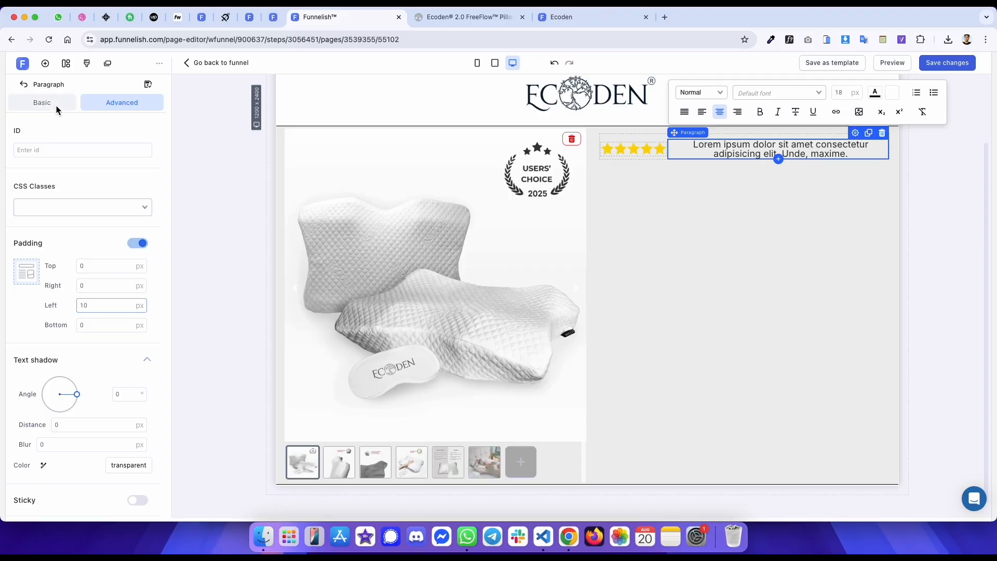
- Left-align the paragraph, replace its text with the pasted review count, and save
left_click(52, 103)
left_click(702, 111)
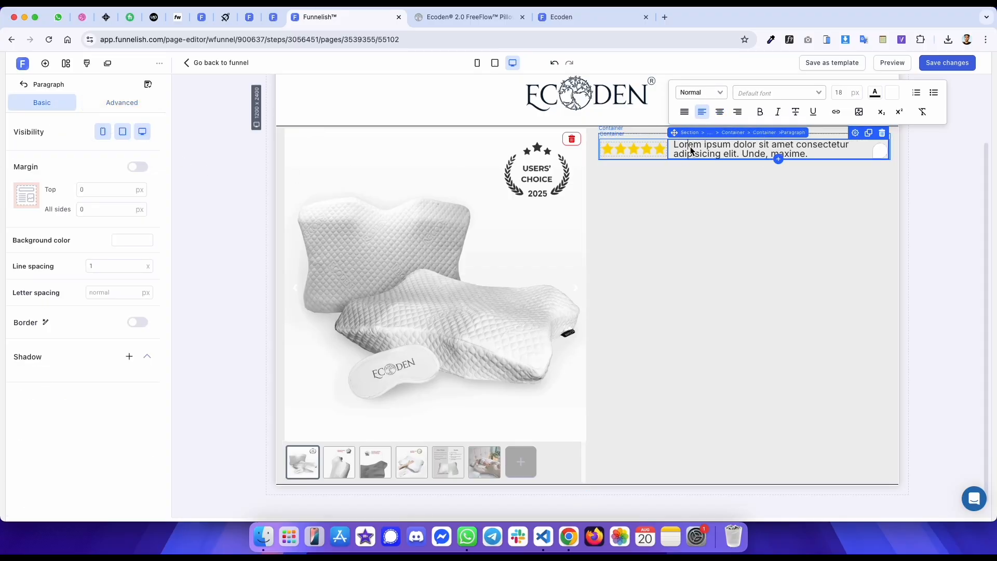
triple_click(690, 147)
key("super+v")
key("super+s")
- Check the review count's font on the original page with the WhatFont extension
key("ctrl+Tab")
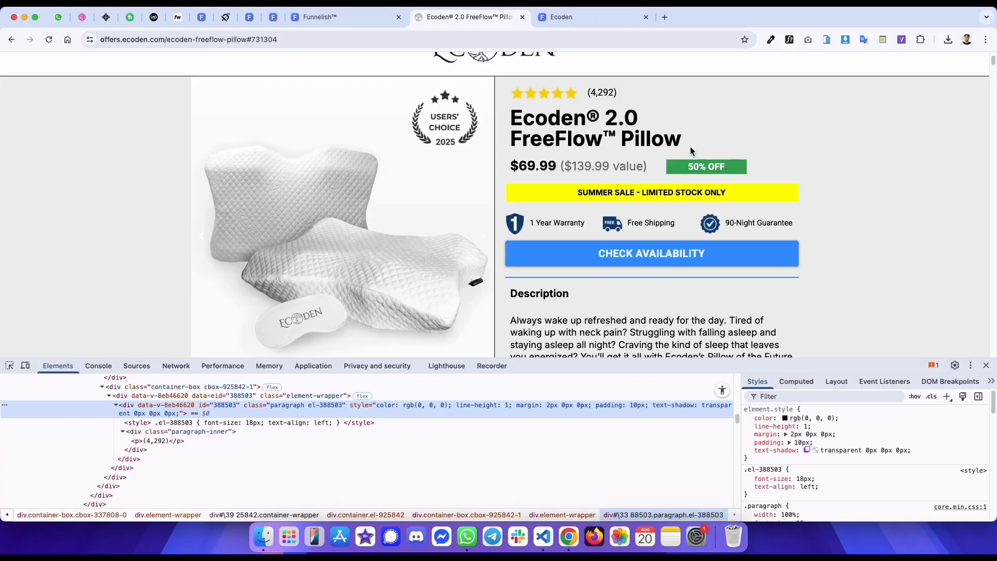
left_click(789, 40)
left_click(601, 93)
mouse_move(715, 167)
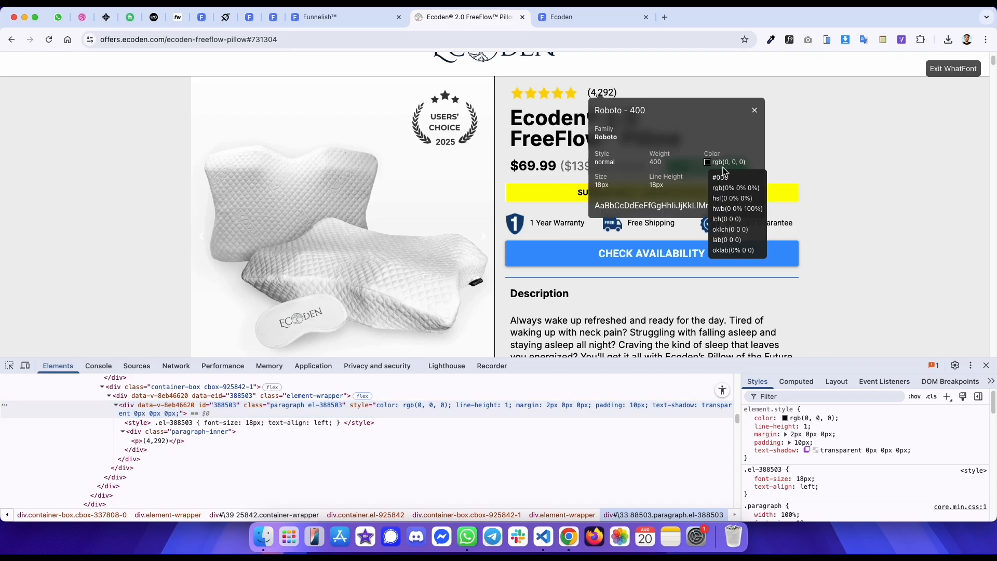
- Set the review count's text color to black and its font to Roboto
key("ctrl+shift+Tab")
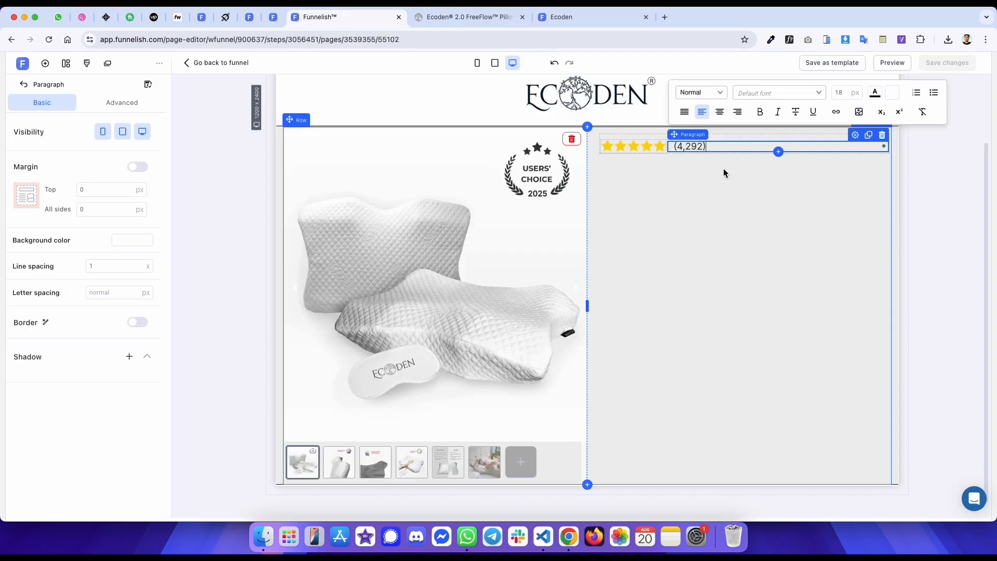
left_click(874, 93)
left_click(919, 255)
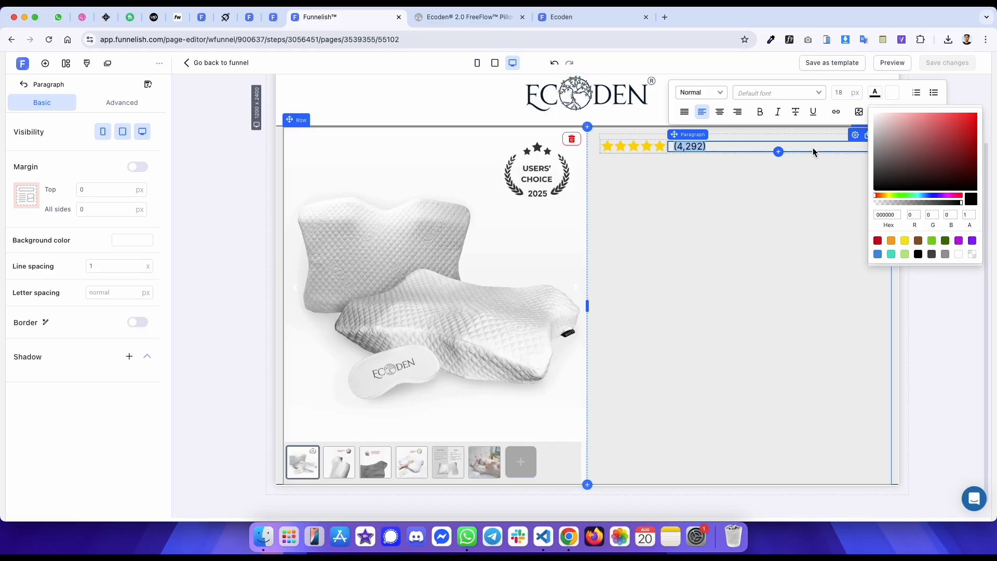
left_click(790, 98)
left_click(772, 109)
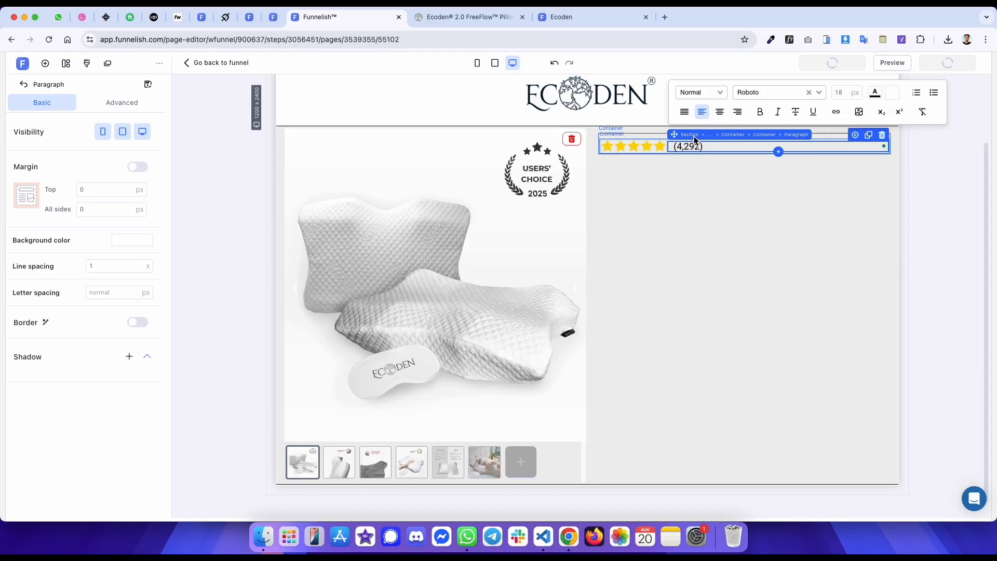
left_click(766, 135)
left_click(628, 226)
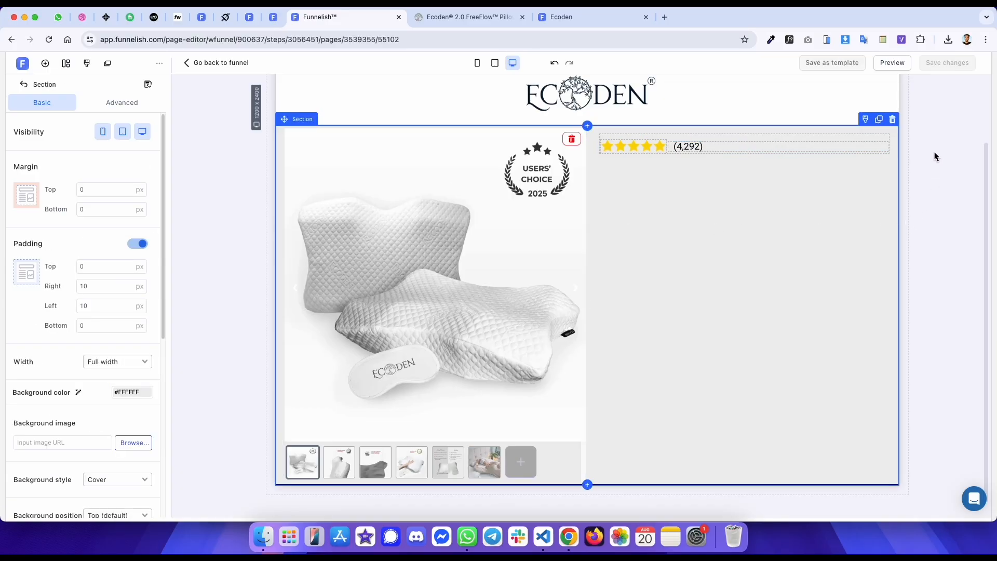
- Reload the live preview and compare it with the original page
left_click(934, 152)
key("ctrl+Tab")
key("ctrl+Tab")
key("super+r")
key("ctrl+shift+Tab")
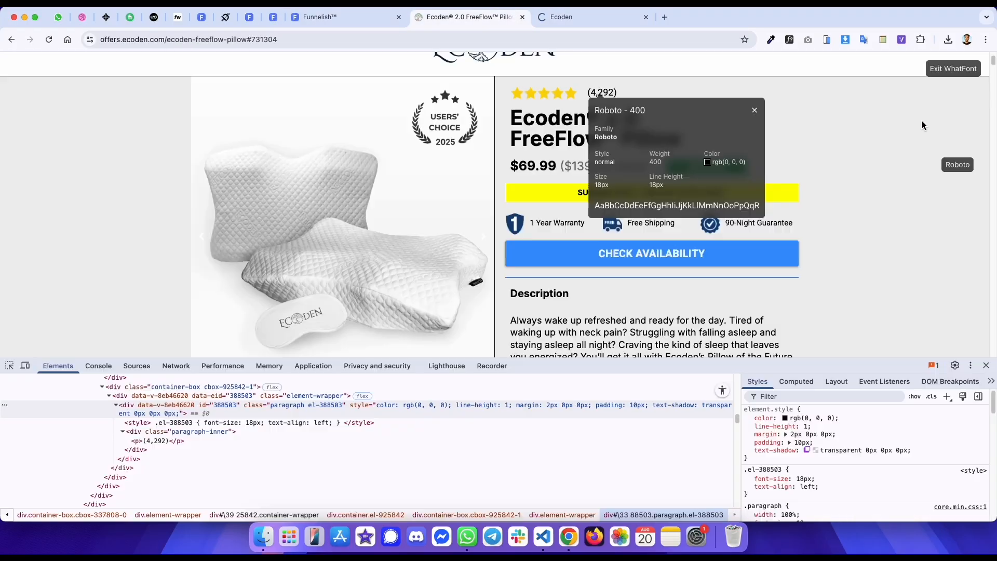
left_click(950, 68)
scroll(690, 113, "up", 2)
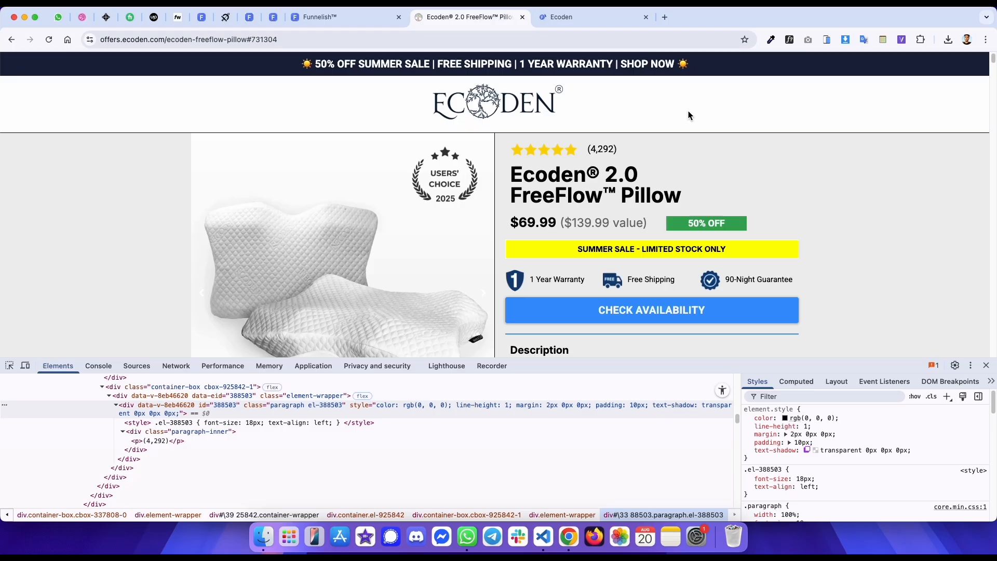
key("ctrl+Tab")
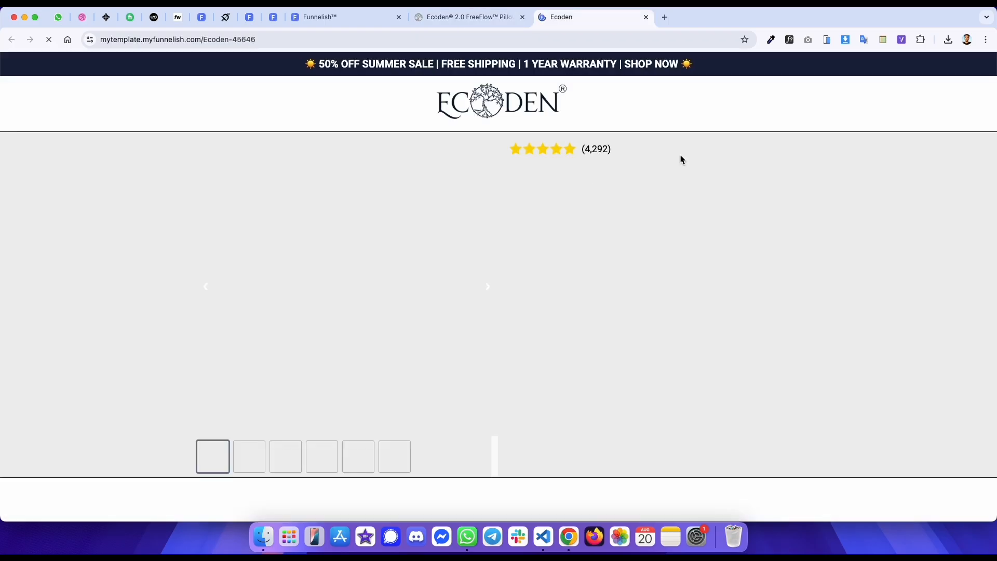
key("ctrl+shift+Tab")
key("ctrl+Tab")
key("ctrl+shift+Tab")
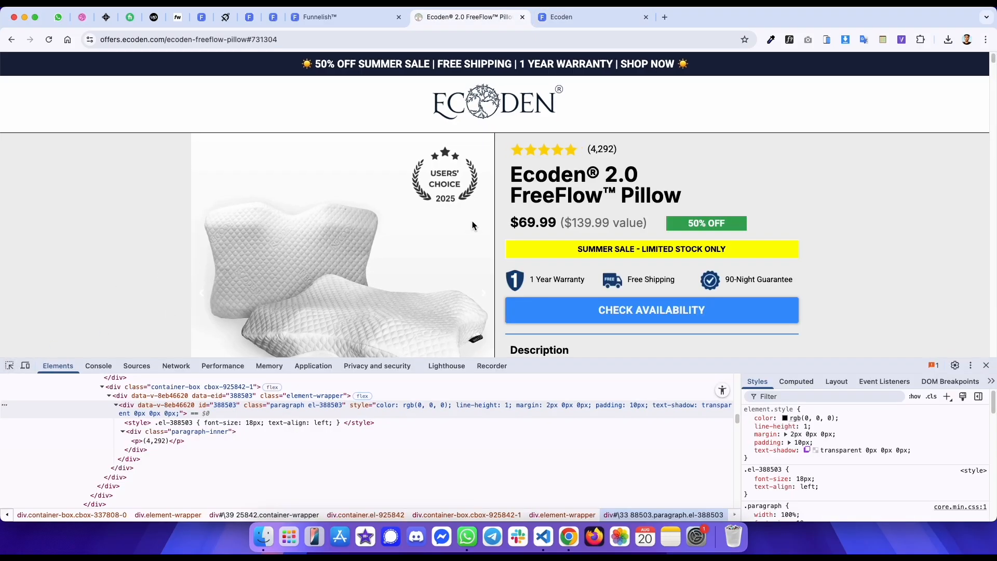
- Inspect the left column's container element and its border styles on the original page
scroll(472, 225, "down", 15)
scroll(478, 216, "up", 7)
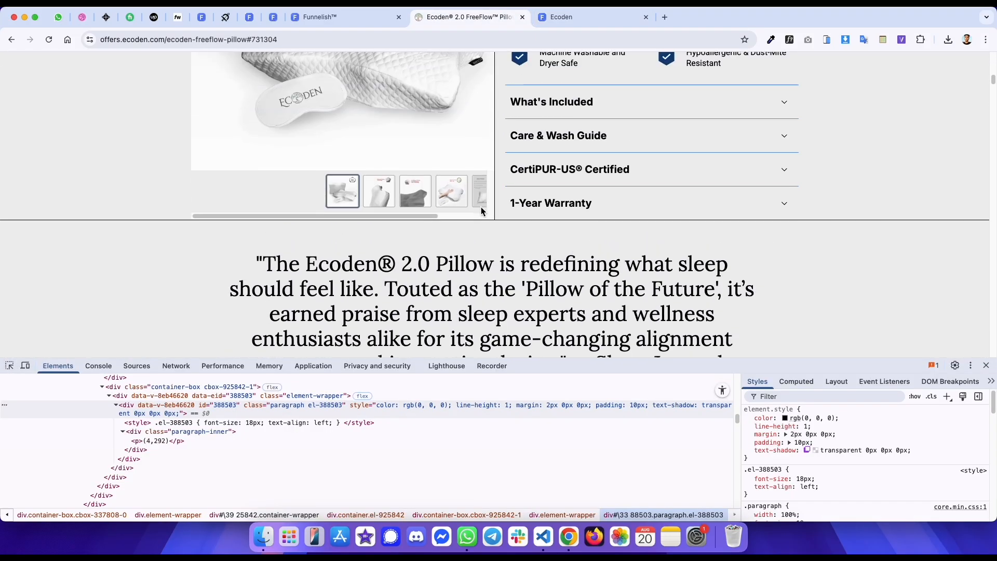
scroll(482, 210, "up", 1)
left_click(9, 366)
scroll(538, 168, "up", 10)
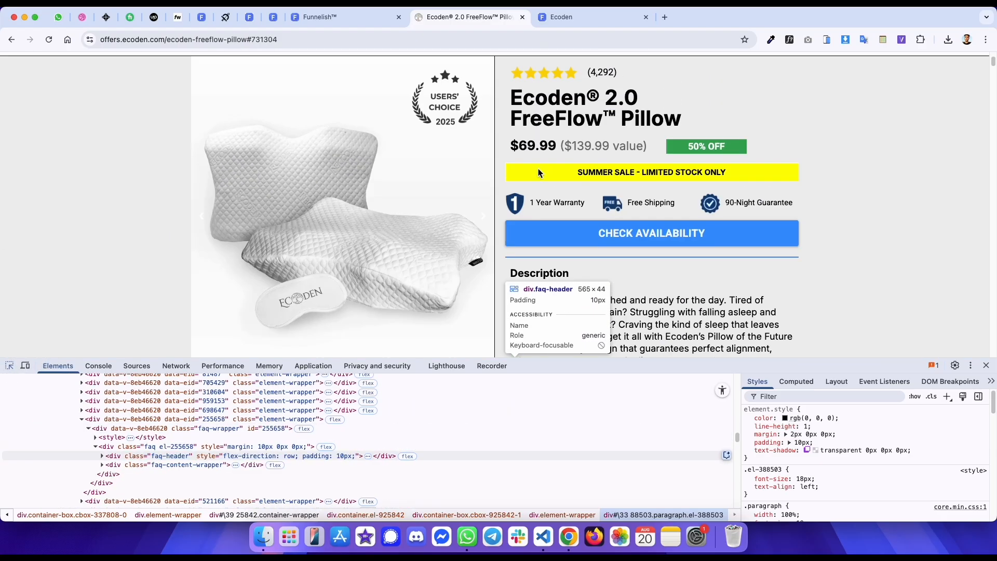
left_click(501, 147)
left_click(796, 381)
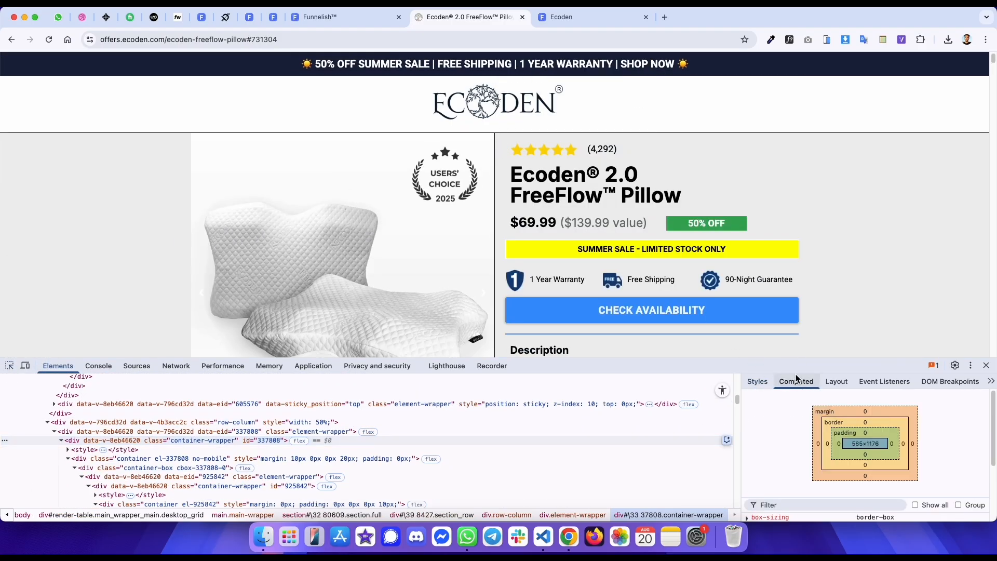
left_click(201, 415)
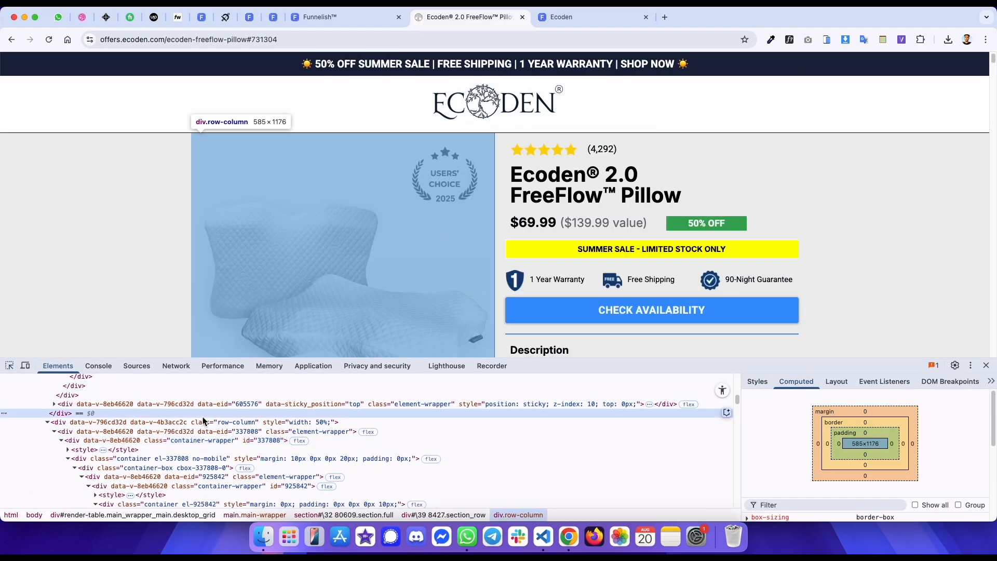
scroll(201, 415, "up", 3)
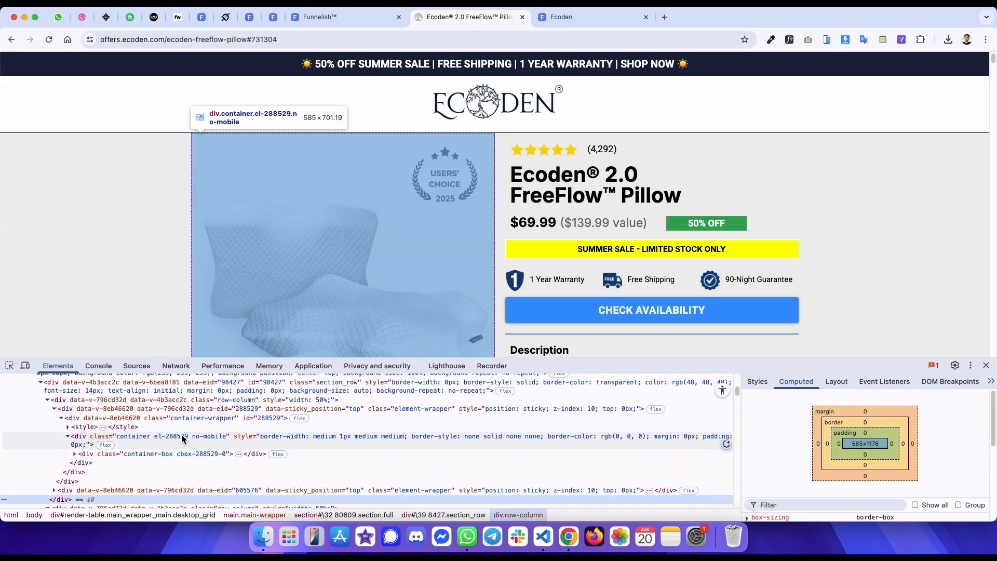
left_click(181, 435)
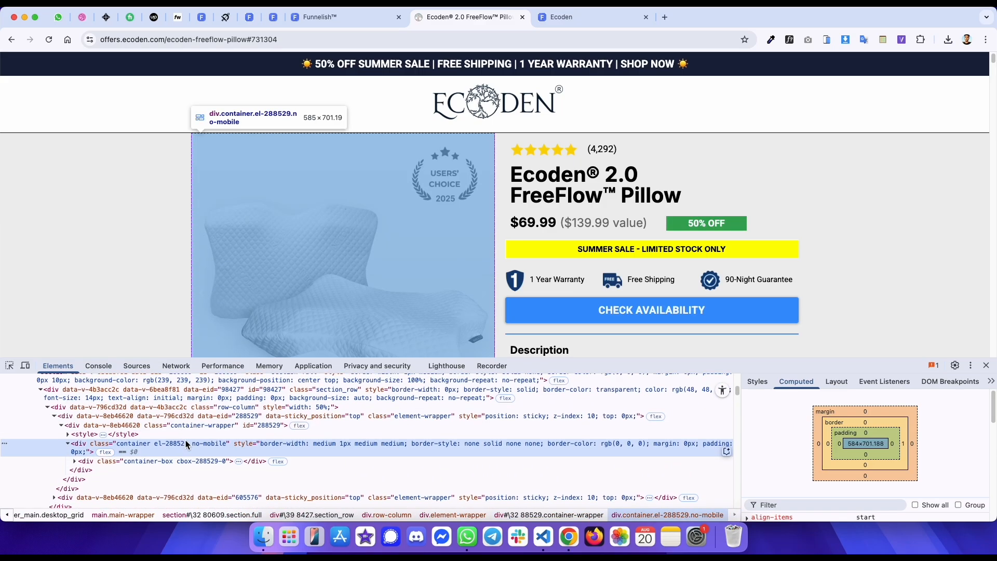
- Add a container above the image slider in the left column
key("ctrl+shift+Tab")
left_click(442, 241)
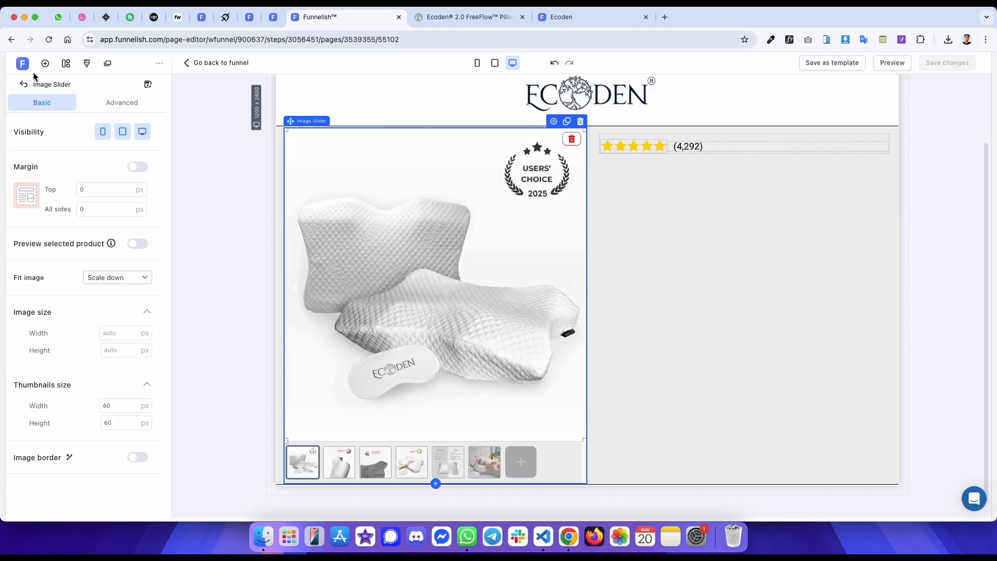
left_click(45, 62)
left_click_drag(214, 226, 527, 212)
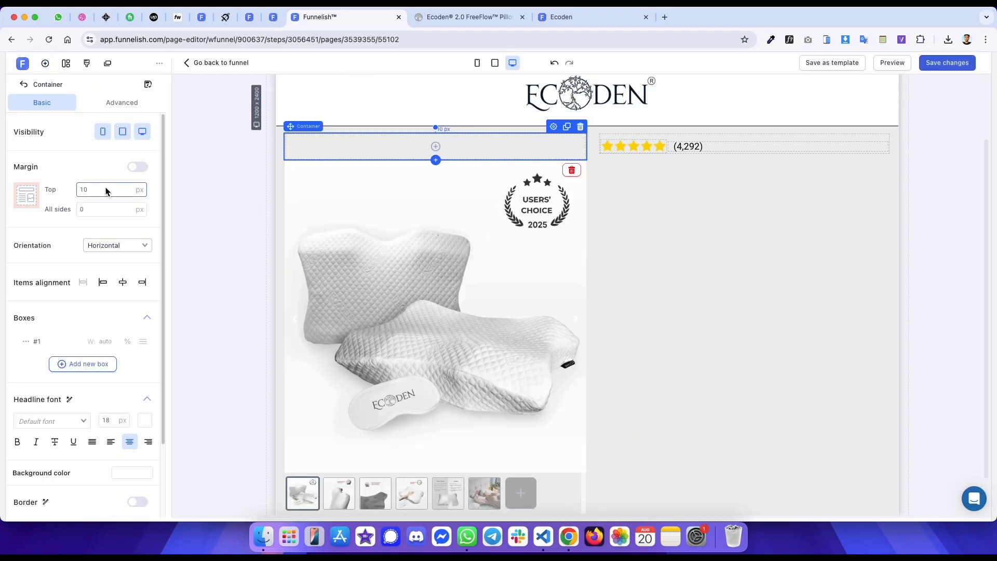
- Give the new container a 1 px solid black border on its right side only
scroll(88, 384, "down", 3)
left_click(132, 415)
left_click(124, 441)
type("0")
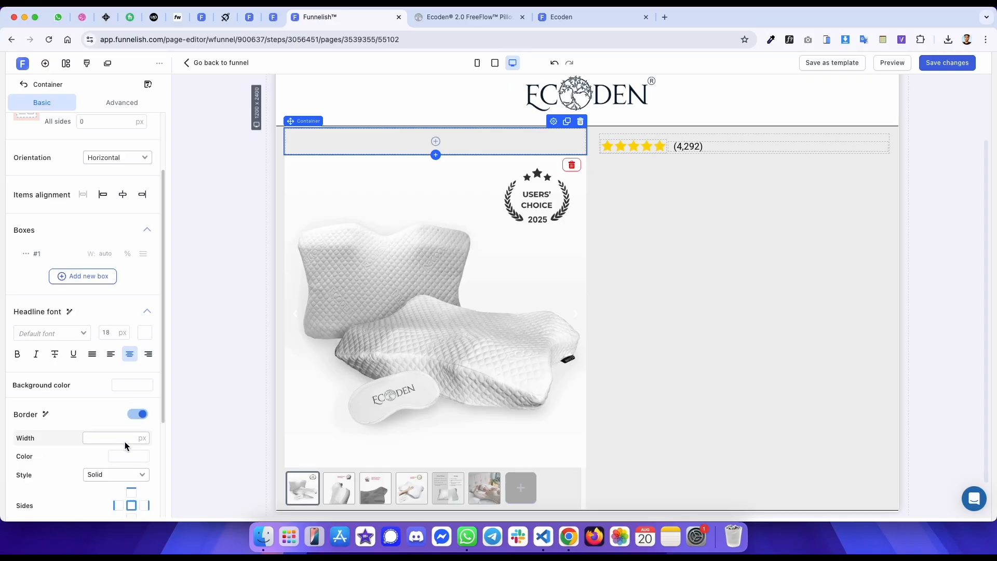
scroll(114, 442, "down", 1)
left_click(123, 440)
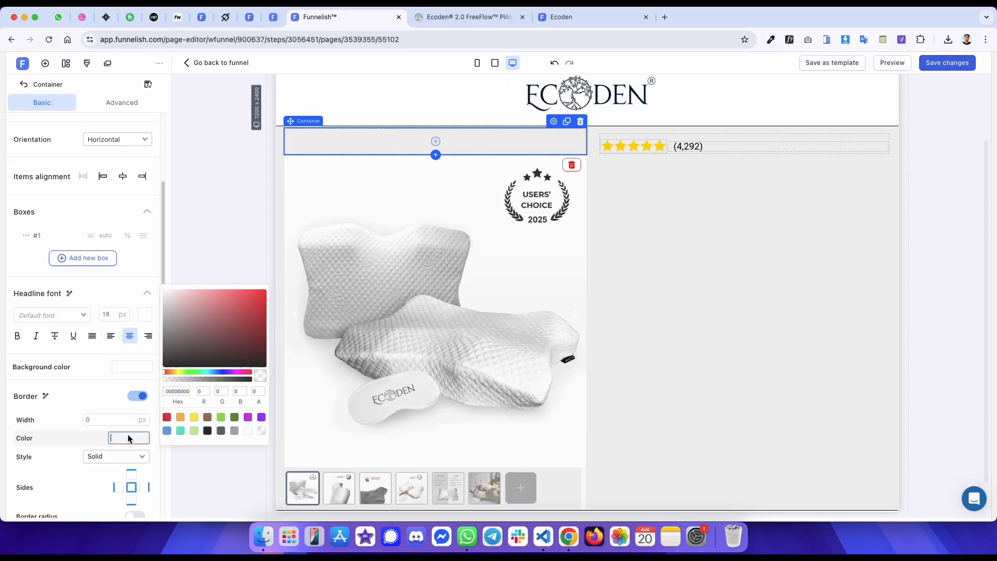
left_click(208, 431)
double_click(111, 420)
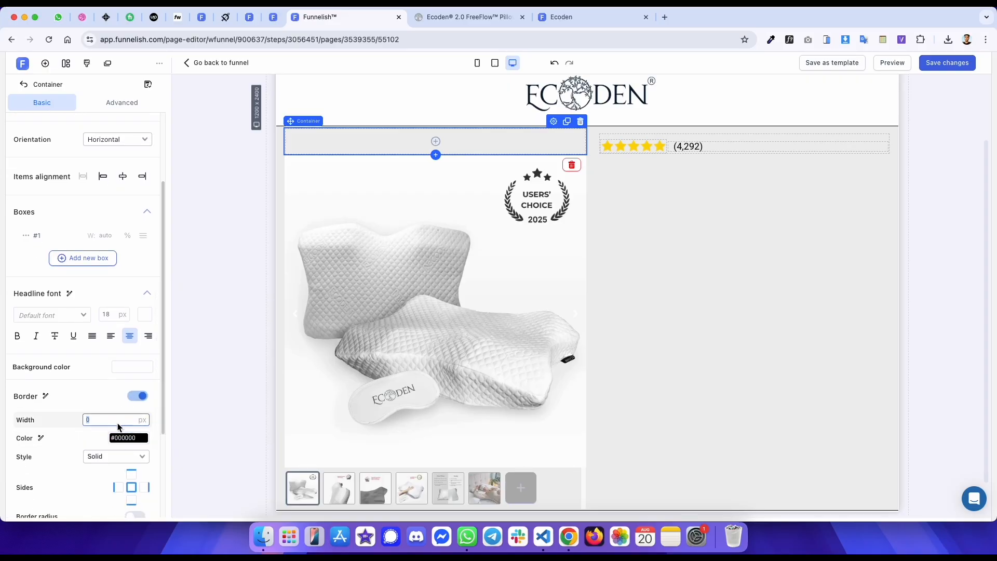
type("1")
scroll(119, 415, "down", 5)
left_click(131, 362)
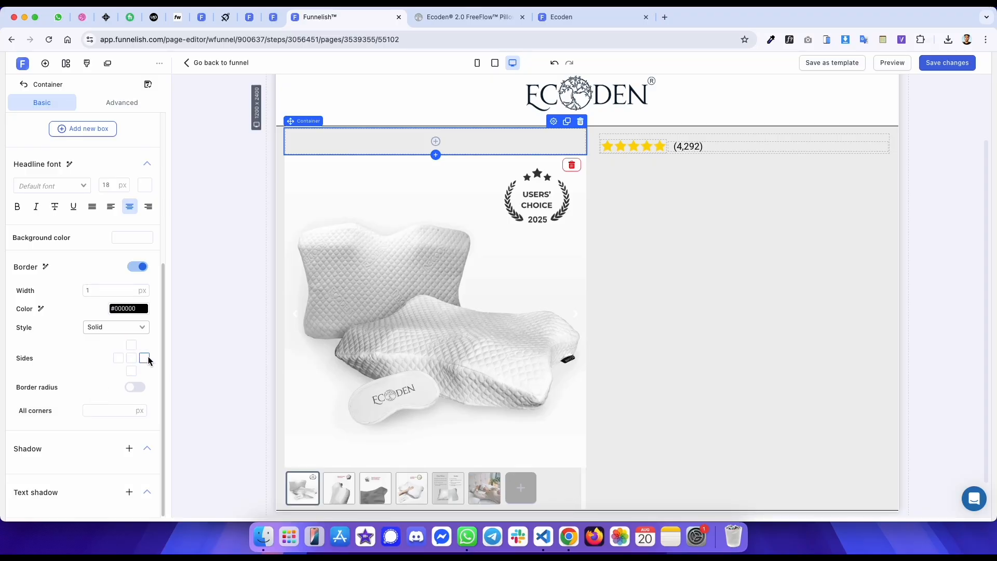
left_click(363, 268)
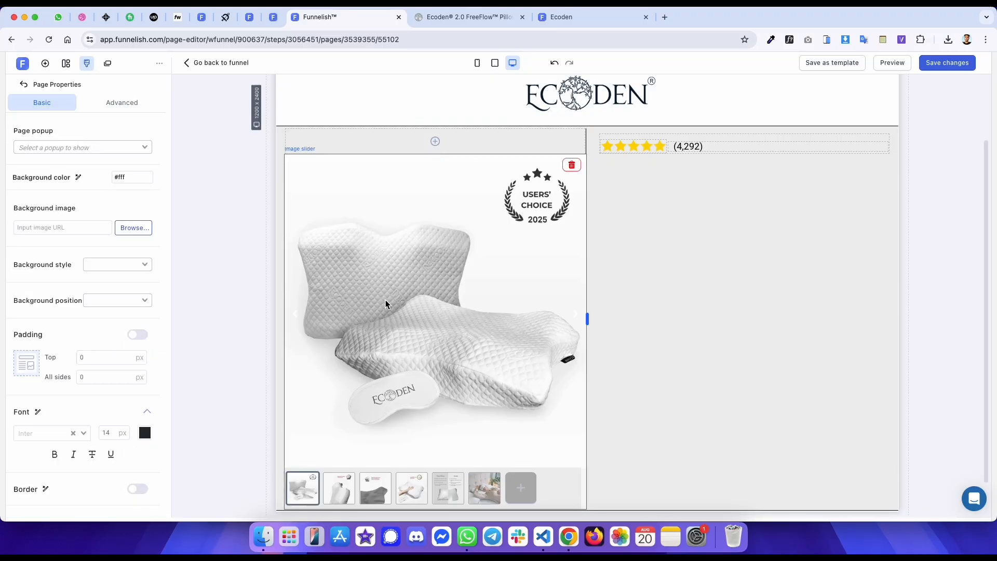
- Move the image slider into the new right-bordered container in the left column
left_click_drag(353, 378, 420, 291)
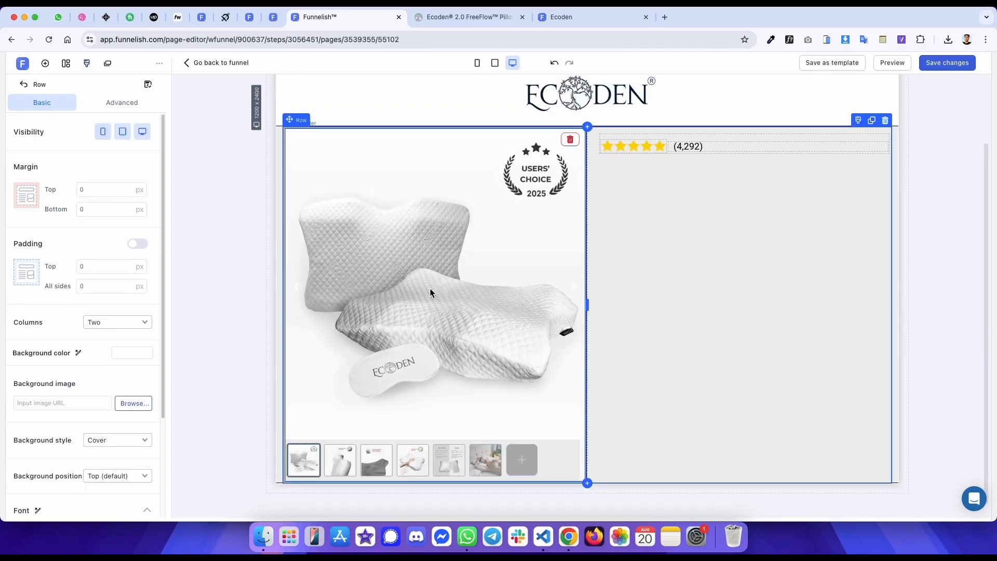
- Compare the live preview with the original product page
left_click(590, 20)
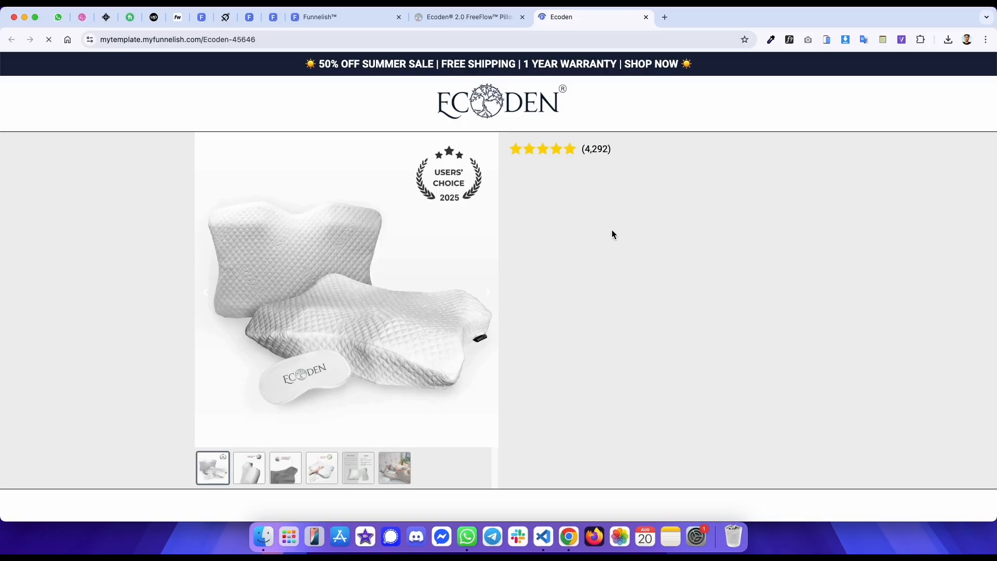
key("ctrl+shift+Tab")
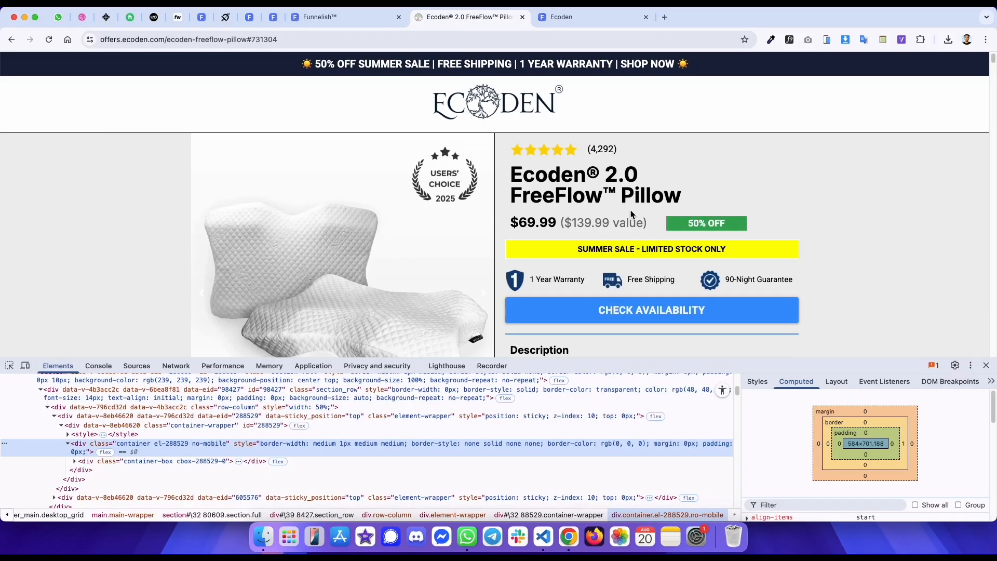
scroll(630, 210, "down", 10)
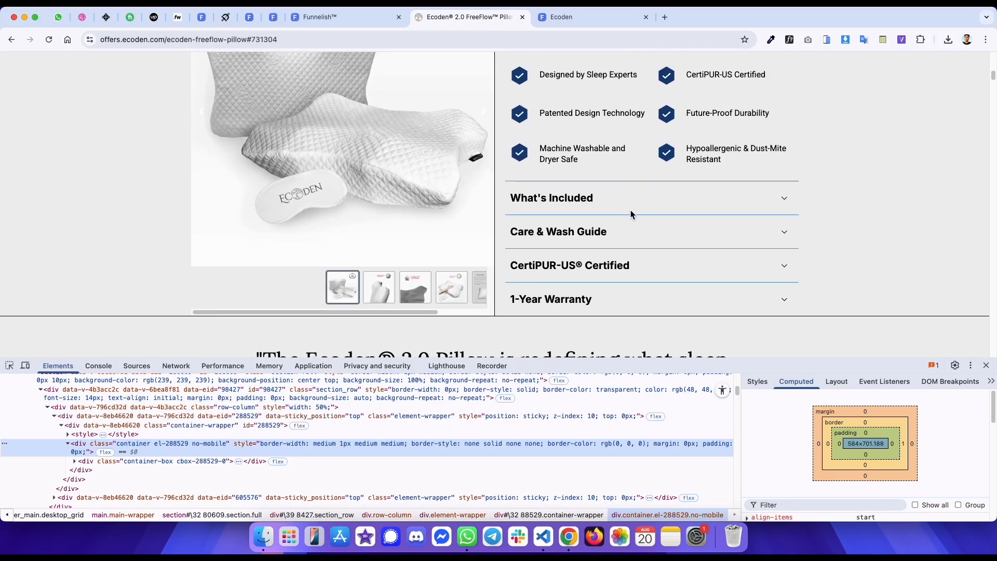
scroll(484, 236, "up", 10)
- Copy the product title text from the original page and inspect its paragraph element
left_click_drag(511, 173, 698, 201)
key("super+c")
right_click(584, 164)
left_click(628, 311)
left_click(242, 399)
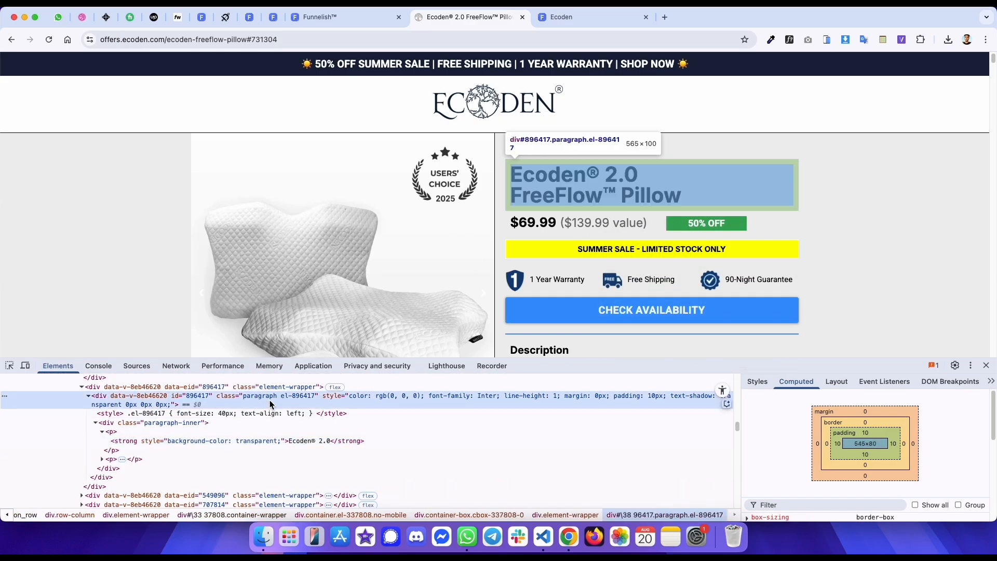
scroll(242, 415, "up", 3)
- Add a left-aligned paragraph below the rating and paste the product title into it
key("ctrl+shift+Tab")
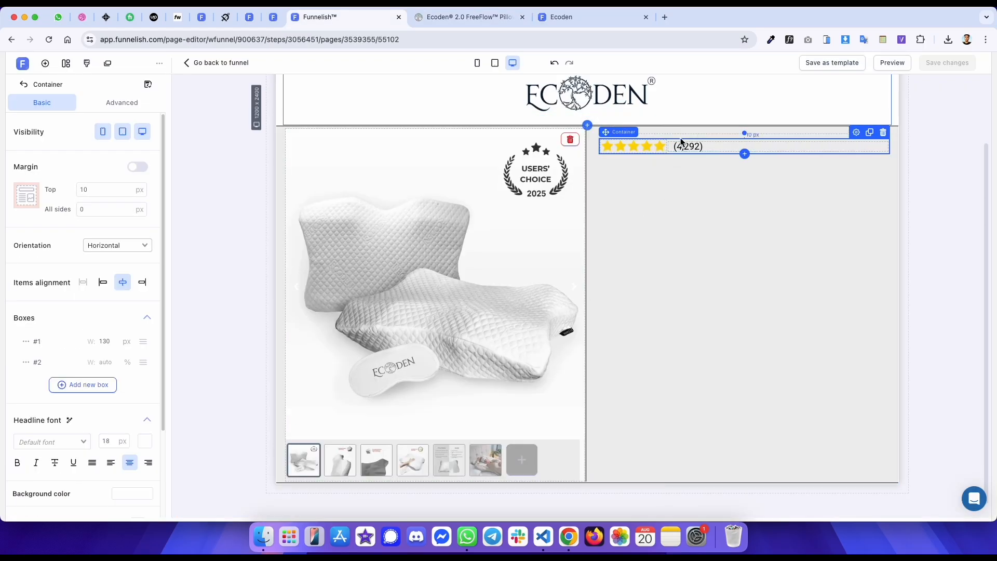
left_click(745, 153)
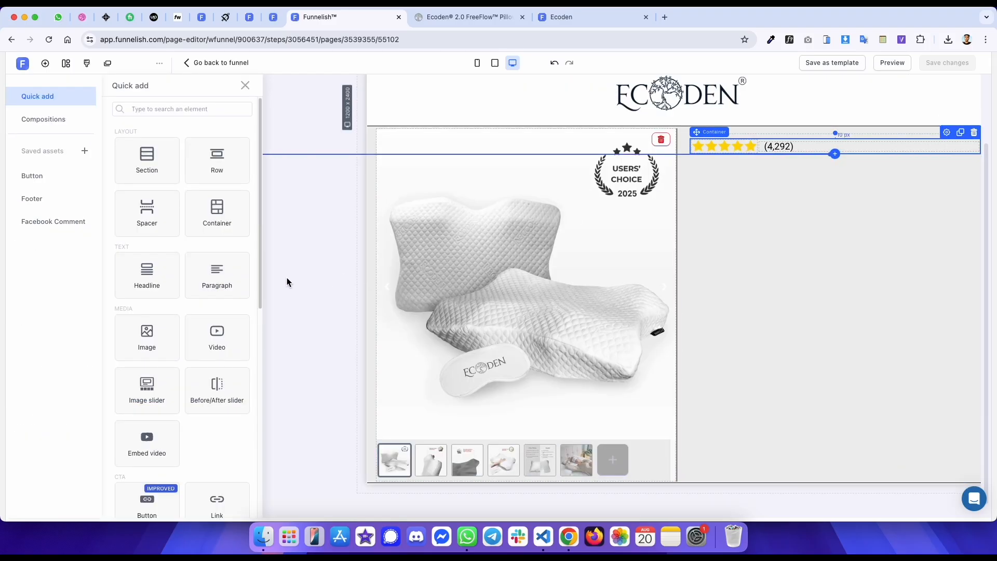
left_click(222, 279)
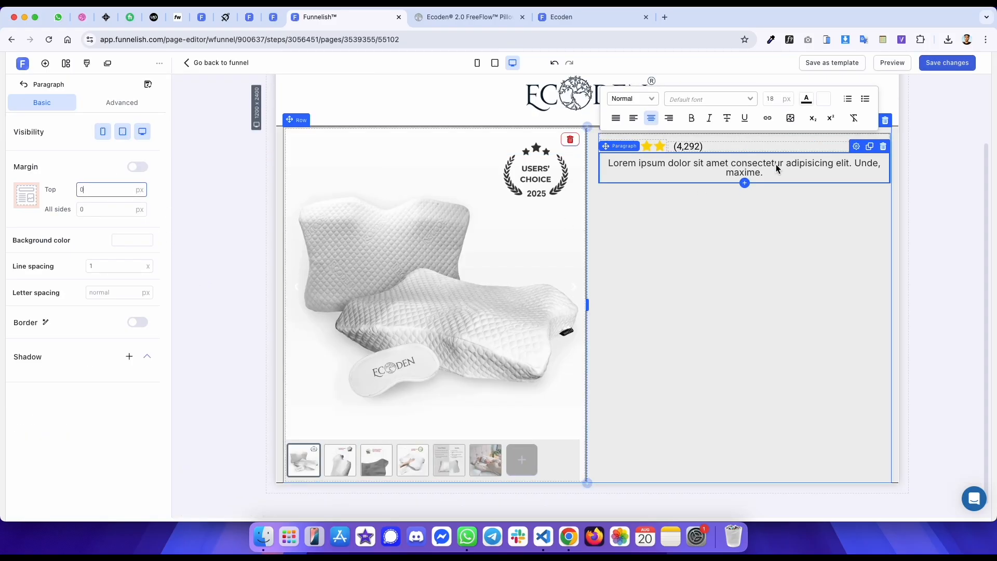
left_click(634, 118)
triple_click(622, 173)
key("super+v")
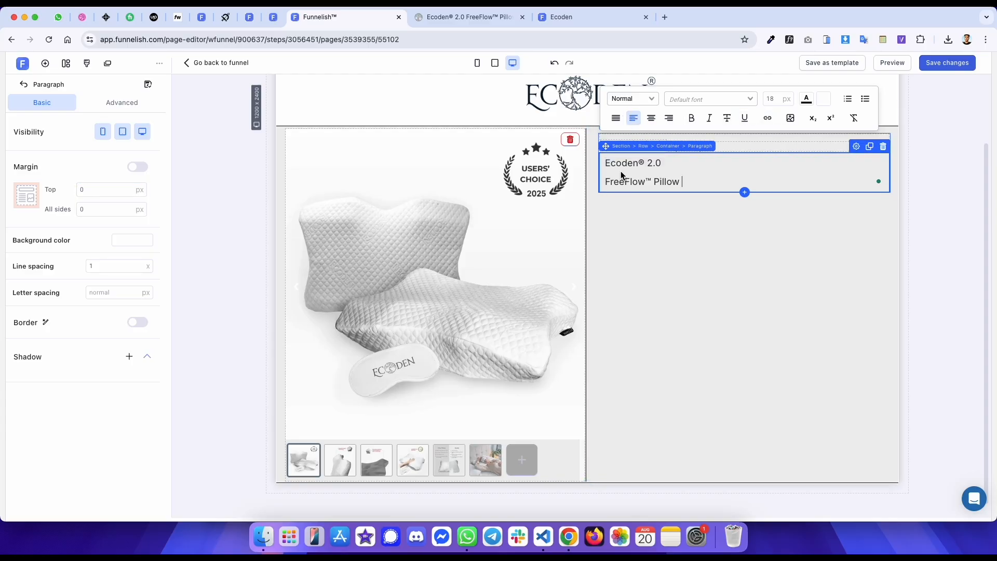
key("super+a")
- Check the original title's font family, weight, size and colour with the font inspector
key("ctrl+Tab")
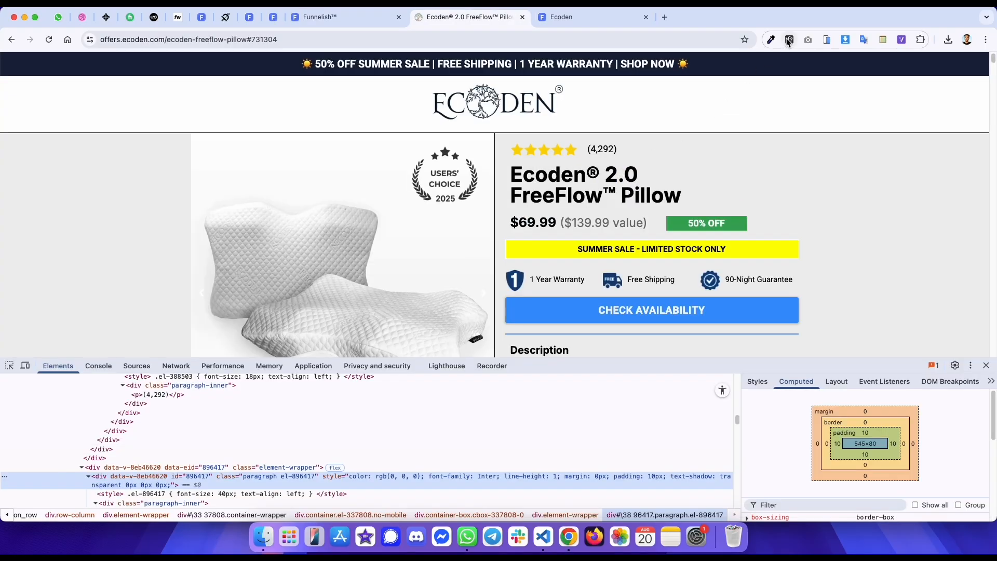
scroll(470, 482, "down", 1)
scroll(470, 482, "down", 4)
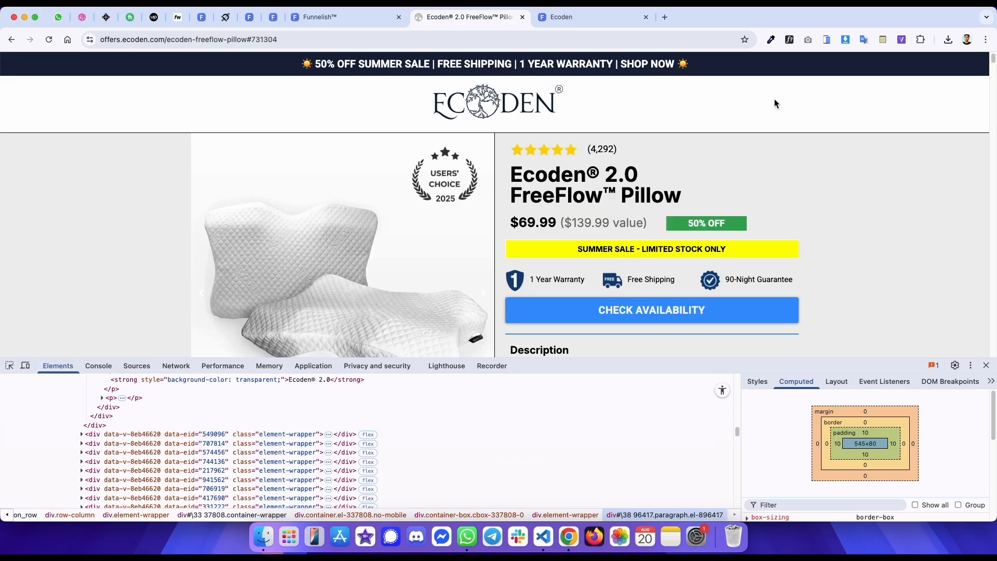
left_click(792, 42)
left_click(585, 181)
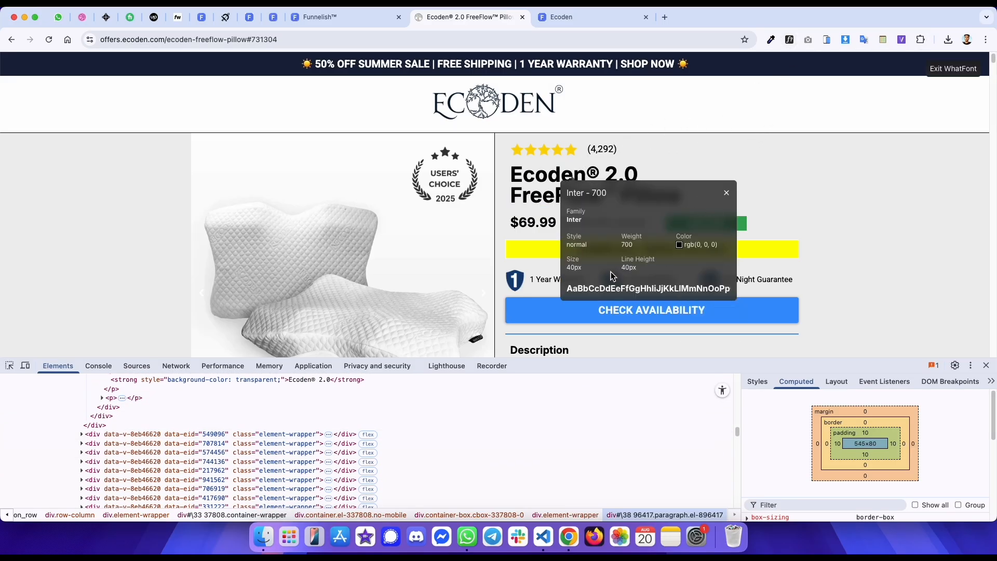
mouse_move(695, 249)
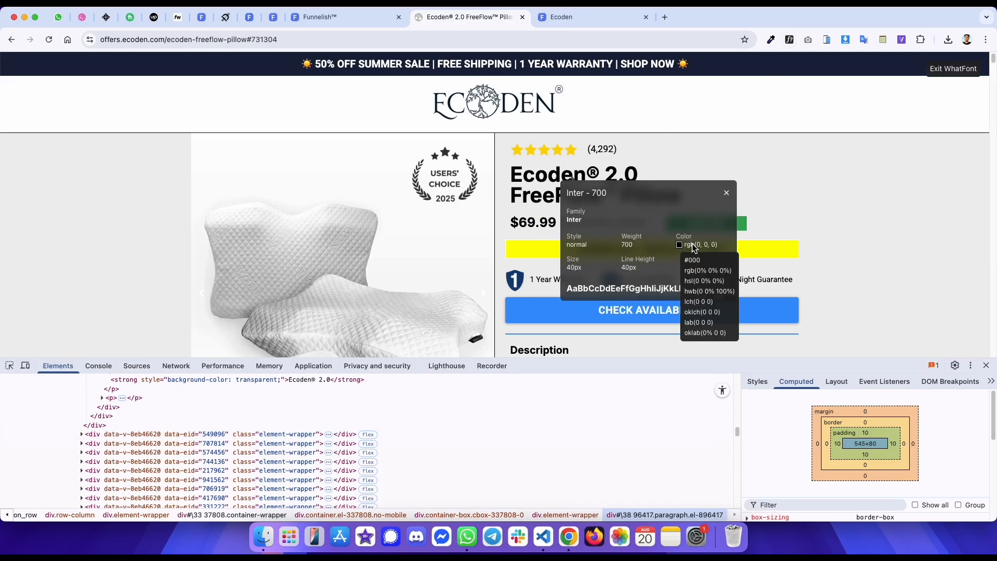
- Remove the extra line break and format the pasted title as bold, 40 px, black text
key("ctrl+shift+Tab")
left_click(638, 172)
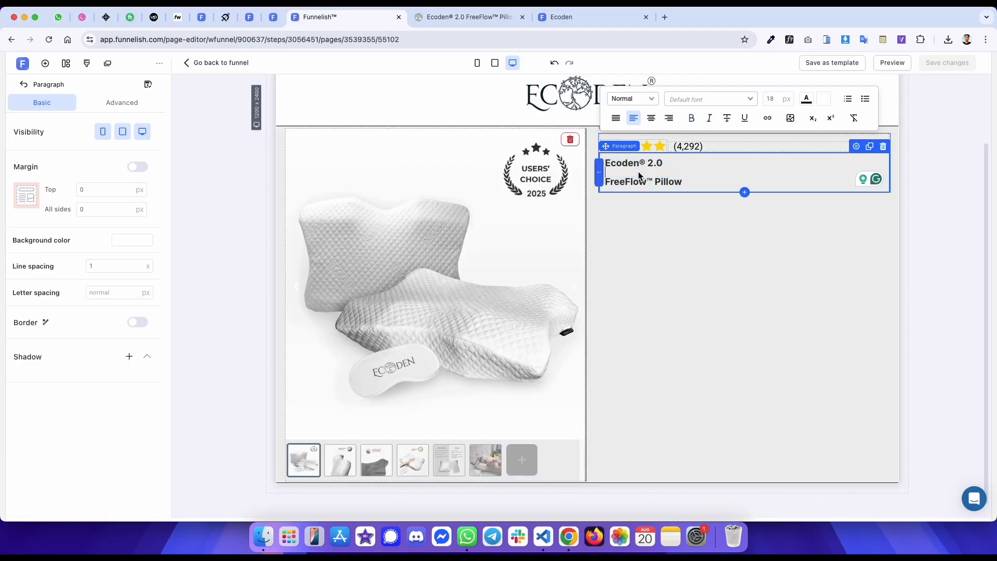
key("BackSpace")
key("super+a")
left_click(774, 100)
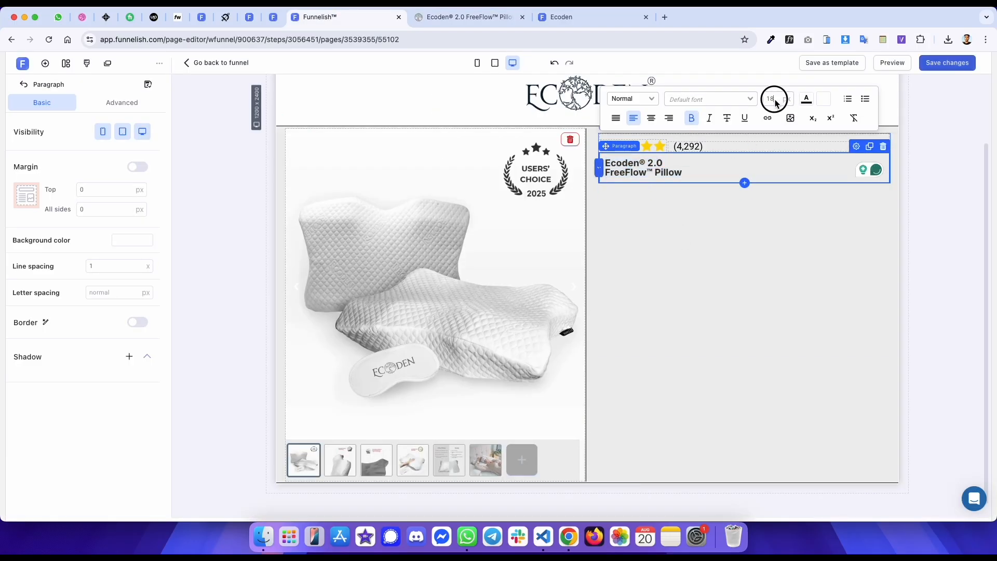
type("40")
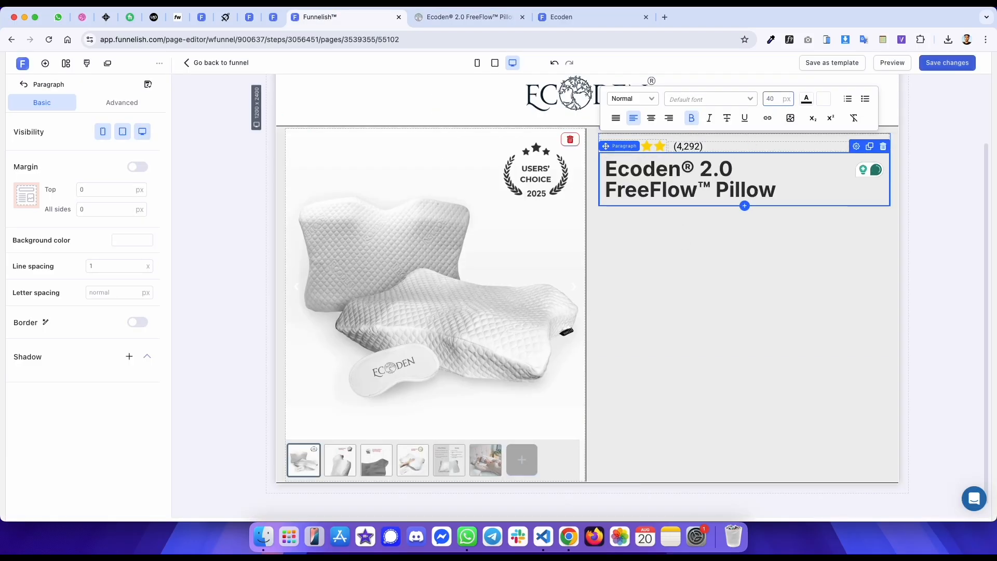
left_click(808, 101)
left_click(850, 260)
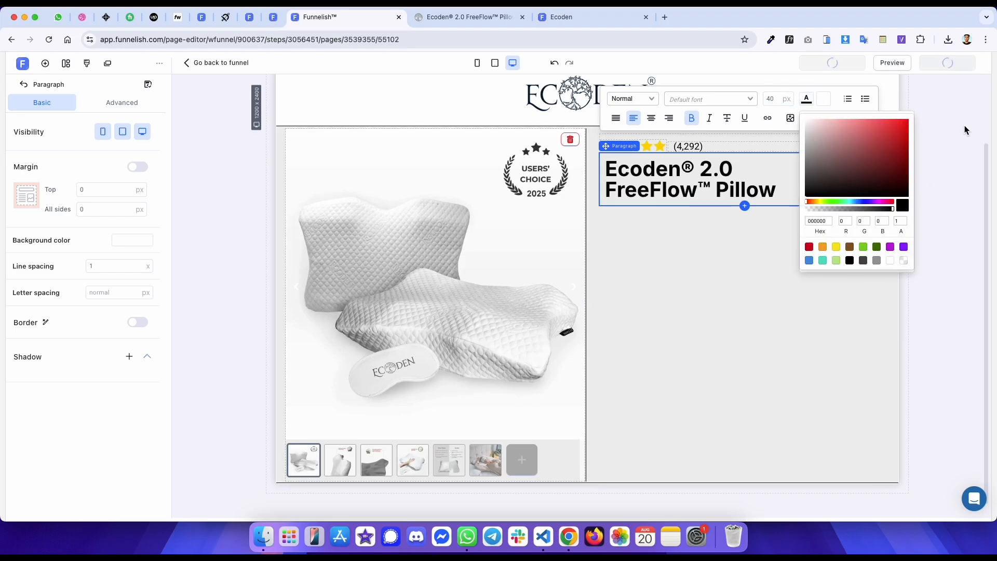
- Inspect the price element and its surrounding container on the original page
key("ctrl+Tab")
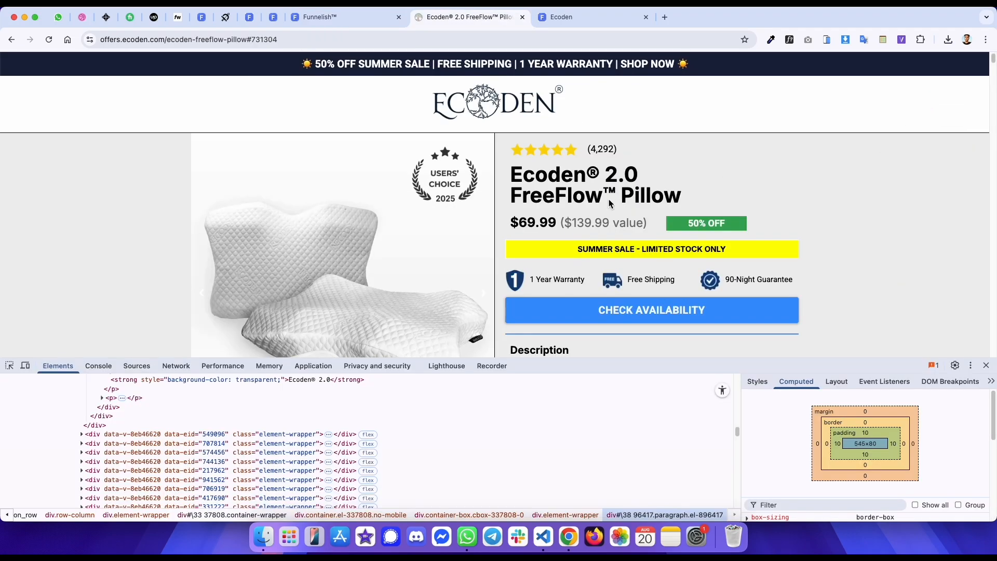
left_click(7, 367)
left_click(537, 224)
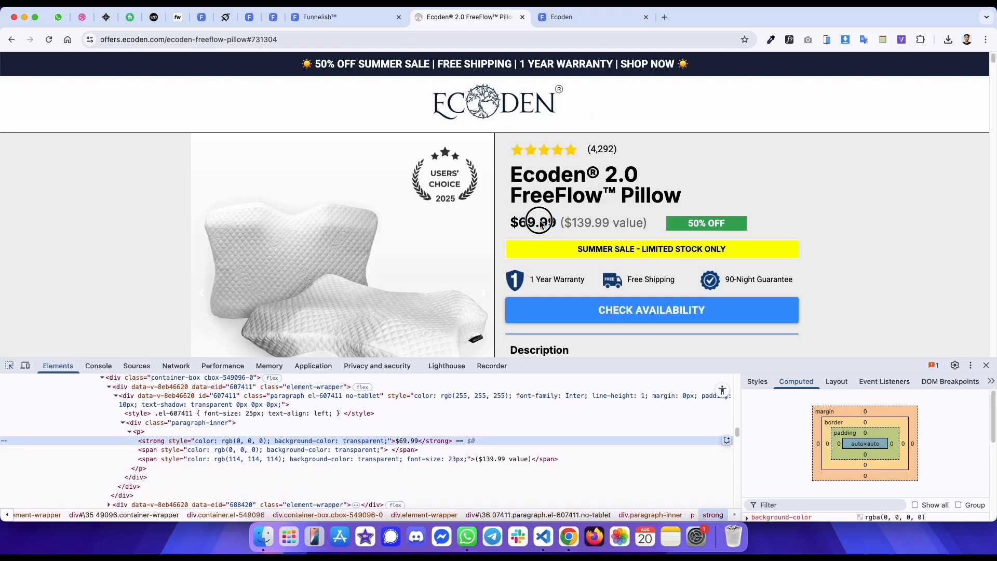
left_click(269, 403)
scroll(208, 405, "up", 2)
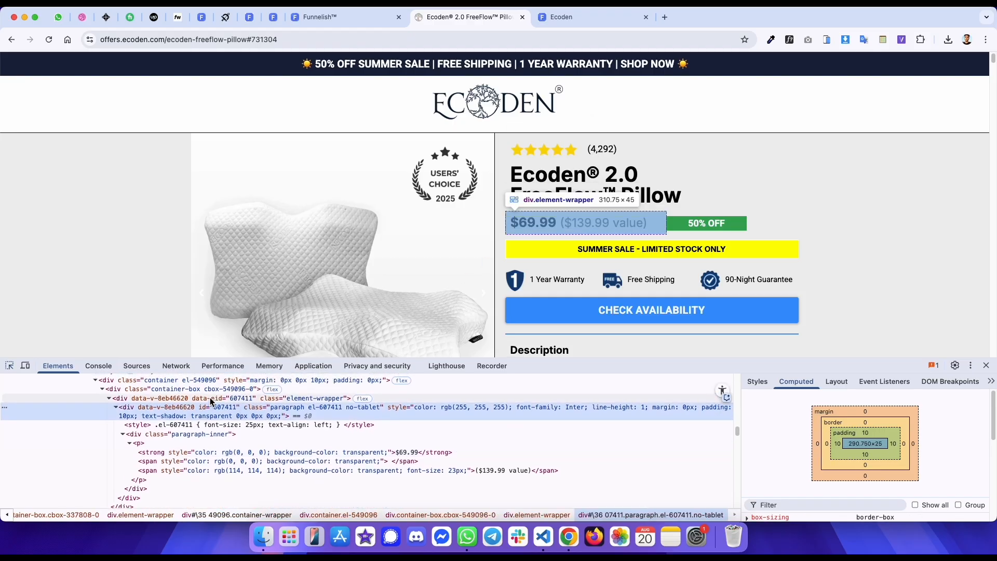
scroll(192, 403, "up", 2)
left_click(197, 422)
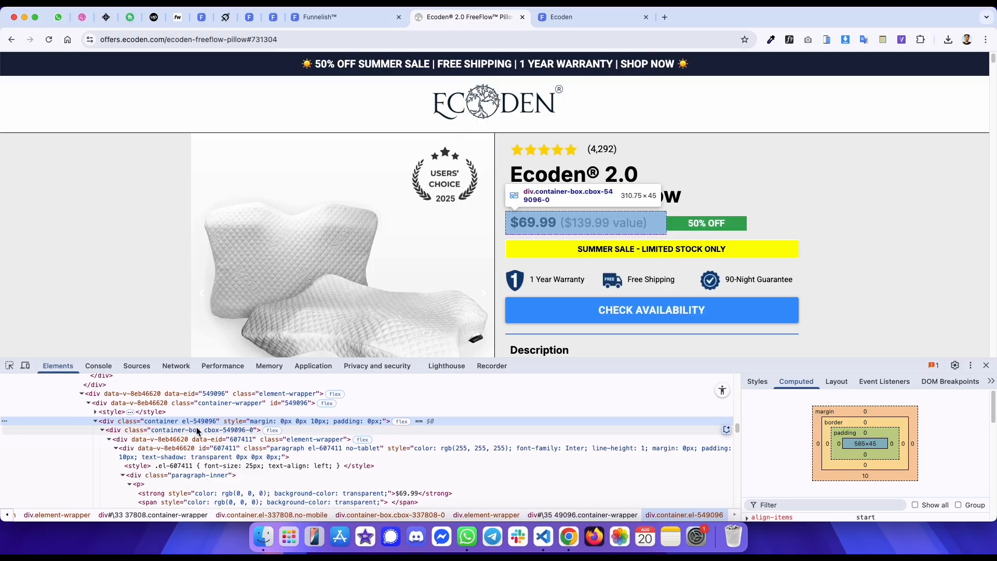
- Add a container below the title with a 10 px bottom margin and a second box
key("ctrl+shift+Tab")
left_click(745, 204)
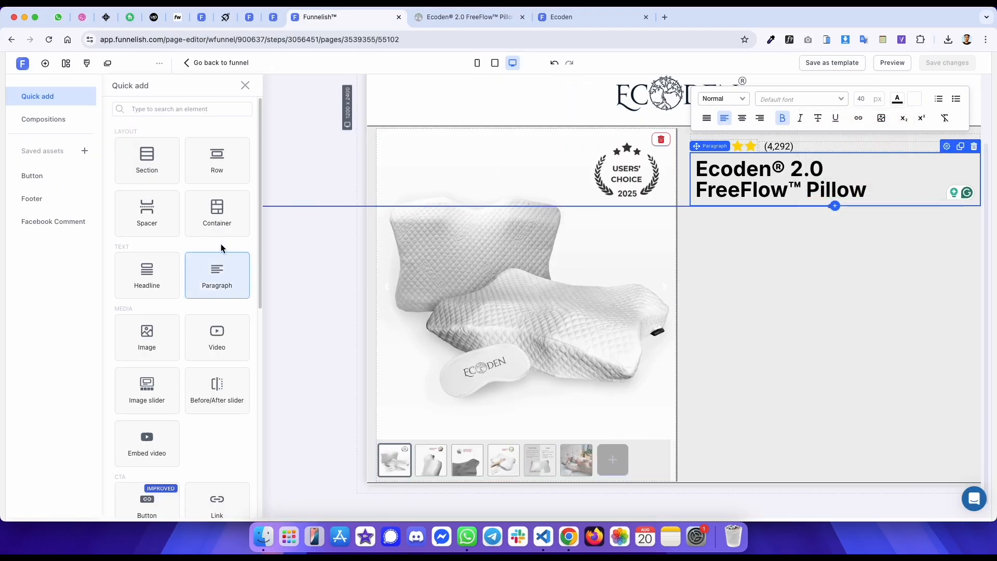
left_click(217, 213)
left_click(108, 190)
left_click(137, 167)
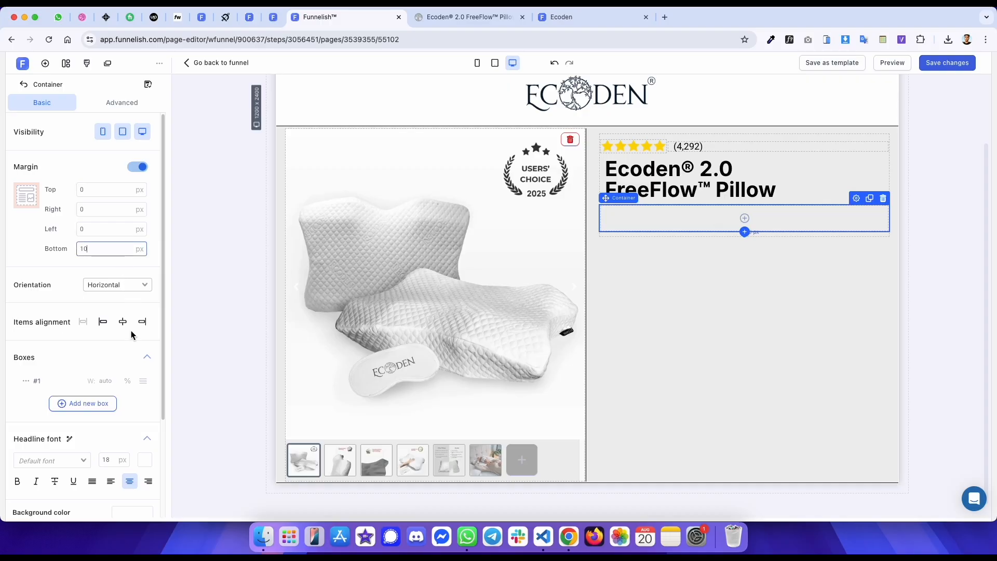
left_click(92, 403)
- Set the new container's first box width to 55% to match the original price column
key("ctrl+Tab")
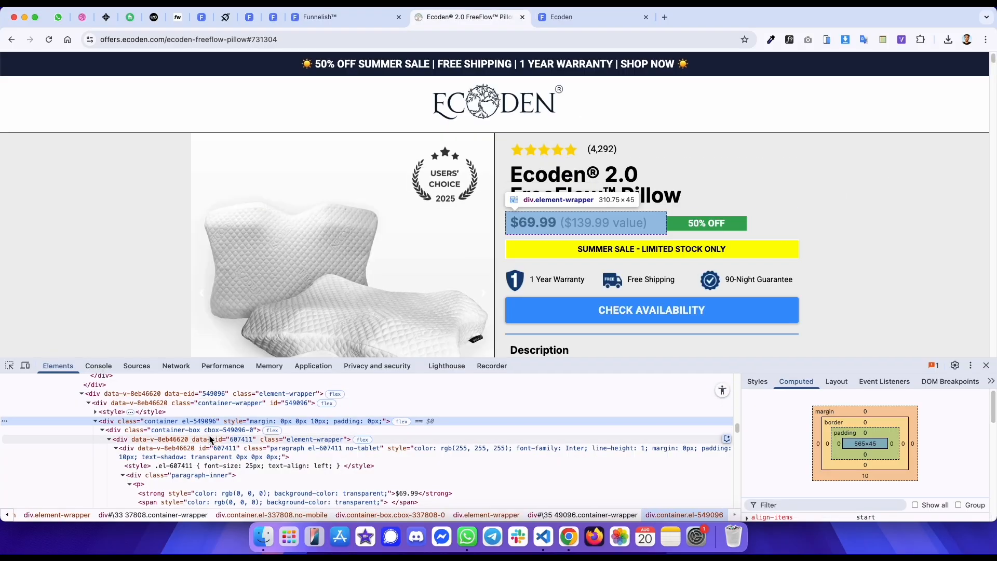
left_click(757, 382)
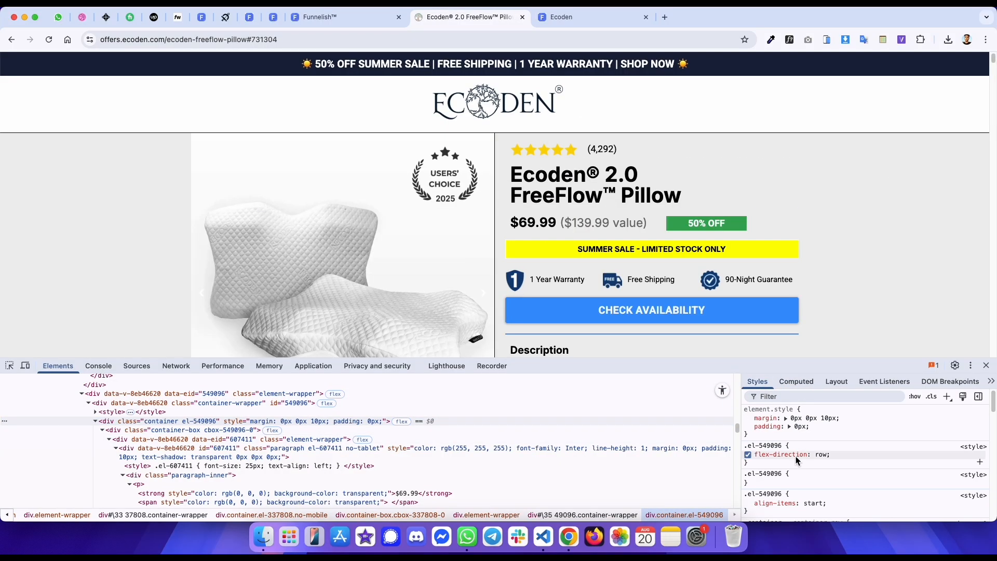
left_click(241, 430)
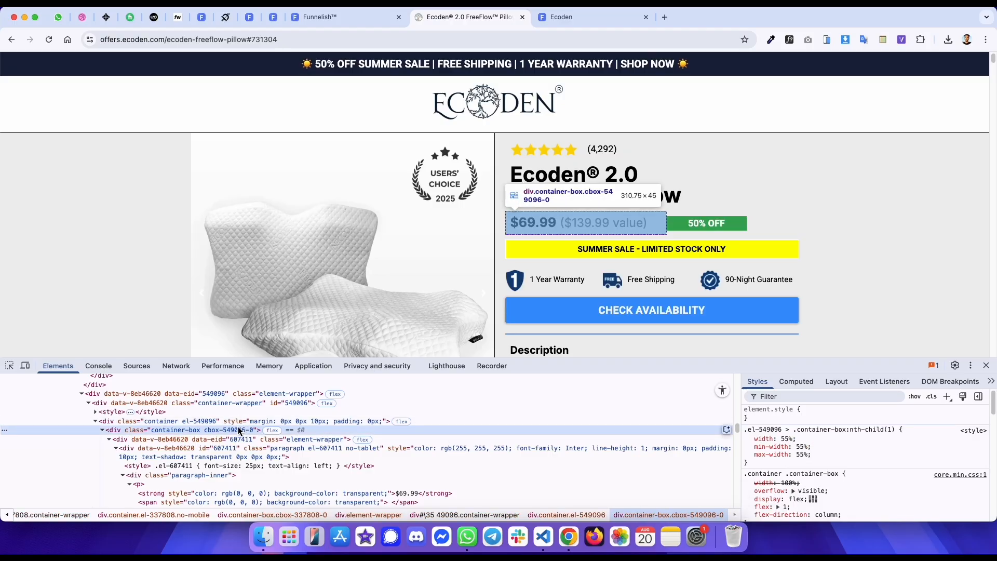
key("ctrl+shift+Tab")
left_click(110, 384)
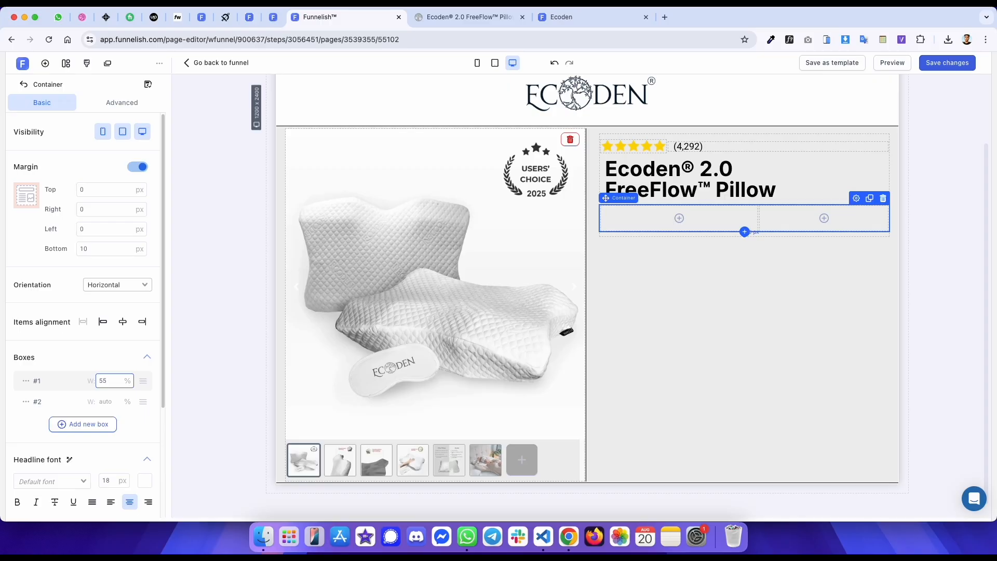
- Copy the price and compare-at price text from the original page
key("ctrl+Tab")
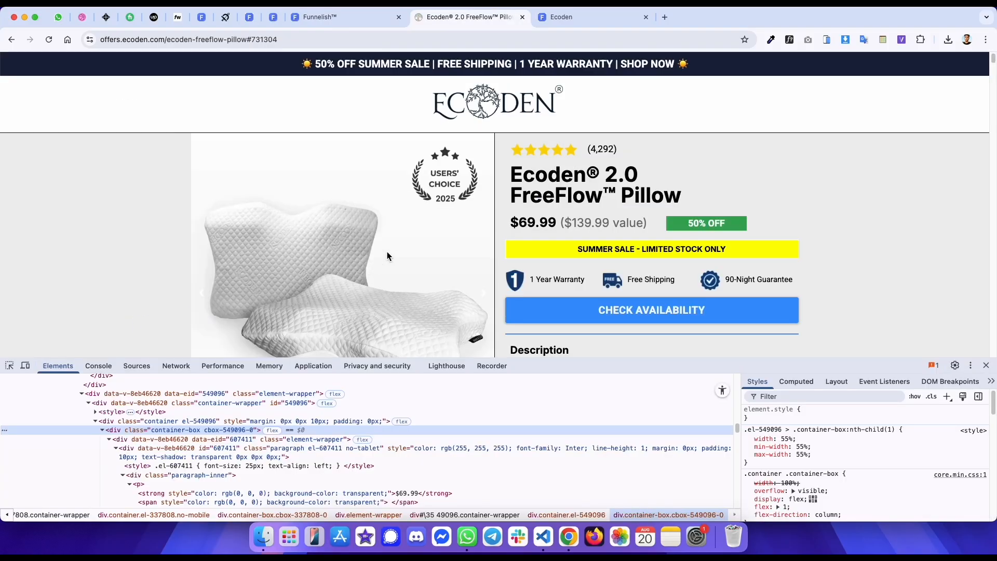
left_click(239, 445)
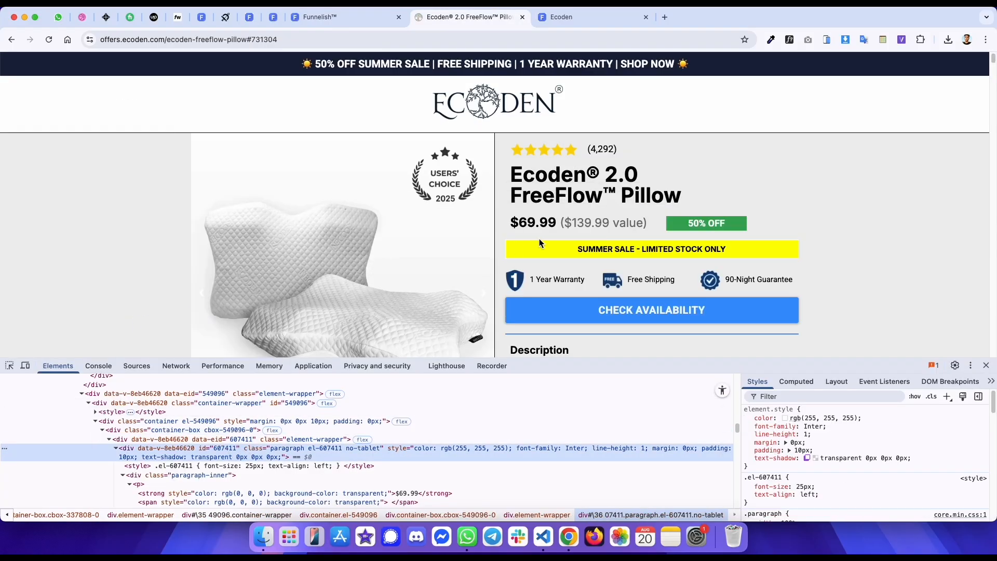
left_click_drag(646, 221, 513, 220)
key("super+c")
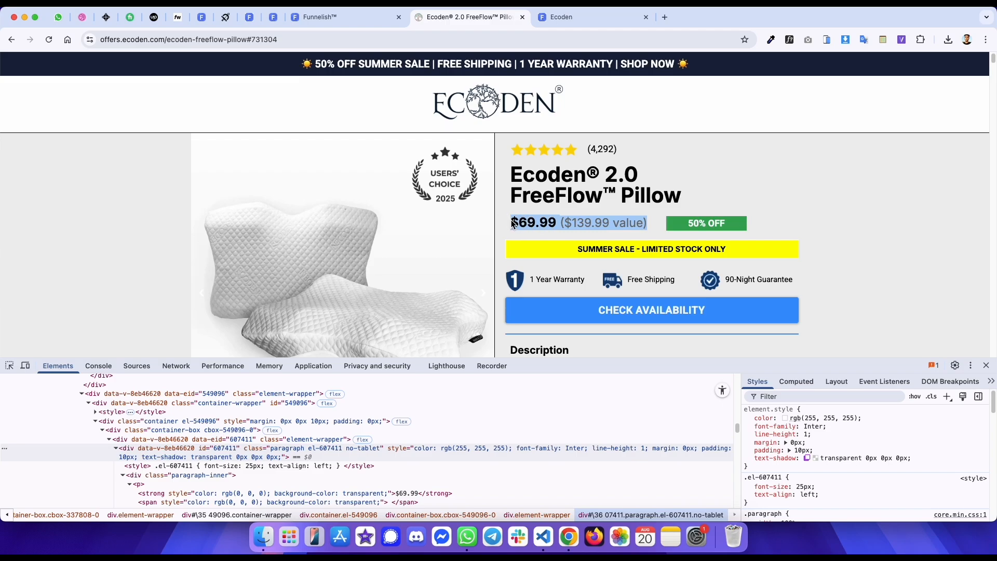
left_click(524, 224)
- Add a left-aligned paragraph with 0 top margin in the first box and paste the price text
key("ctrl+shift+Tab")
left_click(679, 218)
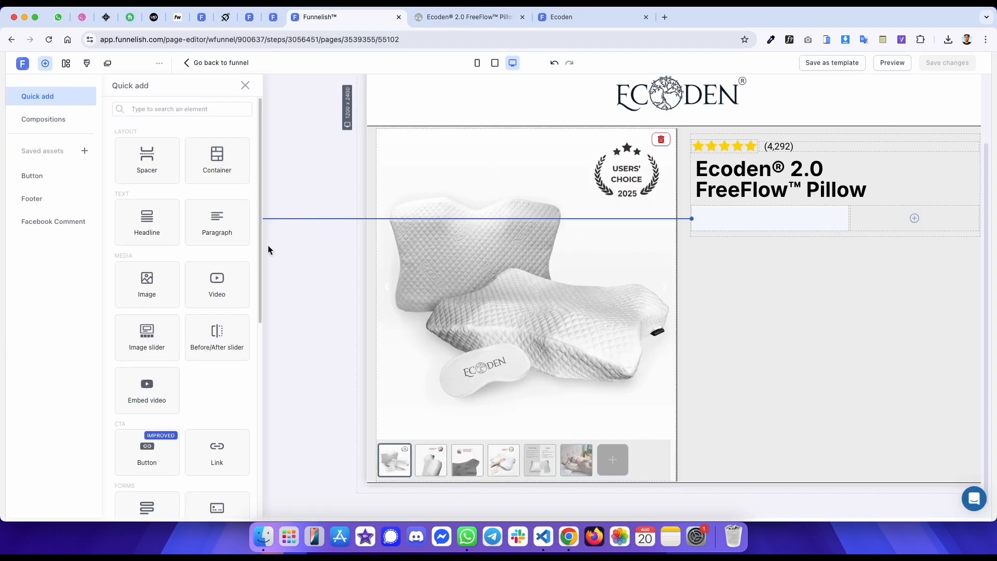
left_click(217, 223)
double_click(100, 191)
type("0")
left_click(634, 171)
triple_click(625, 239)
key("super+v")
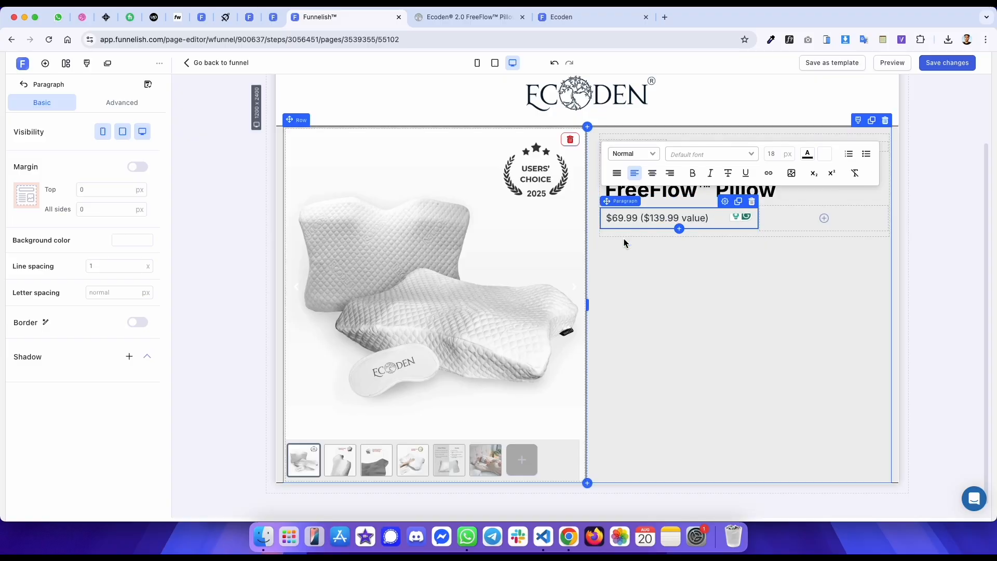
- Inspect the compare-at price's colour and font size on the original page
key("ctrl+Tab")
left_click(591, 447)
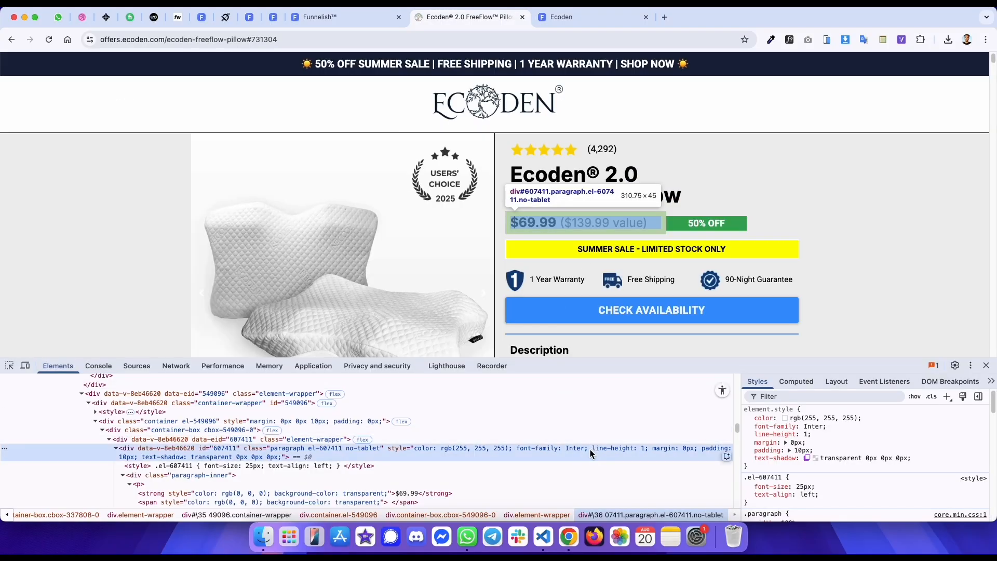
left_click(9, 366)
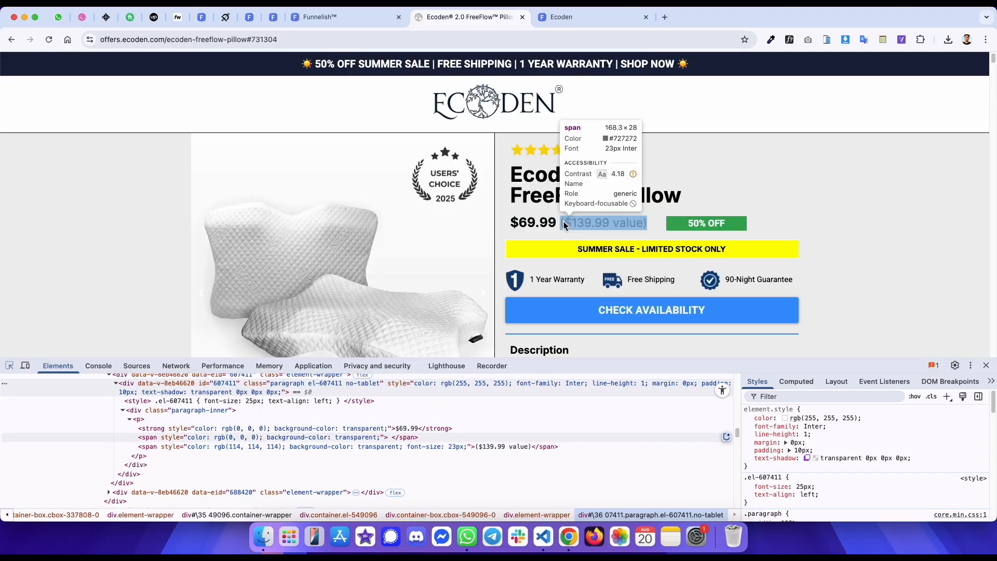
- Set the price paragraph's font size to 25 px in the editor
key("ctrl+shift+Tab")
double_click(774, 154)
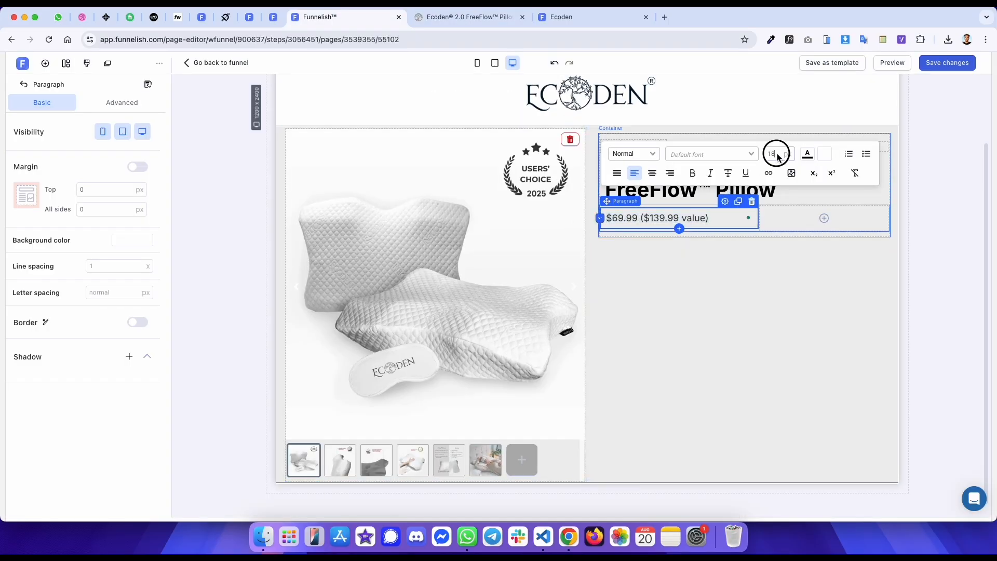
type("25")
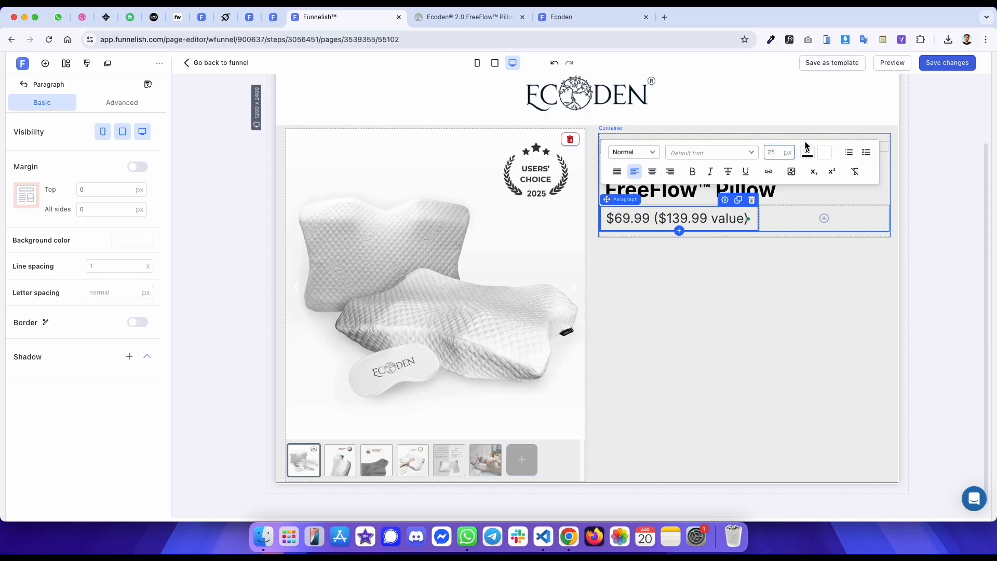
- Copy the compare-at price's colour hex value #727272 from the original page with the font inspector
left_click(808, 154)
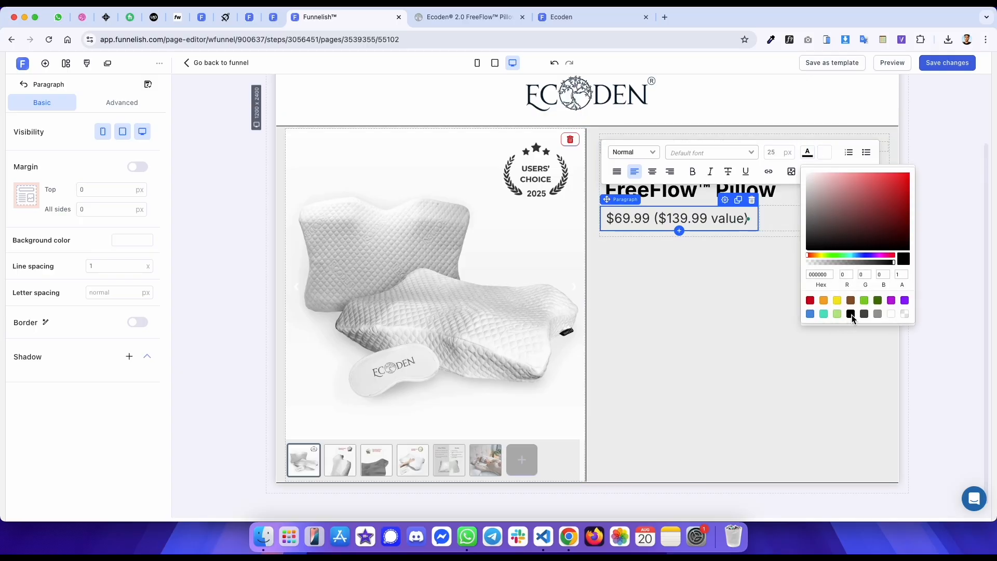
key("ctrl+Tab")
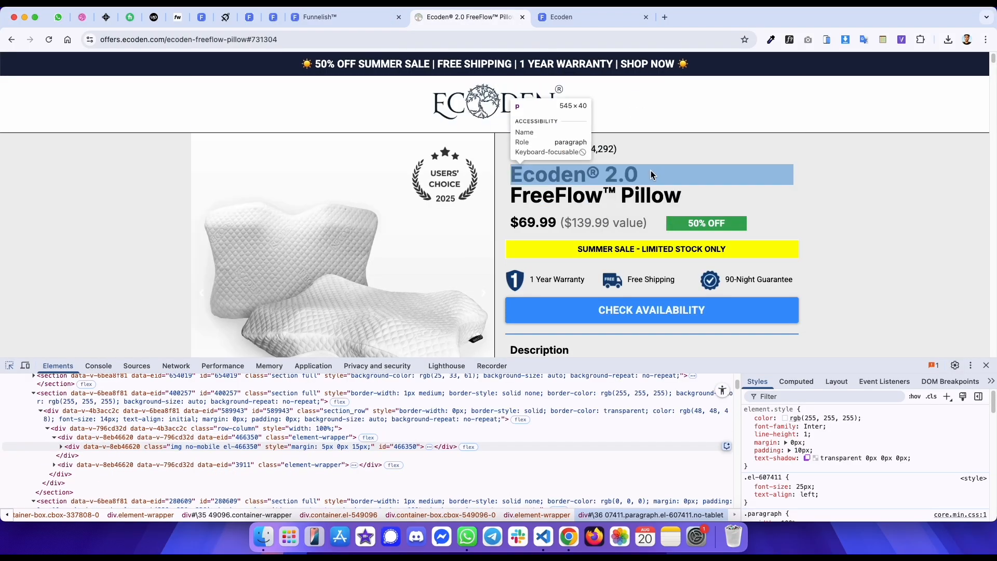
left_click(575, 220)
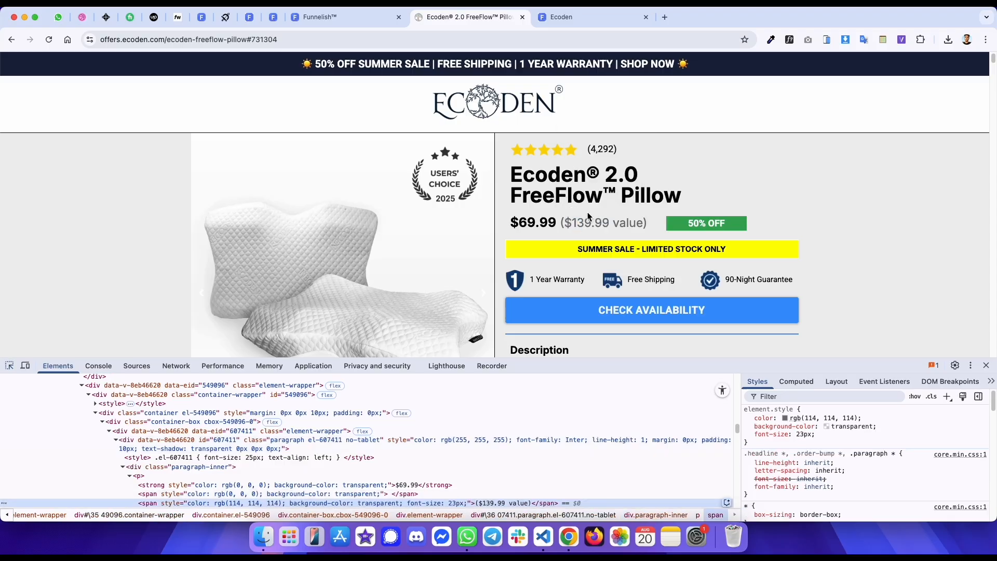
left_click(789, 40)
left_click(607, 223)
mouse_move(713, 291)
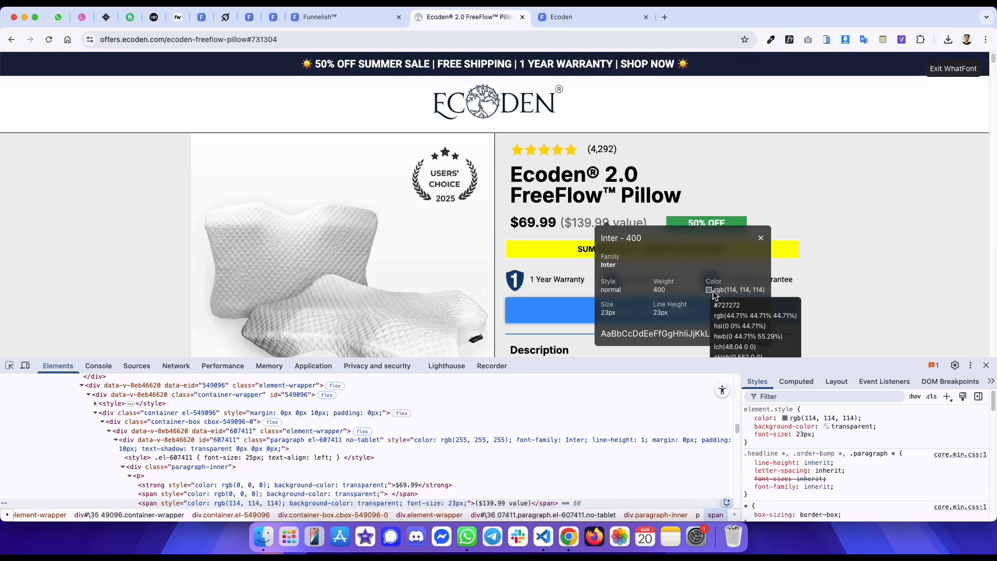
double_click(728, 306)
- Bold the whole price paragraph, then remove bold from the compare-at value text
key("ctrl+shift+Tab")
triple_click(646, 219)
left_click(692, 172)
left_click(668, 218)
left_click_drag(656, 218, 647, 233)
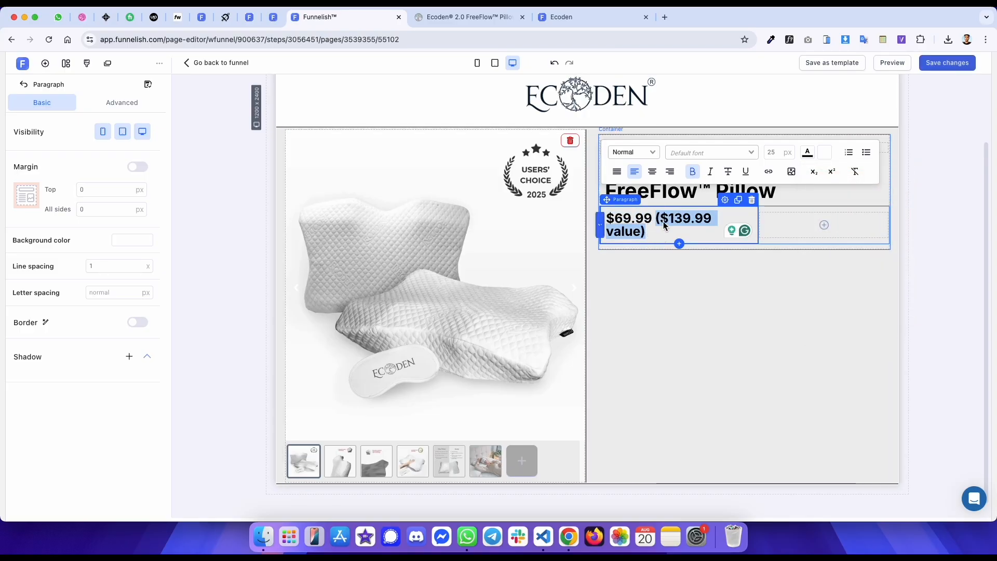
left_click(692, 174)
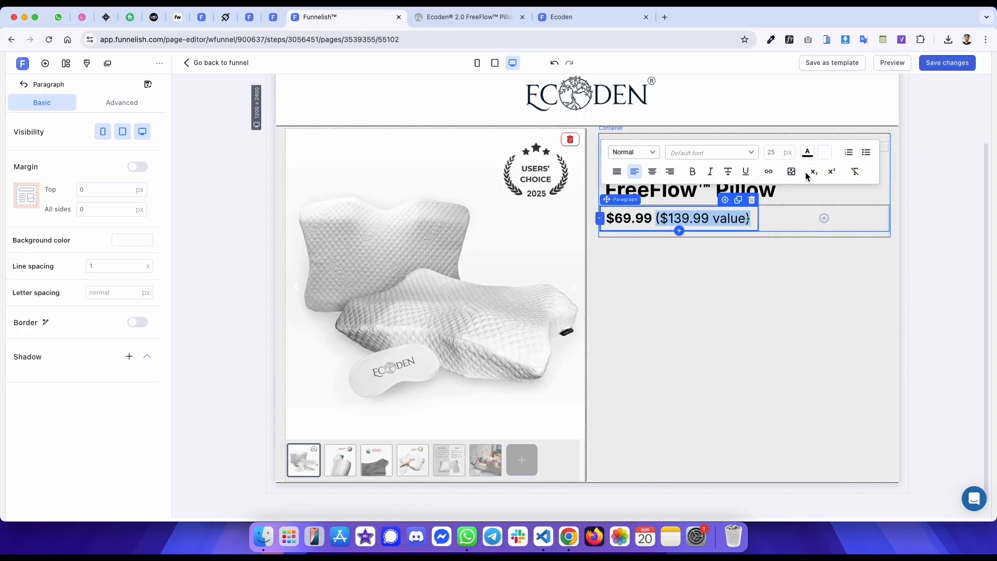
- Apply the colour #727272 to the compare-at value text
left_click(808, 154)
double_click(815, 274)
key("super+v")
key("Return")
- Undo the last edit and save the page
key("ctrl+Tab")
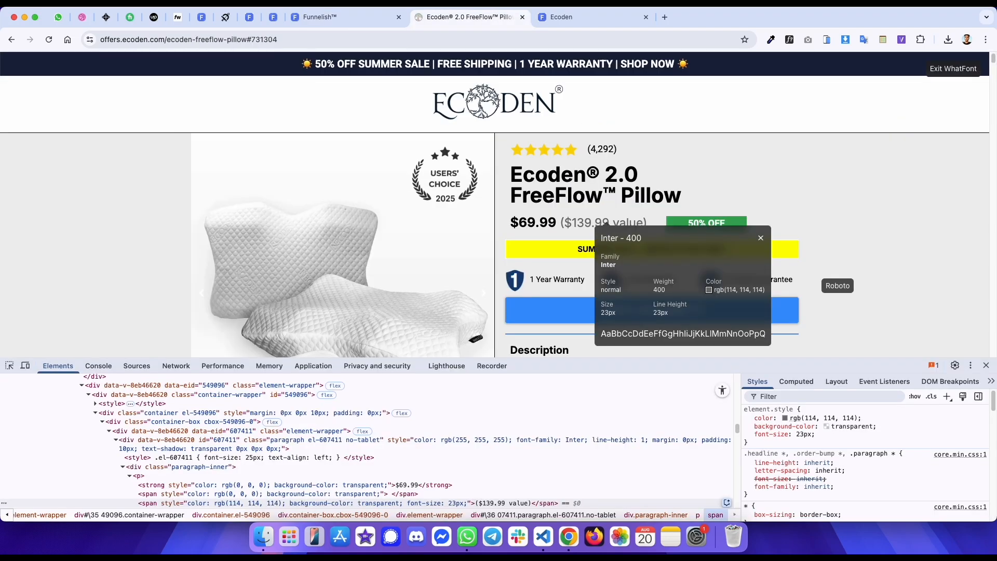
key("ctrl+shift+Tab")
key("super+z")
key("super+s")
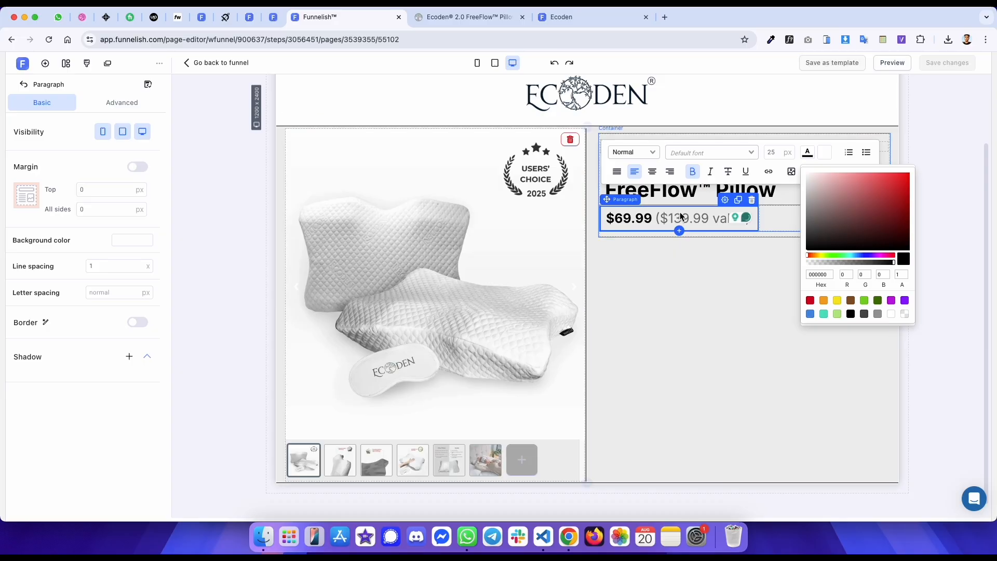
- Set the compare-at value text's font size to 23 px
left_click(678, 218)
key("ctrl+Tab")
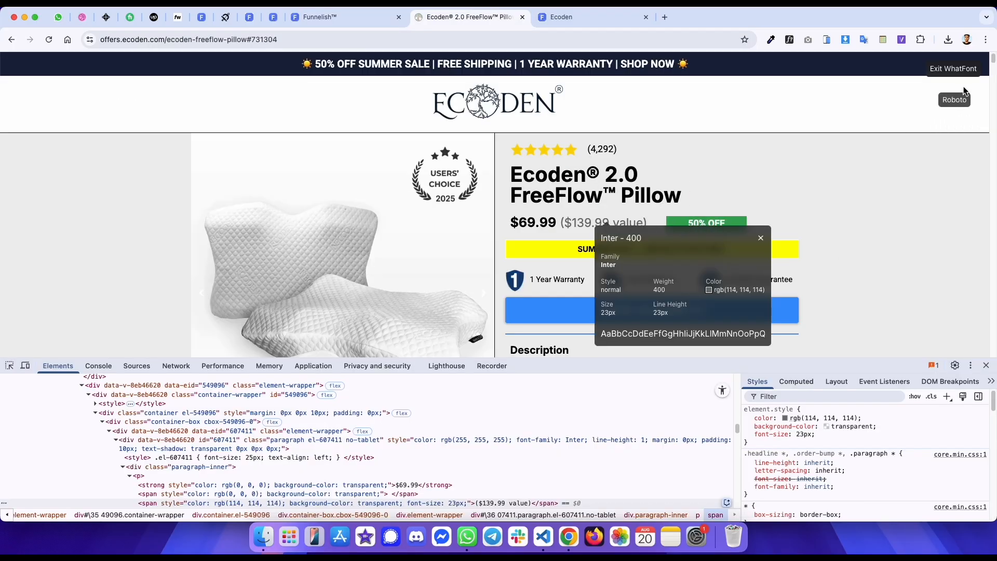
key("ctrl+shift+Tab")
left_click_drag(657, 220, 755, 218)
left_click(775, 153)
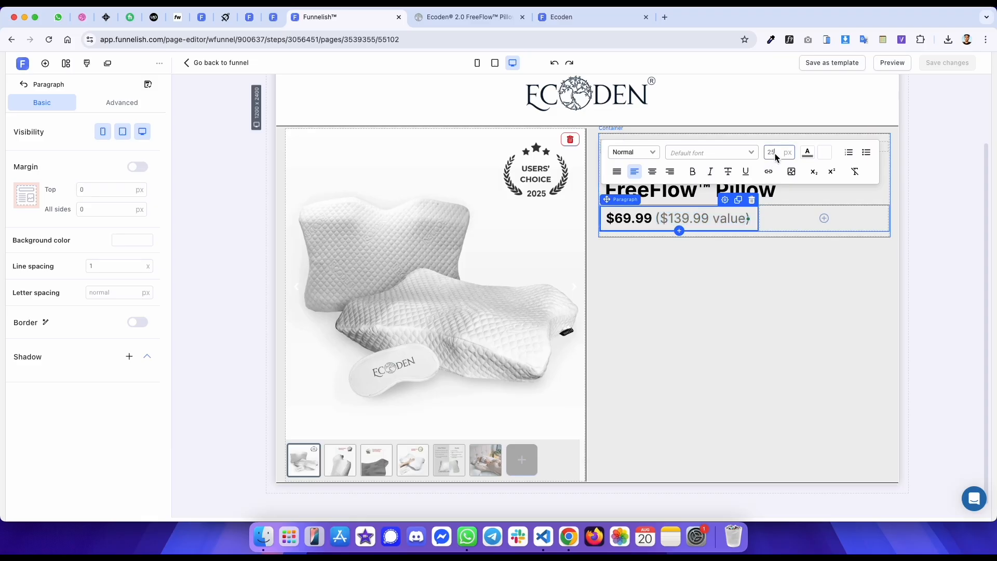
key("BackSpace")
type("4")
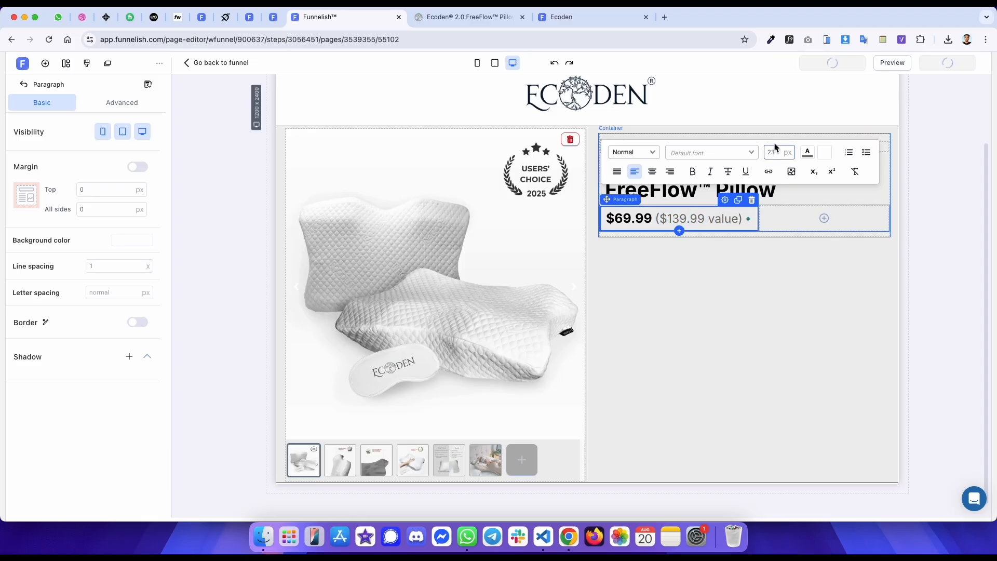
- Compare the published preview page with the original product page
left_click(921, 97)
key("ctrl+Tab")
key("ctrl+Tab")
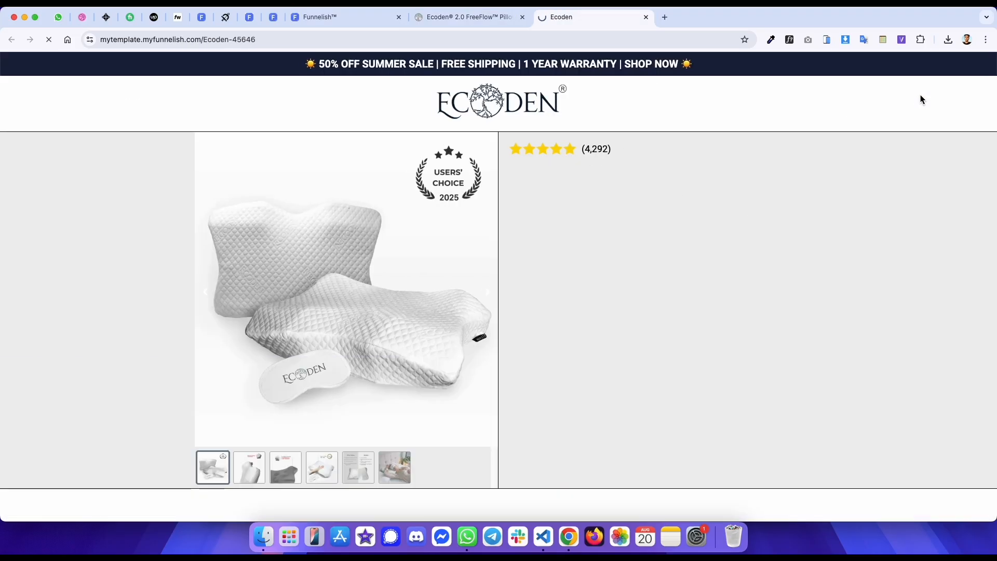
key("ctrl+shift+Tab")
key("ctrl+Tab")
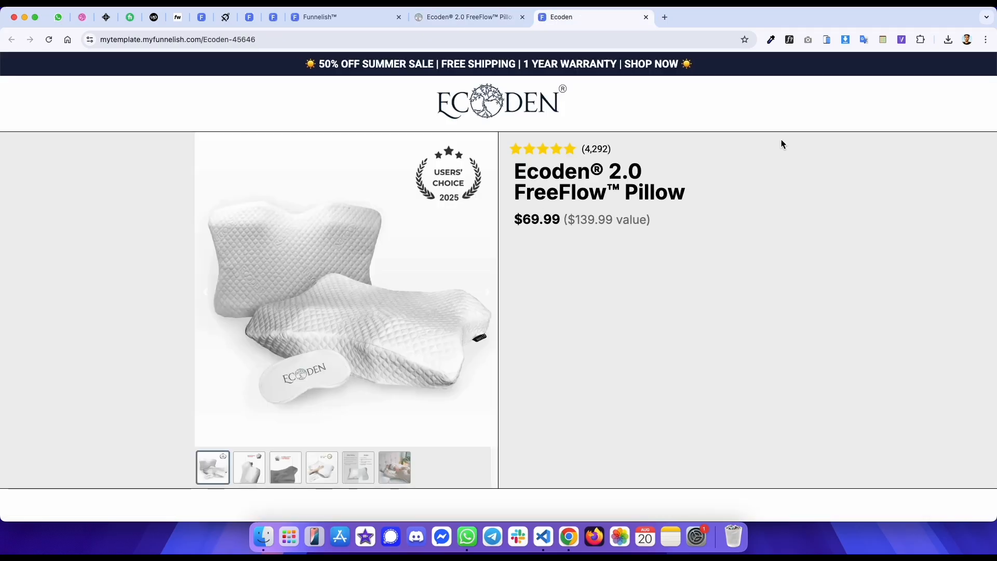
key("ctrl+shift+Tab")
key("ctrl+Tab")
key("ctrl+shift+Tab")
key("ctrl+Tab")
key("ctrl+shift+Tab")
- Inspect the 50% OFF badge's styles on the original page
key("super+shift+c")
left_click(710, 223)
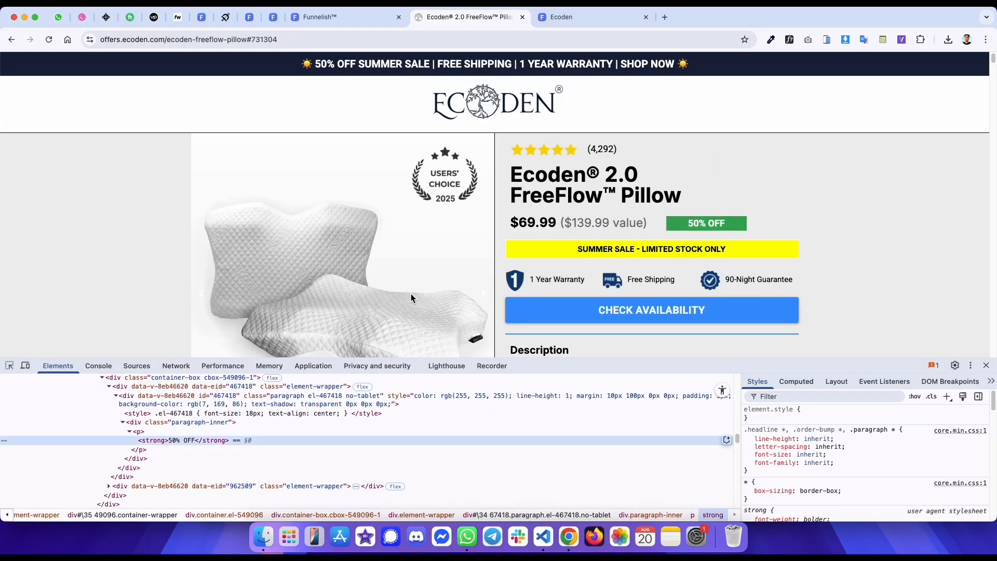
left_click(225, 401)
scroll(221, 410, "up", 3)
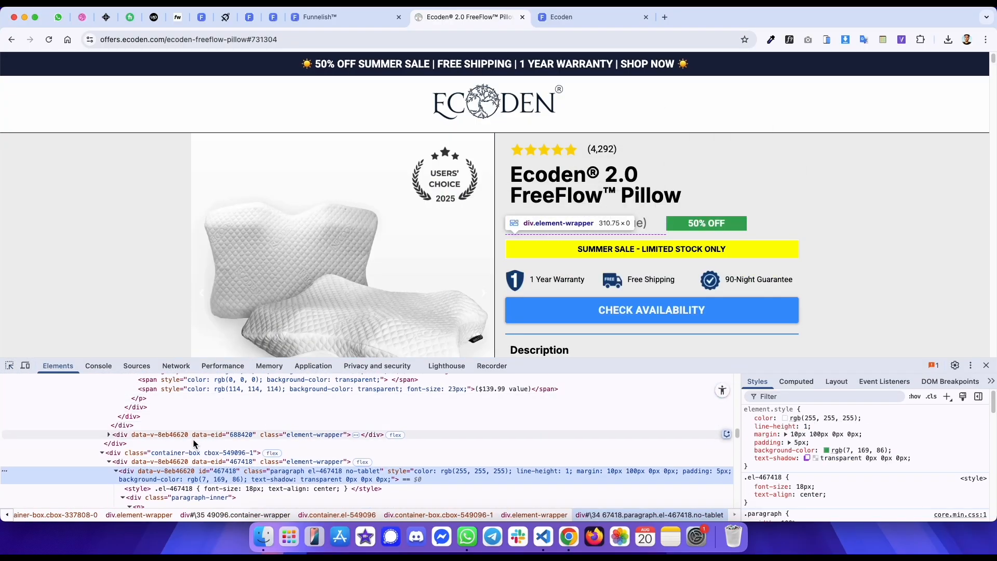
scroll(190, 462, "down", 1)
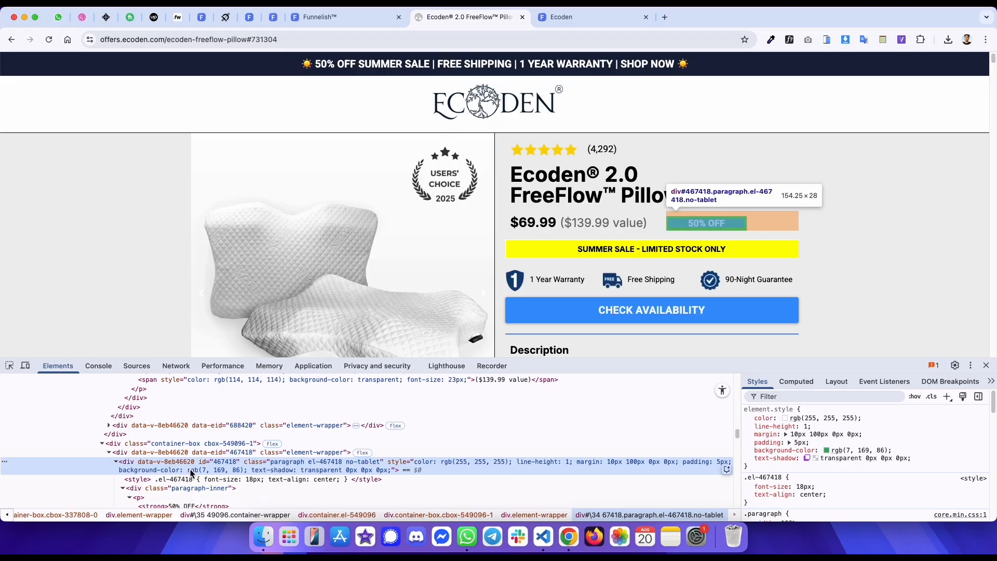
scroll(191, 473, "down", 1)
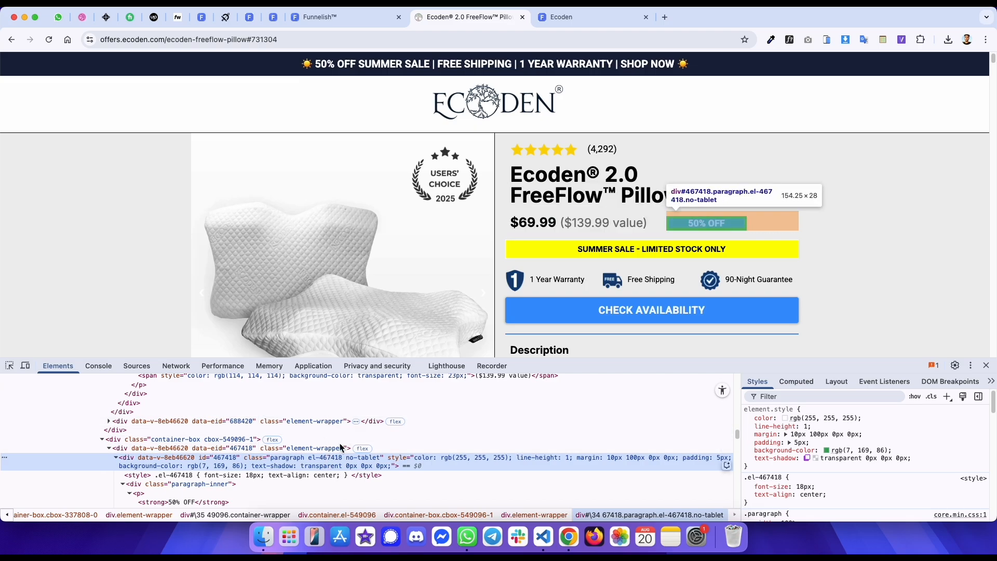
- Add a paragraph beside the price with a 0 px top margin and paste the copied 50% OFF text into it
left_click_drag(751, 228, 686, 224)
key("ctrl+c")
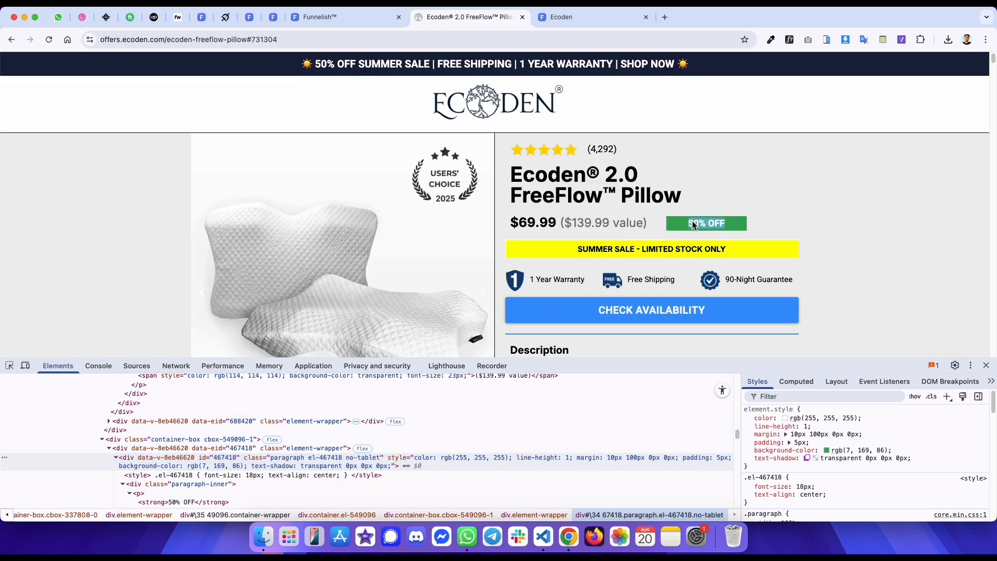
key("ctrl+shift+Tab")
left_click(824, 218)
left_click(237, 221)
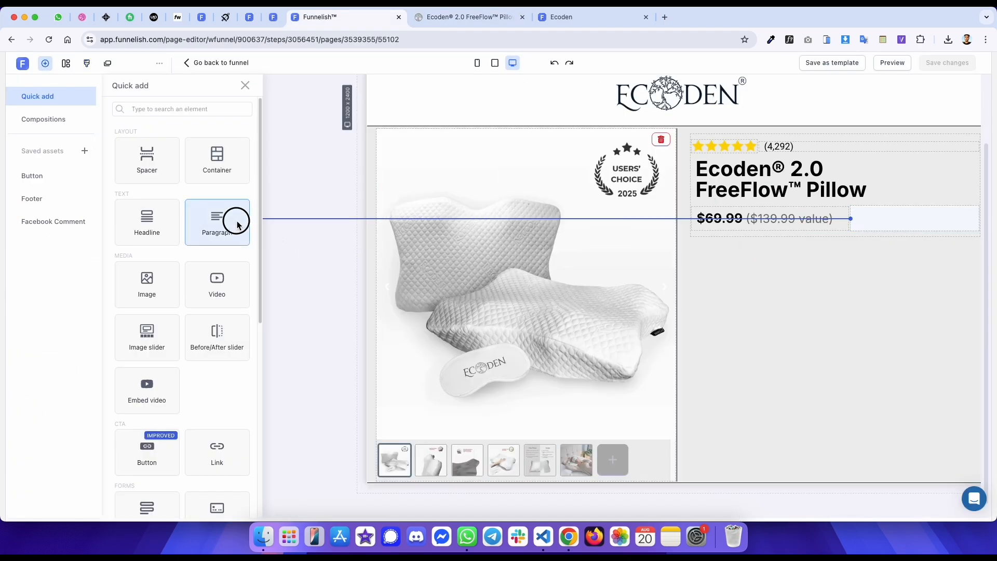
double_click(134, 192)
type("0")
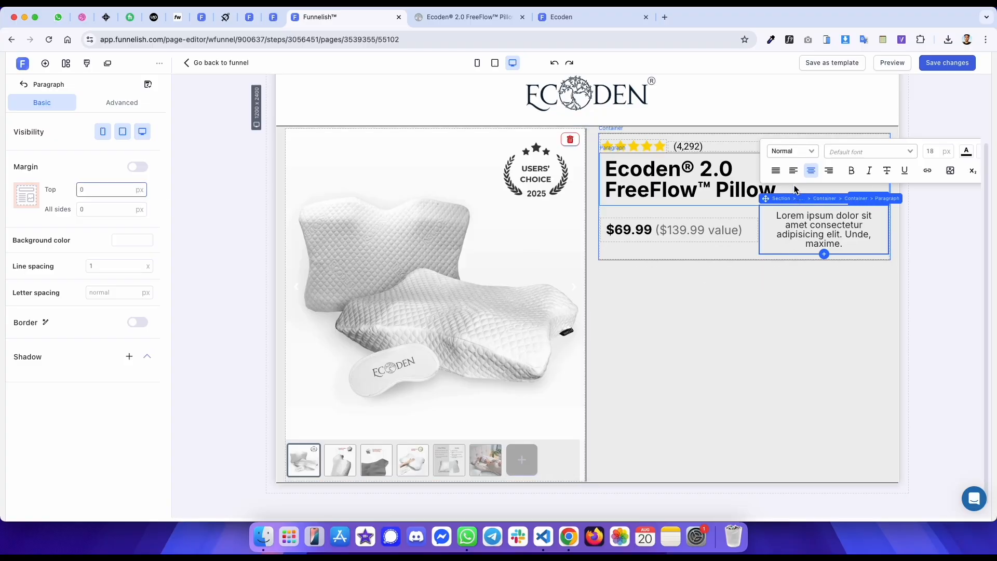
triple_click(794, 223)
key("ctrl+v")
- Set the badge paragraph's background color to #07A956, copied from the original 50% OFF badge
key("ctrl+Tab")
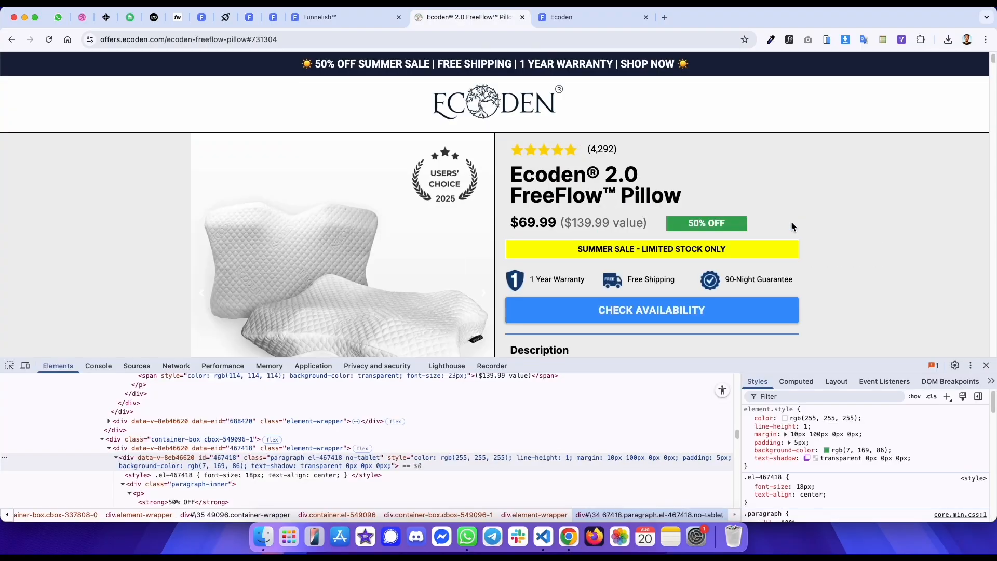
mouse_move(842, 456)
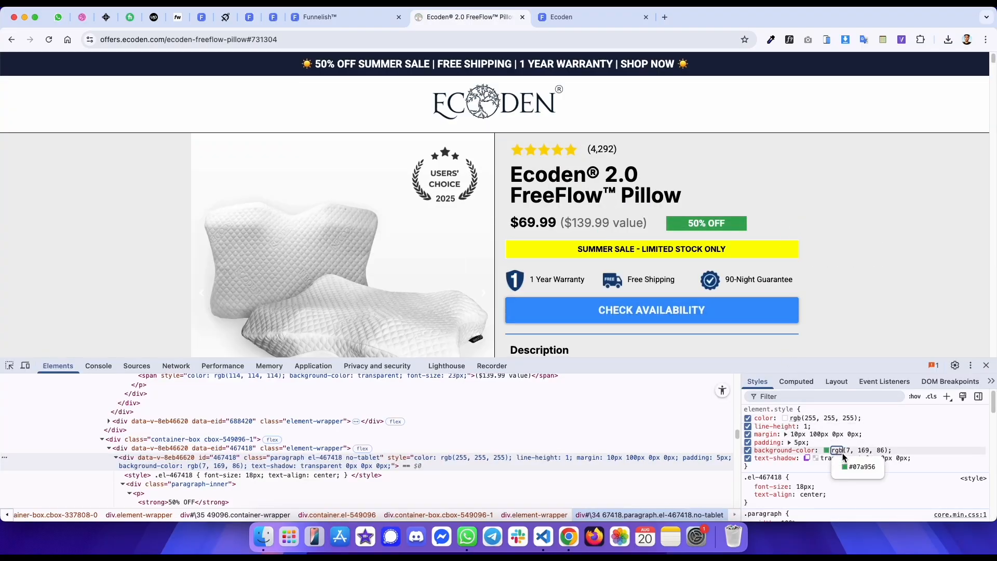
key("ctrl+shift+Tab")
left_click(144, 239)
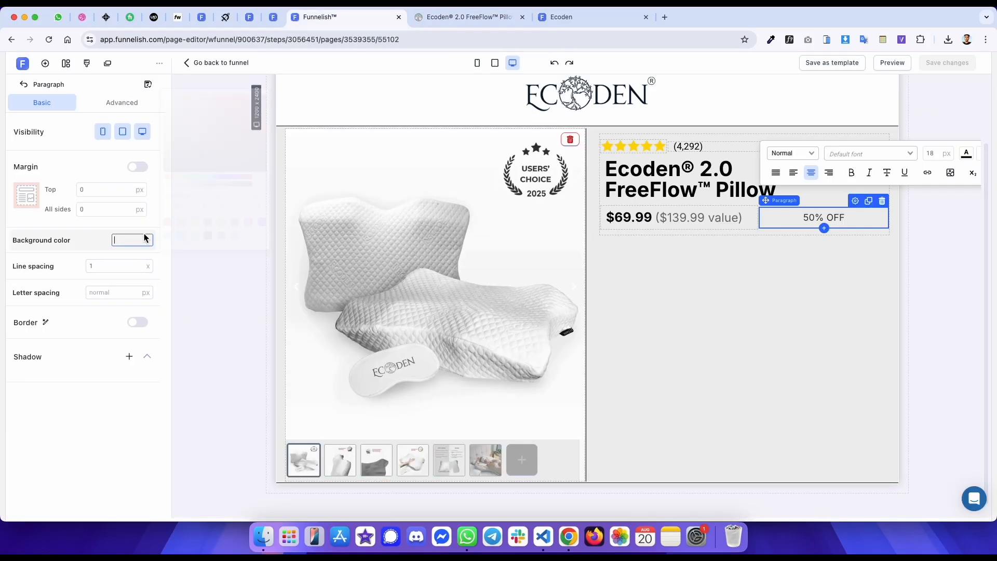
double_click(183, 196)
key("super+v")
- Check the original 50% OFF badge's font with WhatFont
key("ctrl+Tab")
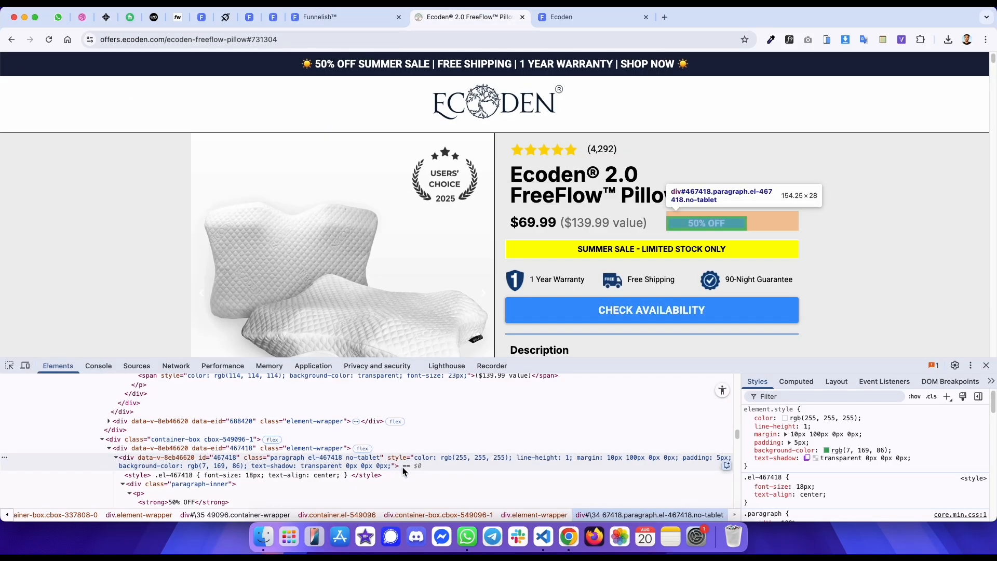
left_click(789, 39)
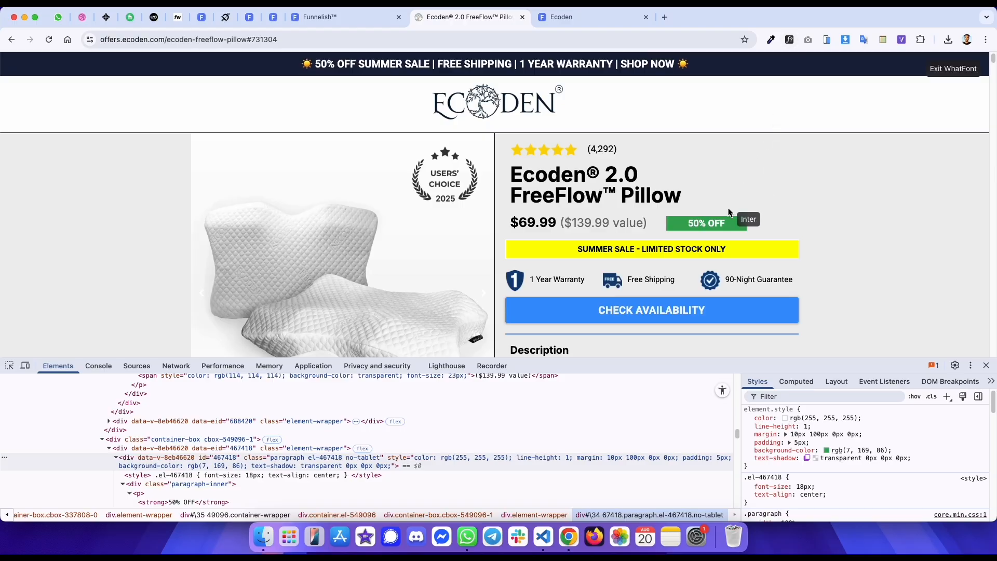
left_click(719, 224)
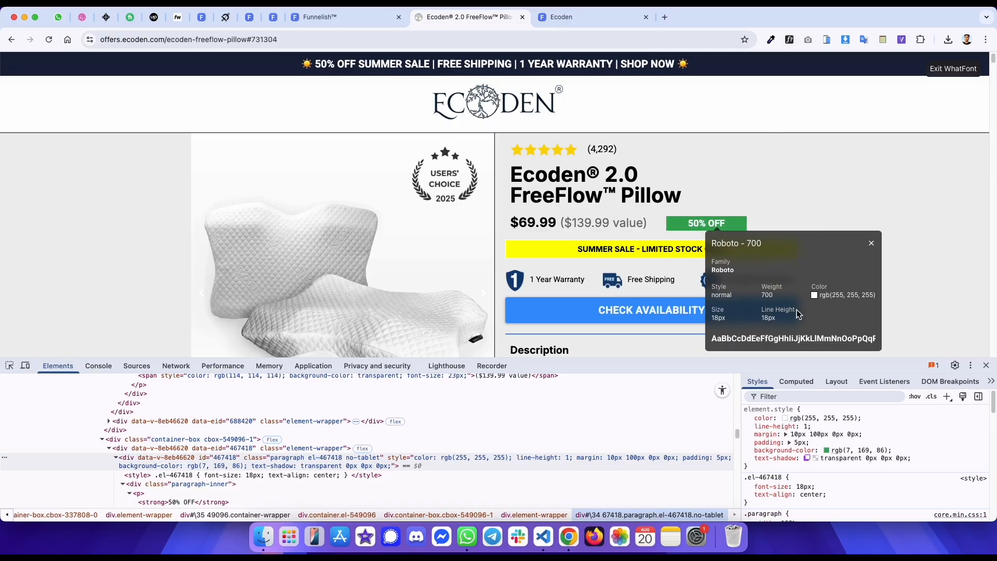
- Set the badge text's font to Roboto, make it bold, and color it white
key("ctrl+shift+Tab")
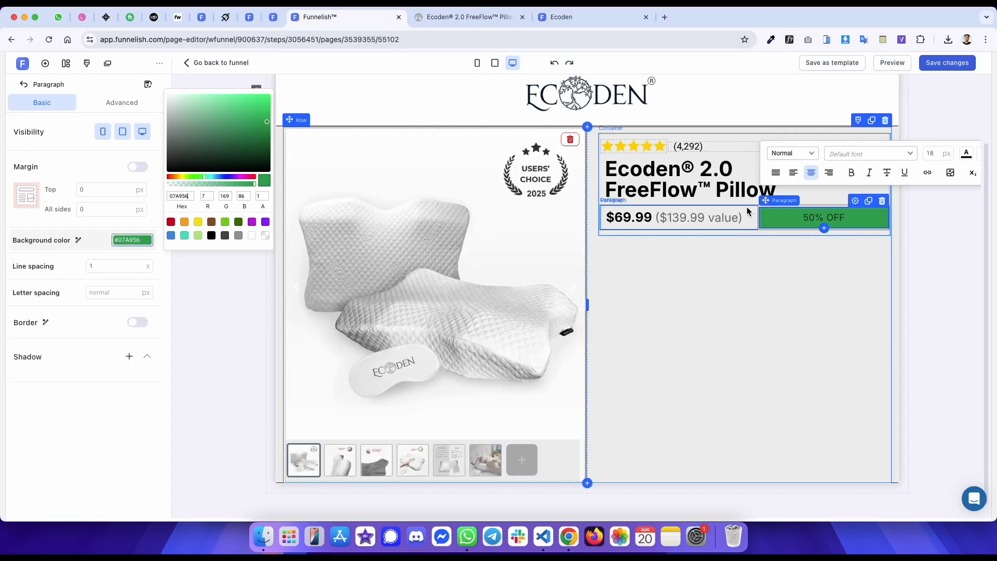
left_click(793, 215)
left_click(852, 155)
left_click(845, 181)
left_click(879, 155)
left_click(880, 170)
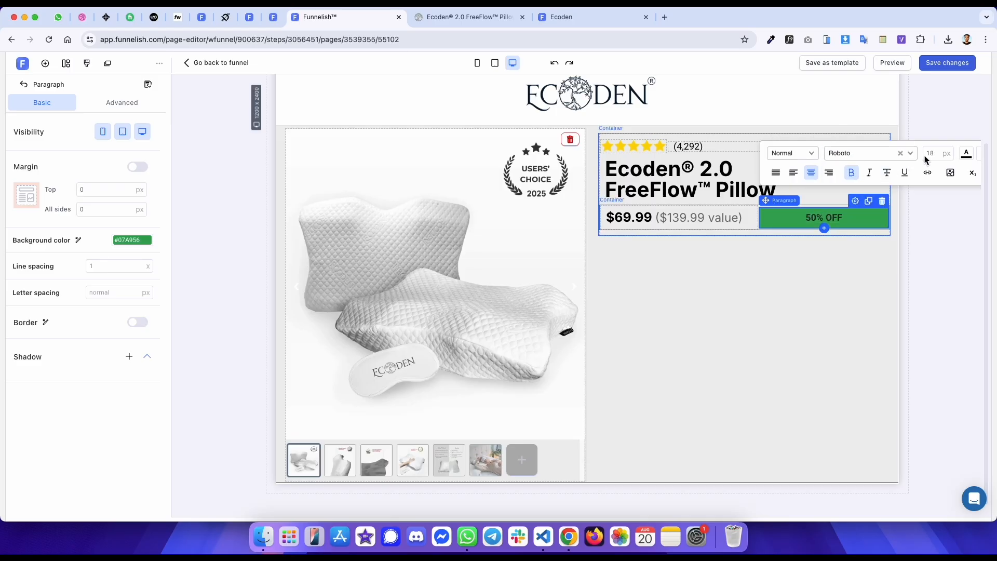
left_click(967, 158)
left_click(970, 315)
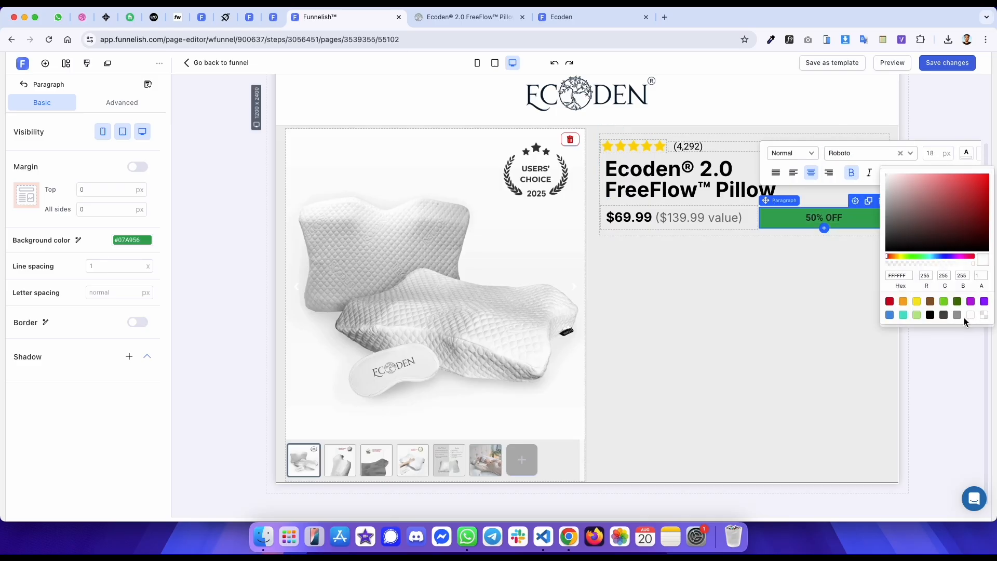
- Set the badge's padding to 5 px on all sides
key("ctrl+Tab")
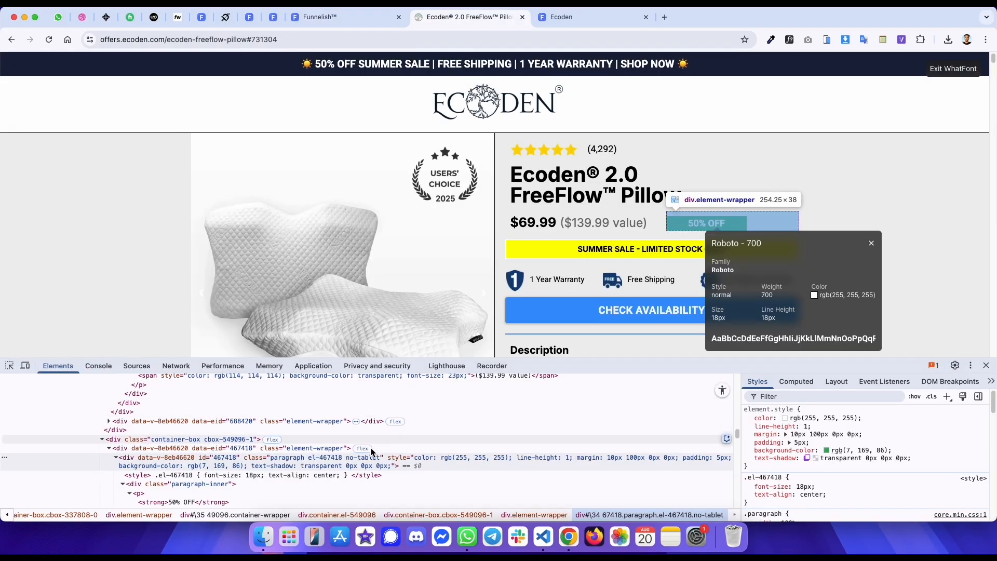
left_click(797, 381)
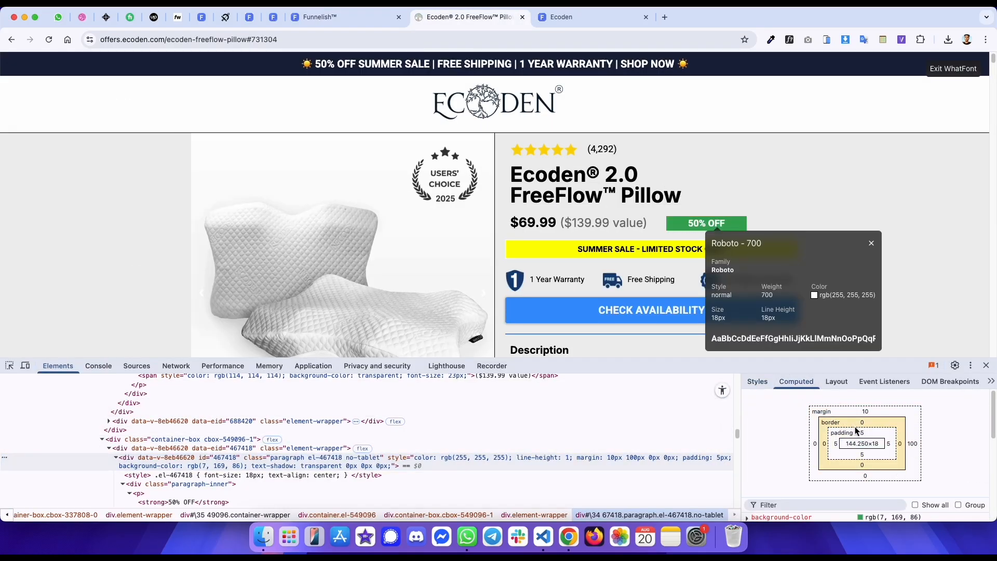
key("ctrl+shift+Tab")
left_click(124, 193)
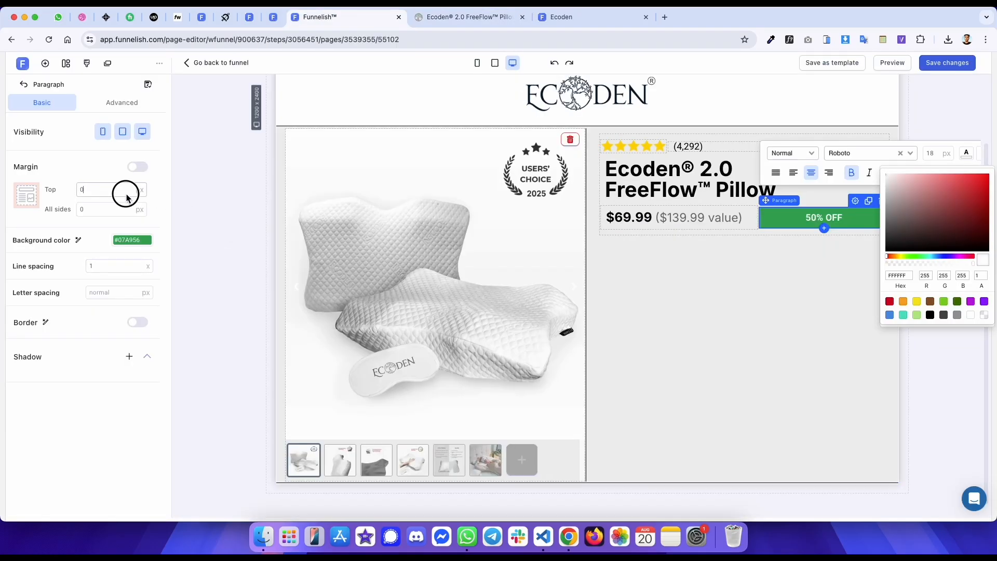
left_click(100, 104)
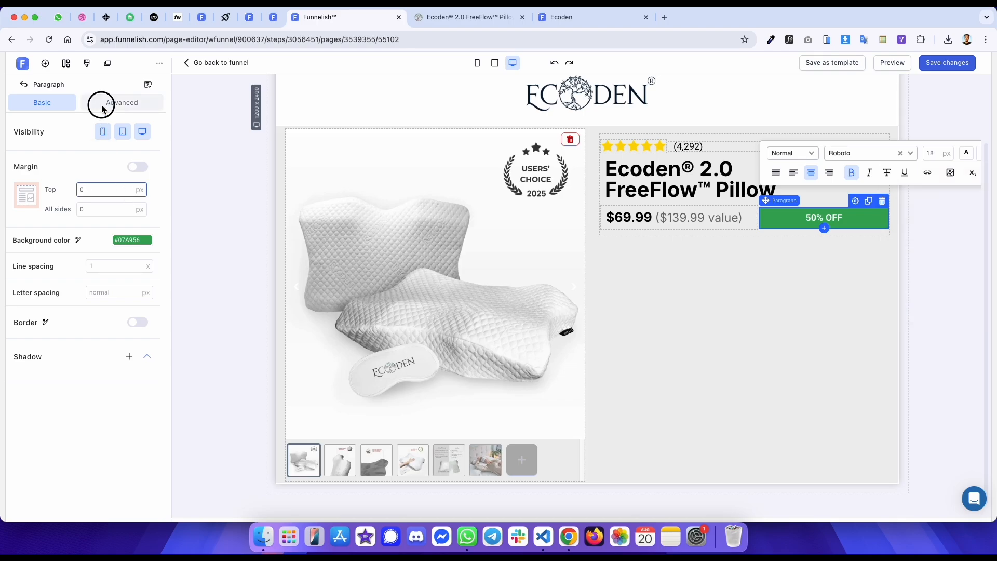
double_click(108, 286)
type("5")
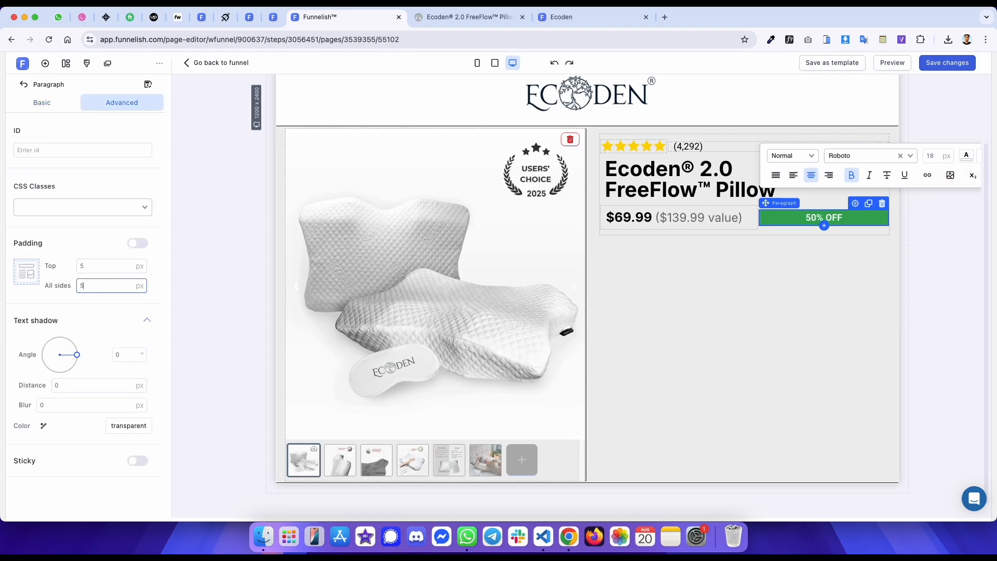
- Switch the badge's margin to individual sides and set the right margin to 100 px
key("ctrl+Tab")
key("ctrl+shift+Tab")
left_click(42, 102)
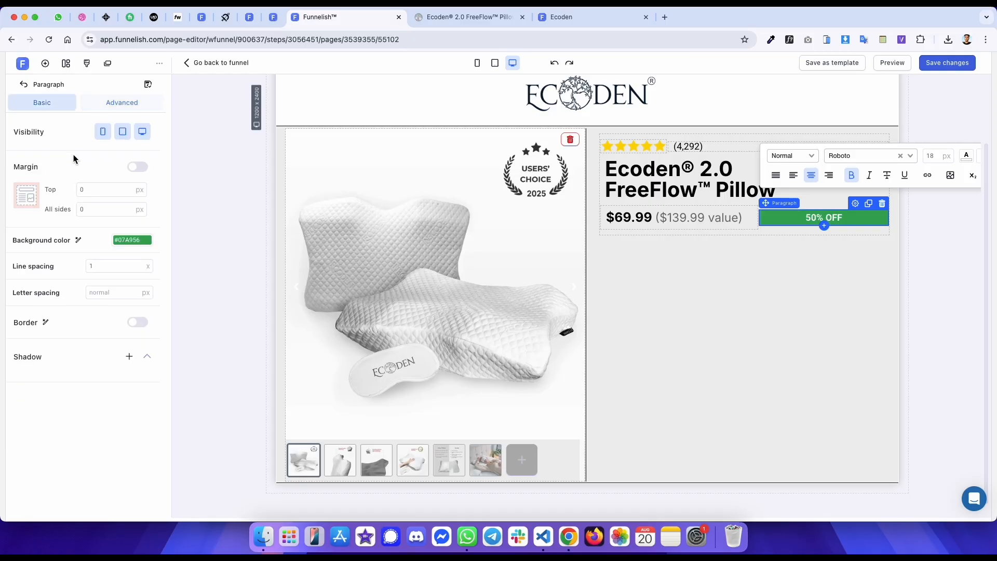
left_click(137, 167)
type("1900")
key("BackSpace")
key("BackSpace")
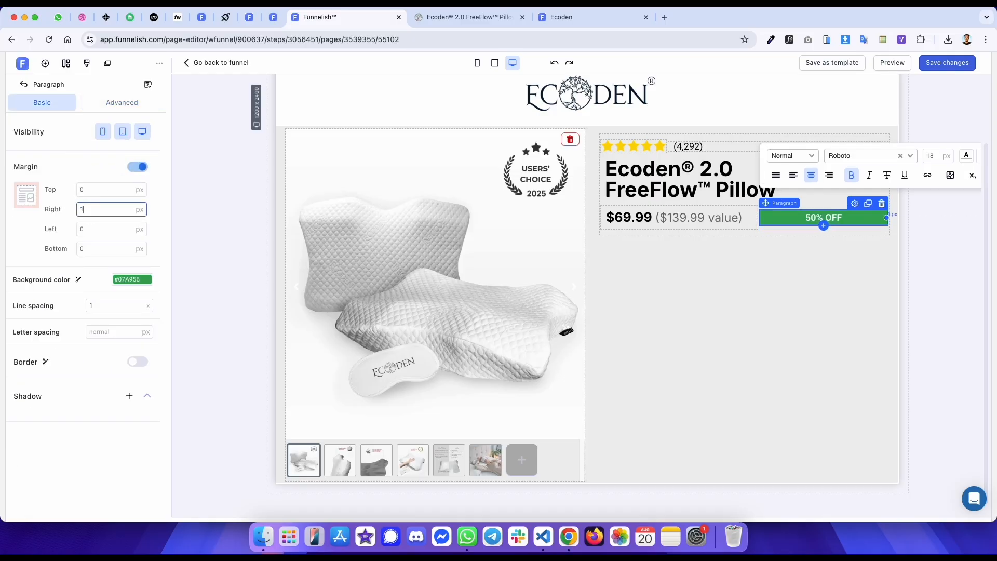
type("00")
- Exit WhatFont and compare the original page with the published preview
key("ctrl+Tab")
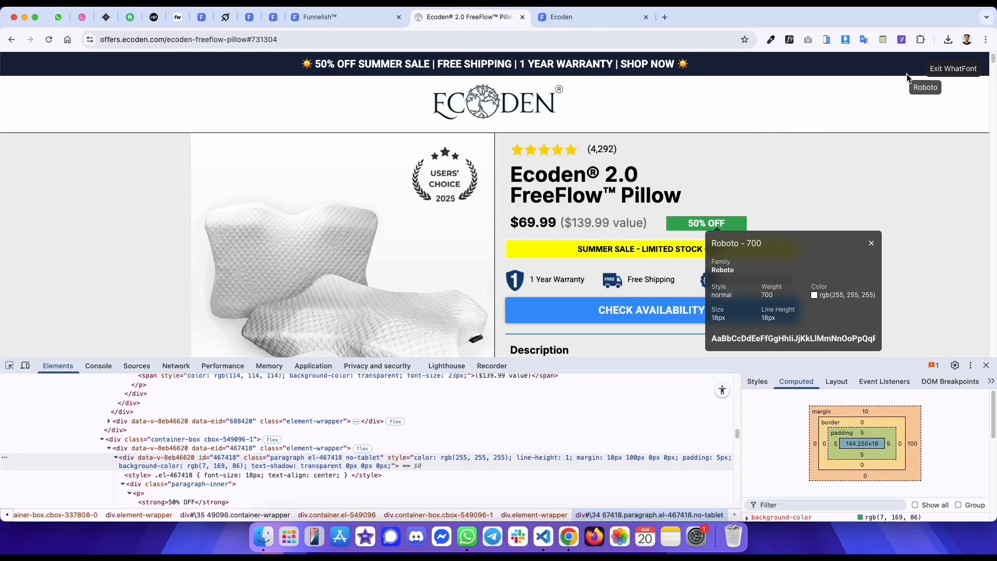
left_click(932, 72)
key("ctrl+shift+Tab")
key("ctrl+Tab")
key("ctrl+Tab")
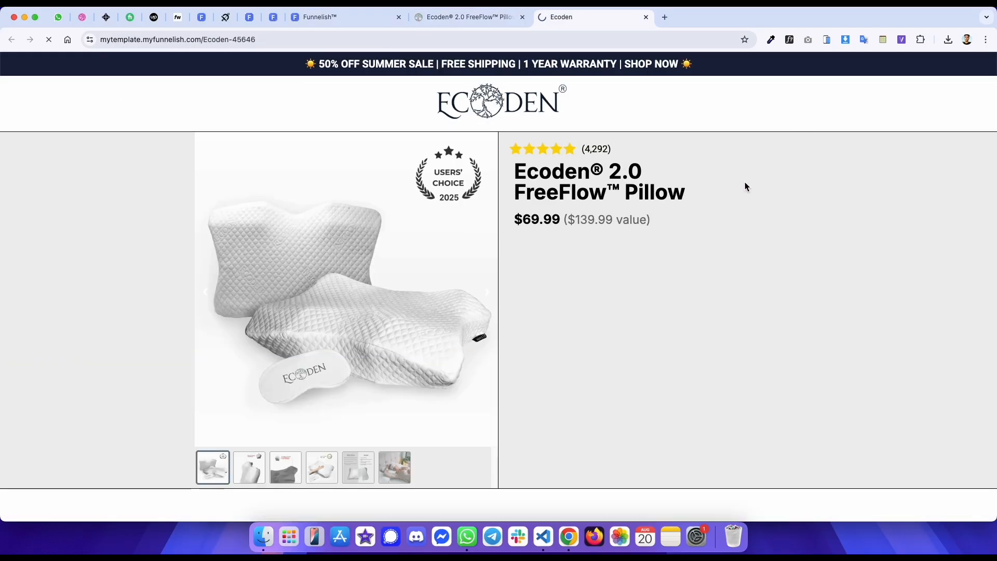
key("ctrl+shift+Tab")
key("ctrl+Tab")
key("ctrl+shift+Tab")
key("ctrl+Tab")
key("ctrl+shift+Tab")
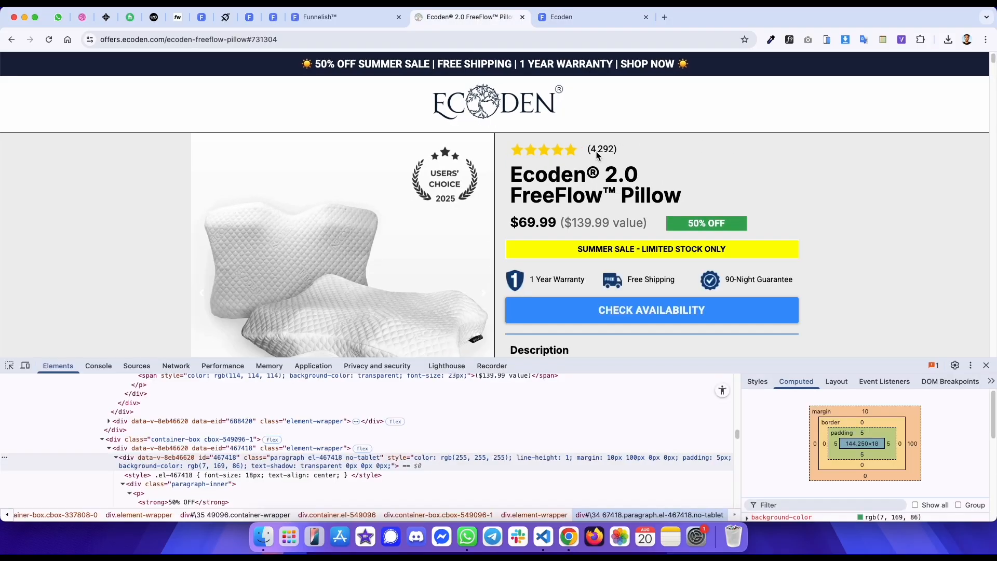
- Inspect the SUMMER SALE banner's container nesting and styles on the original page
left_click(10, 366)
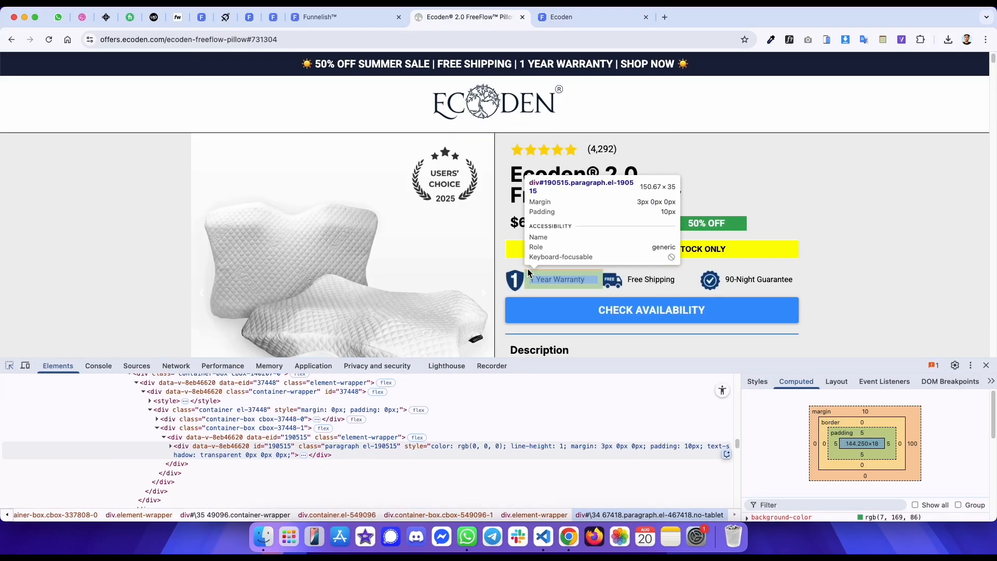
left_click(512, 253)
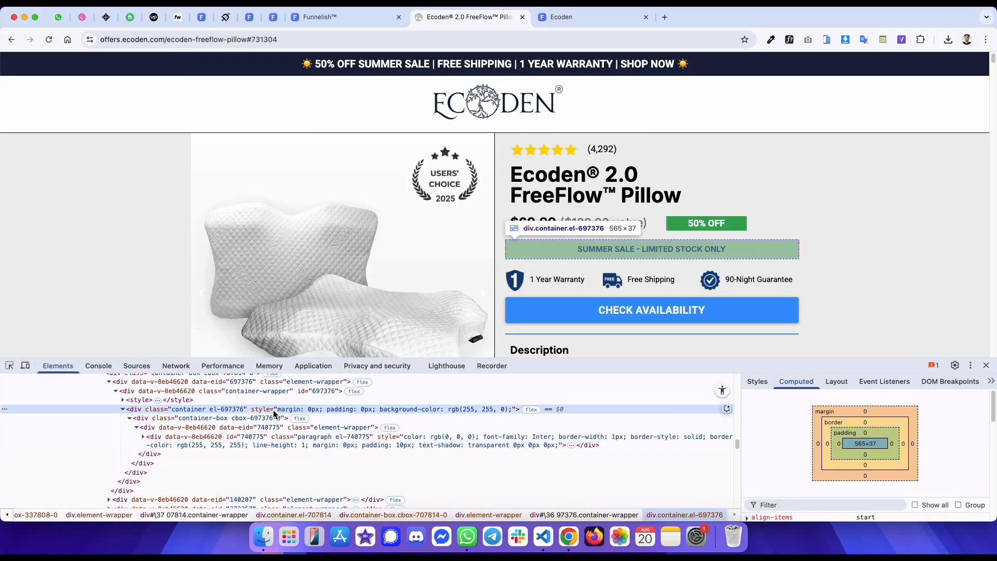
scroll(226, 396, "up", 2)
scroll(225, 394, "up", 1)
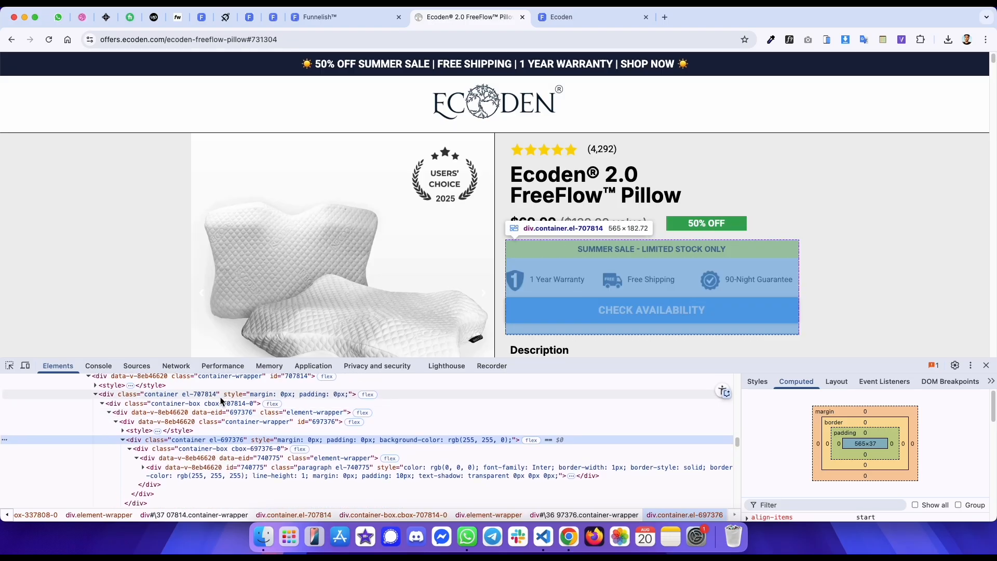
left_click(221, 397)
scroll(213, 392, "up", 2)
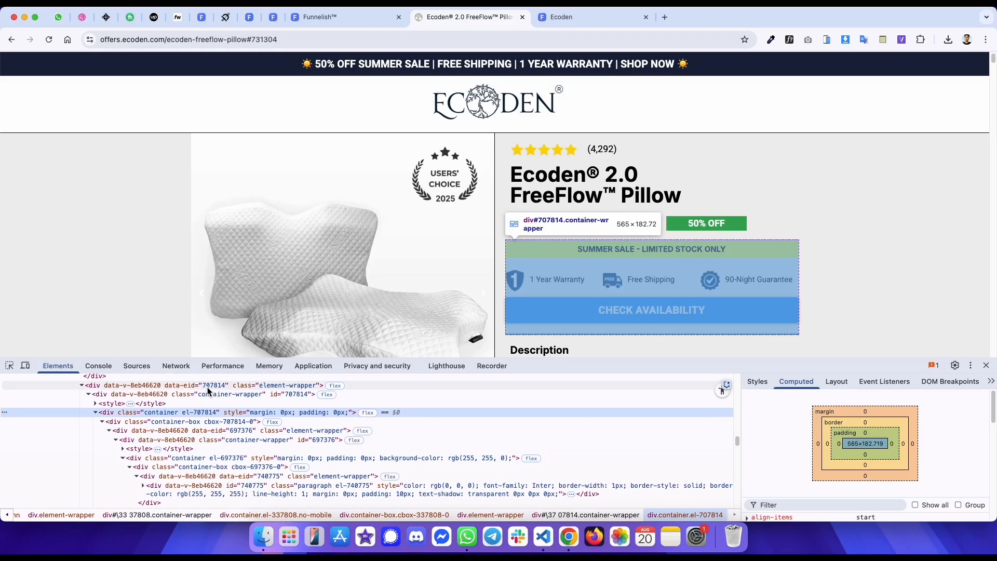
left_click(225, 458)
left_click(767, 390)
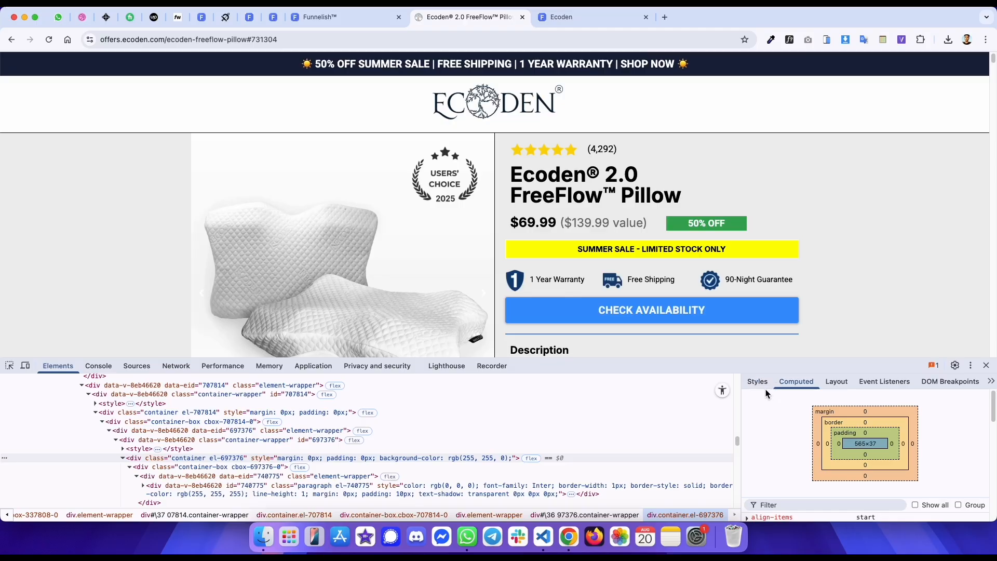
left_click(759, 383)
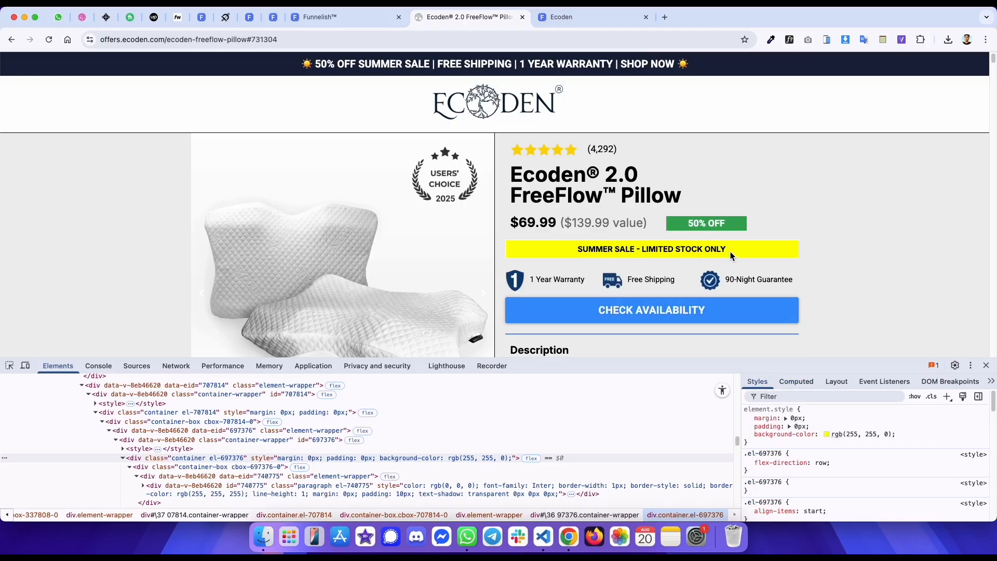
- Copy the SUMMER SALE banner's text and inspect its paragraph's box model
left_click_drag(731, 251, 534, 253)
key("ctrl+c")
left_click(534, 250)
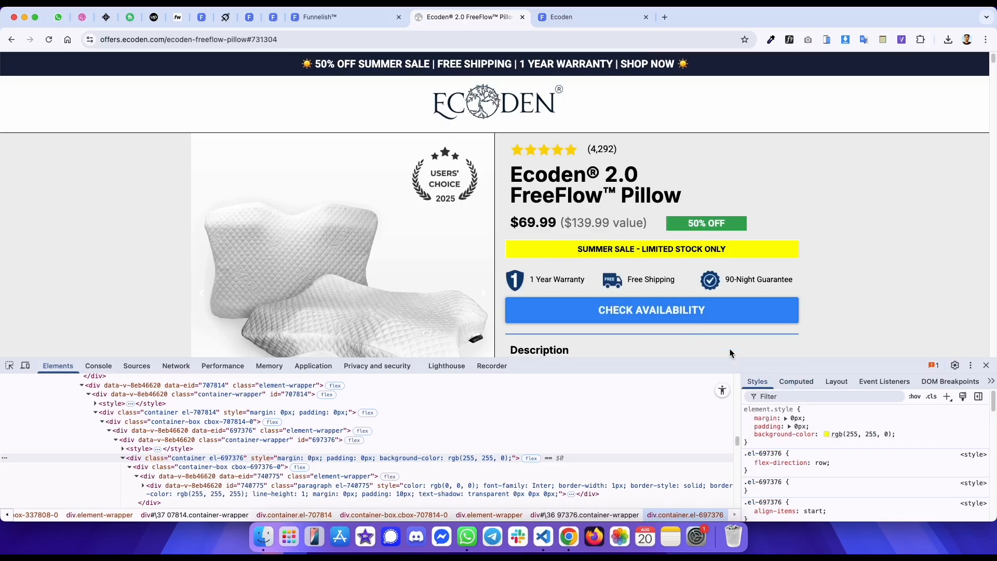
left_click(793, 381)
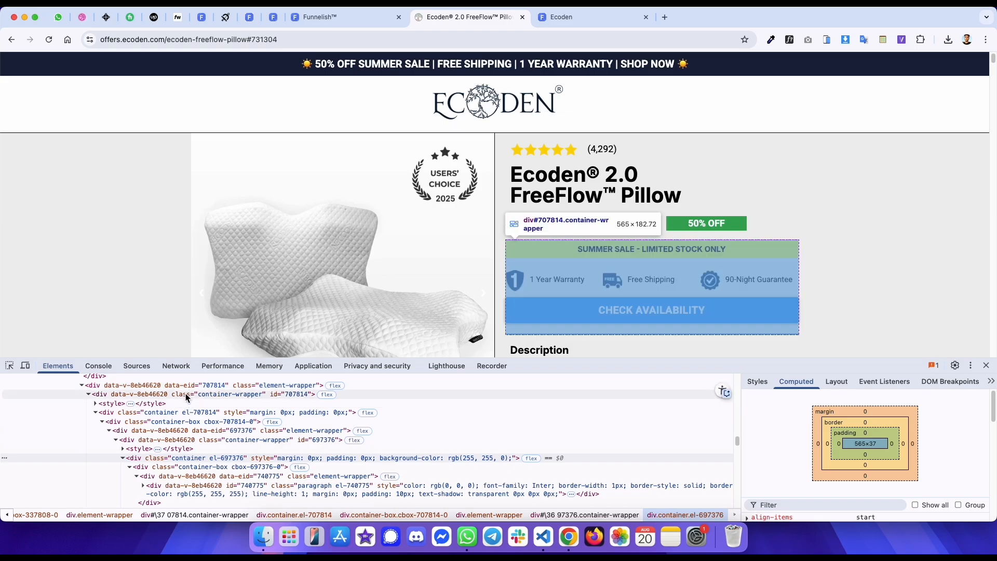
left_click(195, 413)
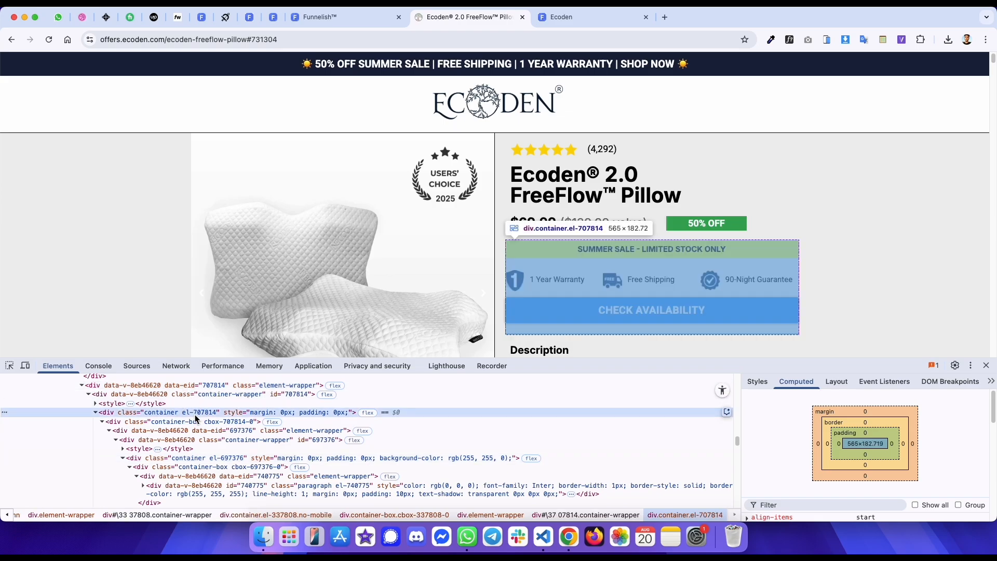
left_click(201, 432)
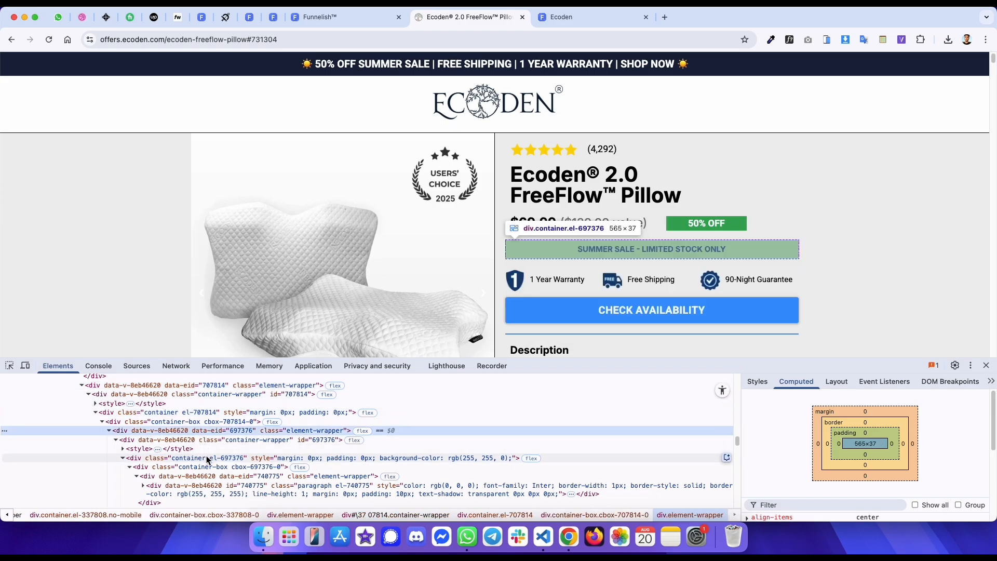
left_click(207, 457)
left_click(225, 488)
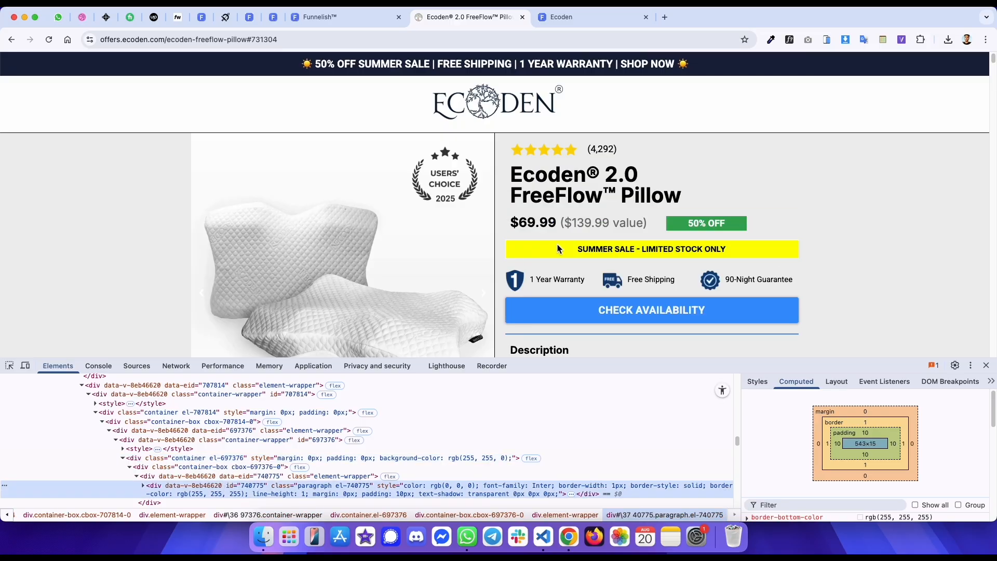
- Add a paragraph below the price row and paste the SUMMER SALE - LIMITED STOCK ONLY text into it
key("ctrl+shift+Tab")
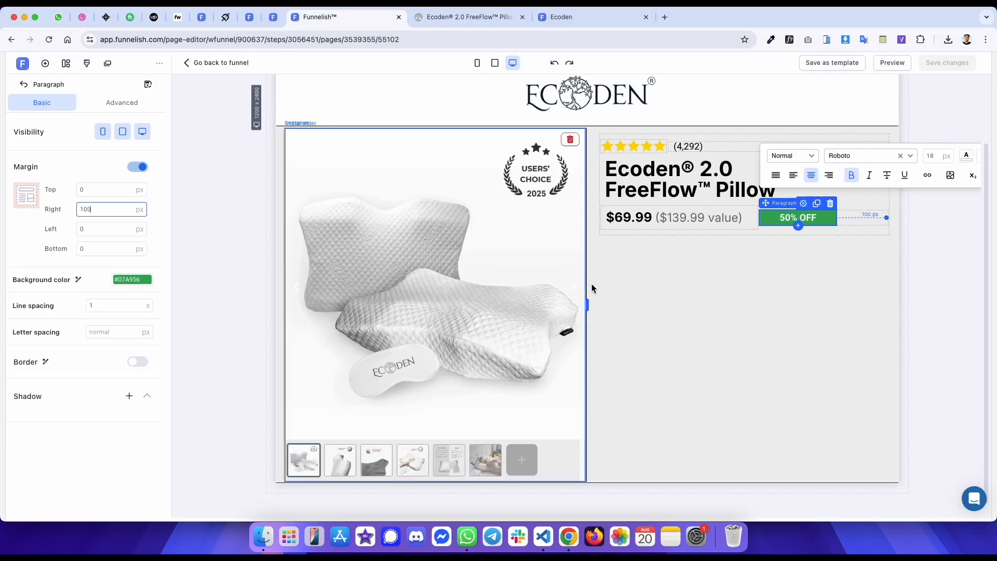
left_click(781, 233)
left_click(746, 232)
left_click(217, 276)
left_click(116, 193)
triple_click(702, 252)
key("ctrl+v")
key("super+a")
key("ctrl+Tab")
key("ctrl+shift+Tab")
key("ctrl+Tab")
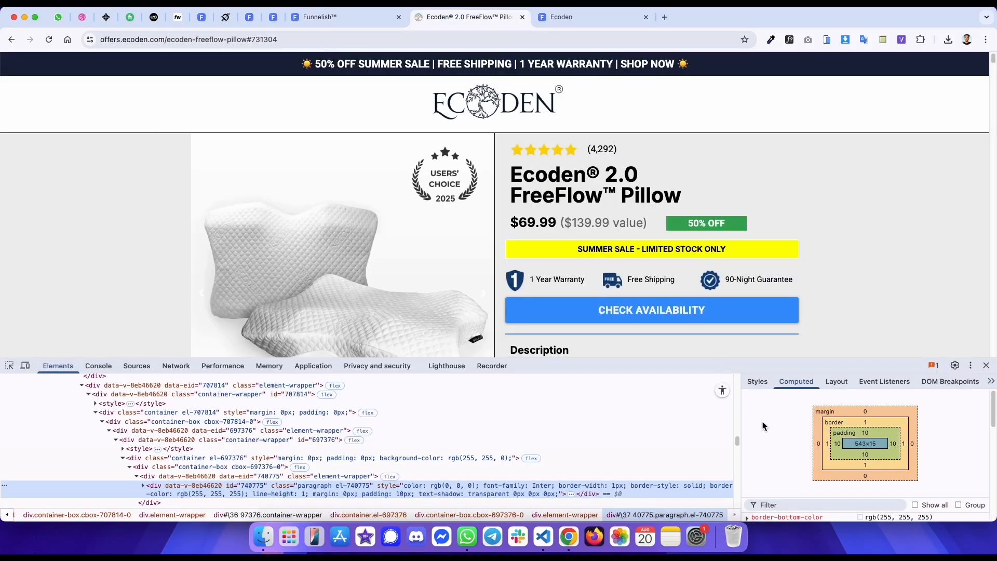
- Set the SUMMER SALE paragraph's border colour to #FFFFFF
left_click(758, 382)
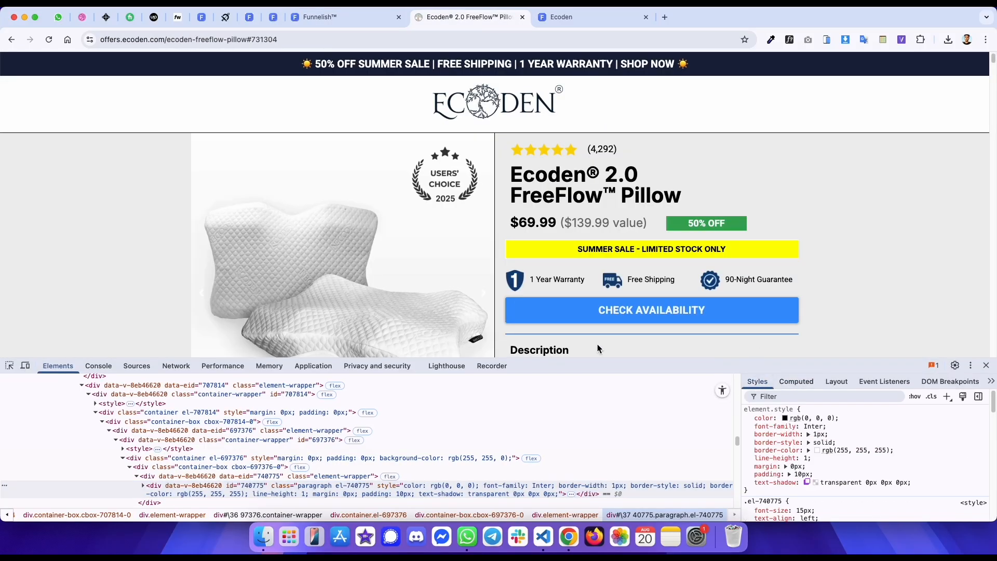
key("ctrl+shift+Tab")
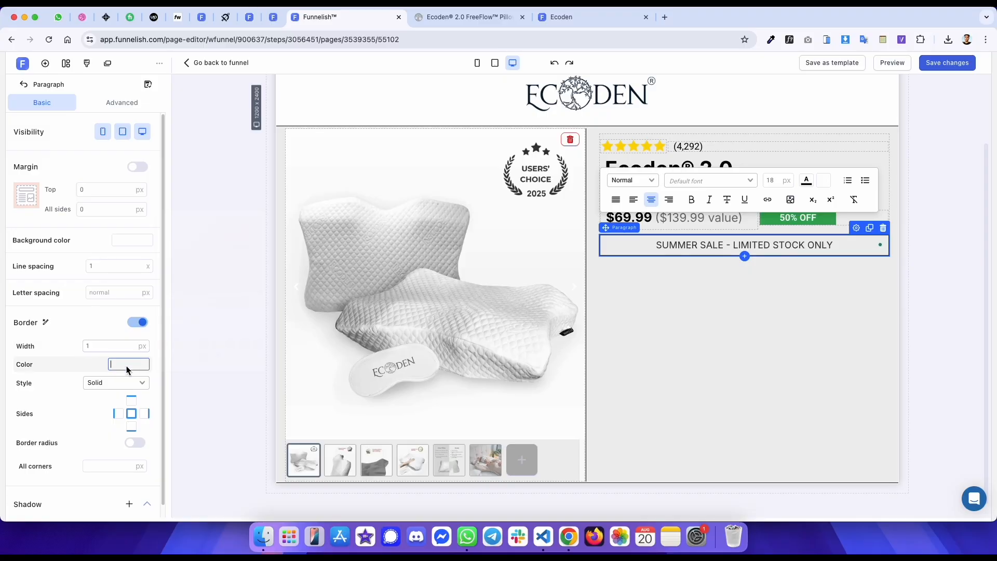
left_click(127, 365)
left_click(248, 357)
left_click(768, 324)
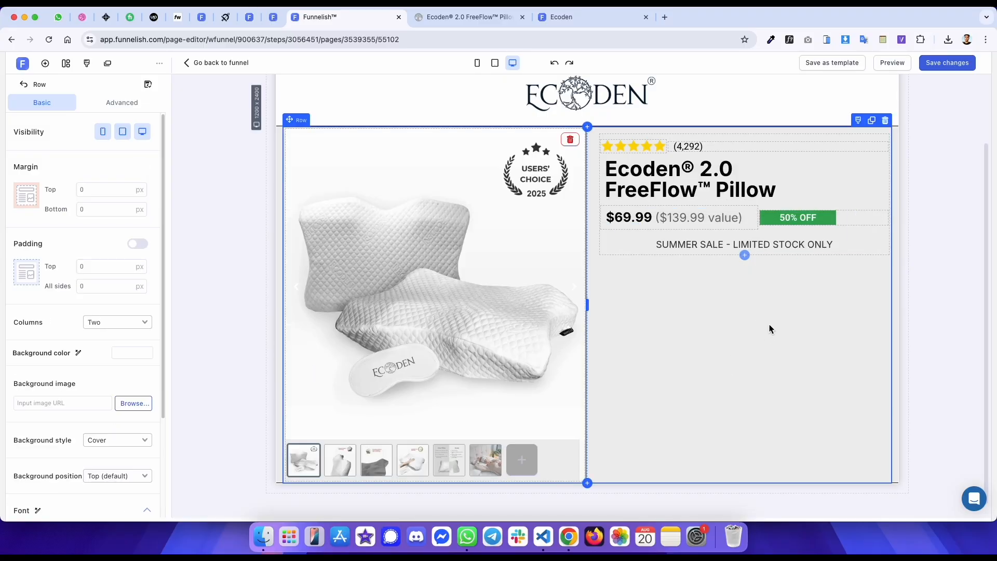
- Copy the yellow background colour from the original banner container and apply it as the paragraph's background, #FFFF00
key("ctrl+Tab")
left_click(313, 458)
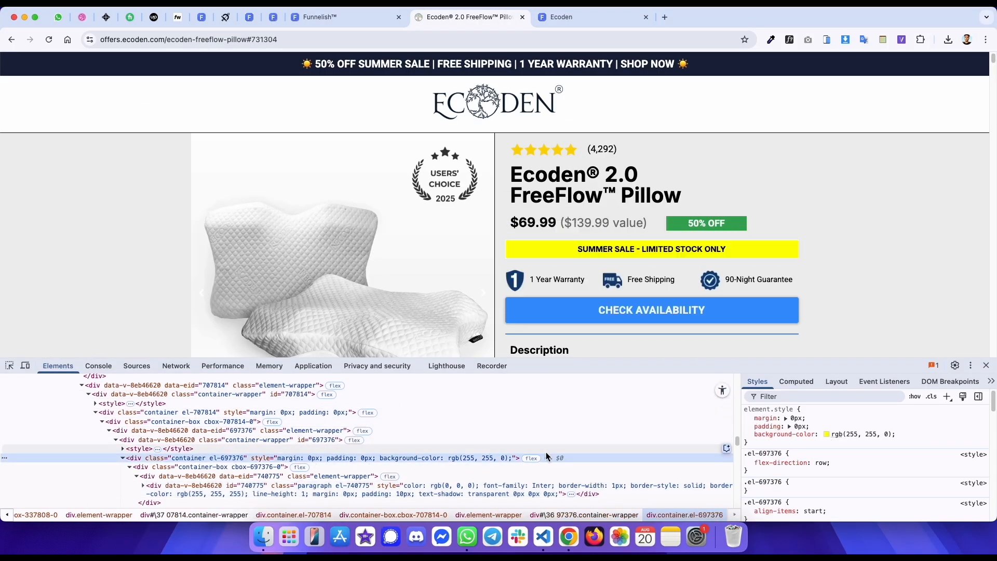
left_click(844, 436)
key("super+c")
key("ctrl+shift+Tab")
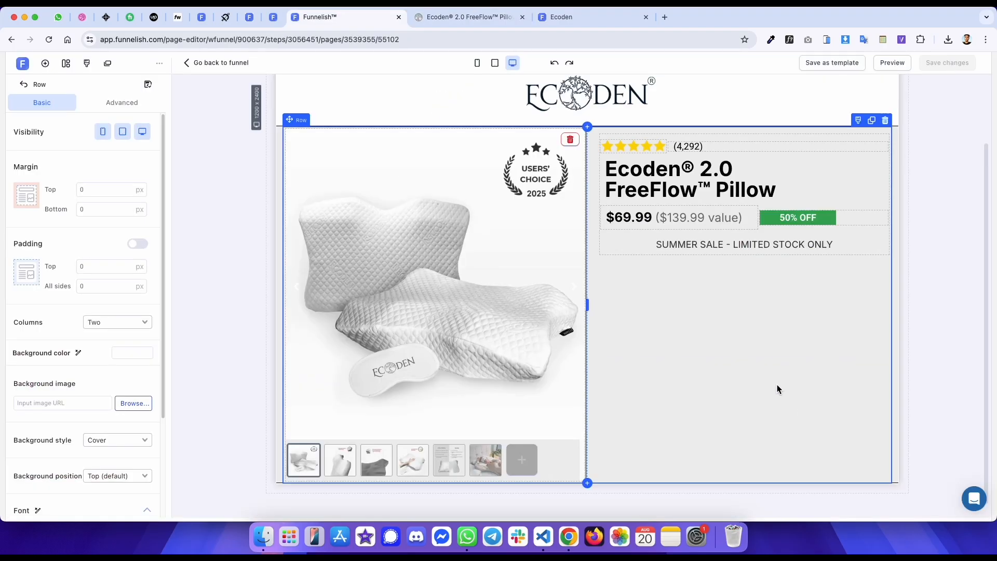
left_click(707, 247)
left_click(127, 240)
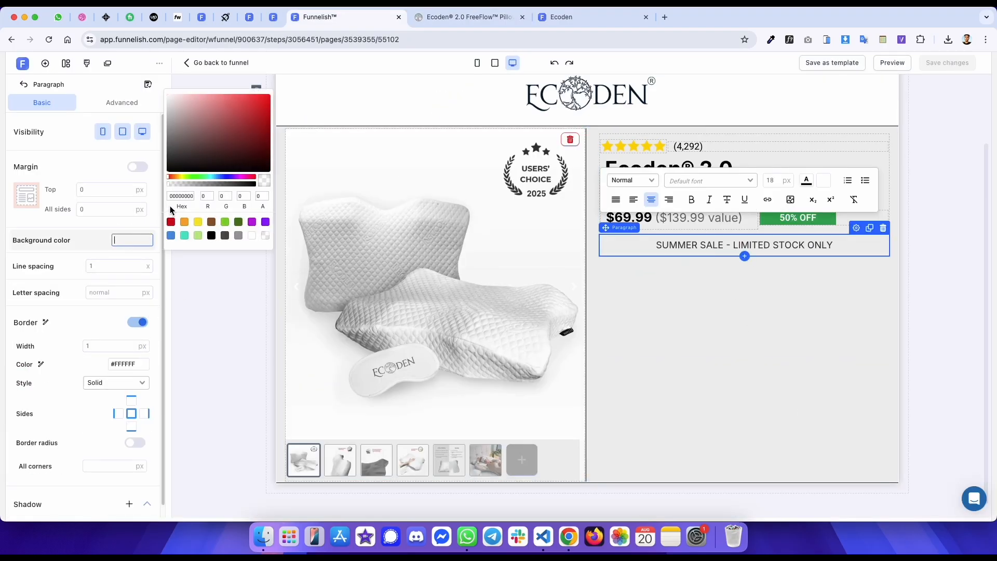
key("super+v")
- Check the original banner's font with WhatFont, then make the paragraph text bold at 15 px and save the page
key("ctrl+Tab")
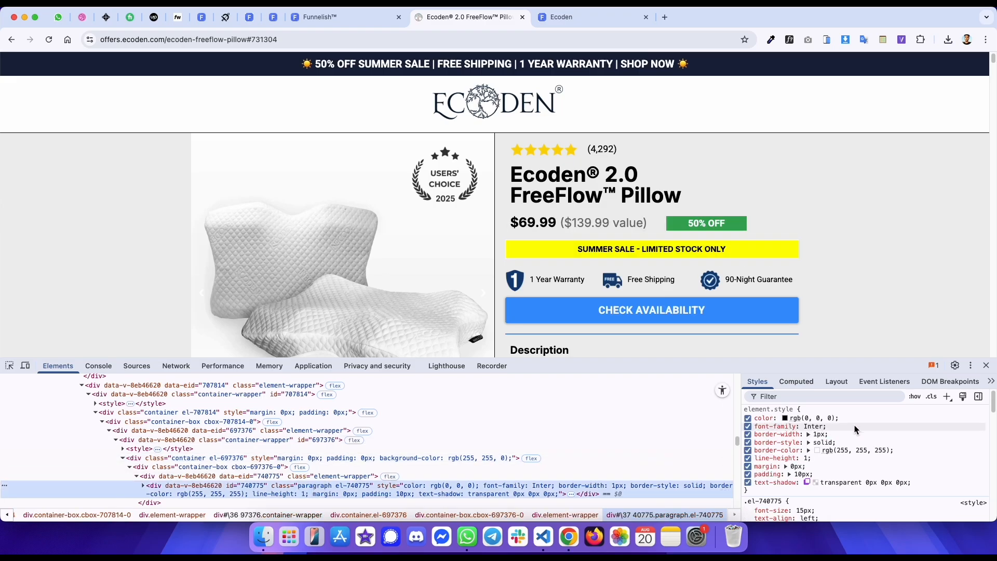
left_click(789, 40)
left_click(717, 251)
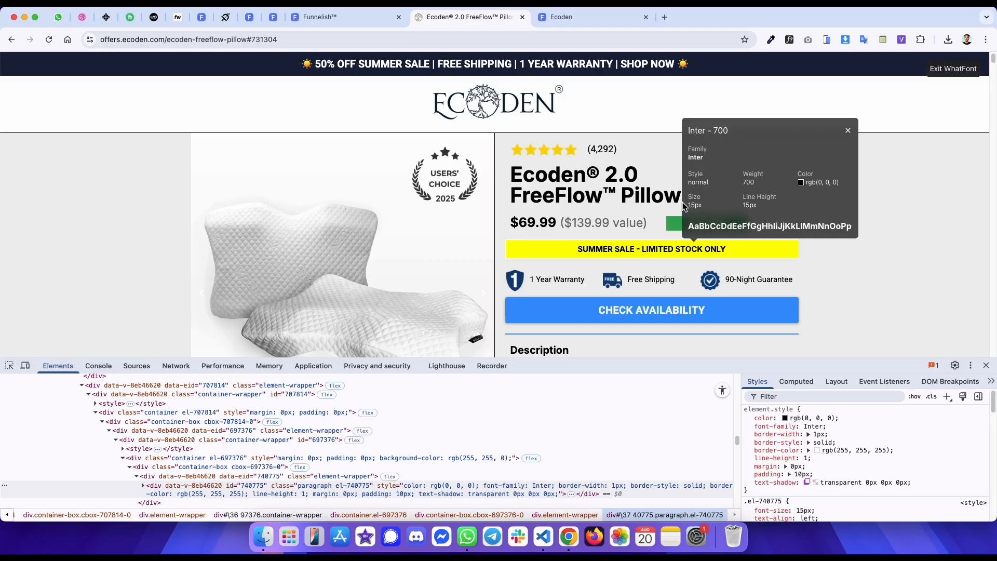
key("ctrl+shift+Tab")
left_click(681, 245)
key("super+a")
left_click(693, 200)
left_click(773, 185)
type("15")
left_click(810, 181)
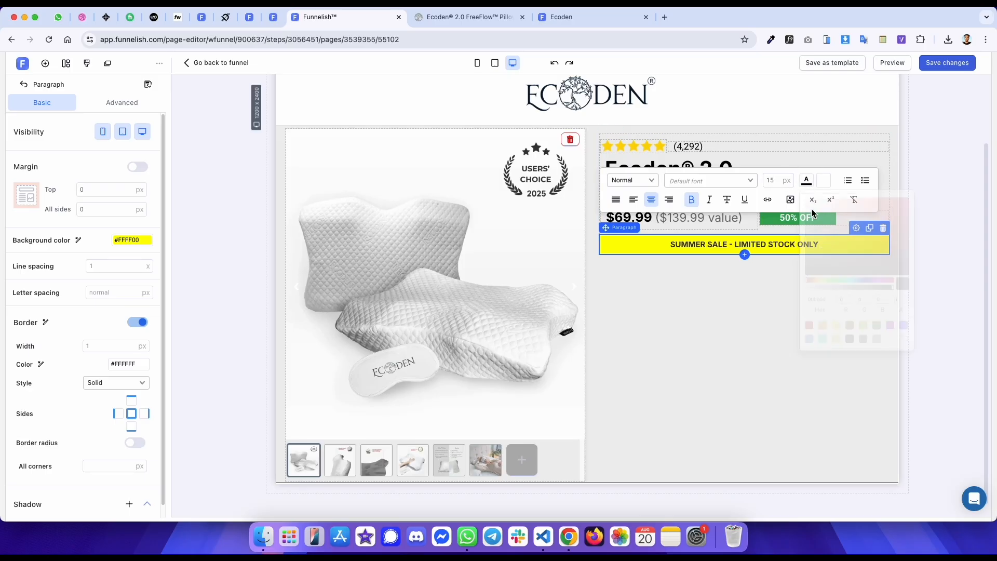
left_click(948, 68)
- Compare the original page with the published preview
key("ctrl+Tab")
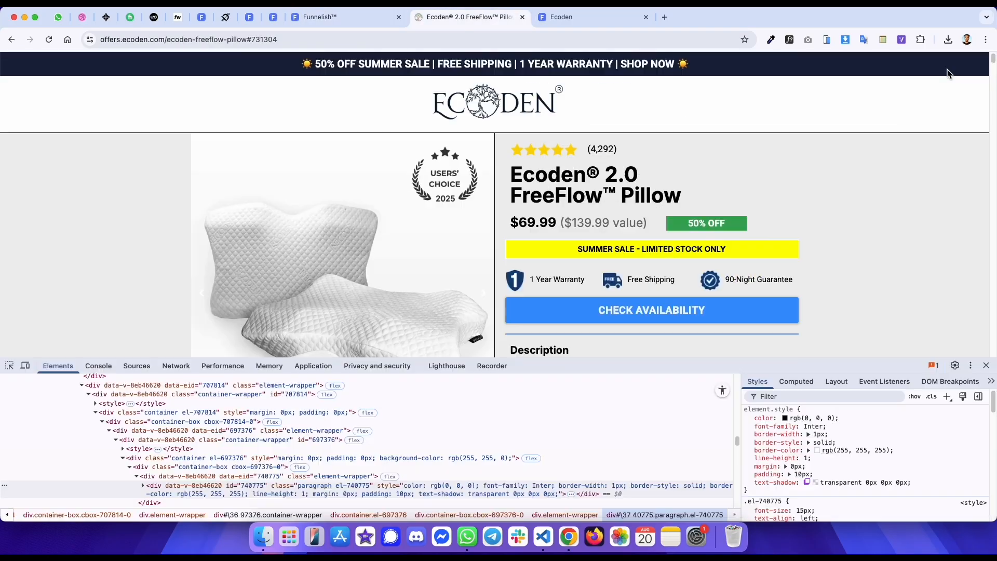
key("ctrl+Tab")
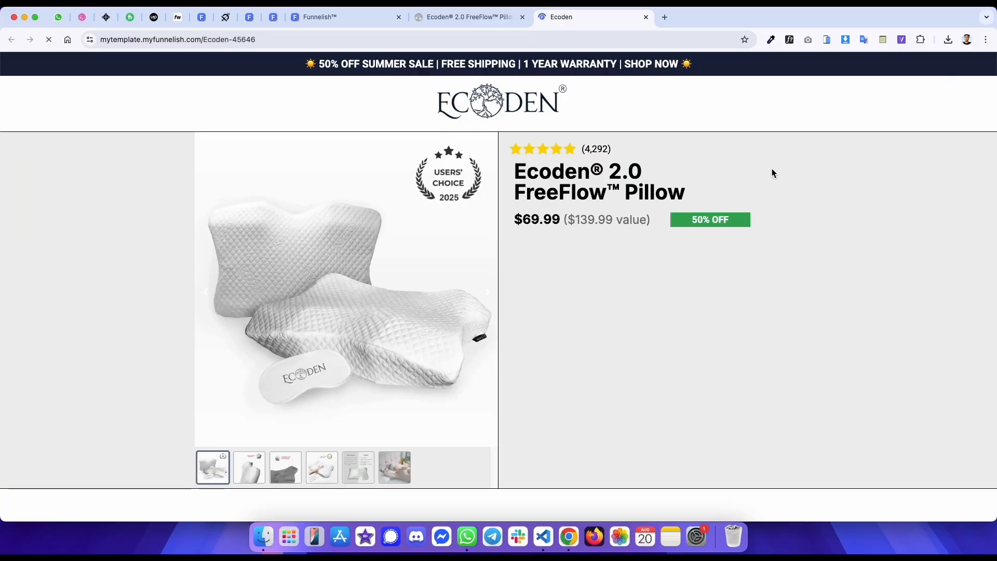
key("ctrl+shift+Tab")
key("ctrl+Tab")
key("ctrl+shift+Tab")
key("ctrl+Tab")
key("ctrl+shift+Tab")
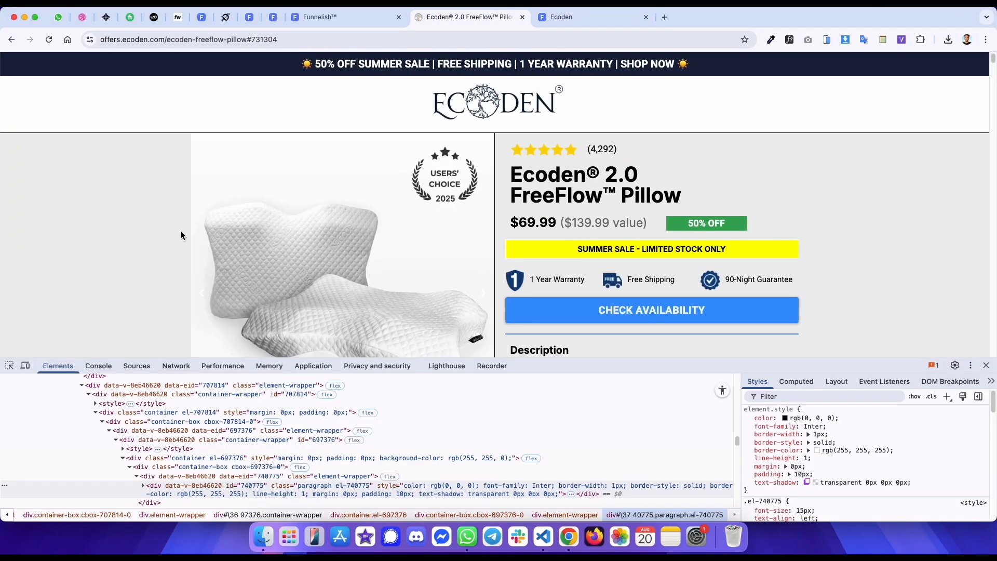
- Inspect the guarantee icons row's container nesting and margin on the original page
left_click(9, 366)
left_click(556, 276)
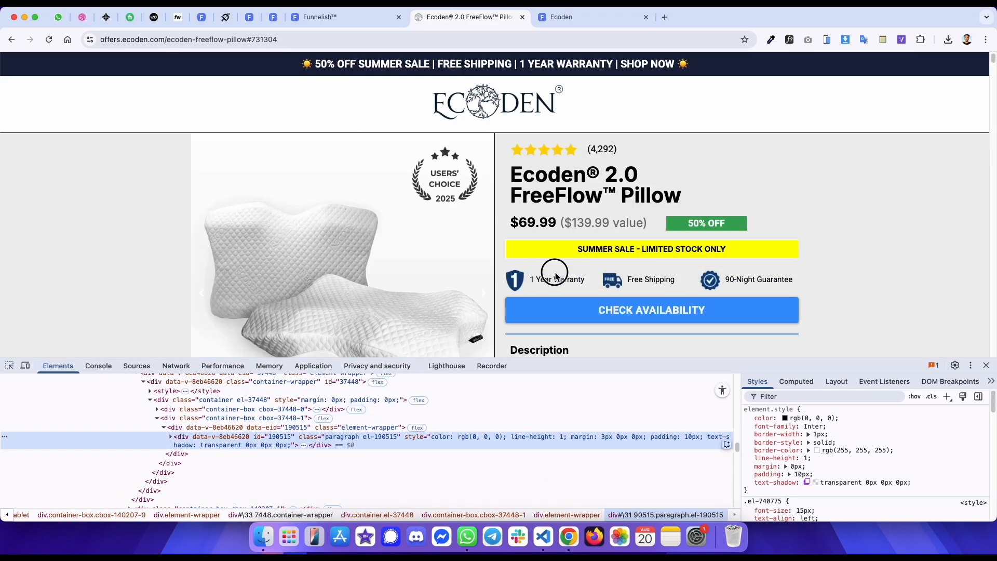
left_click(273, 403)
scroll(273, 403, "up", 2)
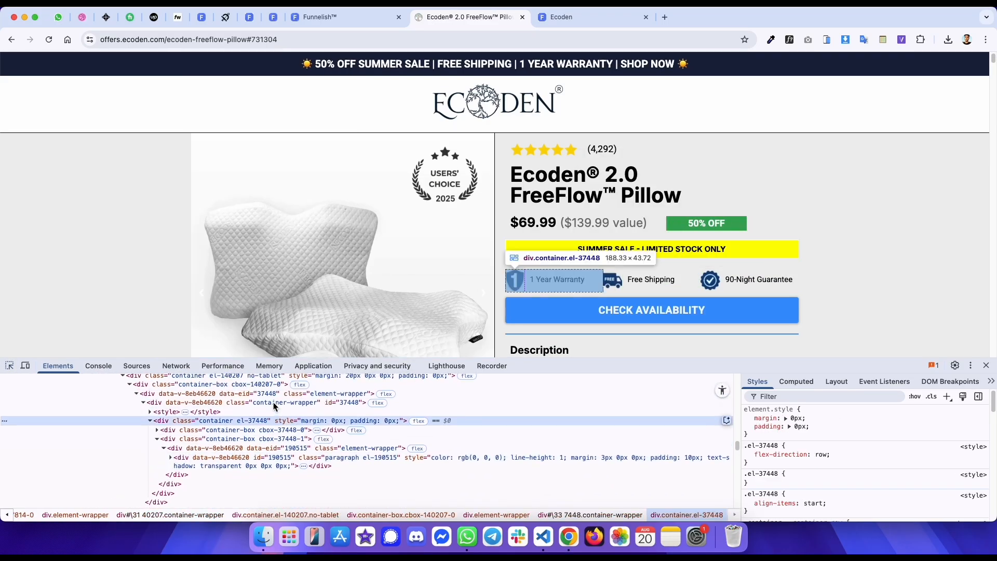
scroll(273, 406, "up", 2)
left_click(244, 412)
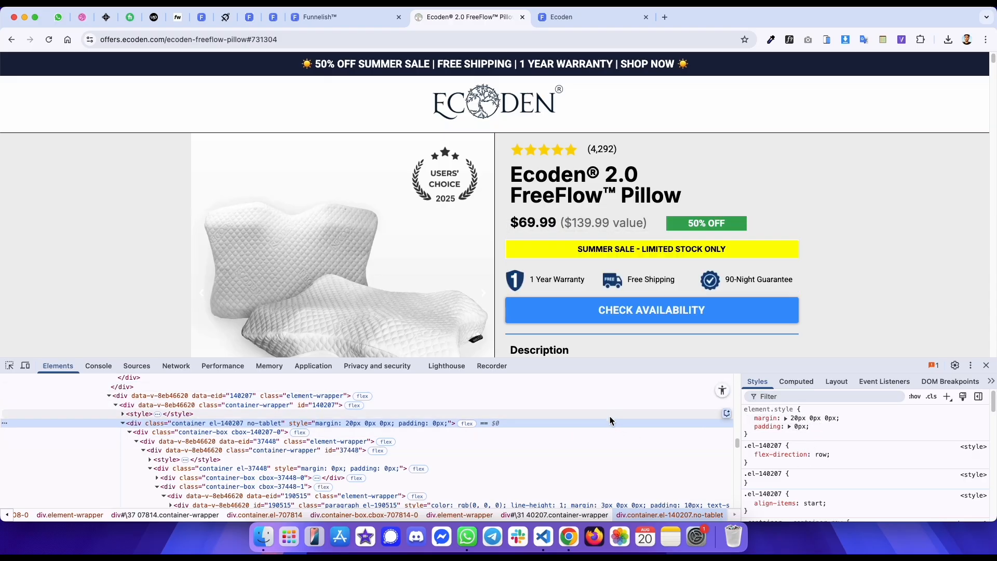
left_click(792, 382)
left_click(759, 382)
- Add a container below the SUMMER SALE banner with a 20 px top margin and three boxes, and save
key("ctrl+shift+Tab")
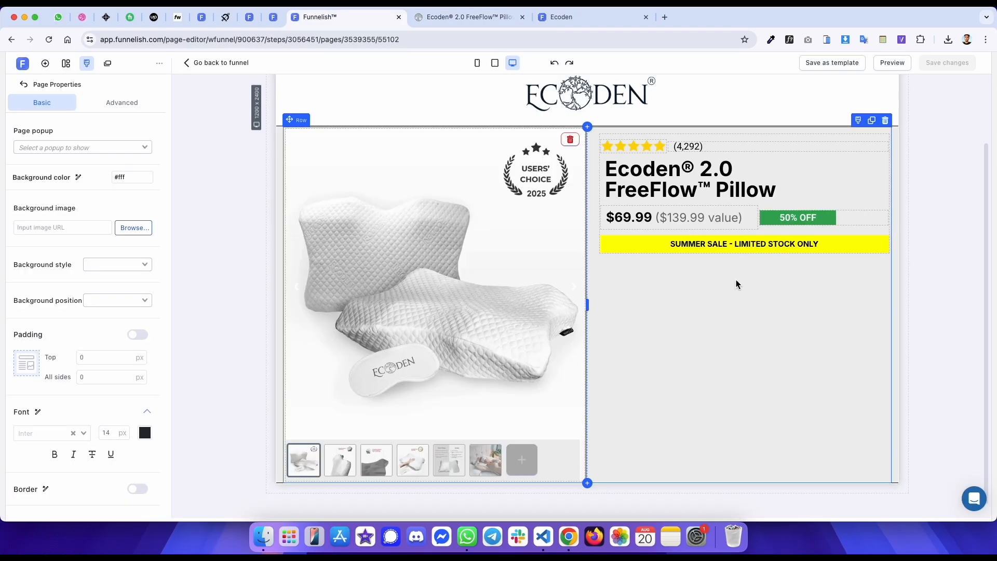
left_click(711, 246)
left_click(743, 254)
left_click(192, 225)
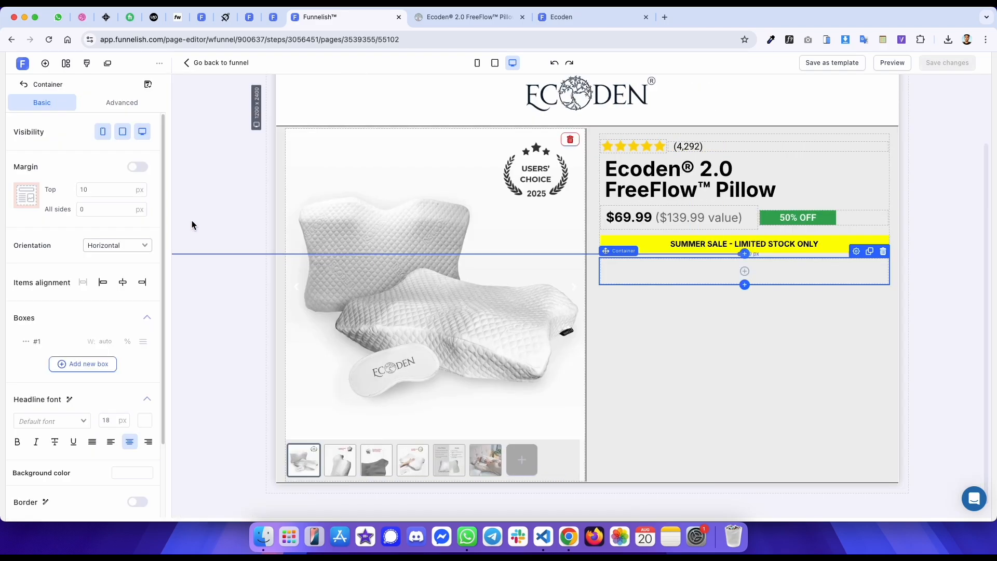
left_click(108, 189)
key("BackSpace")
key("BackSpace")
type("20")
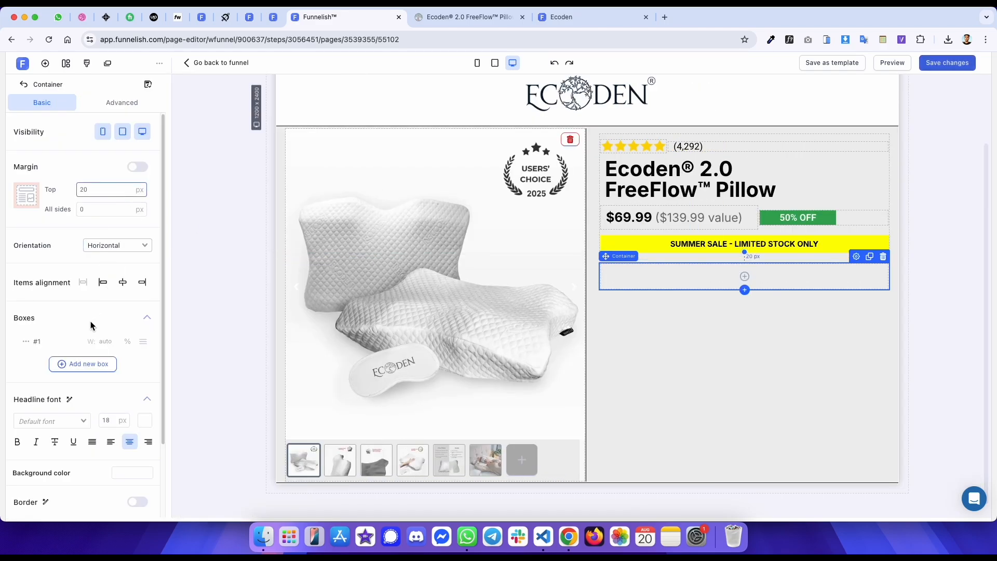
left_click(70, 364)
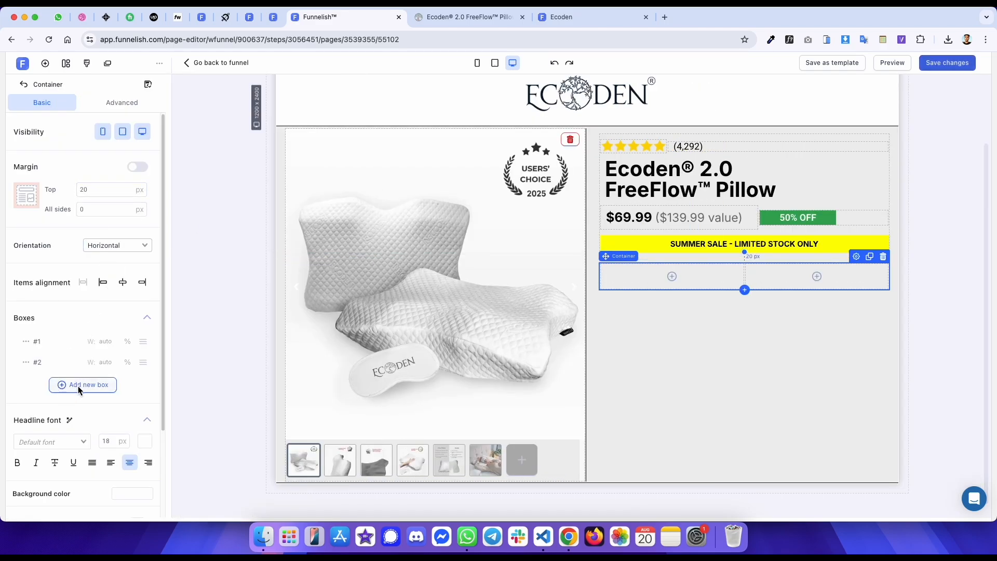
left_click(78, 387)
key("super+s")
- Insert a nested container in the first box with 0 top margin and two boxes, giving box 1 a fixed width
key("ctrl+Tab")
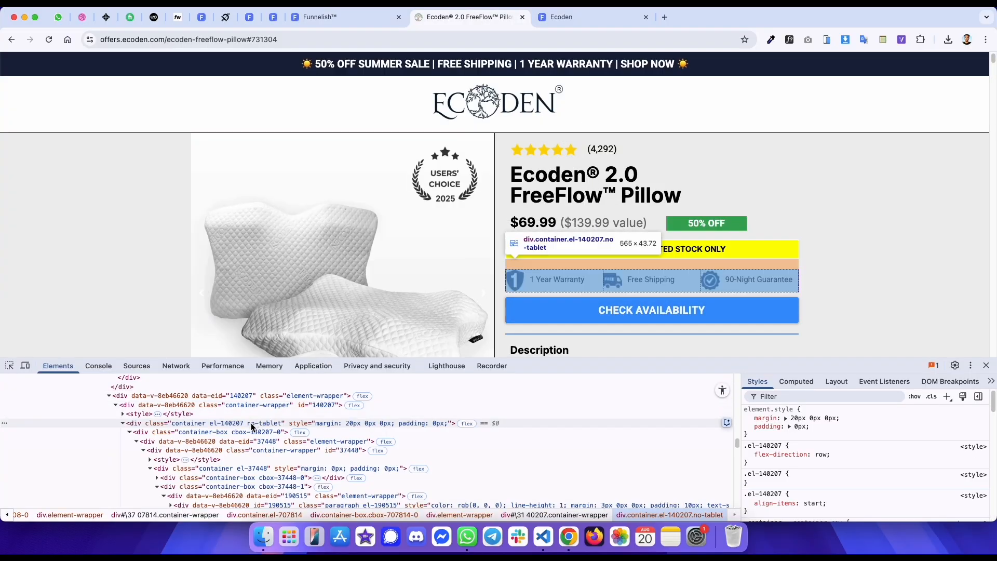
key("ctrl+shift+Tab")
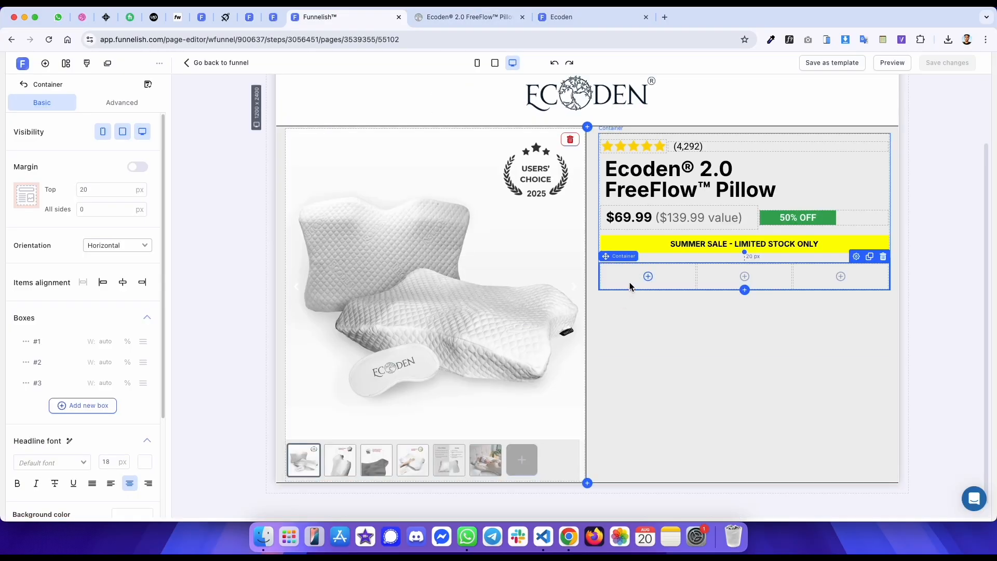
left_click(647, 276)
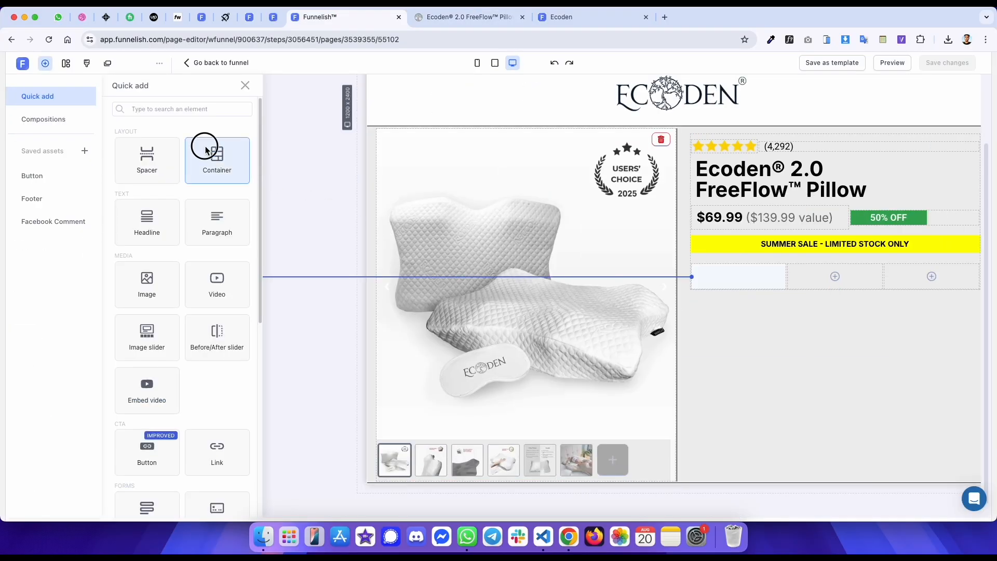
left_click(207, 150)
key("BackSpace")
key("BackSpace")
type("0")
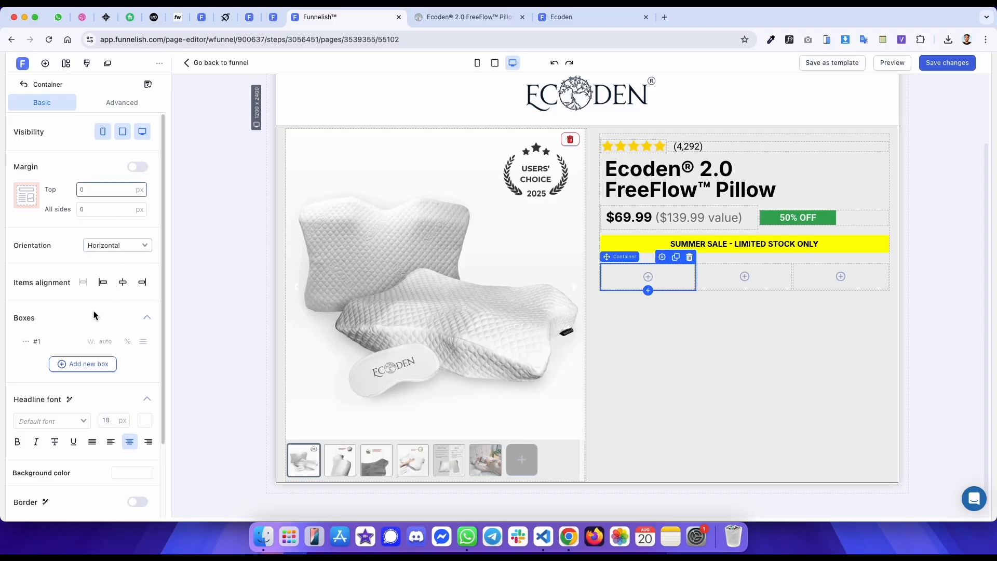
left_click(83, 363)
left_click(26, 362)
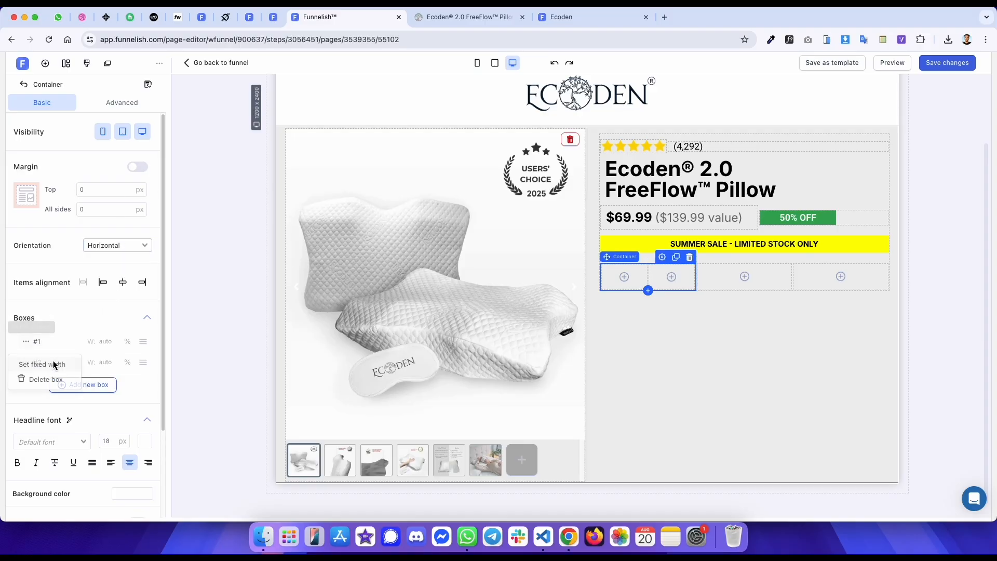
left_click(52, 368)
- Inspect the shield icon image and its box container's width on the original page
key("ctrl+Tab")
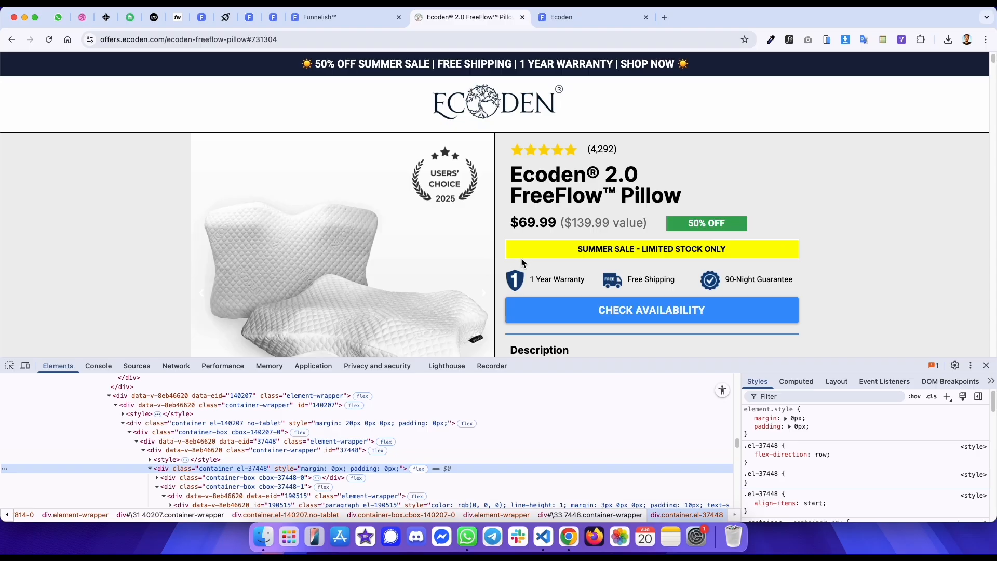
right_click(514, 279)
left_click(547, 320)
right_click(516, 285)
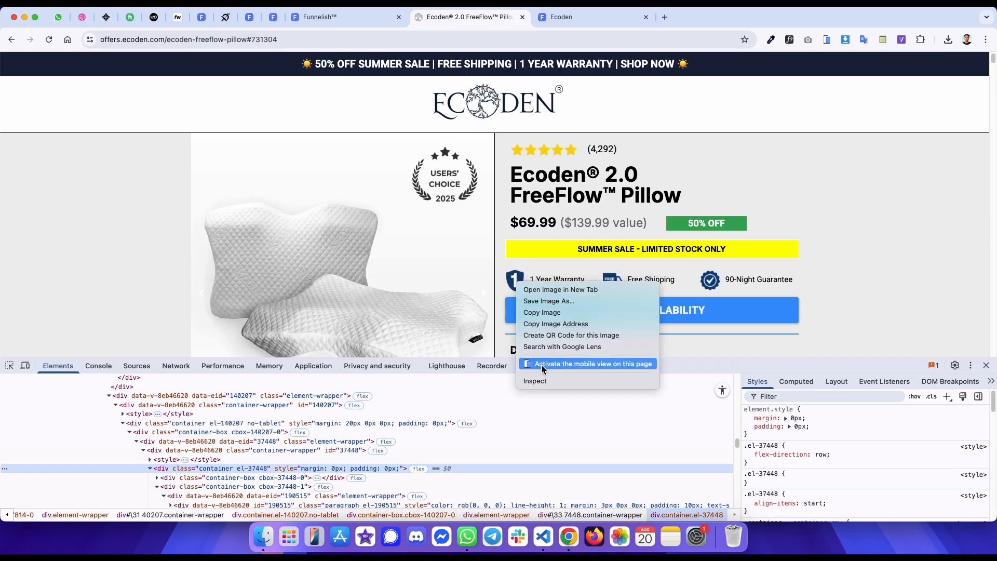
left_click(532, 378)
scroll(242, 431, "up", 1)
scroll(242, 433, "up", 1)
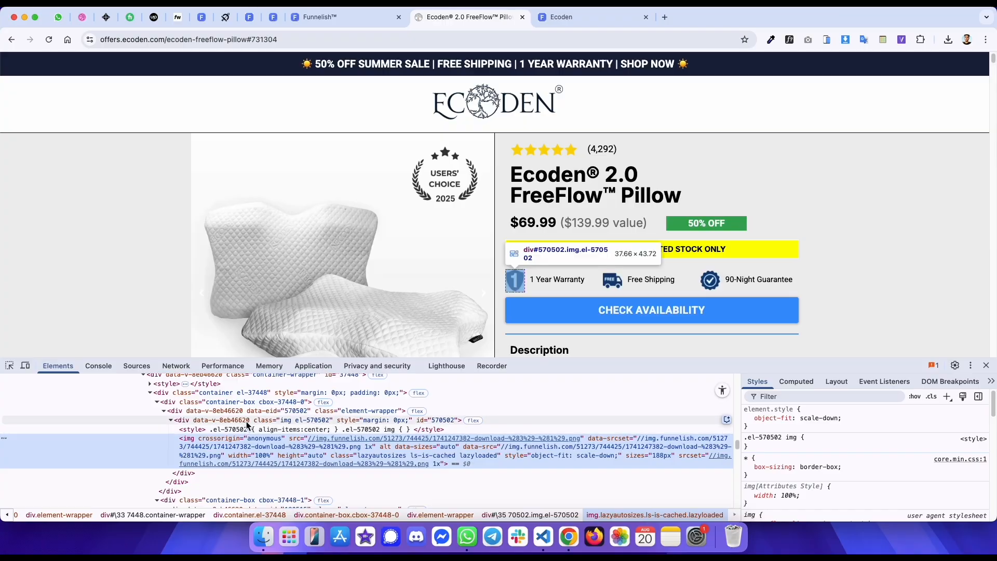
scroll(247, 424, "up", 2)
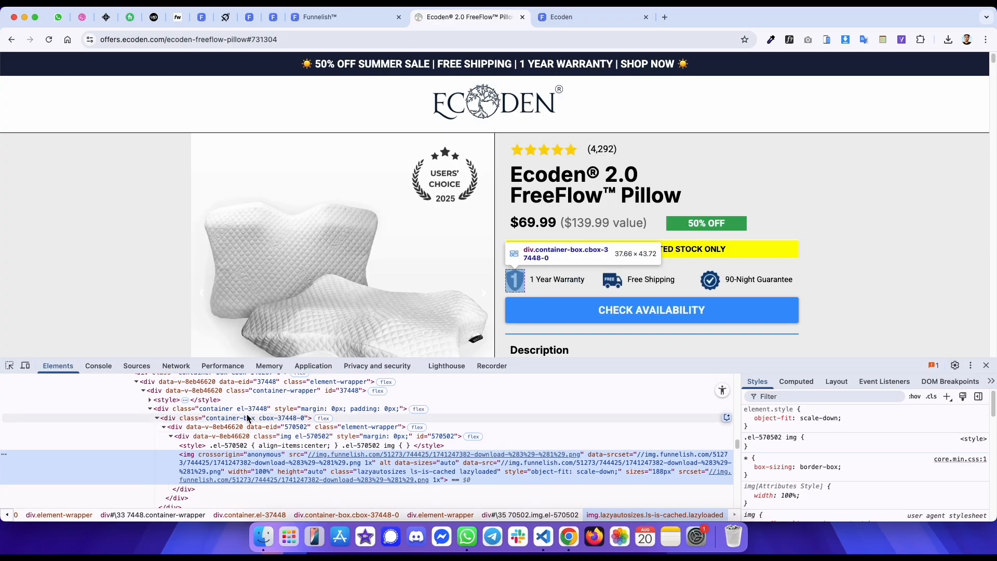
left_click(248, 419)
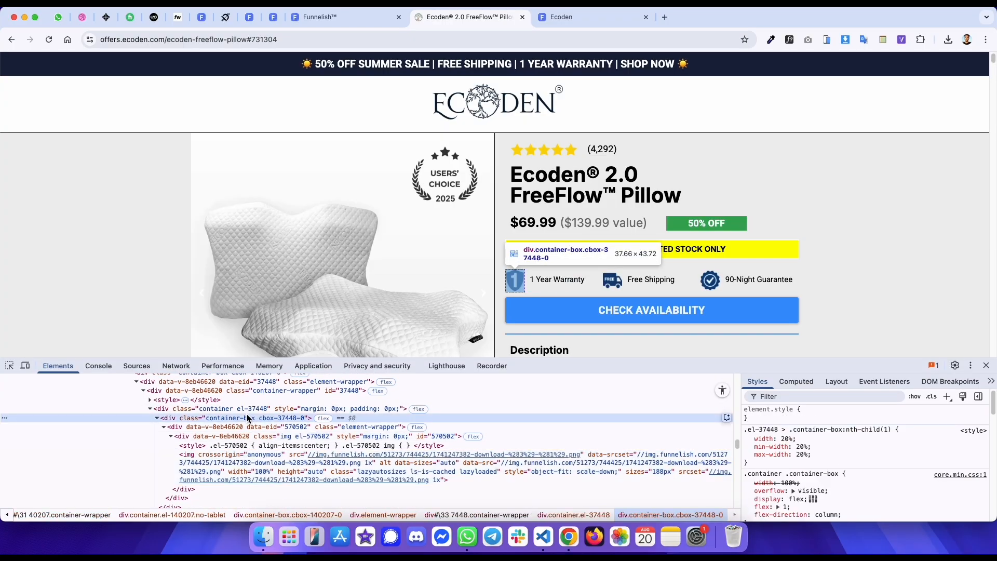
- Set the nested container's first box width to 37 px and centre its items
key("ctrl+shift+Tab")
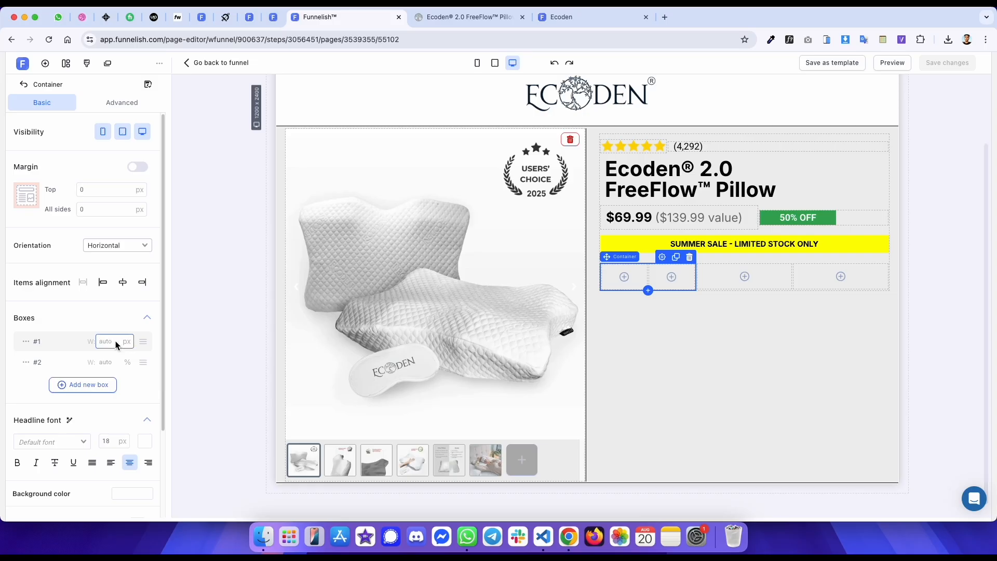
type("37")
left_click(123, 282)
- Add an image to the first box with 0 top margin and paste the shield icon's image URL
left_click(611, 277)
left_click(147, 284)
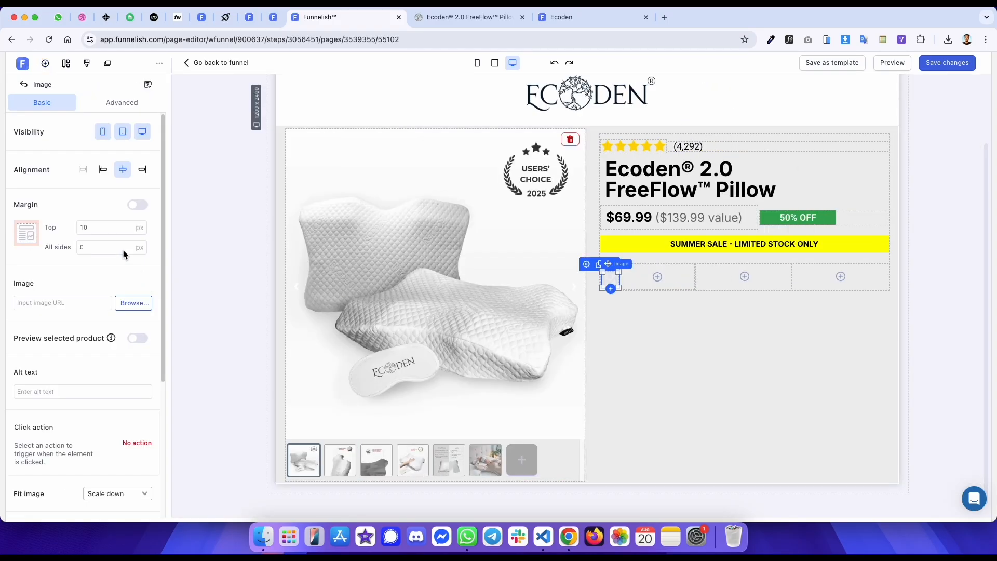
key("BackSpace")
left_click(85, 302)
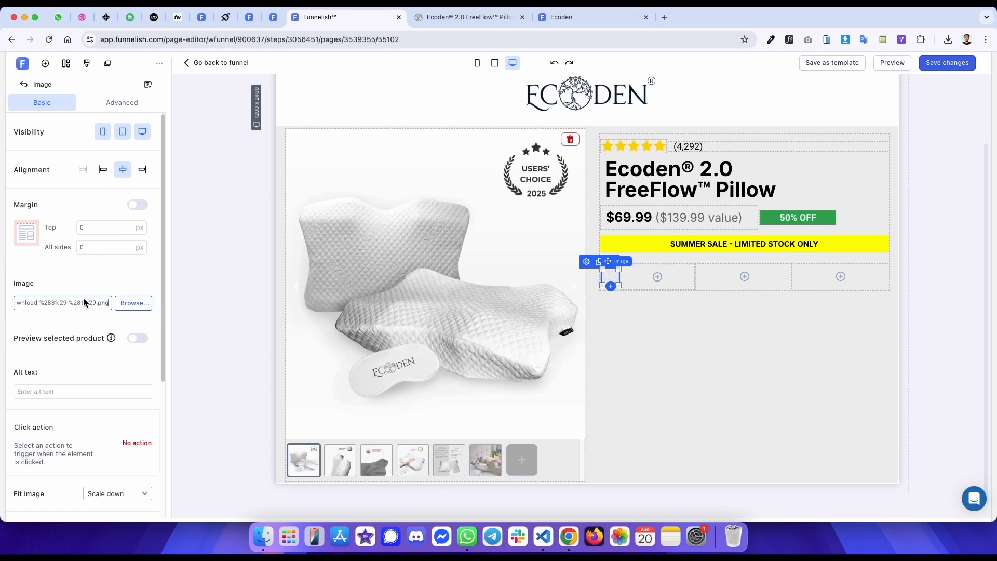
- Select the 1 Year Warranty text on the original page and inspect its paragraph
key("ctrl+Tab")
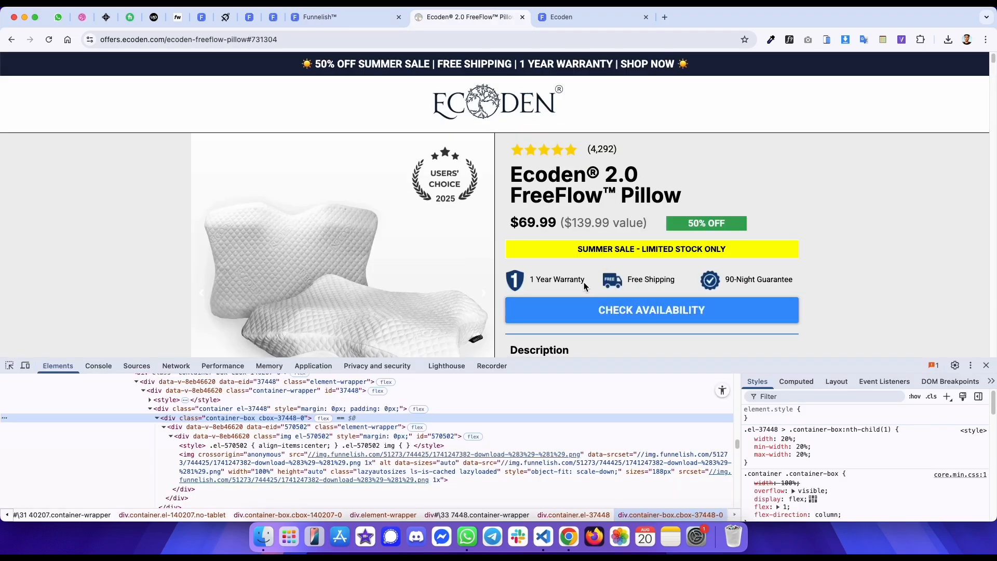
left_click_drag(585, 281, 534, 281)
right_click(540, 283)
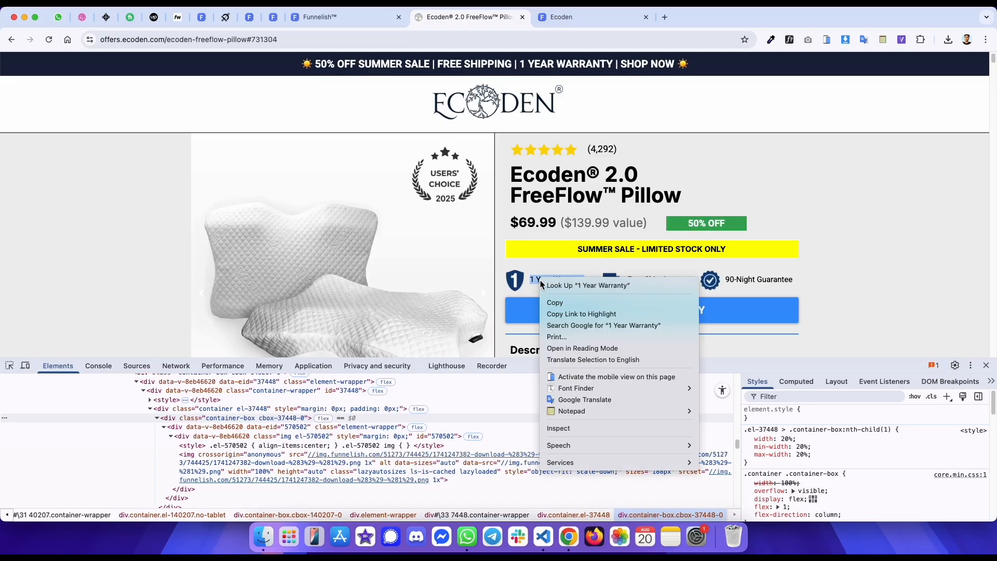
left_click(567, 423)
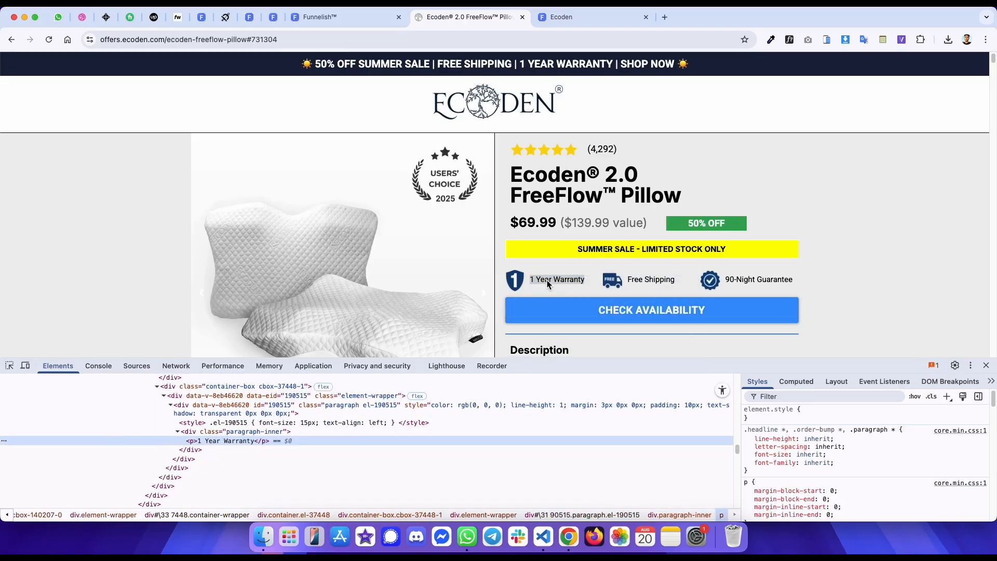
- Add a paragraph beside the shield icon with 0 top margin and paste the 1 Year Warranty text into it
left_click(469, 405)
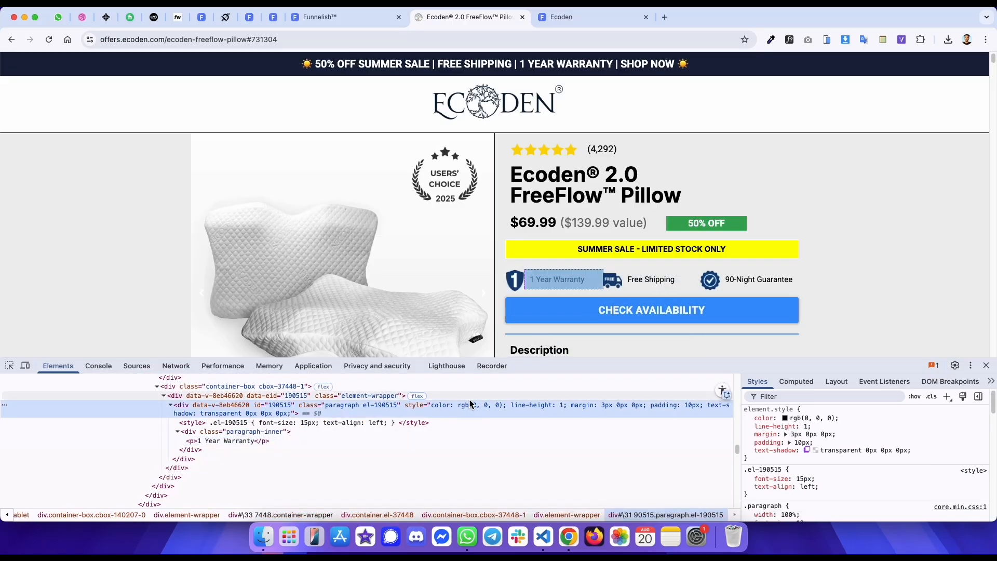
key("ctrl+shift+Tab")
left_click(656, 278)
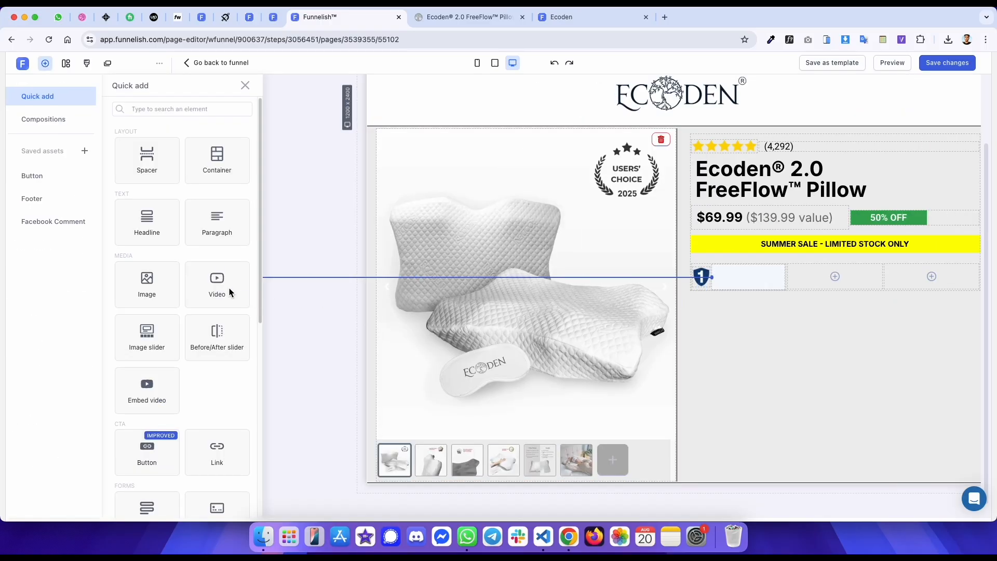
left_click(188, 233)
key("BackSpace")
key("BackSpace")
type("0")
mouse_move(624, 318)
left_click(657, 230)
key("super+a")
type("1 Year Warranty")
key("ctrl+Tab")
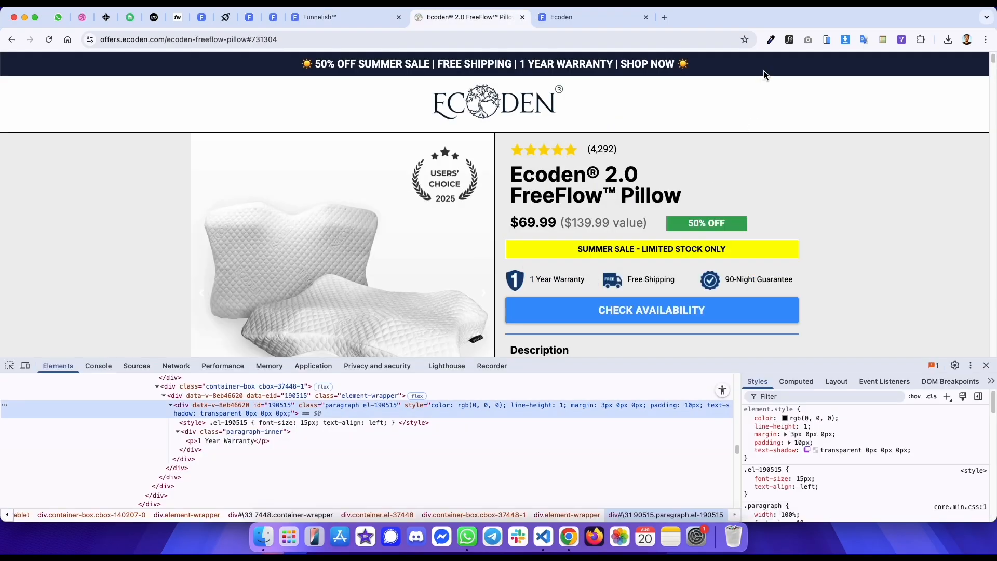
- Check the original text's font, then set the warranty paragraph to Roboto at 15 px and open its text colour
left_click(571, 280)
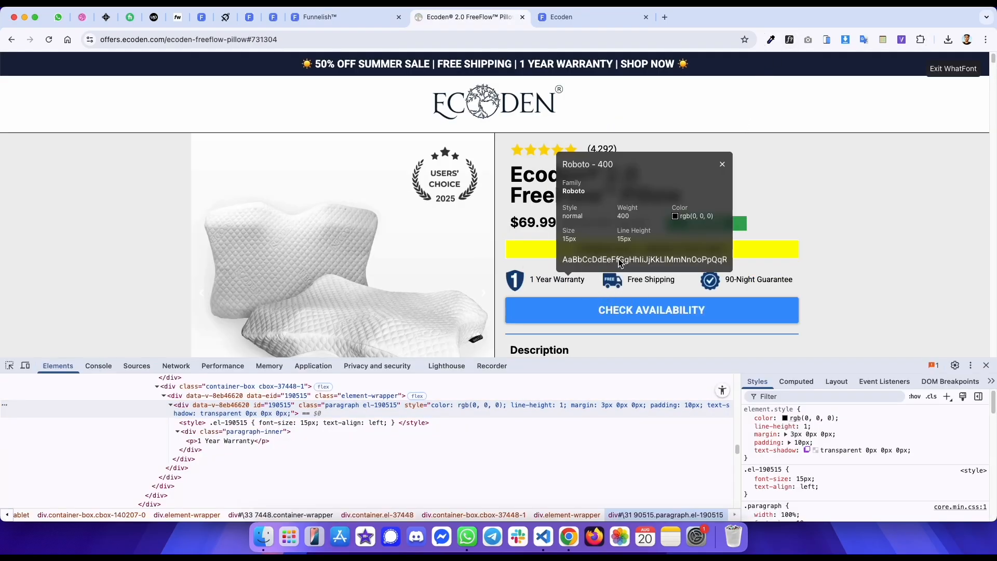
left_click(689, 214)
key("ctrl+shift+Tab")
key("super+a")
left_click(731, 210)
left_click(734, 225)
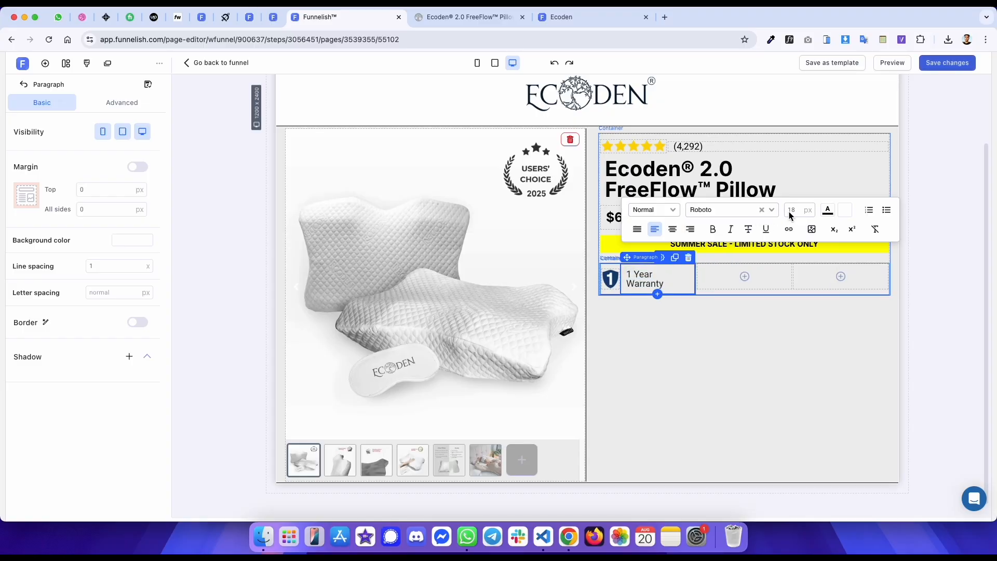
key("Down")
key("Down")
key("Down")
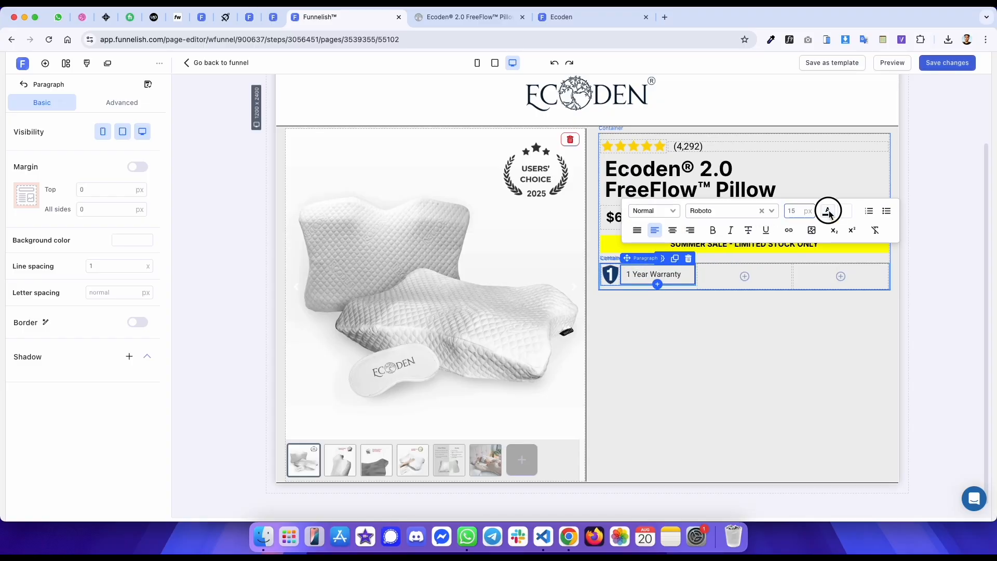
left_click(827, 212)
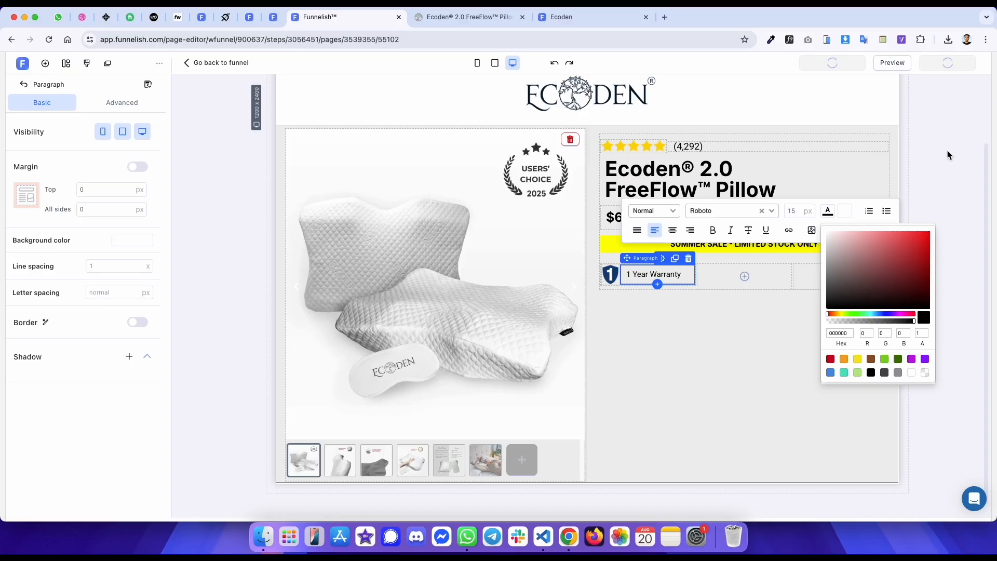
- Reload the published preview page to check the new warranty item
key("ctrl+Tab")
key("ctrl+shift+Tab")
key("ctrl+Tab")
key("ctrl+Tab")
key("super+r")
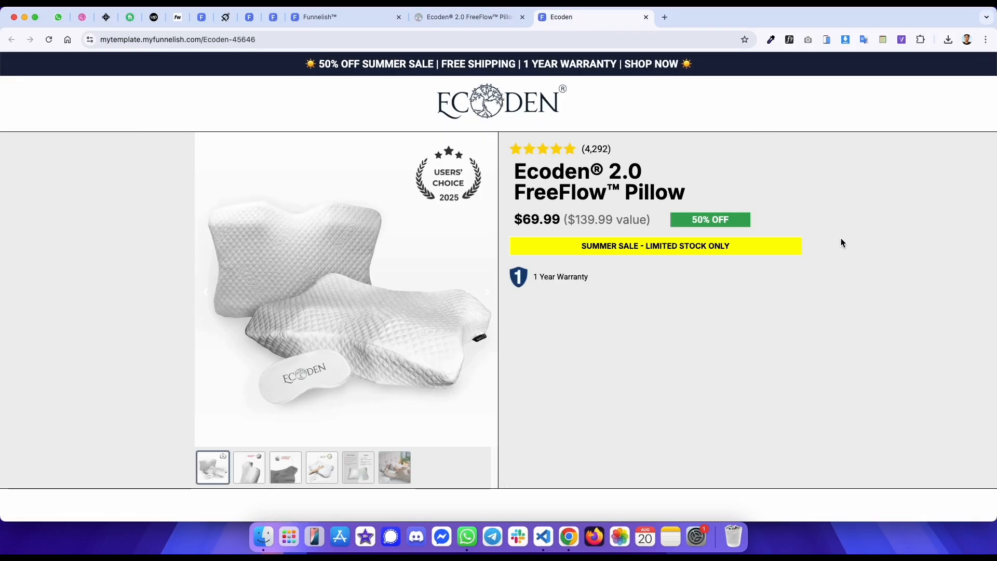
key("ctrl+shift+Tab")
key("ctrl+Tab")
key("ctrl+shift+Tab")
key("ctrl+shift+Tab")
- Duplicate the icon-and-text container twice and move the copies into the second and third boxes
left_click(678, 310)
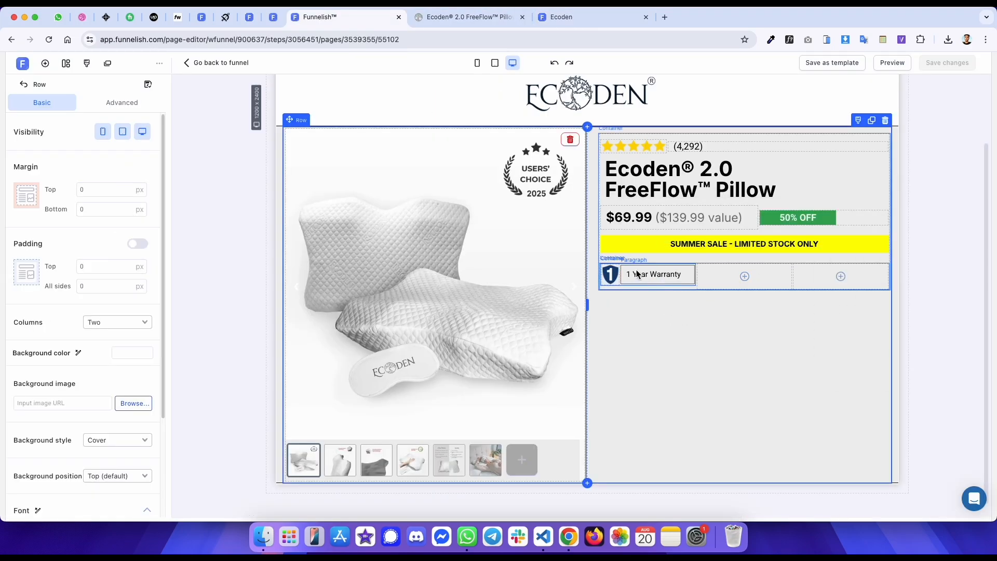
left_click(630, 264)
left_click(676, 258)
left_click(677, 258)
left_click_drag(618, 265, 745, 276)
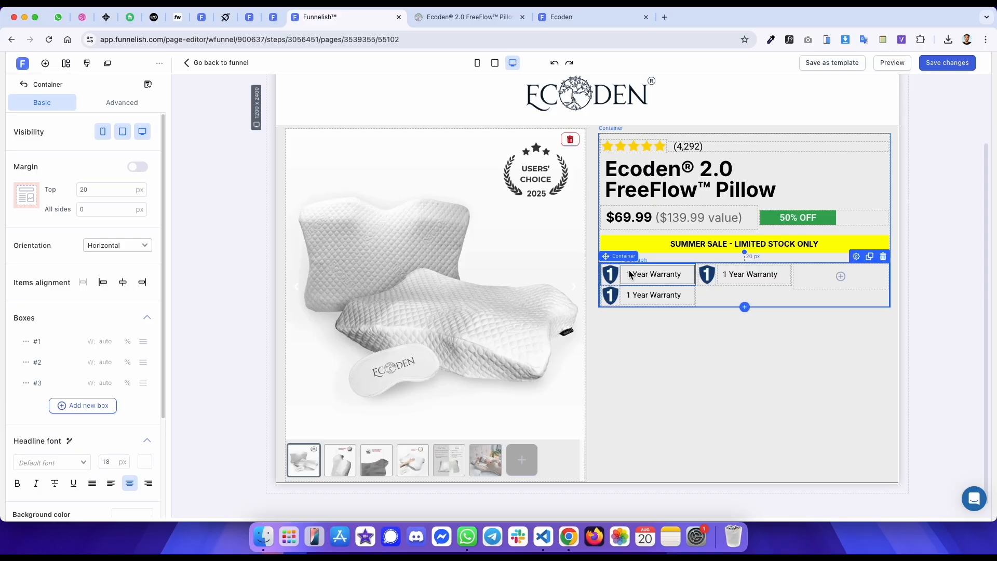
left_click_drag(622, 274, 834, 273)
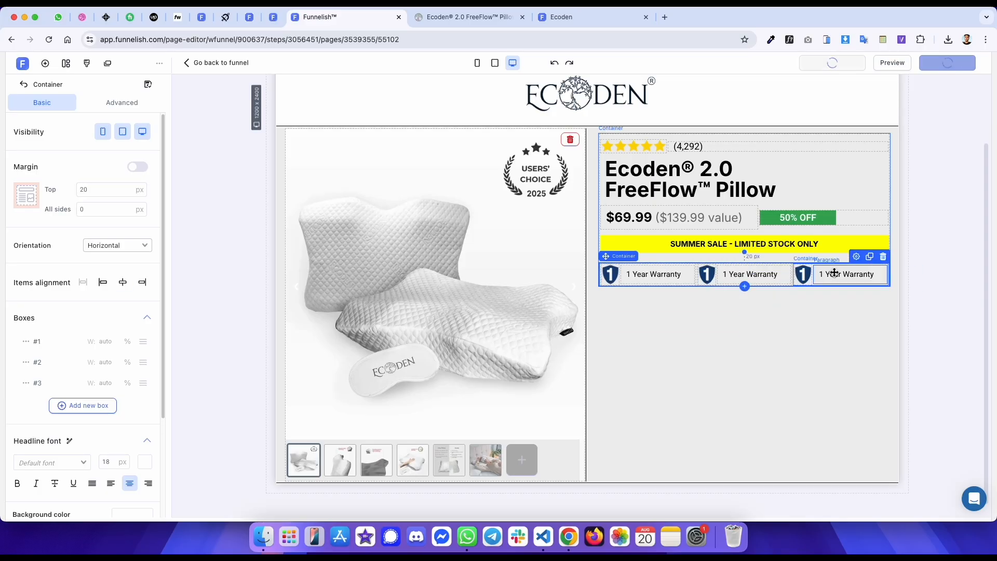
- Replace the second box's icon with the Free Shipping truck image URL copied from the original page
key("ctrl+Tab")
right_click(618, 282)
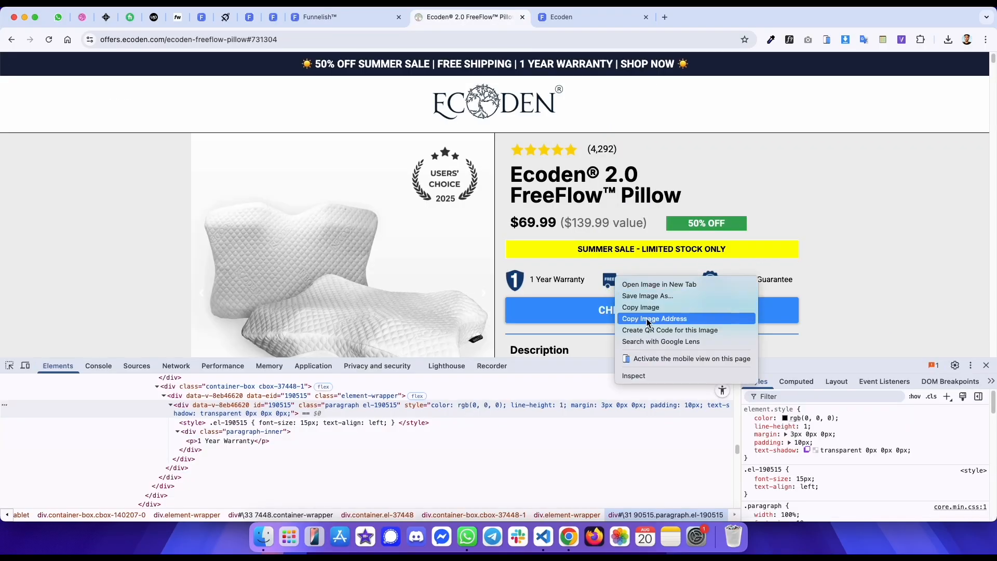
left_click(668, 316)
key("ctrl+shift+Tab")
left_click(706, 275)
triple_click(99, 304)
key("ctrl+v")
- Replace the third box's icon with the 90-Night Guarantee badge image URL copied from the original page
key("ctrl+Tab")
right_click(712, 285)
left_click(763, 320)
key("ctrl+shift+Tab")
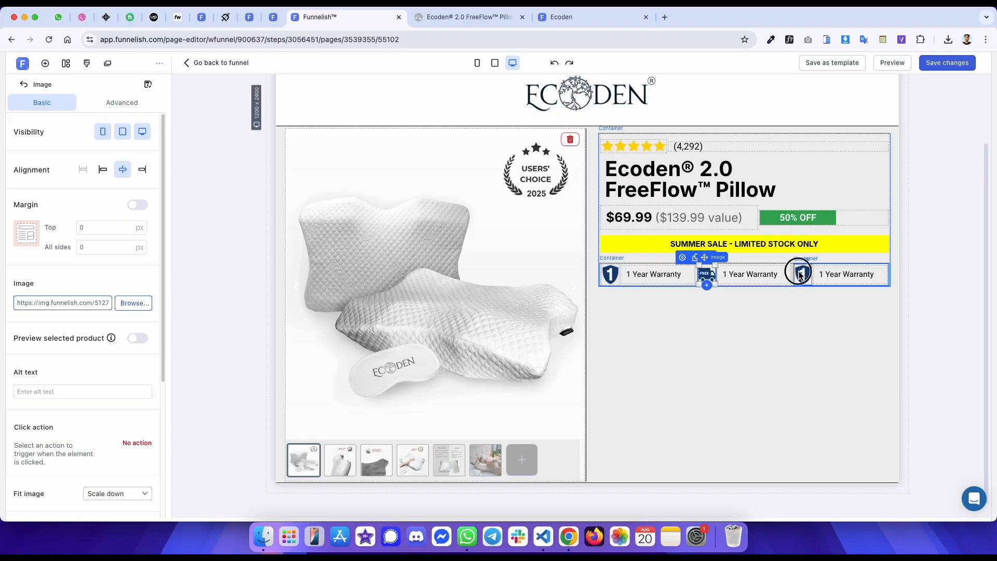
left_click(800, 275)
triple_click(107, 305)
key("super+v")
- Copy the Free Shipping text from the original page into the second box's paragraph
key("ctrl+Tab")
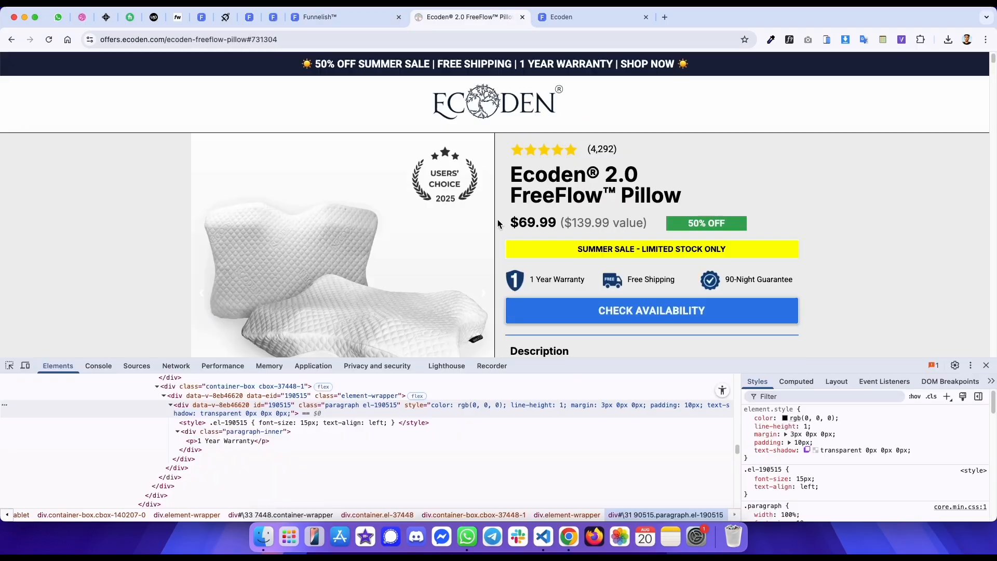
left_click_drag(676, 283, 634, 283)
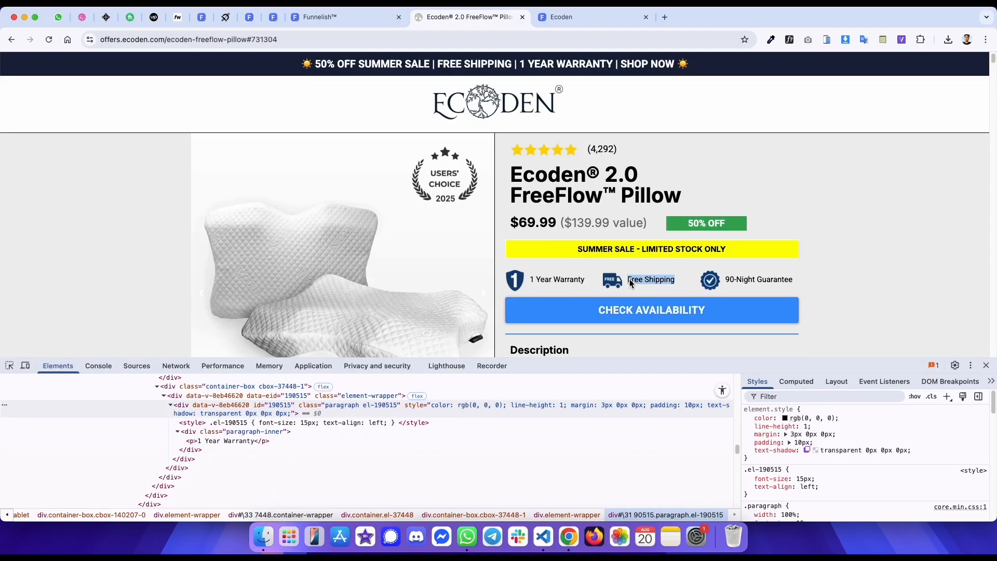
key("ctrl+shift+Tab")
left_click(735, 276)
key("super+a")
key("super+v")
- Copy the 90-Night Guarantee text from the original page into the third box's paragraph
key("ctrl+Tab")
left_click_drag(793, 283, 737, 283)
key("ctrl+shift+Tab")
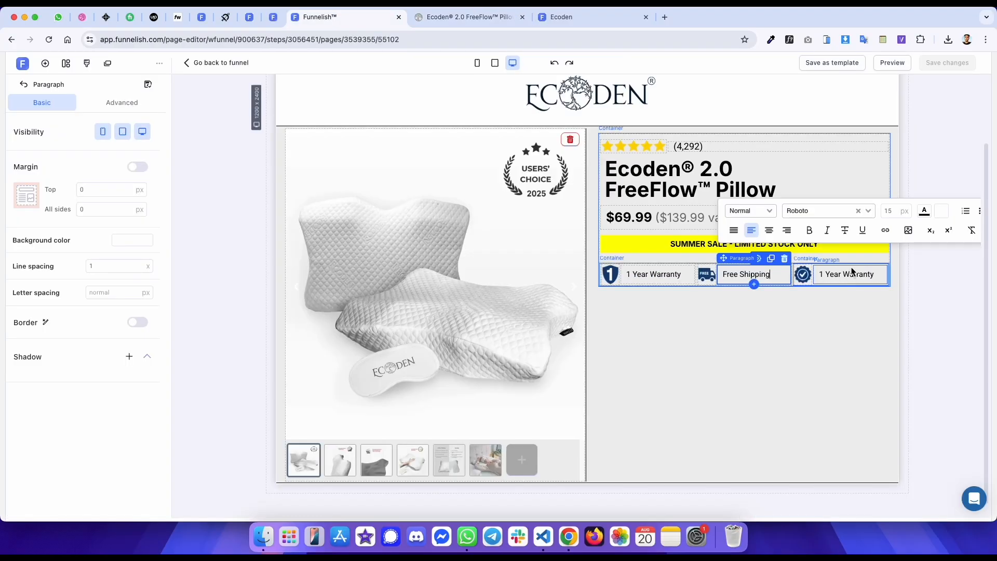
left_click(835, 276)
key("super+a")
key("super+v")
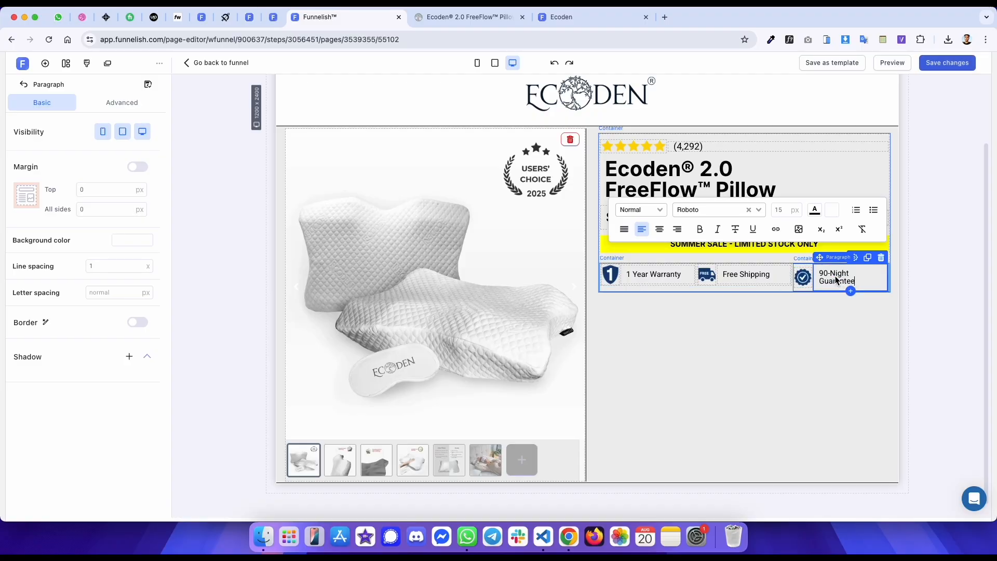
- Inspect the three feature boxes' containers and widths in the original page's element tree
key("ctrl+Tab")
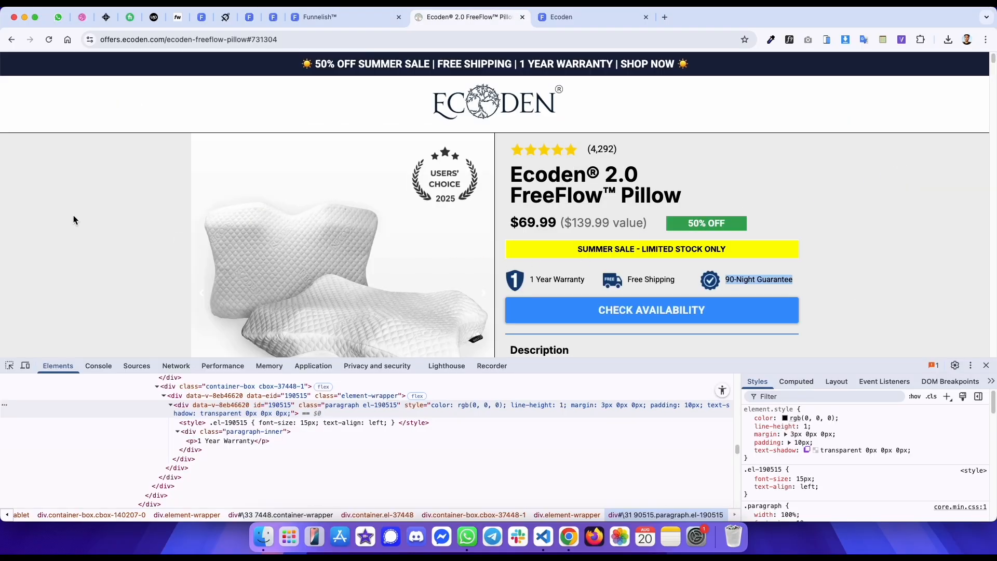
scroll(167, 412, "up", 3)
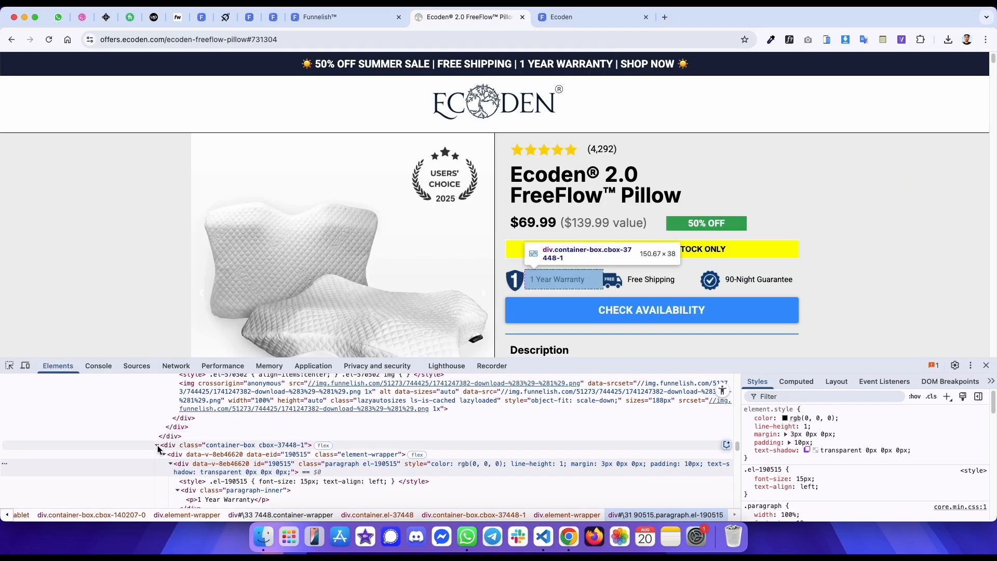
left_click(157, 446)
scroll(158, 448, "up", 4)
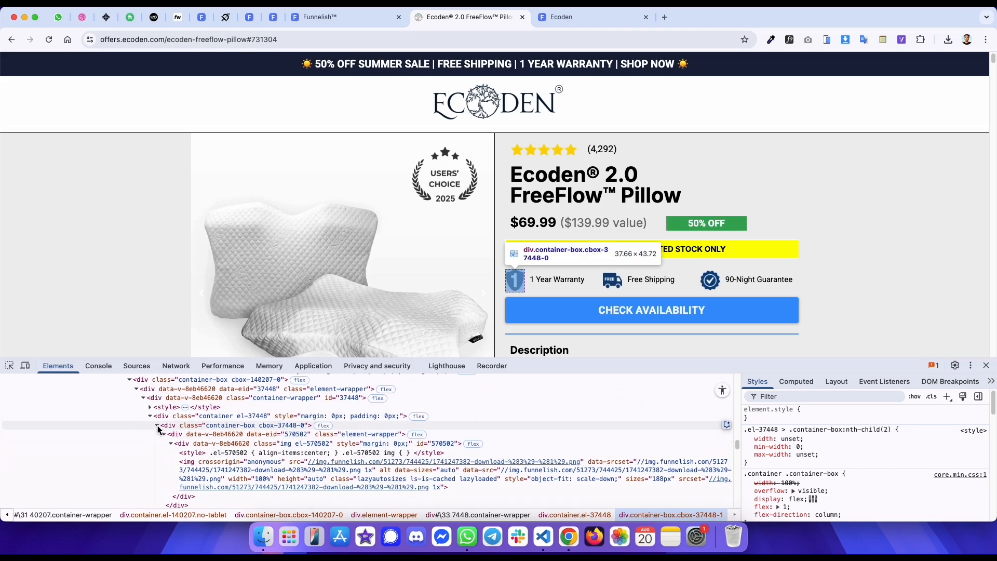
left_click(150, 416)
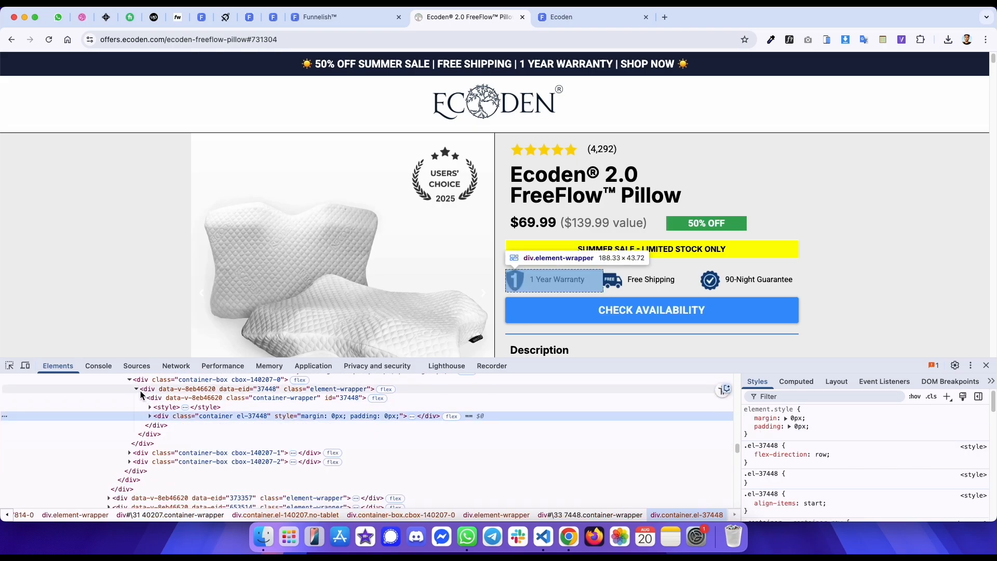
left_click(130, 380)
left_click(154, 389)
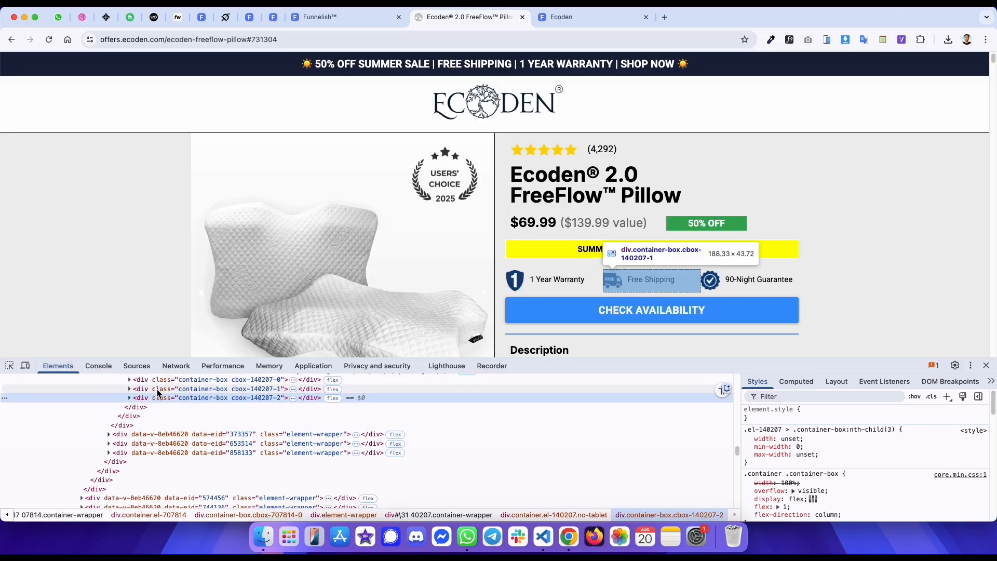
left_click(157, 398)
- Inspect the original Check Availability button's element and its computed box model
key("ctrl+Tab")
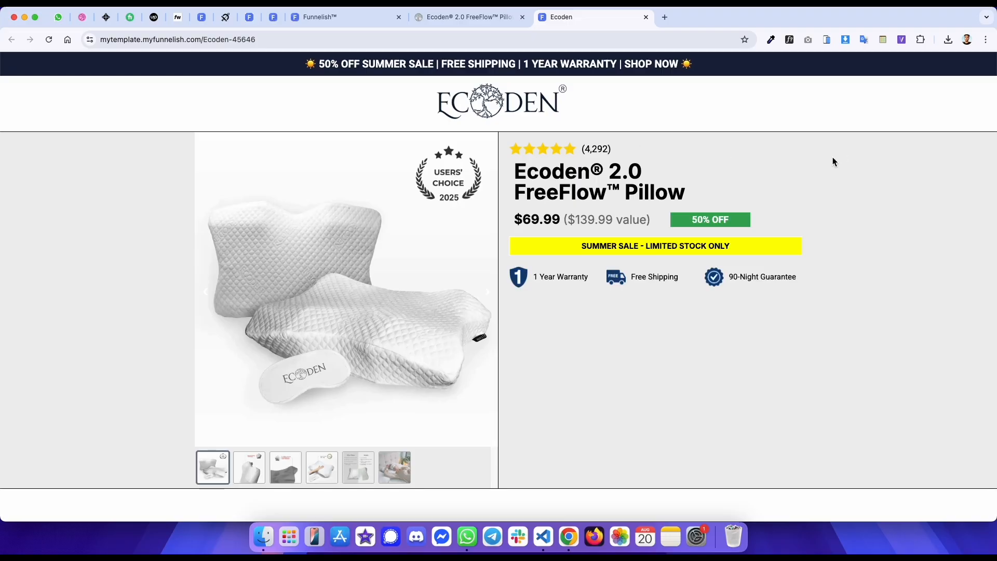
key("ctrl+shift+Tab")
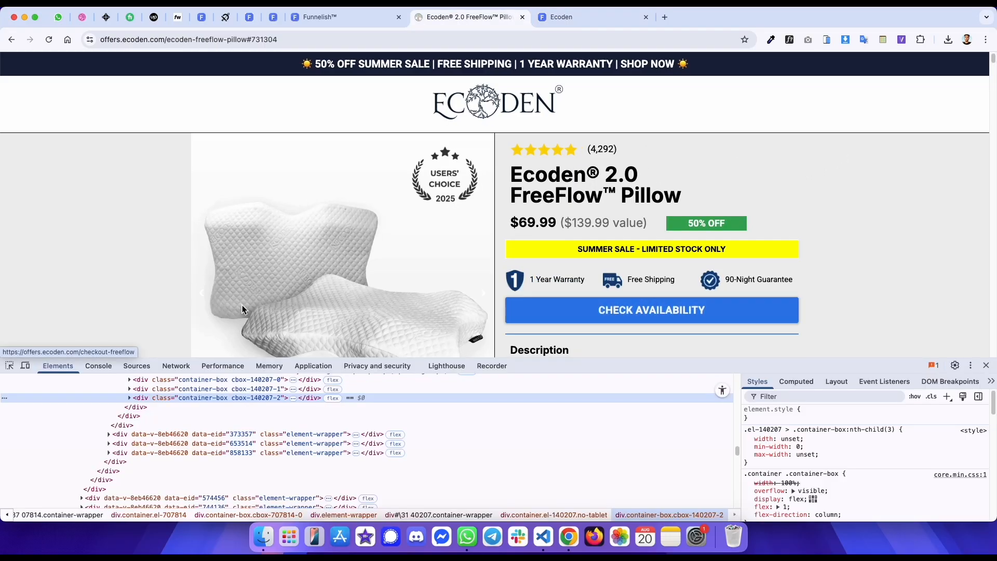
left_click(13, 366)
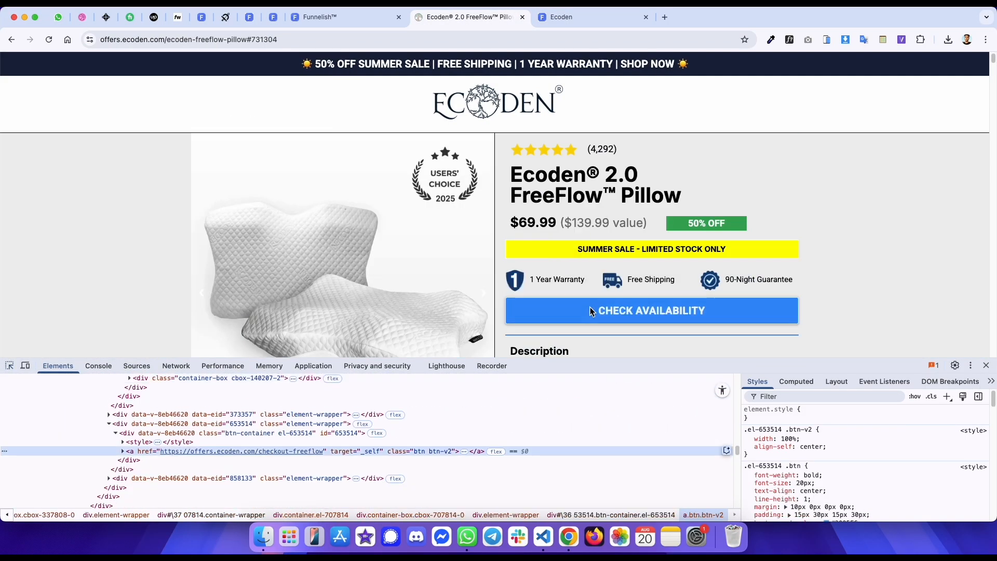
left_click(590, 309)
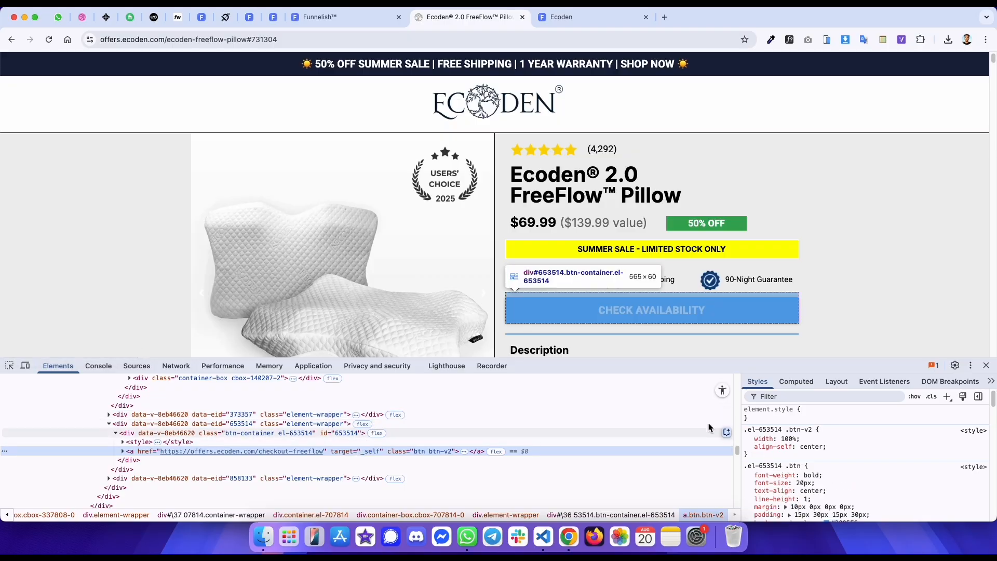
left_click(796, 381)
key("ctrl+shift+Tab")
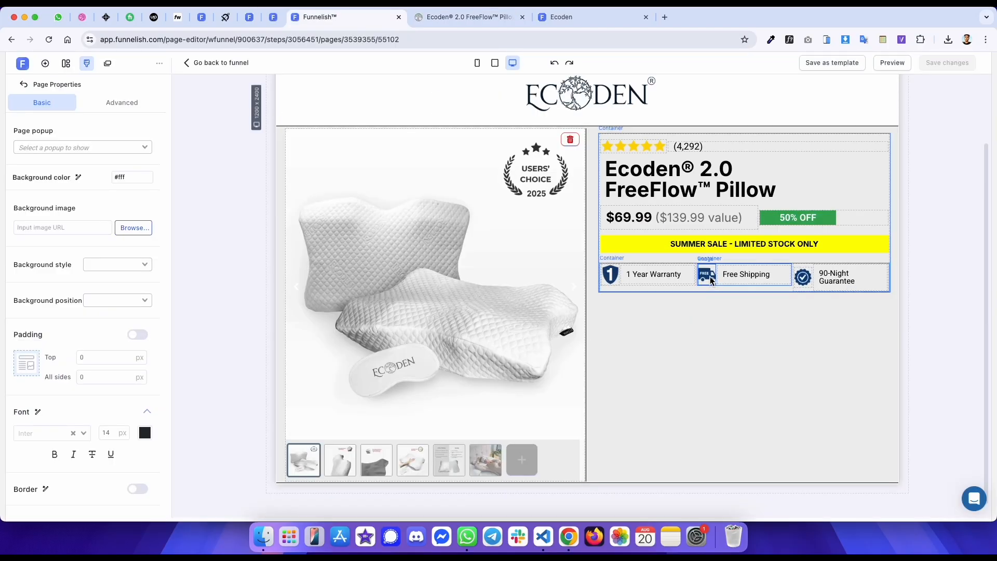
- Add a button element below the warranty, shipping and guarantee row
left_click(692, 289)
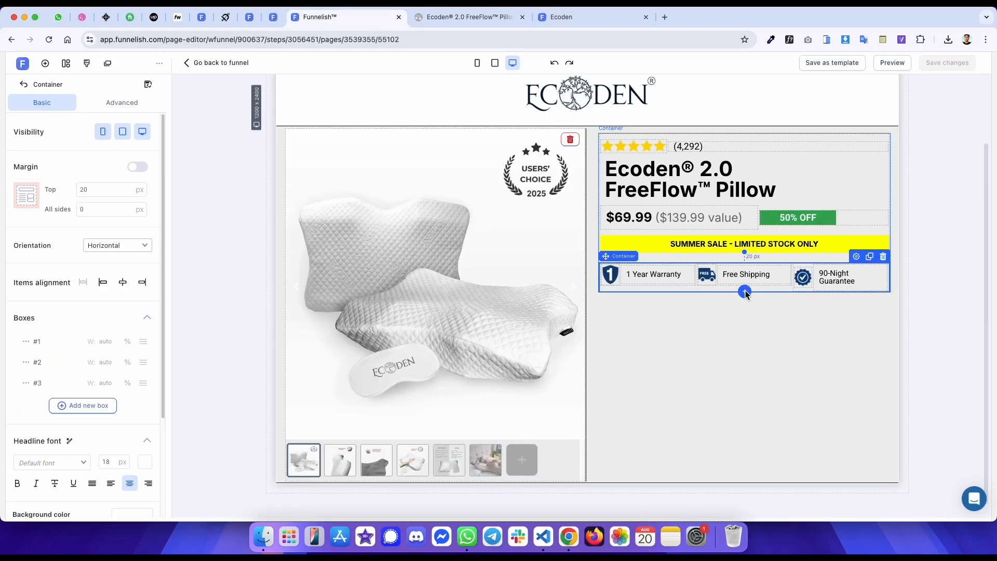
left_click(745, 292)
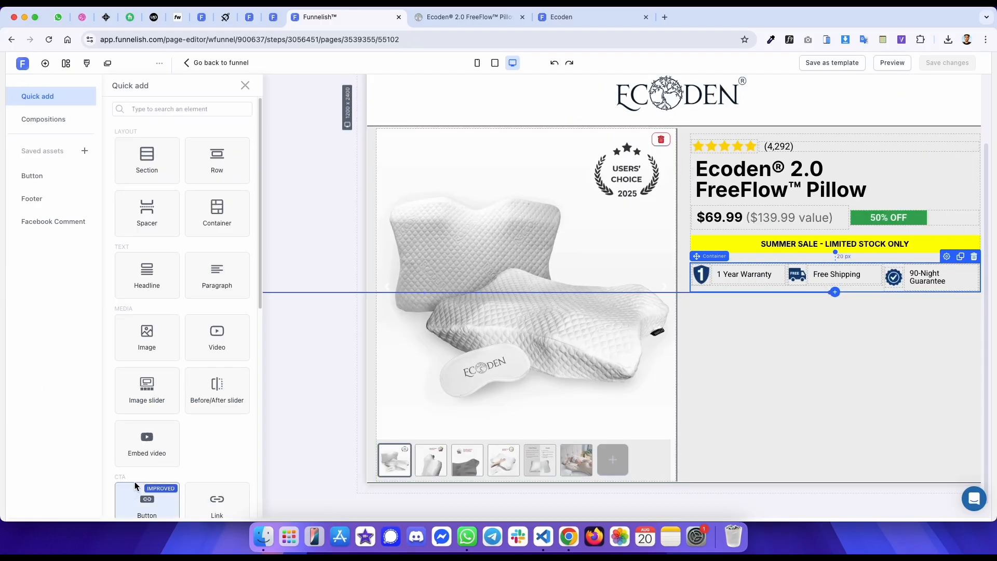
left_click(144, 499)
key("ctrl+Tab")
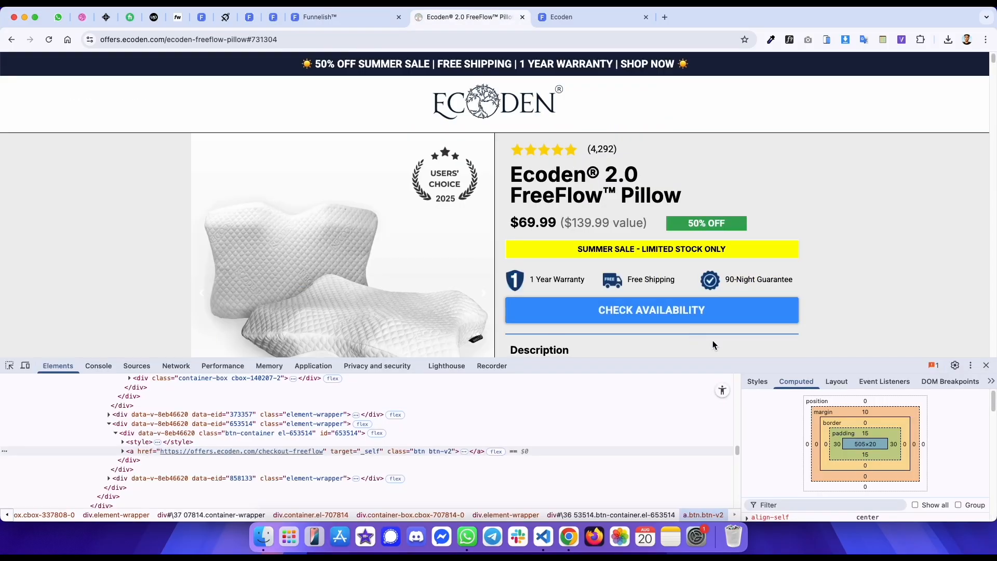
key("ctrl+shift+Tab")
left_click(118, 290)
left_click(367, 271)
left_click(591, 358)
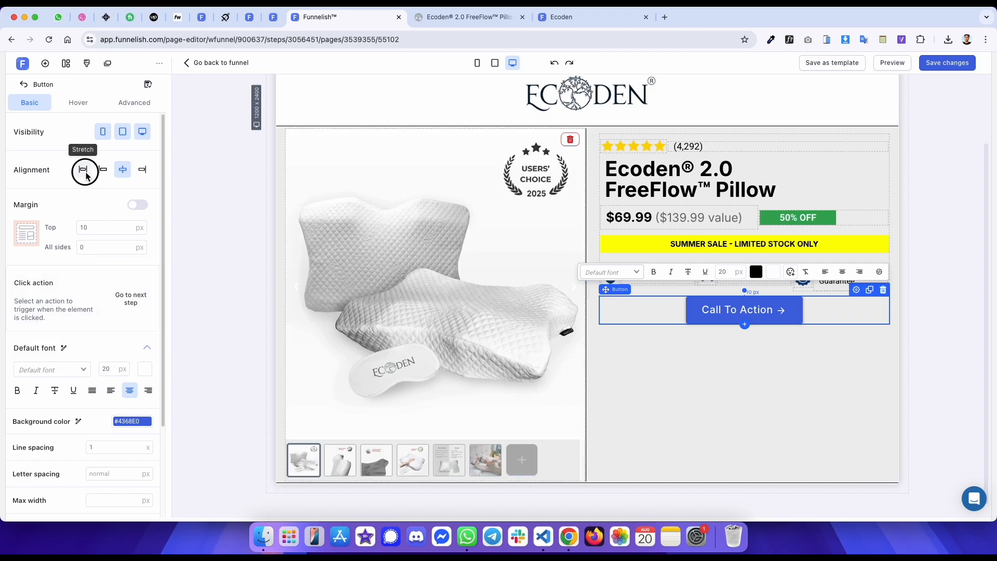
- Stretch the button to full width and review its padding settings
key("ctrl+Tab")
key("ctrl+shift+Tab")
key("ctrl+Tab")
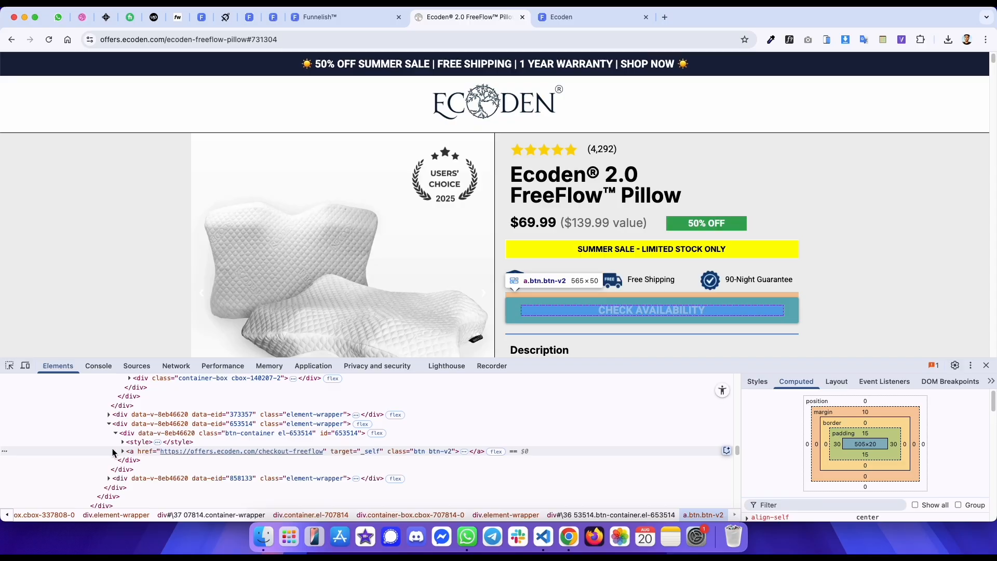
key("ctrl+shift+Tab")
left_click(137, 101)
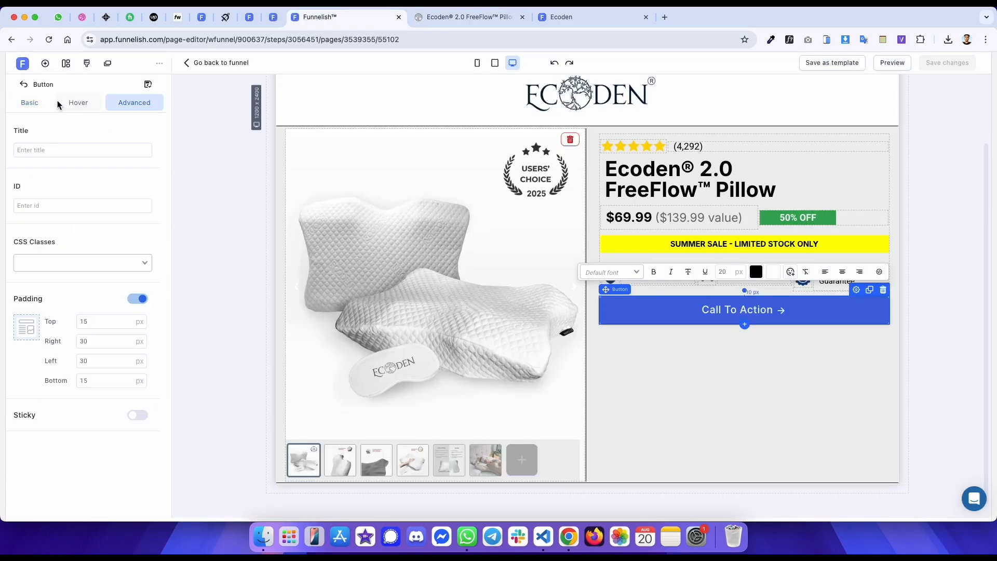
left_click(29, 102)
- Inspect the original Check Availability button's styles for its background colour
key("ctrl+Tab")
left_click(762, 387)
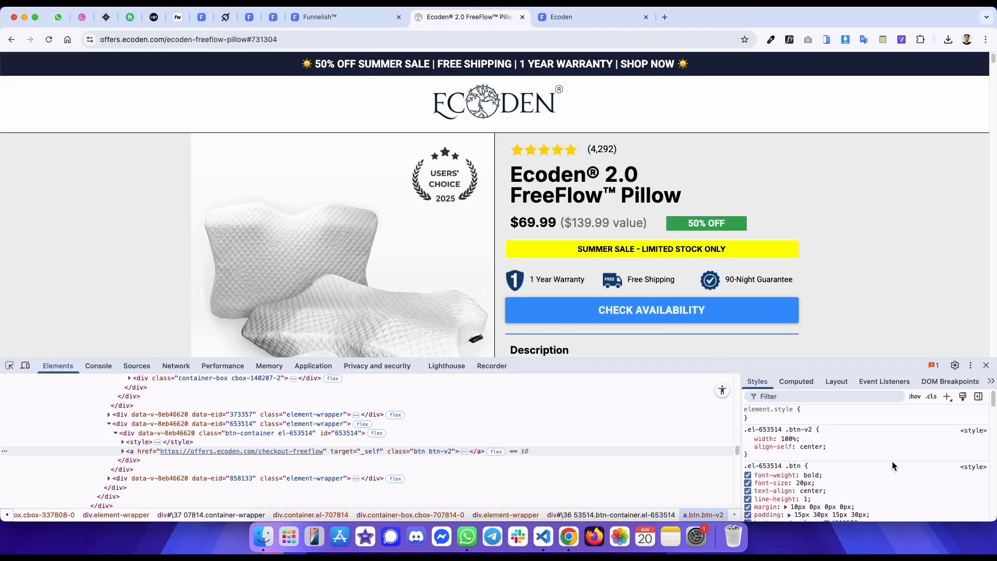
scroll(825, 466, "down", 1)
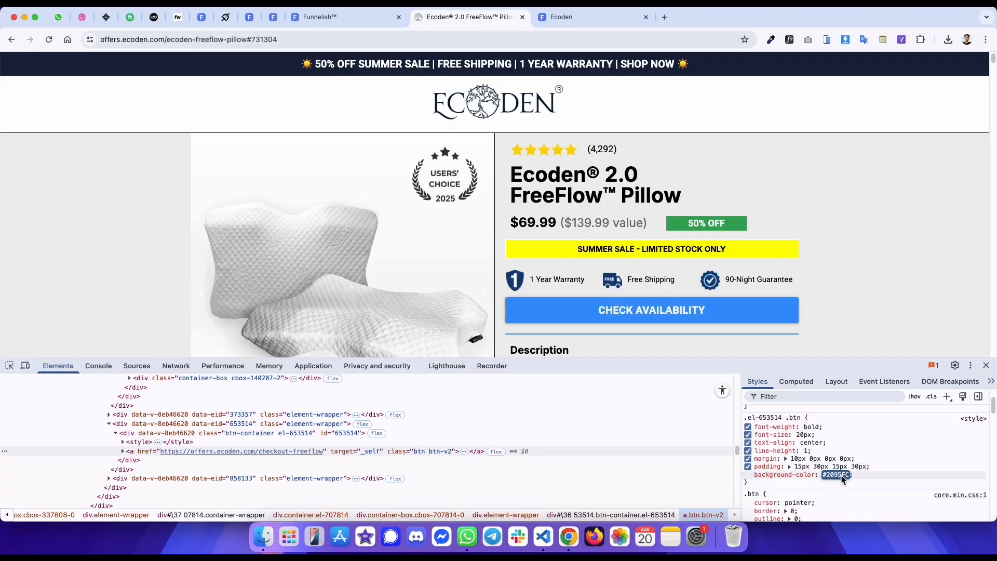
- Set the button's background colour to #2095FC and make its text bold
key("ctrl+shift+Tab")
left_click(132, 421)
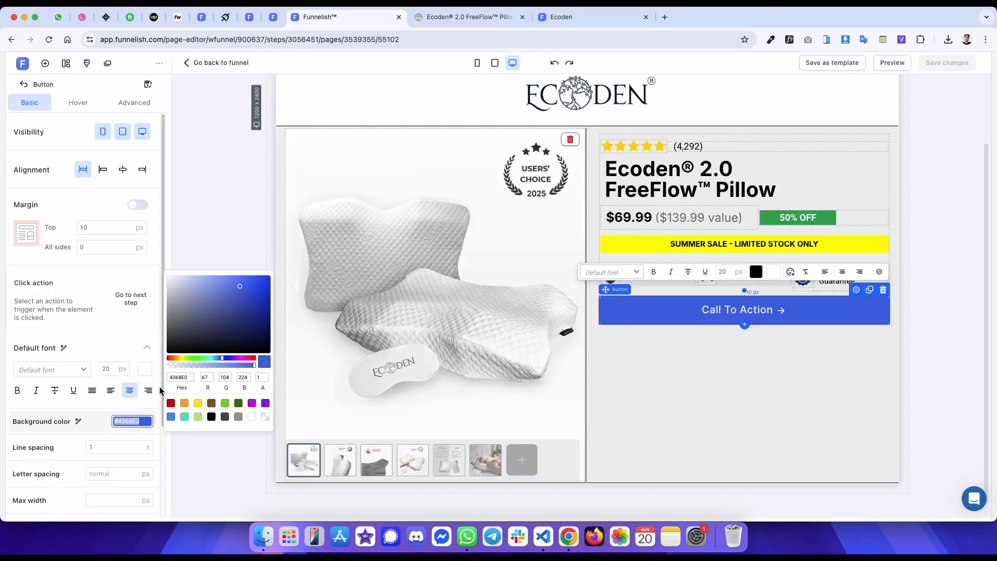
type("2095FC")
key("ctrl+Tab")
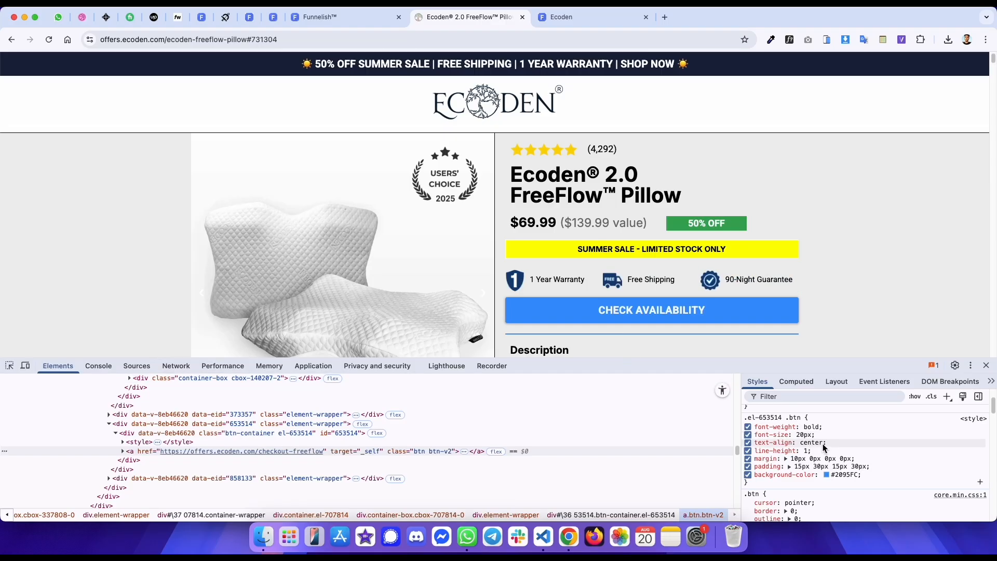
key("ctrl+shift+Tab")
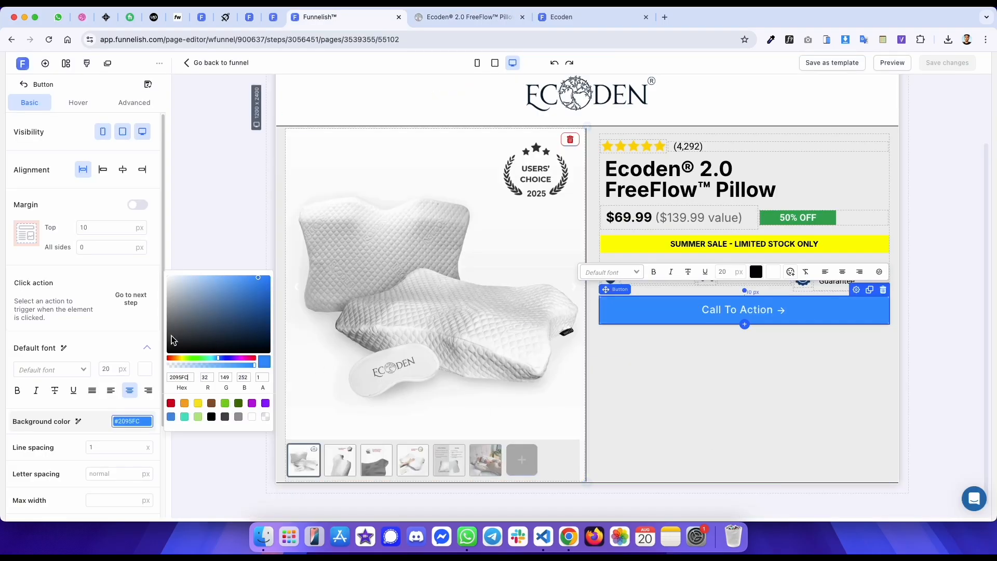
left_click(19, 393)
- Copy the original button's label and replace the button text with CHECK AVAILABILITY
key("ctrl+Tab")
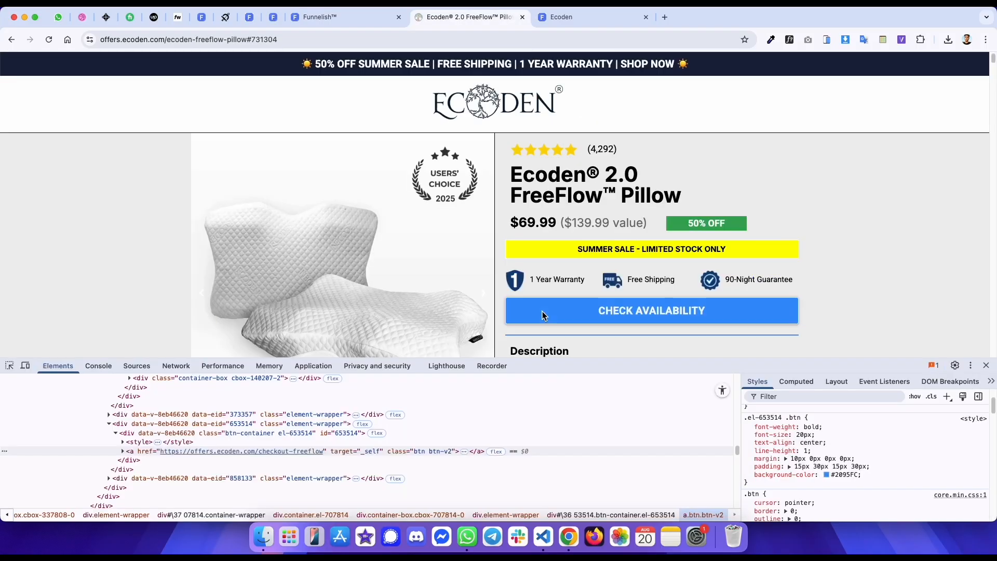
left_click_drag(789, 310, 600, 308)
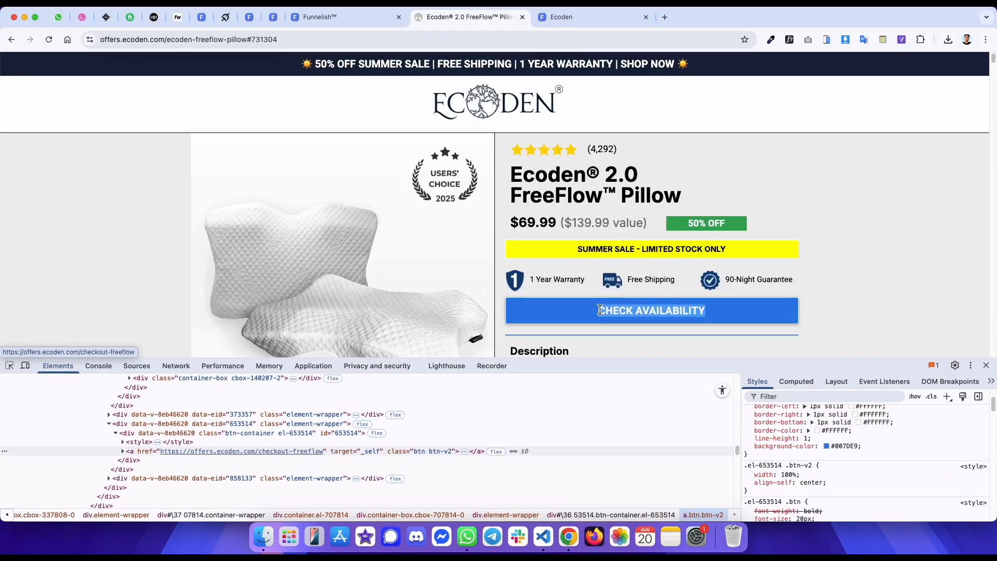
key("ctrl+shift+Tab")
triple_click(759, 312)
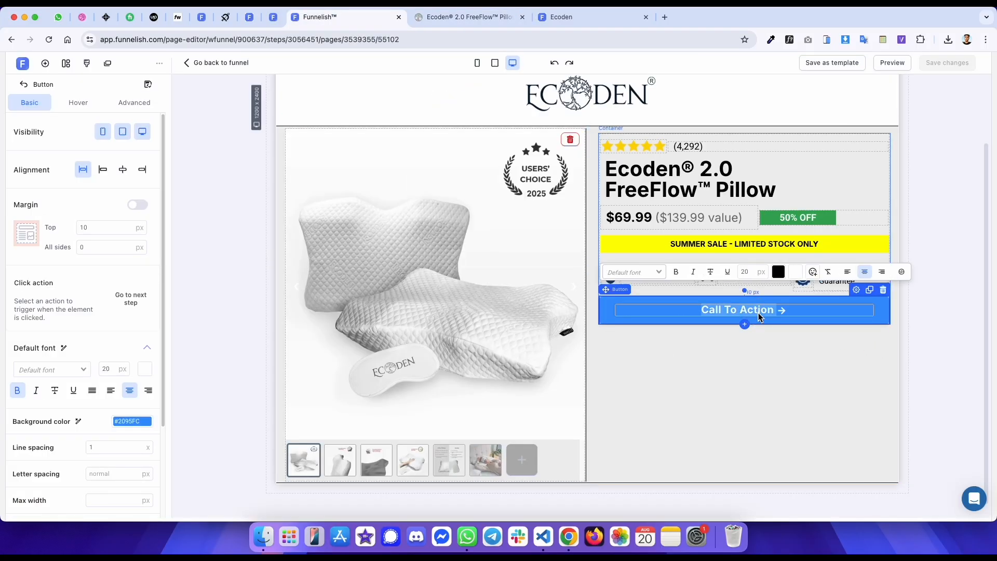
type("CHECK AVAILABILITY")
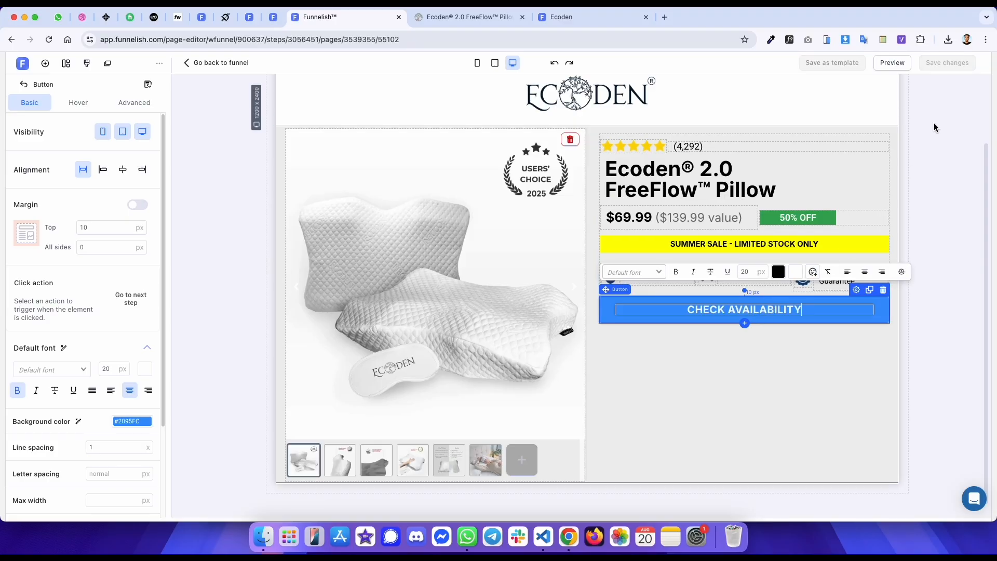
- Reload the published preview page to compare the new button with the original
key("super+9")
key("super+r")
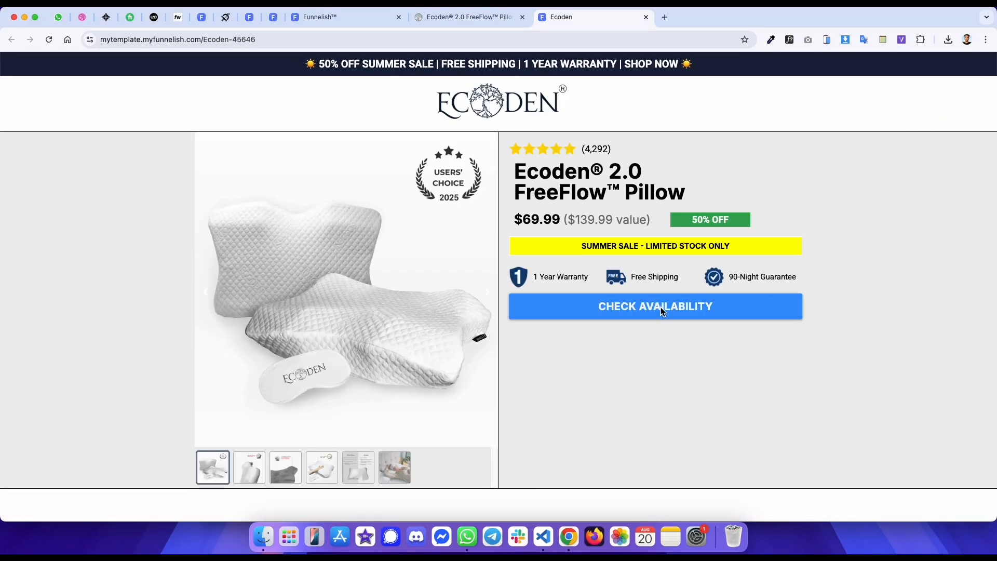
key("super+alt+Left")
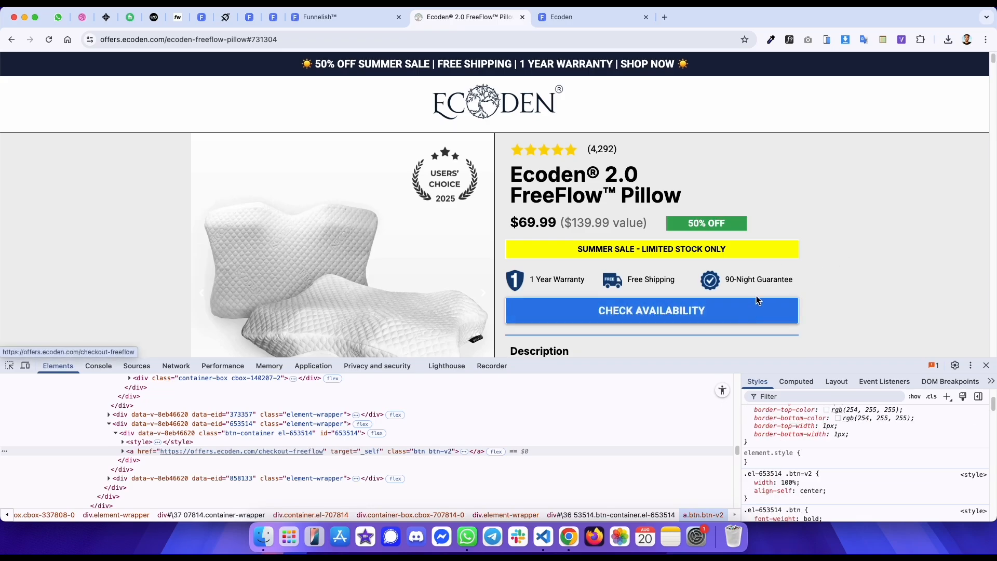
- Force the hover state on the original button and copy its hover background colour
scroll(894, 446, "down", 2)
scroll(920, 411, "up", 1)
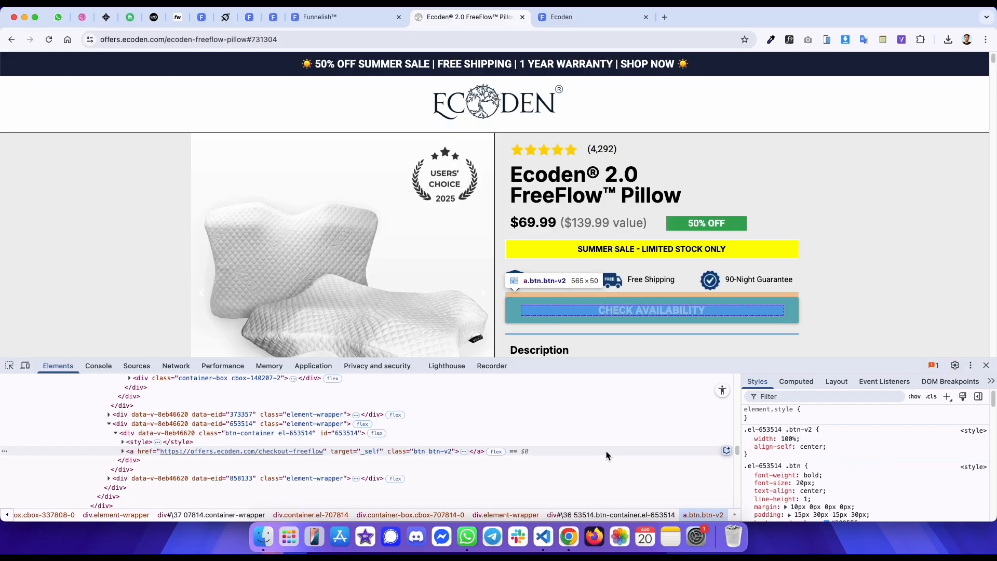
left_click(915, 397)
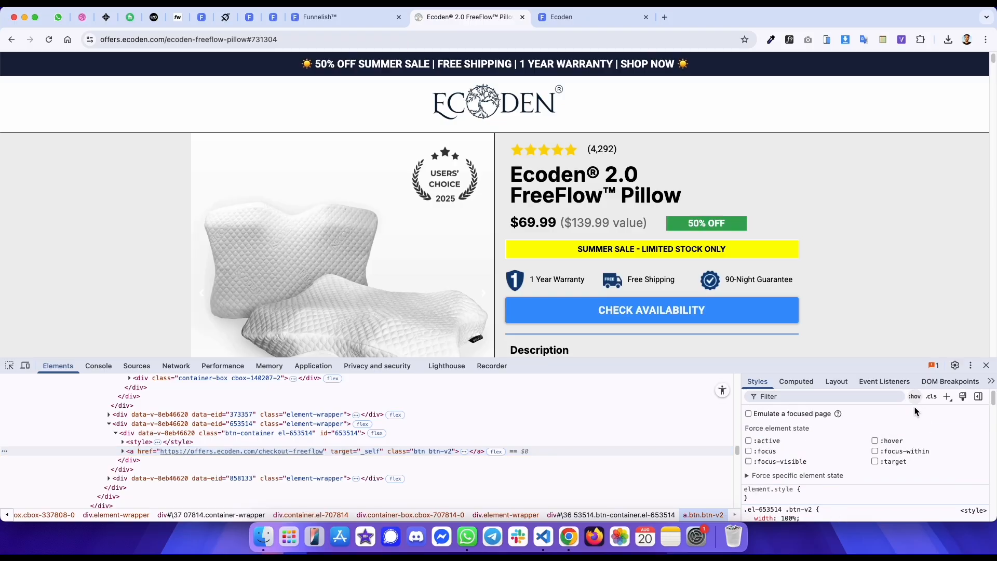
left_click(875, 441)
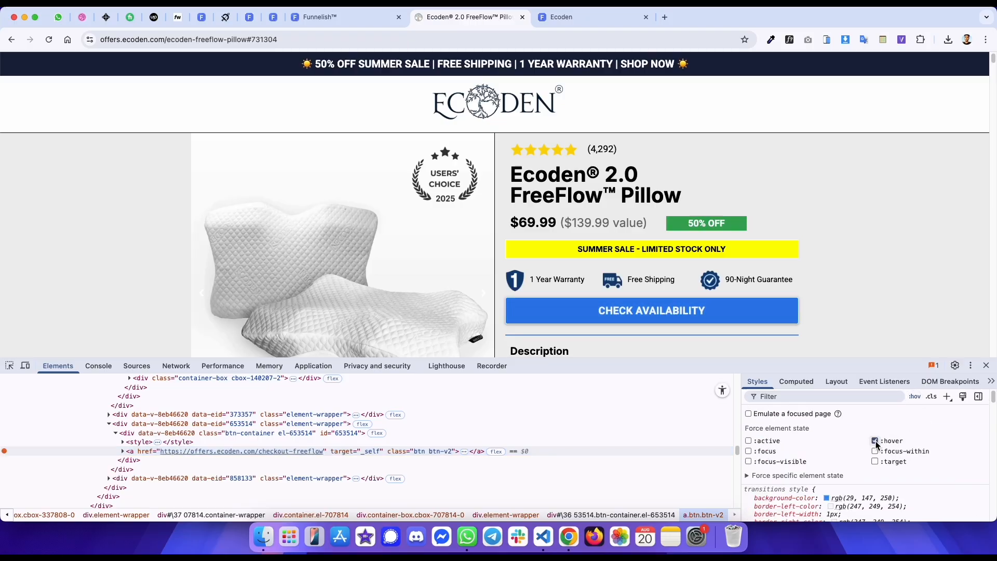
left_click(917, 399)
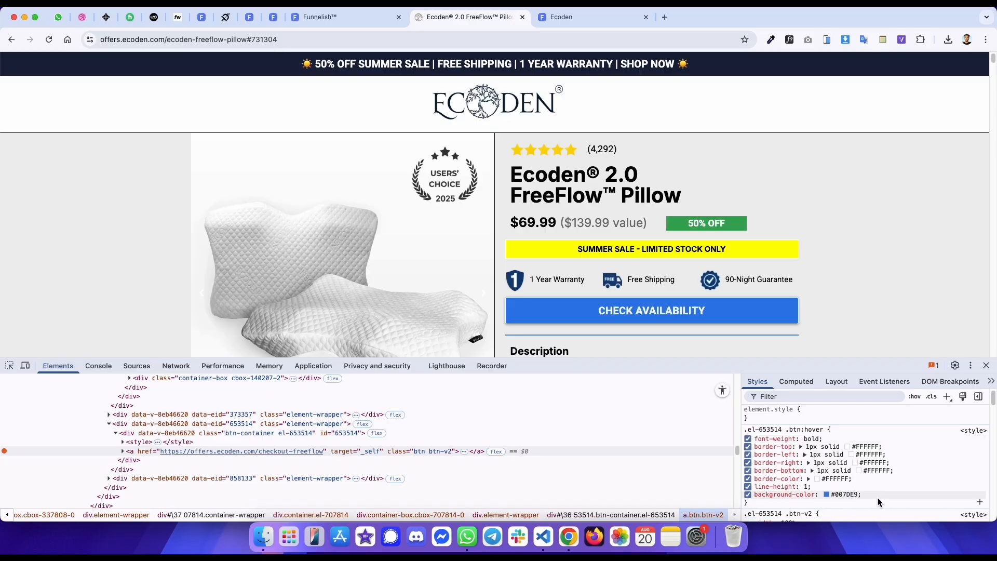
left_click(846, 495)
key("ctrl+c")
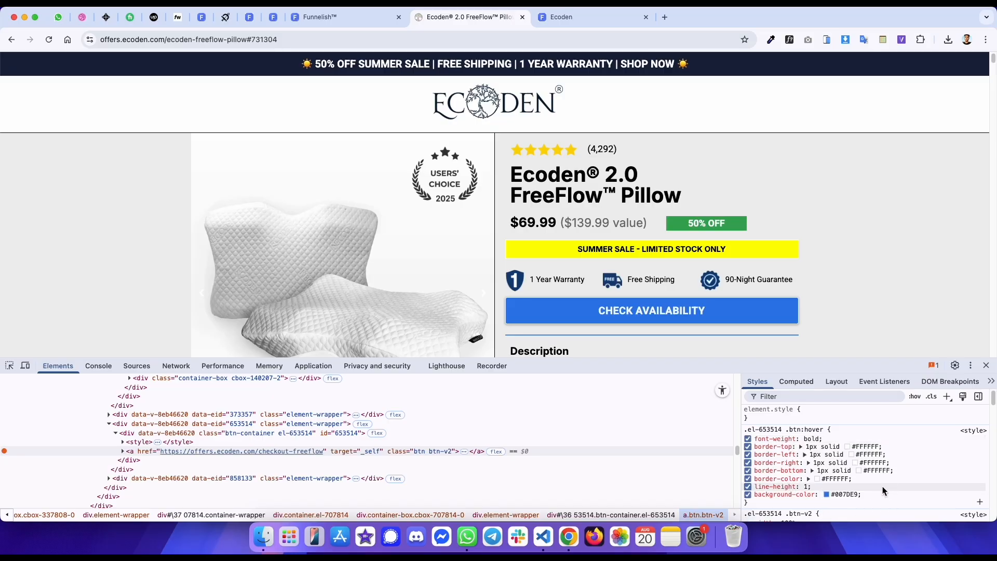
- Set the button's hover background colour to #007DE9
key("ctrl+shift+Tab")
left_click(727, 303)
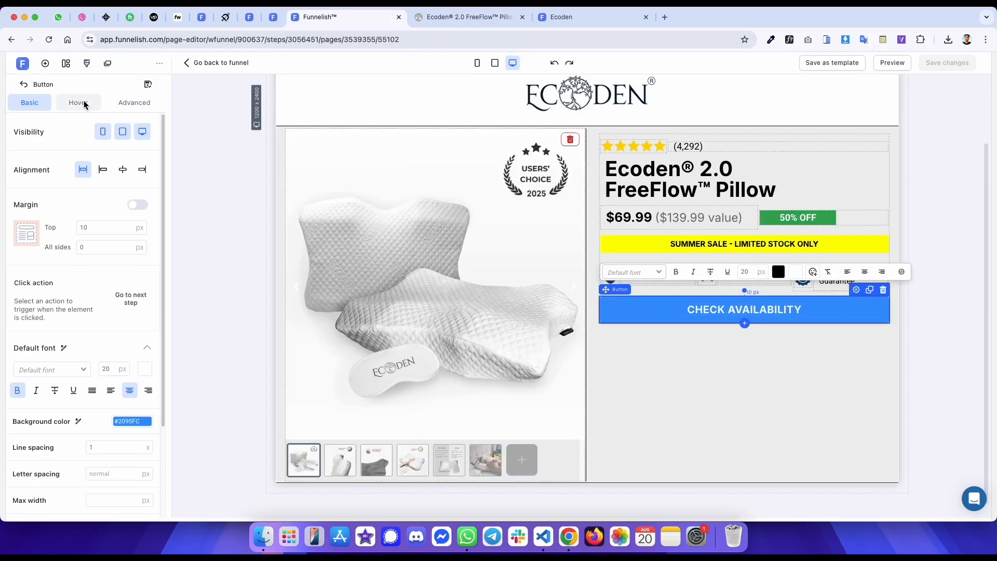
left_click(79, 102)
left_click(133, 125)
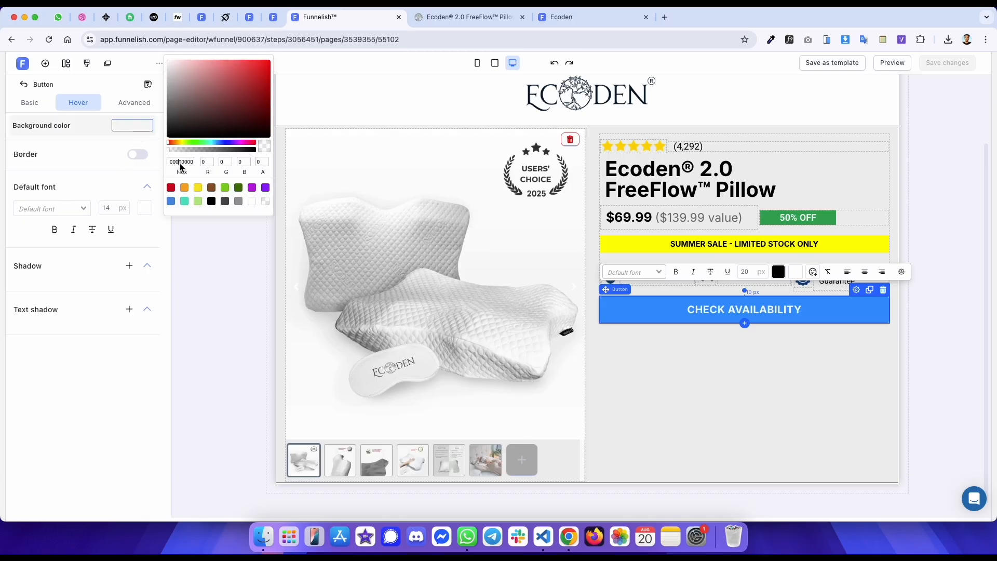
key("ctrl+v")
key("ctrl+Tab")
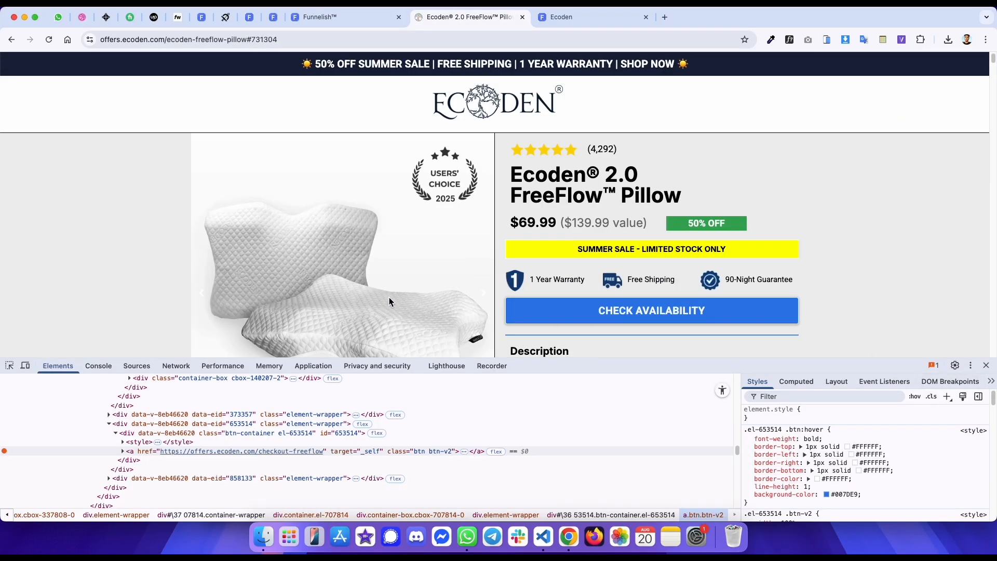
- Turn on the button's hover border and set its colour to #FFFFFF
key("ctrl+shift+Tab")
left_click(137, 156)
left_click(128, 196)
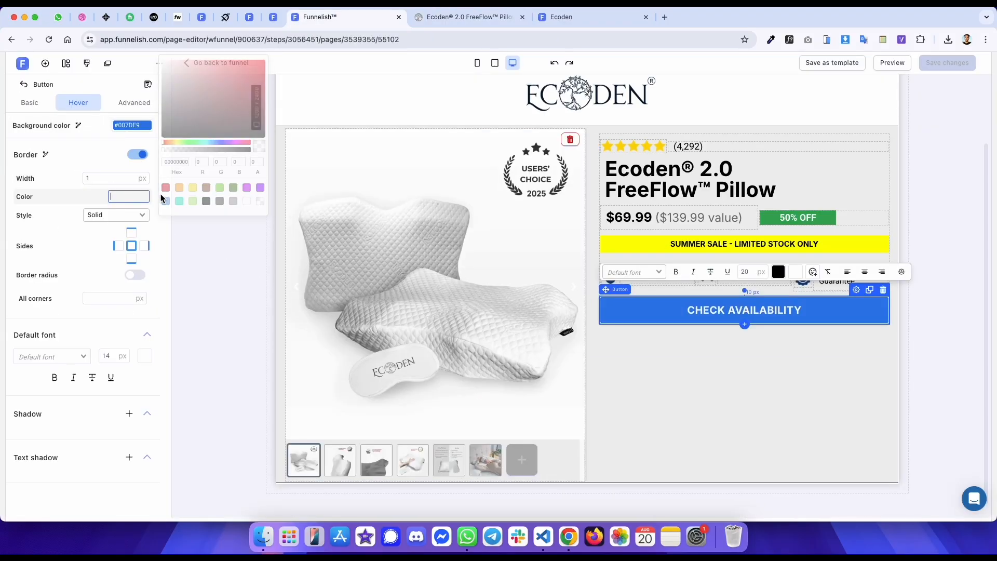
left_click(248, 201)
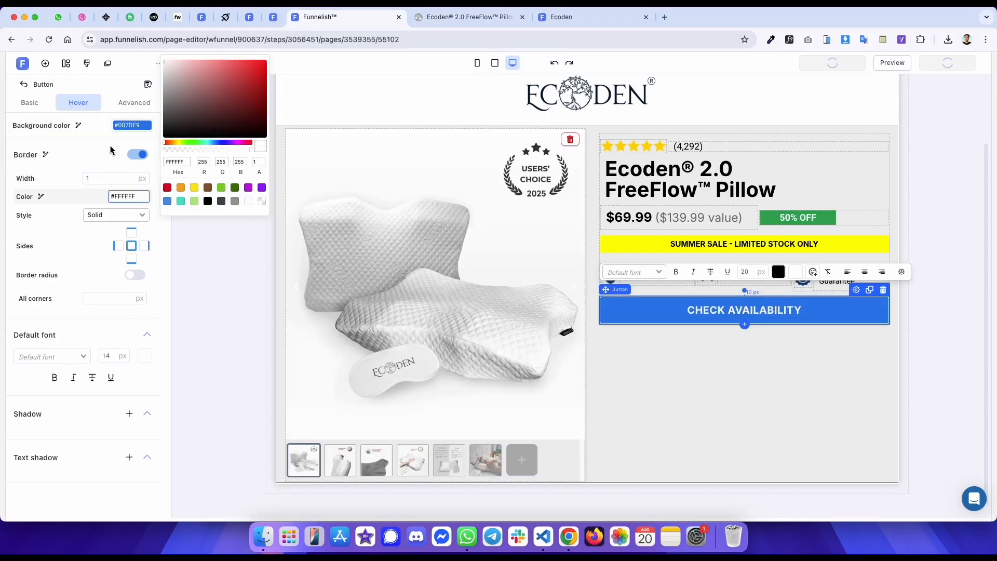
key("ctrl+Tab")
- Review the original button's remaining styles and compare it with the preview page
scroll(826, 457, "down", 2)
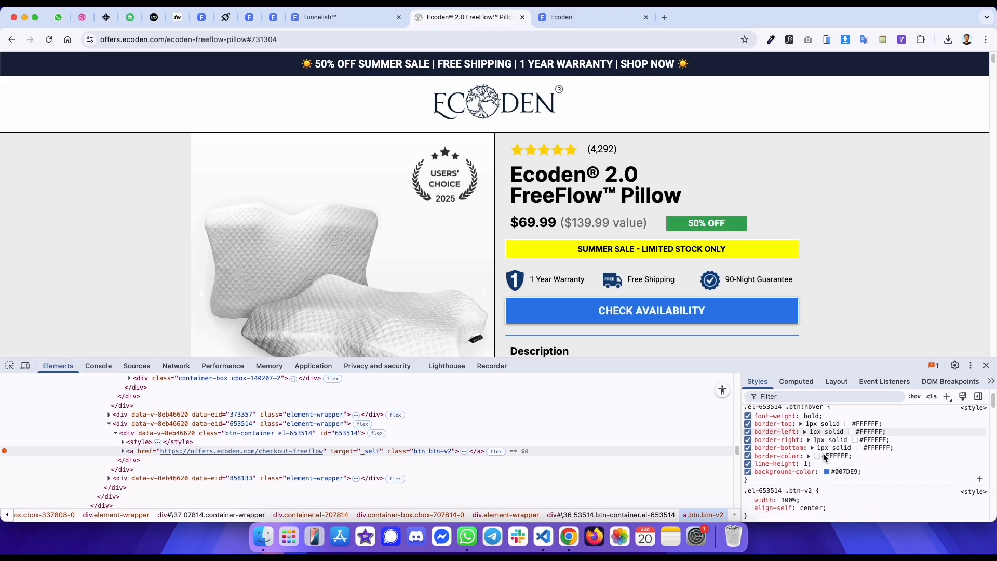
scroll(826, 457, "down", 5)
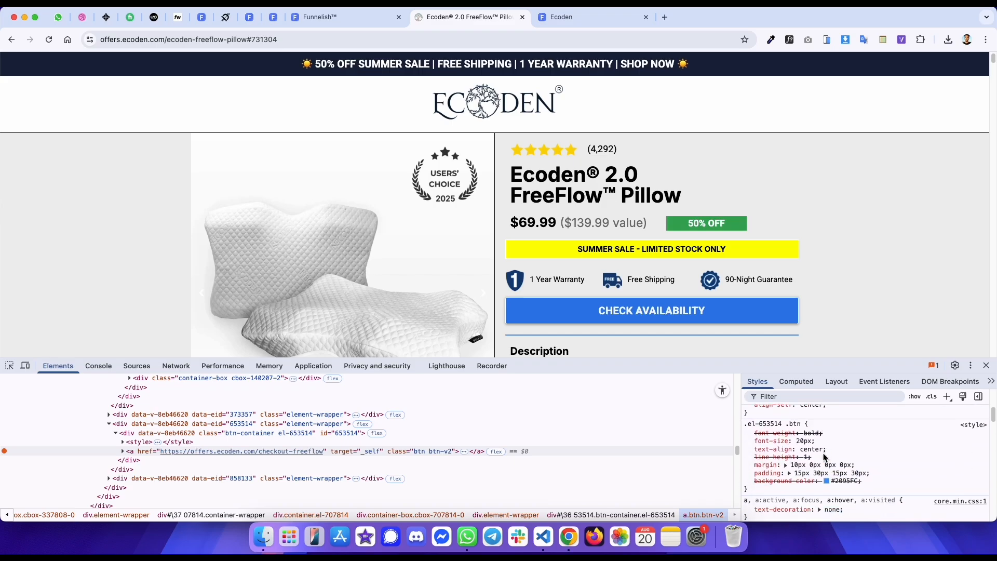
scroll(825, 457, "down", 4)
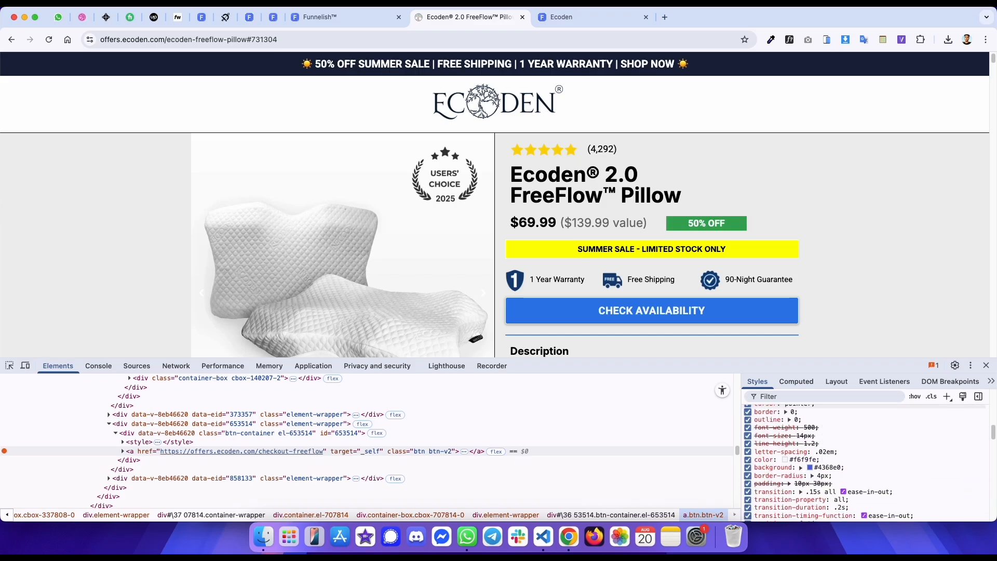
key("ctrl+Tab")
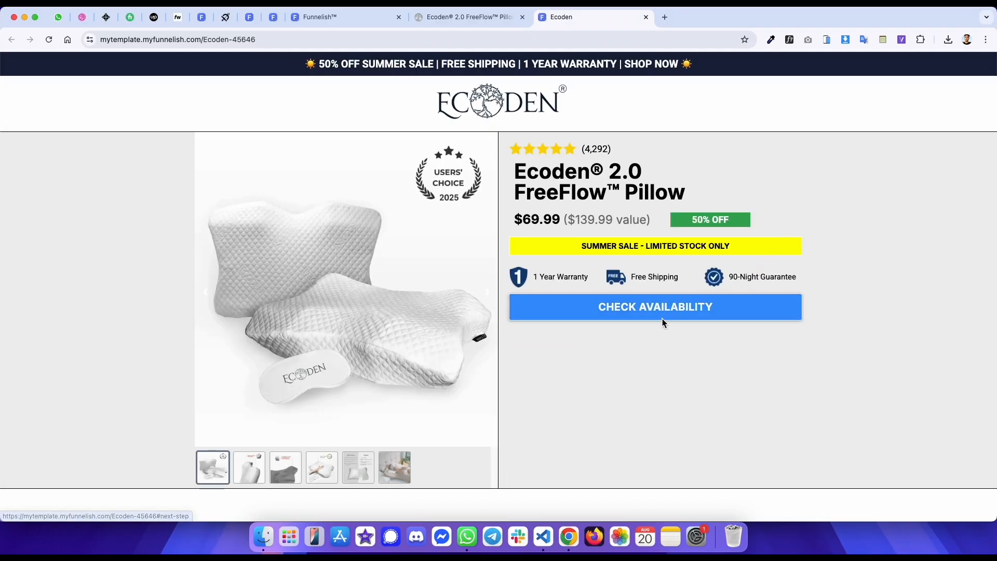
key("ctrl+shift+Tab")
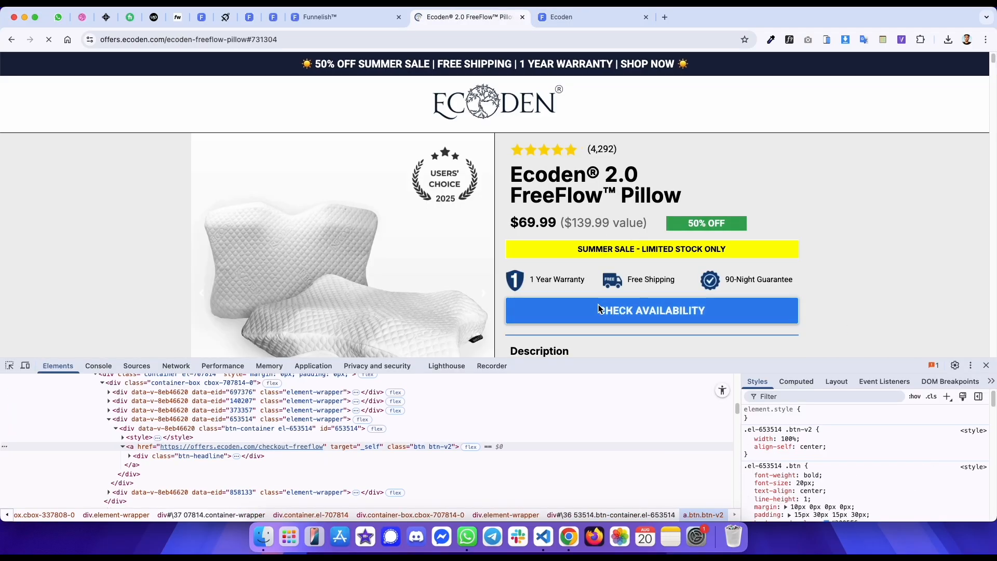
key("ctrl+Tab")
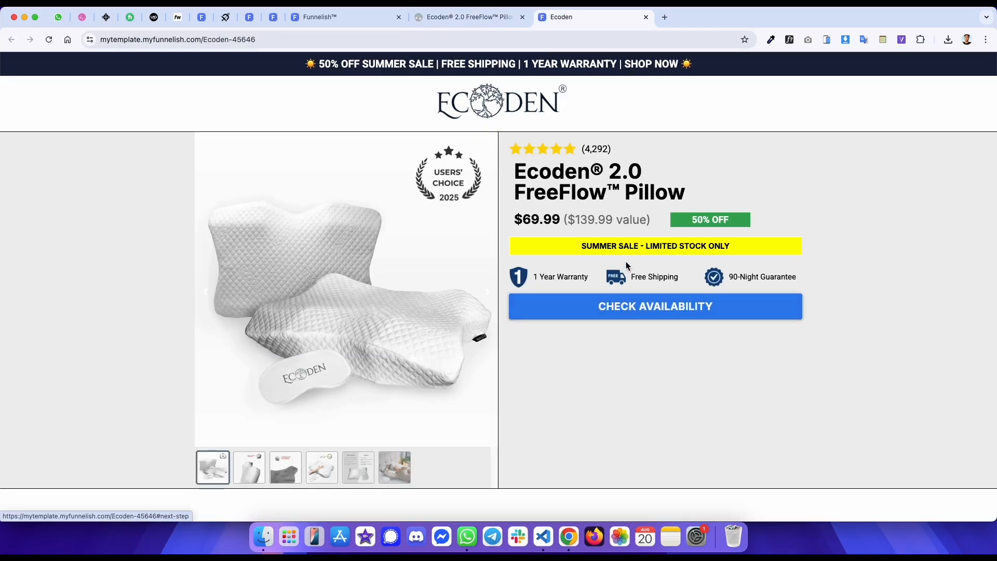
key("ctrl+shift+Tab")
- Inspect the divider line below the original button and its box model
scroll(573, 244, "down", 5)
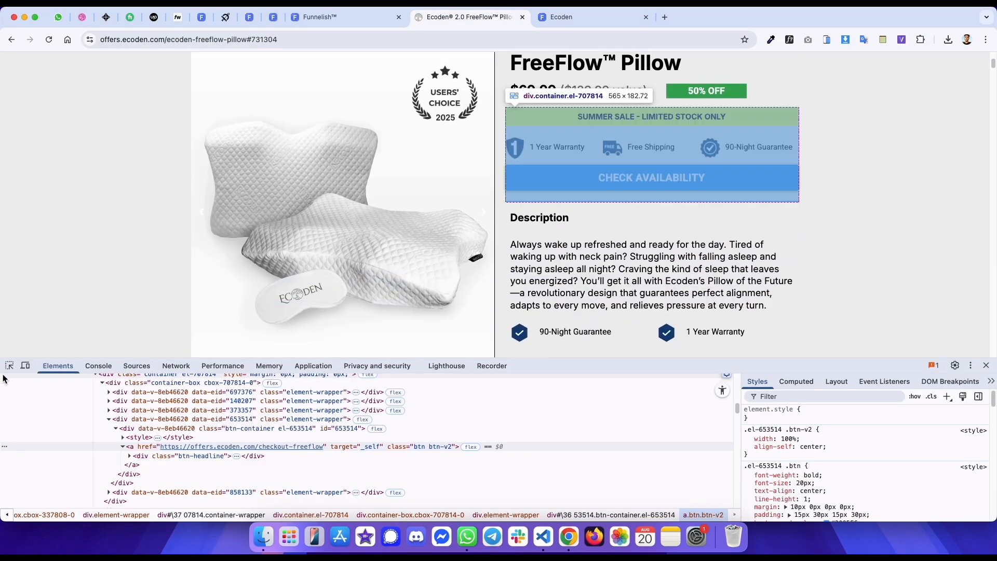
left_click(9, 365)
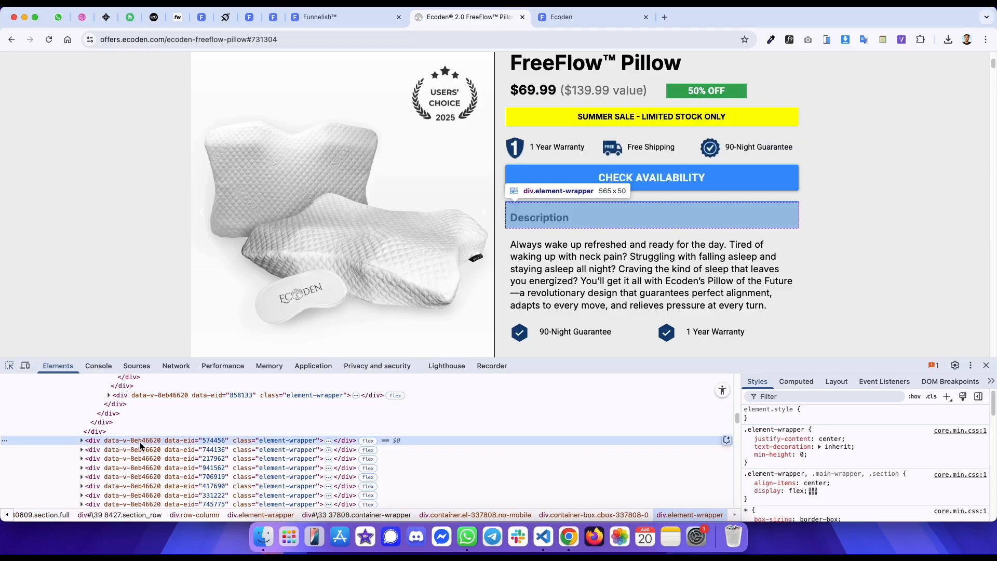
left_click(8, 368)
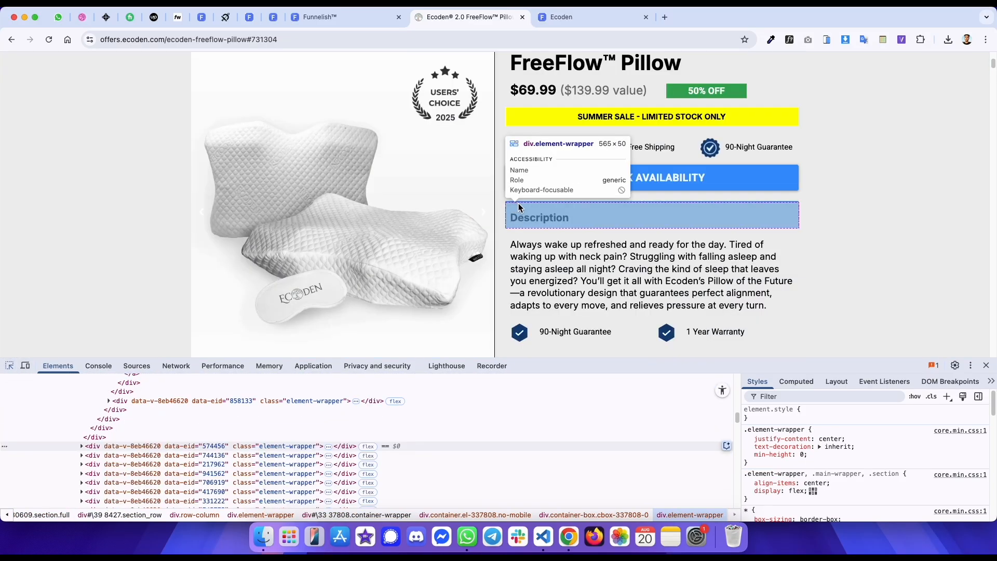
left_click(519, 204)
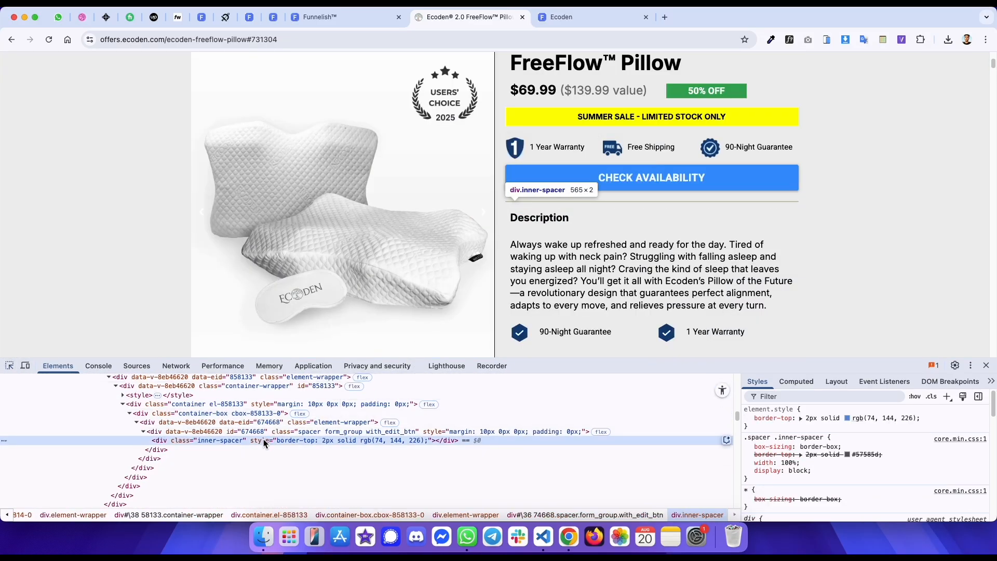
left_click(242, 405)
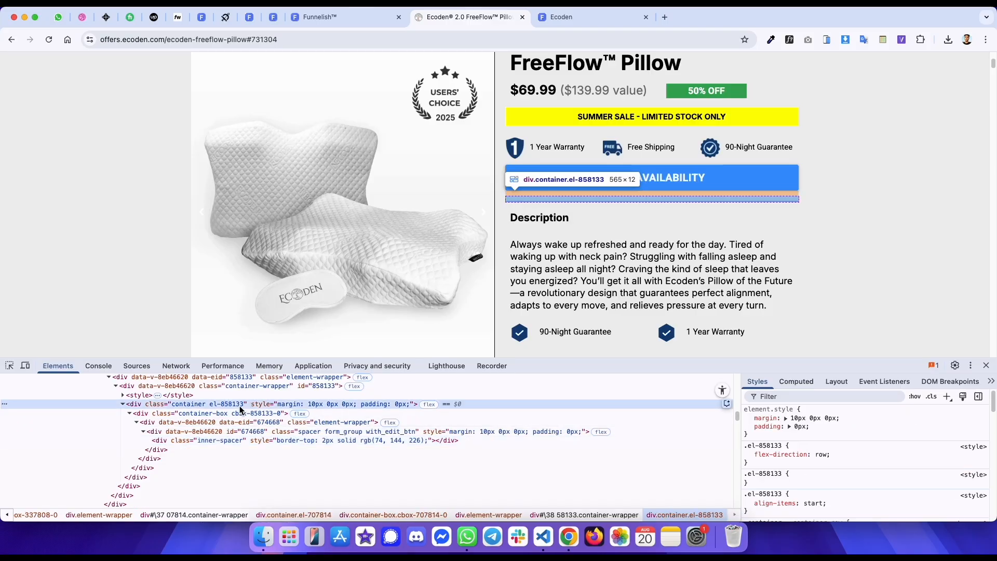
left_click(795, 381)
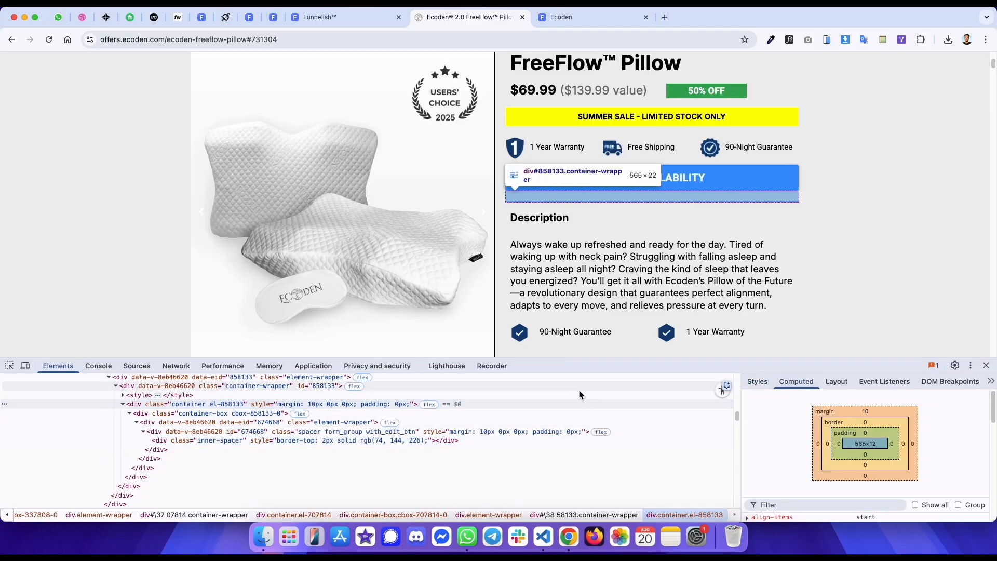
left_click(527, 441)
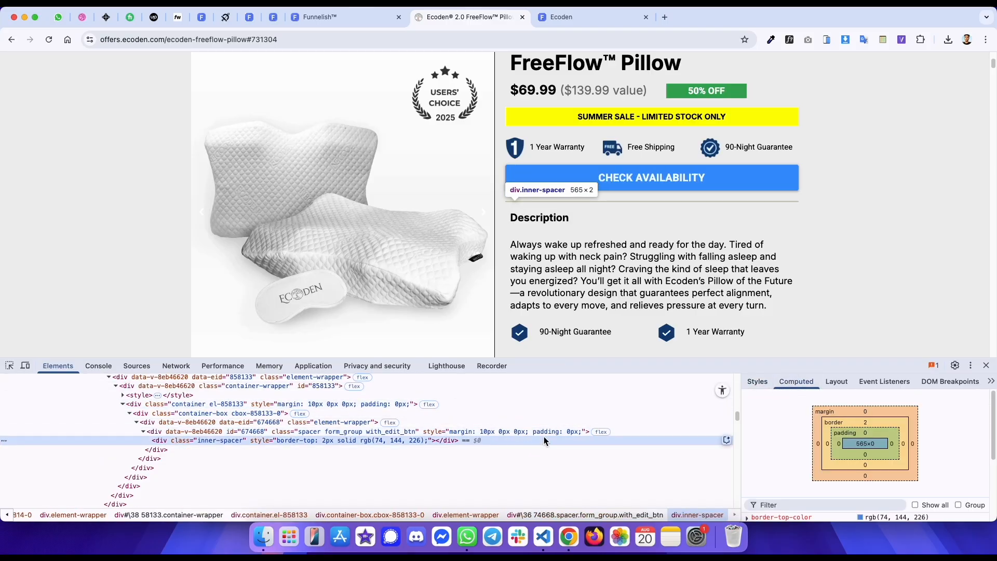
- Convert the divider's border-top colour to hex format in the styles
left_click(758, 382)
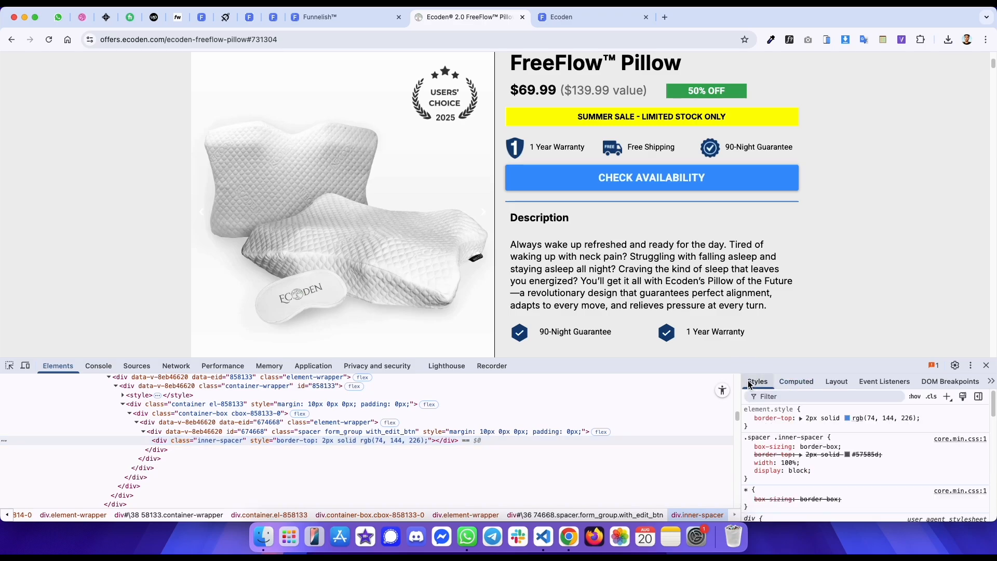
left_click(848, 418, "shift")
left_click(858, 420)
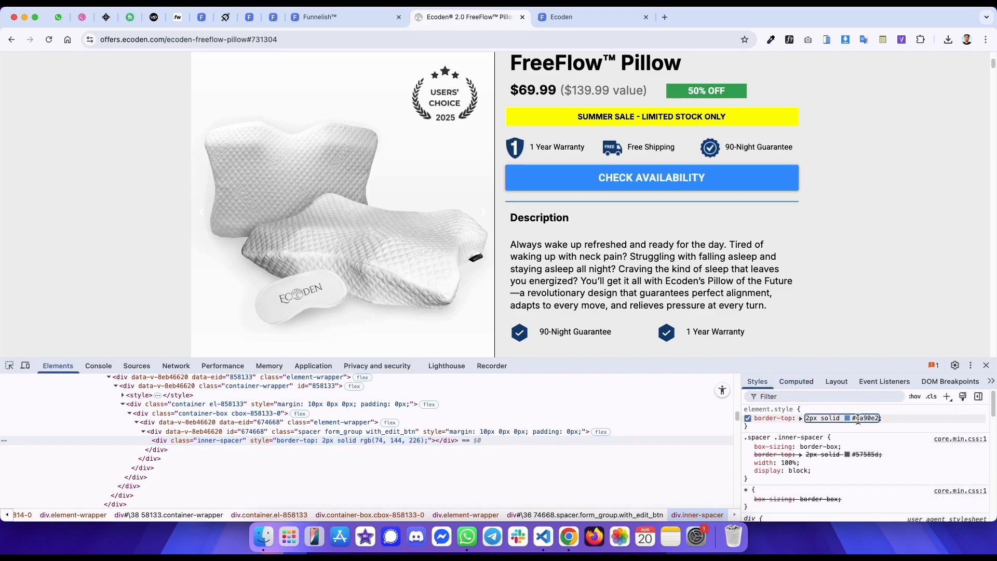
left_click(857, 419)
key("Return")
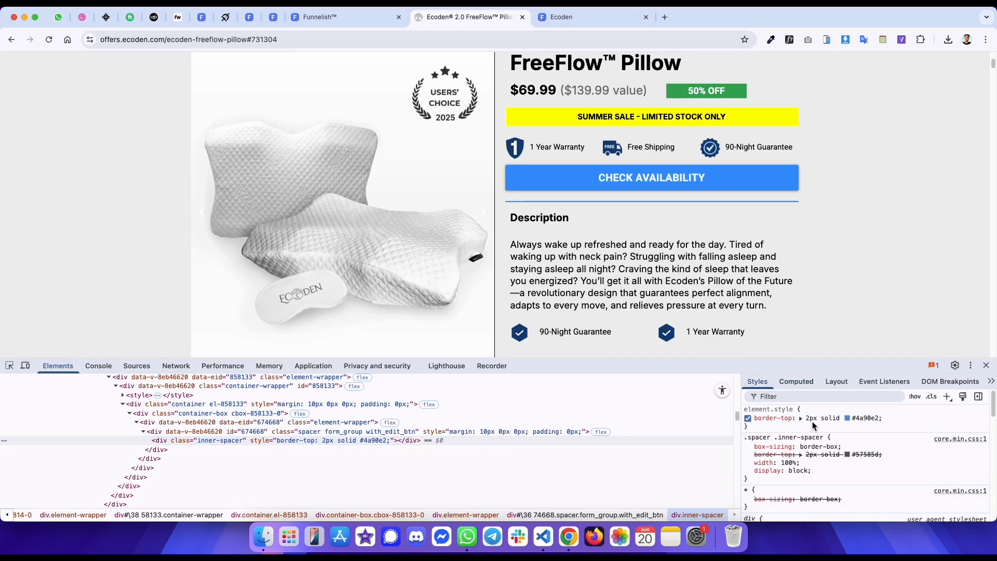
- Add a spacer below the button with colour #4A90E2 and a 20 px top margin
key("ctrl+shift+Tab")
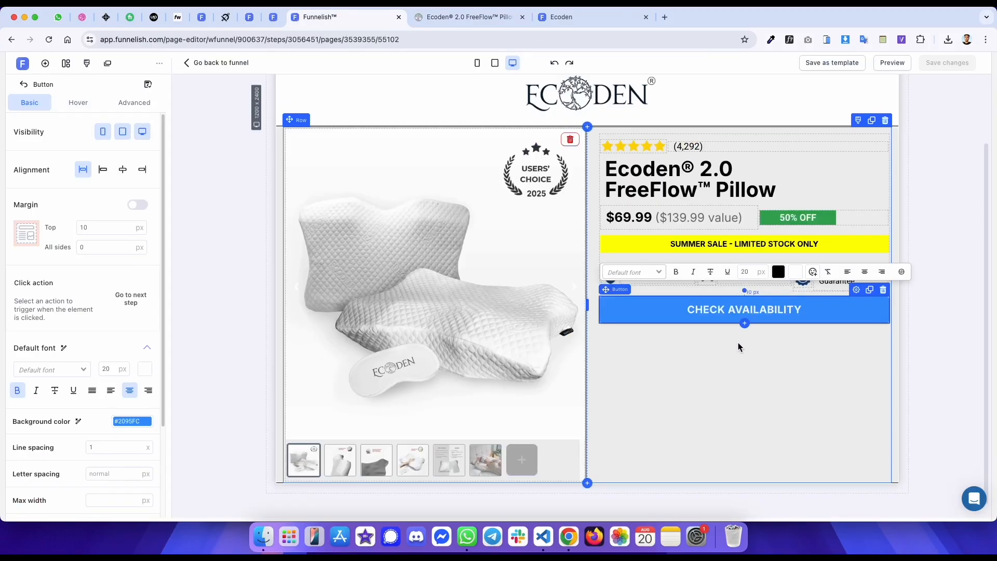
left_click(46, 63)
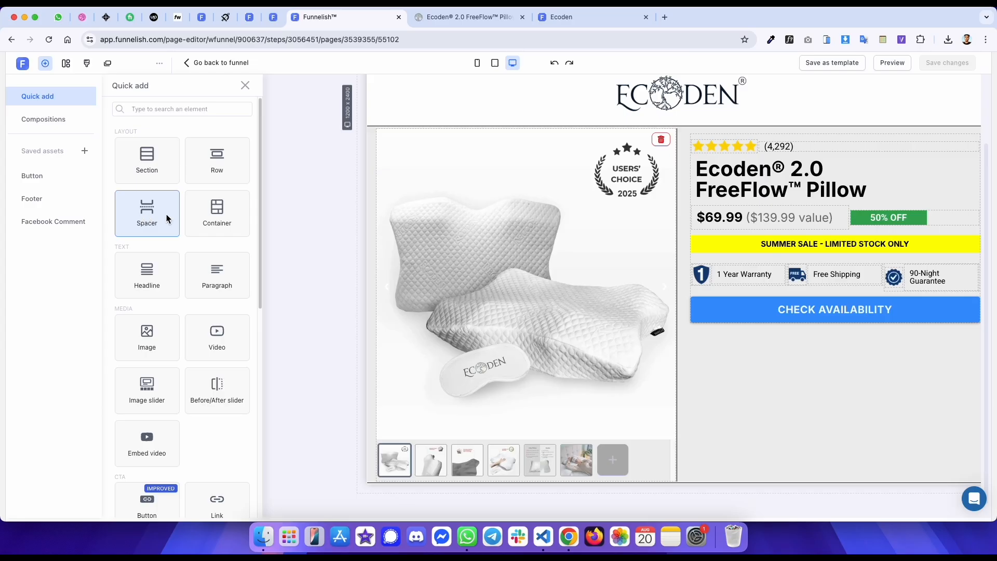
left_click_drag(147, 217, 841, 322)
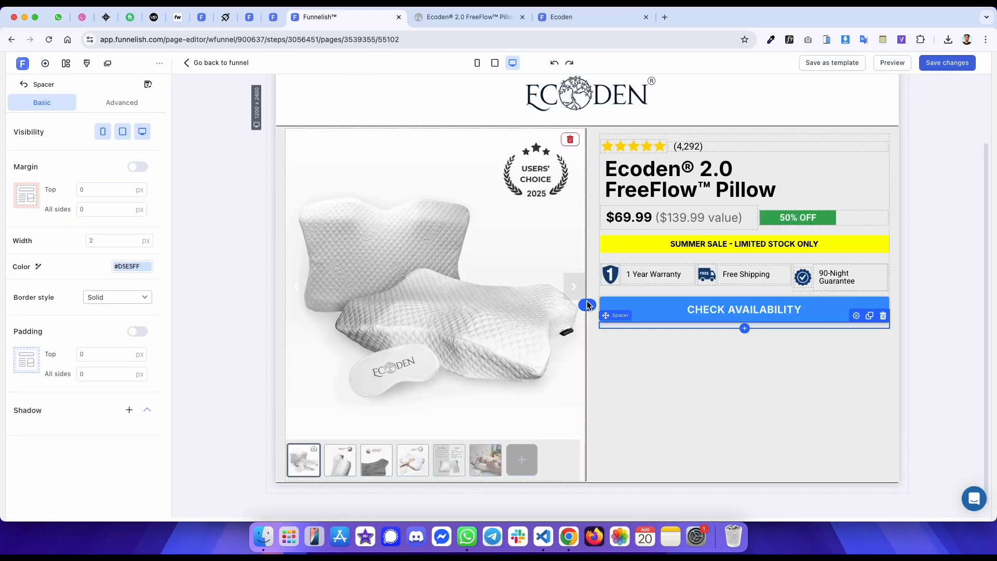
left_click(131, 267)
type("4A90E2")
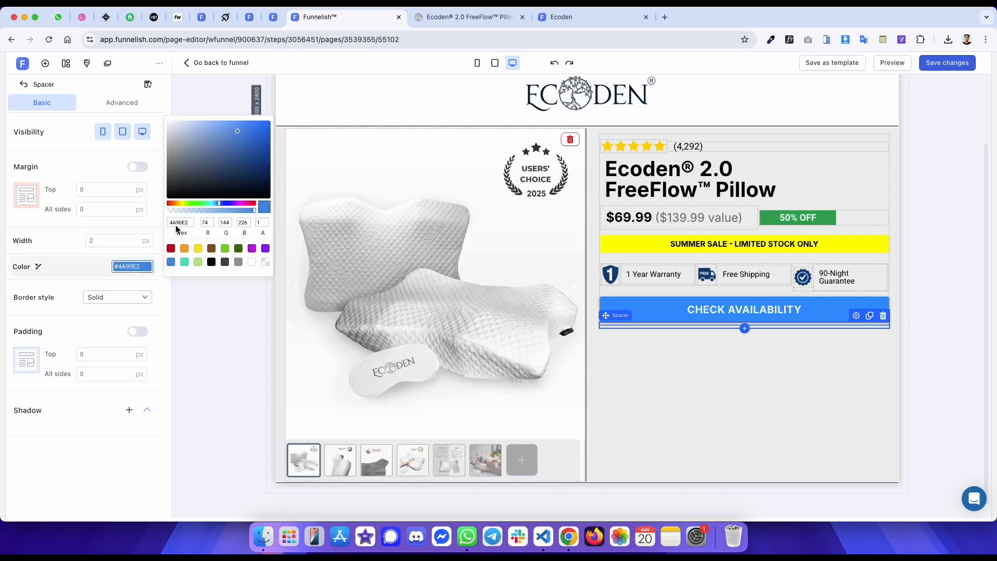
left_click(118, 192)
type("20")
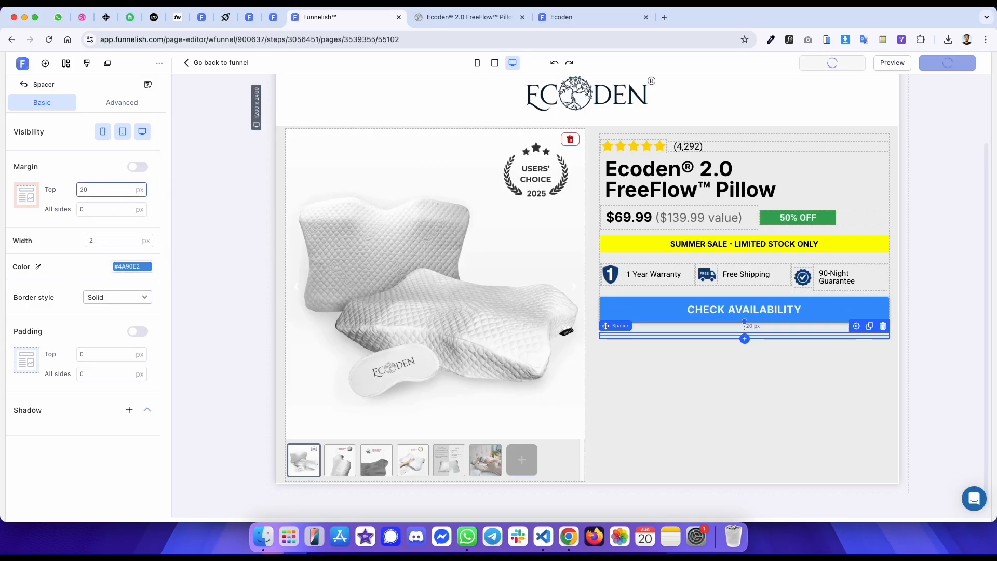
- Reload the preview page and inspect the original page's Description heading
key("ctrl+Tab")
key("ctrl+Tab")
key("super+r")
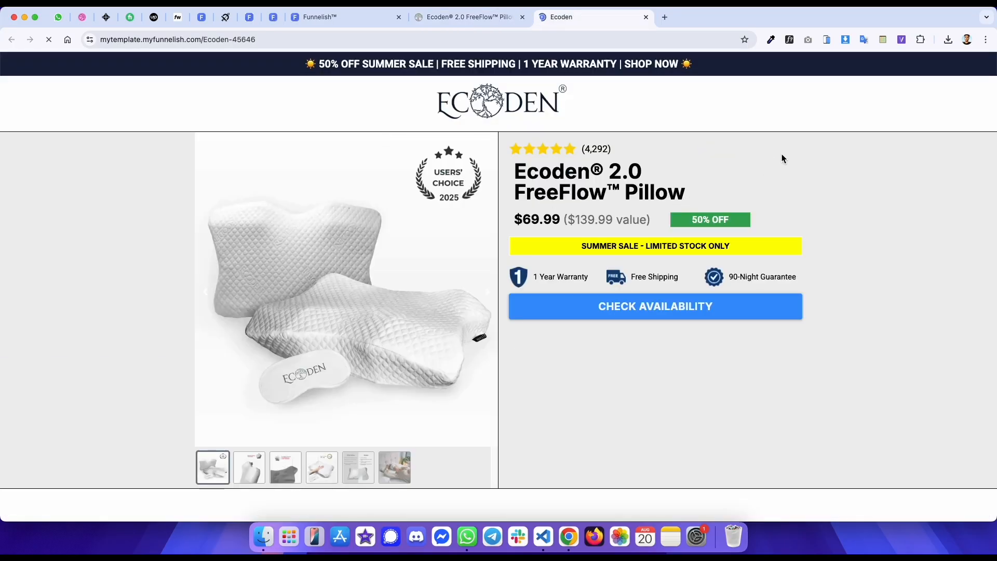
key("ctrl+shift+Tab")
left_click_drag(578, 225, 508, 221)
key("super+c")
right_click(529, 220)
left_click(550, 402)
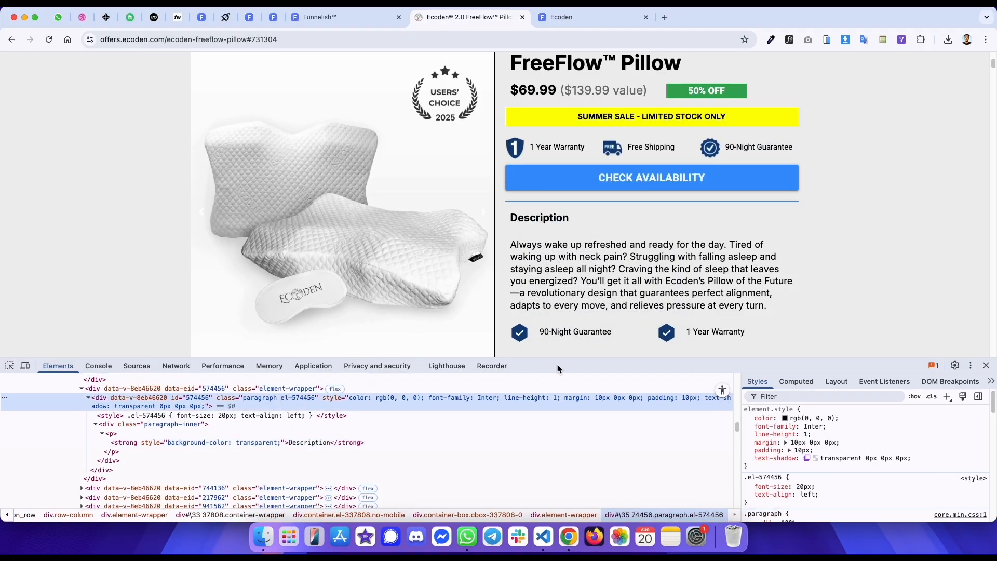
- Add a paragraph below the spacer reading Description and align it left
key("ctrl+shift+Tab")
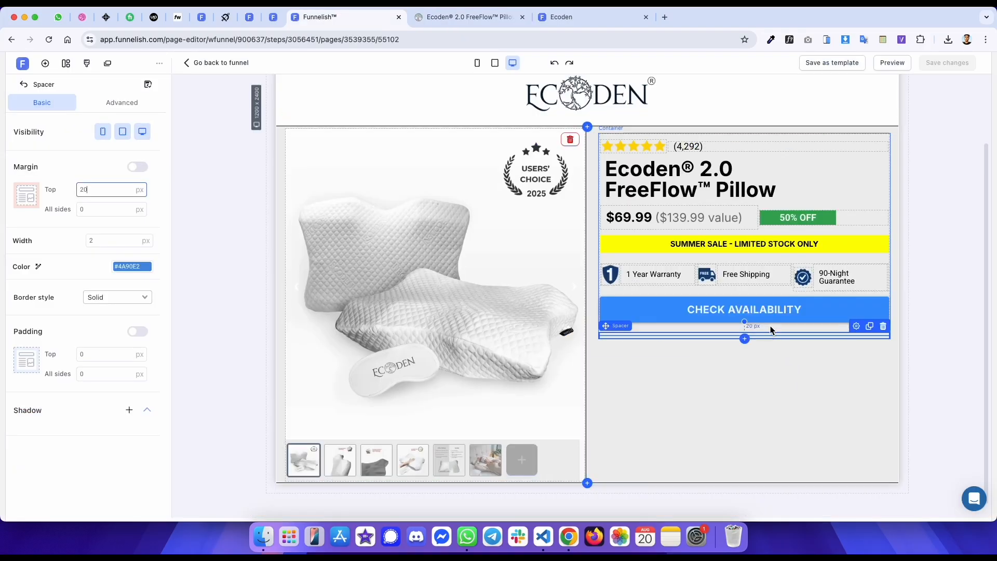
left_click(745, 338)
left_click(216, 277)
double_click(623, 350)
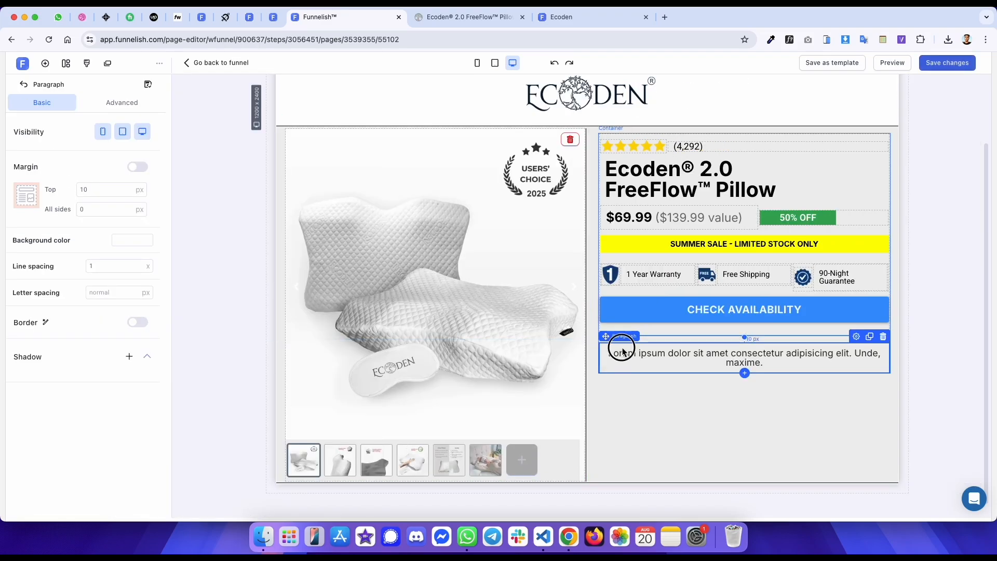
key("super+a")
key("super+v")
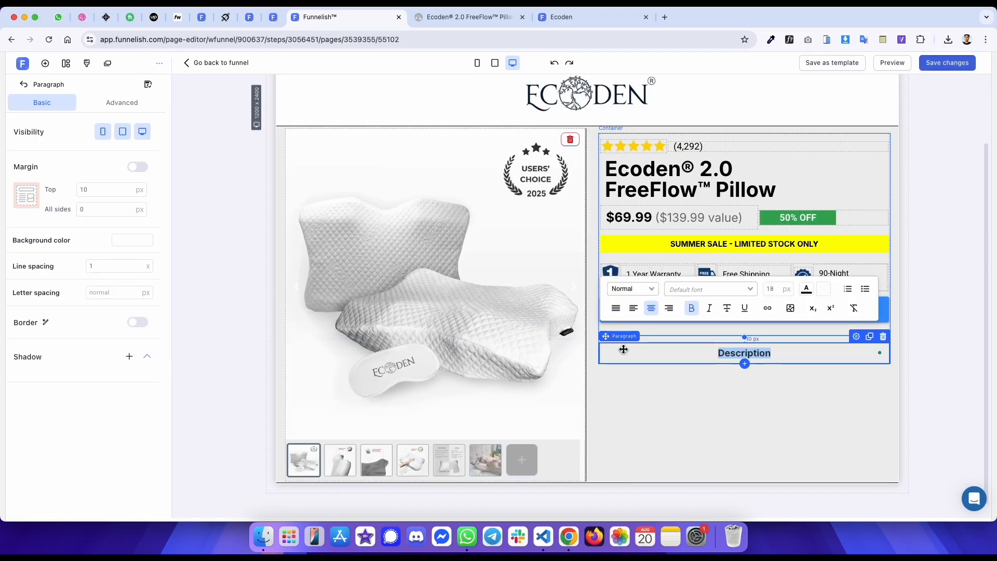
left_click(633, 308)
- Check the original Description heading's font with WhatFont
key("ctrl+Tab")
left_click(788, 45)
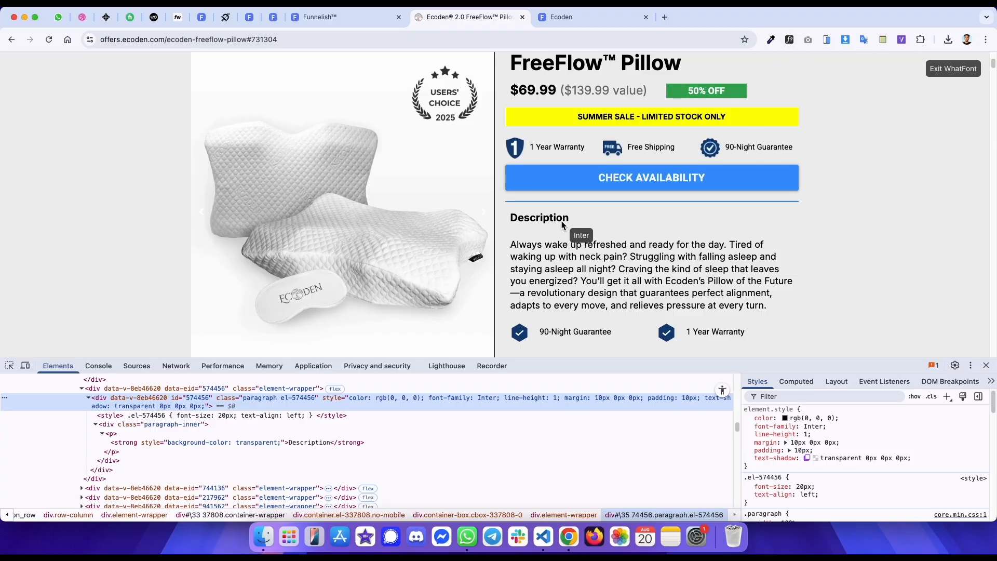
left_click(551, 220)
mouse_move(680, 289)
key("ctrl+shift+Tab")
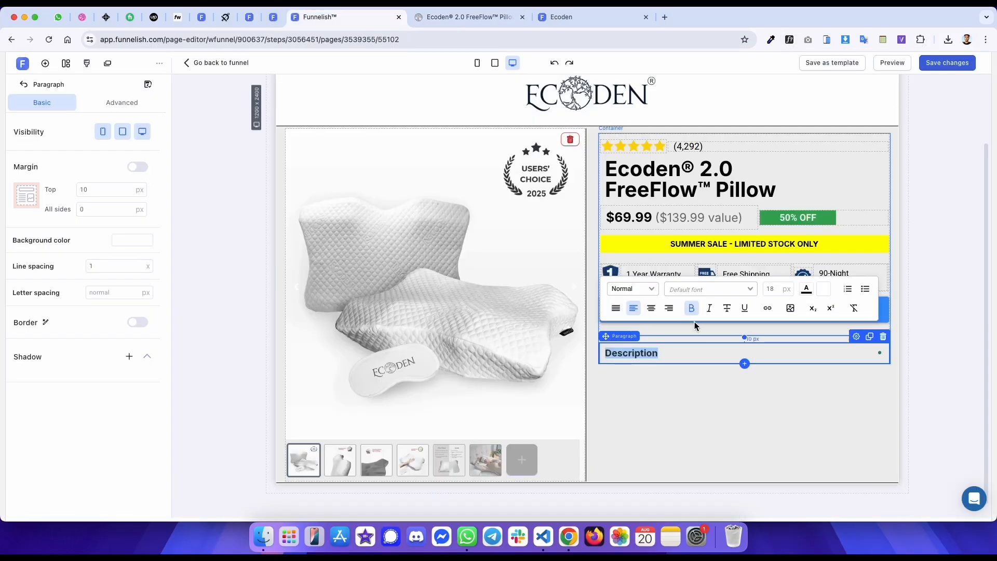
- Increase the Description heading's font size to 20 px
key("Up")
key("Up")
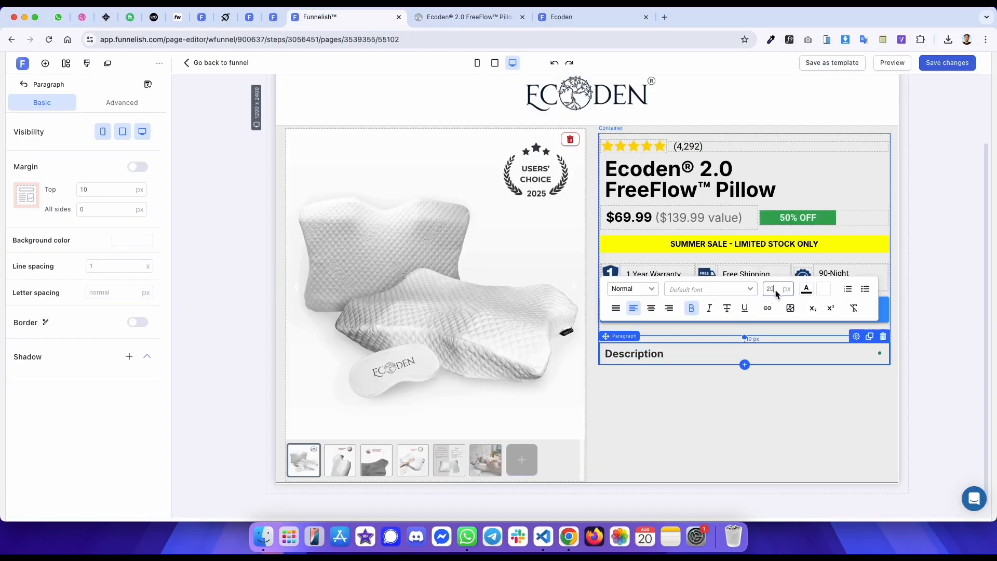
left_click(803, 291)
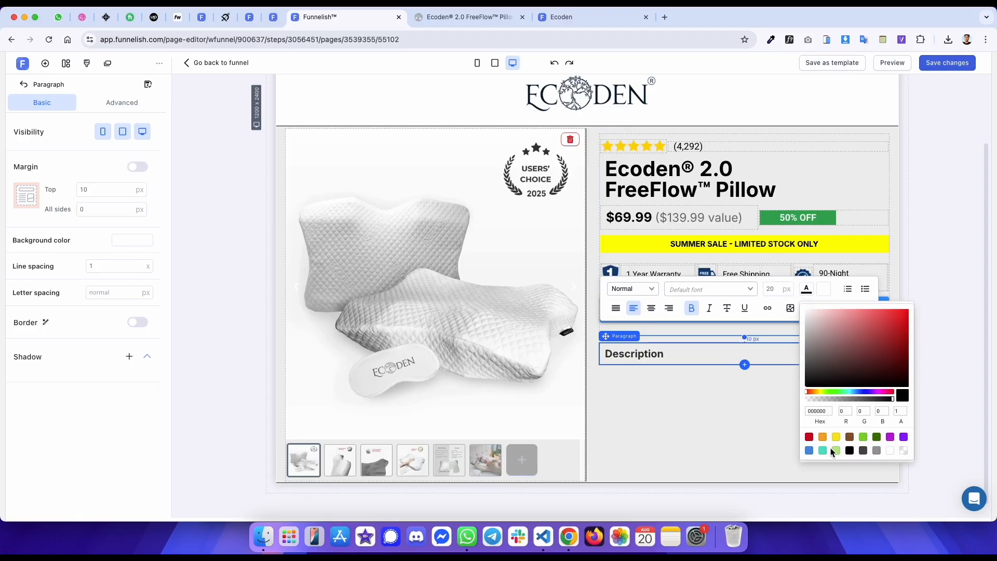
- Copy the original description paragraph and inspect its styles and computed box model
key("ctrl+Tab")
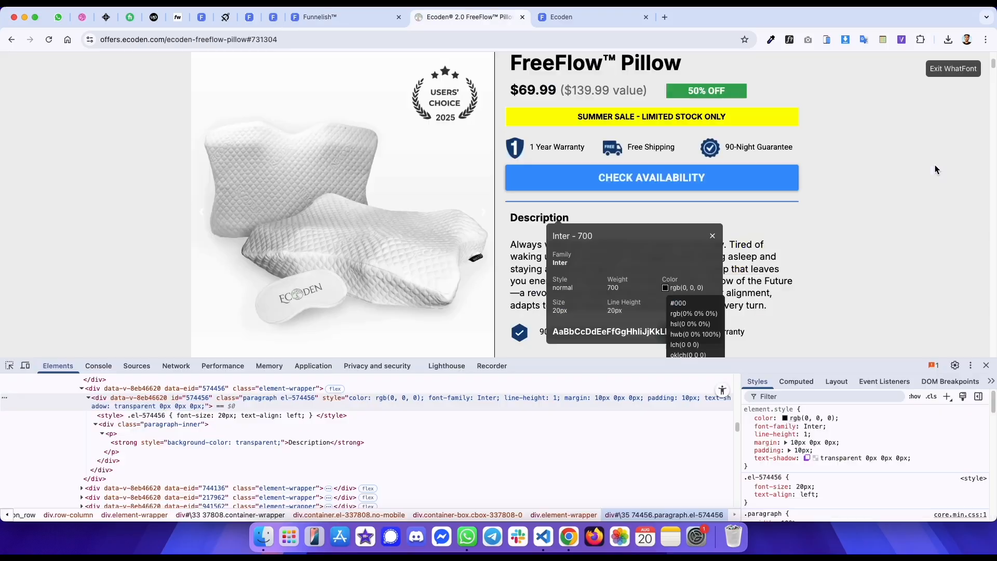
left_click(956, 70)
left_click(500, 401)
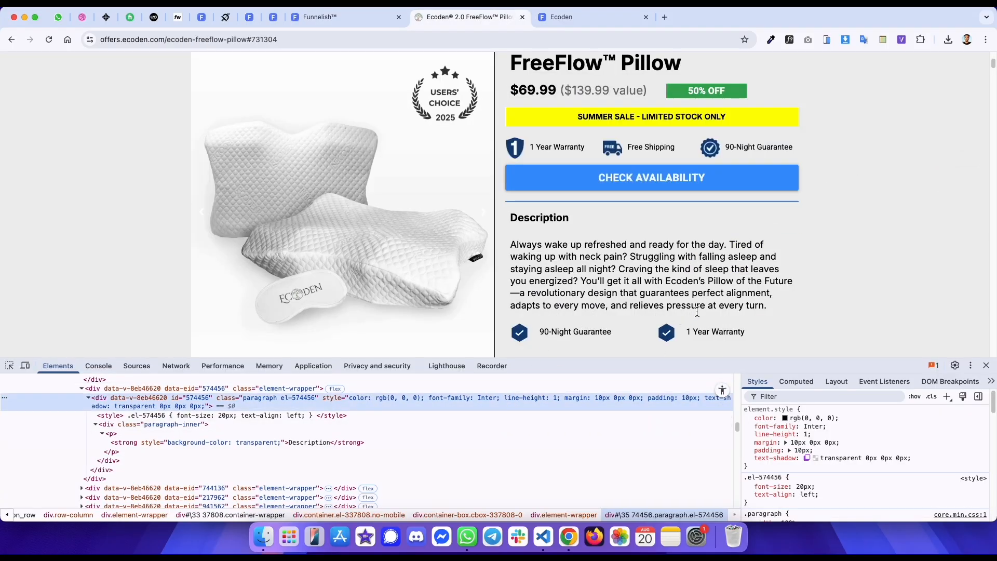
left_click_drag(768, 311, 519, 248)
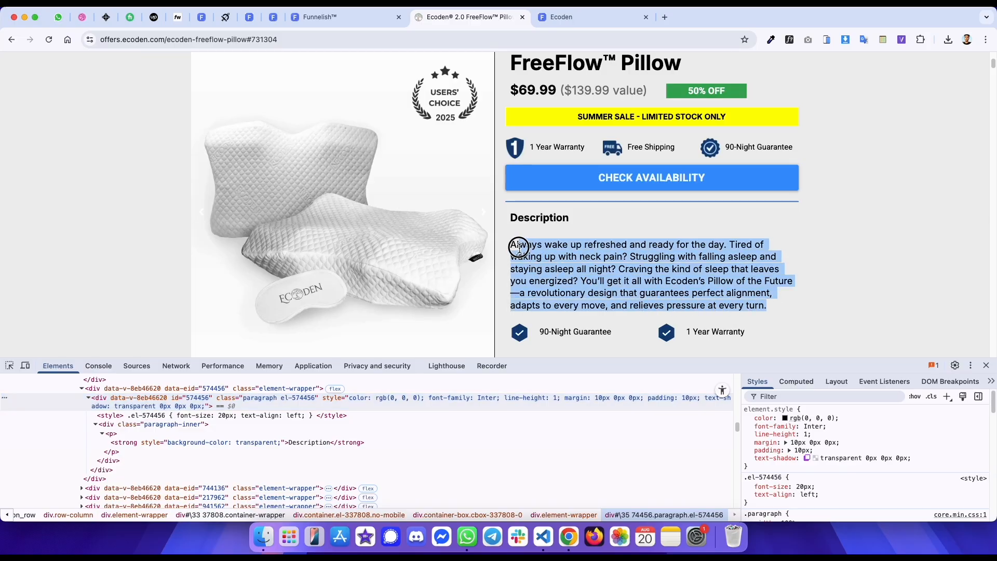
right_click(518, 251)
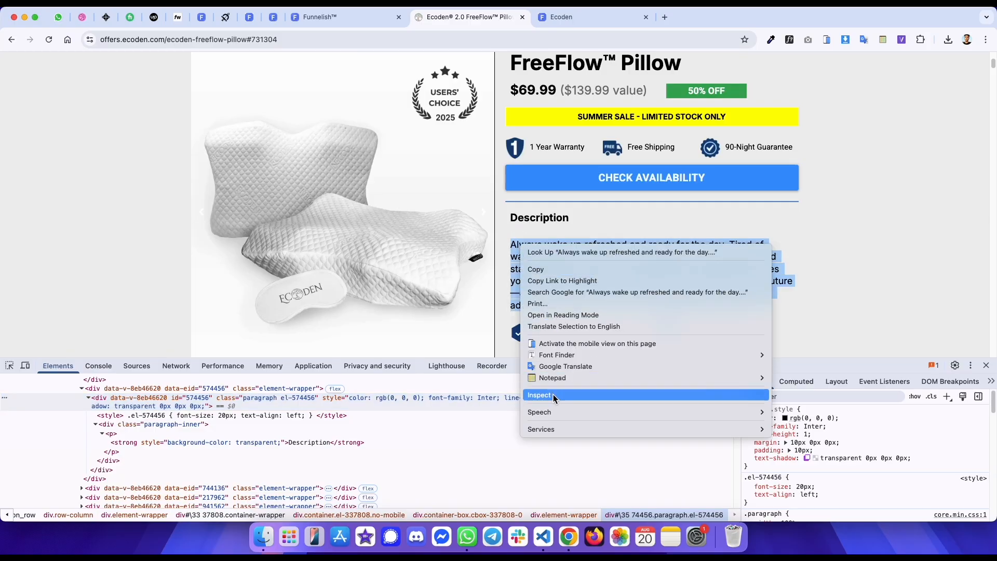
left_click(538, 397)
left_click(347, 397)
scroll(311, 402, "up", 1)
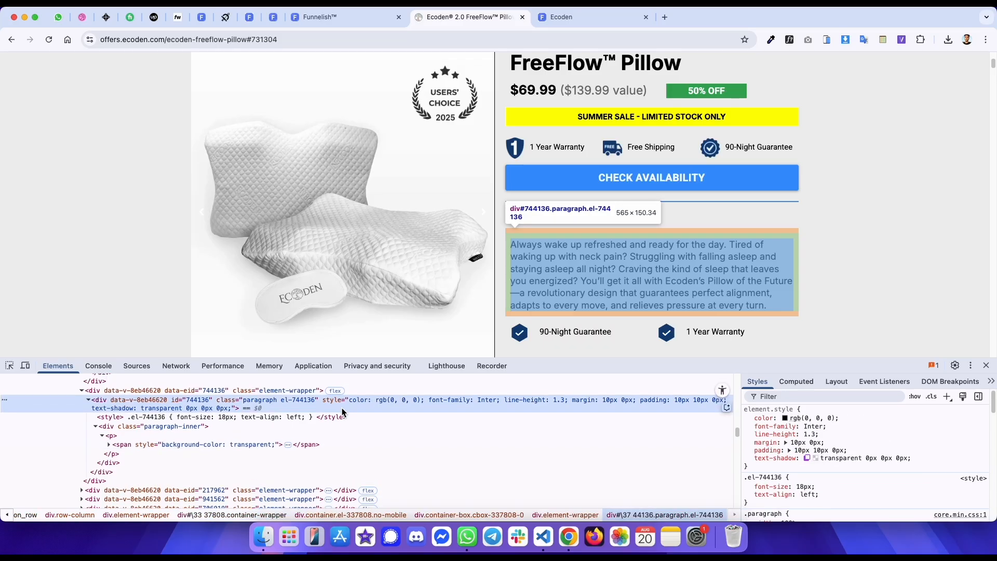
left_click(796, 382)
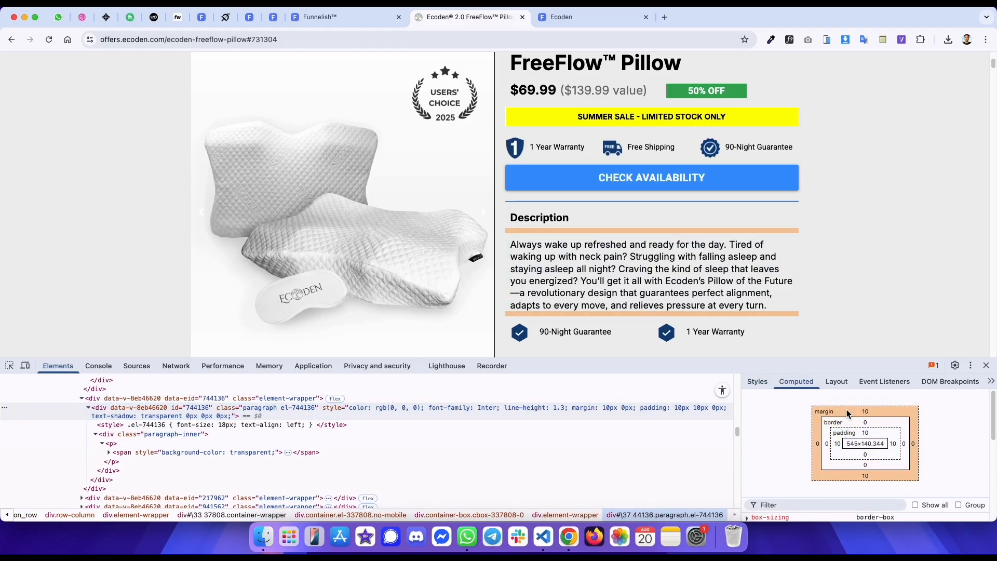
key("ctrl+shift+Tab")
- Add a paragraph below the heading with the copied description text, line spacing 1.3, aligned left
left_click(746, 365)
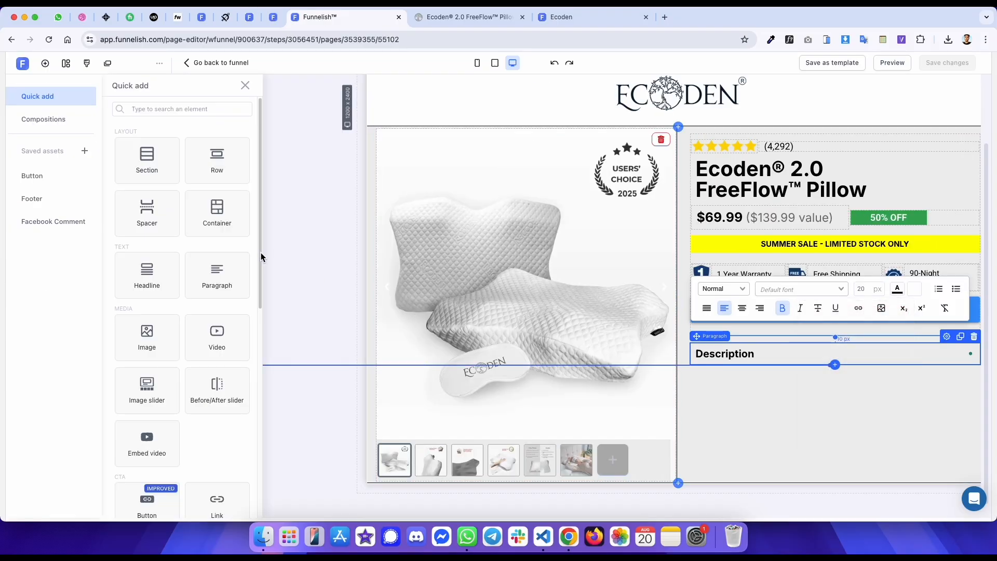
left_click(228, 265)
key("ctrl+Tab")
key("ctrl+shift+Tab")
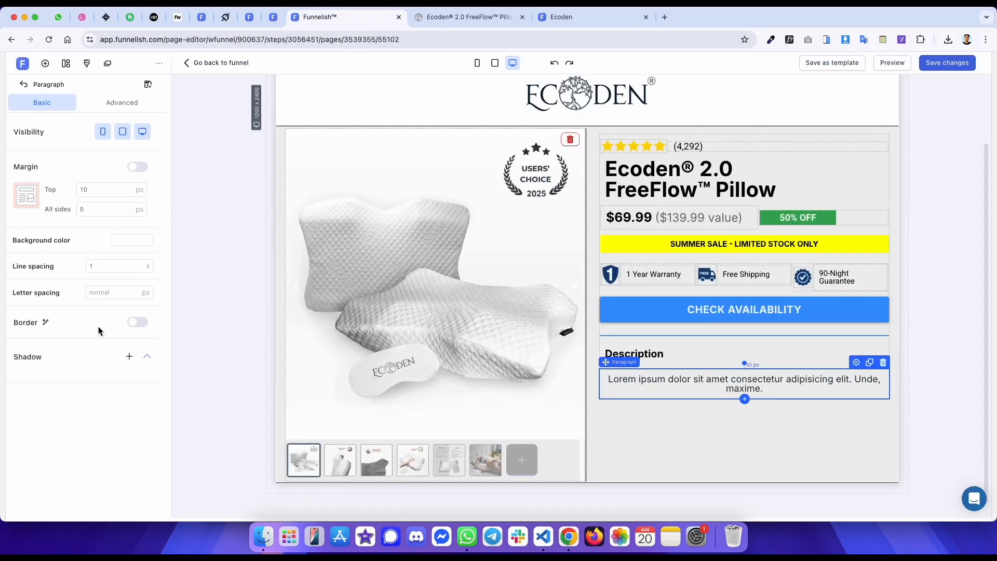
type("1.3")
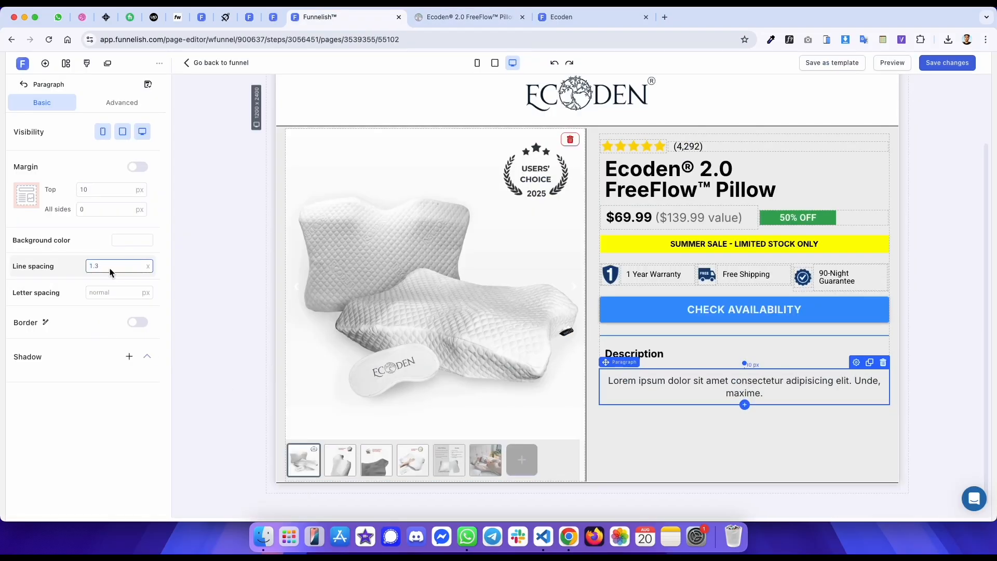
double_click(644, 399)
type("Always wake up refreshed and ready for the day. Tired of waking up with neck pain? Struggling with falling asleep and staying asleep all night? Craving the kind of sleep that leaves you energized? You’ll get it all with Ecoden’s Pillow of the Future—a revolutionary design that guarantees perfect alignment, adapts to every move, and relieves pressure at every turn.")
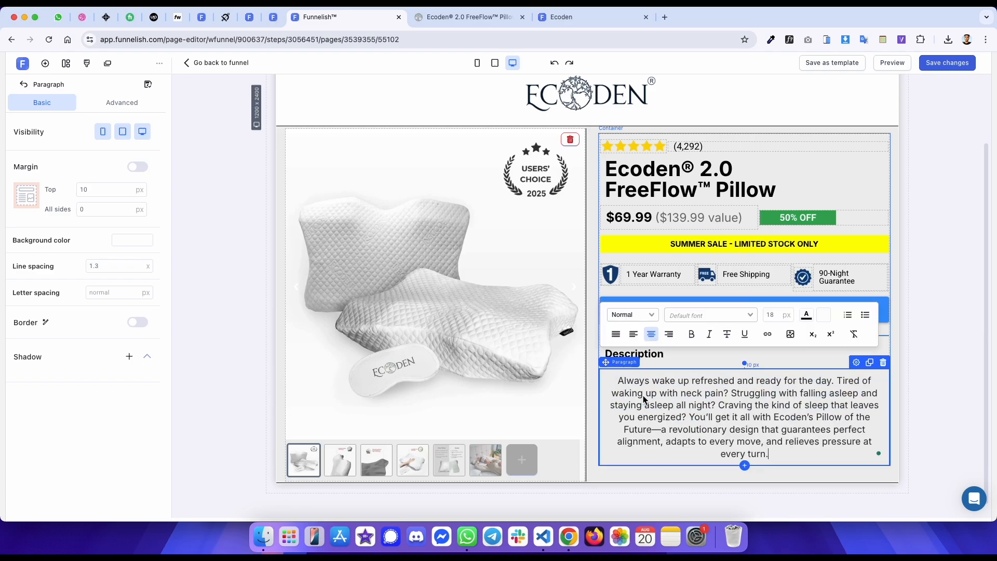
key("ctrl+a")
left_click(633, 334)
- Check the original paragraph's font with WhatFont and set the description text colour to black
key("ctrl+Tab")
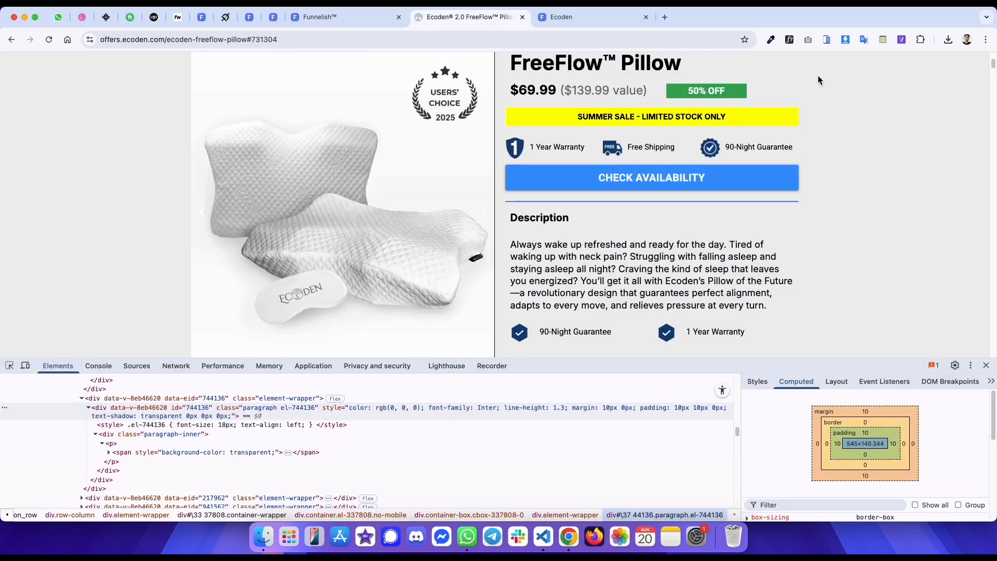
left_click(790, 39)
left_click(643, 252)
mouse_move(768, 185)
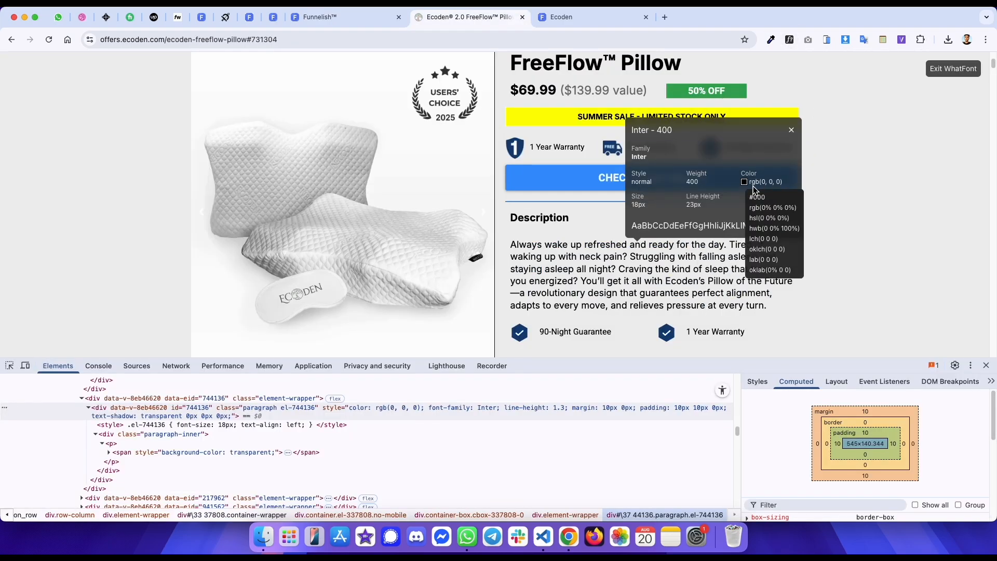
key("ctrl+shift+Tab")
left_click(807, 315)
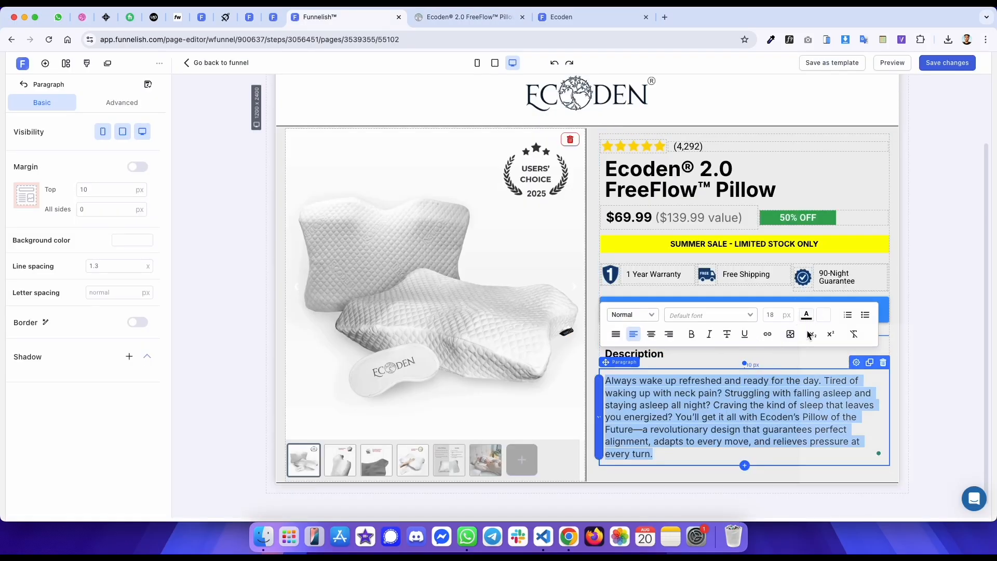
left_click(849, 475)
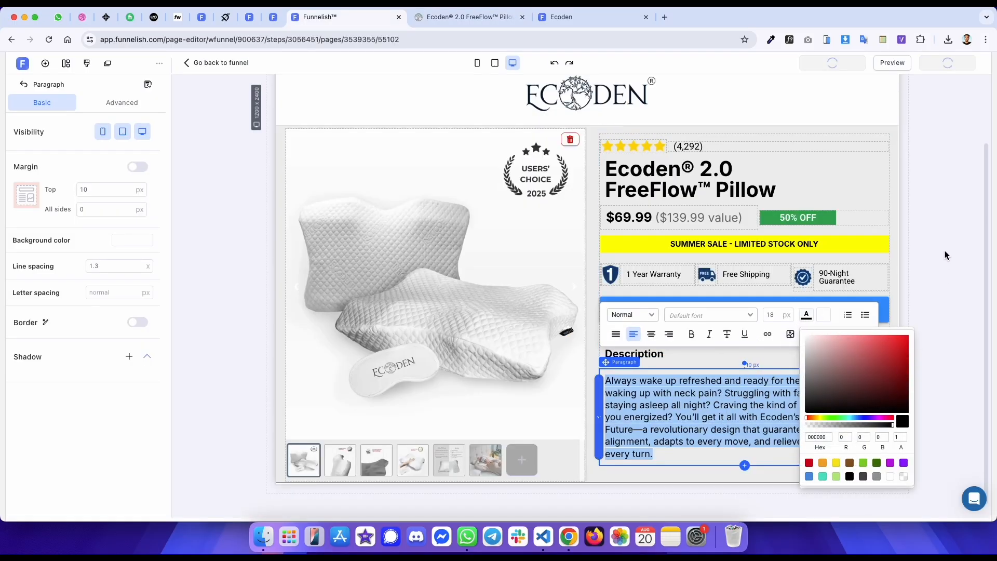
- Close WhatFont and compare the preview page with the original
key("ctrl+Tab")
left_click(947, 72)
key("ctrl+Tab")
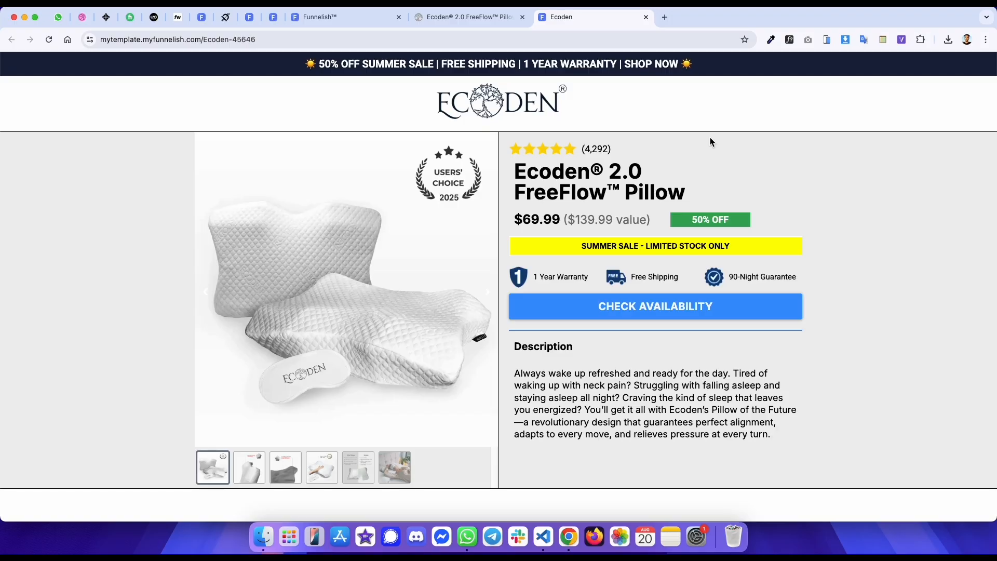
key("ctrl+shift+Tab")
key("ctrl+Tab")
key("ctrl+shift+Tab")
- Inspect the check-mark icons in the original's feature list below the description
scroll(549, 244, "down", 3)
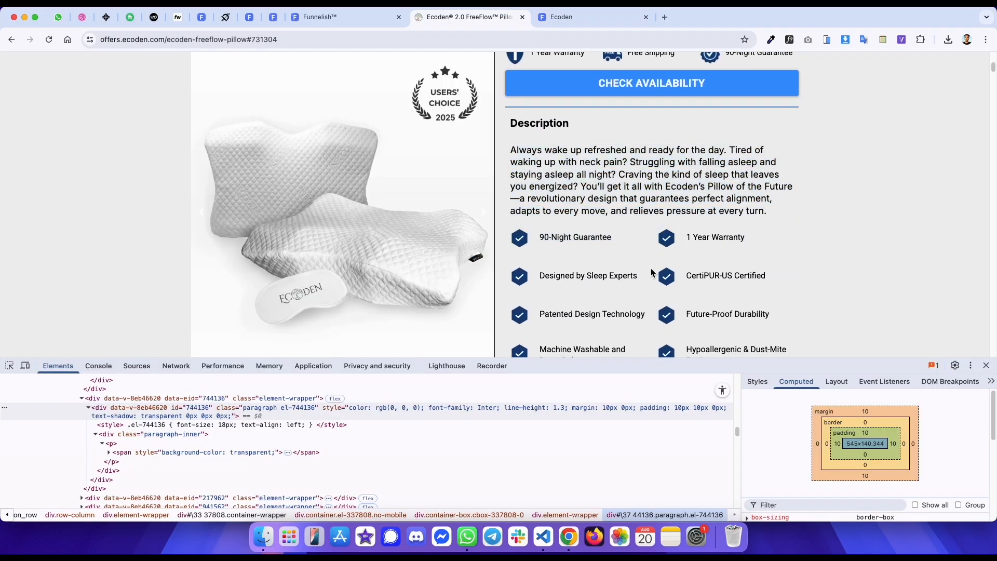
scroll(573, 254, "down", 3)
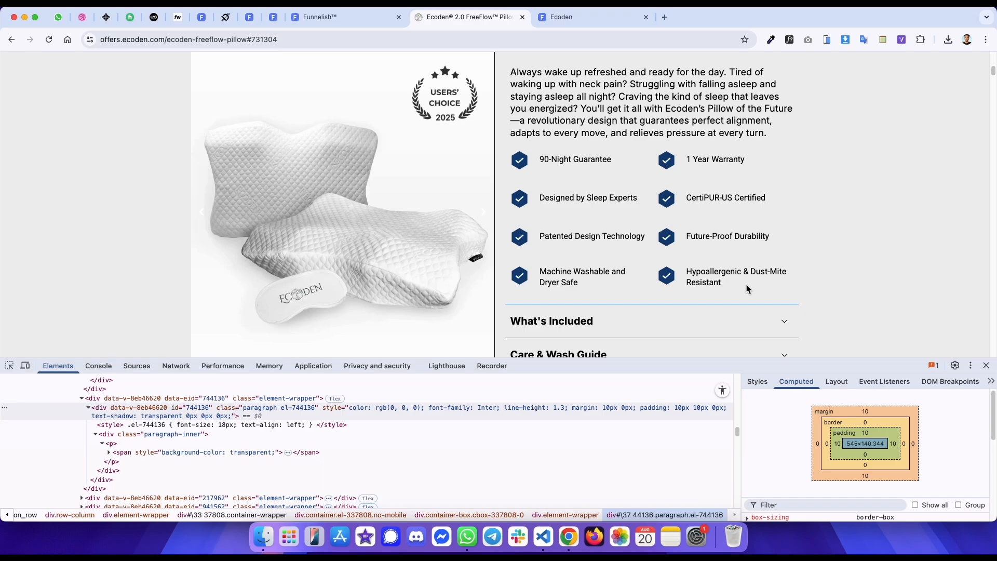
left_click_drag(747, 289, 507, 153)
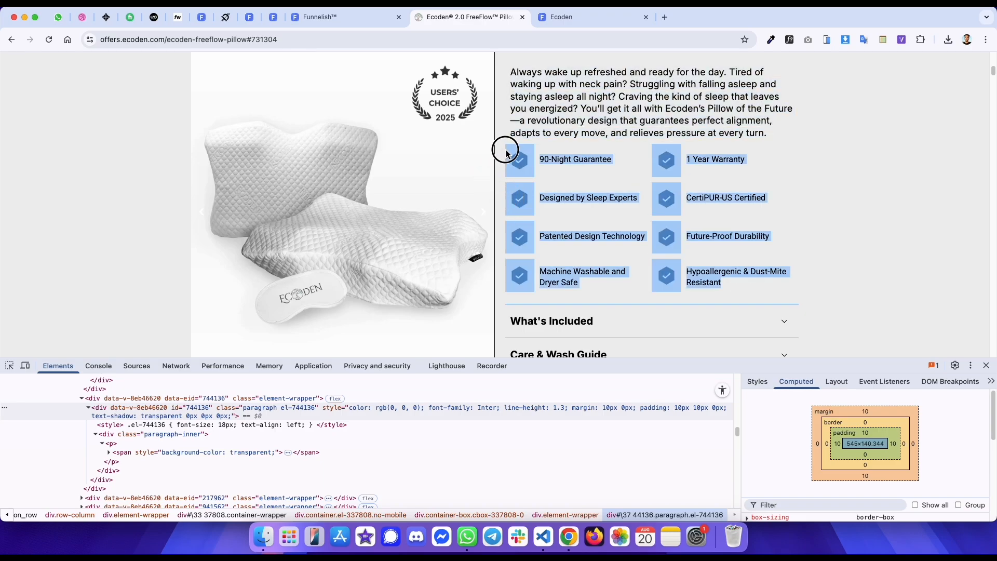
left_click(525, 143)
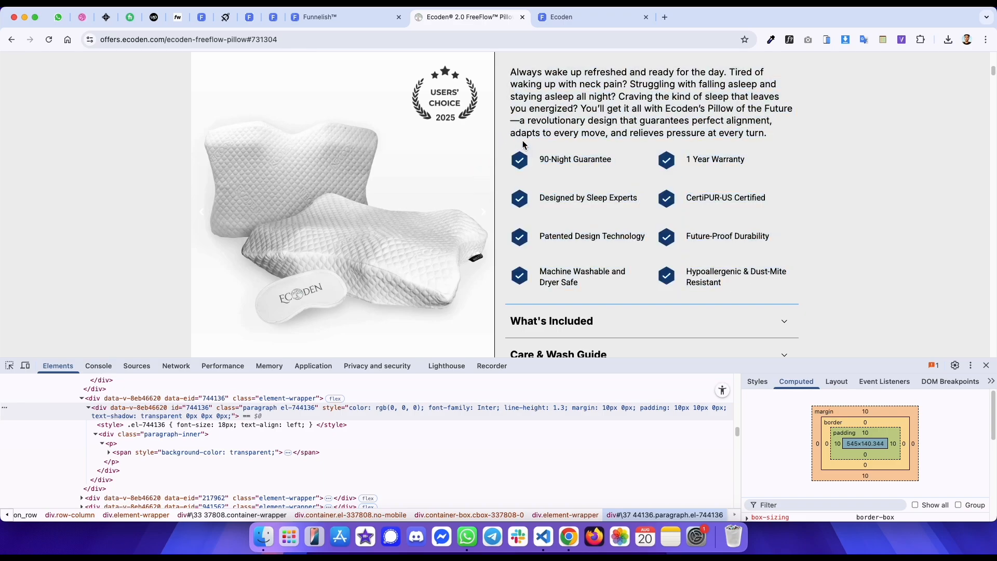
left_click(8, 365)
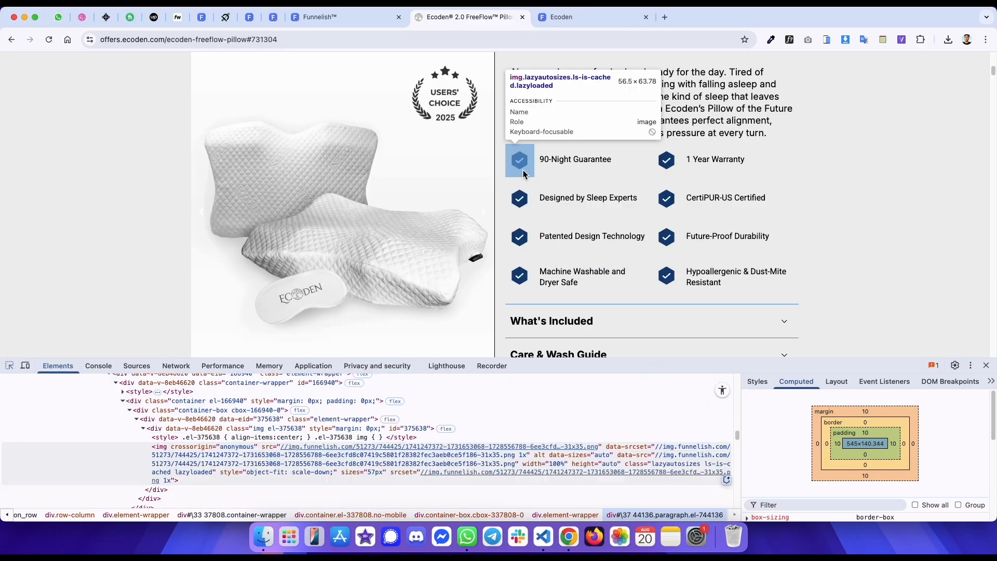
left_click(522, 166)
left_click(196, 395)
scroll(197, 394, "up", 3)
key("ctrl+shift+Tab")
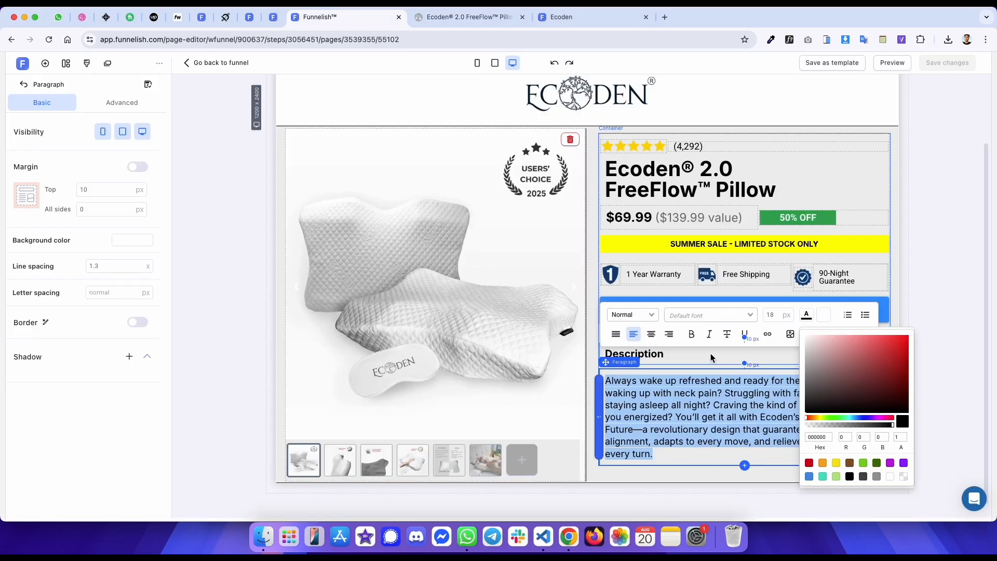
- Add a container below the description paragraph and nest a second container inside it
left_click(687, 433)
scroll(691, 436, "down", 1)
left_click(745, 458)
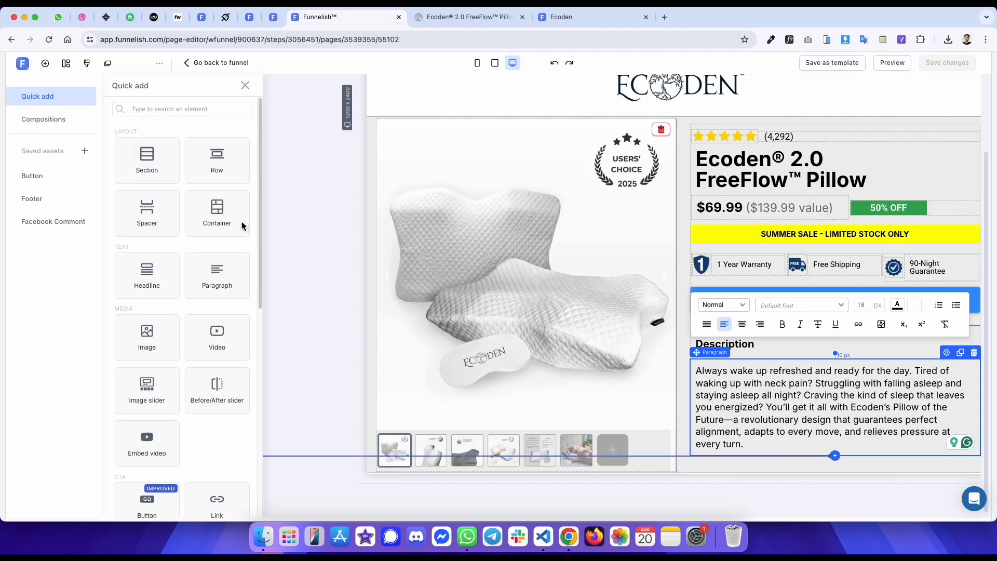
left_click(248, 230)
left_click(115, 193)
scroll(648, 358, "down", 1)
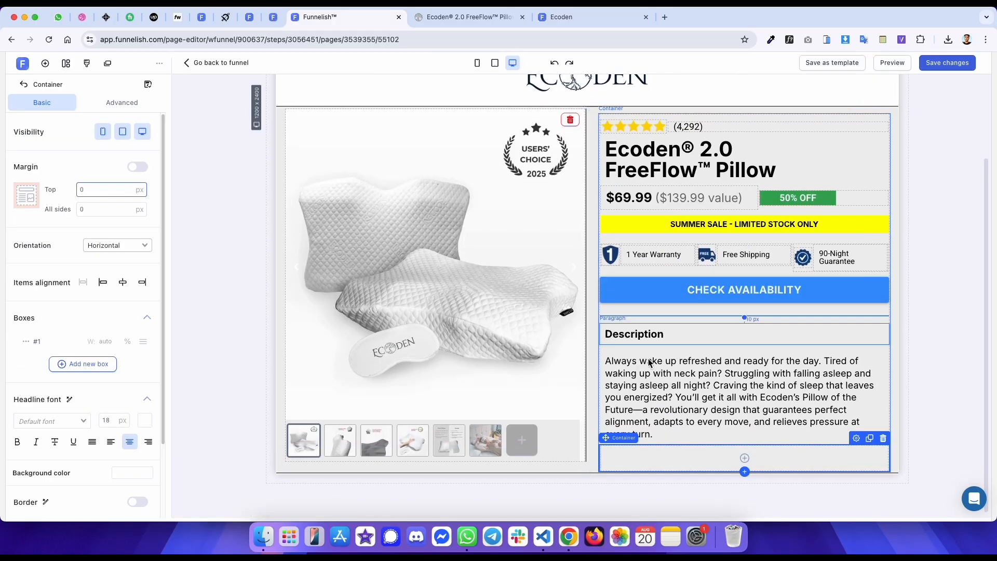
left_click(745, 458)
left_click(236, 176)
- Add a second box to the inner container and set its top margin to 0 px
key("ctrl+Tab")
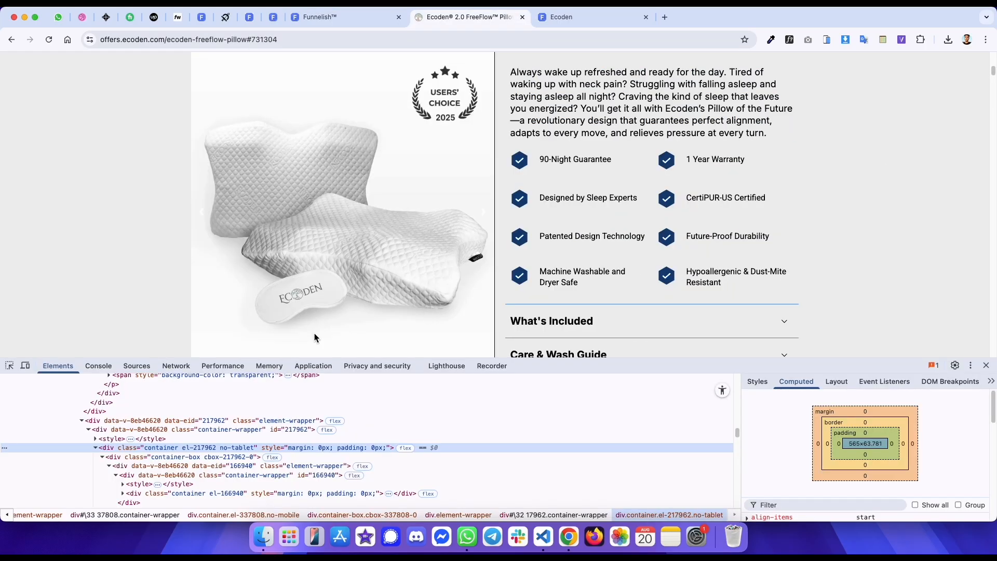
scroll(181, 455, "down", 2)
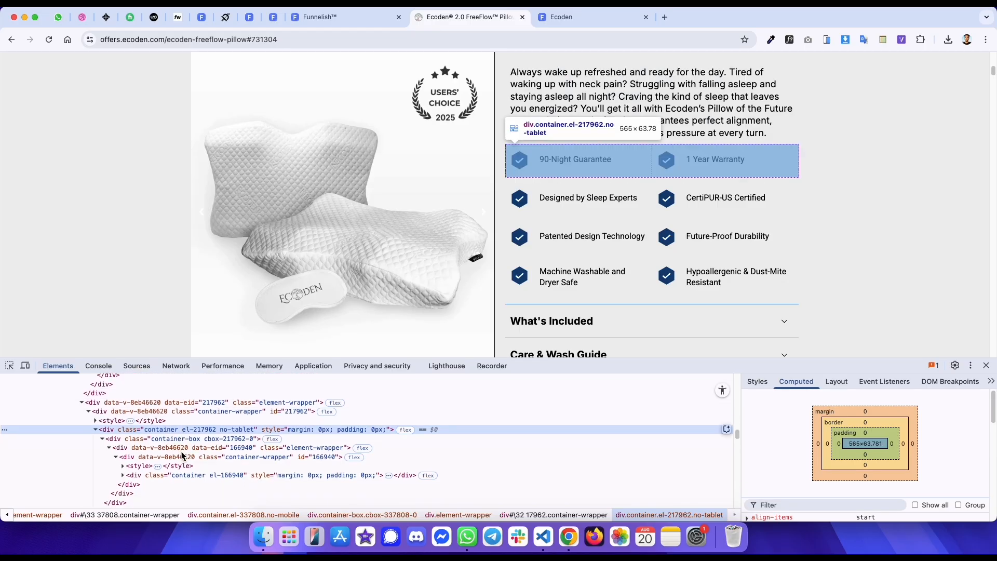
scroll(200, 477, "down", 1)
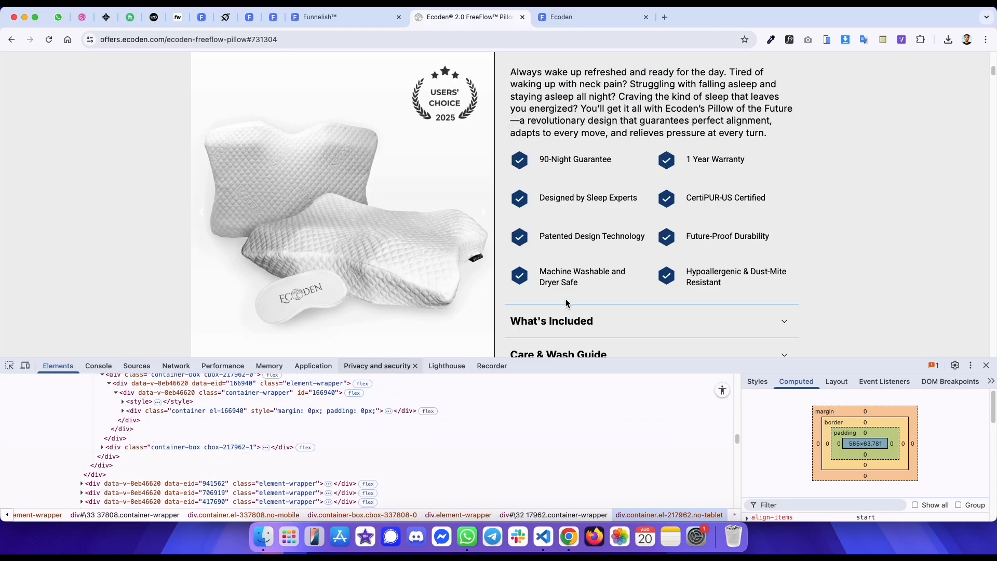
key("ctrl+shift+Tab")
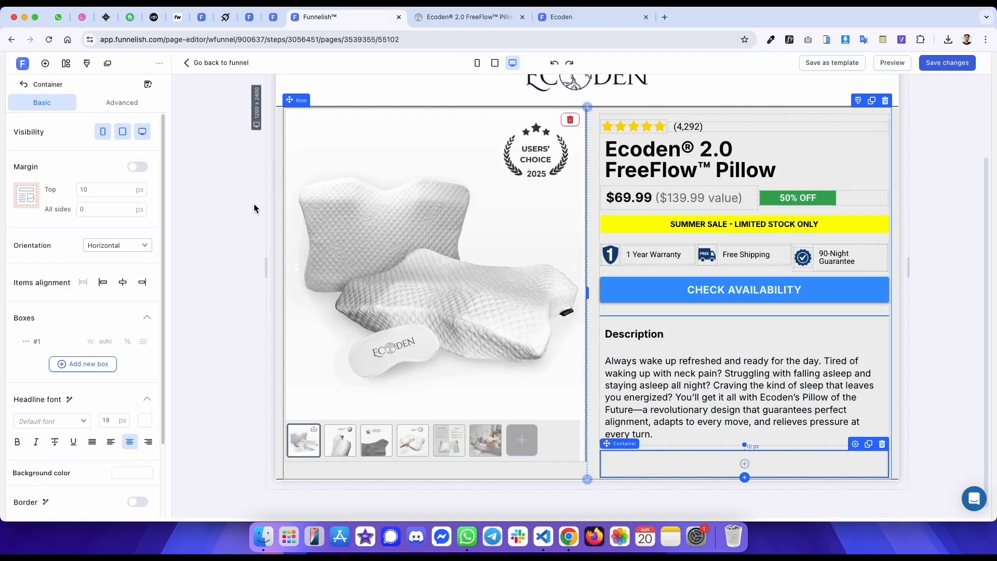
left_click(71, 366)
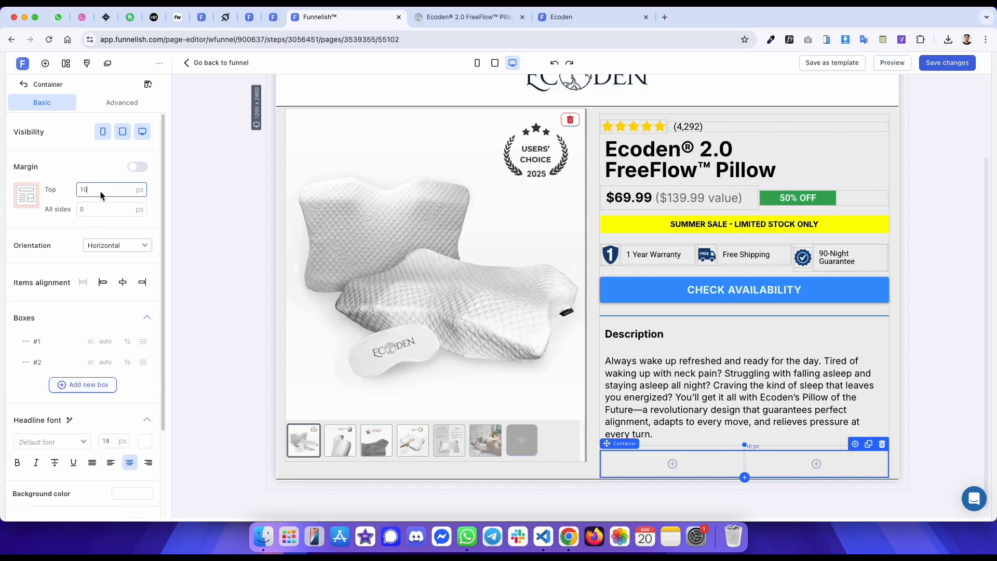
key("BackSpace")
key("BackSpace")
type("0")
- Insert a container into the first box, add a second box to it, and set box #1 to a fixed width
key("ctrl+Tab")
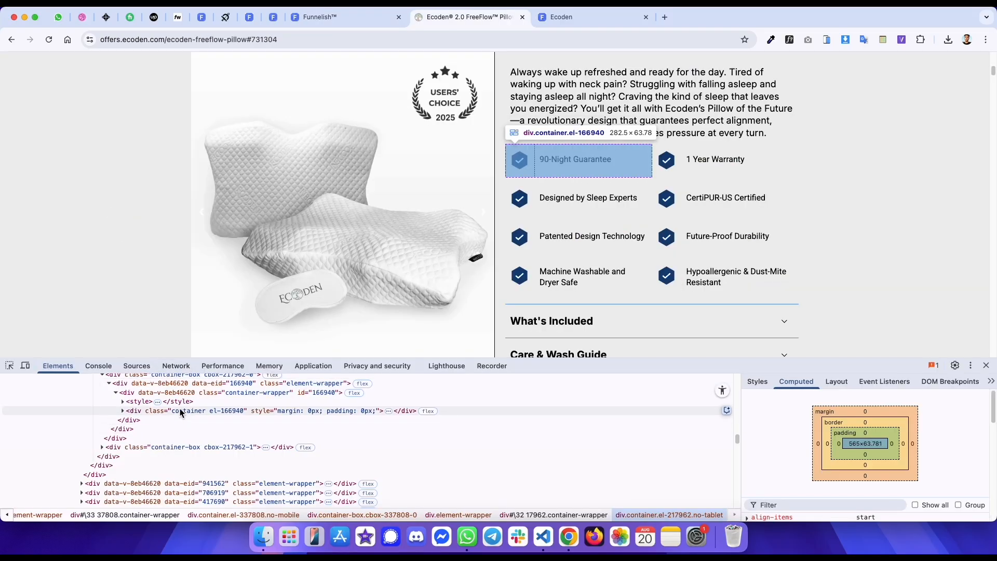
scroll(180, 408, "up", 1)
key("ctrl+shift+Tab")
left_click(662, 458)
left_click(213, 157)
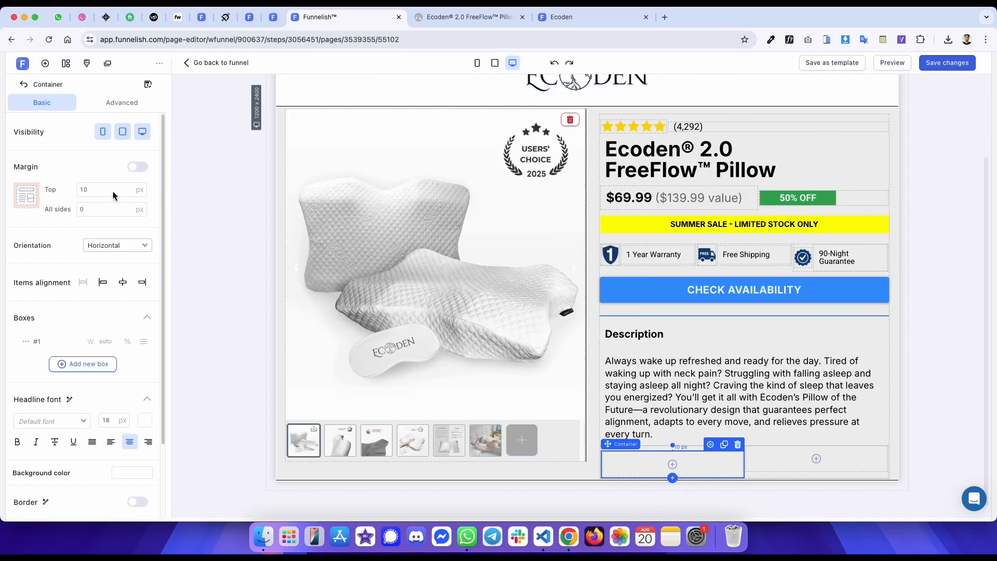
left_click(73, 364)
left_click(26, 362)
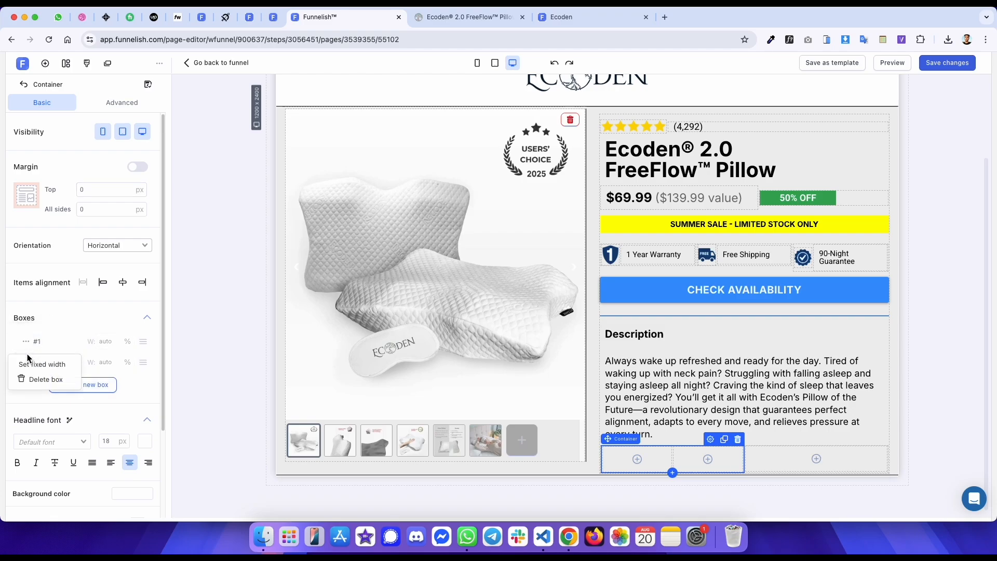
left_click(33, 364)
- Copy the original check-mark icon's image address and set the icon box's width to 55 px
key("ctrl+Tab")
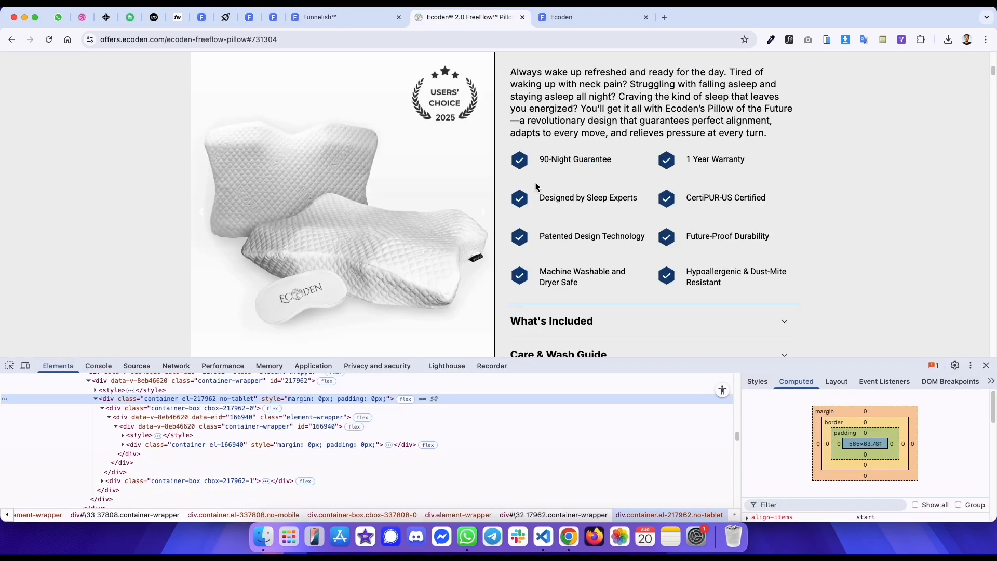
right_click(523, 159)
left_click(544, 195)
right_click(524, 159)
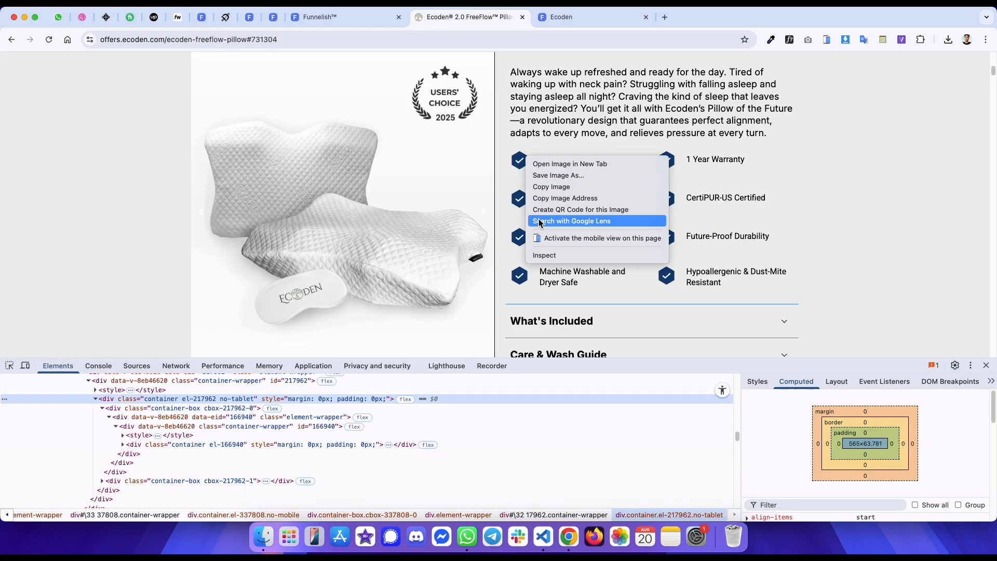
left_click(543, 255)
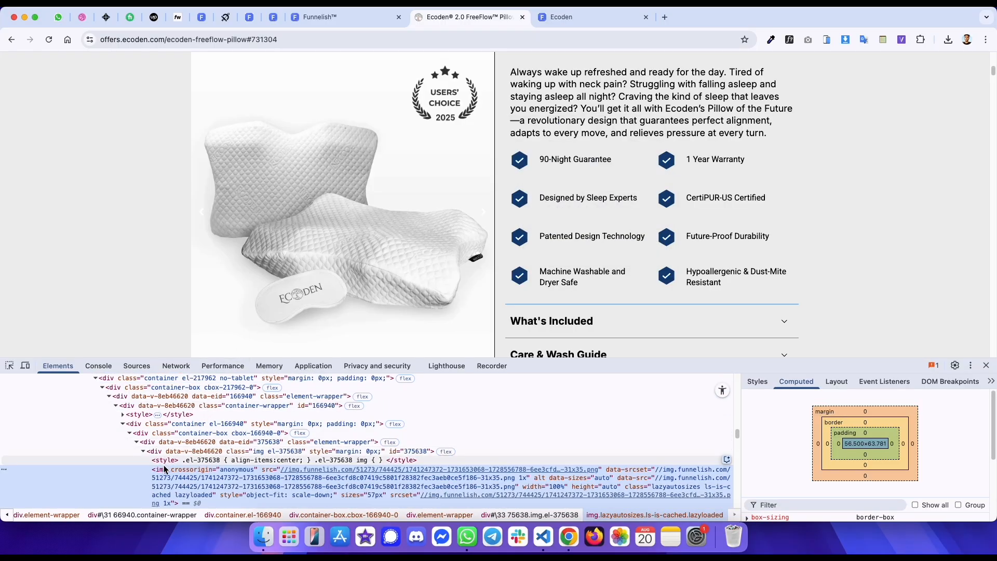
left_click(178, 450)
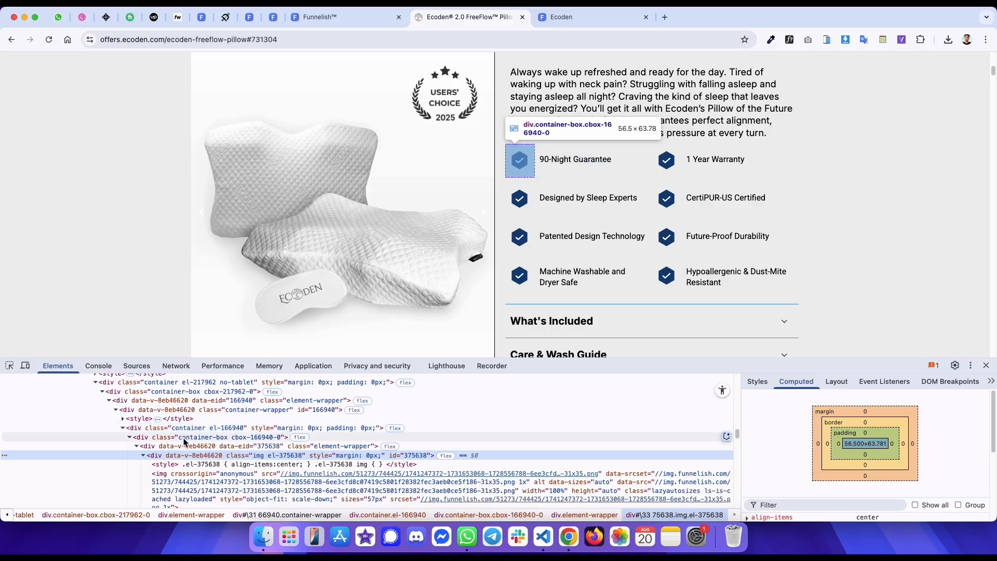
key("ctrl+shift+Tab")
left_click(113, 339)
type("55")
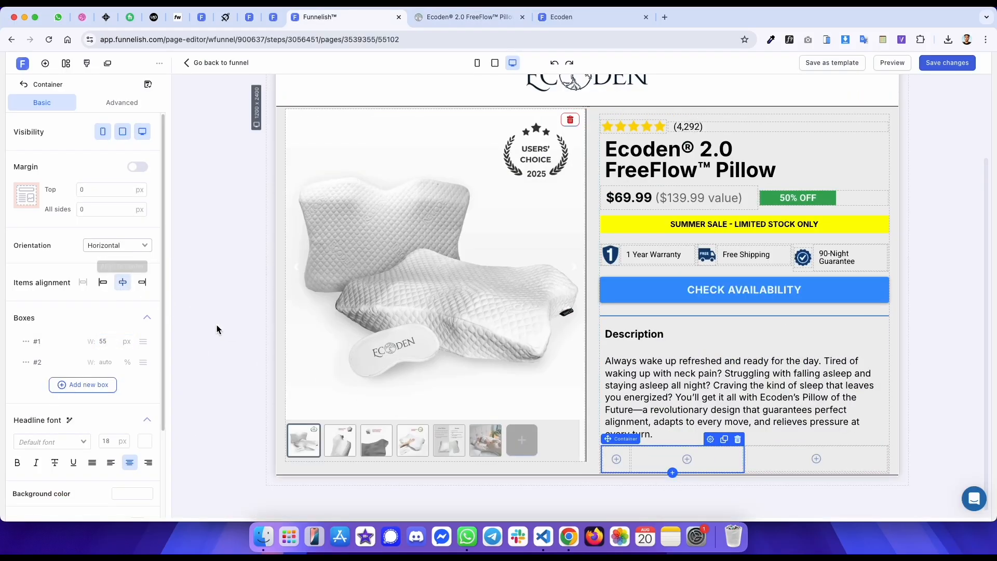
- Add an image to the 55 px box and paste the check-mark icon address as its source
left_click(45, 63)
left_click(141, 288)
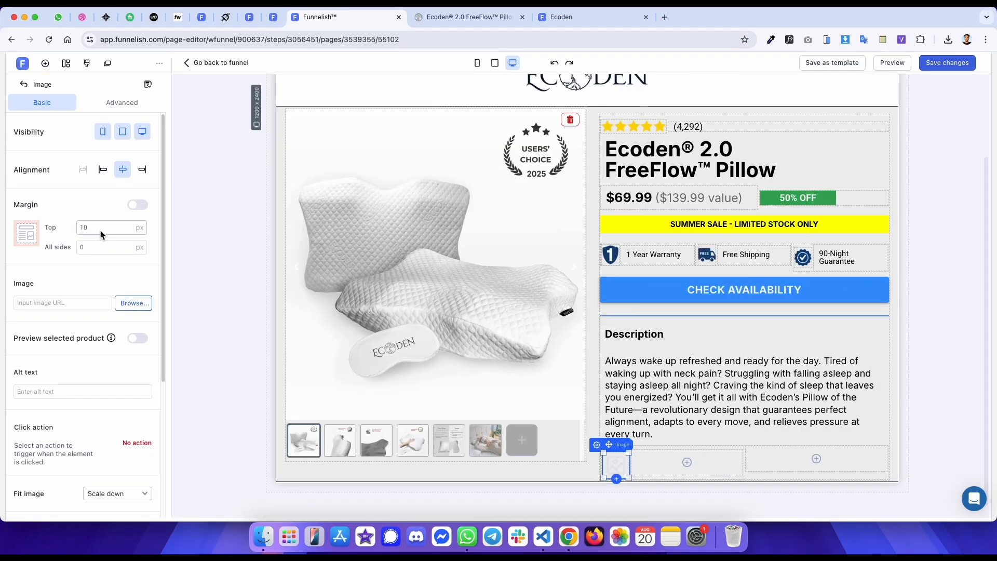
left_click(78, 303)
key("super+v")
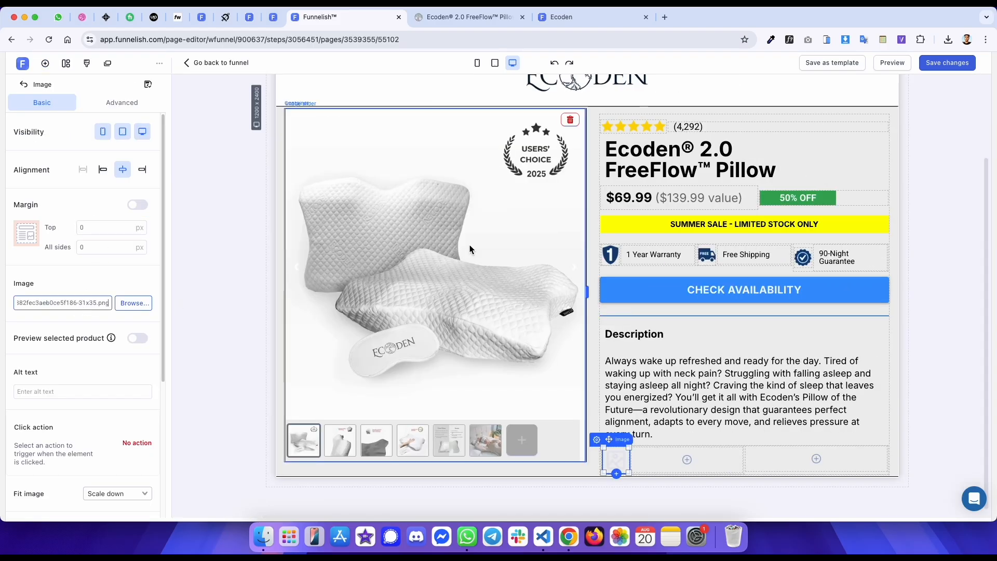
- Copy the original's 90-Night Guarantee text and add a paragraph with it in the second box
key("ctrl+Tab")
left_click_drag(540, 160, 606, 163)
key("ctrl+c")
right_click(554, 161)
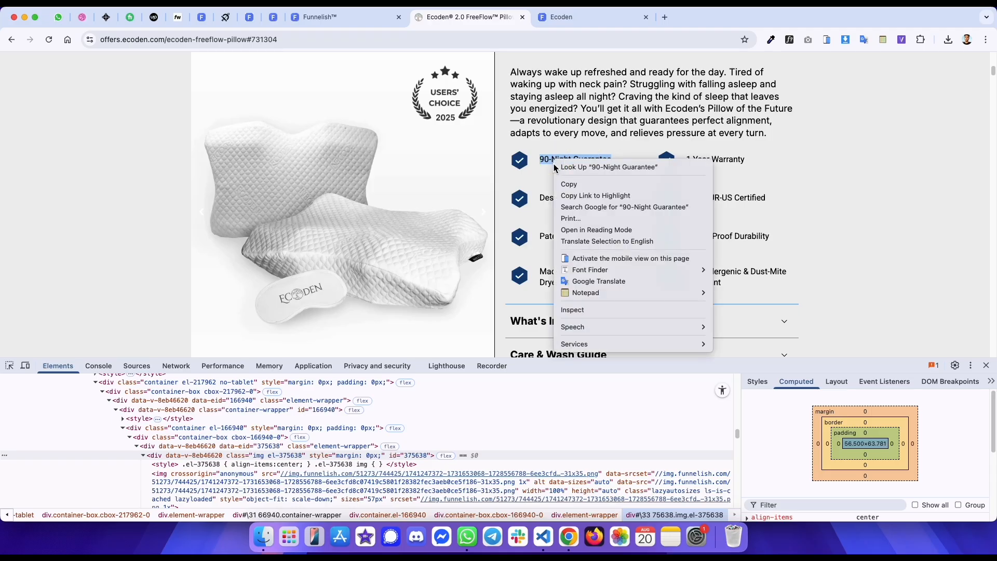
left_click(576, 322)
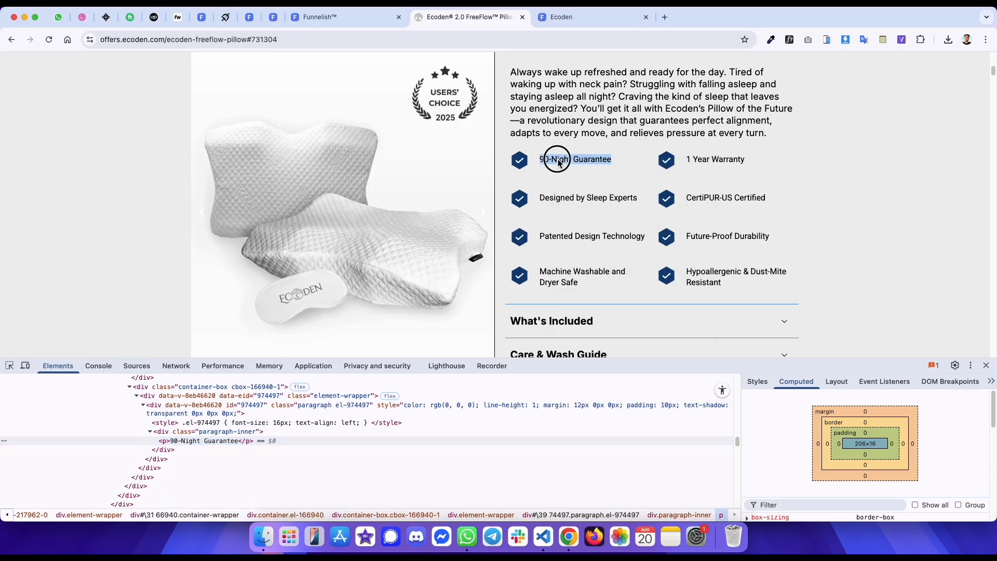
left_click(453, 406)
key("ctrl+shift+Tab")
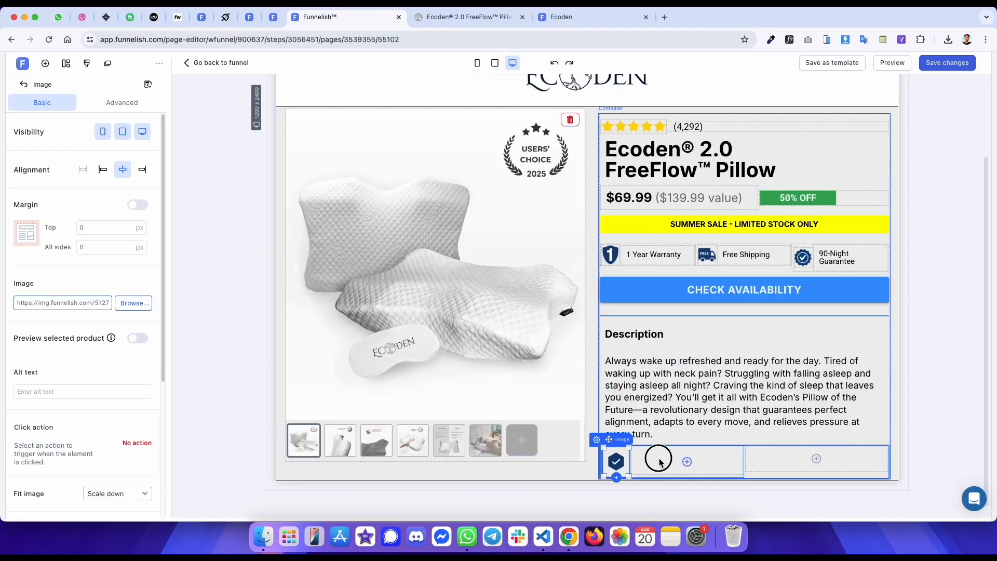
left_click(686, 461)
left_click(218, 222)
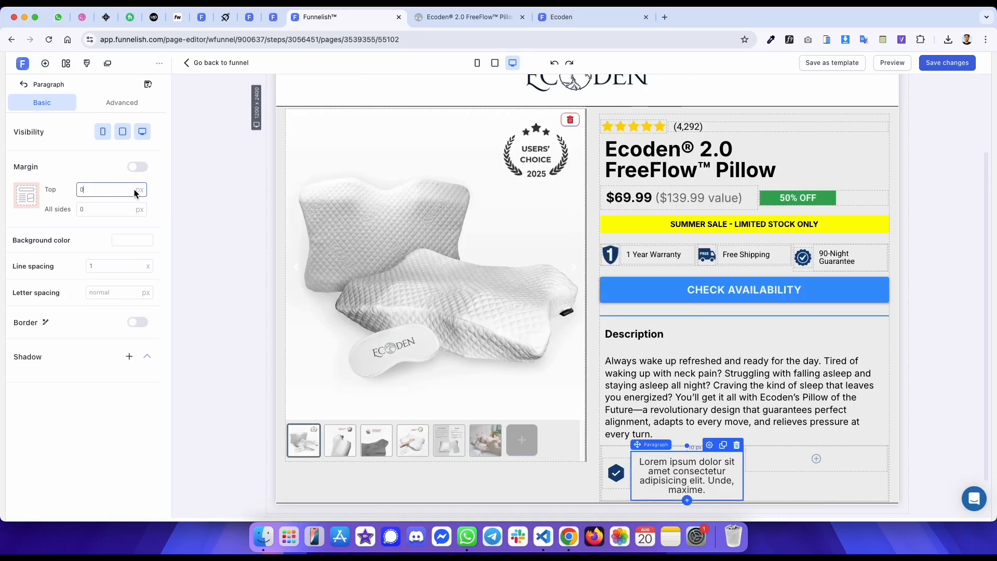
left_click(662, 462)
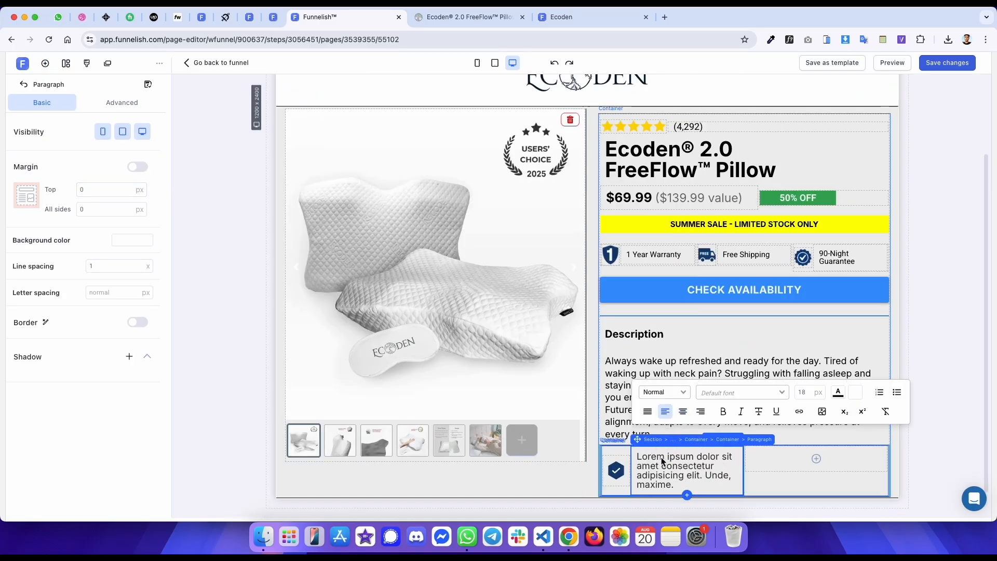
key("ctrl+a")
key("ctrl+v")
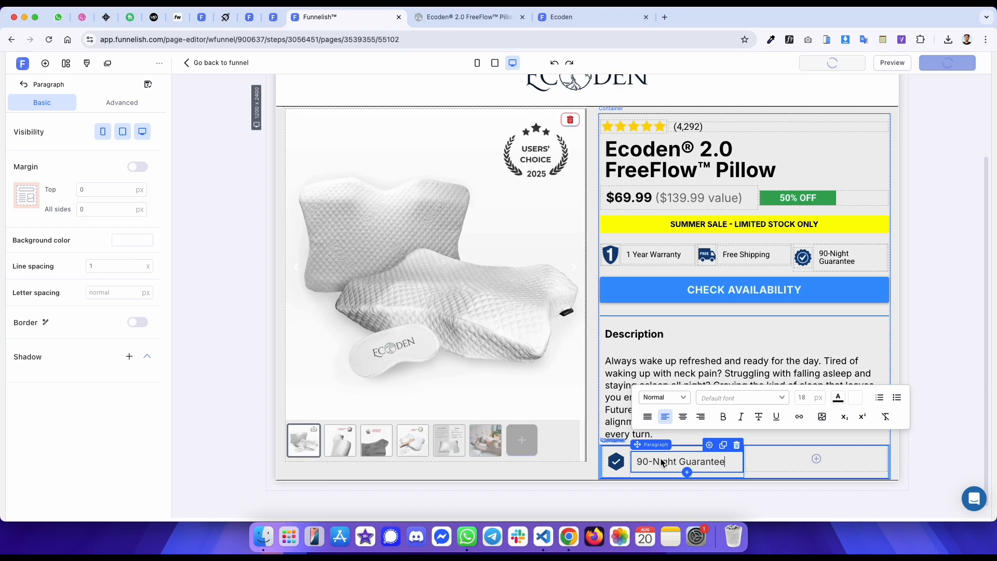
- Check the original feature text's font with WhatFont and set the paragraph's font to Roboto
key("ctrl+Tab")
left_click(790, 39)
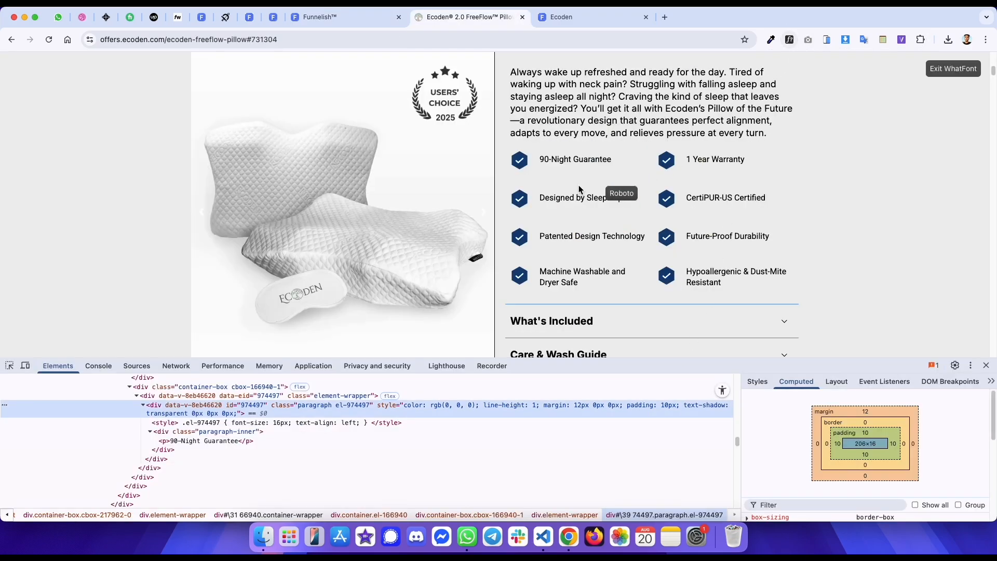
left_click(569, 160)
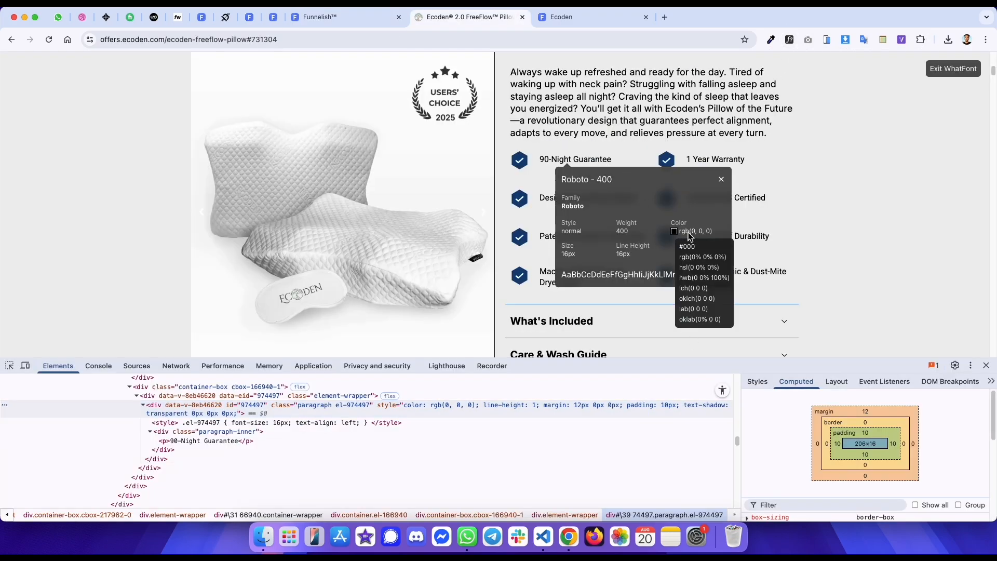
key("ctrl+shift+Tab")
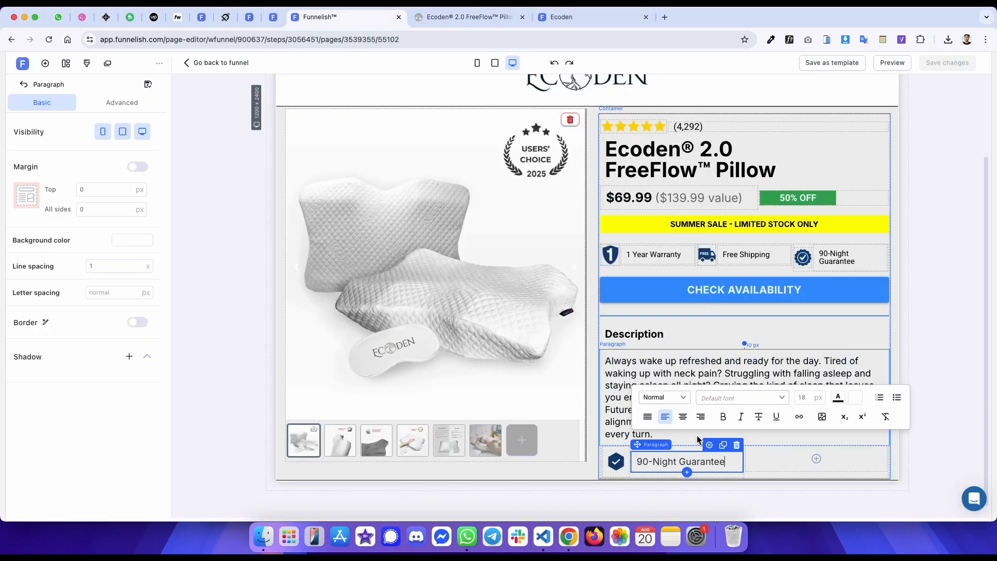
left_click(684, 462)
triple_click(684, 462)
left_click(748, 398)
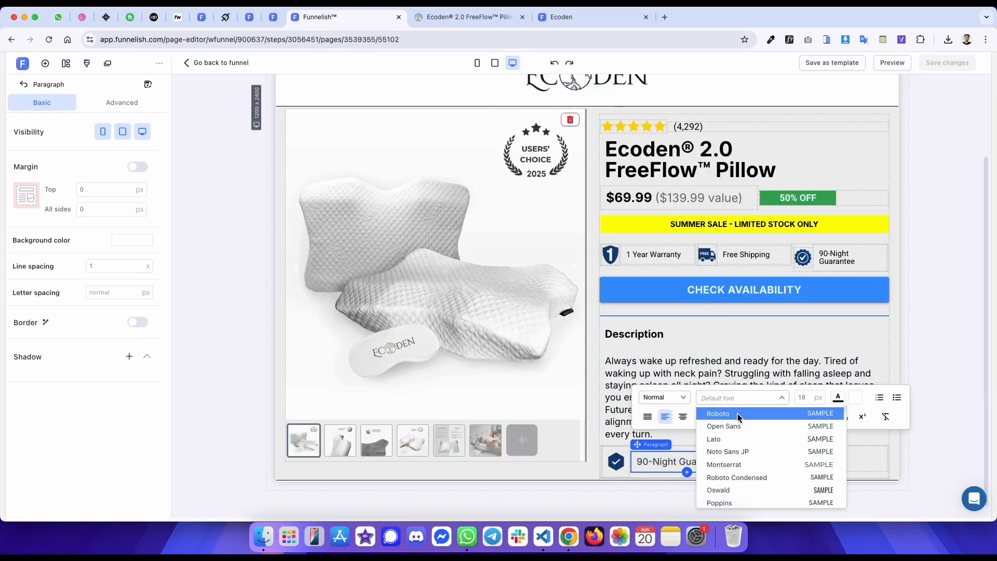
left_click(729, 412)
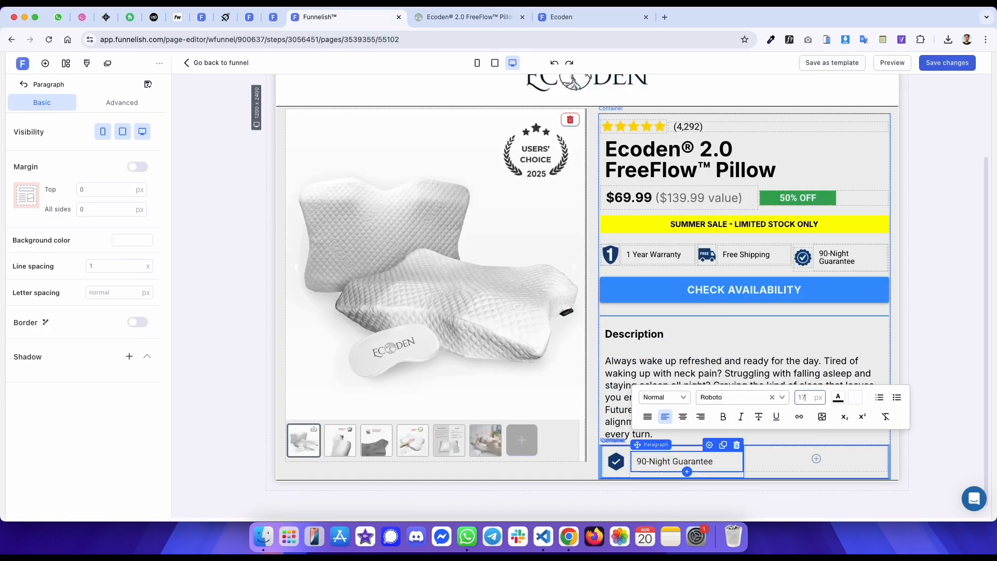
- Set the feature paragraph's font size to 16 px and open its text colour picker
key("ctrl+Tab")
key("ctrl+shift+Tab")
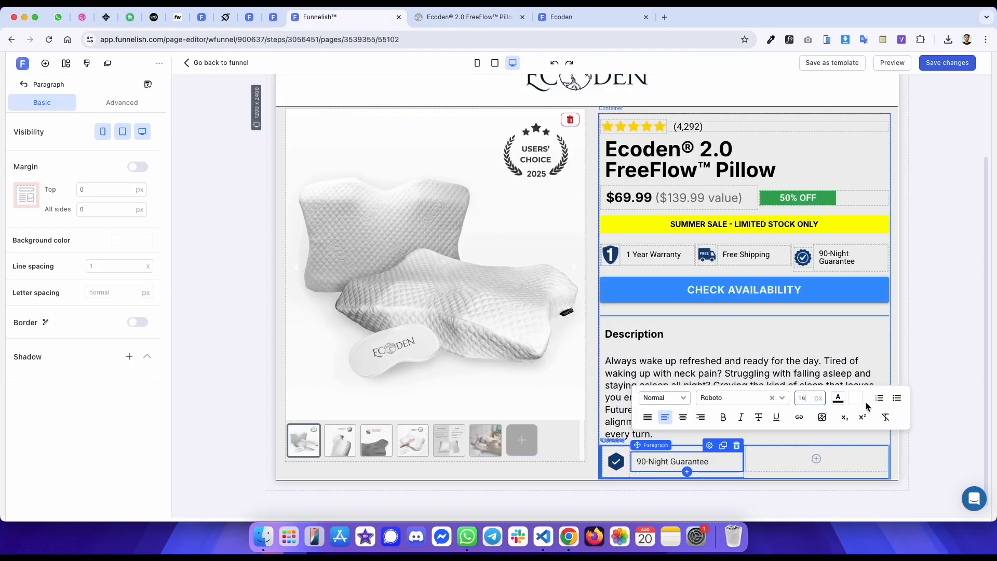
left_click(838, 399)
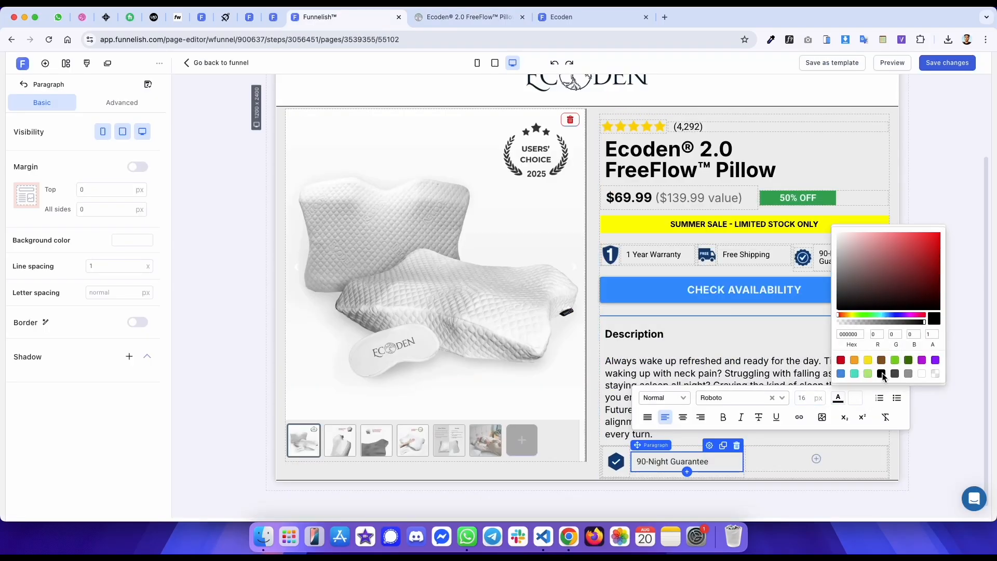
left_click(941, 112)
- Compare the preview page's new feature row with the original feature list
key("ctrl+Tab")
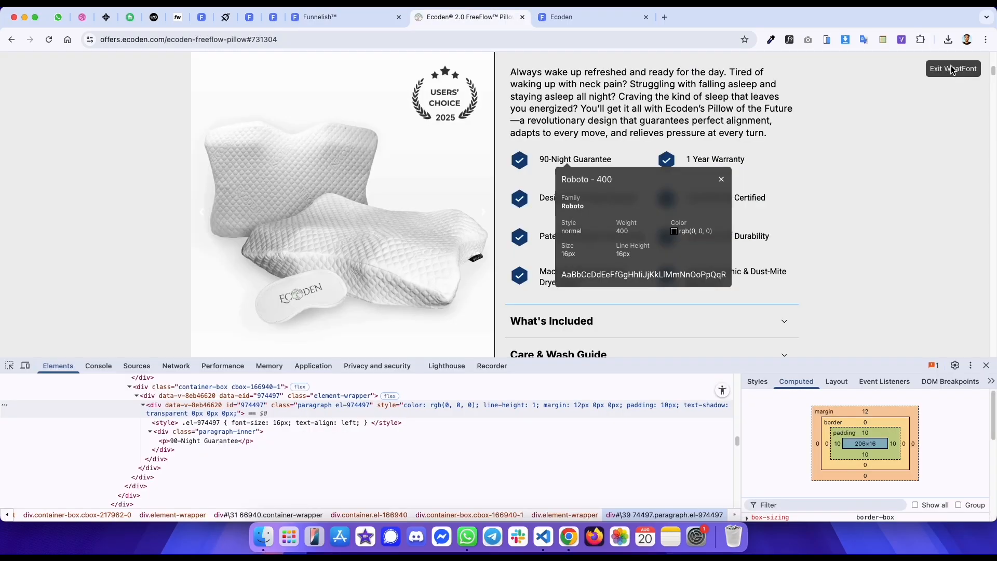
key("ctrl+Tab")
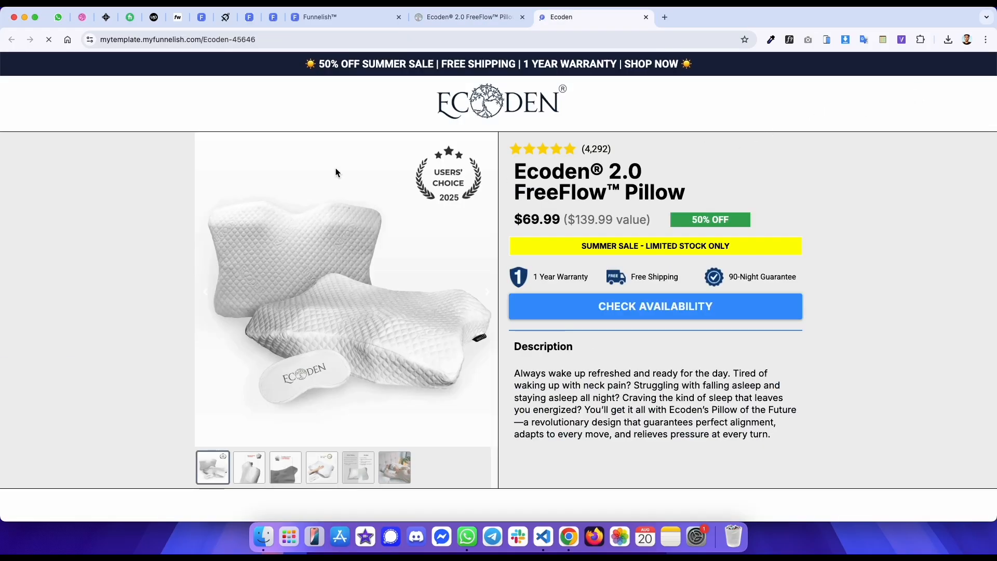
key("ctrl+shift+Tab")
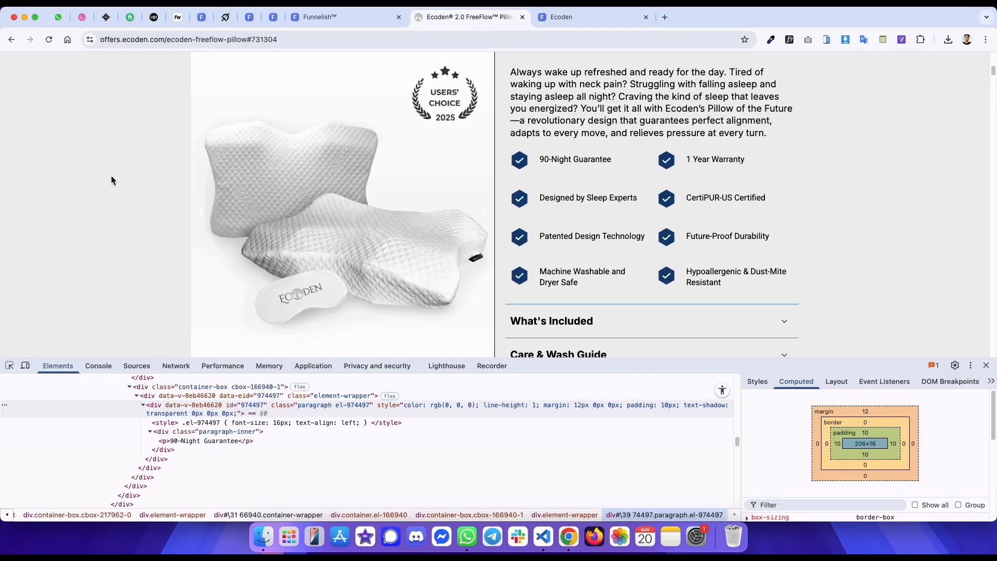
key("ctrl+Tab")
right_click(109, 172)
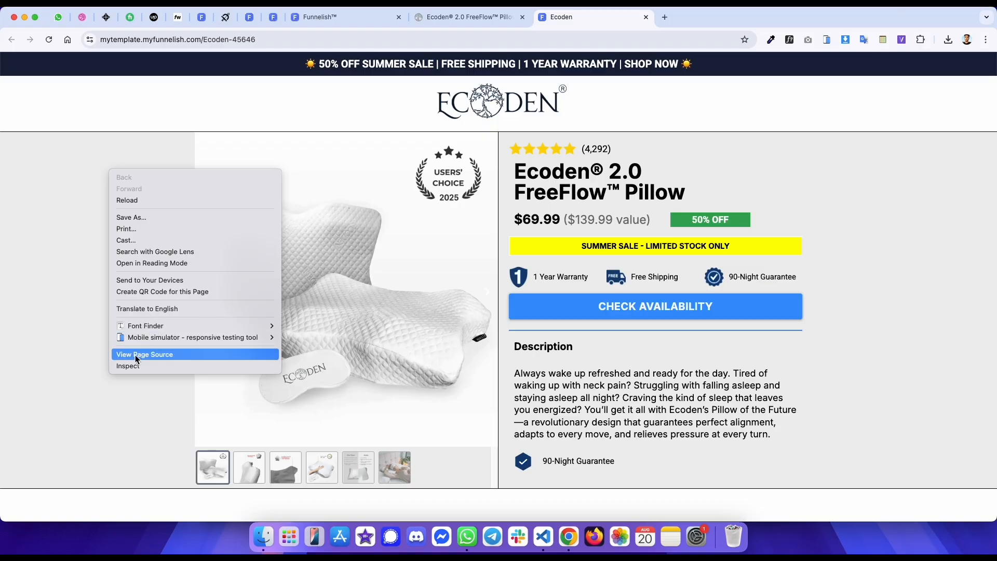
key("ctrl+shift+Tab")
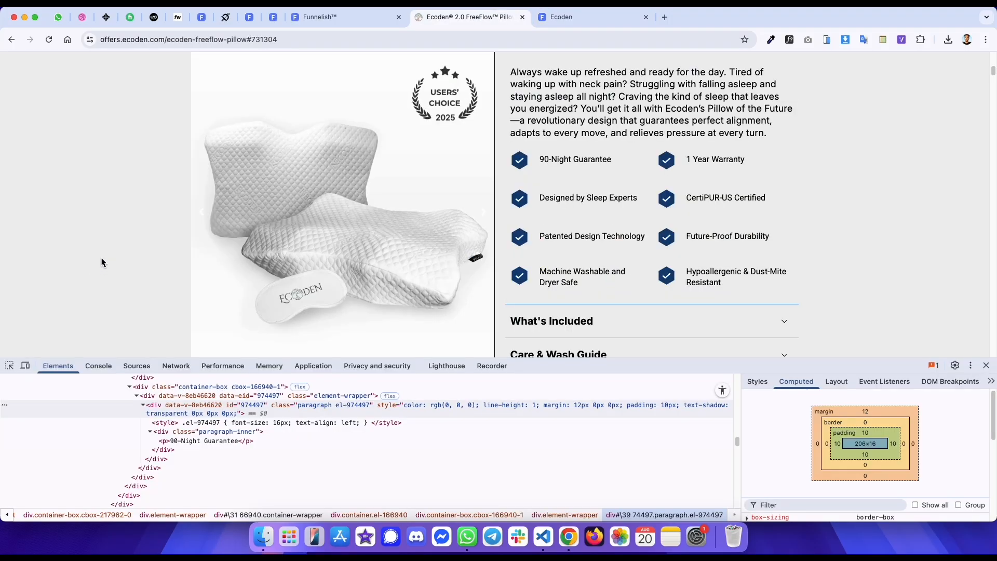
- Inspect the original page's feature list in responsive device mode
left_click(26, 366)
left_click(9, 365)
scroll(492, 212, "down", 3)
scroll(492, 213, "up", 3)
scroll(488, 185, "down", 6)
scroll(483, 181, "down", 2)
key("ctrl+shift+Tab")
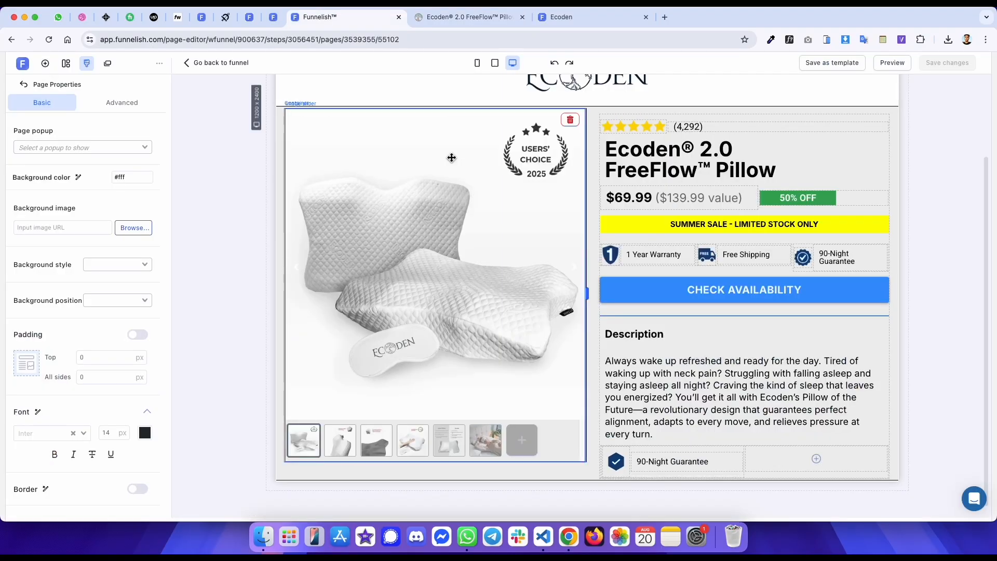
- Check the feature paragraph in the mobile editor view against the original and return to desktop view
left_click(477, 63)
scroll(550, 322, "down", 6)
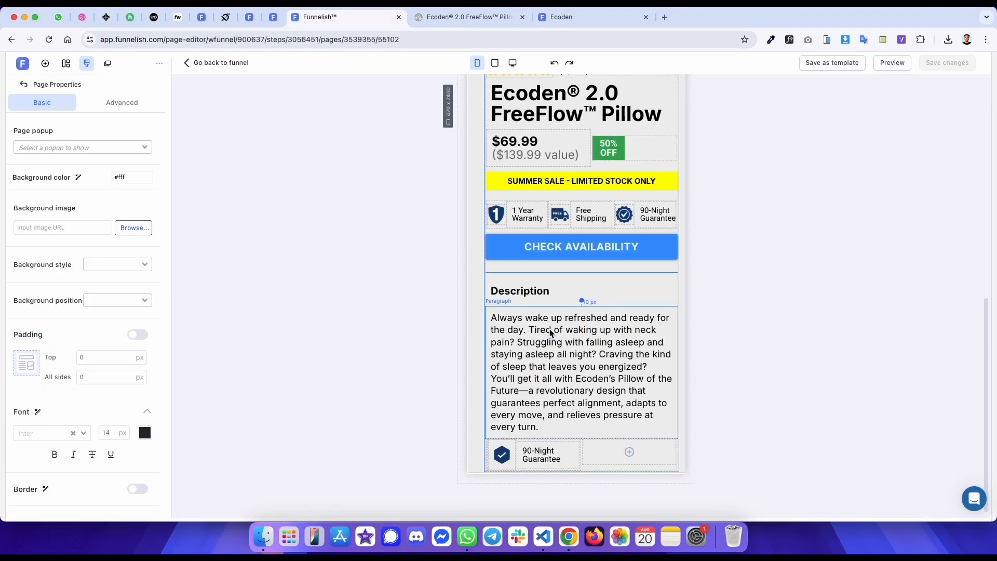
double_click(541, 455)
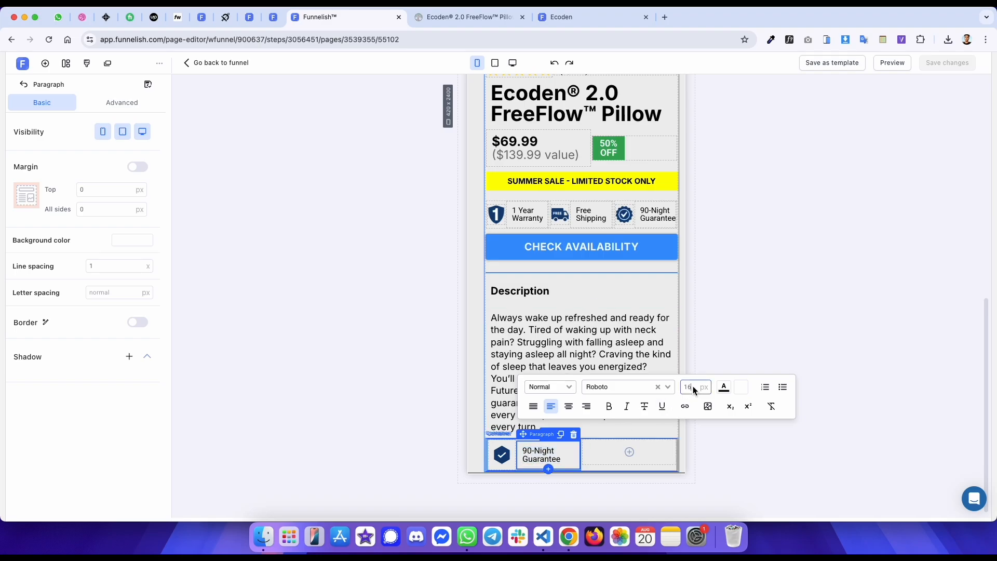
key("ctrl+Tab")
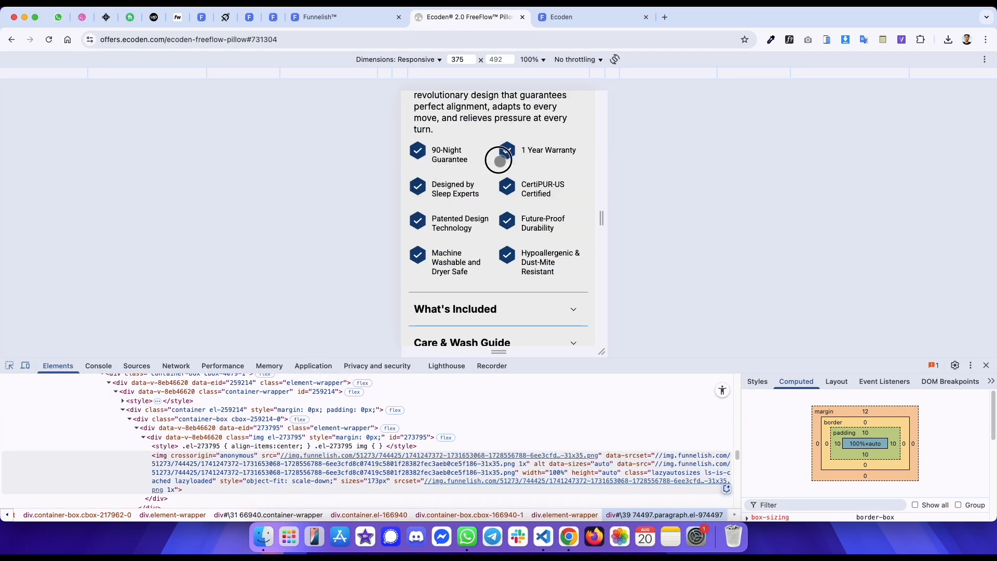
left_click(507, 151)
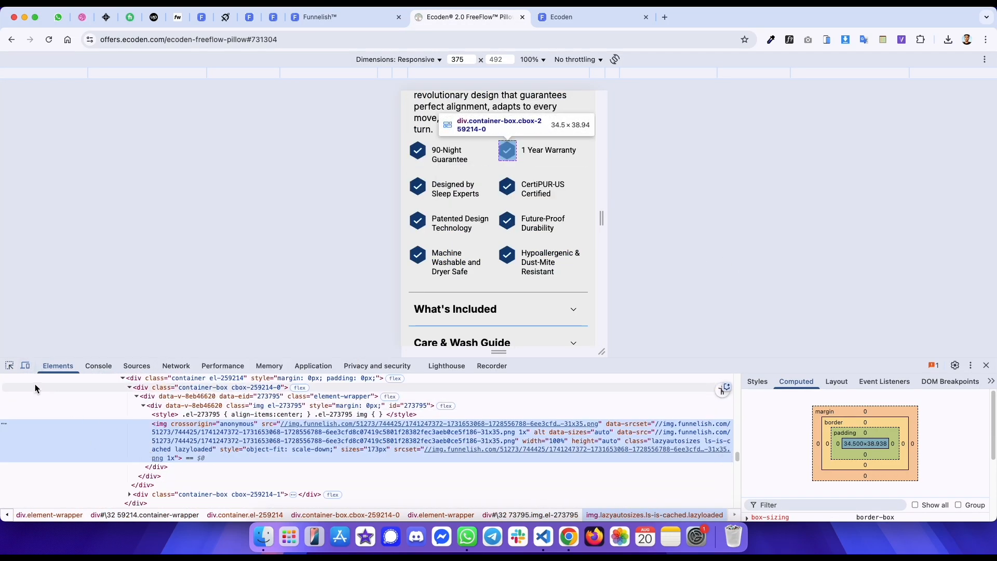
key("ctrl+shift+Tab")
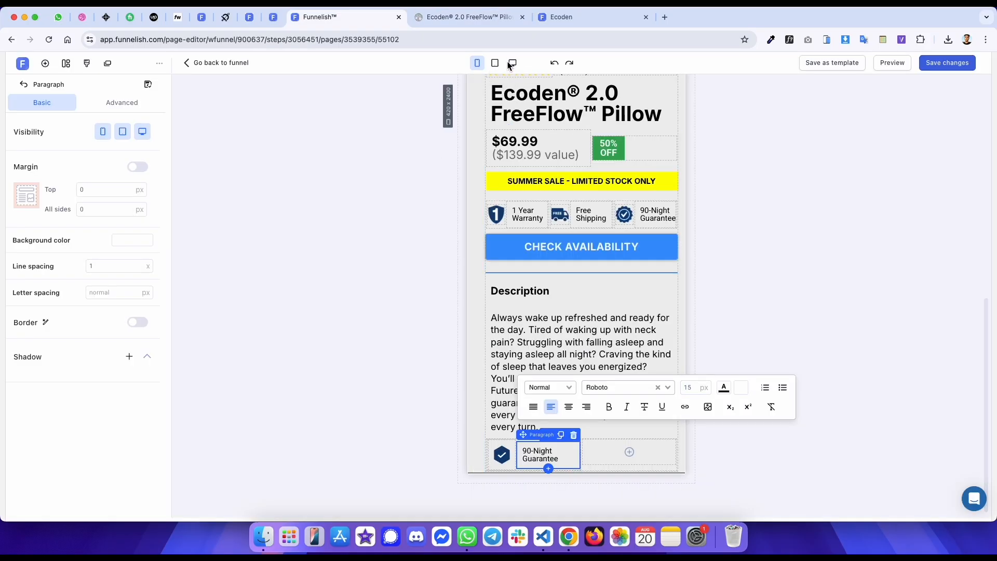
left_click(509, 64)
left_click(258, 209)
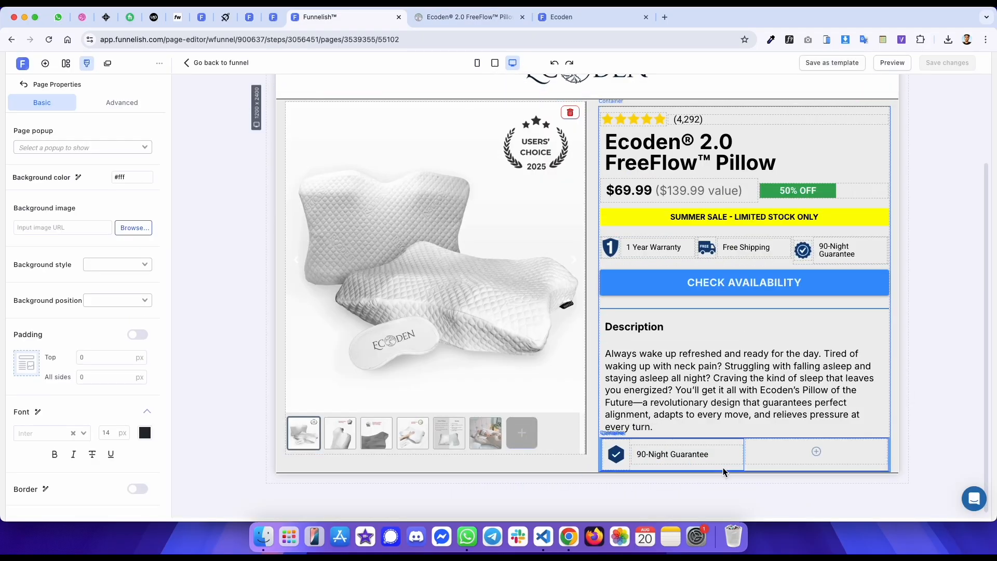
- Clone the 90-Night Guarantee item and move the copy into the feature row's second box
left_click(703, 442)
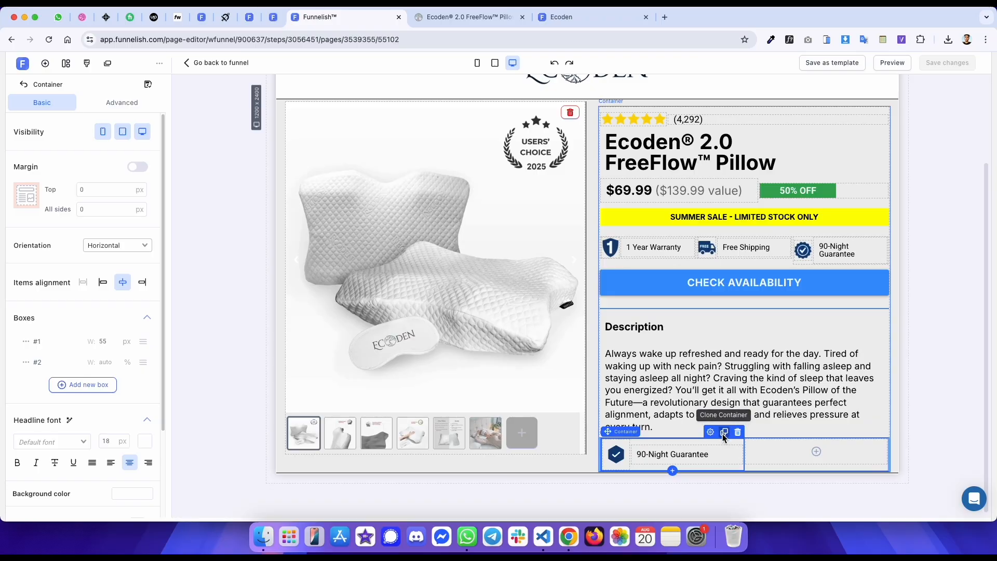
left_click(724, 432)
left_click_drag(714, 443, 818, 444)
- Inspect the spacing of the original page's feature row containers with the element inspector
key("ctrl+Tab")
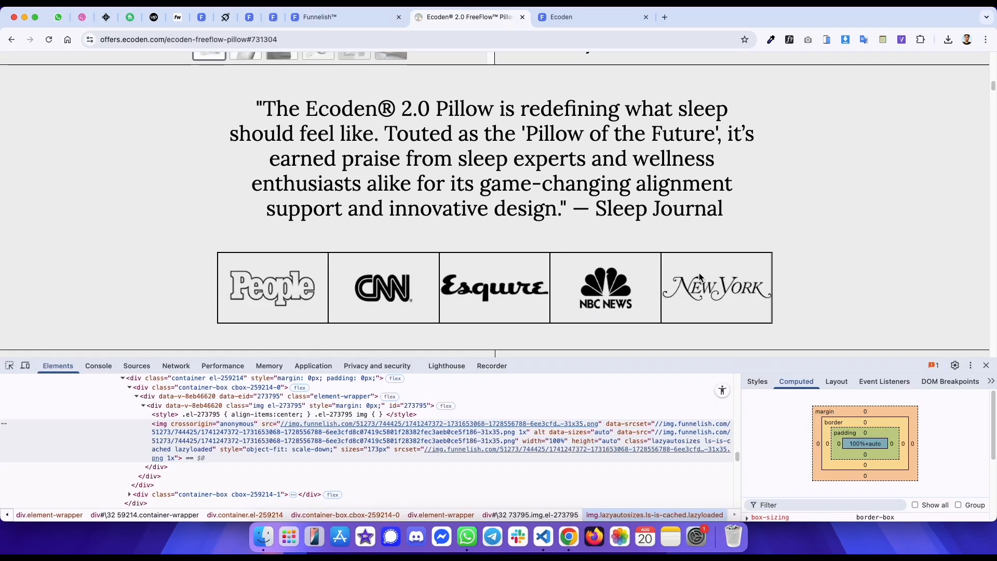
key("super+r")
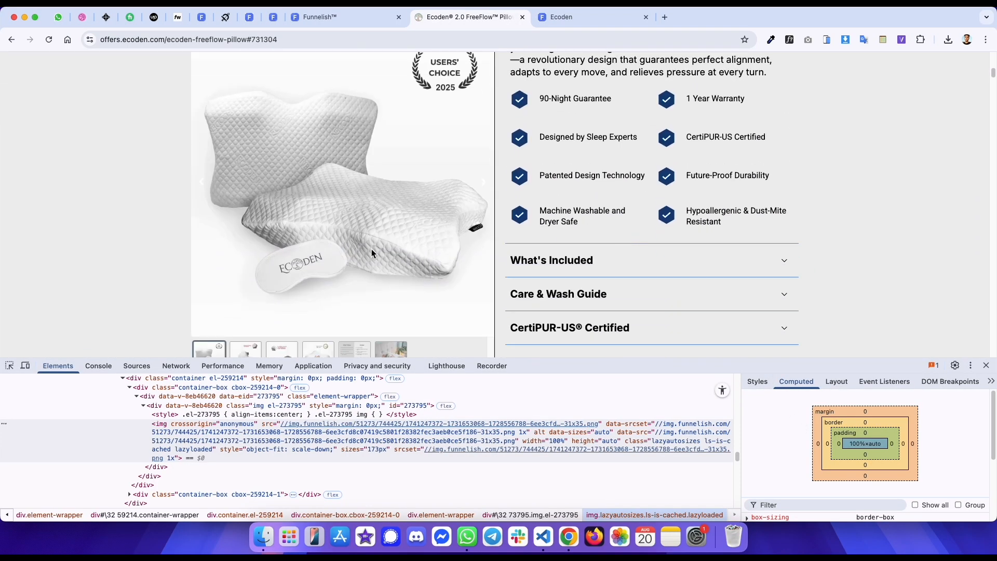
left_click(9, 366)
left_click(522, 146)
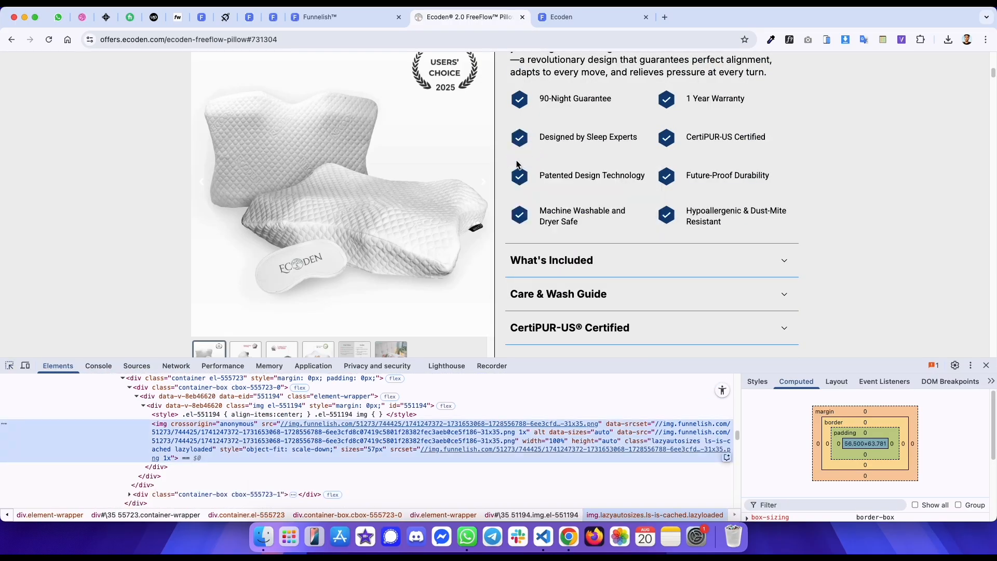
scroll(212, 384, "up", 2)
left_click(205, 401)
scroll(203, 403, "up", 2)
scroll(202, 403, "up", 3)
left_click(192, 428)
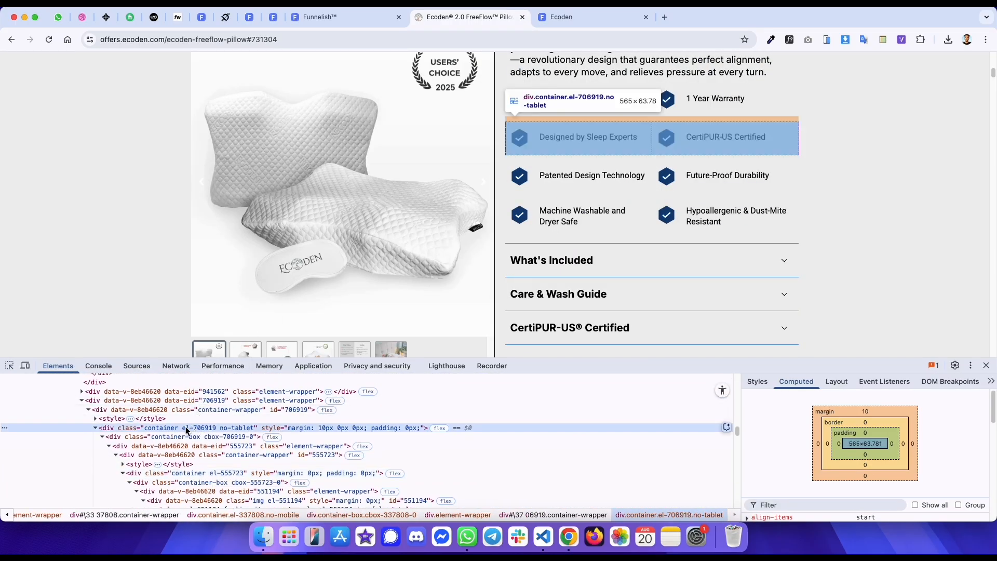
key("ctrl+shift+Tab")
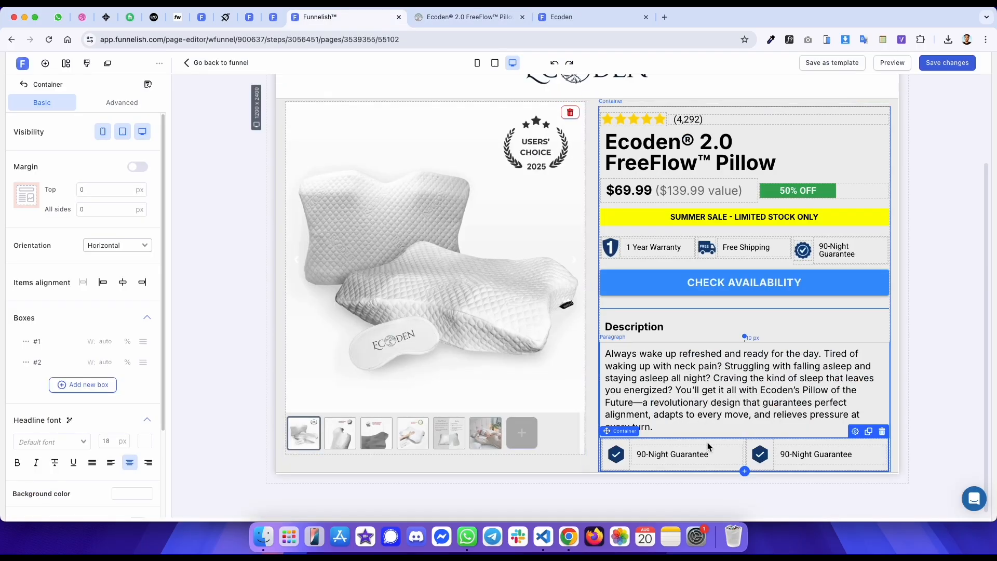
- Duplicate the feature row and set the new row's top margin to 10 px
left_click(869, 431)
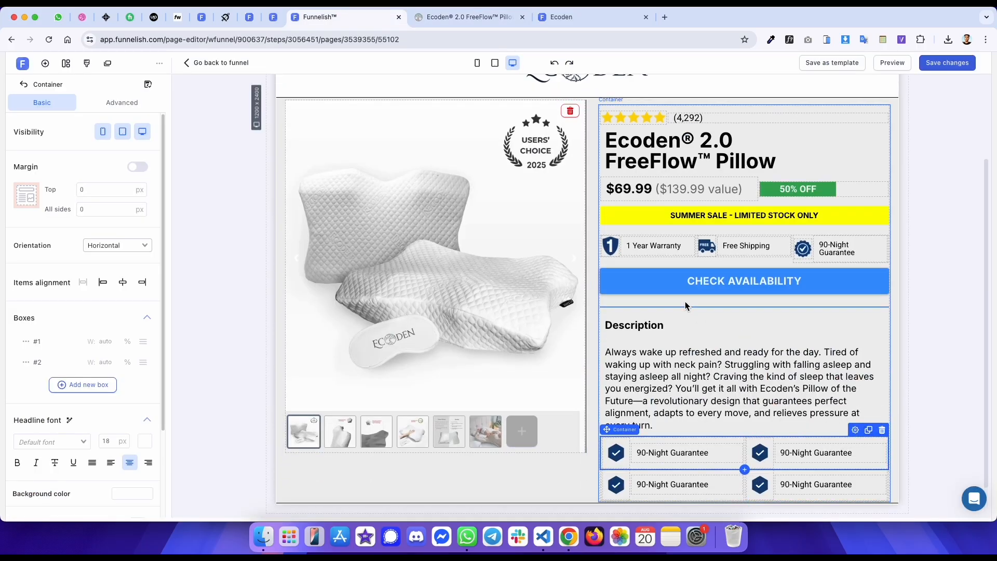
scroll(686, 302, "down", 2)
left_click(745, 453)
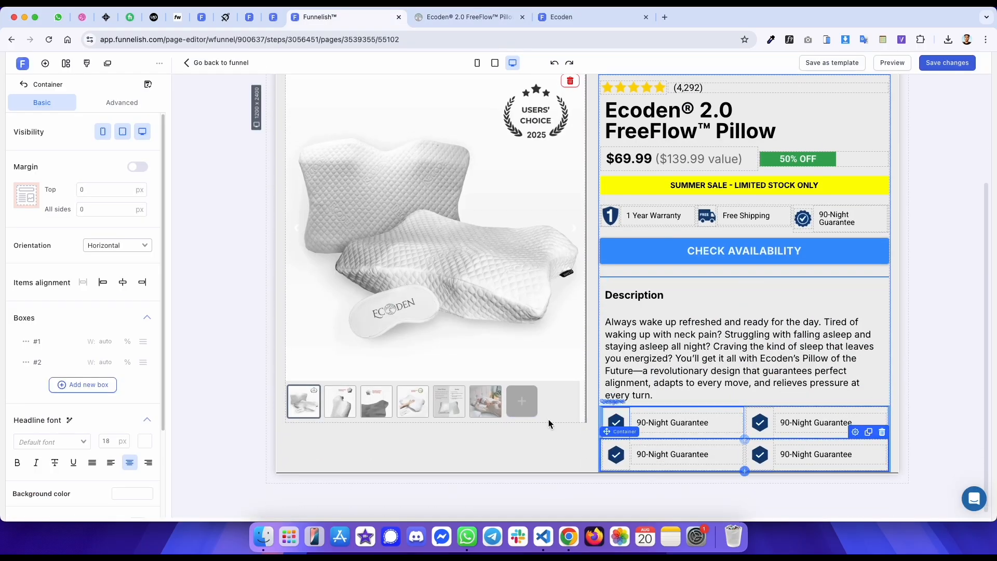
left_click(101, 189)
key("BackSpace")
type("10")
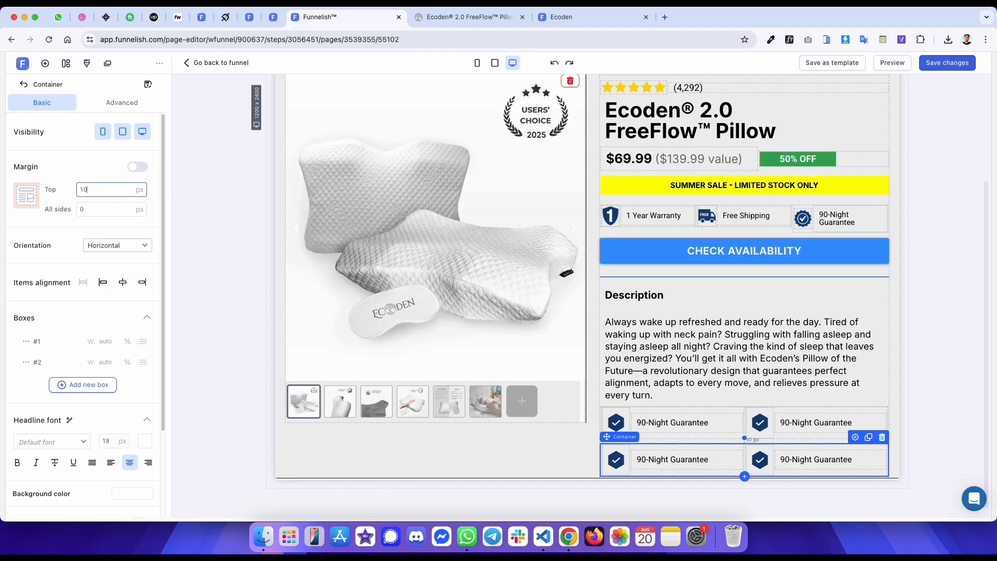
key("ctrl+Tab")
scroll(657, 224, "down", 1)
key("ctrl+shift+Tab")
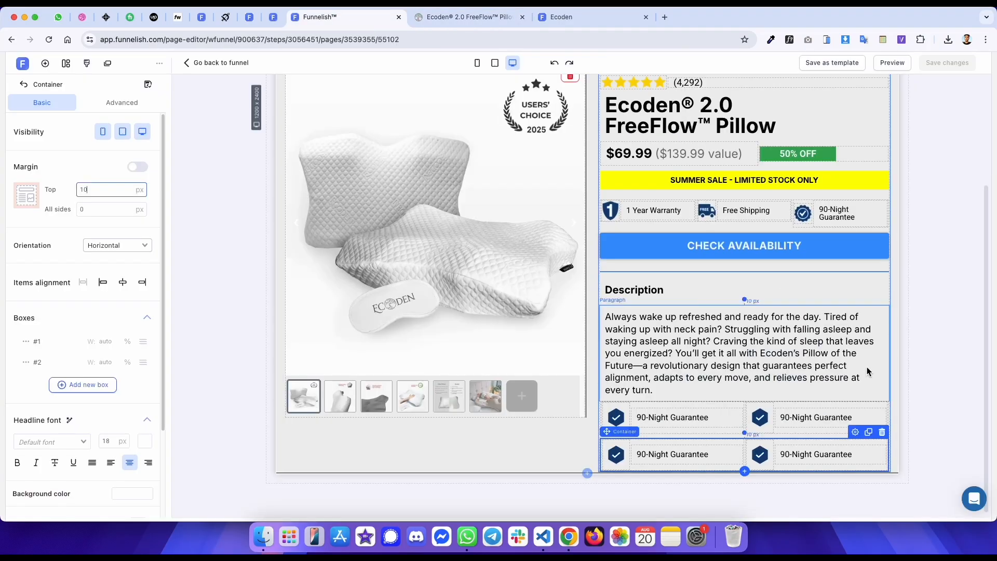
- Duplicate the spaced feature row to add a third row and open the preview page
left_click(869, 432)
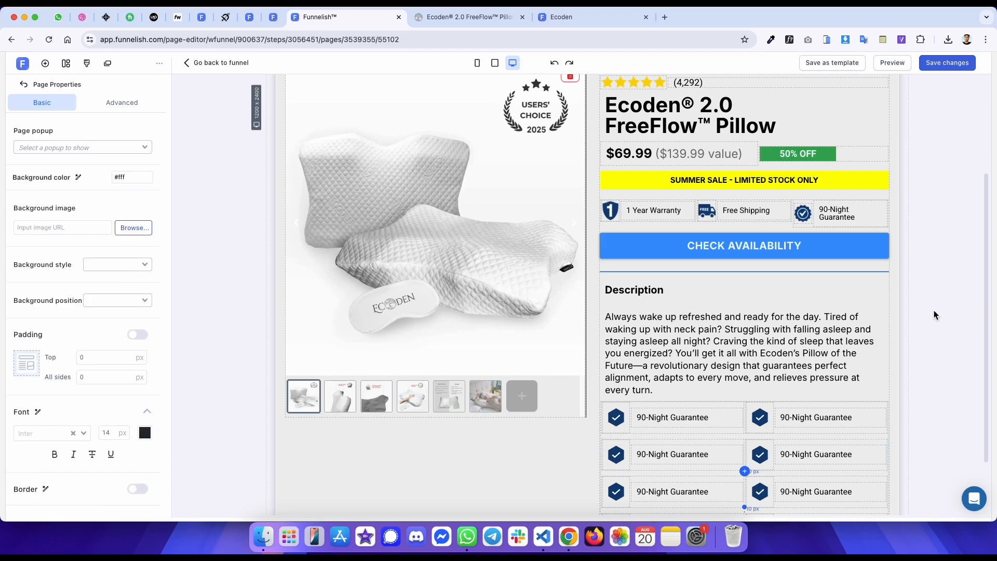
scroll(760, 192, "down", 3)
key("ctrl+Tab")
key("ctrl+Tab")
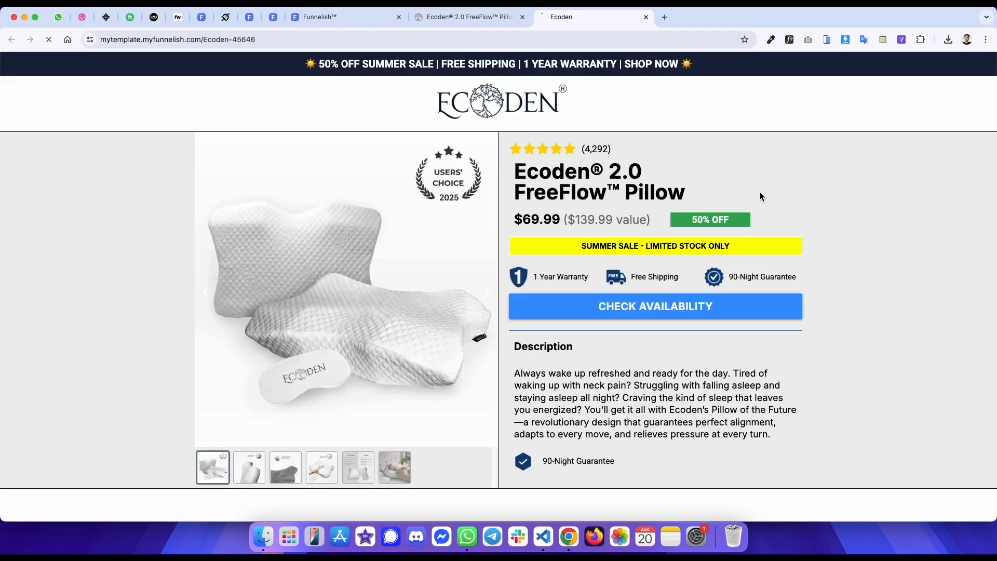
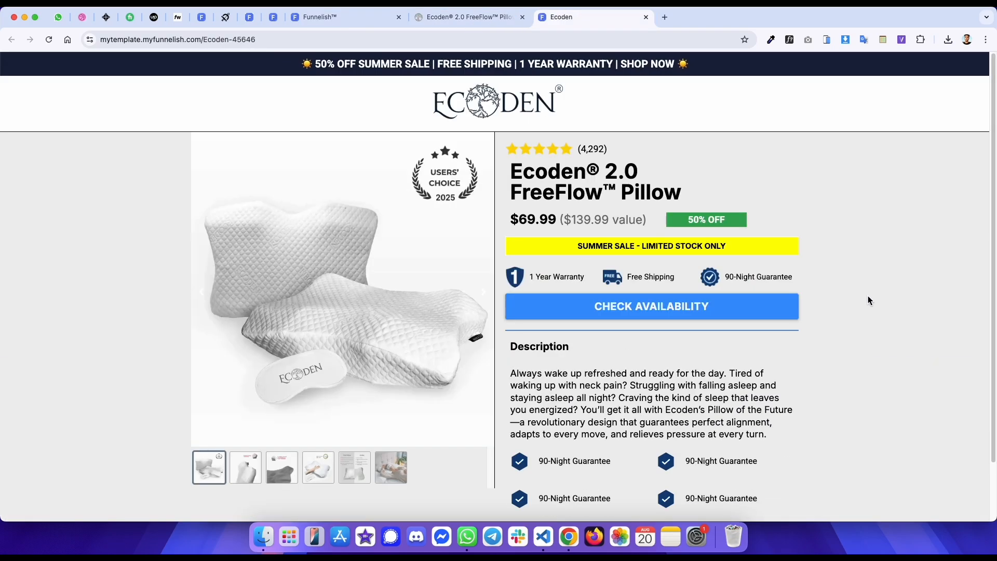
- Inspect the divider and accordion below the feature list on the original page with the element inspector
scroll(866, 296, "down", 3)
key("ctrl+shift+Tab")
key("ctrl+Tab")
key("ctrl+shift+Tab")
scroll(594, 153, "up", 1)
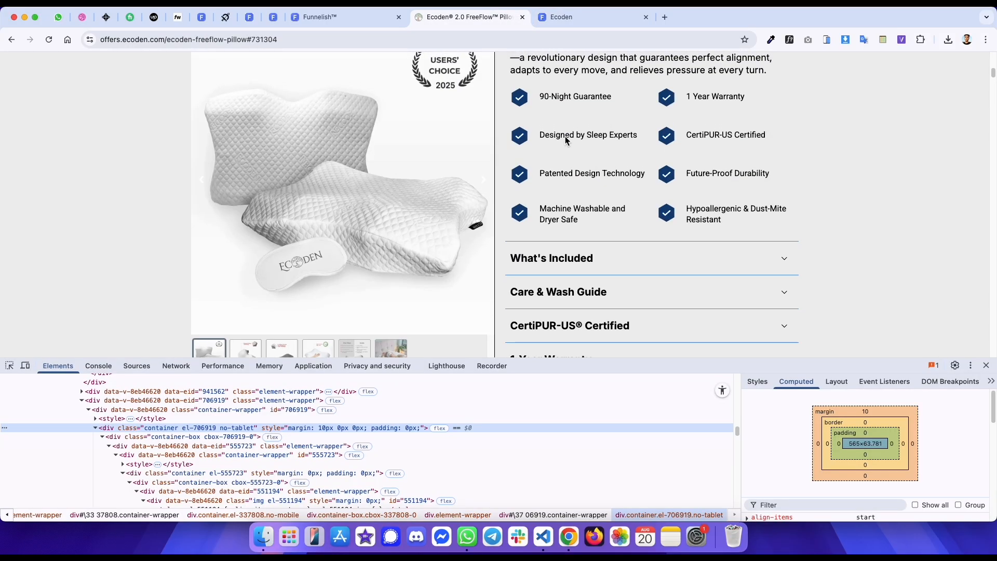
left_click_drag(539, 133, 722, 215)
left_click(573, 220)
scroll(789, 217, "down", 3)
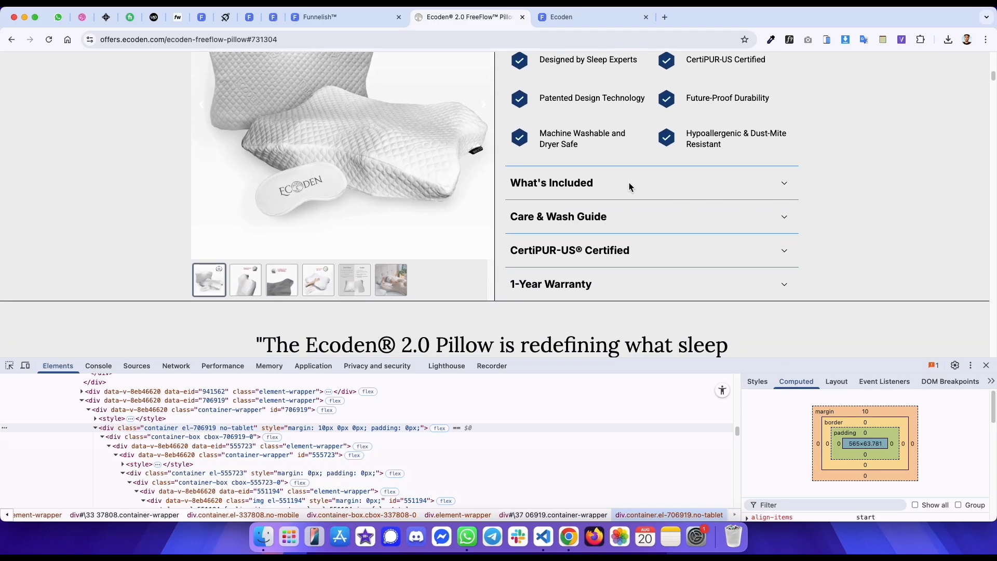
left_click(597, 187)
left_click(598, 187)
left_click(9, 365)
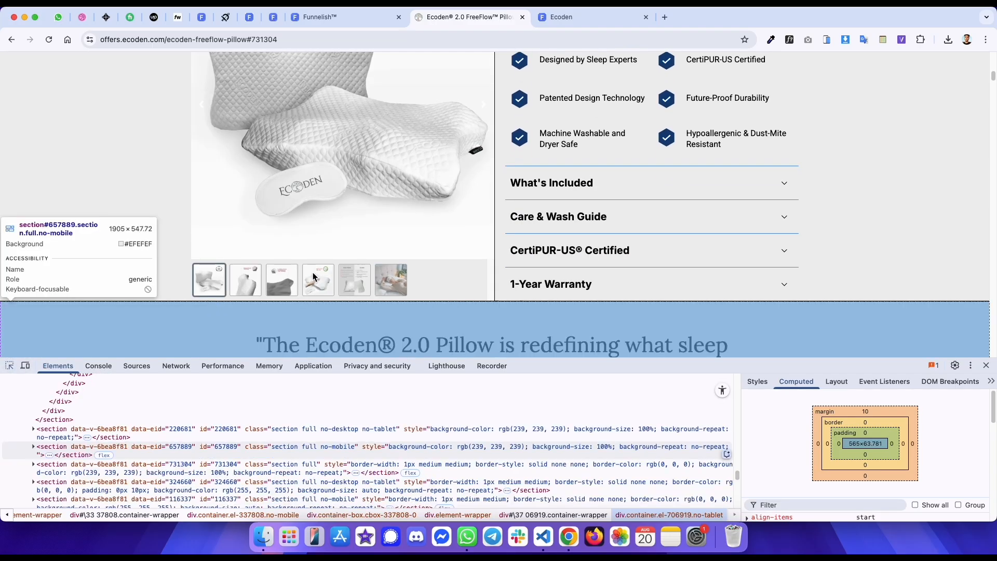
left_click(568, 168)
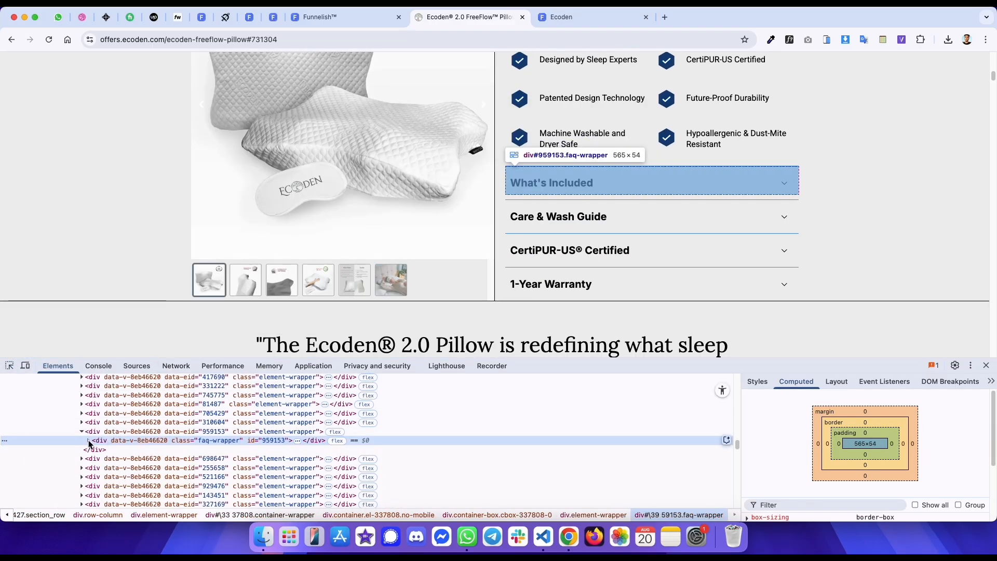
left_click(95, 459)
left_click(138, 459)
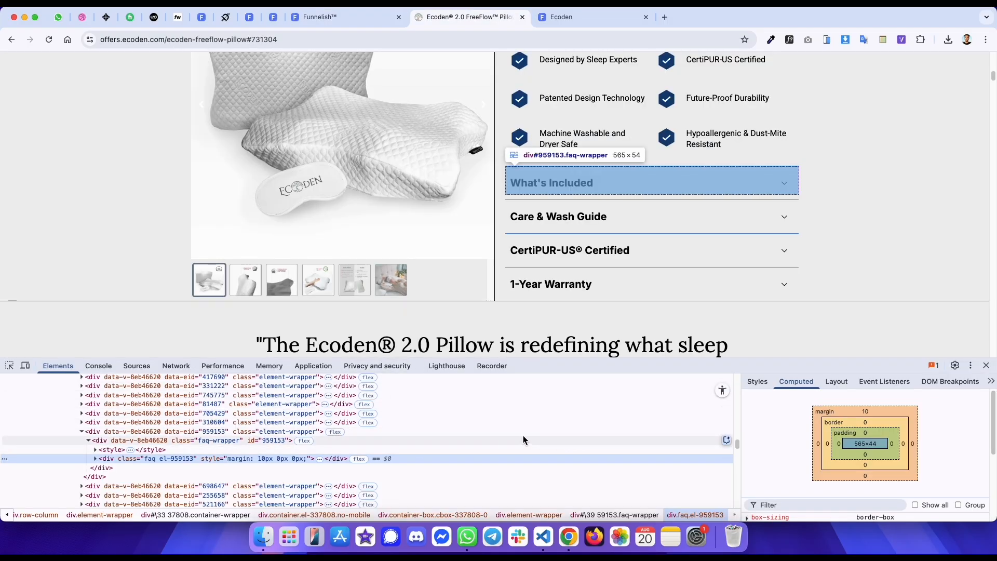
left_click(9, 365)
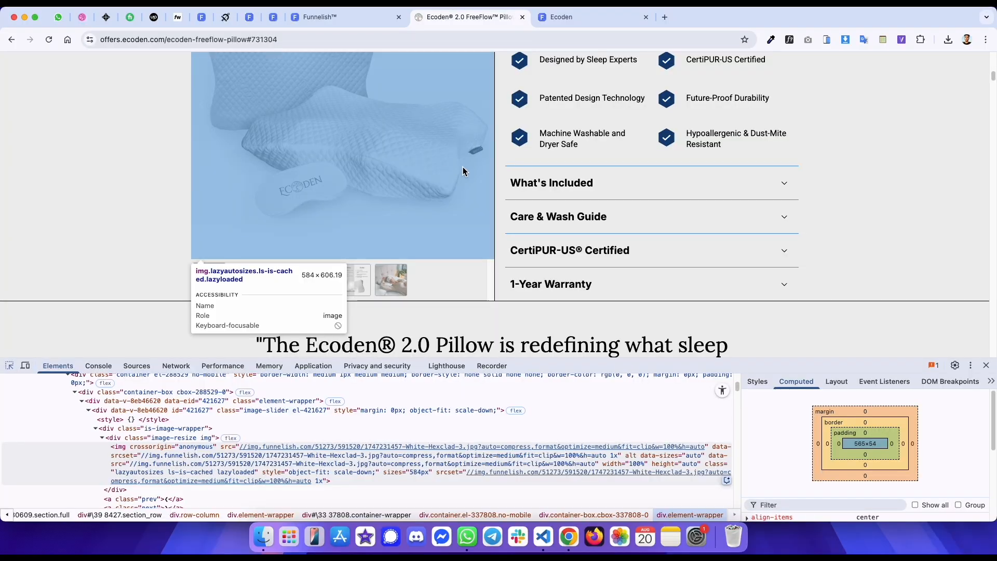
left_click(519, 164)
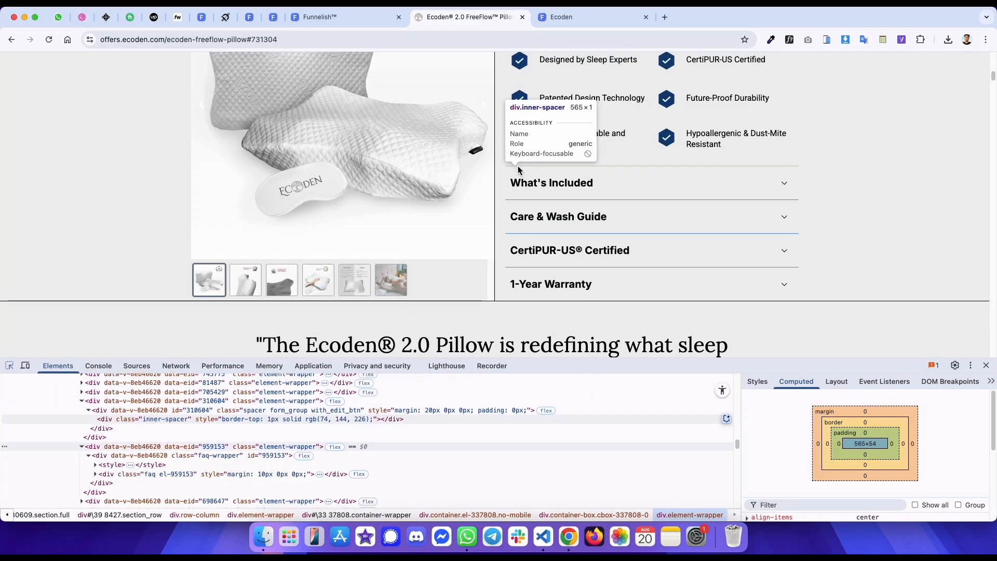
left_click(266, 410)
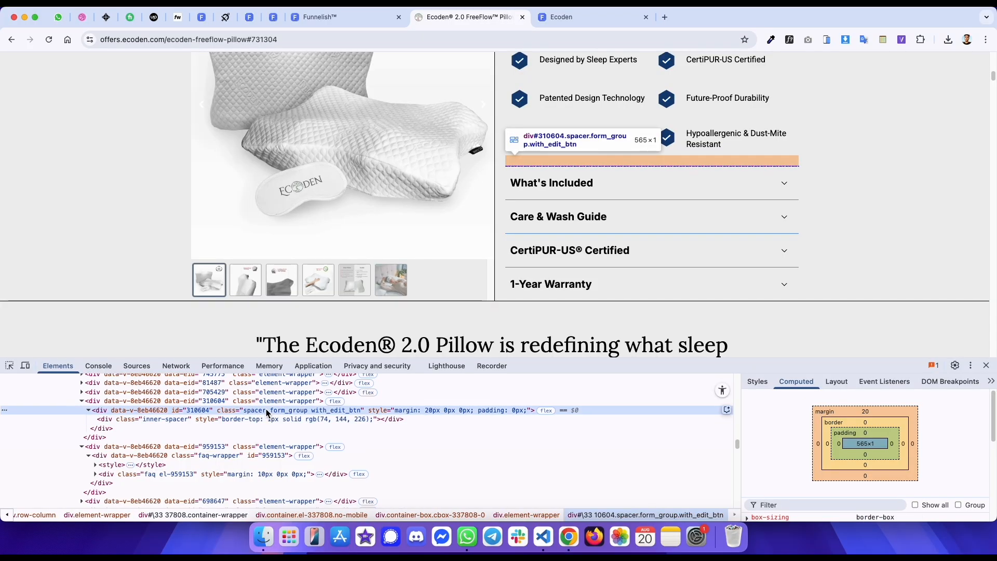
- Add a spacer below the feature rows and set its top margin to 20 px
key("ctrl+shift+Tab")
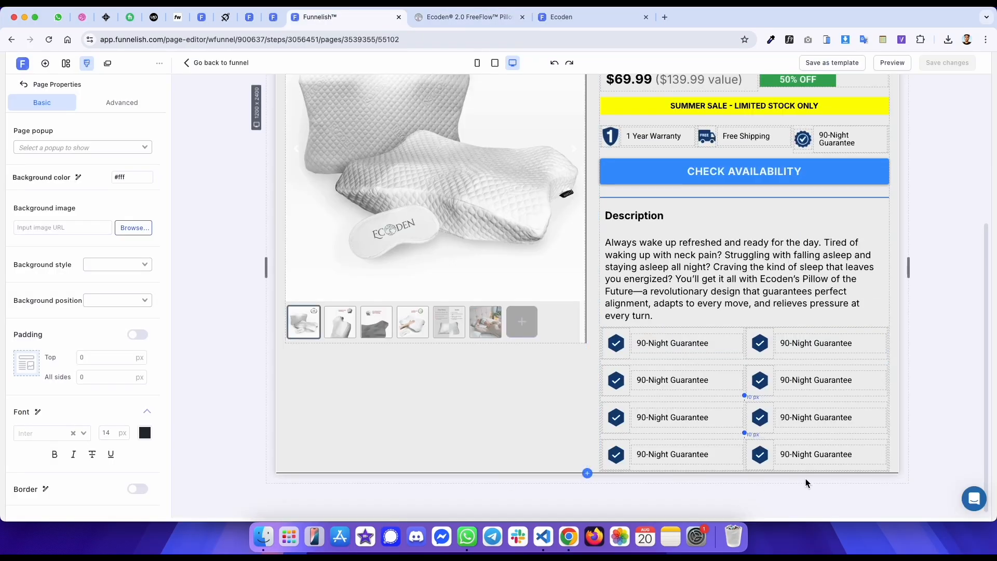
left_click(743, 439)
left_click(745, 472)
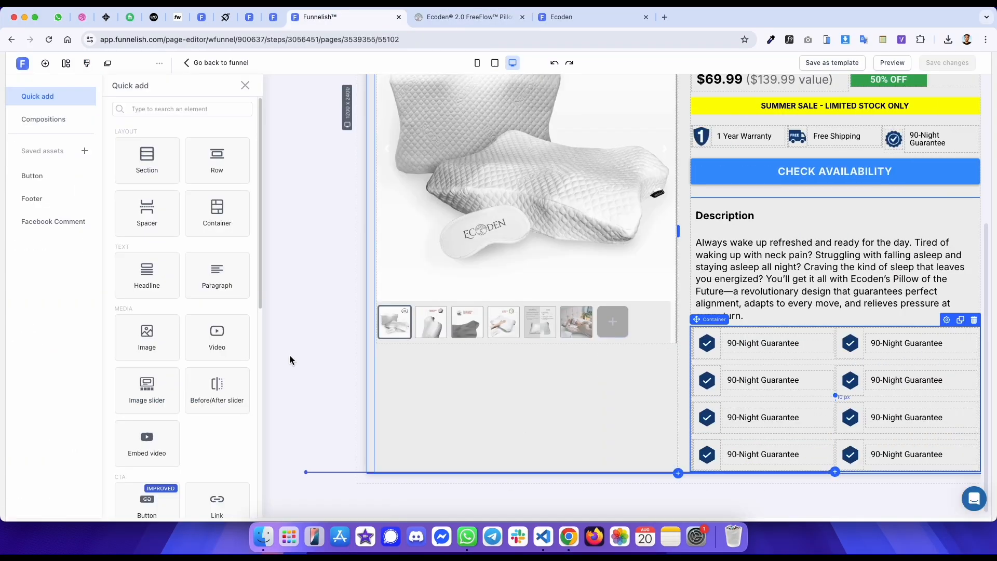
left_click(147, 213)
key("ctrl+Tab")
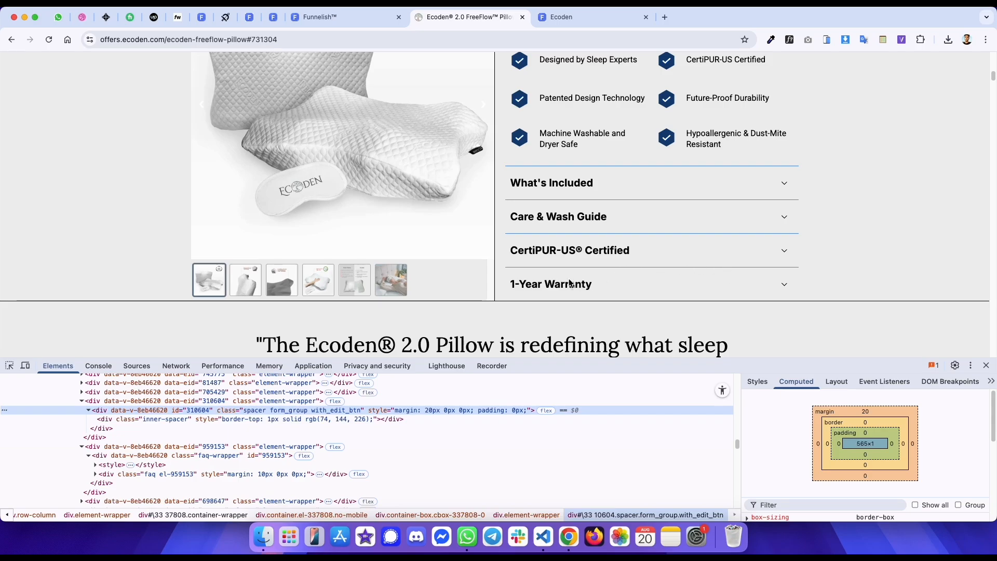
key("ctrl+shift+Tab")
double_click(115, 187)
type("20")
- Copy the original divider's colour and set the spacer's width to 1 px and colour to #4a90e2
key("ctrl+Tab")
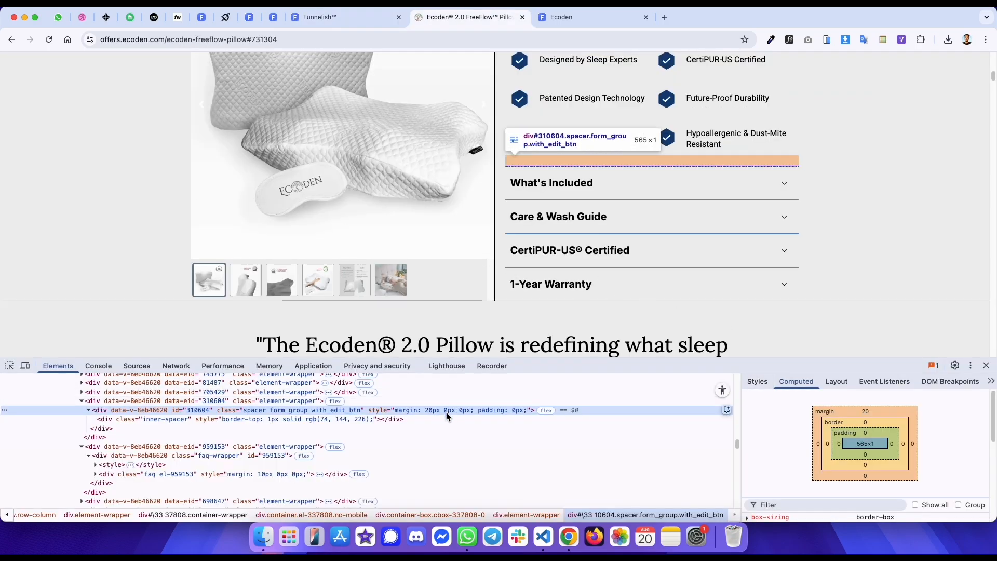
key("Down")
left_click(756, 382)
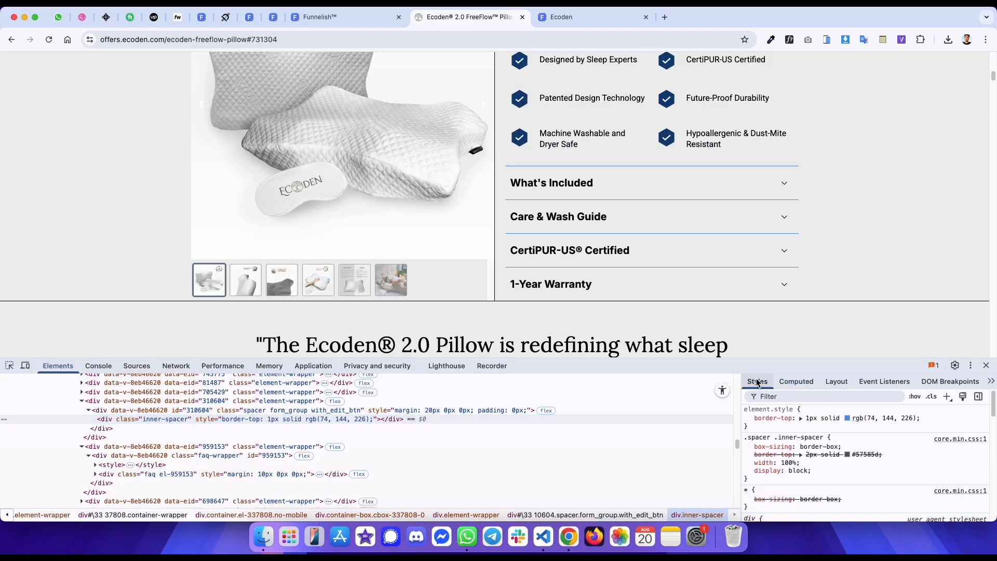
left_click(847, 419, "shift")
left_click(863, 420)
left_click(862, 420)
left_click(855, 419)
double_click(855, 419)
key("ctrl+c")
key("ctrl+shift+Tab")
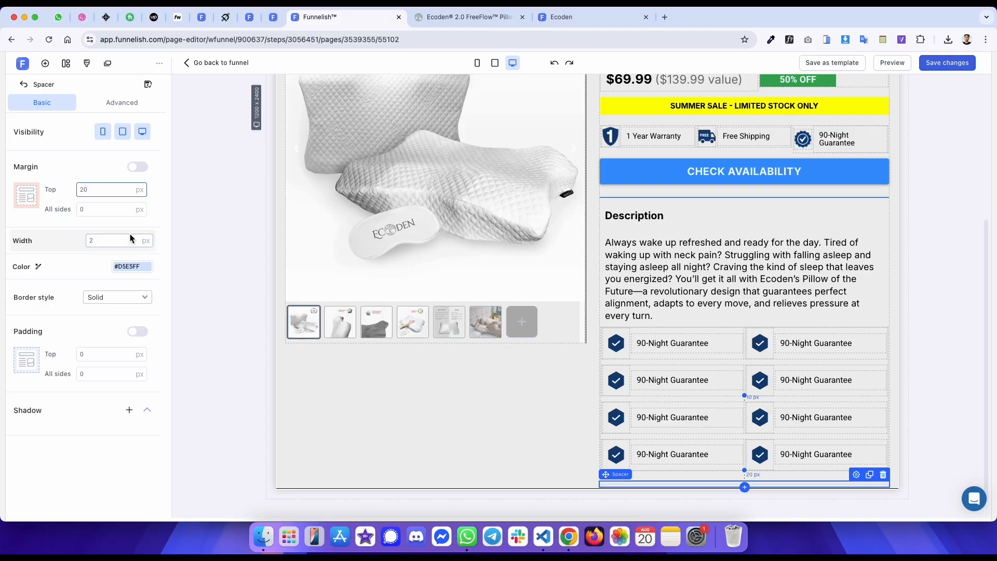
type("1")
left_click(128, 265)
left_click(180, 223)
key("ctrl+v")
- Add an FAQ element below the spacer and paste the title "What's Included" copied from the original page
key("ctrl+Tab")
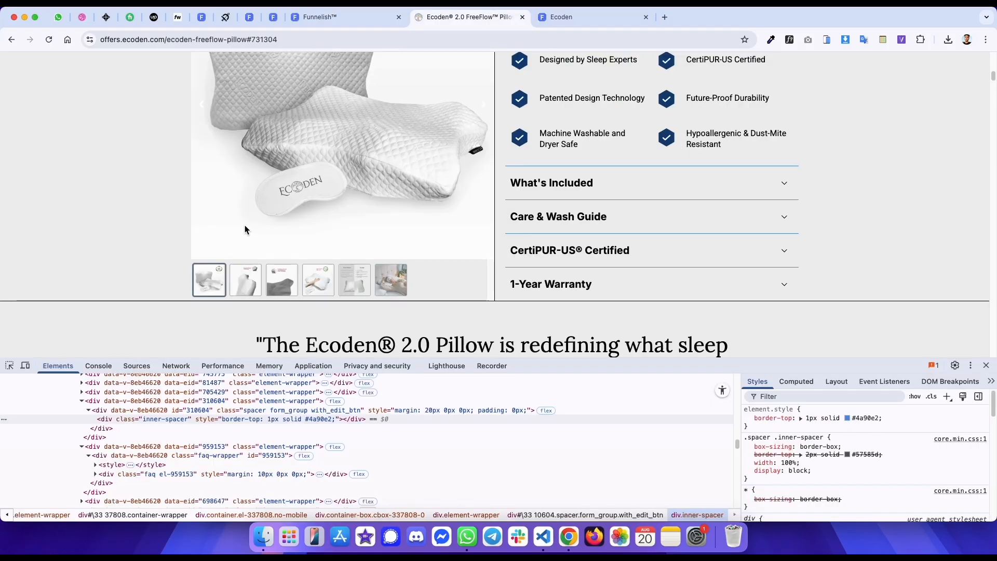
left_click_drag(594, 183, 510, 183)
key("super+c")
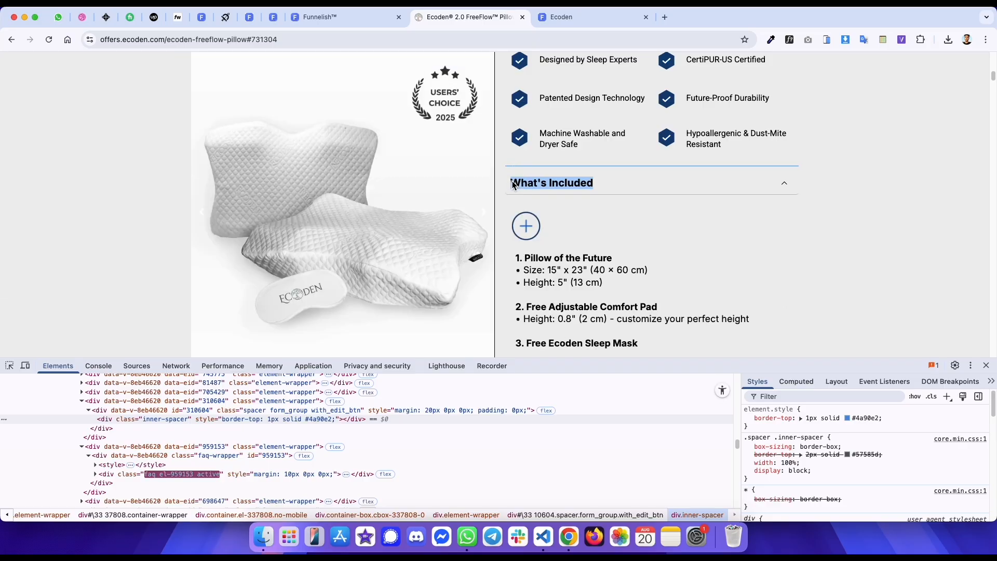
key("ctrl+shift+Tab")
left_click(745, 487)
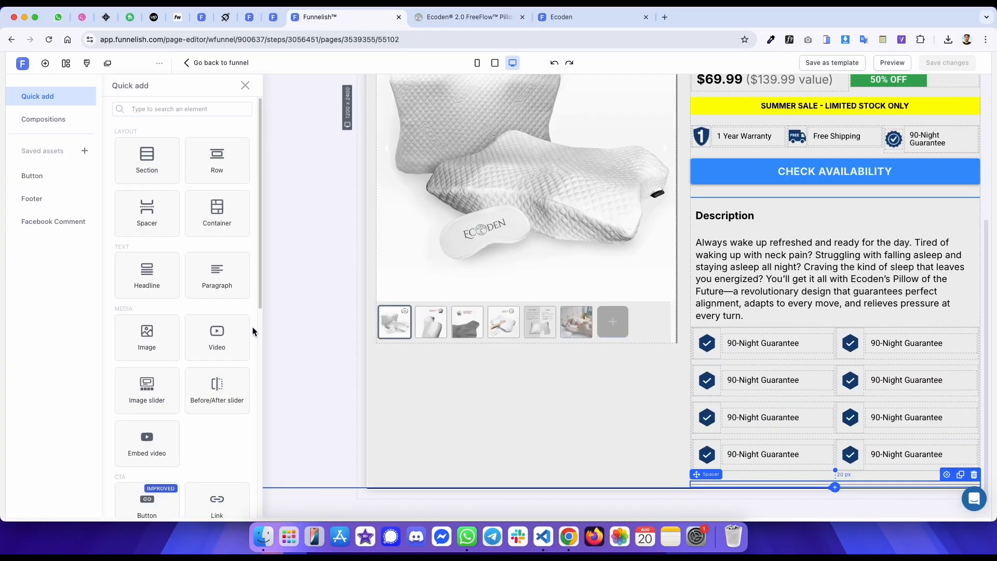
scroll(208, 374, "down", 10)
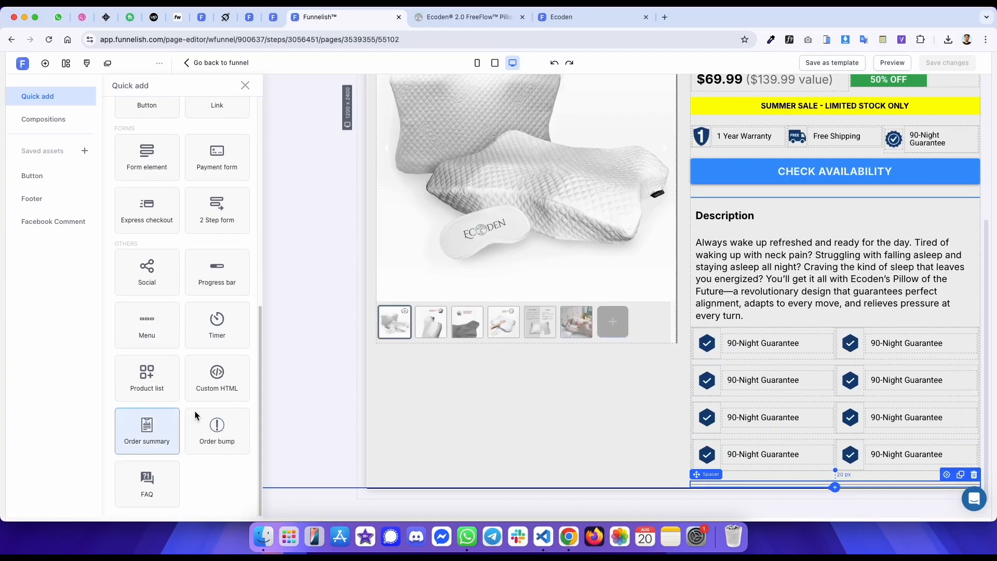
left_click(151, 482)
key("ctrl+Tab")
key("ctrl+shift+Tab")
key("super+a")
key("super+v")
- Check the original FAQ title's styling and set the FAQ title font size to 20 px
key("ctrl+Tab")
left_click_drag(544, 234, 550, 234)
left_click(564, 218)
scroll(548, 270, "down", 3)
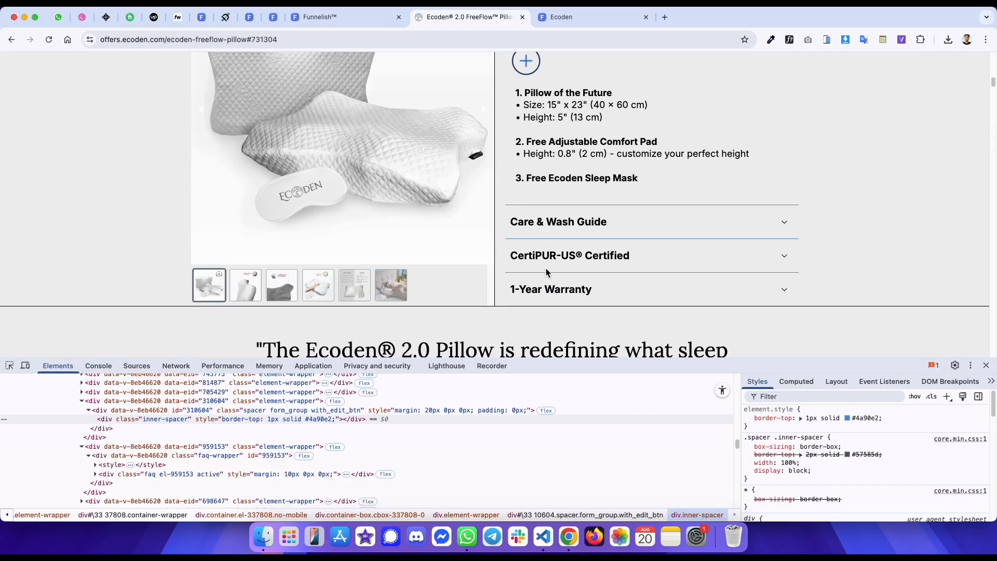
scroll(548, 271, "up", 7)
scroll(545, 274, "down", 3)
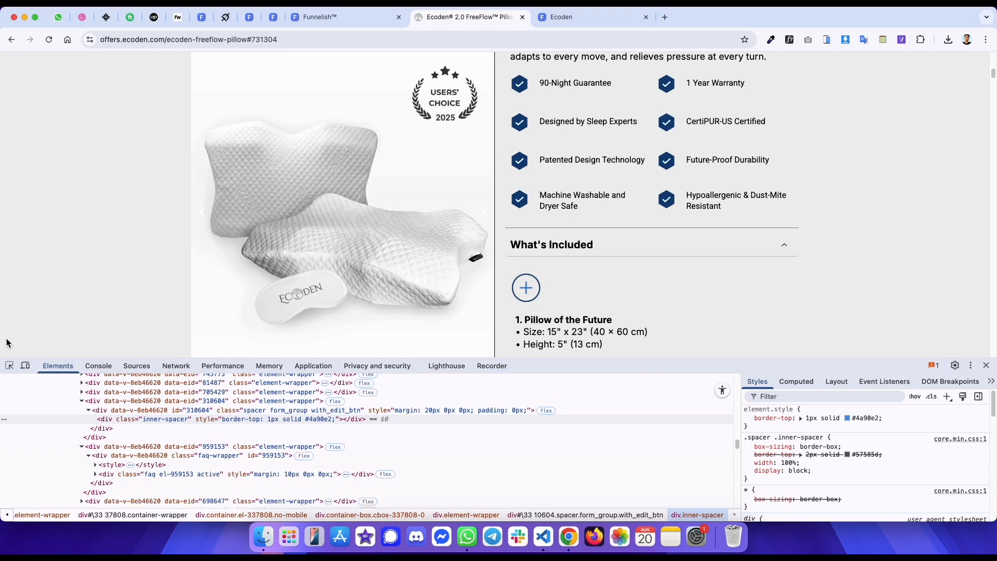
left_click(9, 367)
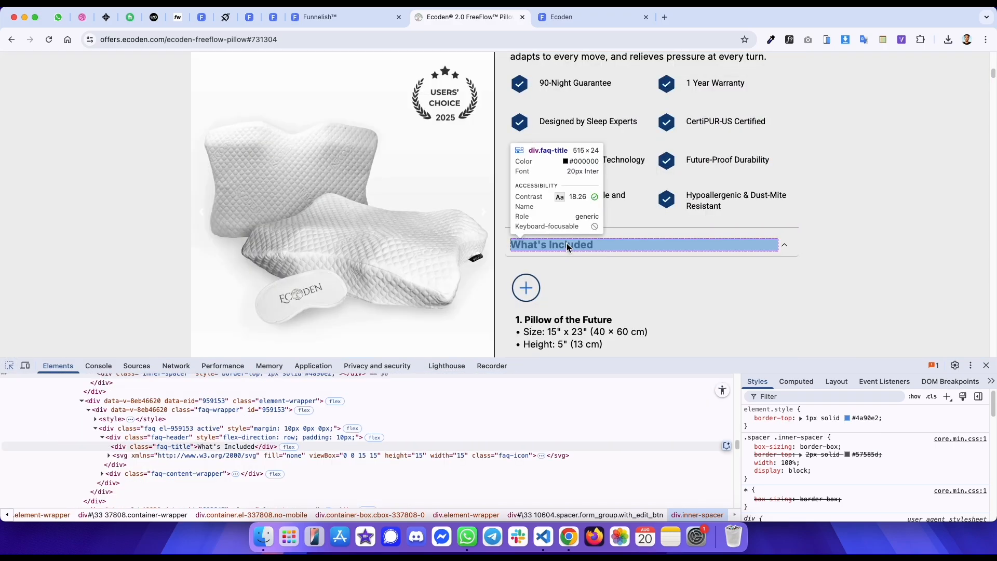
key("ctrl+shift+Tab")
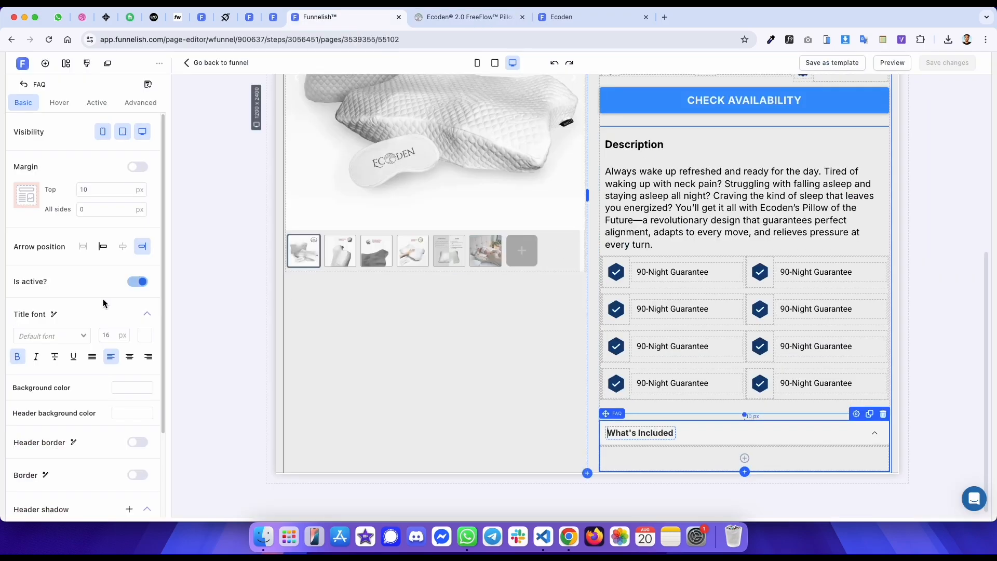
double_click(107, 336)
key("ctrl+Tab")
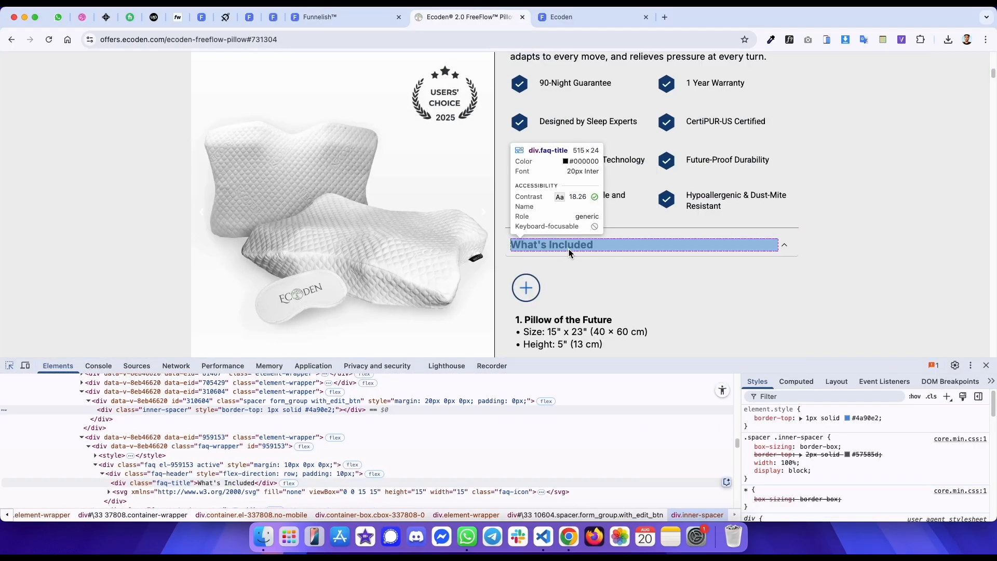
left_click(569, 253)
left_click(597, 245)
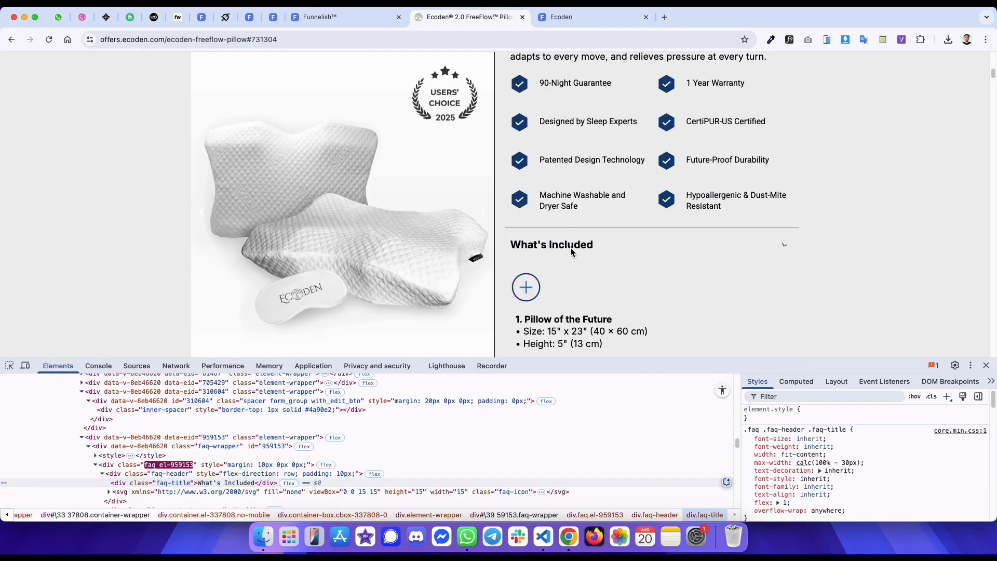
key("ctrl+shift+Tab")
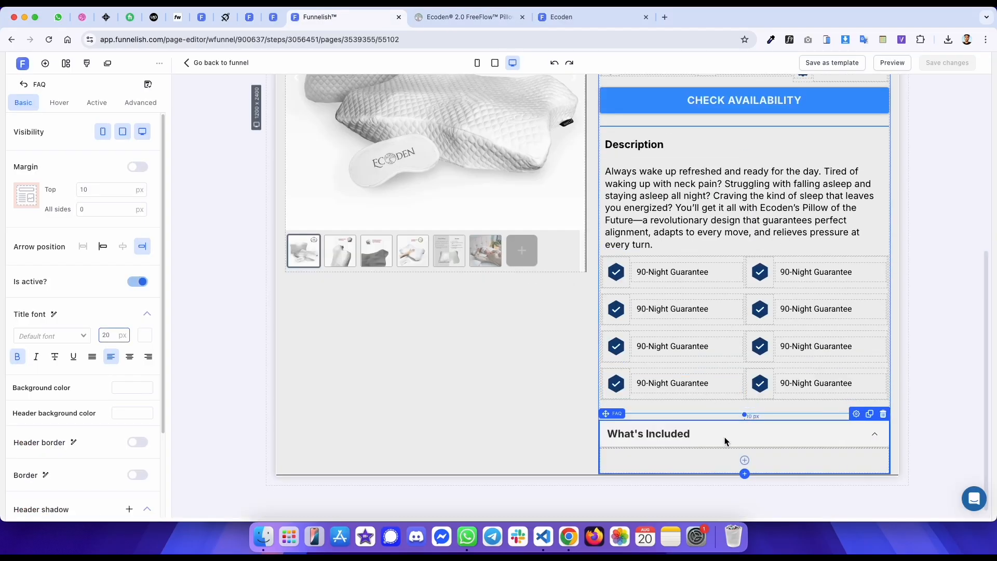
- Make the FAQ header background transparent in the basic, hover and active states
scroll(75, 422, "down", 2)
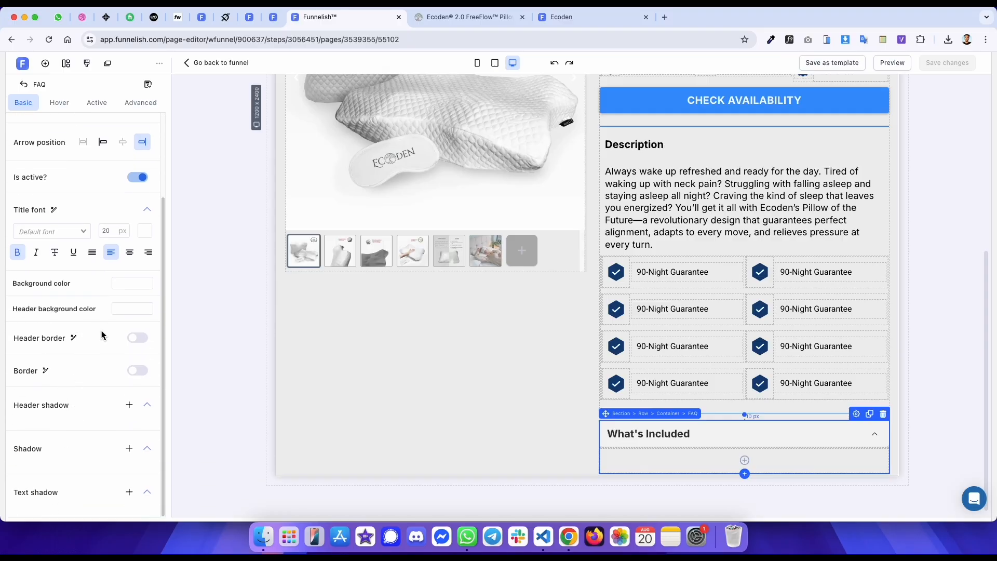
left_click(121, 309)
left_click(266, 305)
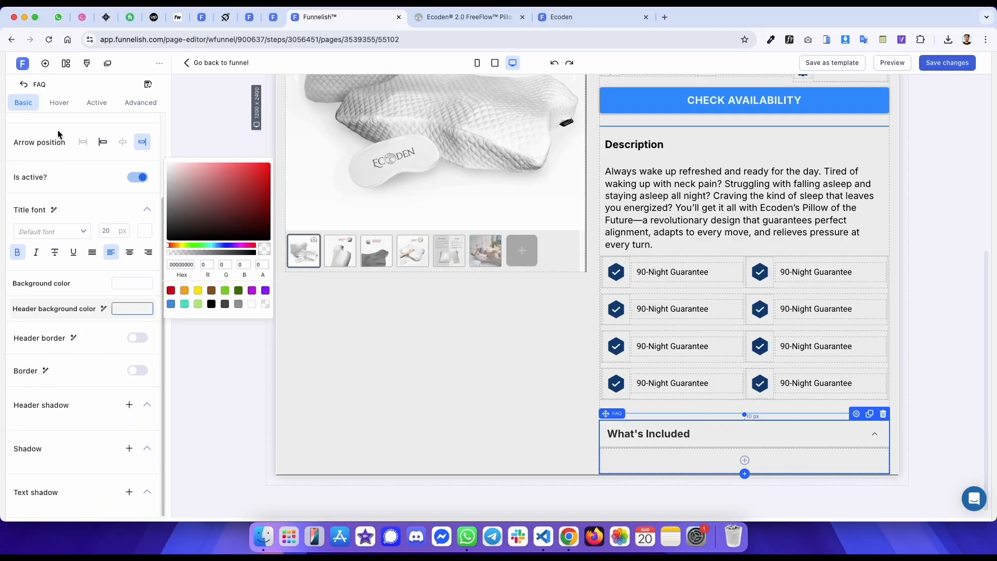
left_click(59, 102)
left_click(132, 203)
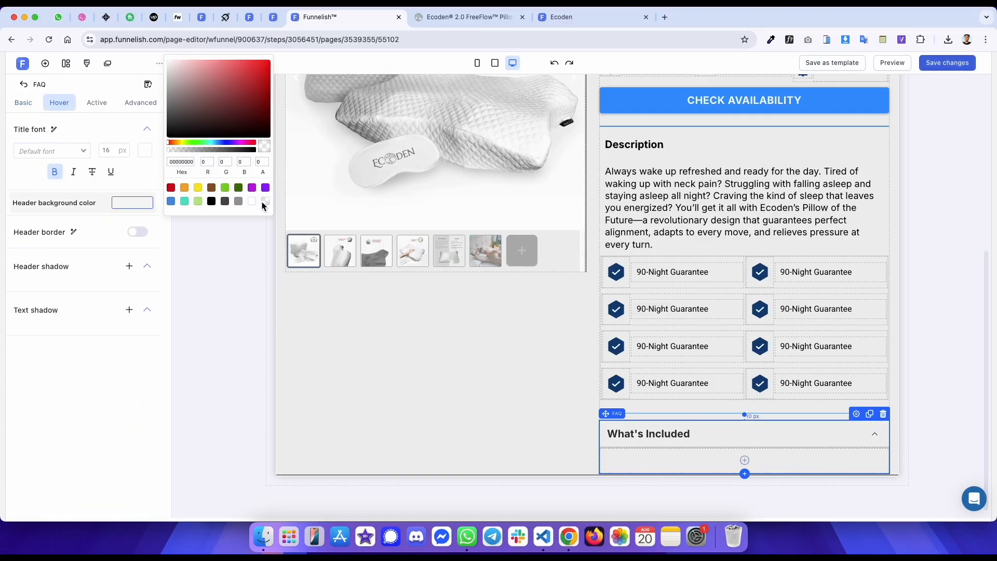
left_click(103, 106)
left_click(132, 203)
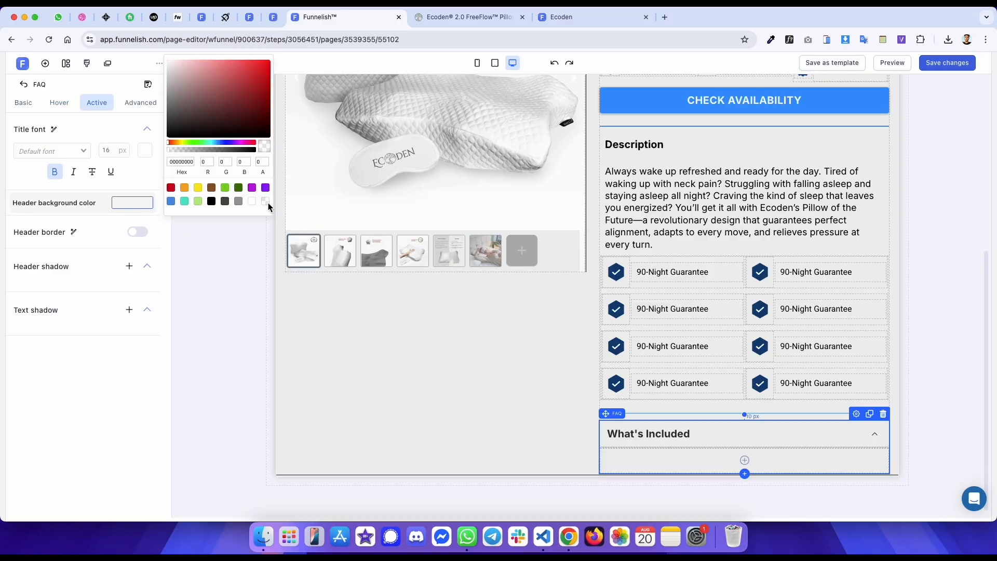
left_click(27, 107)
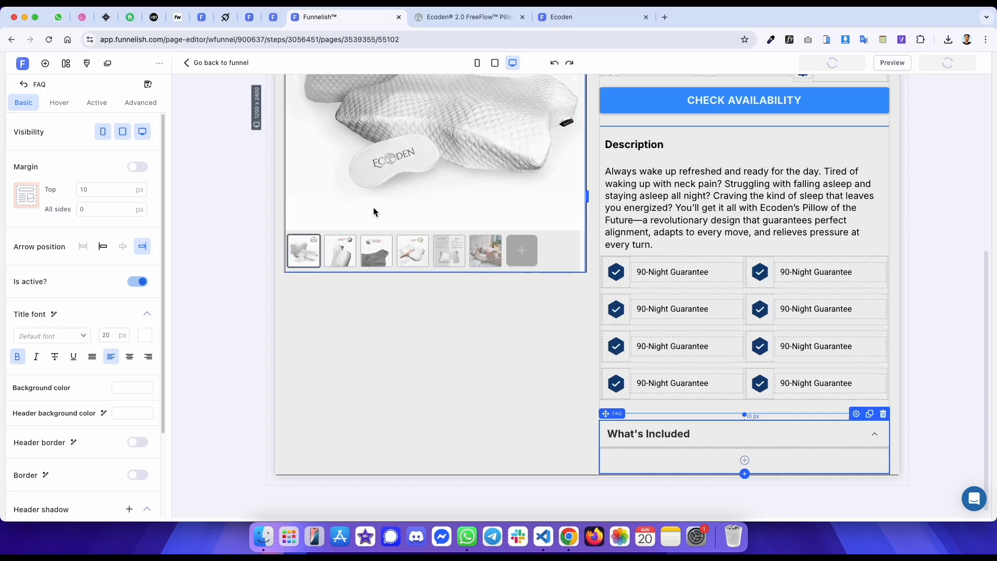
- Inspect the original FAQ header's padding and content wrapper with the element inspector
key("ctrl+Tab")
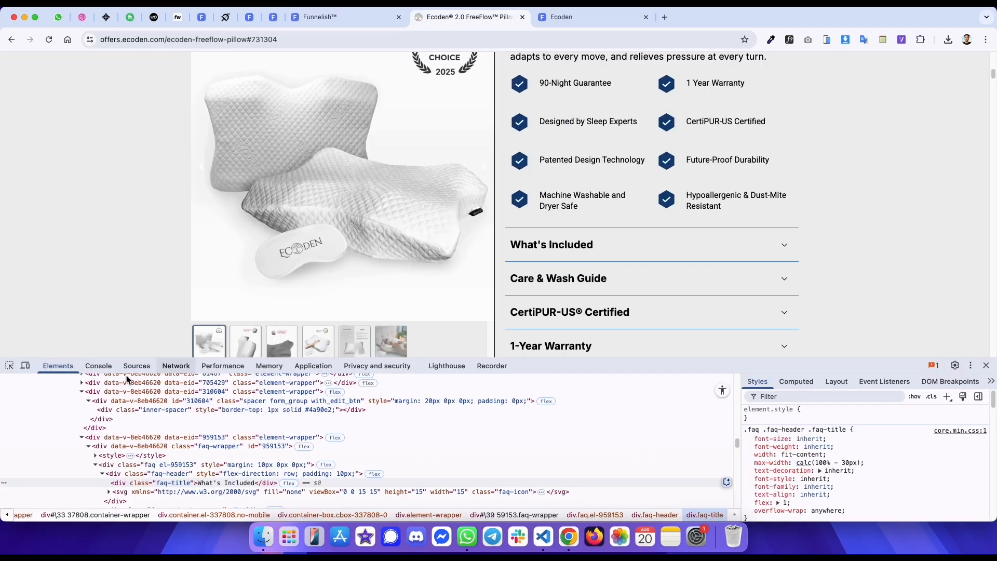
left_click(194, 475)
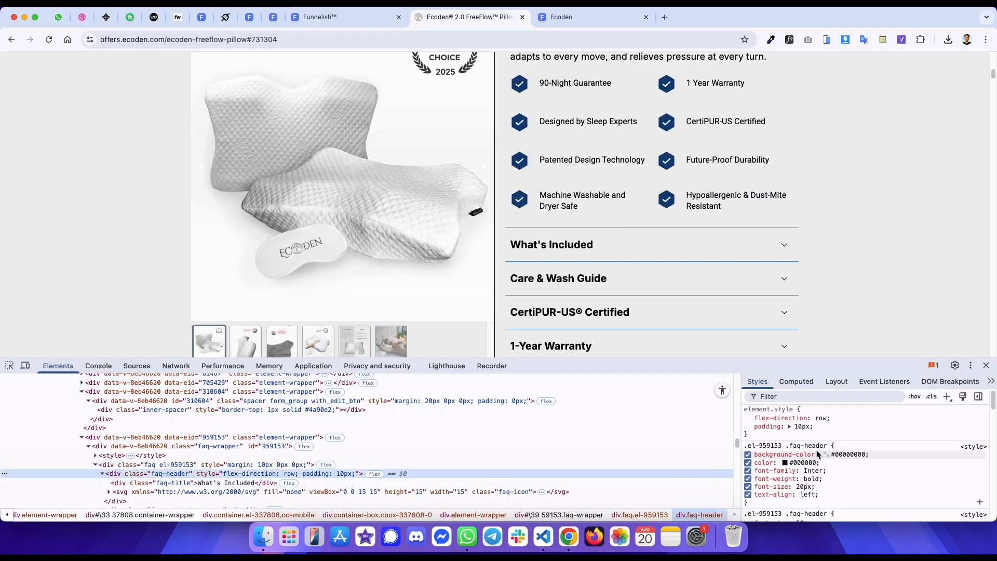
left_click(796, 381)
scroll(130, 461, "down", 1)
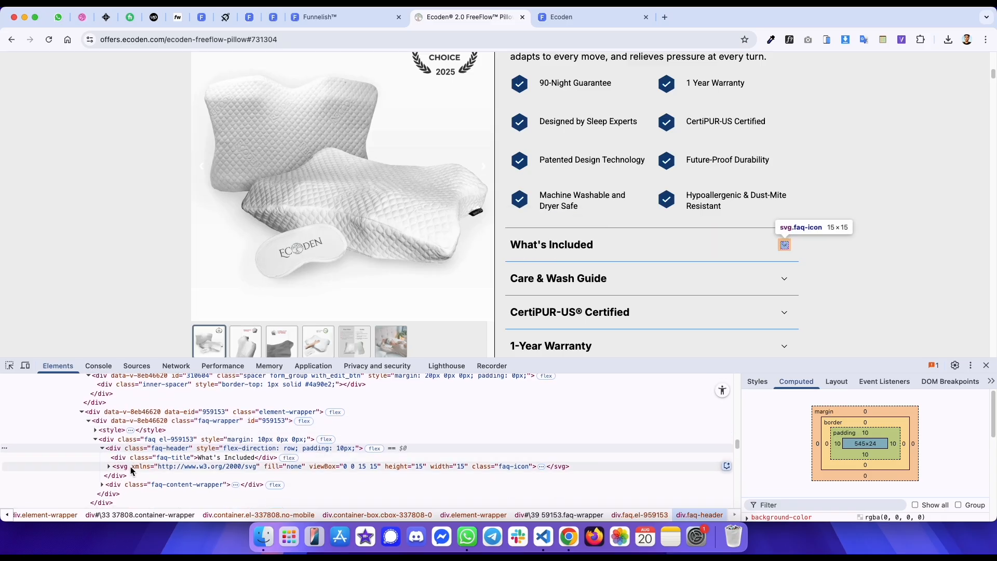
scroll(149, 485, "down", 1)
left_click(150, 485)
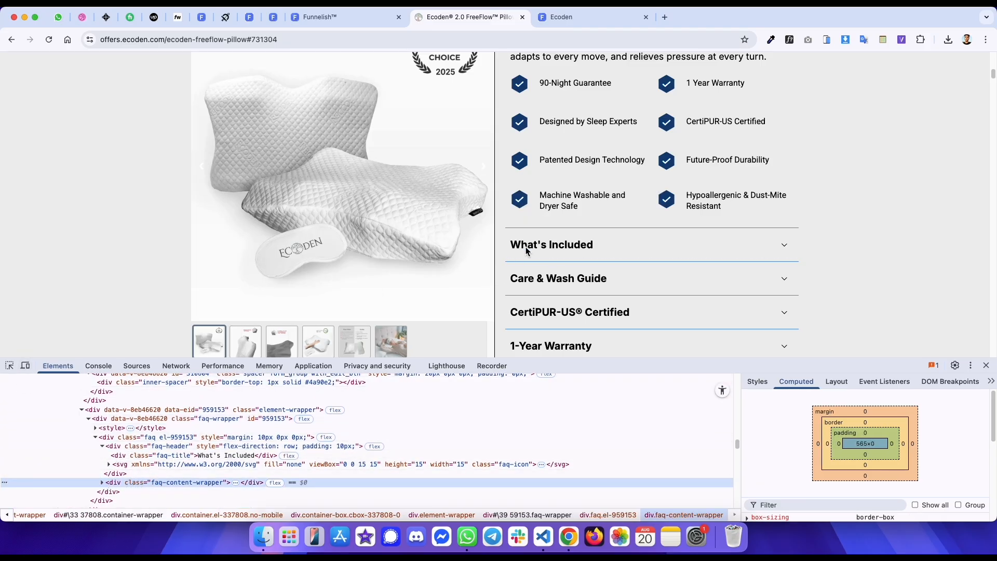
left_click(524, 252)
key("ctrl+shift+Tab")
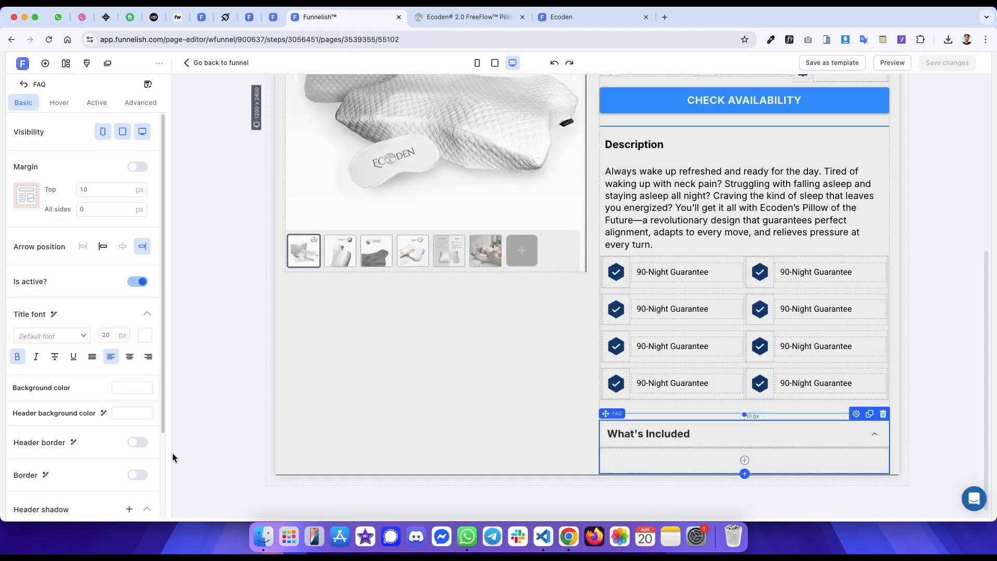
- Switch the FAQ's content padding on and set all sides to 0
left_click(140, 103)
left_click(138, 378)
left_click(108, 417)
type("0")
key("ctrl+Tab")
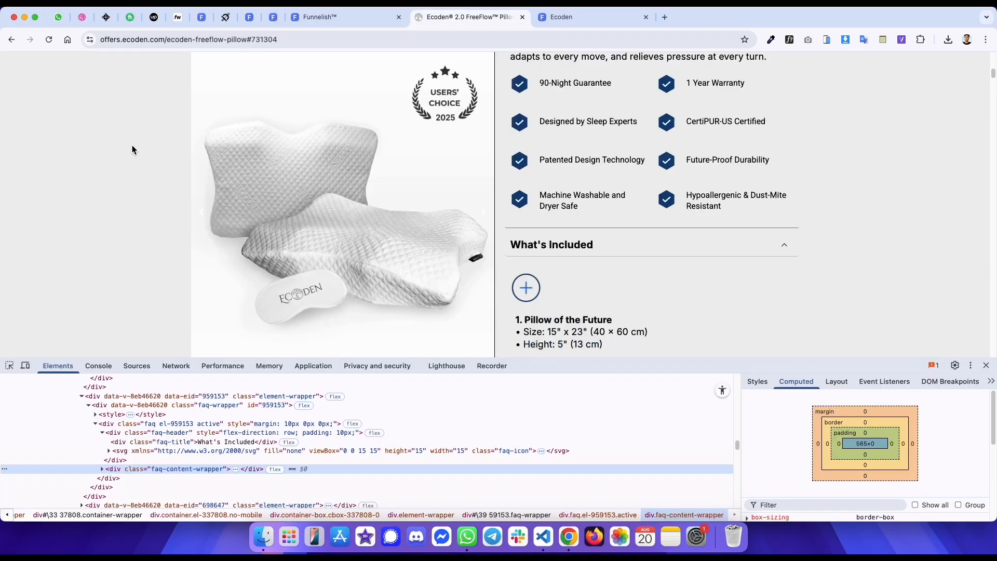
- Inspect the original FAQ content area's padding and inner container with the element inspector
scroll(391, 204, "down", 1)
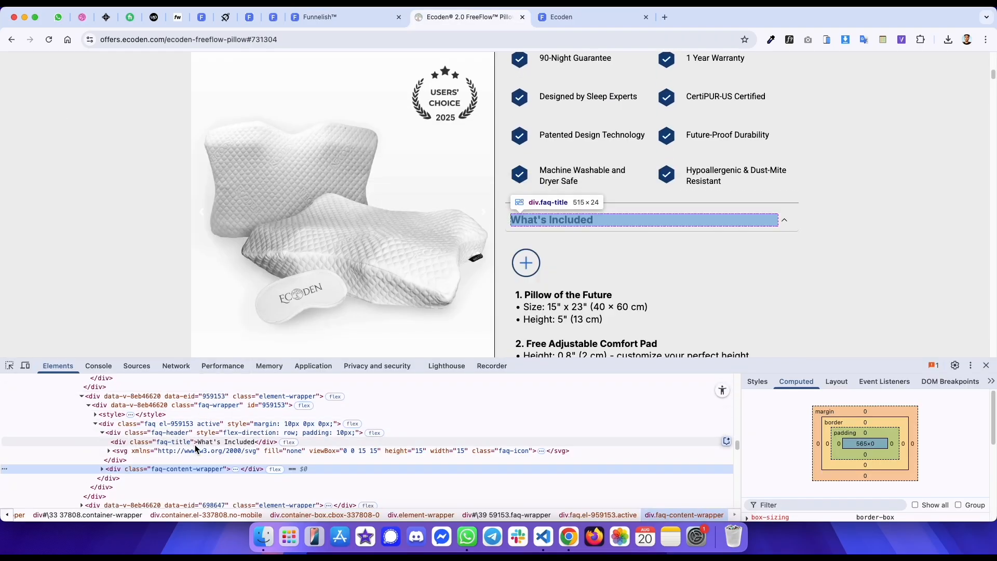
left_click(10, 366)
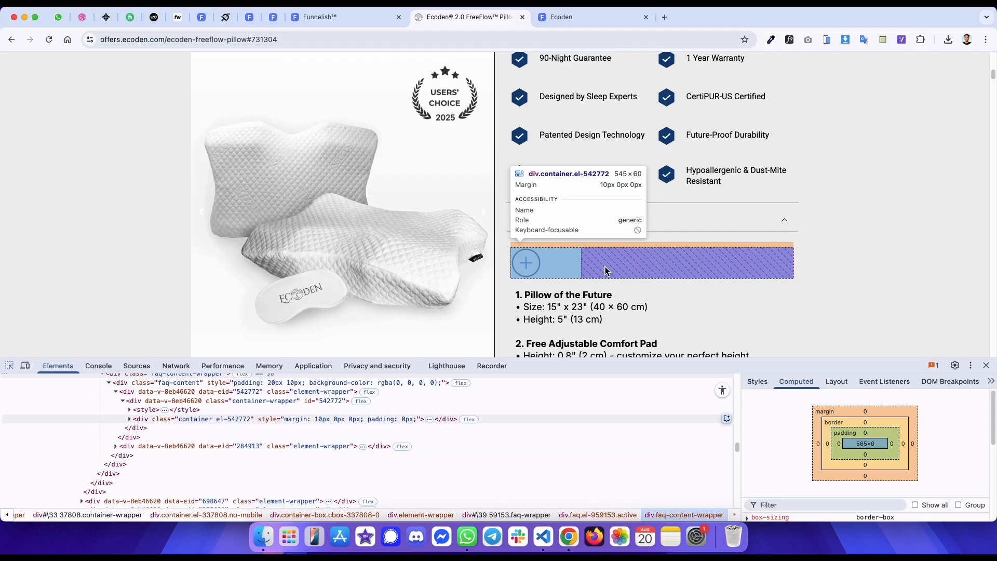
left_click(529, 266)
right_click(532, 267)
left_click(570, 305)
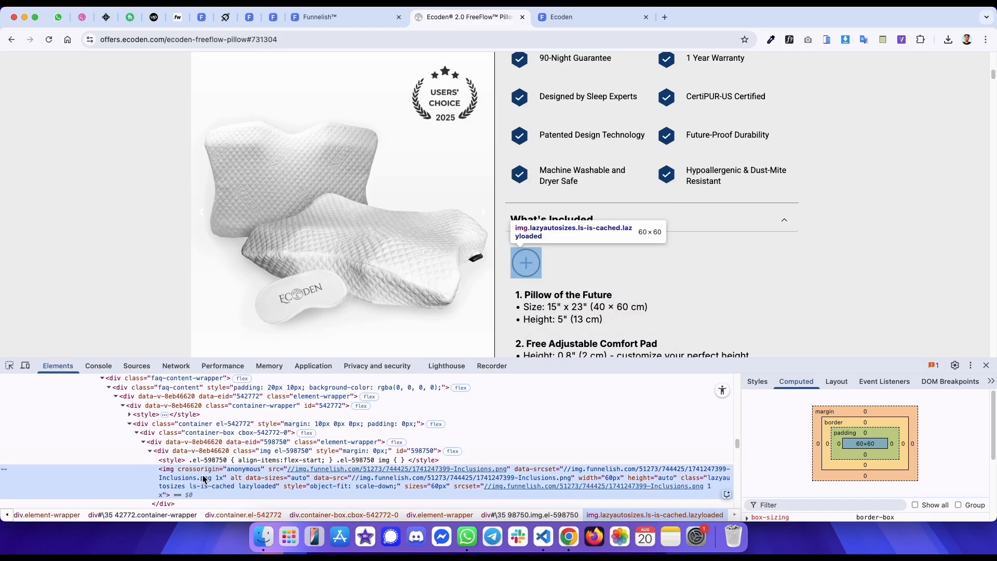
left_click(210, 425)
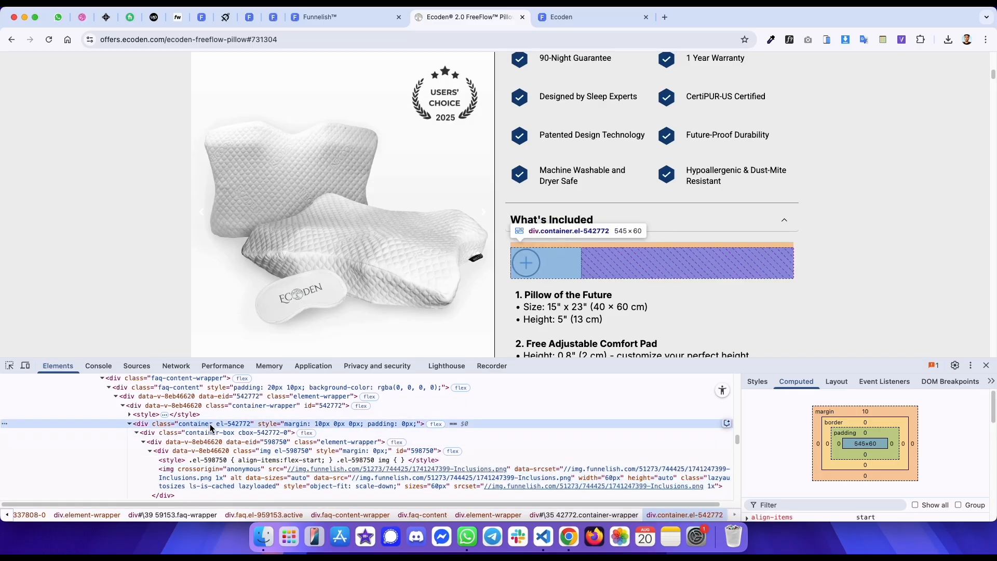
scroll(202, 416, "up", 2)
left_click(199, 413)
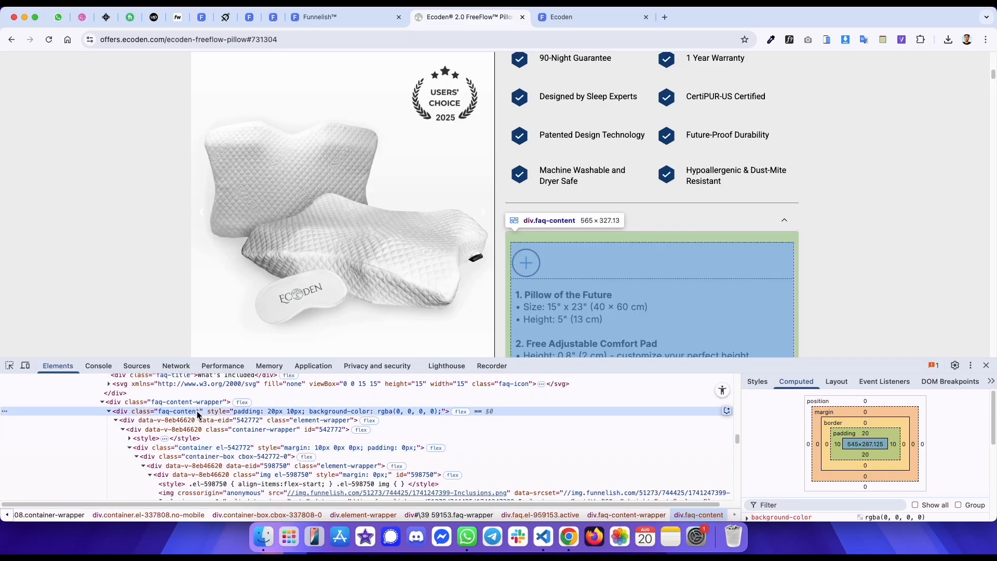
key("ctrl+shift+Tab")
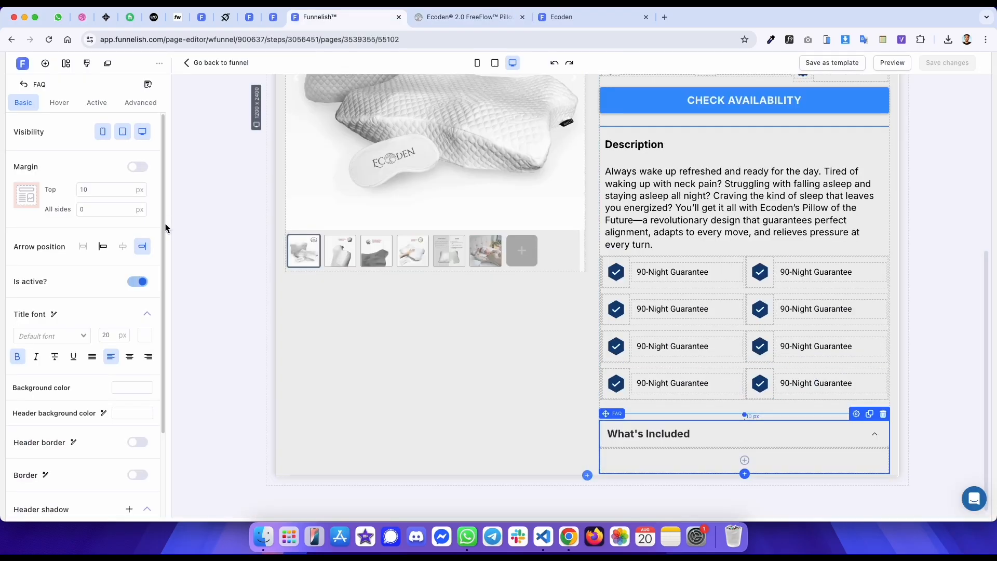
- Set the FAQ content padding to 20 px top and bottom with 10 px left and right
left_click(139, 104)
left_click(106, 419)
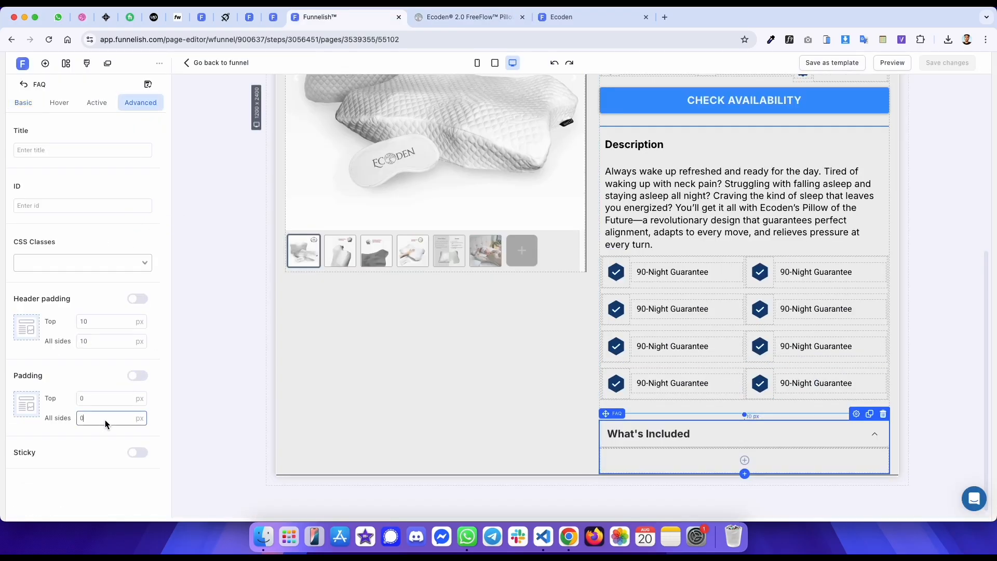
key("ctrl+Tab")
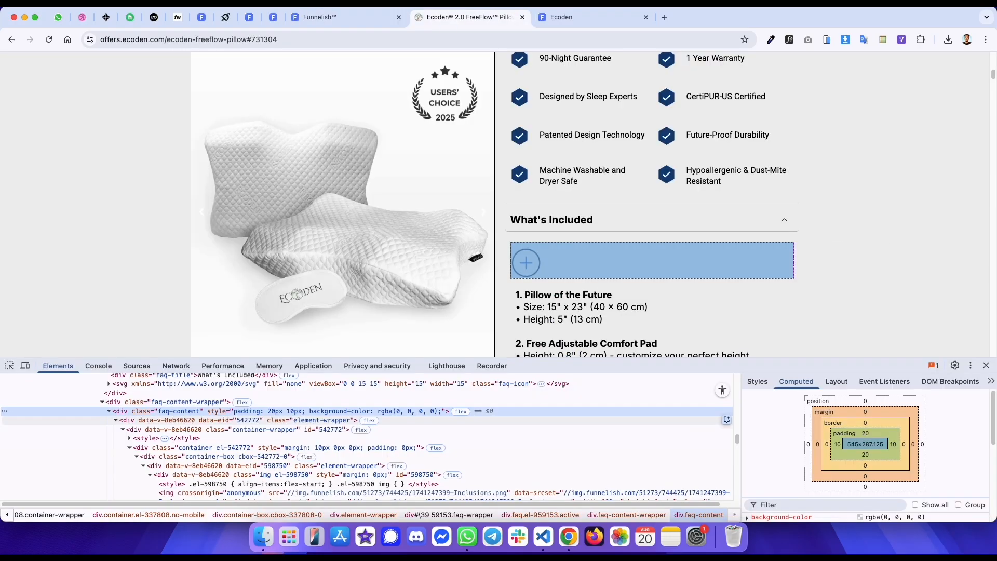
key("ctrl+shift+Tab")
left_click(100, 397)
left_click(138, 378)
double_click(102, 458)
type("20")
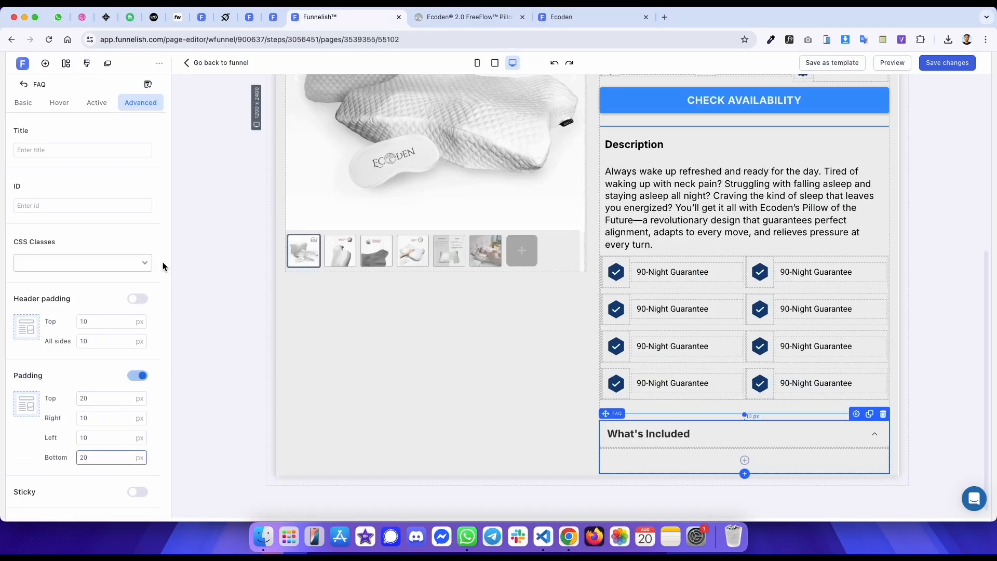
left_click(36, 109)
- Add an image inside the FAQ content, paste the copied plus-icon image URL and set its width to 60 px
left_click(745, 460)
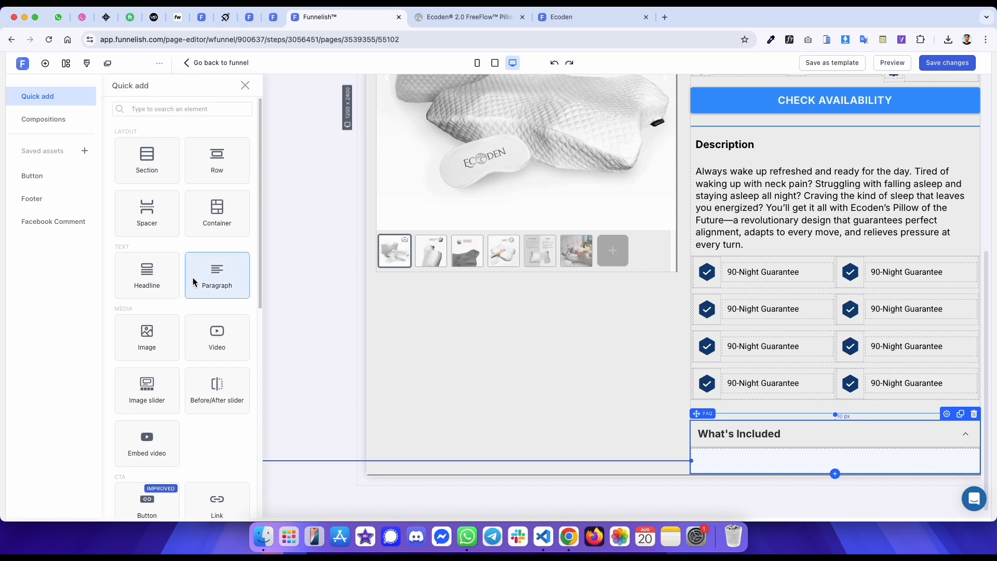
left_click(156, 320)
left_click(65, 301)
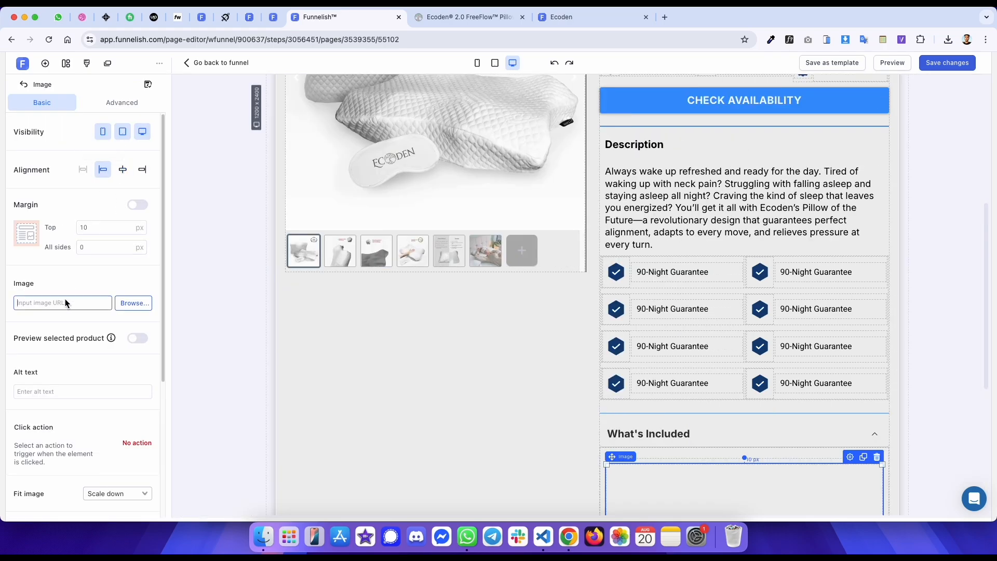
key("super+v")
scroll(67, 397, "down", 3)
left_click(117, 377)
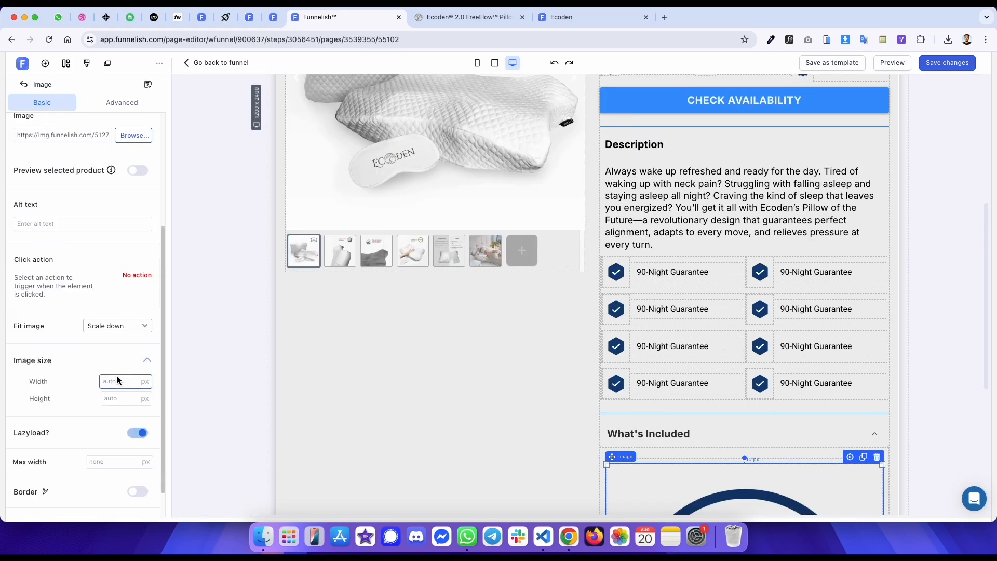
type("60")
- Select the original's included-items text and inspect its paragraph element's styling
key("ctrl+Tab")
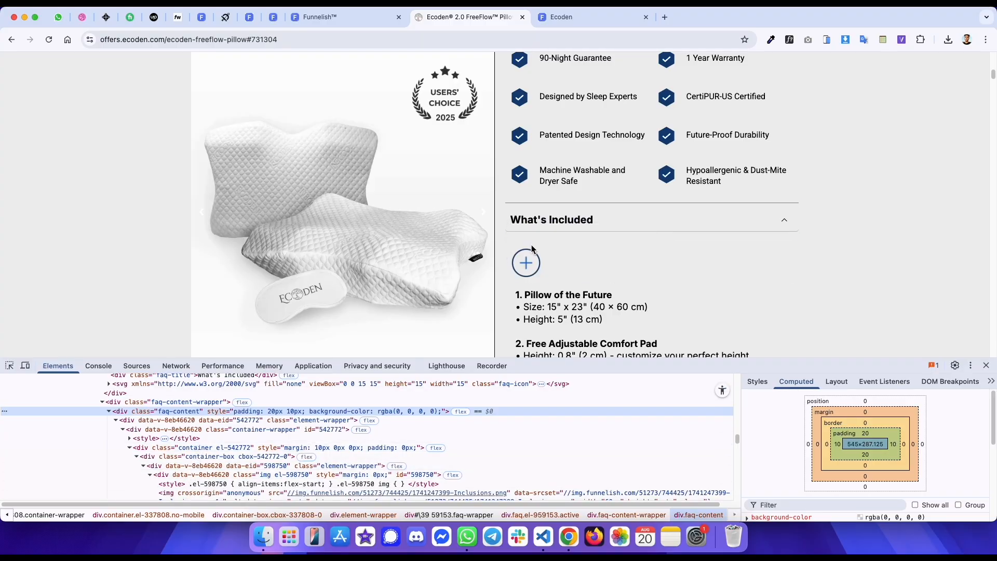
scroll(532, 248, "down", 3)
left_click_drag(638, 240, 514, 151)
right_click(534, 151)
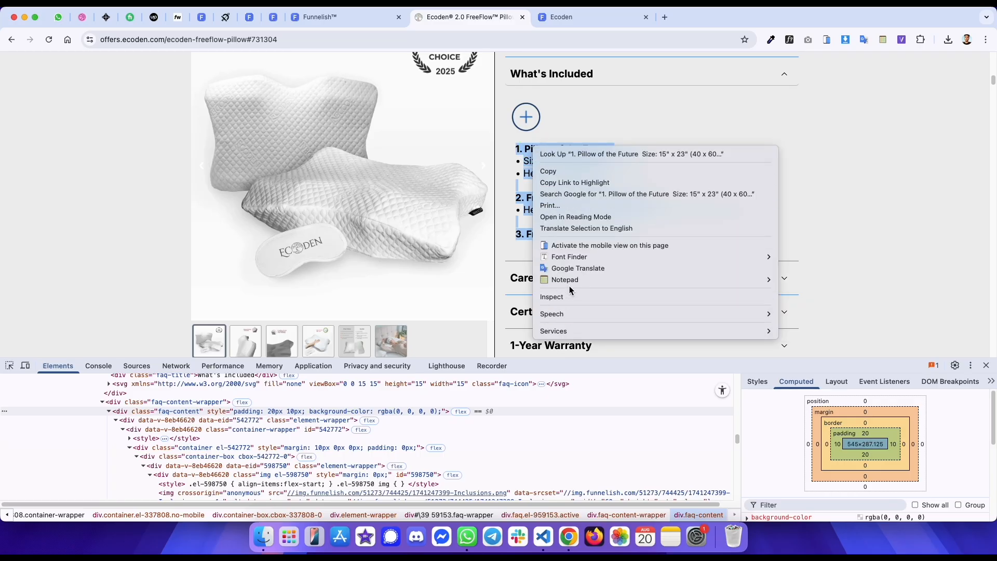
left_click(568, 299)
left_click(413, 393)
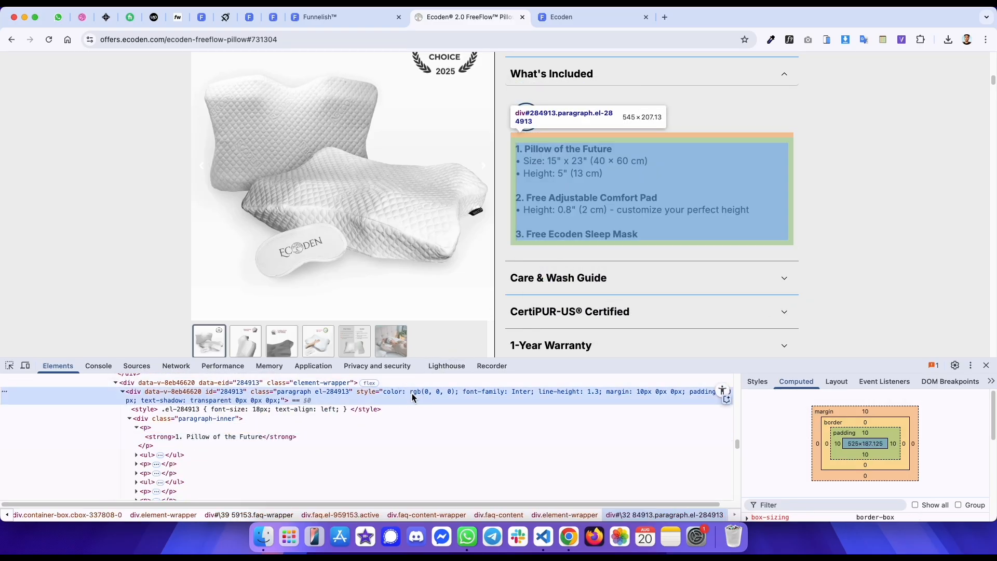
key("ctrl+shift+Tab")
- Add a paragraph below the image with line spacing 1.3 and paste the copied included-items text into it
scroll(746, 410, "down", 2)
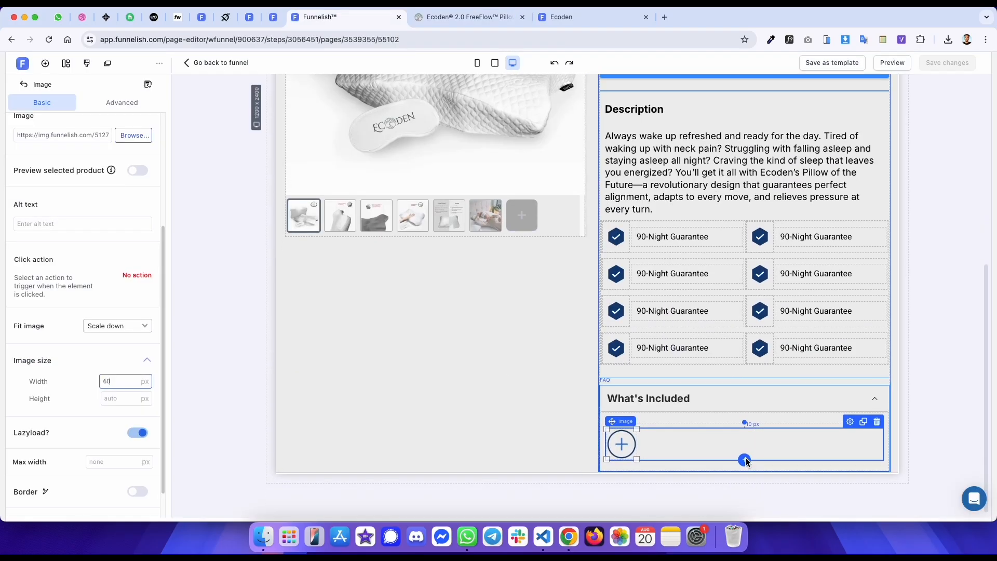
left_click(745, 461)
left_click(214, 283)
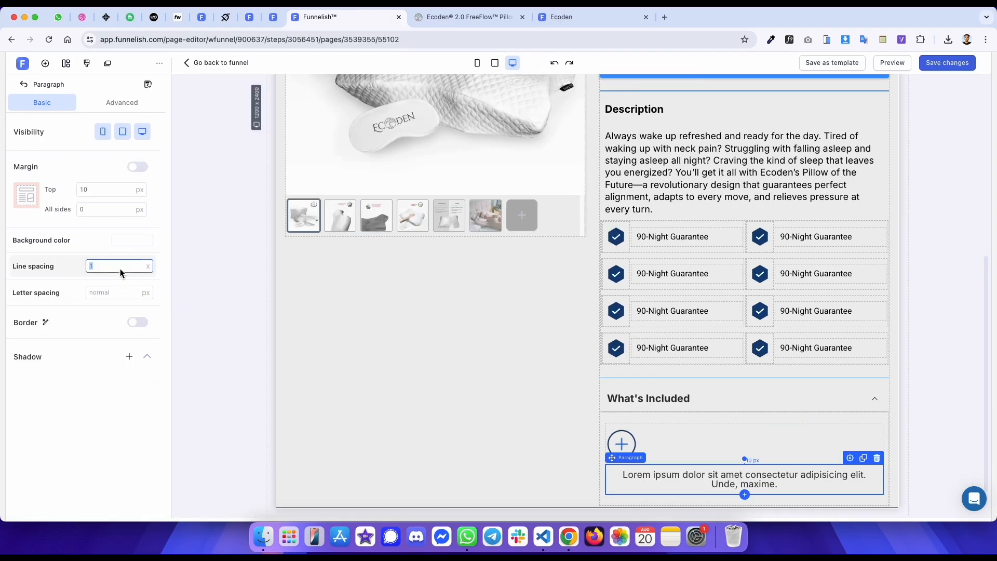
key("ctrl+Tab")
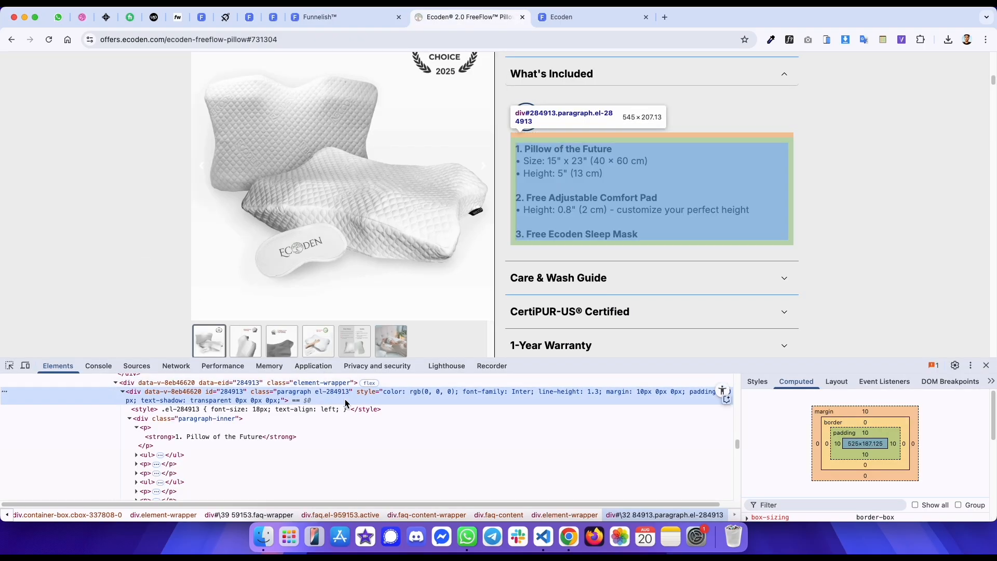
key("ctrl+shift+Tab")
left_click(657, 483)
key("ctrl+a")
key("ctrl+v")
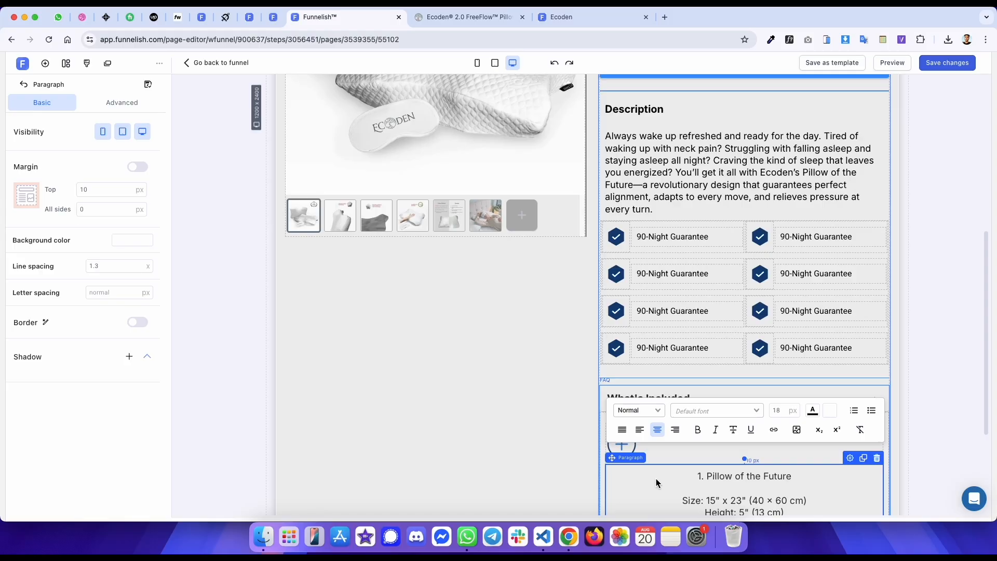
- Left-align all of the pasted paragraph text
key("ctrl+a")
left_click(639, 429)
scroll(664, 291, "down", 3)
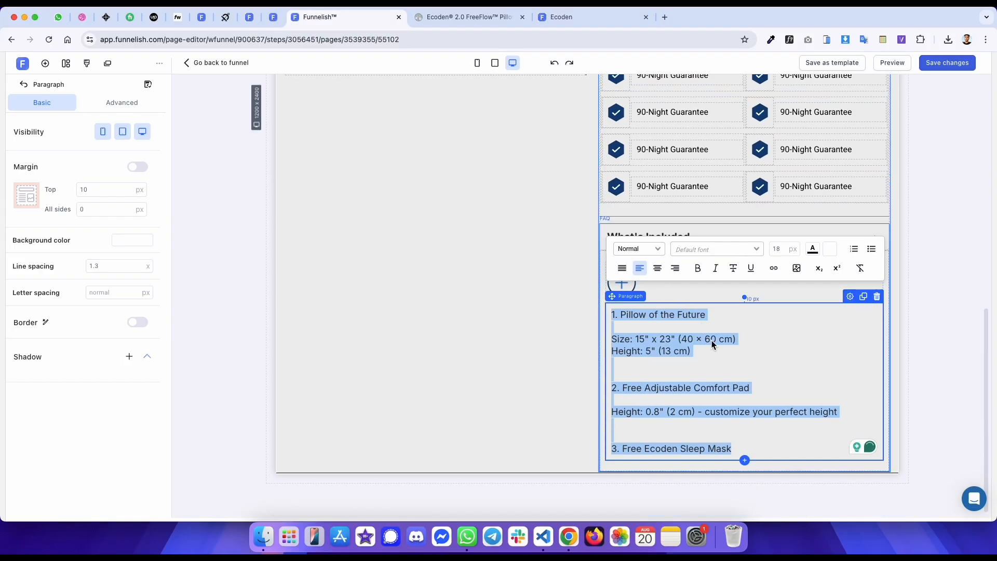
- Remove the extra blank lines between the included items so each item's details follow its heading
key("ctrl+Tab")
key("ctrl+shift+Tab")
left_click(639, 438)
key("BackSpace")
key("BackSpace")
key("BackSpace")
key("BackSpace")
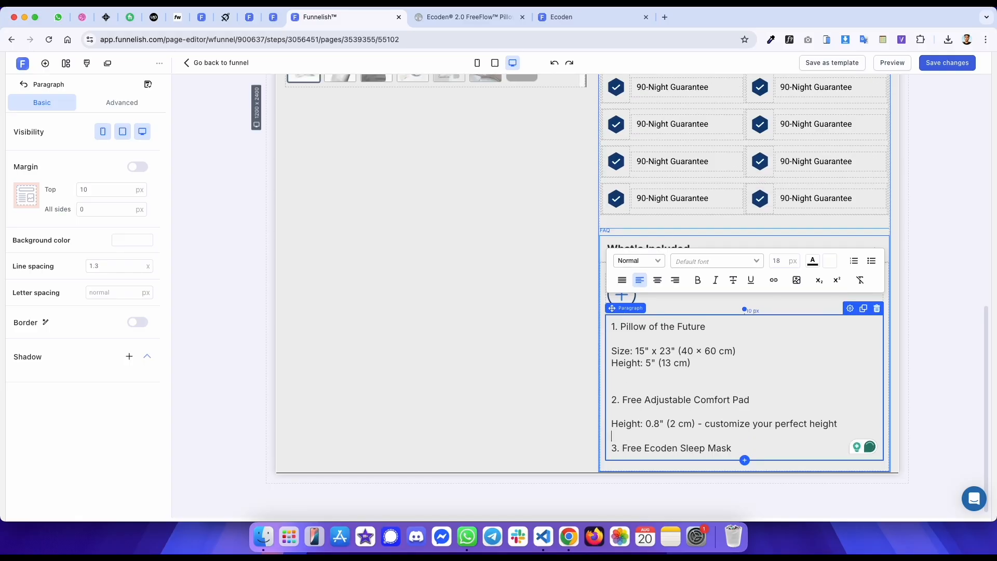
key("ctrl+Tab")
key("ctrl+shift+Tab")
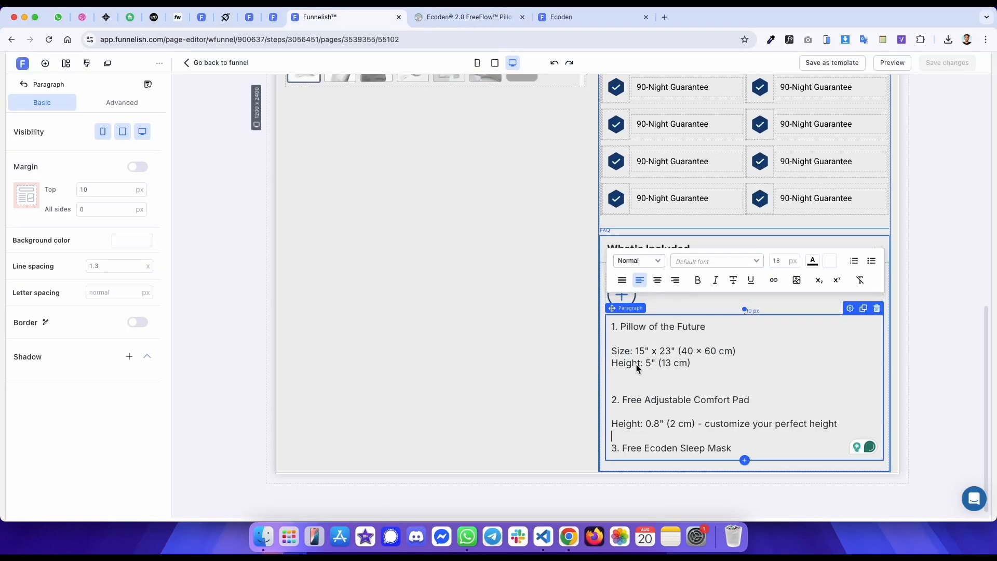
key("BackSpace")
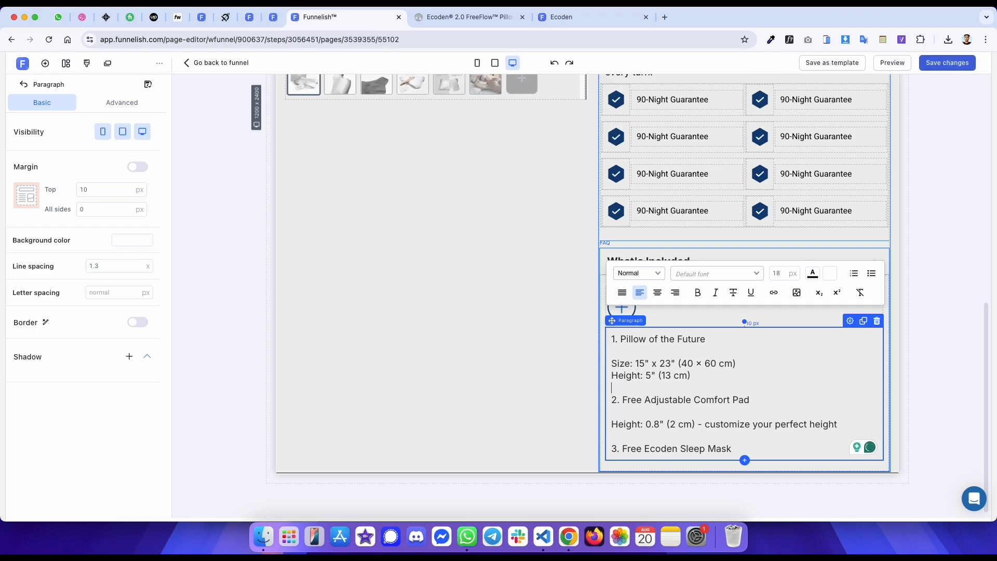
key("BackSpace")
left_click(625, 363)
key("BackSpace")
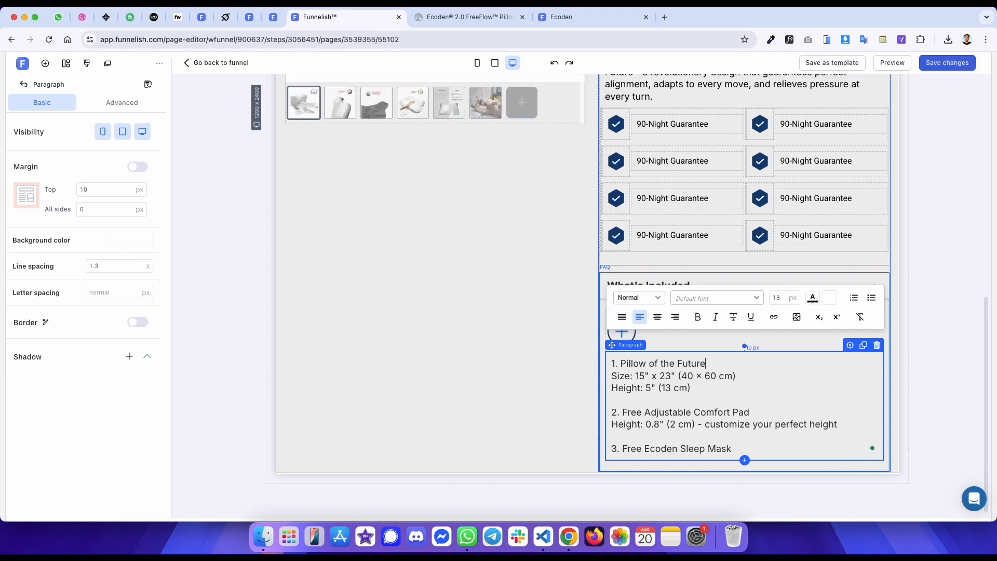
- Check the original list text's font, weight, size and colour with the WhatFont extension
key("ctrl+Tab")
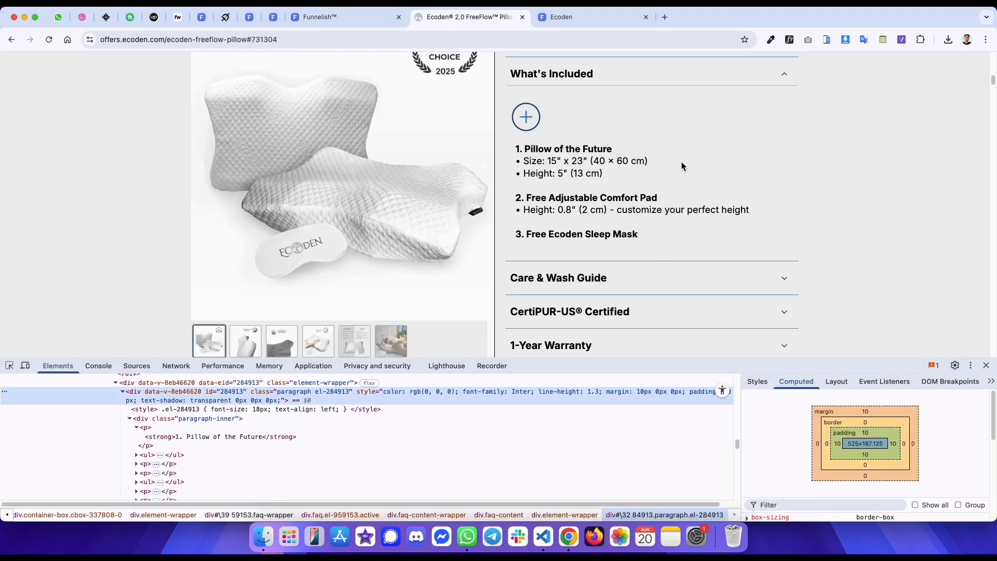
left_click(771, 40)
left_click(602, 150)
mouse_move(718, 222)
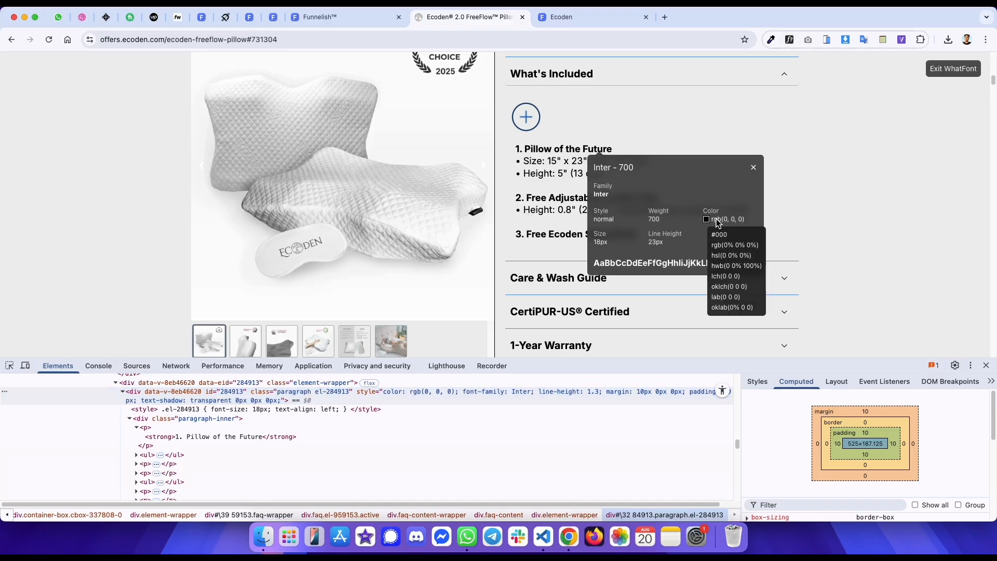
- Set the whole paragraph's text colour to black
key("ctrl+shift+Tab")
key("ctrl+a")
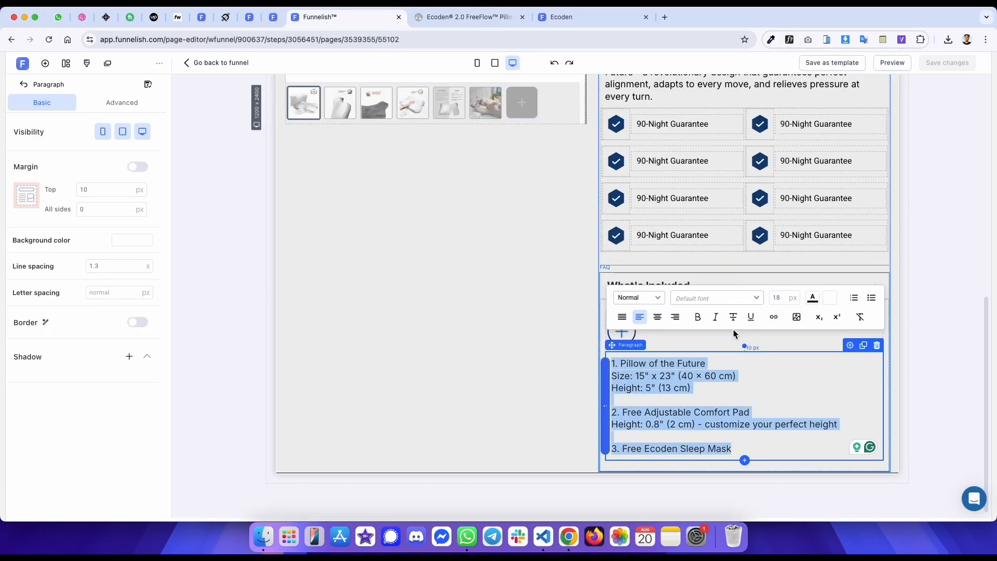
left_click(812, 301)
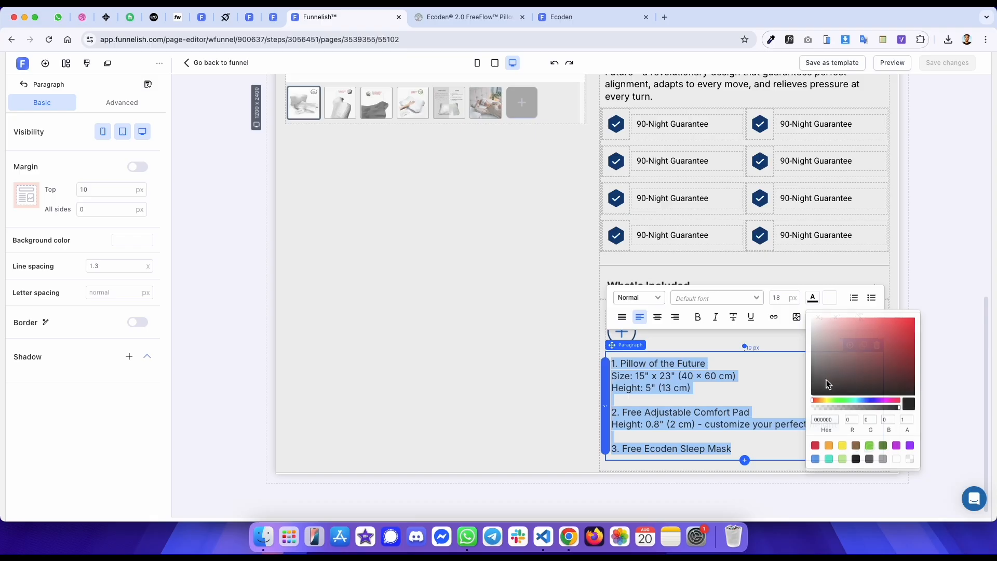
left_click(856, 460)
- Make the three numbered item headings bold
left_click(691, 375)
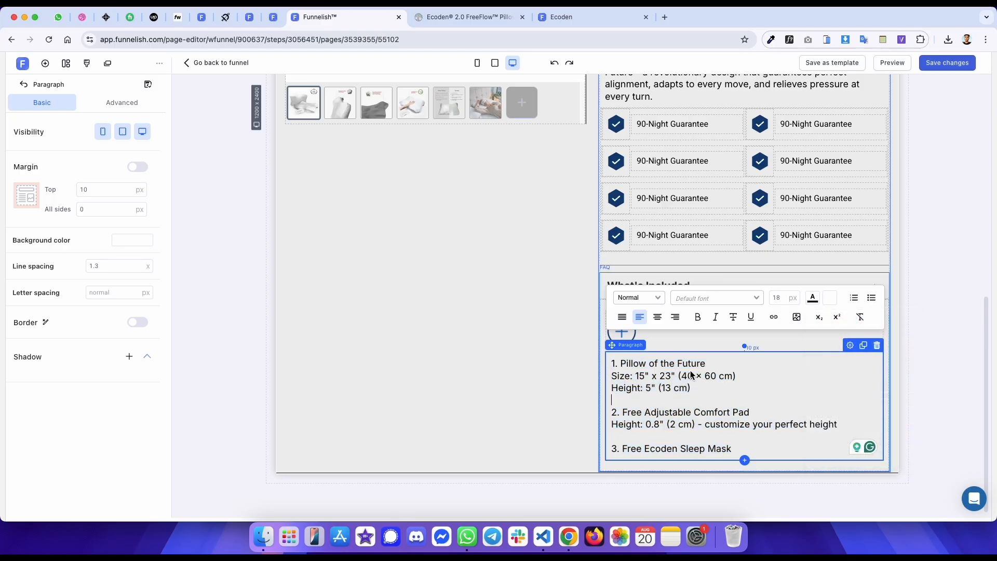
triple_click(685, 363)
left_click(698, 317)
left_click(644, 412)
triple_click(644, 413)
left_click(697, 317)
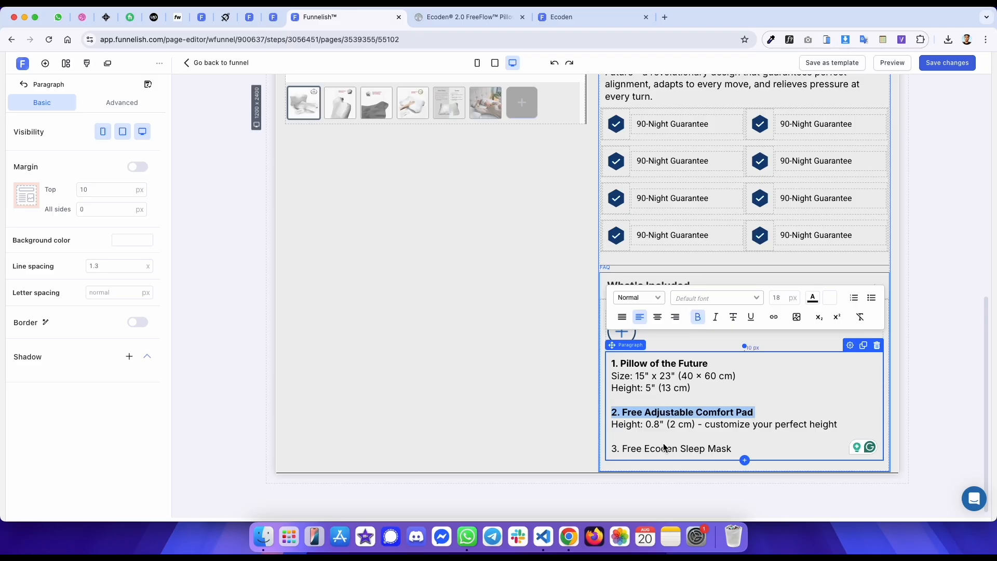
triple_click(664, 448)
left_click(698, 317)
- Turn the size and height lines under each included item into bulleted lists
key("ctrl+Tab")
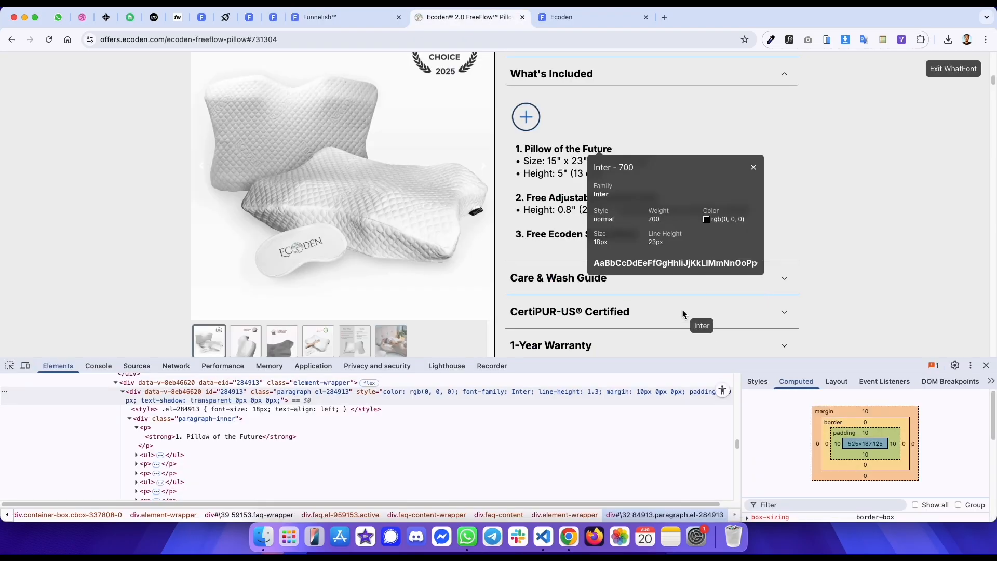
key("Escape")
key("ctrl+shift+Tab")
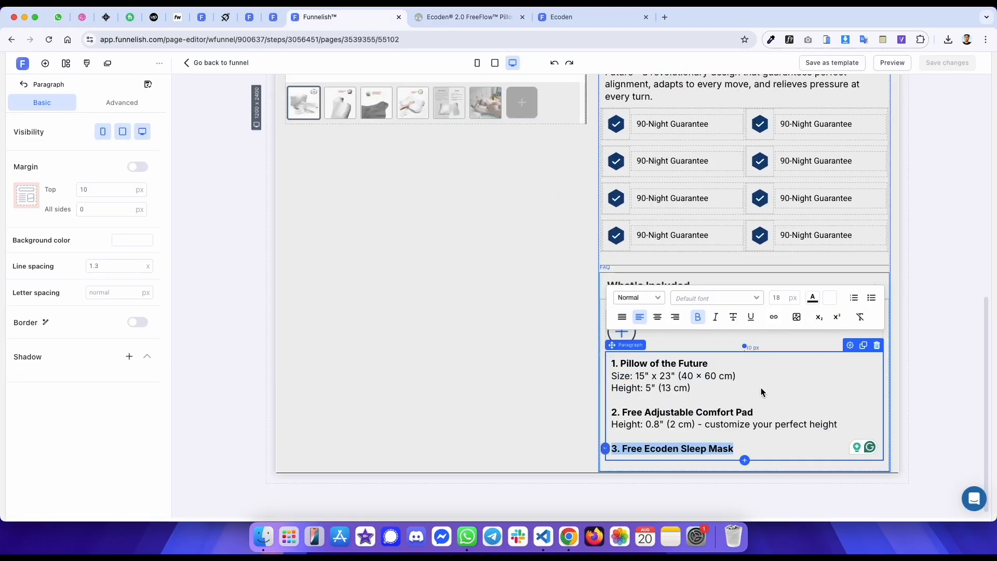
left_click_drag(695, 391, 613, 374)
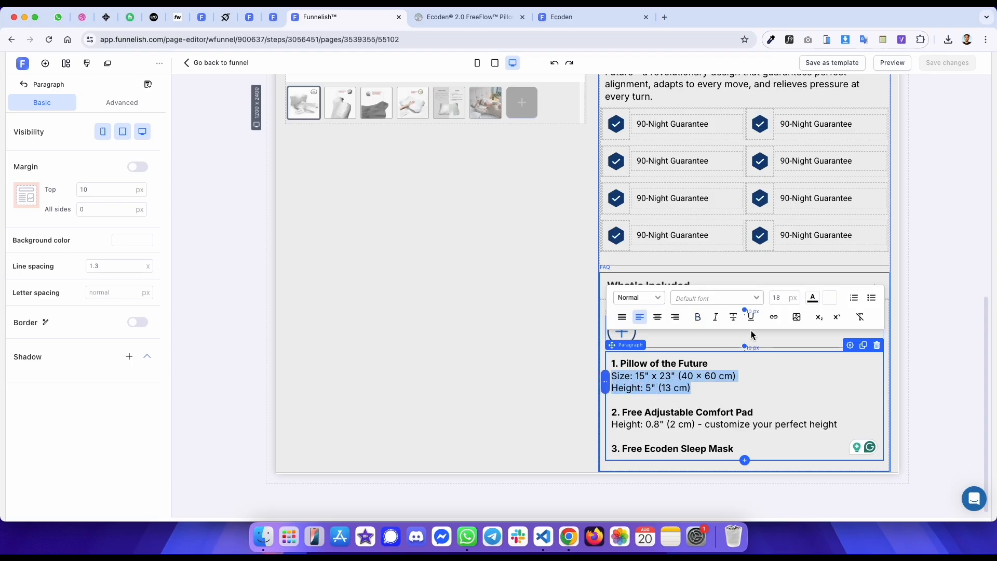
left_click(870, 301)
triple_click(829, 426)
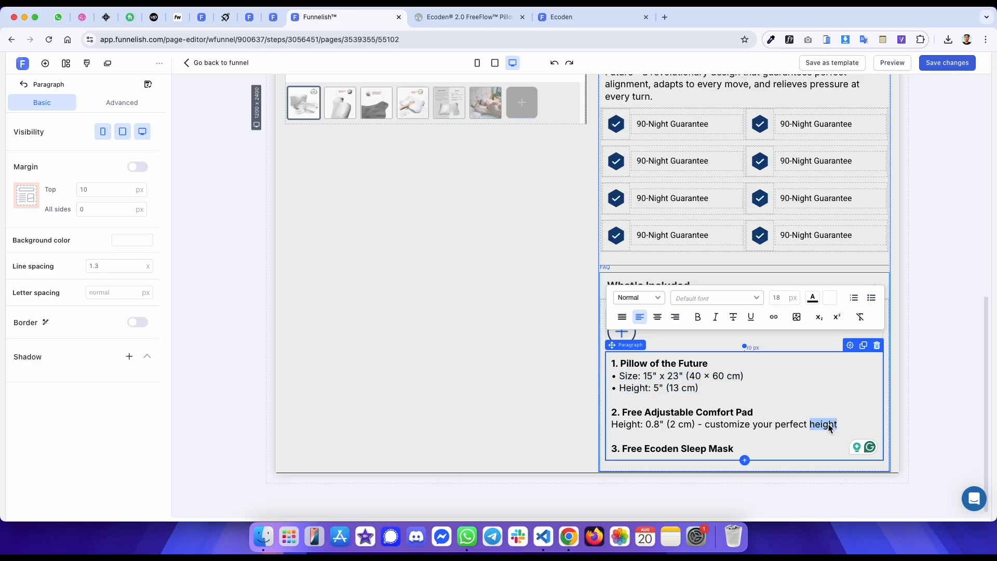
left_click(871, 299)
left_click(894, 172)
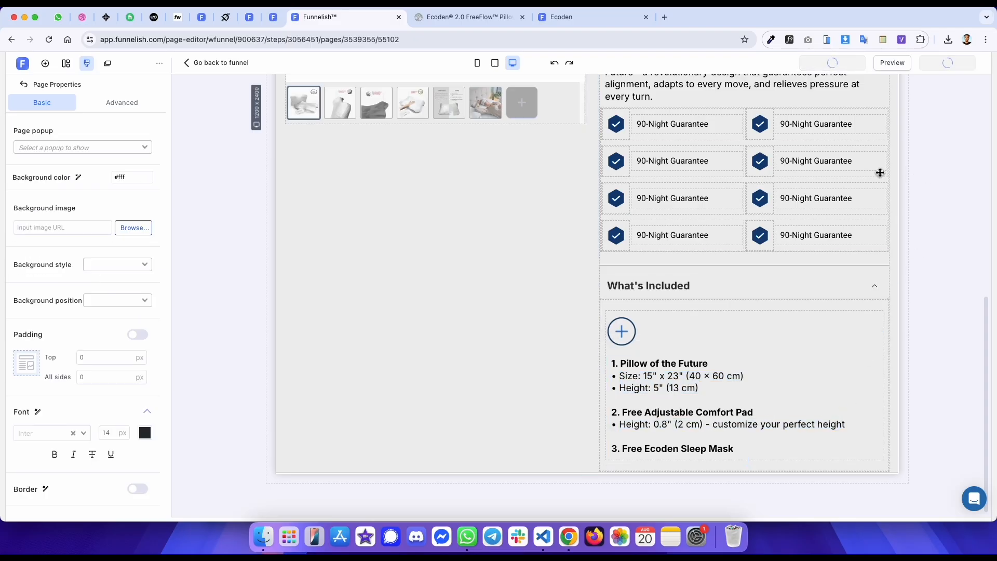
- Compare the What's Included section on the published preview and the original page in desktop and mobile widths
key("ctrl+Tab")
key("ctrl+Tab")
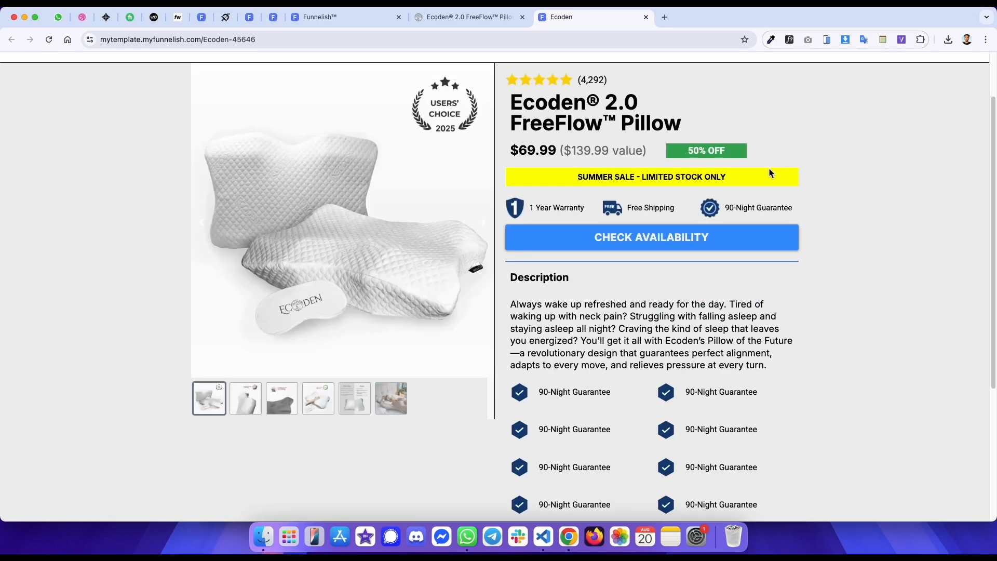
scroll(763, 166, "down", 5)
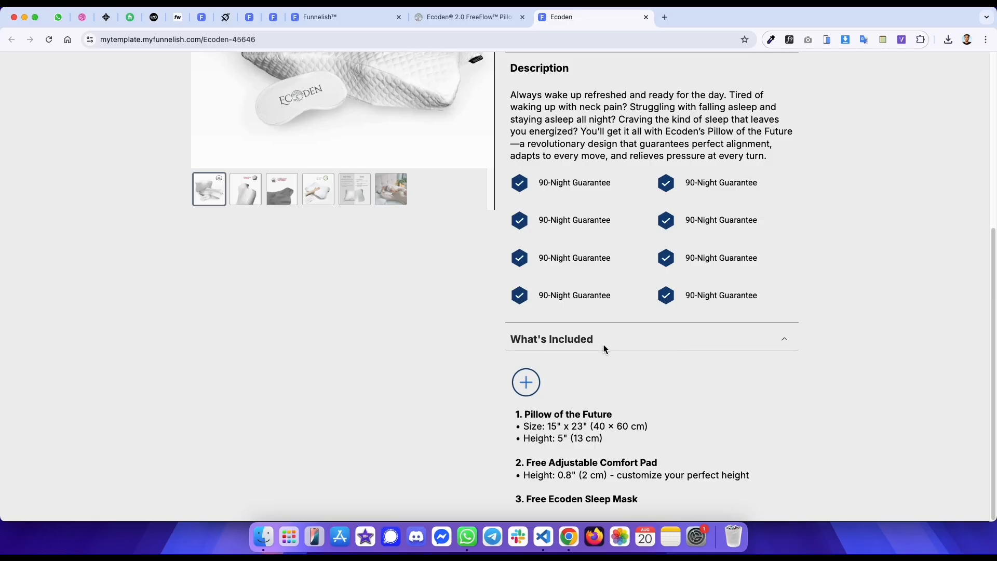
scroll(607, 346, "up", 3)
key("ctrl+shift+Tab")
left_click(594, 275)
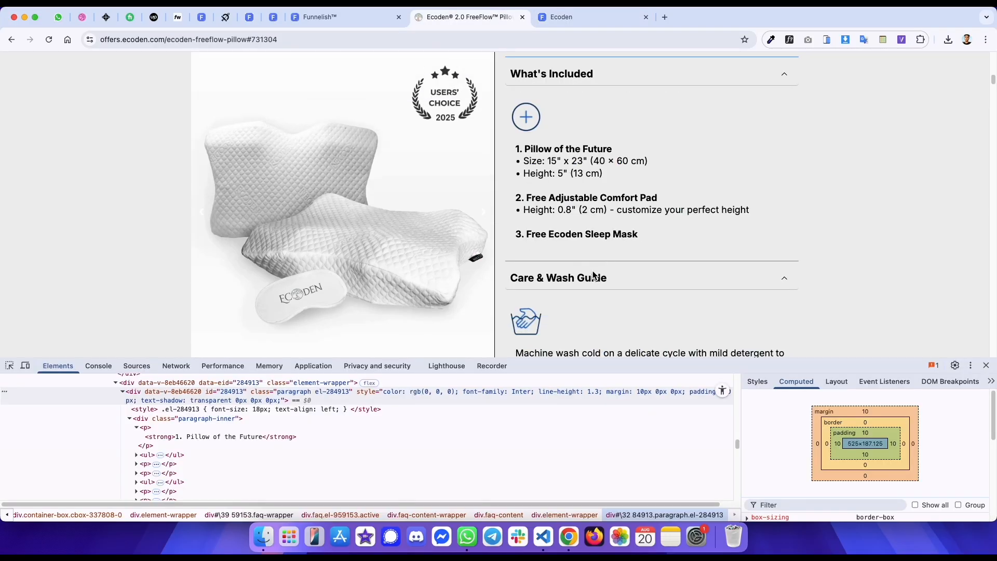
scroll(592, 234, "down", 3)
left_click(589, 136)
scroll(577, 114, "up", 3)
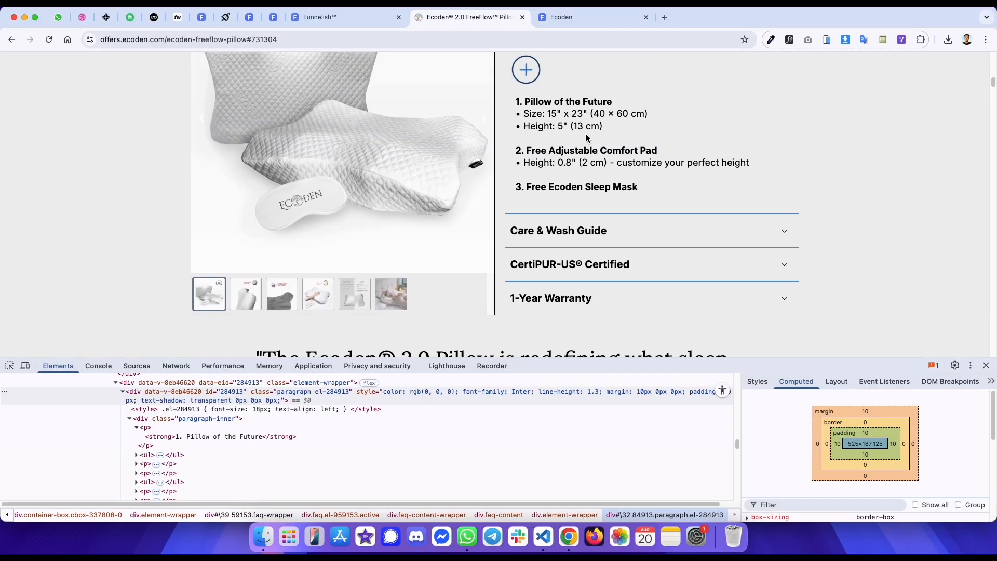
left_click(569, 76)
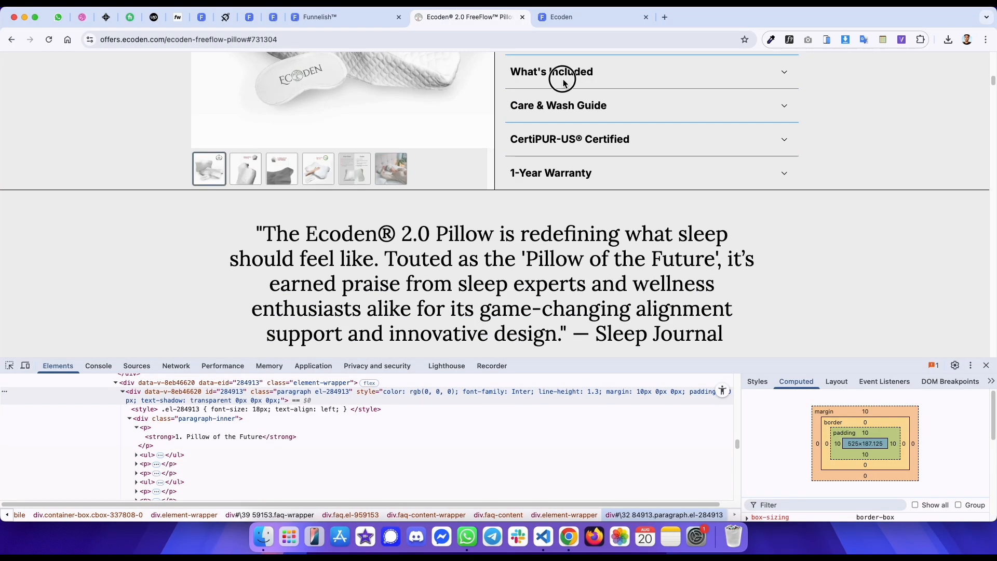
left_click(564, 78)
key("ctrl+Tab")
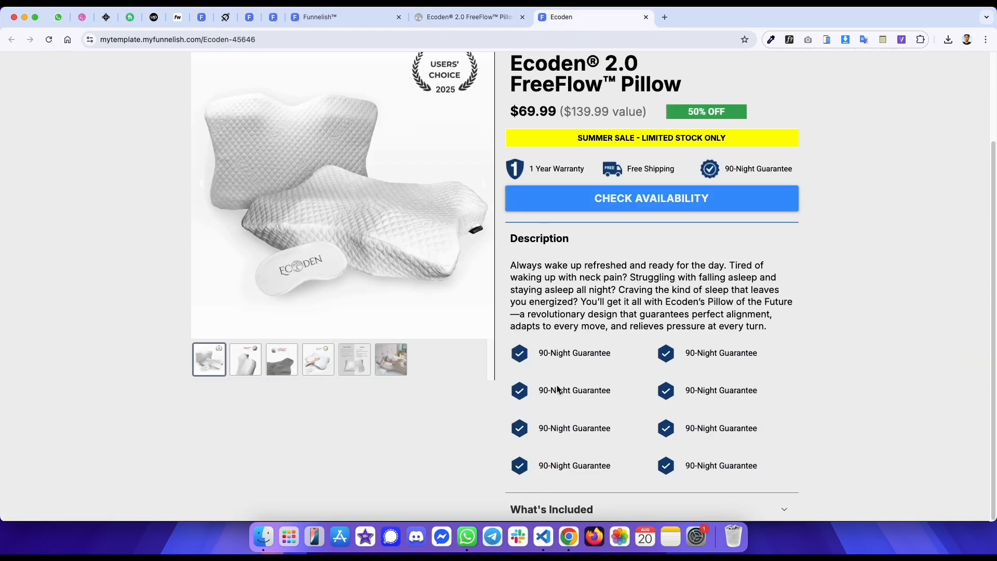
left_click(559, 509)
scroll(555, 492, "down", 3)
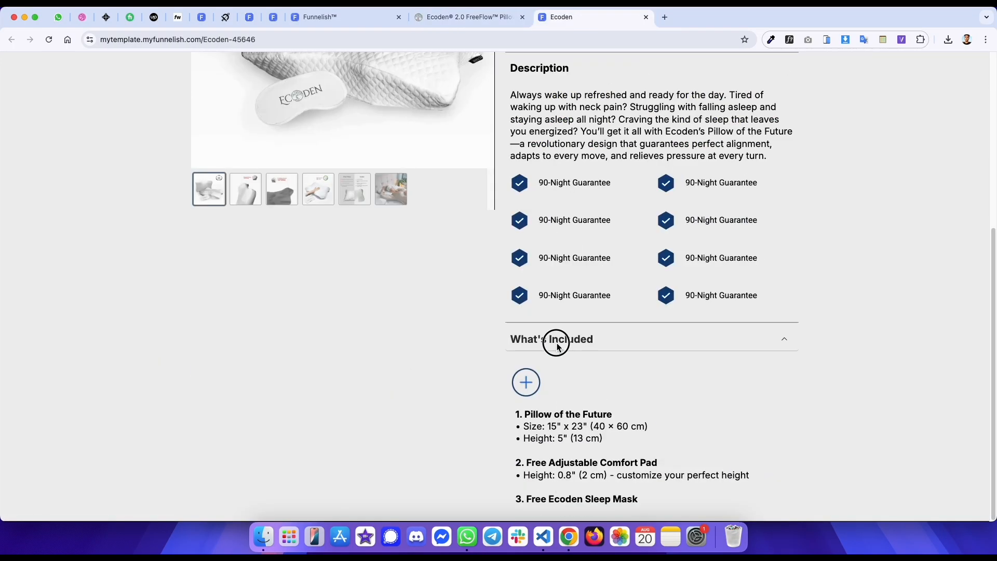
key("ctrl+shift+Tab")
left_click(24, 365)
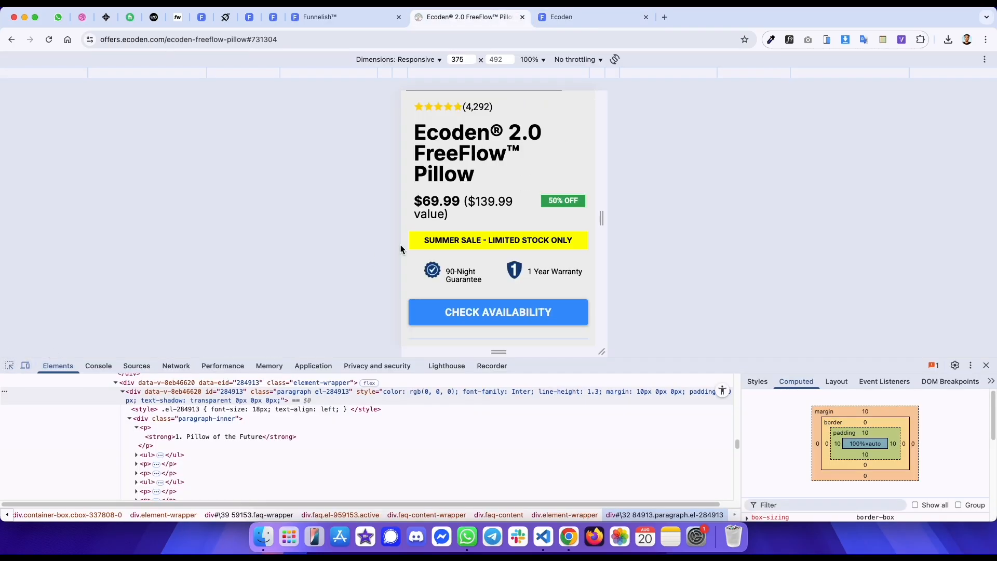
scroll(467, 228, "down", 10)
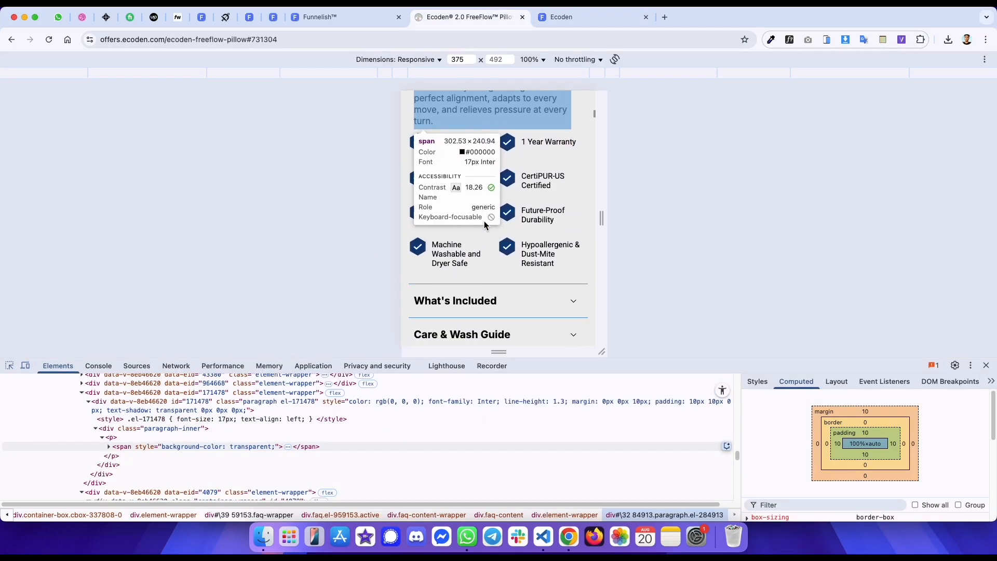
left_click(479, 292)
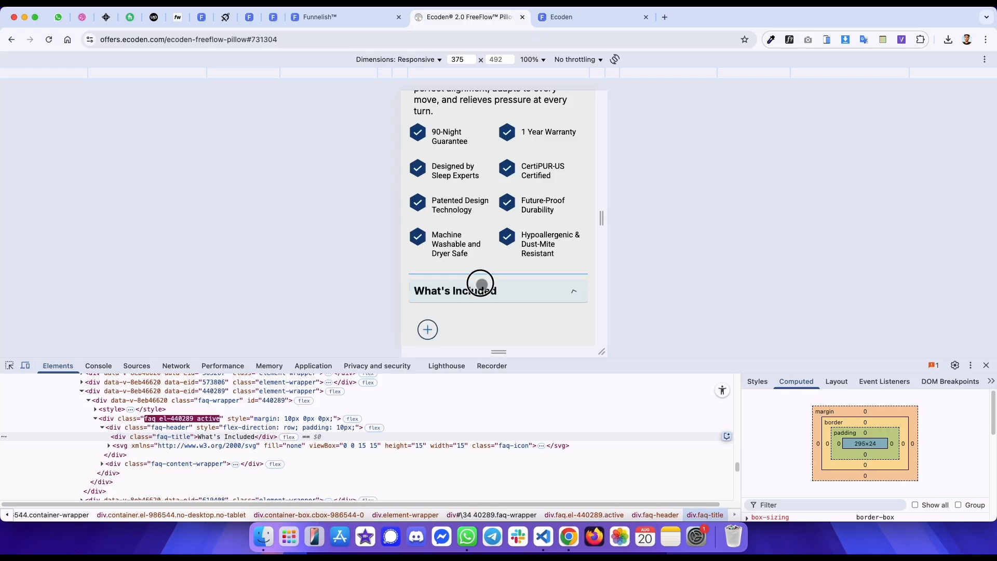
left_click(9, 365)
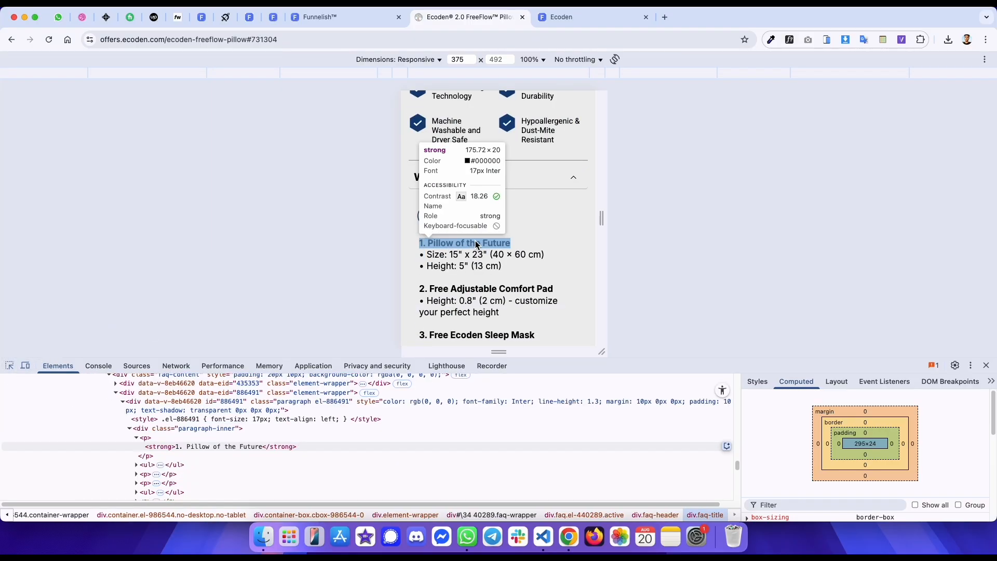
key("ctrl+shift+Tab")
- In mobile view, reduce the included-items paragraph's font size by one step and save the page
left_click(477, 63)
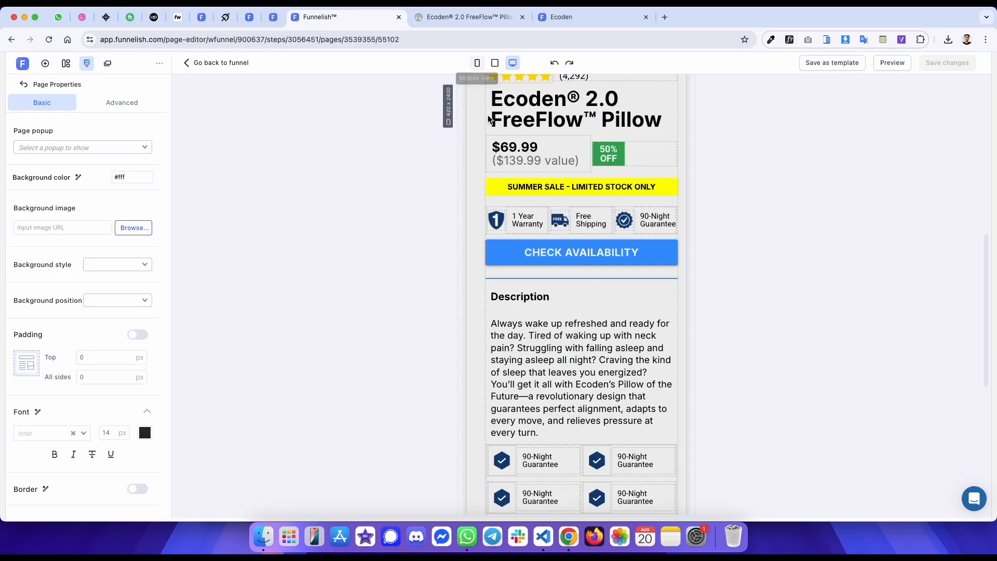
scroll(590, 313, "down", 7)
left_click(620, 367)
triple_click(620, 368)
left_click(669, 287)
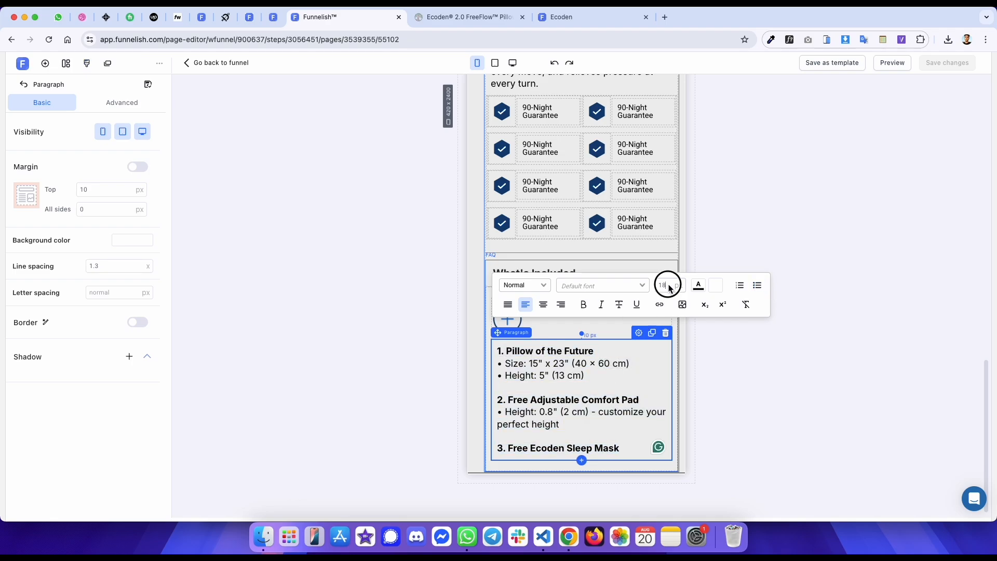
key("Down")
left_click(820, 186)
key("super+s")
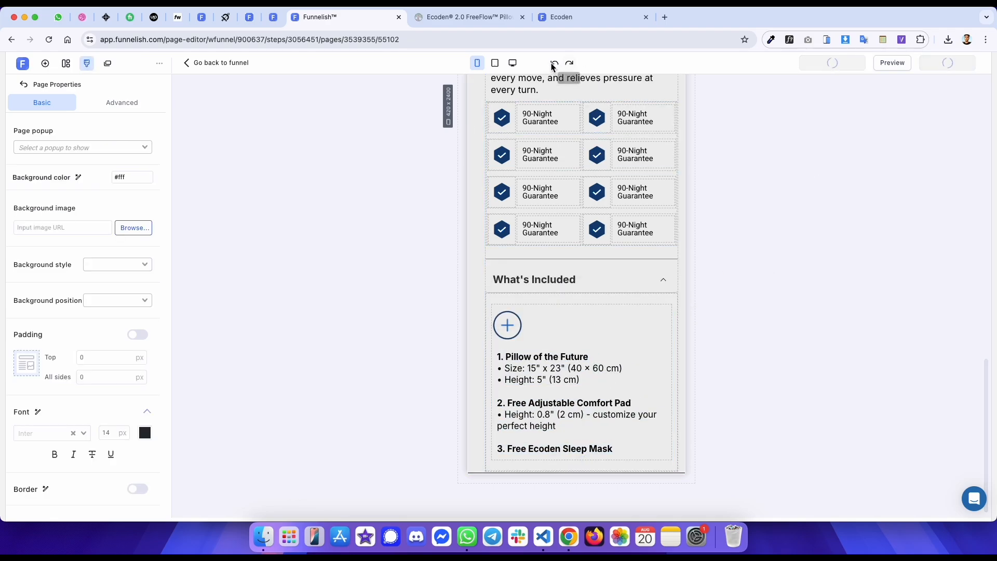
- Inspect the original page's FAQ accordion headers and the divider line between them
left_click(512, 63)
left_click(720, 281)
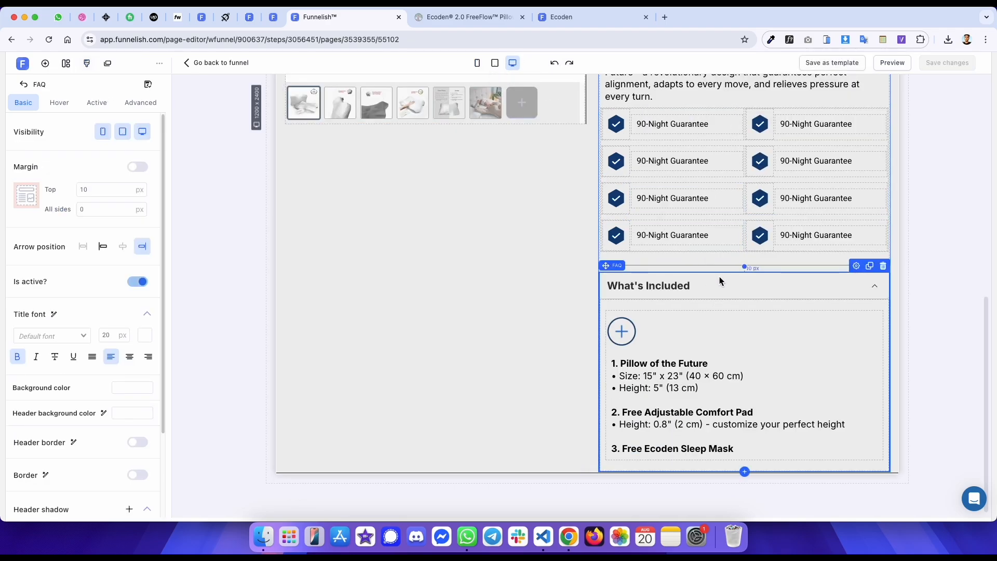
key("ctrl+Tab")
left_click(25, 366)
scroll(413, 234, "up", 7)
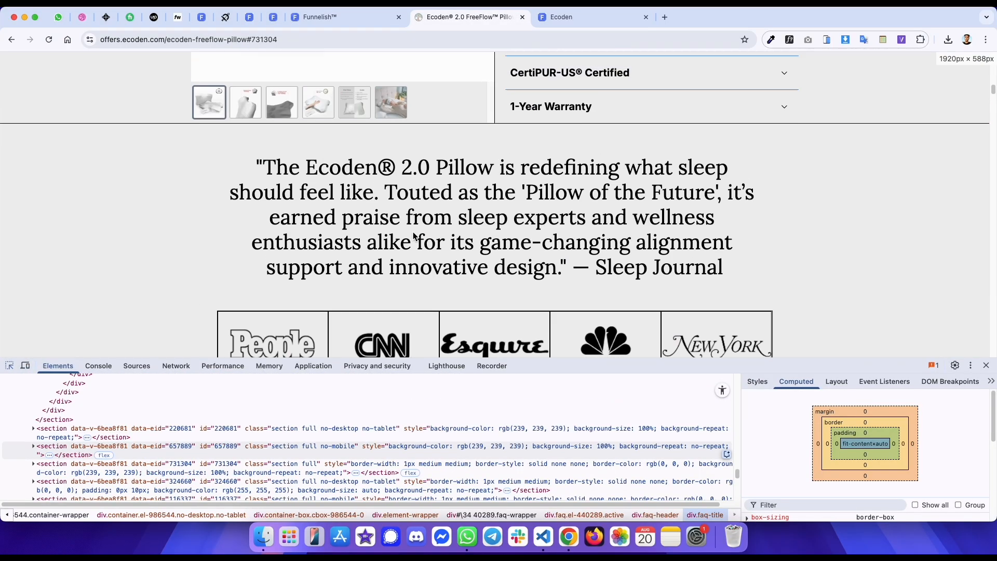
key("super+shift+c")
scroll(414, 231, "down", 3)
left_click(563, 88)
left_click(563, 88)
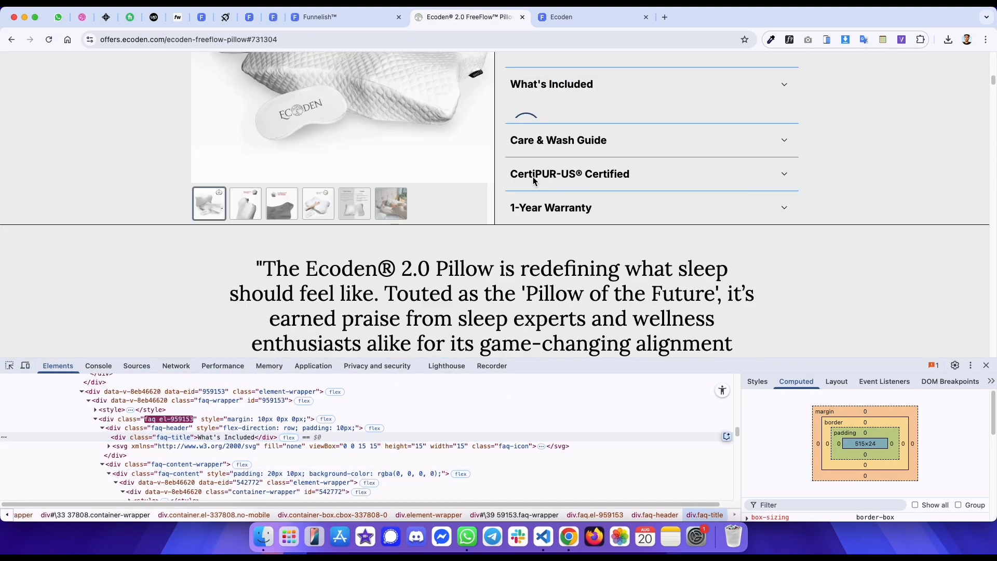
left_click(10, 365)
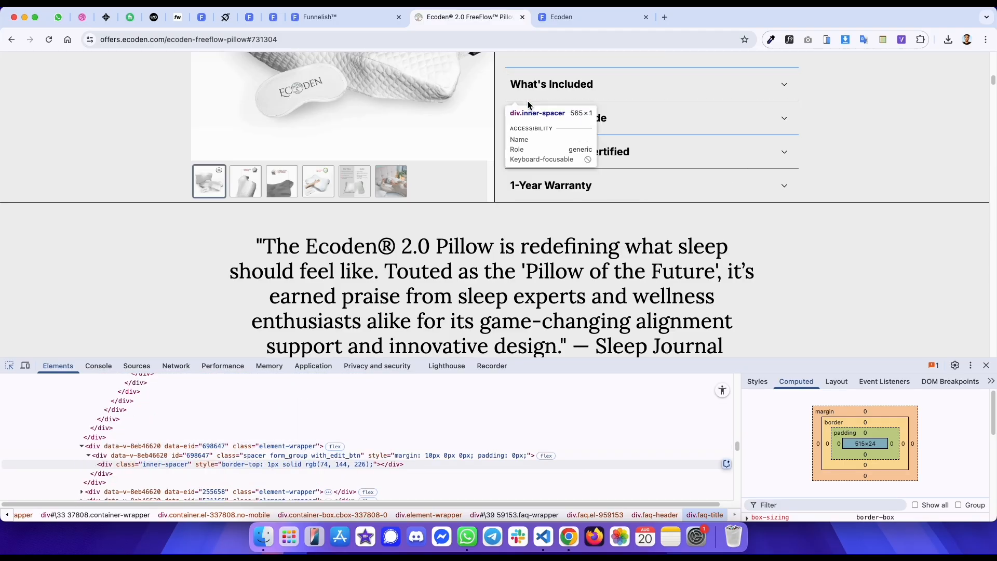
left_click(528, 100)
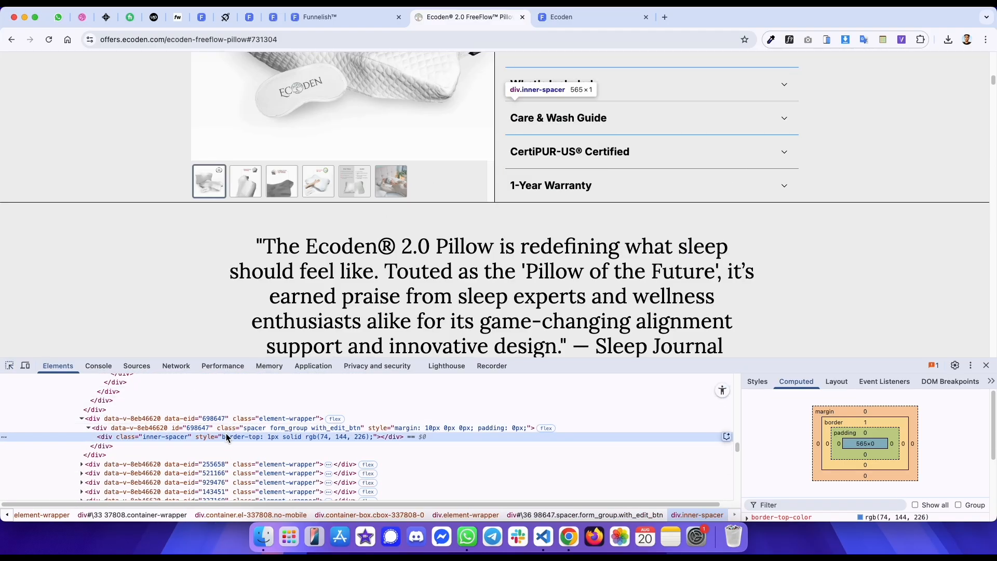
key("ctrl+shift+Tab")
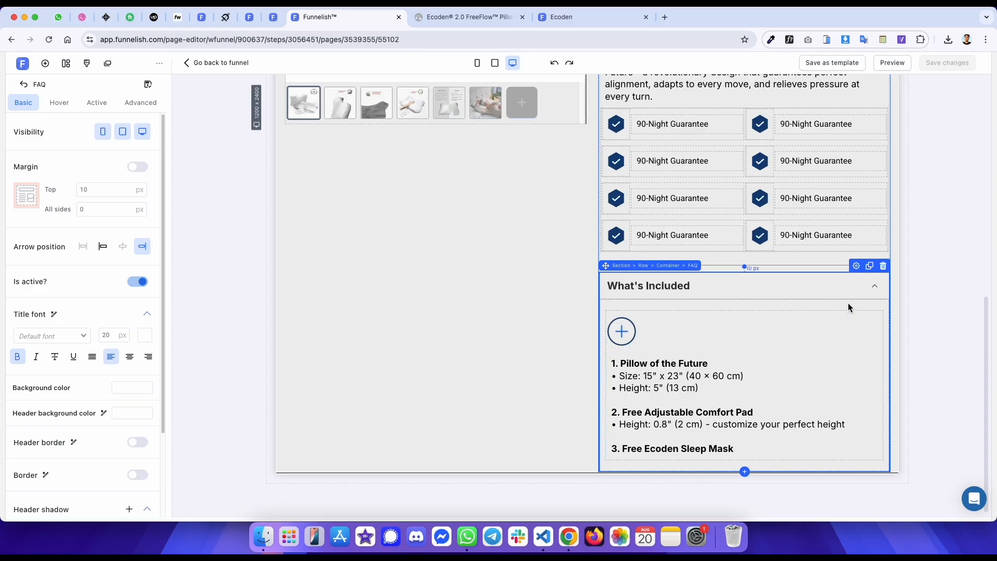
- Collapse the What's Included FAQ and clone it into four accordion items
left_click(874, 287)
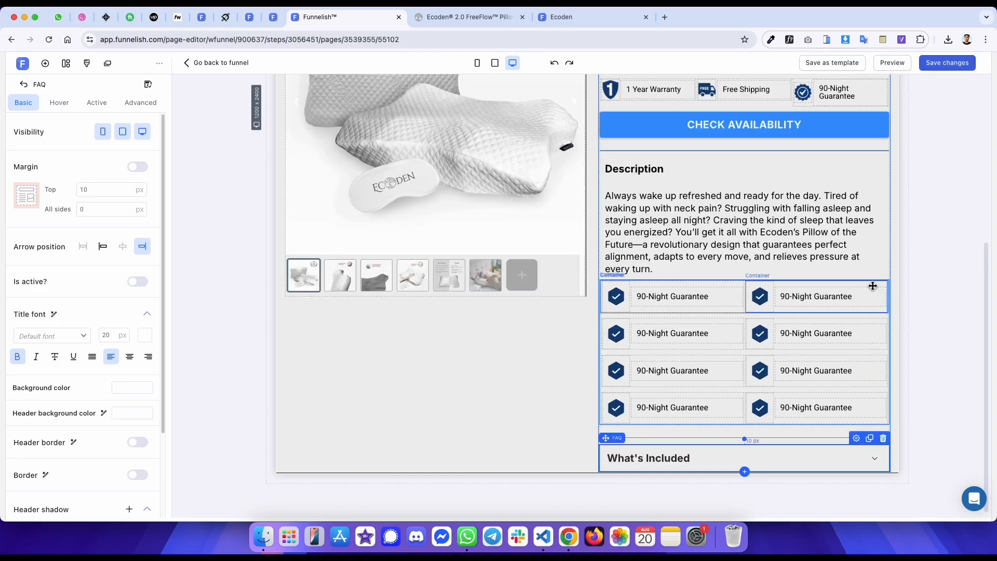
left_click(870, 438)
scroll(779, 337, "down", 3)
key("ctrl+Tab")
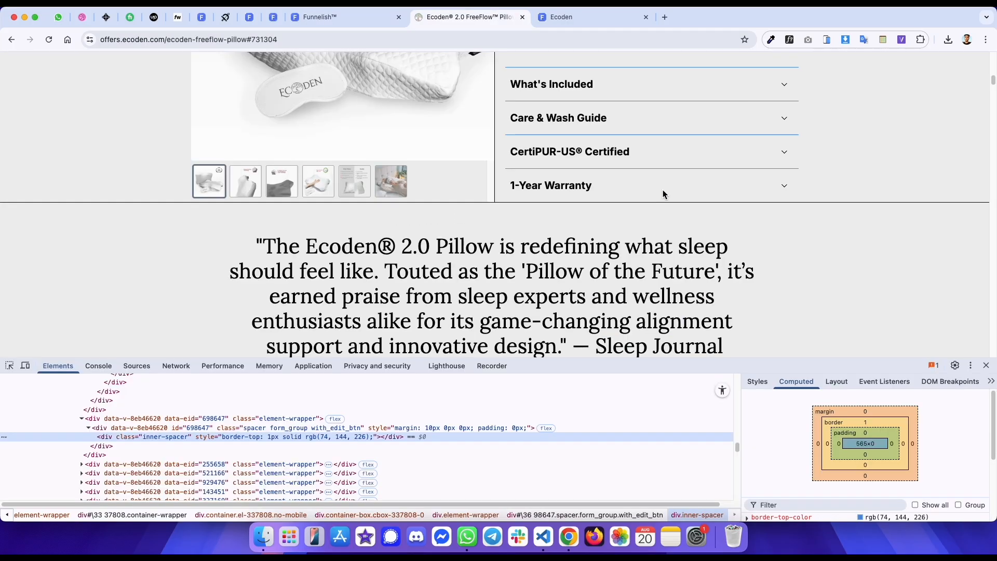
key("ctrl+shift+Tab")
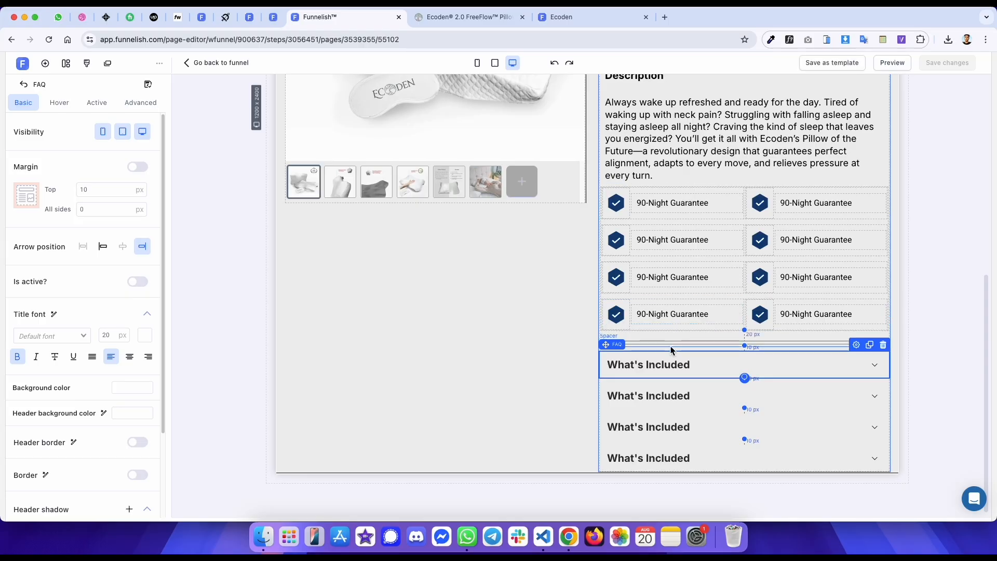
- Clone the divider spacer and place copies between the FAQ items, then save the page
left_click(870, 334)
left_click_drag(722, 345, 703, 393)
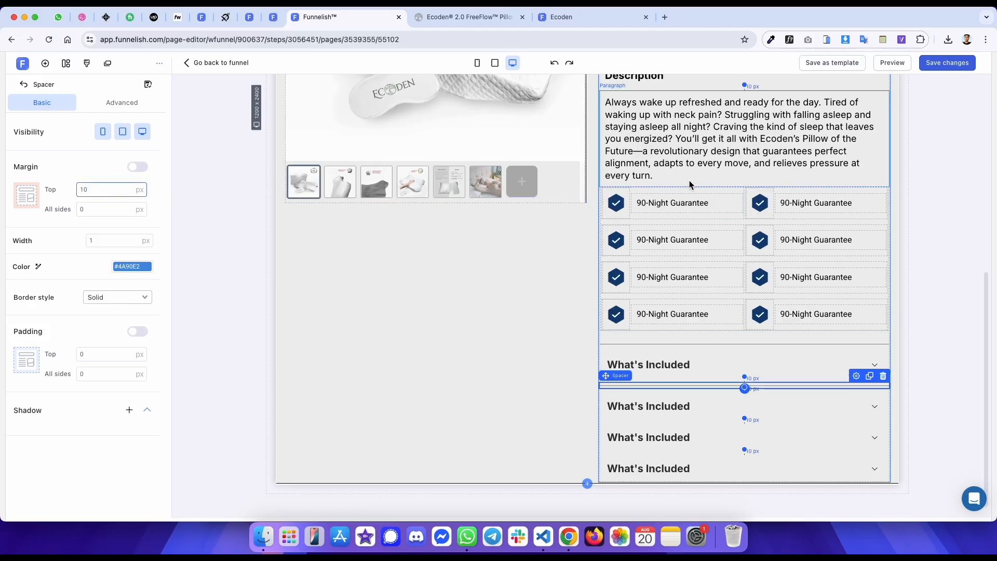
left_click(870, 378)
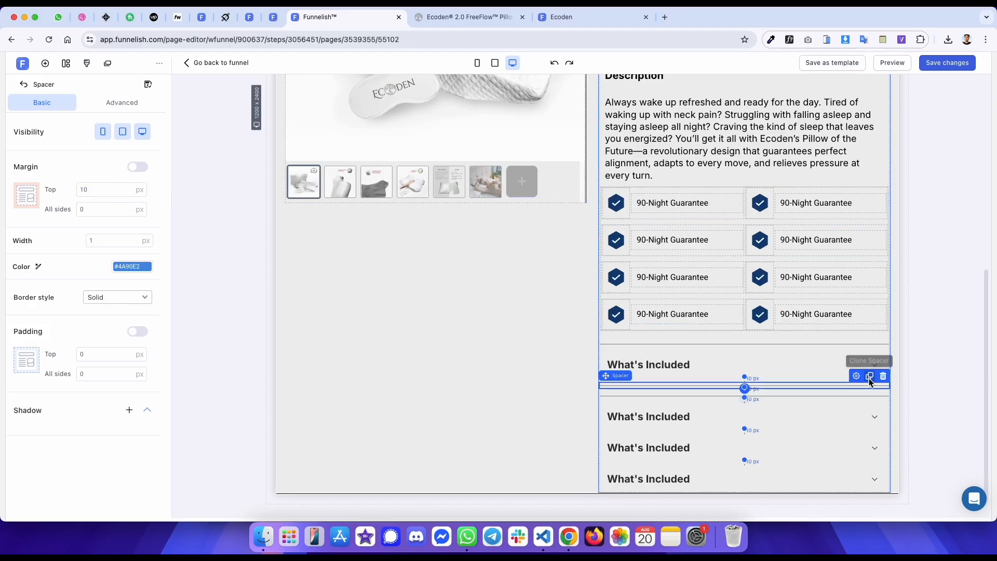
mouse_move(724, 401)
left_mouse_down()
mouse_move(717, 423)
mouse_move(708, 407)
left_mouse_up()
left_click_drag(705, 456, 706, 462)
key("super+s")
- Preview the published page and compare its FAQ section with the original page
left_click(902, 257)
scroll(709, 218, "down", 1)
left_click(576, 18)
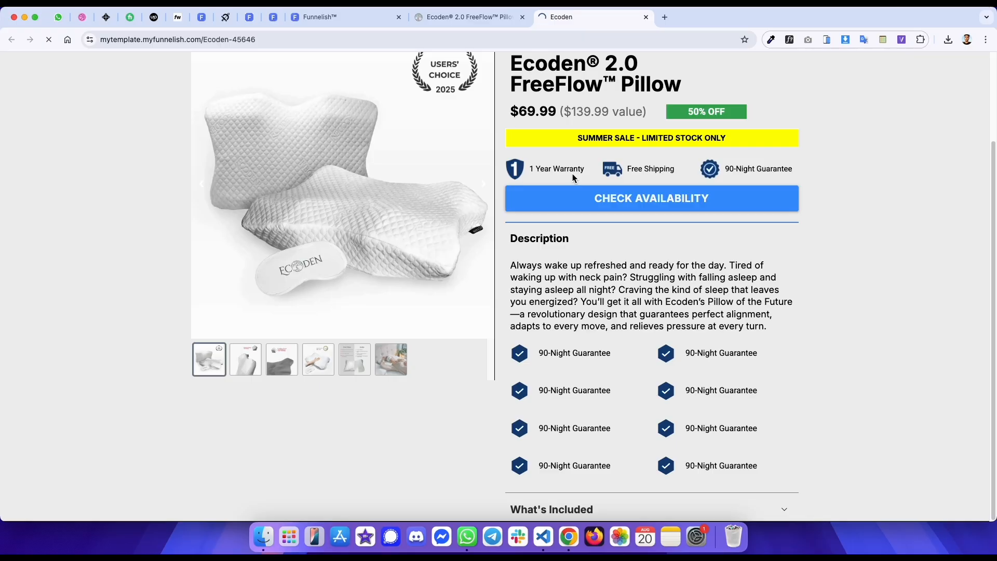
scroll(575, 173, "down", 3)
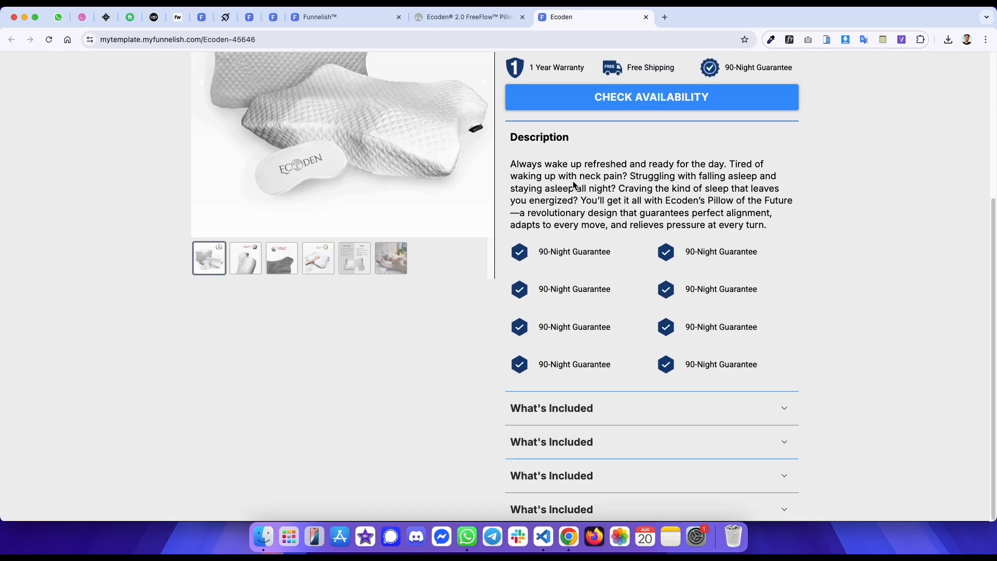
key("ctrl+shift+Tab")
scroll(691, 182, "up", 1)
key("ctrl+Tab")
key("ctrl+shift+Tab")
scroll(622, 176, "up", 1)
- Copy the Care & Wash Guide heading from the original and use it as the second FAQ title
left_click_drag(610, 179, 509, 184)
key("ctrl+c")
key("ctrl+shift+Tab")
left_click(630, 379)
key("ctrl+a")
key("ctrl+v")
- Copy the CertiPUR-US® Certified heading from the original and use it as the third FAQ title
key("ctrl+Tab")
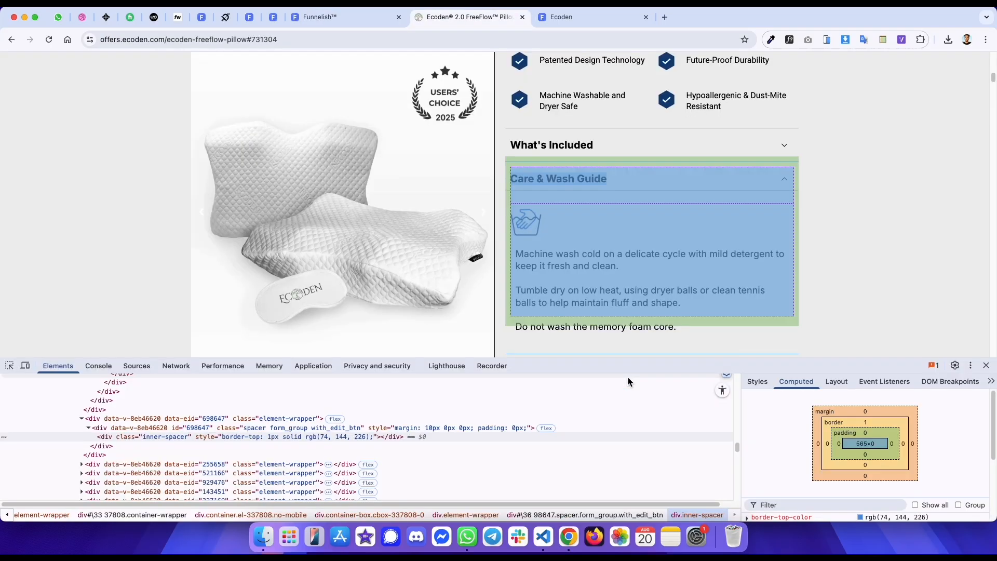
left_click(591, 186)
left_click_drag(627, 219, 515, 212)
key("ctrl+c")
key("ctrl+shift+Tab")
left_click(624, 415)
key("ctrl+a")
key("ctrl+v")
- Copy the 1-Year Warranty heading from the original and use it as the fourth FAQ title
key("ctrl+Tab")
left_click(630, 212)
left_click_drag(594, 247, 515, 251)
double_click(655, 457)
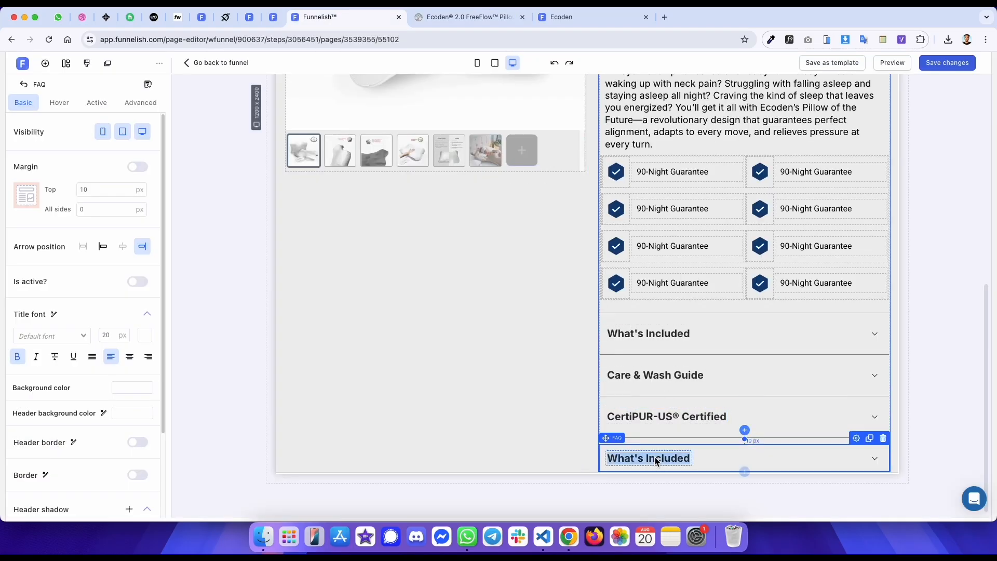
key("super+v")
key("ctrl+Tab")
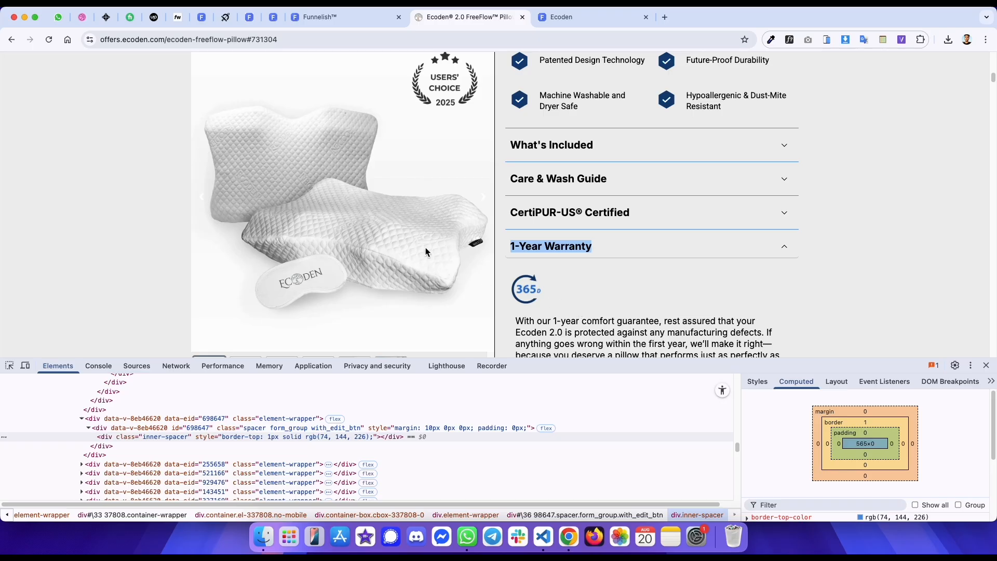
- Scroll the original product page to study how the image and details columns behave while scrolling
left_click(531, 245)
scroll(507, 227, "down", 1)
scroll(343, 198, "up", 10)
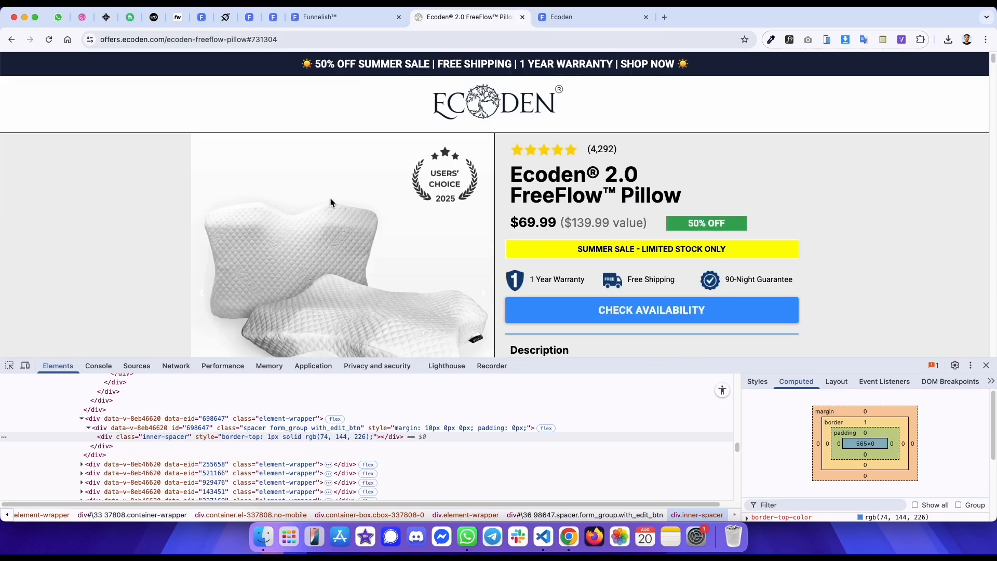
scroll(330, 198, "down", 3)
left_click(986, 365)
scroll(962, 363, "up", 4)
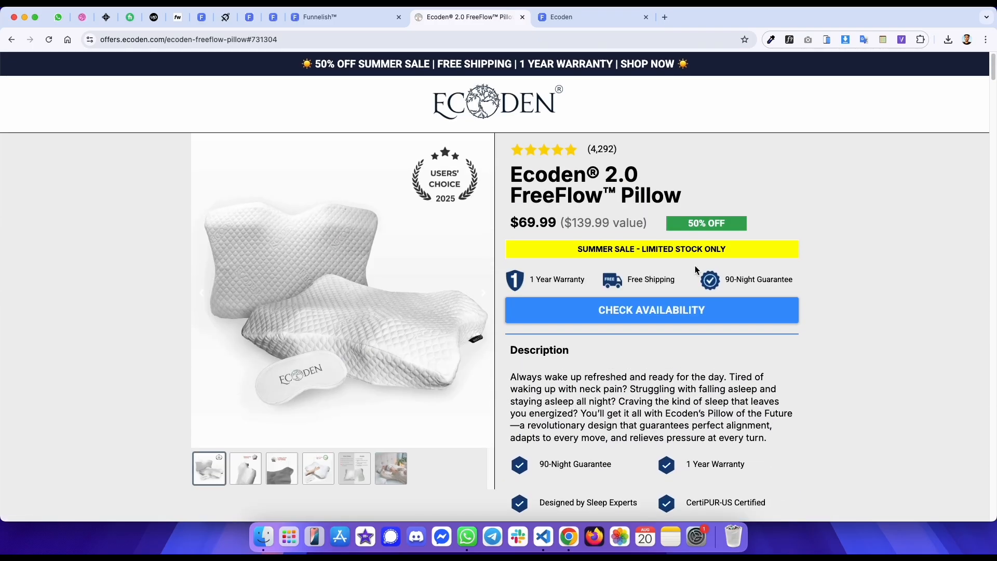
scroll(567, 217, "down", 8)
scroll(567, 217, "up", 10)
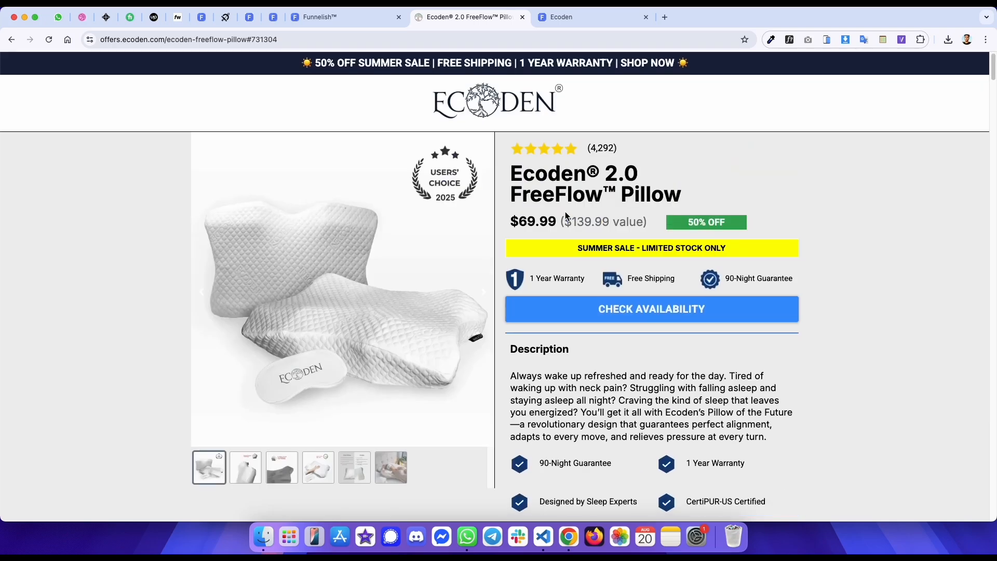
scroll(567, 217, "down", 1)
- Enable sticky positioning on the product details container in the editor
key("ctrl+shift+Tab")
scroll(669, 225, "up", 8)
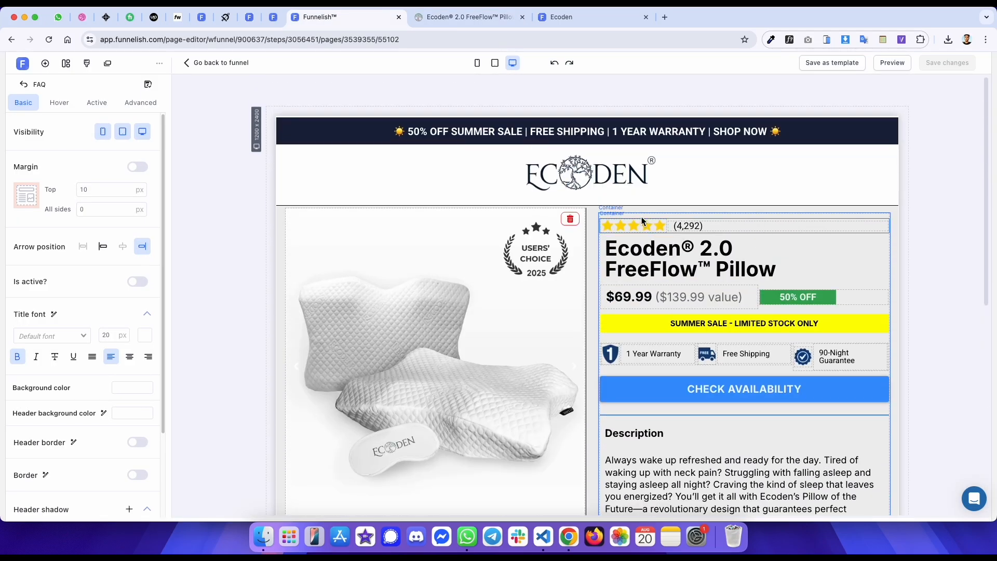
left_click(640, 214)
left_click(129, 102)
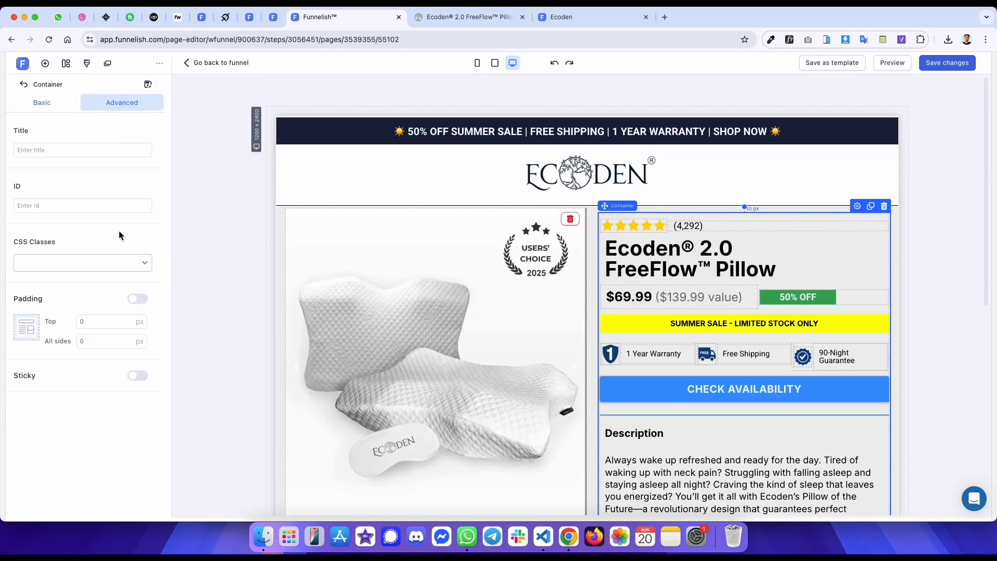
left_click(138, 378)
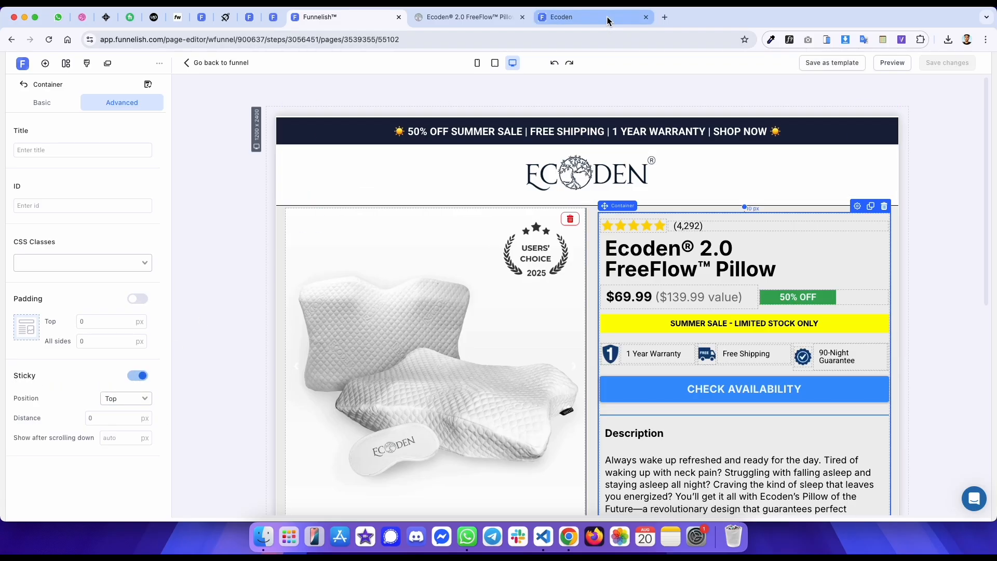
- Reload the published page and scroll through it to check the sticky product column
left_click(592, 17)
key("super+r")
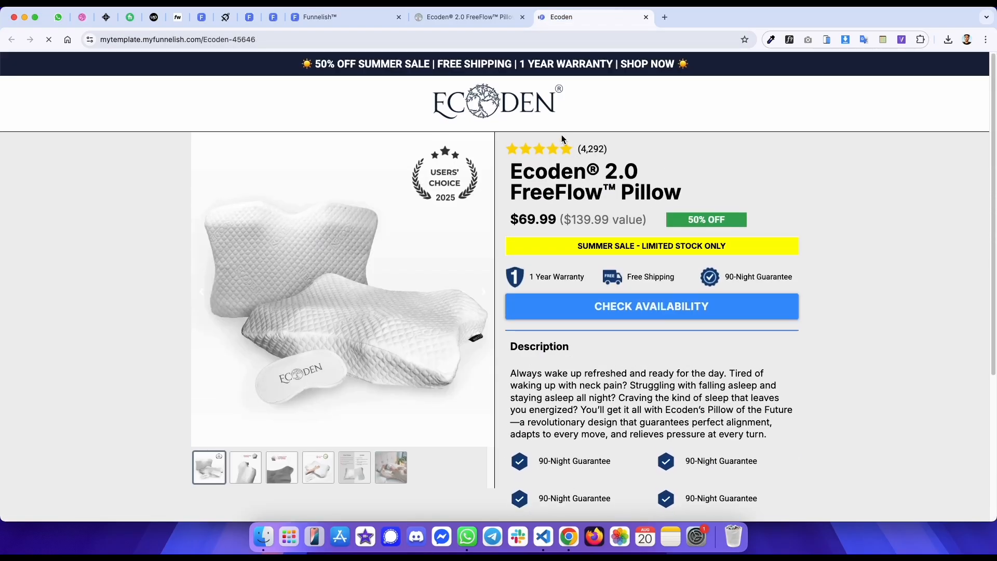
scroll(373, 133, "down", 5)
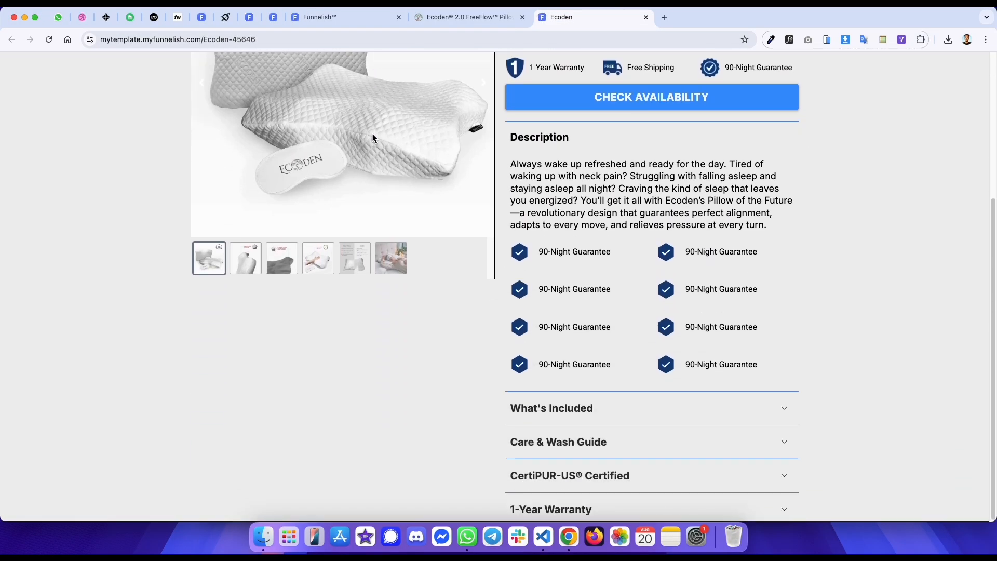
scroll(372, 132, "up", 5)
scroll(373, 133, "down", 4)
scroll(373, 133, "up", 2)
scroll(372, 133, "down", 3)
scroll(373, 133, "up", 5)
scroll(373, 133, "down", 5)
scroll(372, 133, "up", 5)
key("ctrl+shift+Tab")
key("ctrl+Tab")
key("super+r")
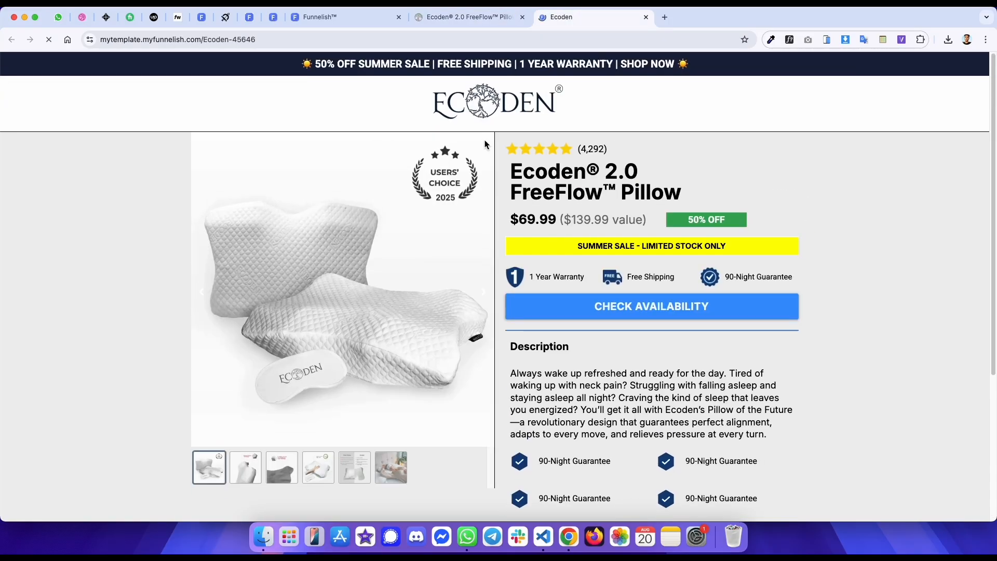
scroll(478, 143, "down", 5)
scroll(478, 143, "up", 5)
key("ctrl+shift+Tab")
key("ctrl+shift+Tab")
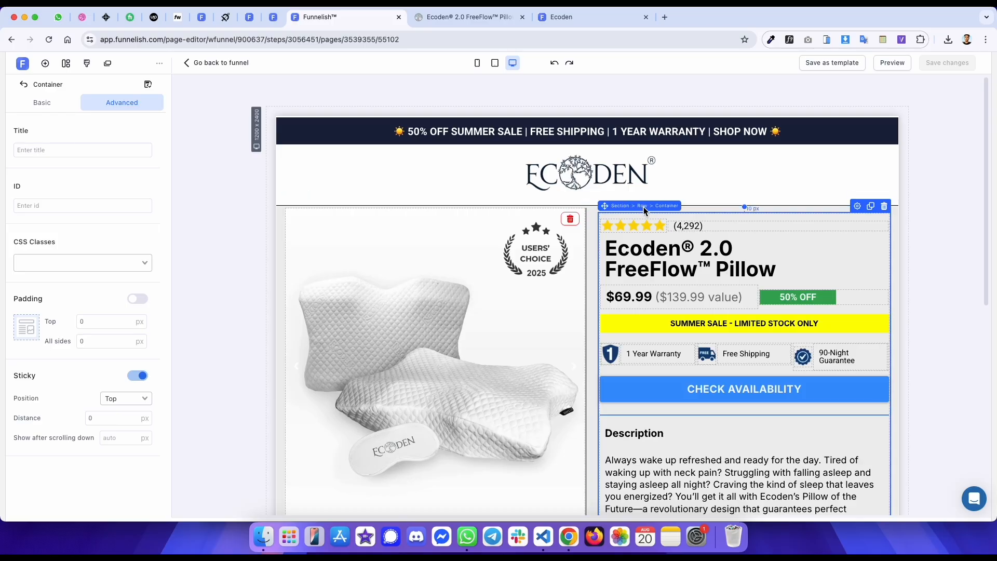
- Inspect the published page's product row structure and sticky wrapper in the developer tools
left_click(624, 218)
left_click(42, 102)
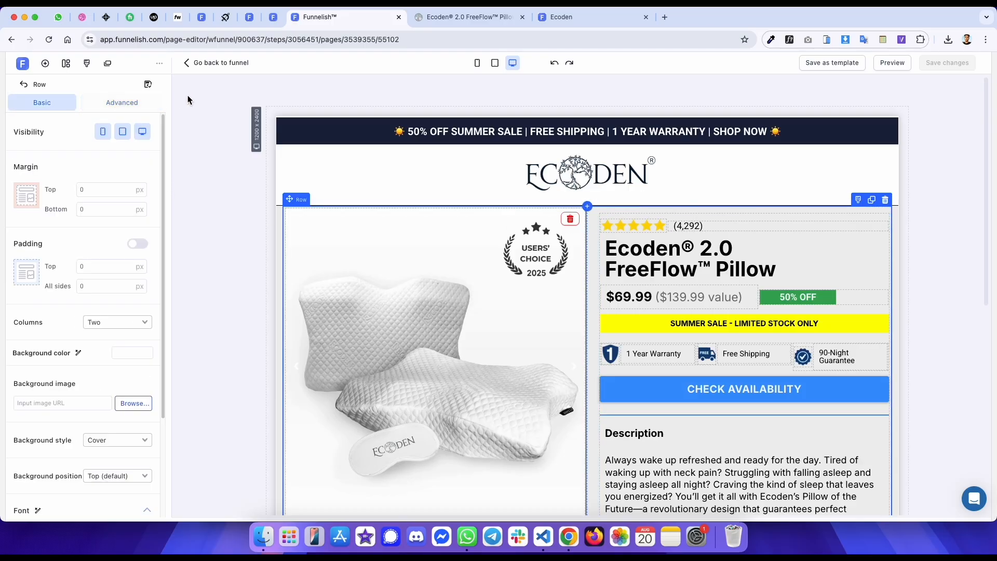
key("ctrl+Tab")
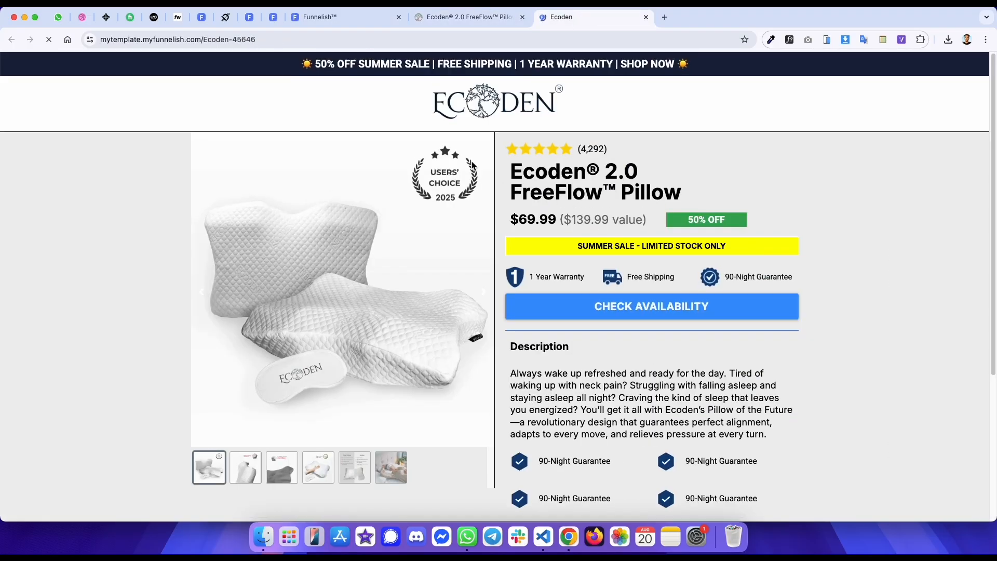
scroll(615, 102, "down", 1)
scroll(615, 102, "up", 1)
right_click(454, 112)
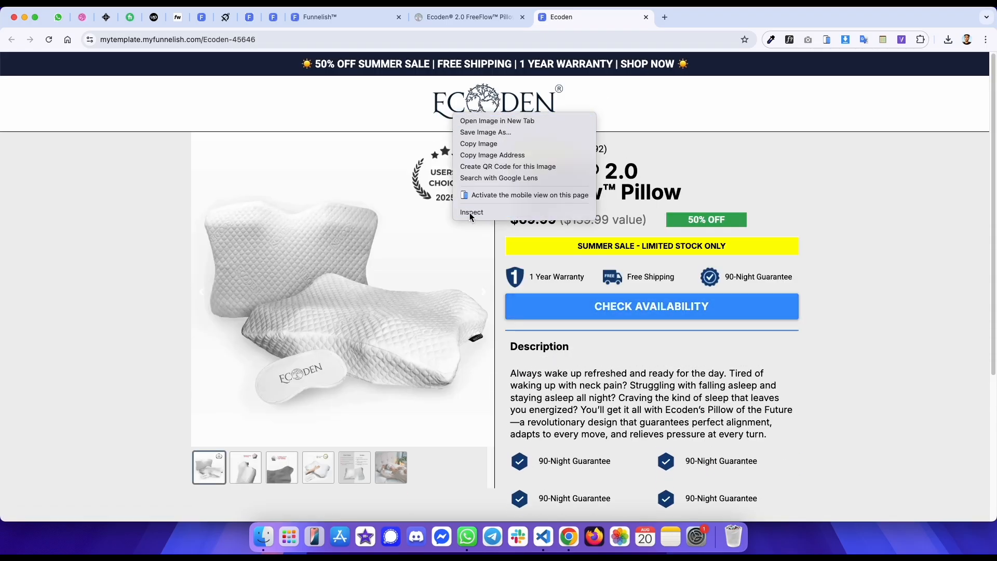
left_click(471, 212)
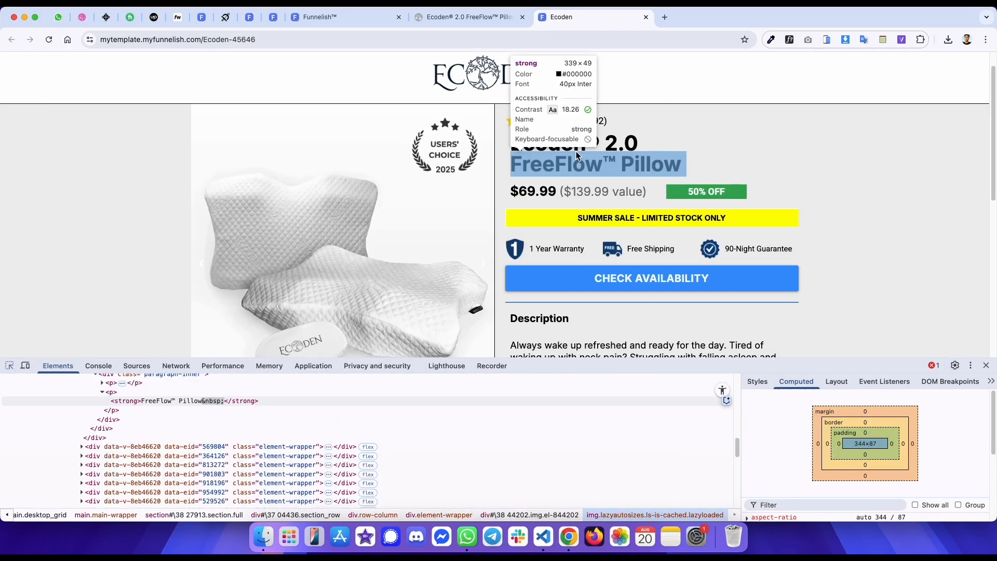
left_click(503, 114)
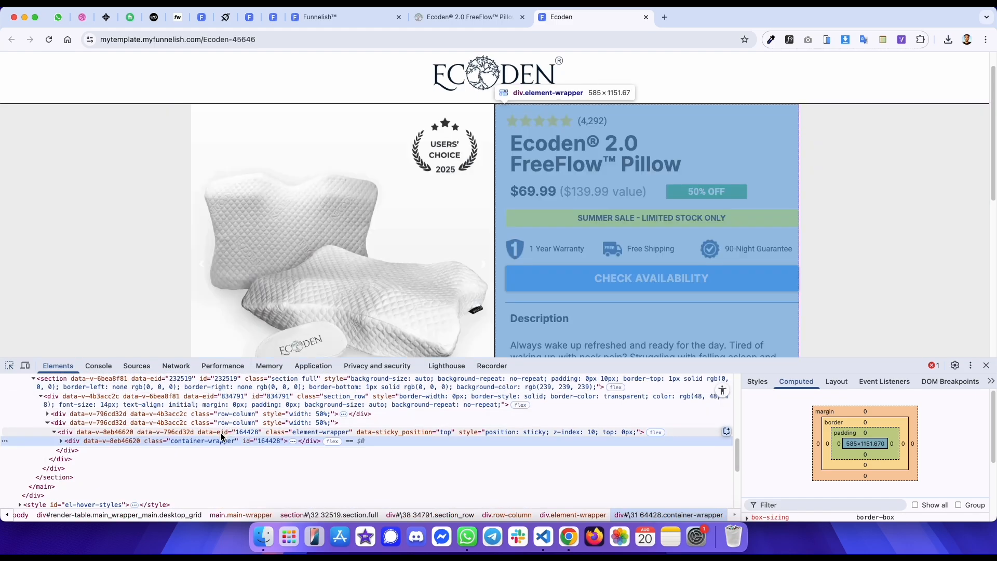
left_click(221, 435)
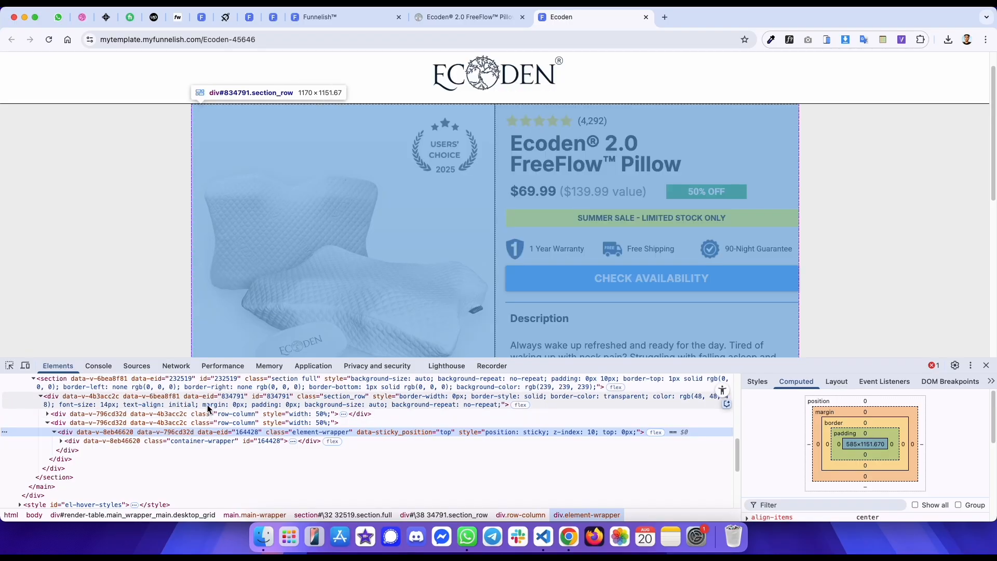
scroll(263, 262, "down", 4)
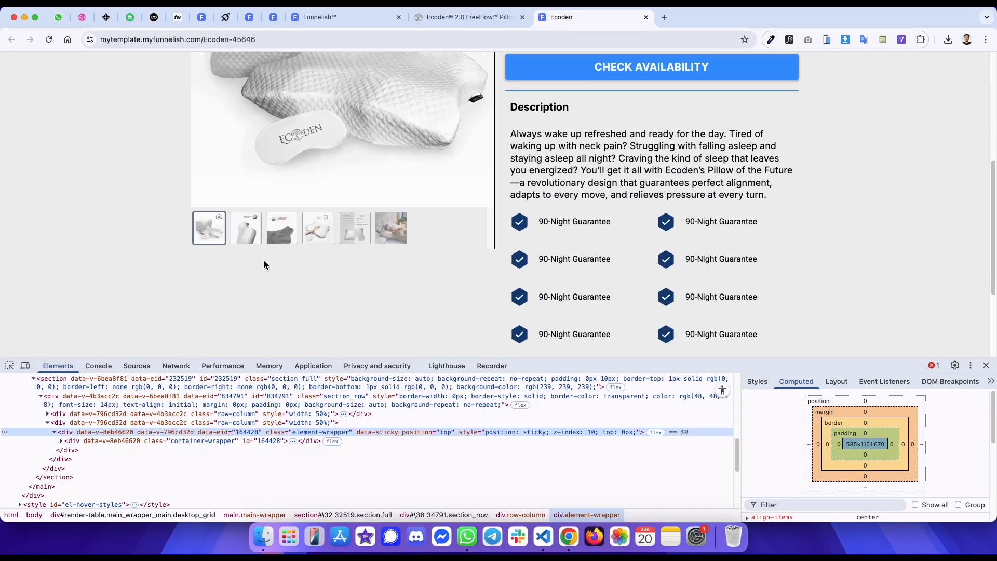
scroll(264, 264, "down", 3)
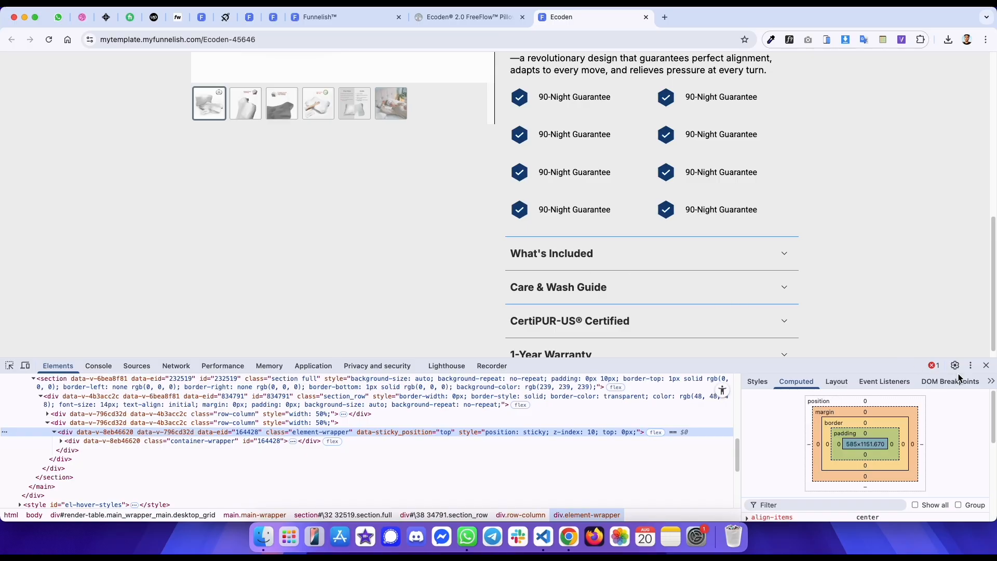
left_click(986, 366)
- Enable sticky positioning on the image slider's container in the left column
key("ctrl+shift+Tab")
scroll(715, 273, "down", 10)
scroll(717, 276, "up", 10)
key("ctrl+shift+Tab")
left_click(594, 222)
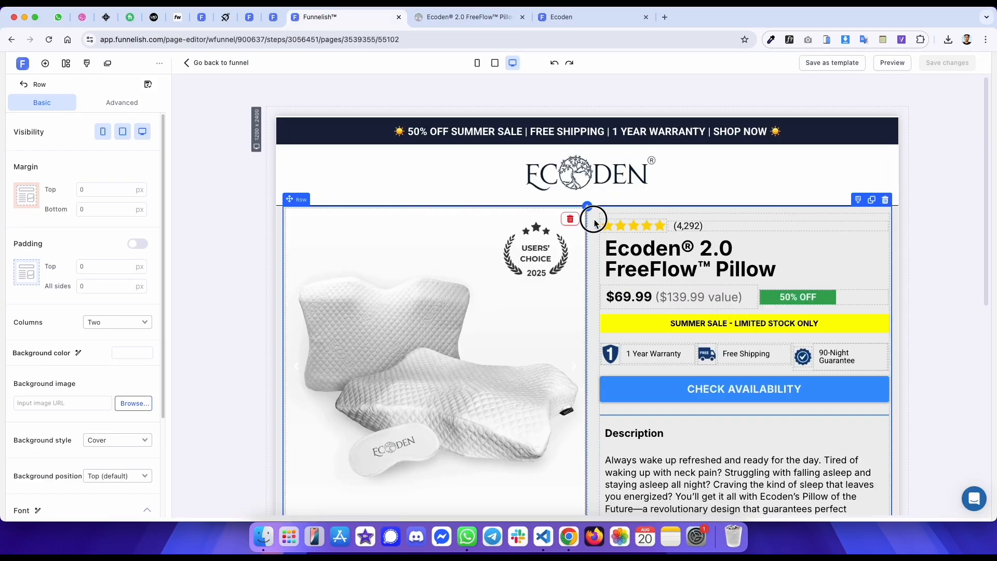
left_click(605, 207)
left_click(122, 103)
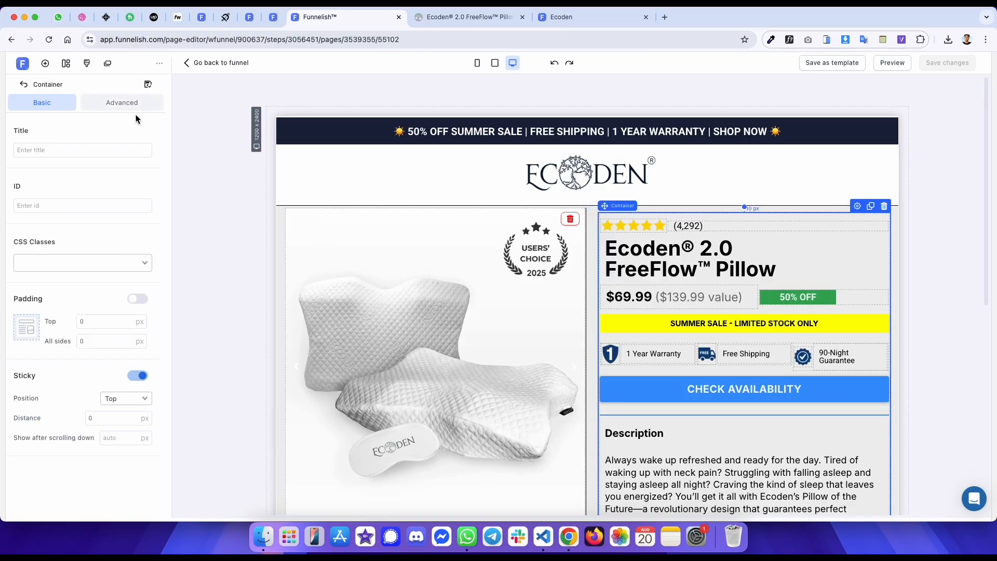
left_click(363, 285)
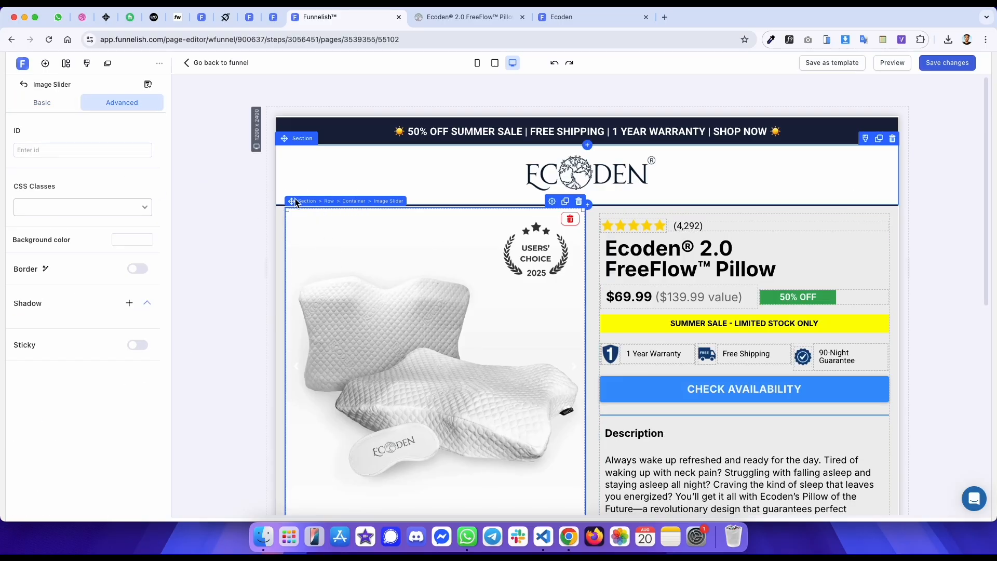
left_click(356, 203)
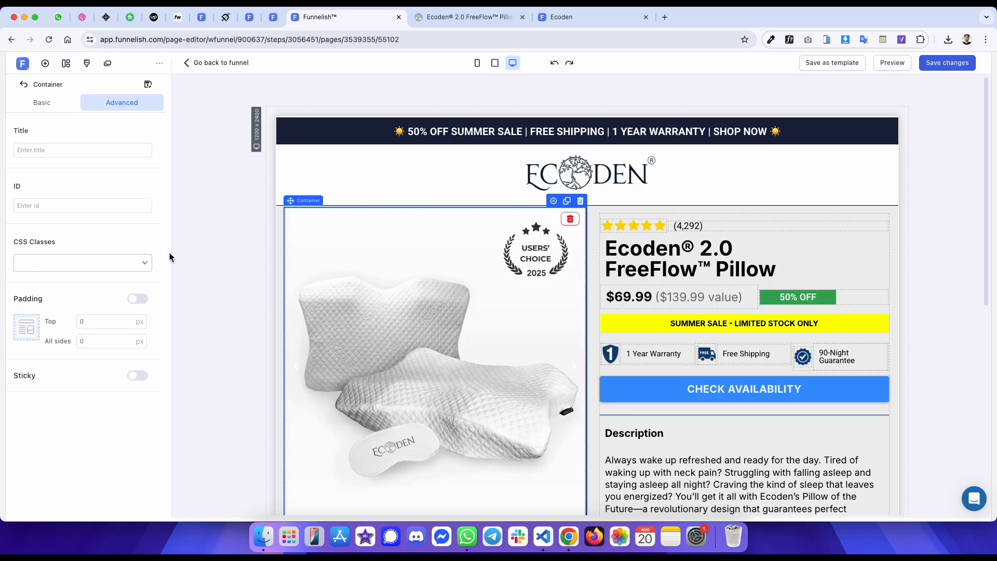
left_click(136, 374)
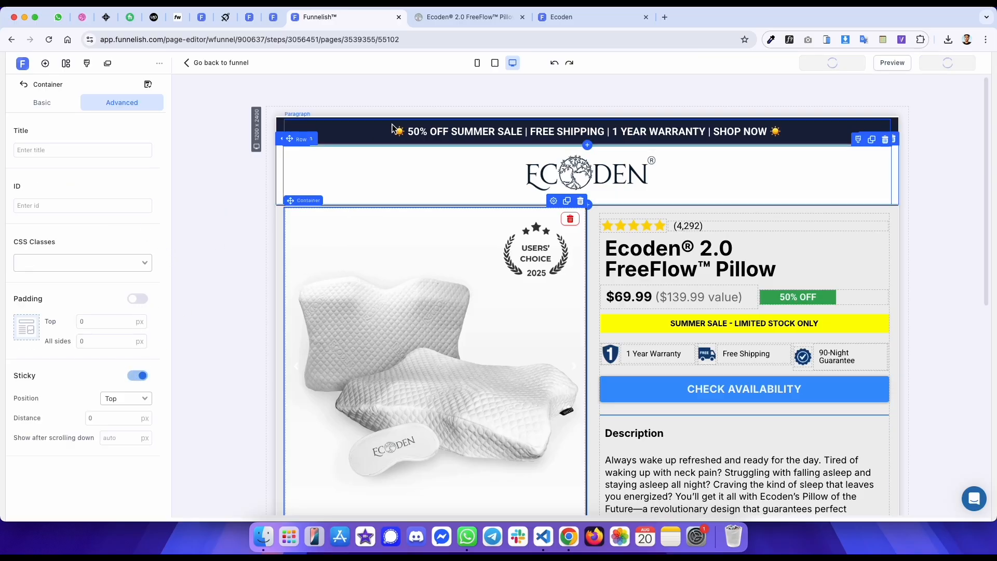
- Reload the published page, compare it with the original, and inspect the original testimonial section's background colour
left_click(591, 21)
key("super+r")
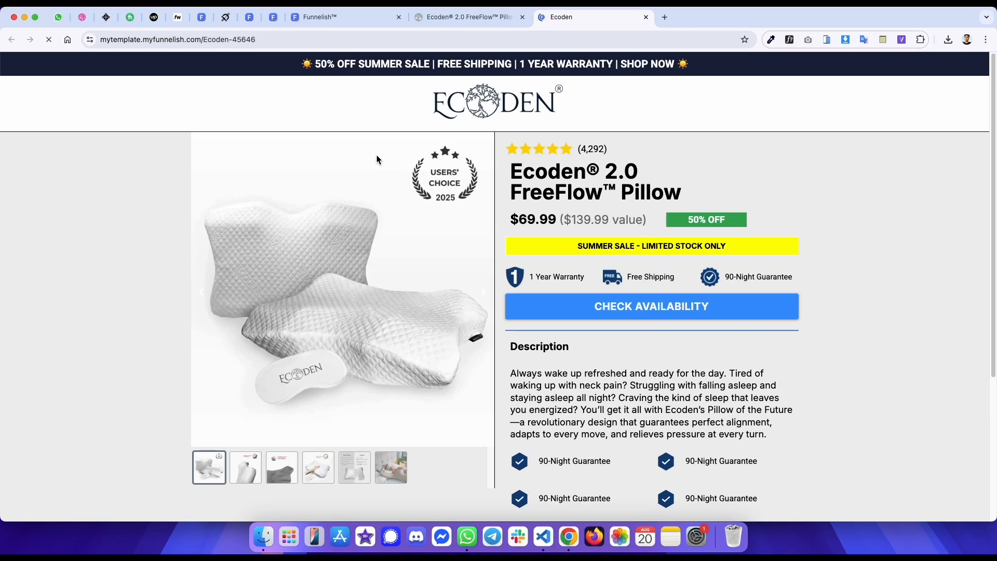
scroll(375, 159, "down", 3)
scroll(375, 157, "down", 3)
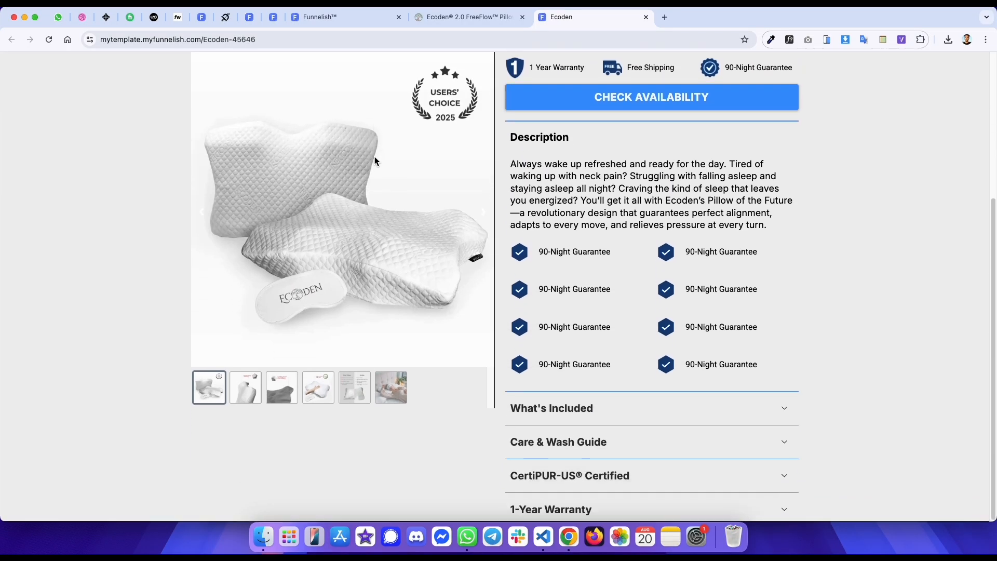
key("ctrl+shift+Tab")
scroll(375, 157, "down", 5)
scroll(375, 157, "down", 5)
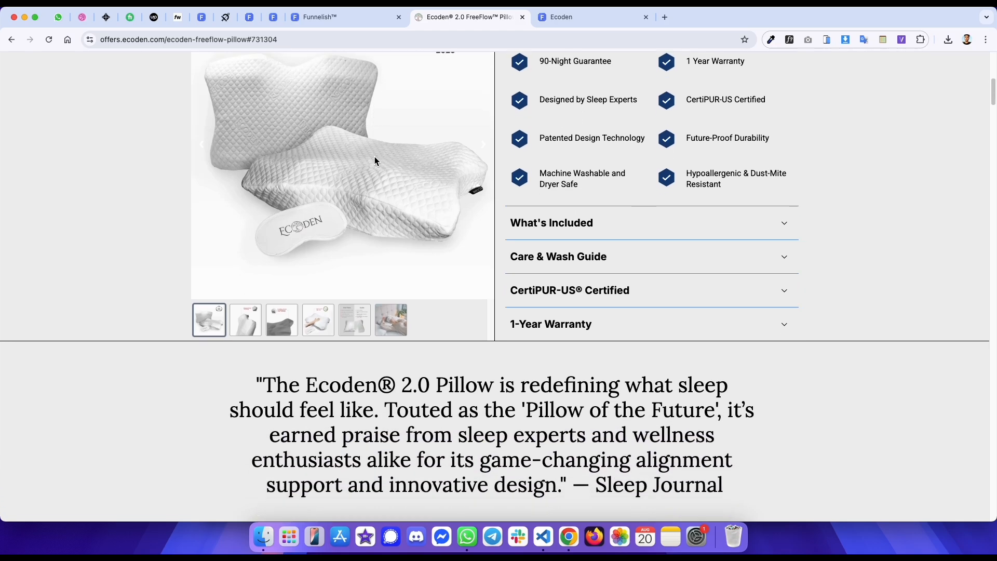
key("ctrl+Tab")
key("ctrl+shift+Tab")
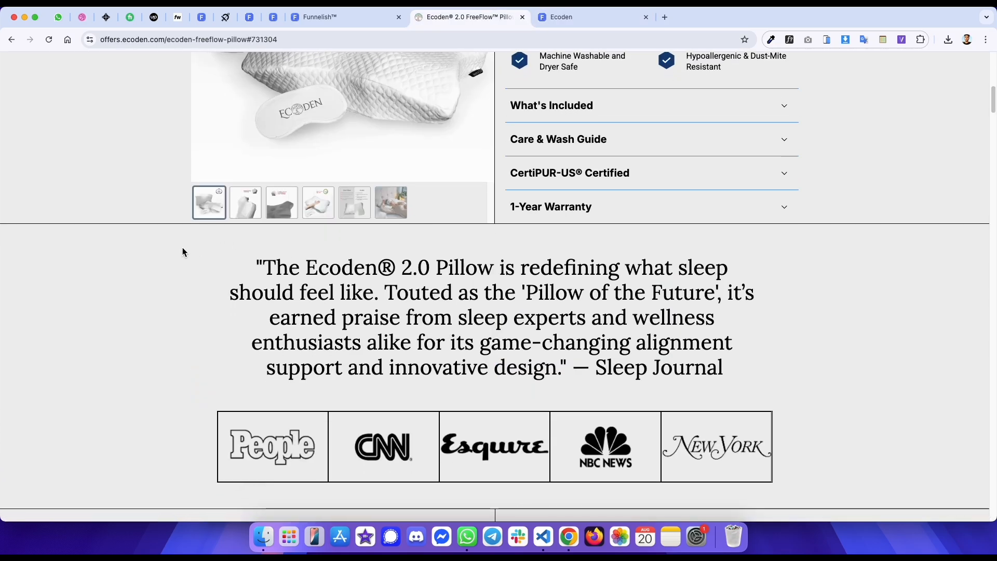
scroll(177, 244, "down", 1)
right_click(152, 234)
left_click(173, 422)
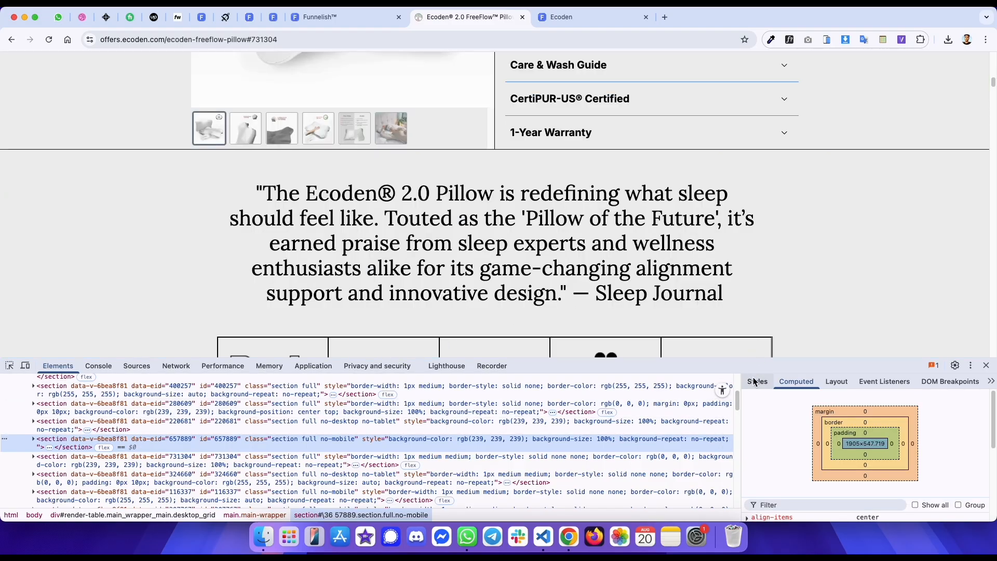
left_click(756, 382)
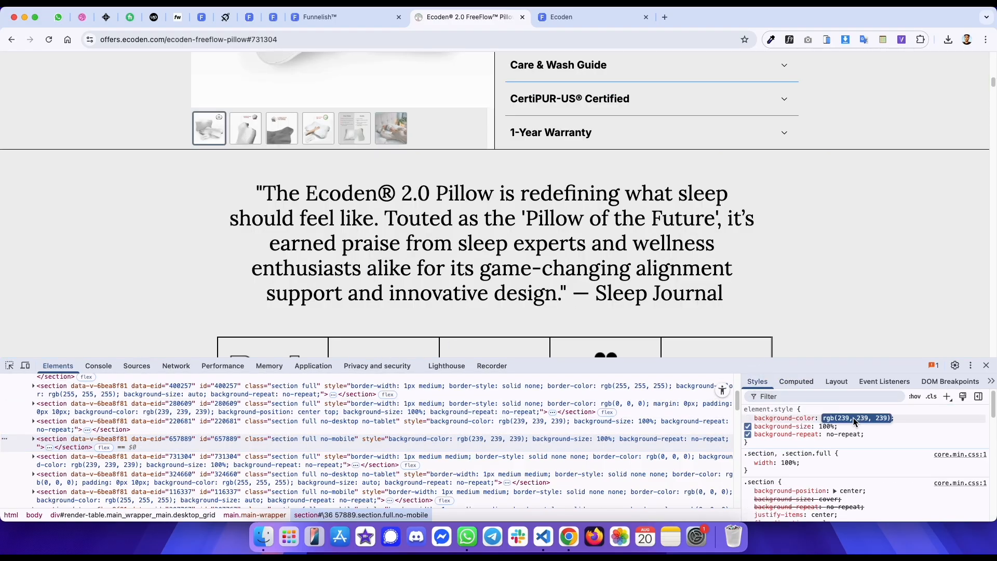
- Add a new one-column section below the product row and open its background colour picker
left_click(344, 17)
scroll(367, 146, "down", 8)
left_click(44, 63)
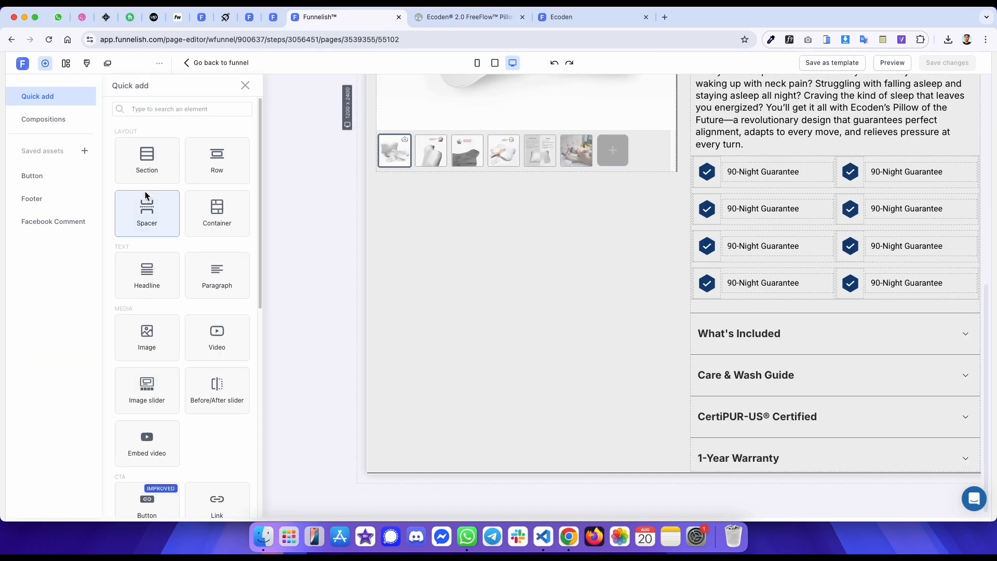
left_click_drag(329, 325, 466, 430)
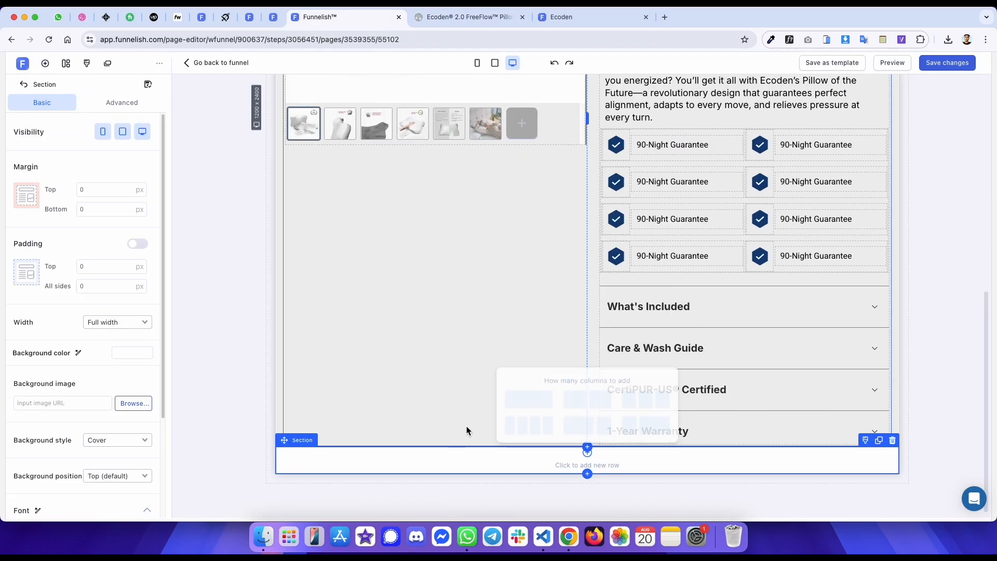
left_click(517, 400)
left_click(129, 353)
left_click(181, 309)
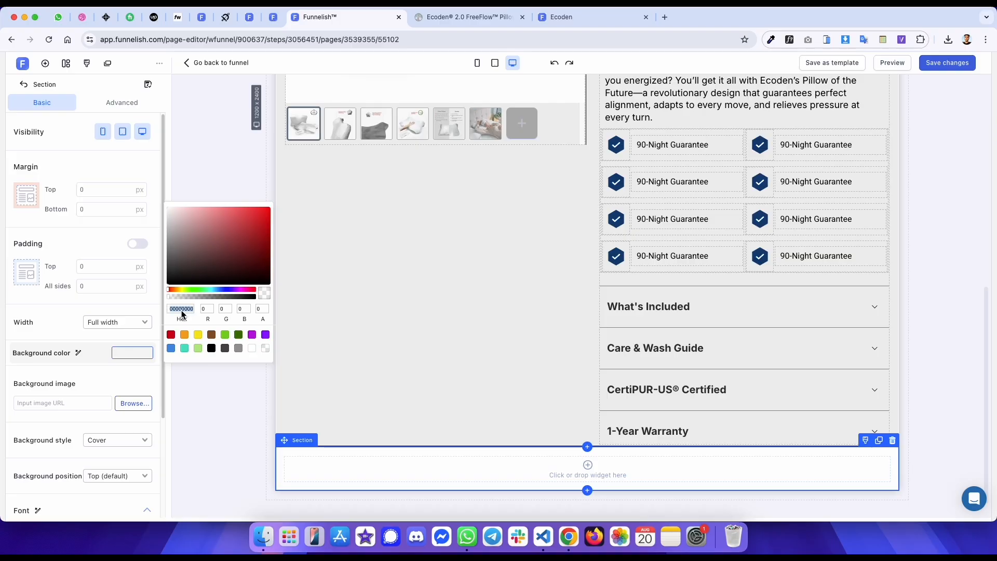
- Inspect the styles of the original page's Sleep Journal quote paragraph
key("ctrl+Tab")
scroll(357, 229, "down", 1)
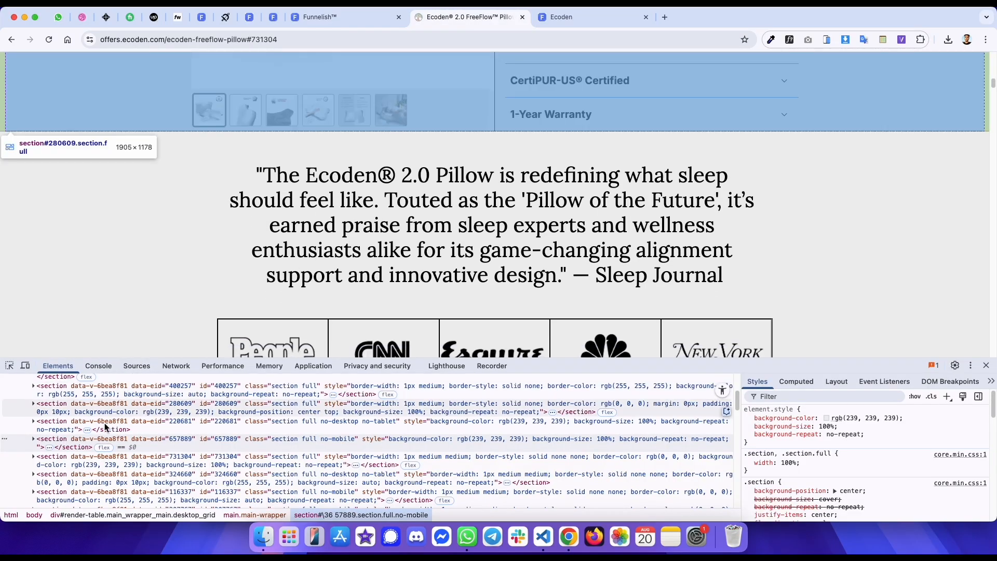
left_click(9, 365)
left_click(291, 188)
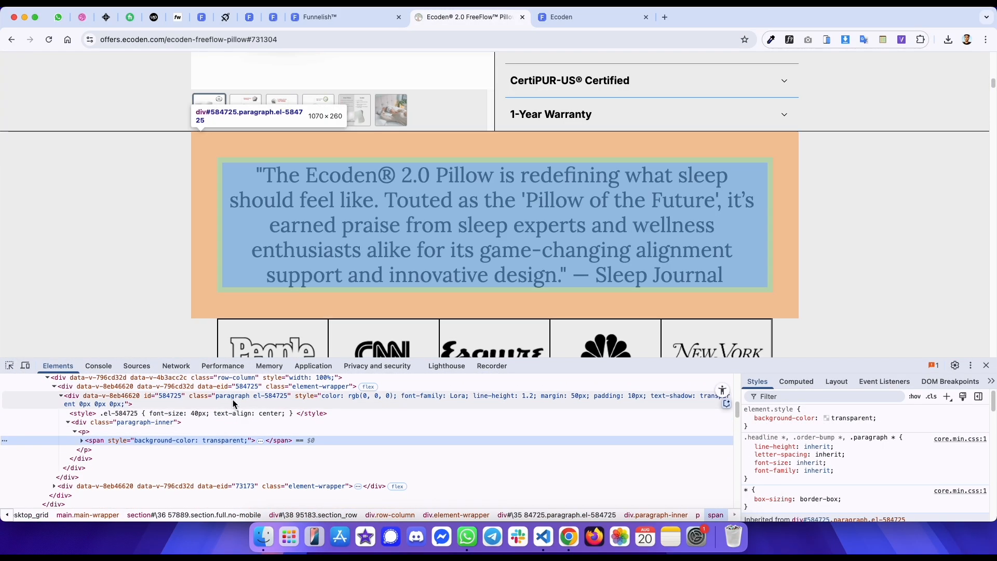
scroll(233, 403, "up", 2)
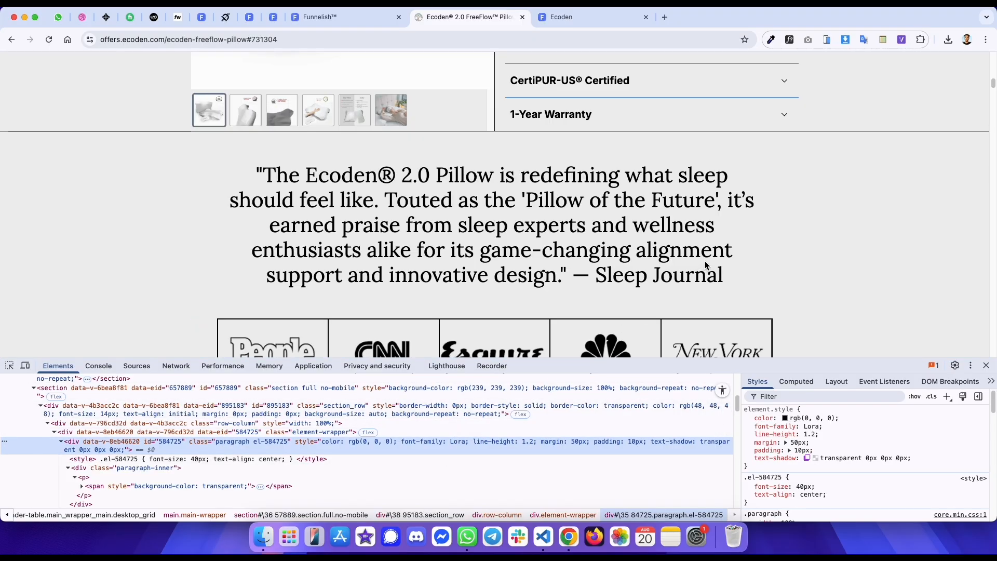
- Copy the Sleep Journal quote from the original page and paste it into a paragraph in the new section
left_click(719, 273)
left_click_drag(718, 273, 272, 174)
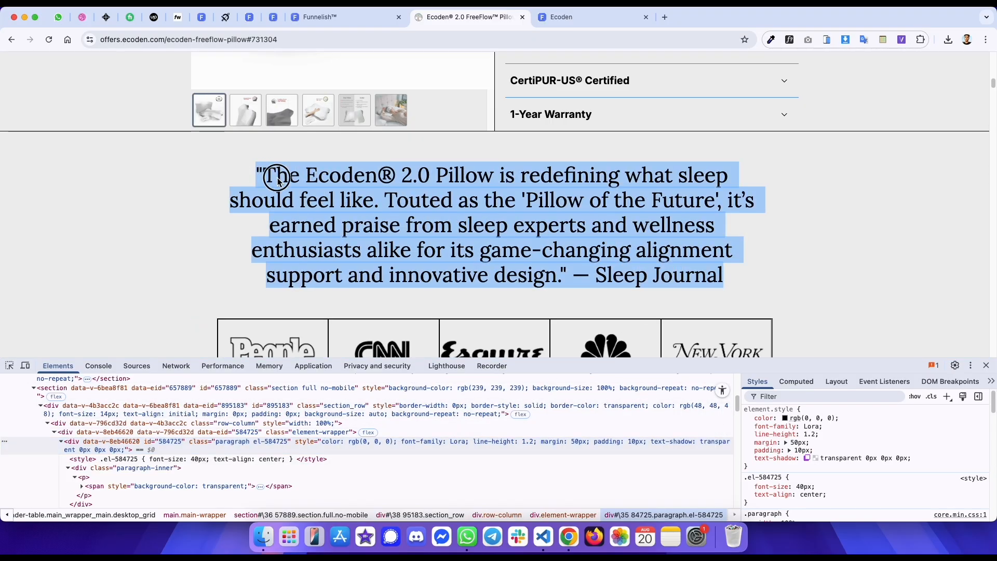
key("ctrl+shift+Tab")
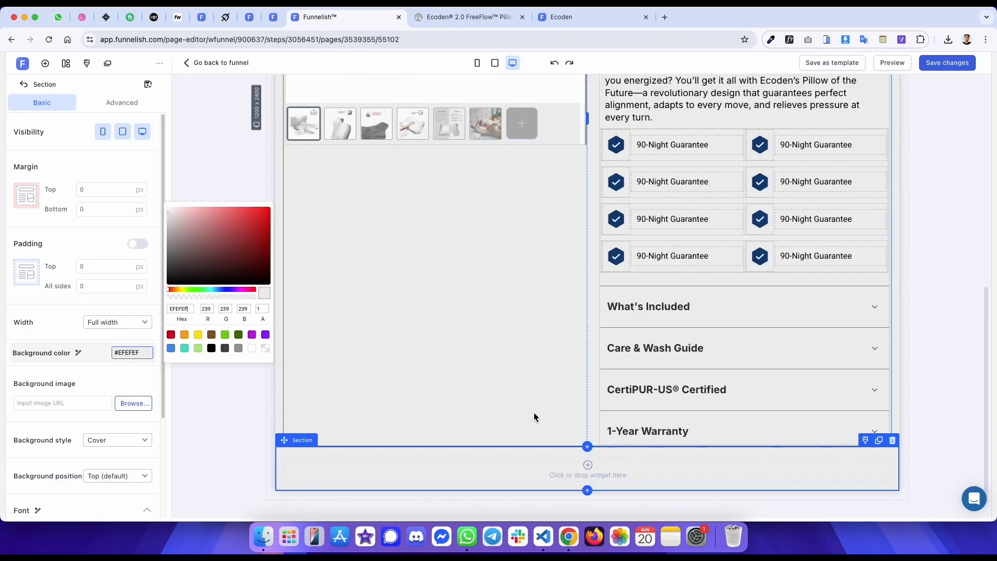
left_click(531, 467)
left_click(218, 225)
scroll(448, 338, "down", 1)
double_click(453, 448)
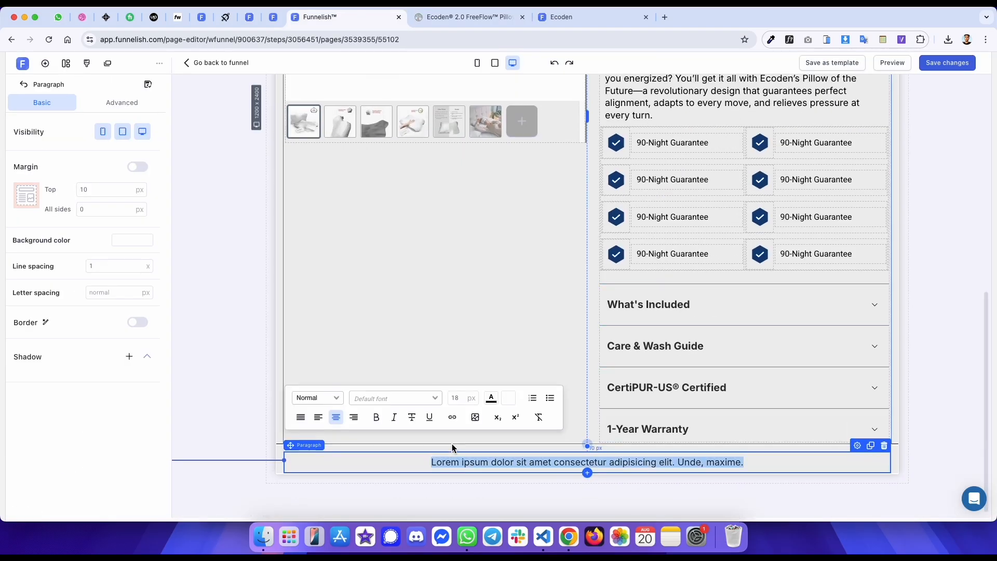
type("\"The Ecoden® 2.0 Pillow is redefining what sleep should feel like. Touted as the 'Pillow of the Future', it's earned praise from sleep experts and wellness enthusiasts alike for its game-changing alignment support and innovative design.\" — Sleep Journal")
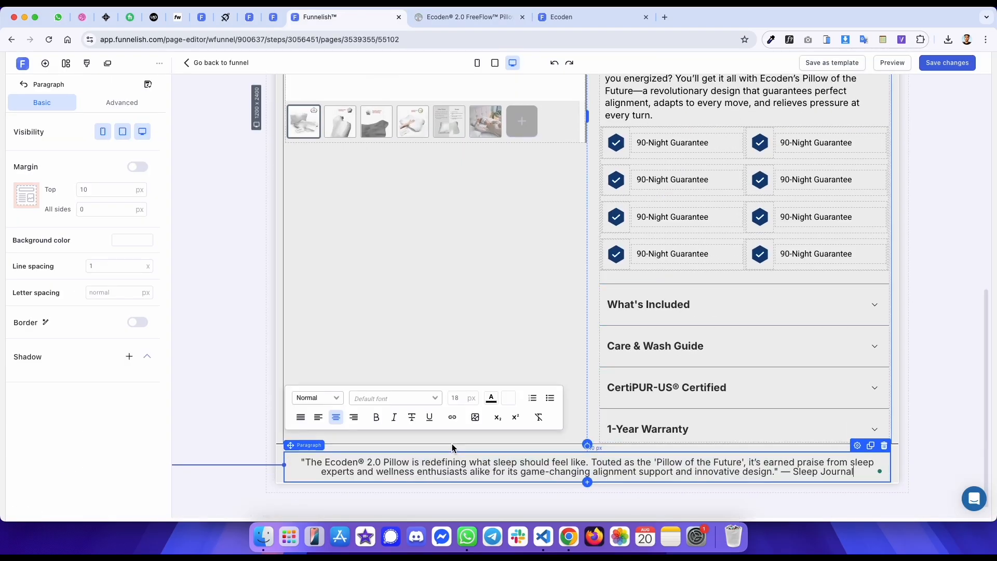
- Set the quote paragraph's margin to 50 px on top and all sides, matching the original's computed box
left_click(95, 209)
type("0")
left_click(112, 104)
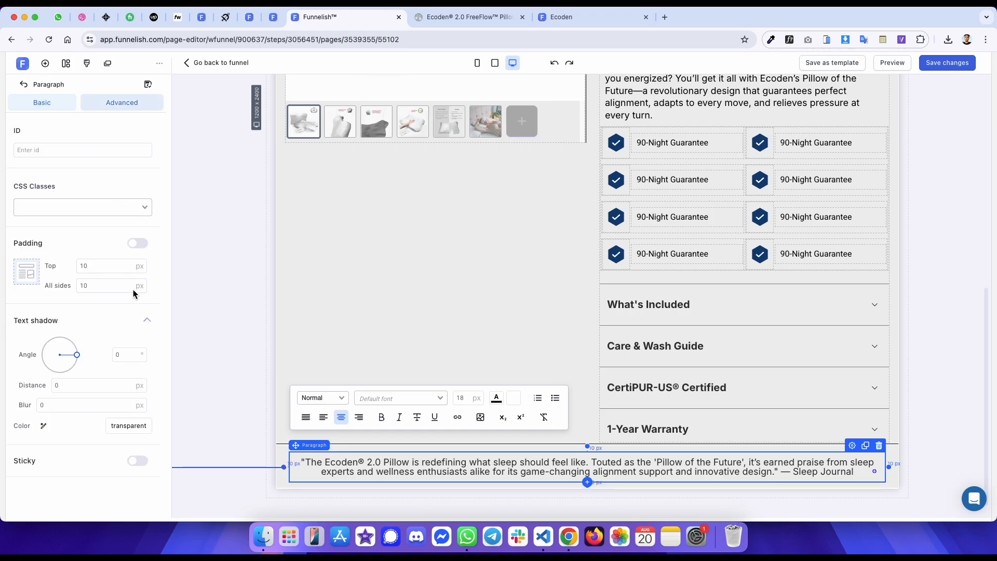
key("ctrl+Tab")
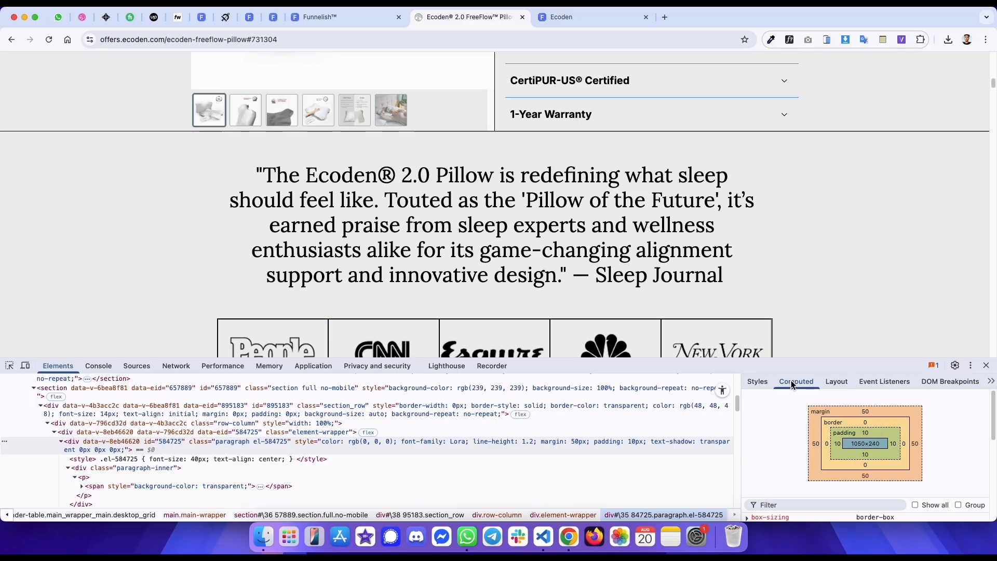
key("ctrl+shift+Tab")
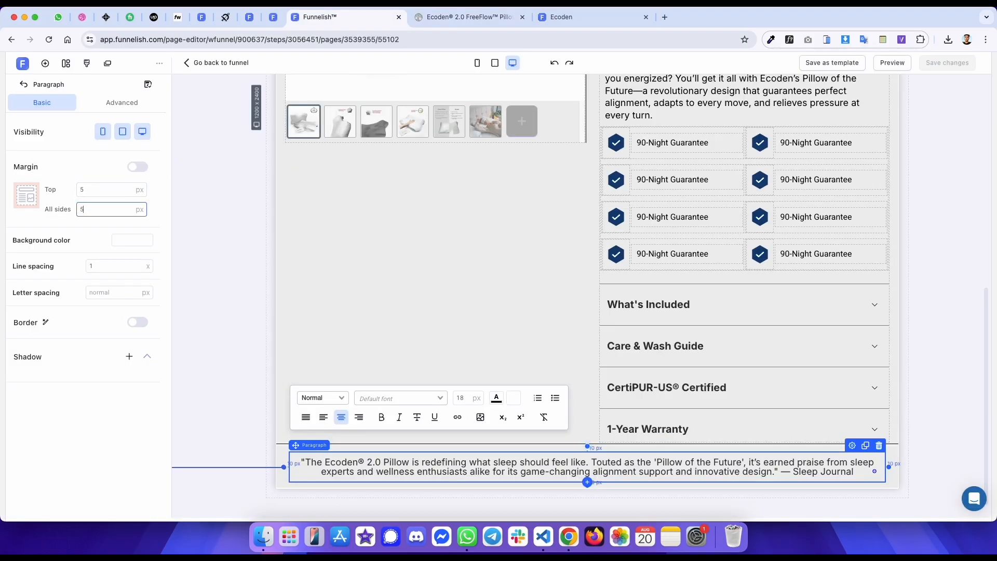
type("0")
key("ctrl+Tab")
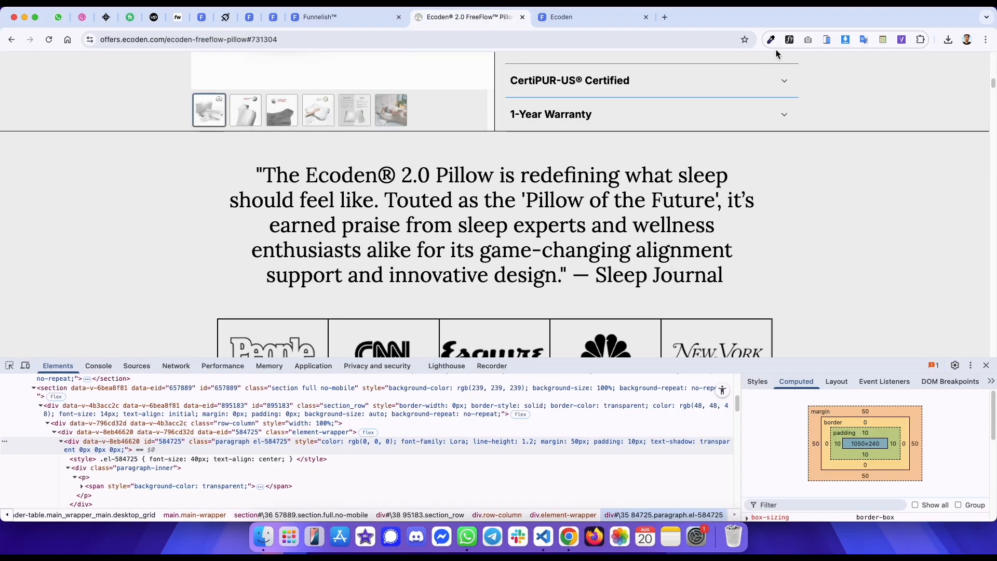
- Check the original quote's font, then make the pasted quote text bold at 40 px
left_click(573, 171)
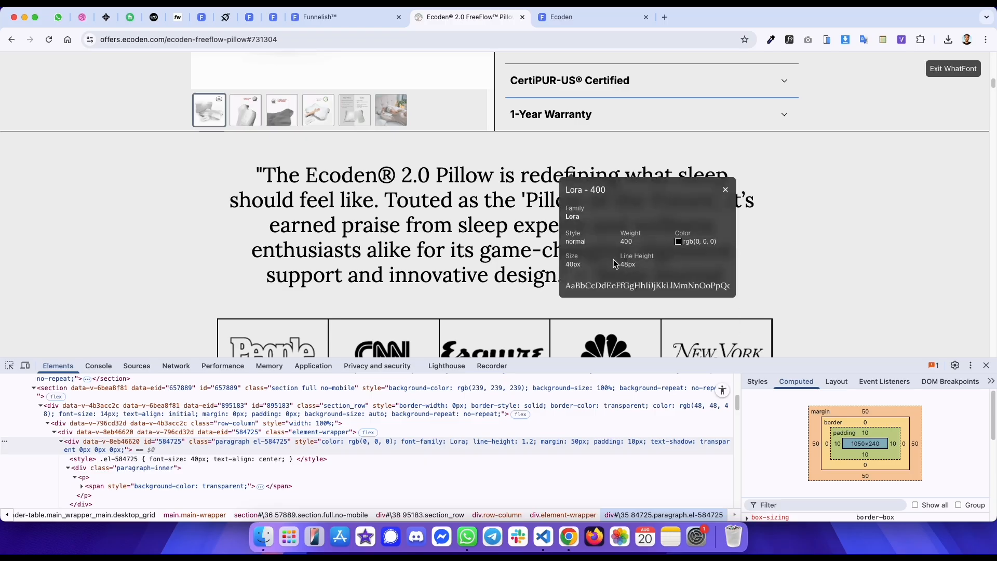
key("ctrl+shift+Tab")
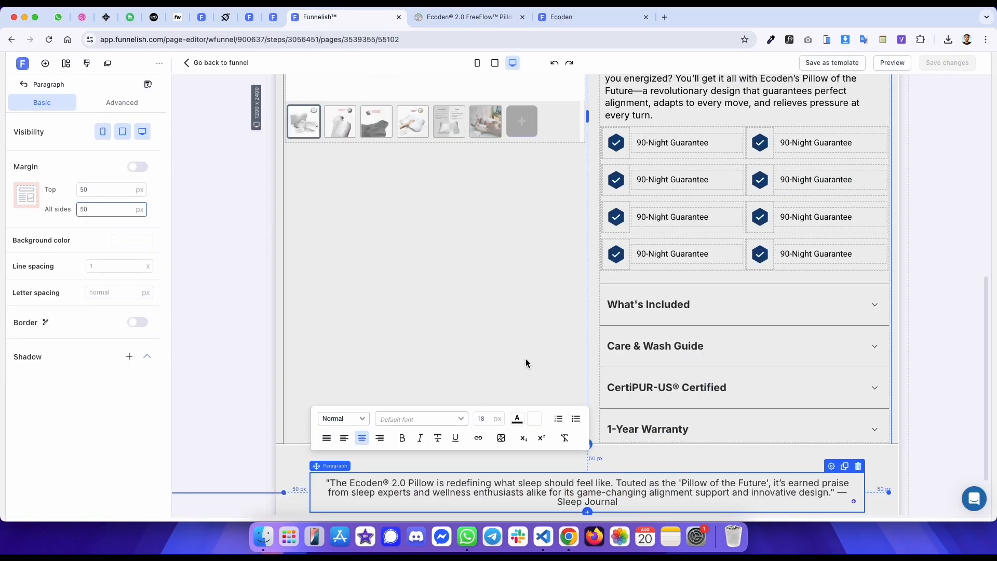
triple_click(464, 488)
left_click(402, 438)
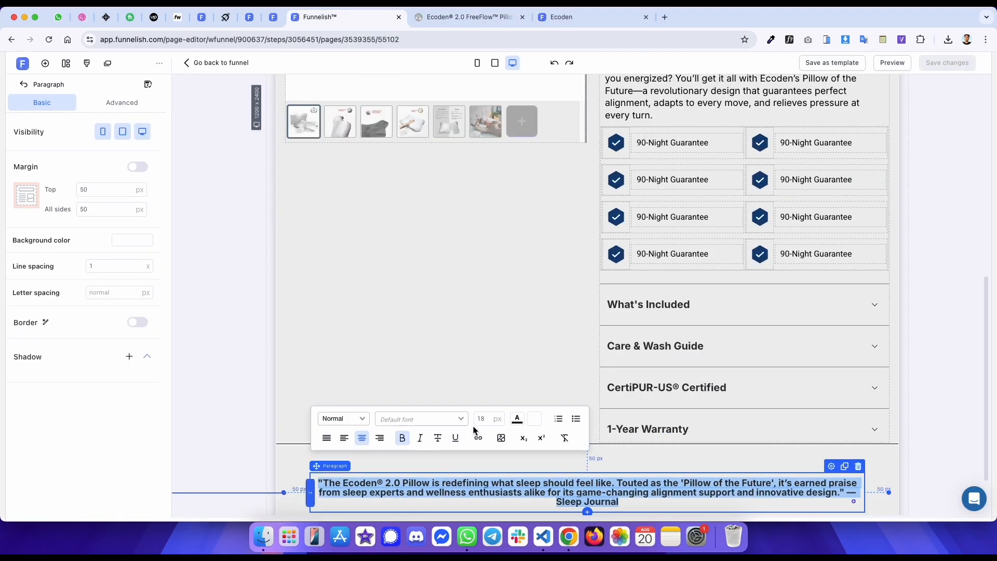
left_click(487, 418)
type("40")
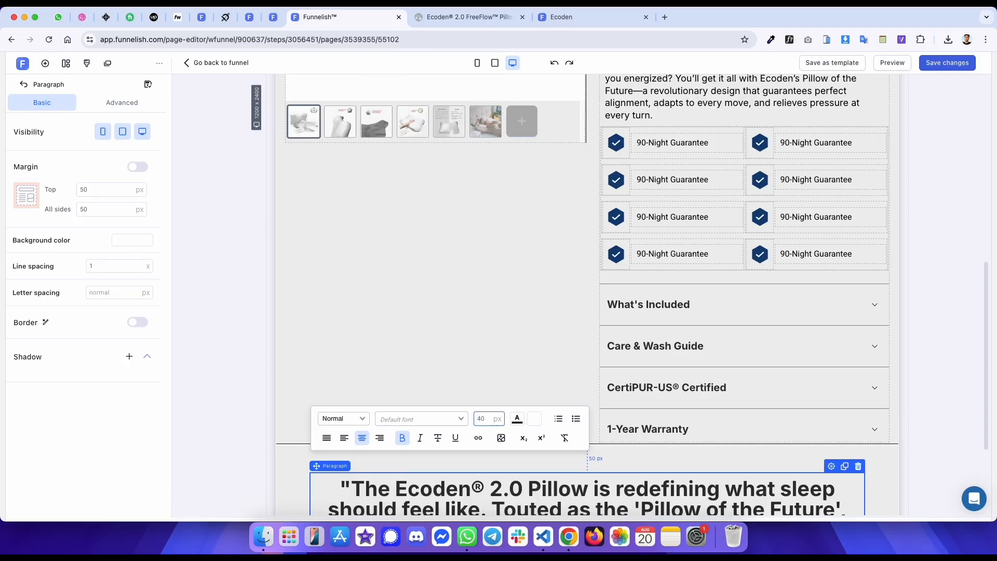
- Open the quote's text colour picker and set the paragraph's line spacing to 1.2
left_click(517, 419)
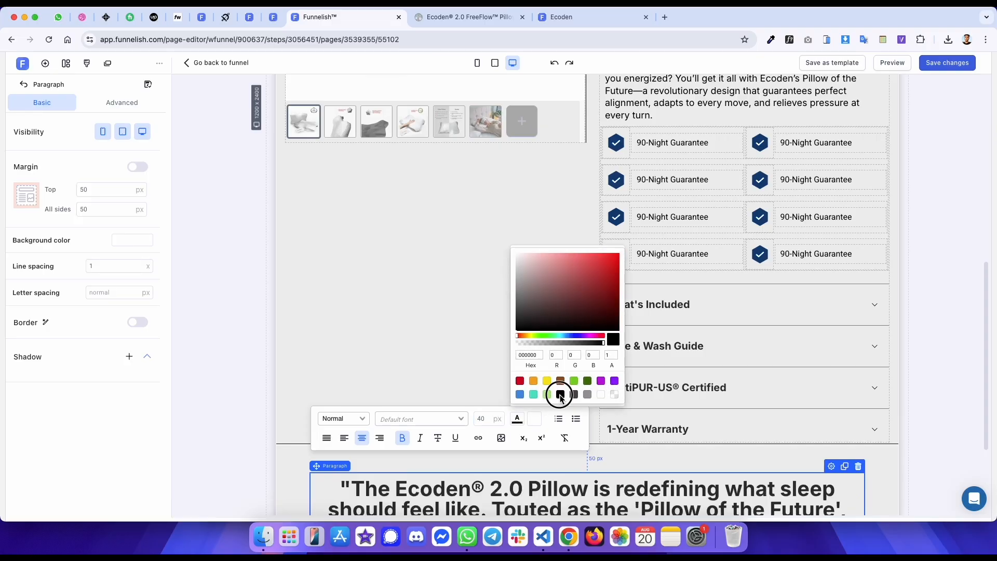
key("ctrl+Tab")
key("ctrl+shift+Tab")
double_click(126, 269)
type("1.2")
scroll(531, 356, "down", 3)
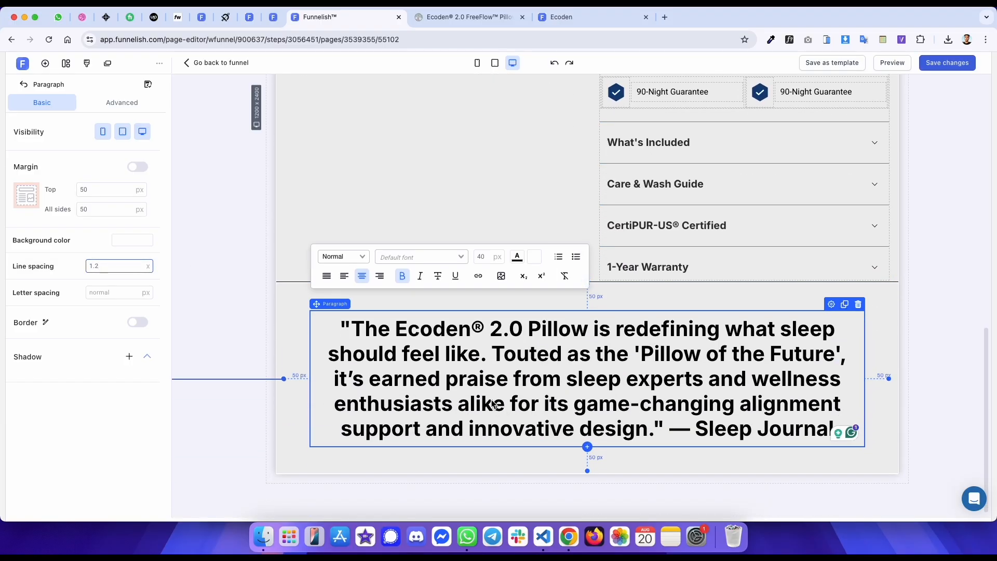
- Change the quote text's font to Lora
triple_click(447, 333)
left_click(423, 260)
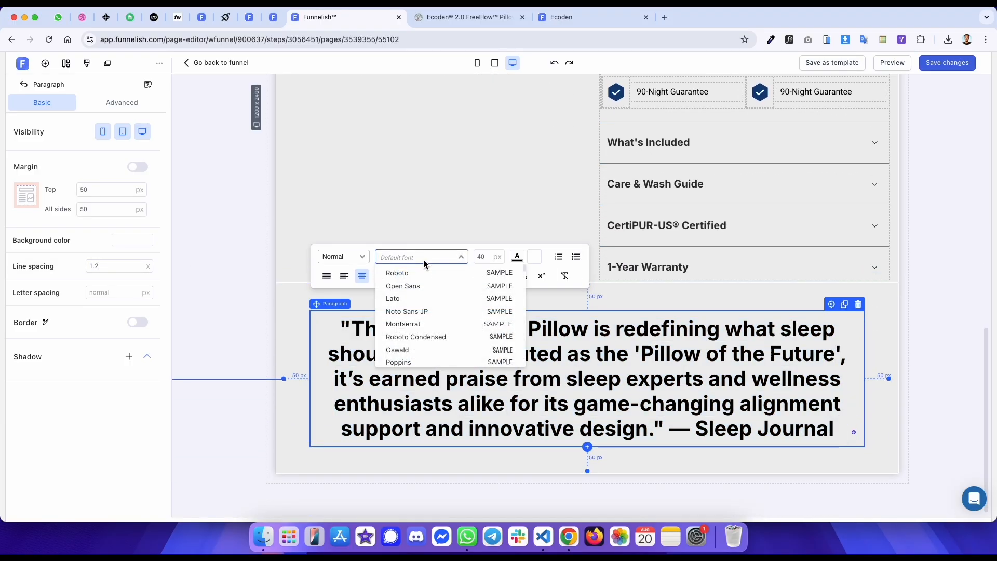
type("lora")
key("Return")
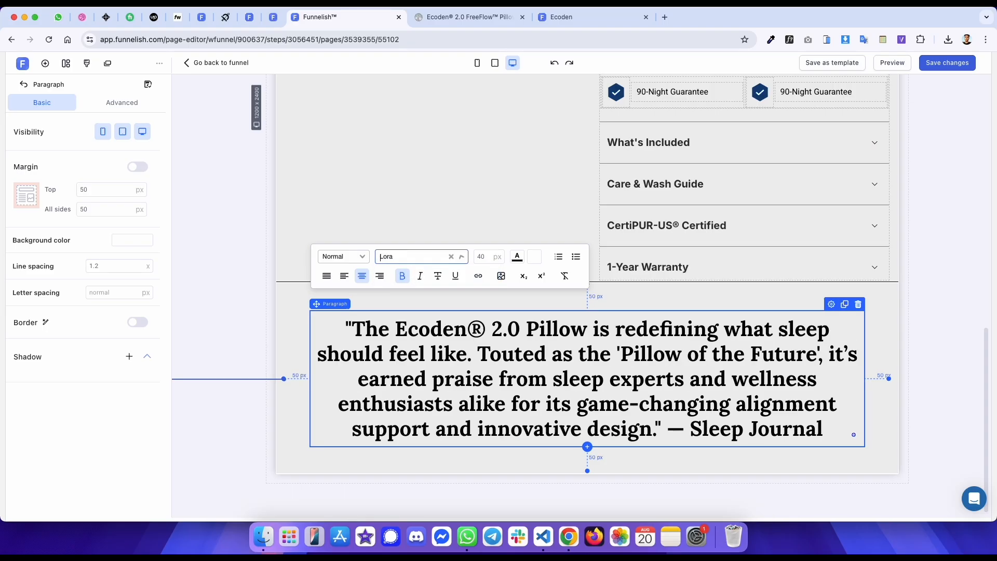
left_click(561, 21, "super")
key("super+r")
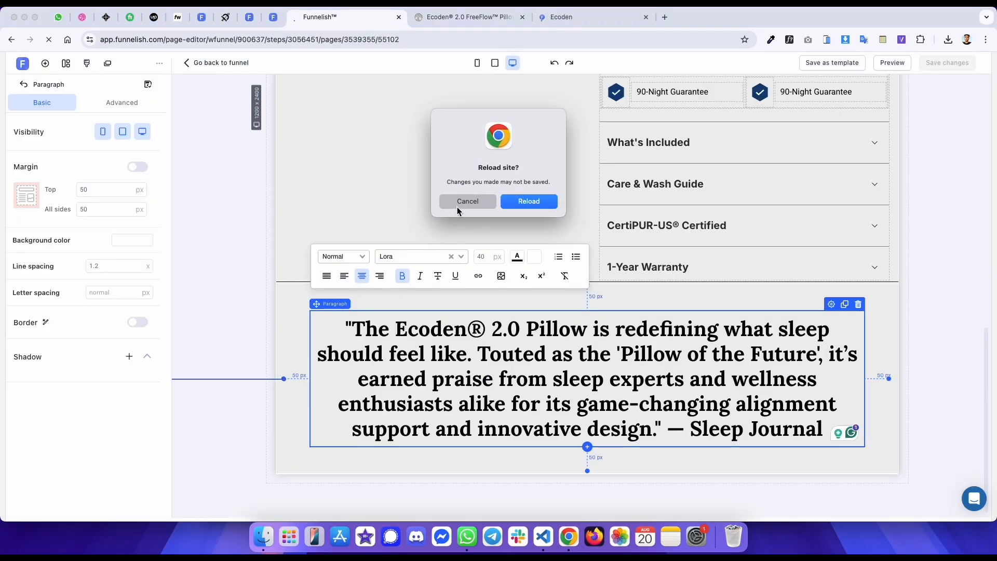
left_click(457, 208)
- Compare the published preview page with the editor's product section
left_click(583, 23)
key("ctrl+shift+Tab")
key("ctrl+shift+Tab")
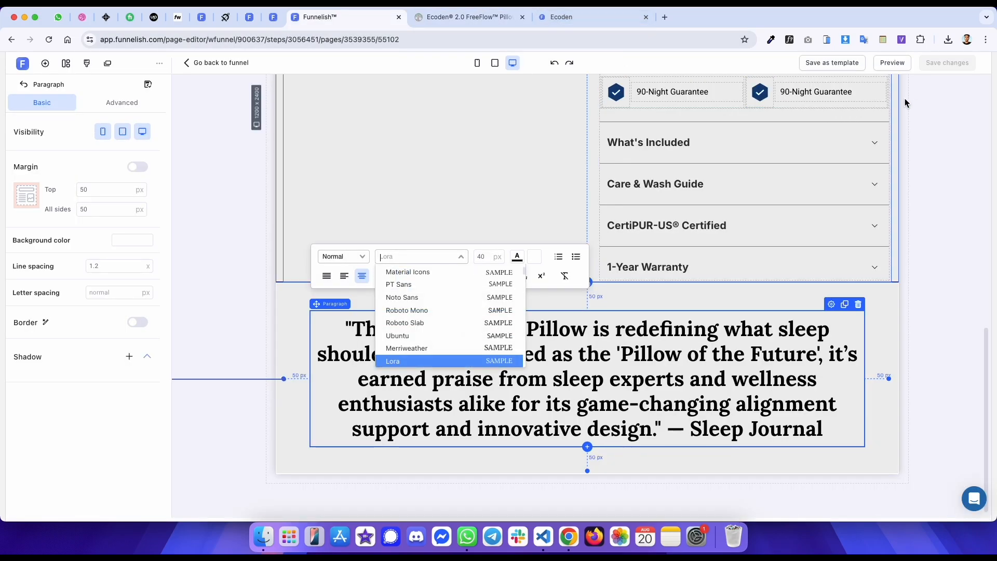
key("ctrl+Tab")
key("ctrl+Tab")
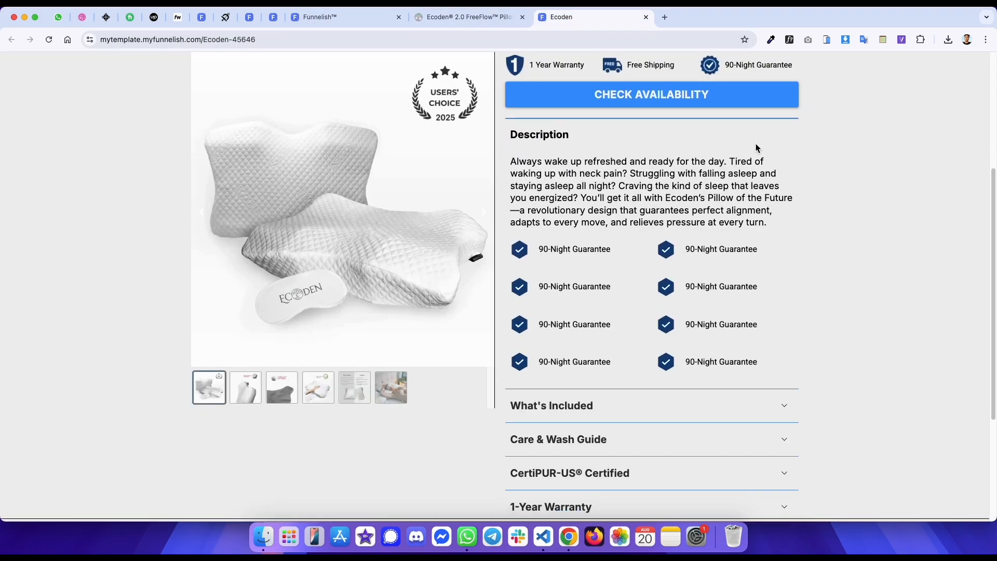
scroll(753, 146, "down", 5)
key("ctrl+shift+Tab")
key("ctrl+shift+Tab")
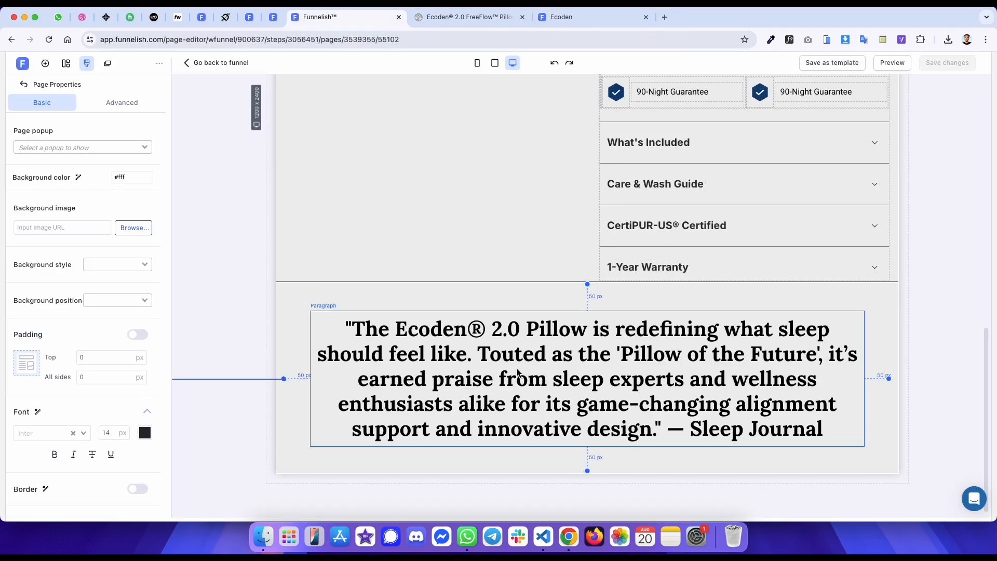
- Remove bold from the quote text and reload the published preview
left_click(518, 373)
left_click(403, 276)
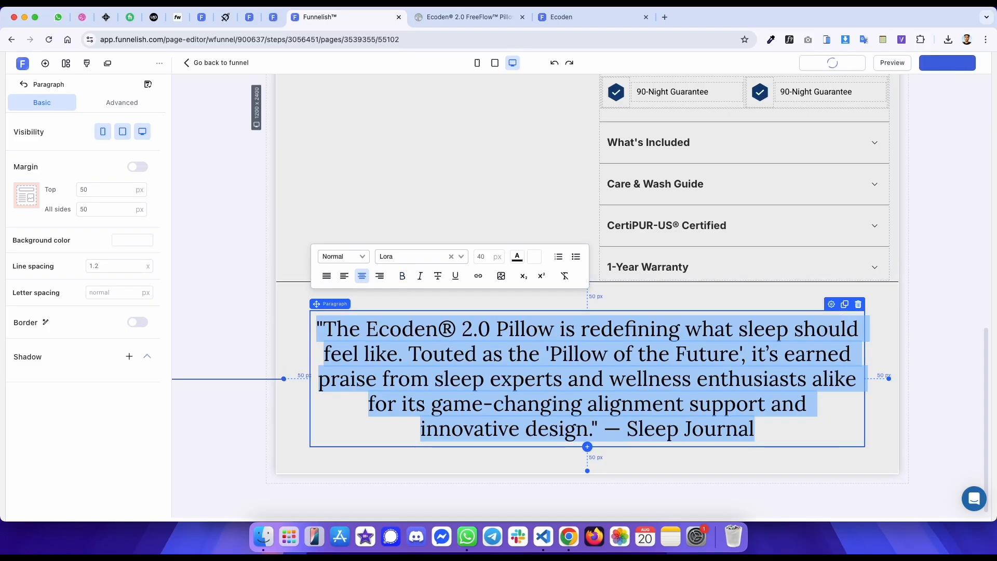
left_click(565, 17)
key("super+r")
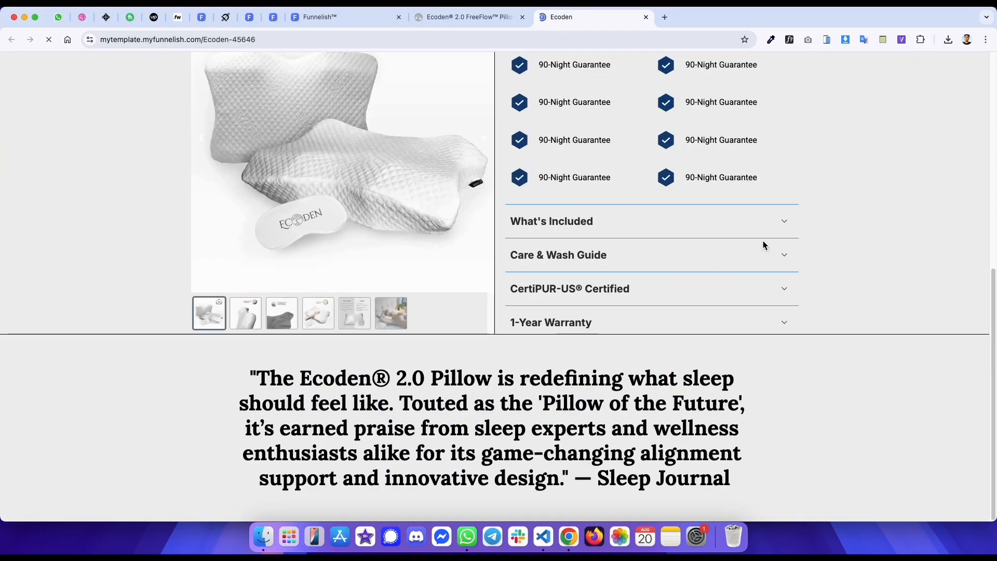
- Inspect the original page's press logo row and its parent elements in DevTools
key("ctrl+shift+Tab")
key("ctrl+Tab")
key("ctrl+shift+Tab")
scroll(503, 295, "down", 3)
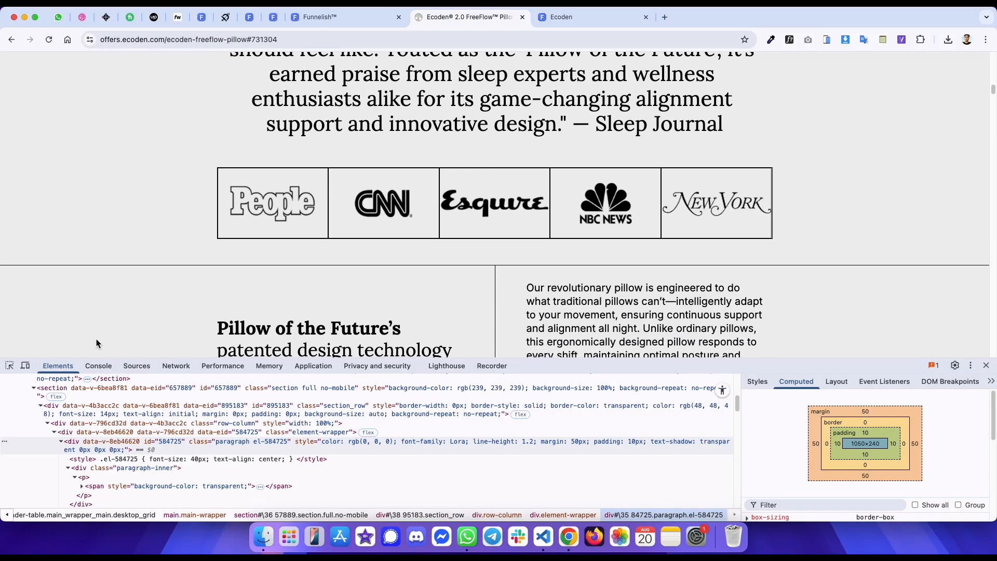
left_click(9, 366)
left_click(233, 187)
left_click(200, 407)
scroll(198, 415, "up", 3)
left_click(190, 425)
scroll(174, 442, "up", 3)
left_click(174, 443)
- Add a container below the quote and set its margin to 0 on top and 50 px on the sides
key("ctrl+shift+Tab")
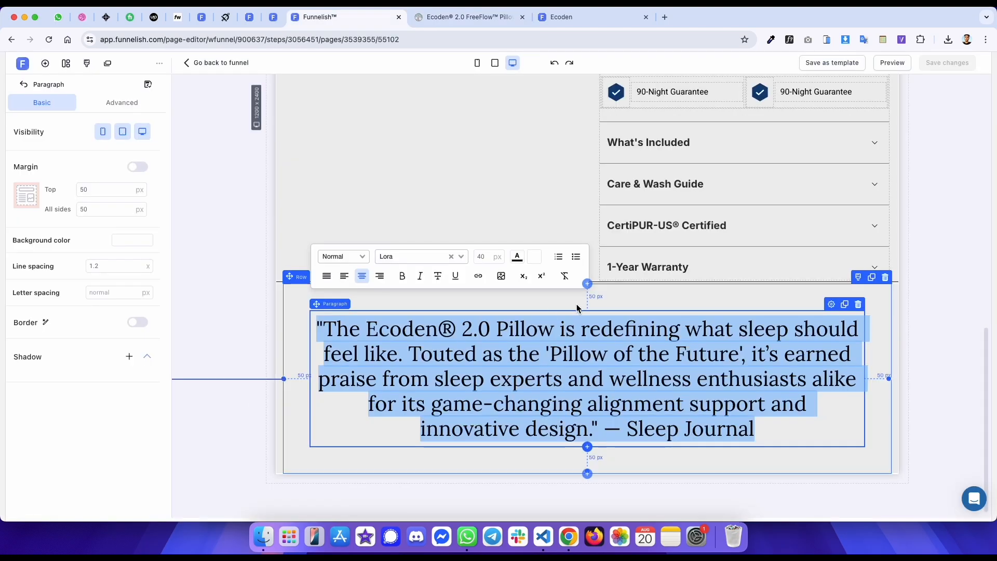
left_click(588, 474)
left_click(213, 220)
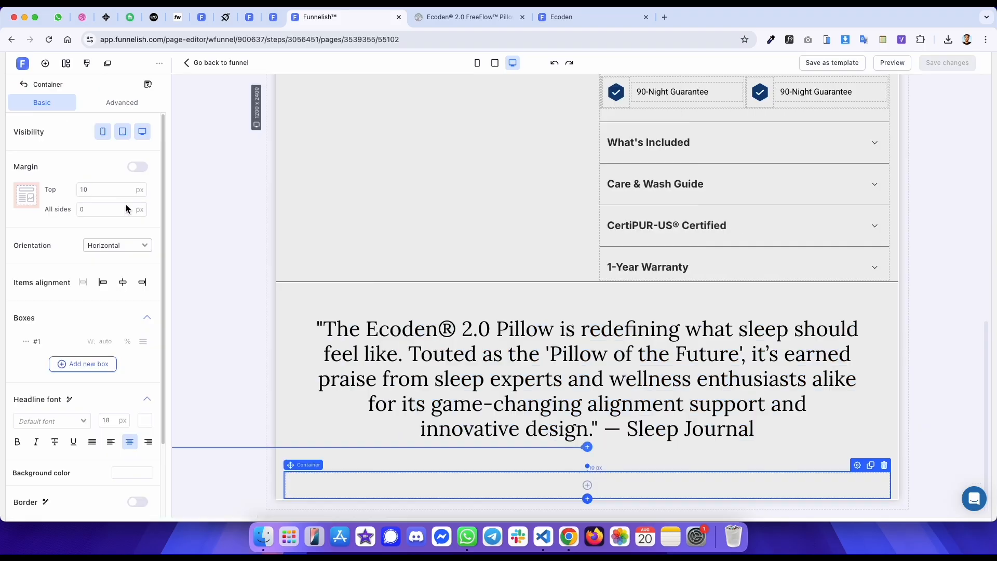
left_click(118, 194)
key("ctrl+Tab")
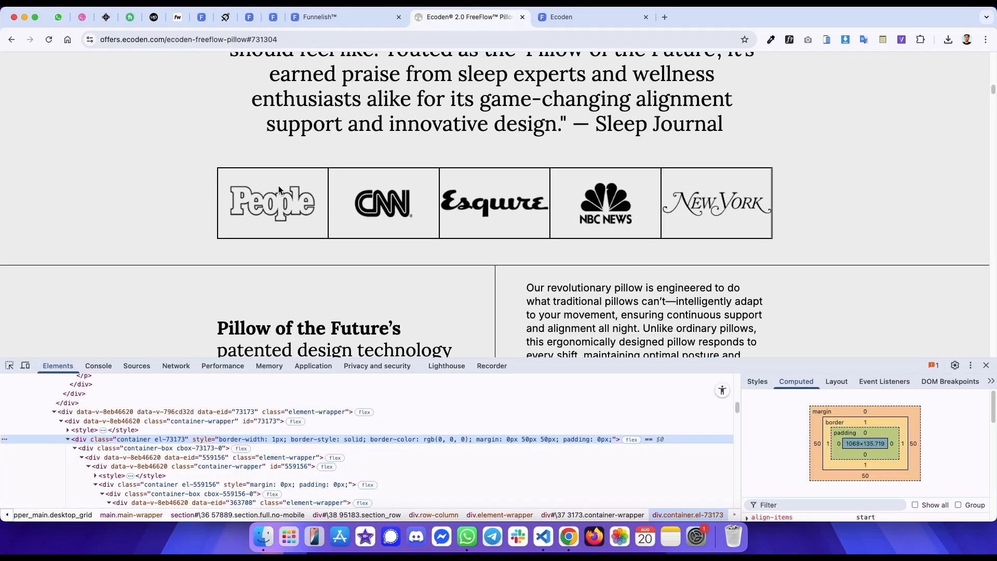
key("ctrl+shift+Tab")
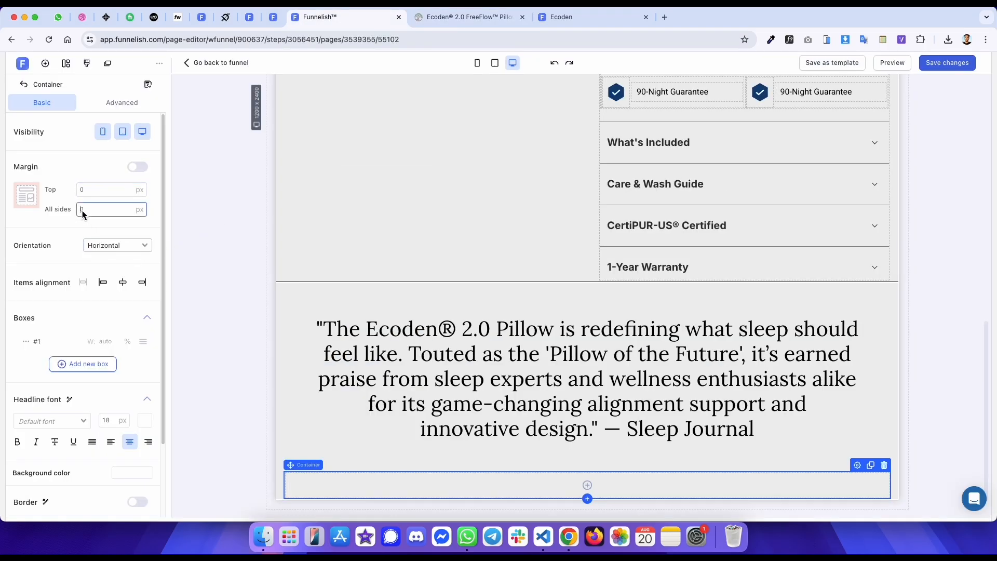
type("50")
left_click(99, 189)
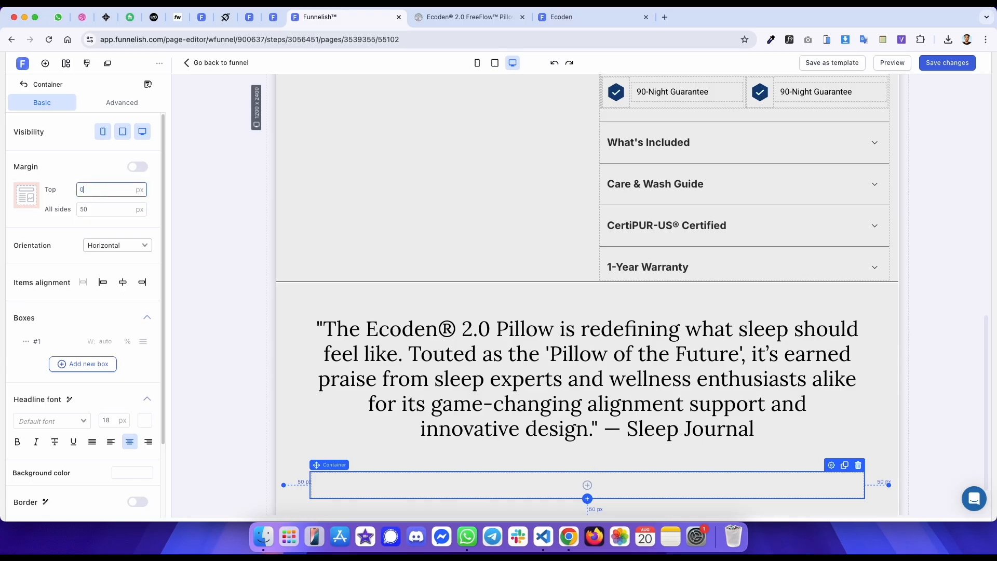
scroll(359, 258, "down", 2)
- Inspect the original's logo container and its individual logo boxes and styles in DevTools
key("ctrl+Tab")
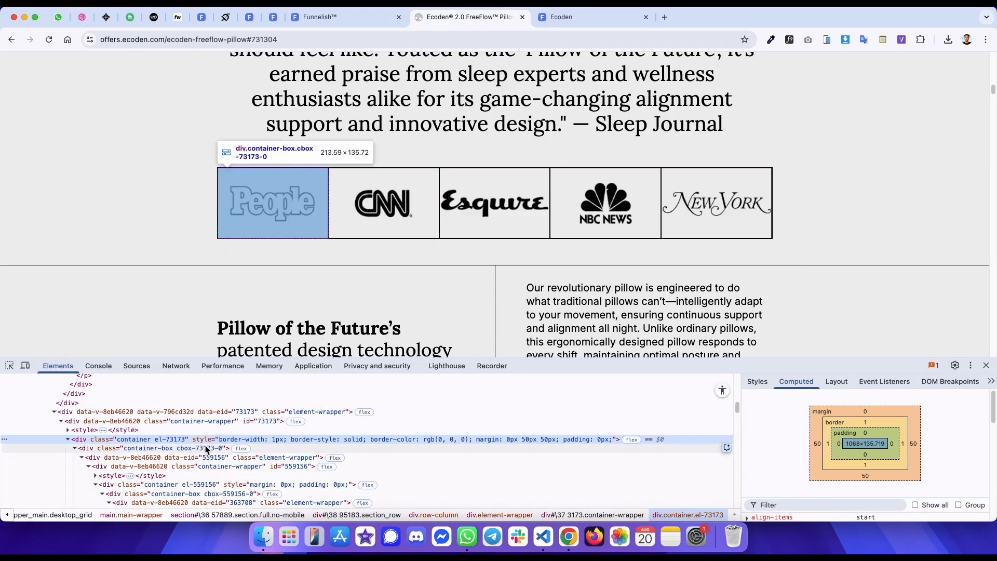
scroll(206, 443, "down", 1)
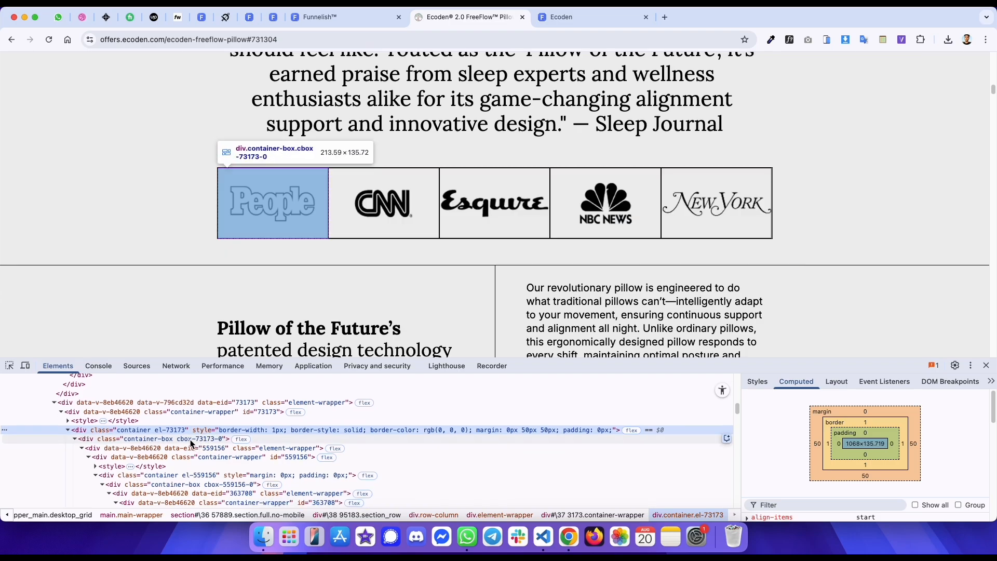
left_click(80, 439)
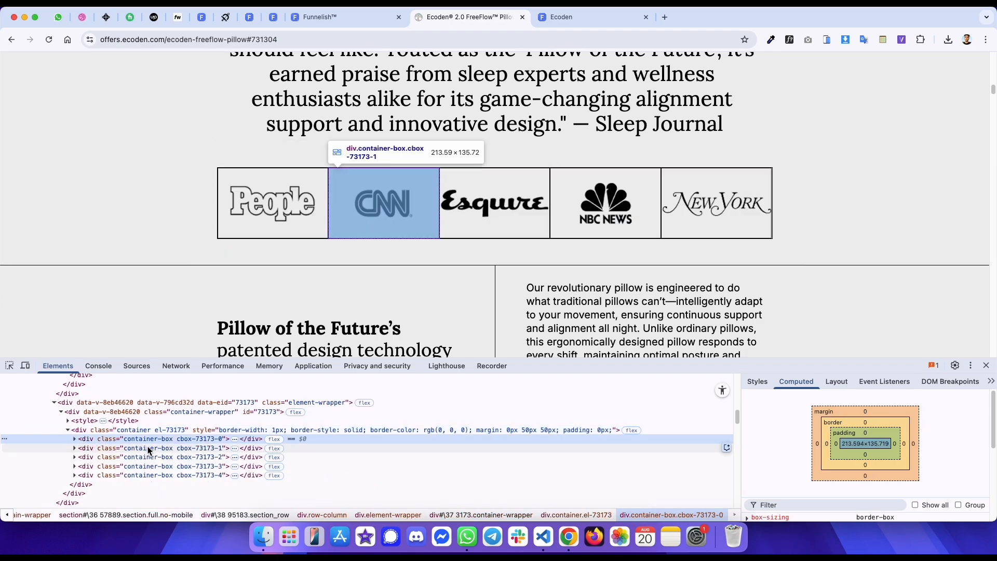
left_click(761, 382)
scroll(792, 407, "down", 3)
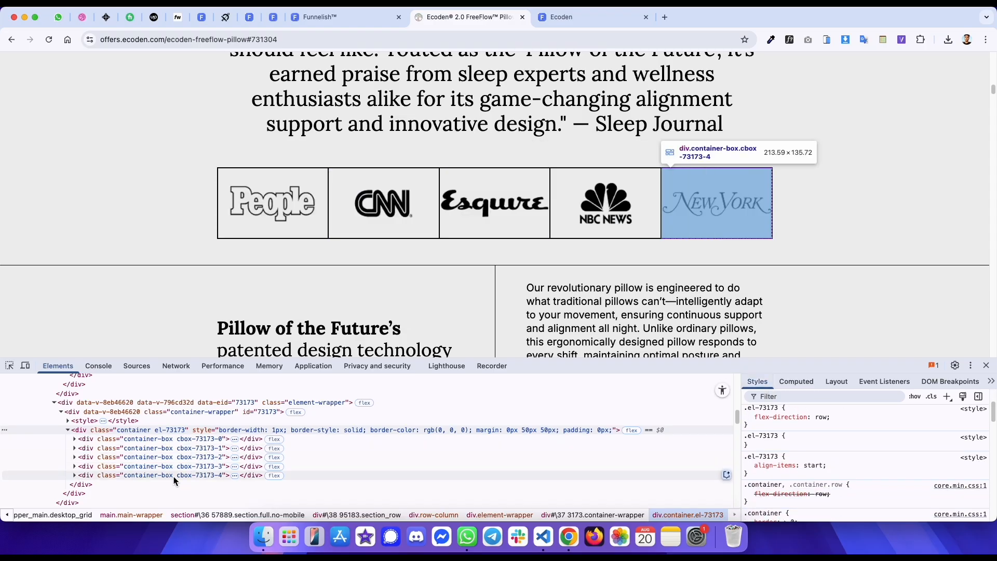
key("ctrl+shift+Tab")
left_click(66, 370)
left_click(68, 385)
left_click(77, 405)
left_click(67, 426)
key("ctrl+Tab")
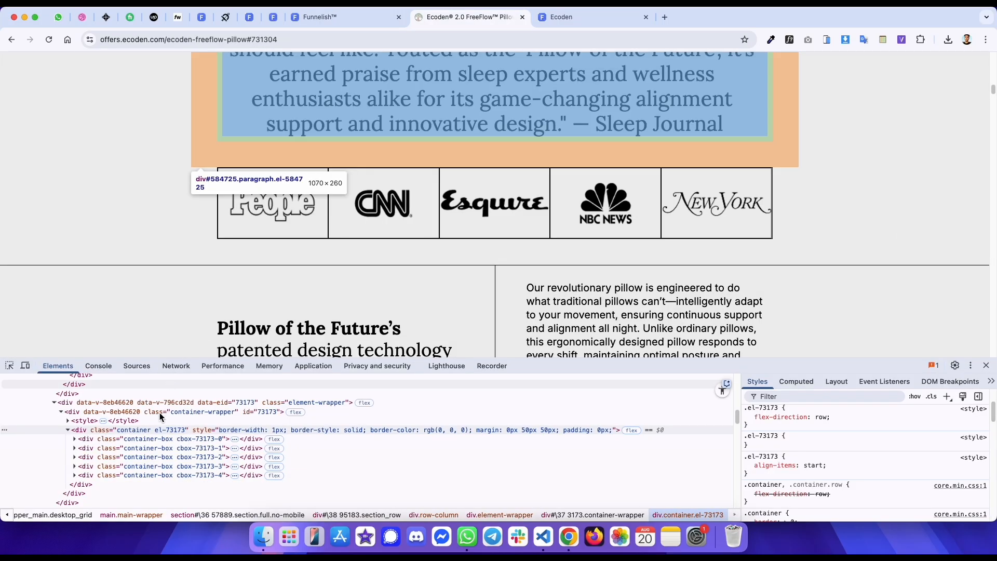
left_click(76, 440)
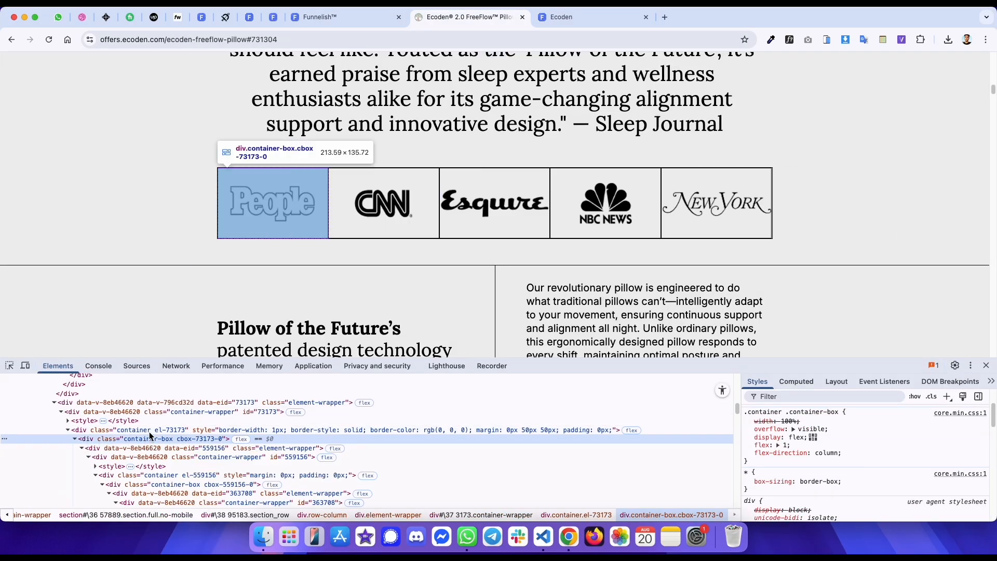
key("ctrl+shift+Tab")
key("ctrl+Tab")
key("ctrl+shift+Tab")
left_click(363, 430)
left_click(217, 157)
key("ctrl+Tab")
scroll(168, 413, "down", 1)
scroll(182, 447, "down", 3)
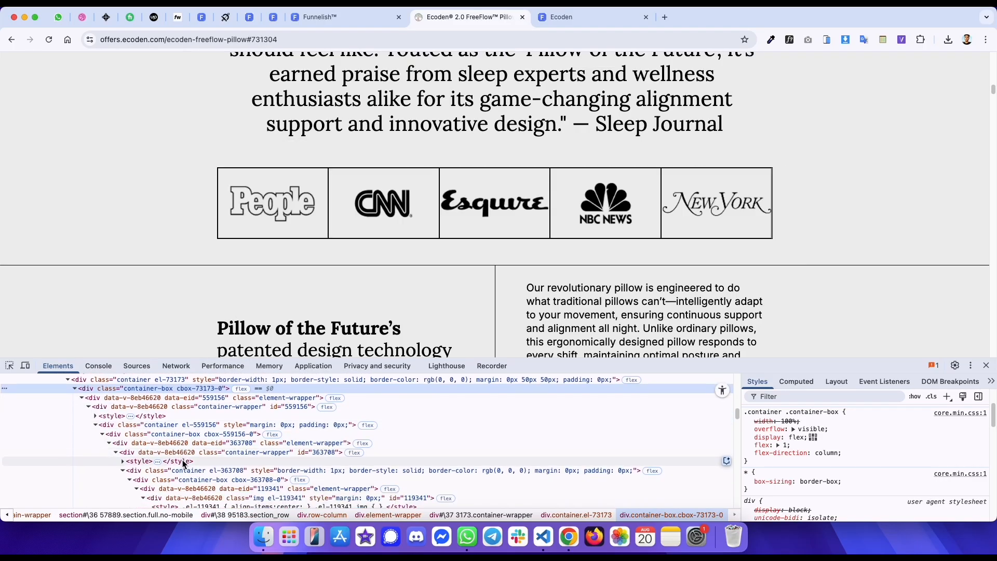
- Inspect the original page's logo row container and its box styles and computed spacing in DevTools
scroll(182, 460, "down", 1)
left_click(197, 414)
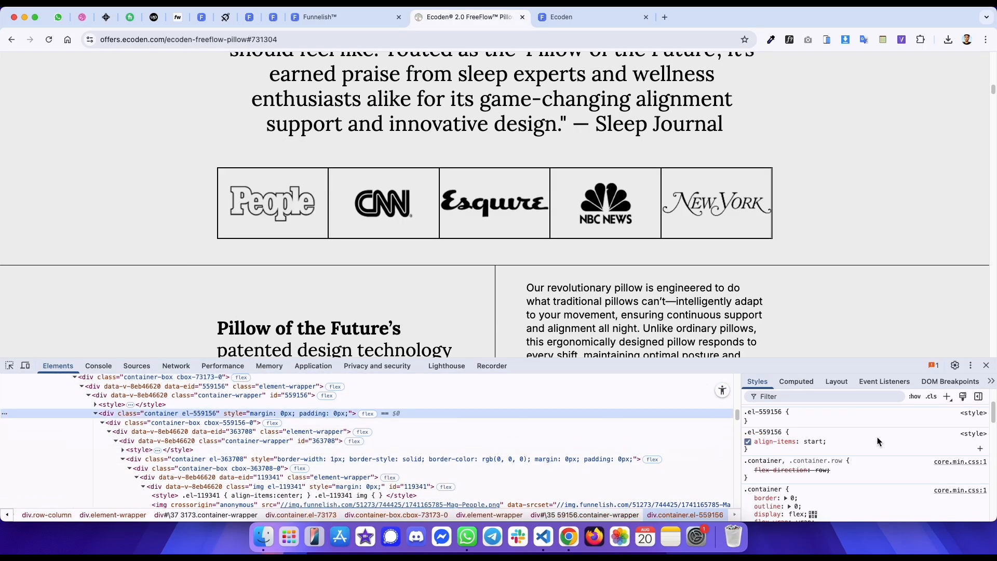
left_click(796, 382)
left_click(405, 459)
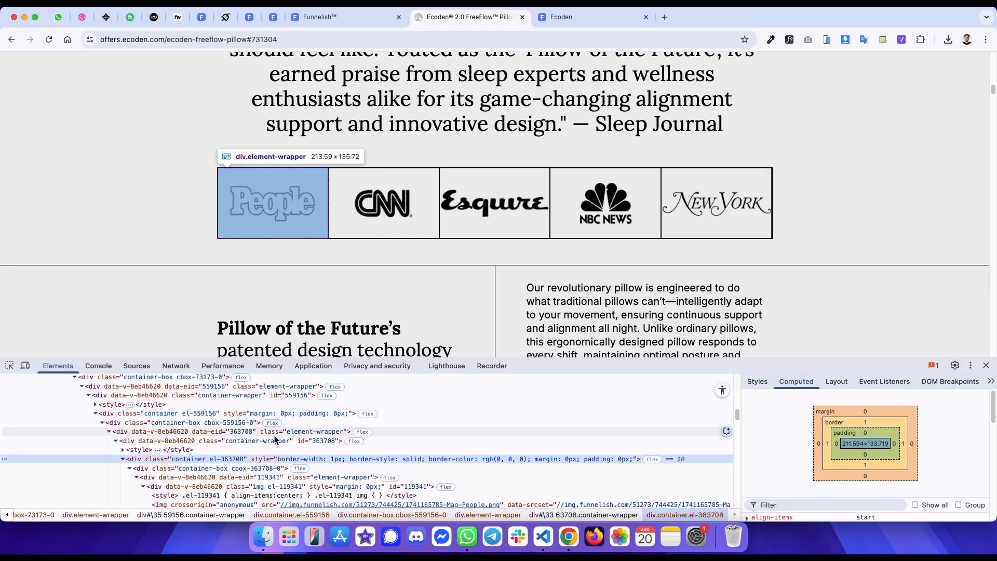
scroll(274, 434, "up", 4)
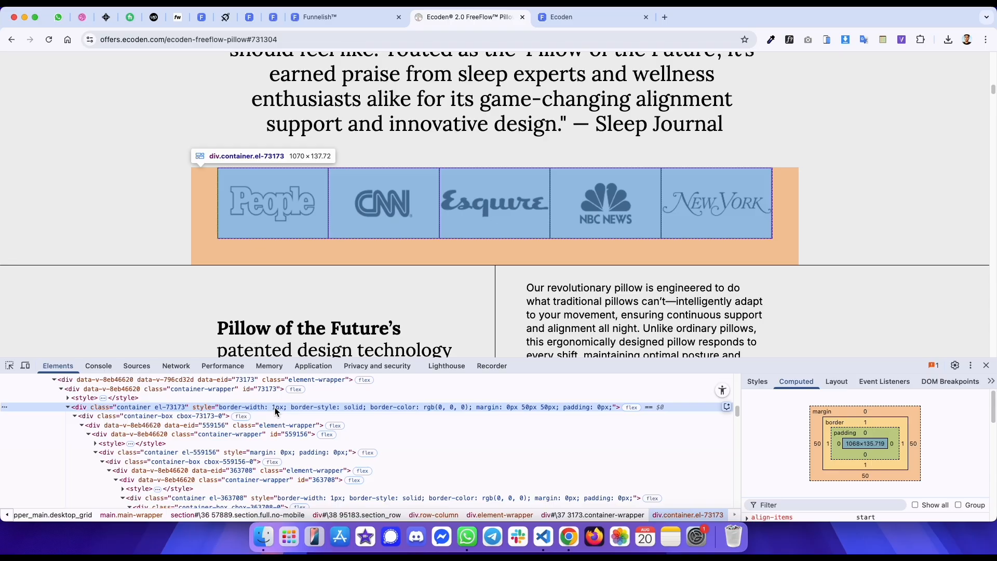
left_click(754, 382)
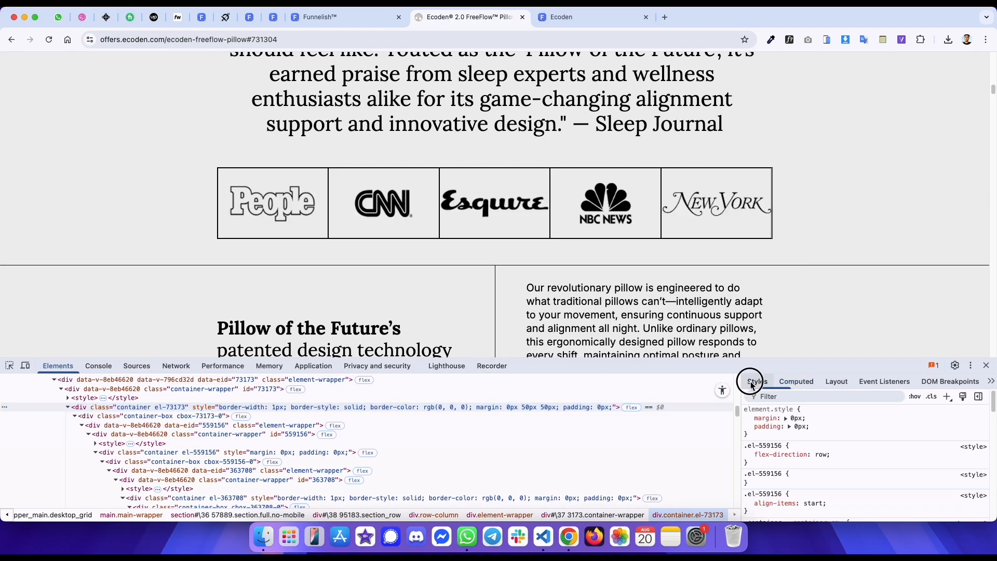
- Give the first logo box a 1 px solid black border
key("ctrl+shift+Tab")
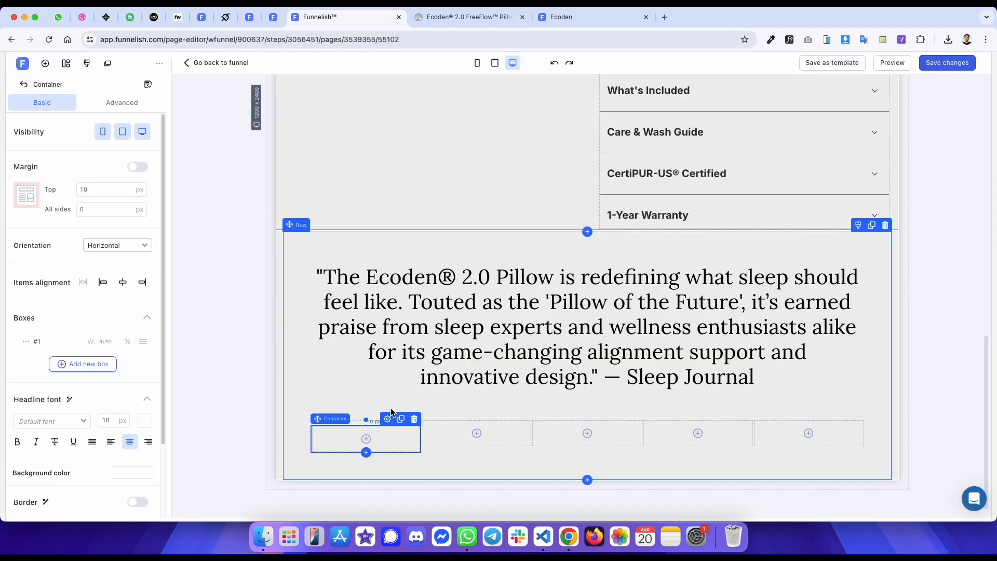
scroll(88, 377, "down", 4)
left_click(137, 414)
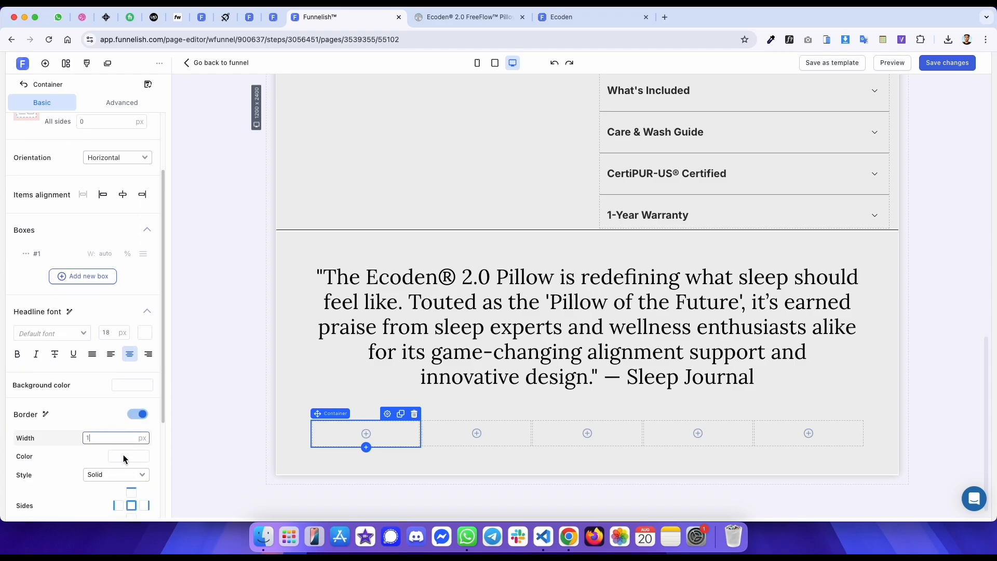
left_click(120, 456)
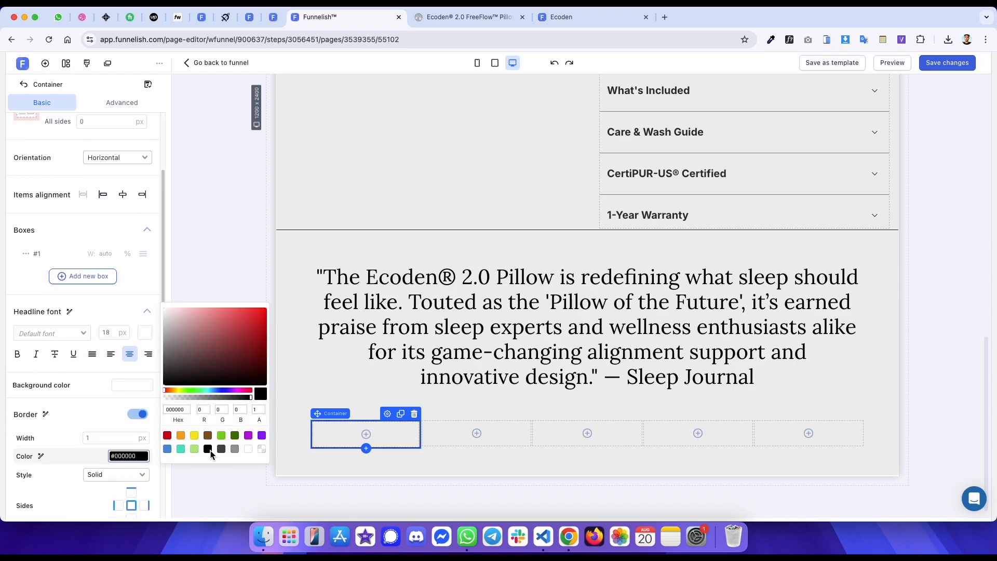
- Add a 1 px solid black border to the five-box logo container and save the page
left_click(388, 414)
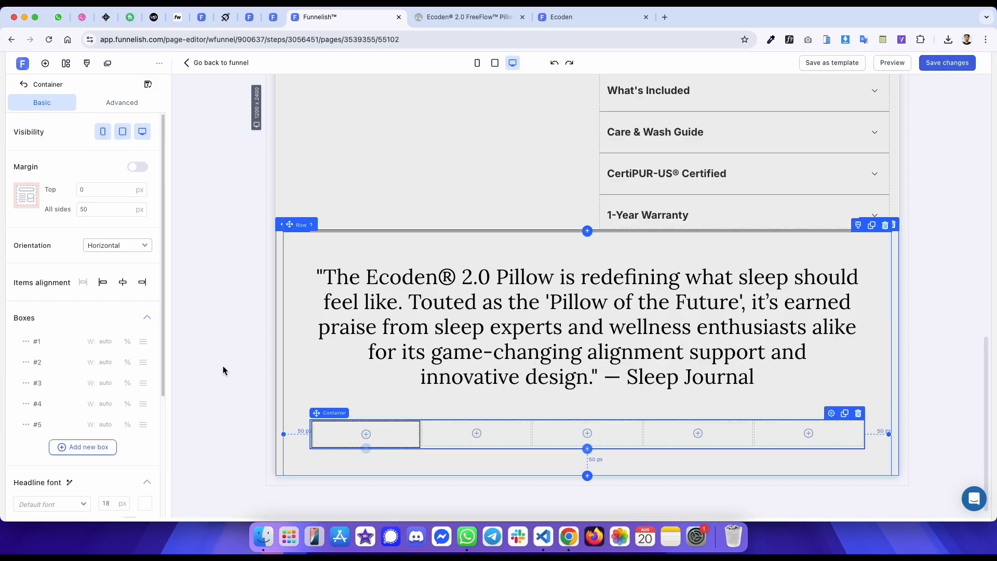
scroll(85, 339, "down", 5)
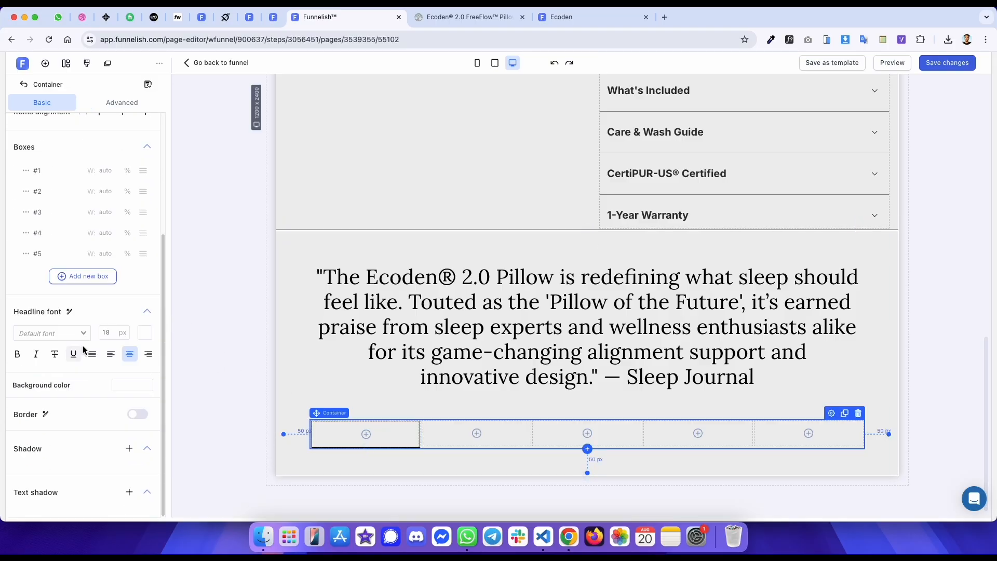
left_click(140, 414)
left_click(124, 456)
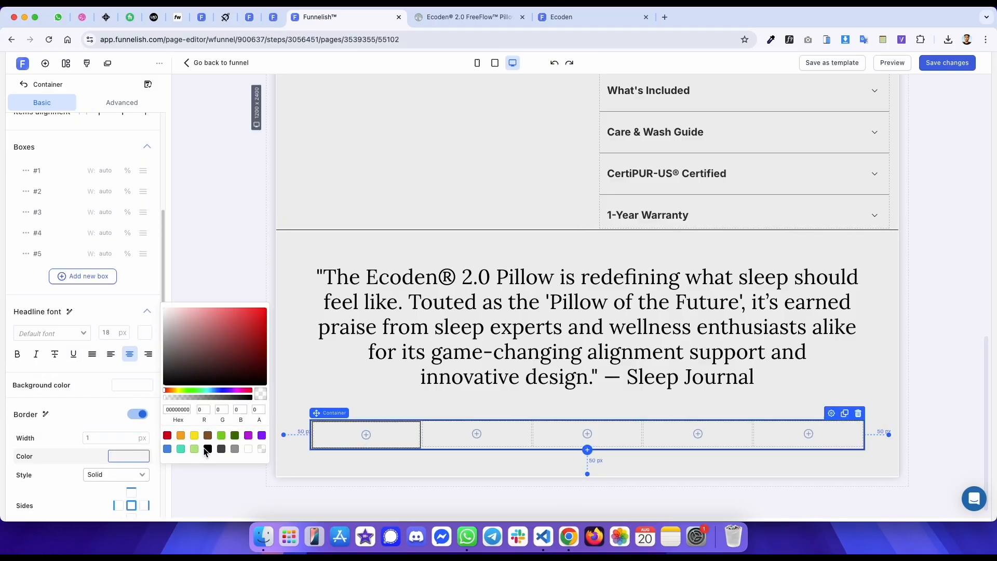
key("super+s")
left_click(228, 265)
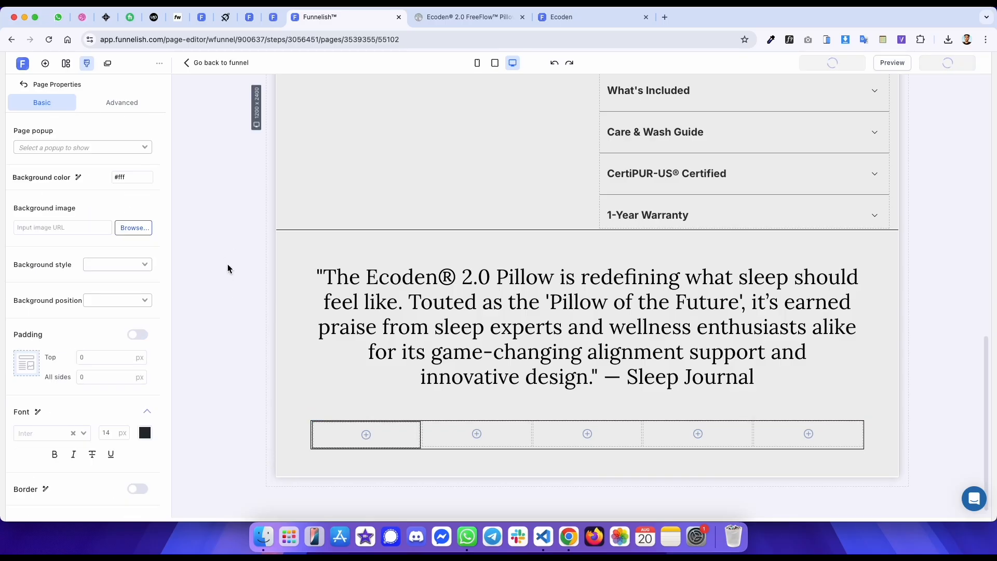
- Inspect an individual logo box and its image element on the original page in DevTools
key("ctrl+Tab")
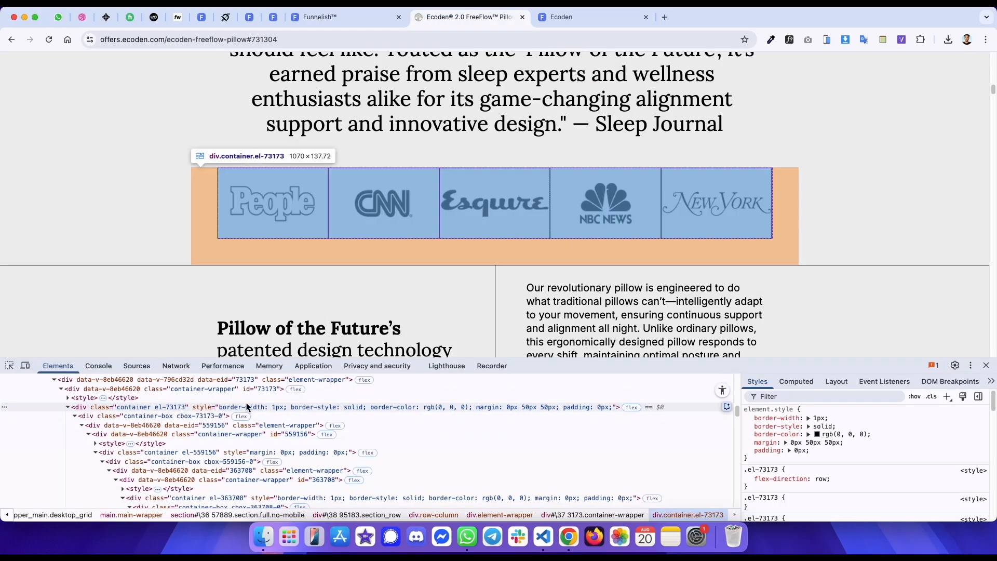
left_click(796, 381)
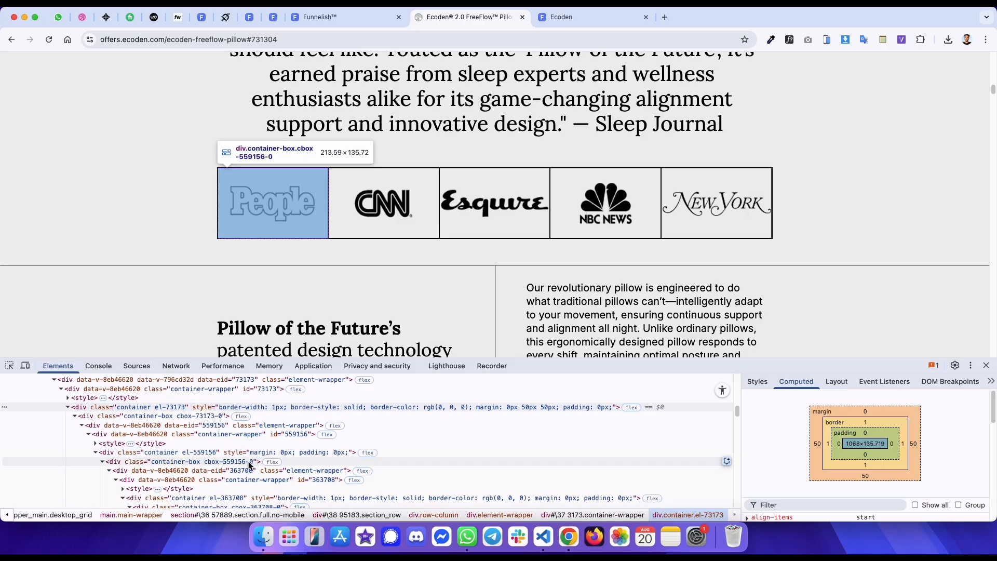
left_click(234, 498)
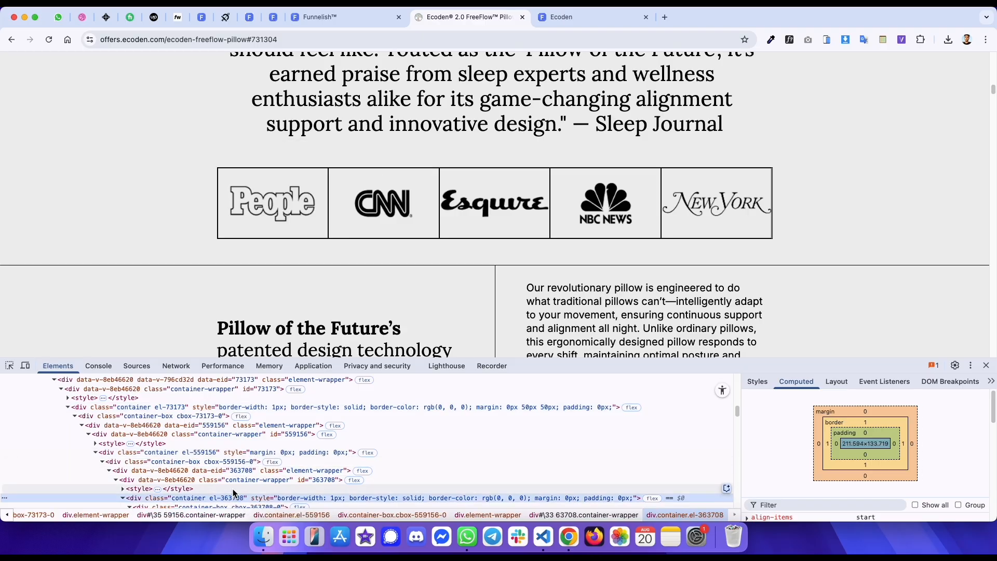
scroll(234, 494, "down", 4)
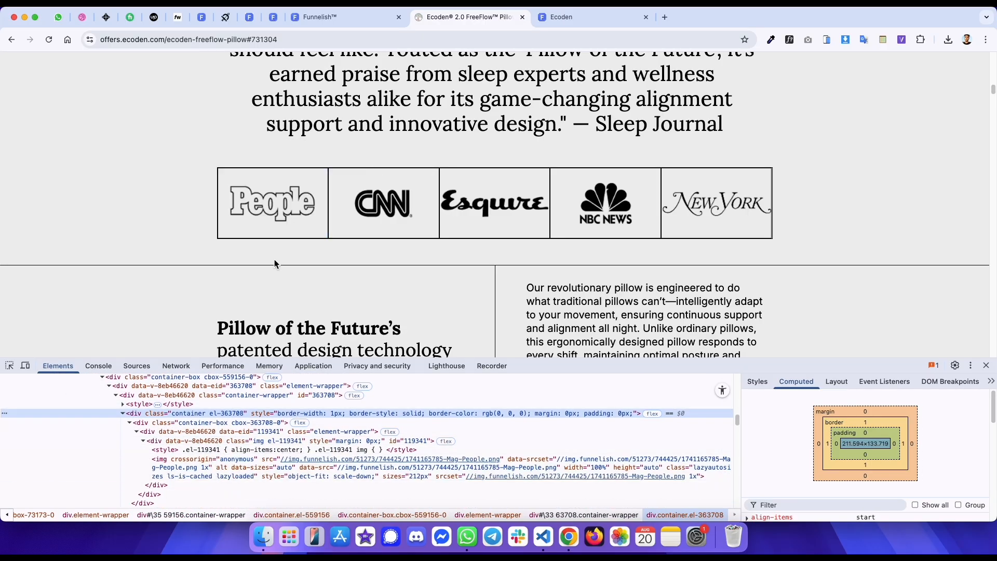
- Copy the People logo's image address from the original and add it as an image in the first logo box
right_click(275, 207)
left_click(291, 231)
right_click(276, 204)
left_click(301, 243)
key("ctrl+shift+Tab")
left_click(360, 435)
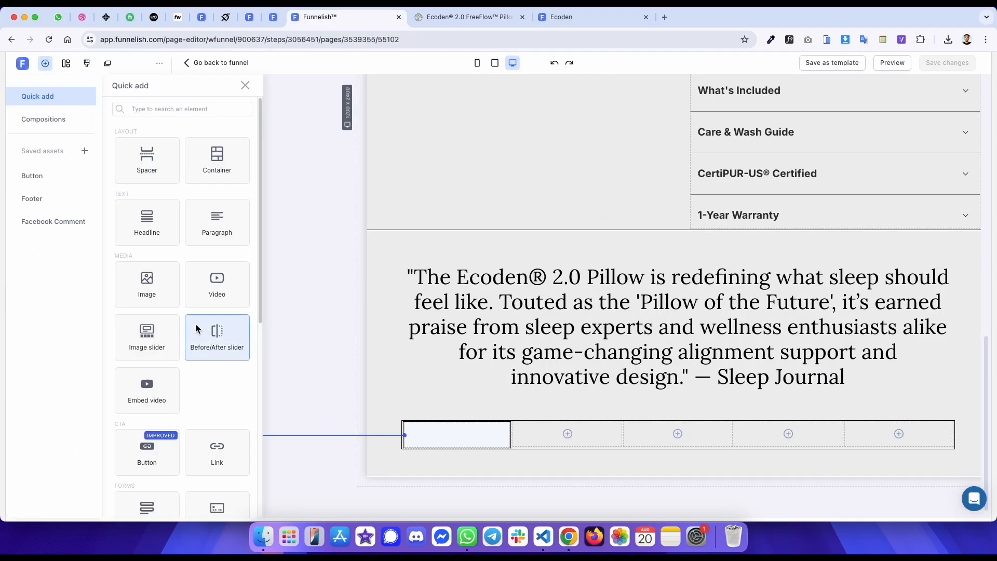
left_click(131, 262)
left_click(88, 303)
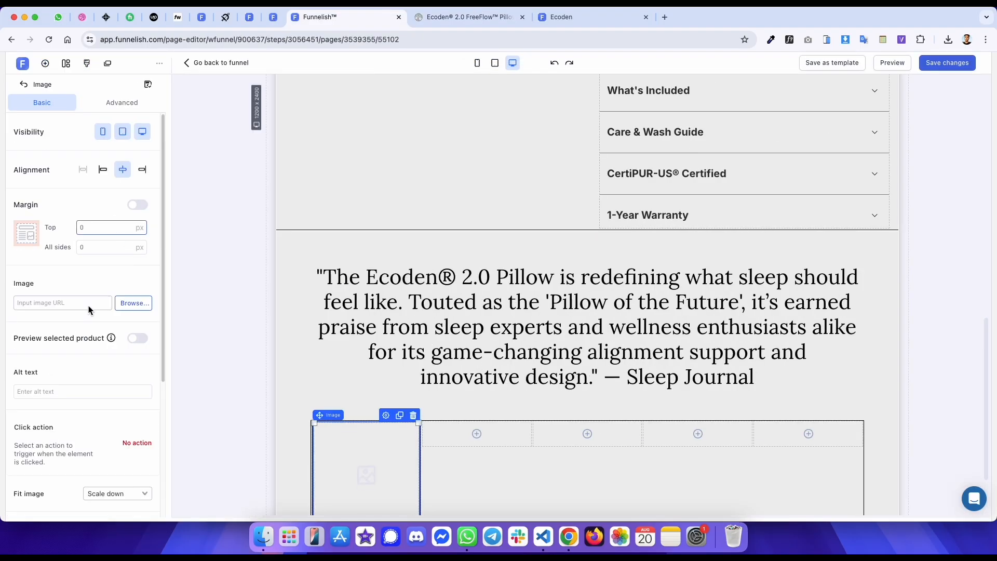
key("cmd+v")
scroll(236, 287, "down", 1)
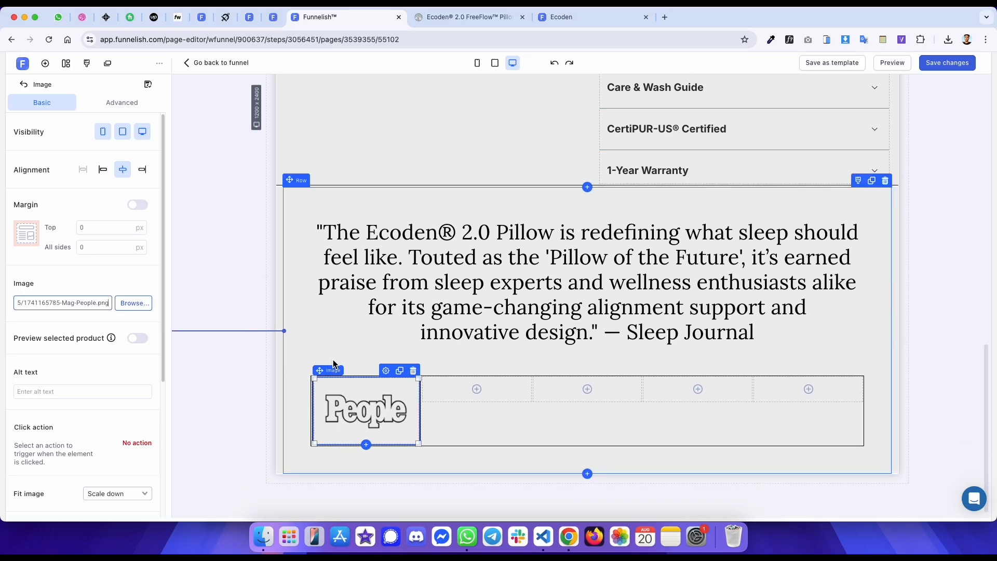
- Duplicate the People image into the remaining four logo boxes and save the page
left_click(413, 371)
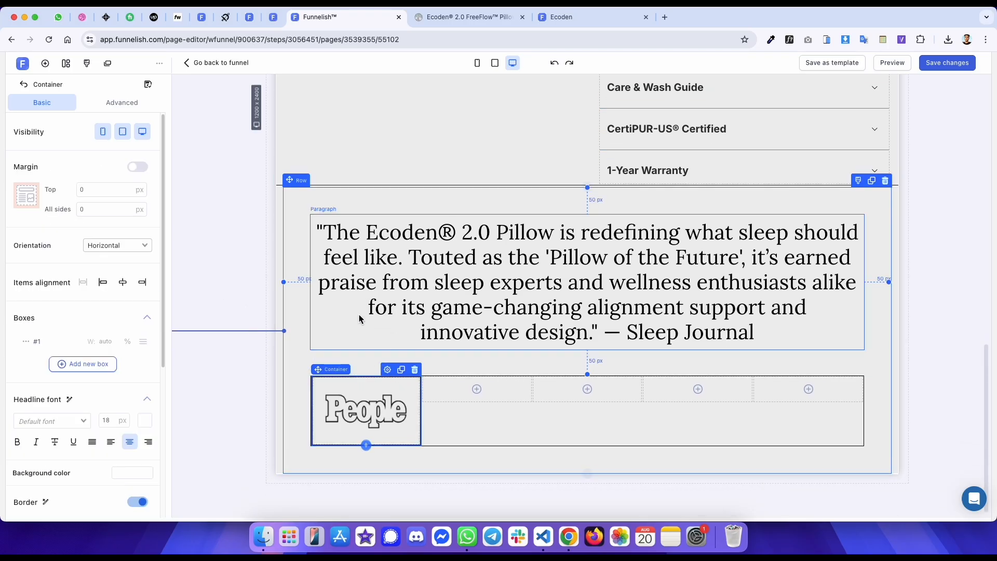
left_click(402, 371)
left_click_drag(336, 371, 423, 376)
left_click(336, 386)
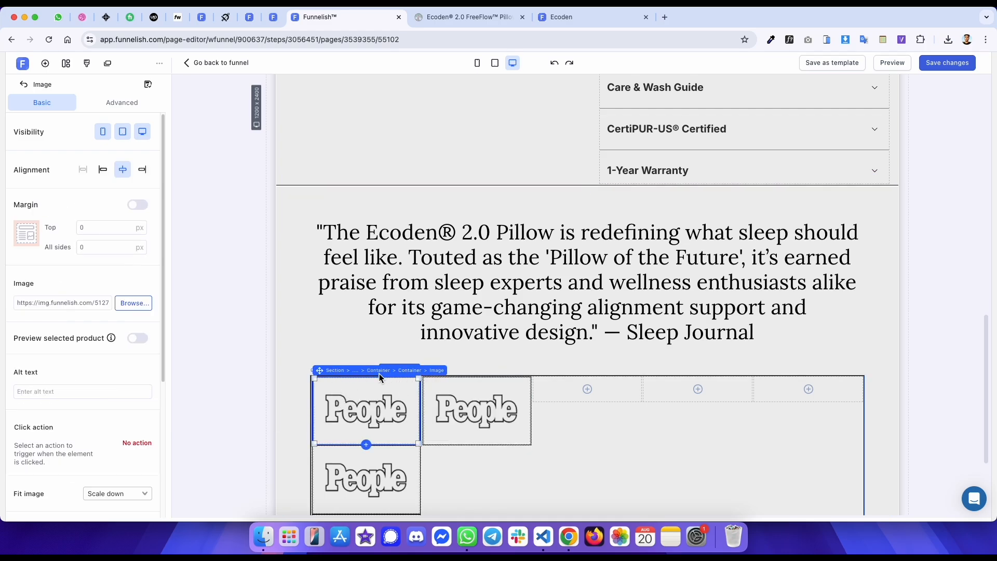
left_click(408, 371)
left_click_drag(330, 372, 497, 371)
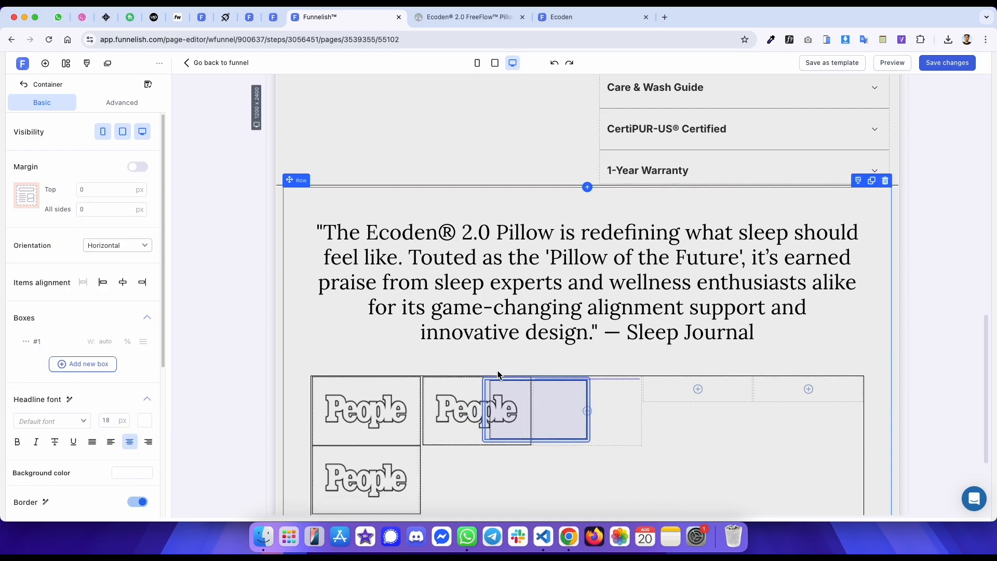
left_click(373, 396)
left_click(410, 371)
left_click_drag(327, 370, 683, 373)
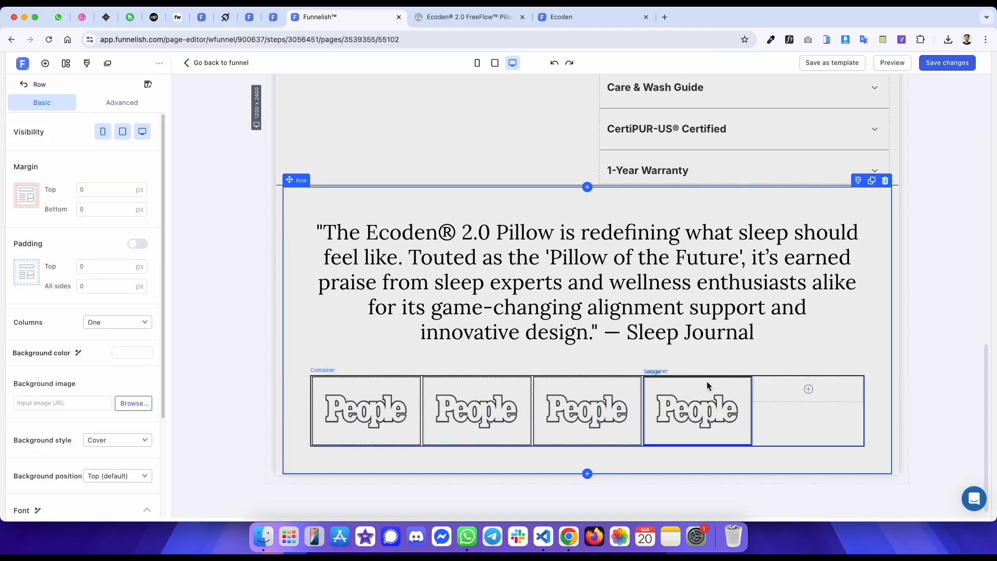
left_click(707, 382)
left_click(742, 371)
left_click(735, 371)
left_click_drag(666, 371, 739, 370)
key("super+s")
- Replace the second logo box's image with the CNN logo address copied from the original page
key("ctrl+Tab")
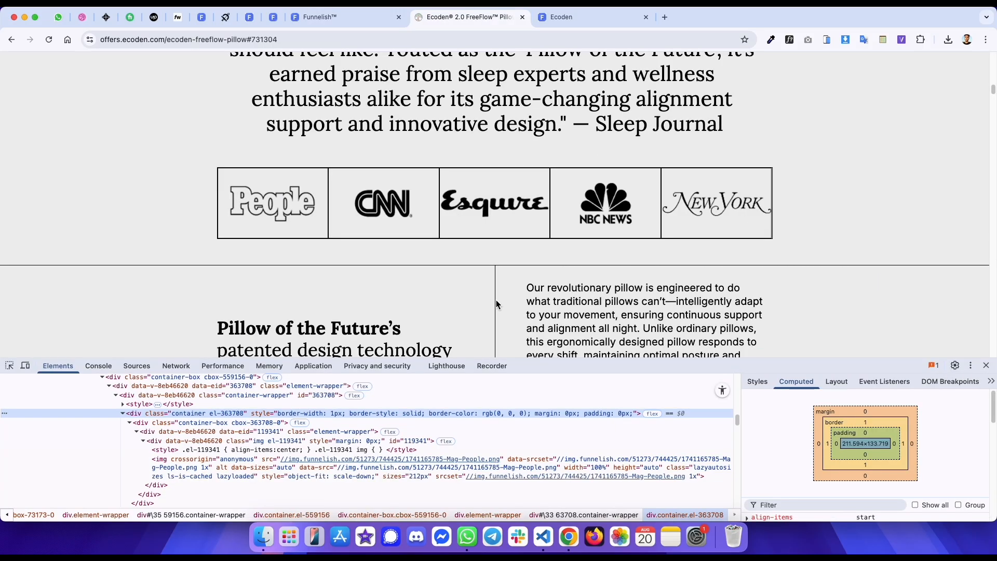
right_click(395, 204)
left_click(426, 241)
key("ctrl+shift+Tab")
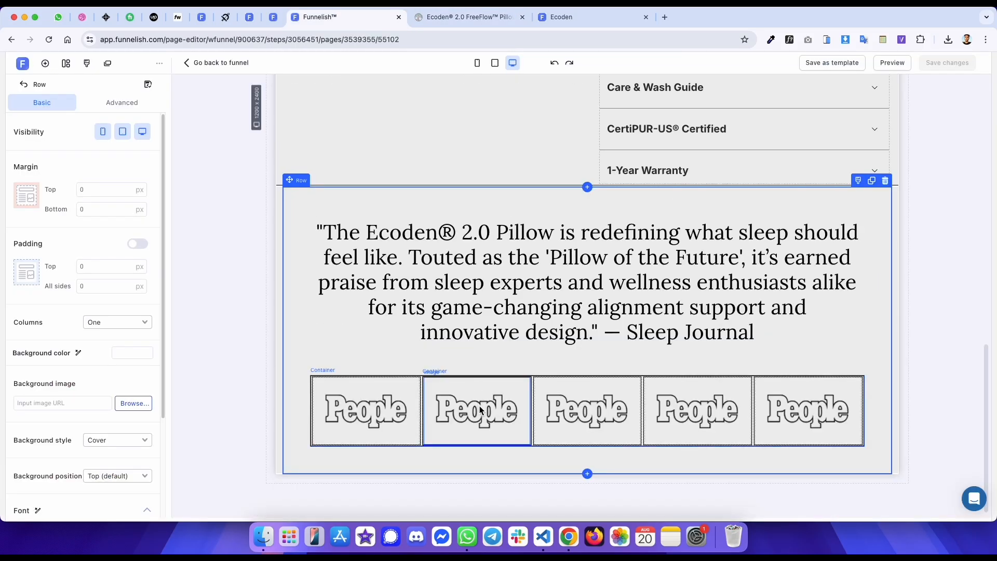
left_click(480, 411)
key("ctrl+v")
- Replace the third logo box's image with the Esquire logo address copied from the original page
key("ctrl+Tab")
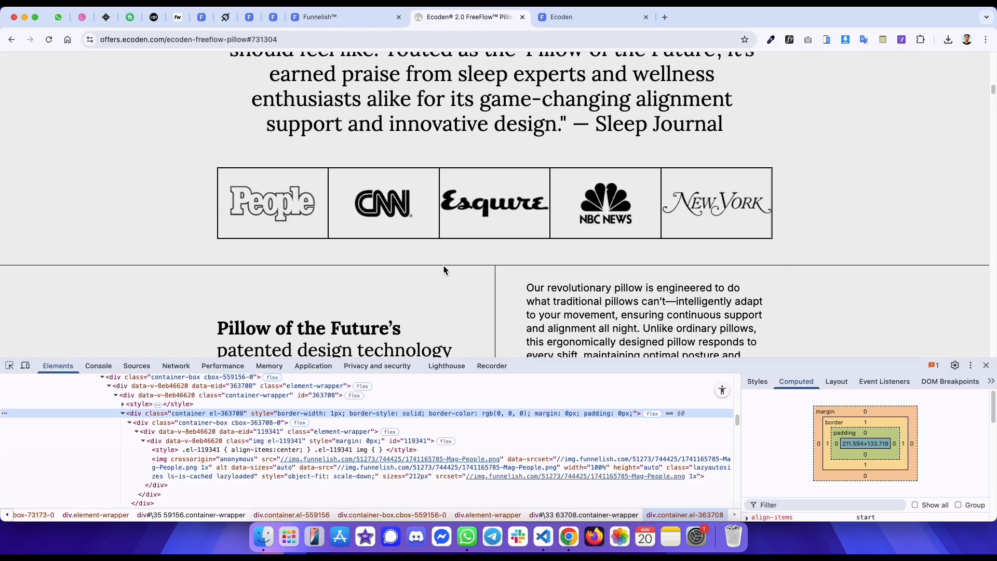
right_click(472, 205)
left_click(534, 243)
key("ctrl+shift+Tab")
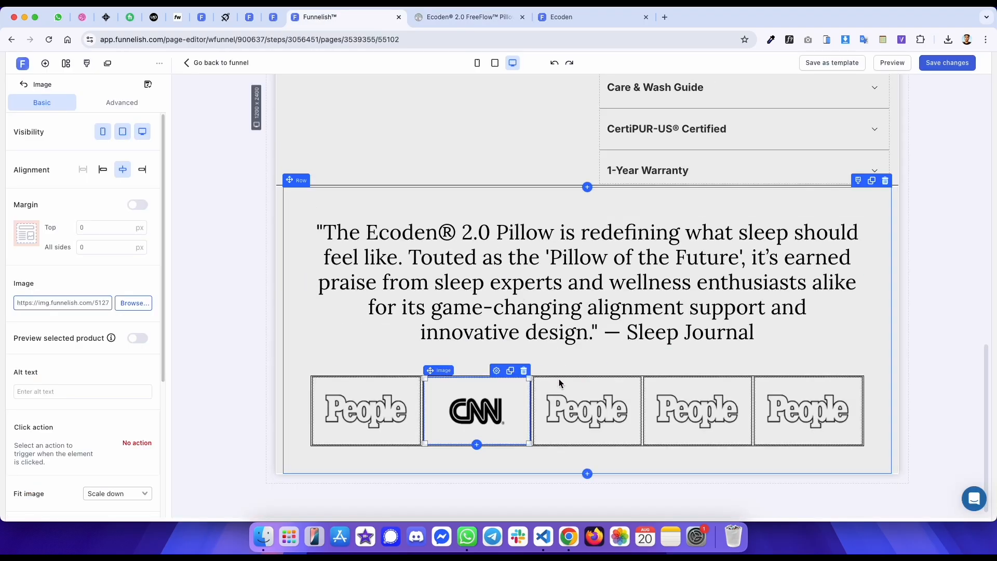
left_click(587, 410)
key("ctrl+v")
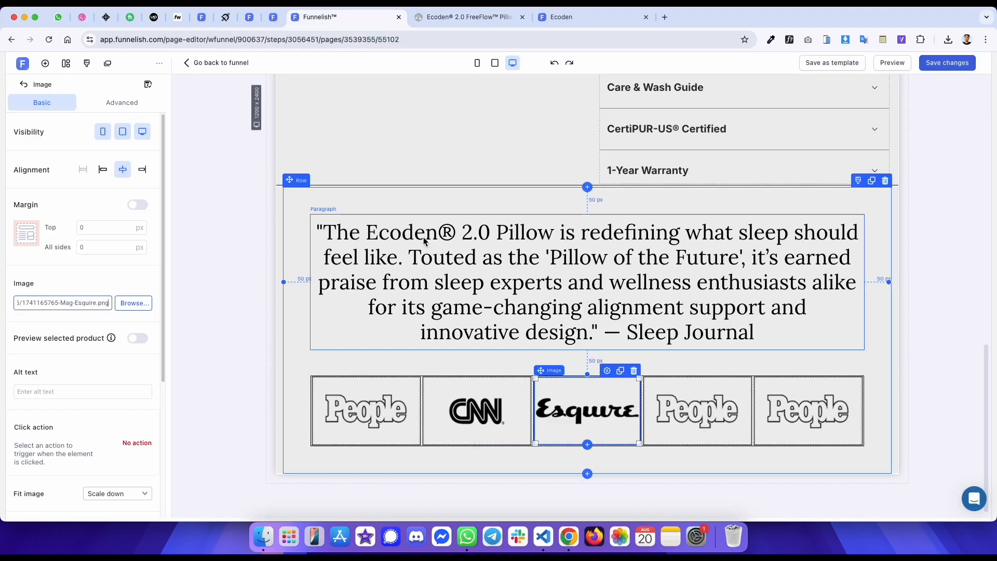
- Replace the fourth logo box's image with the NBC News logo address copied from the original page
key("ctrl+Tab")
right_click(592, 206)
left_click(611, 246)
key("ctrl+shift+Tab")
left_click(657, 387)
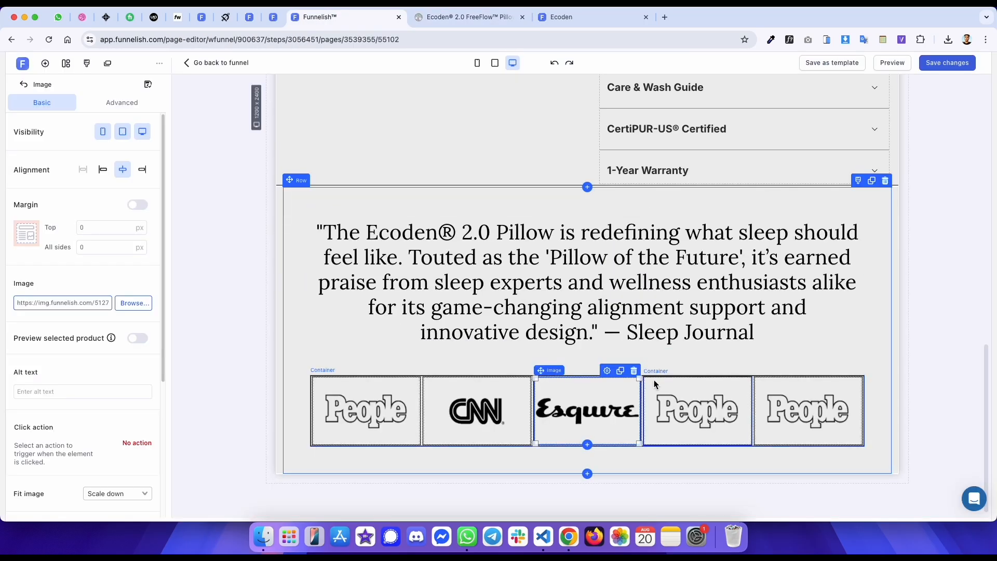
key("ctrl+v")
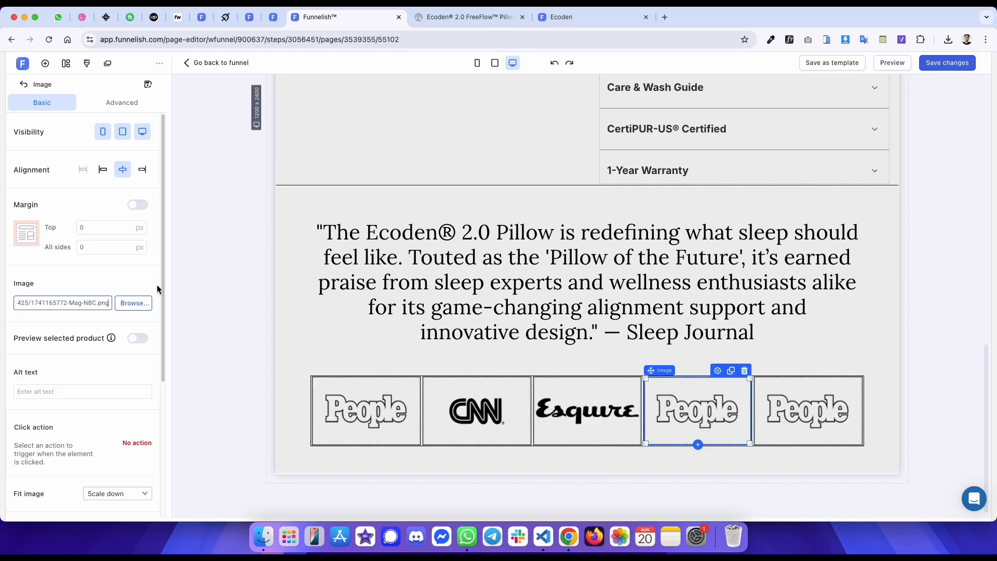
- Replace the fifth logo box's image with the New York logo address copied from the original page
key("ctrl+Tab")
right_click(711, 197)
left_click(726, 237)
key("ctrl+shift+Tab")
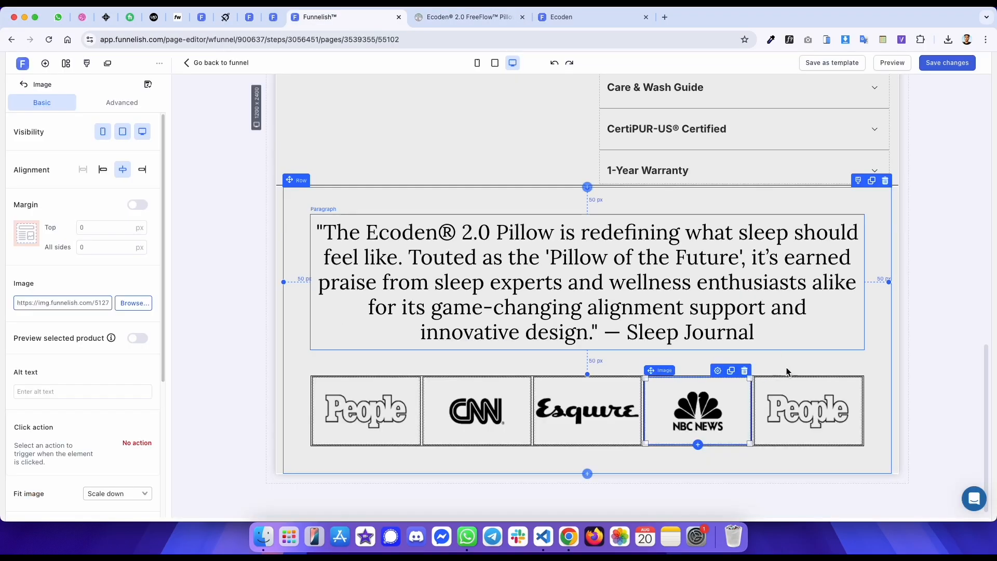
left_click(809, 410)
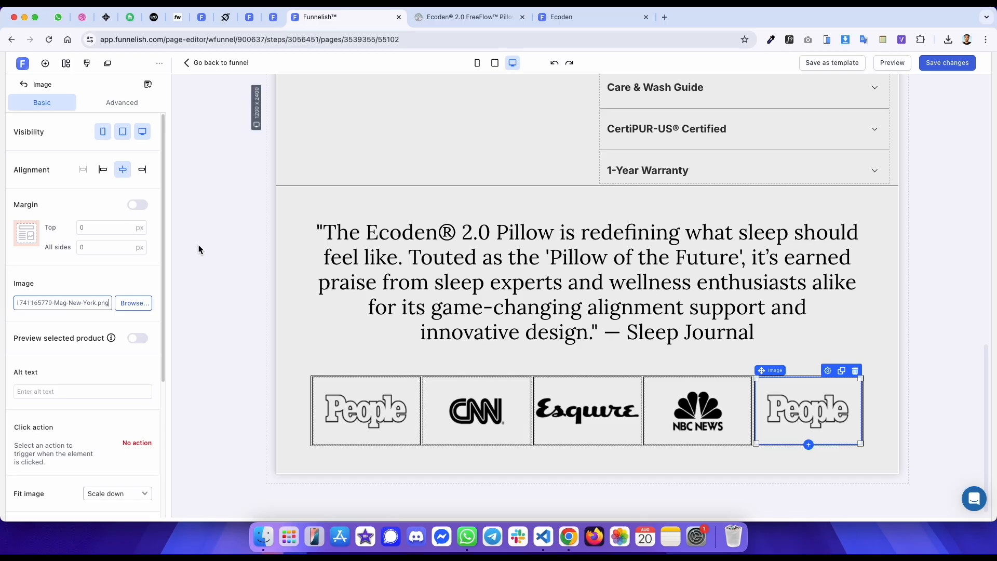
left_click(233, 191)
- Compare the published preview's quote and logo section with the original page
key("ctrl+Tab")
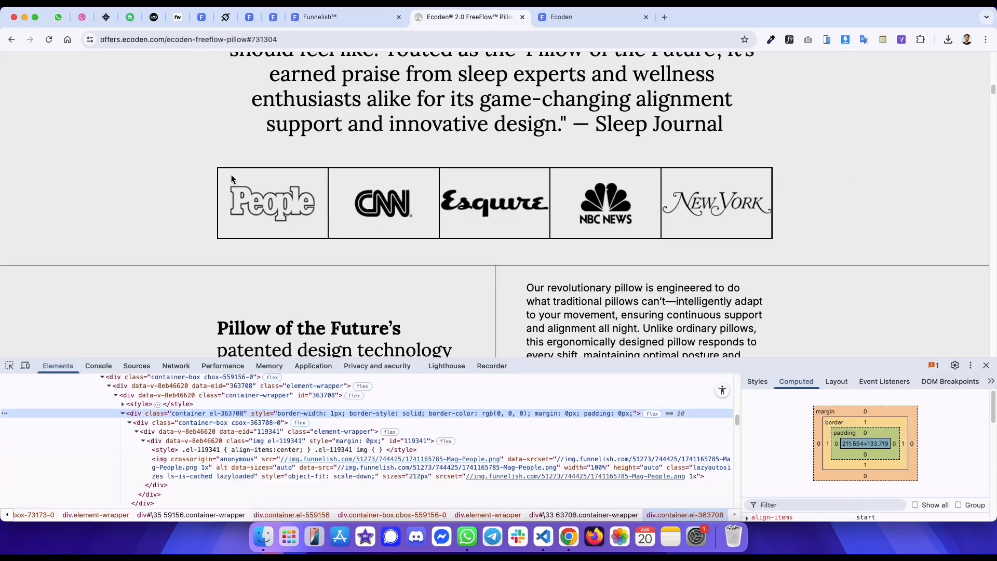
key("ctrl+Tab")
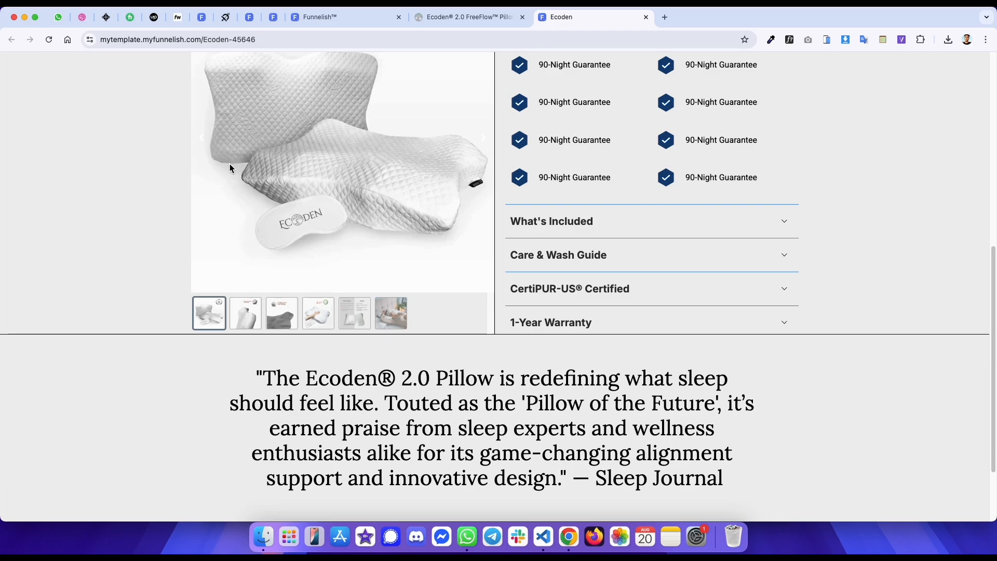
scroll(330, 271, "down", 2)
key("ctrl+shift+Tab")
key("ctrl+Tab")
key("ctrl+shift+Tab")
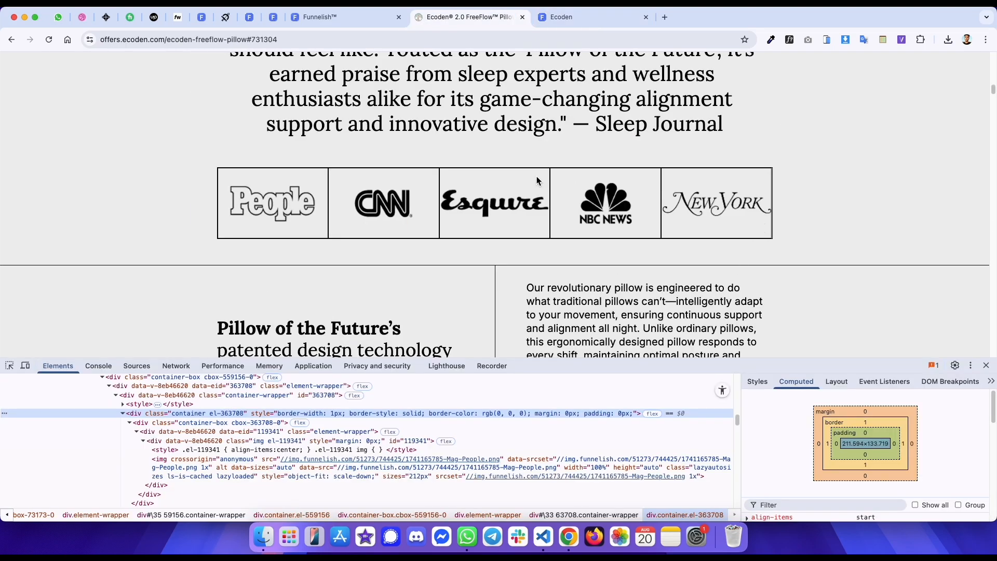
key("ctrl+Tab")
key("ctrl+shift+Tab")
scroll(62, 291, "down", 1)
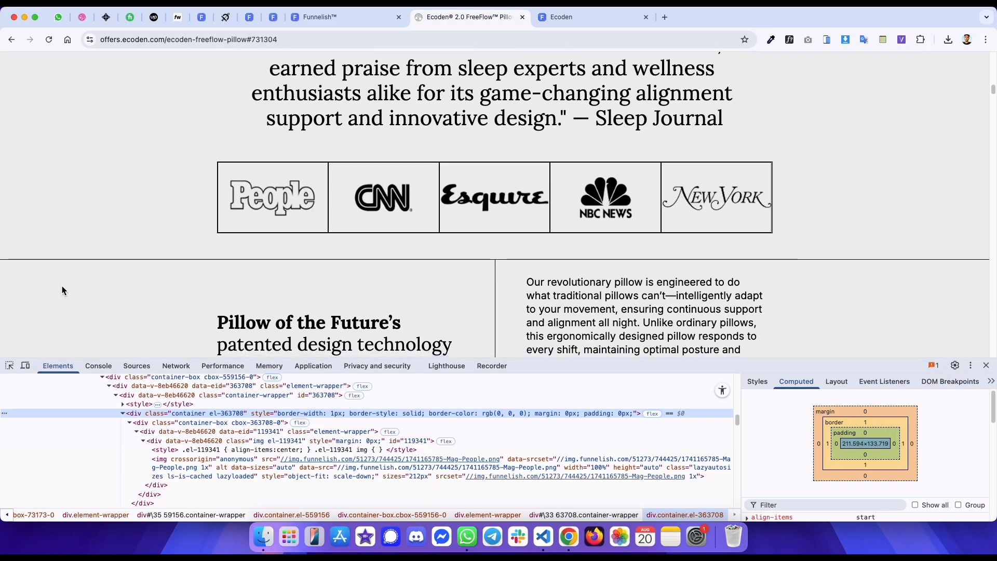
- Add a new full-width section below the logo section and give it the #EFEFEF background colour copied from the original page
left_click(8, 368)
left_click(23, 316)
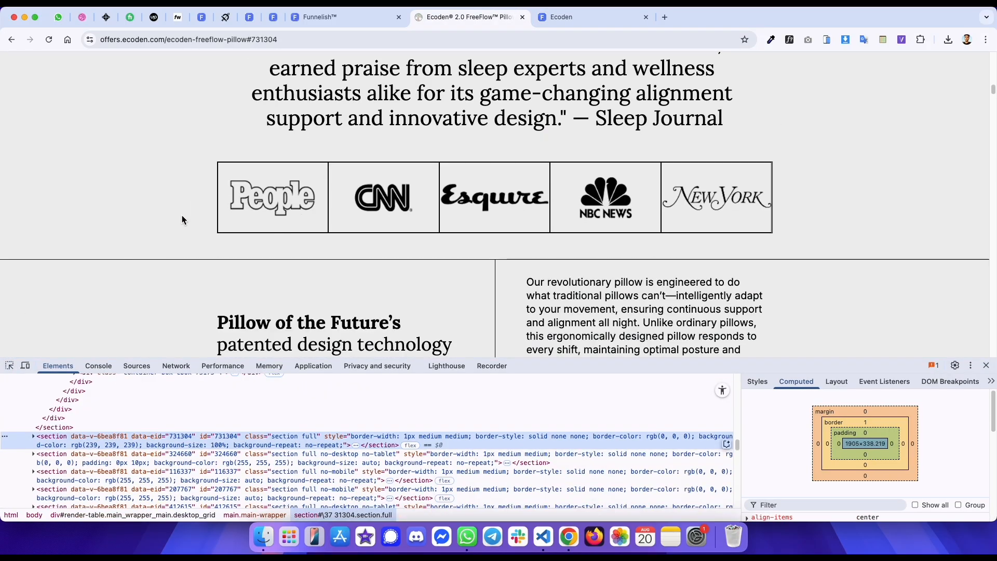
scroll(472, 336, "down", 2)
left_click(762, 385)
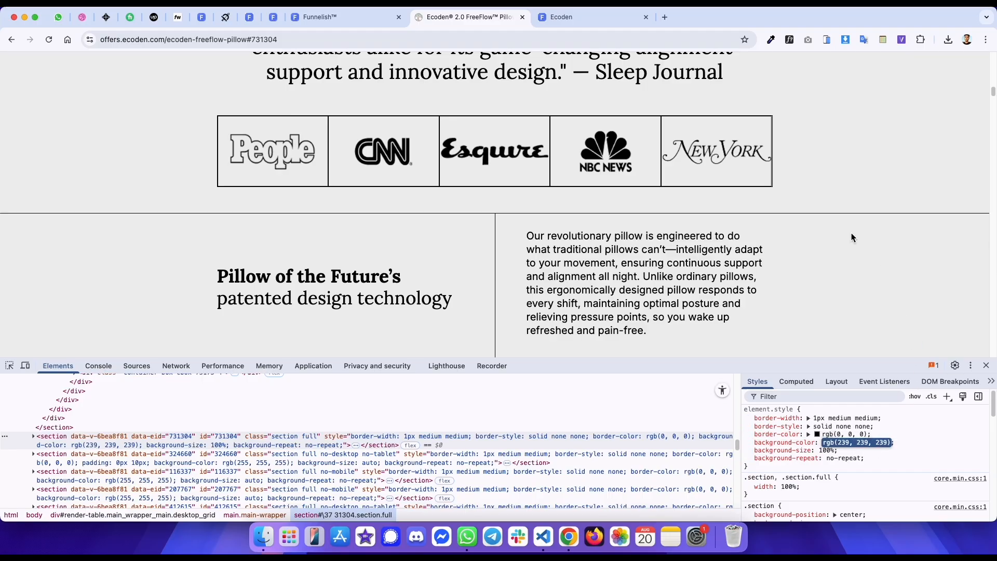
key("ctrl+shift+Tab")
left_click(46, 63)
left_click_drag(151, 153, 471, 434)
left_click(513, 404)
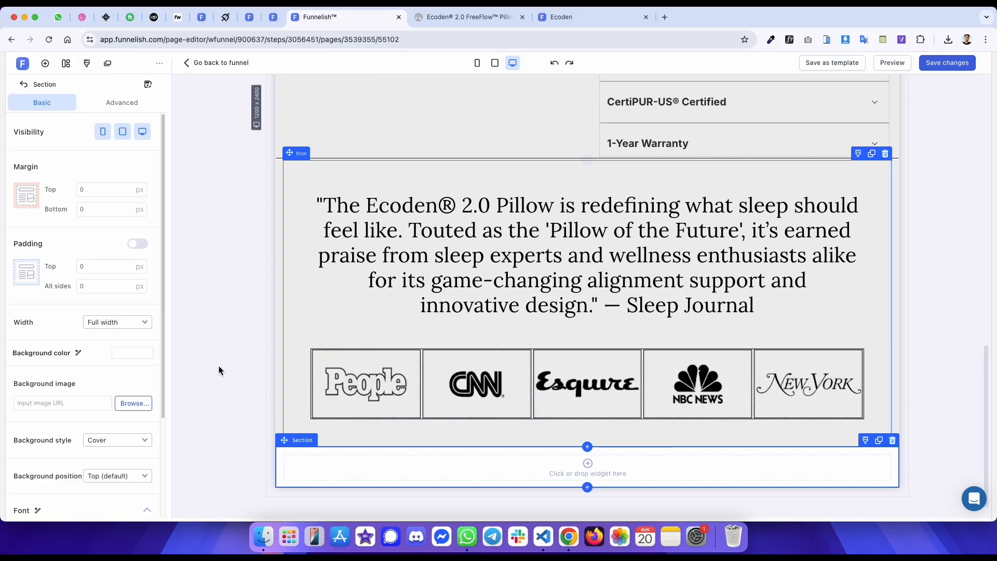
left_click(133, 353)
key("super+v")
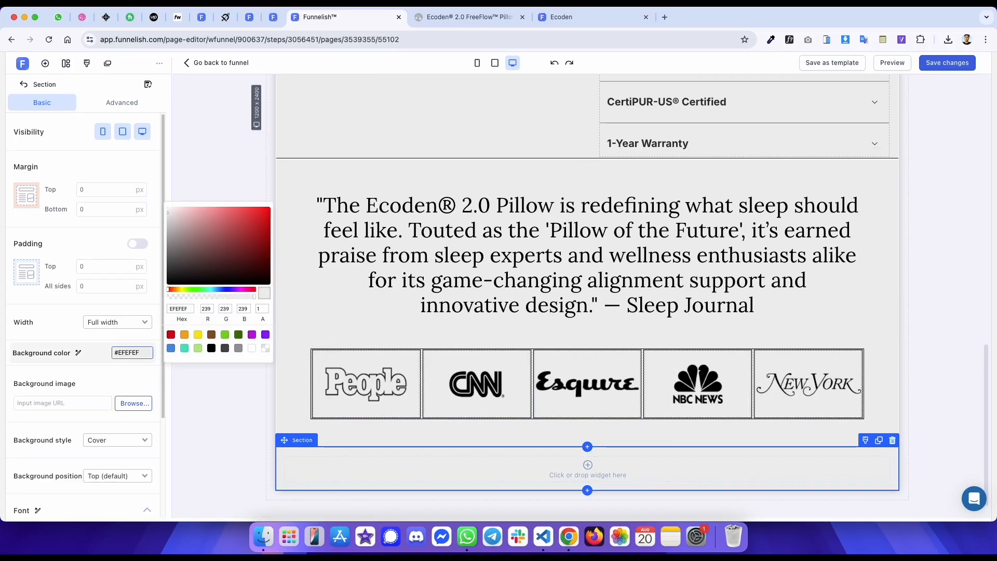
- Give the new section a 1 px solid black border on its top side only, and save the page
scroll(133, 415, "down", 5)
left_click(137, 457)
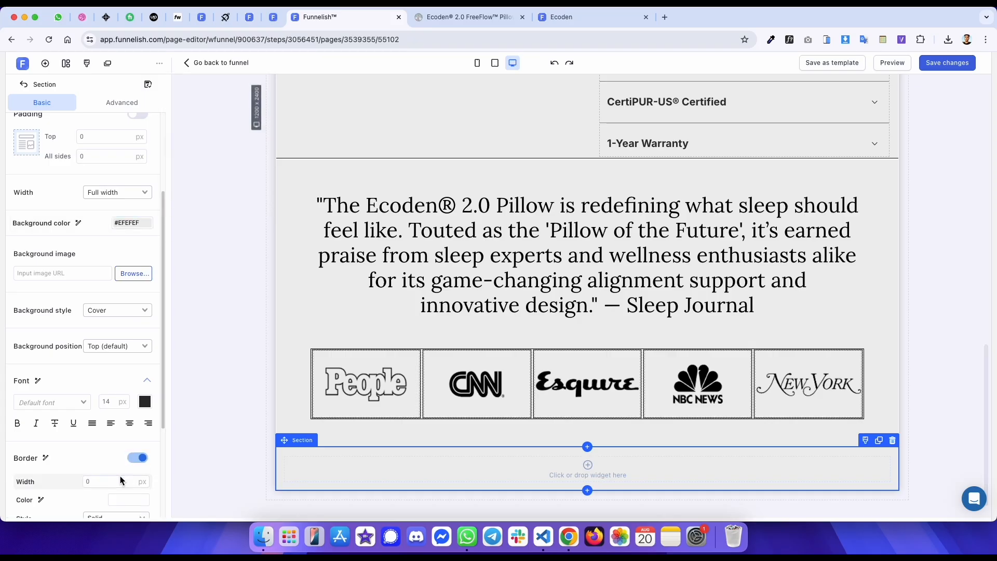
type("1")
left_click(128, 499)
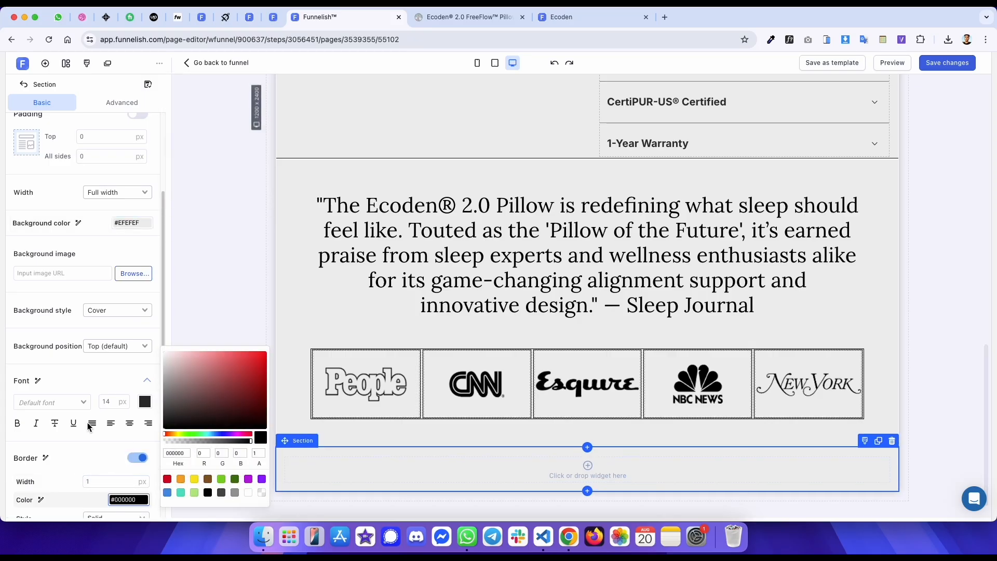
scroll(102, 410, "down", 3)
left_click(132, 406)
left_click(132, 388)
key("super+s")
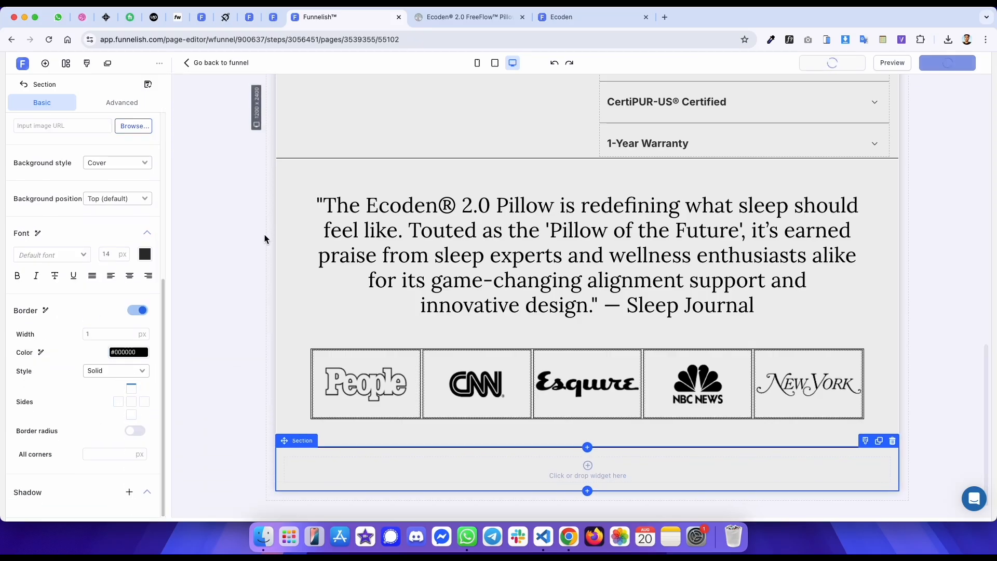
- Inspect the structure of the original page's two-column 'Pillow of the Future' row
key("ctrl+Tab")
scroll(231, 302, "down", 1)
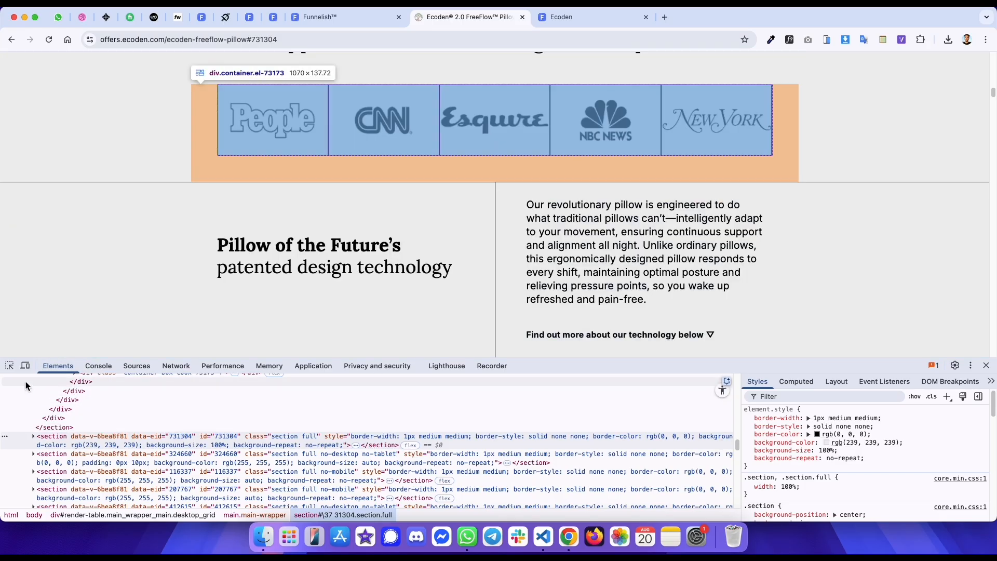
left_click(9, 366)
left_click(219, 210)
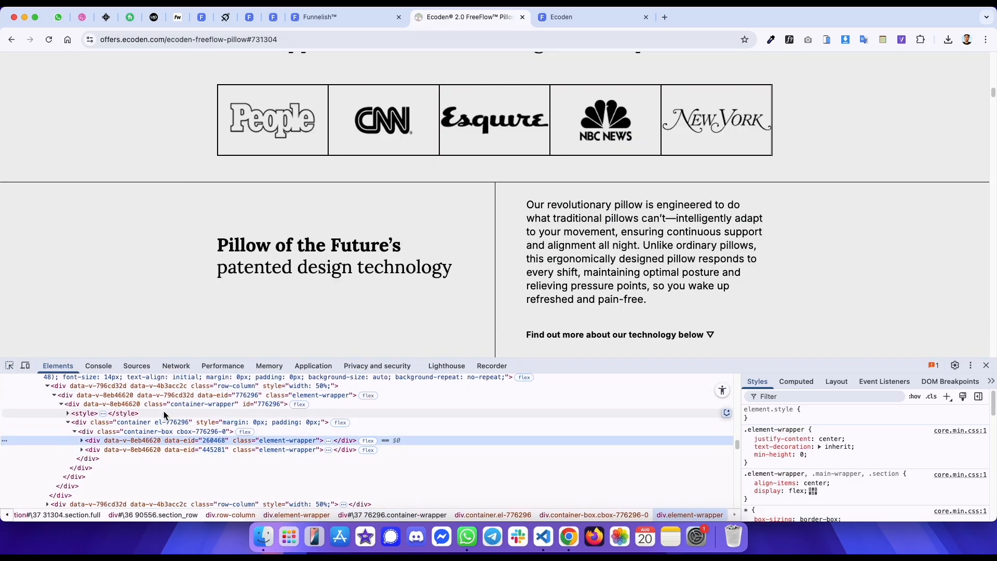
left_click(173, 389)
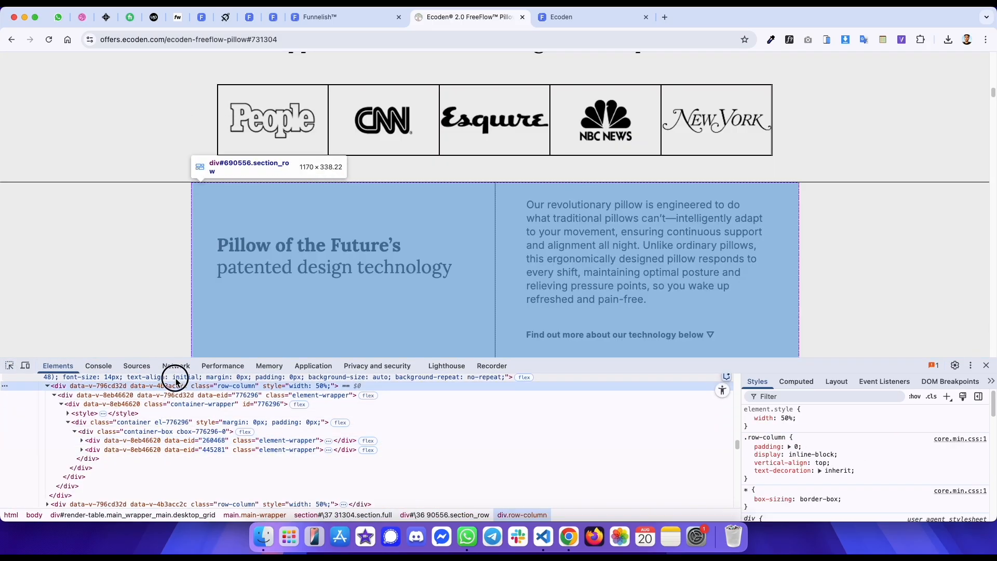
left_click(173, 376)
left_click(814, 386)
scroll(654, 256, "down", 3)
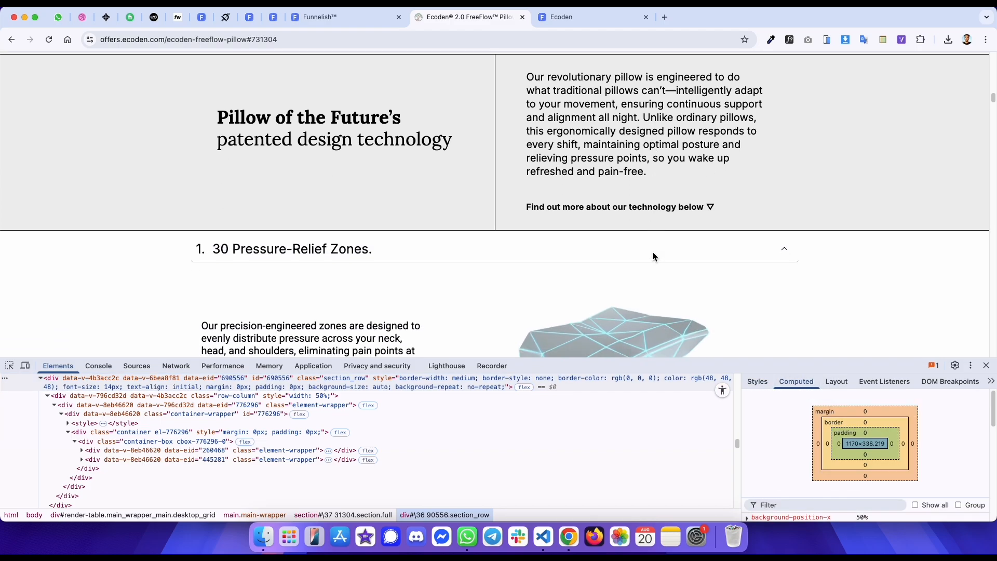
scroll(656, 257, "up", 2)
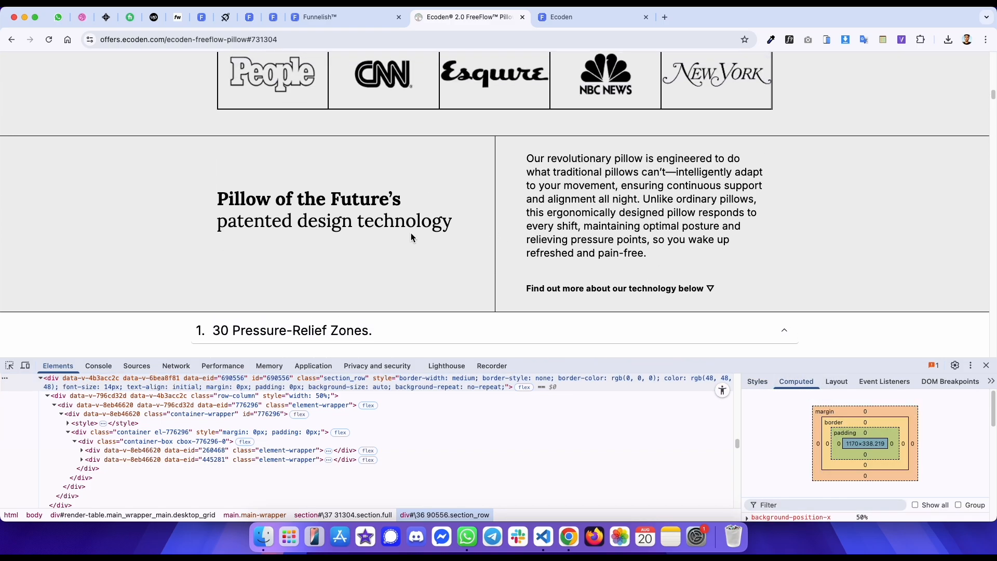
key("ctrl+shift+Tab")
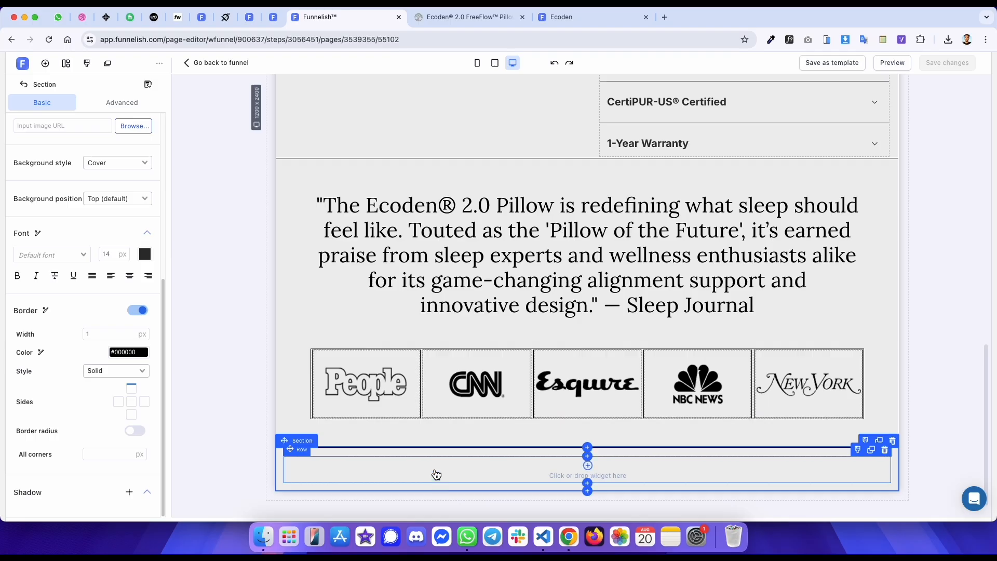
- Set the new row's columns to two
left_click(495, 474)
left_click(447, 465)
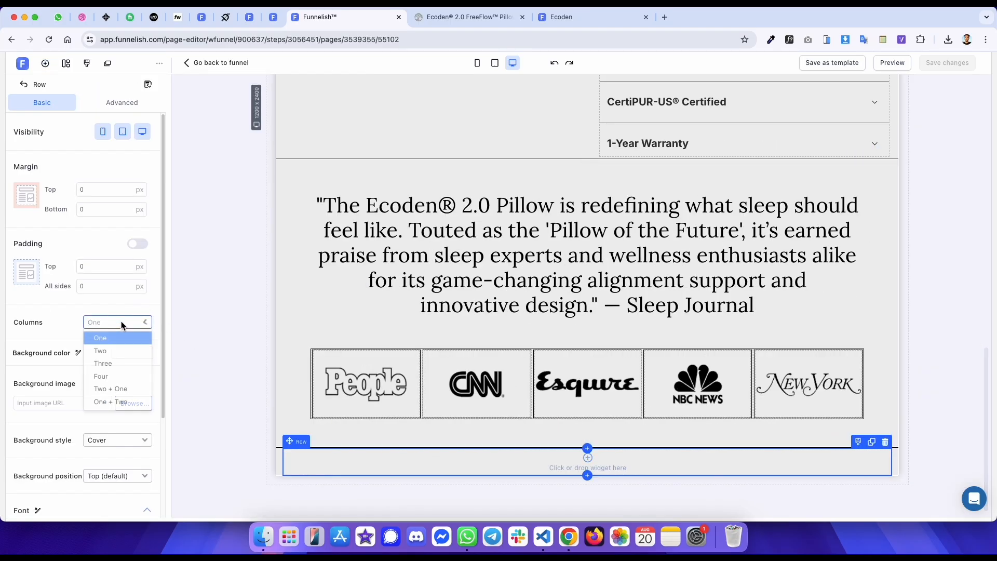
left_click(111, 352)
- Select the 'Pillow of the Future's' heading on the original page and inspect its element
key("ctrl+Tab")
left_click_drag(453, 228, 218, 201)
key("super+c")
right_click(239, 205)
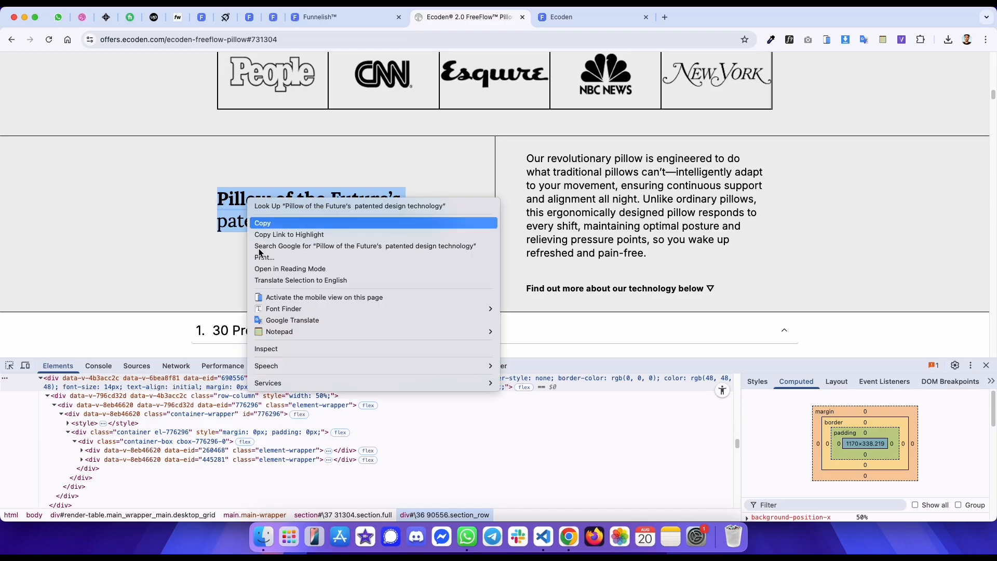
left_click(275, 347)
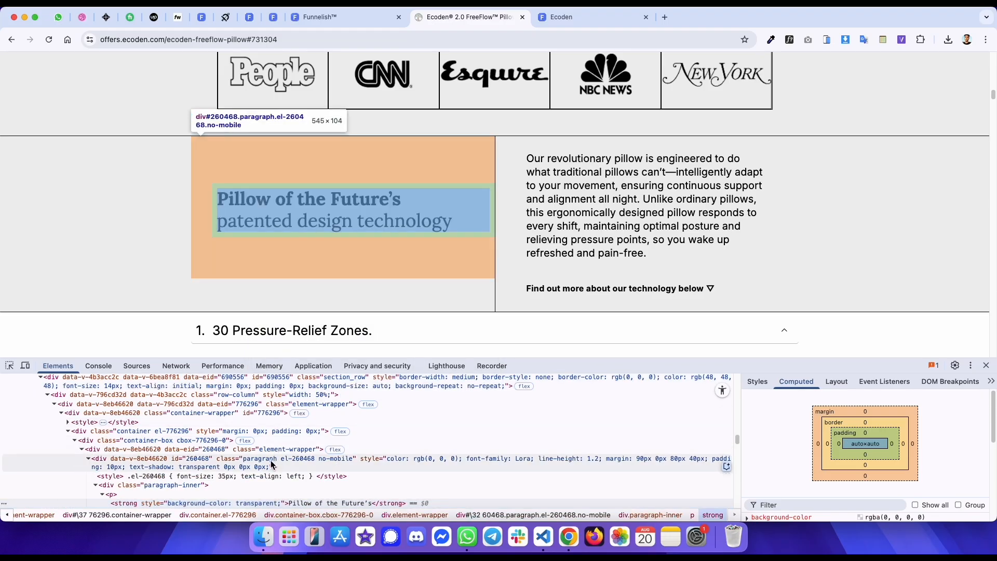
left_click(274, 461)
key("ctrl+shift+Tab")
key("ctrl+Tab")
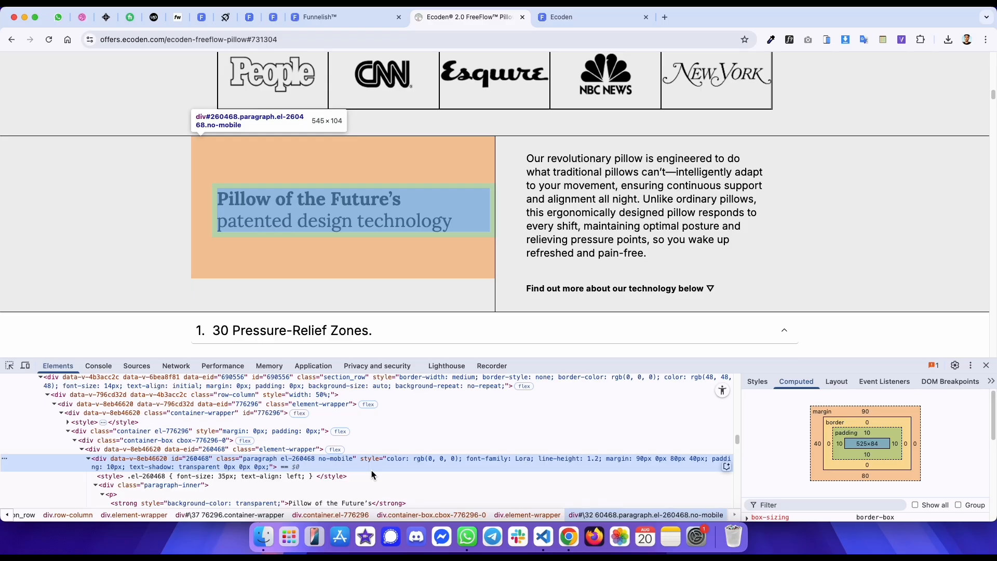
key("ctrl+shift+Tab")
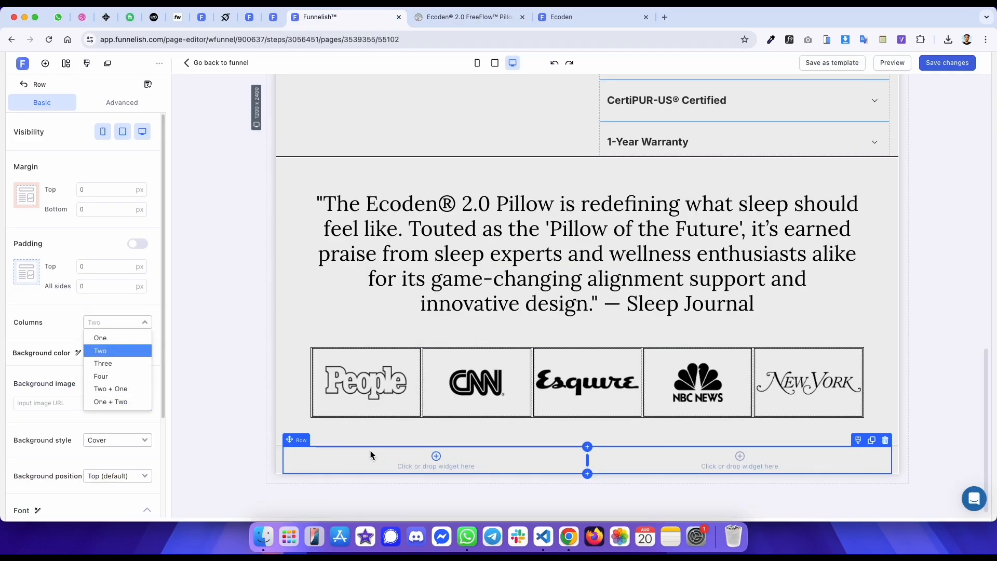
- Switch the row back to one column and insert a container holding two boxes
left_click(123, 348)
left_click(118, 323)
left_click(114, 337)
left_click(409, 465)
left_click(115, 212)
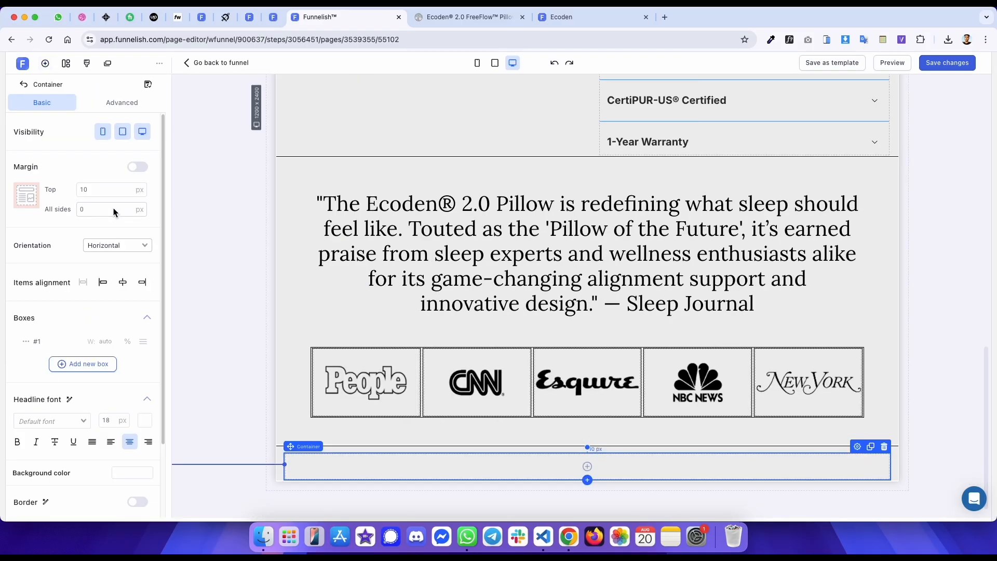
left_click(65, 363)
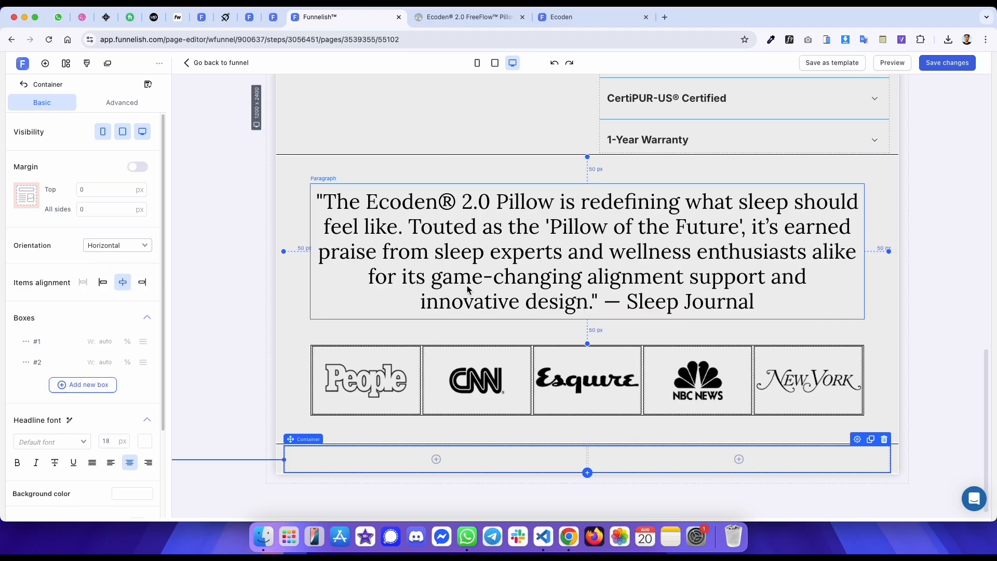
- Add a paragraph widget to the container's first box
left_click(468, 16)
key("ctrl+shift+Tab")
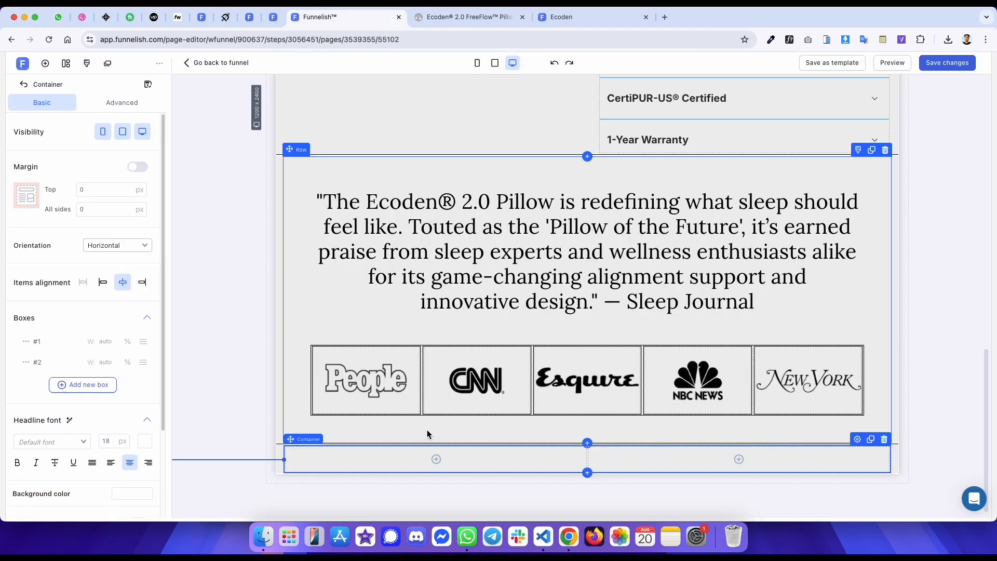
left_click(403, 456)
left_click(203, 229)
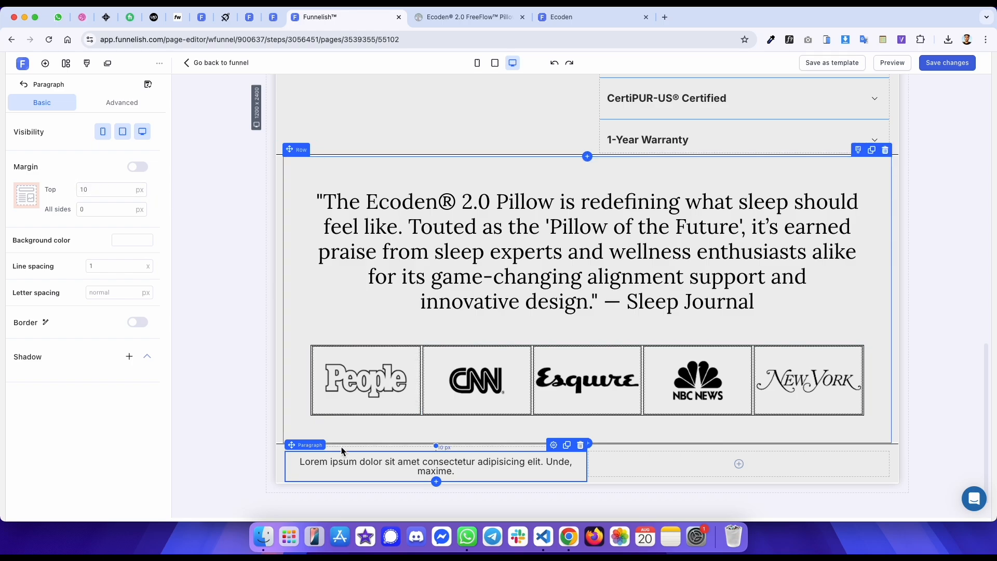
- Replace the paragraph's placeholder text with the copied 'Pillow of the Future's patented design technology' heading and align it left
triple_click(343, 464)
key("super+v")
key("super+a")
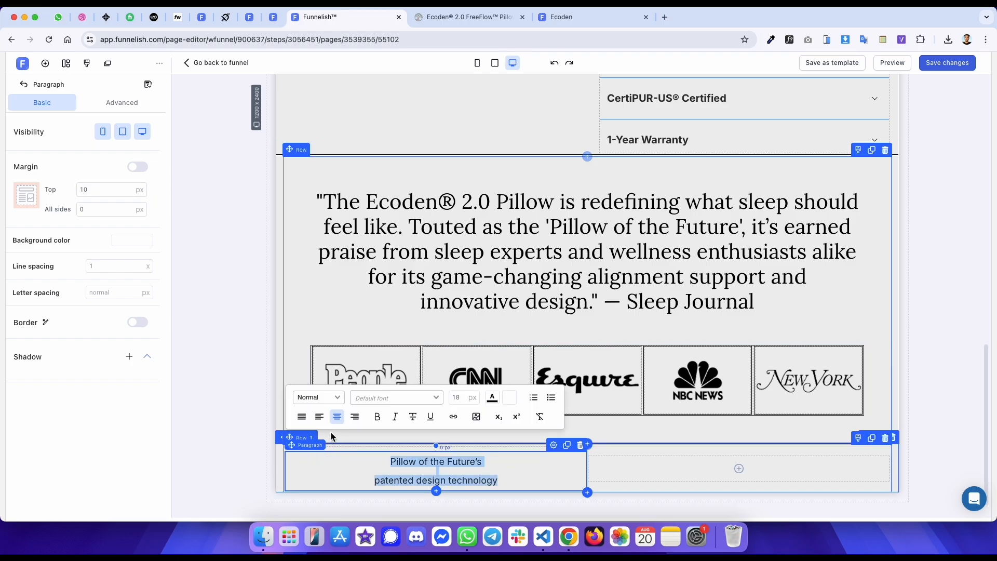
left_click(319, 417)
left_click(382, 469)
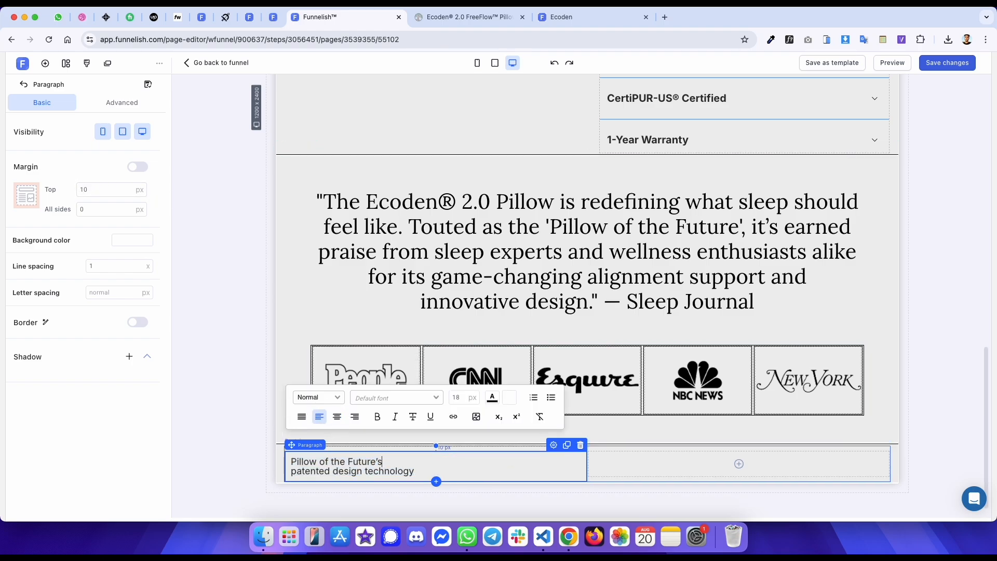
- Enable individual margins on the paragraph and set its left margin to 40 px
key("ctrl+Tab")
left_click(357, 470)
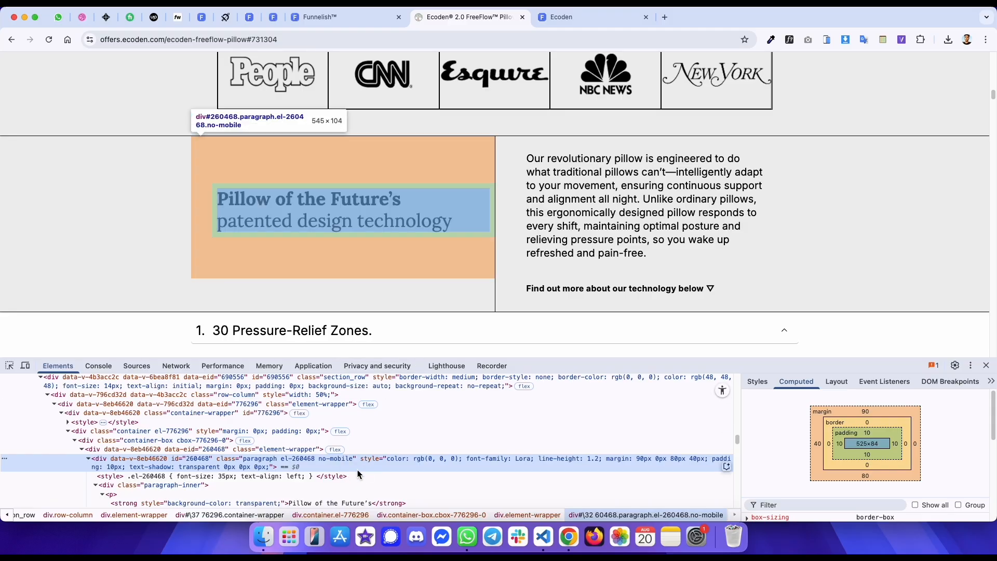
key("ctrl+shift+Tab")
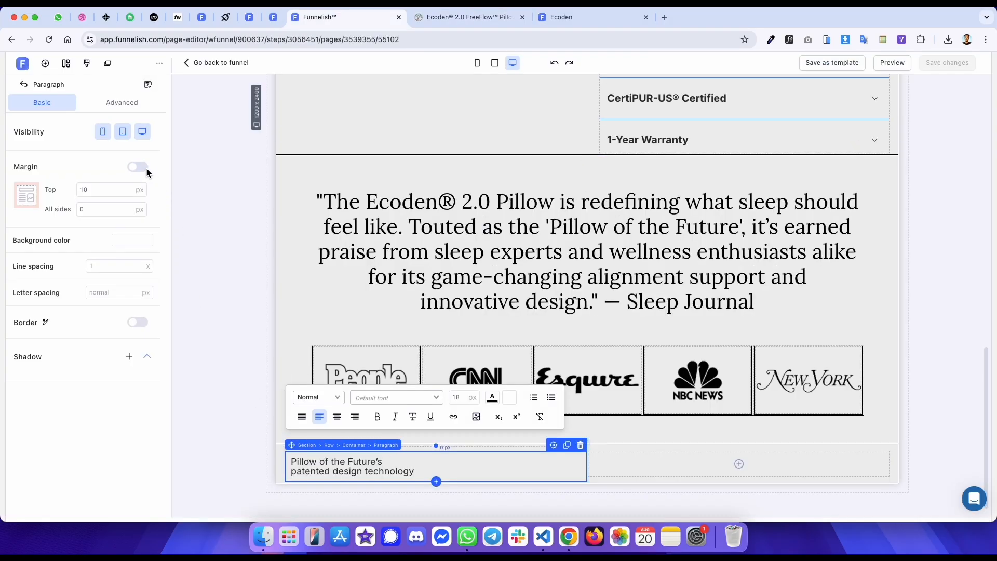
double_click(98, 190)
type("0")
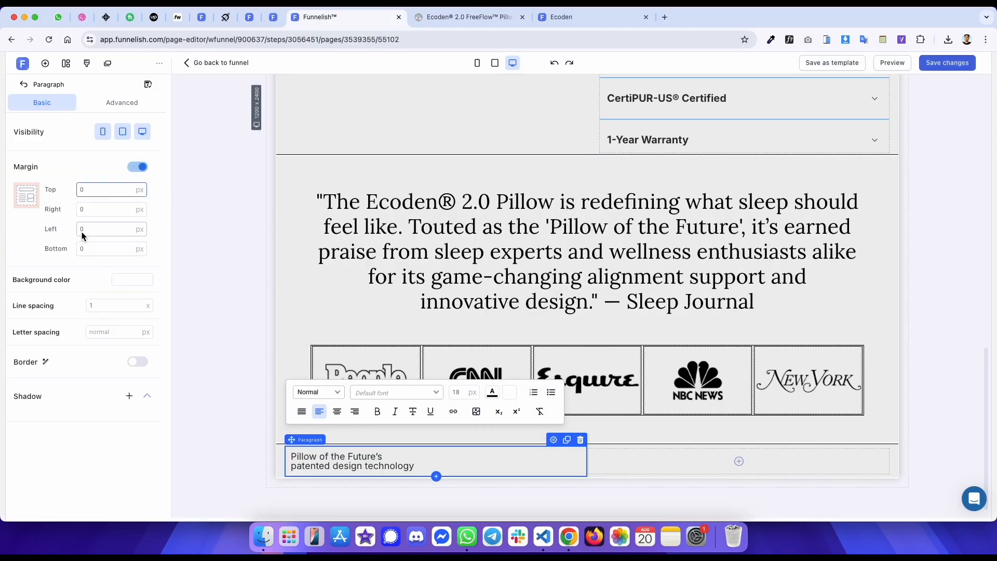
type("4")
- Check the original heading's font family, weight, size and colour with WhatFont
key("ctrl+Tab")
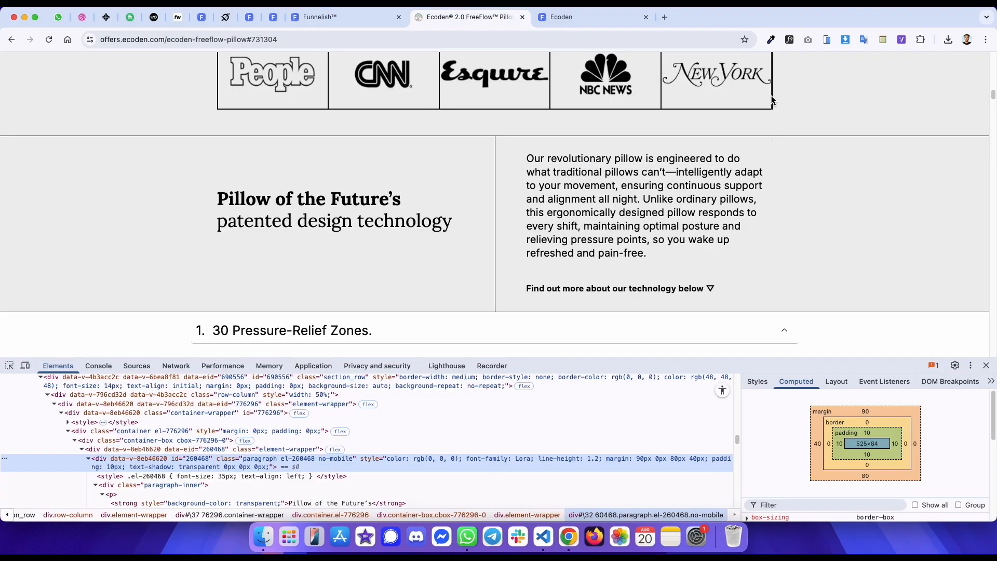
left_click(790, 38)
left_click(405, 233)
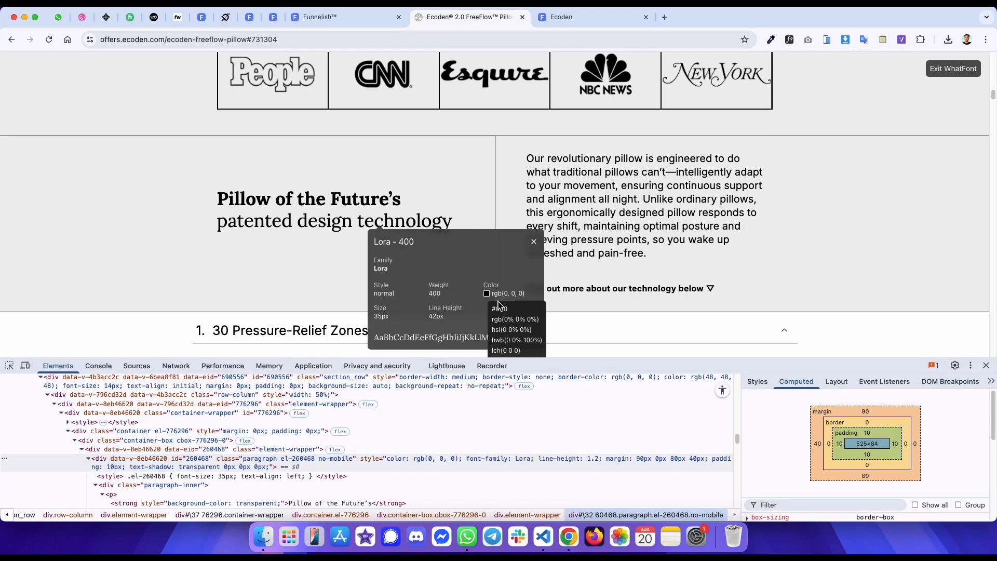
left_click(366, 203)
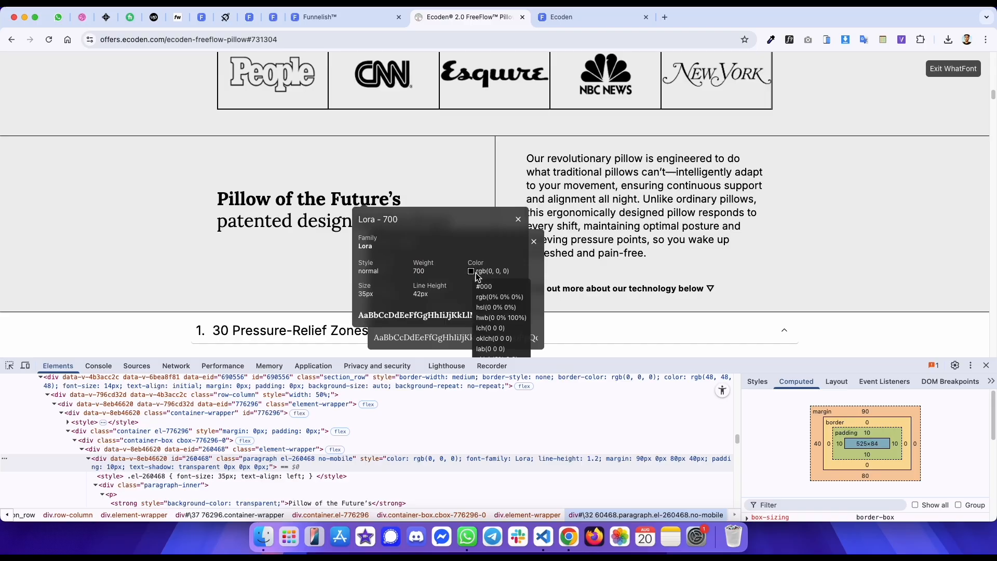
key("ctrl+shift+Tab")
- Set the paragraph's font size to 35 px and its font to Lora
double_click(482, 397)
type("36")
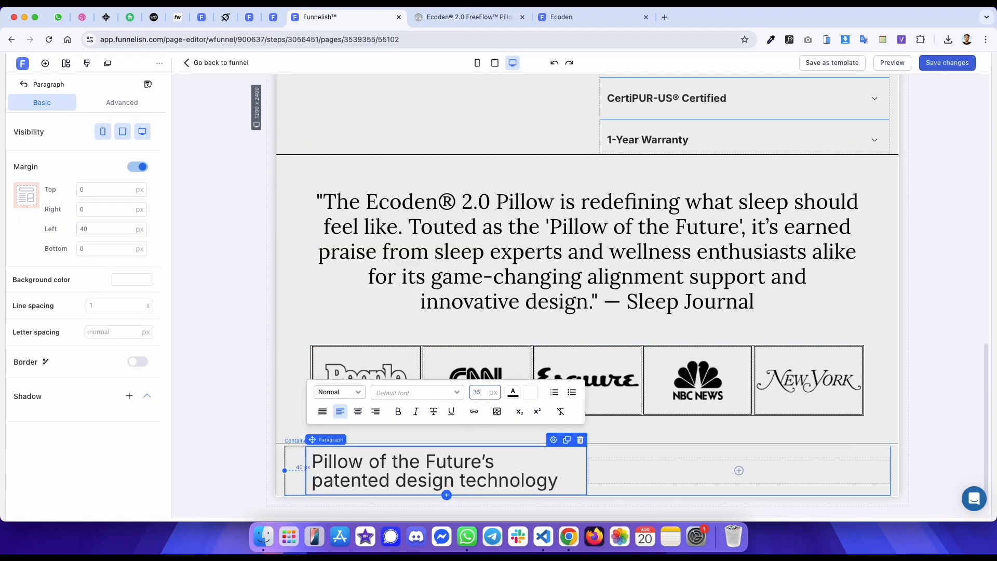
left_click(457, 393)
type("lora")
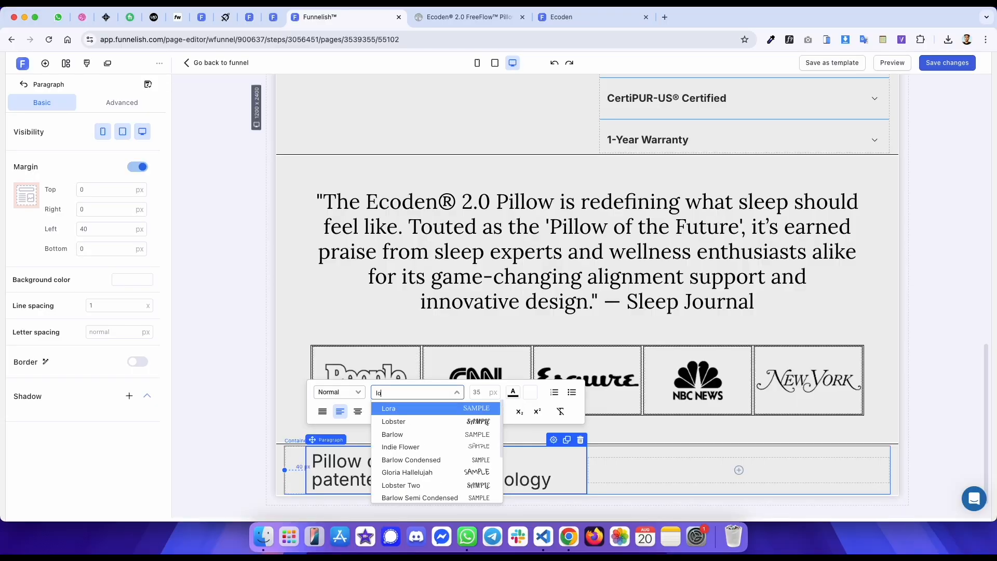
key("Return")
left_click(513, 393)
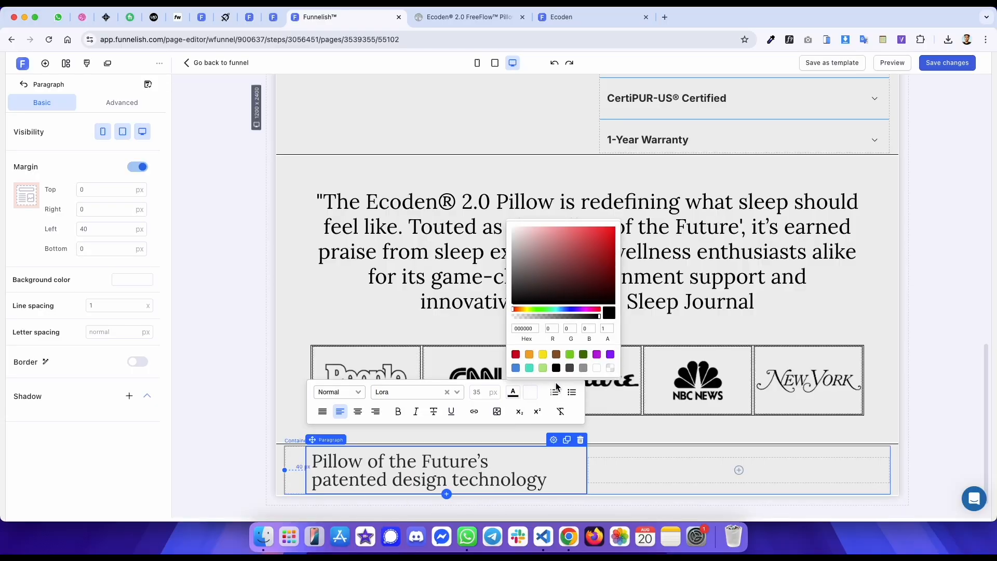
- Set the paragraph's line spacing to 1.2
key("ctrl+Tab")
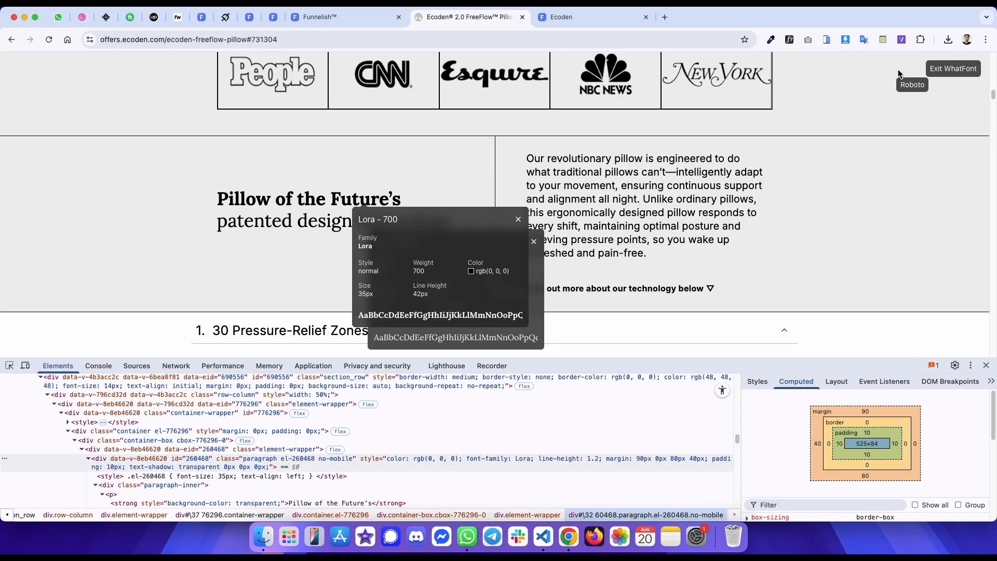
left_click(957, 71)
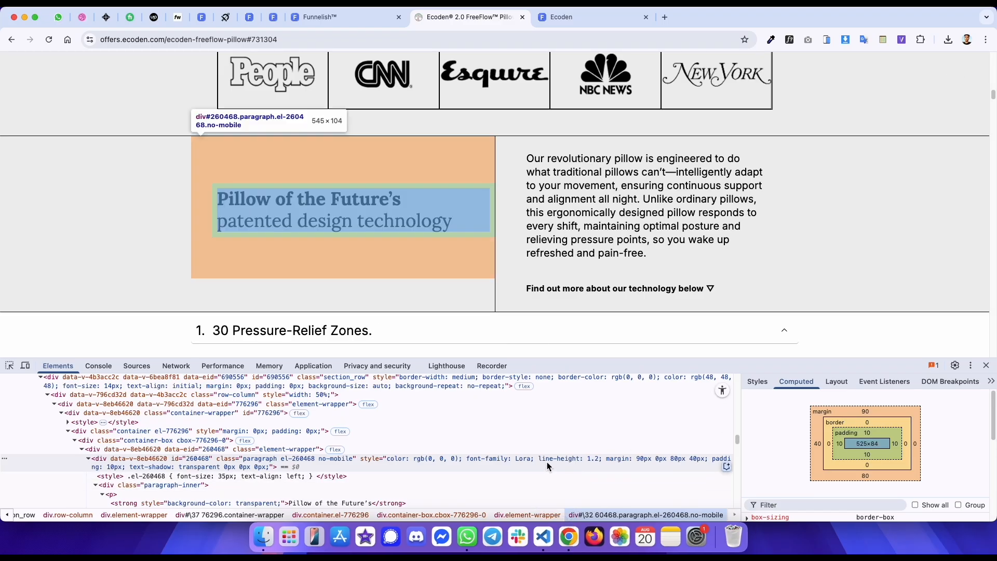
key("ctrl+shift+Tab")
left_click(104, 304)
type("1.2")
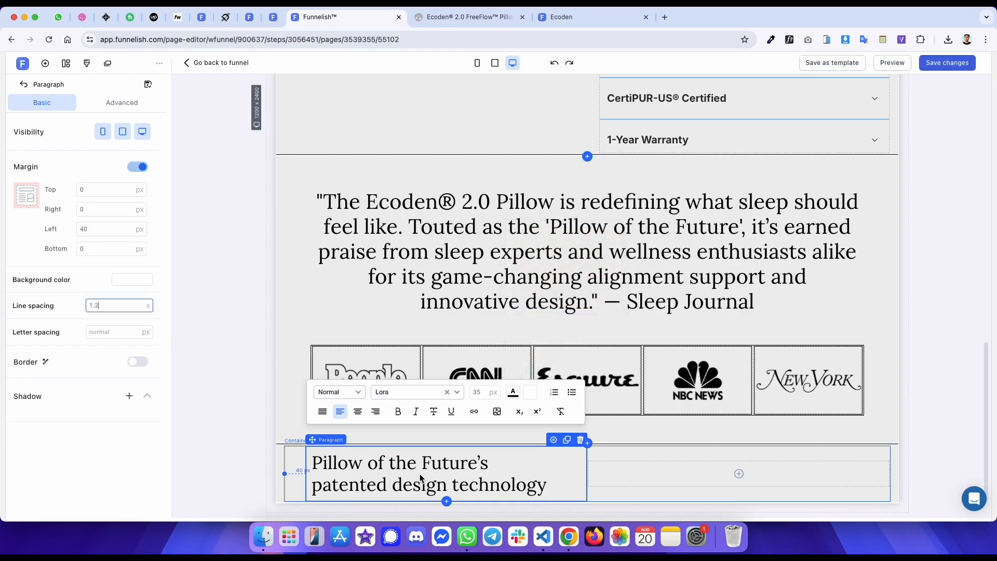
- Make the first line 'Pillow of the Future’s' of the heading paragraph bold
triple_click(419, 463)
key("super+b")
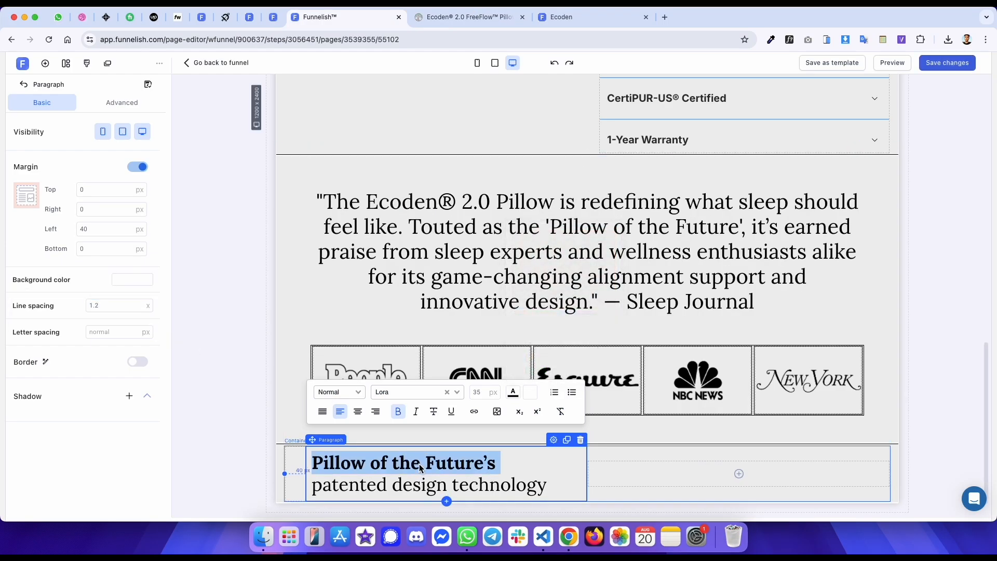
left_click(222, 181)
- Review the published preview page's new heading section against the original
key("ctrl+Tab")
key("ctrl+Tab")
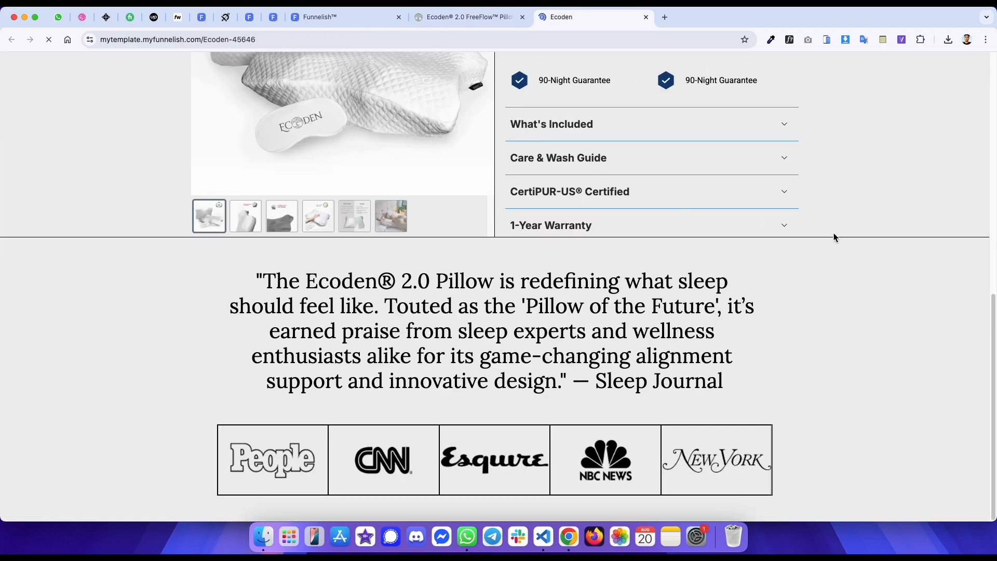
scroll(810, 244, "down", 2)
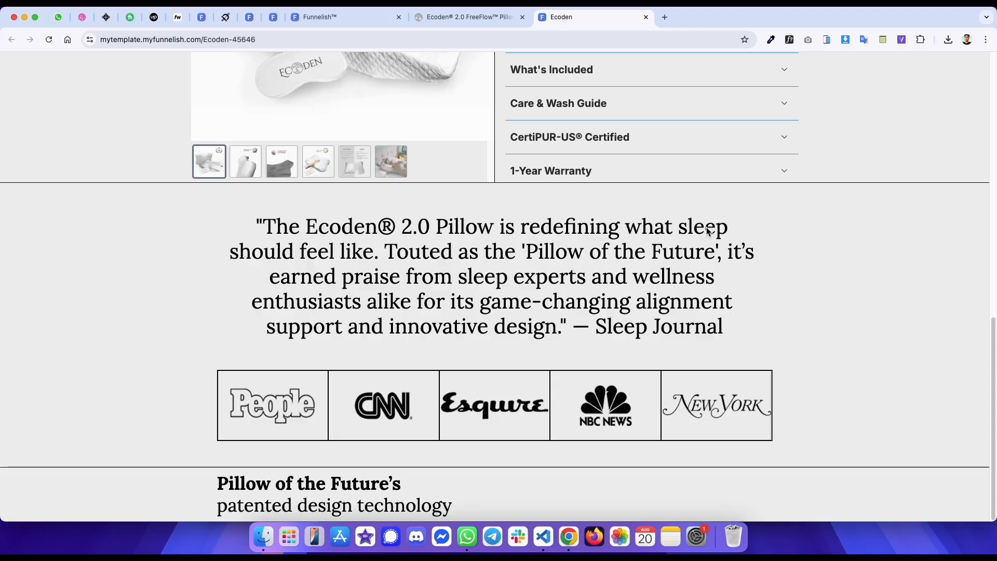
- Inspect the original page's description paragraph and its right-column container in the developer tools
key("ctrl+shift+Tab")
left_click_drag(649, 255, 507, 158)
right_click(535, 165)
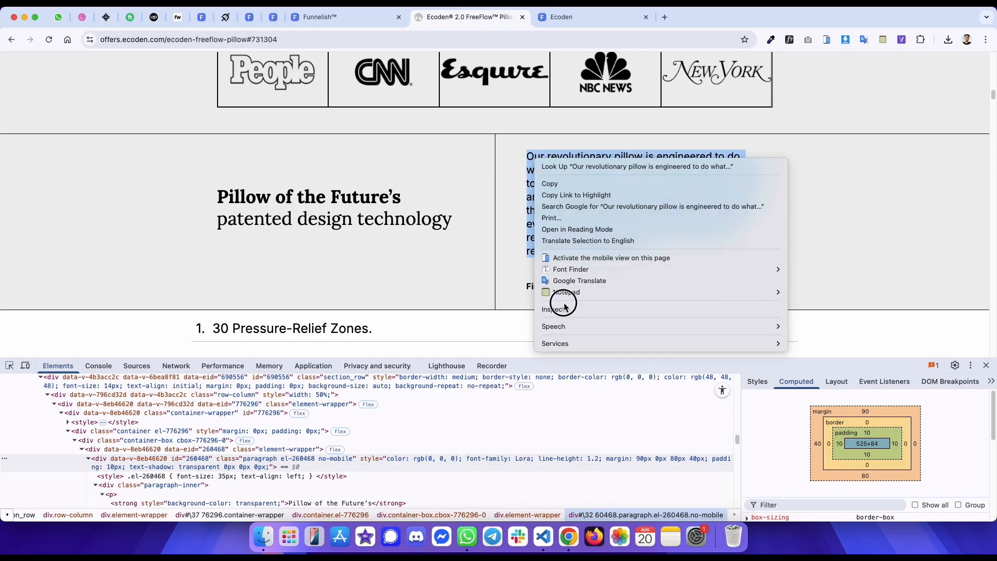
left_click(570, 306)
right_click(554, 177)
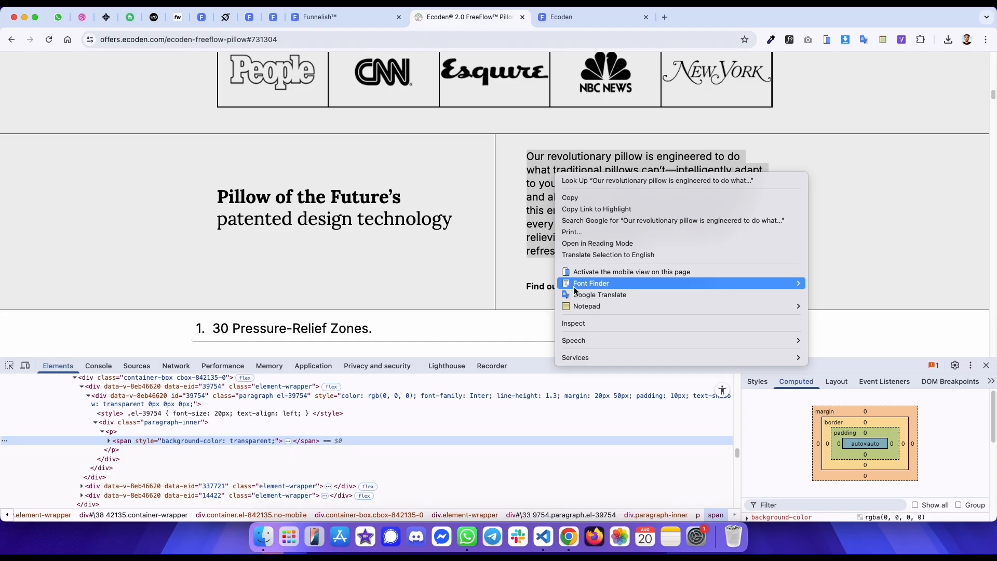
left_click(576, 322)
scroll(311, 421, "up", 3)
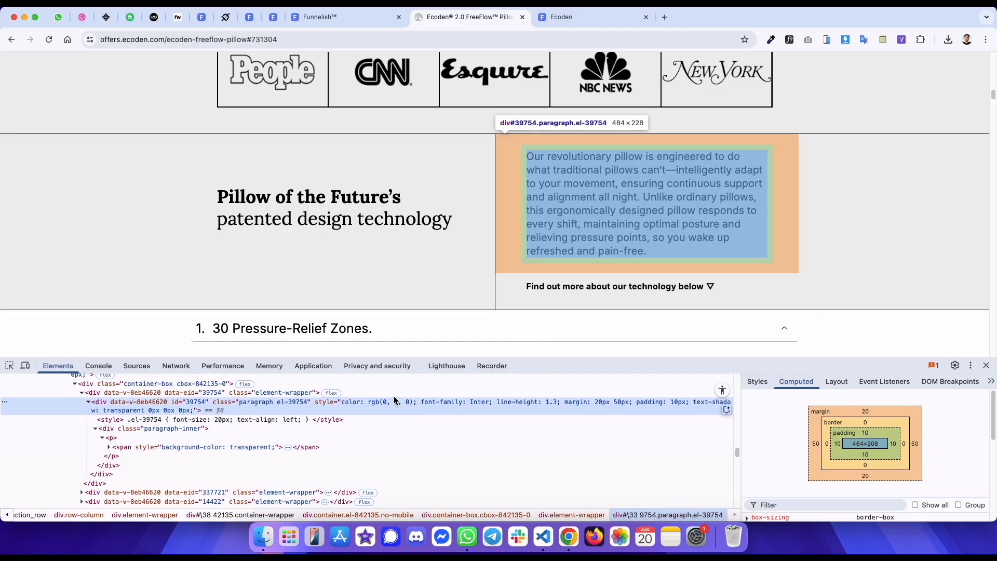
left_click(260, 411)
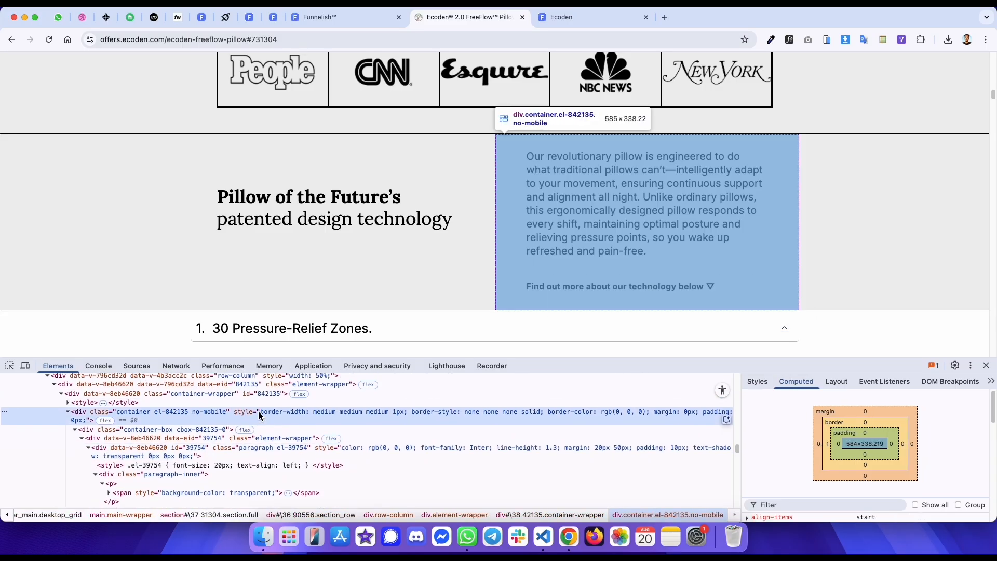
- Add a container to the empty right column and give it a 1 px solid black left border
key("ctrl+shift+Tab")
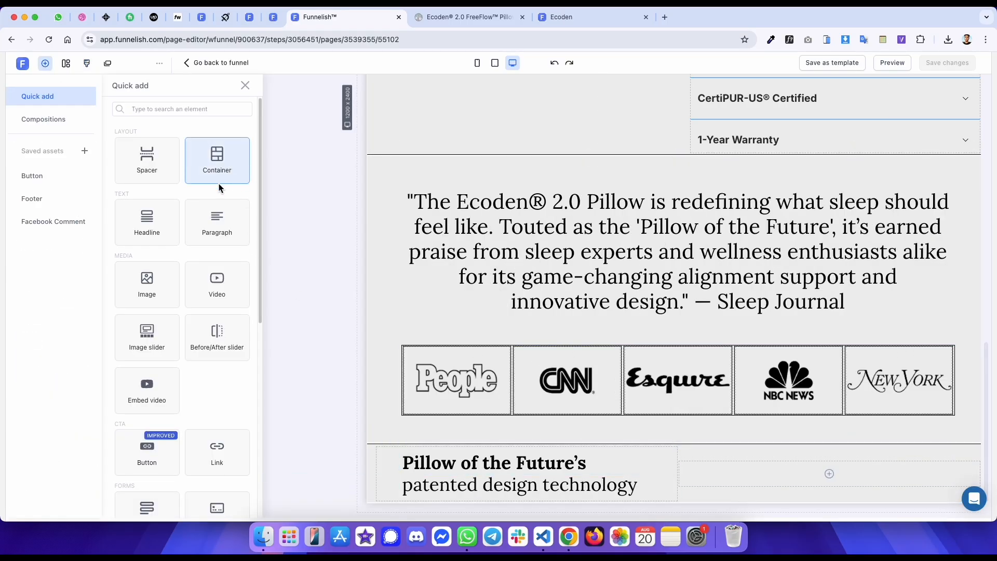
left_click(233, 178)
left_click(95, 195)
scroll(83, 319, "down", 1)
scroll(114, 364, "down", 2)
left_click(138, 414)
left_click(127, 456)
left_click(207, 450)
left_click(119, 504)
scroll(595, 344, "down", 1)
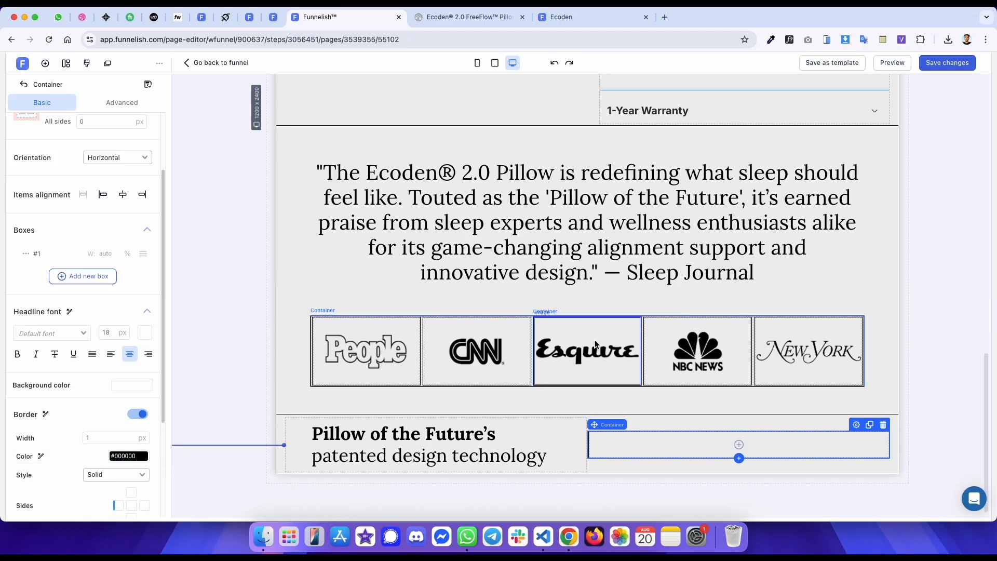
- Add a paragraph inside the new container with the 'Our revolutionary pillow…' description text, left-aligned
key("ctrl+Tab")
key("ctrl+shift+Tab")
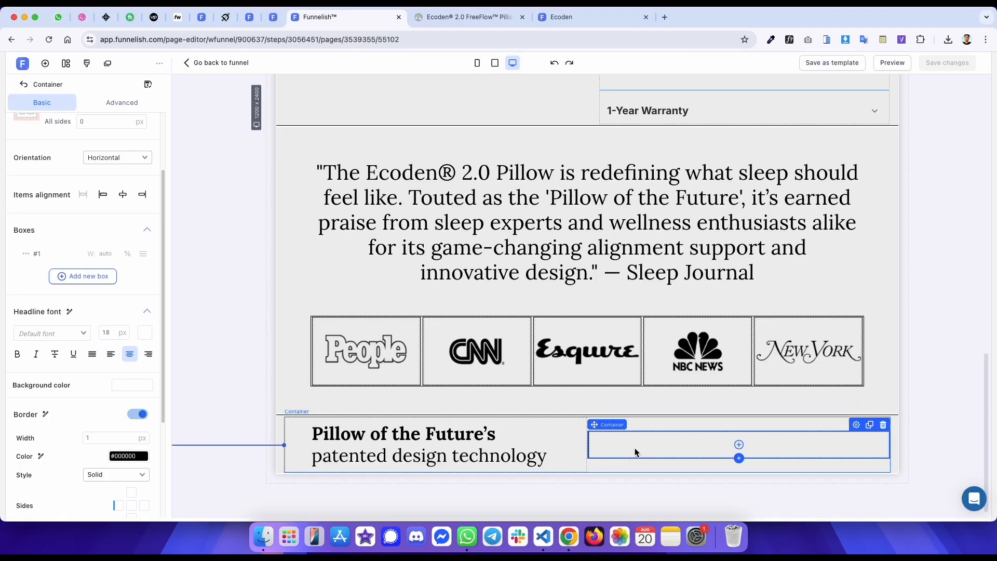
left_click(635, 453)
left_click(221, 232)
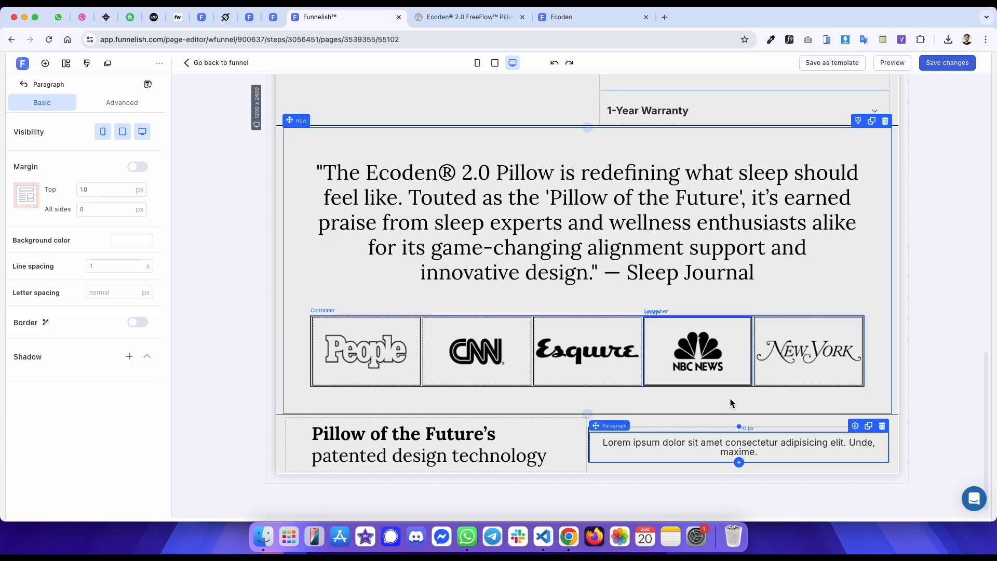
double_click(762, 449)
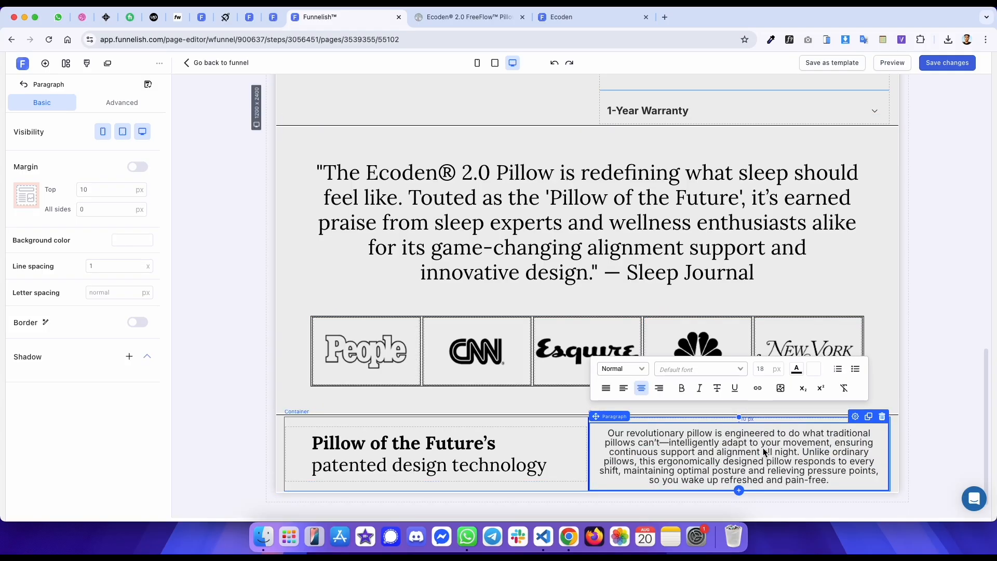
key("super+a")
left_click(624, 389)
- Check the original description's font family, size, line height and colour with WhatFont
key("ctrl+Tab")
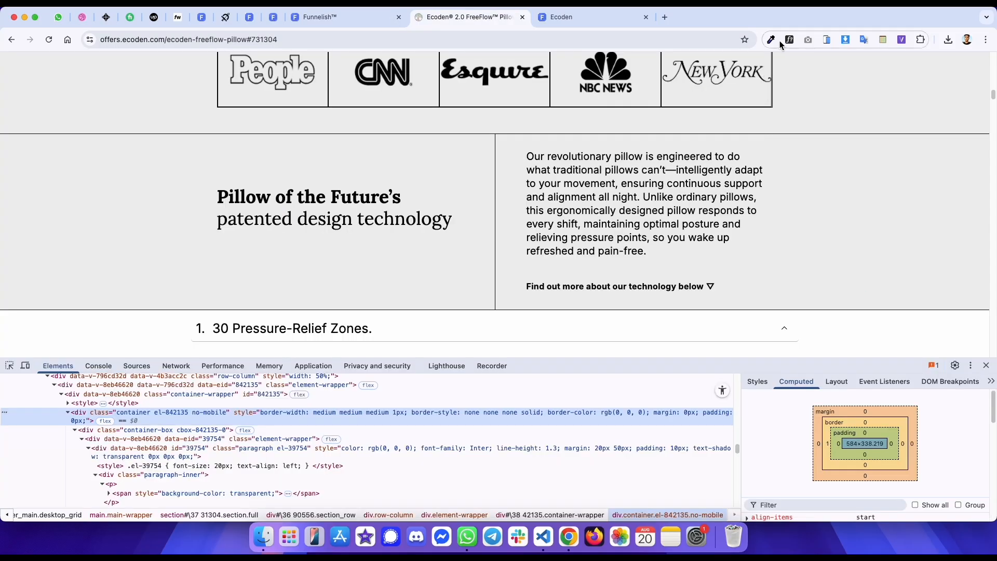
left_click(770, 39)
left_click(644, 157)
mouse_move(771, 240)
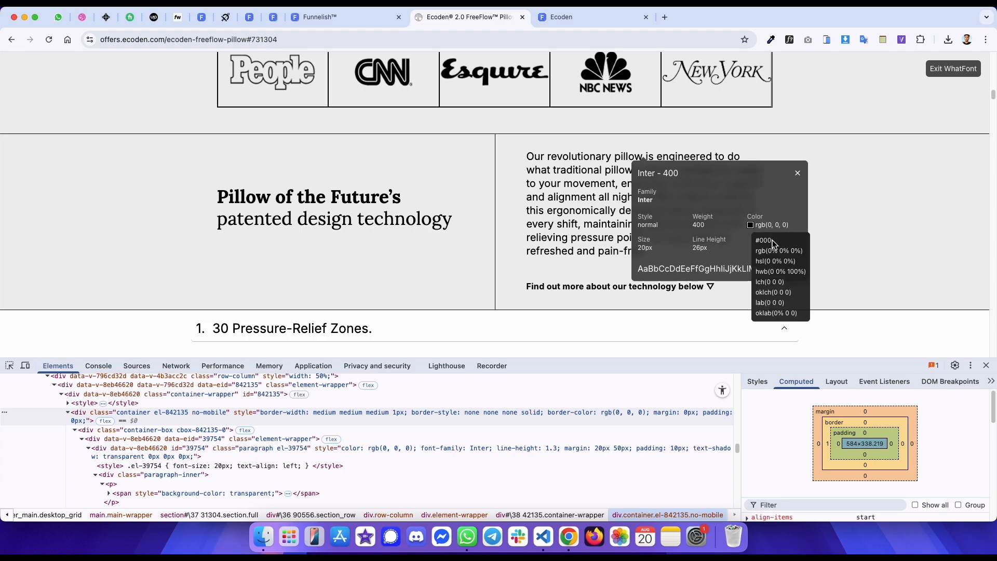
- Set the description paragraph's font size to 20 px and its line spacing to 1.3
key("ctrl+shift+Tab")
left_click(767, 370)
key("Up")
key("Up")
left_click(796, 368)
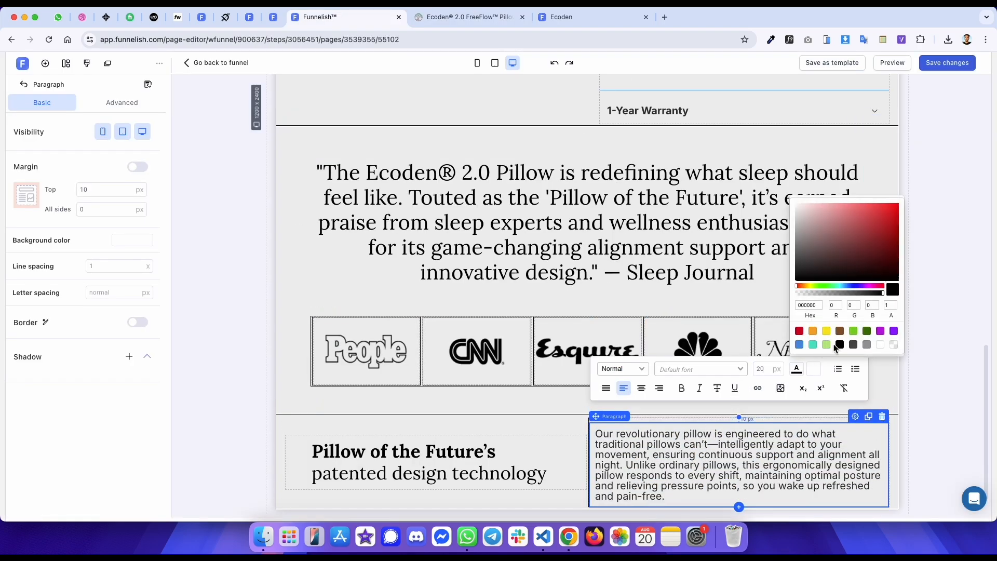
key("ctrl+Tab")
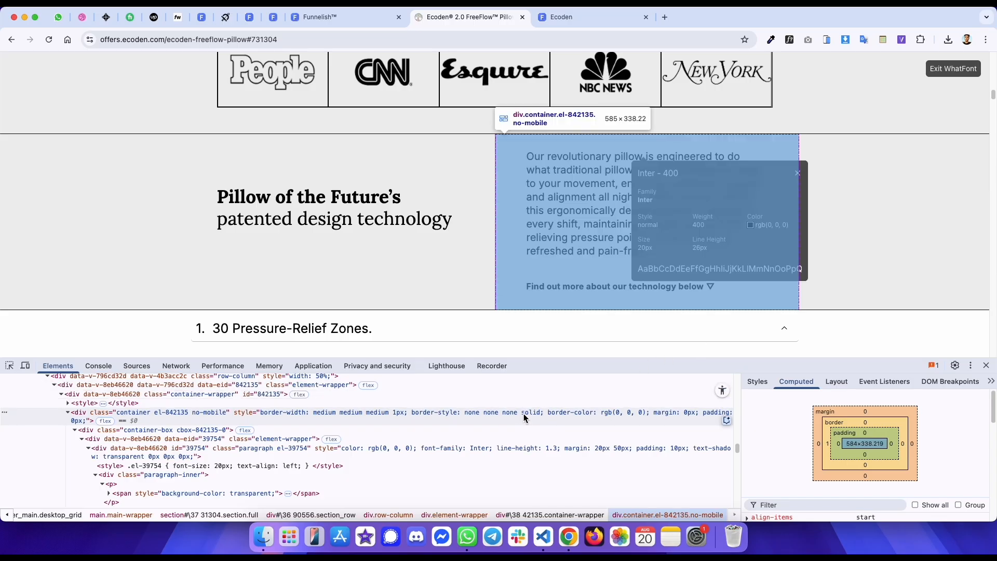
key("ctrl+shift+Tab")
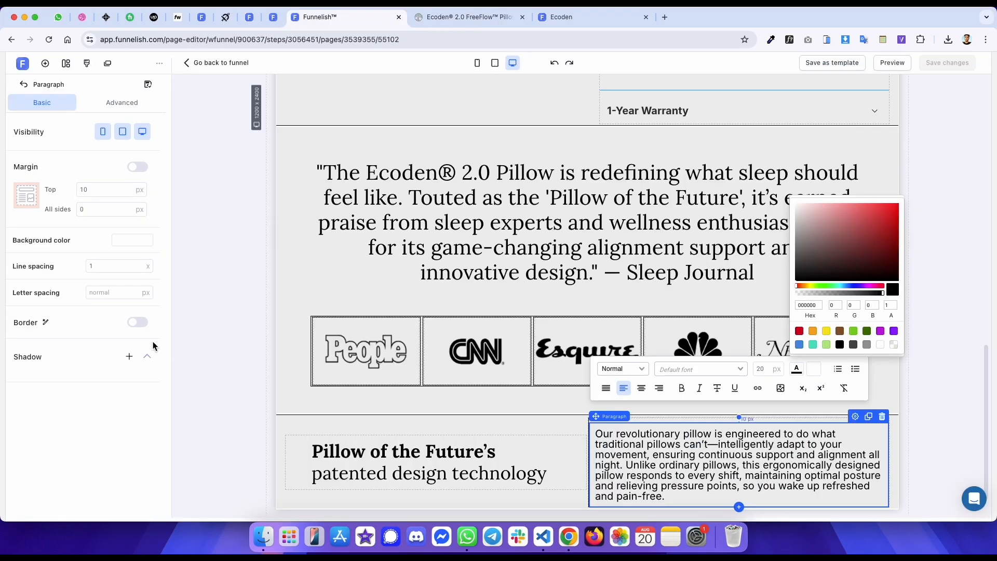
left_click(113, 266)
type(".3")
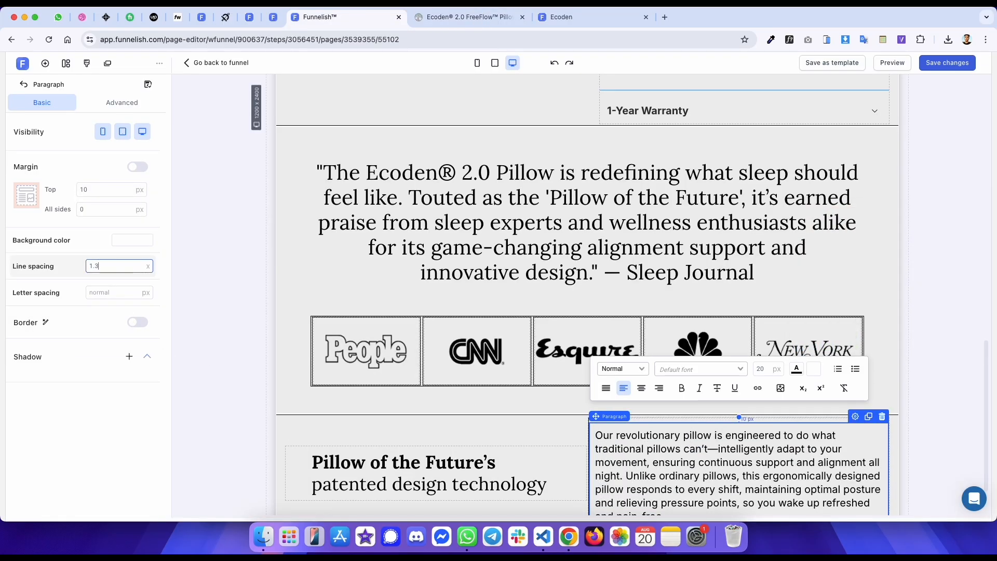
- Exit WhatFont and inspect the original description paragraph's margin and padding in the developer tools
key("ctrl+Tab")
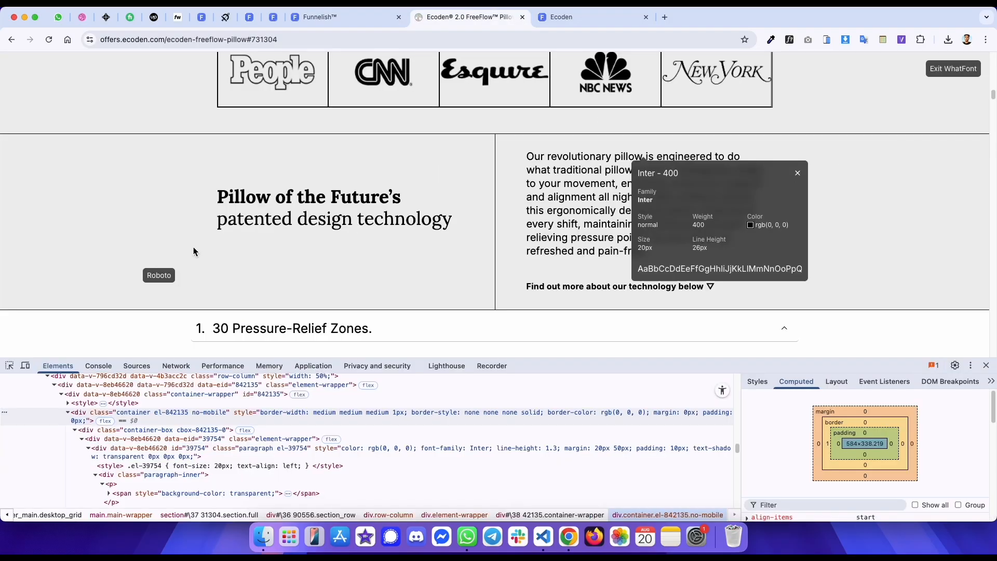
left_click(943, 77)
left_click(441, 456)
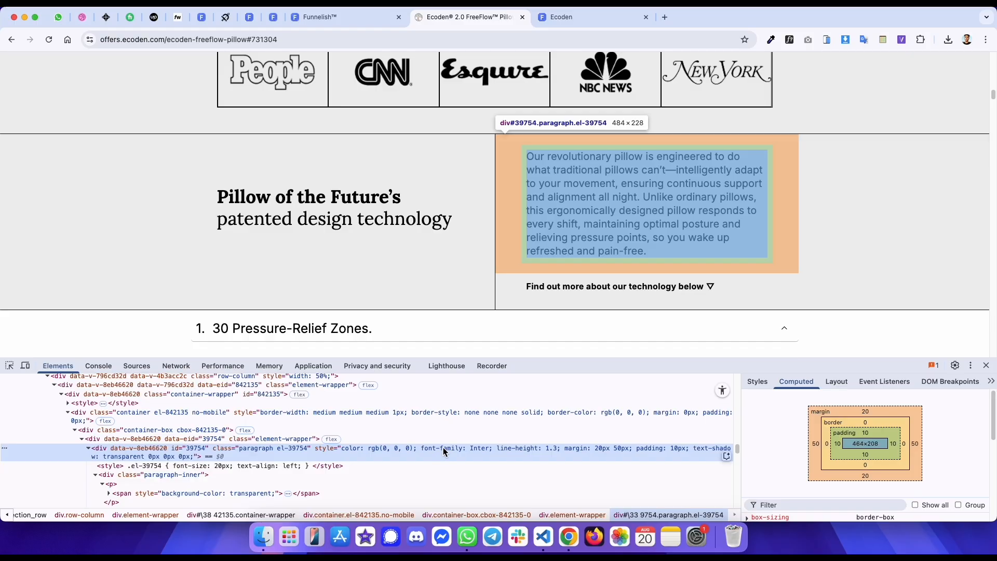
- Set the description paragraph's top and bottom margins to 20 px
key("ctrl+shift+Tab")
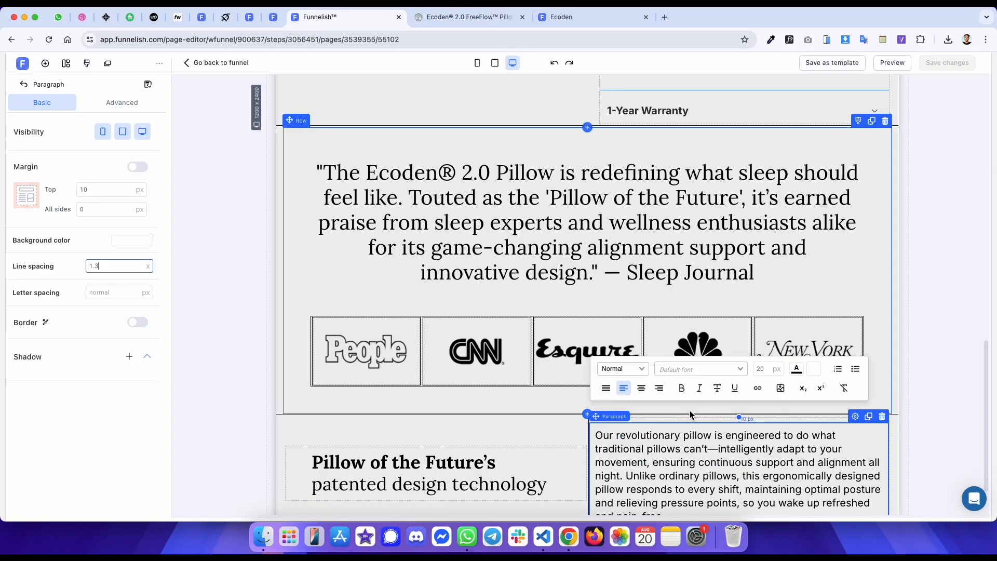
type("20")
left_click(137, 167)
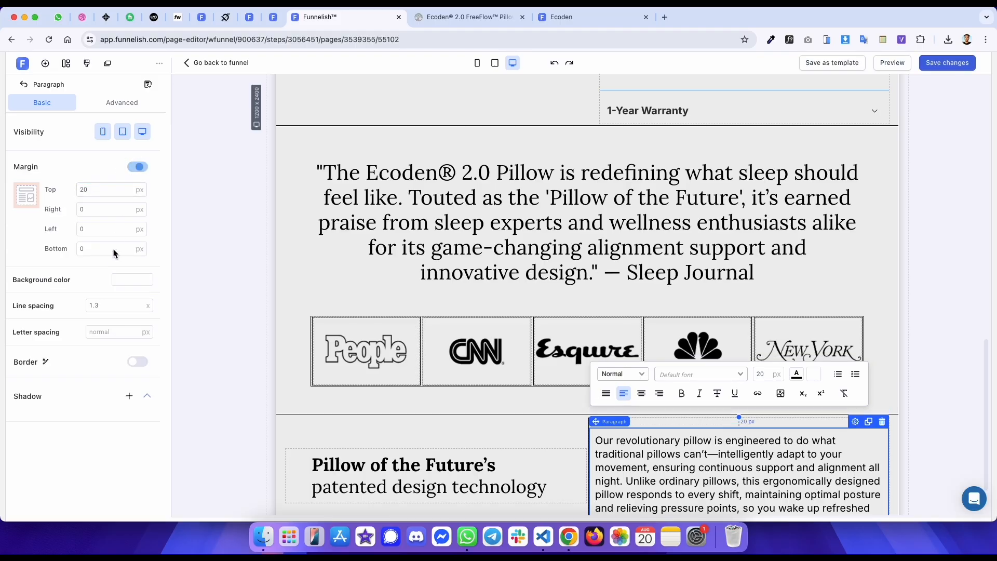
type("20")
- Give the container holding the description 50 px right and left margins
key("ctrl+Tab")
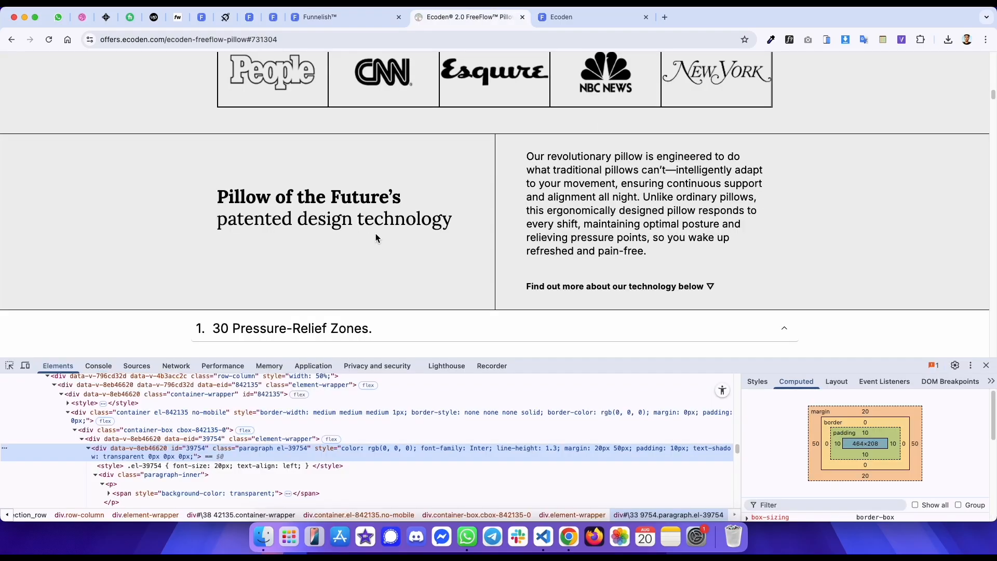
scroll(376, 233, "down", 3)
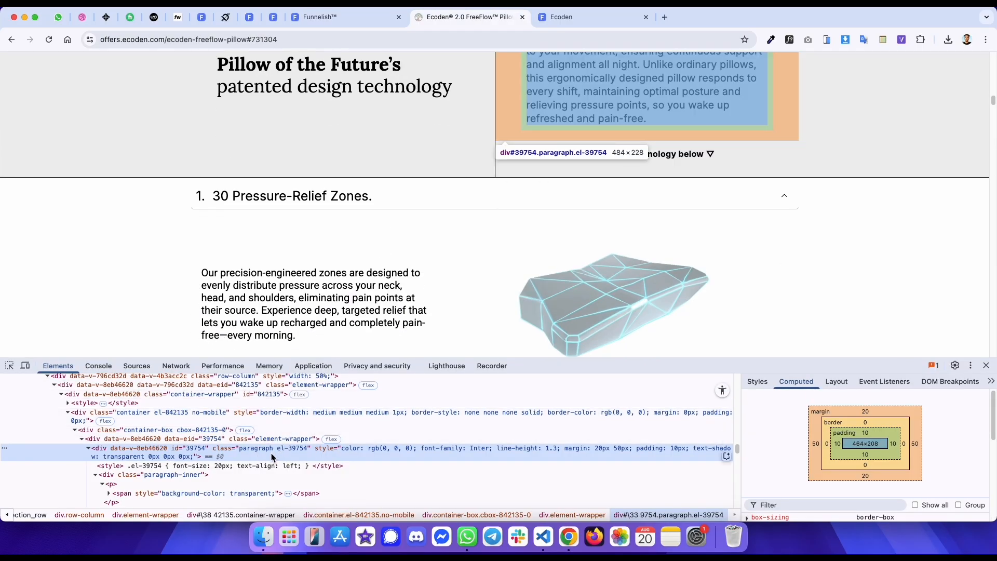
key("ctrl+shift+Tab")
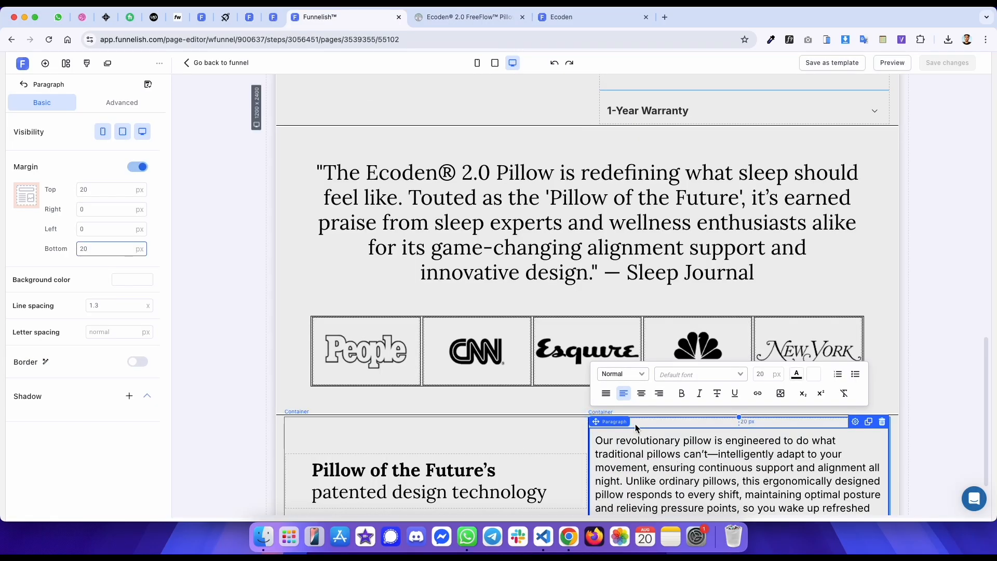
left_click(678, 425)
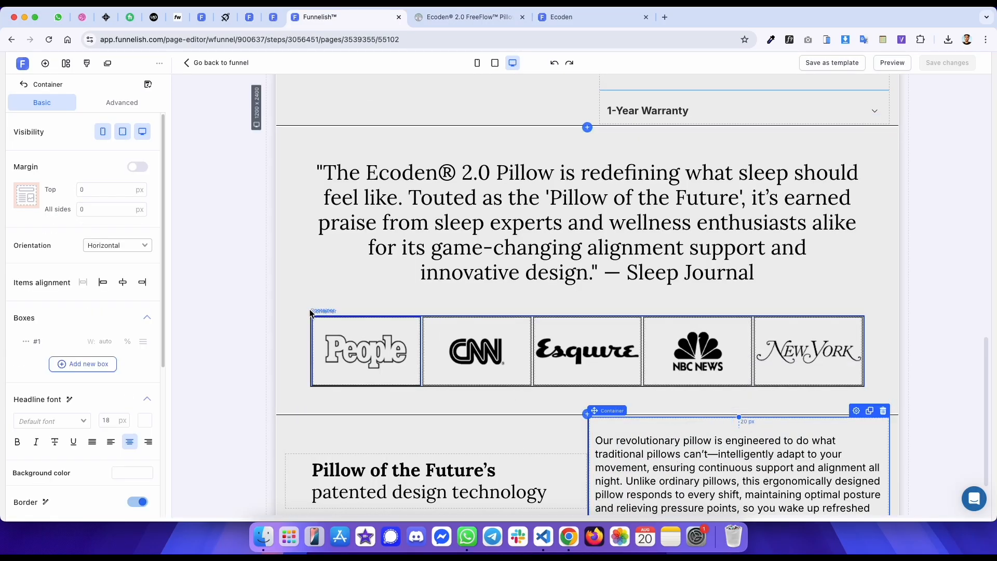
left_click(136, 167)
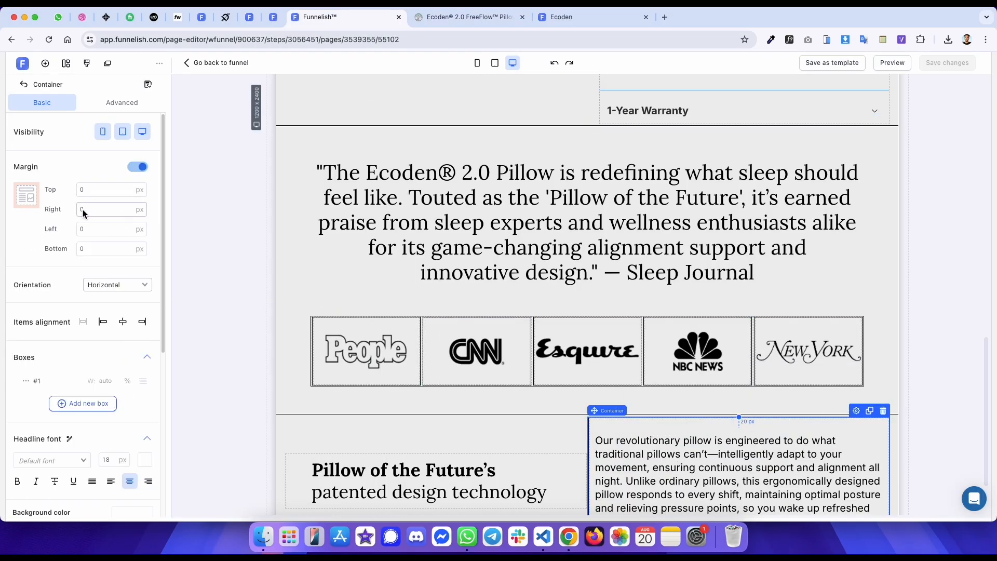
type("50")
left_click(81, 229)
type("50")
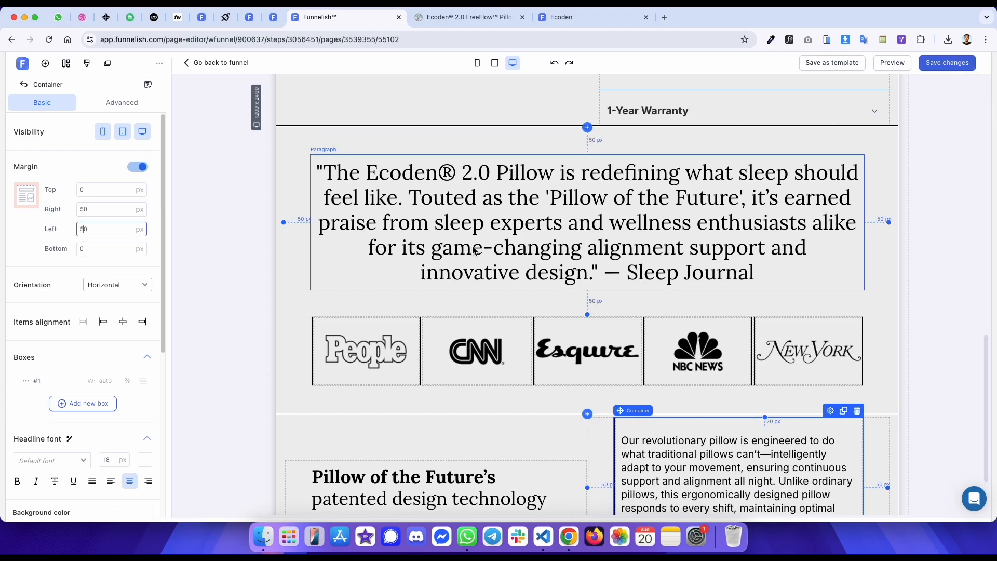
- Inspect the original page's 'Find out more about our technology below' link element in the developer tools
scroll(473, 246, "down", 2)
key("ctrl+Tab")
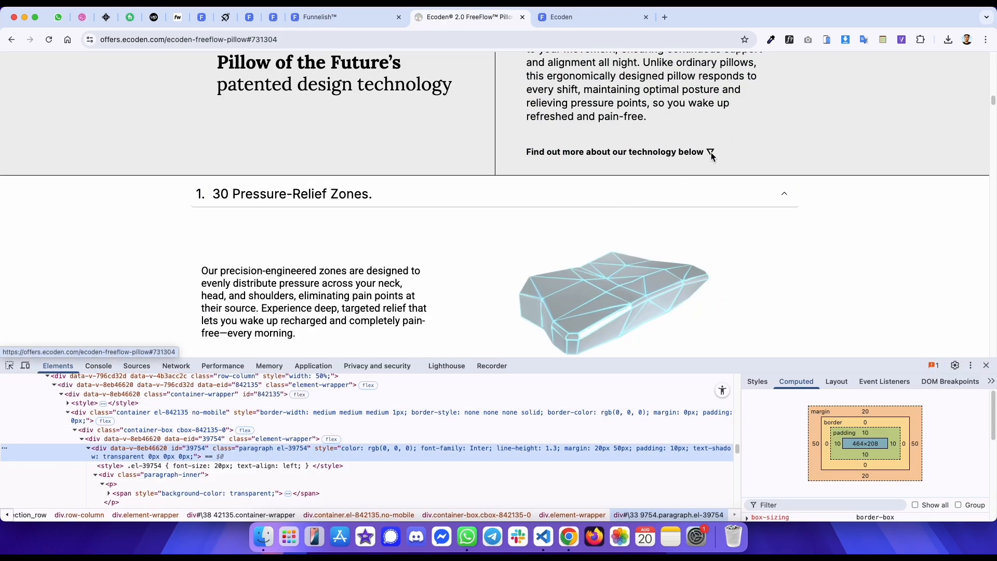
right_click(573, 151)
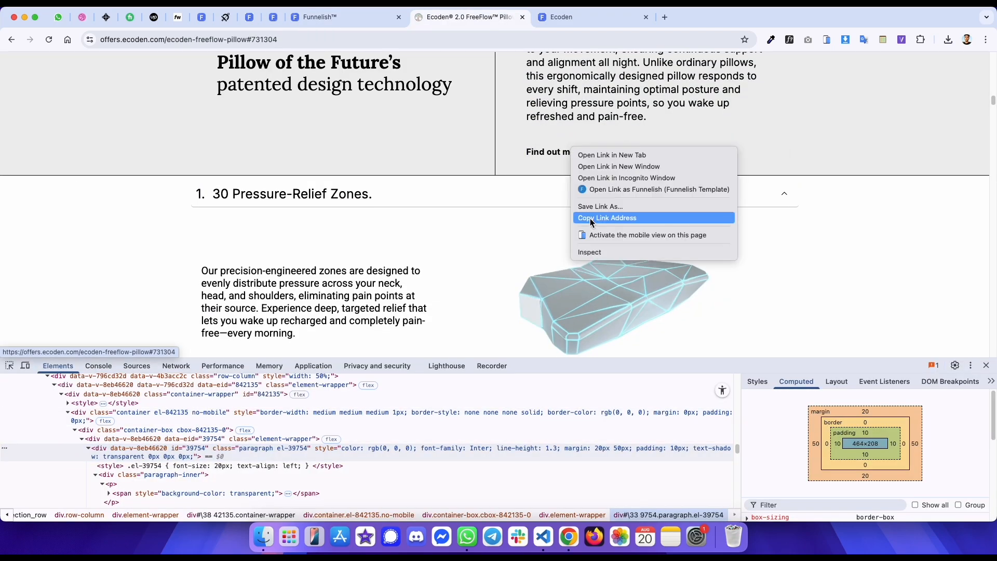
left_click(589, 251)
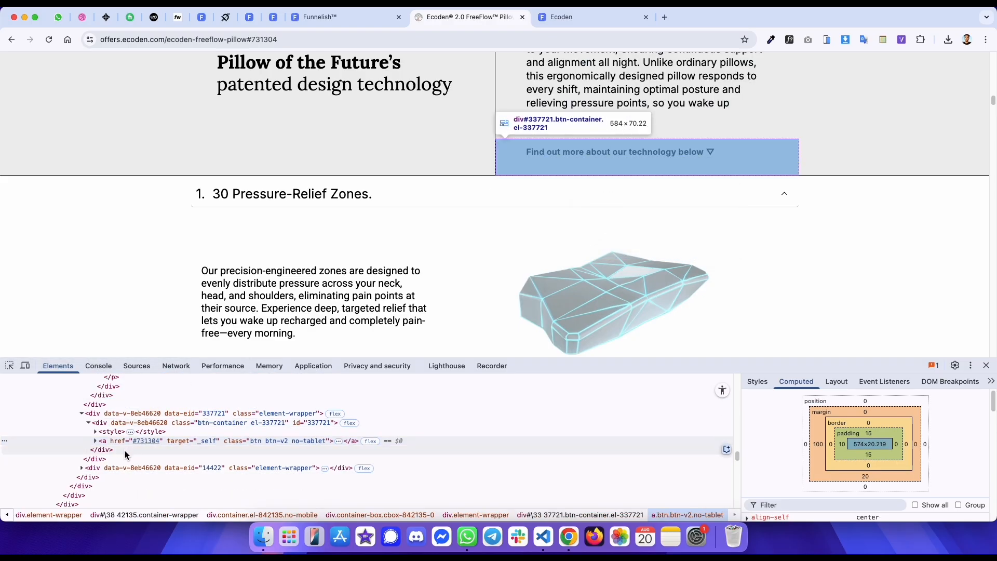
left_click(106, 442)
left_click(97, 441)
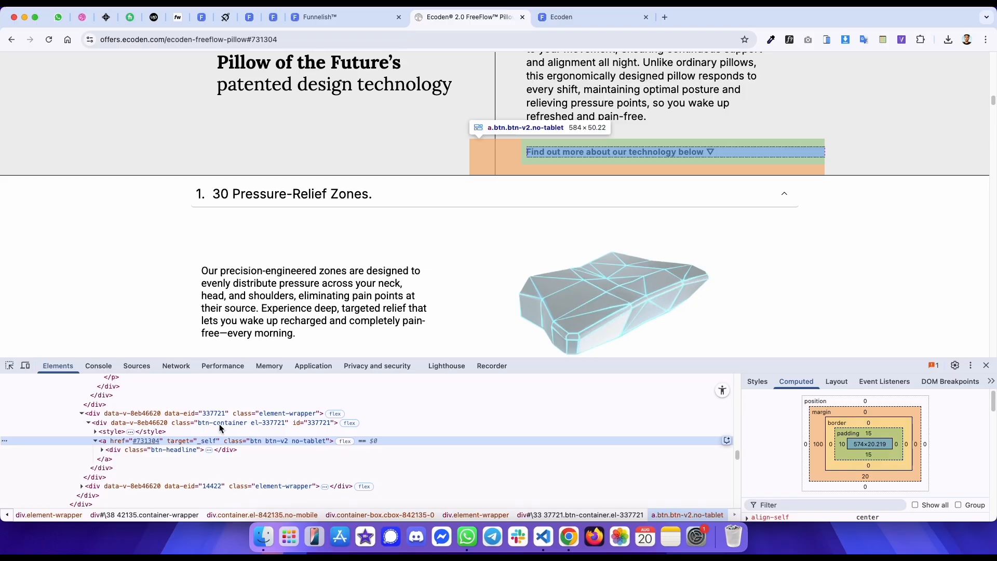
scroll(477, 202, "up", 2)
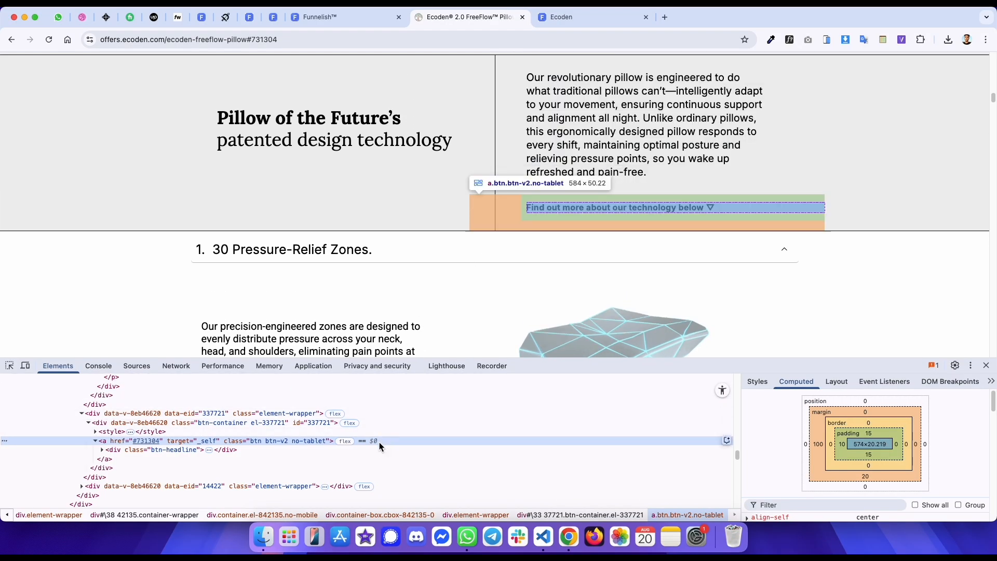
- Add a Button element below the description paragraph
key("ctrl+shift+Tab")
left_click(733, 452)
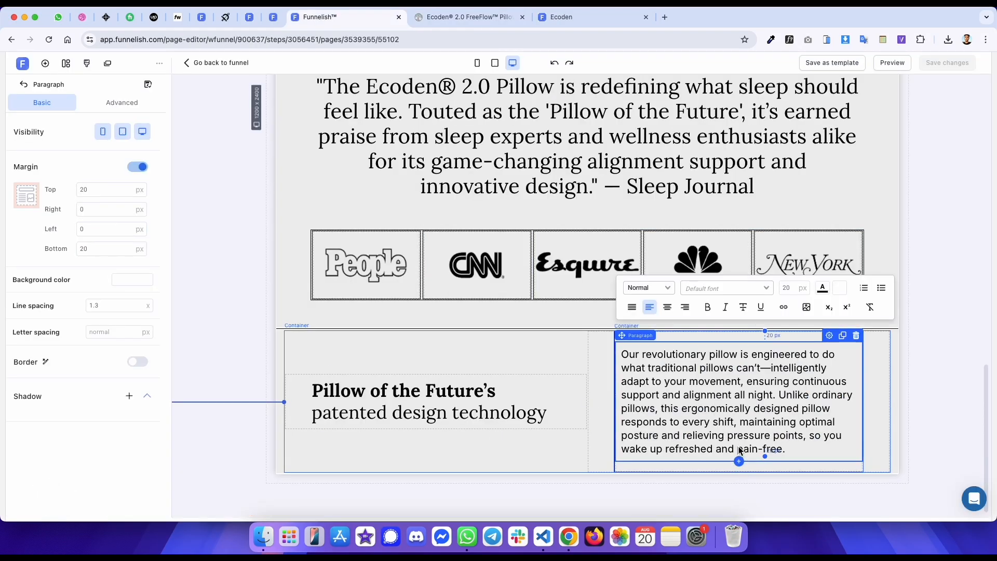
left_click(738, 461)
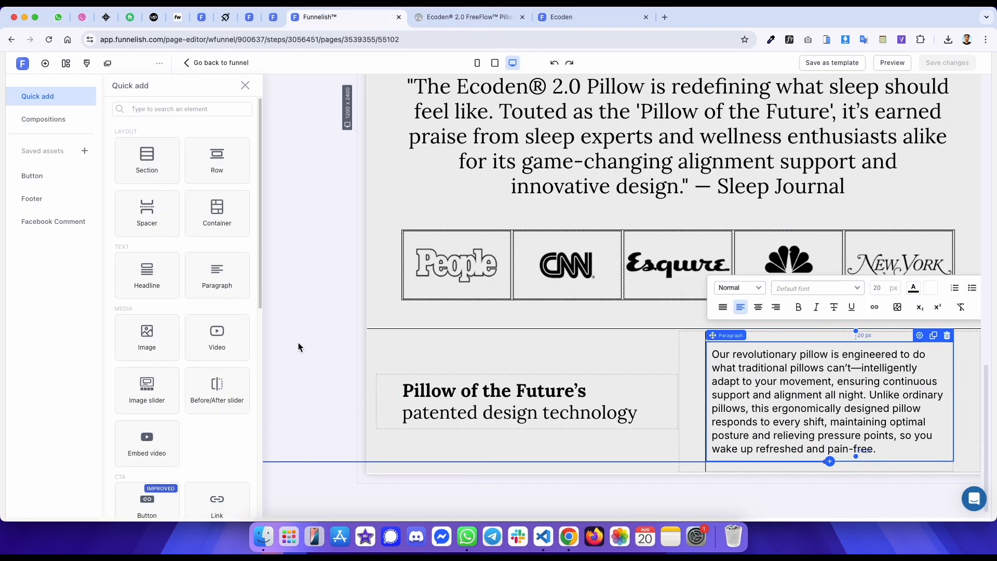
left_click(150, 513)
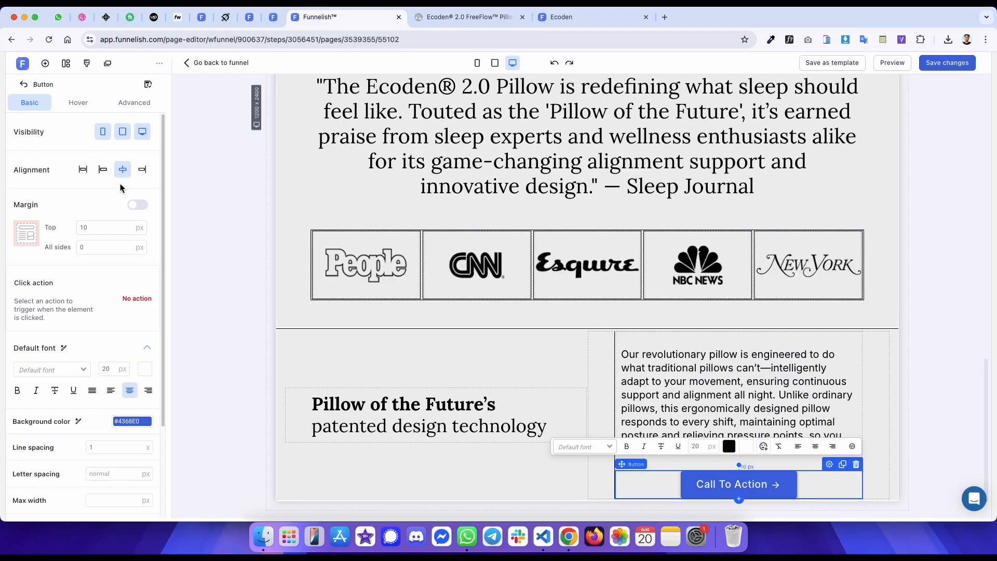
- Set the button's click action to Go to URL with '#' as the address
left_click(137, 298)
left_click(338, 289)
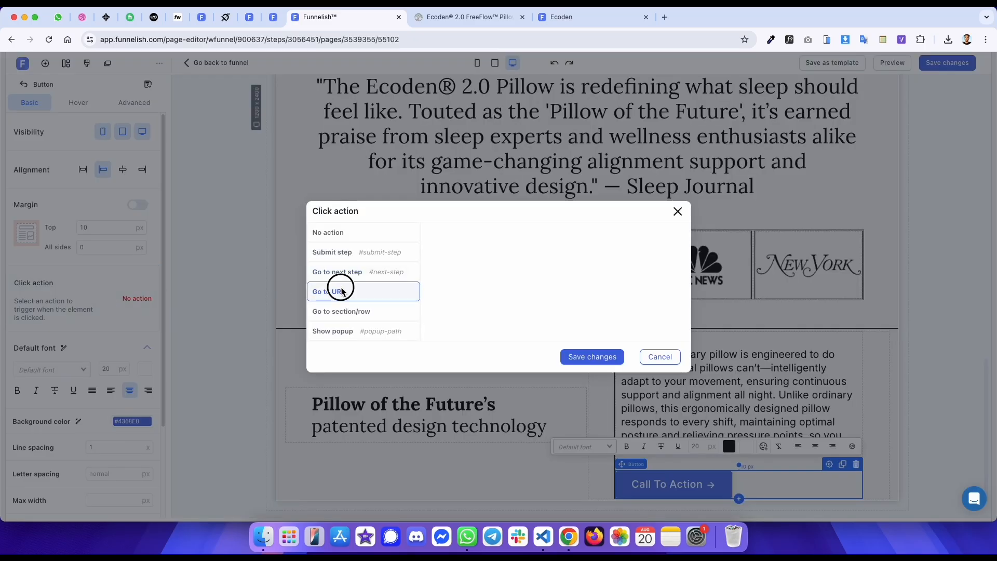
left_click(438, 286)
left_click(471, 263)
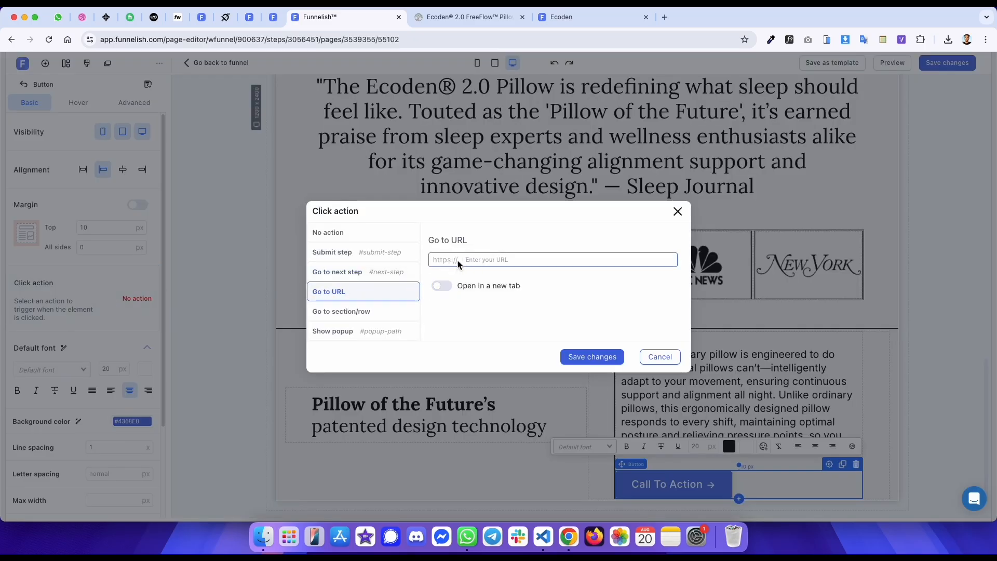
left_click(587, 357)
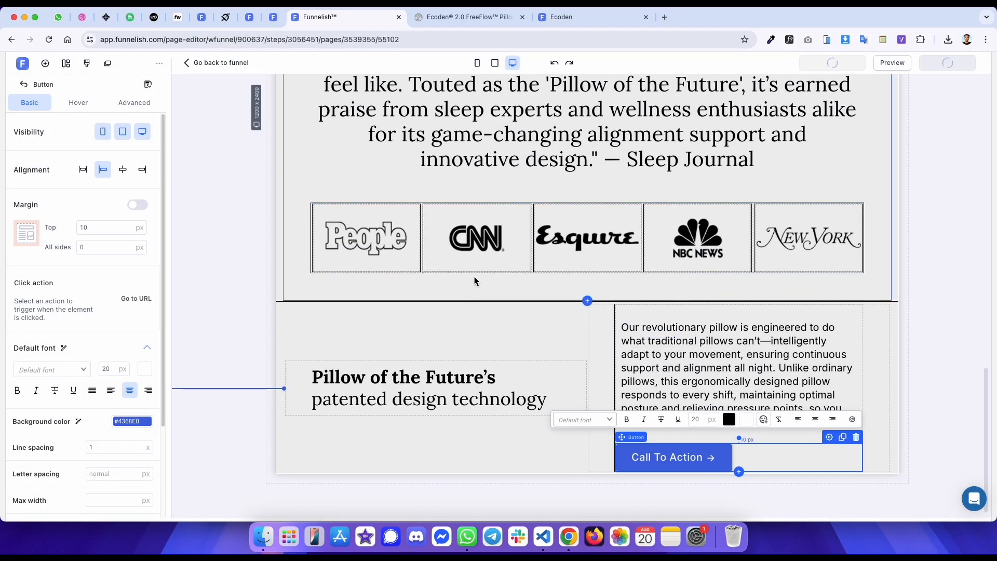
- Select the original button's text and inspect its headline markup in the developer tools
key("ctrl+Tab")
left_click_drag(741, 206, 597, 205)
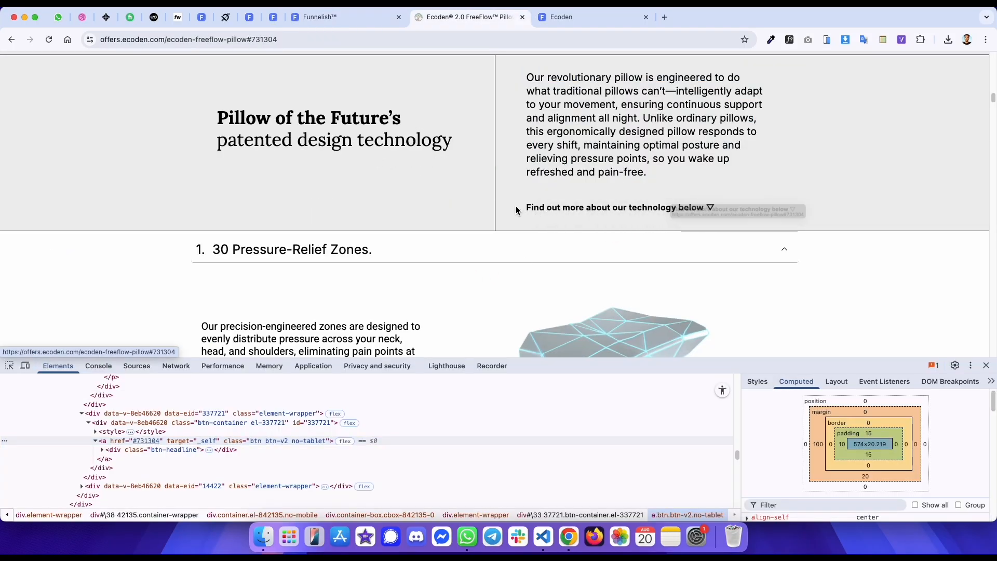
left_click_drag(516, 206, 719, 208)
key("super+c")
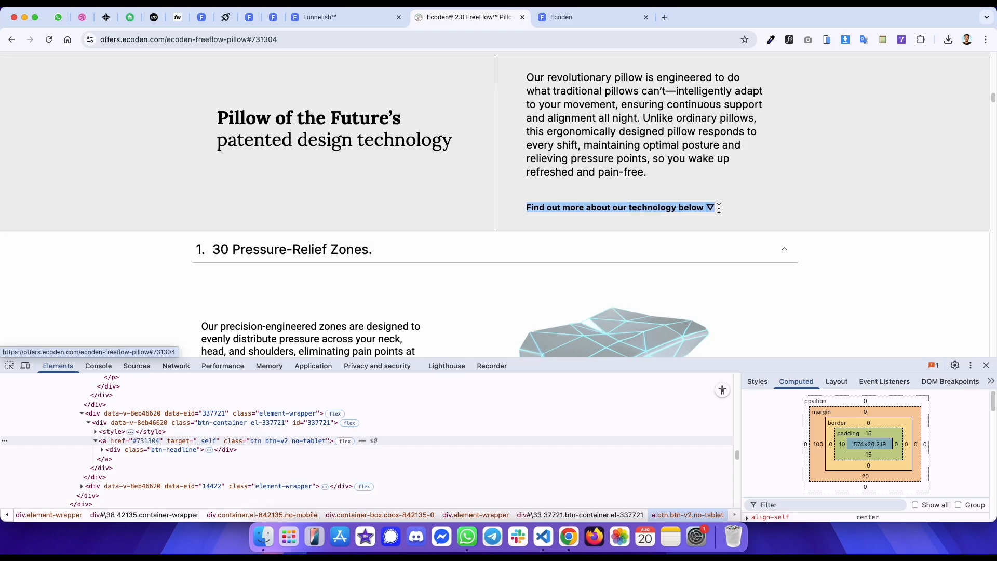
right_click(711, 210)
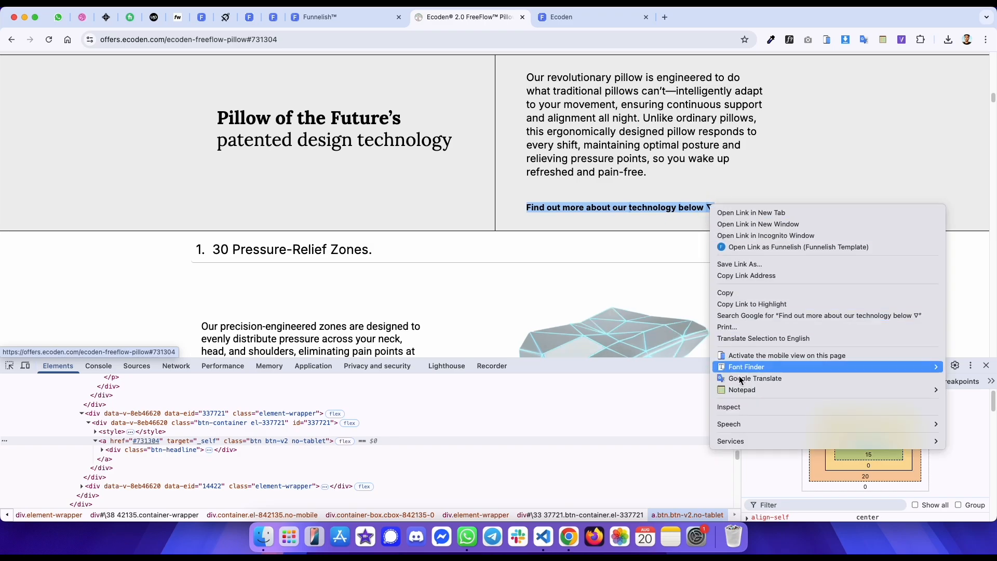
left_click(739, 408)
left_click(208, 450)
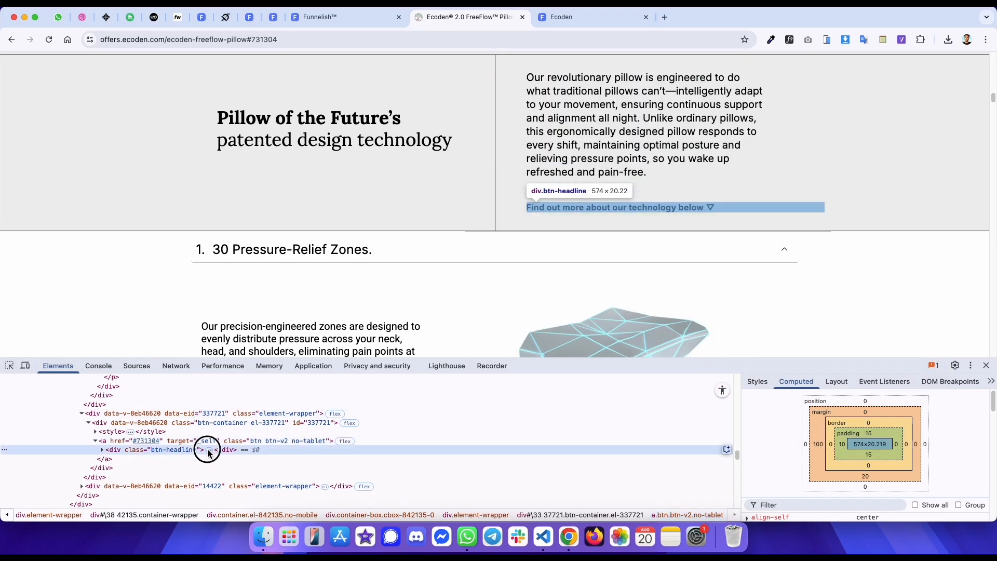
left_click(118, 460)
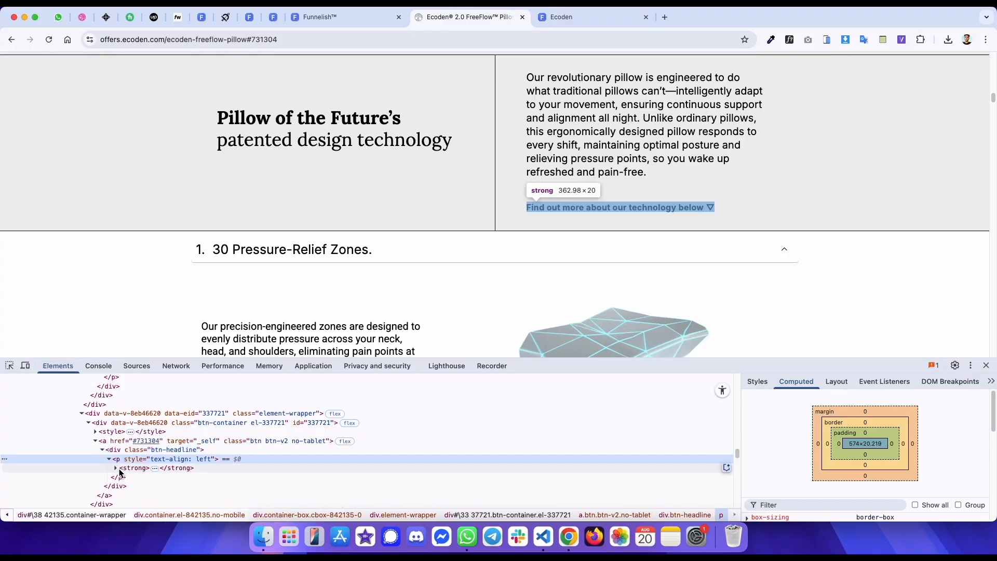
left_click(123, 469)
scroll(138, 484, "down", 2)
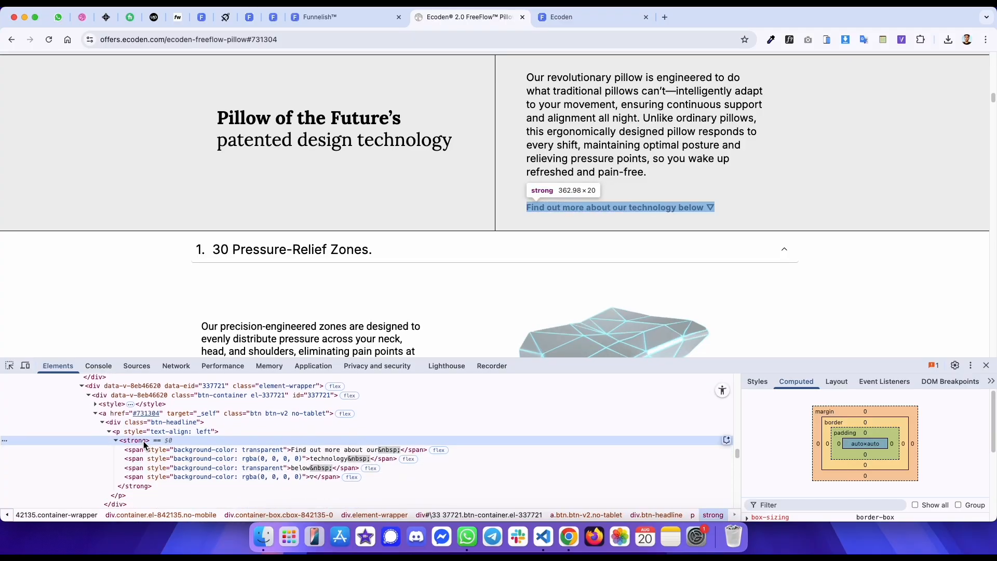
- Replace the button label with 'Find out more about our technology below ▽'
key("ctrl+shift+Tab")
triple_click(674, 460)
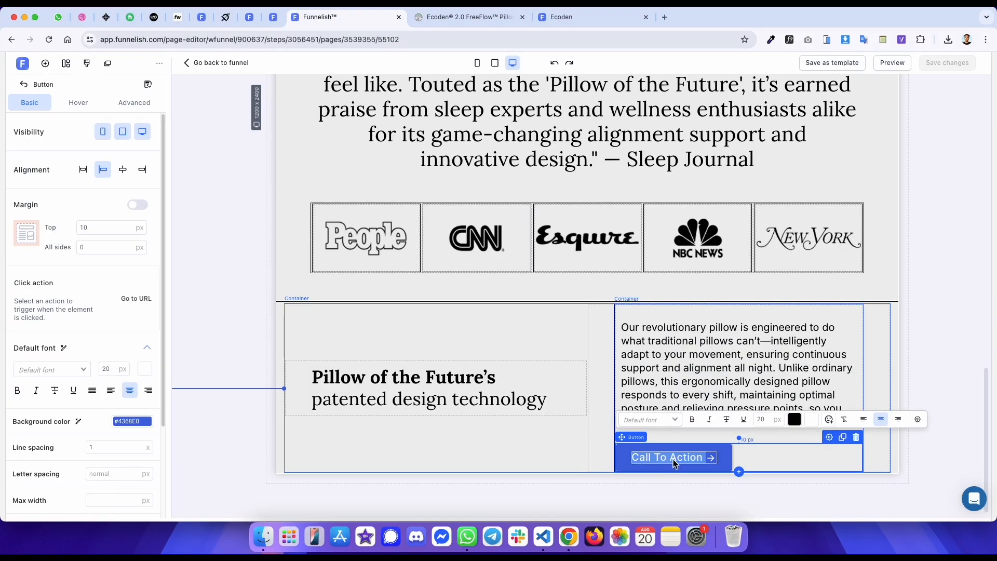
key("super+v")
- Make the button's background colour transparent
key("ctrl+Tab")
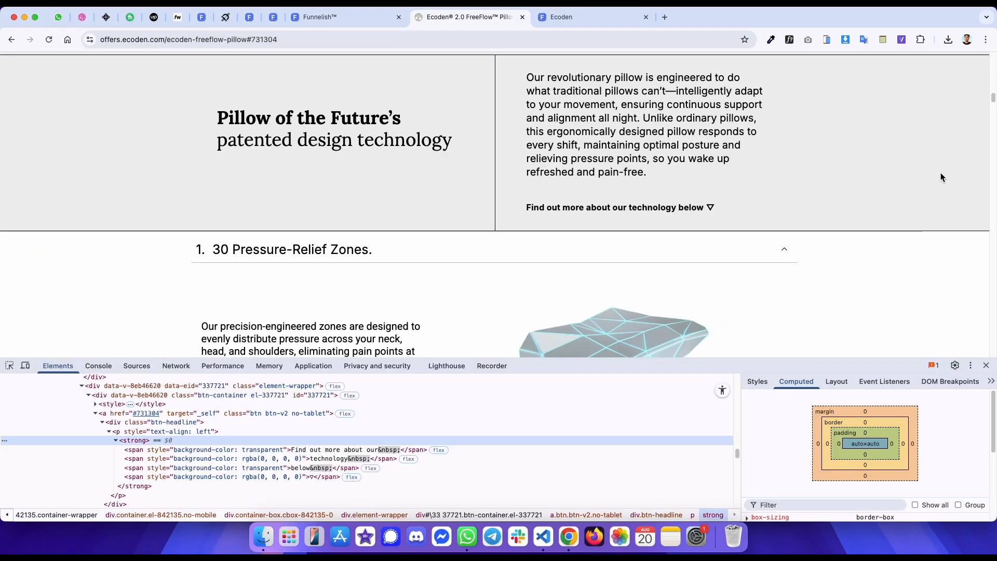
key("ctrl+shift+Tab")
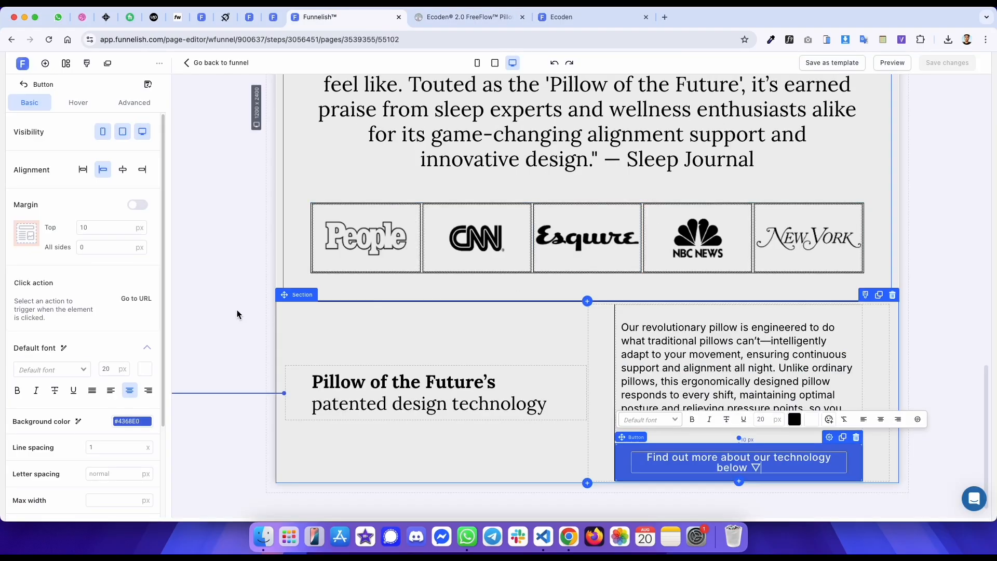
left_click(132, 421)
left_click(265, 417)
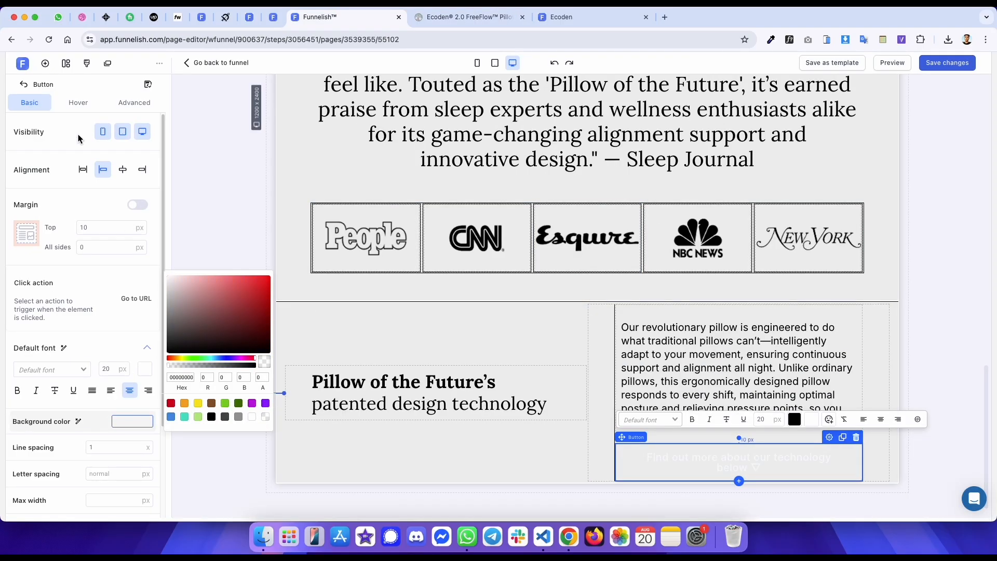
- Inspect the original button's styles and computed margin and padding in the developer tools
key("ctrl+Tab")
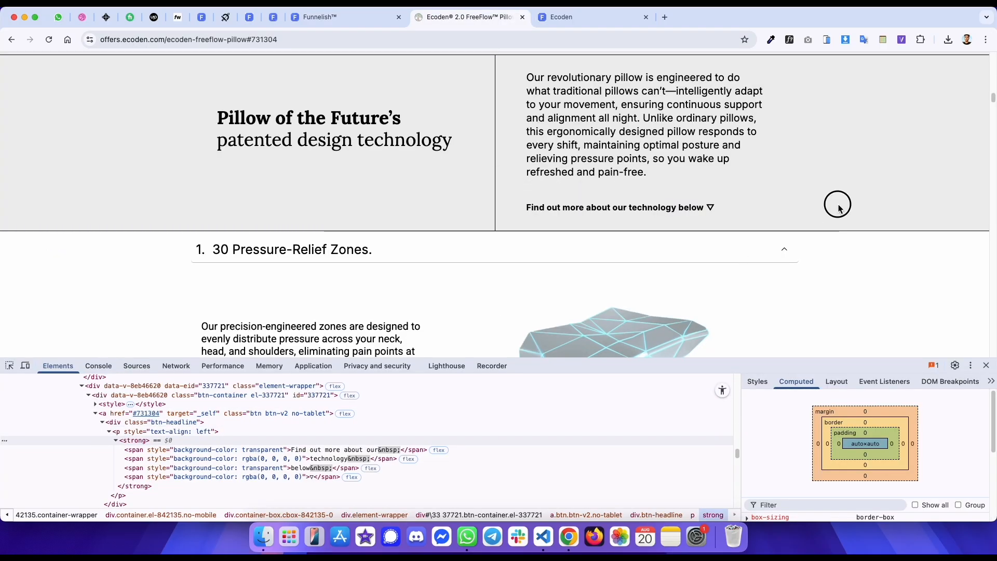
left_click(758, 381)
left_click(259, 413)
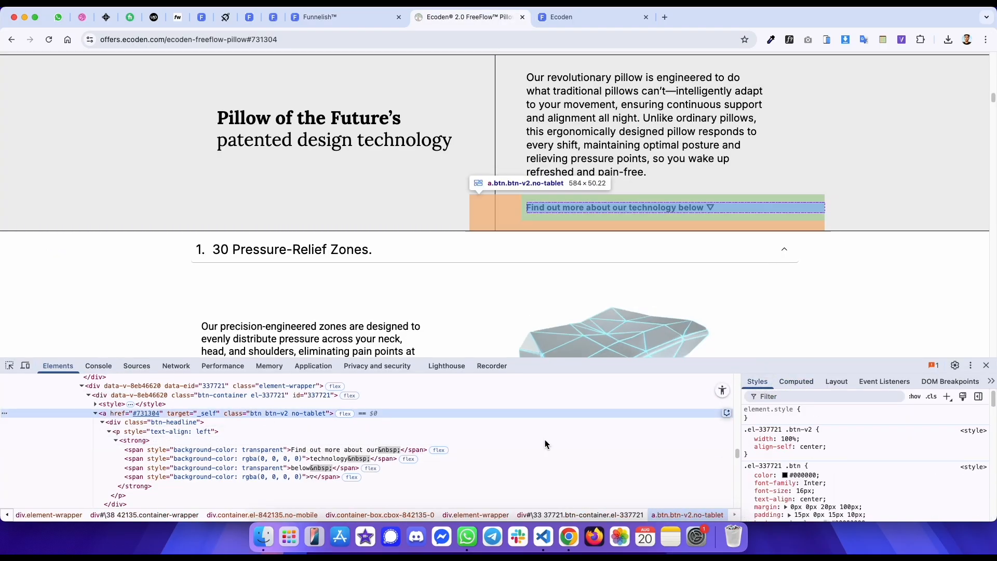
left_click(797, 382)
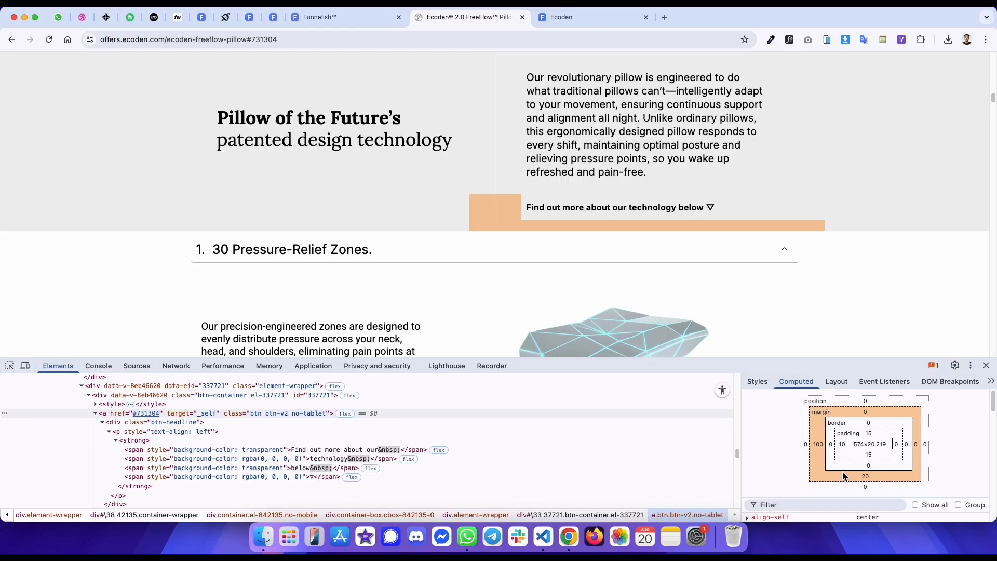
- Set the button's margins to 0 px top and 20 px bottom
key("ctrl+shift+Tab")
left_click(96, 227)
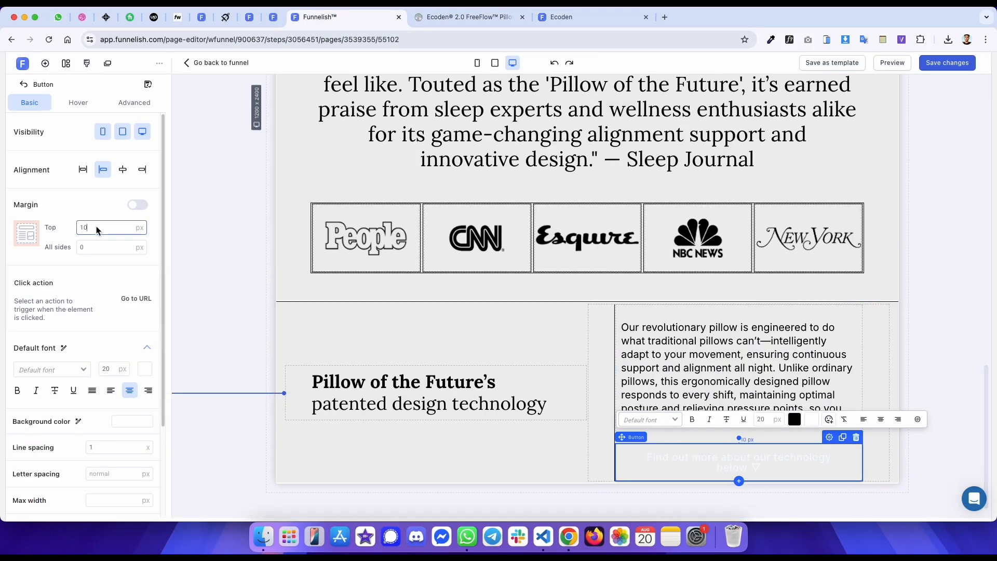
left_click(129, 205)
key("BackSpace")
type("20")
- Compare the button's advanced padding settings with the original button
left_click(132, 105)
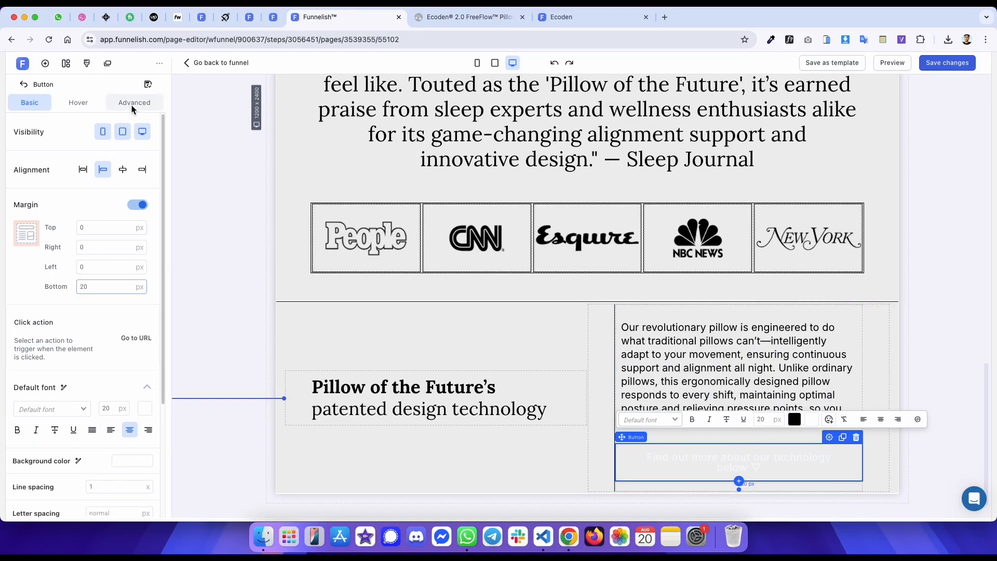
key("ctrl+Tab")
key("ctrl+shift+Tab")
key("ctrl+Tab")
key("ctrl+shift+Tab")
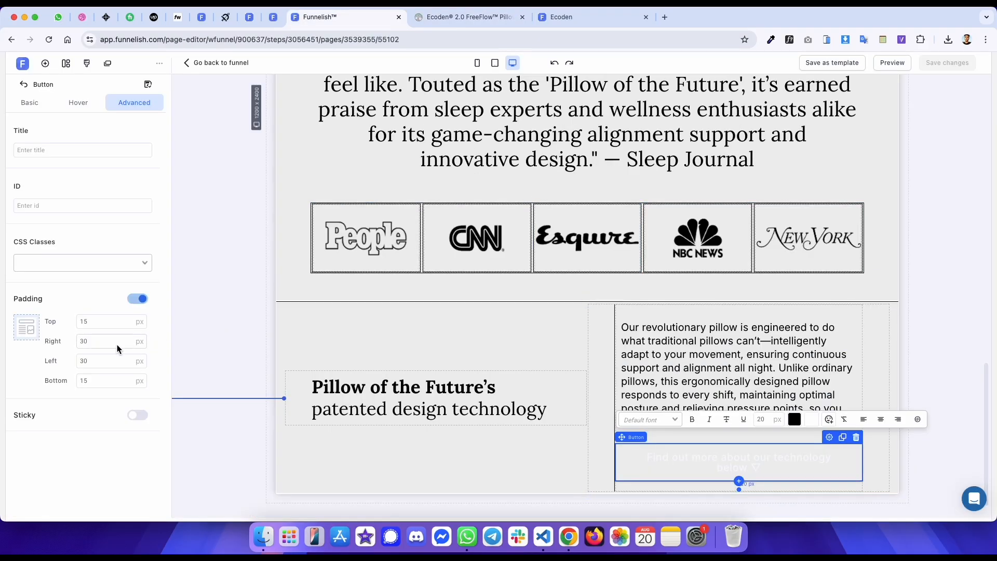
- Set the button's padding to 0 px on the right and 10 px on the left
key("BackSpace")
type("0")
left_click(99, 359)
key("BackSpace")
key("BackSpace")
type("10")
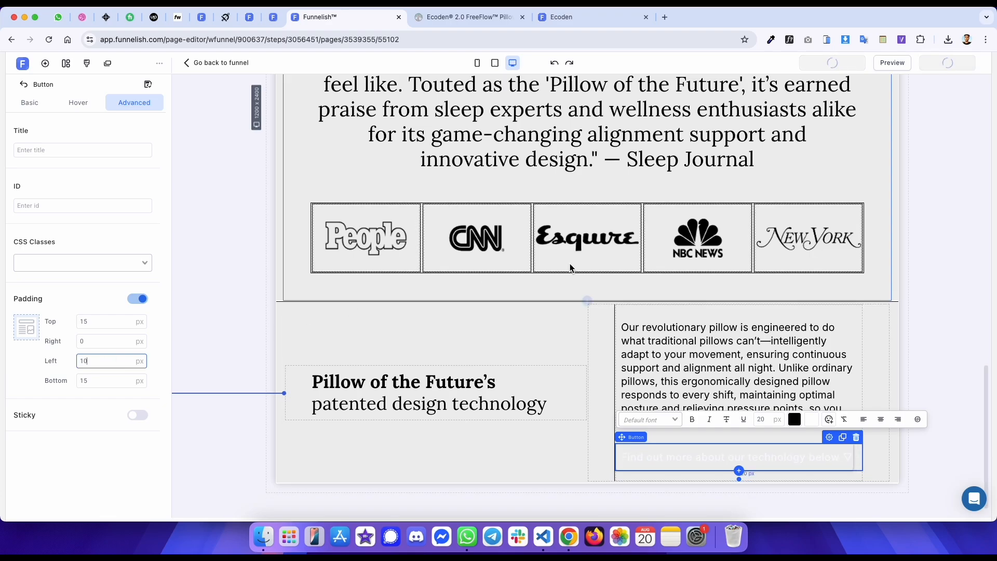
- Inspect the original button's text styles in the developer tools
key("ctrl+Tab")
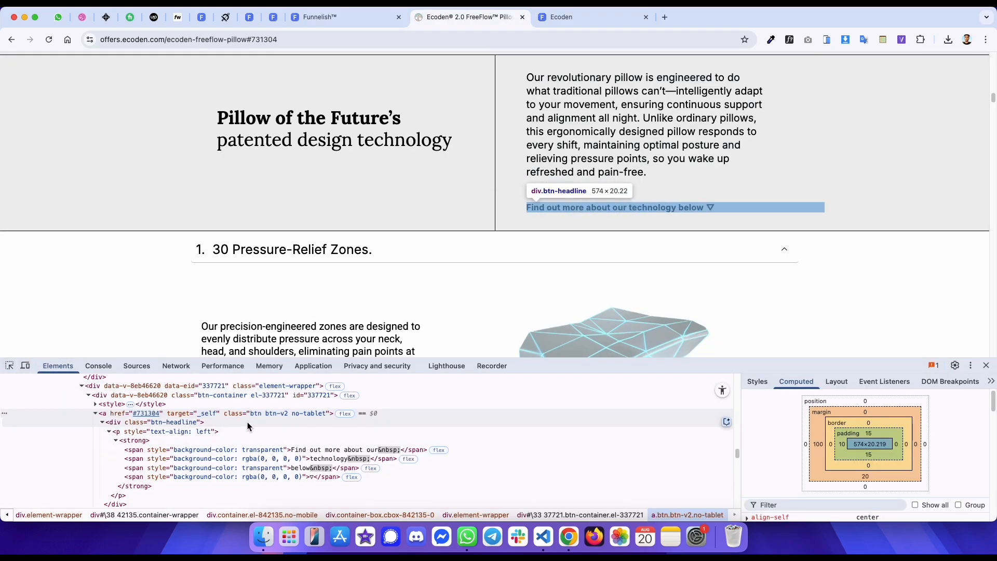
left_click(338, 431)
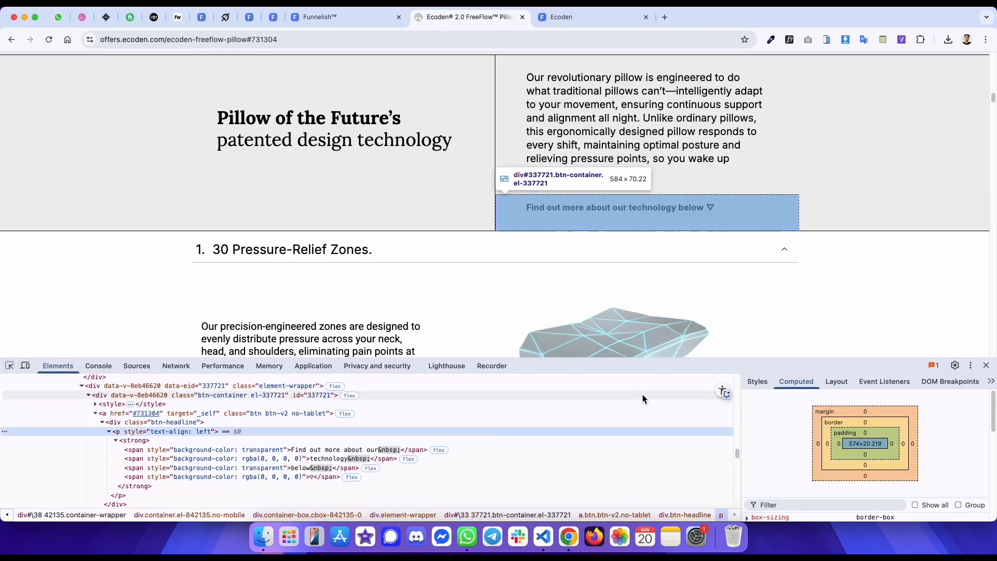
left_click(757, 381)
left_click(560, 413)
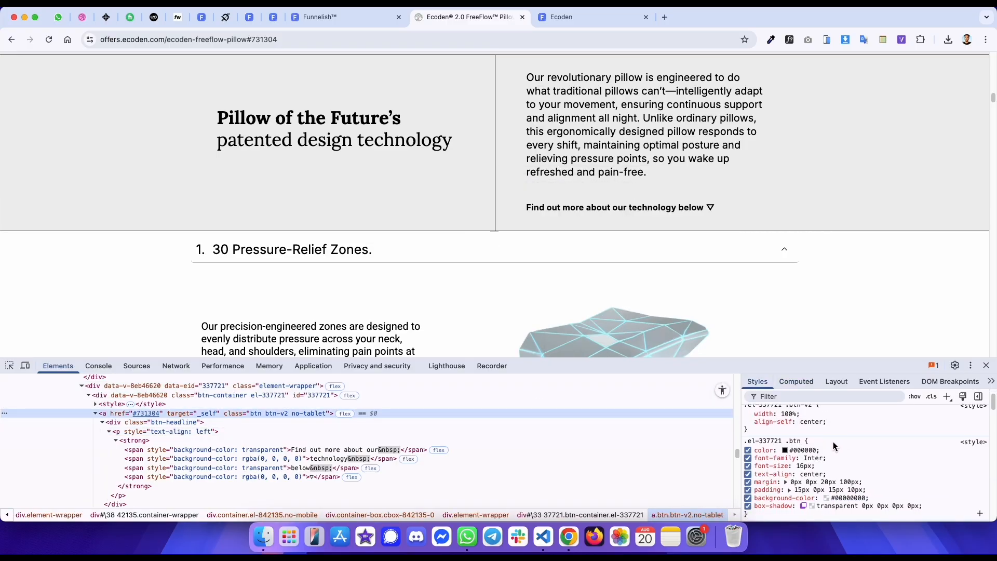
- Set the button's font to 16 px, black and bold
key("ctrl+shift+Tab")
left_click(30, 103)
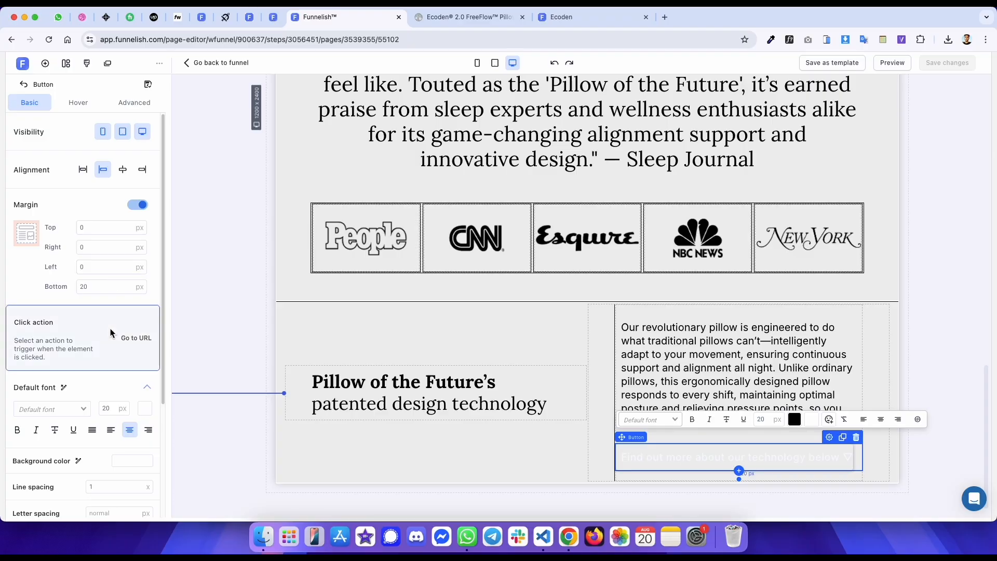
type("16")
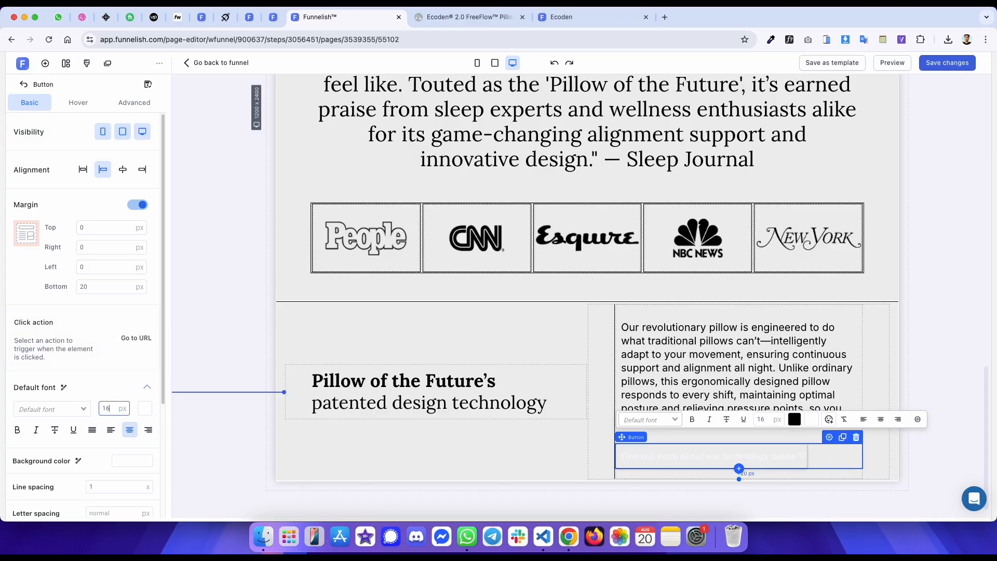
left_click(145, 409)
left_click(188, 383)
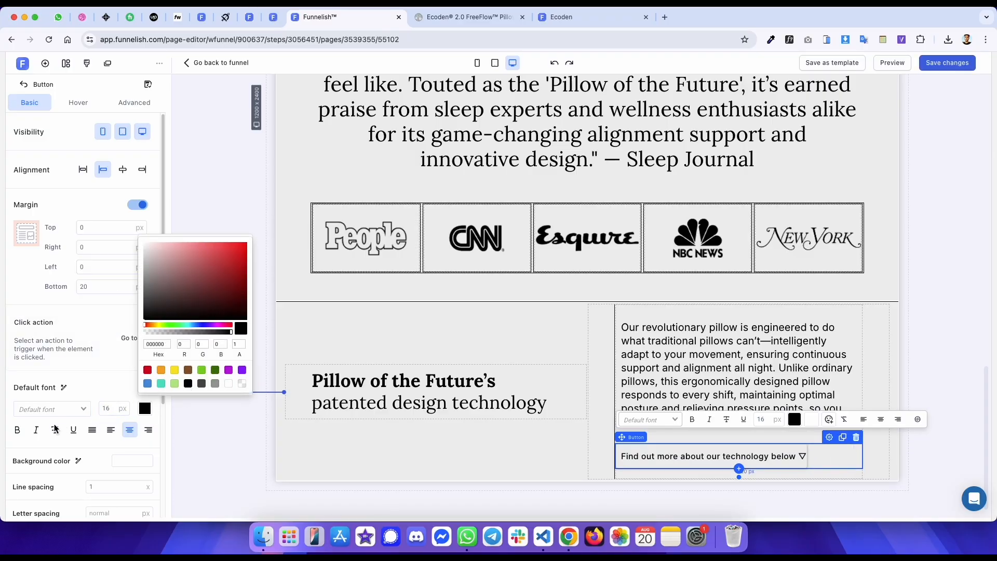
left_click(24, 431)
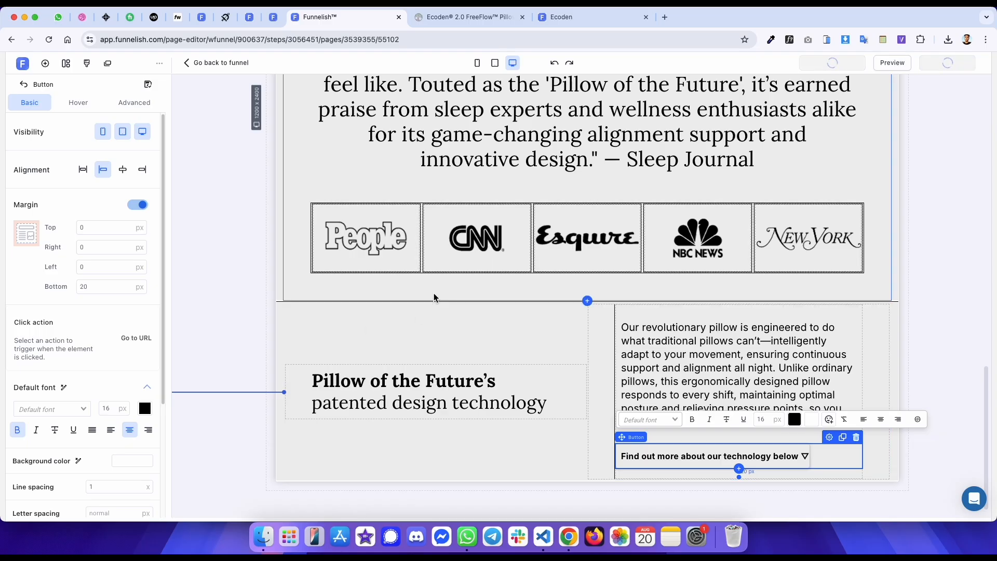
- Add a drop shadow to the button and save the page changes
scroll(104, 291, "down", 5)
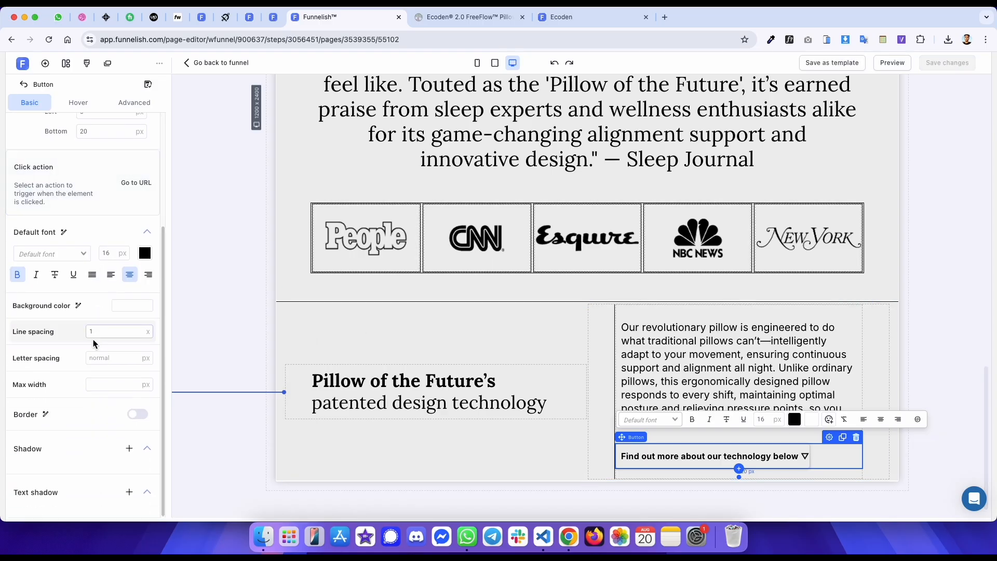
left_click(130, 450)
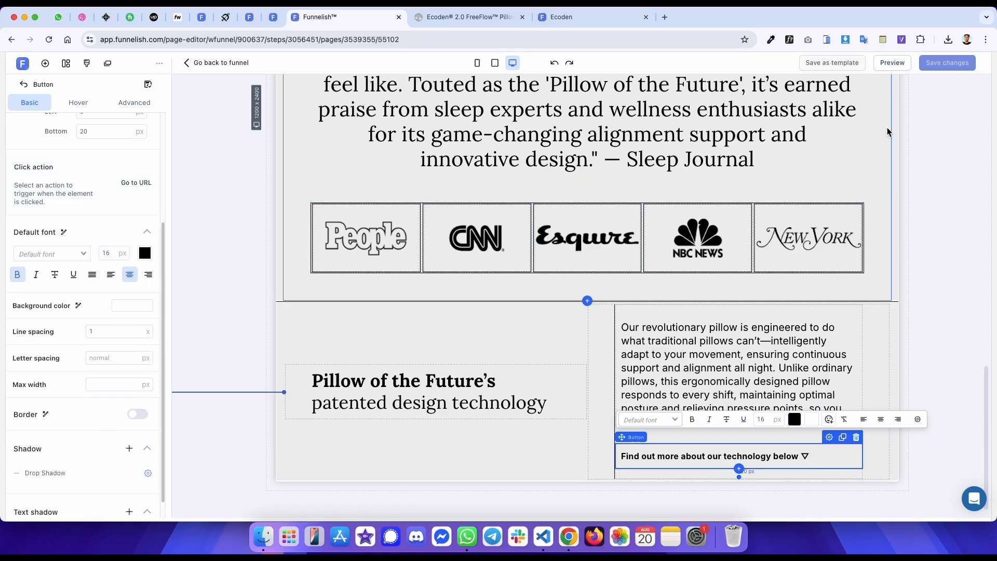
left_click(943, 64)
left_click(931, 102)
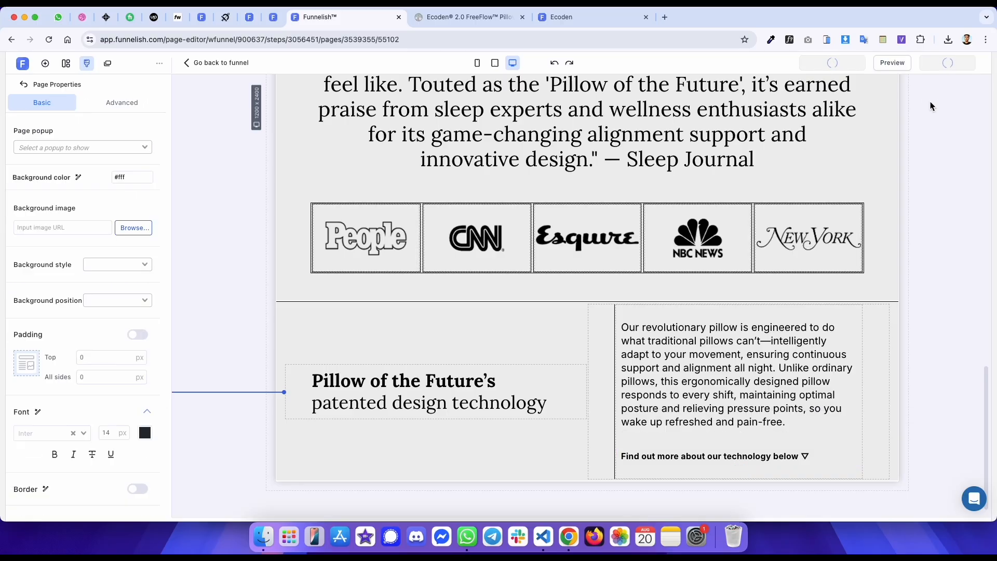
- Reload the published preview and compare its technology section and button with the original page
left_click(585, 23)
key("super+r")
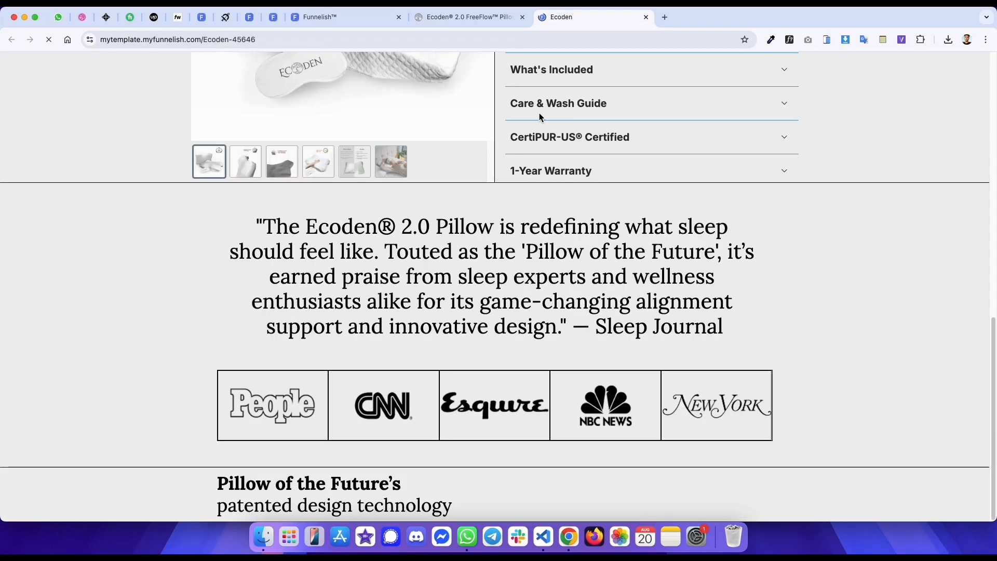
left_click(480, 19)
scroll(506, 85, "up", 10)
scroll(506, 85, "down", 5)
scroll(506, 86, "up", 8)
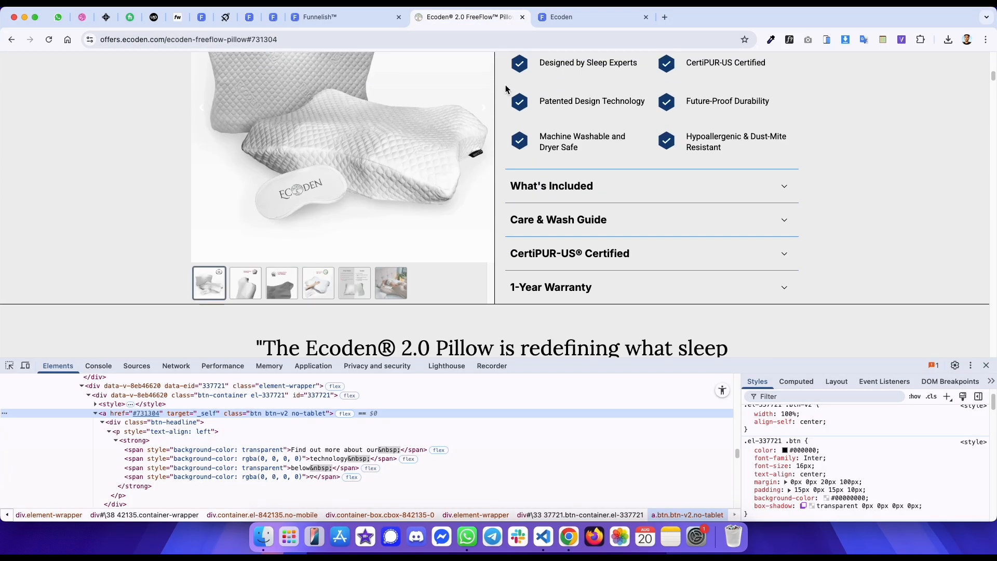
scroll(530, 161, "down", 6)
key("ctrl+Tab")
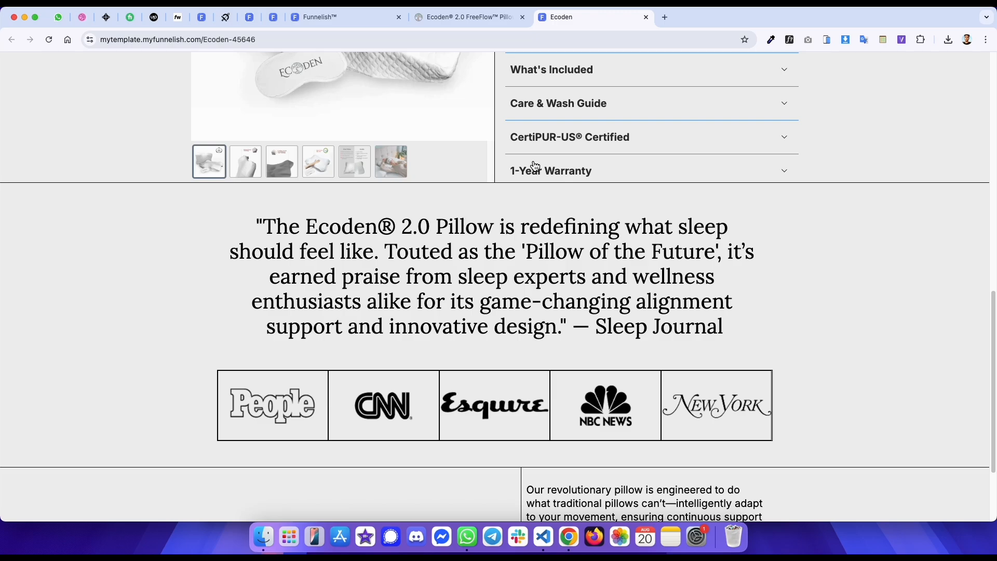
scroll(535, 166, "down", 3)
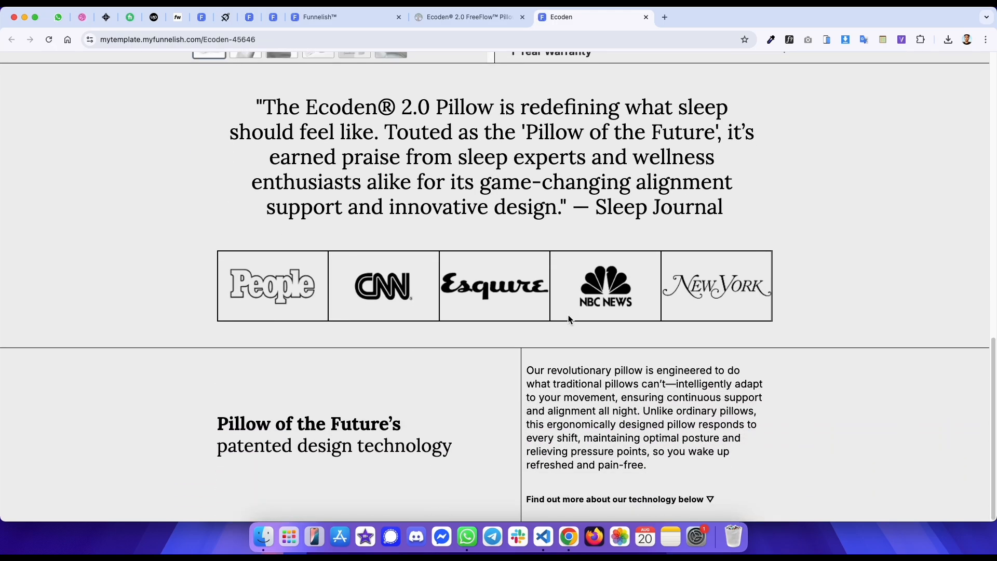
key("ctrl+shift+Tab")
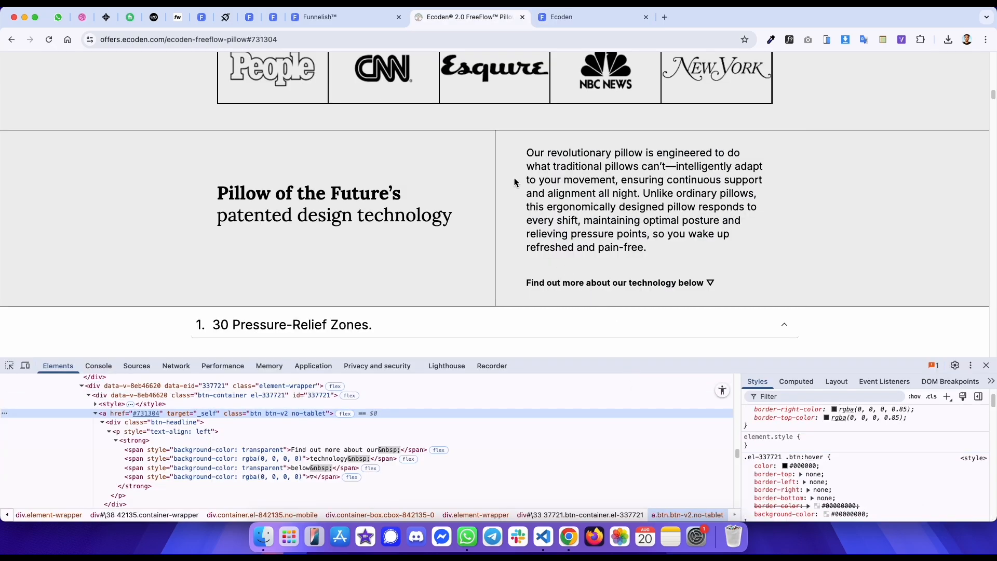
key("ctrl+shift+Tab")
- Set the text column container's spacing values to 0 and enable its padding with 50 px on the right
left_click(655, 318)
double_click(105, 232)
type("0")
double_click(105, 214)
type("0")
left_click(122, 104)
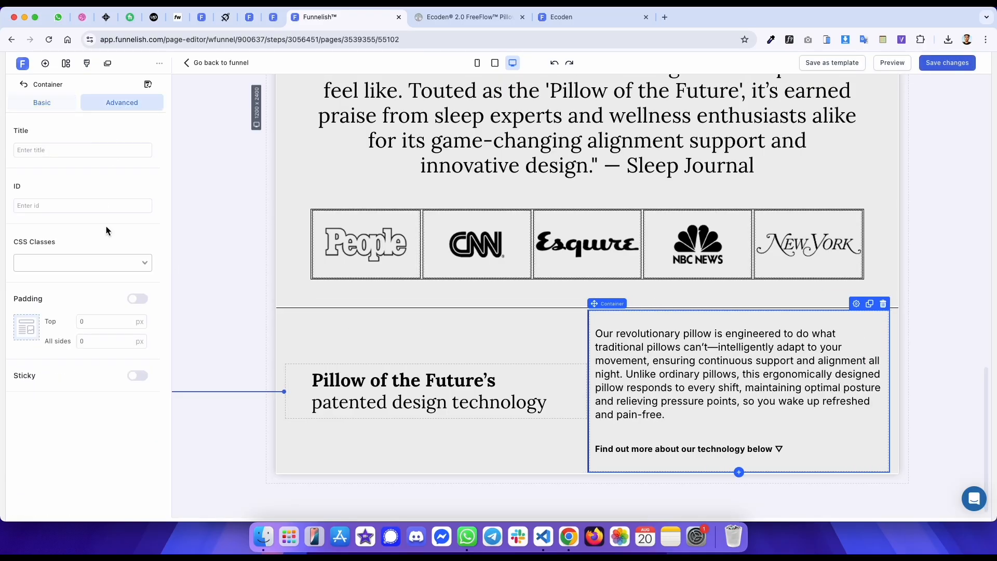
left_click(135, 299)
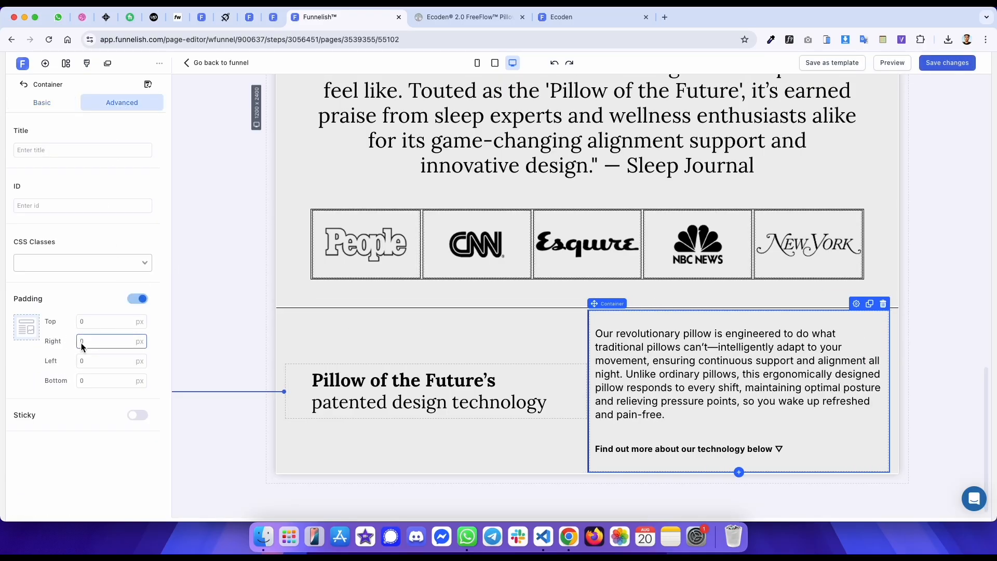
type("5")
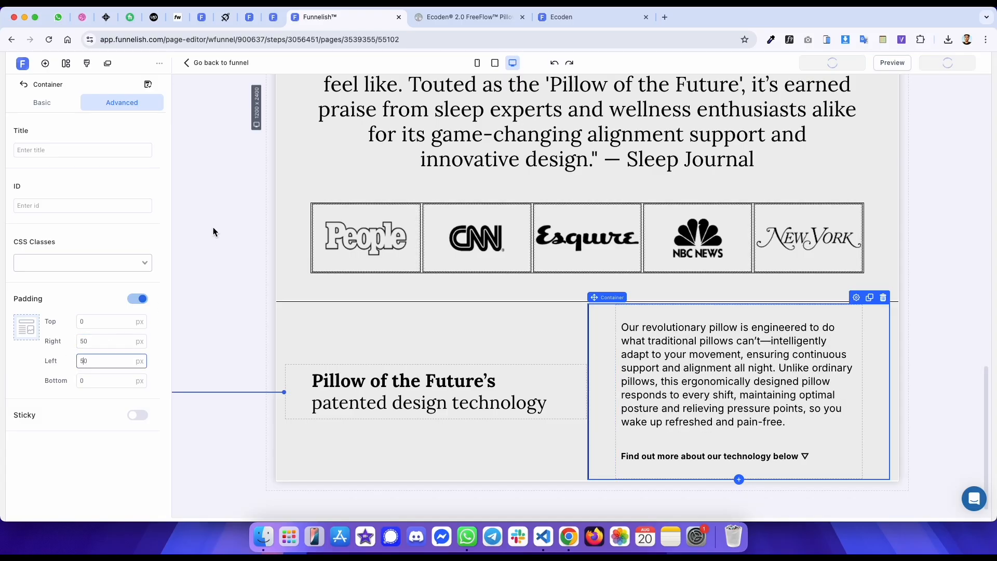
left_click(213, 227)
- Inspect the original page's numbered accordion sections and their styles in the developer tools
key("ctrl+Tab")
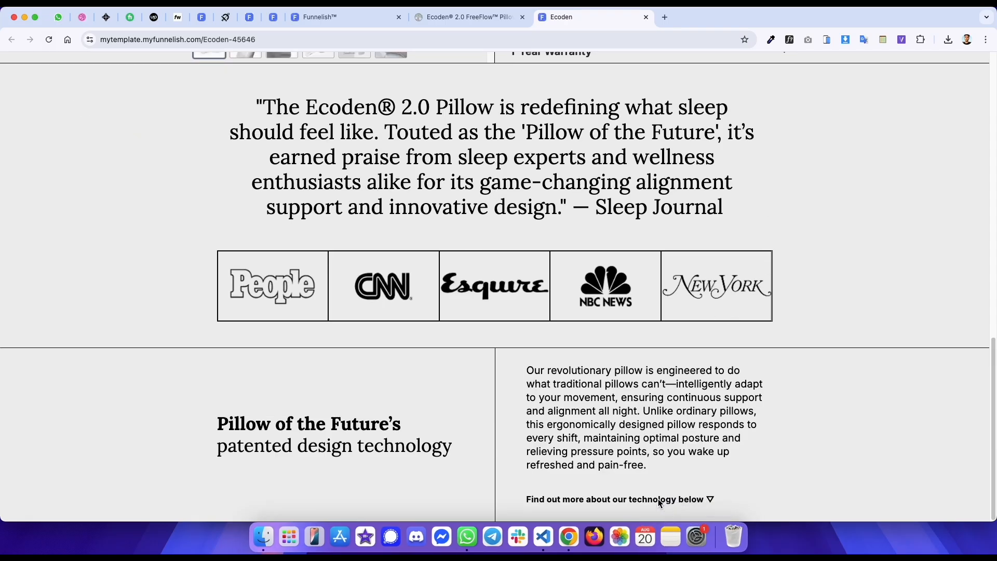
left_click(631, 502)
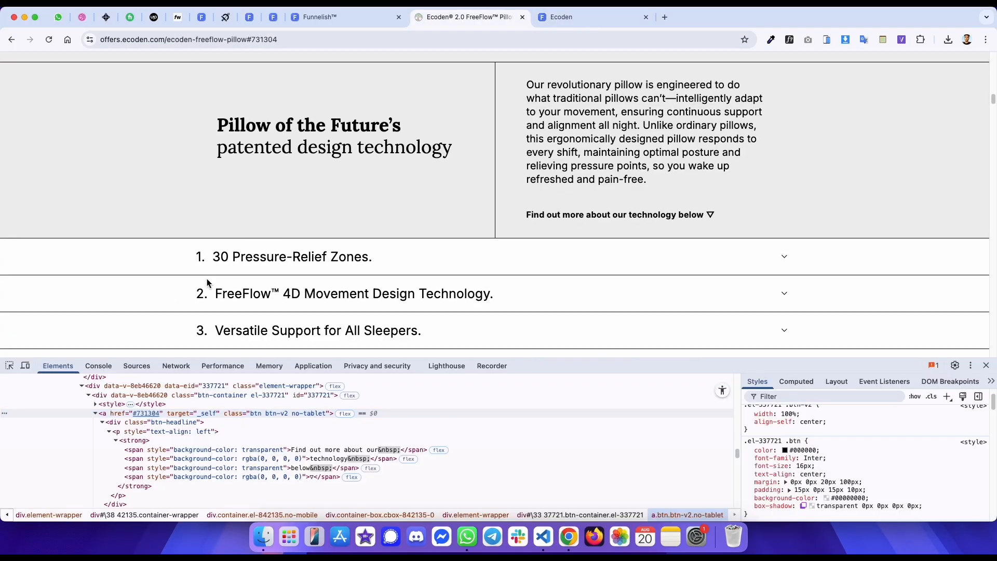
scroll(206, 281, "down", 3)
scroll(206, 278, "down", 2)
scroll(205, 279, "up", 4)
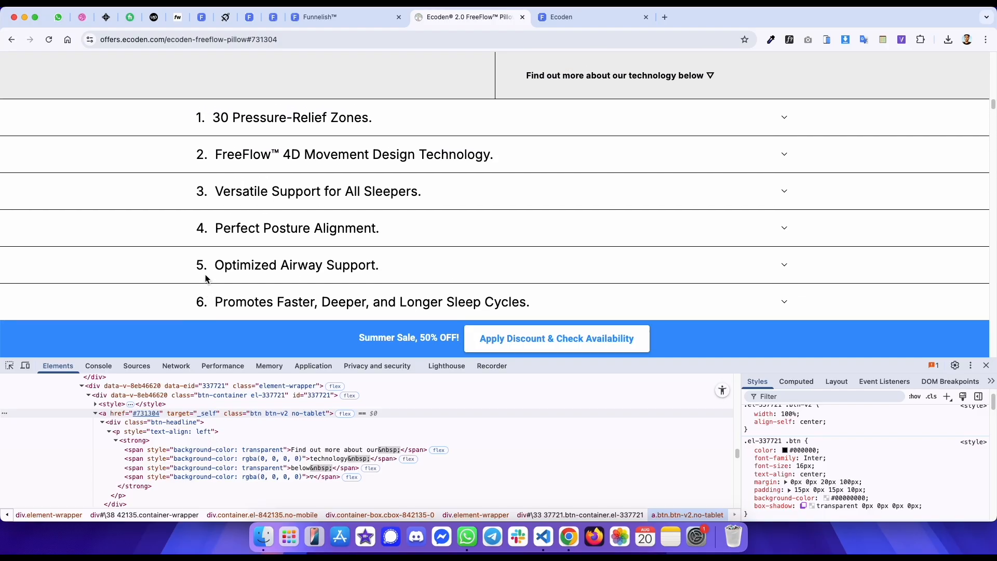
scroll(202, 201, "up", 1)
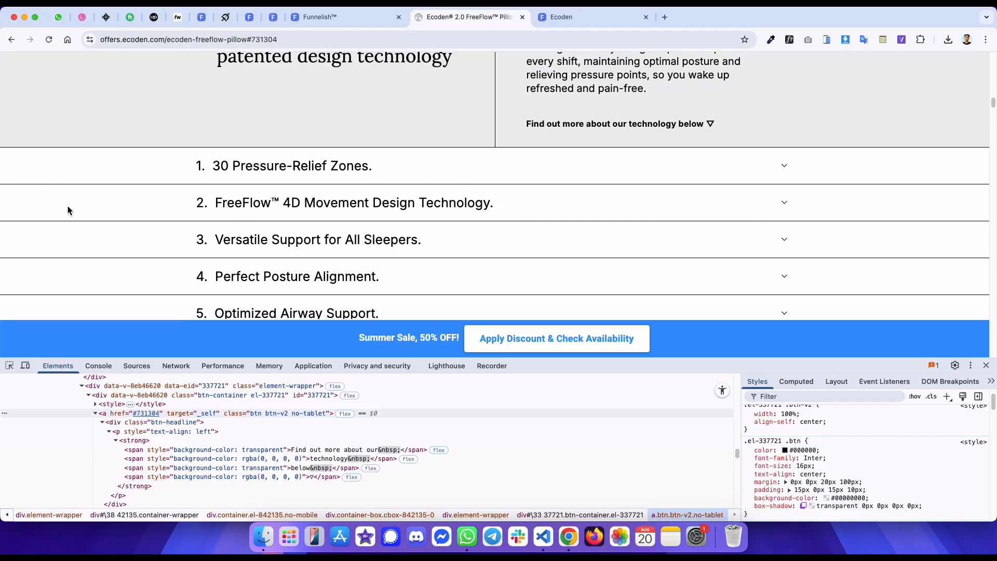
left_click(11, 367)
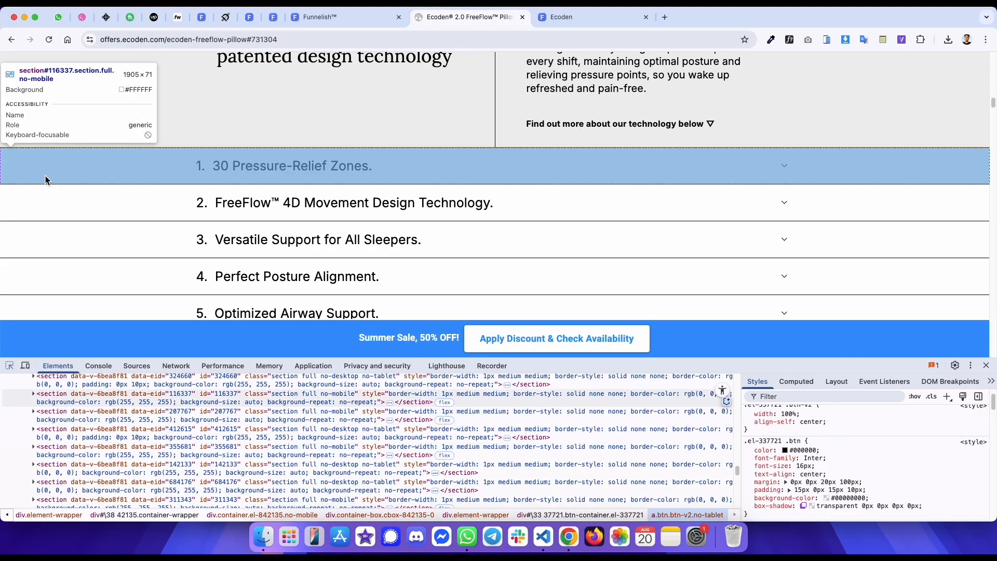
left_click(39, 172)
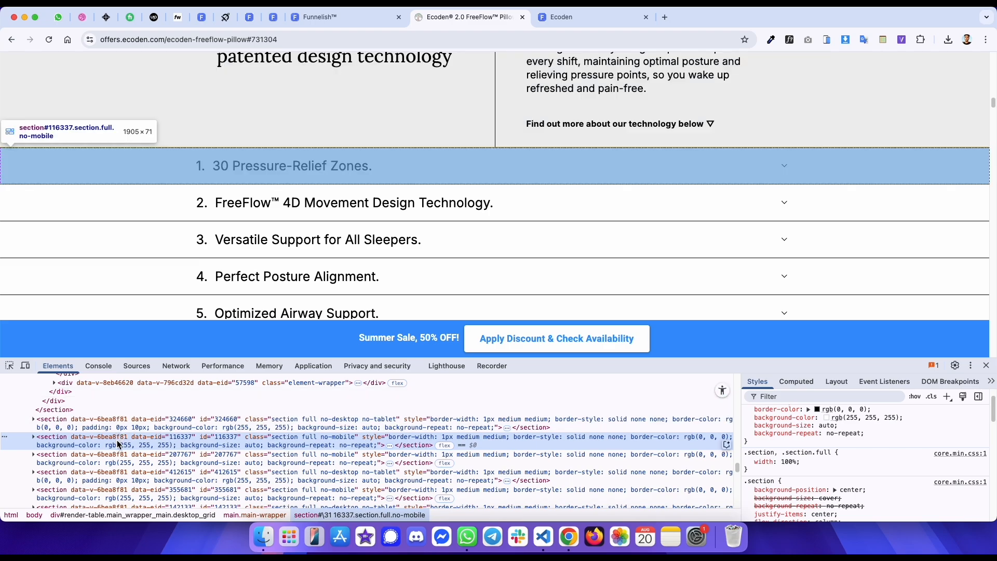
left_click_drag(193, 168, 380, 173)
left_click(236, 168)
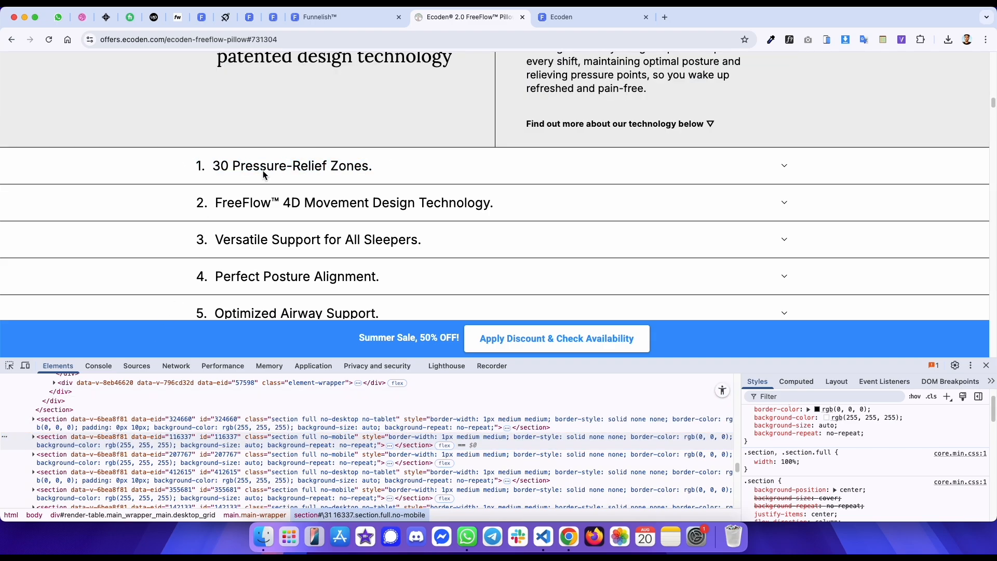
scroll(287, 224, "down", 3)
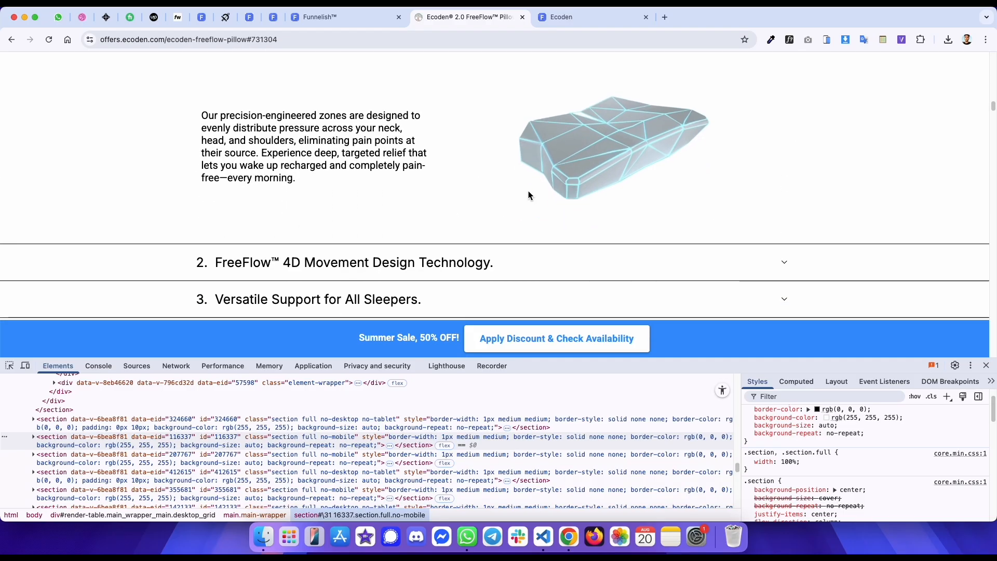
right_click(584, 162)
left_click(383, 165)
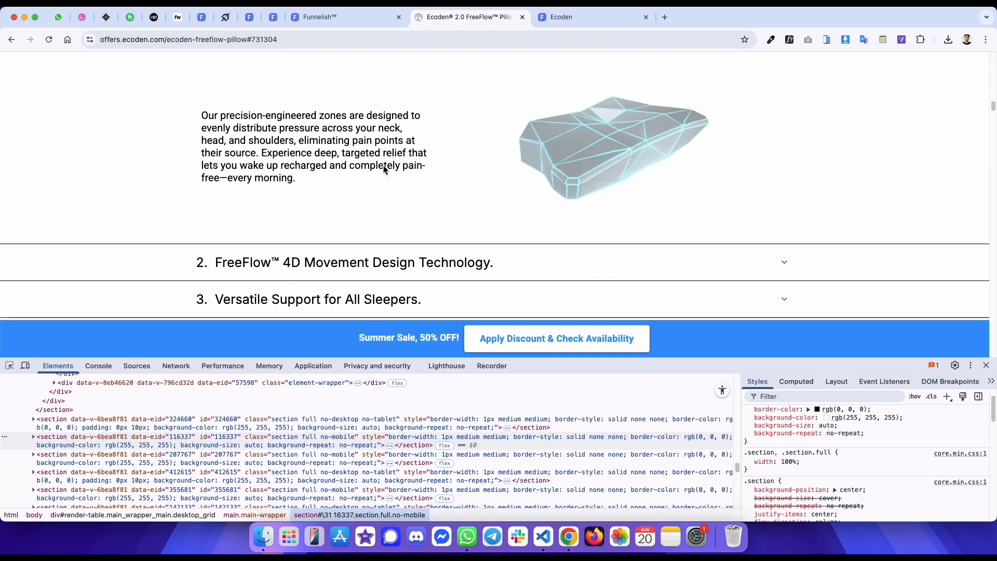
scroll(279, 112, "up", 2)
left_click(257, 98)
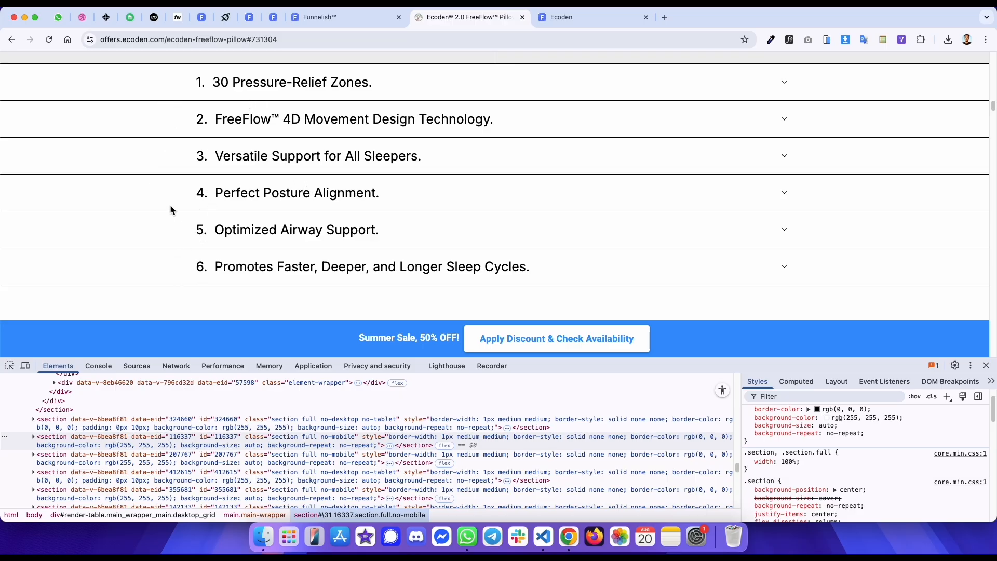
scroll(245, 136, "up", 1)
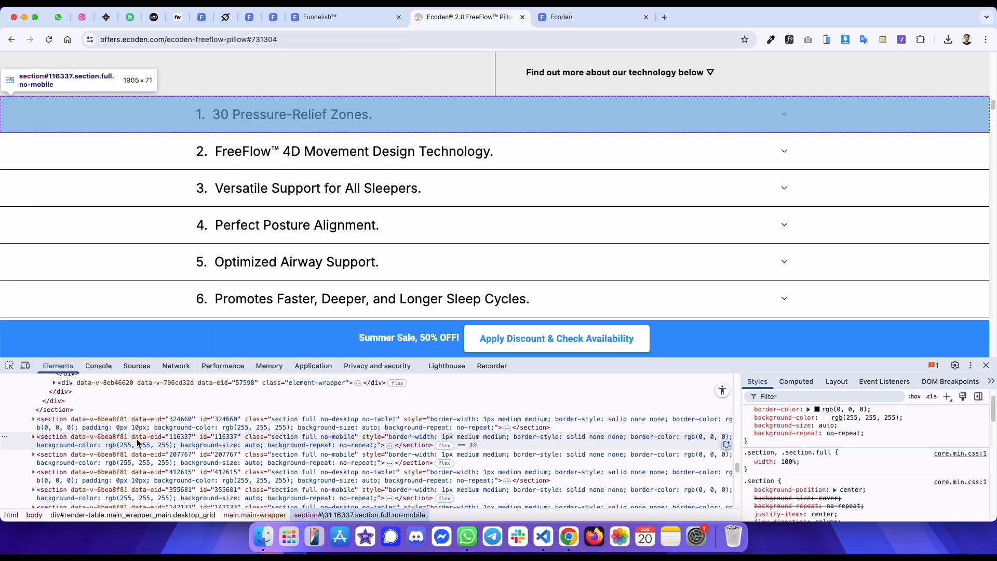
left_click(139, 441)
- Add a new section below the pillow technology section in the editor
key("ctrl+shift+Tab")
left_click(47, 63)
left_click_drag(128, 154, 567, 460)
left_click(532, 491)
- Check the original accordion section's computed margin, border and padding
key("ctrl+Tab")
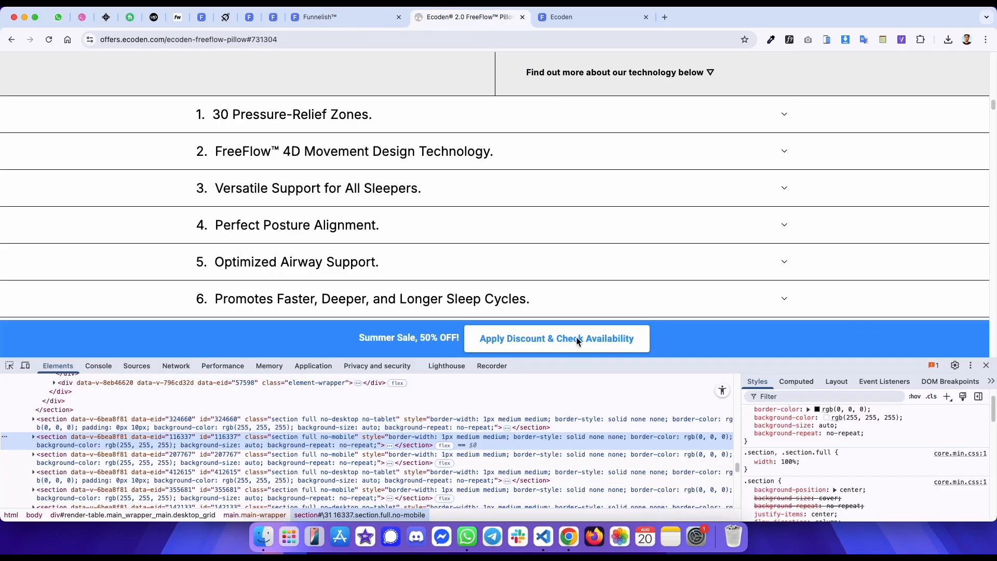
scroll(844, 425, "up", 2)
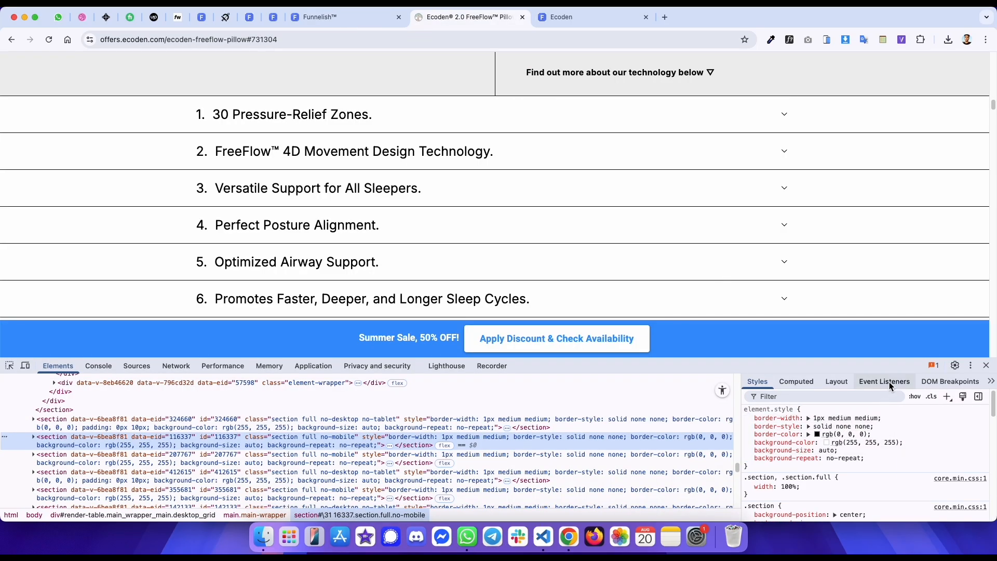
left_click(799, 383)
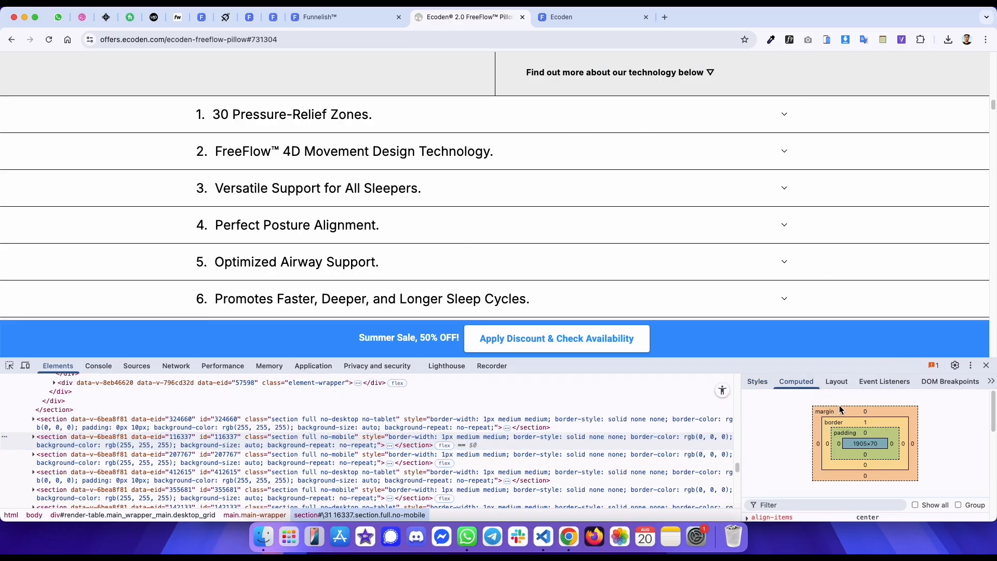
- Give the new section a 1 px solid black bottom border and save the page
key("ctrl+shift+Tab")
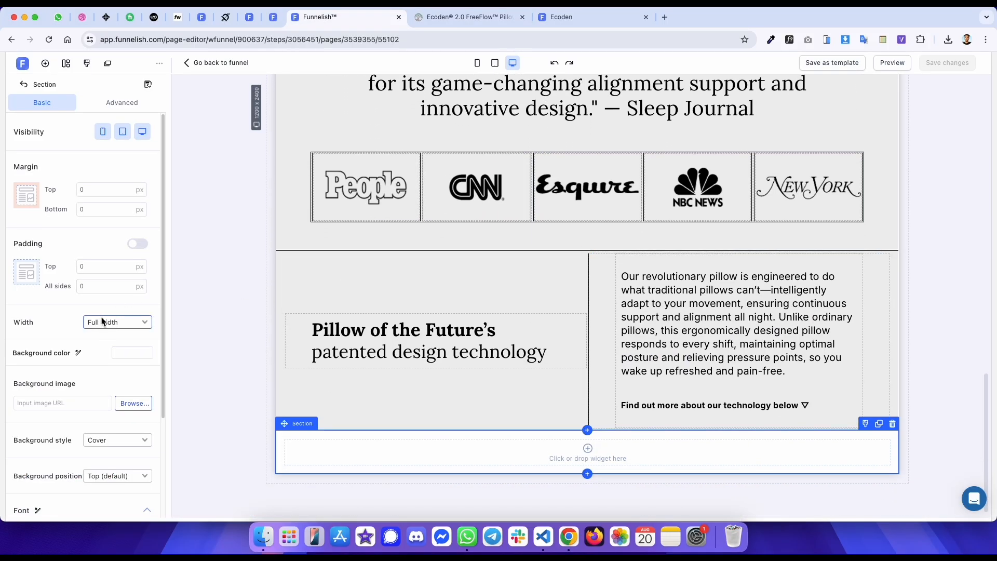
scroll(106, 353, "down", 3)
left_click(130, 289)
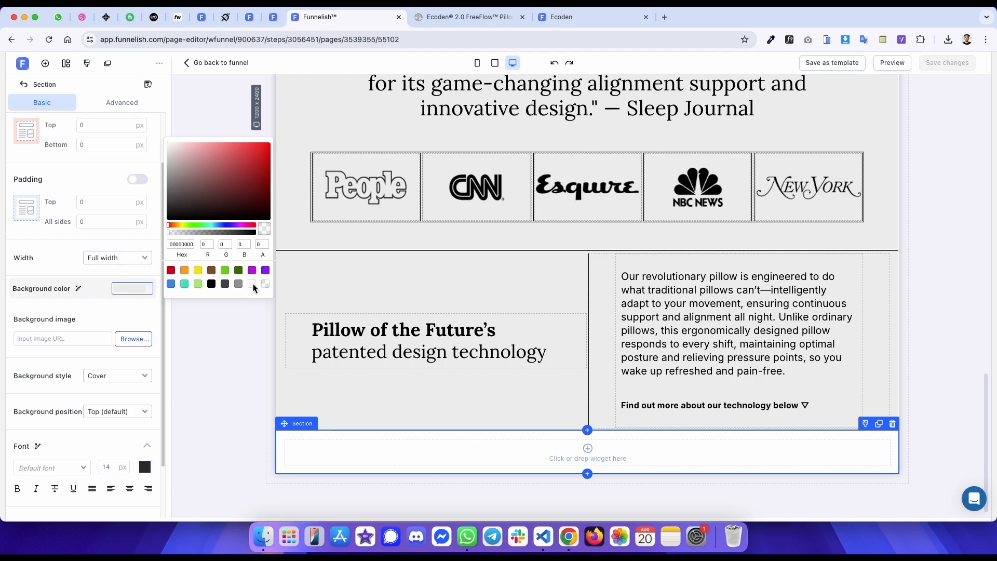
scroll(127, 426, "down", 3)
left_click(137, 458)
left_click(123, 479)
type("1")
left_click(123, 497)
left_click(207, 492)
scroll(83, 410, "down", 3)
left_click(130, 402)
left_click(131, 389)
key("super+s")
- Add an FAQ widget to the new empty section
key("ctrl+Tab")
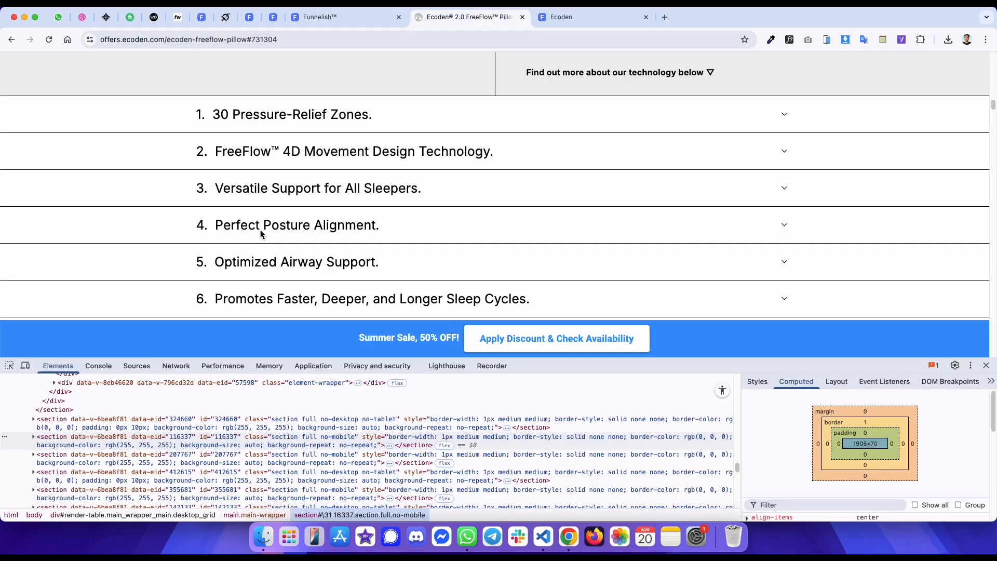
left_click(383, 111)
key("ctrl+shift+Tab")
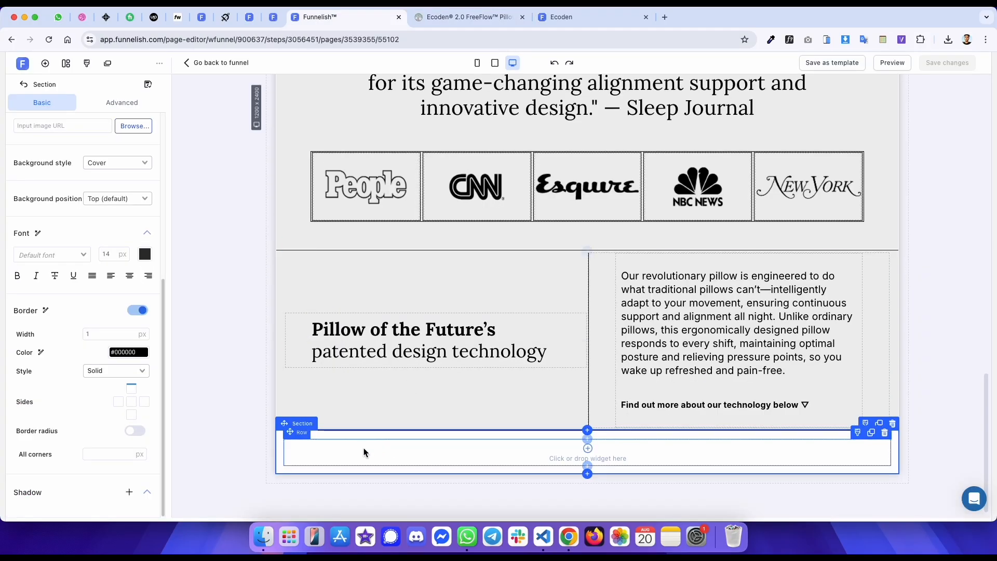
key("ctrl+Tab")
left_click(430, 119)
key("ctrl+shift+Tab")
left_click(376, 454)
scroll(143, 351, "down", 5)
left_click(136, 492)
- Copy the first accordion title "1. 30 Pressure-Relief Zones." from the original page into the FAQ title
key("ctrl+Tab")
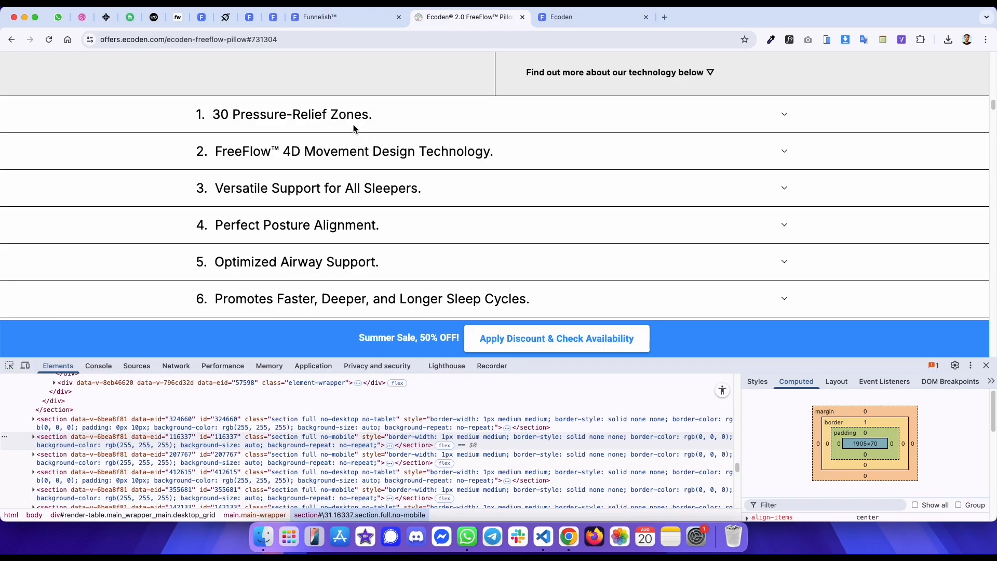
left_click_drag(373, 115, 203, 118)
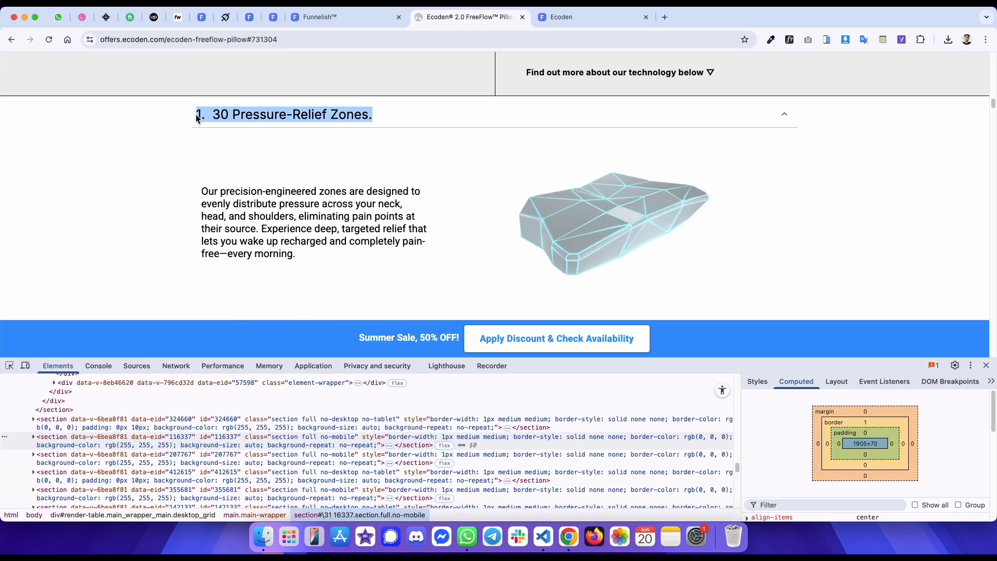
key("ctrl+shift+Tab")
left_click(337, 452)
type("1. 3D Pressure-Relief Zones.")
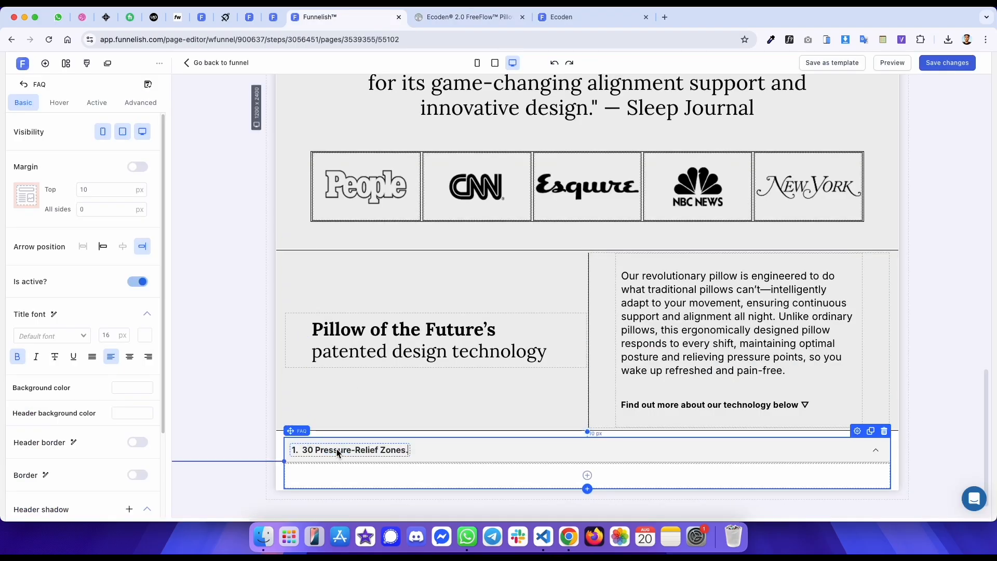
- Review the FAQ header background colour in the basic, hover and active states
key("ctrl+Tab")
left_click(232, 124)
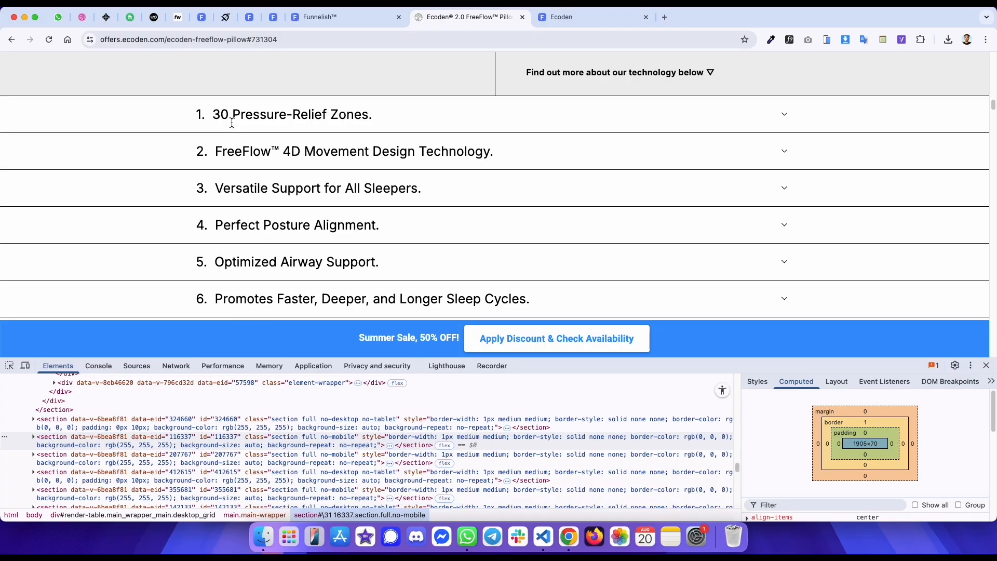
key("ctrl+shift+Tab")
scroll(125, 395, "down", 1)
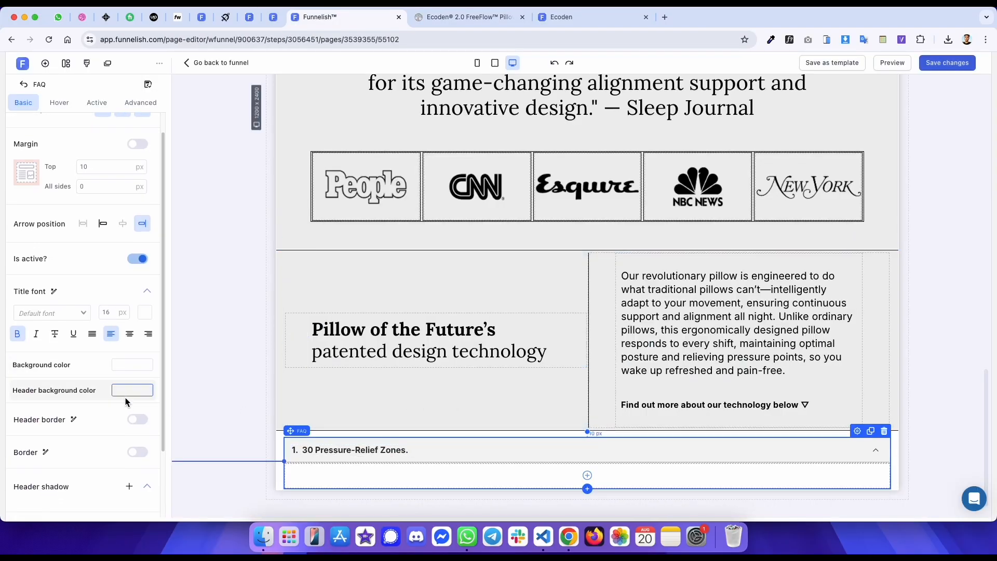
left_click(125, 394)
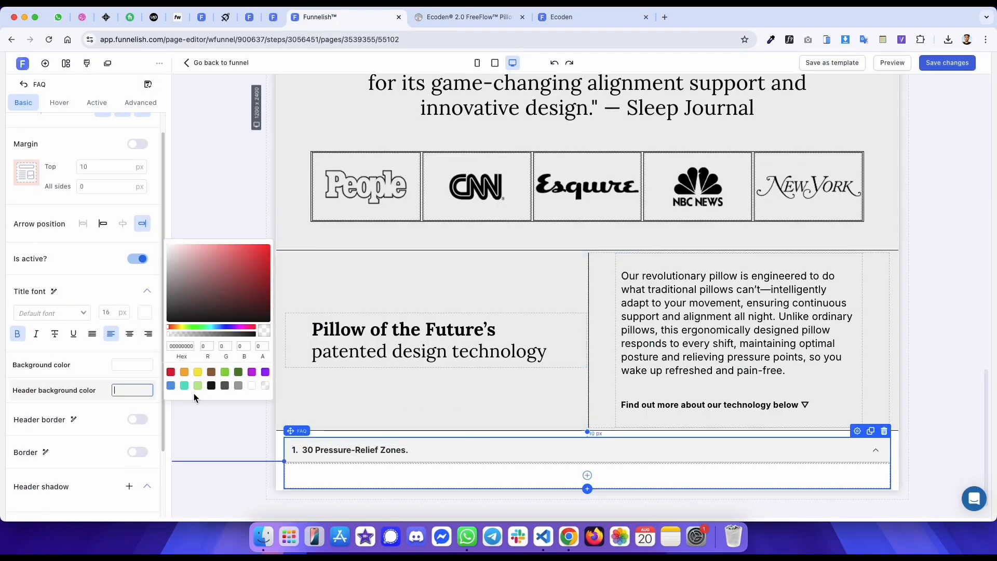
left_click(59, 103)
left_click(133, 203)
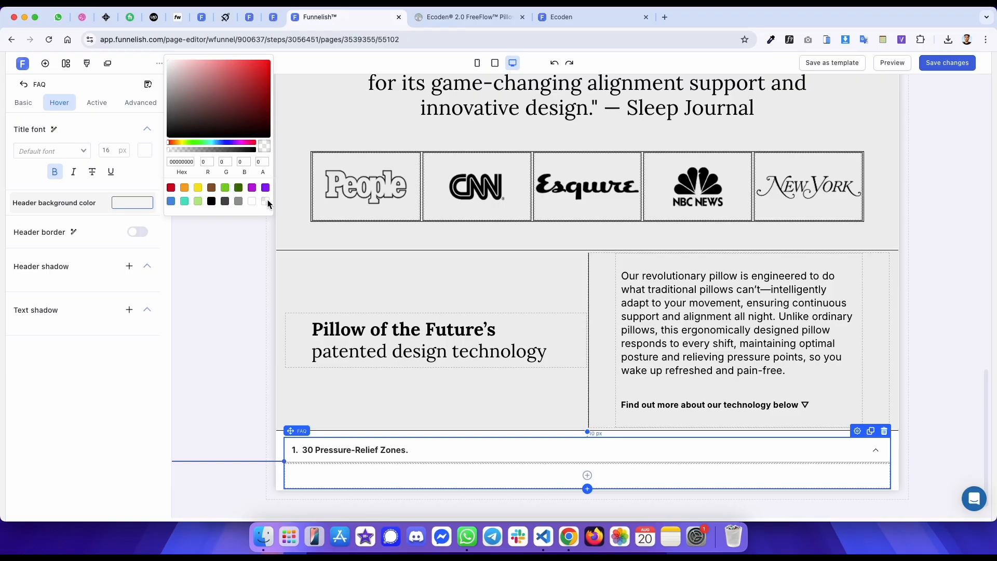
left_click(109, 104)
left_click(130, 203)
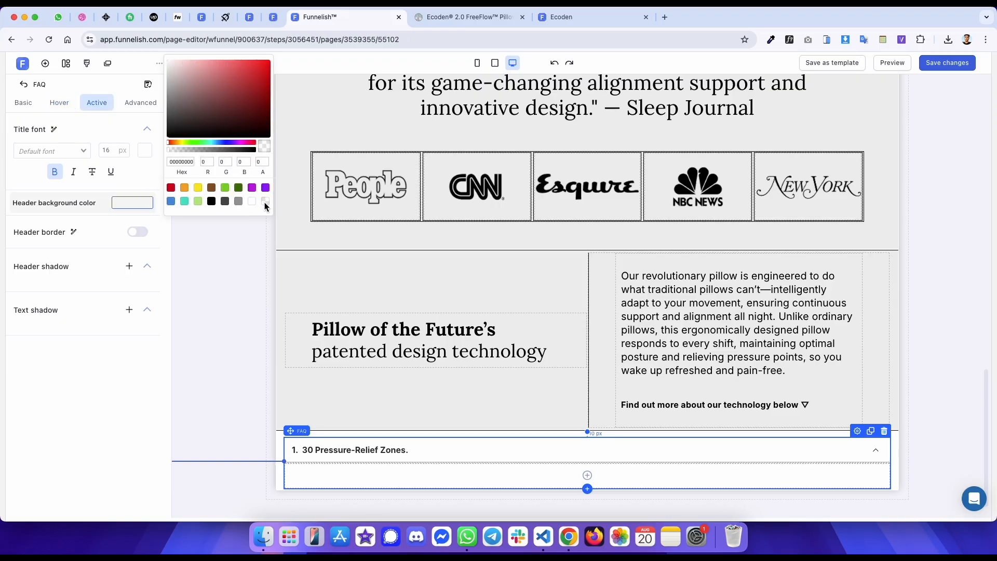
left_click(23, 102)
- Set the FAQ title font size to 25 px and its colour to black, matching the original title
key("ctrl+Tab")
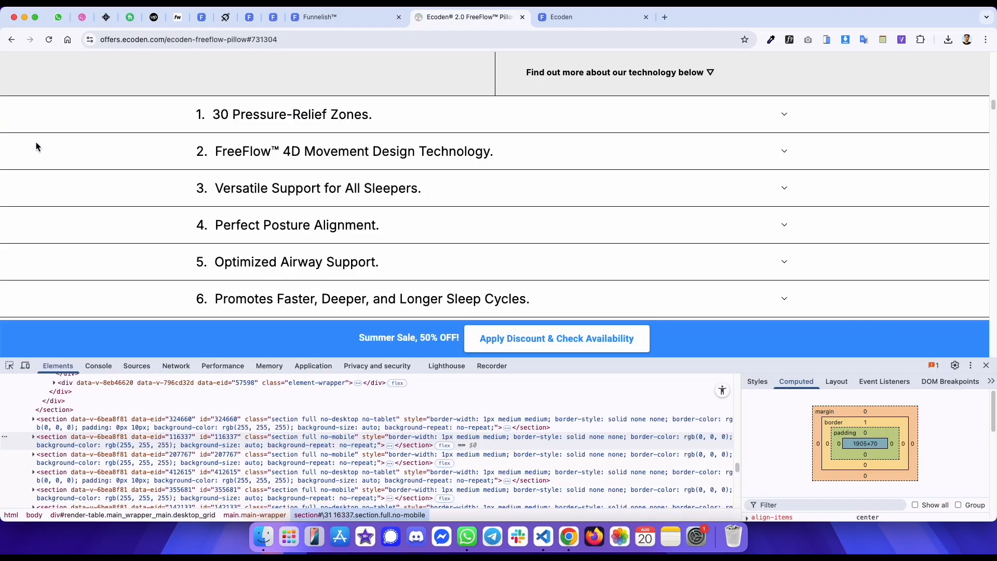
left_click(7, 366)
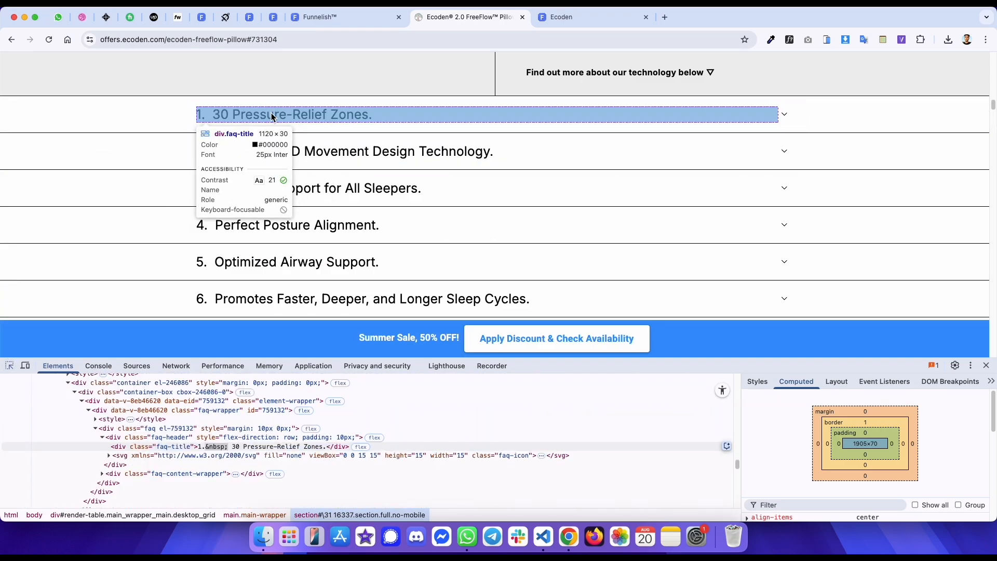
key("ctrl+shift+Tab")
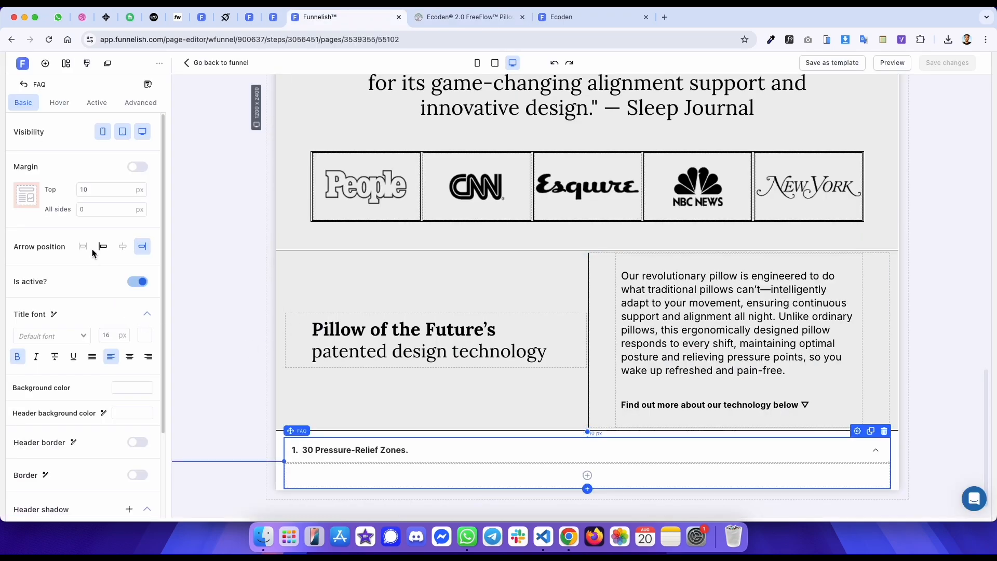
scroll(94, 252, "down", 3)
left_click(115, 232)
type("2")
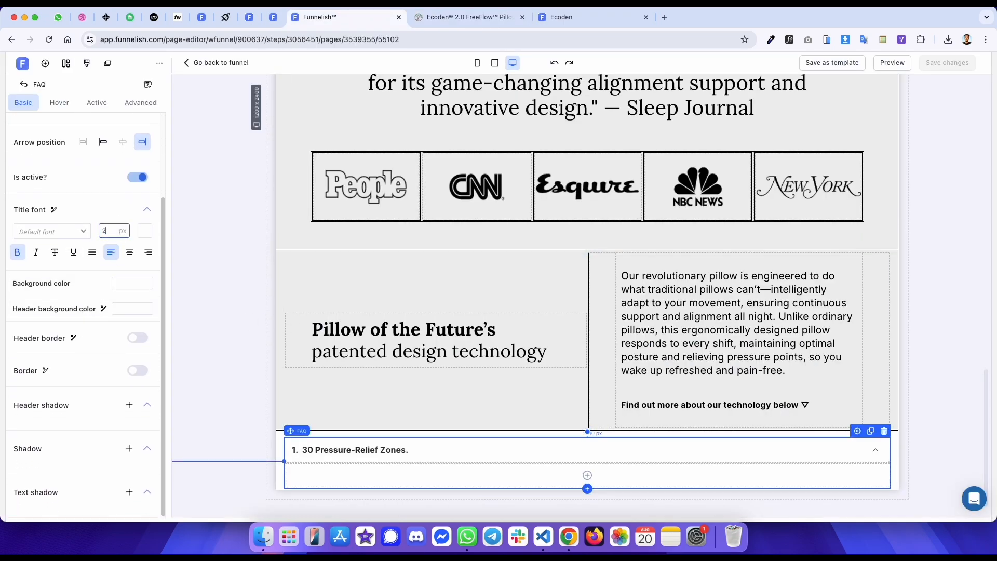
type("5")
left_click(145, 231)
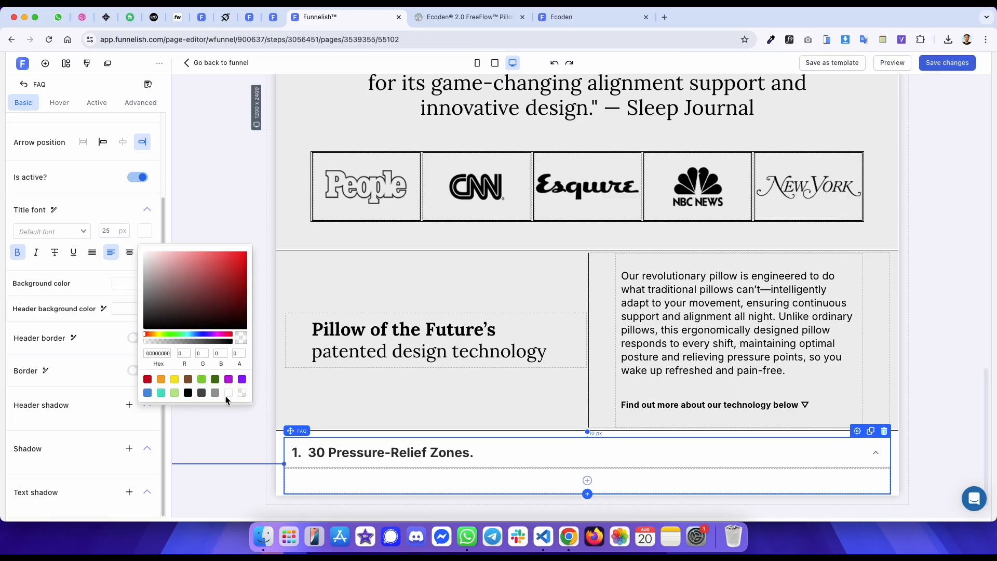
- Enable individual margins on the FAQ and set its bottom margin to 10 px
key("ctrl+Tab")
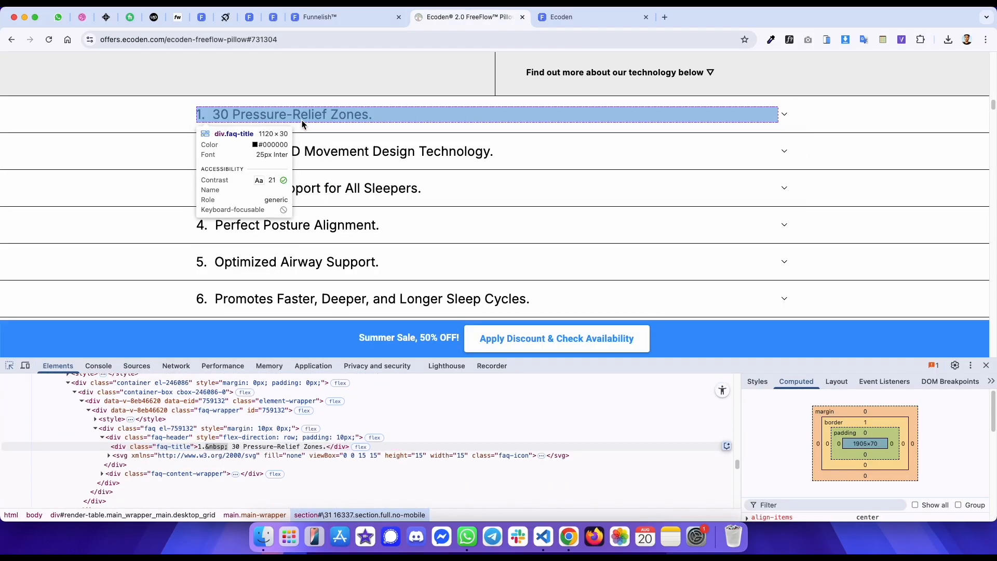
left_click(304, 105)
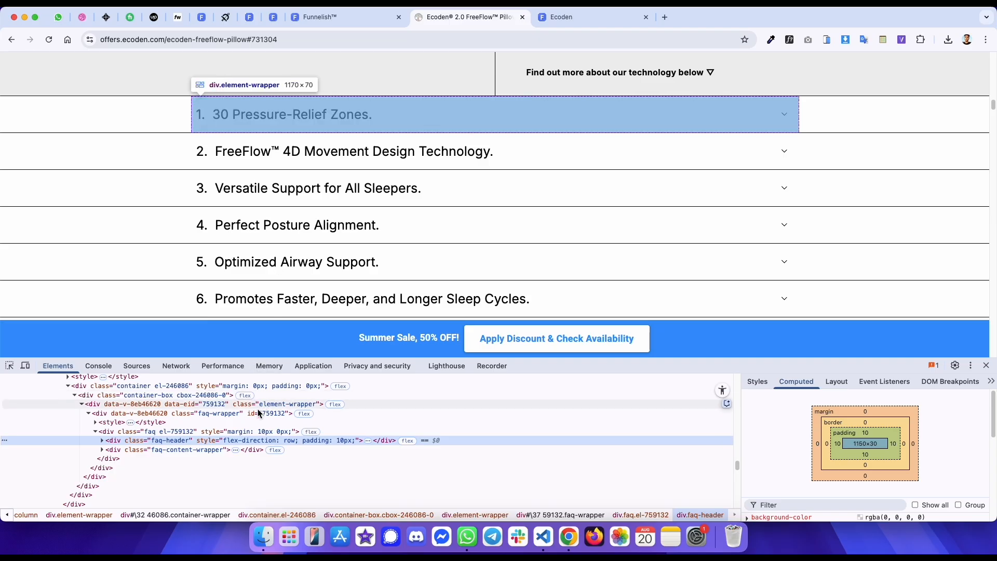
left_click(218, 431)
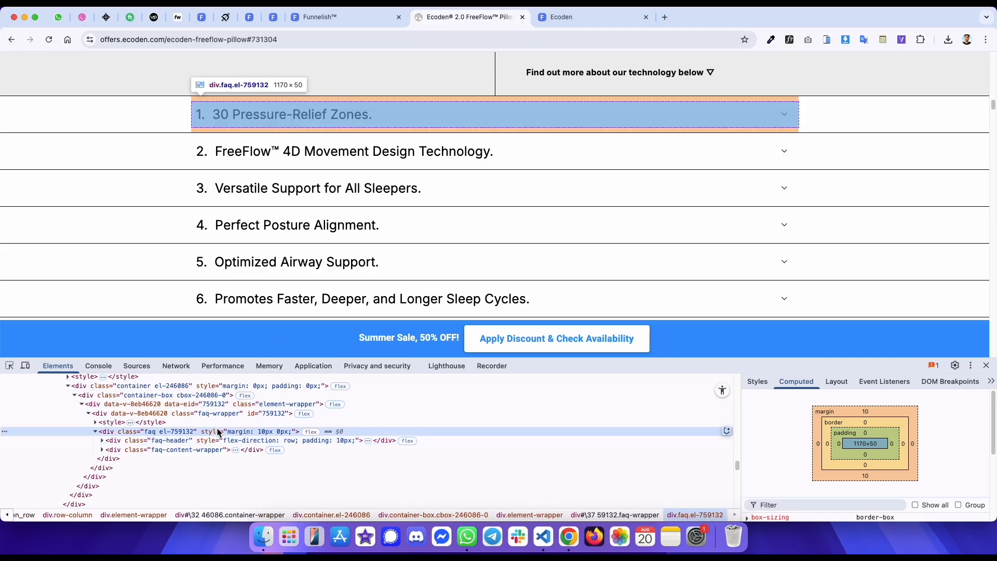
key("ctrl+shift+Tab")
scroll(117, 203, "up", 3)
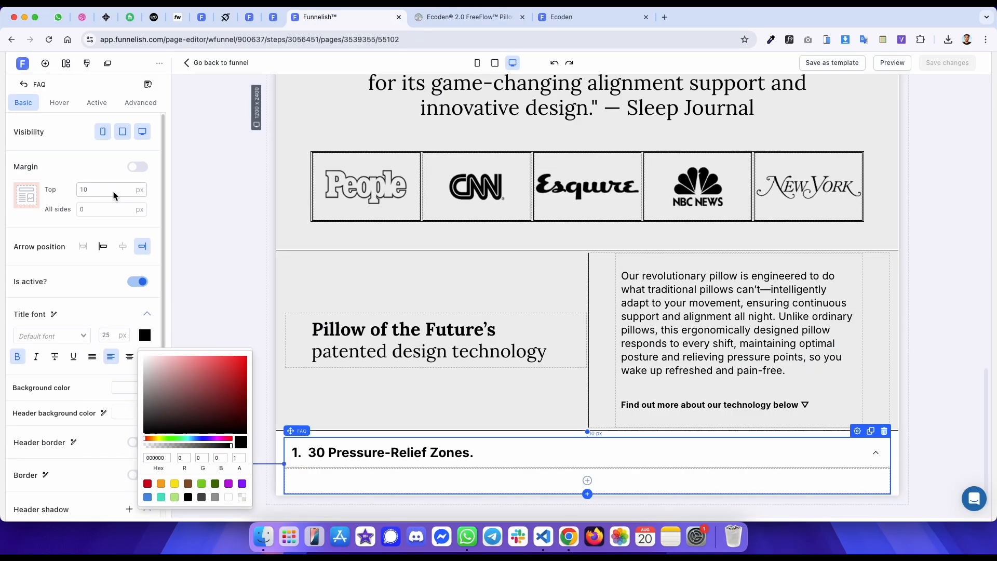
left_click(133, 167)
left_click(106, 248)
type("10")
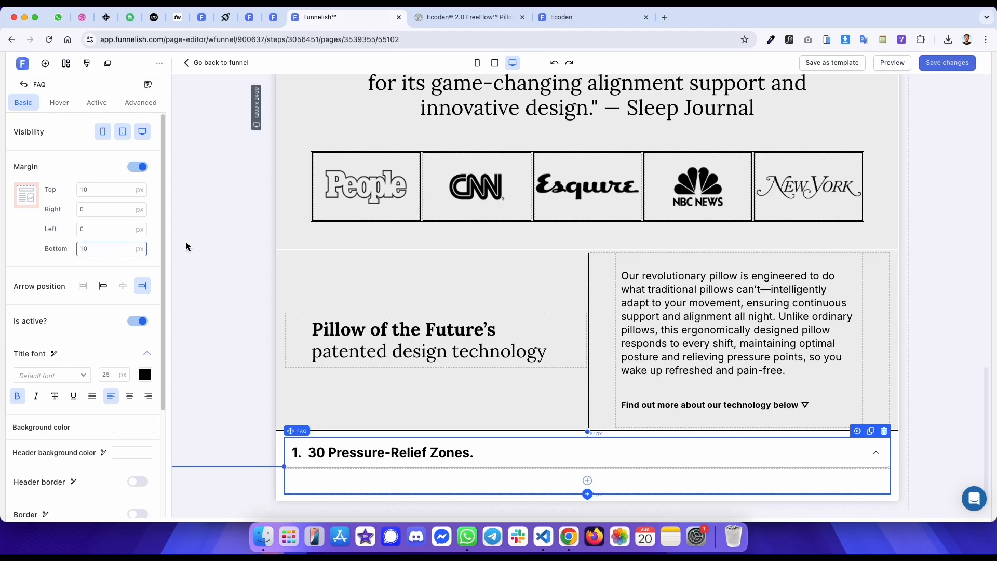
- Inspect the original accordion's expanded content and its padding in the developer tools
key("ctrl+Tab")
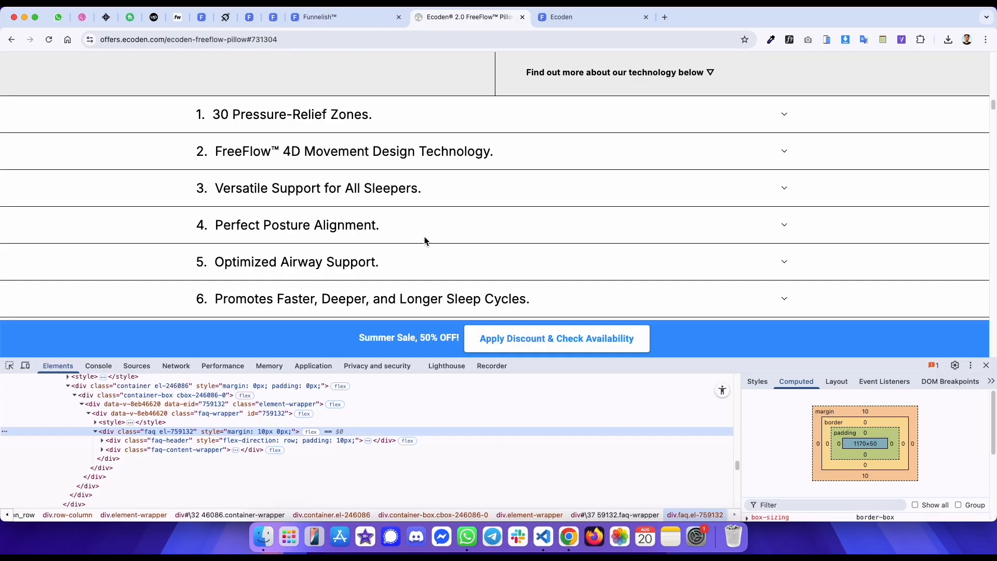
left_click(346, 119)
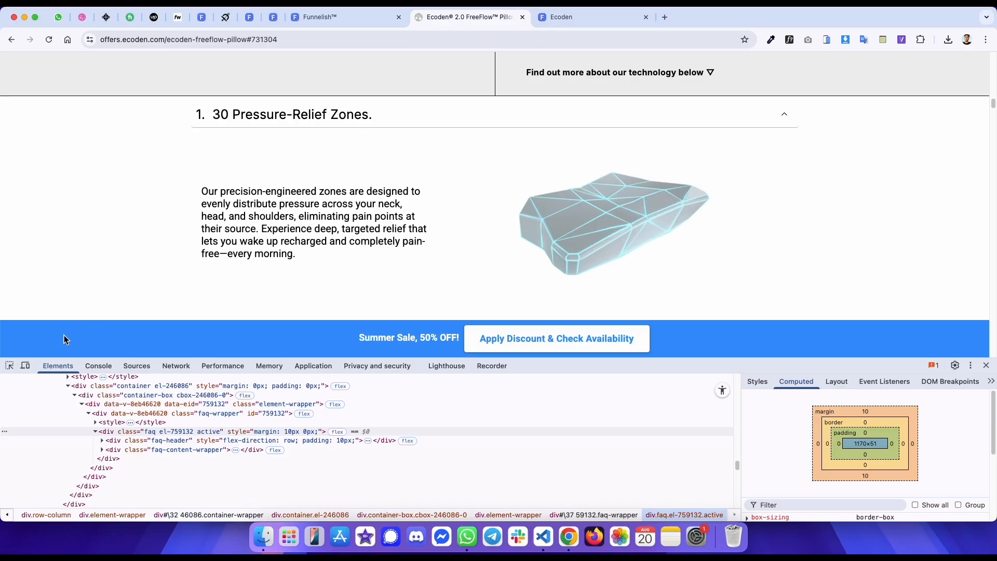
left_click(10, 366)
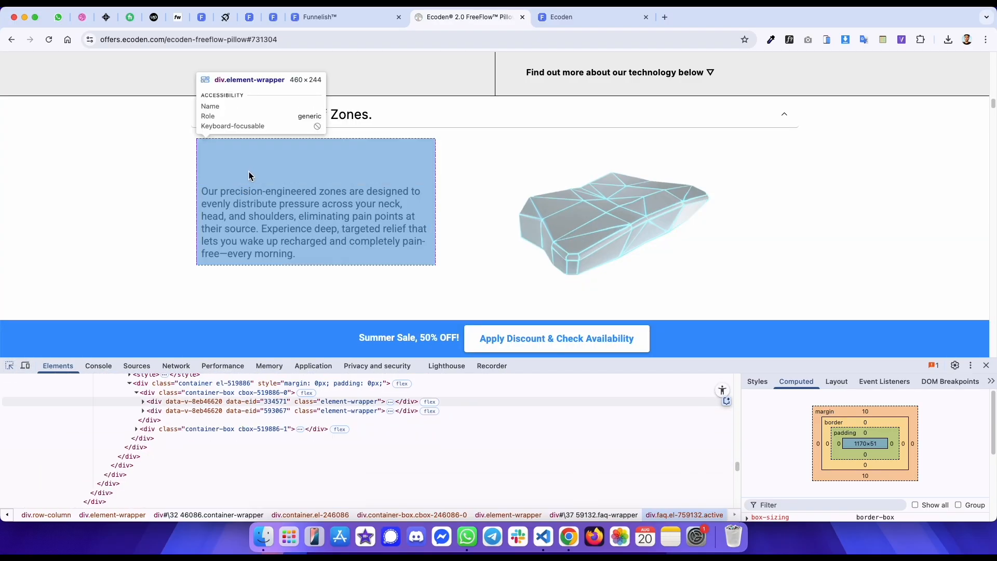
left_click(248, 183)
left_click(208, 411)
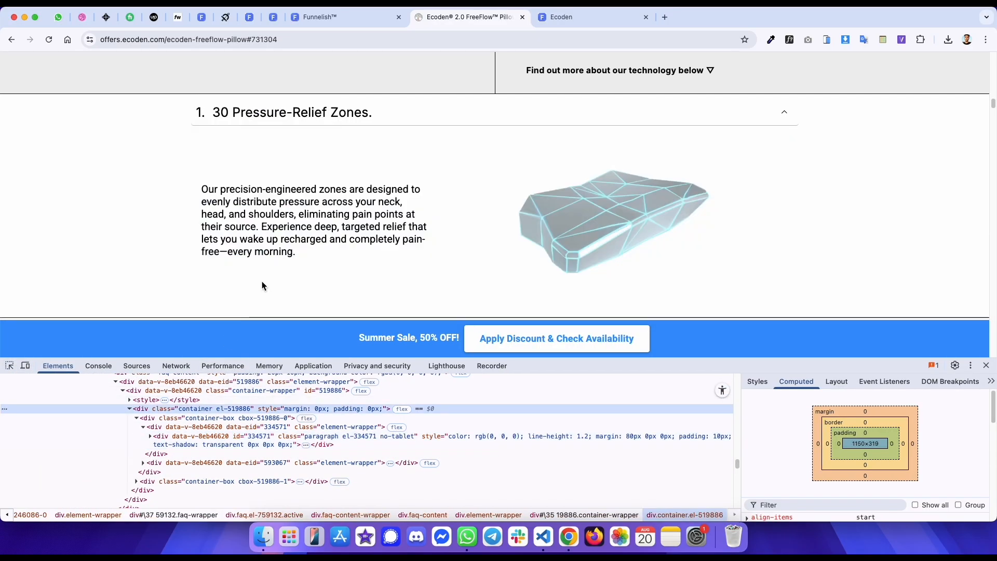
scroll(232, 387, "up", 2)
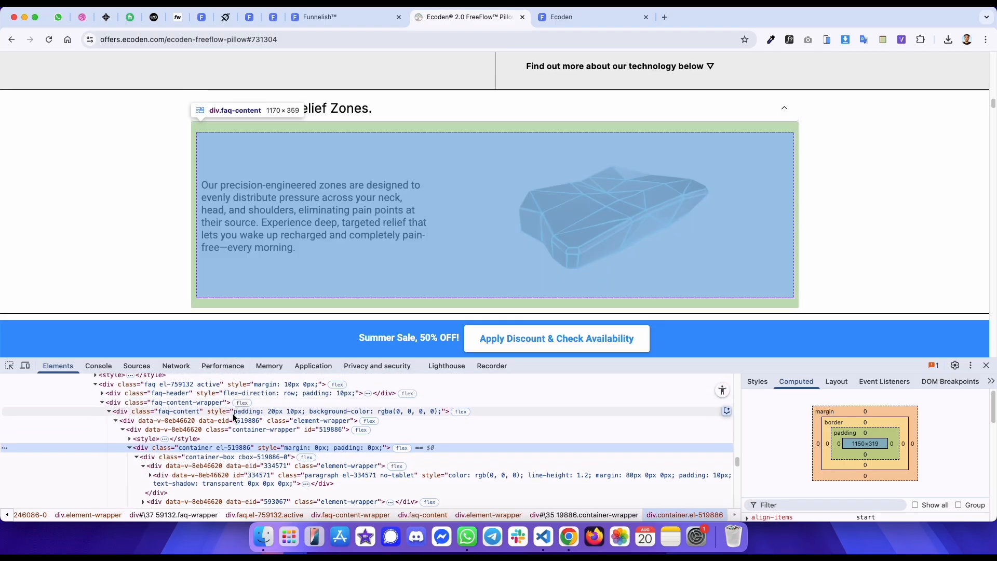
left_click(229, 447)
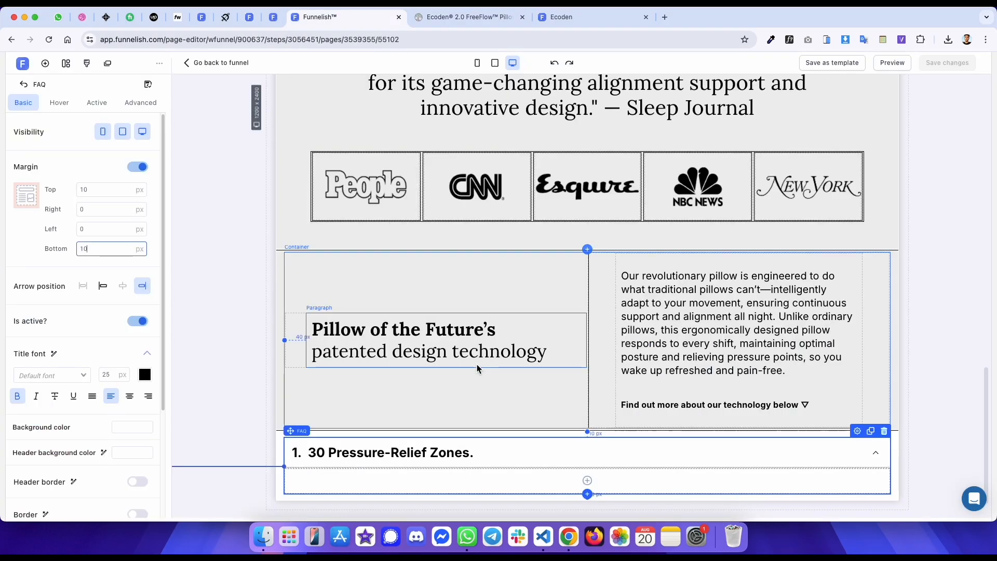
- Add a container inside the FAQ content with 0 top margin, centred item alignment and a second box
scroll(479, 368, "down", 1)
left_click(588, 453)
left_click(213, 211)
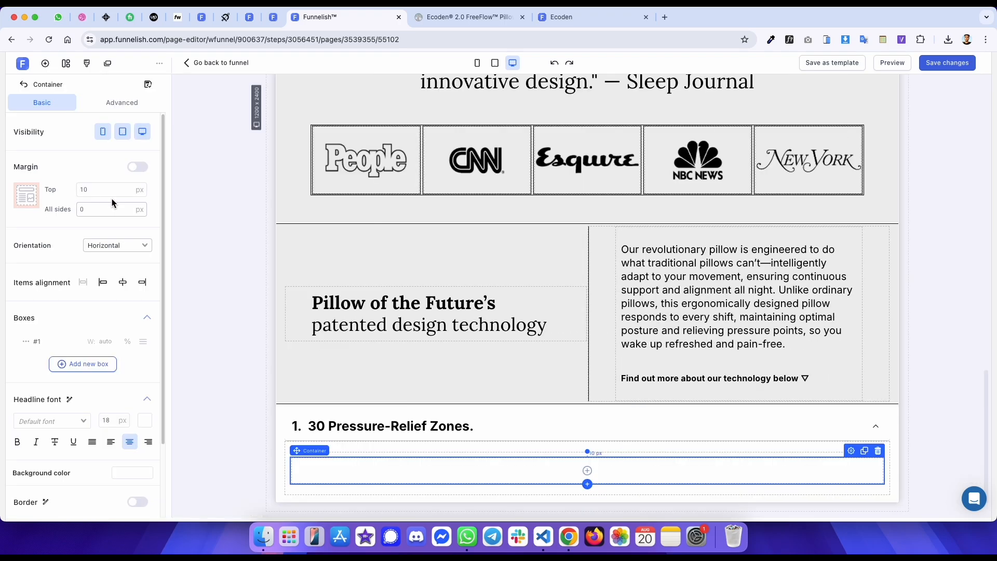
key("BackSpace")
key("BackSpace")
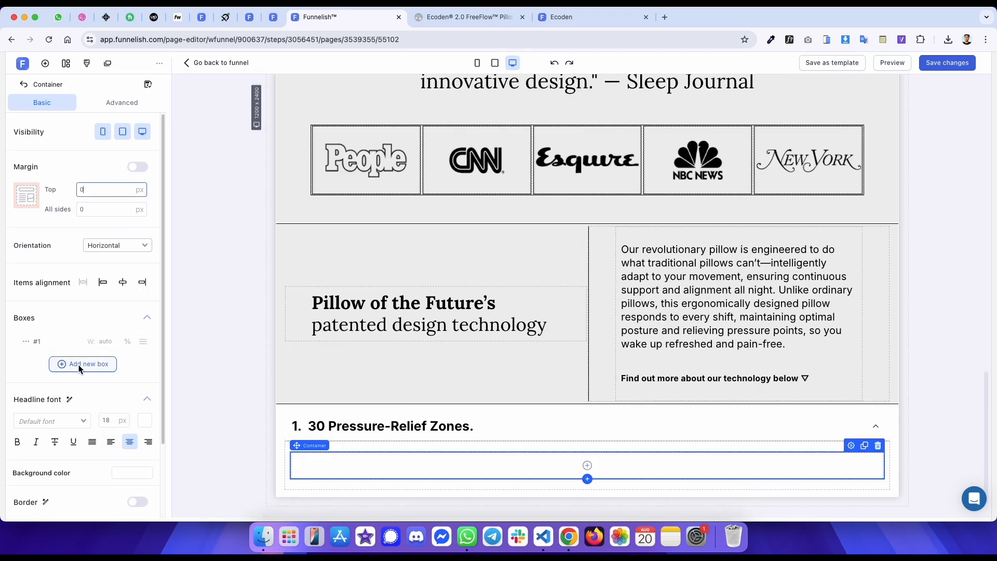
left_click(123, 282)
left_click(83, 363)
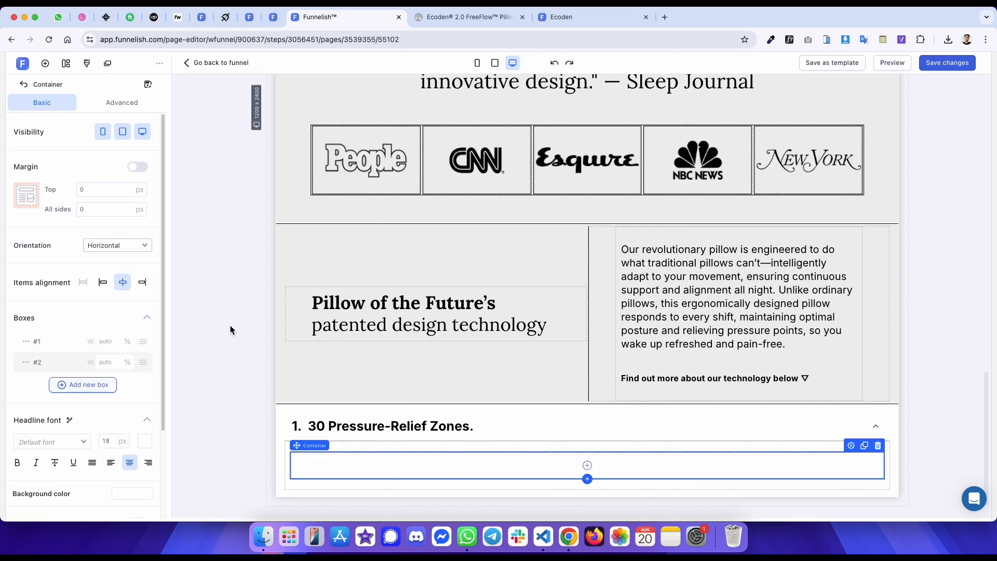
- Copy the address of the original accordion's image and inspect the image element
scroll(513, 246, "down", 1)
key("ctrl+Tab")
scroll(513, 244, "down", 1)
right_click(574, 180)
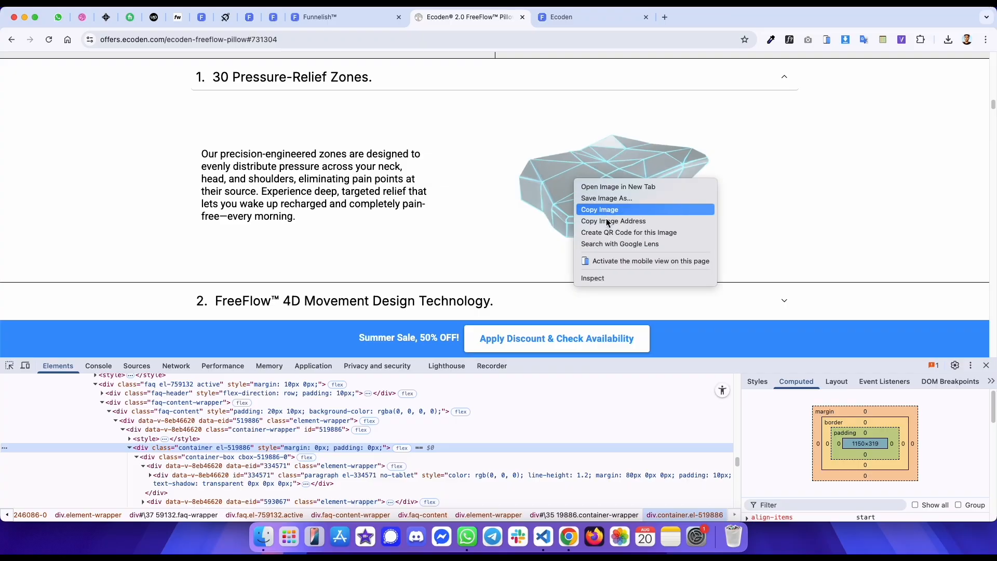
left_click(606, 220)
right_click(594, 195)
left_click(606, 287)
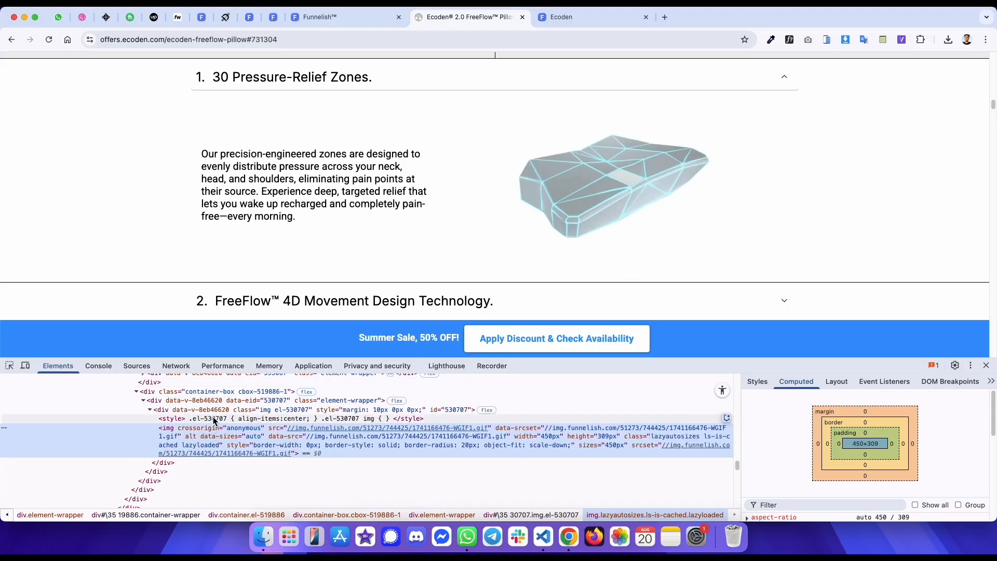
- Add an Image widget to the container's second box
key("ctrl+shift+Tab")
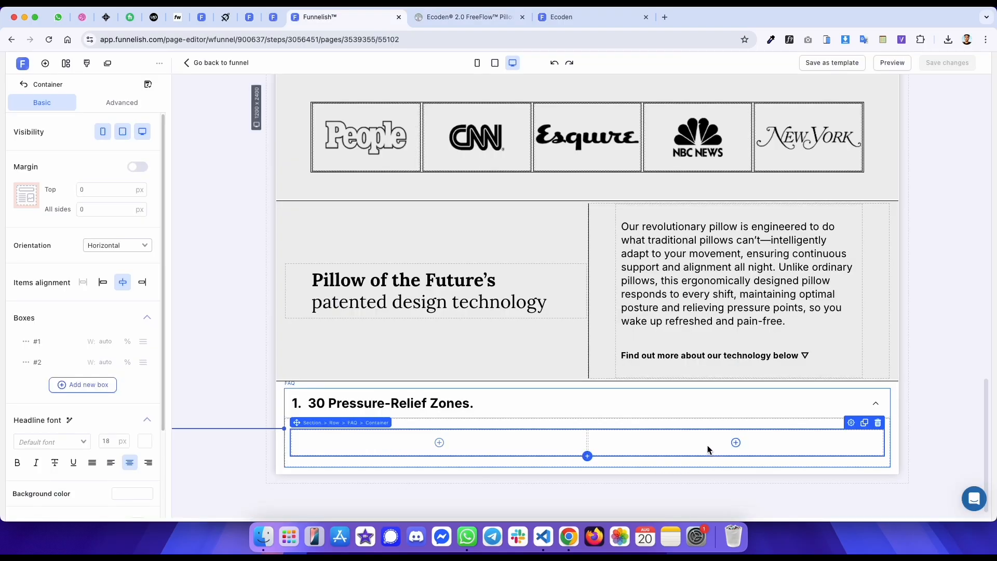
left_click(736, 442)
left_click(144, 287)
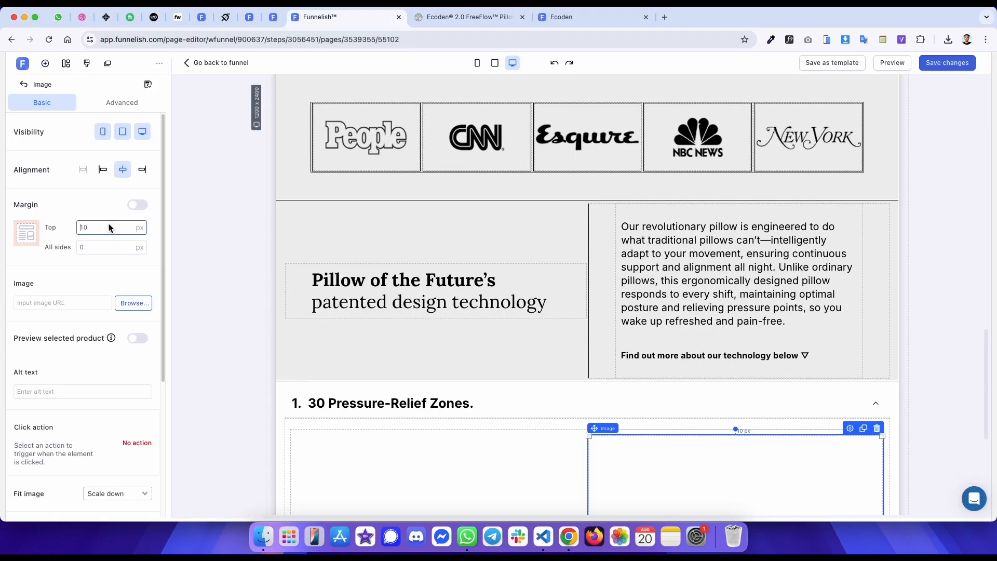
- Set the accordion image's width to 450 px
left_click(52, 301)
scroll(94, 385, "down", 4)
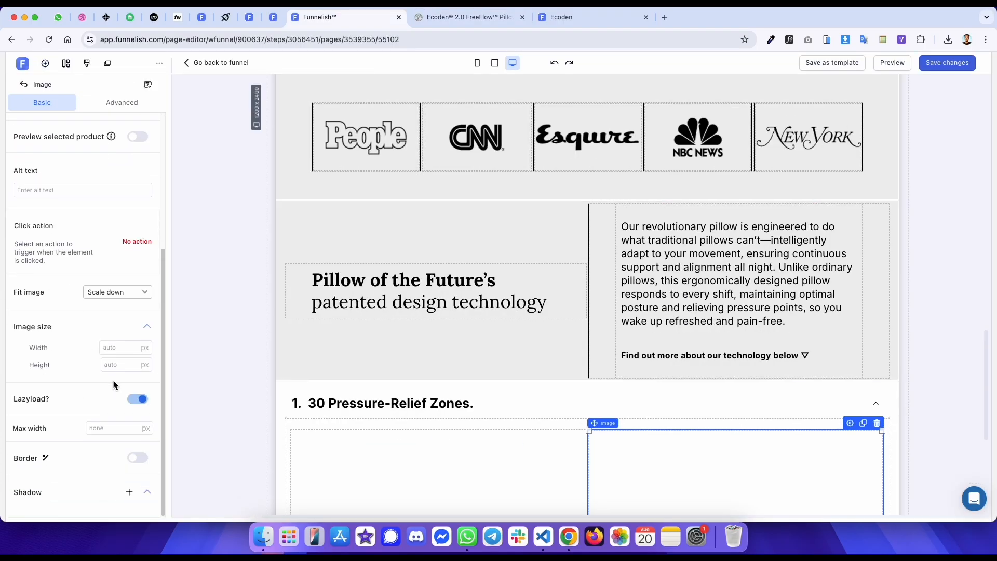
left_click(115, 347)
type("450")
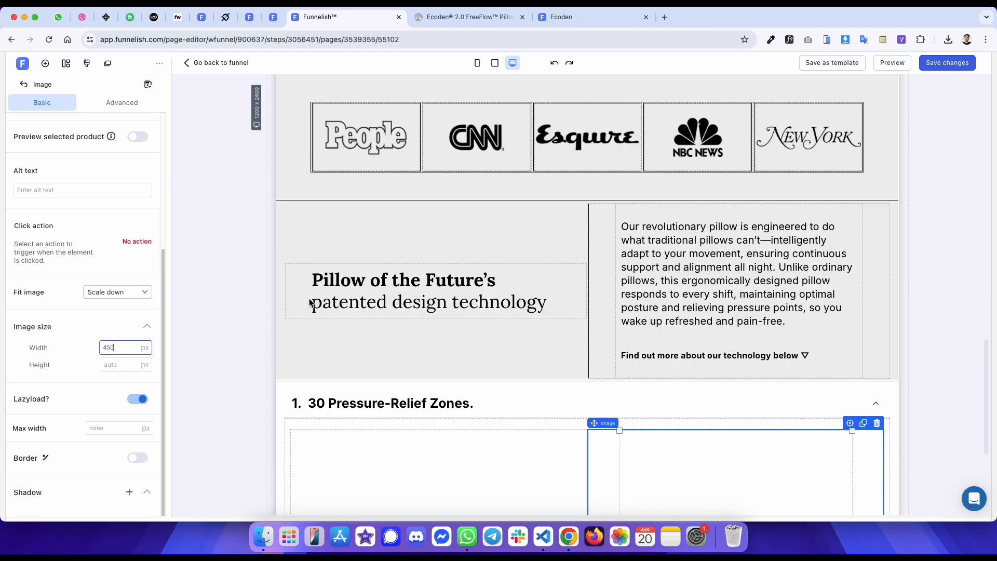
scroll(719, 202, "down", 4)
- Inspect the original accordion's description paragraph and its margin and padding in the developer tools
key("ctrl+Tab")
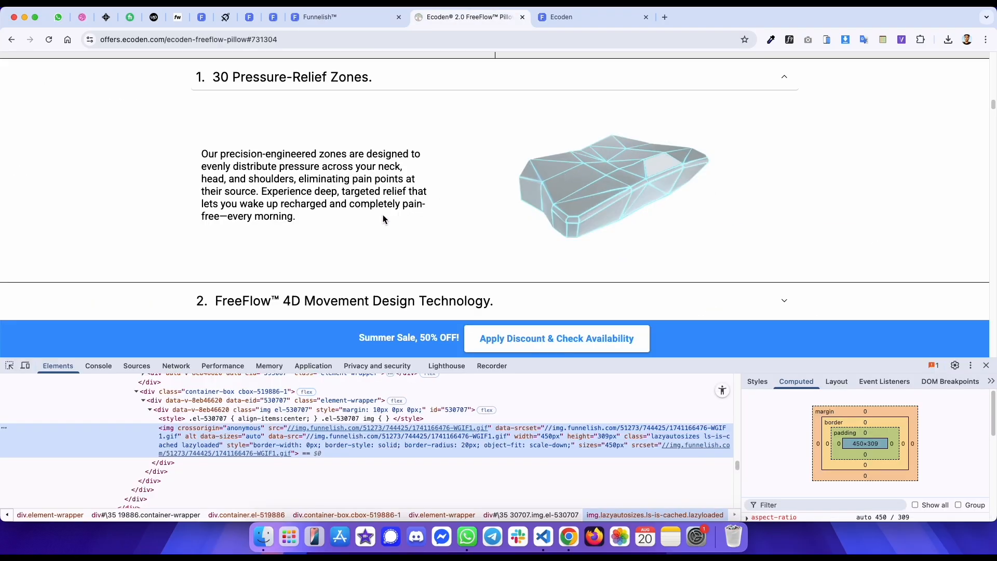
left_click_drag(316, 219, 204, 158)
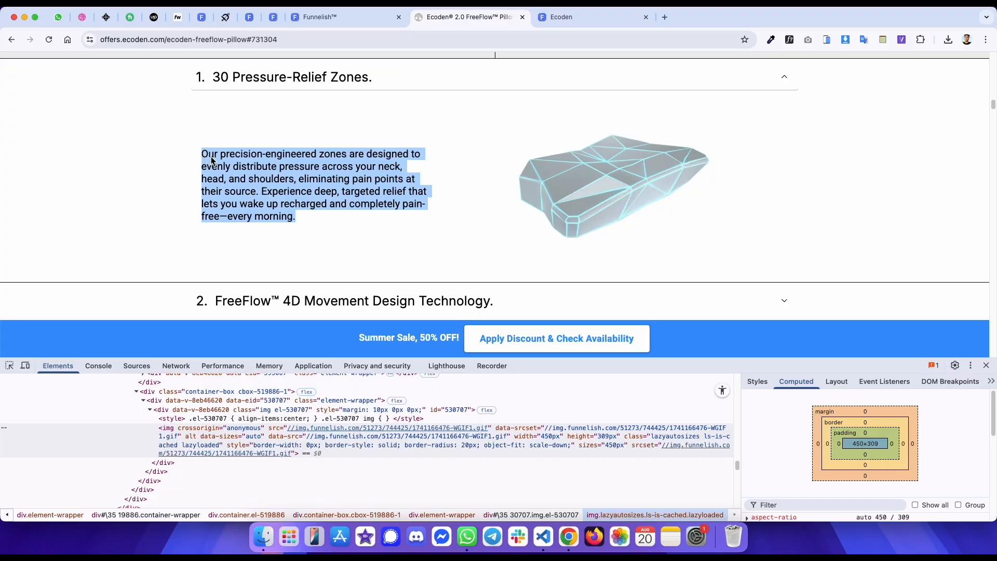
right_click(211, 161)
left_click(244, 305)
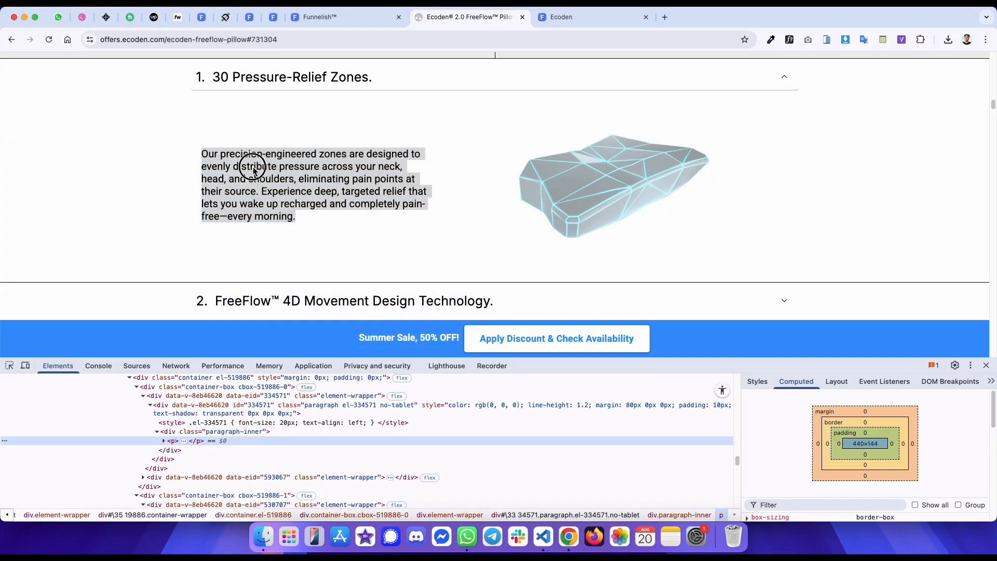
left_click(301, 406)
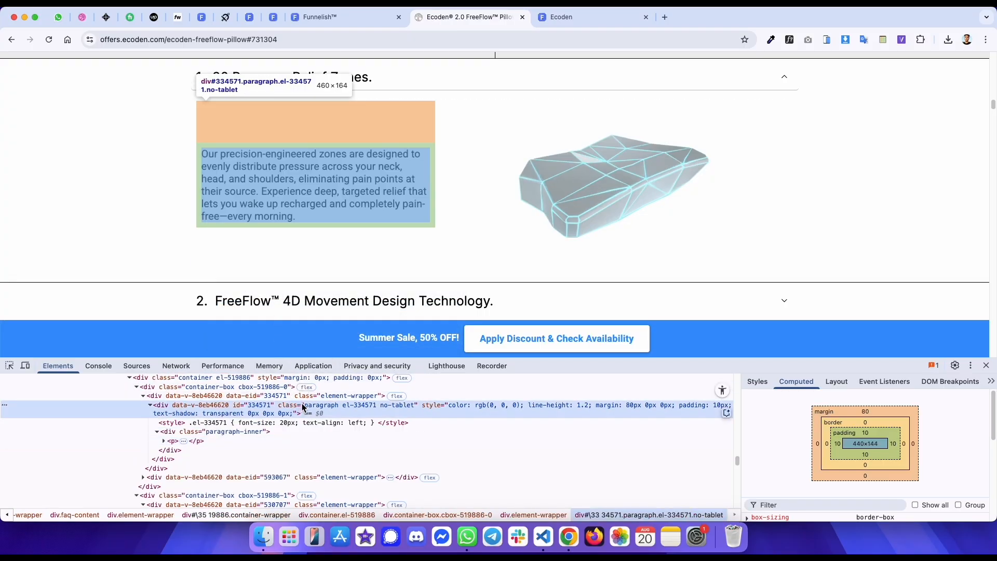
- Add a paragraph with 0 top margin, the pasted description text and 1.2 line spacing to the accordion's first box, and save
key("ctrl+shift+Tab")
left_click(356, 367)
left_click(222, 245)
double_click(141, 192)
type("0")
left_click(326, 313)
triple_click(320, 362)
key("cmd+v")
left_click(111, 267)
type(".2")
key("super+s")
- Check the original description text's font with the WhatFont extension
key("ctrl+Tab")
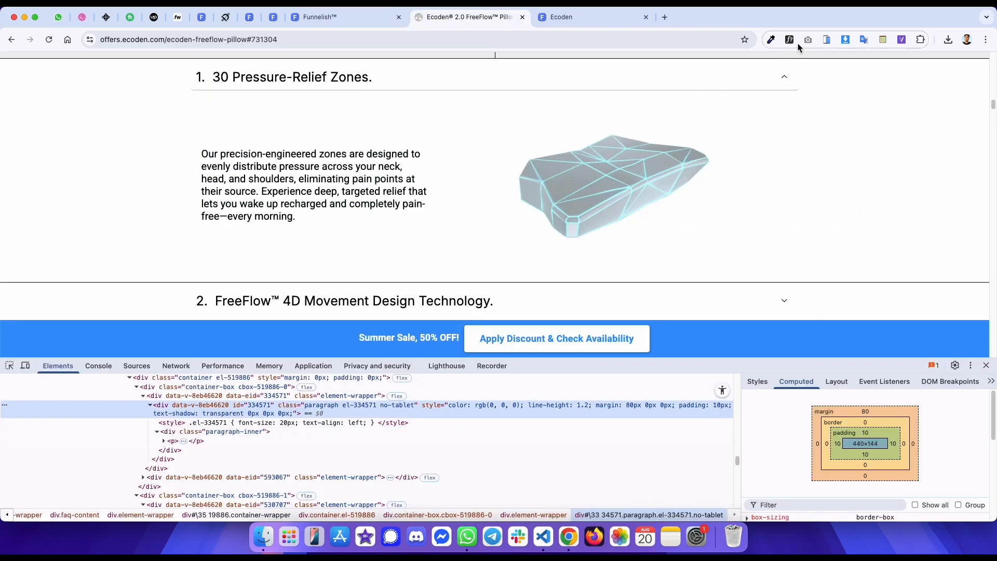
left_click(797, 42)
left_click(369, 165)
left_click(463, 219)
- Set the accordion paragraph's font to Roboto
key("ctrl+shift+Tab")
triple_click(438, 364)
left_click(469, 274)
key("Up")
key("Up")
left_click(424, 277)
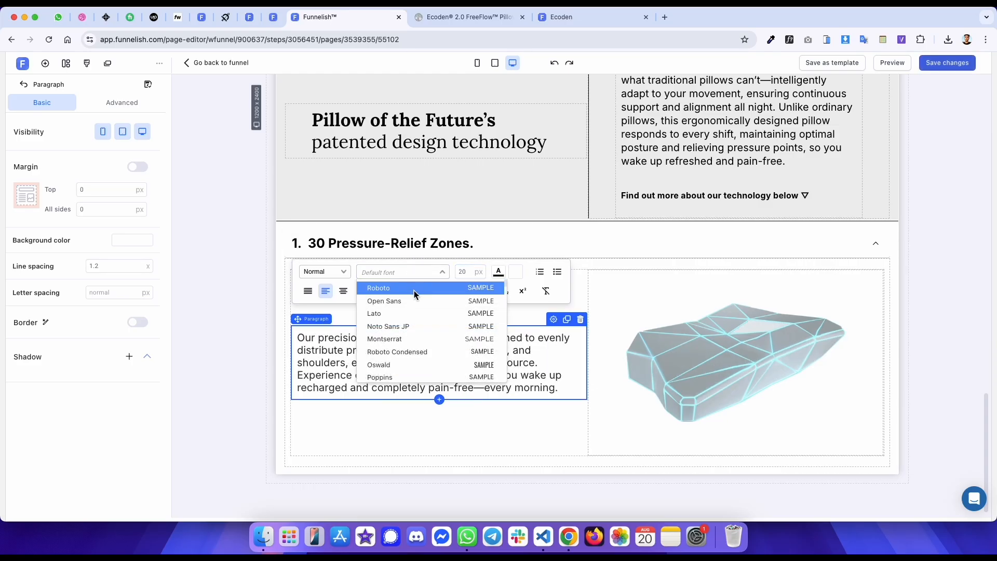
left_click(414, 290)
left_click(498, 272)
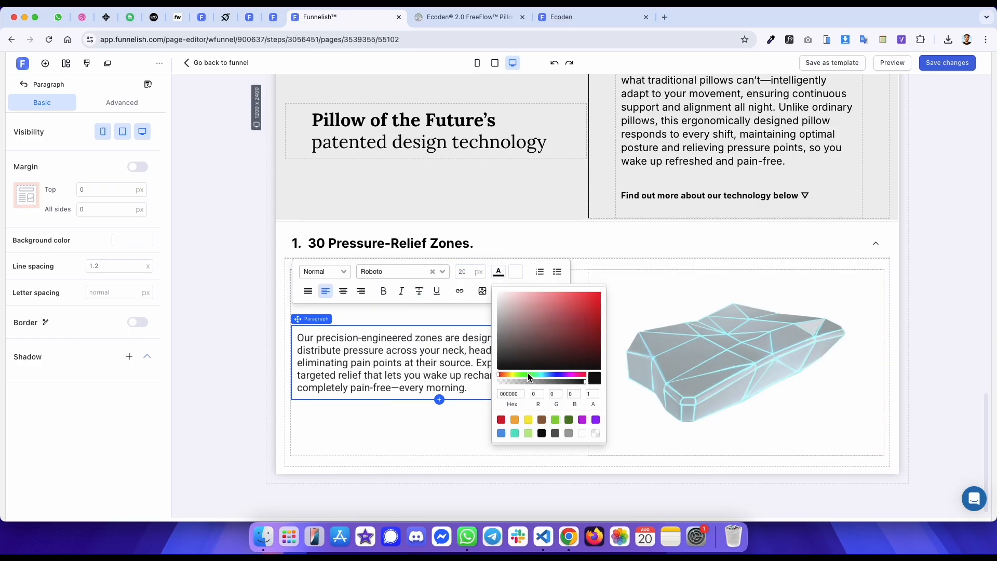
- Compare the published page's first accordion with the original's first accordion
key("ctrl+Tab")
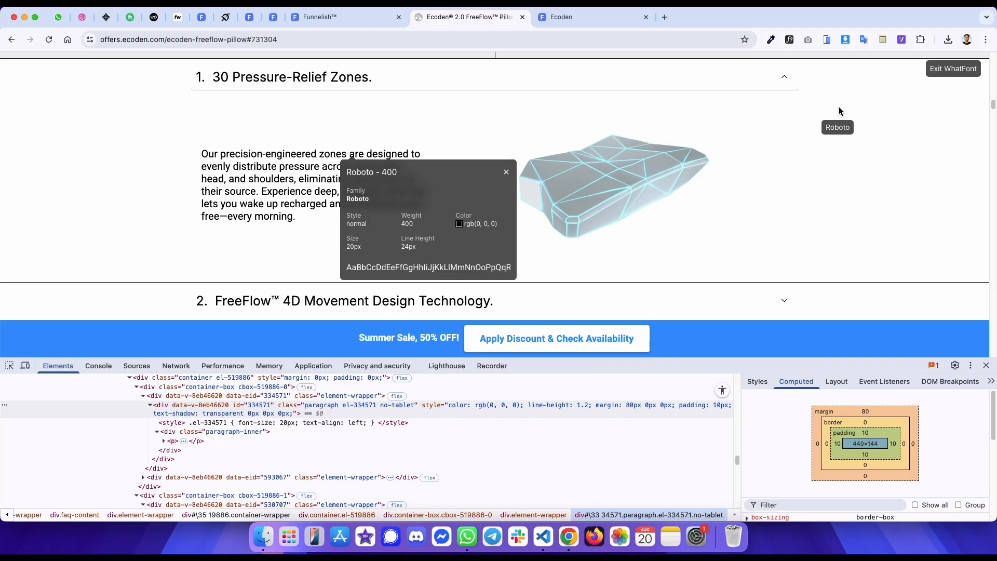
left_click(953, 68)
key("ctrl+Tab")
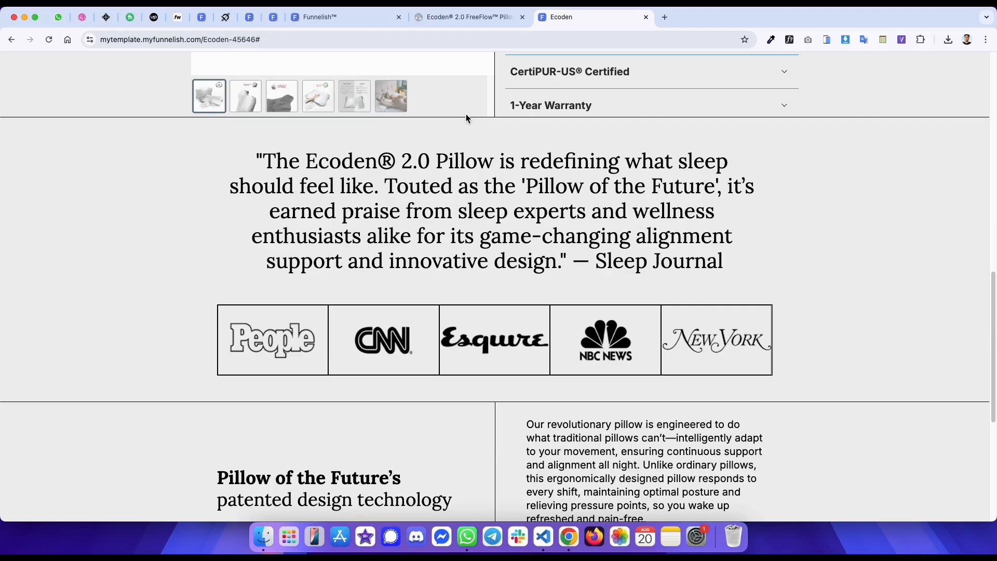
scroll(454, 117, "down", 6)
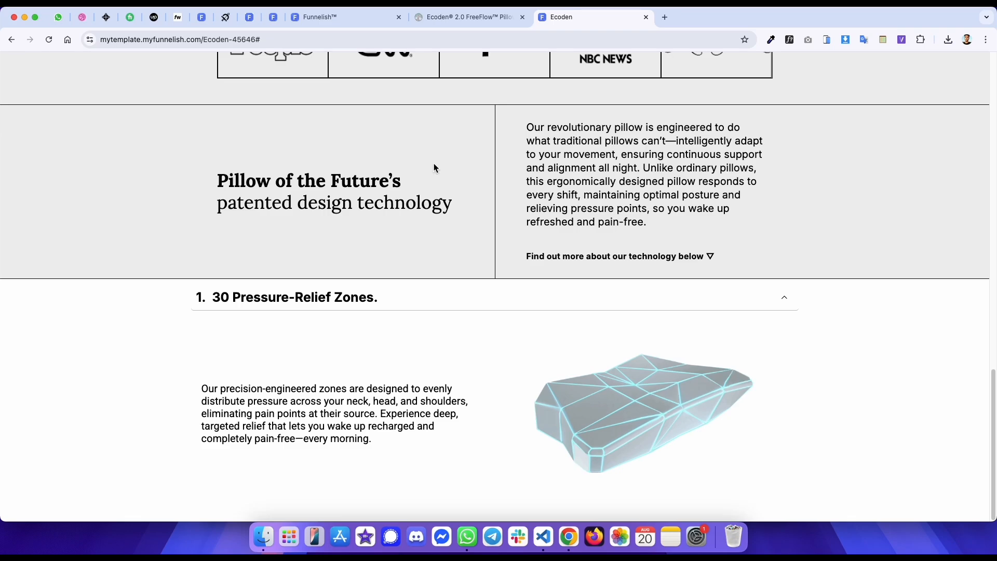
left_click(322, 303)
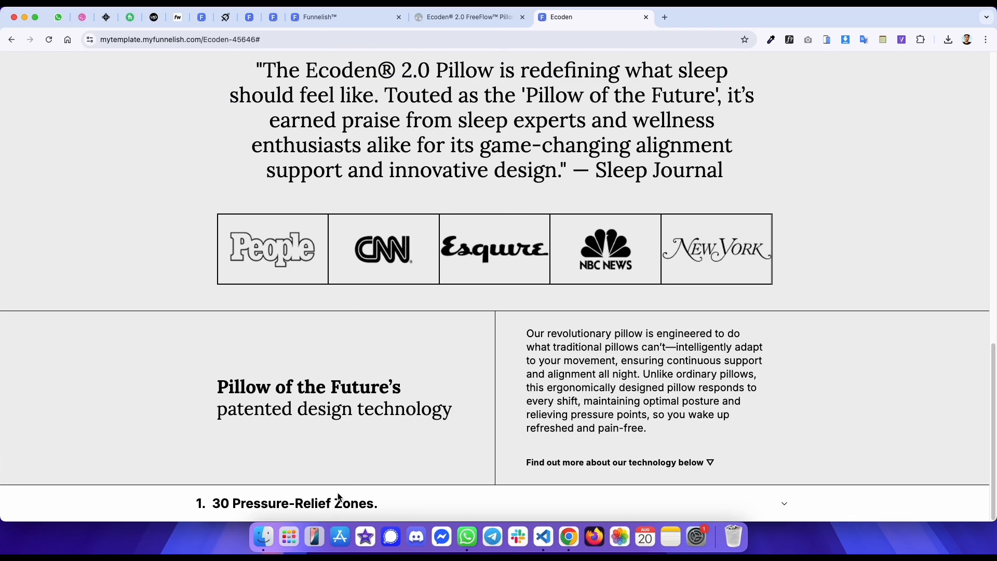
key("ctrl+shift+Tab")
scroll(402, 185, "up", 2)
left_click(388, 132)
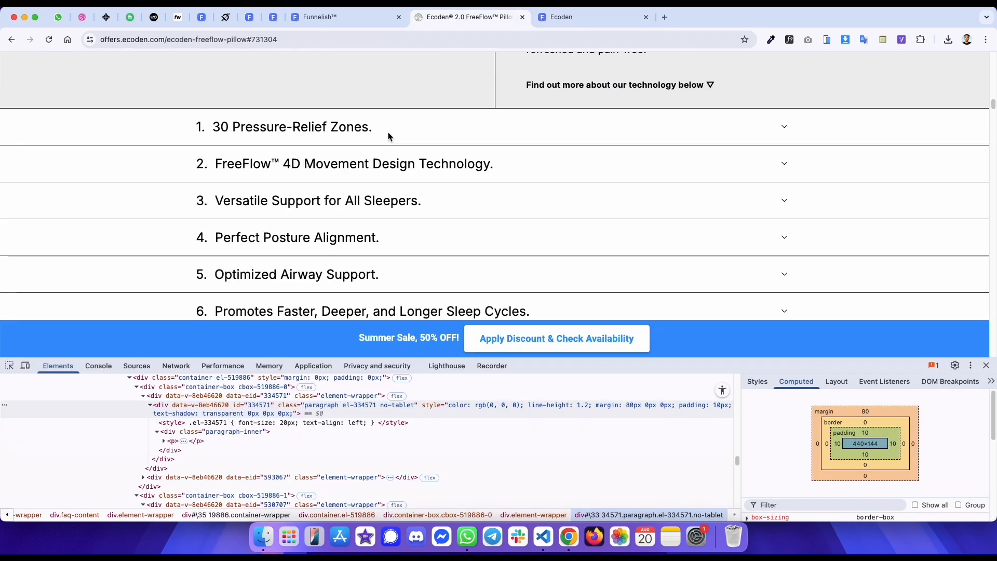
- Turn off bold in the FAQ title font and save
key("ctrl+shift+Tab")
left_click(678, 280)
left_click(402, 269)
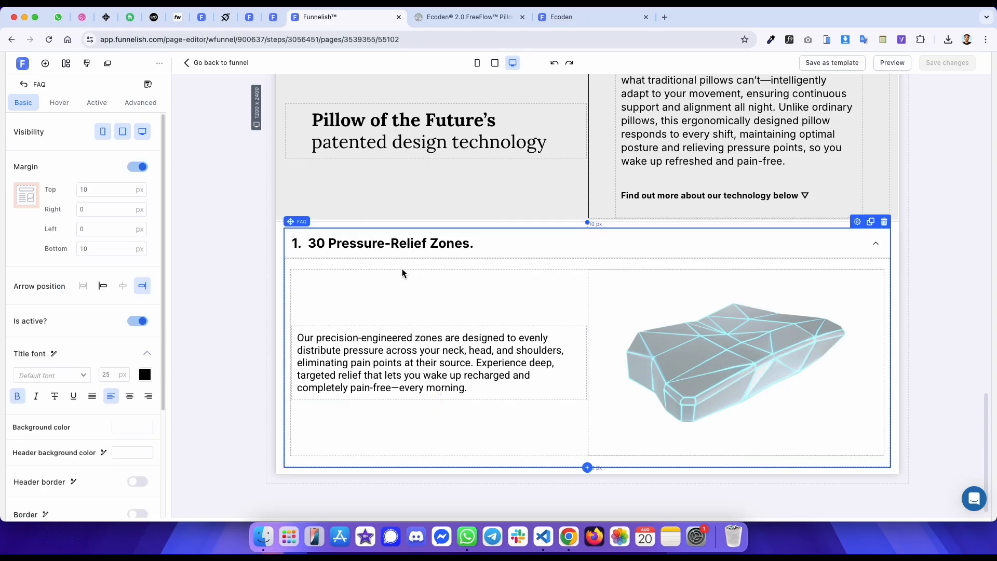
left_click(17, 396)
key("super+s")
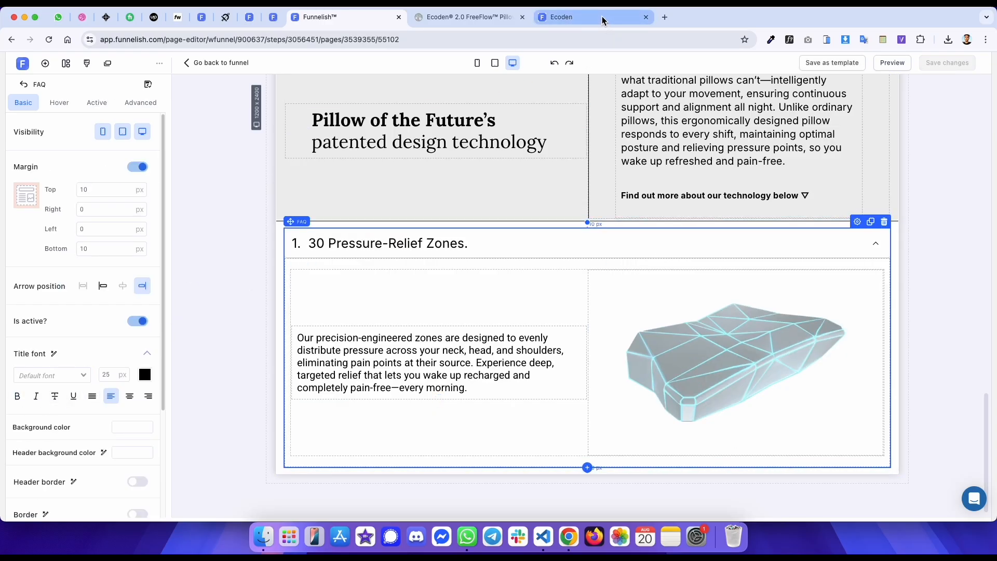
- Inspect the original accordion's content in the mobile responsive view of the developer tools
left_click(603, 20)
key("ctrl+shift+Tab")
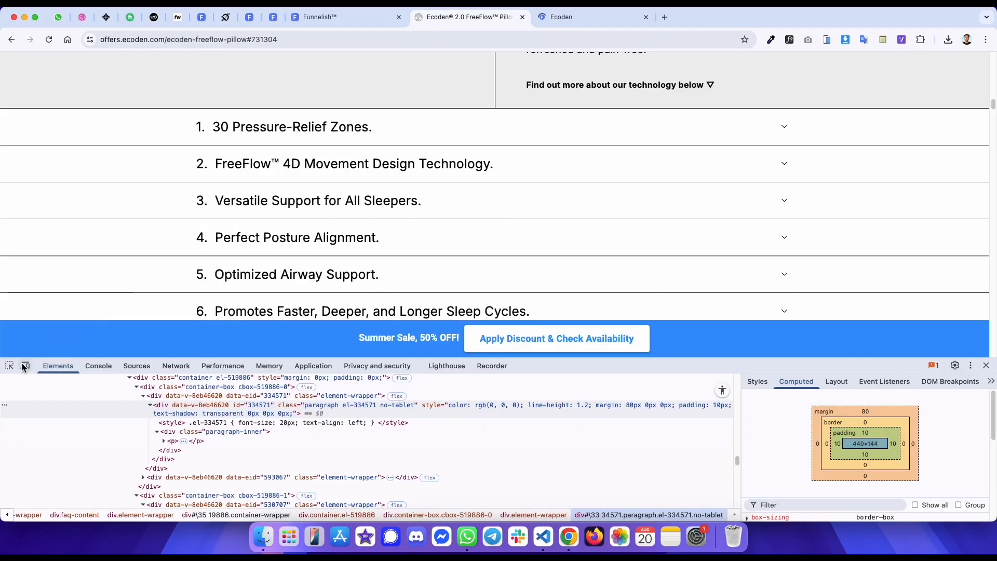
left_click(23, 367)
scroll(479, 194, "down", 10)
scroll(486, 184, "down", 1)
scroll(496, 236, "up", 1)
left_click(9, 364)
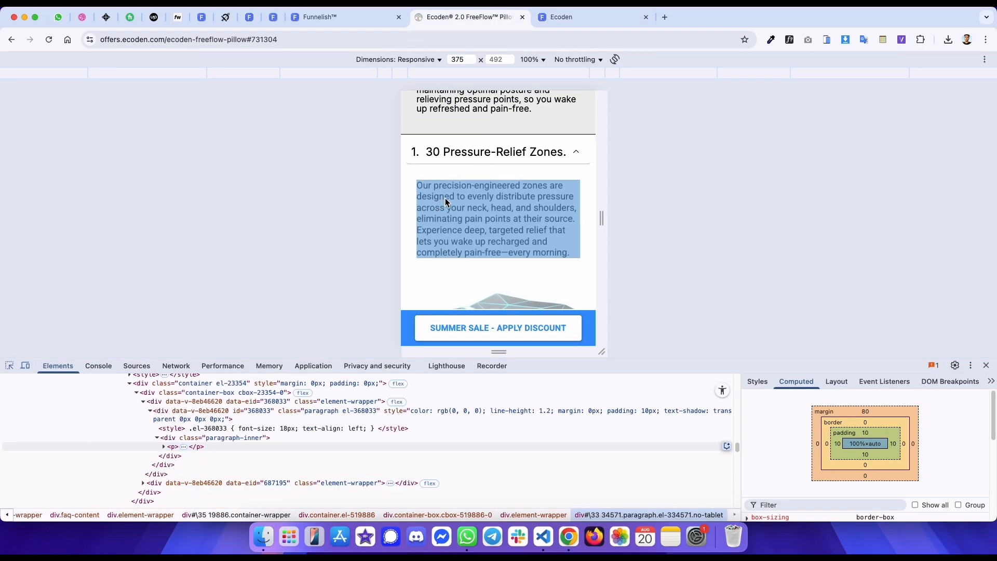
scroll(453, 197, "down", 1)
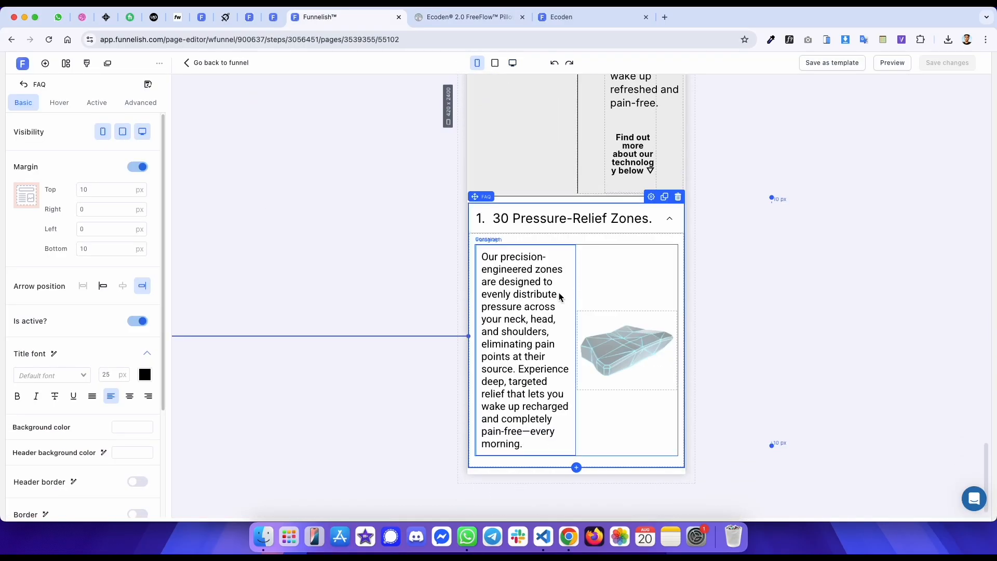
- Set the accordion paragraph's font size to 18 px in the mobile view
double_click(559, 292)
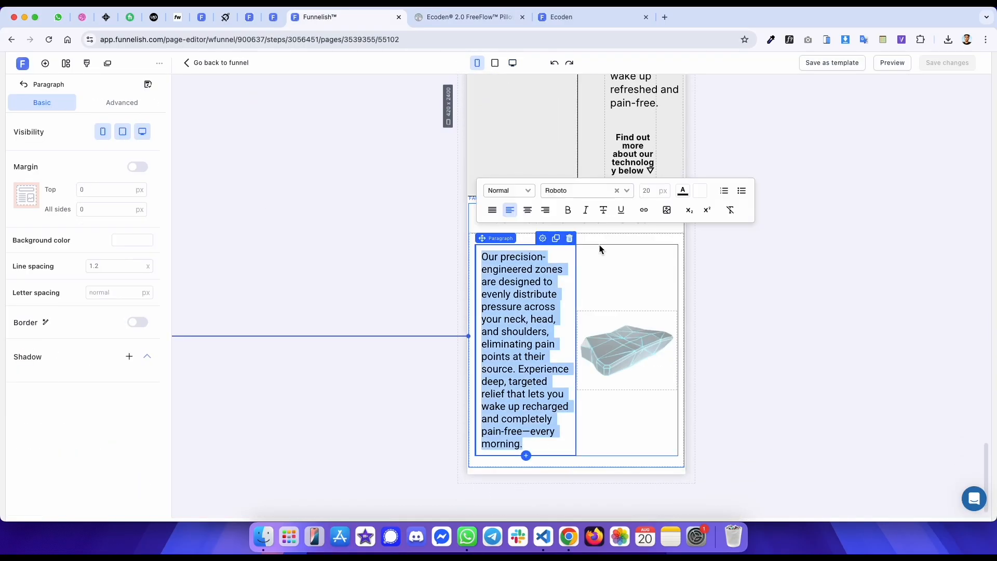
double_click(652, 192)
type("18")
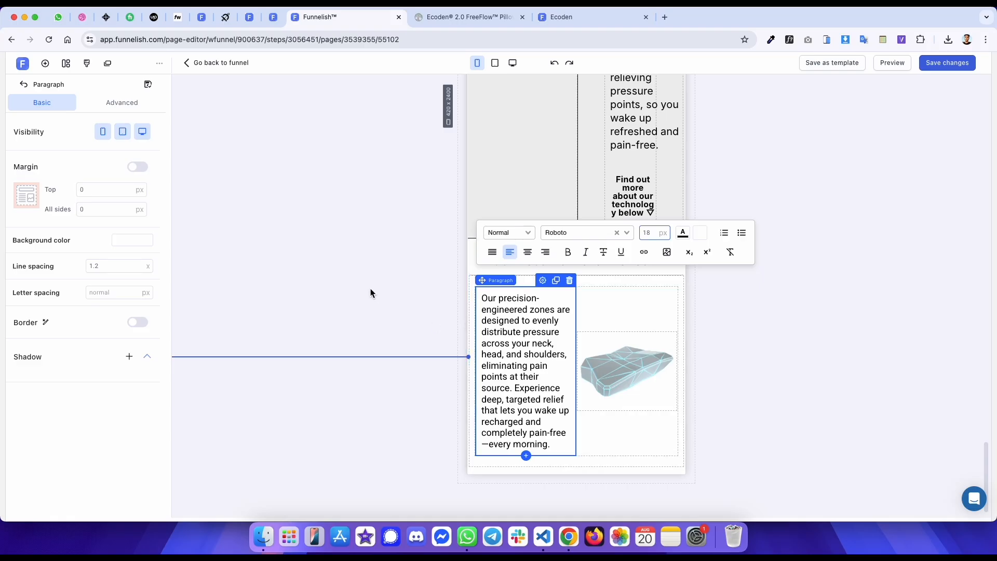
left_click(370, 289)
- Set the accordion content container's orientation to vertical for mobile
left_click(601, 310)
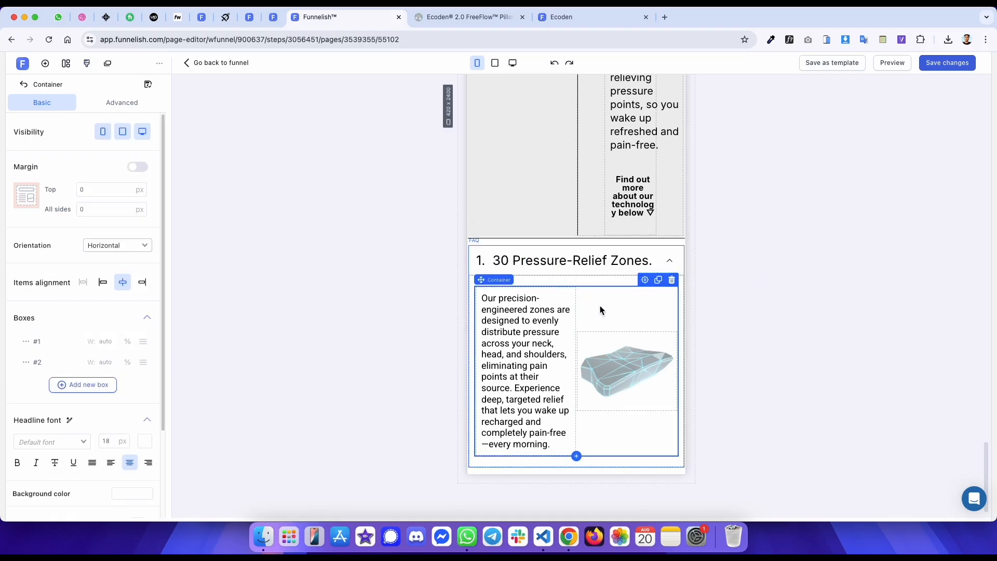
left_click(133, 248)
left_click(109, 273)
scroll(306, 226, "down", 3)
- Check the original mobile image's margin and set the accordion image's top margin to 10 px
key("ctrl+Tab")
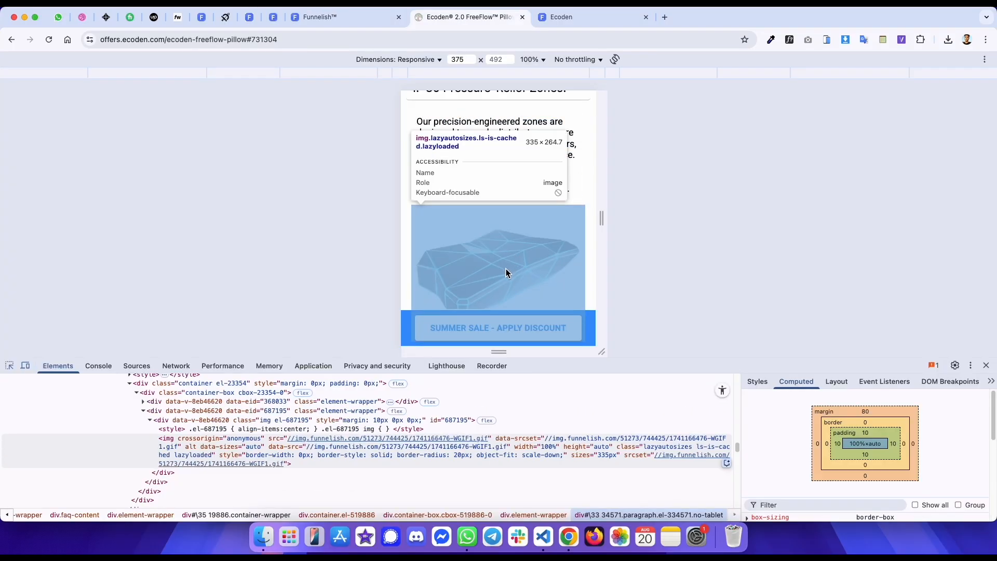
left_click(414, 230)
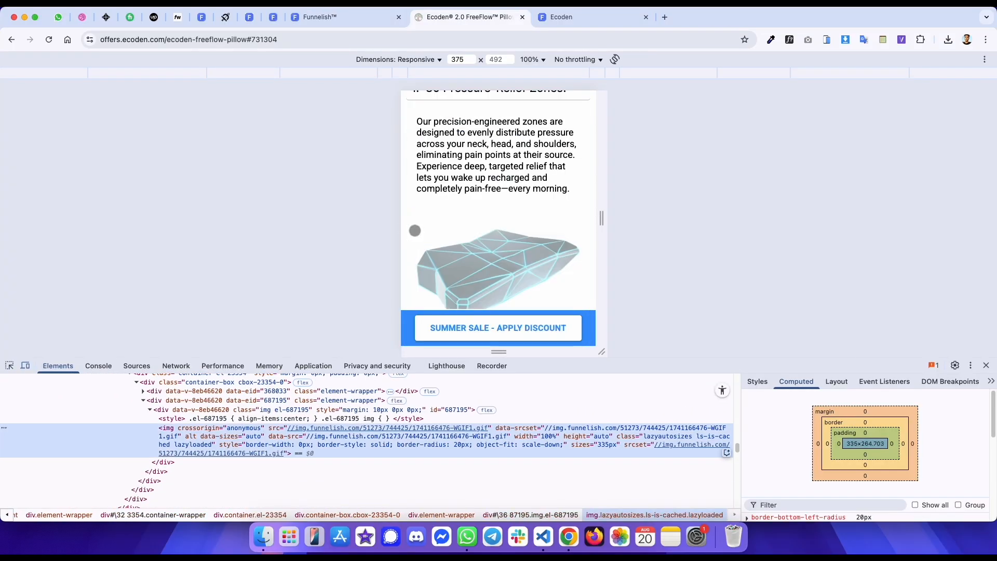
left_click(183, 411)
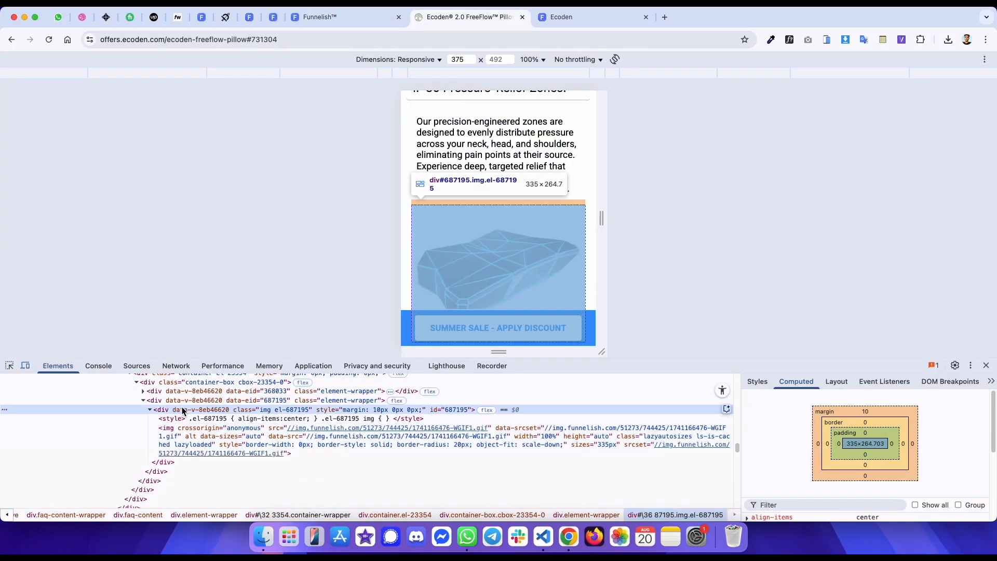
key("ctrl+shift+Tab")
left_click(566, 323)
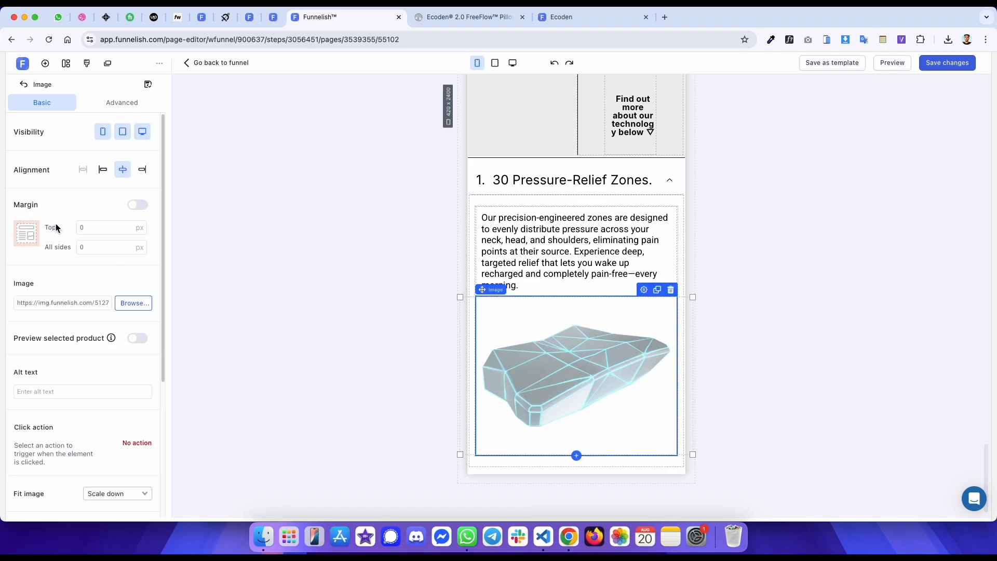
left_click(111, 227)
type("10")
left_click(373, 121)
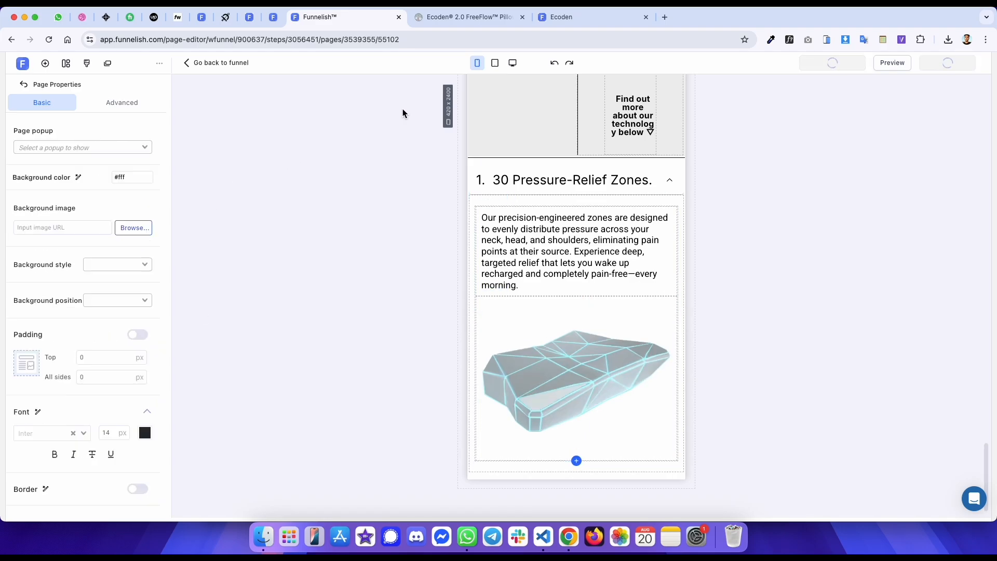
- Compare the original page's accordion section with the published page's accordion section
key("ctrl+Tab")
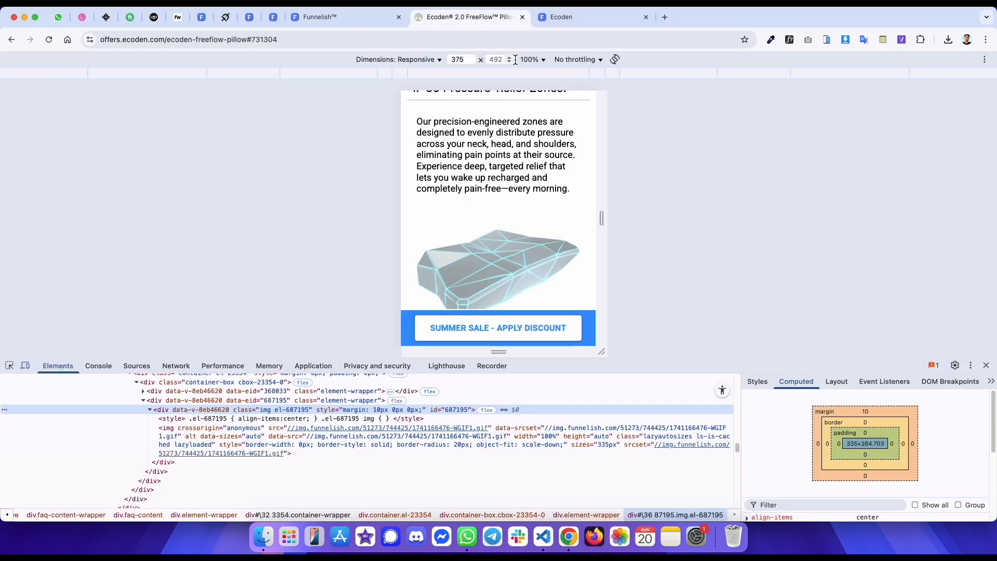
scroll(183, 394, "up", 1)
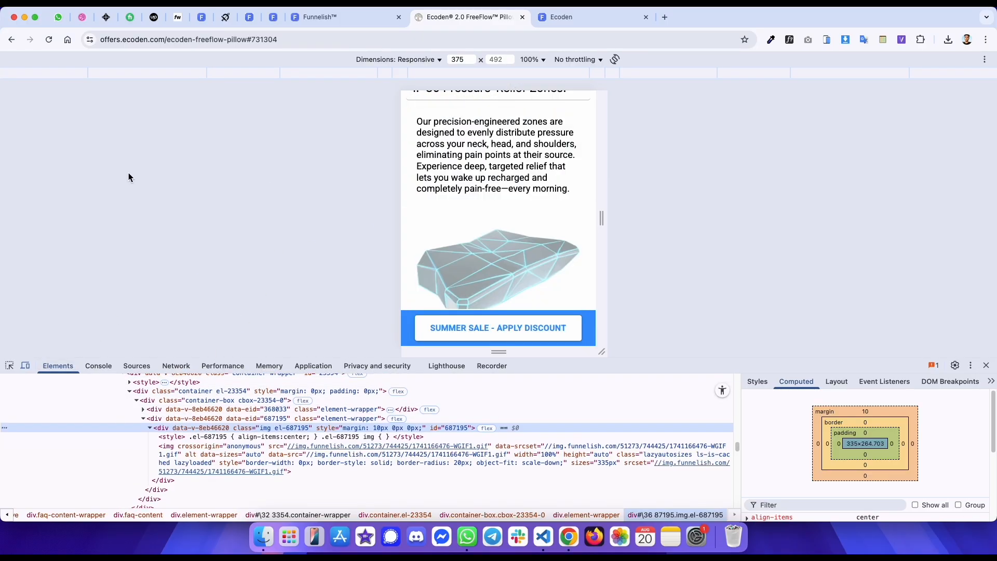
left_click(26, 366)
scroll(229, 221, "up", 10)
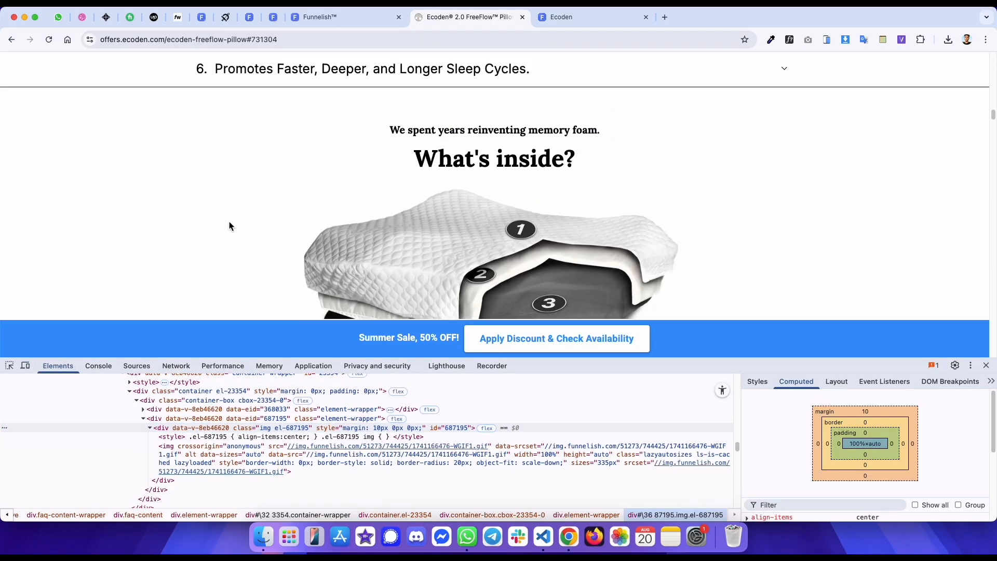
scroll(229, 222, "up", 3)
key("ctrl+Tab")
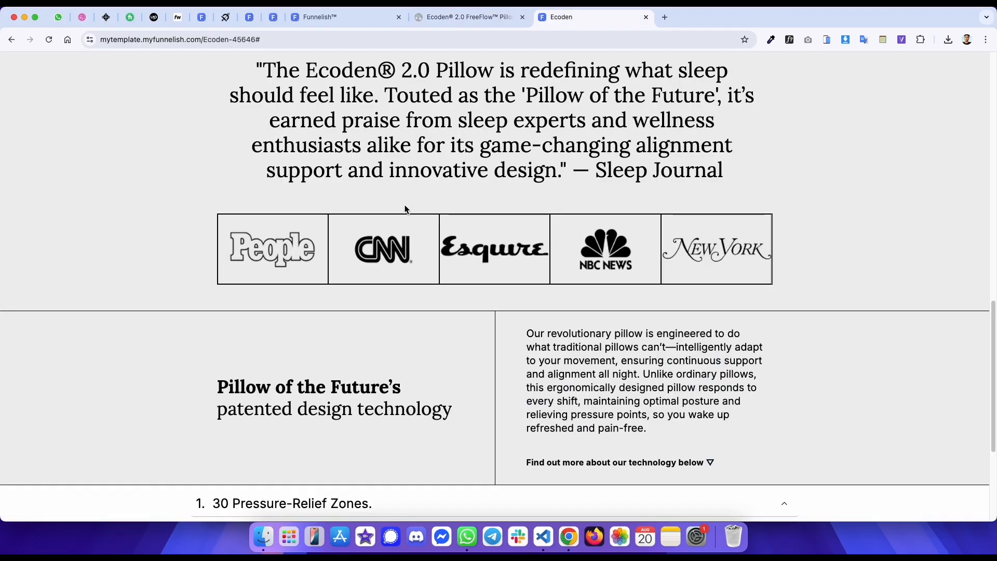
scroll(404, 205, "down", 5)
left_click(322, 305)
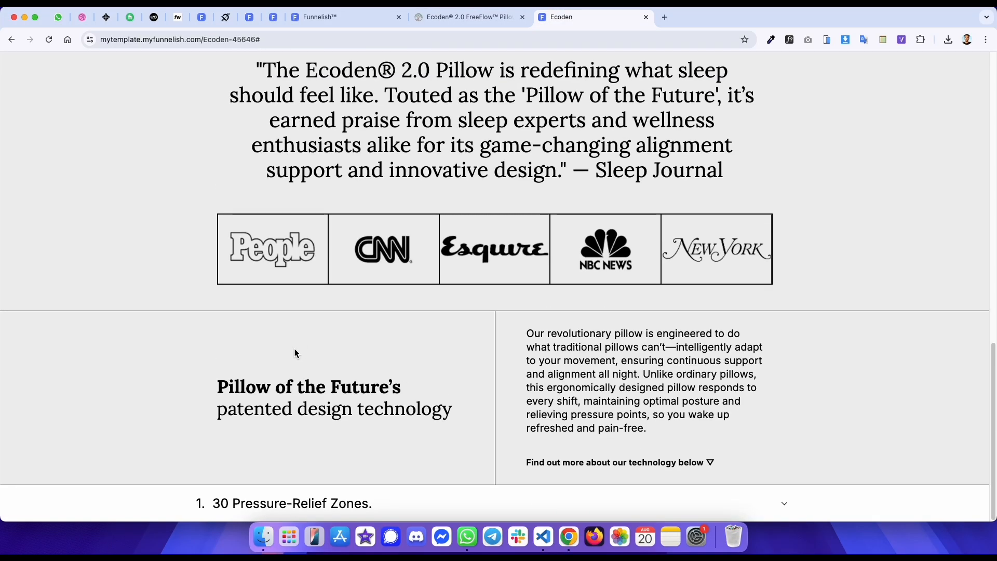
left_click(248, 501)
- Collapse the first accordion in the editor's desktop view
key("ctrl+shift+Tab")
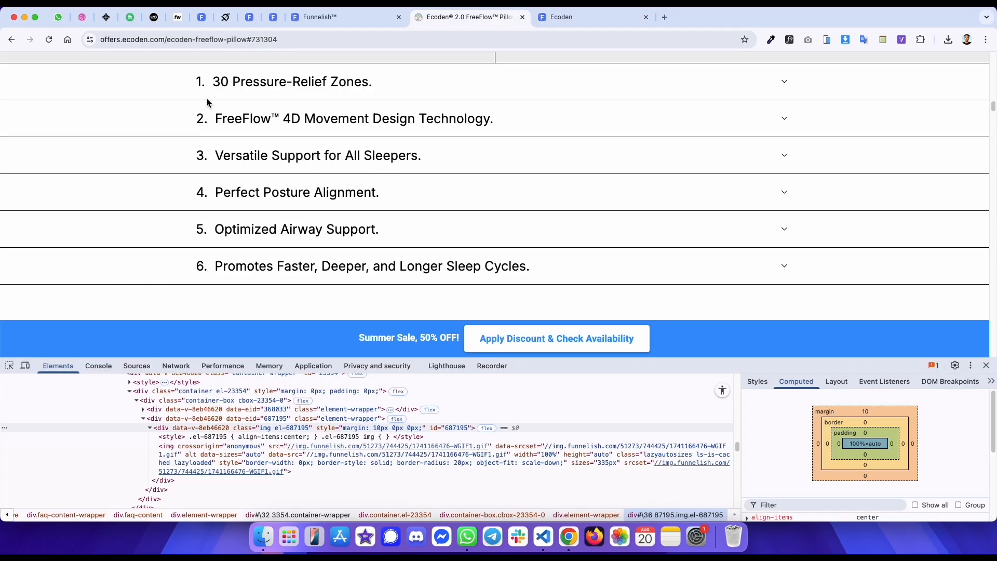
key("ctrl+shift+Tab")
left_click(279, 240)
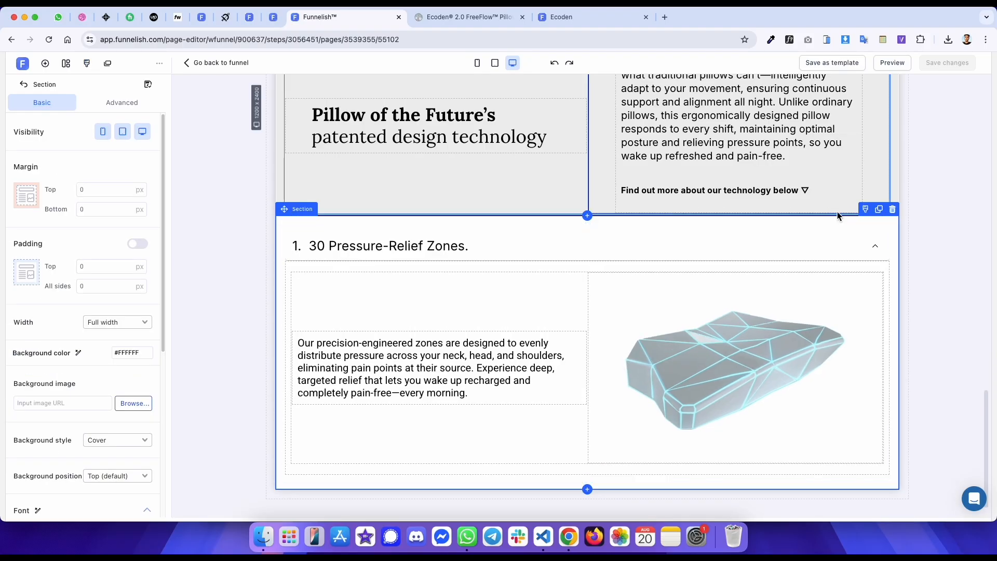
left_click(875, 245)
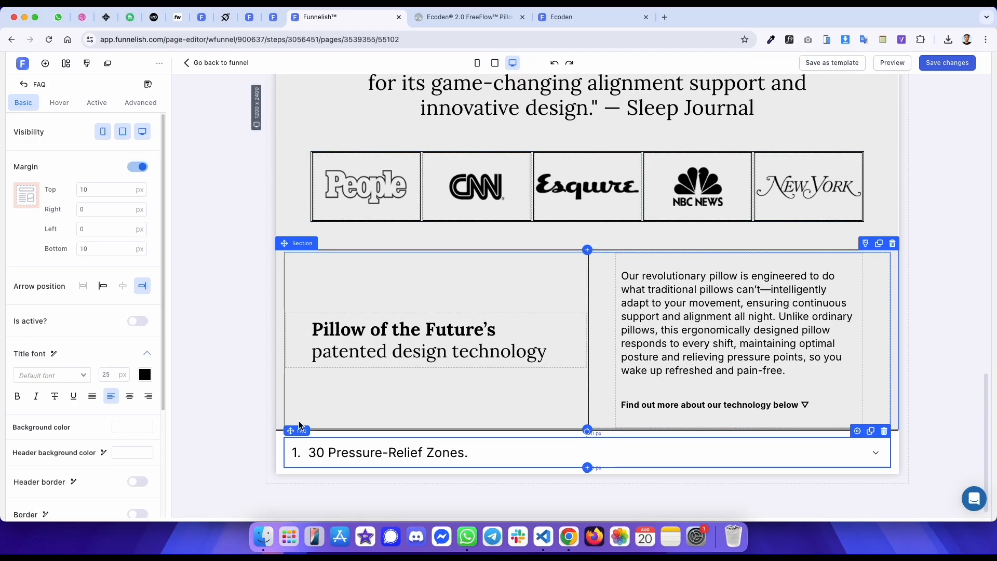
- Duplicate the accordion section four times
left_click(280, 447)
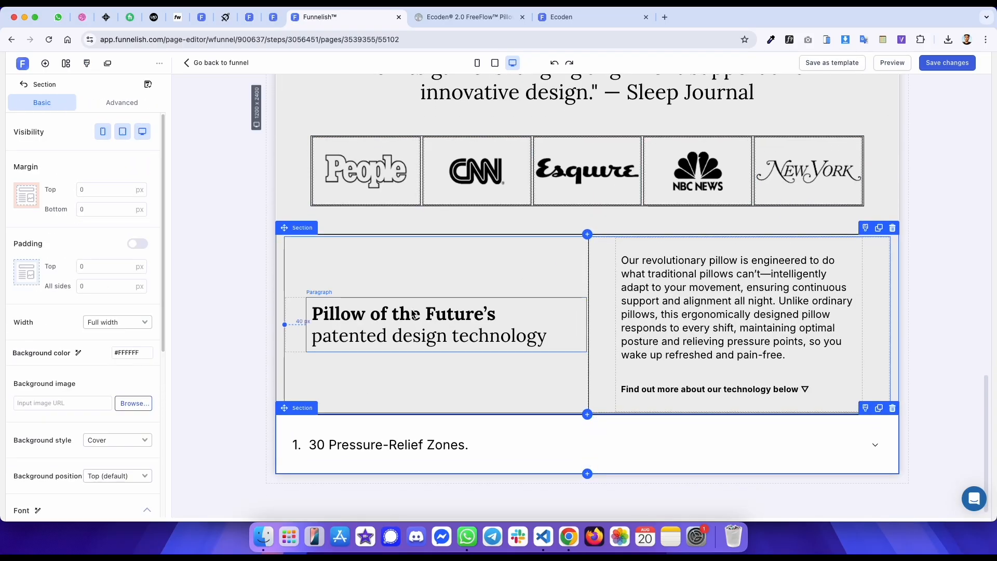
left_click(878, 409)
left_click(878, 409)
left_click(878, 409)
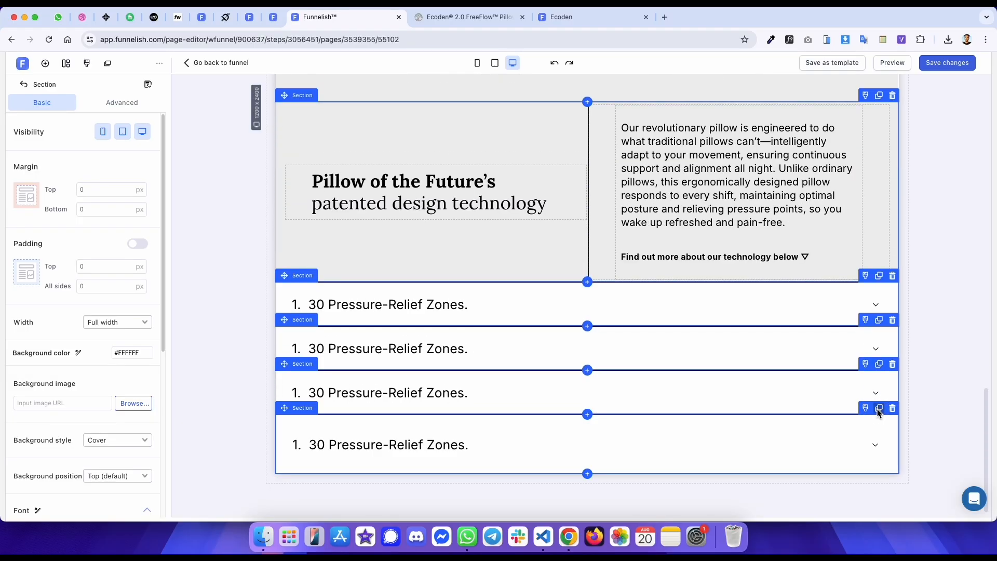
left_click(878, 409)
- Copy the original's second accordion title and set the second accordion's title to "2. FreeFlow™ 4D Movement Design Technology."
left_click(470, 17)
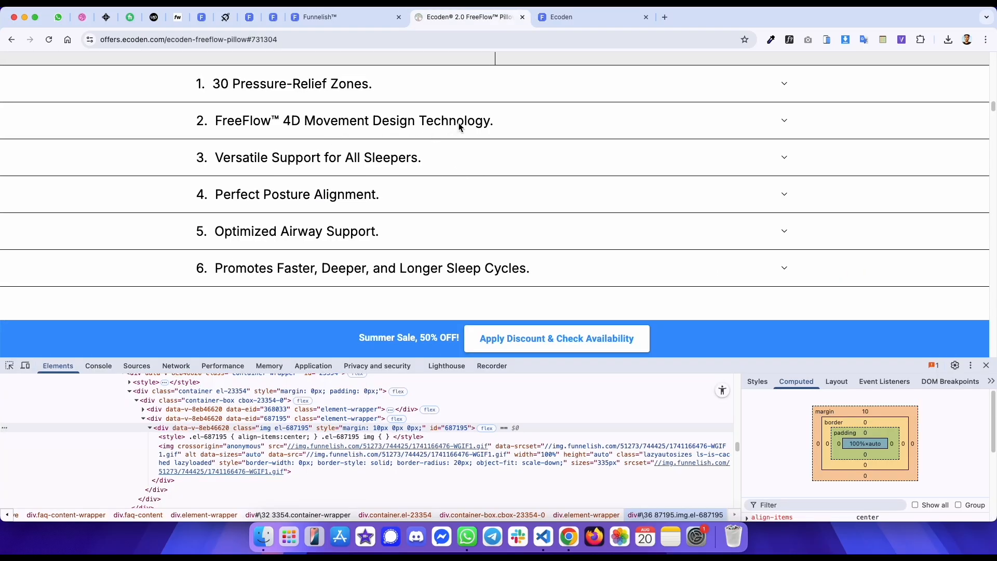
left_click_drag(497, 123, 206, 130)
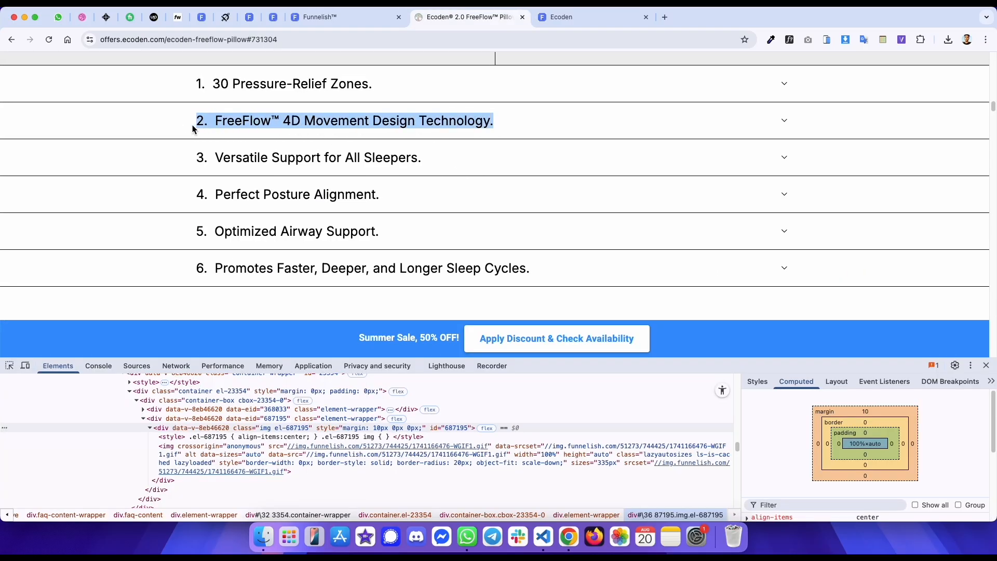
key("ctrl+shift+Tab")
triple_click(352, 303)
type("2. FreeFlow™ 4D Movement Design Technology.")
- Set the third accordion's title to "3. Versatile Support for All Sleepers." copied from the original page
key("ctrl+Tab")
left_click_drag(423, 161, 197, 163)
key("super+c")
triple_click(336, 365)
key("super+v")
- Set the fourth accordion's title to "4. Perfect Posture Alignment." copied from the original page
key("ctrl+Tab")
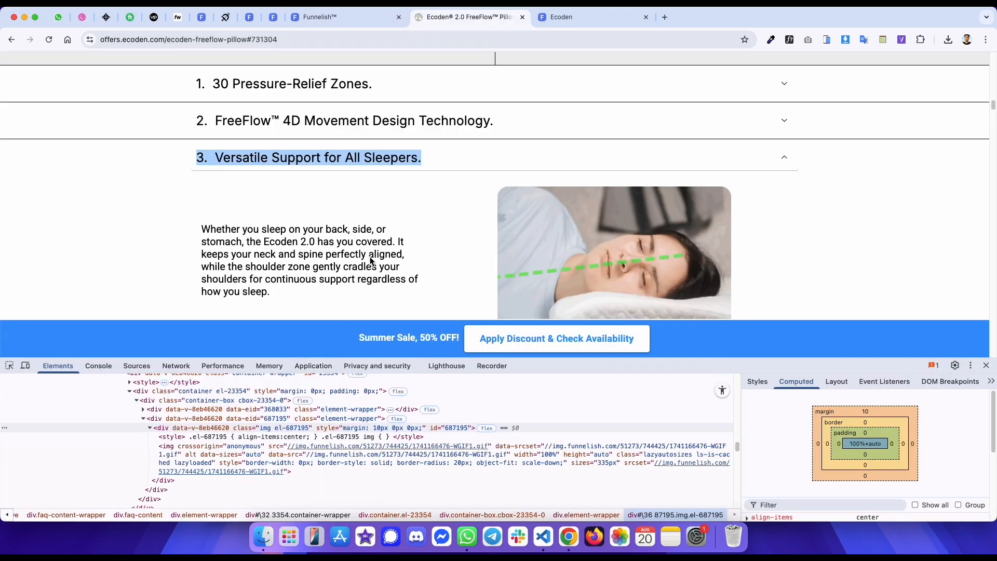
left_click(366, 163)
left_click_drag(380, 197, 196, 199)
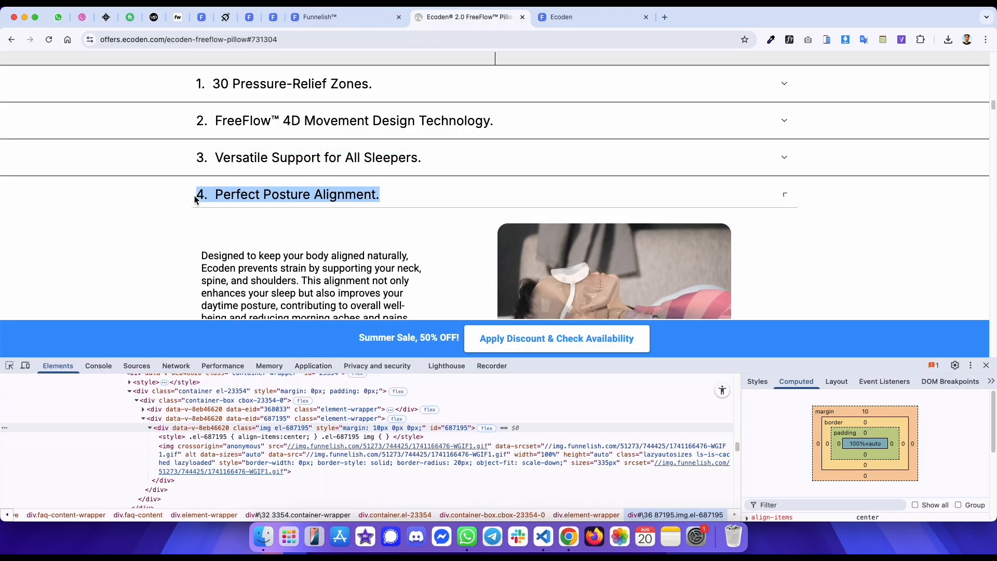
key("super+c")
key("ctrl+shift+Tab")
triple_click(339, 411)
key("super+v")
- Set the fifth accordion's title to "5. Optimized Airway Support." copied from the original page
key("ctrl+Tab")
left_click(319, 200)
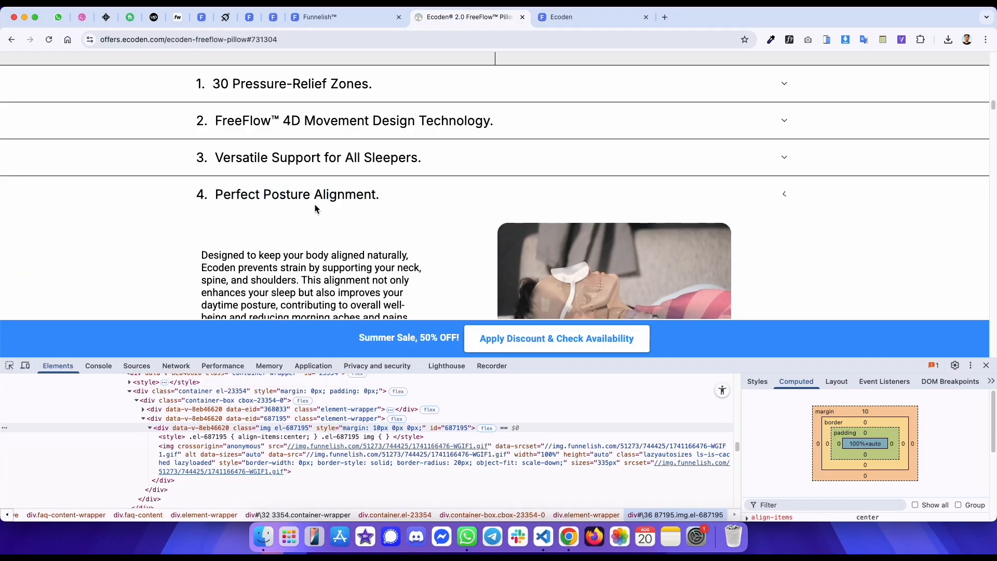
left_click_drag(310, 235, 255, 232)
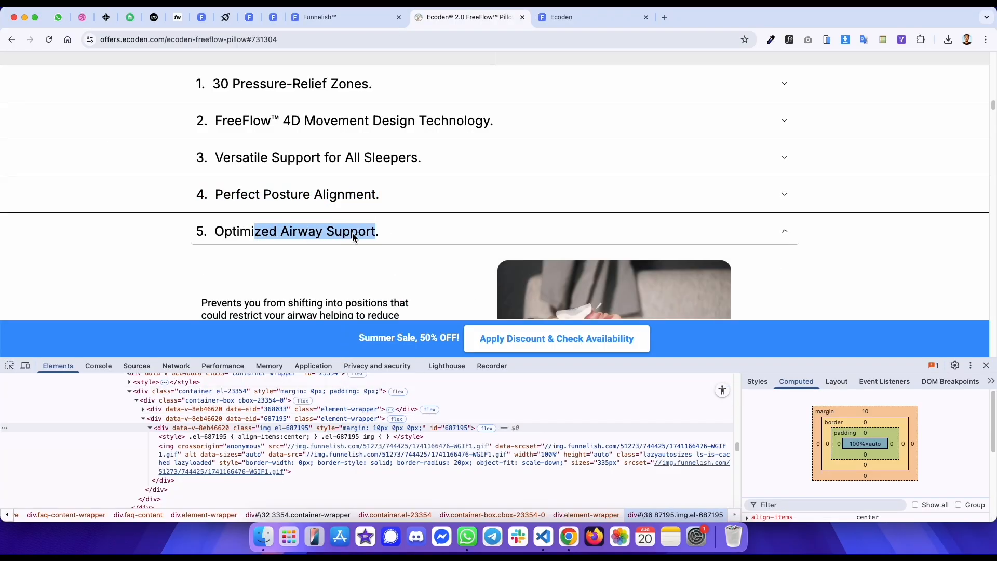
left_click_drag(381, 232, 184, 232)
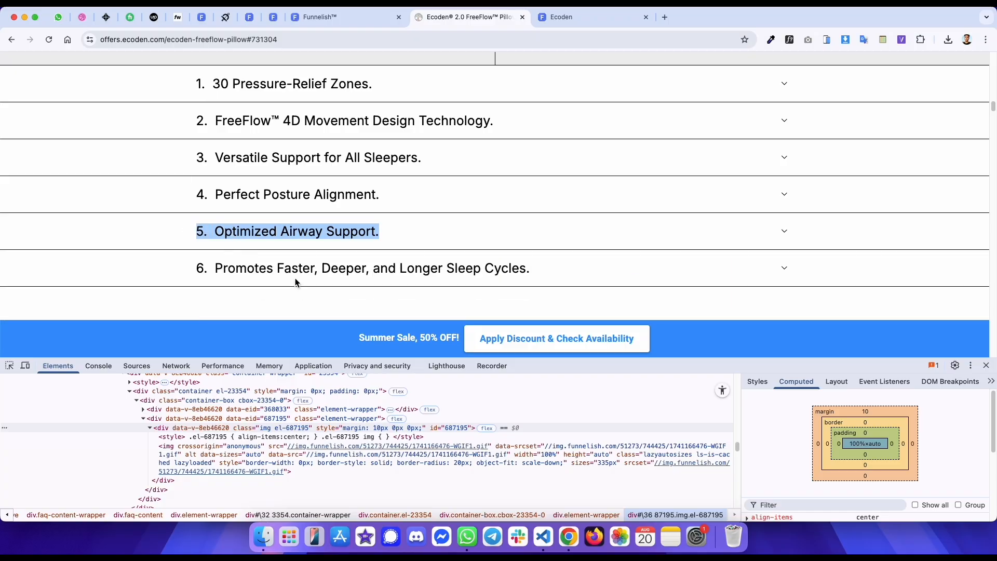
key("super+c")
key("ctrl+shift+Tab")
triple_click(341, 460)
key("super+v")
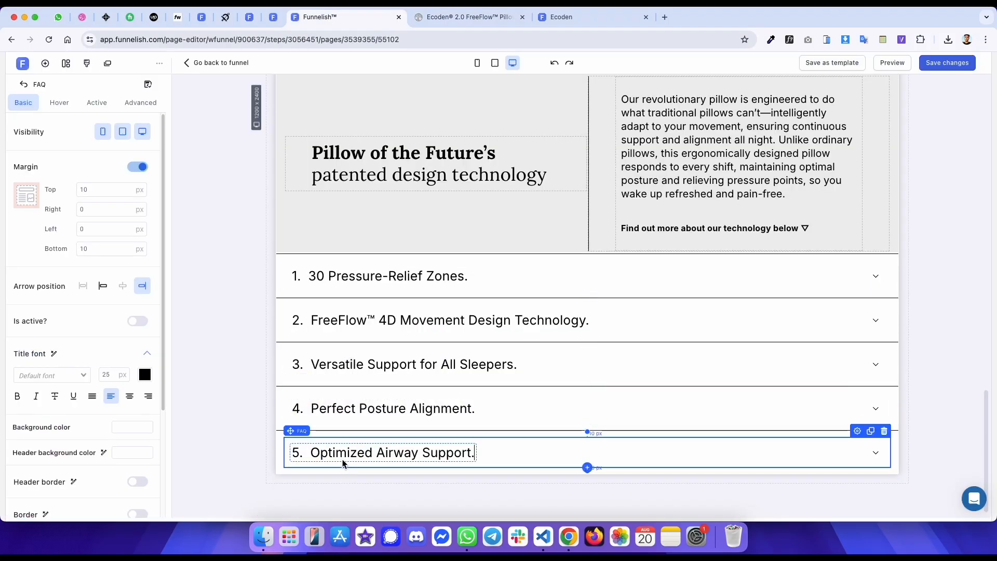
- Duplicate the fifth accordion section and set the copy's title to "6. Promotes Faster, Deeper, and Longer Sleep Cycles."
left_click(283, 452)
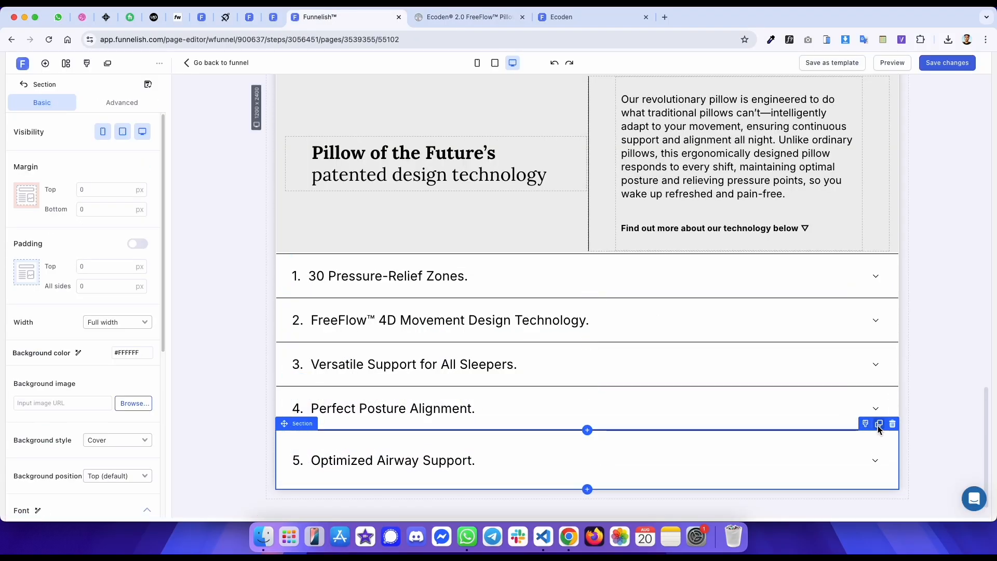
left_click(879, 424)
key("ctrl+Tab")
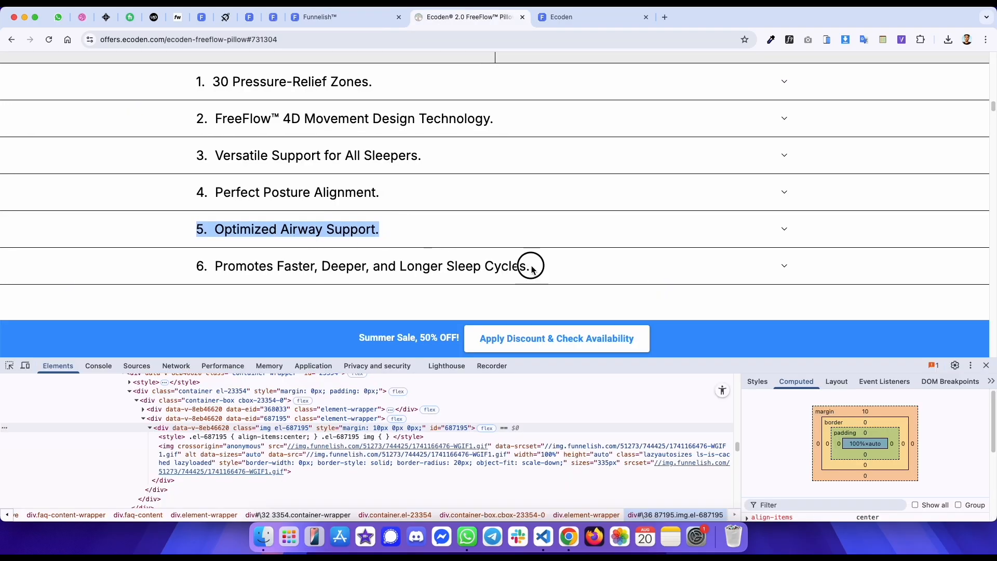
left_click_drag(532, 268, 184, 270)
key("ctrl+shift+Tab")
scroll(343, 363, "down", 2)
triple_click(362, 451)
key("ctrl+v")
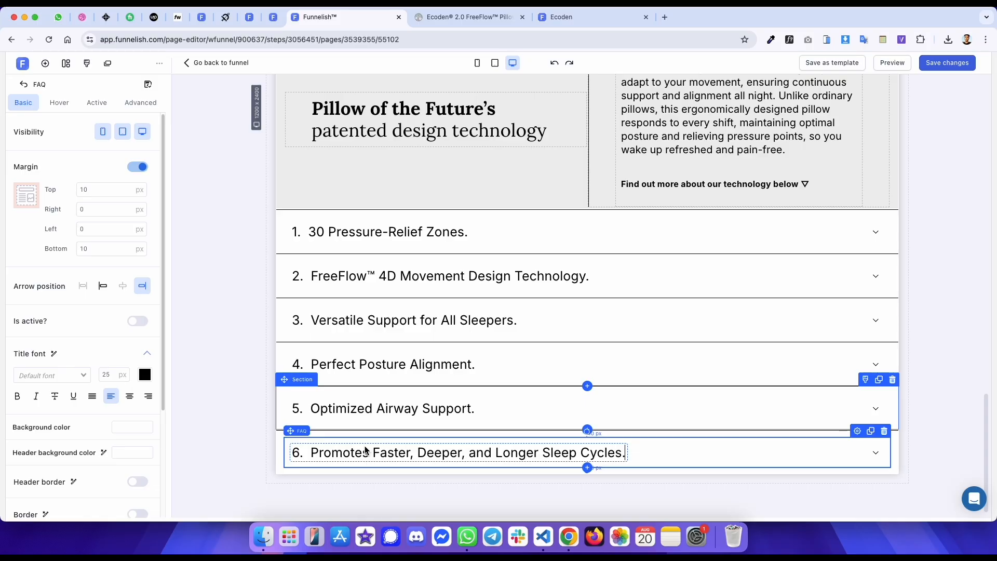
- Examine the original page's sixth accordion content and the "What's inside?" section below it
key("ctrl+Tab")
left_click(328, 271)
scroll(273, 280, "down", 3)
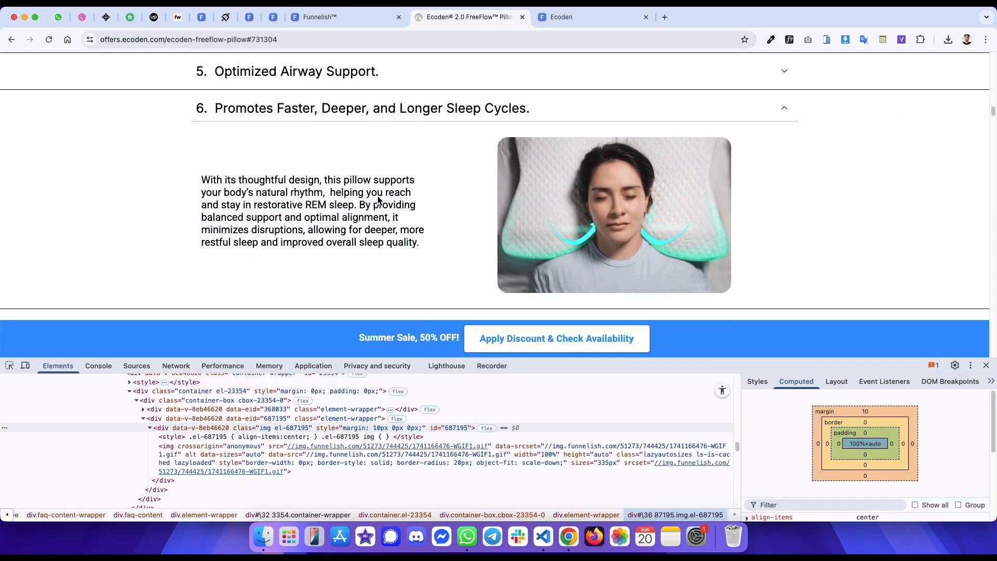
scroll(378, 197, "up", 3)
left_click(378, 205)
left_click(347, 21)
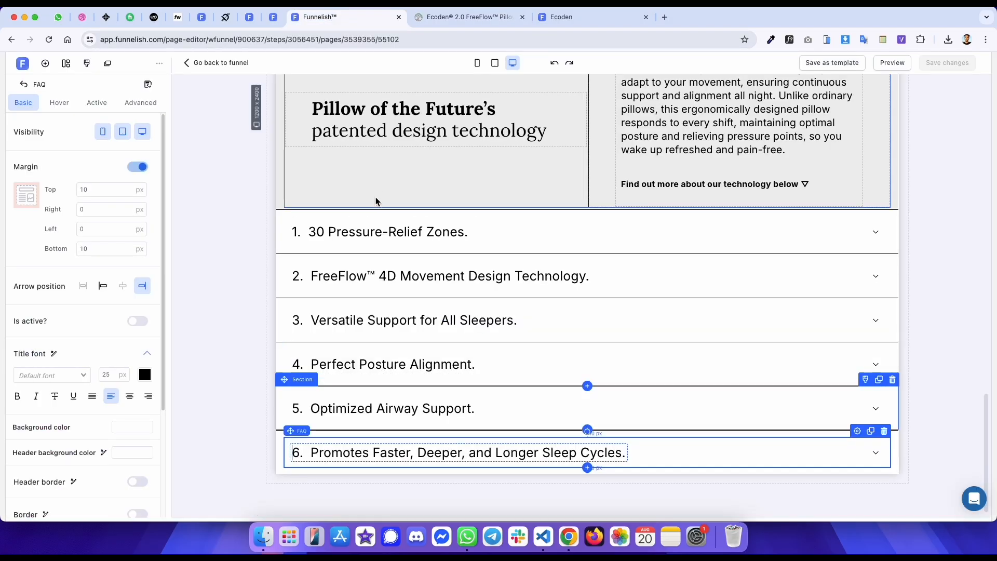
left_click(224, 236)
key("ctrl+Tab")
key("ctrl+shift+Tab")
key("ctrl+Tab")
scroll(288, 185, "down", 2)
left_click(10, 365)
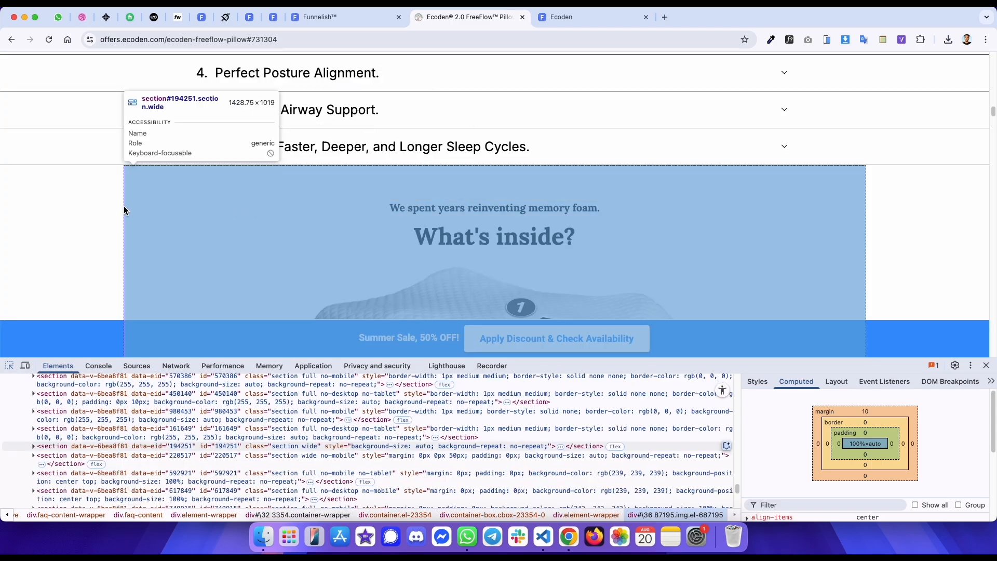
left_click(118, 208)
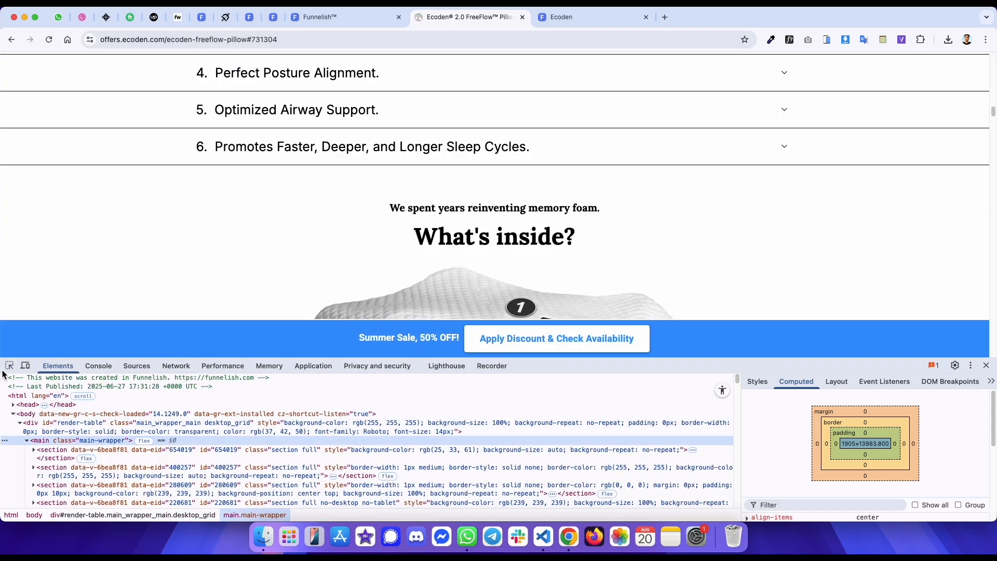
- Add a new one-column section below the accordions and save the page
key("super+shift+c")
left_click(257, 210)
scroll(257, 210, "down", 4)
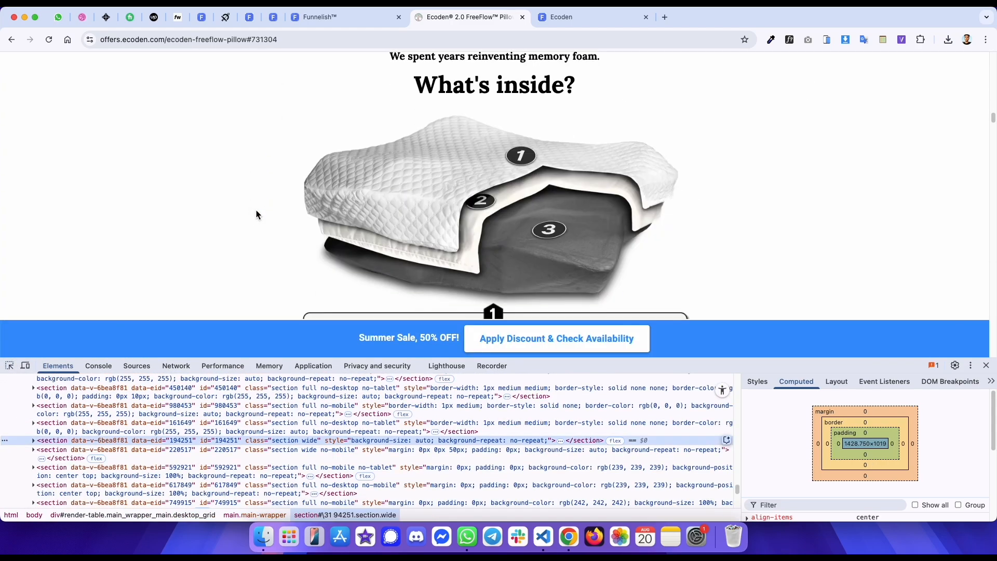
key("ctrl+shift+Tab")
left_click(45, 63)
left_click_drag(147, 160, 544, 453)
left_click(534, 403)
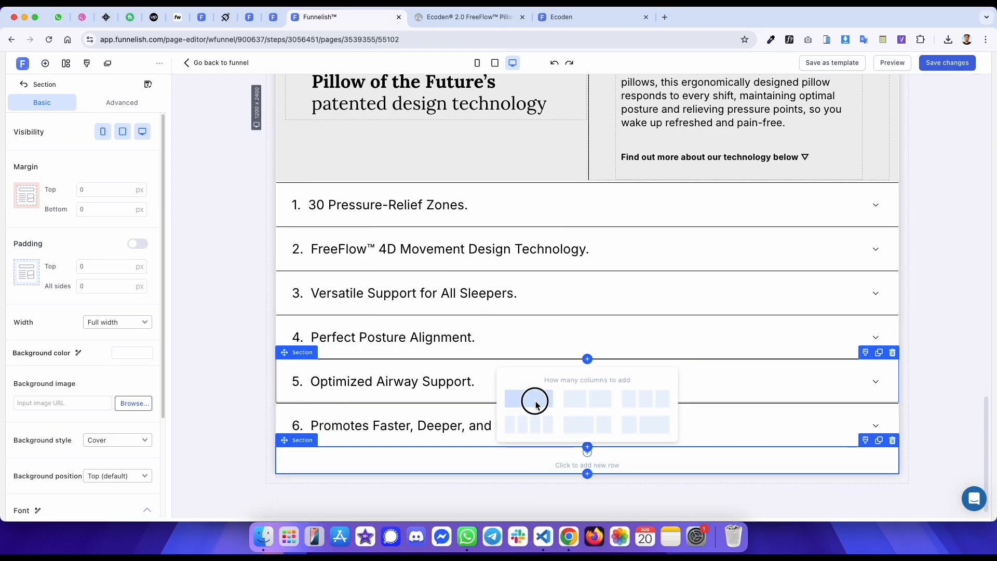
key("super+s")
left_click(264, 188)
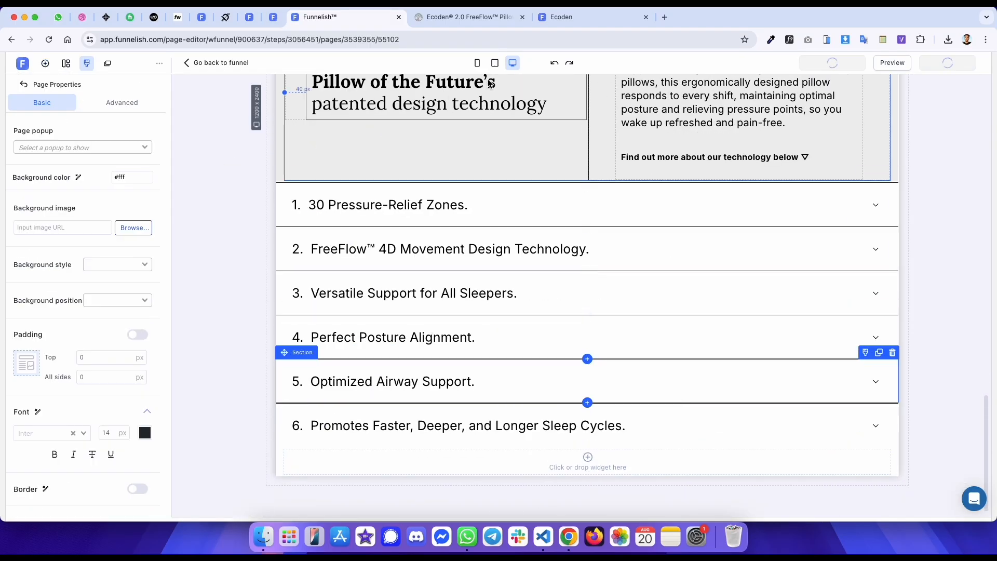
- Reload the published page and review its accordion section
left_click(561, 18)
left_click(49, 40)
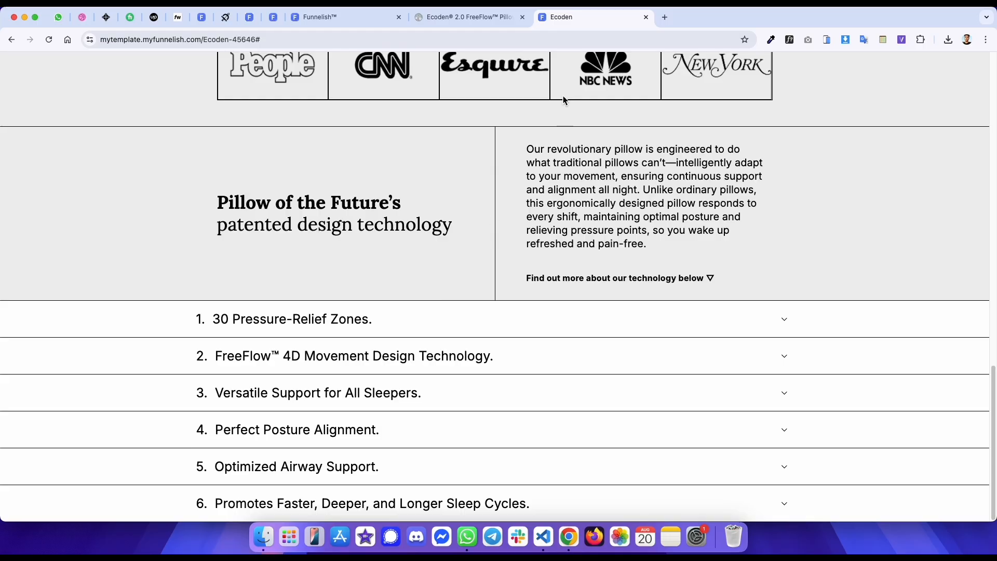
left_click(409, 358)
left_click(390, 339)
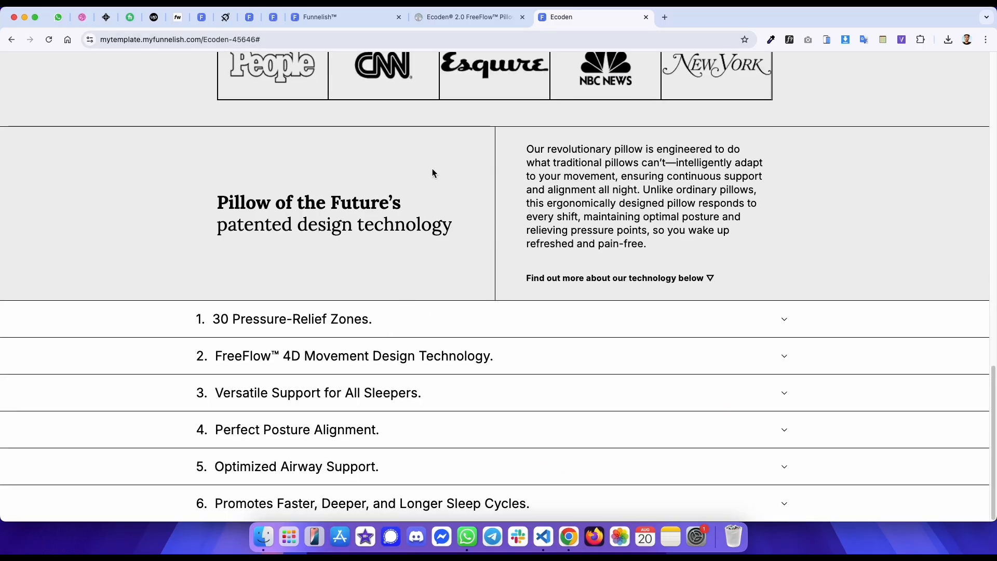
left_click(445, 17)
scroll(230, 226, "up", 5)
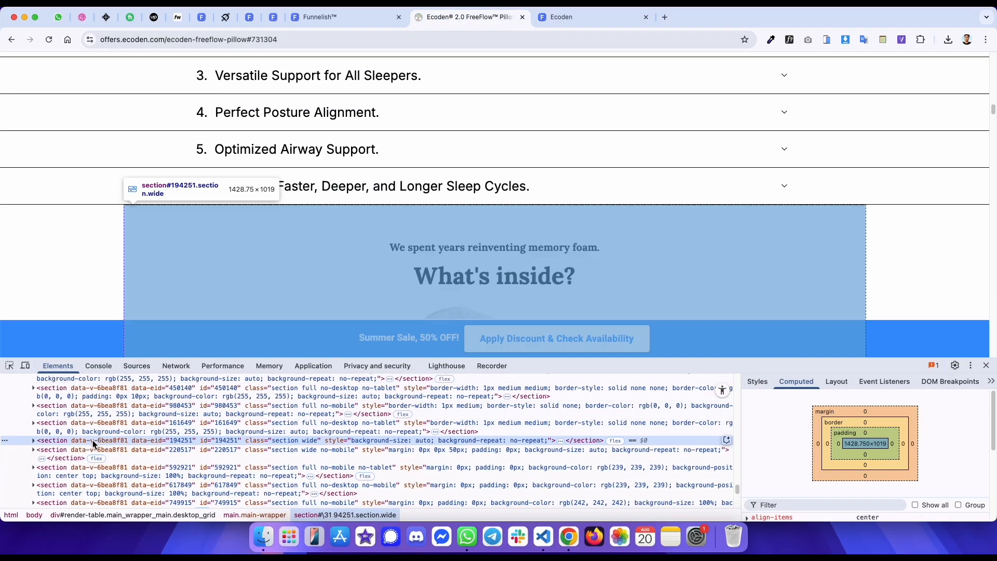
- Set the new section's width to Wide
key("ctrl+shift+Tab")
left_click(281, 454)
left_click(114, 351)
- Add a paragraph to the new section with the text "We spent years reinventing memory foam." copied from the original
key("ctrl+Tab")
key("super+shift+c")
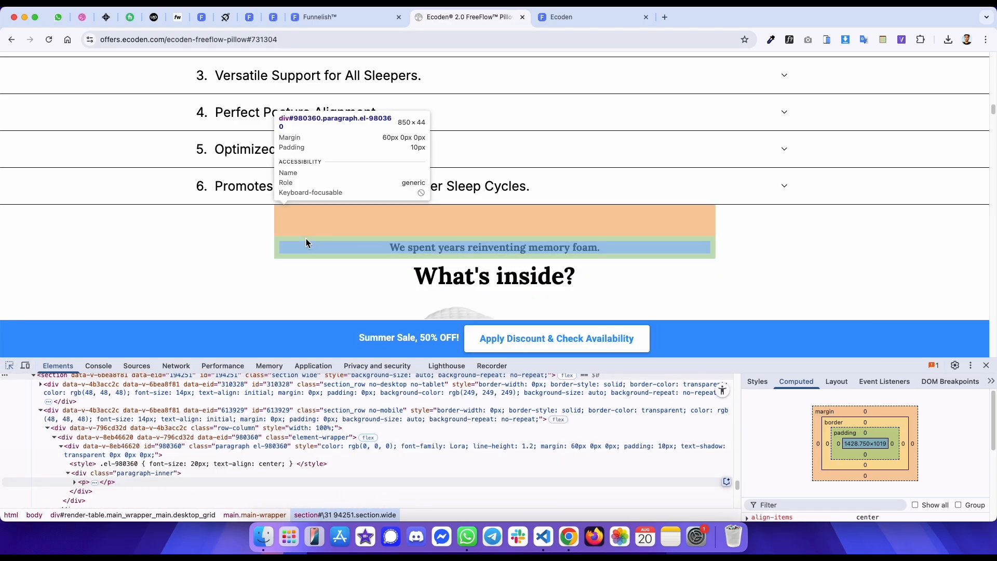
left_click(307, 240)
left_click_drag(610, 249, 404, 248)
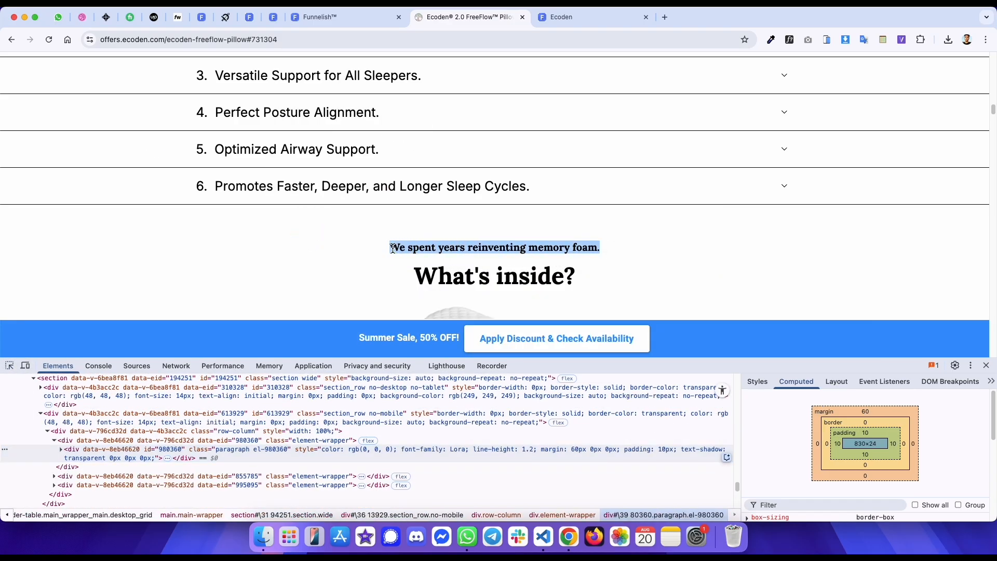
left_click(404, 251)
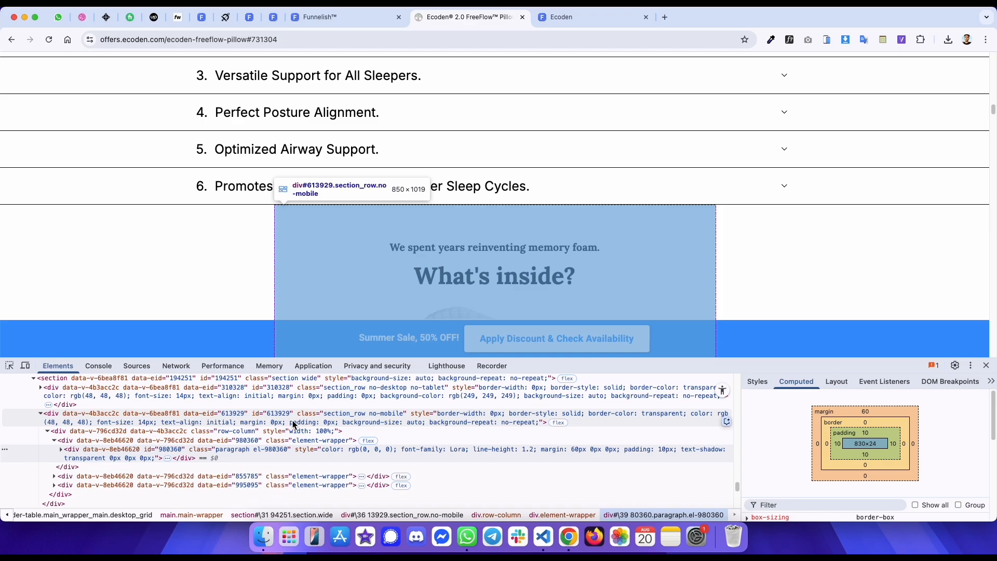
left_click(291, 449)
key("ctrl+shift+Tab")
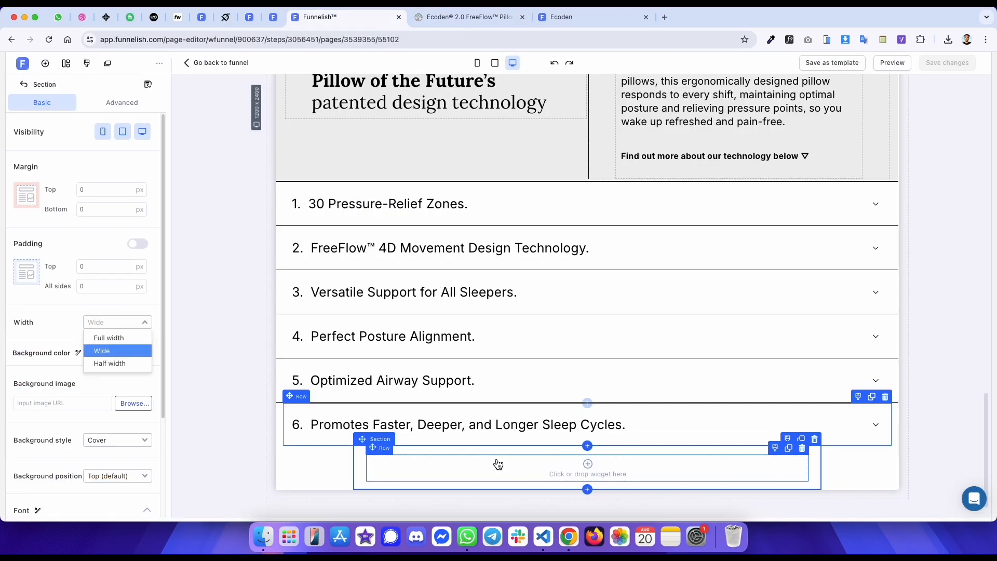
left_click(498, 463)
left_click(216, 224)
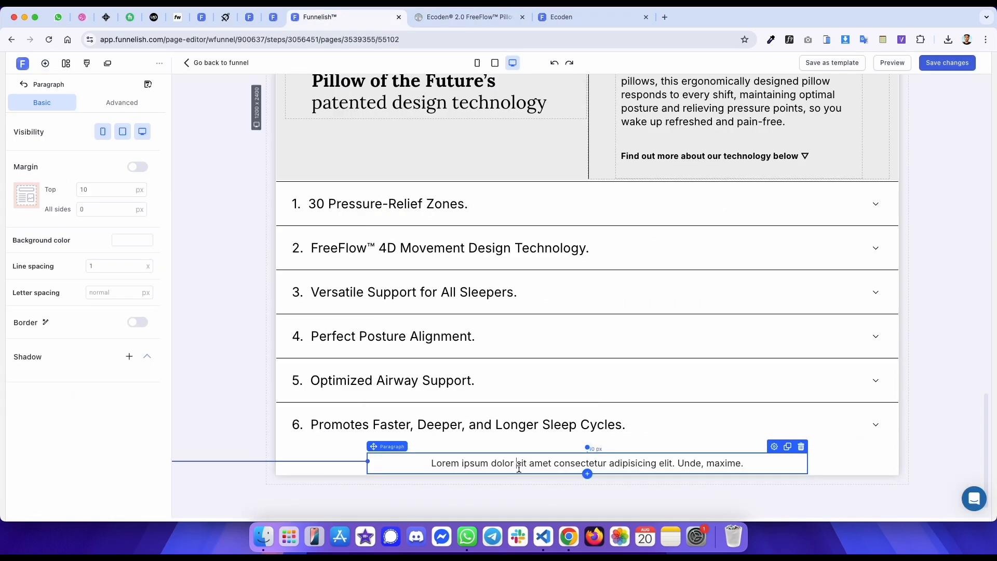
triple_click(518, 466)
key("ctrl+v")
- Set the paragraph's top margin to 60 px
key("ctrl+Tab")
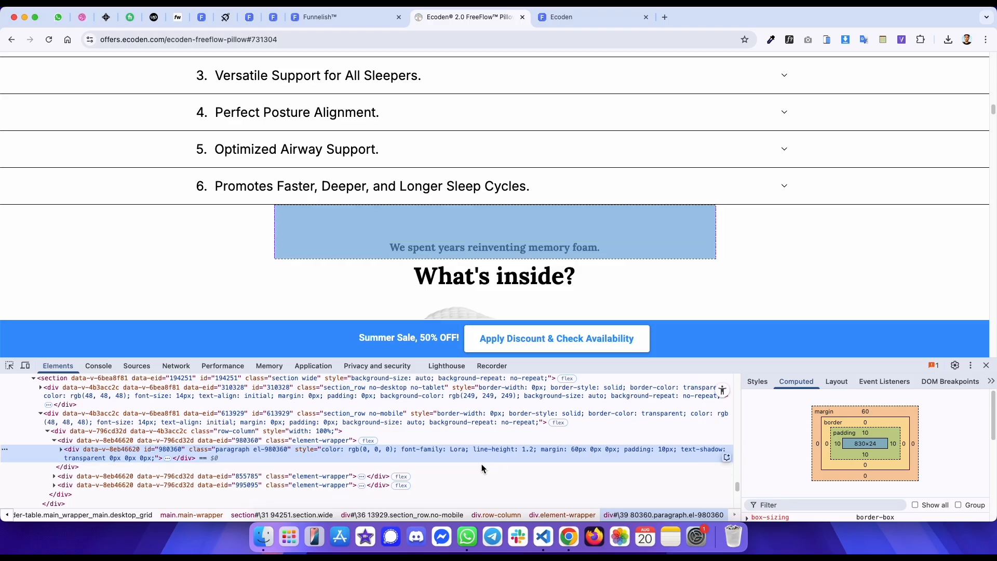
key("ctrl+shift+Tab")
left_click(111, 188)
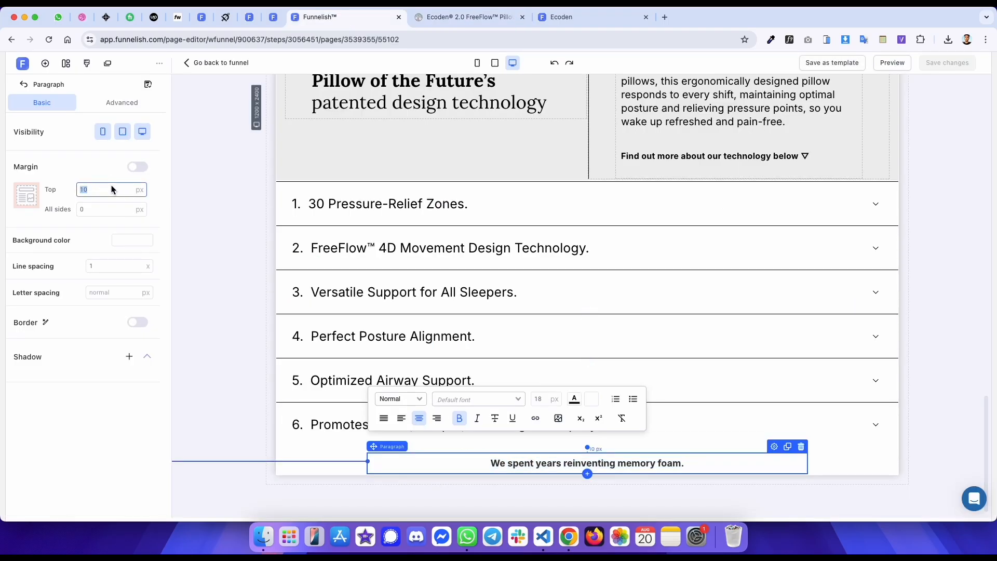
type("60")
- Match the original paragraph's font by setting the new paragraph to Lora at 20 px
key("ctrl+Tab")
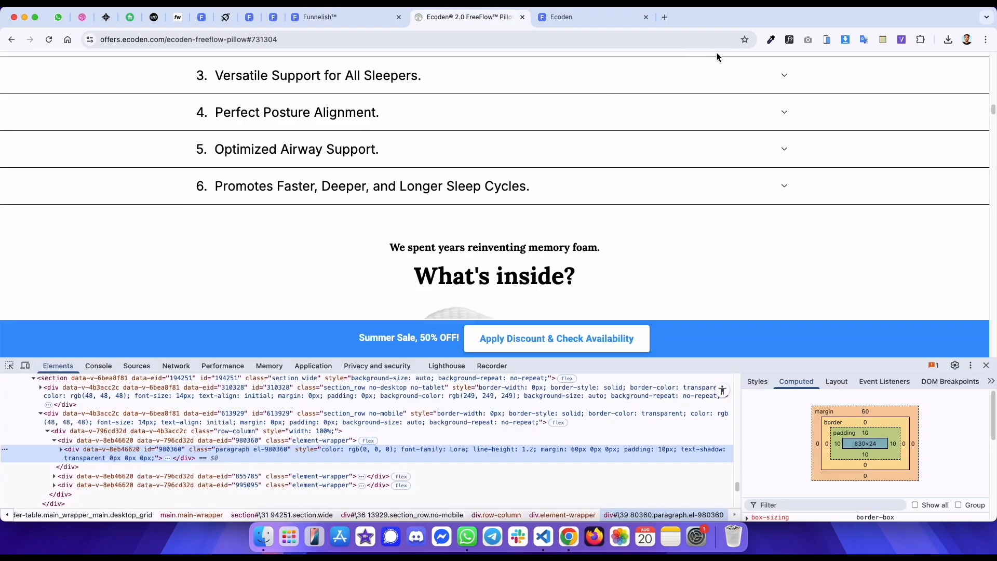
left_click(787, 44)
left_click(525, 247)
mouse_move(647, 185)
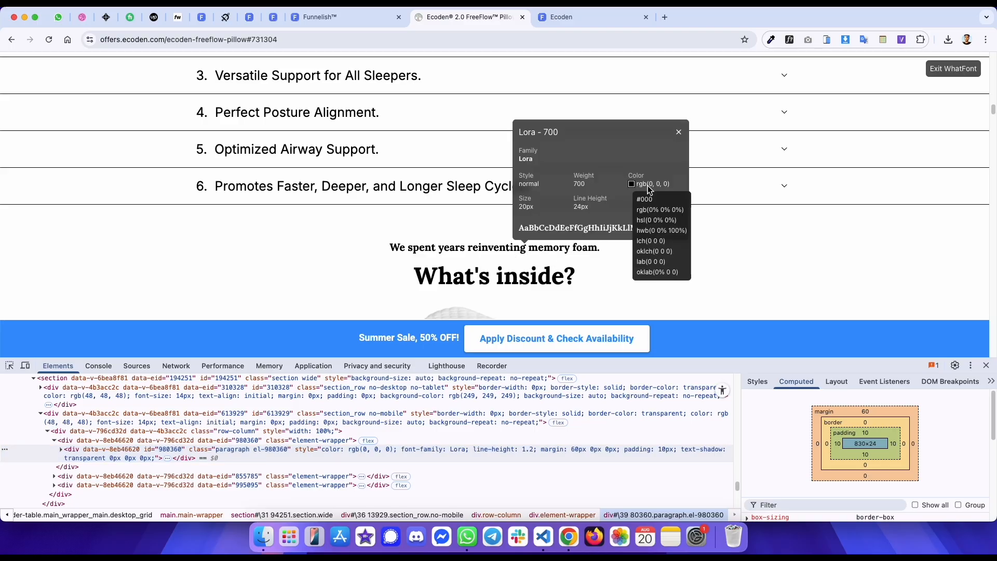
key("ctrl+shift+Tab")
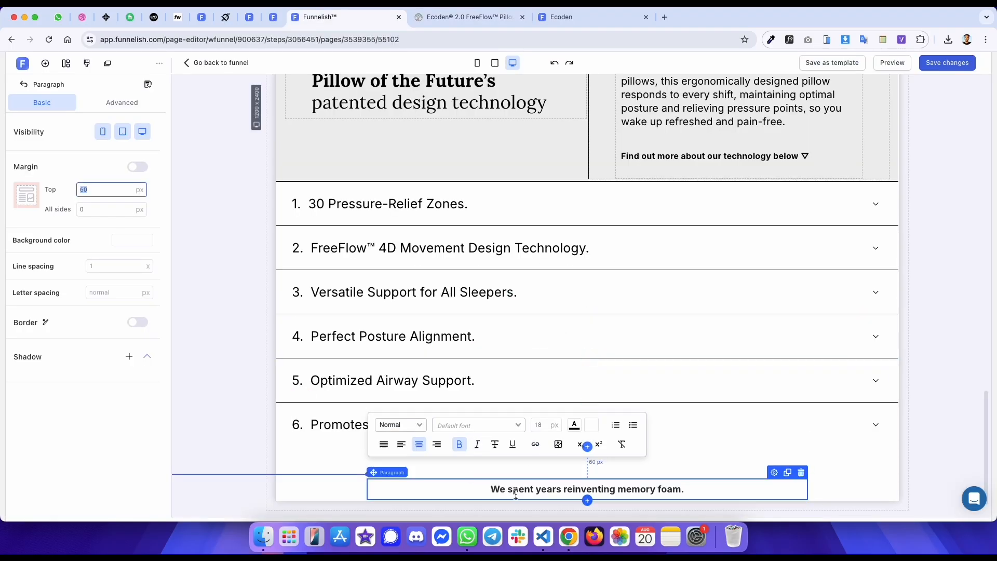
left_click(546, 428)
type("20")
left_click(574, 425)
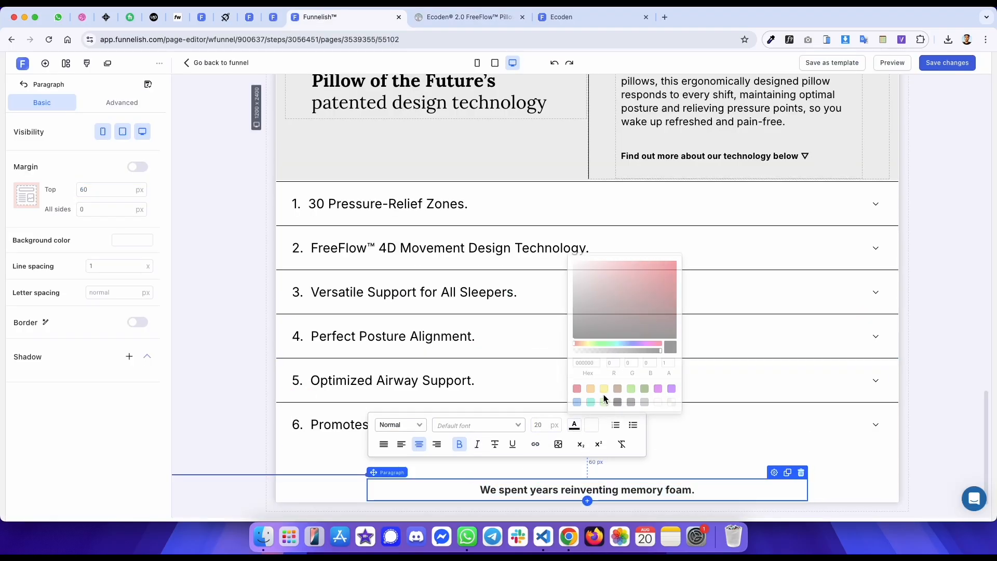
left_click(506, 428)
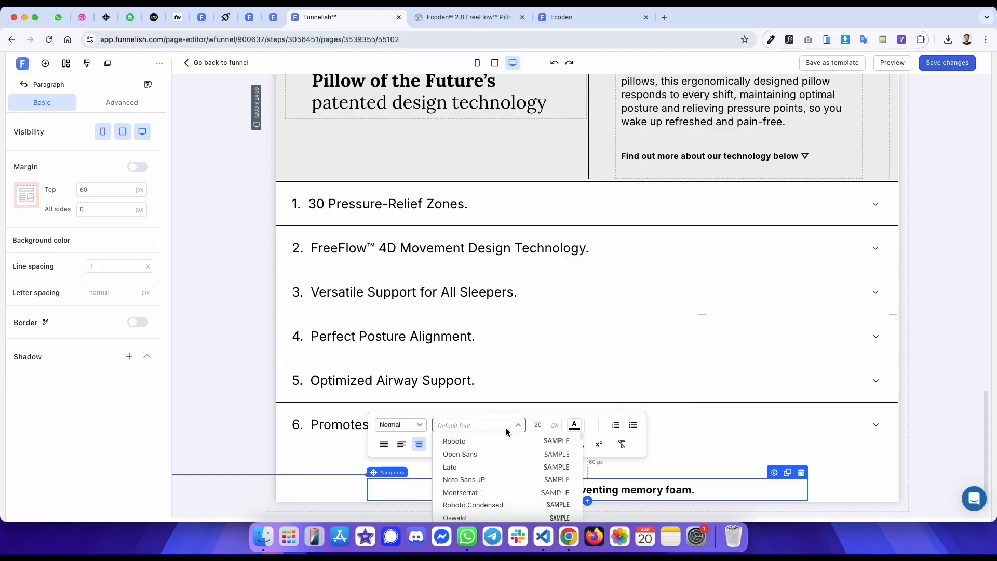
type("lora")
key("Return")
- Set the paragraph's line spacing to 1.2 to match the original
key("ctrl+Tab")
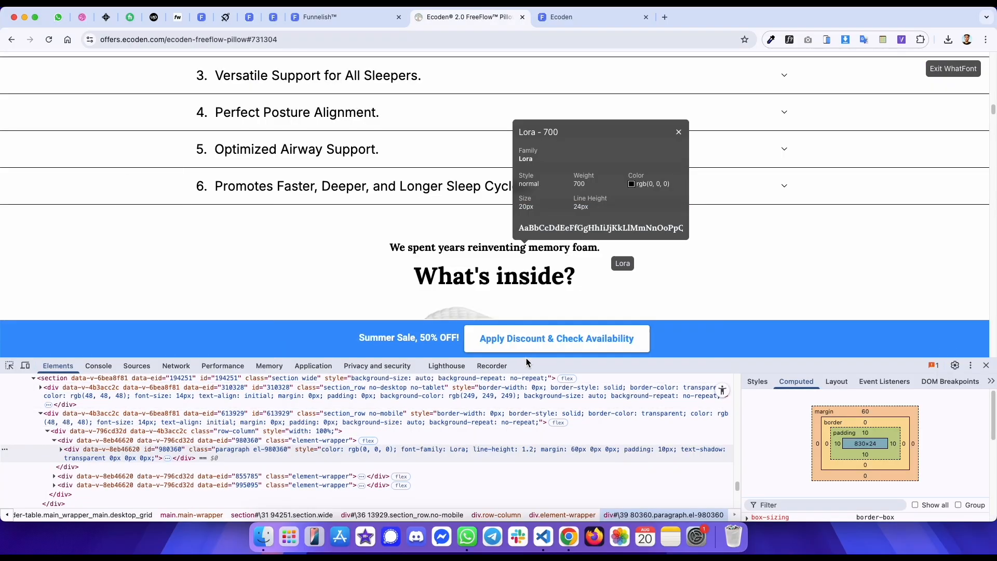
key("ctrl+shift+Tab")
left_click(110, 266)
type("1.2")
- Select the "What's inside?" heading text on the original page and inspect it
key("ctrl+Tab")
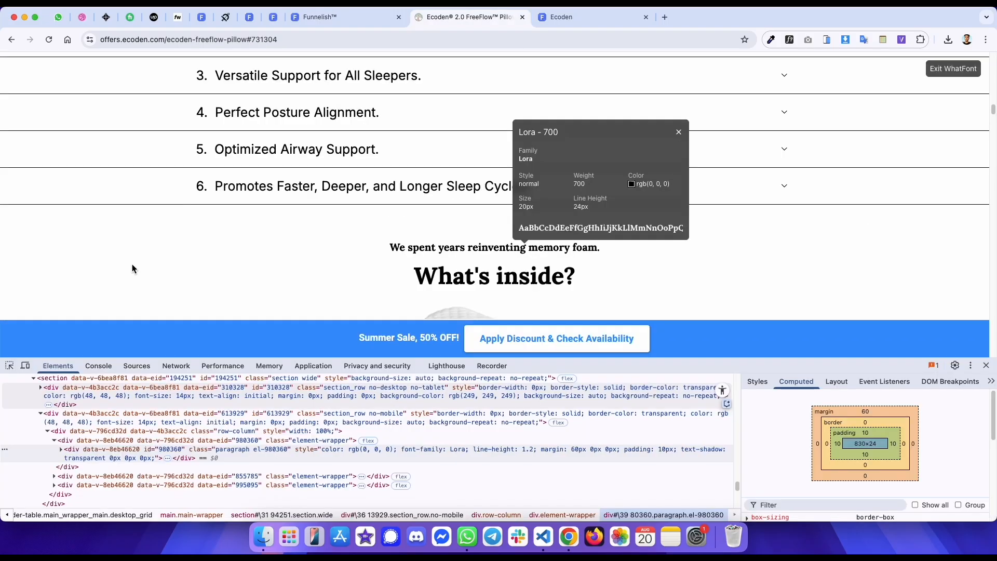
left_click(557, 278)
left_click(940, 76)
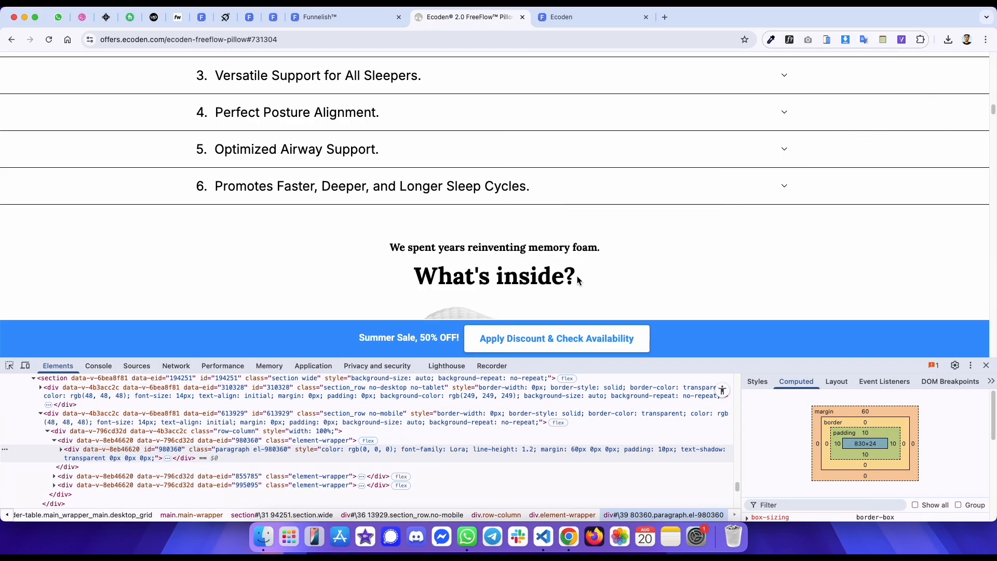
left_click_drag(579, 280, 435, 278)
right_click(415, 278)
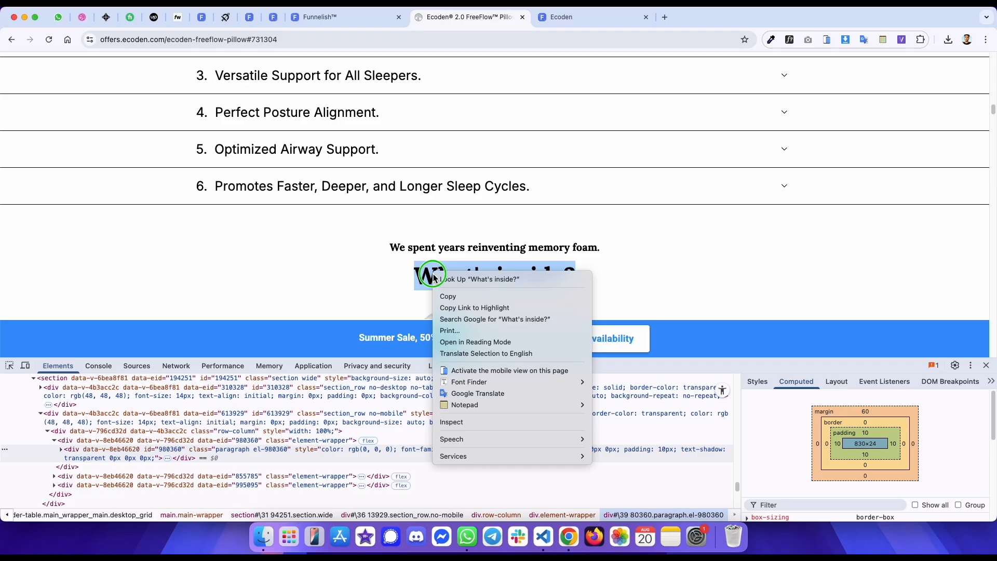
left_click(457, 424)
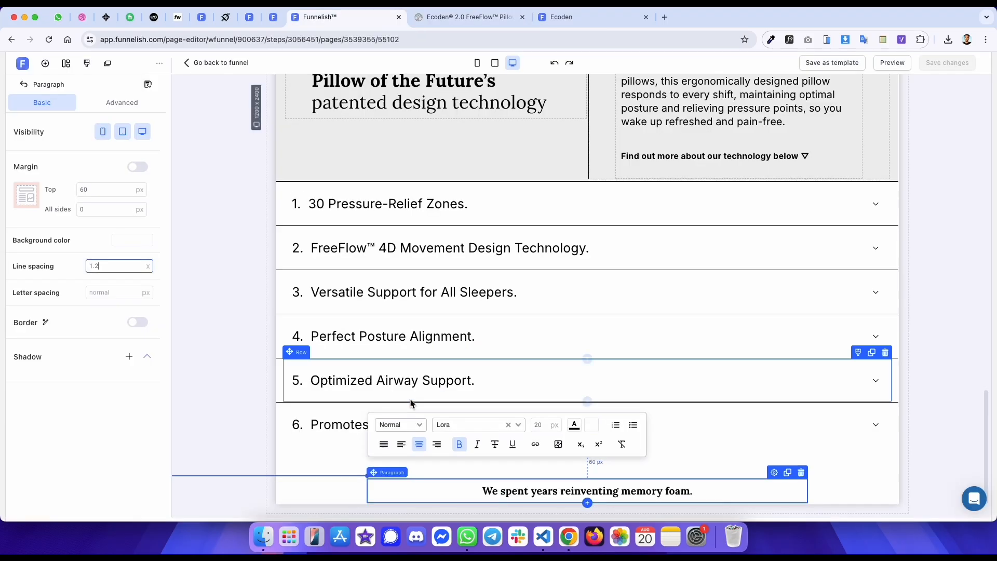
- Add a paragraph below the first one with 0 px top margin and paste "What's inside?" as its text
key("ctrl+shift+Tab")
left_click(587, 503)
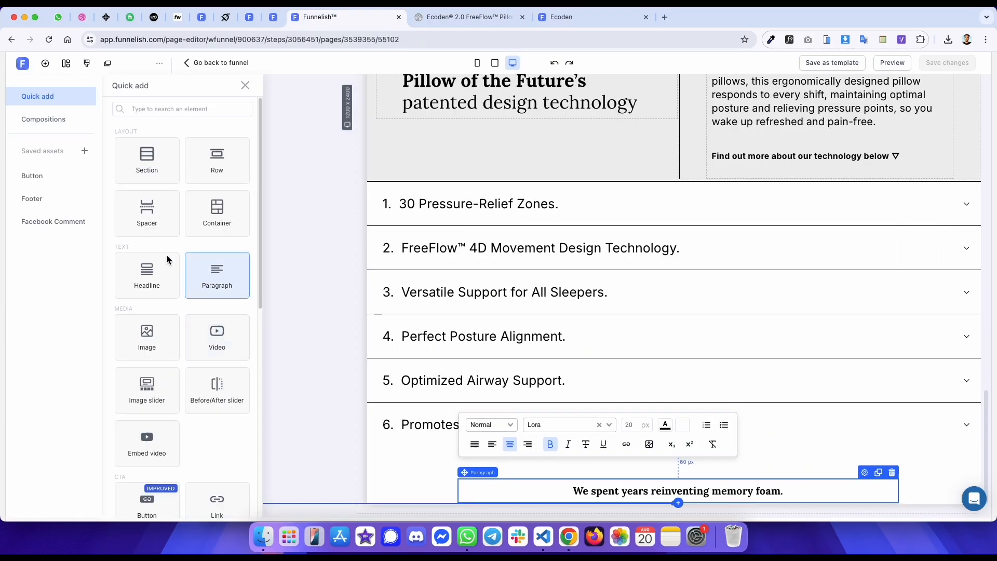
left_click(204, 271)
double_click(123, 193)
type("0")
scroll(518, 363, "down", 2)
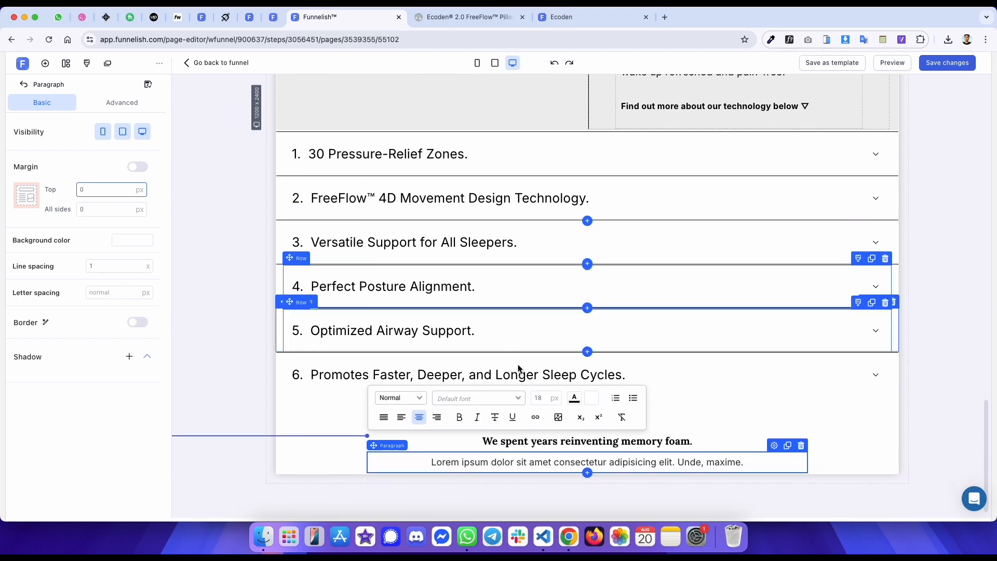
triple_click(500, 461)
type("What's inside?")
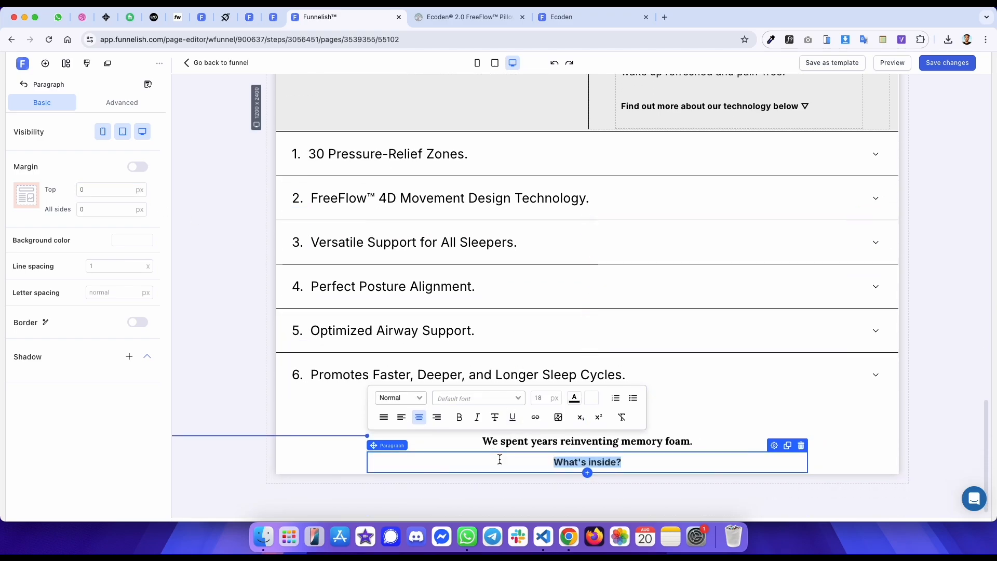
- Inspect the font of the original "What's inside?" heading
key("ctrl+Tab")
key("ctrl+shift+Tab")
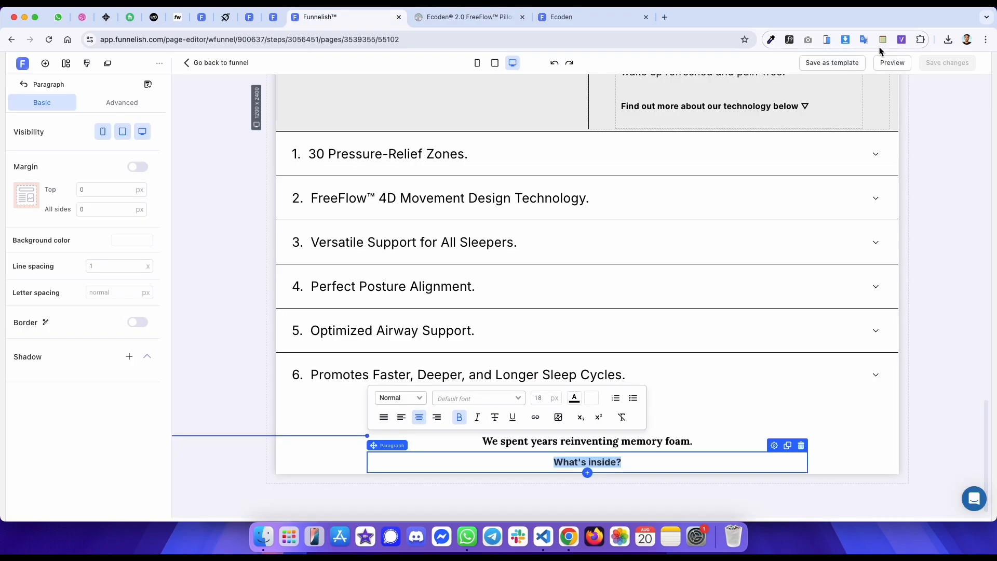
left_click(789, 40)
key("ctrl+Tab")
left_click(789, 40)
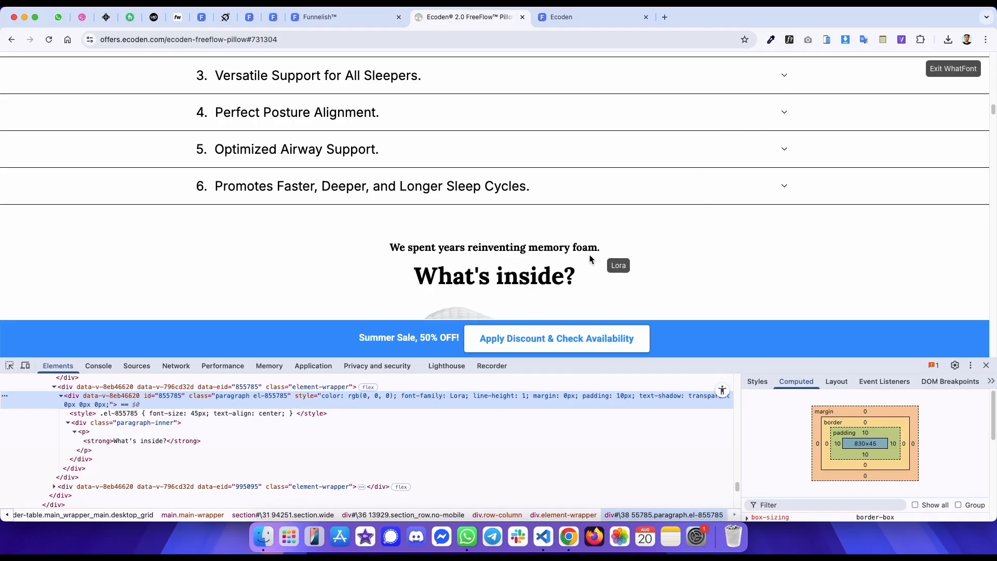
left_click(553, 275)
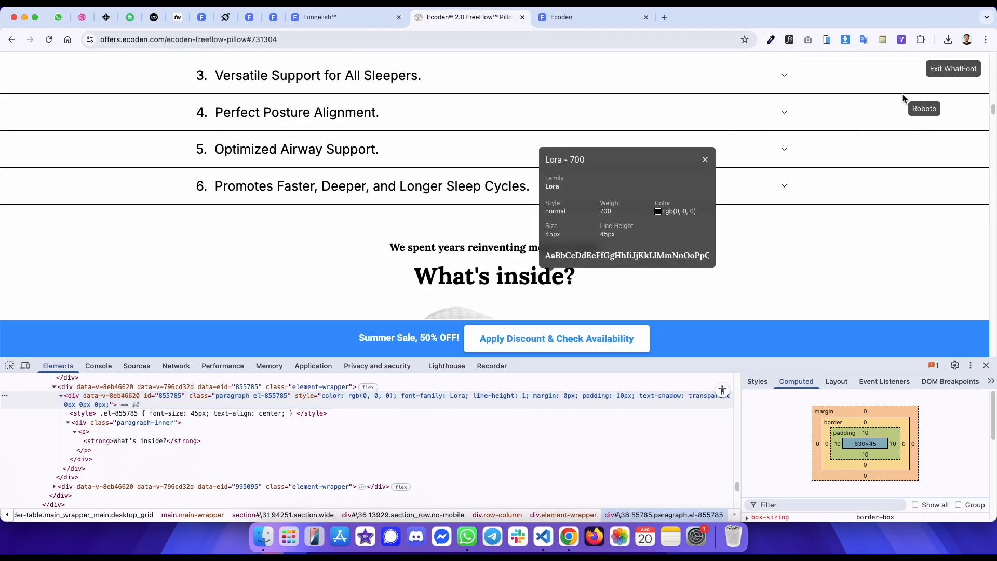
left_click(943, 74)
key("ctrl+shift+Tab")
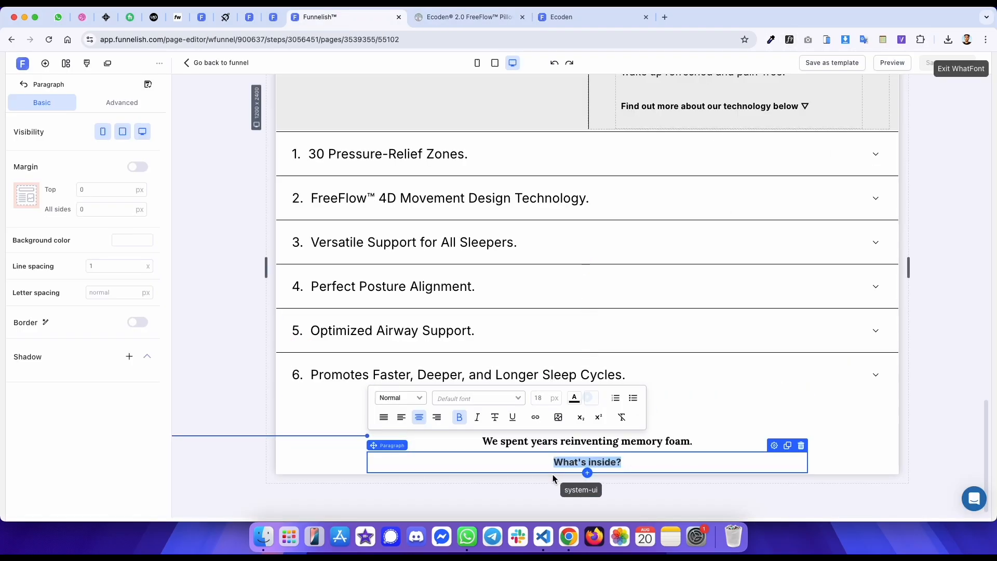
left_click(962, 74)
- Set the "What's inside?" paragraph's font to Lora at 45 px
left_click(475, 398)
type("lo")
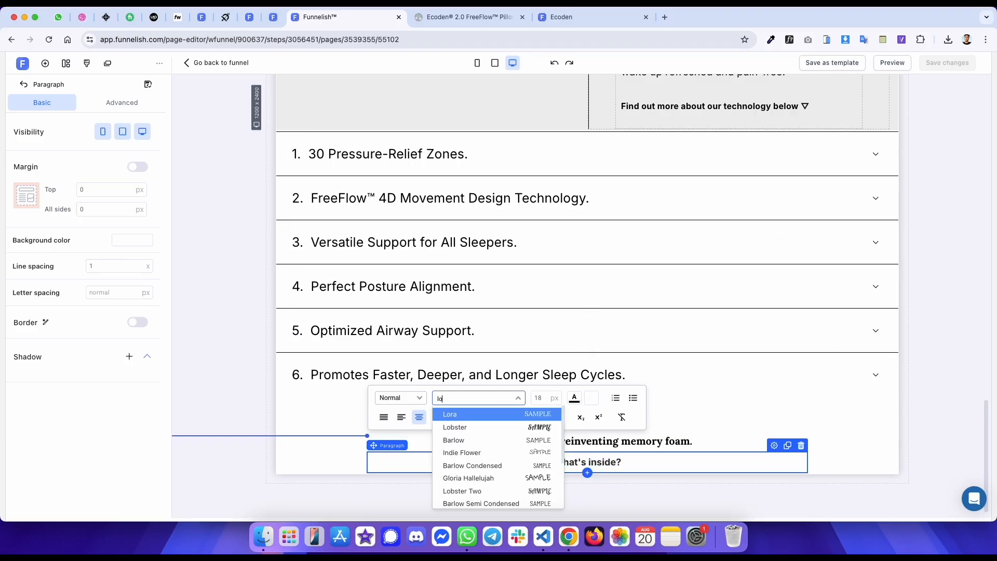
key("Return")
left_click(540, 401)
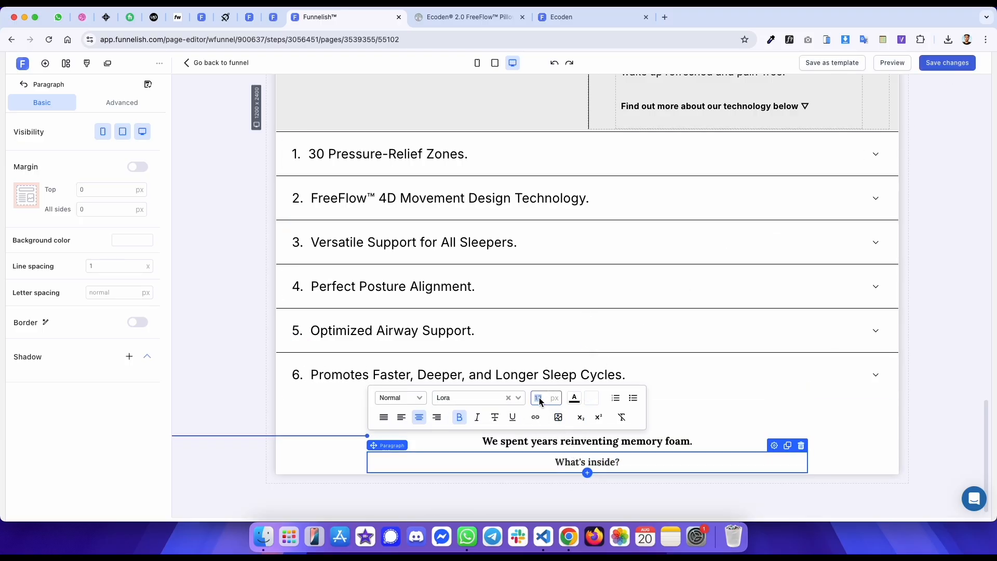
type("45")
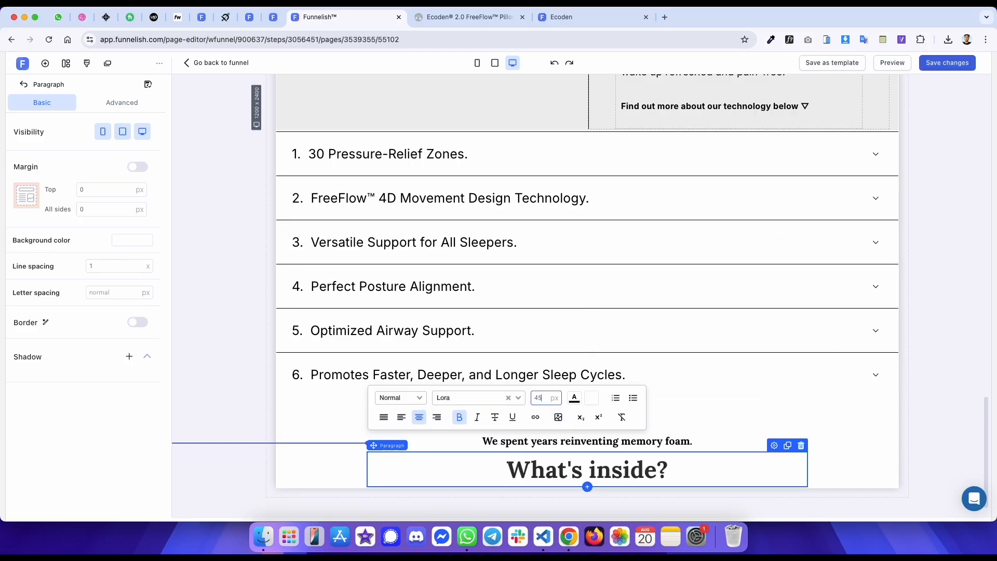
left_click(573, 398)
left_click(618, 374)
- Copy the address of the original page's pillow layers image
key("ctrl+Tab")
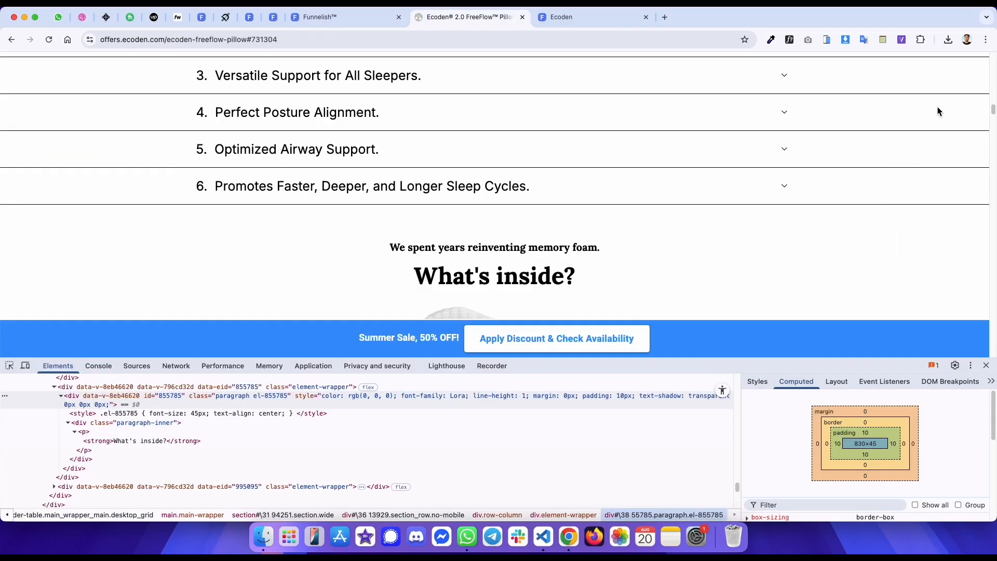
scroll(541, 207, "down", 5)
right_click(483, 151)
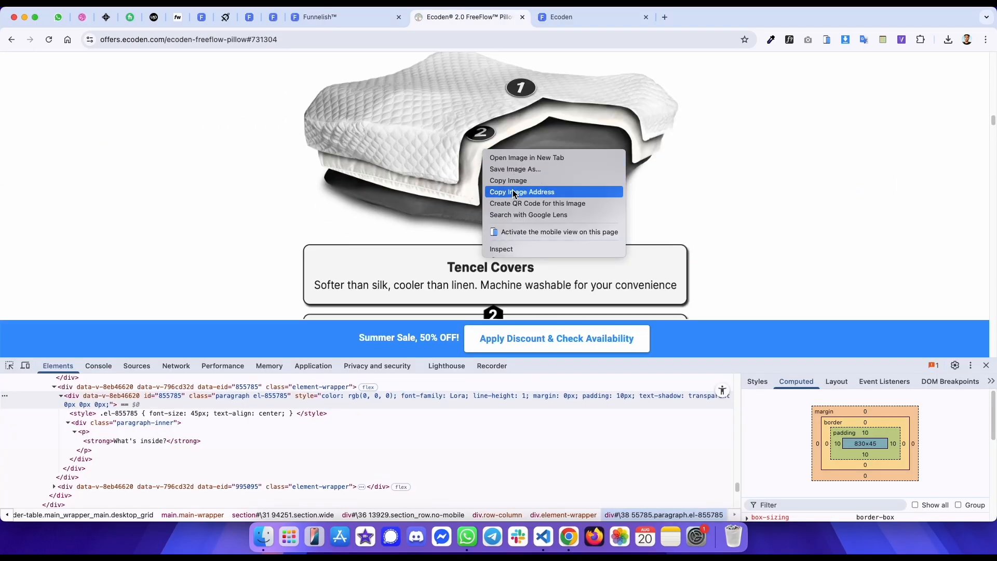
left_click(481, 135)
right_click(481, 135)
left_click(500, 231)
scroll(466, 196, "up", 4)
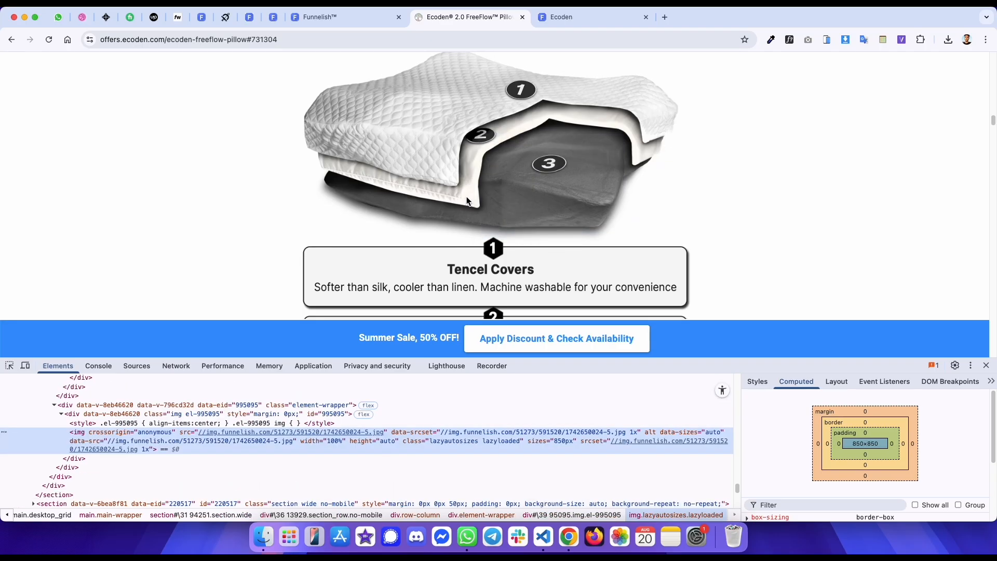
left_click(218, 415)
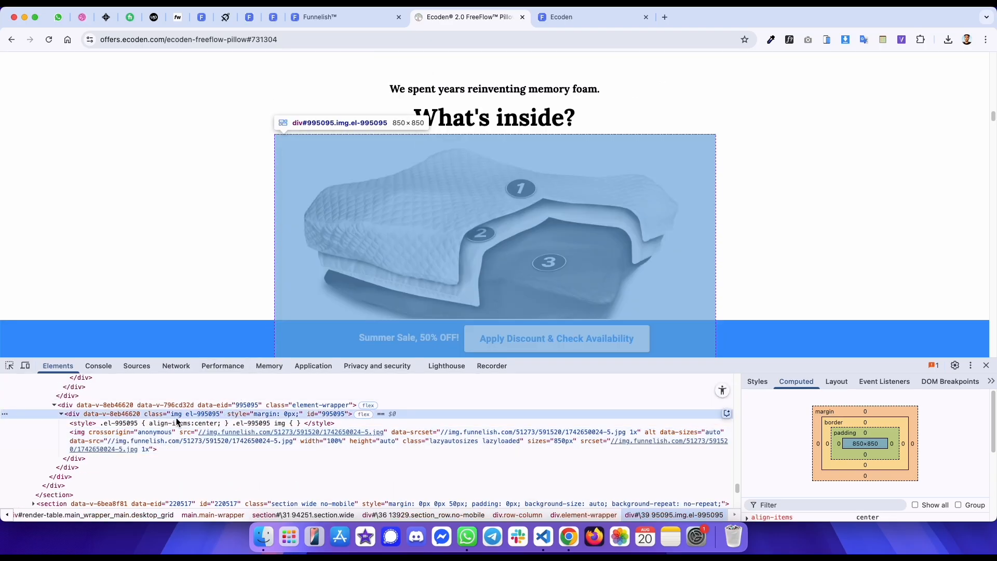
- Add an image below the heading with 0 px top margin and paste the copied image URL
key("ctrl+shift+Tab")
scroll(487, 354, "down", 1)
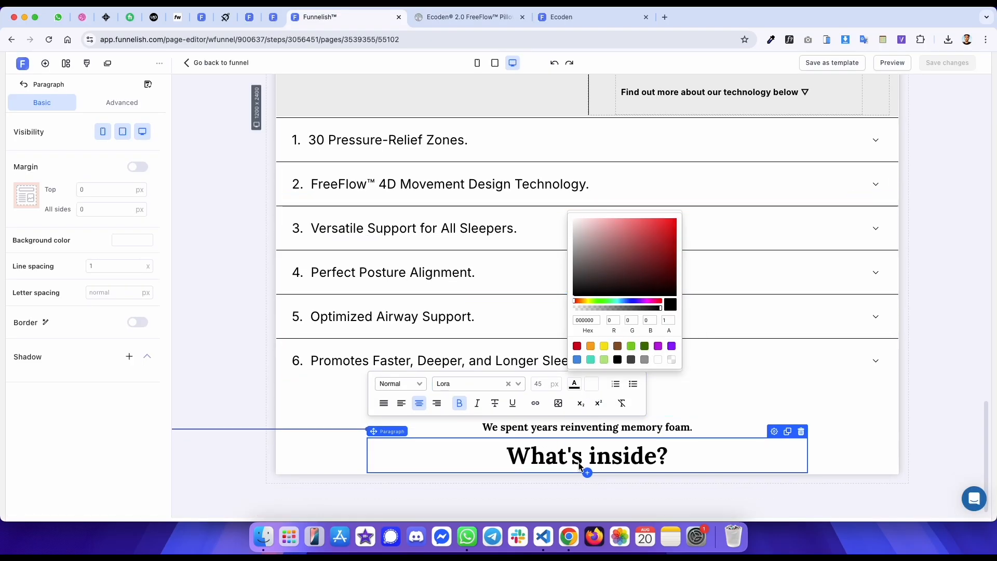
left_click(587, 472)
left_click(149, 336)
left_click(103, 229)
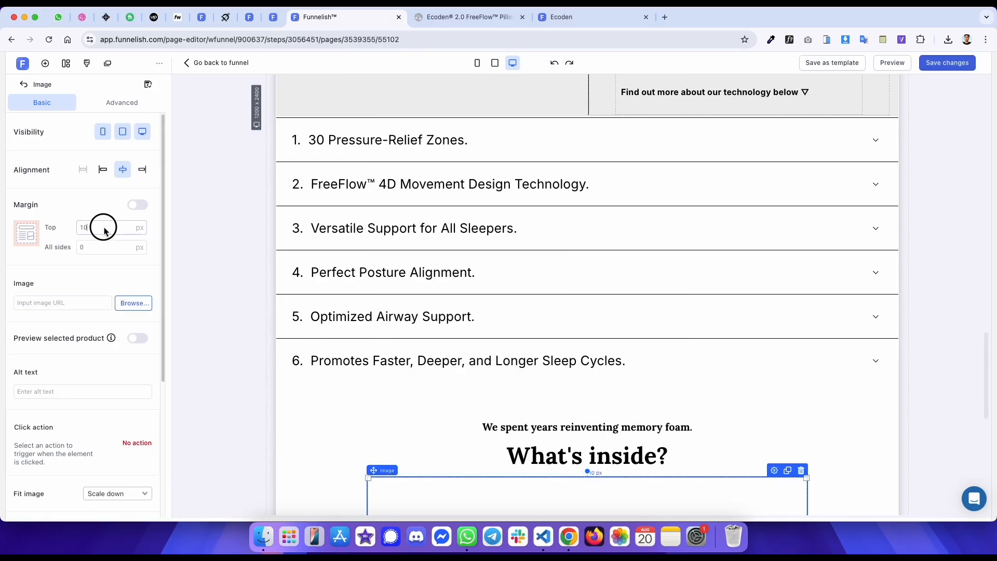
key("BackSpace")
key("BackSpace")
left_click(88, 306)
key("cmd+v")
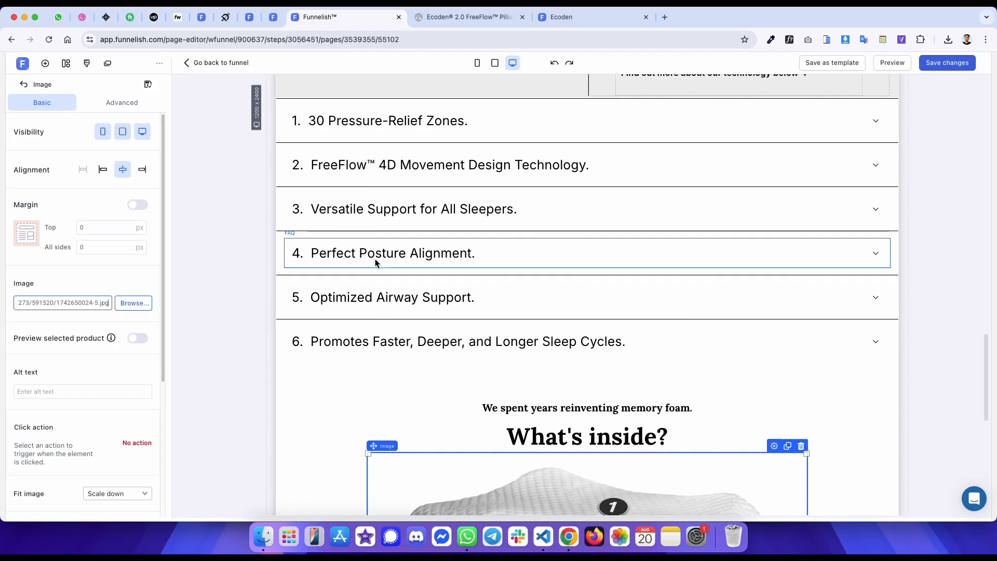
- Examine the original page's "How does Ecoden compare?" section and its markup
scroll(571, 219, "down", 8)
key("ctrl+Tab")
scroll(551, 155, "down", 10)
scroll(545, 158, "up", 1)
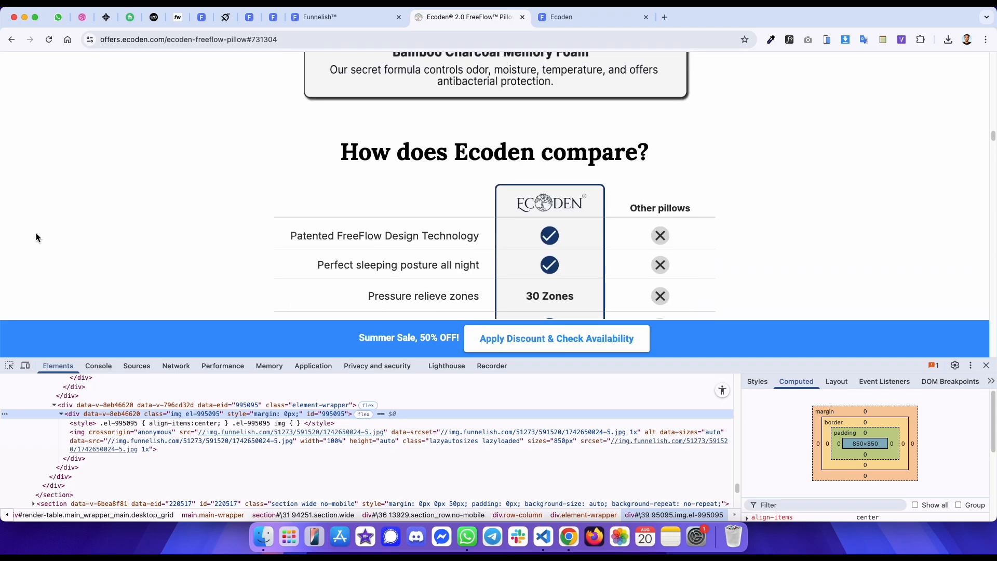
left_click(9, 366)
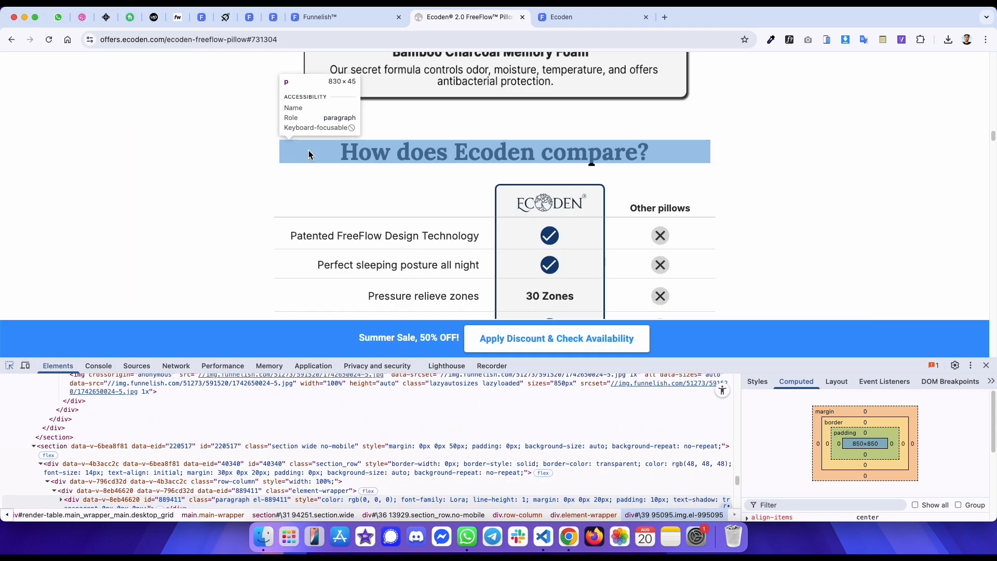
left_click(308, 151)
key("ctrl+Tab")
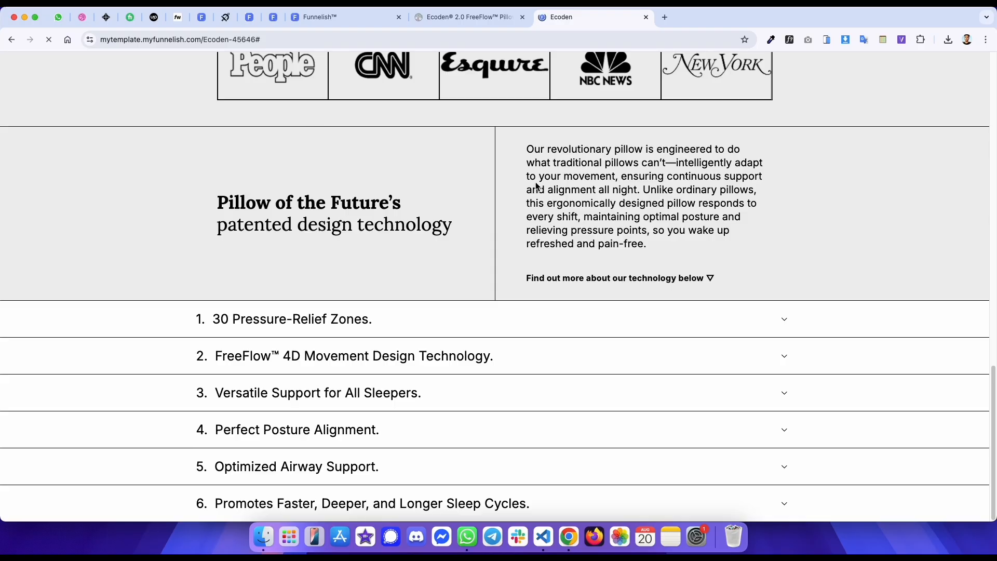
key("ctrl+shift+Tab")
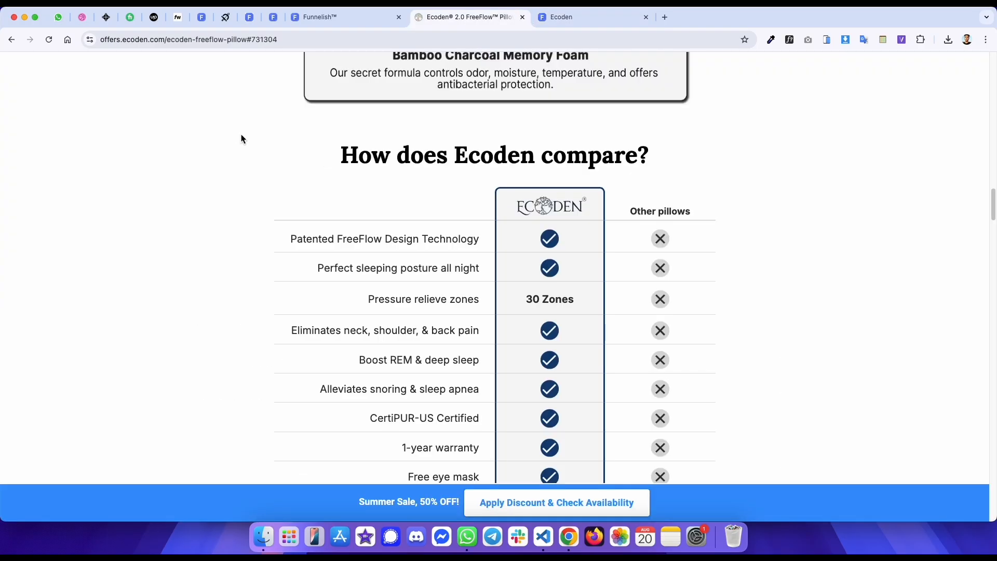
key("ctrl+shift+Tab")
left_click(328, 168)
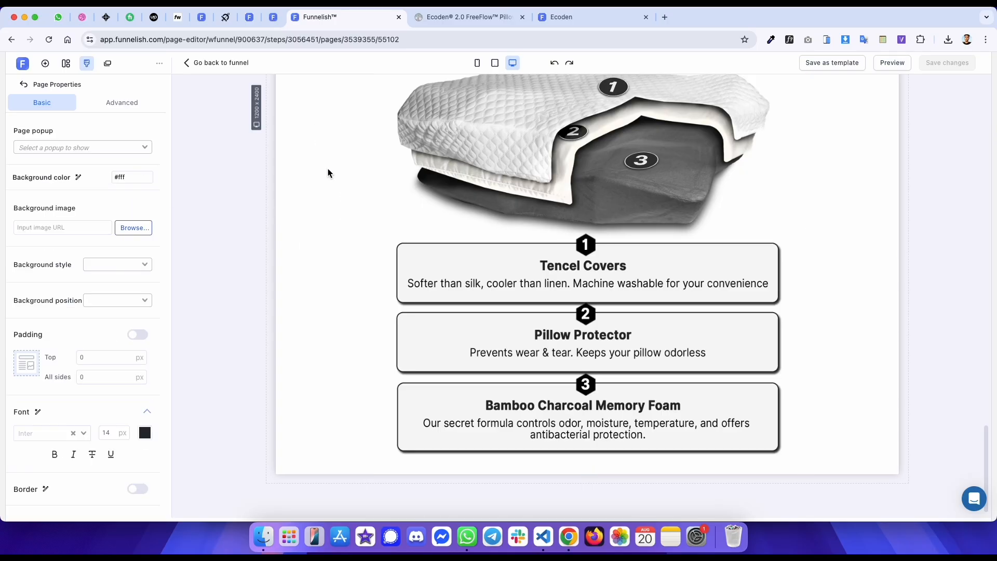
key("ctrl+Tab")
right_click(243, 148)
left_click(297, 343)
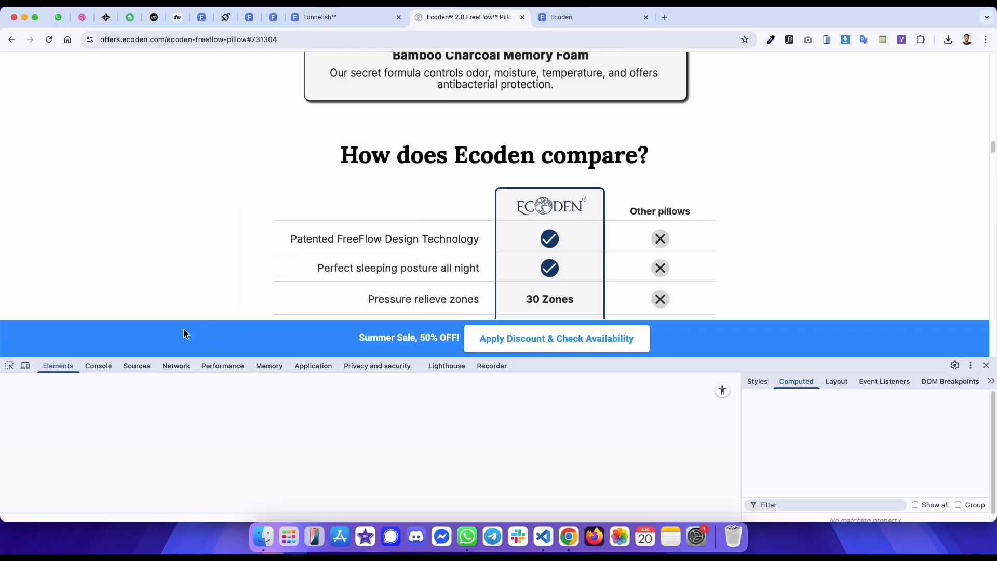
left_click(63, 443)
key("ctrl+shift+Tab")
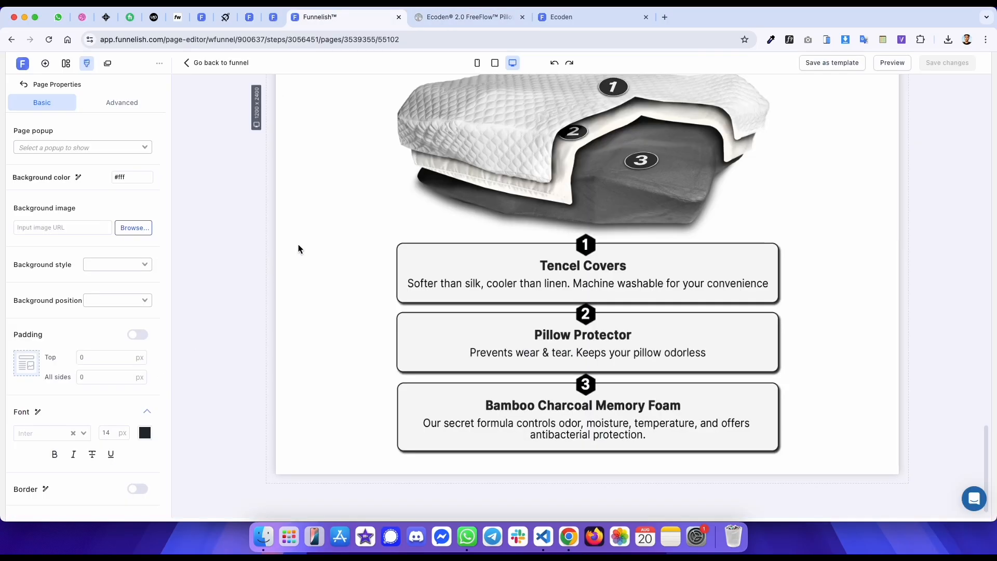
- Duplicate the section containing the "What's inside?" heading and image
left_click(394, 173)
scroll(395, 172, "up", 3)
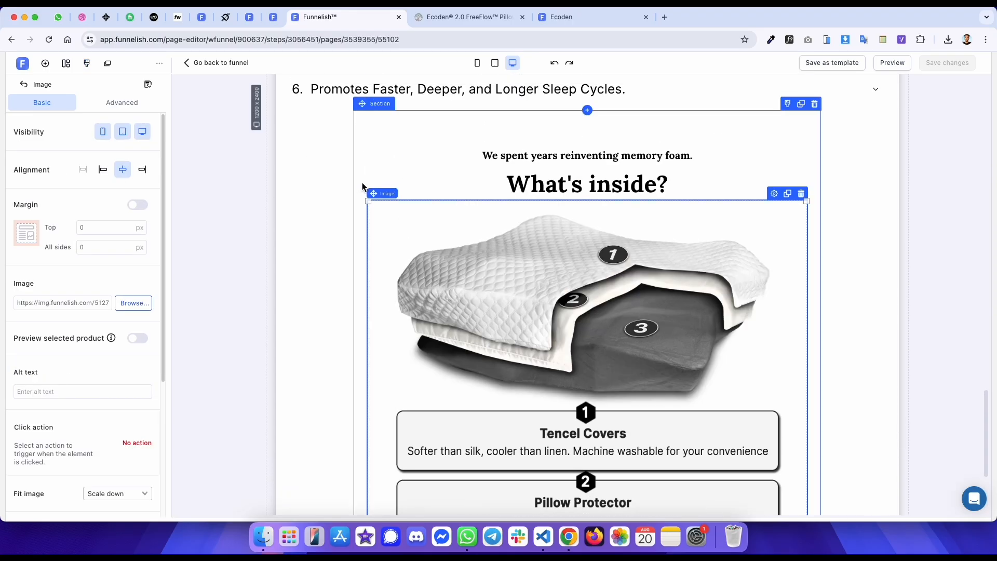
left_click(378, 145)
left_click(801, 104)
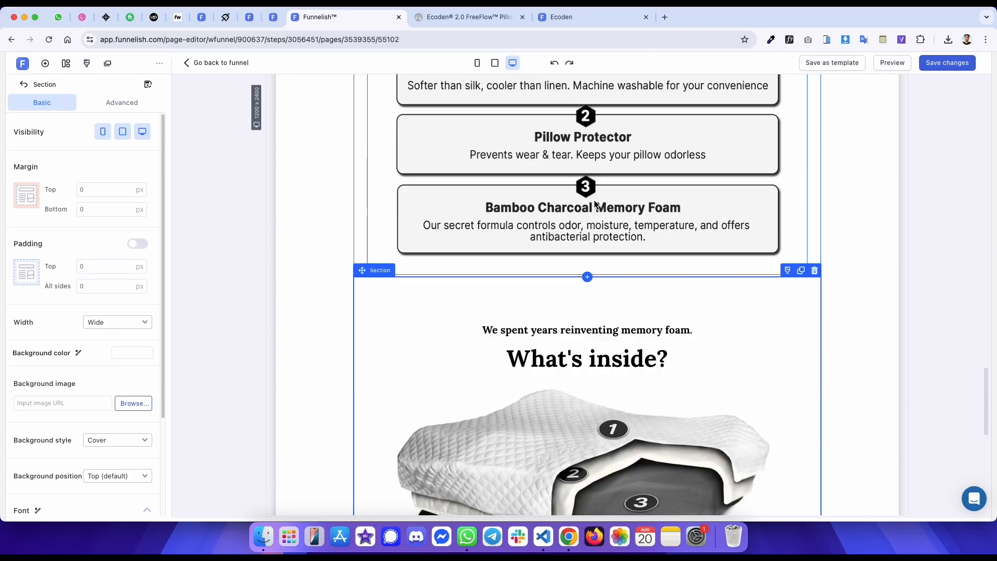
- Delete the layers image from the duplicated section
left_click(540, 278)
scroll(522, 254, "up", 5)
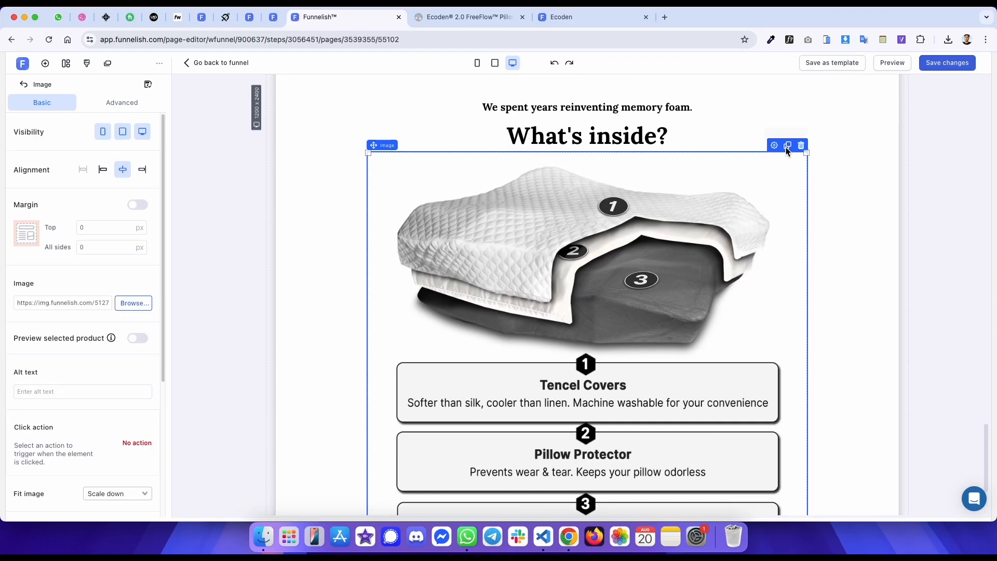
left_click(801, 146)
key("ctrl+Tab")
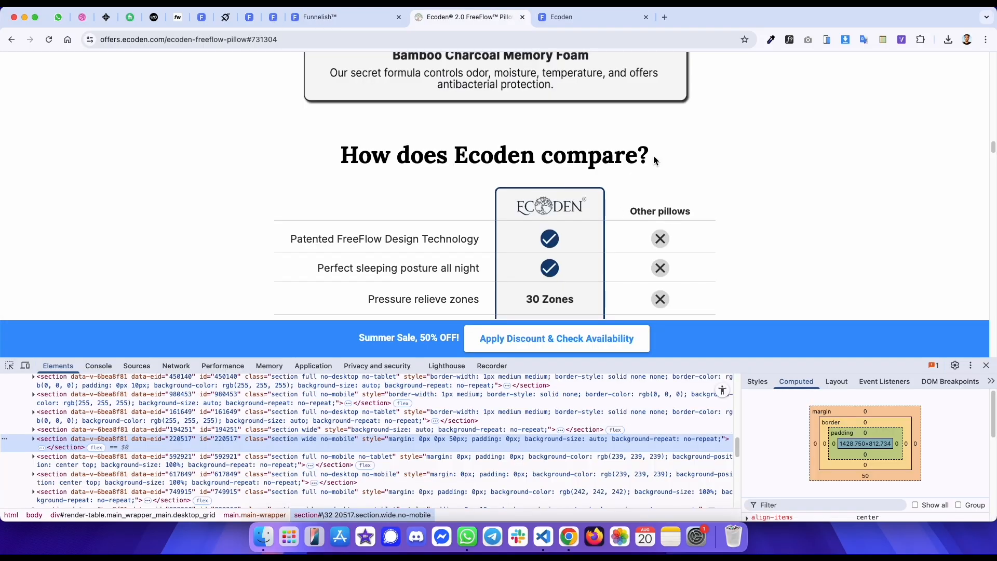
- Delete the "We spent years reinventing memory foam." paragraph and replace the heading with bold "How does Ecoden compare?"
left_click_drag(655, 160, 354, 154)
key("ctrl+shift+Tab")
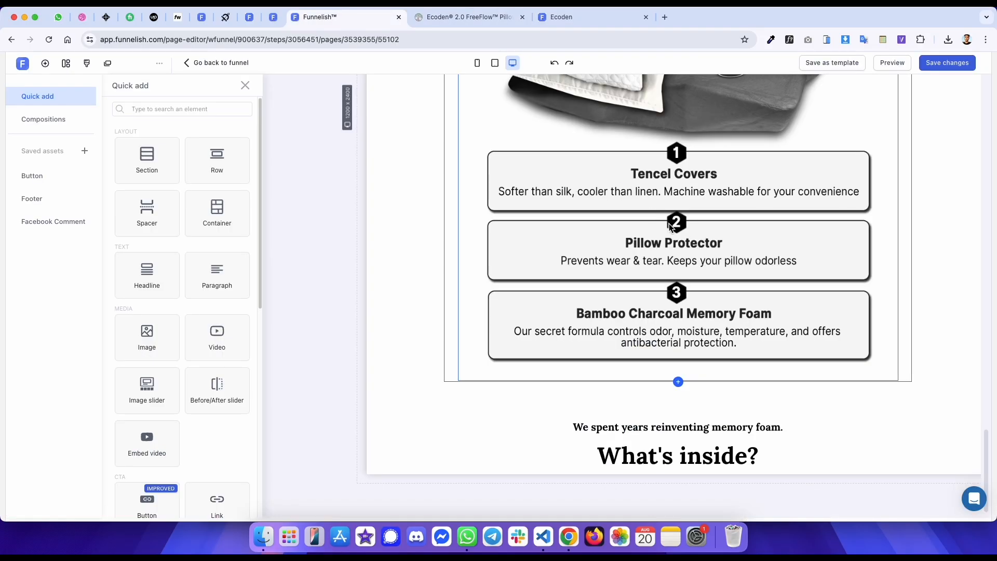
left_click(810, 423)
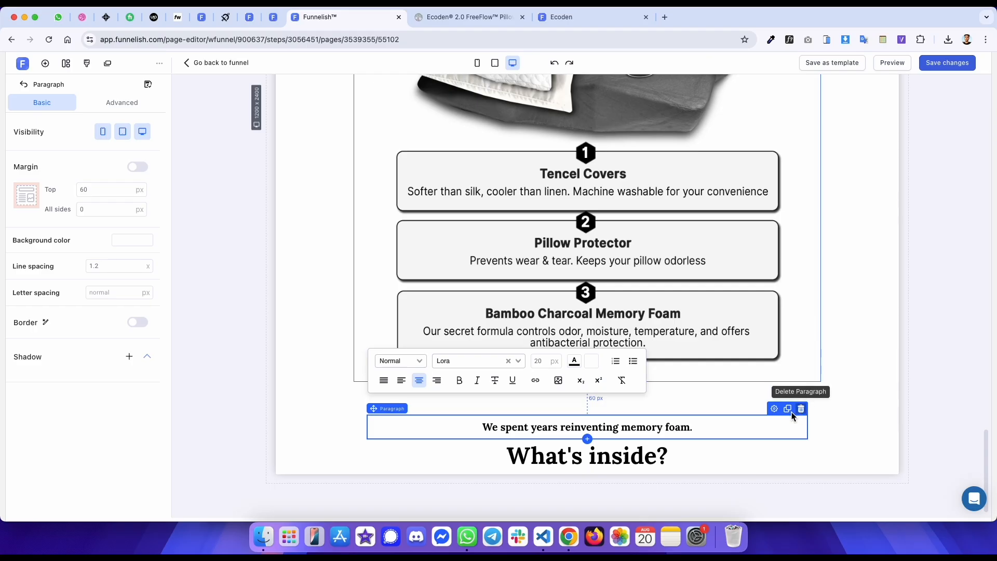
left_click(801, 408)
triple_click(577, 457)
type("How does Ecoden compare?")
key("ctrl+a")
key("ctrl+b")
- Inspect the original comparison heading's font and its markup
key("ctrl+Tab")
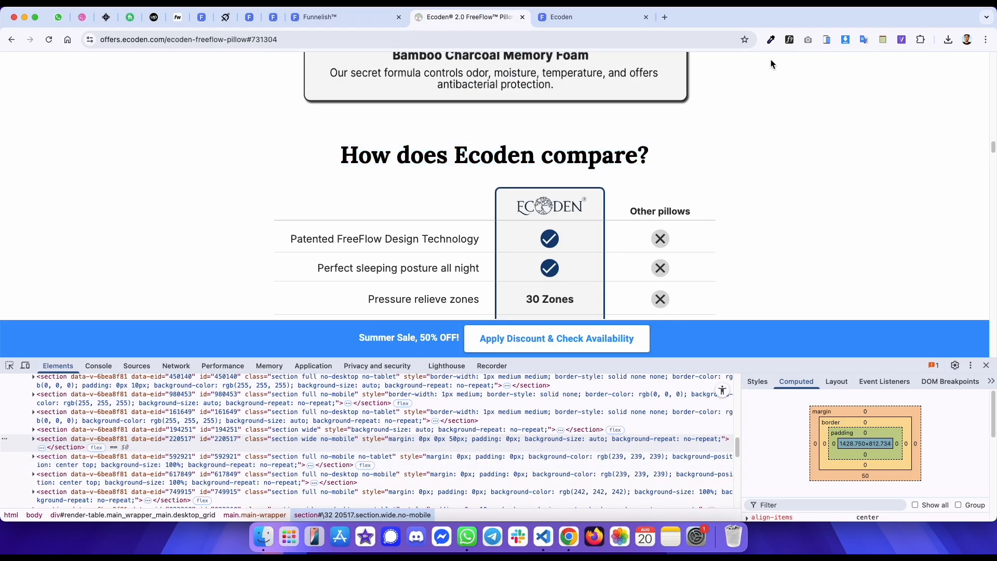
left_click(587, 153)
key("ctrl+shift+Tab")
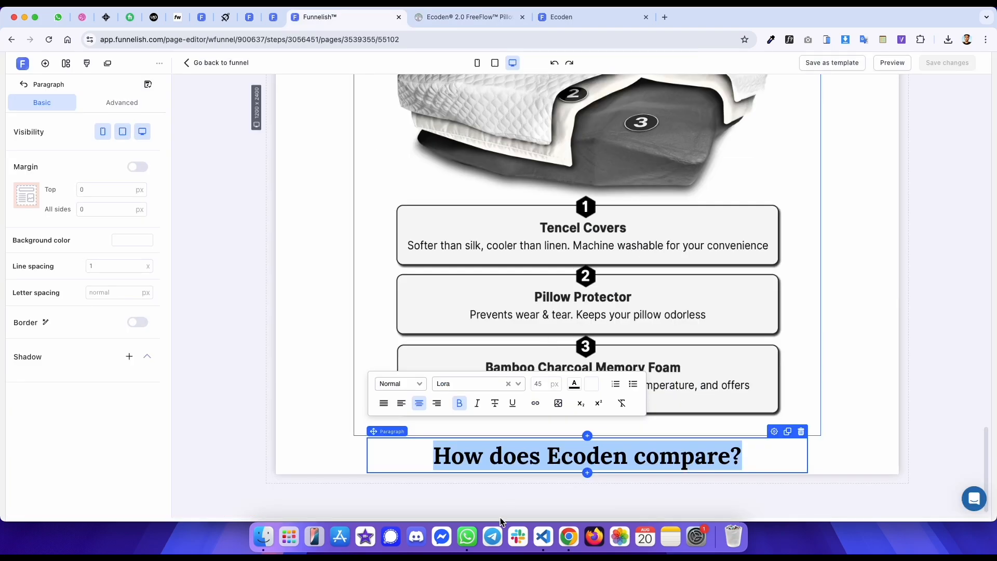
left_click(412, 459)
key("ctrl+Tab")
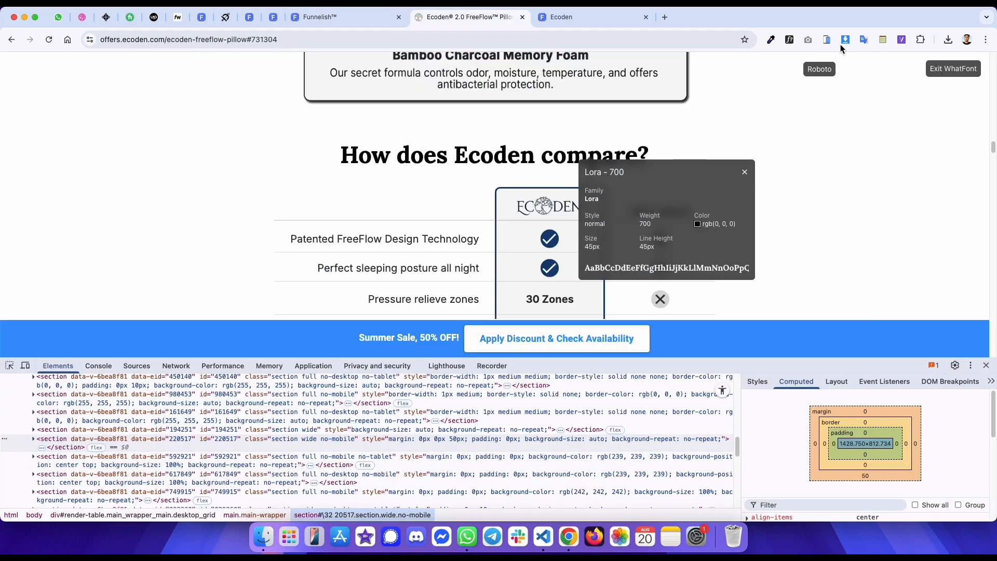
left_click(935, 63)
right_click(453, 161)
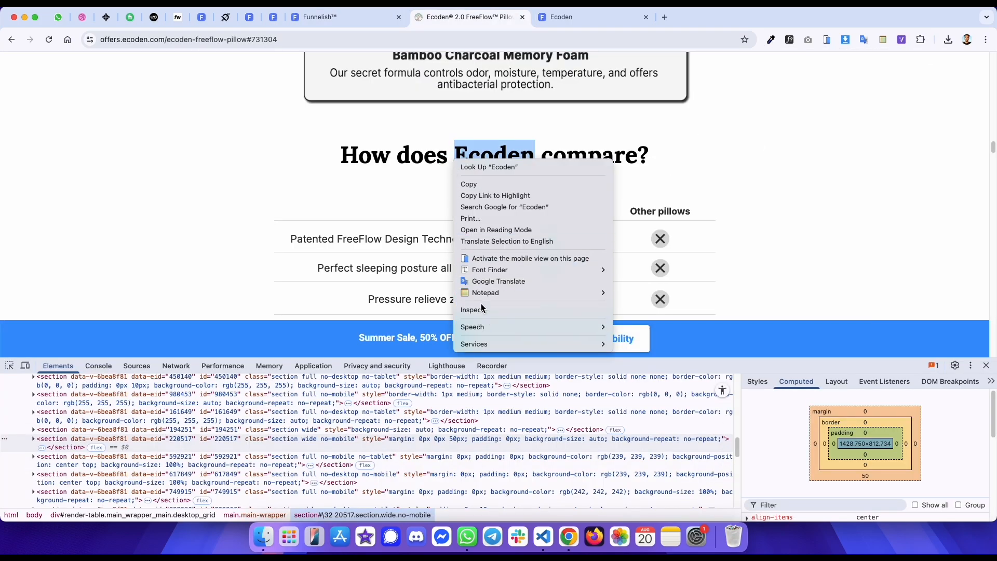
left_click(488, 315)
left_click(213, 397)
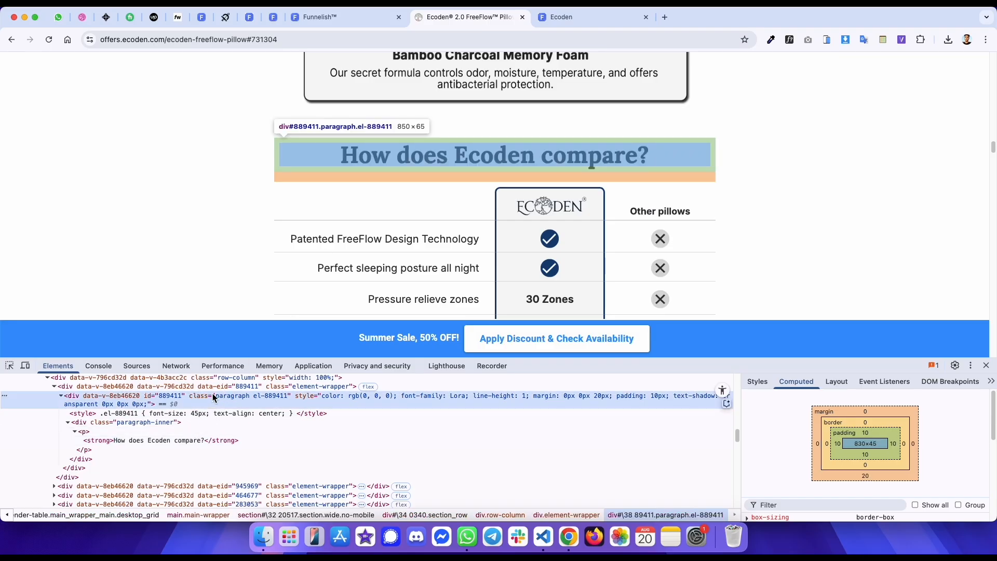
- Enable the heading paragraph's margin and set its bottom margin to 20 px
key("ctrl+shift+Tab")
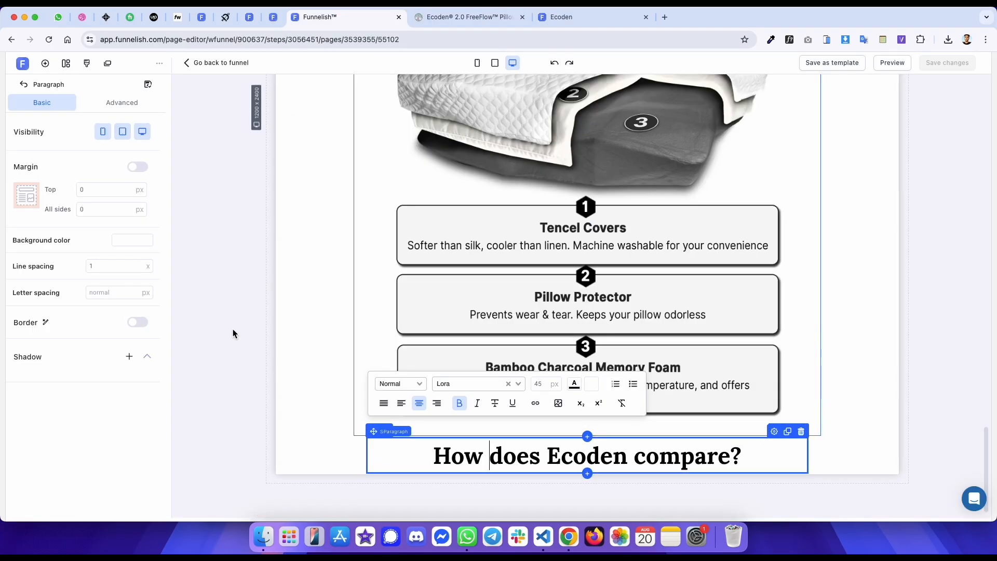
left_click(122, 104)
key("ctrl+Tab")
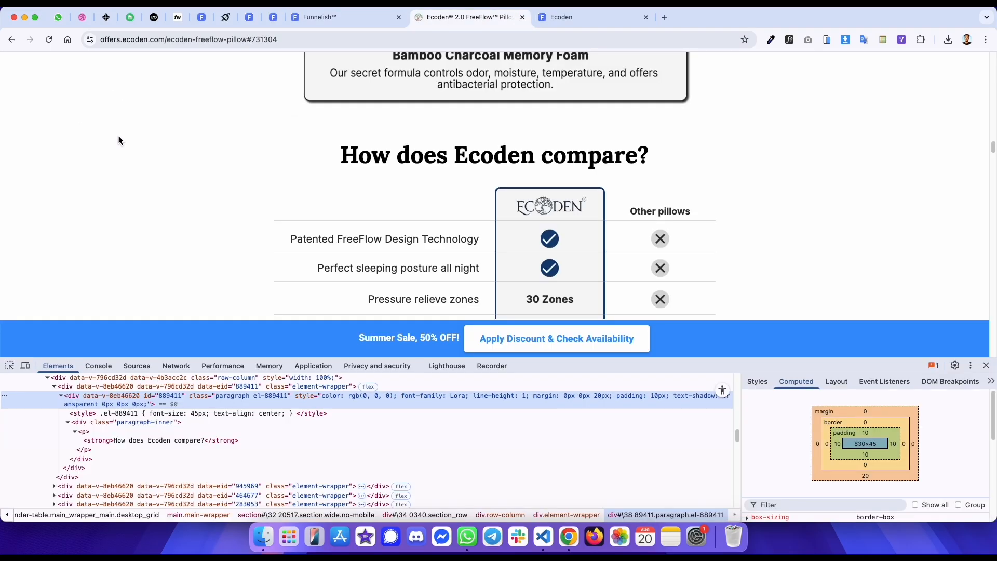
key("ctrl+shift+Tab")
left_click(137, 167)
left_click(86, 249)
type("20")
key("ctrl+Tab")
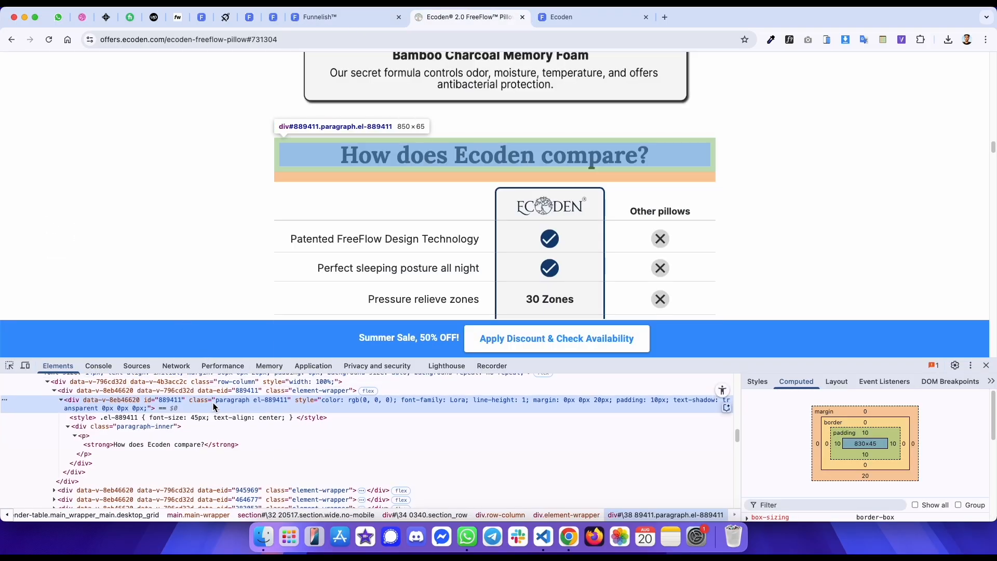
scroll(213, 408, "up", 2)
left_click(213, 410)
key("ctrl+shift+Tab")
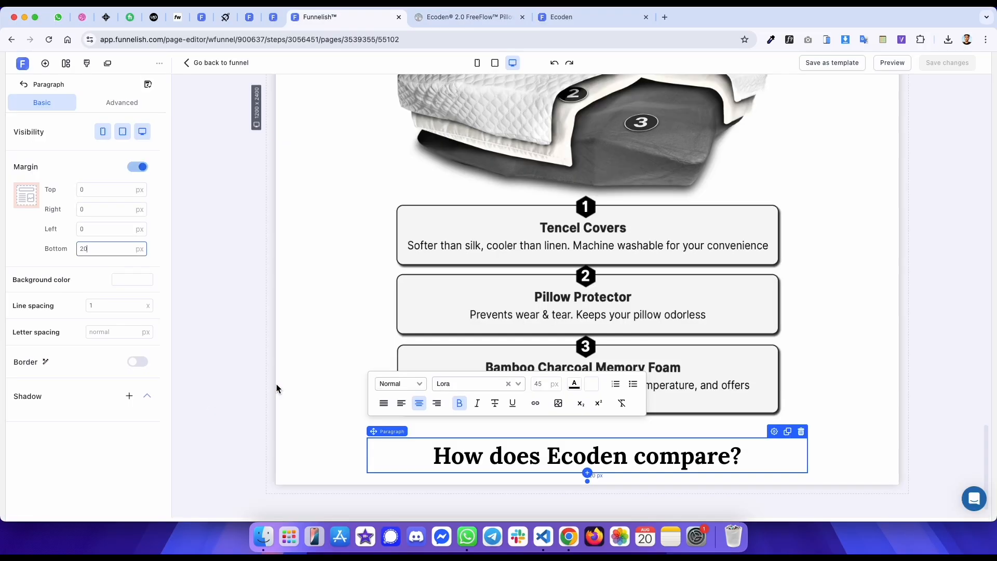
- Set the heading row's top margin to 30 px and bottom margin to 20 px
left_click(411, 431)
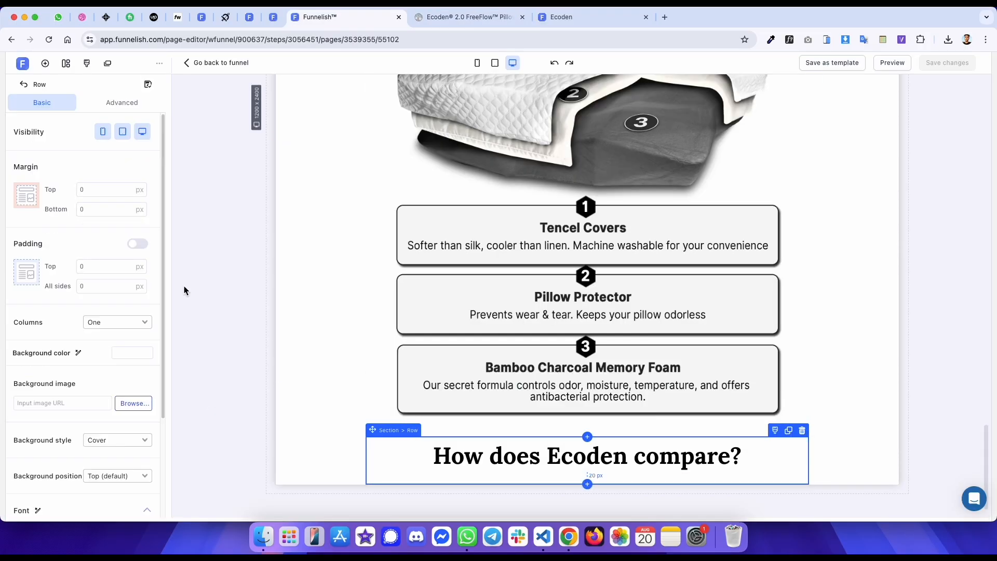
key("ctrl+Tab")
key("ctrl+shift+Tab")
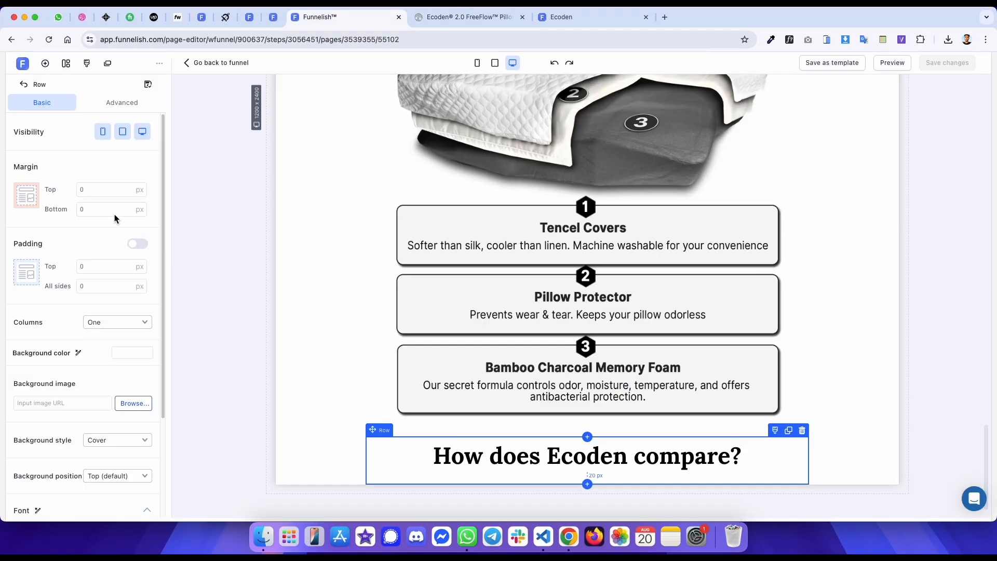
left_click(80, 190)
type("3")
left_click(81, 211)
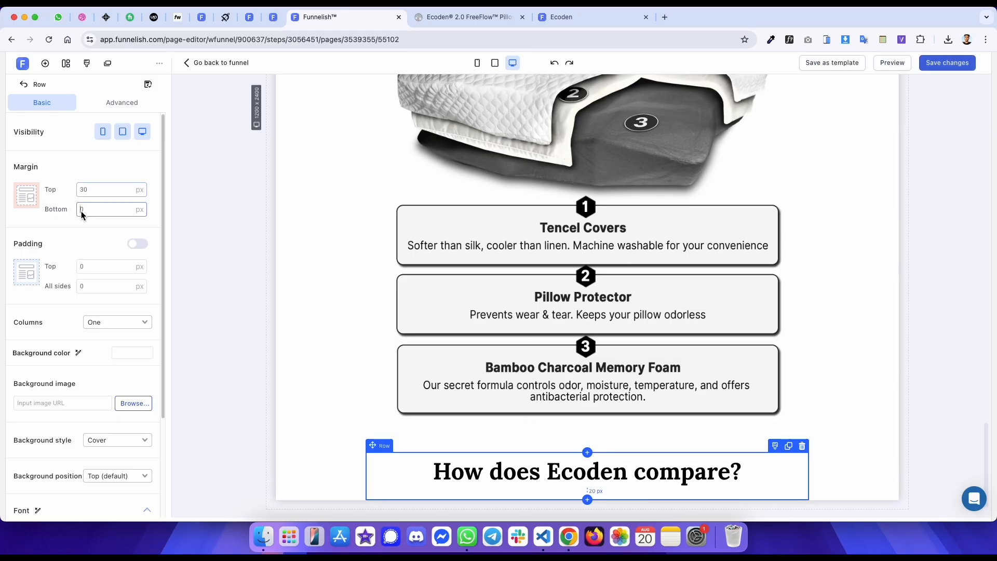
type("2")
scroll(412, 226, "down", 1)
key("ctrl+Tab")
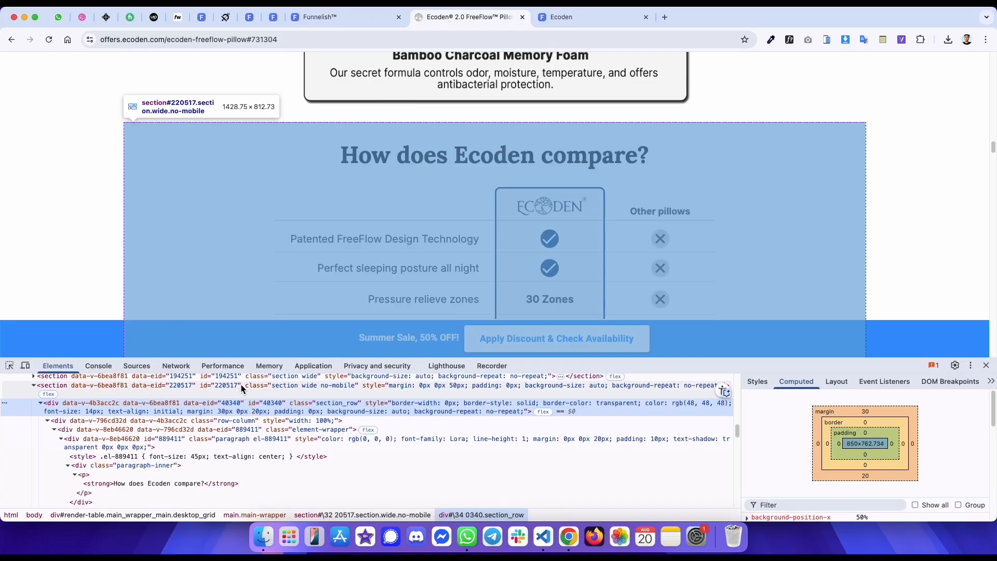
key("ctrl+shift+Tab")
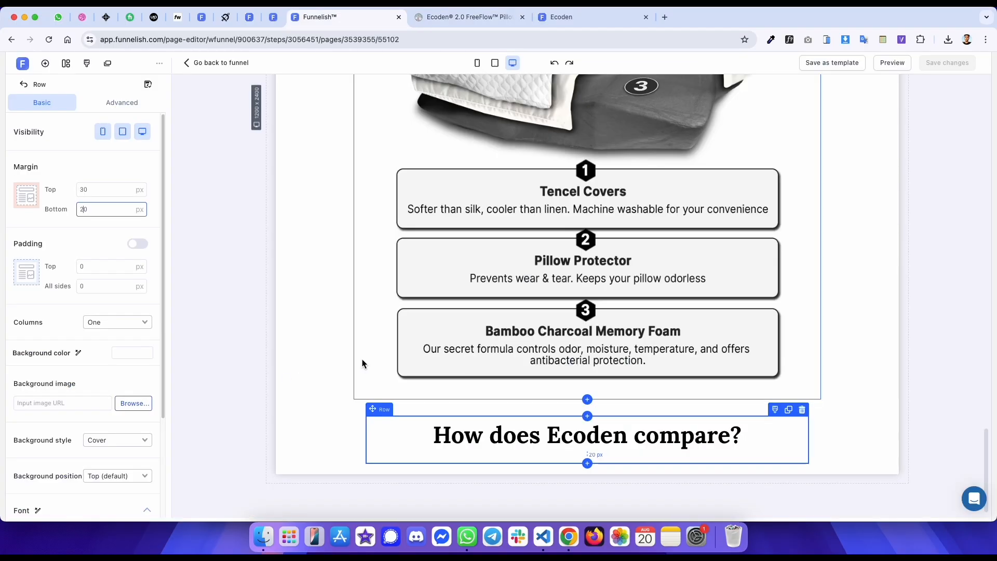
- Set the comparison section's bottom margin to 50 px
key("ctrl+Tab")
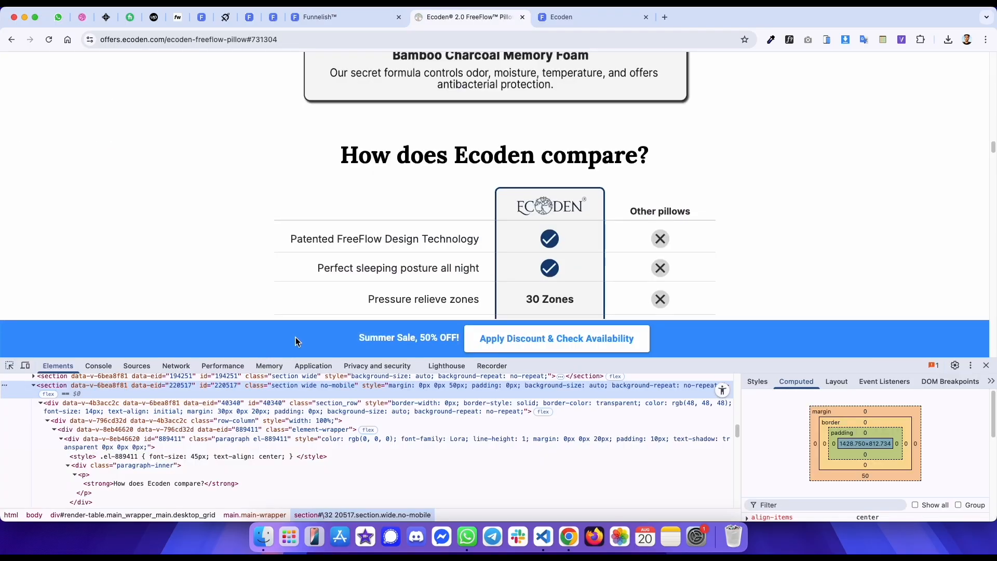
key("ctrl+shift+Tab")
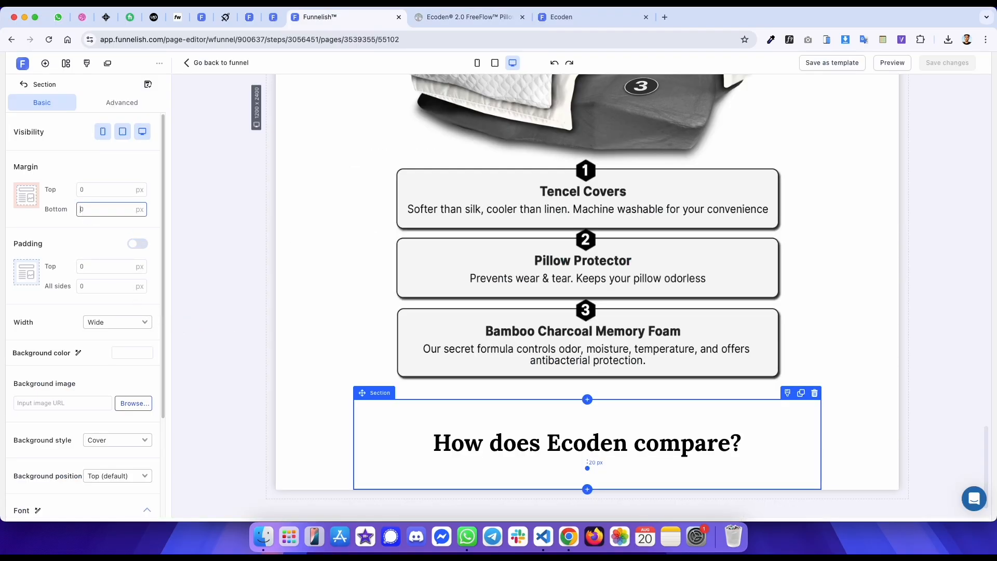
type("5")
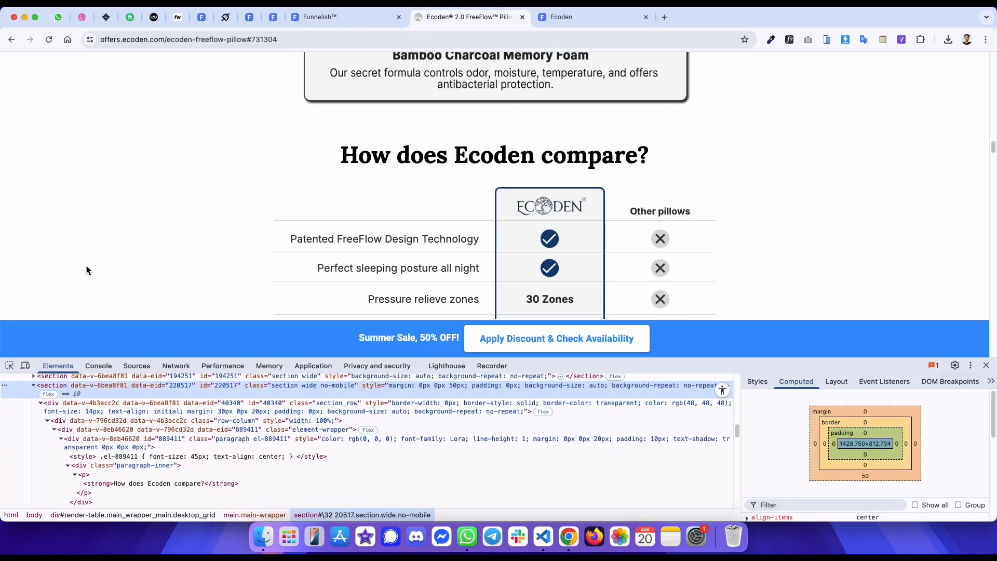
- Inspect the original comparison table's container and its margins
left_click(10, 365)
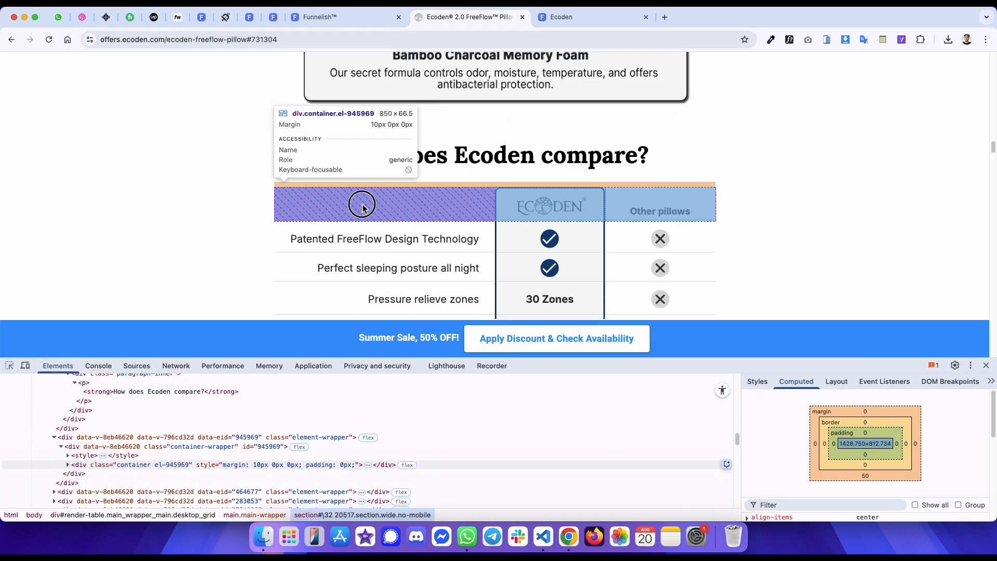
left_click(363, 203)
key("ctrl+shift+Tab")
scroll(435, 373, "down", 1)
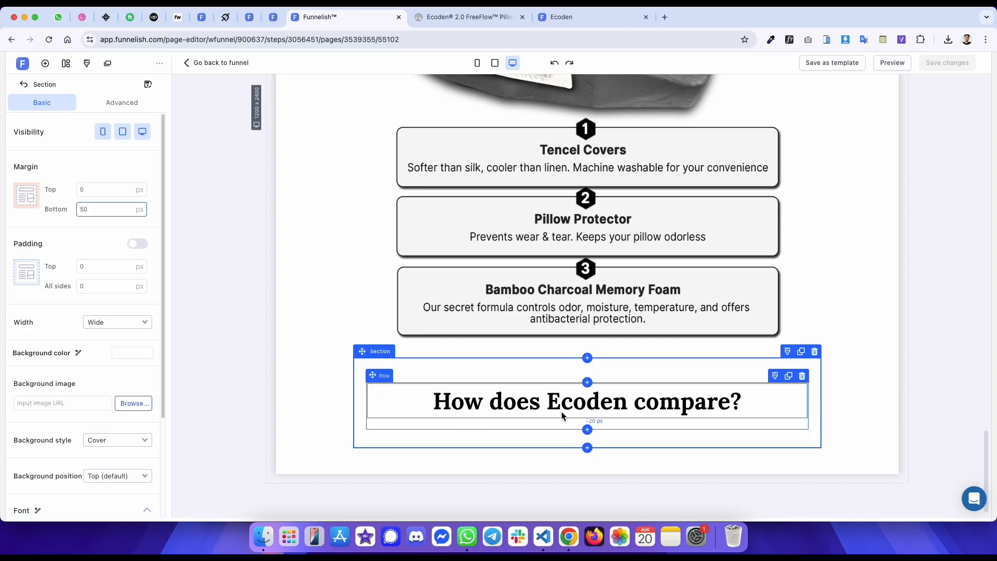
left_click(549, 416)
key("ctrl+Tab")
scroll(520, 274, "down", 1)
key("ctrl+shift+Tab")
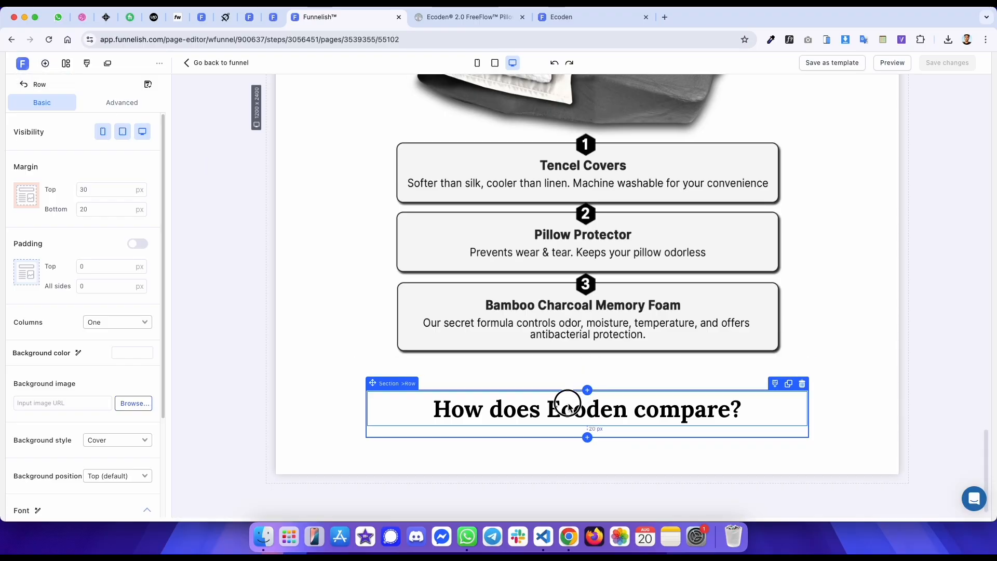
- Add a container element below the comparison heading
left_click(597, 413)
left_click(587, 426)
left_click(216, 212)
left_click(93, 196)
scroll(457, 276, "down", 1)
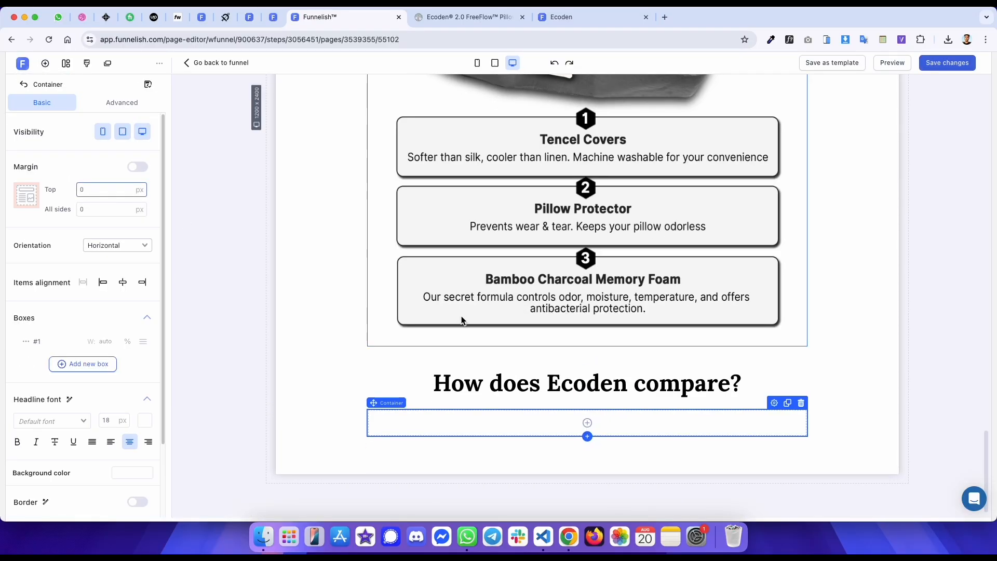
- Set the new container's top margin to 10 px
key("ctrl+Tab")
left_click_drag(415, 150, 800, 267)
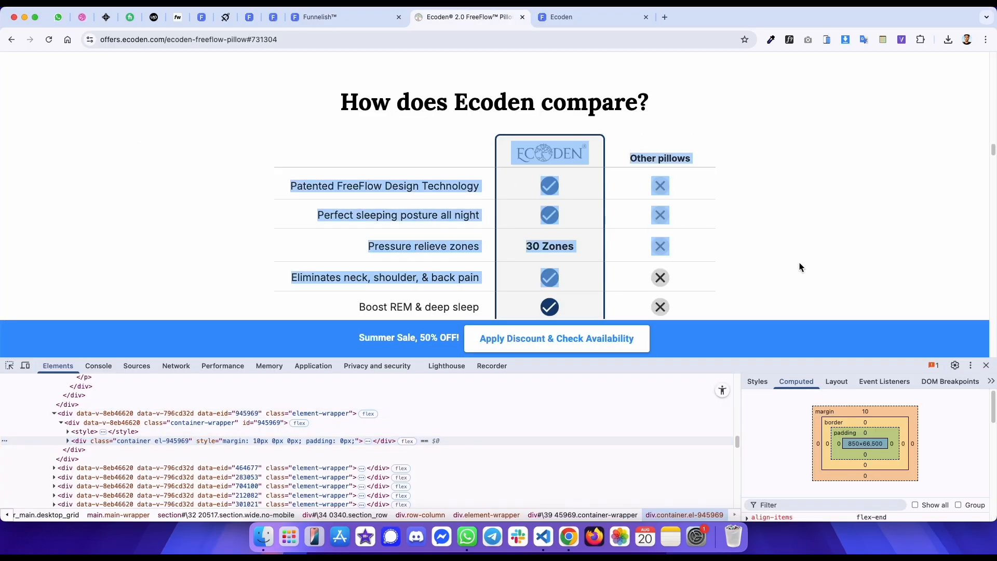
left_click(734, 208)
key("ctrl+shift+Tab")
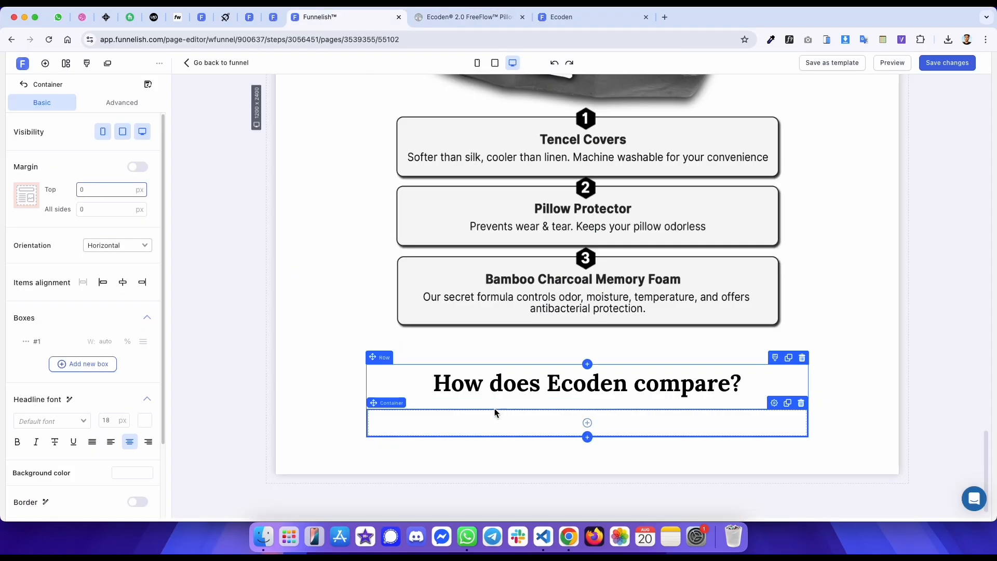
left_click(453, 421)
left_click(216, 178)
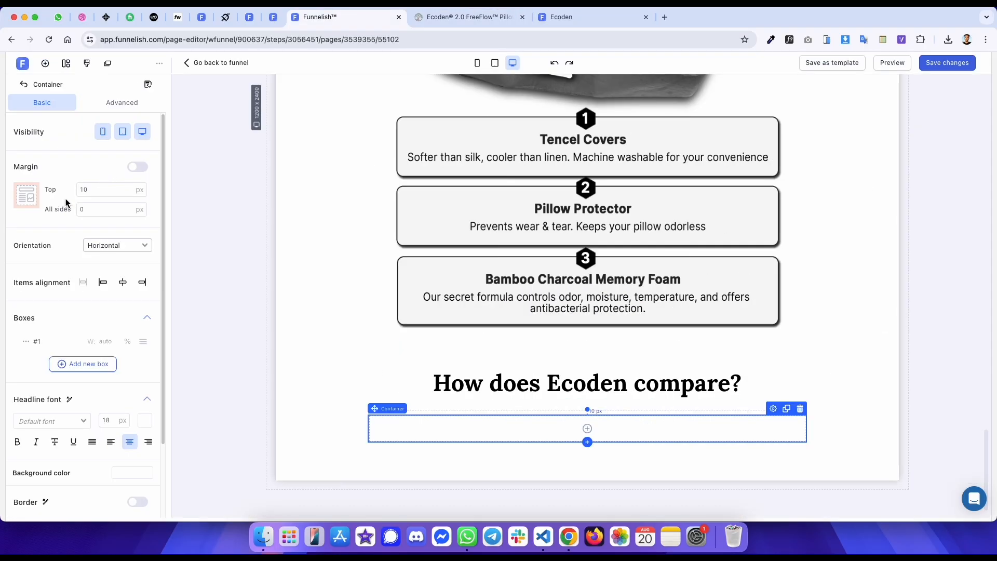
- Add two more boxes to the container so it has three columns
key("ctrl+Tab")
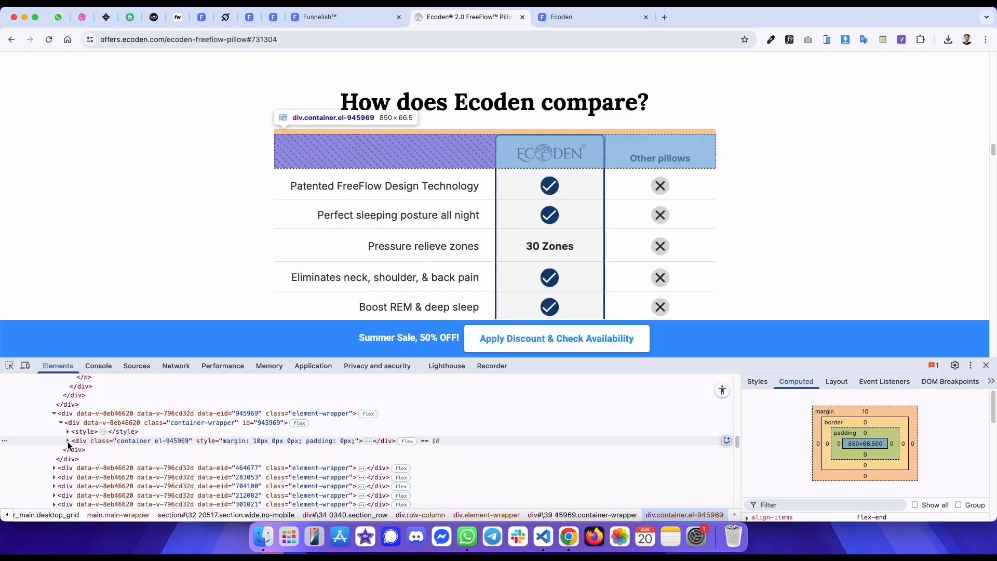
key("ctrl+shift+Tab")
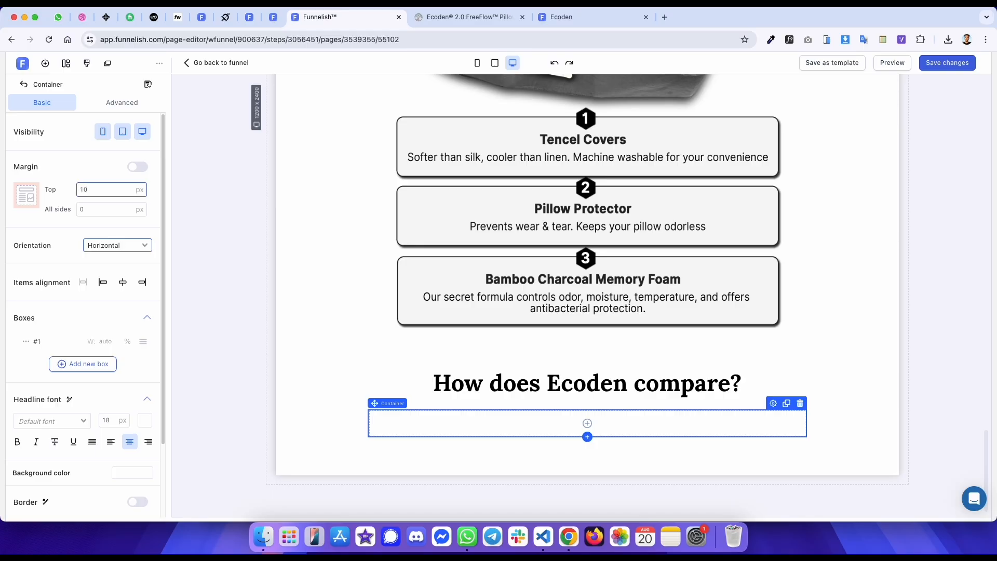
key("ctrl+Tab")
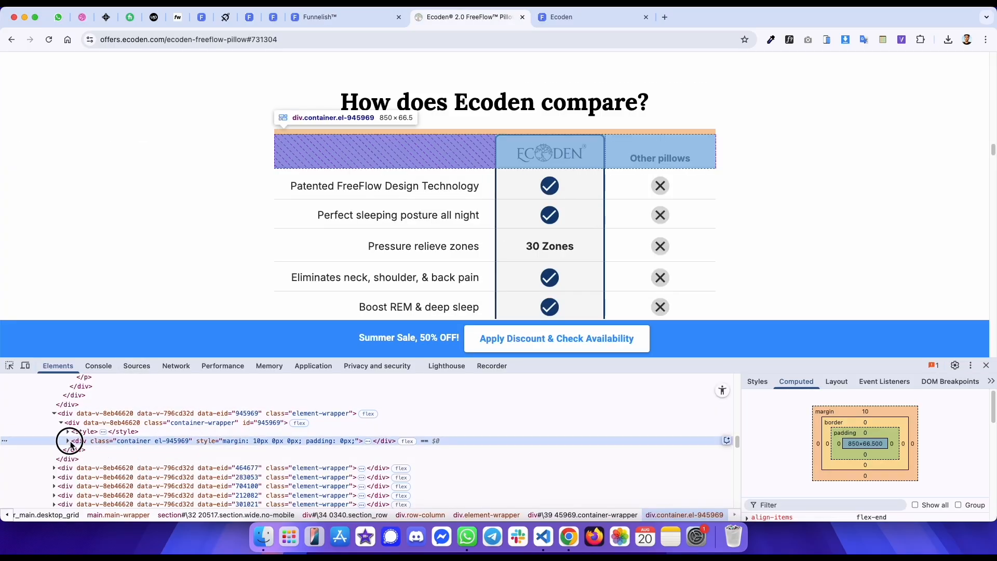
left_click(750, 382)
scroll(812, 441, "down", 2)
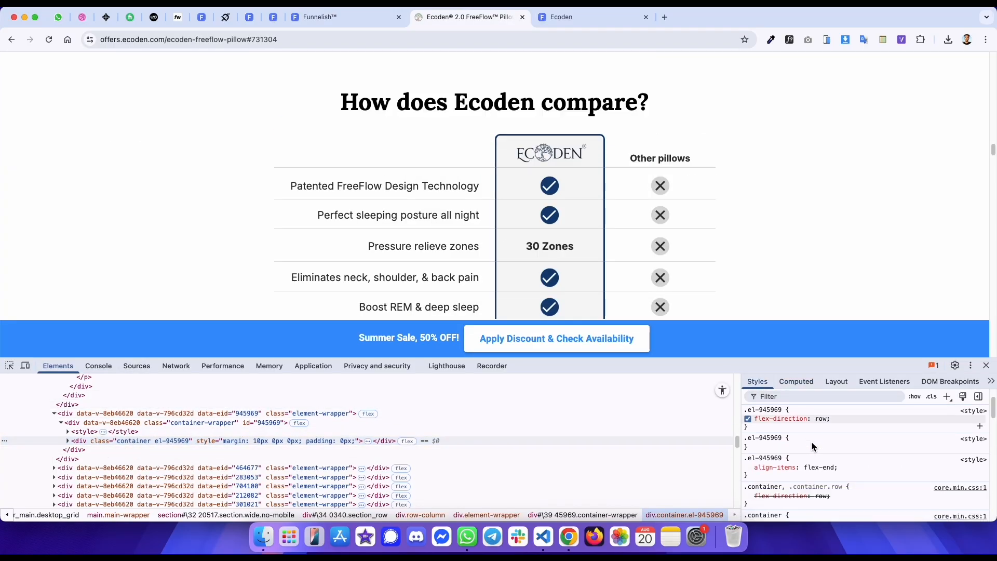
left_click(68, 441)
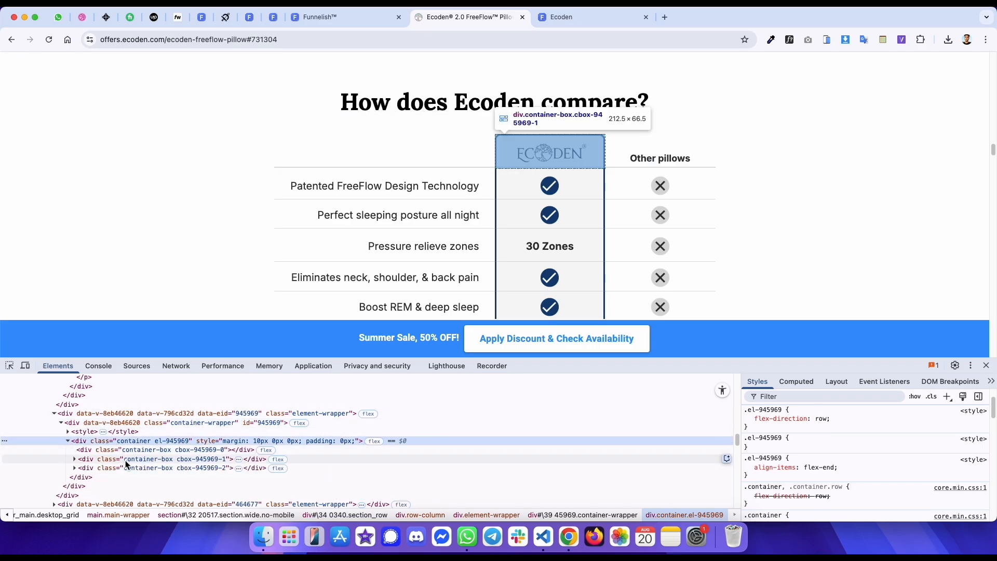
key("ctrl+shift+Tab")
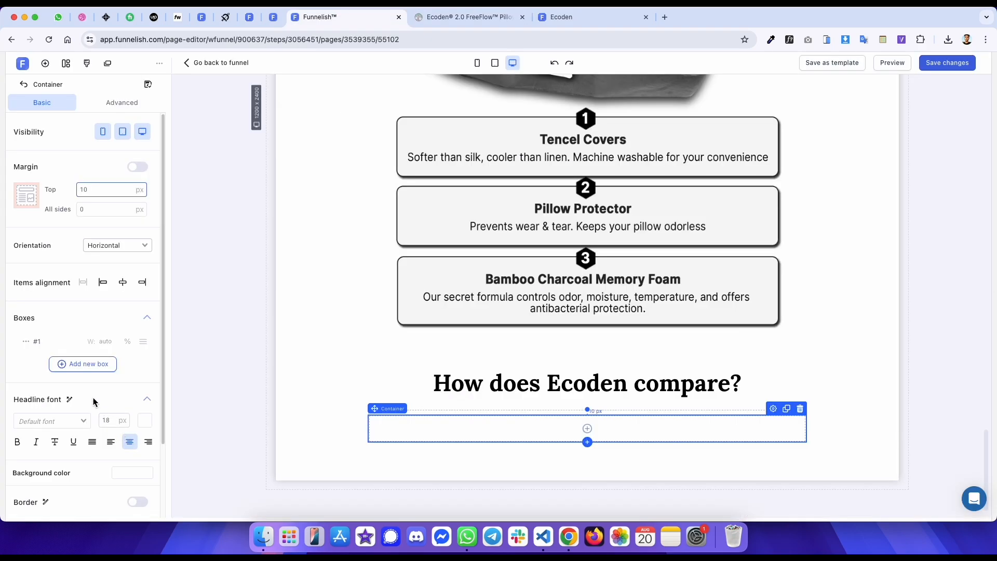
left_click(78, 372)
left_click(77, 384)
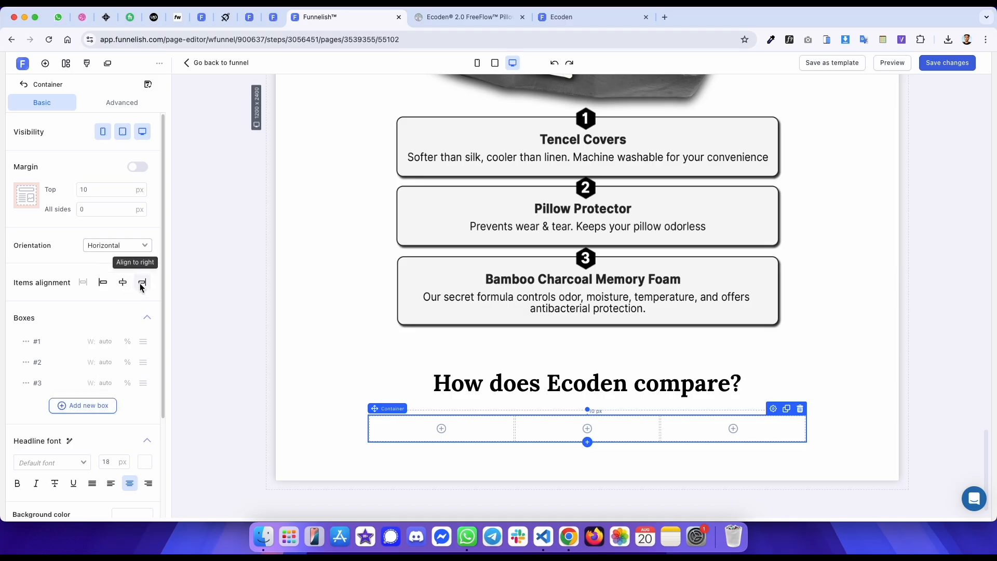
- Align the comparison container's items to the right and set the first box's width to 50%
left_click(141, 283)
key("ctrl+Tab")
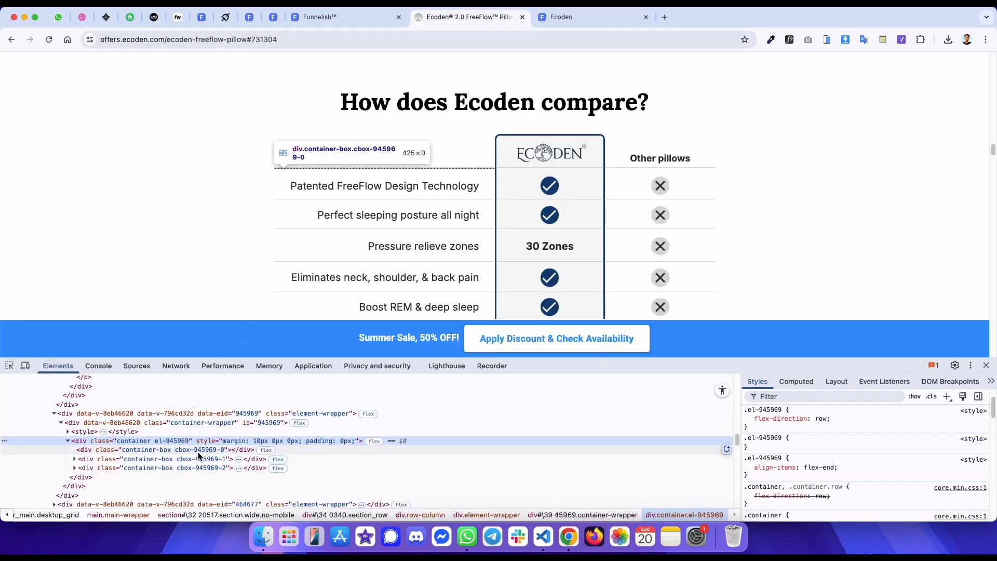
left_click(198, 451)
scroll(844, 433, "up", 2)
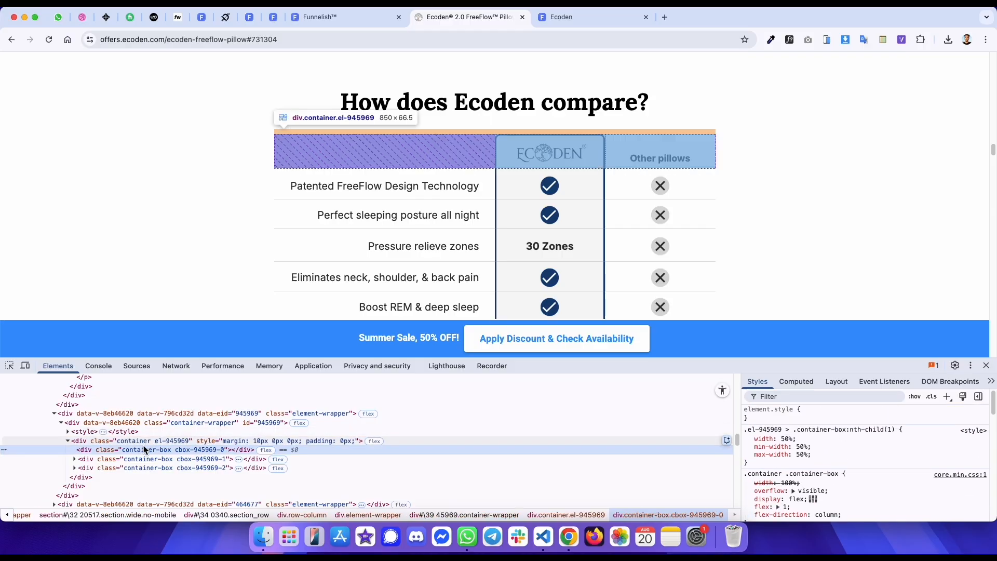
left_click(143, 467)
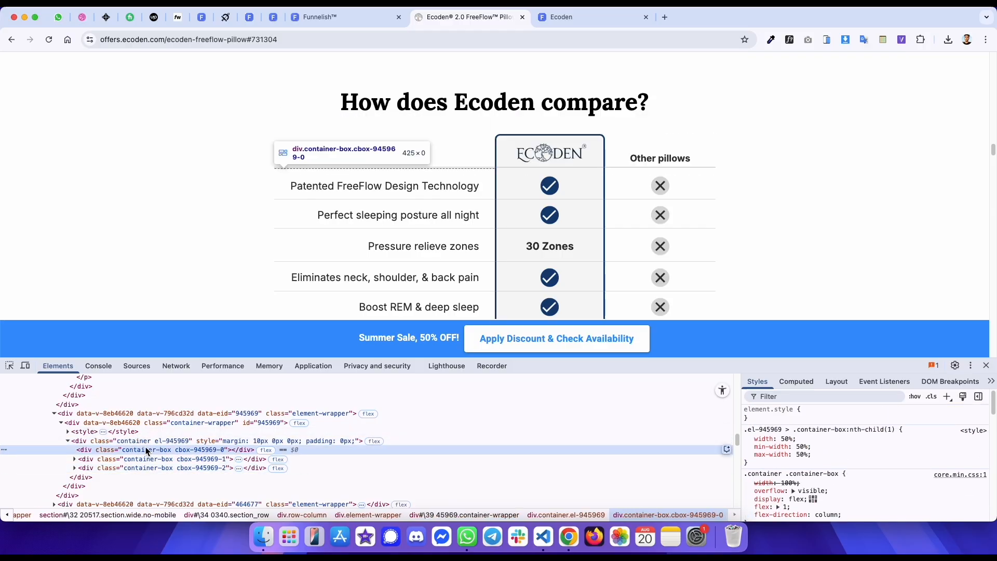
key("ctrl+shift+Tab")
left_click(107, 343)
type("50")
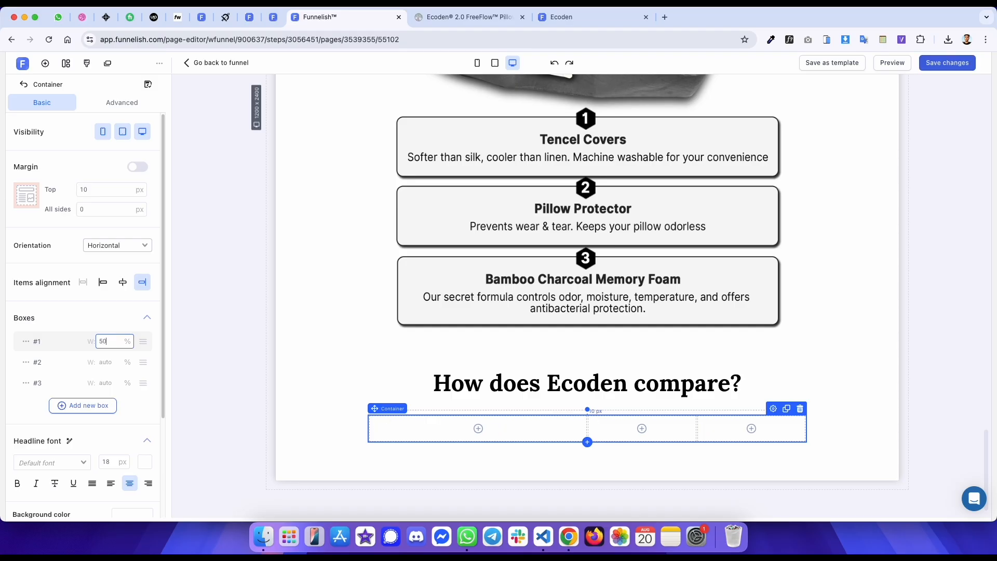
- Add a container inside the middle column and set its top margin to 0
key("ctrl+Tab")
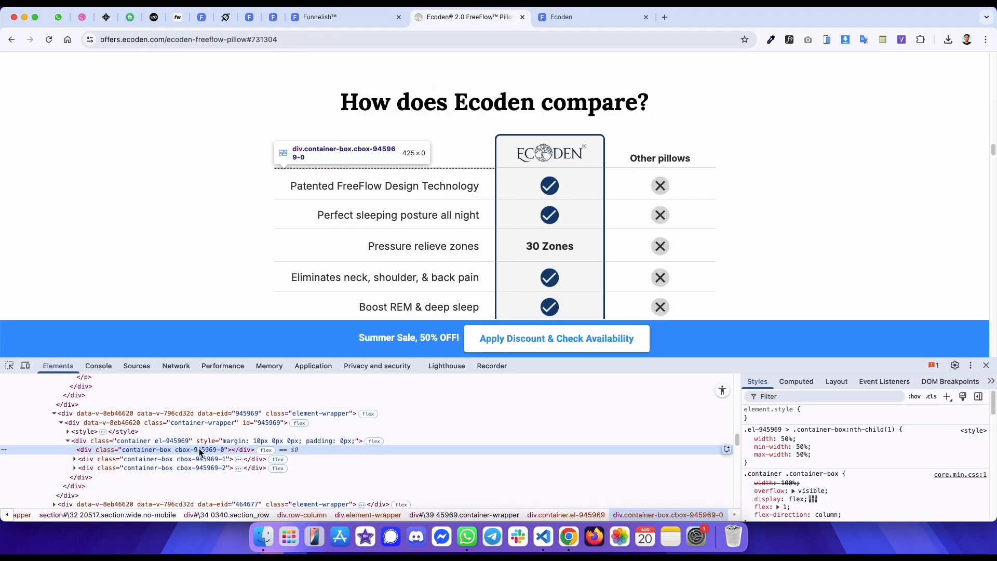
left_click(9, 365)
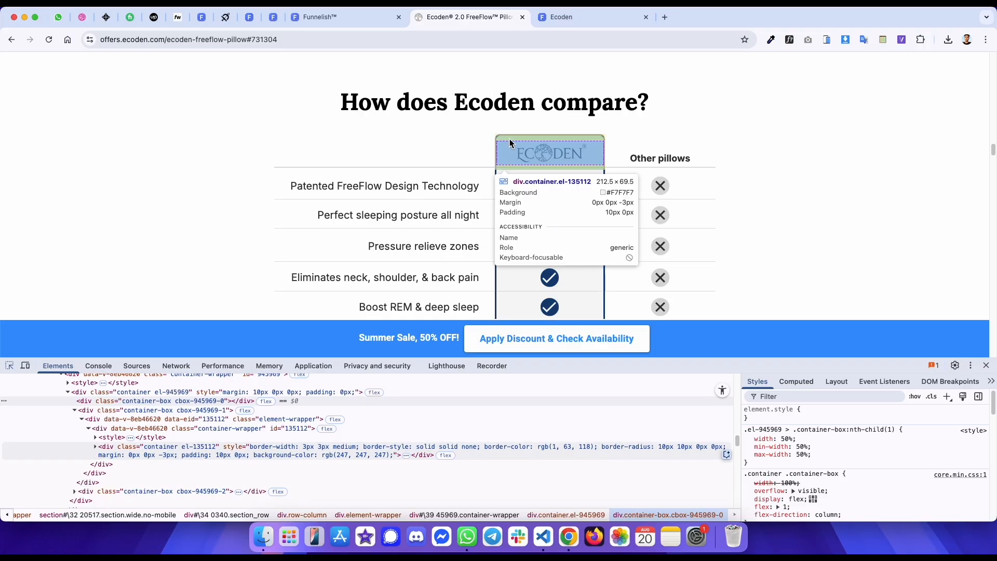
left_click(510, 151)
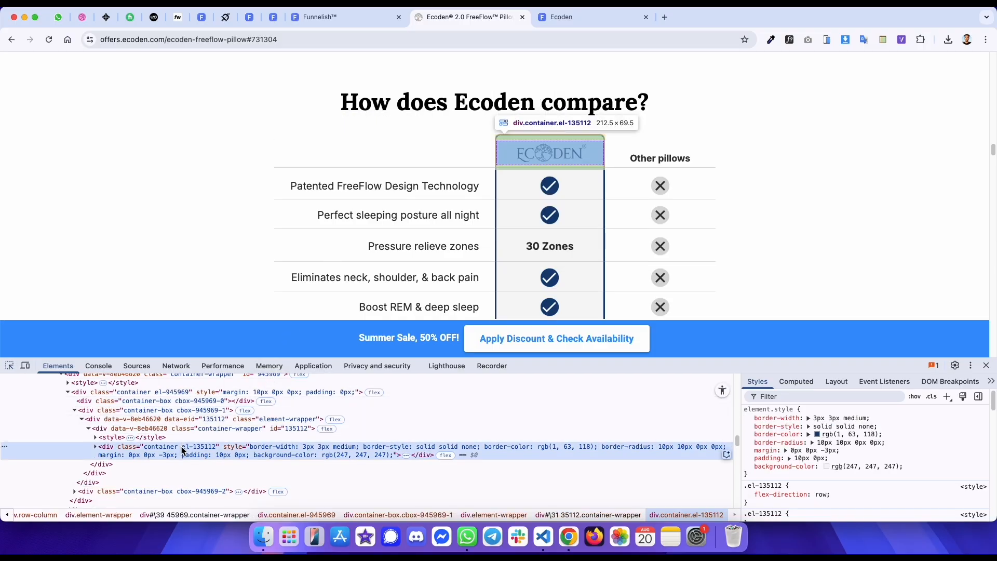
key("ctrl+shift+Tab")
left_click(642, 429)
left_click(216, 156)
key("BackSpace")
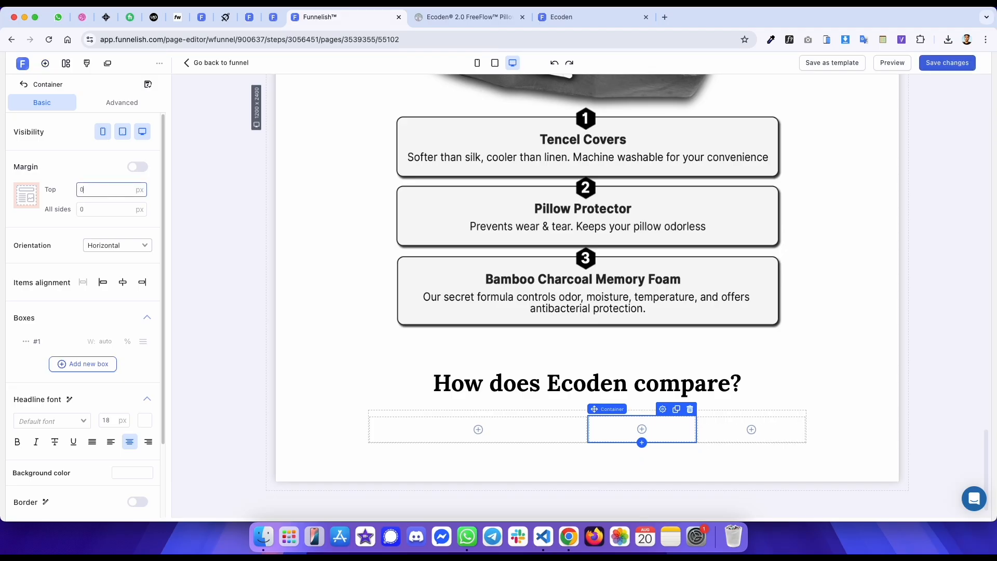
- Give the middle column's container the original's #F7F7F7 background color
key("ctrl+Tab")
left_click(862, 466)
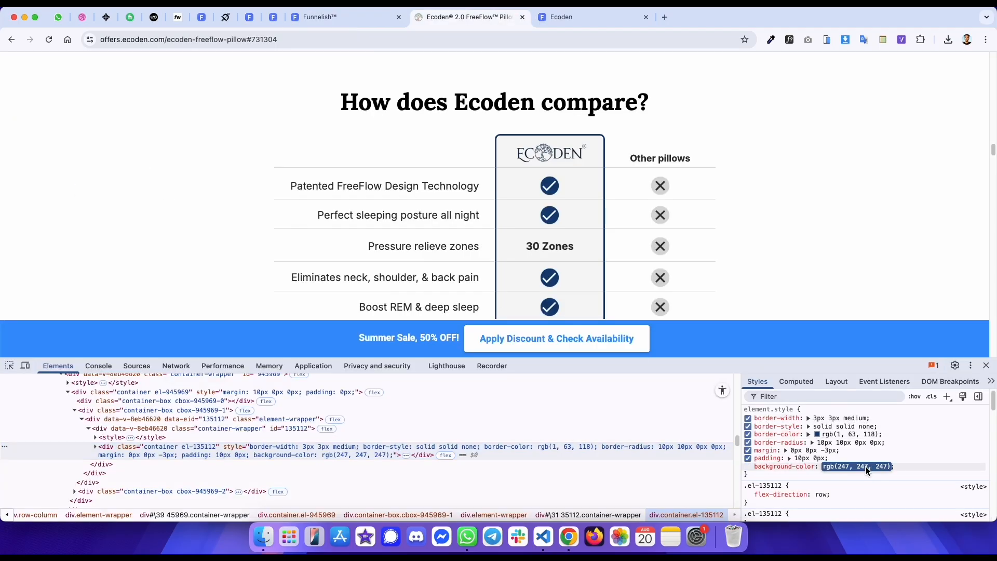
left_click(800, 382)
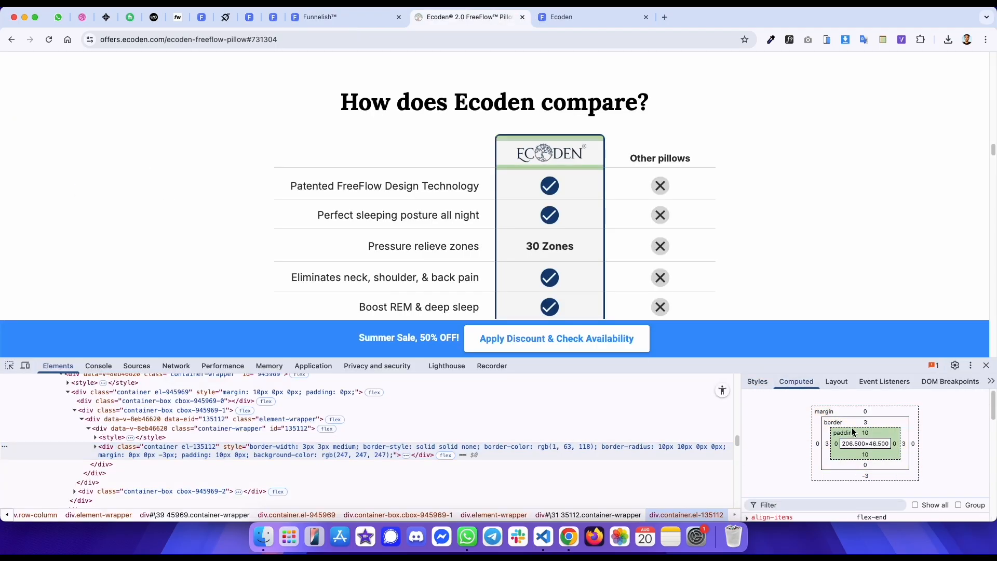
key("ctrl+shift+Tab")
left_click(130, 471)
left_click(179, 428)
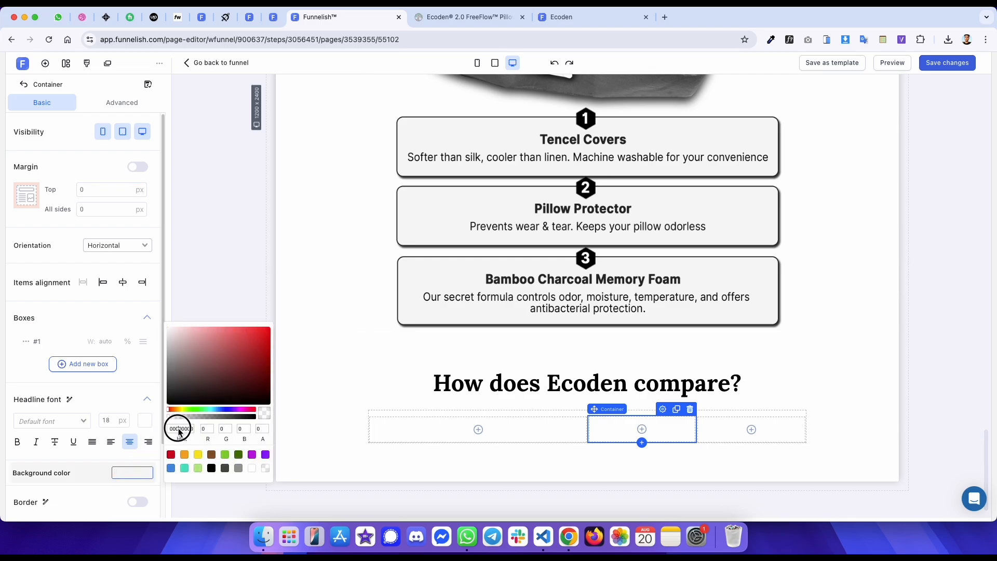
- Set the container's padding to 10 px top and bottom in the advanced settings
left_click(121, 103)
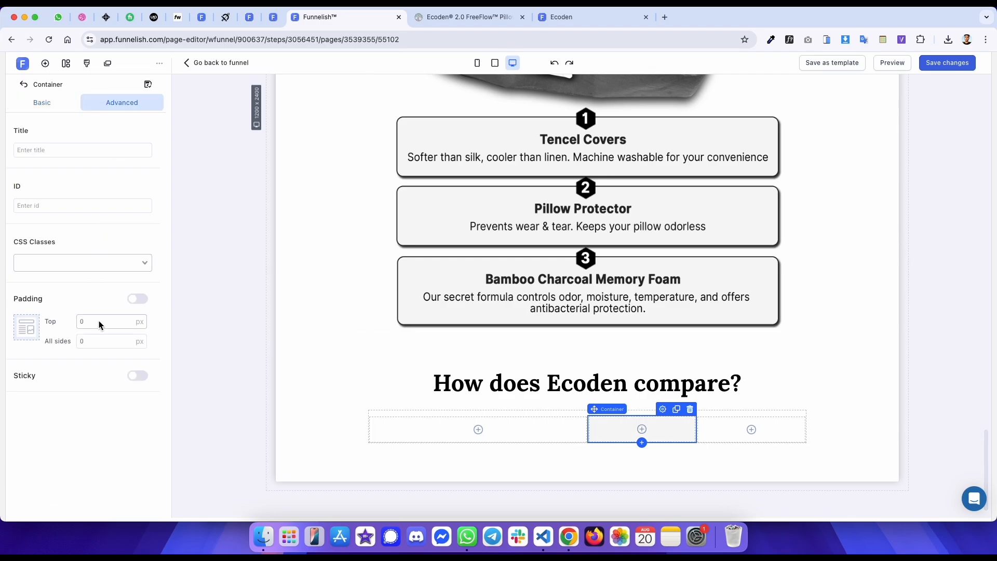
type("11")
key("ctrl+Tab")
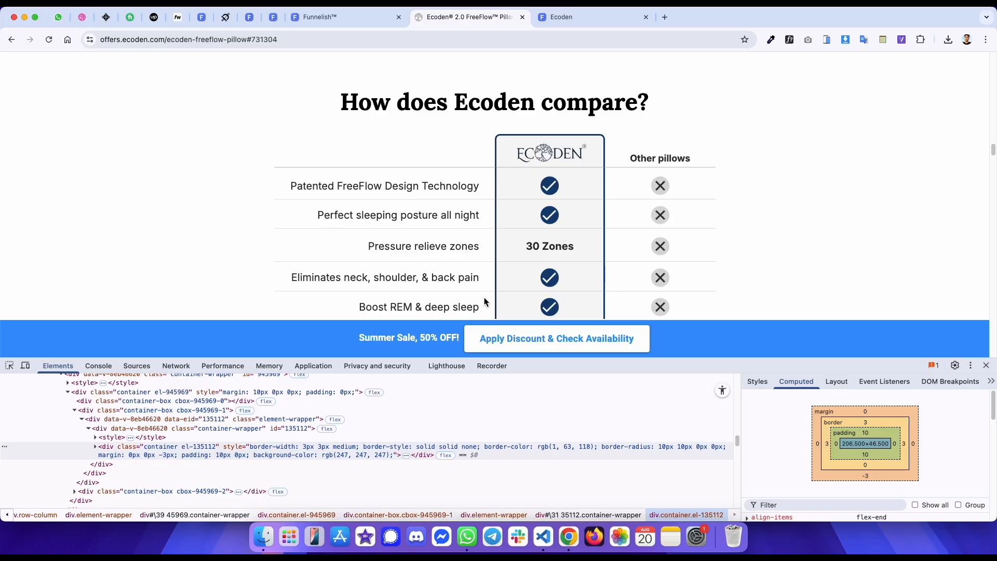
- Switch to separate margins and set the container's bottom margin to -3 px
key("ctrl+shift+Tab")
left_click(42, 102)
left_click(138, 166)
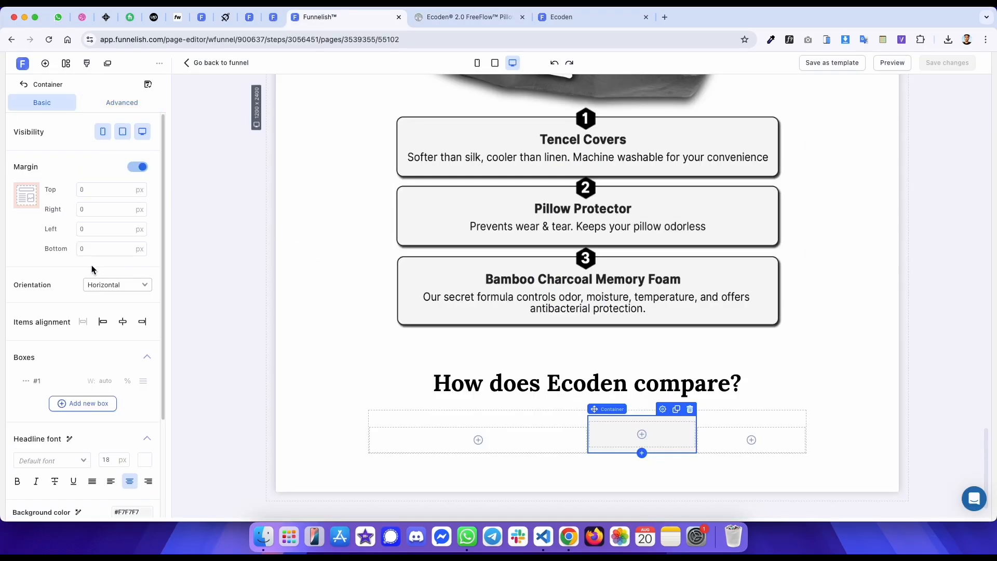
type("-3")
- Enable a 3 px solid border on the container with color #013F76 copied from the original
scroll(105, 418, "down", 5)
left_click(138, 414)
left_click(120, 438)
key("ctrl+Tab")
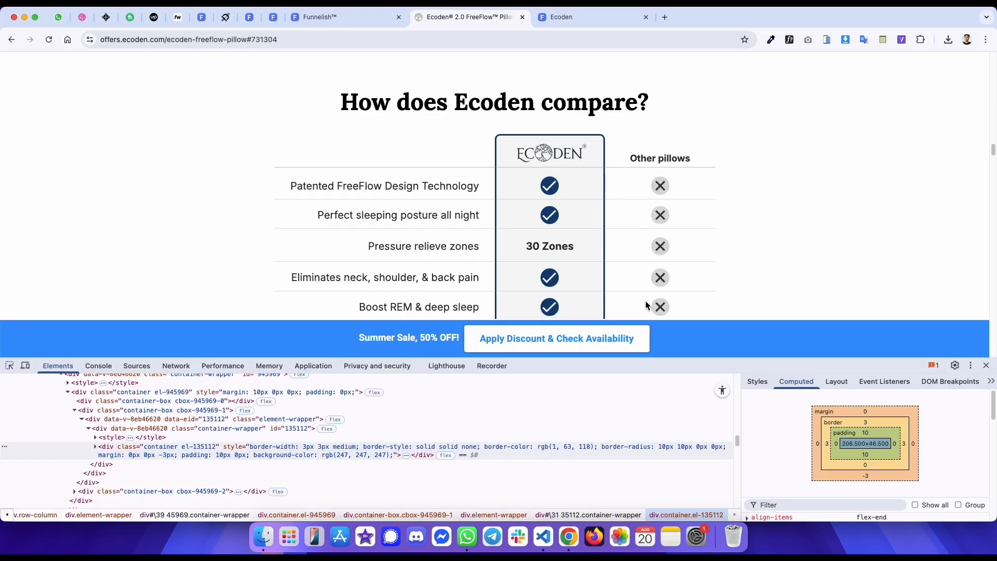
left_click(758, 381)
left_click(837, 434)
key("super+c")
key("ctrl+shift+Tab")
left_click(128, 456)
left_click(179, 410)
key("super+v")
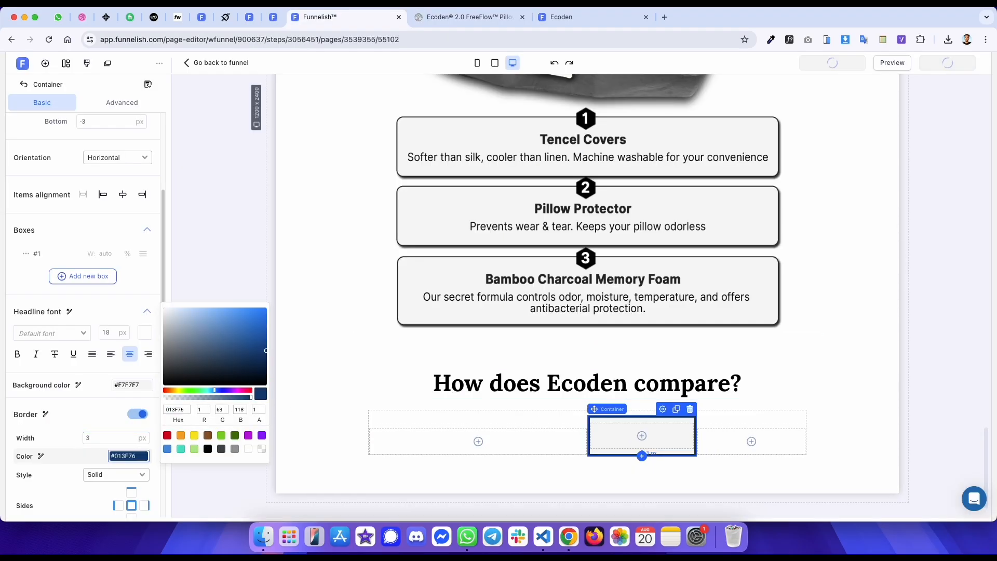
- Round the container's corners to 10 px and set the bottom-left corner radius to 0
key("ctrl+Tab")
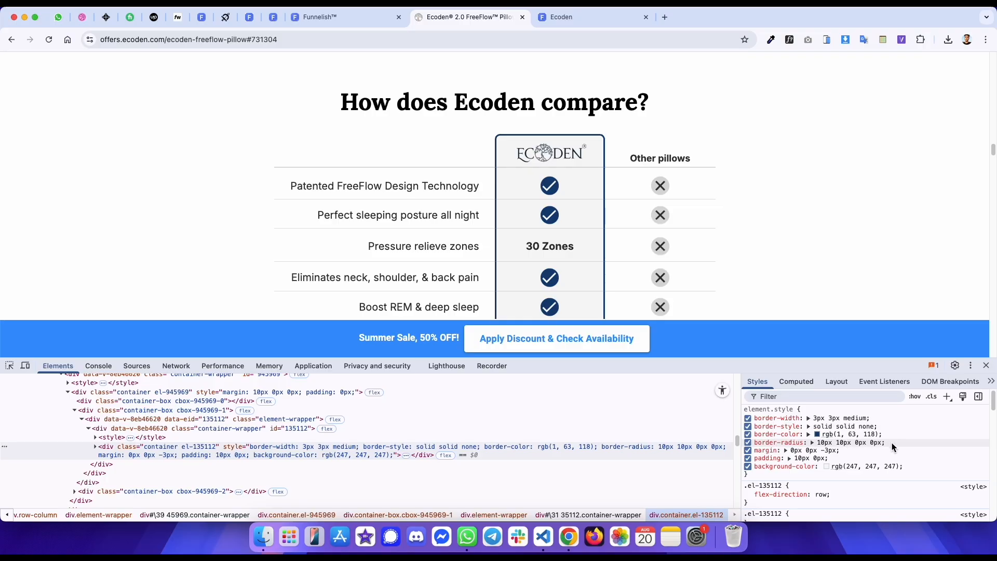
key("ctrl+shift+Tab")
scroll(103, 400, "down", 3)
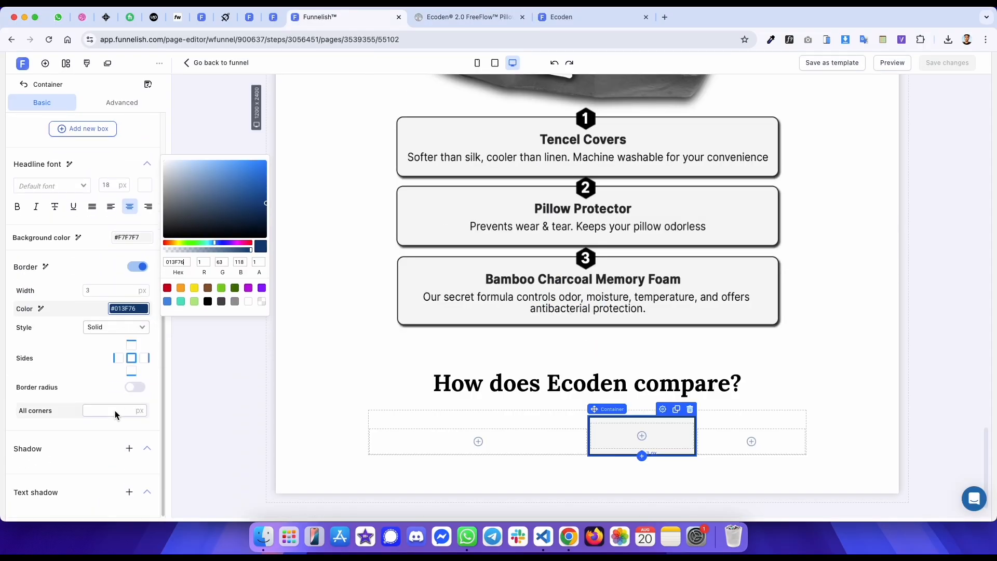
left_click(114, 411)
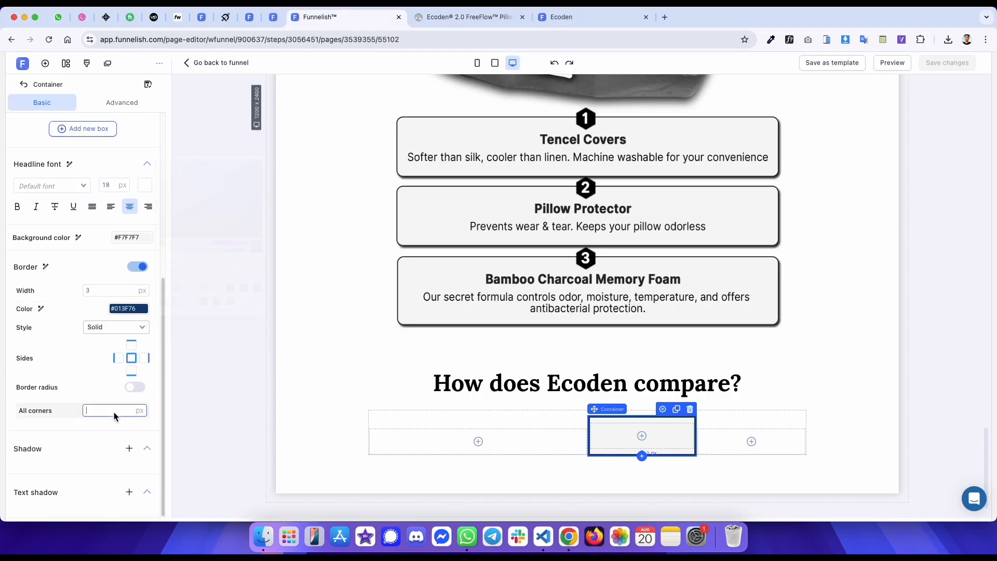
left_click(134, 388)
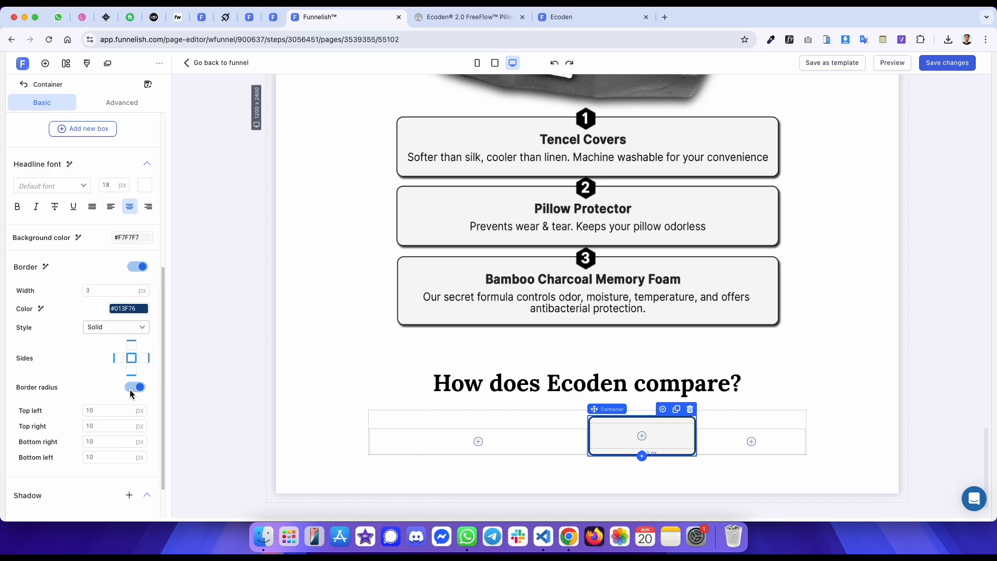
type("0")
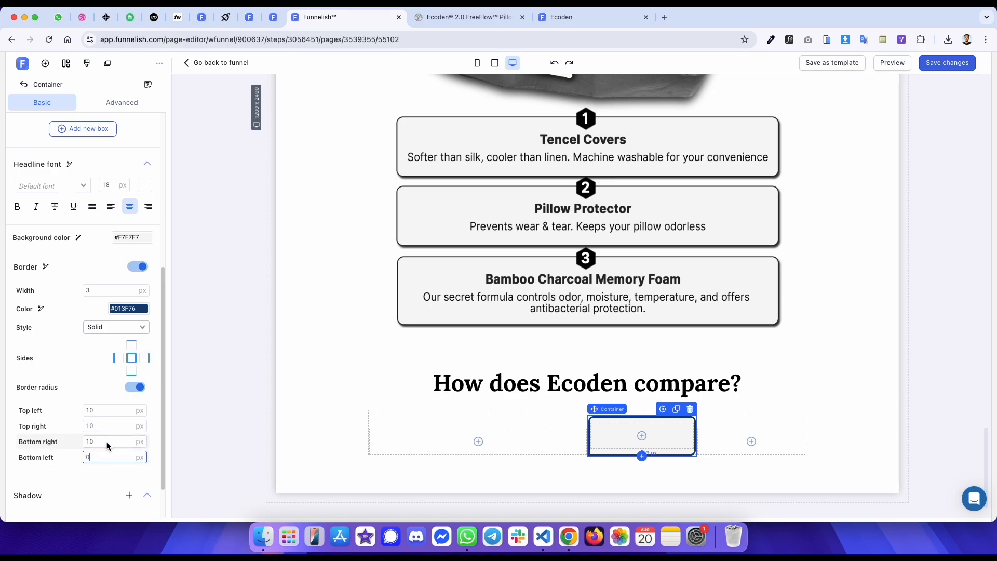
left_click(238, 312)
- Insert an image into the middle container using the Ecoden logo URL copied from the original page
key("ctrl+Tab")
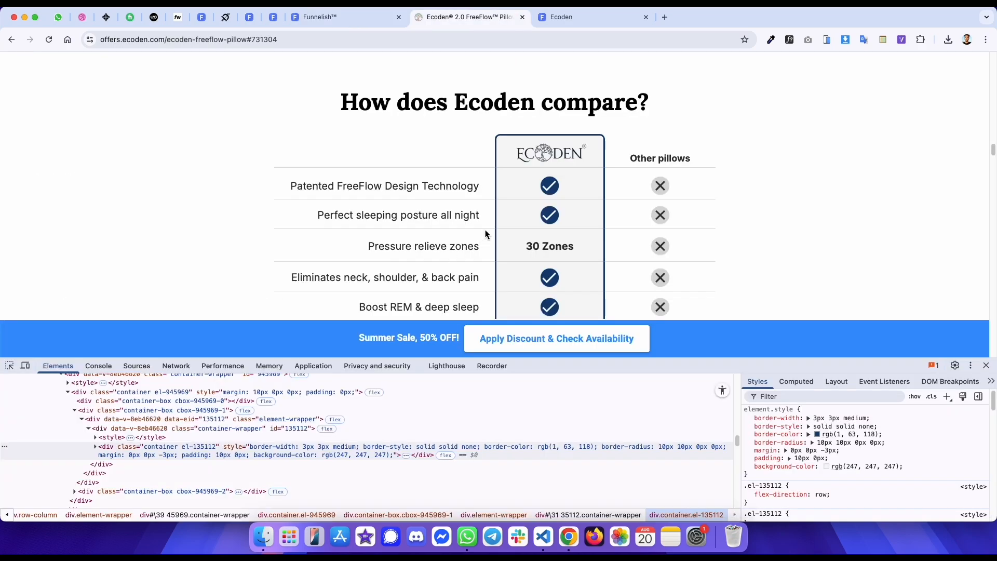
right_click(553, 159)
left_click(581, 200)
right_click(550, 153)
left_click(566, 252)
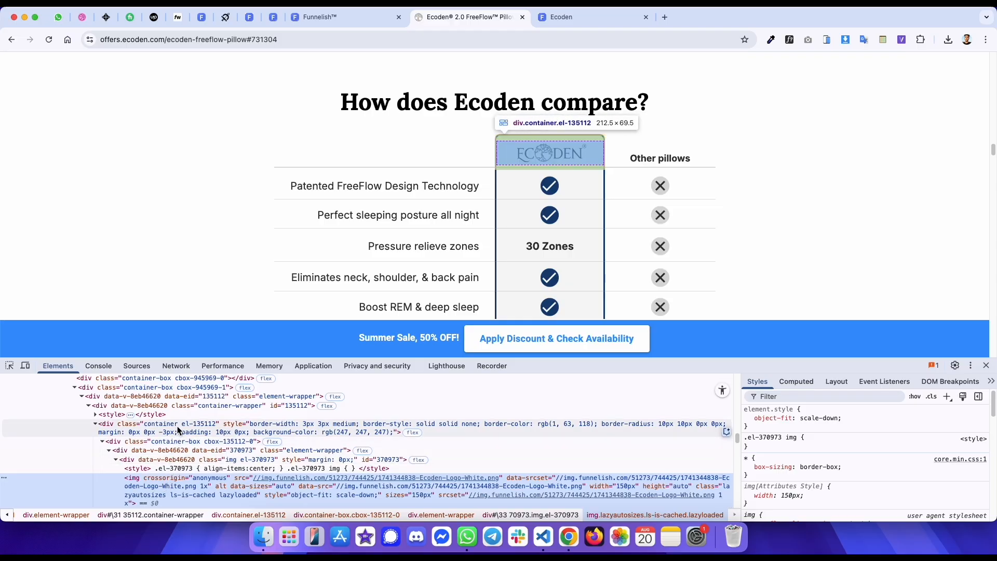
key("ctrl+shift+Tab")
left_click(642, 435)
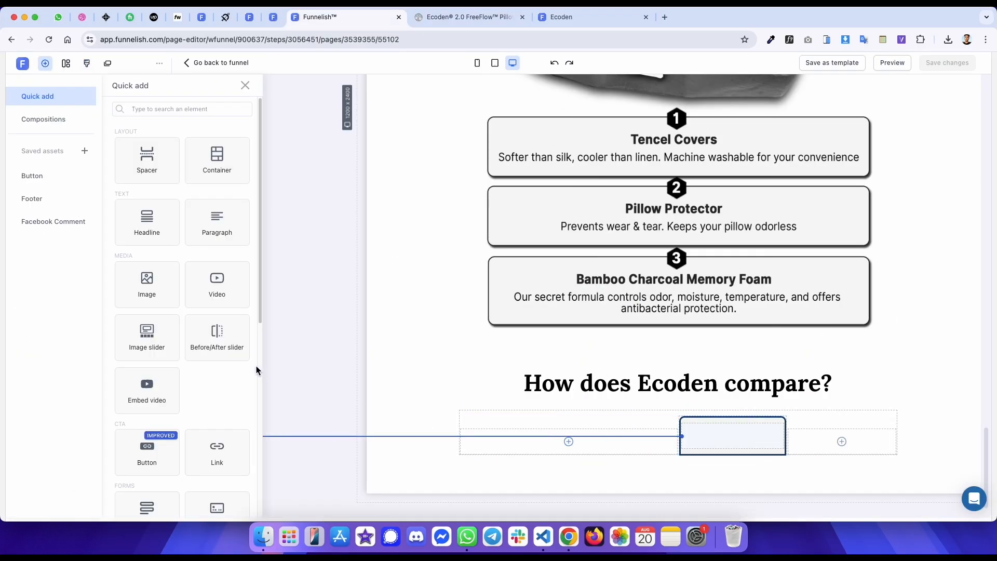
left_click(130, 276)
left_click(114, 229)
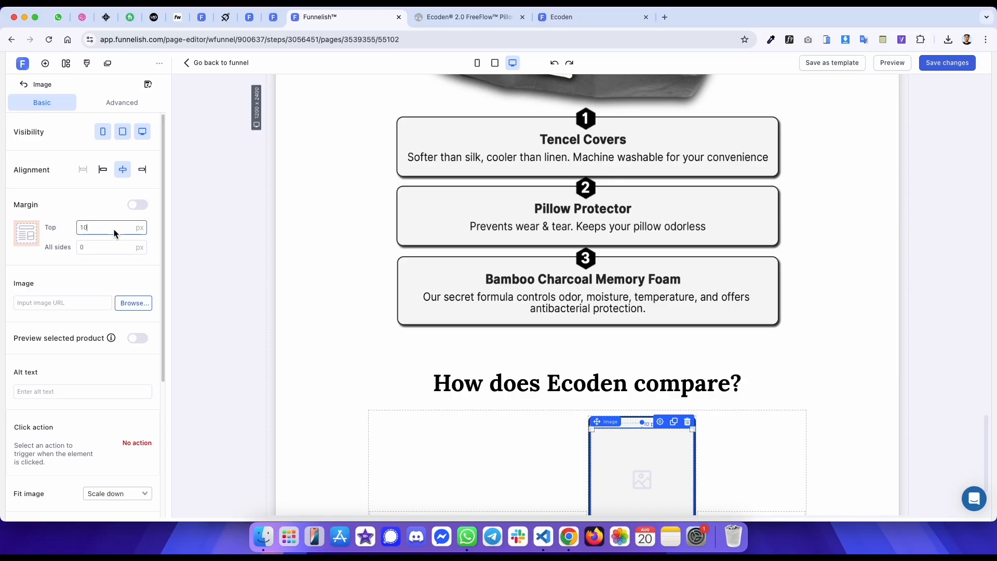
left_click(82, 302)
key("super+v")
- Set the logo image's width to 150 px and save the page
scroll(88, 364, "down", 4)
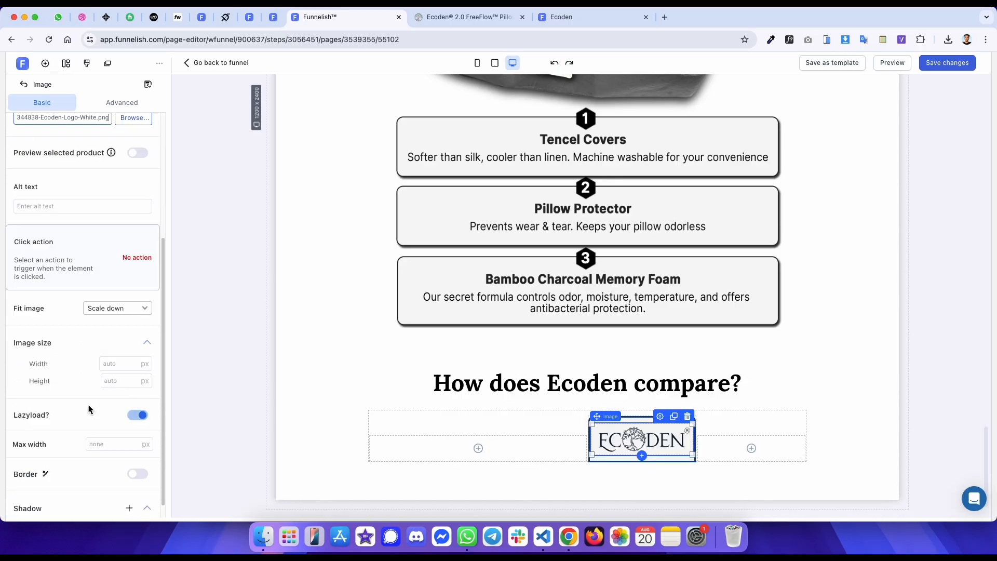
type("150")
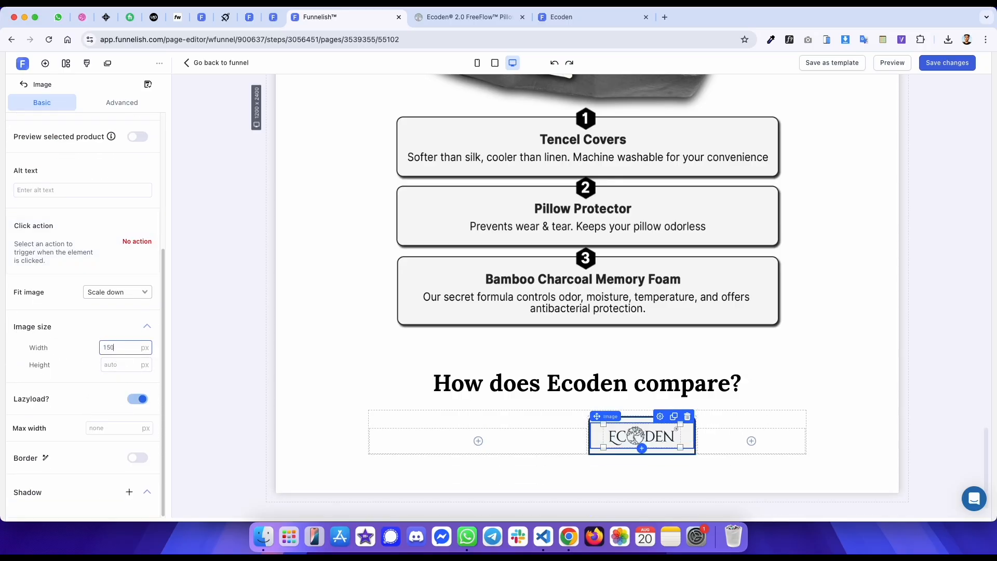
key("super+s")
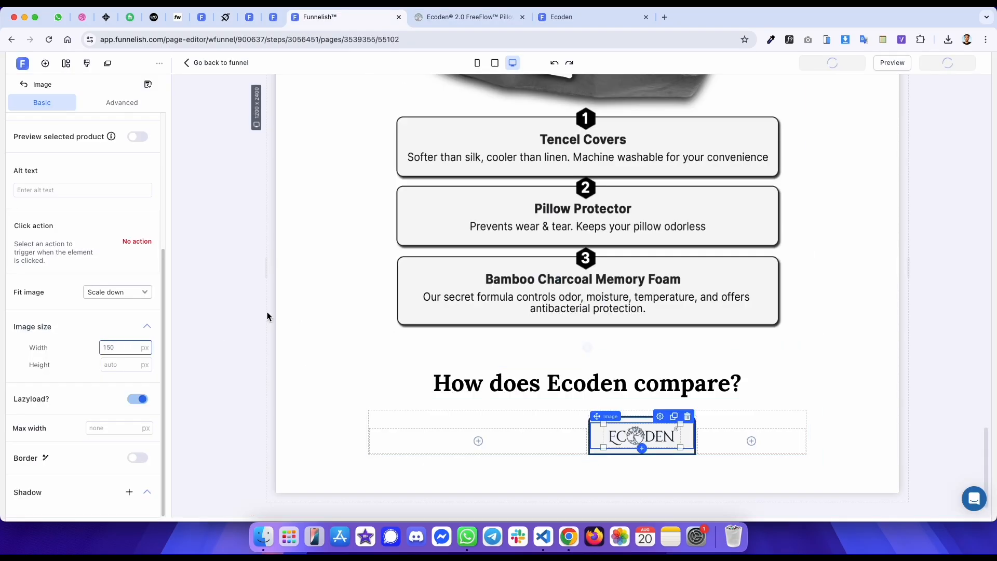
- Add a paragraph to the third column and paste the text "Other pillows" copied from the original
key("ctrl+Tab")
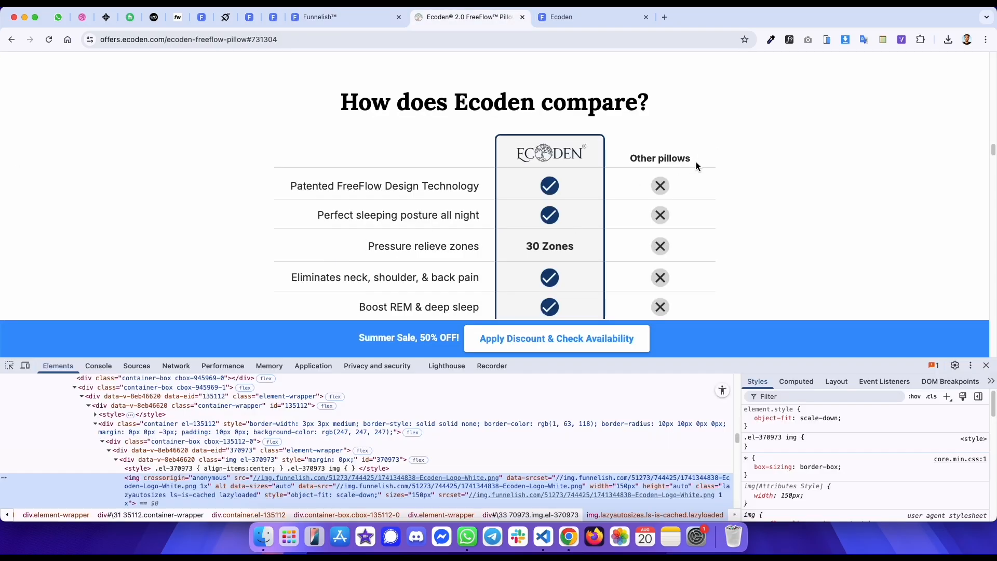
left_click_drag(697, 164, 631, 161)
key("ctrl+c")
right_click(642, 163)
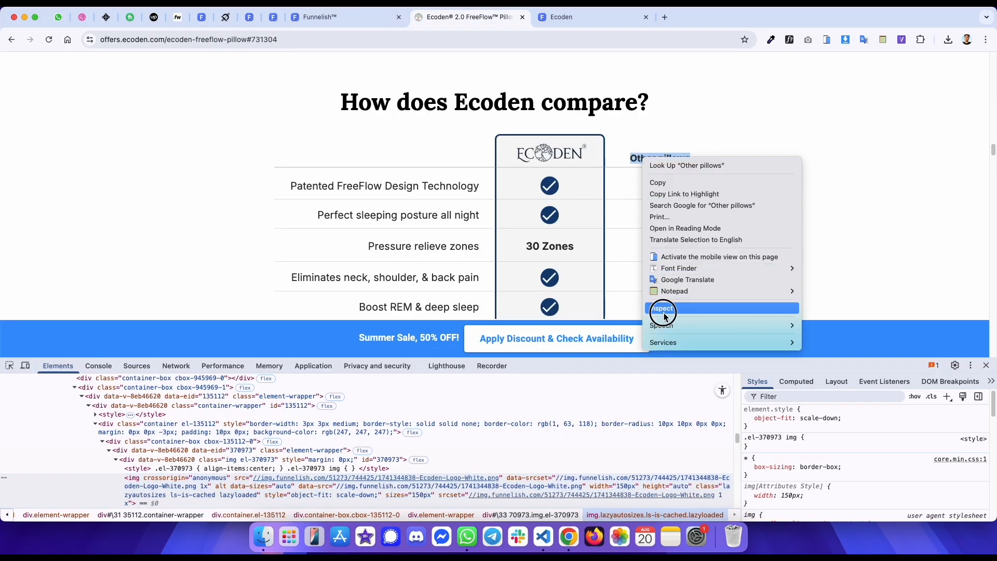
left_click(675, 292)
left_click(295, 407)
scroll(270, 447, "up", 2)
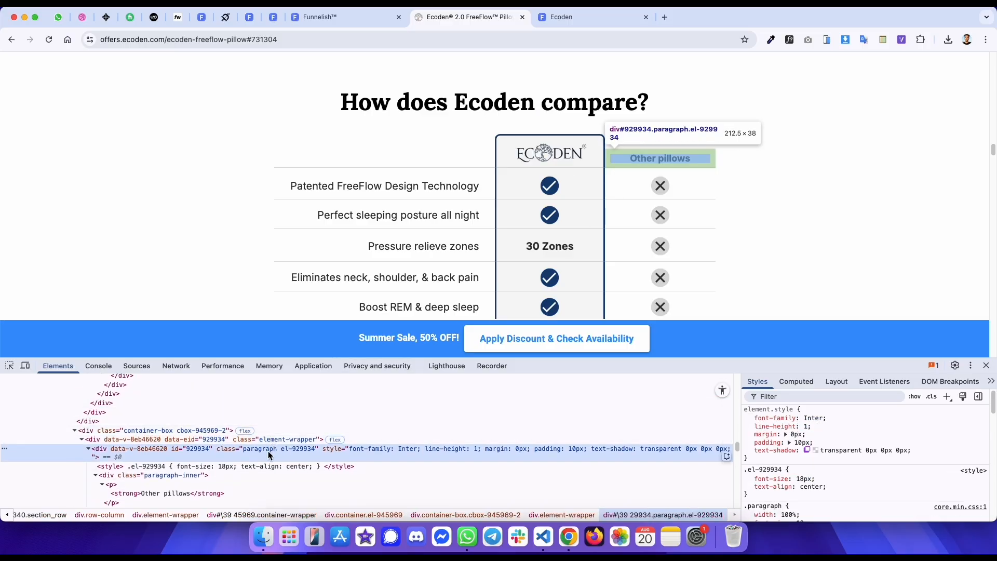
key("ctrl+shift+Tab")
left_click(736, 440)
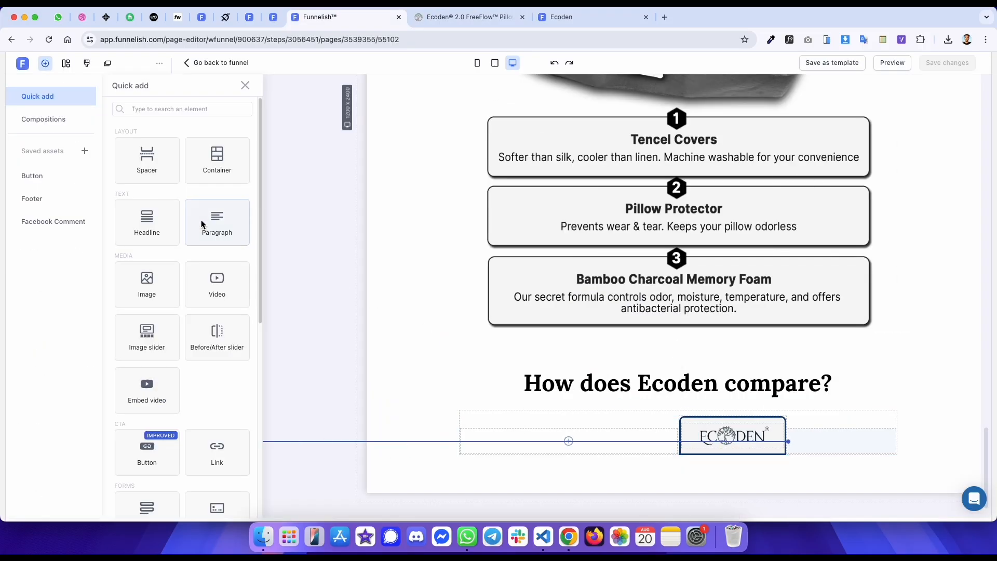
left_click(202, 223)
left_click(723, 440)
key("ctrl+a")
key("ctrl+v")
- Inspect the font of the original "Other pillows" label with WhatFont
key("ctrl+Tab")
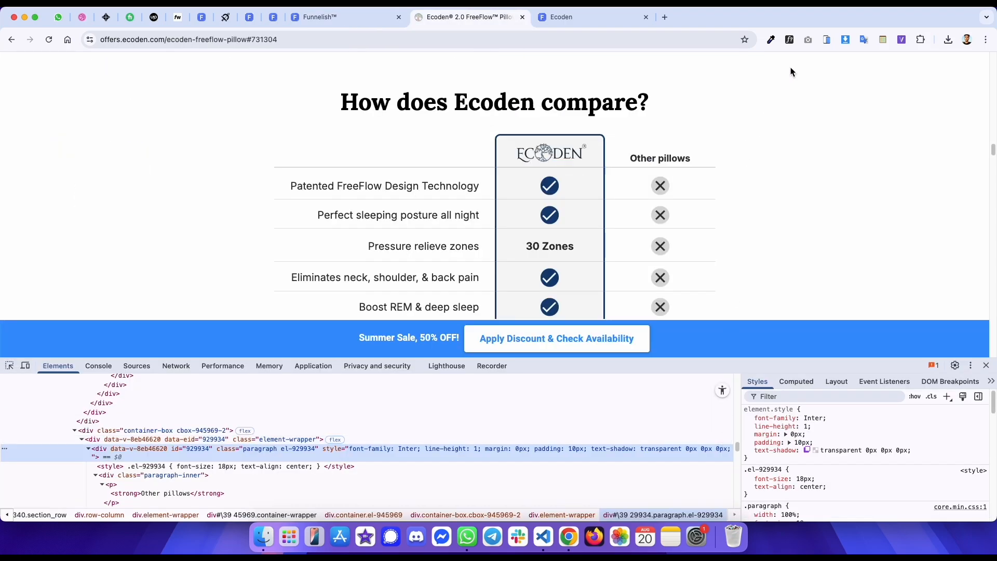
left_click(790, 41)
left_click(651, 161)
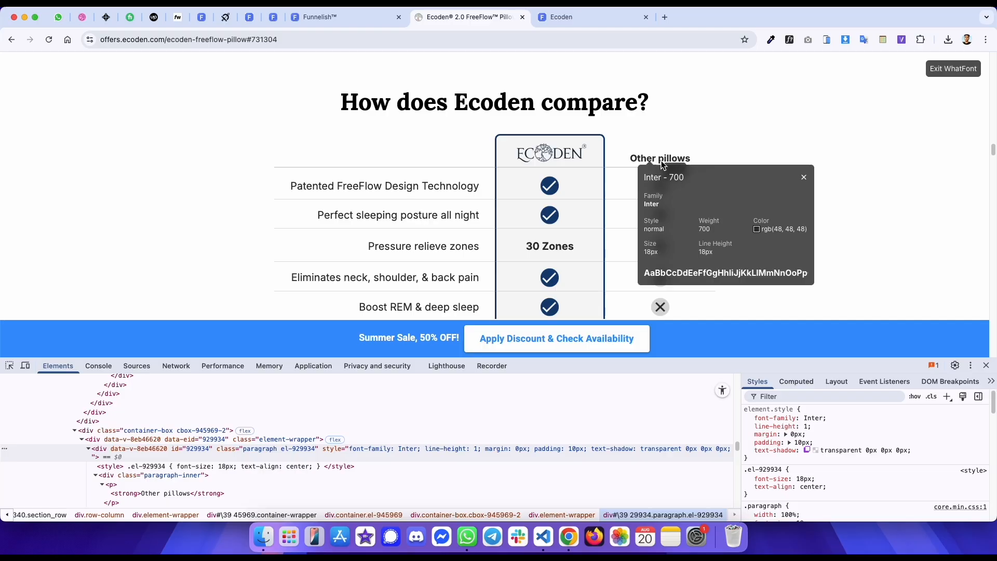
mouse_move(785, 232)
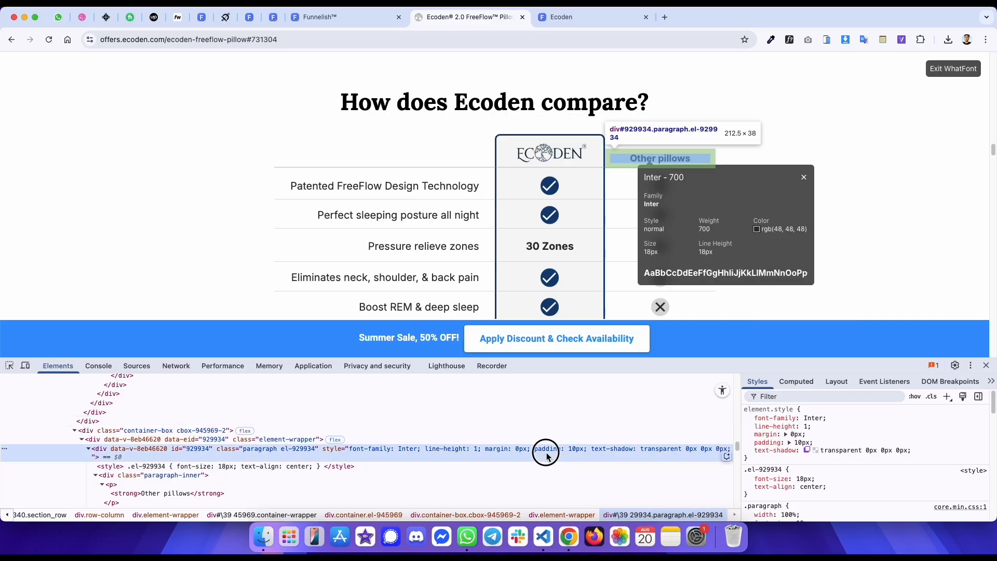
- Check the computed box model of the original "Other pillows" label, exit WhatFont, and glance back at the editor
left_click(785, 381)
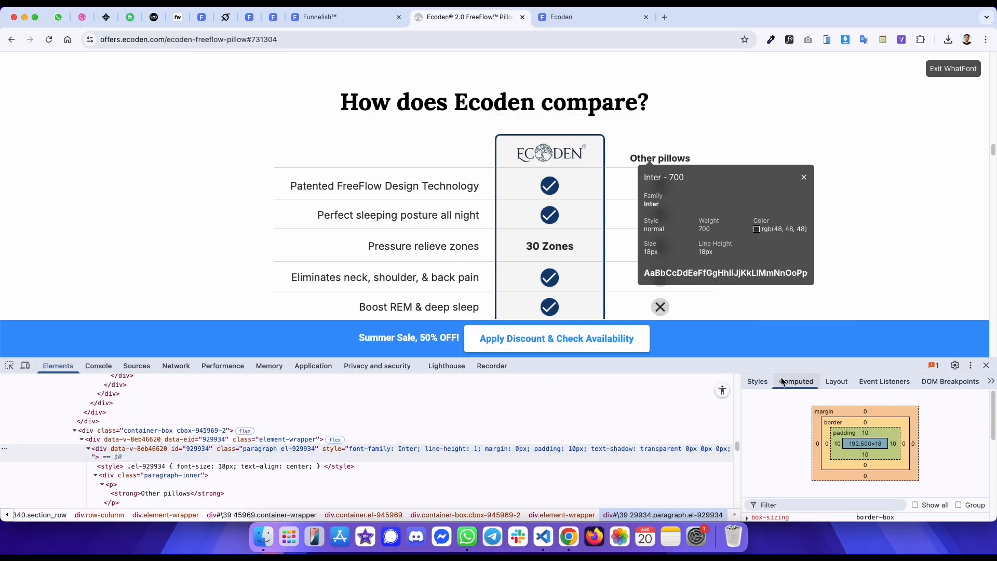
left_click(954, 72)
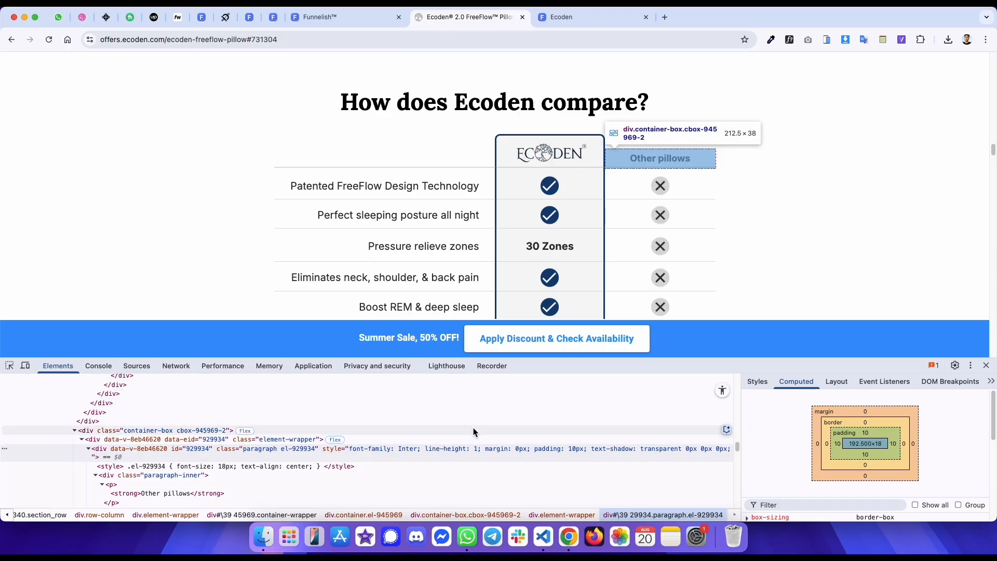
key("ctrl+shift+Tab")
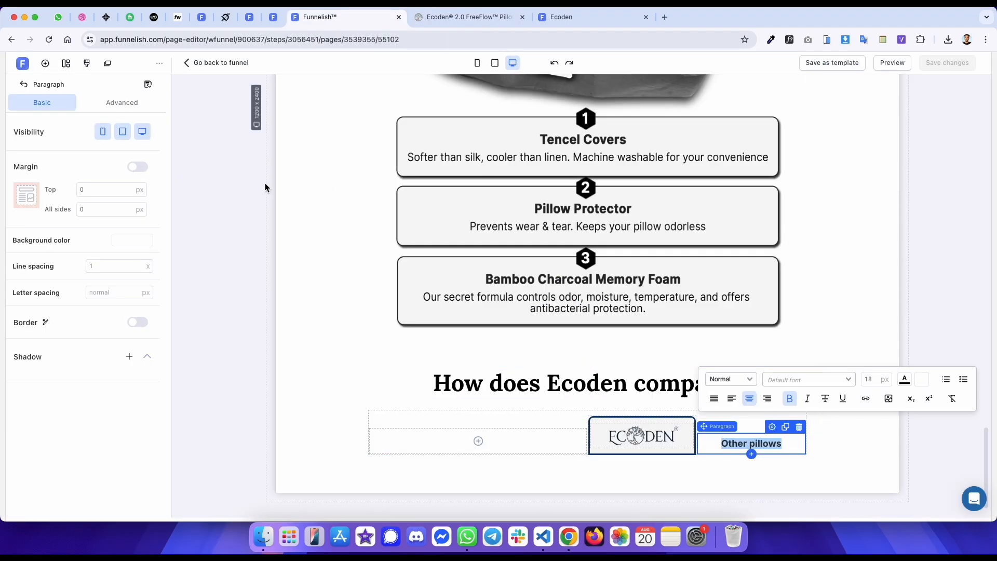
key("ctrl+Tab")
- Inspect the original comparison header row's container and the divider line beneath it in developer tools
left_click(8, 367)
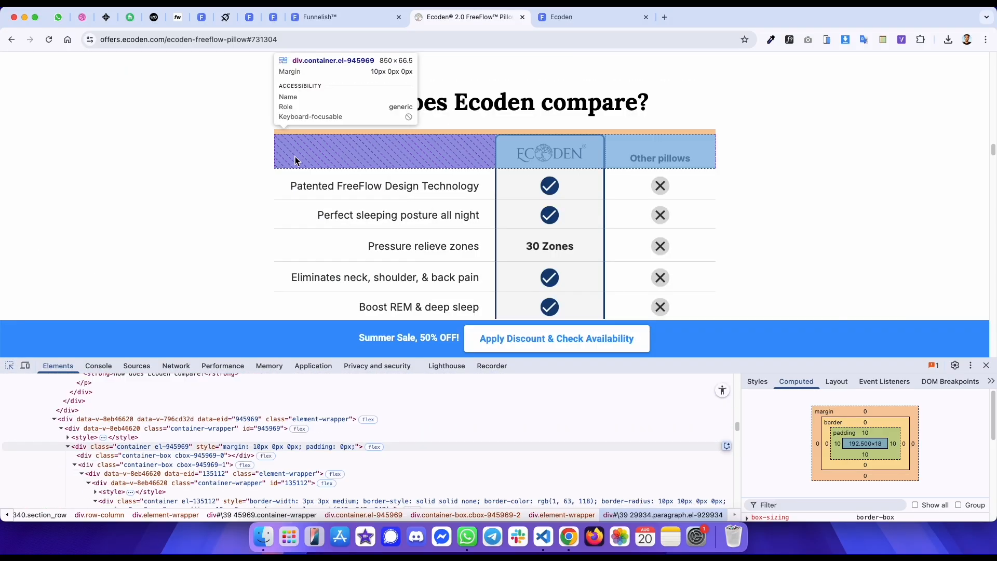
left_click(293, 165)
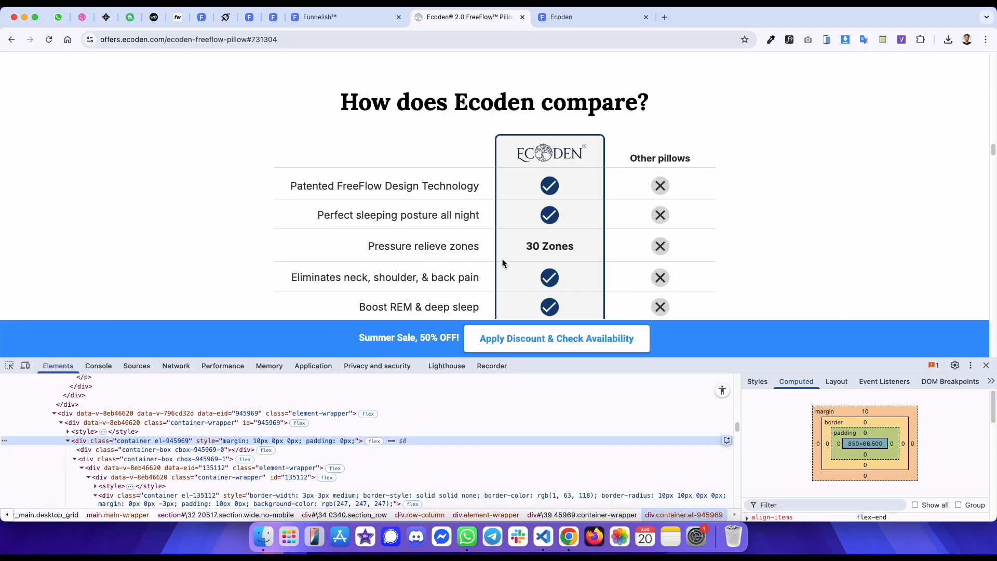
left_click(9, 366)
left_click(303, 167)
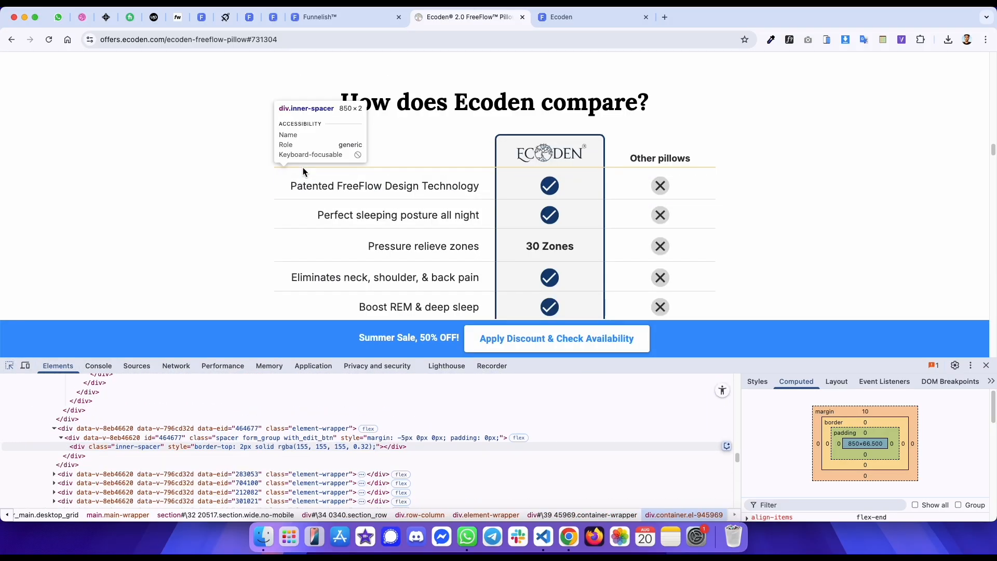
left_click(303, 168)
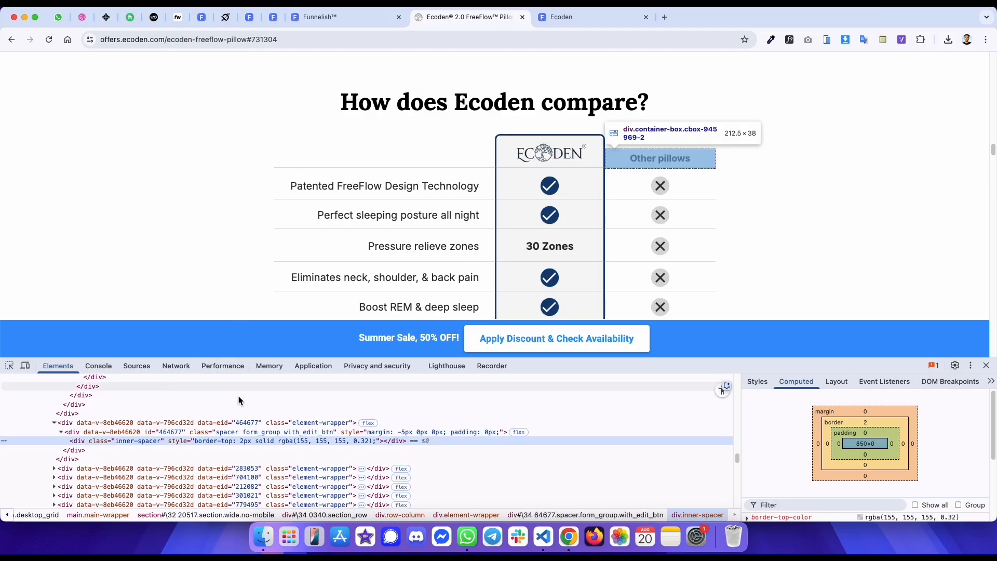
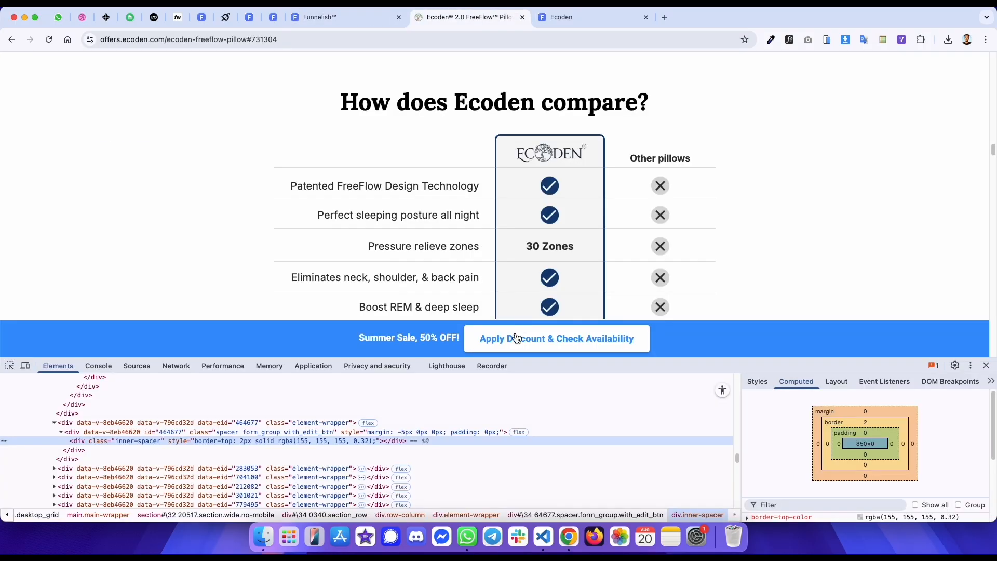
- Enable a 2 px border on the header row container and restrict it to the bottom side
key("super+alt+Left")
left_click(470, 422)
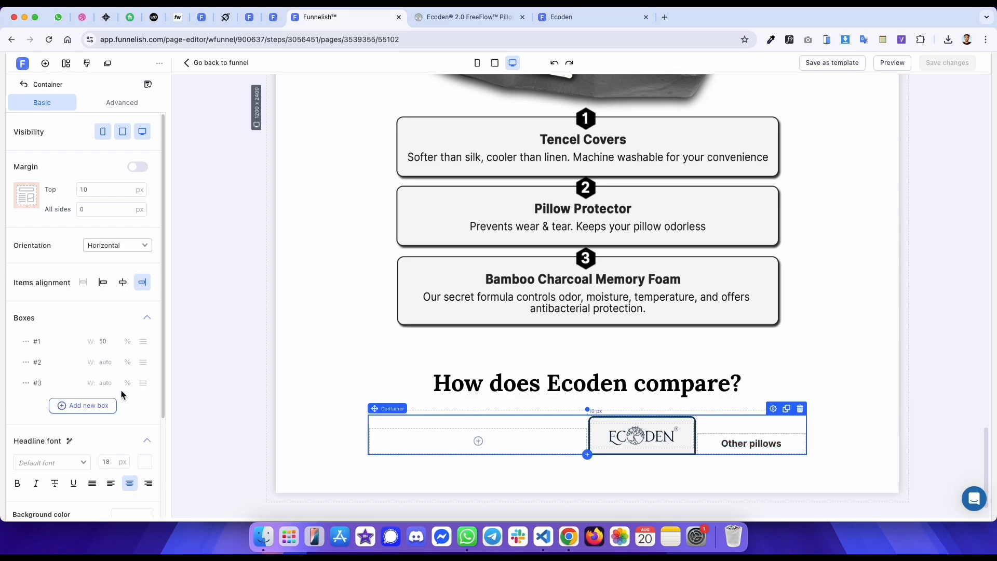
scroll(83, 410, "down", 3)
left_click(138, 414)
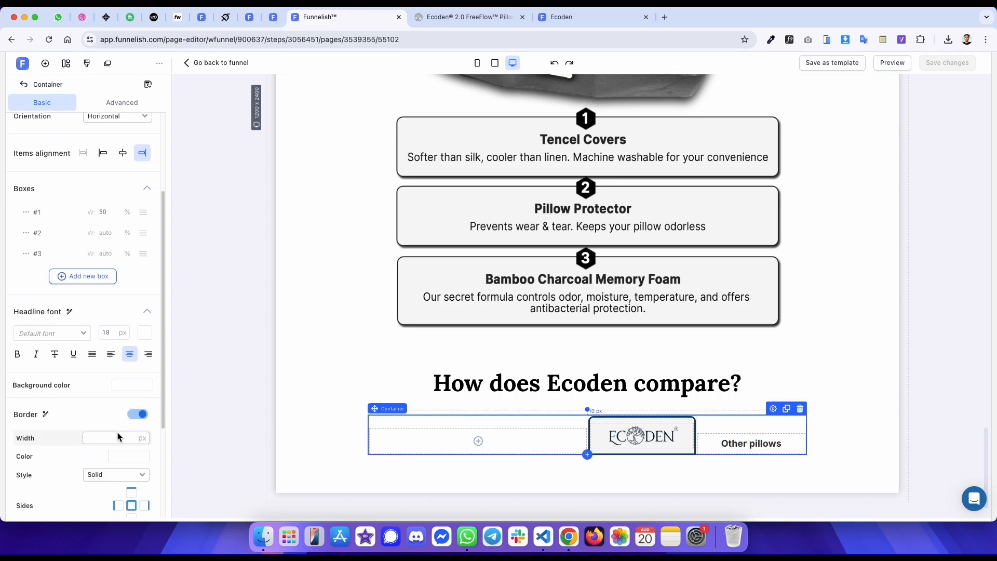
key("super+alt+Right")
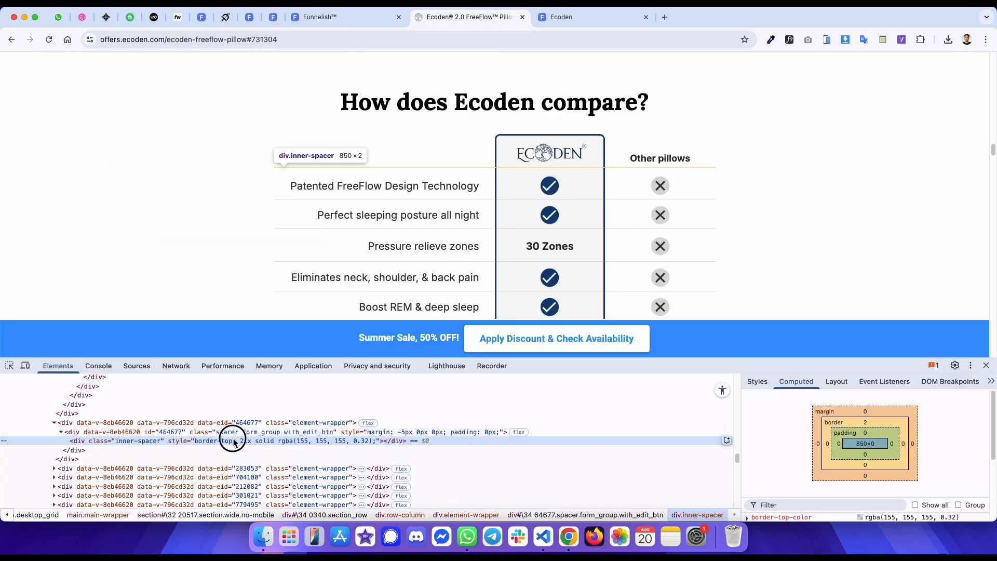
key("super+alt+Left")
left_click(107, 437)
type("2")
left_click(147, 497)
scroll(105, 493, "down", 3)
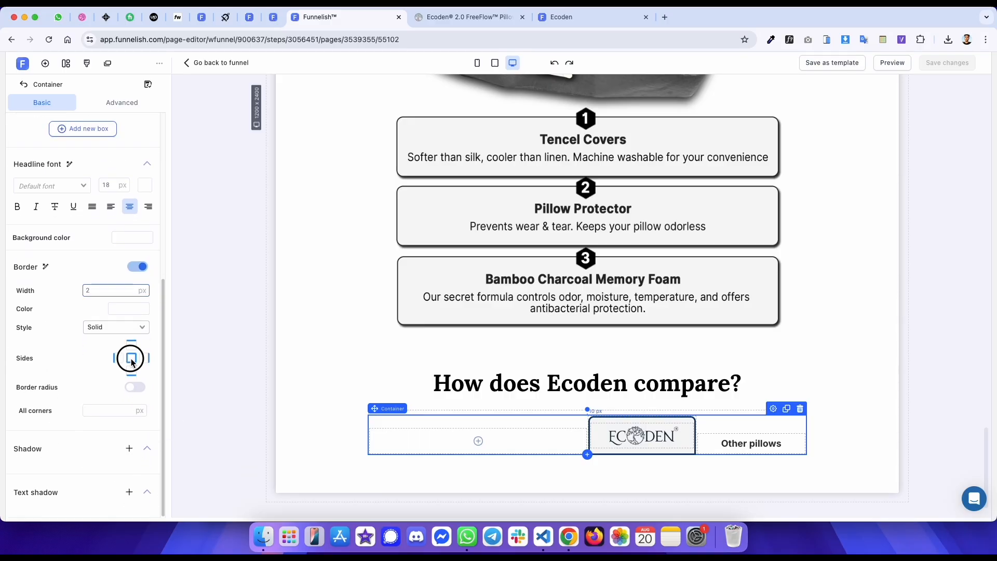
left_click(131, 371)
- Copy the reference divider's border color as hex and set the container's border color to 9B9B9B52
key("super+alt+Right")
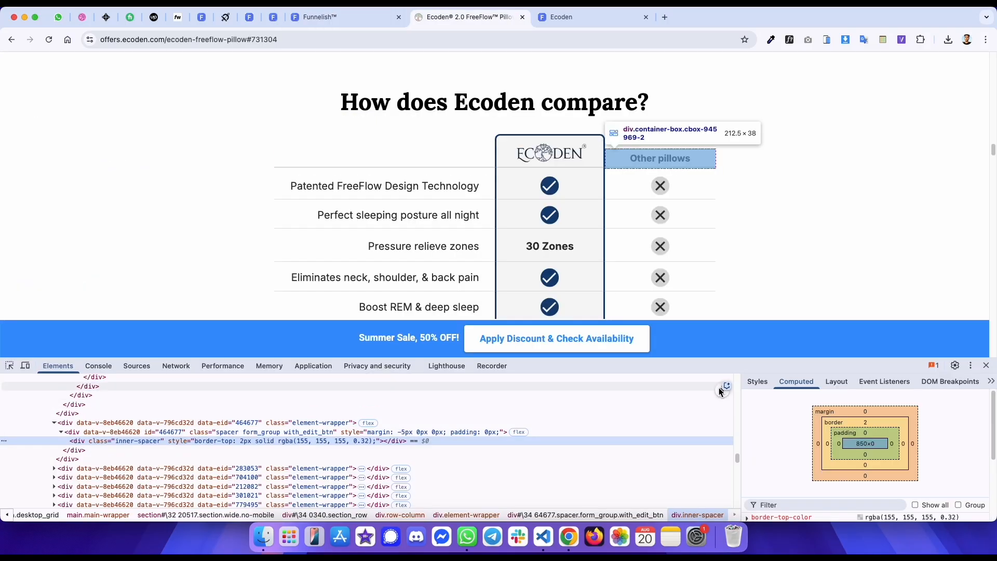
left_click(846, 417, "shift")
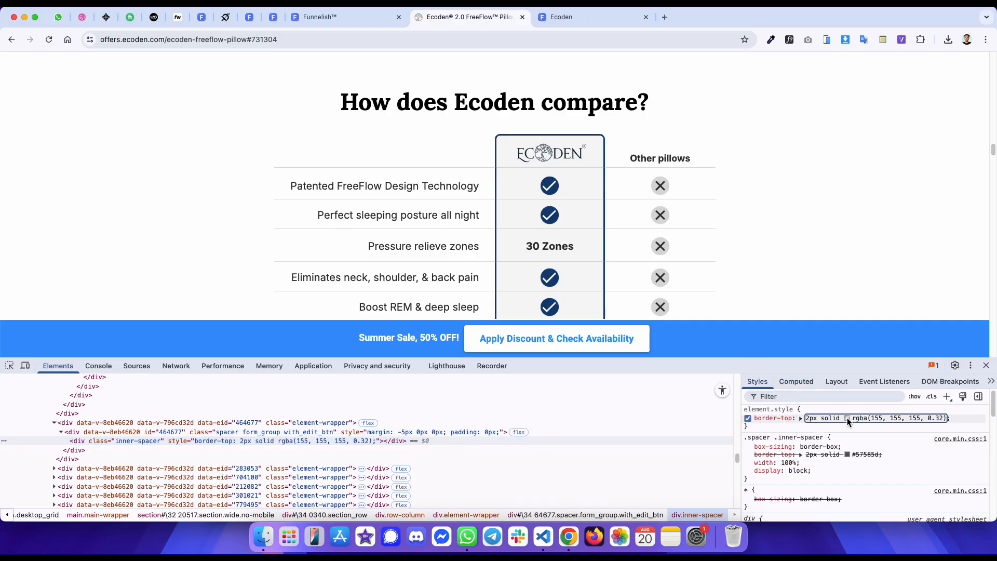
left_click(855, 401)
left_click(865, 419)
double_click(863, 419)
key("super+c")
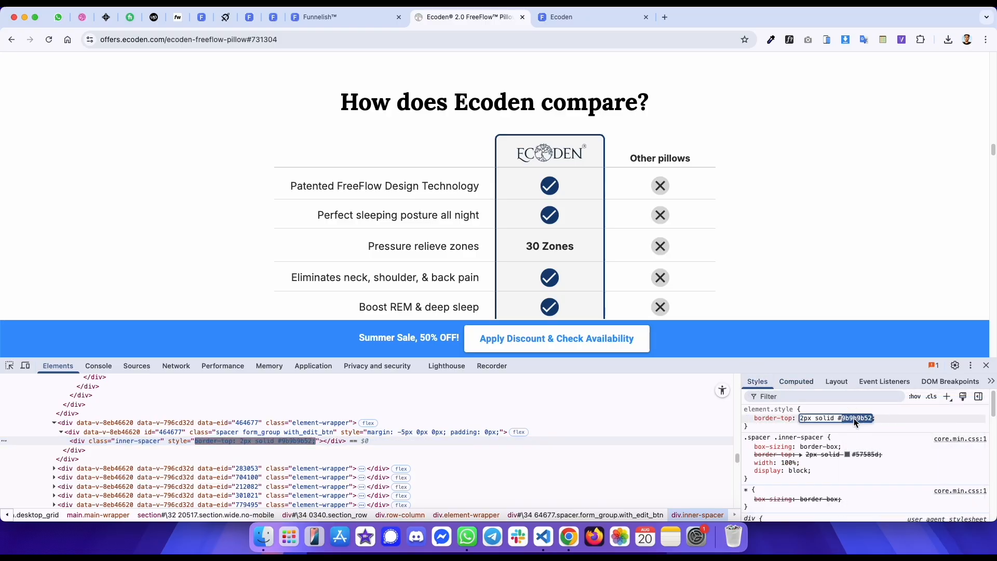
key("super+alt+Left")
left_click(186, 264)
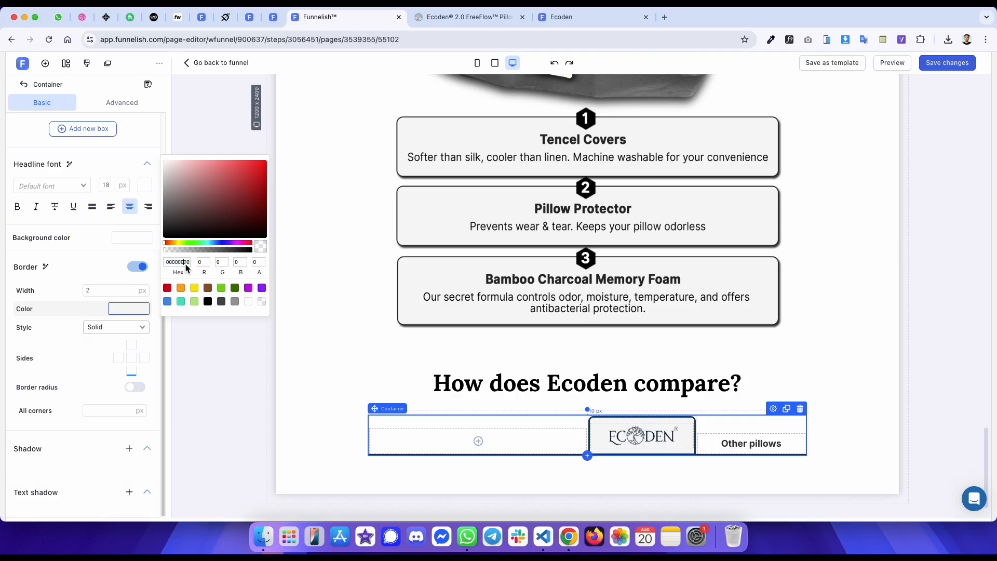
key("super+v")
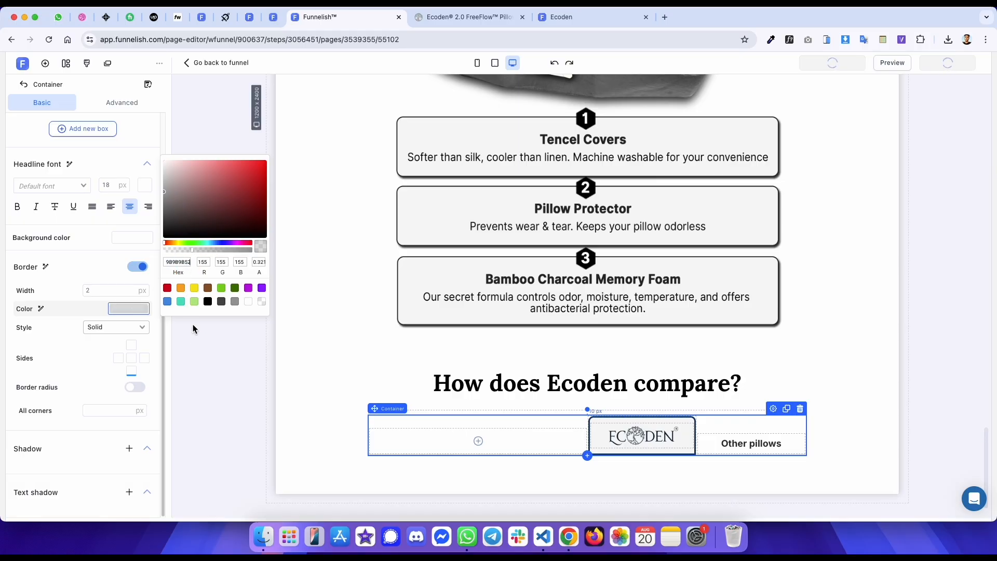
left_click(205, 338)
- Compare the preview's table header with the reference page and review the Ecoden column container's settings
key("super+alt+Right")
key("super+alt+Right")
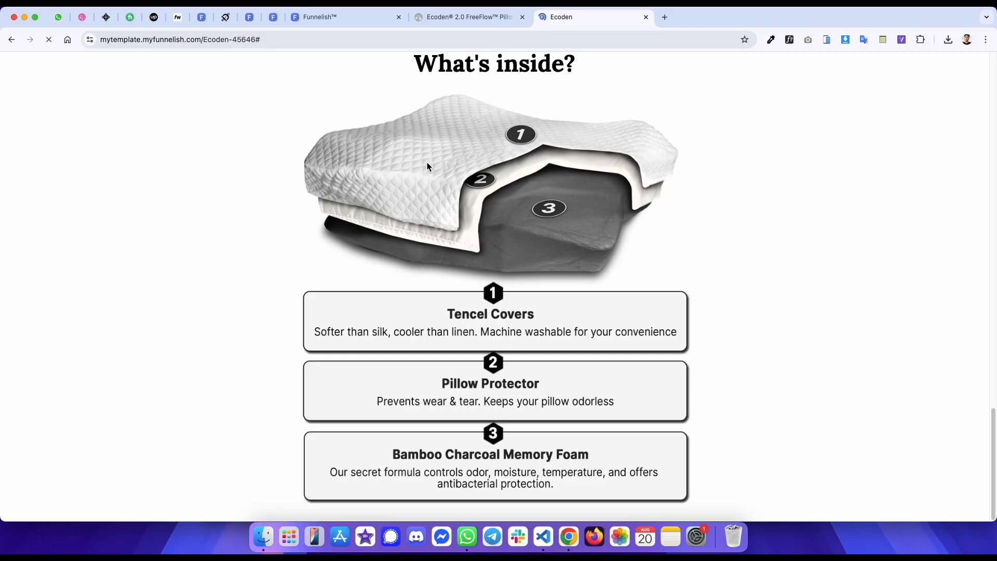
scroll(410, 213, "down", 3)
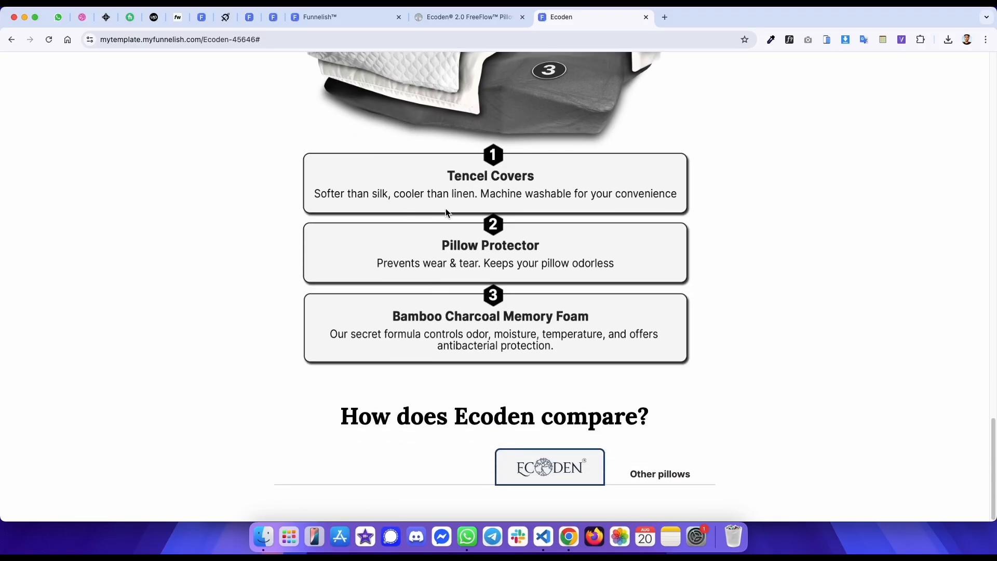
key("super+alt+Left")
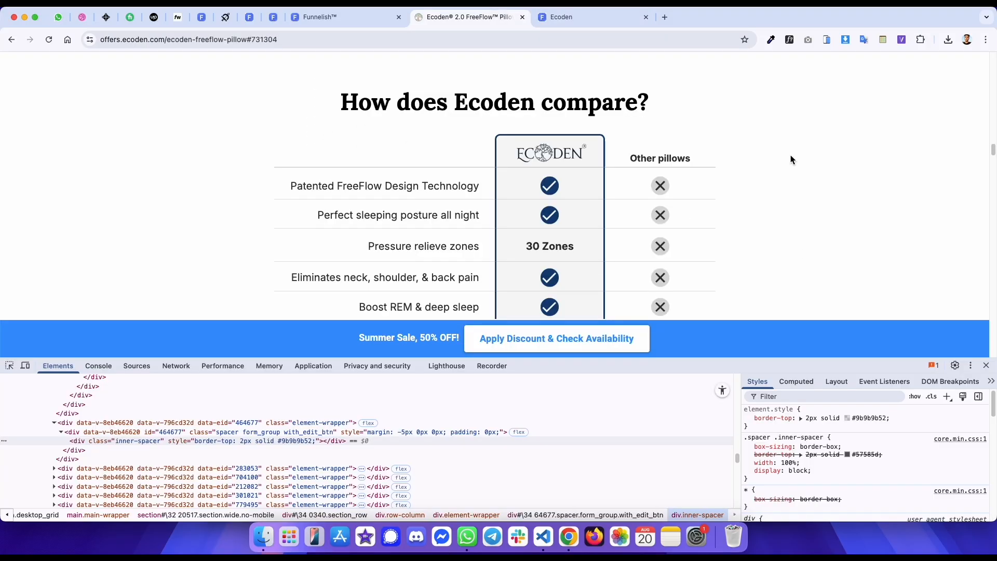
key("super+alt+Right")
key("super+alt+Left")
key("super+alt+Right")
key("super+alt+Left")
key("super+alt+Left")
left_click(606, 423)
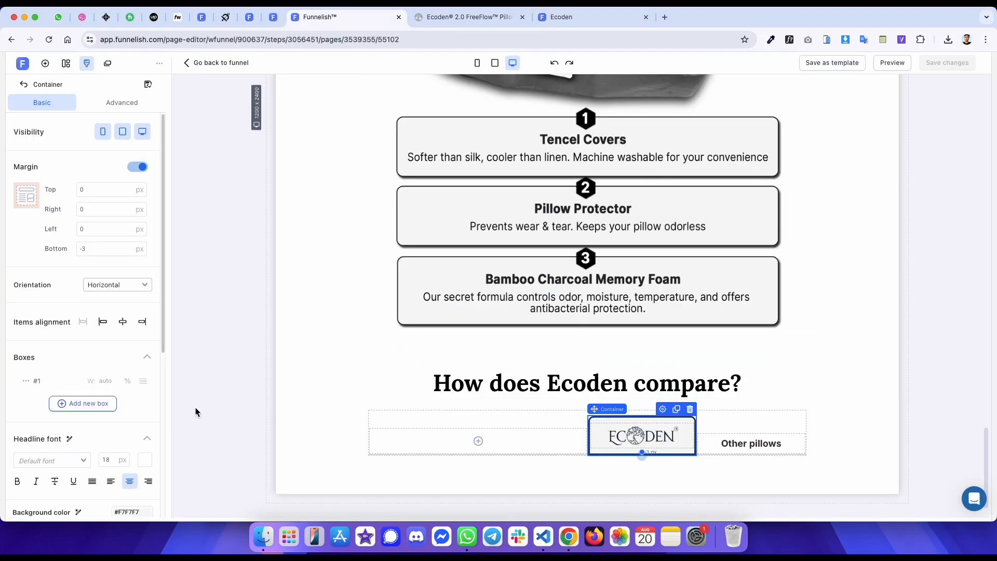
scroll(80, 408, "down", 10)
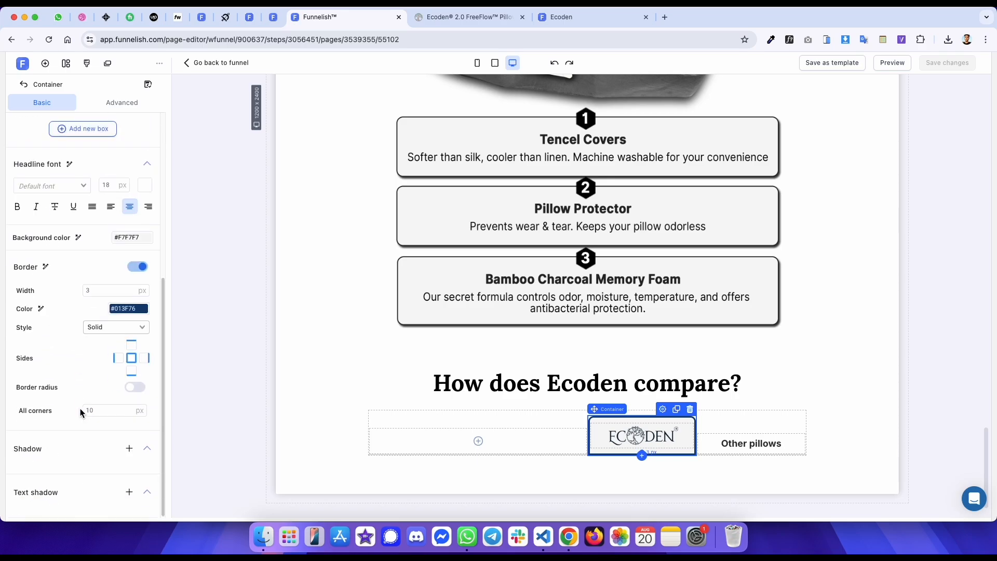
left_click(240, 262)
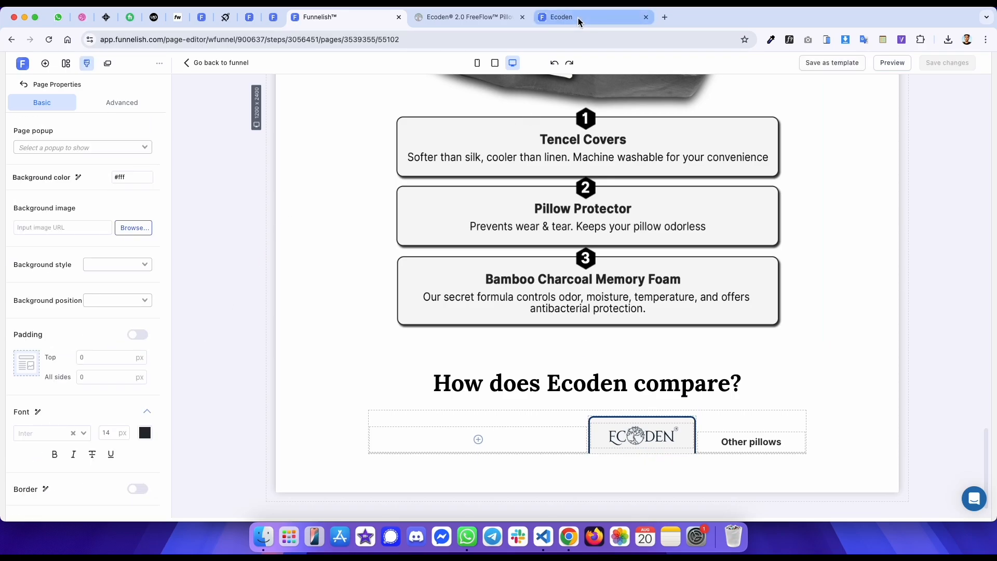
- Inspect the first row of the reference comparison table in the developer tools
left_click(579, 19)
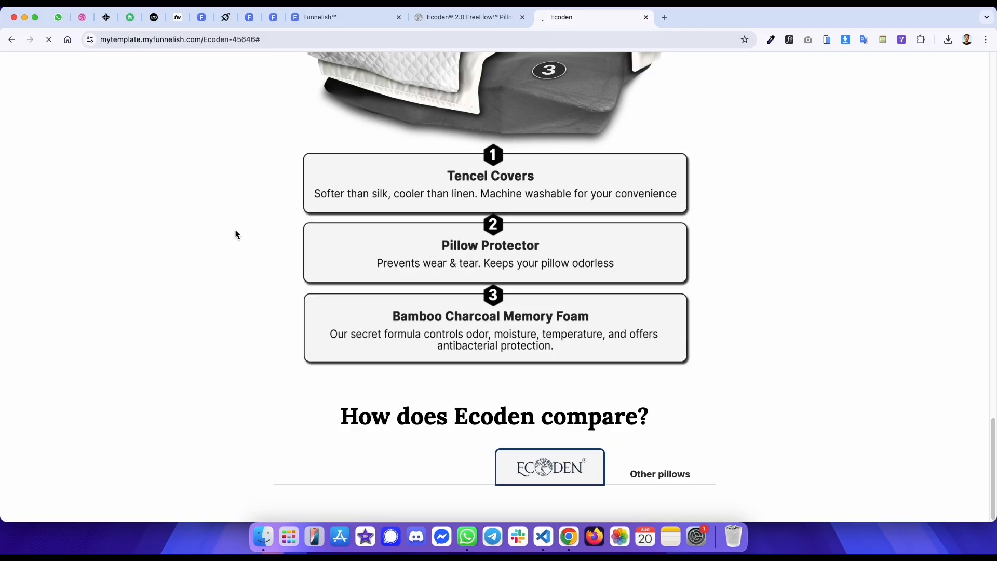
key("ctrl+shift+Tab")
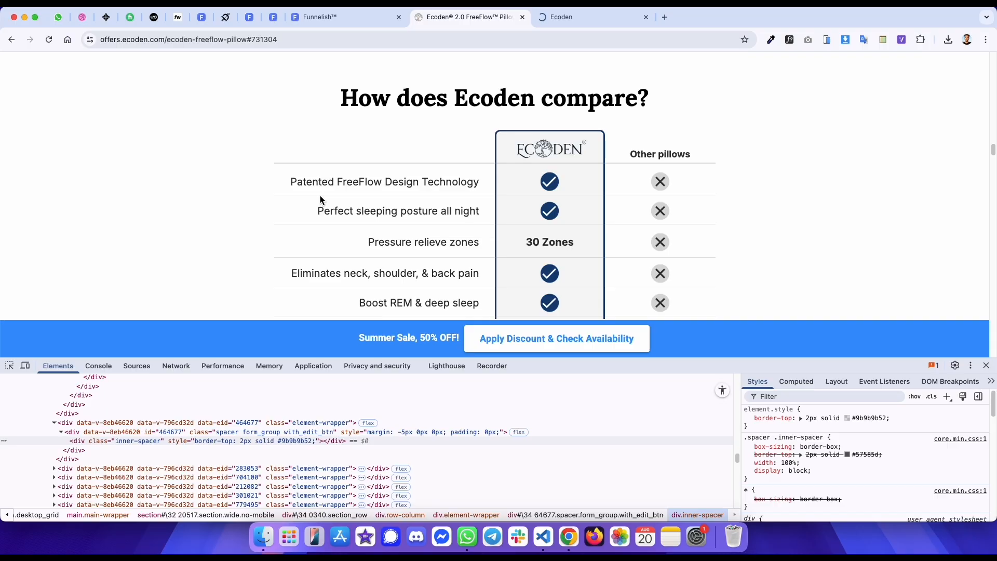
key("ctrl+Tab")
key("ctrl+shift+Tab")
left_click(9, 367)
left_click(294, 188)
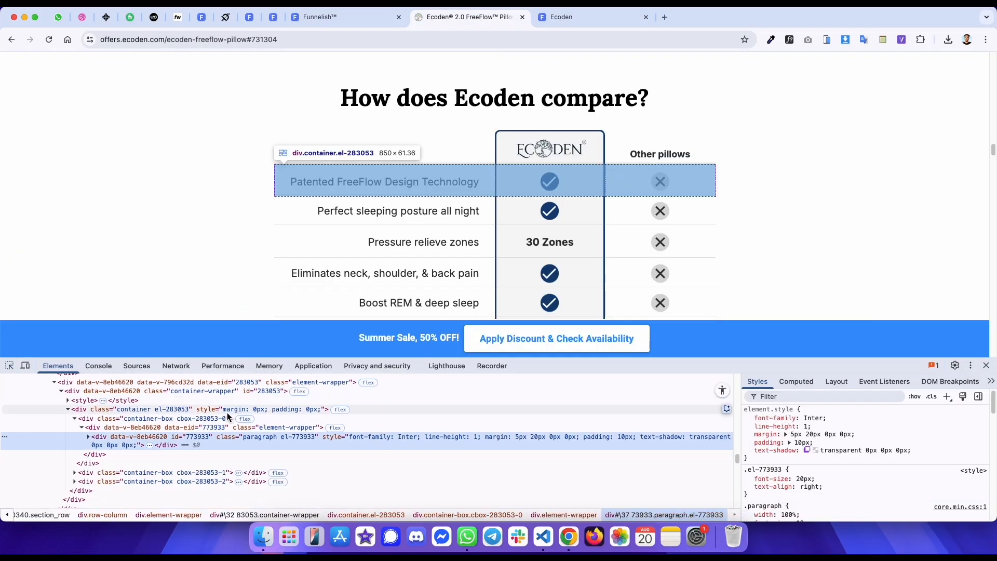
key("ctrl+Tab")
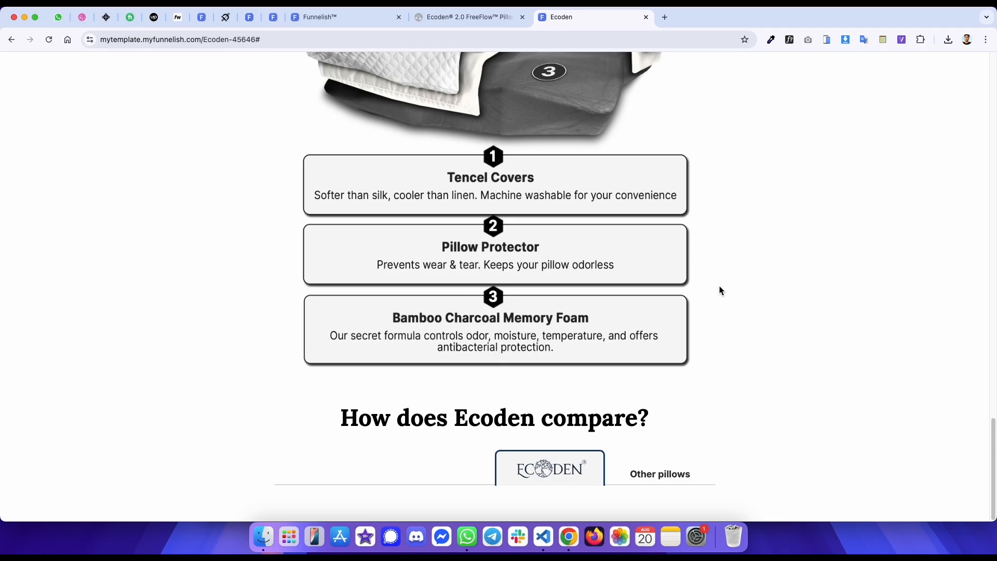
key("ctrl+shift+Tab")
key("ctrl+shift+Tab")
- Turn off the border on the header row container
left_click(516, 406)
scroll(109, 340, "down", 5)
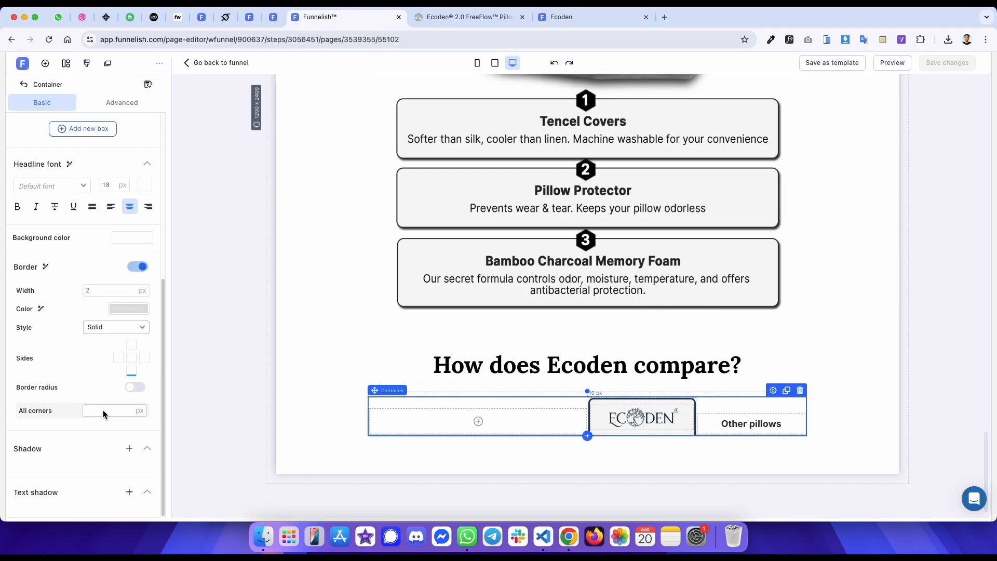
left_click(138, 266)
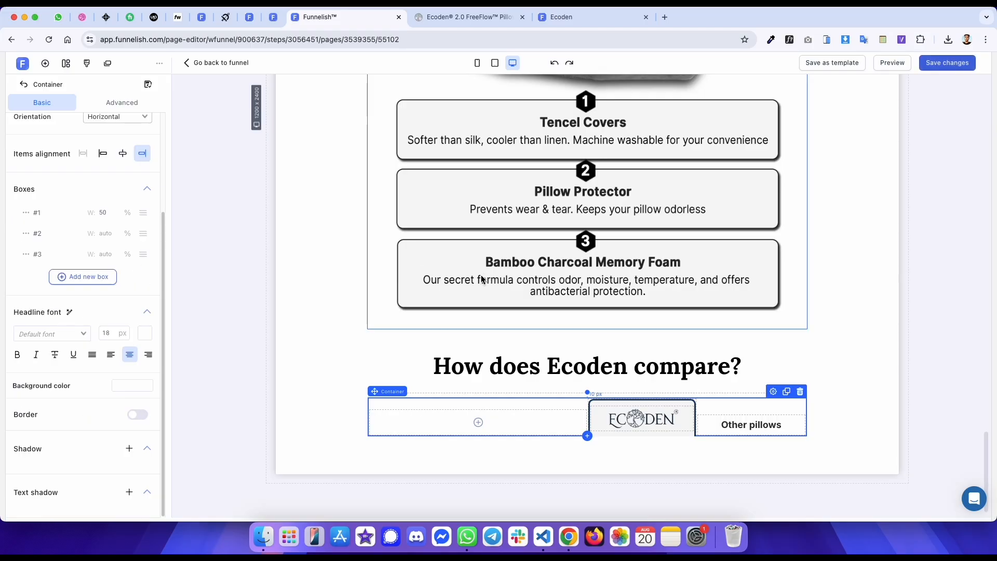
- Add a spacer below the header row and set its color to 9B9B9B52
left_click(587, 436)
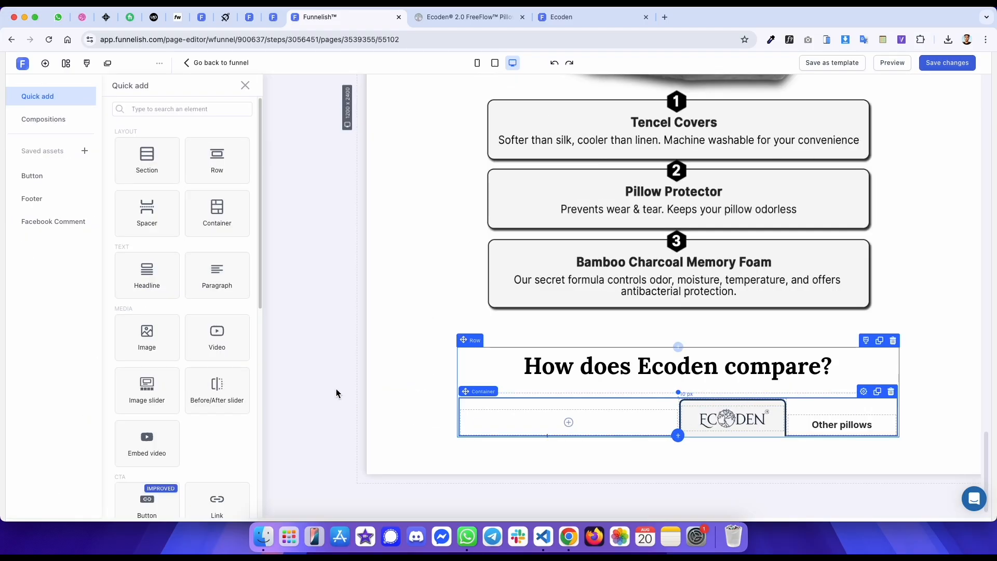
left_click(158, 231)
left_click(140, 266)
left_click(183, 222)
key("BackSpace")
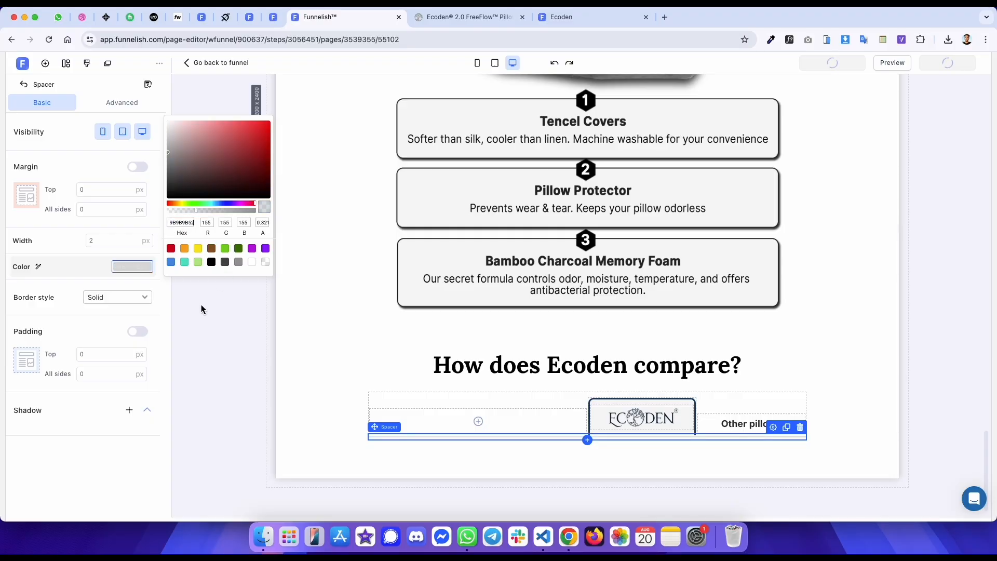
left_click(201, 305)
- Reload the live preview to check the header divider against the reference
key("ctrl+Tab")
key("ctrl+Tab")
key("super+r")
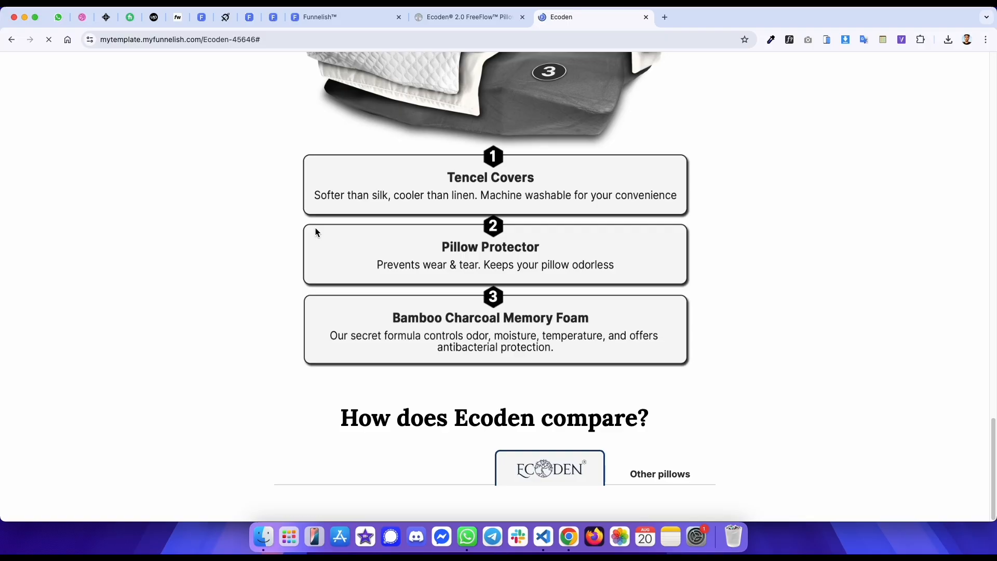
key("ctrl+shift+Tab")
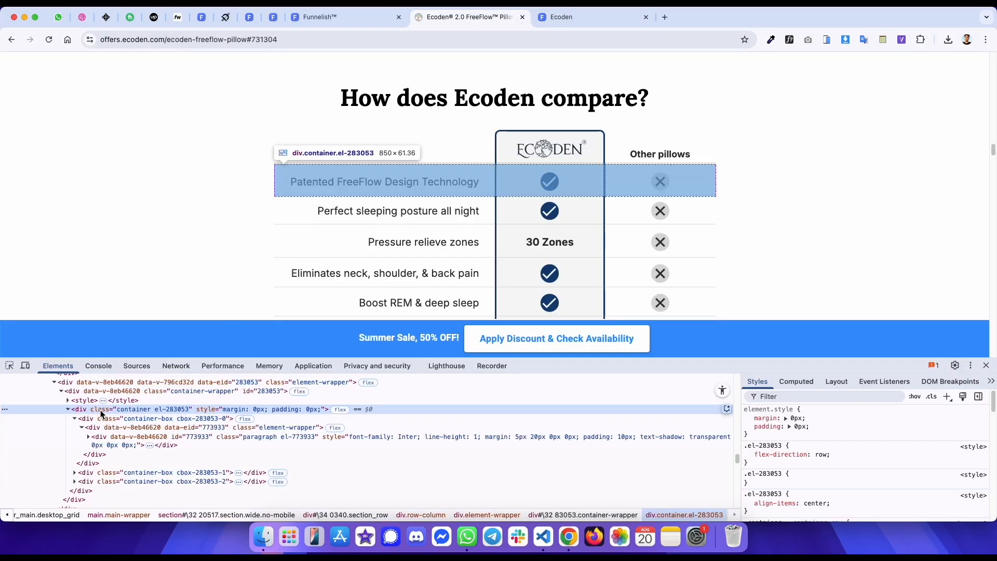
key("ctrl+shift+Tab")
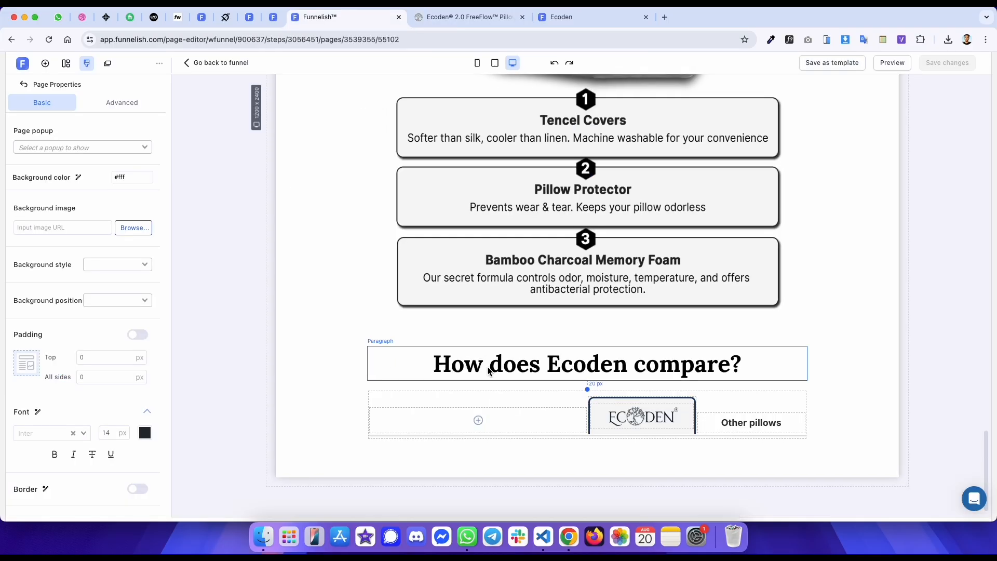
- Add a new container below the divider spacer and set its top margin to 0
left_click(597, 434)
left_click(615, 434)
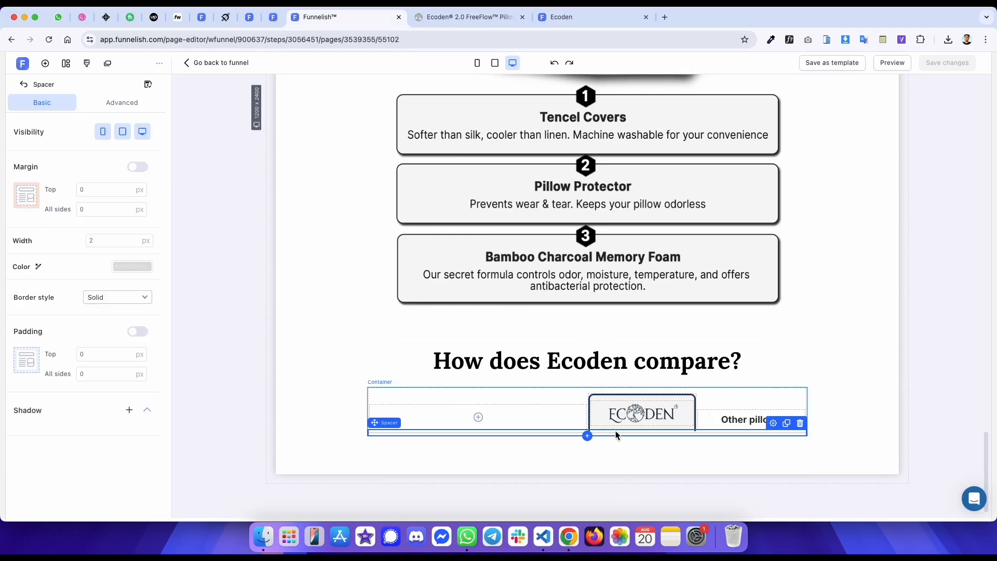
left_click(588, 436)
left_click(223, 212)
left_click(100, 191)
type("0")
- Give the new container a third box, set box #1 width to 50%, and save the page
left_click(83, 363)
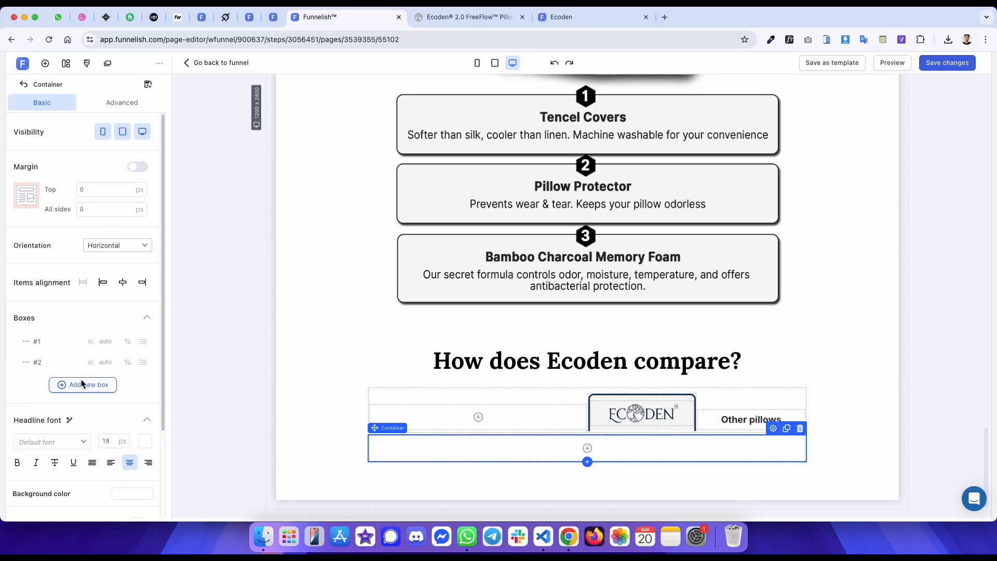
left_click(82, 384)
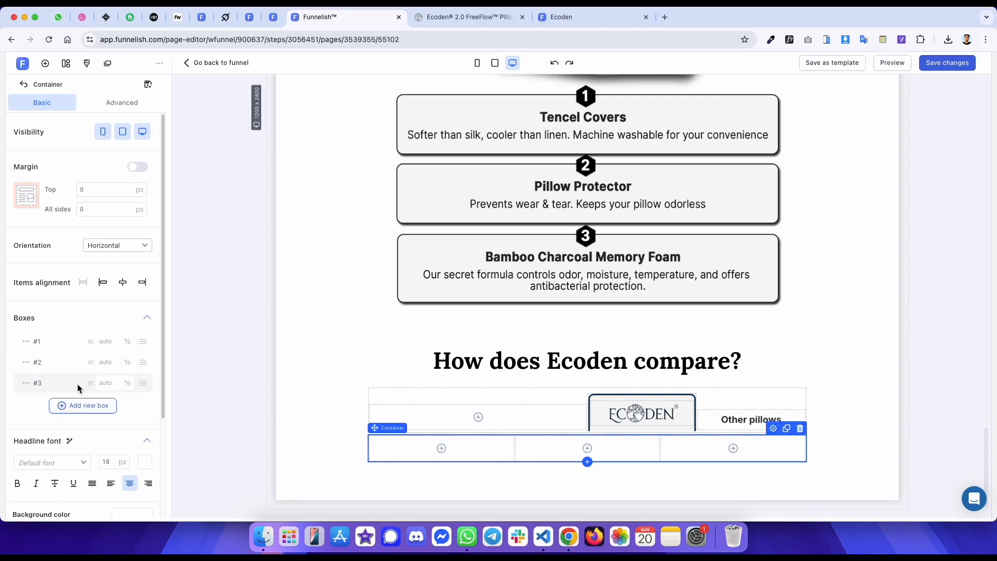
left_click(107, 344)
type("50")
key("super+s")
- Inspect the reference table's row divider and first row container structure in the developer tools
key("ctrl+Tab")
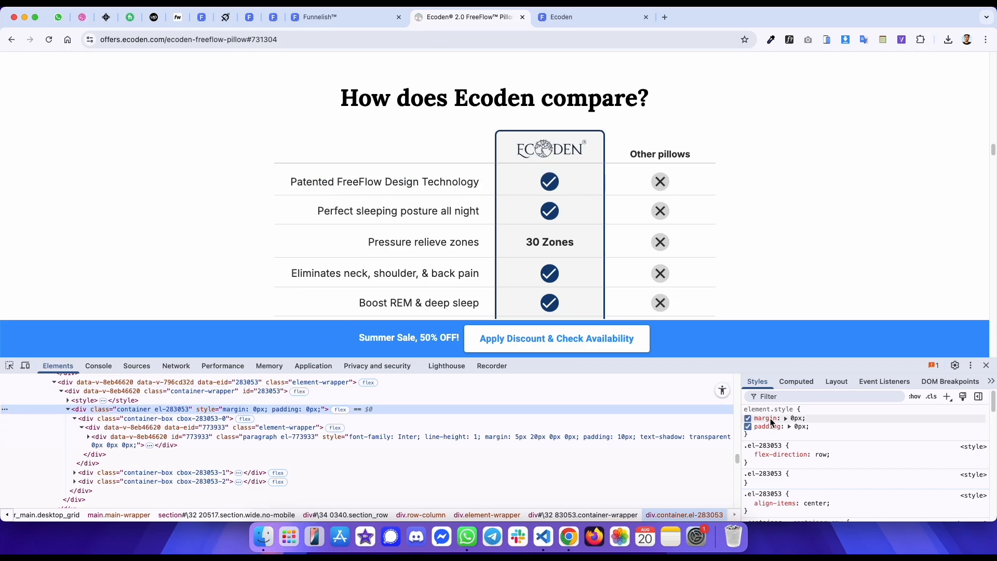
scroll(213, 420, "up", 1)
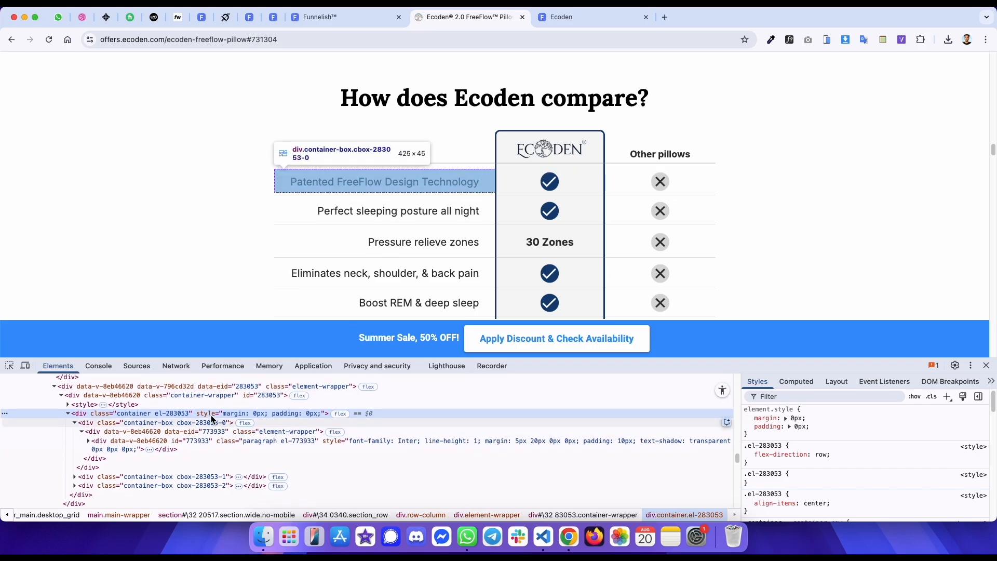
left_click(10, 366)
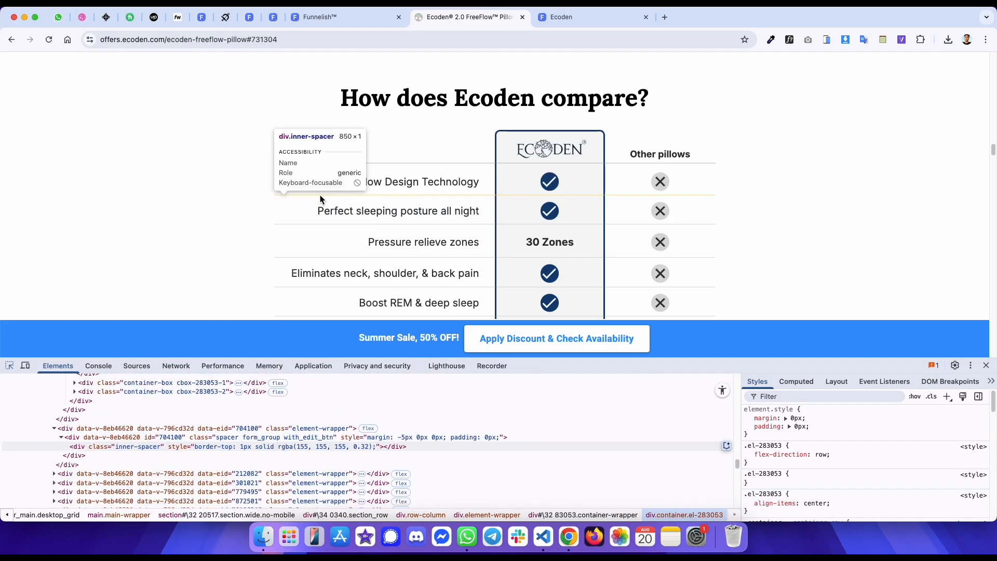
left_click(321, 197)
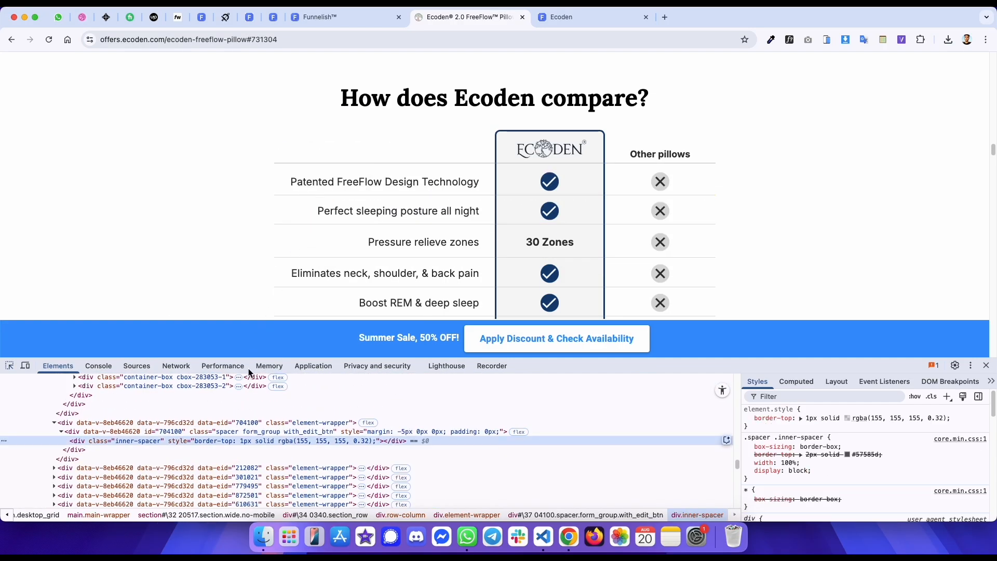
left_click(195, 421)
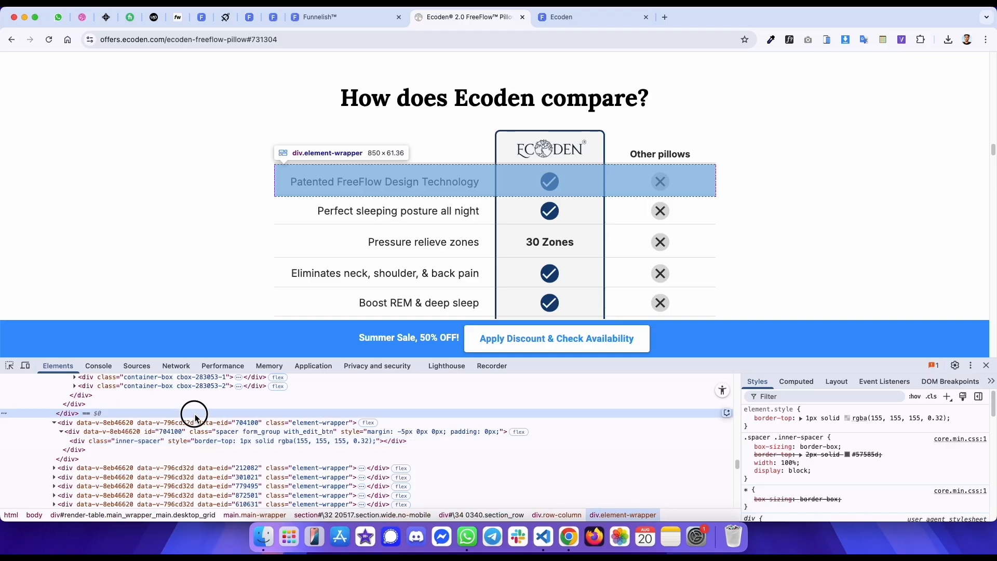
scroll(197, 415, "up", 4)
left_click(198, 414)
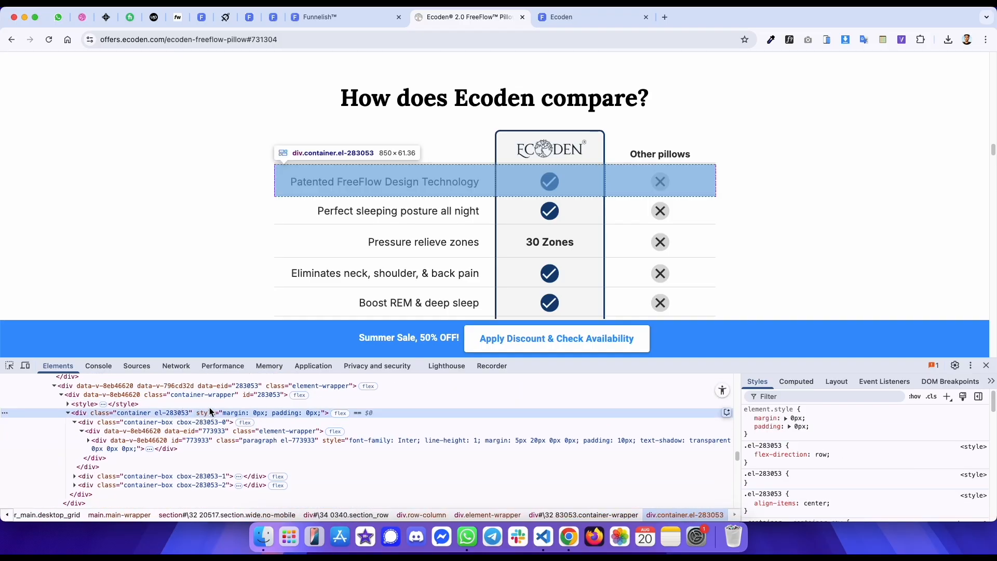
- Set the new row container's items alignment to center, matching the reference row structure
left_click(384, 422)
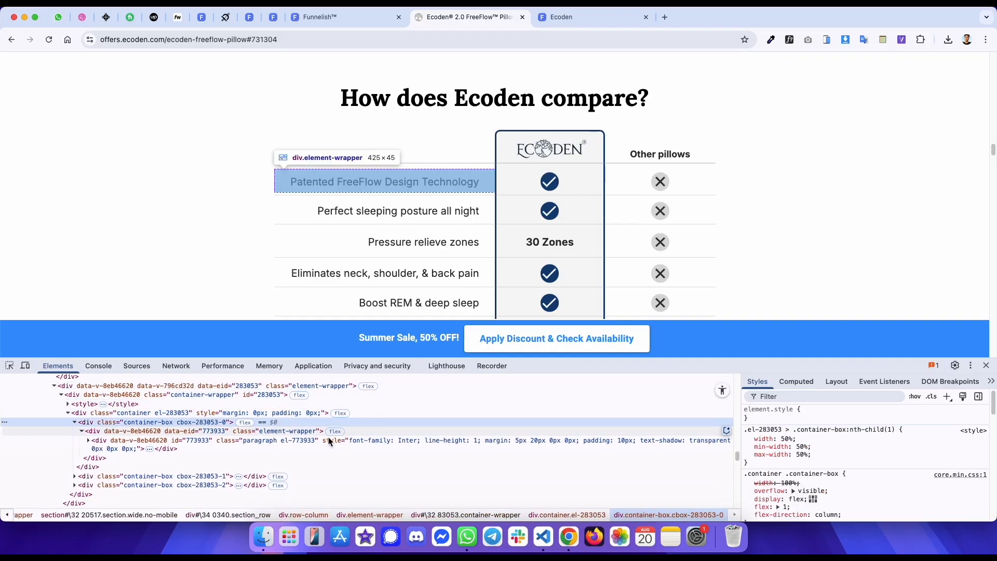
left_click(236, 413)
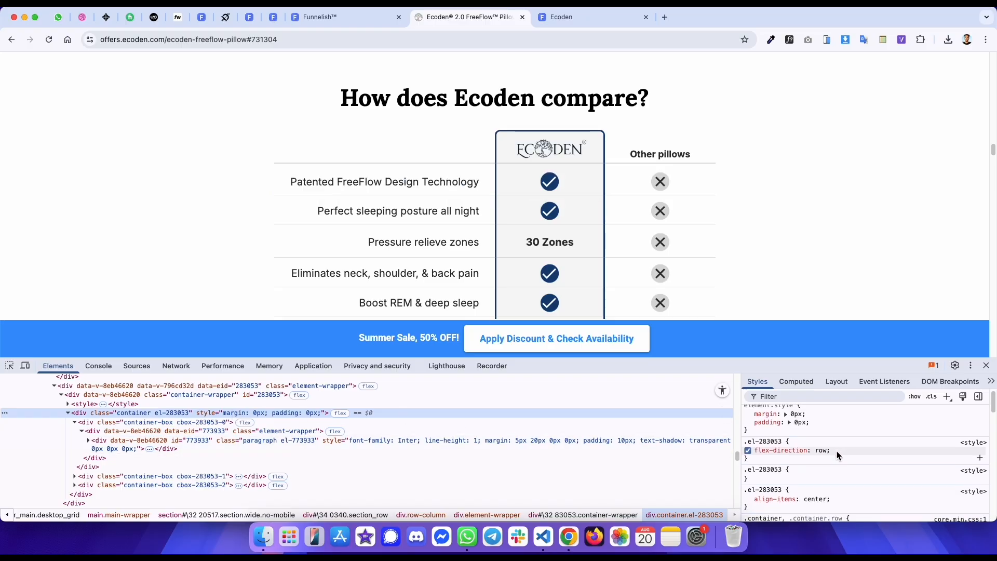
key("ctrl+shift+Tab")
left_click(130, 288)
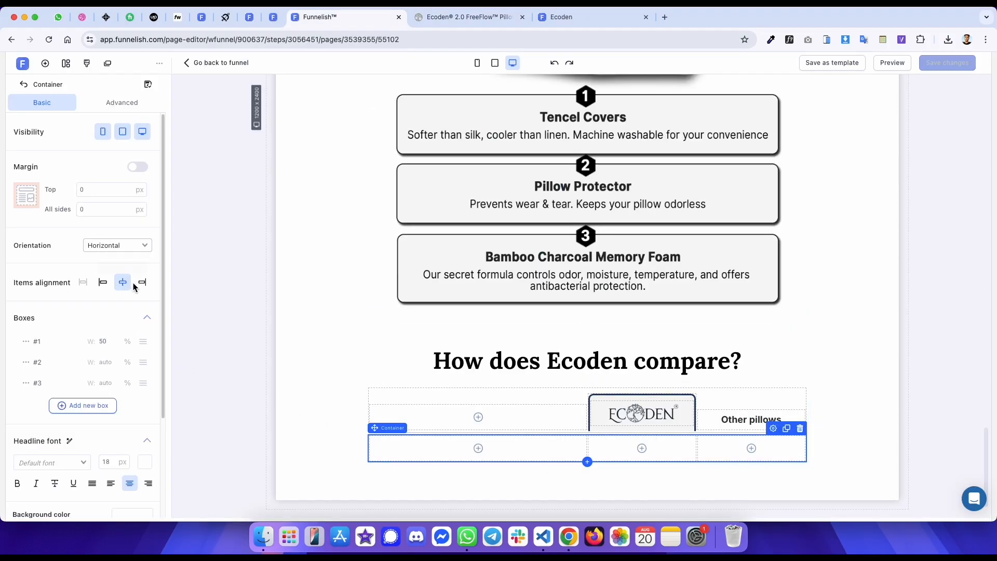
- Copy the reference's 'Patented FreeFlow Design Technology' label and inspect its paragraph styles
key("ctrl+Tab")
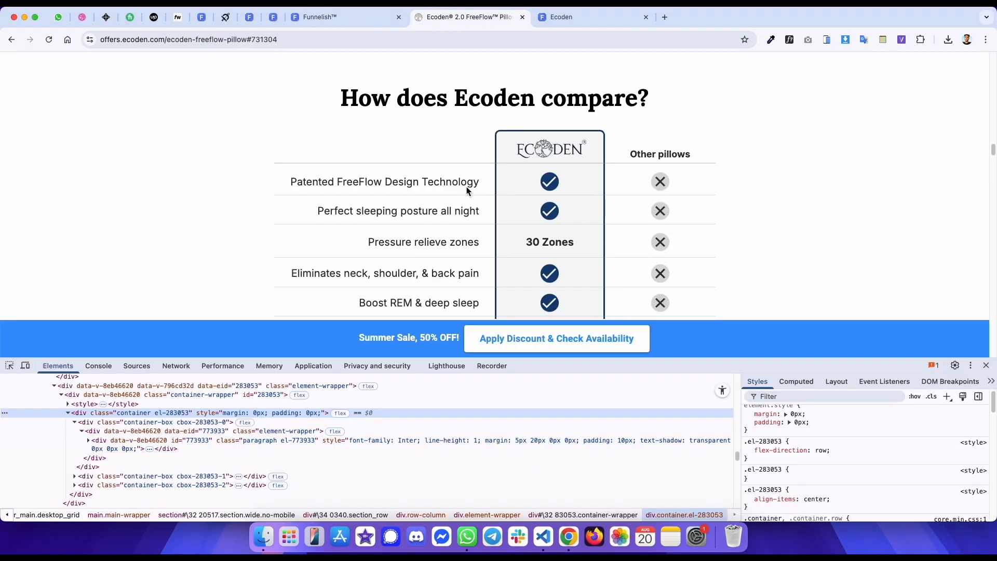
left_click_drag(481, 182, 290, 190)
key("ctrl+c")
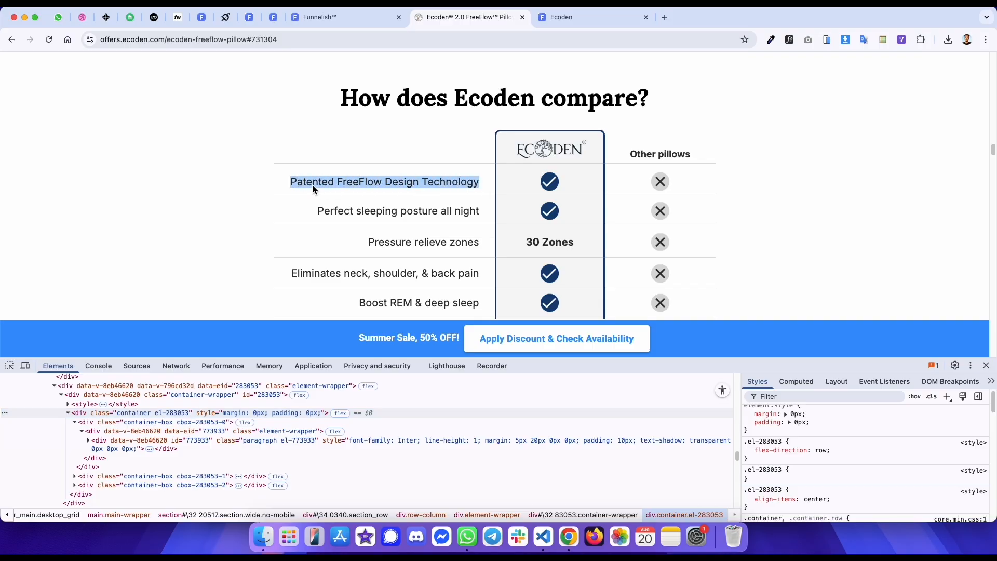
right_click(313, 189)
left_click(335, 333)
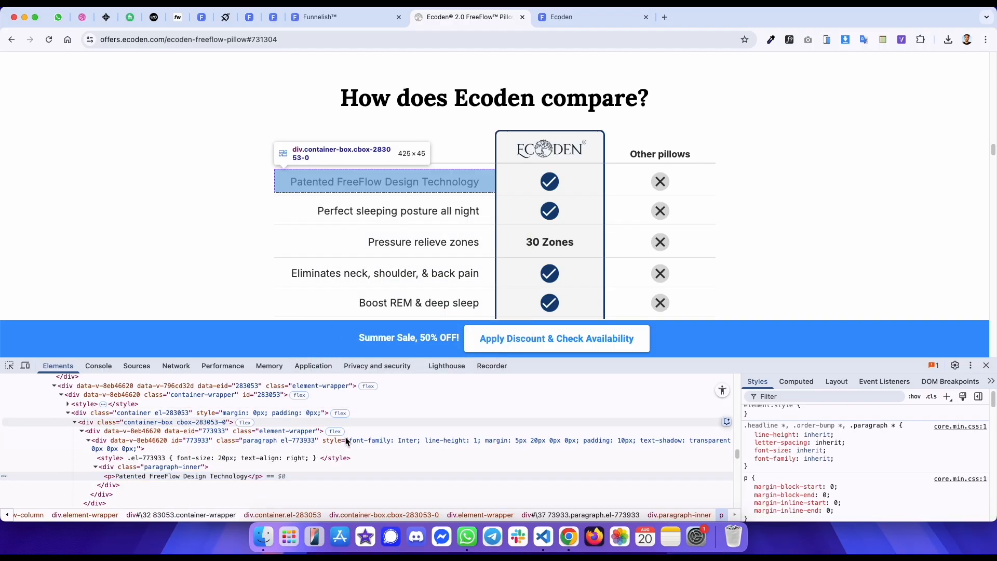
left_click(364, 448)
key("ctrl+shift+Tab")
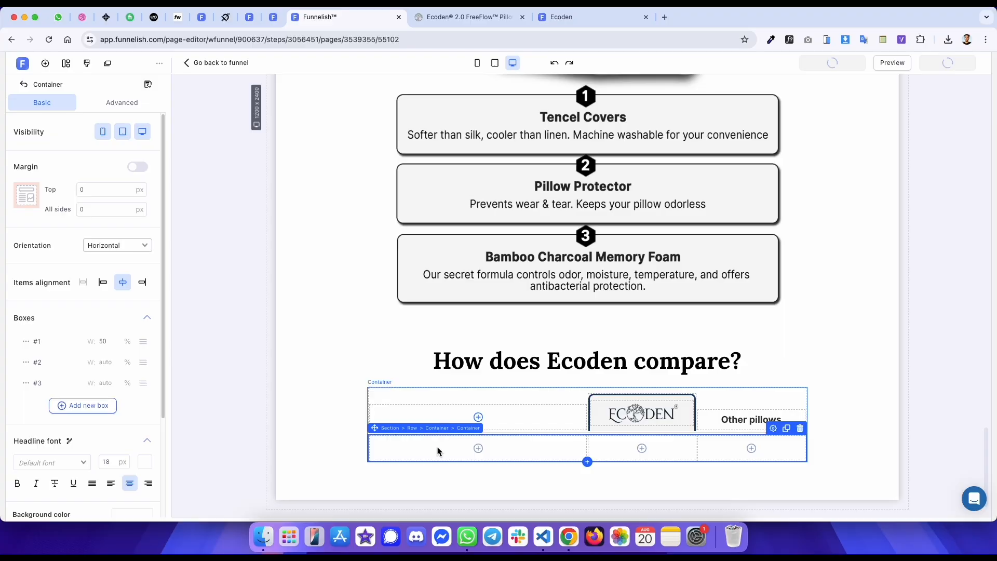
- Add a paragraph to box #1 of the new row and set its top margin to 5 px
left_click(437, 448)
left_click(212, 231)
key("ctrl+Tab")
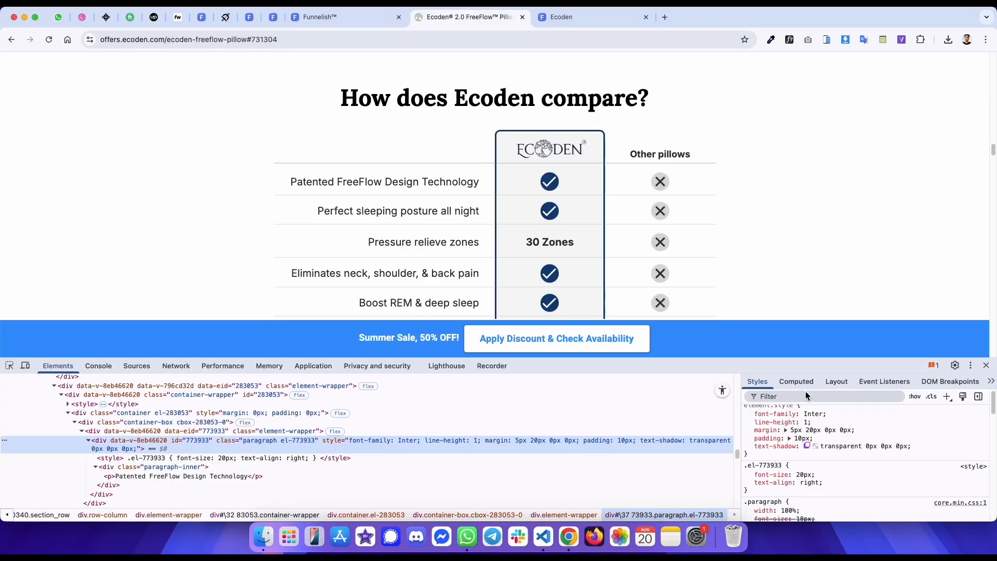
left_click(810, 382)
key("ctrl+shift+Tab")
double_click(115, 190)
type("5")
key("ctrl+Tab")
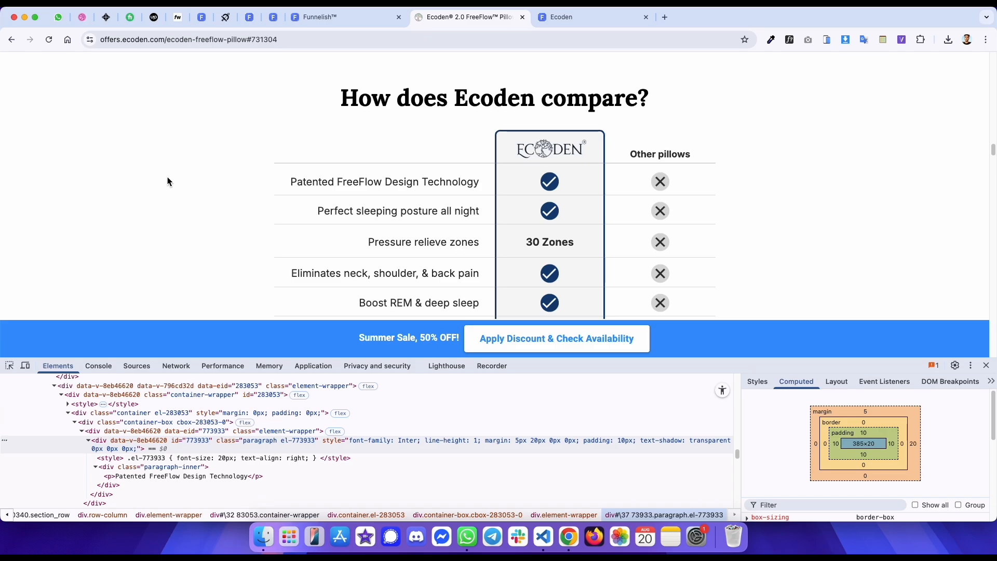
- Set the paragraph's right margin to 20 px
key("ctrl+shift+Tab")
left_click(98, 208)
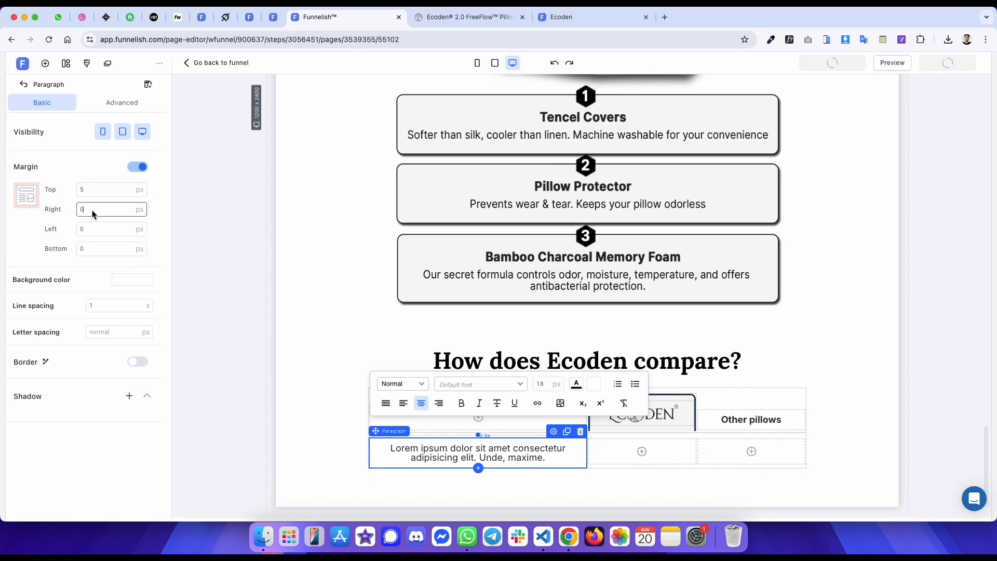
key("ctrl+Tab")
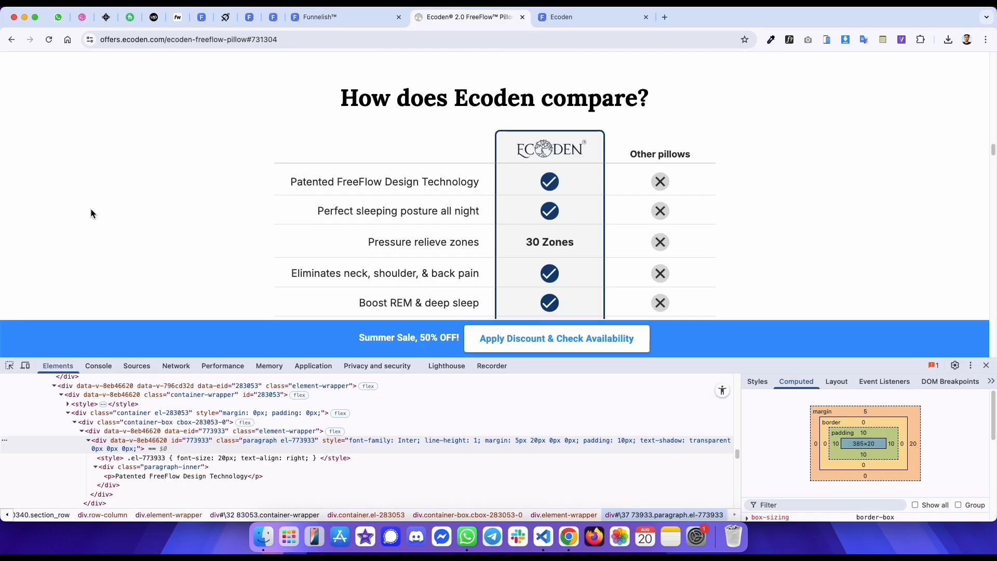
key("ctrl+shift+Tab")
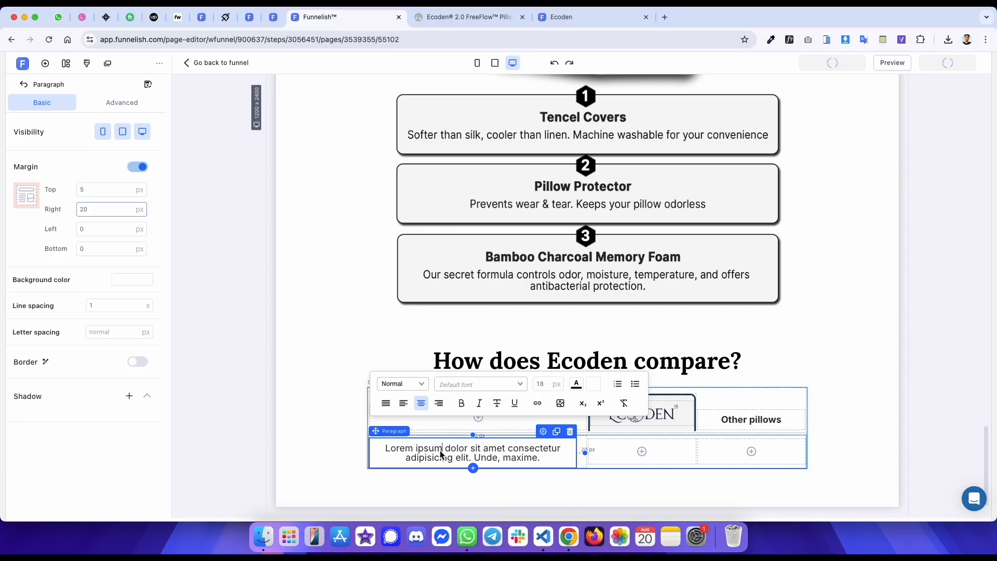
- Replace the paragraph's placeholder text with 'Patented FreeFlow Design Technology'
key("ctrl+a")
key("ctrl+v")
key("ctrl+Tab")
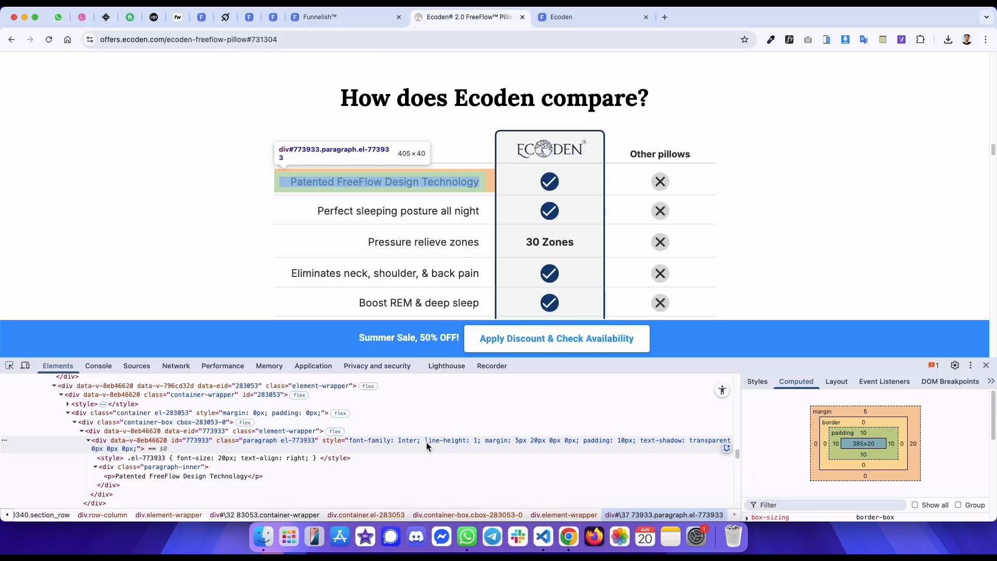
key("ctrl+shift+Tab")
key("ctrl+Tab")
- Examine the reference comparison table in a responsive mobile view
left_click(25, 366)
left_click(9, 366)
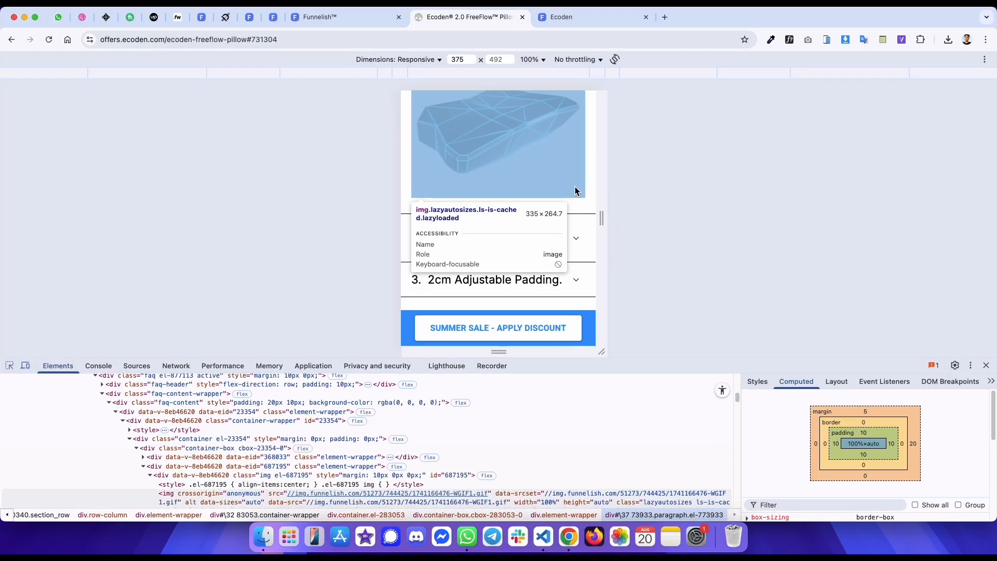
scroll(571, 187, "down", 5)
scroll(564, 193, "up", 3)
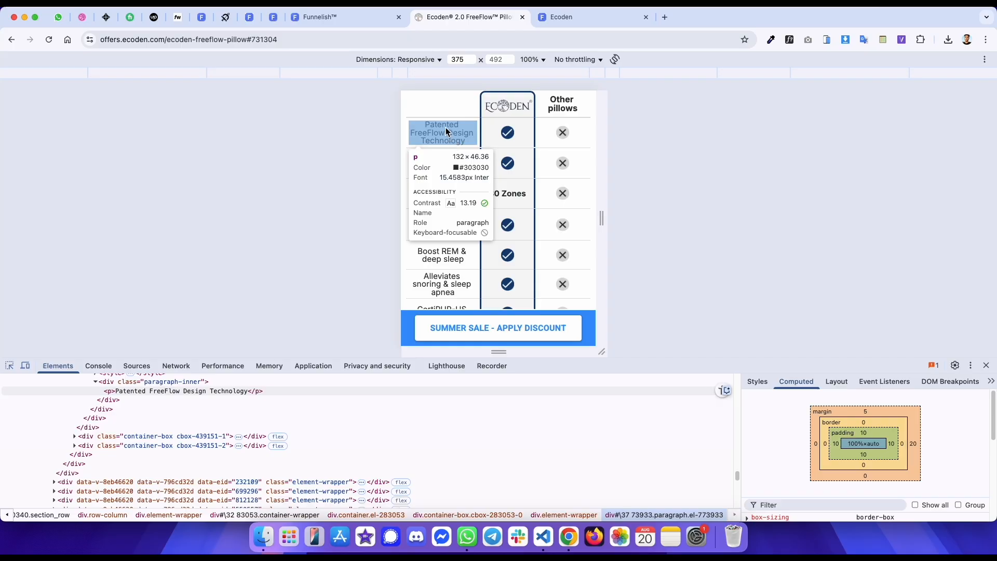
- Set the paragraph's font size to 15 px in the mobile view, then return to the desktop view
key("ctrl+shift+Tab")
left_click(477, 62)
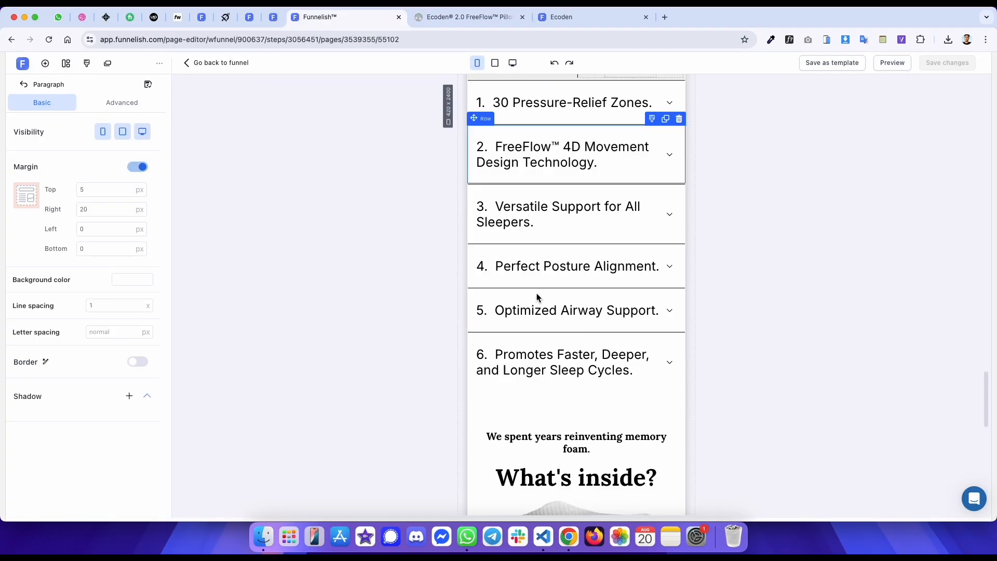
triple_click(538, 411)
double_click(643, 343)
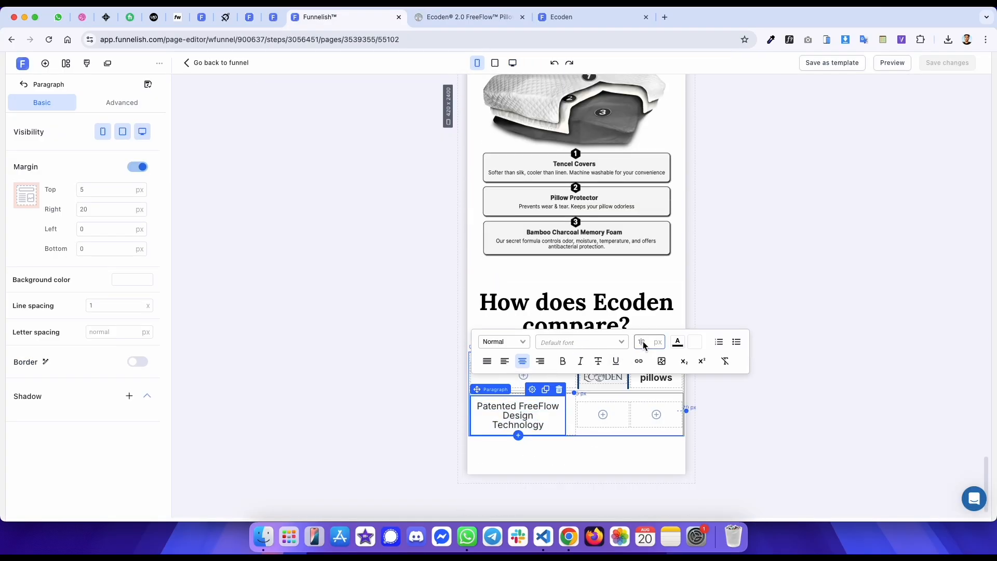
type("16")
key("ctrl+Tab")
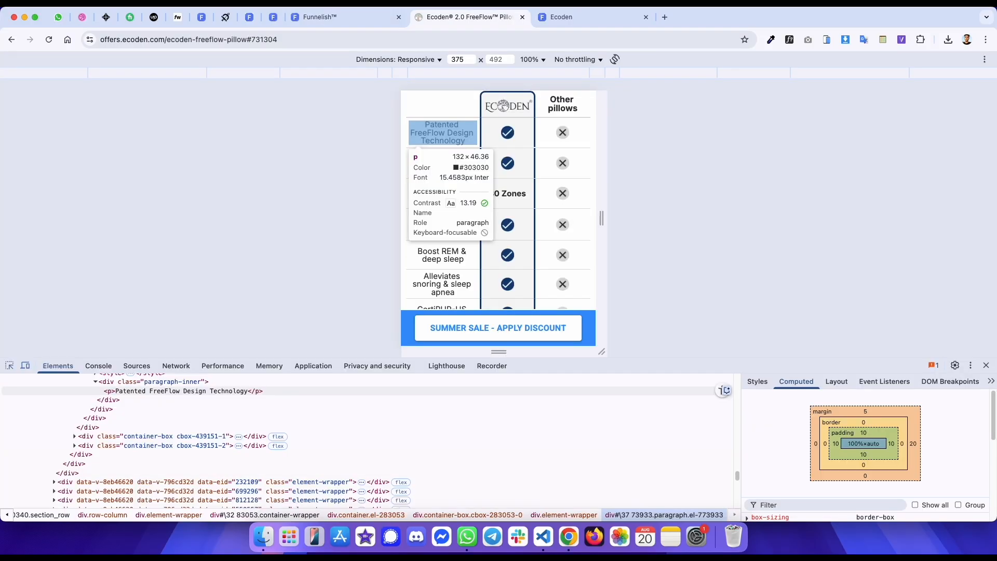
key("ctrl+shift+Tab")
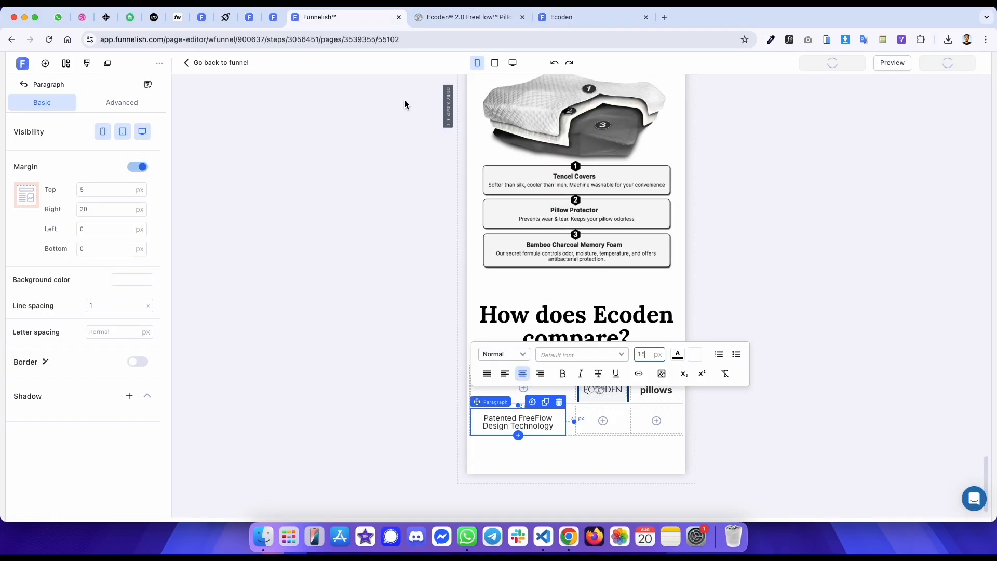
left_click(512, 62)
- Copy the reference check-mark image address and inspect its cell container's styles
key("ctrl+Tab")
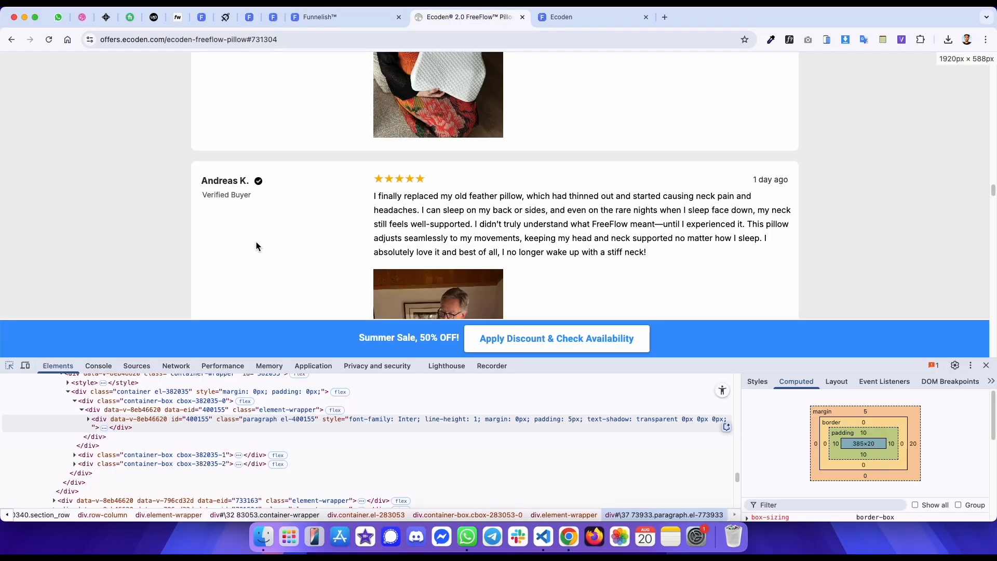
scroll(497, 170, "up", 10)
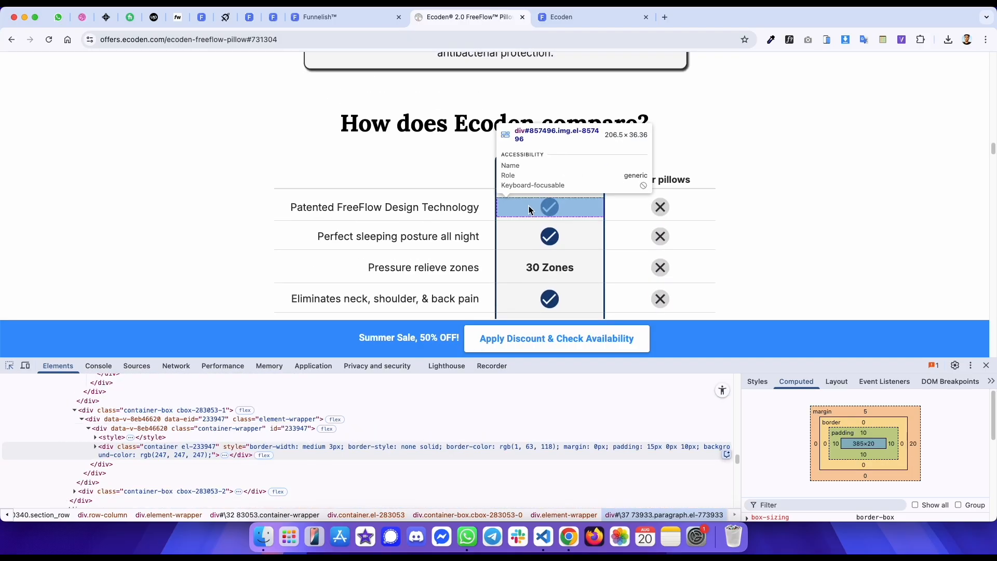
left_click(545, 173)
right_click(549, 205)
left_click(566, 245)
right_click(550, 206)
left_click(566, 302)
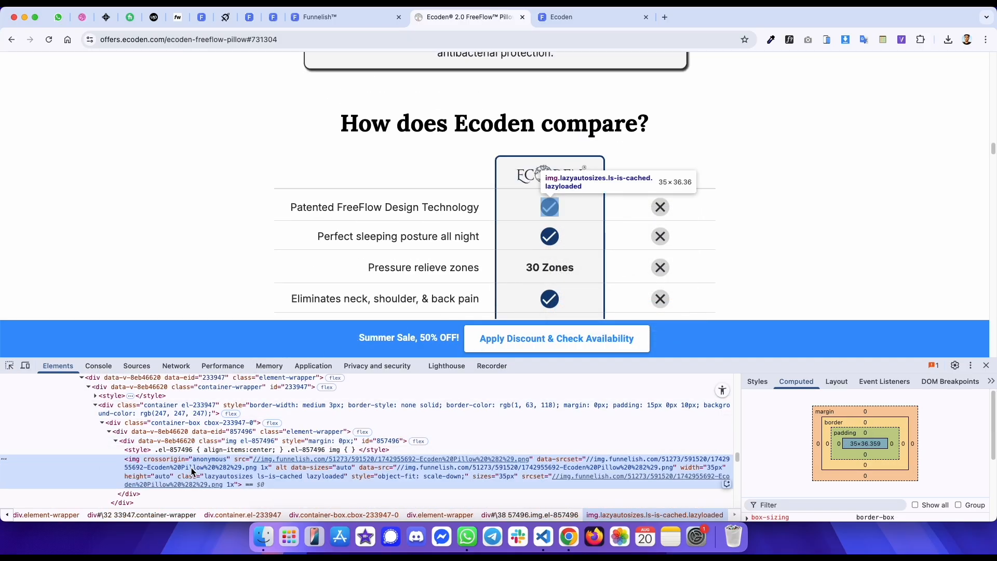
left_click(196, 414)
scroll(192, 423, "up", 2)
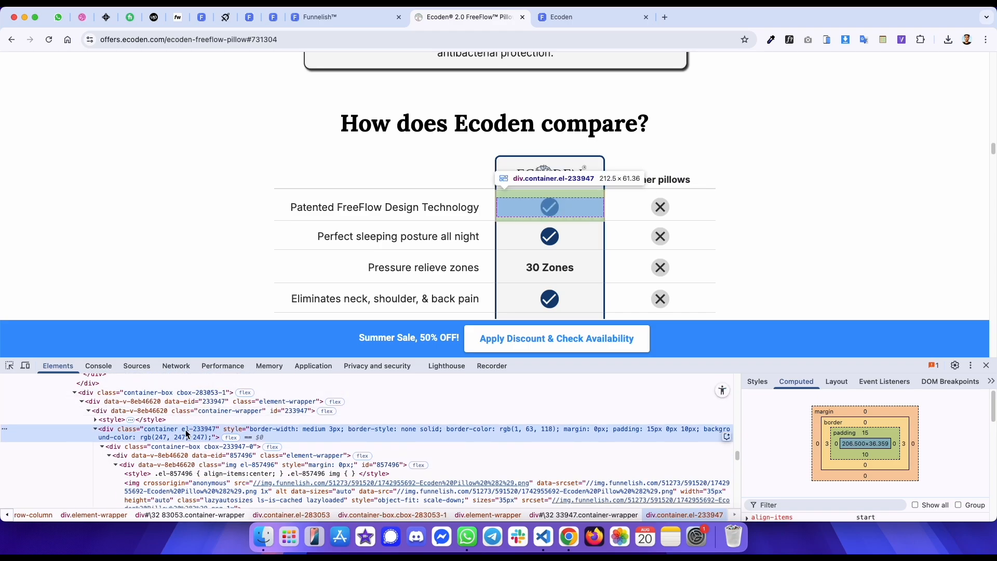
scroll(187, 434, "down", 1)
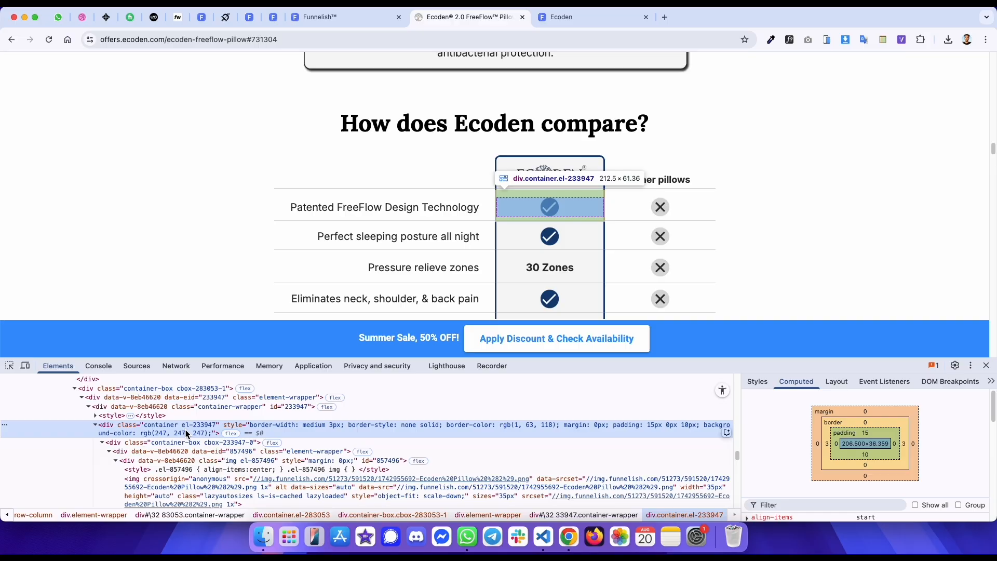
- Add an image to box #2 of the row and paste the check-mark image URL
key("ctrl+shift+Tab")
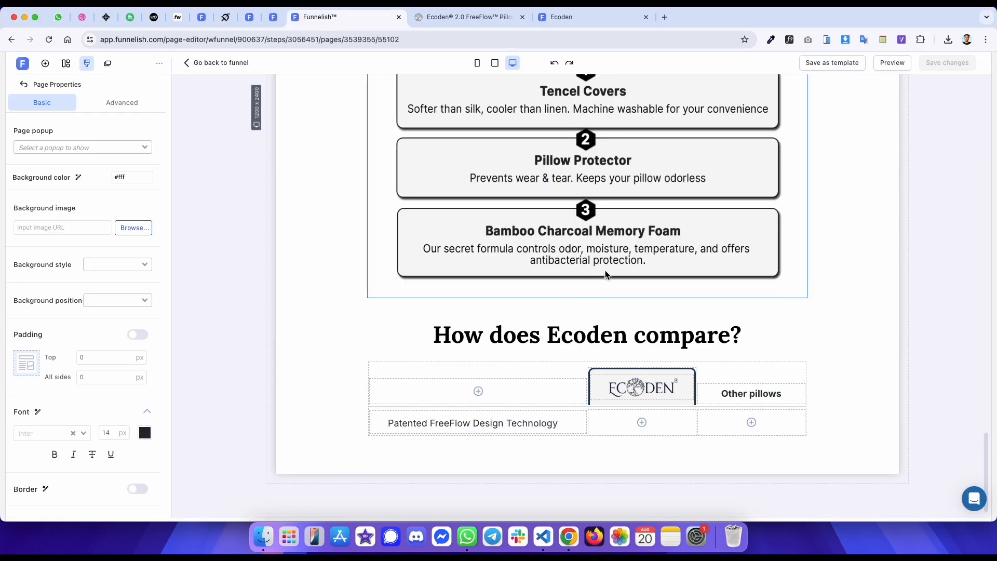
left_click(642, 422)
left_click(142, 280)
left_click(66, 302)
key("super+v")
- Set the check-mark image's top margin to 15 px and bottom margin to 10 px
key("ctrl+Tab")
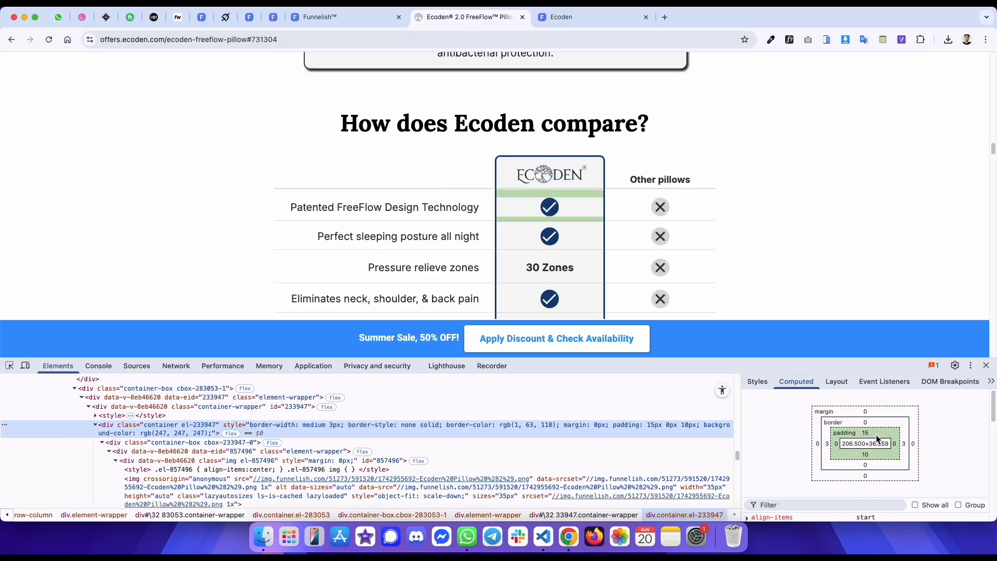
key("ctrl+shift+Tab")
key("BackSpace")
type("5")
left_click(137, 205)
double_click(99, 286)
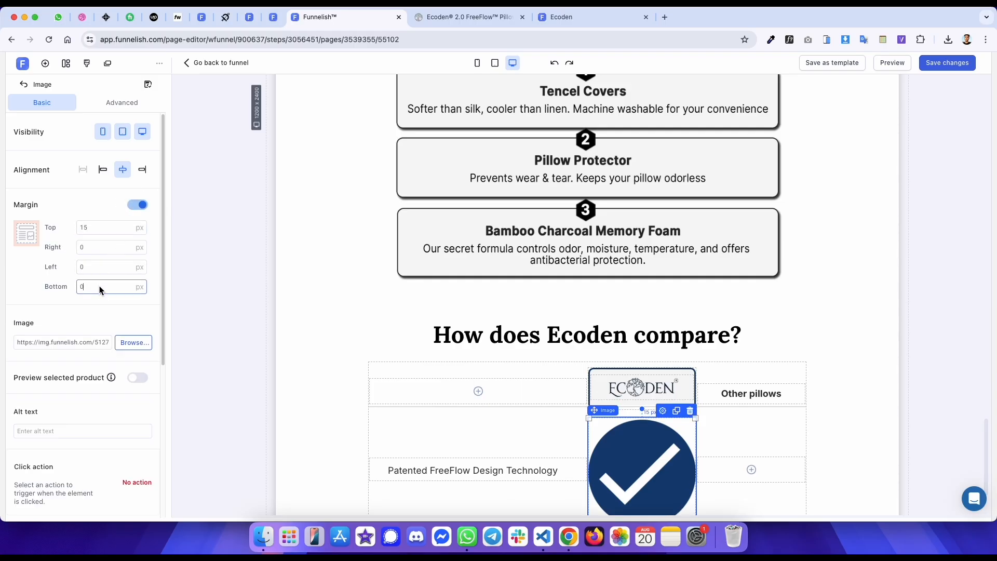
type("10")
- Set the check-mark image's width to 35 px
scroll(104, 364, "down", 5)
key("ctrl+Tab")
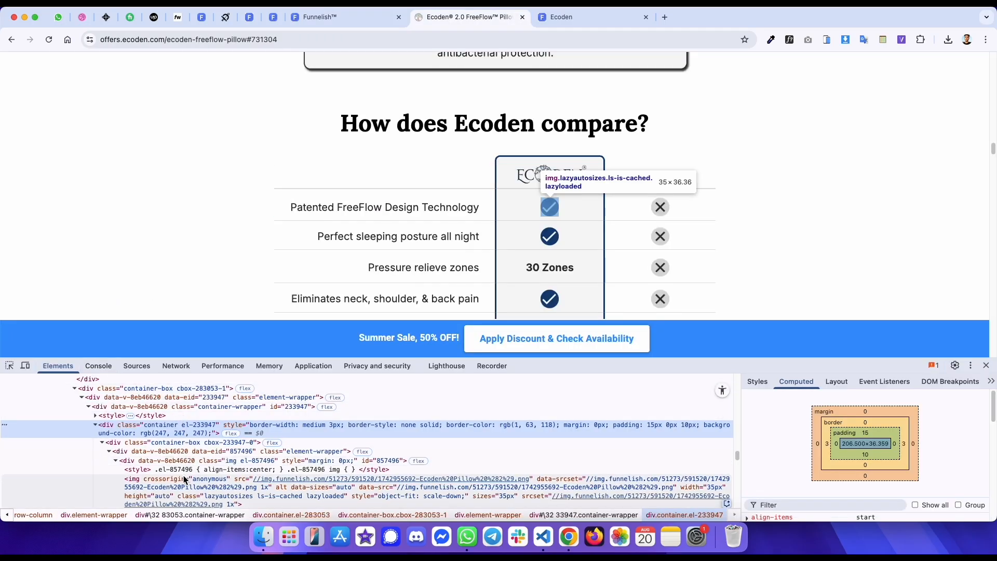
key("ctrl+shift+Tab")
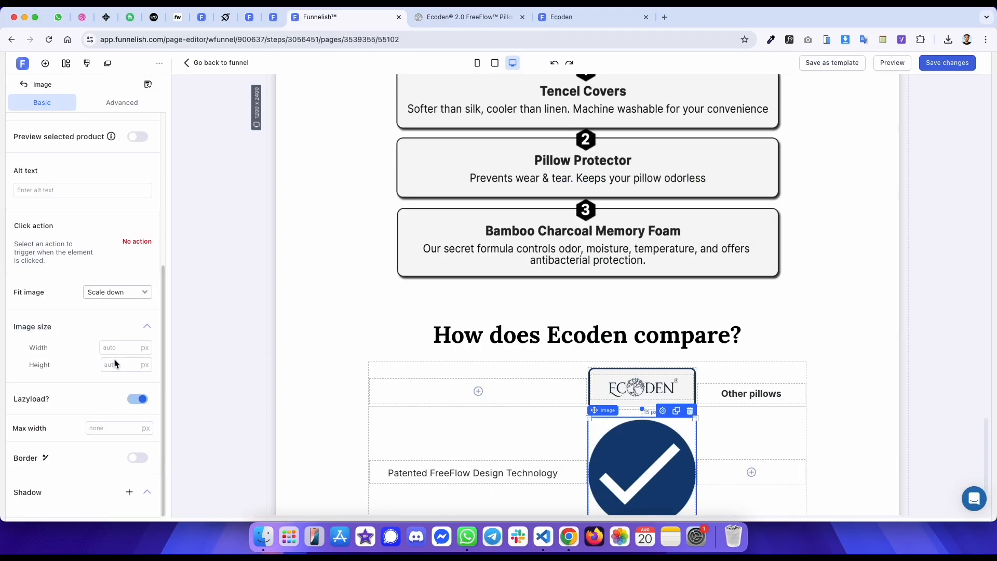
type("35")
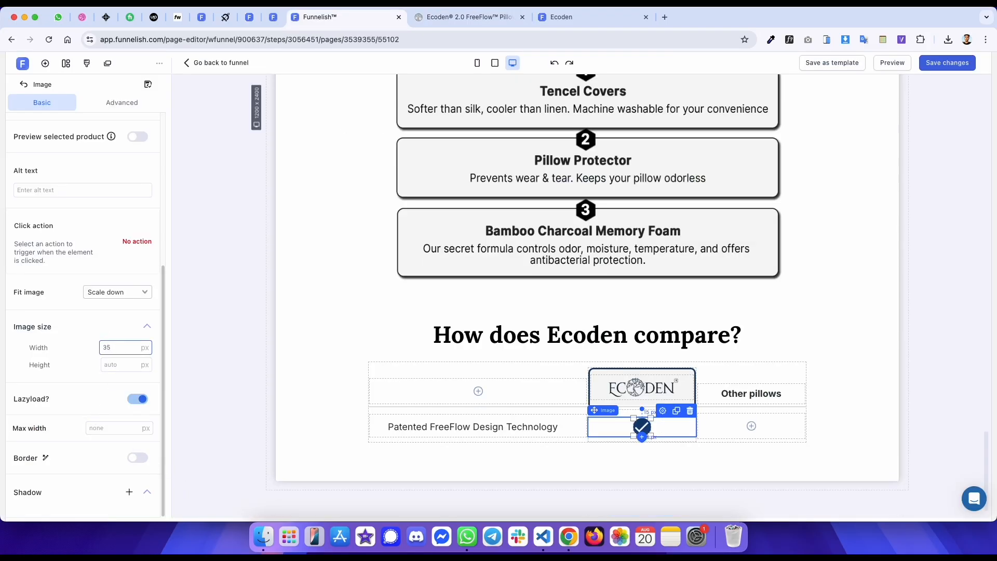
- Compare the live preview's first comparison row with the reference table's cell container
key("ctrl+Tab")
key("ctrl+shift+Tab")
key("ctrl+Tab")
key("ctrl+Tab")
key("ctrl+shift+Tab")
key("ctrl+Tab")
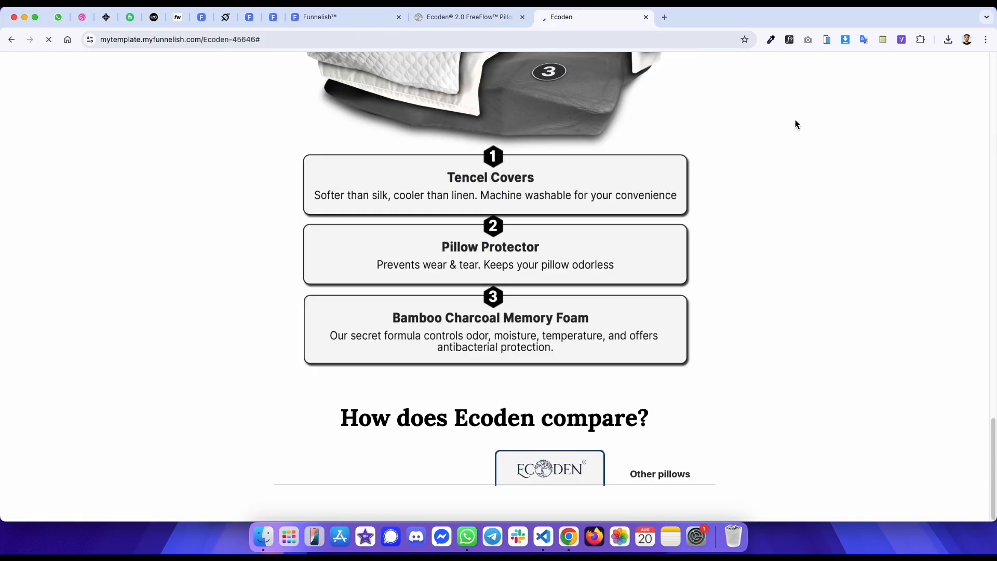
scroll(740, 127, "down", 1)
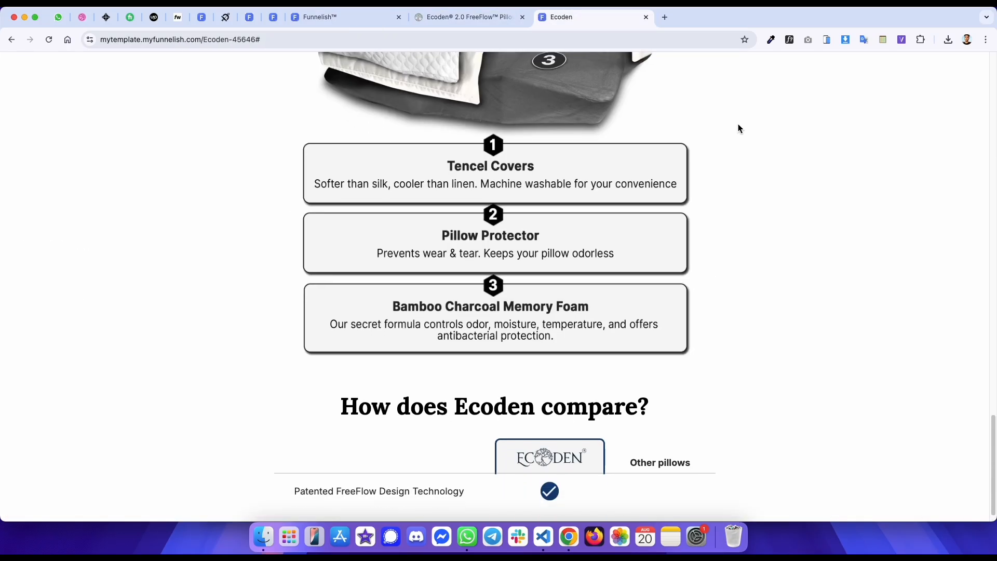
key("ctrl+shift+Tab")
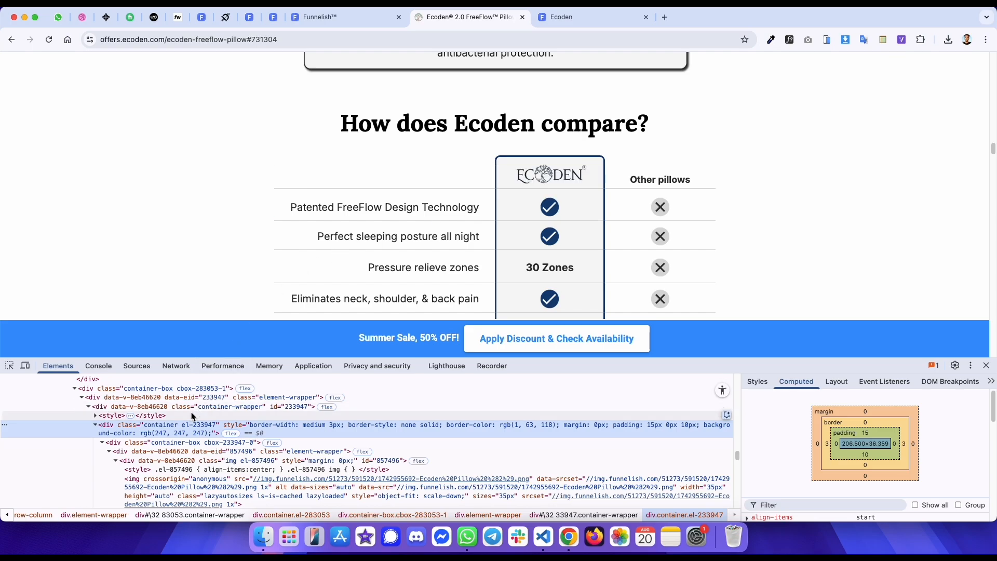
left_click(185, 430)
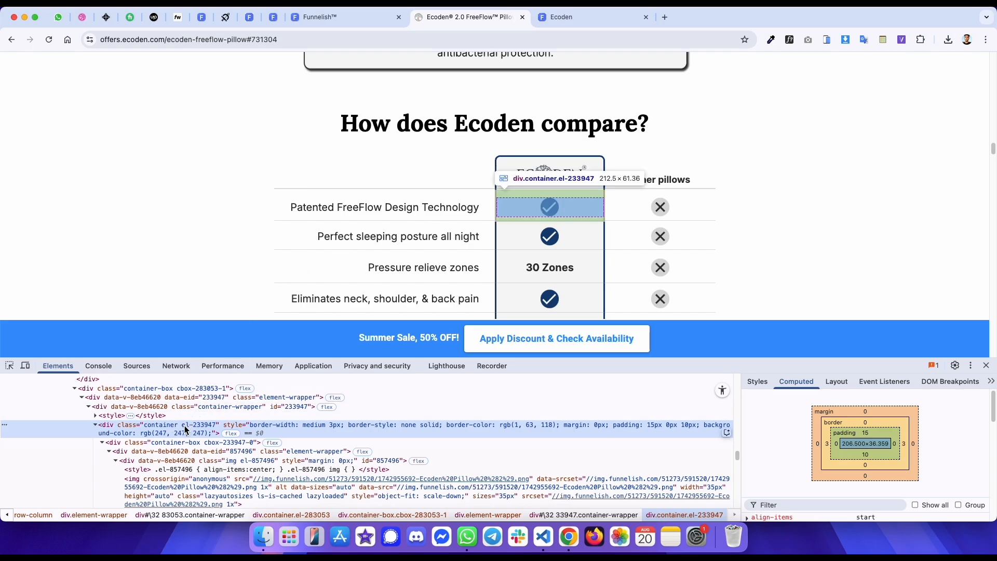
key("ctrl+shift+Tab")
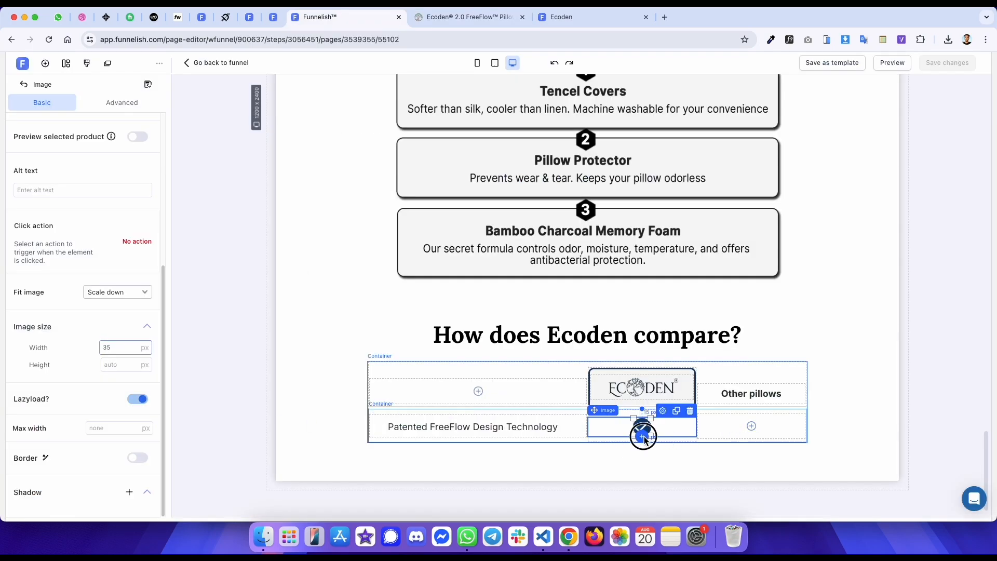
- Set the cell container's top margin to 0 and move the check-mark image back into box #2 of the row
left_click(642, 436)
left_click(218, 210)
double_click(130, 191)
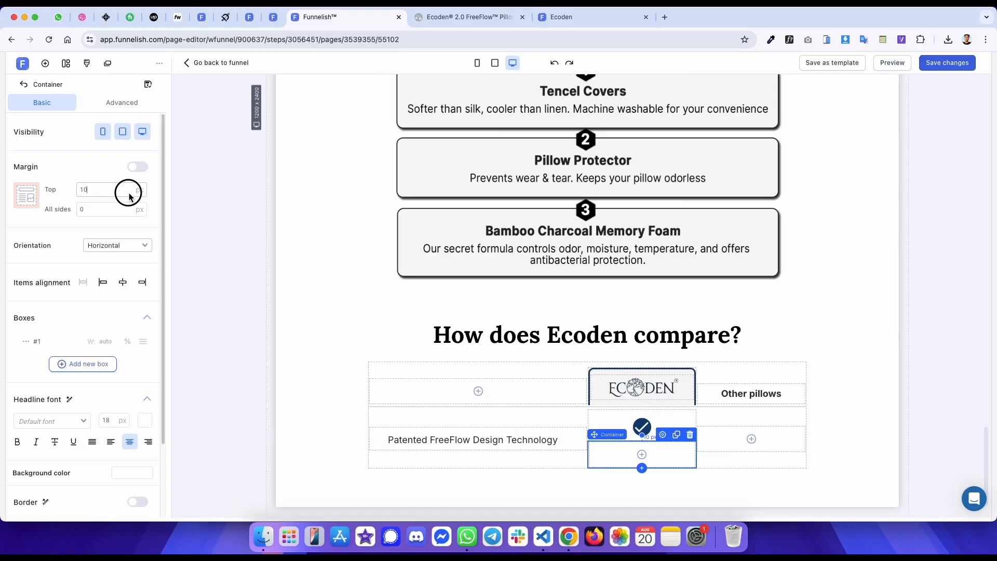
type("0")
left_click_drag(642, 426, 627, 442)
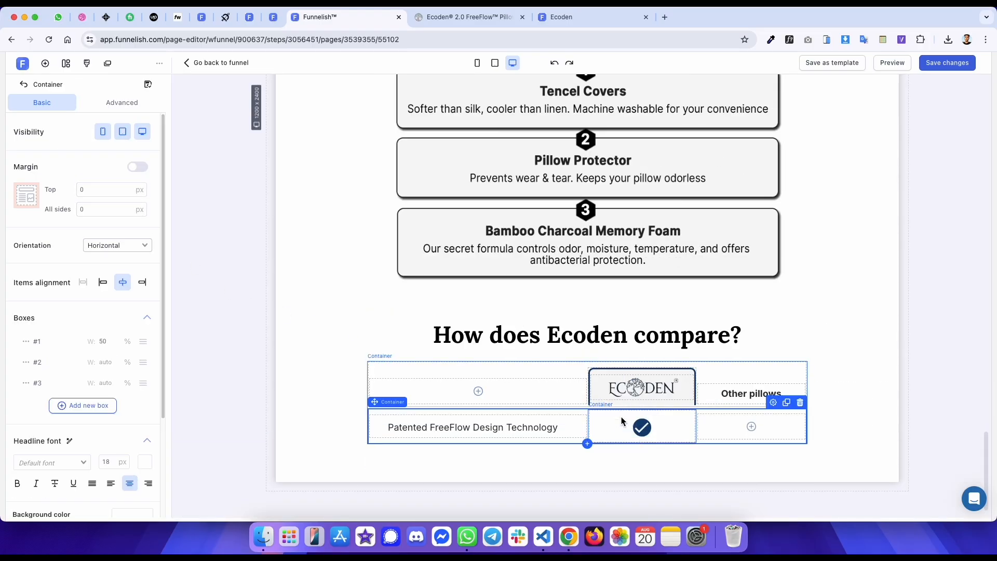
- Reset the check-mark image's top and bottom margins to 0 px
left_click(622, 421)
left_click(116, 284)
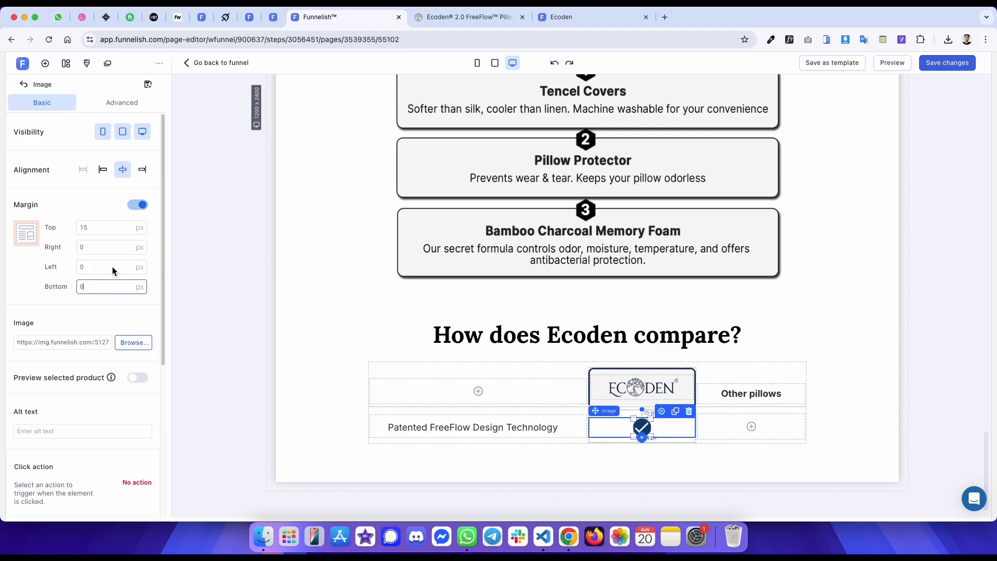
left_click(106, 231)
key("BackSpace")
key("BackSpace")
type("0")
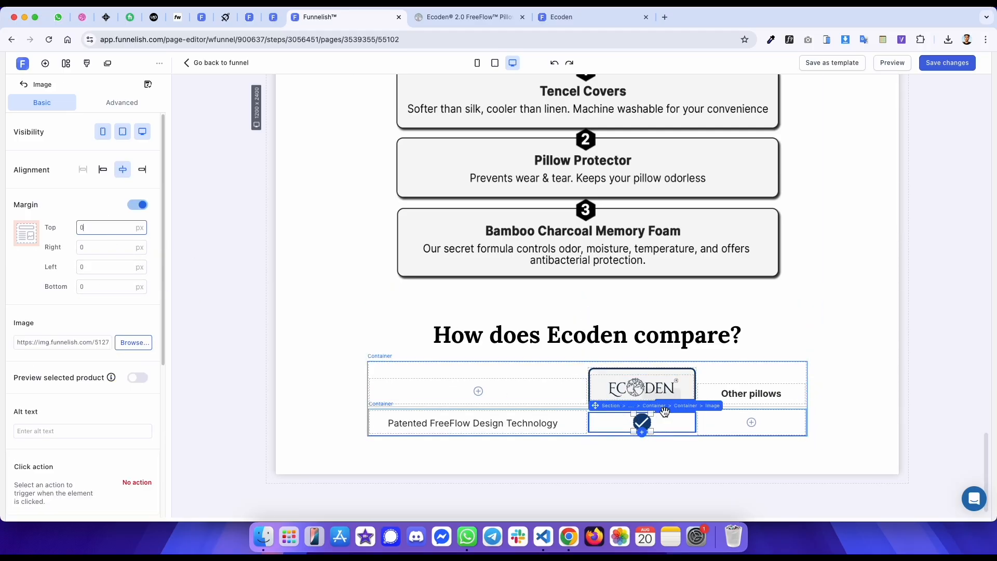
- Enable padding on the check-mark cell's container and set its top padding to 15 px
left_click(681, 407)
left_click(122, 102)
left_click(98, 323)
type("15")
left_click(131, 300)
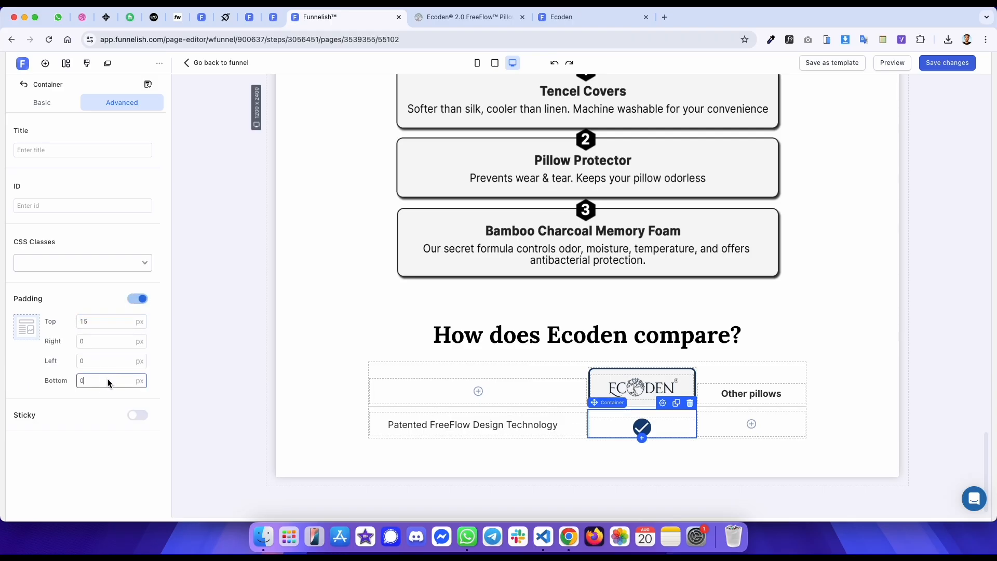
- Enable a solid border on the check-mark cell container with width 3 px and colour #013F76
left_click(42, 103)
scroll(108, 413, "down", 1)
left_click(136, 415)
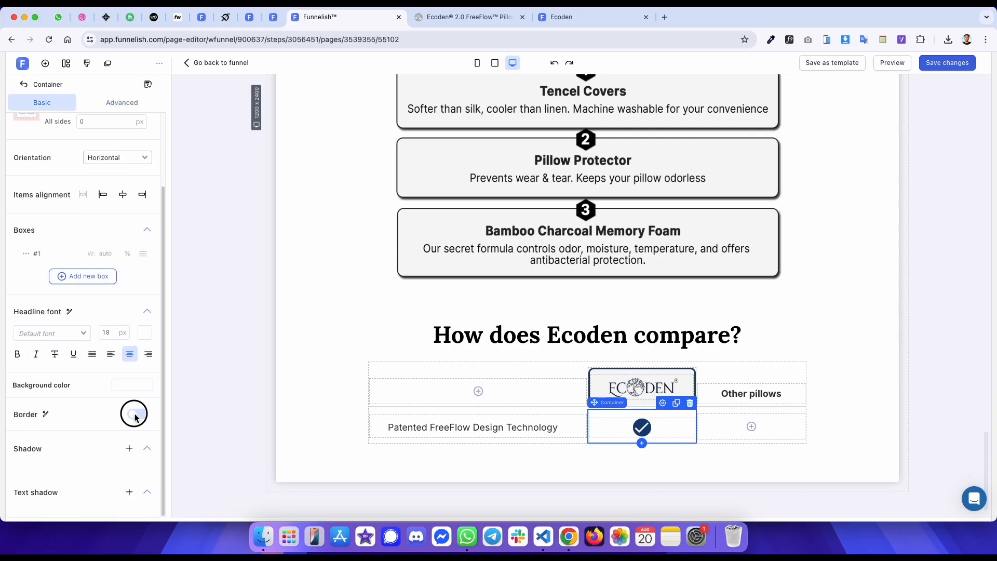
key("ctrl+Tab")
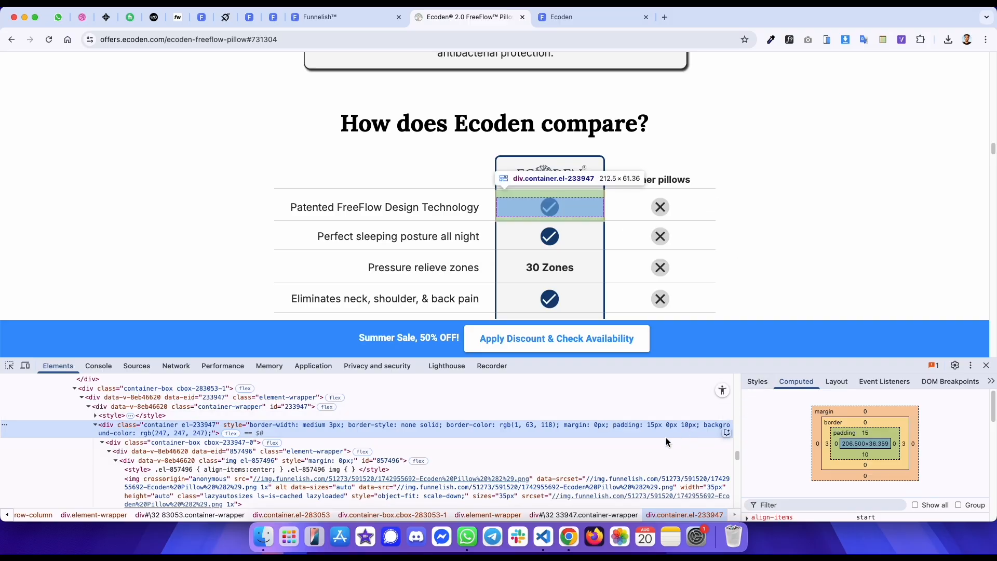
left_click(758, 381)
left_click(836, 430)
key("ctrl+shift+Tab")
key("Up")
left_click(129, 457)
left_click(175, 411)
type("013F76")
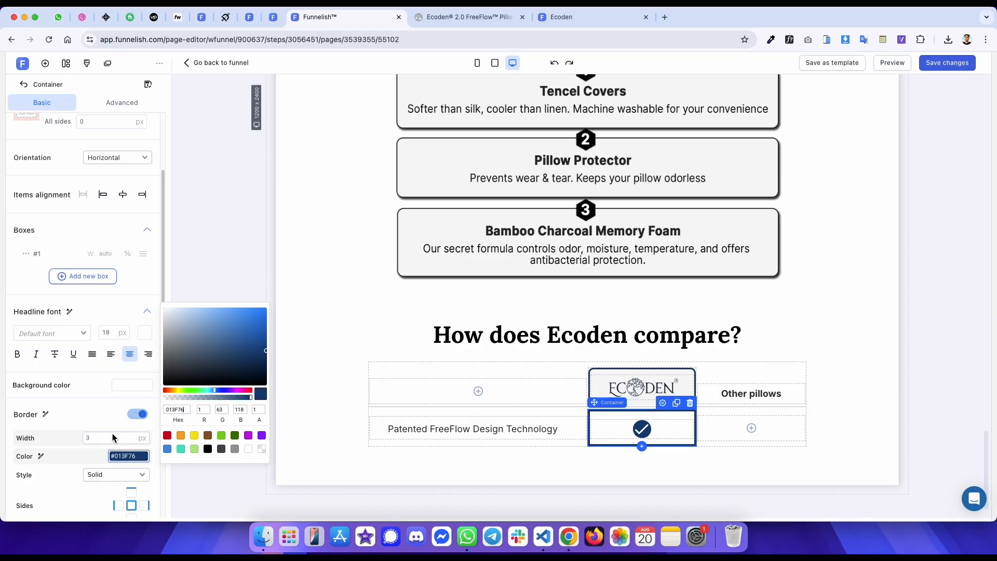
- Limit the cell container's border to the left and right sides only
scroll(112, 434, "down", 3)
left_click(131, 346)
left_click(131, 374)
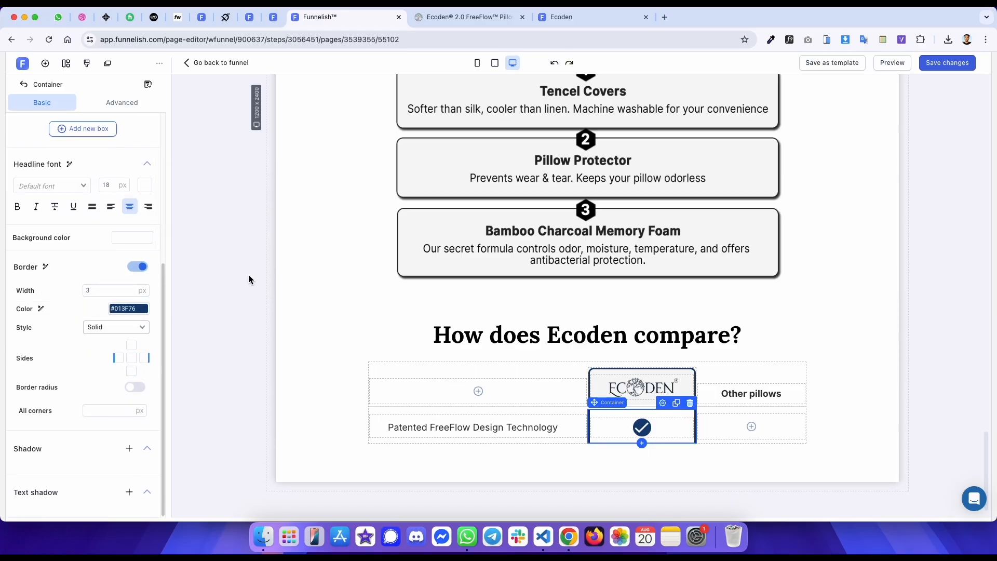
left_click(250, 273)
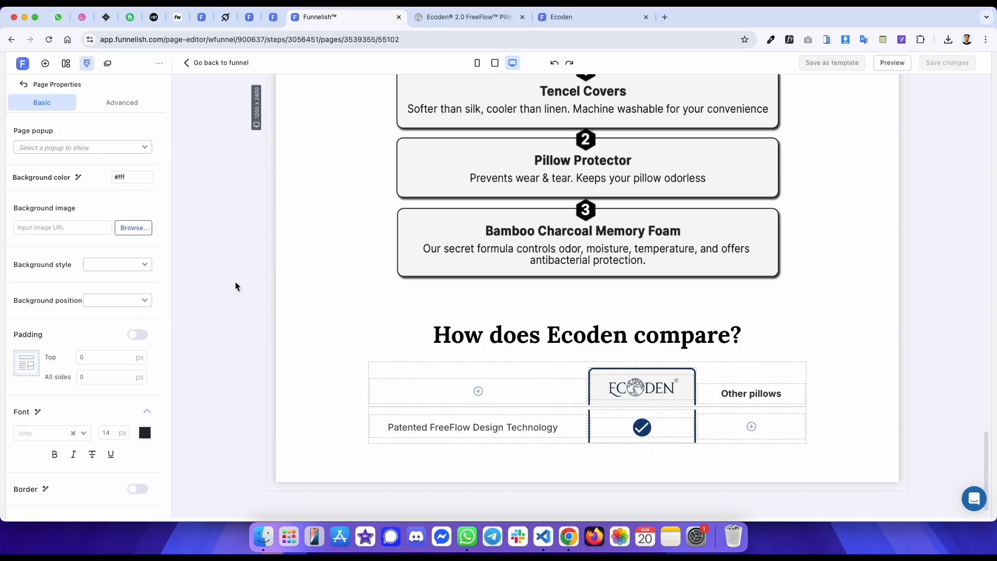
- Reload the live preview and inspect the reference table's cross-mark image and its cell container
key("ctrl+Tab")
key("ctrl+Tab")
key("super+r")
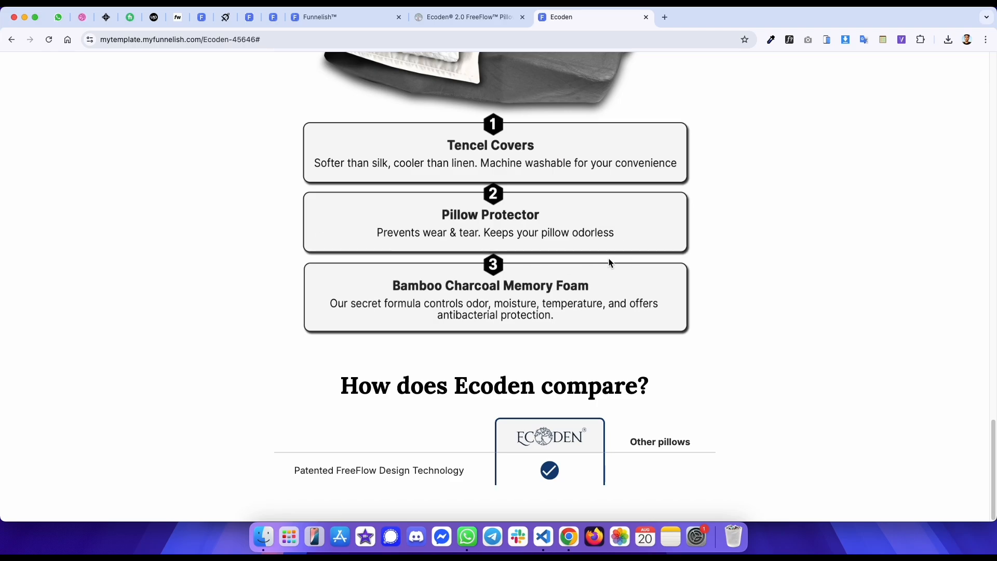
key("ctrl+shift+Tab")
right_click(664, 207)
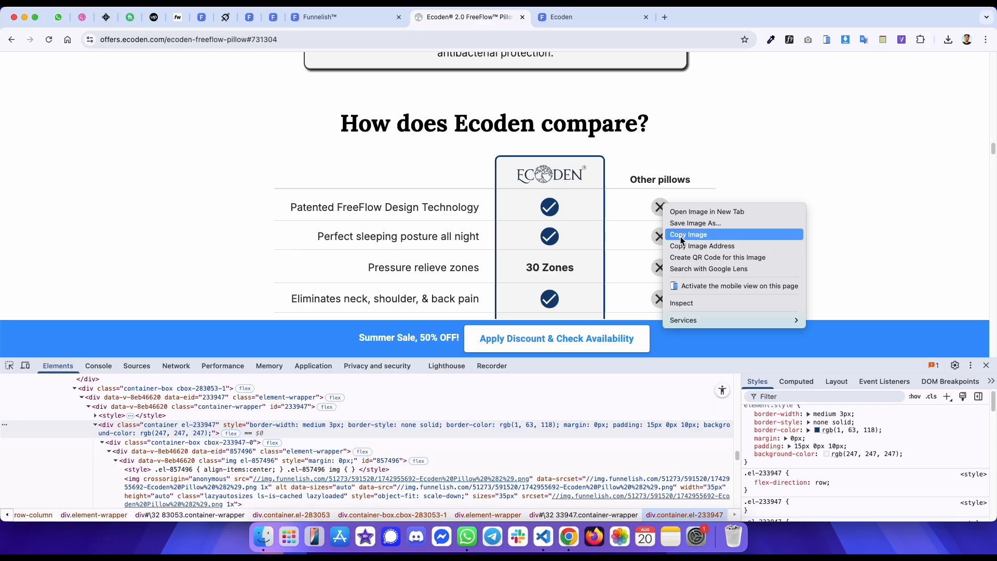
right_click(669, 213)
left_click(675, 309)
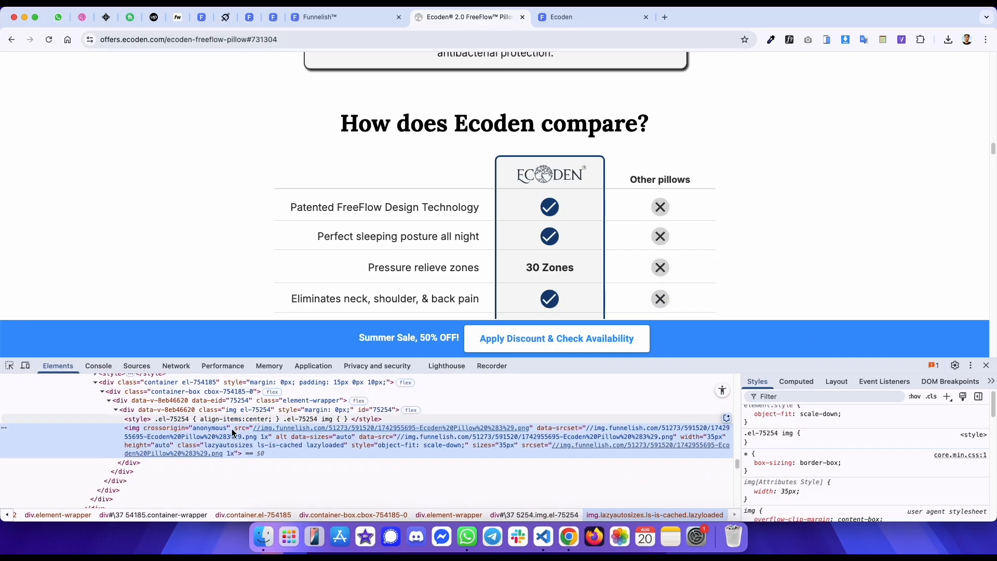
left_click(198, 378)
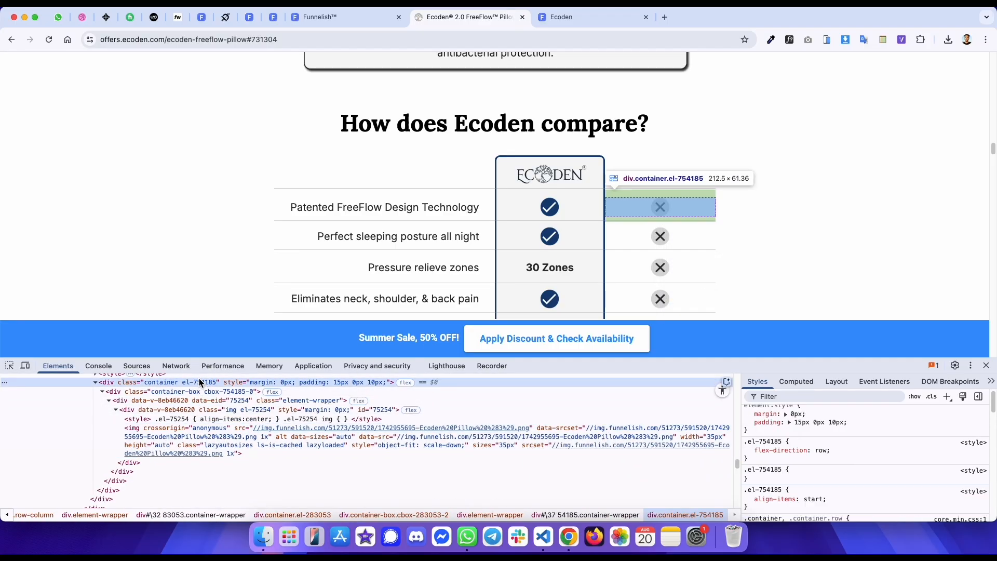
key("ctrl+shift+Tab")
- Duplicate the check-mark cell container into box #3 of the row and turn off its border
left_click(687, 414)
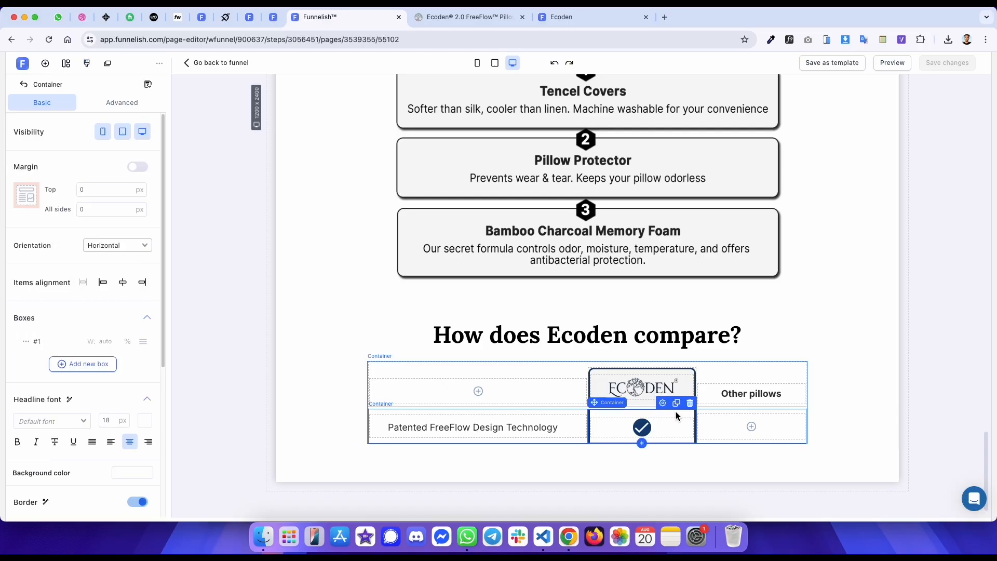
left_click_drag(675, 406, 752, 427)
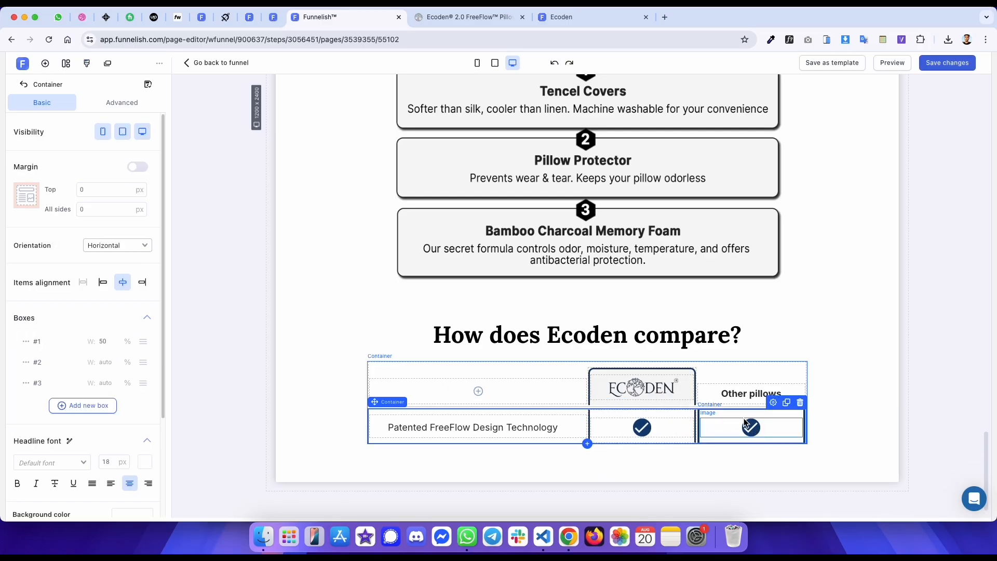
scroll(101, 416, "down", 5)
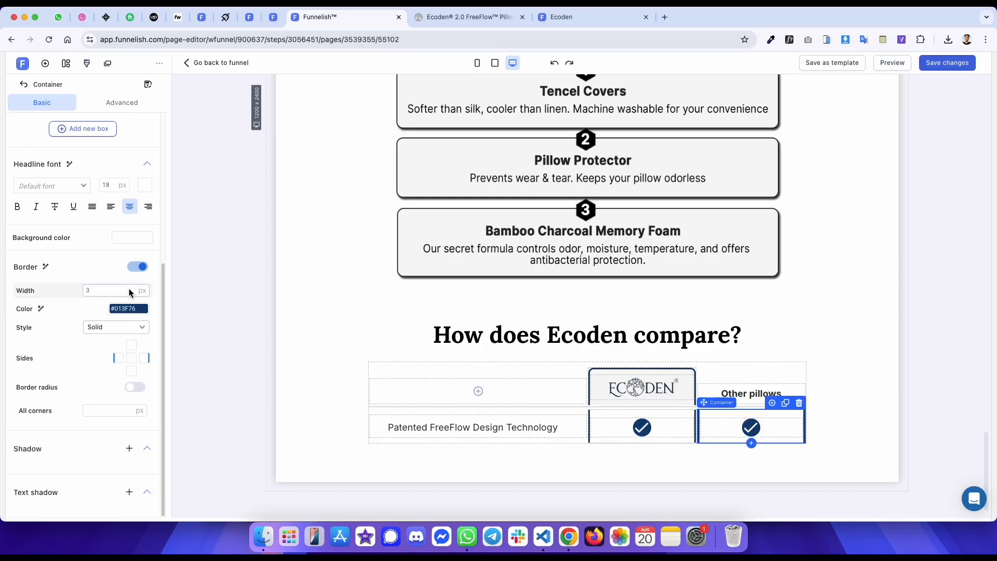
left_click(138, 267)
- Replace the box #3 image with the cross-mark image URL
left_click(706, 431)
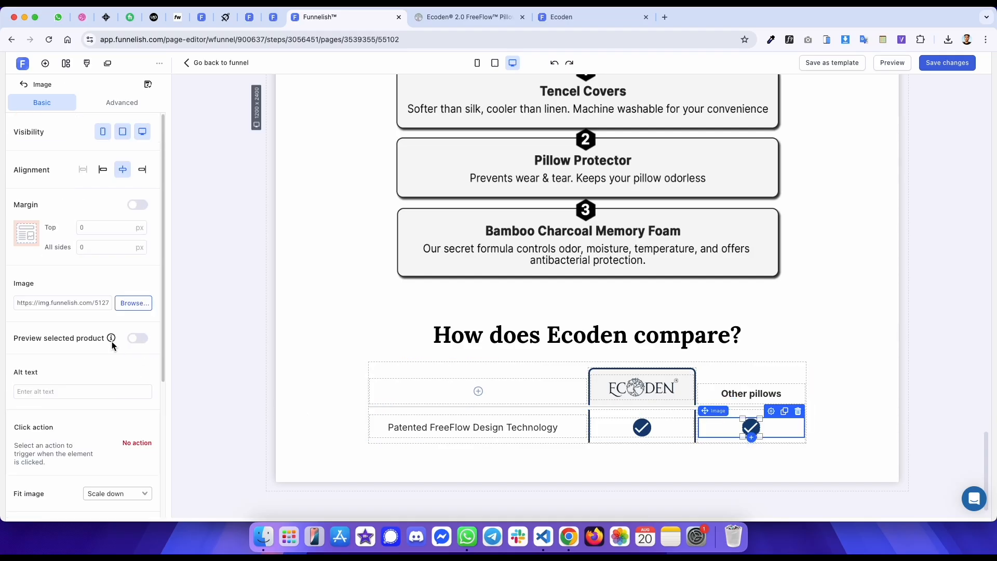
left_click(87, 305)
key("ctrl+Tab")
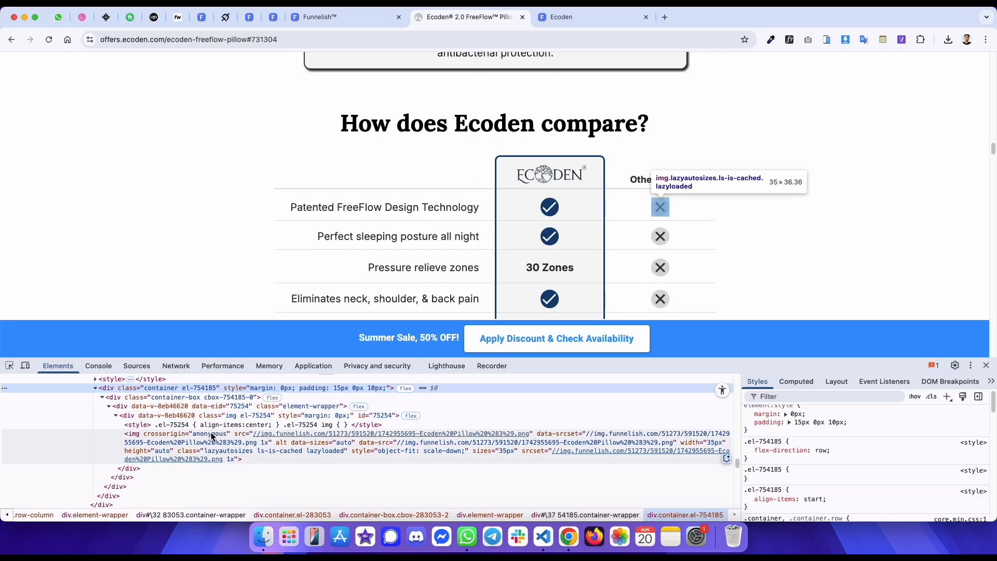
key("ctrl+shift+Tab")
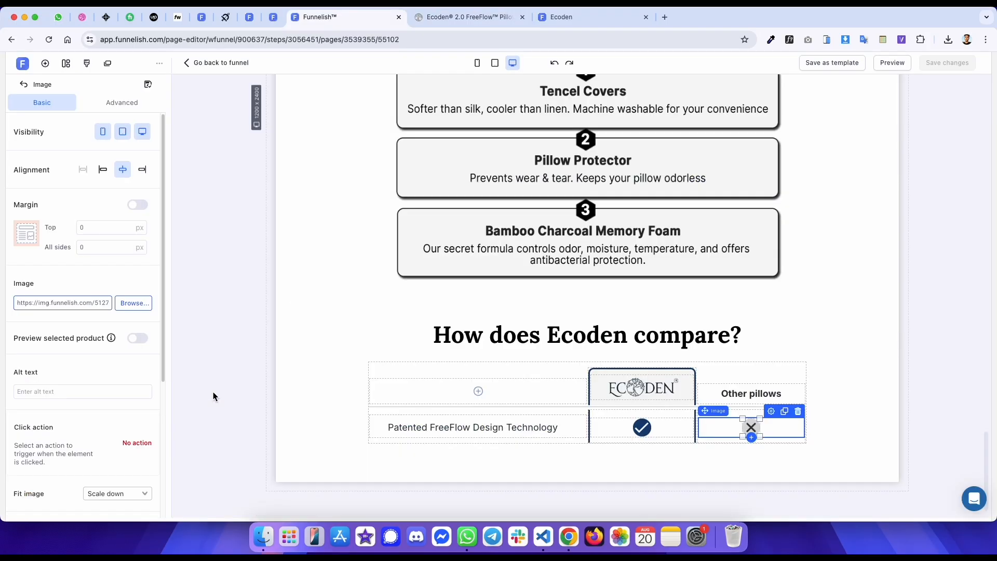
- Inspect the reference table's divider spacer between the rows and its computed margins
key("ctrl+Tab")
key("ctrl+Tab")
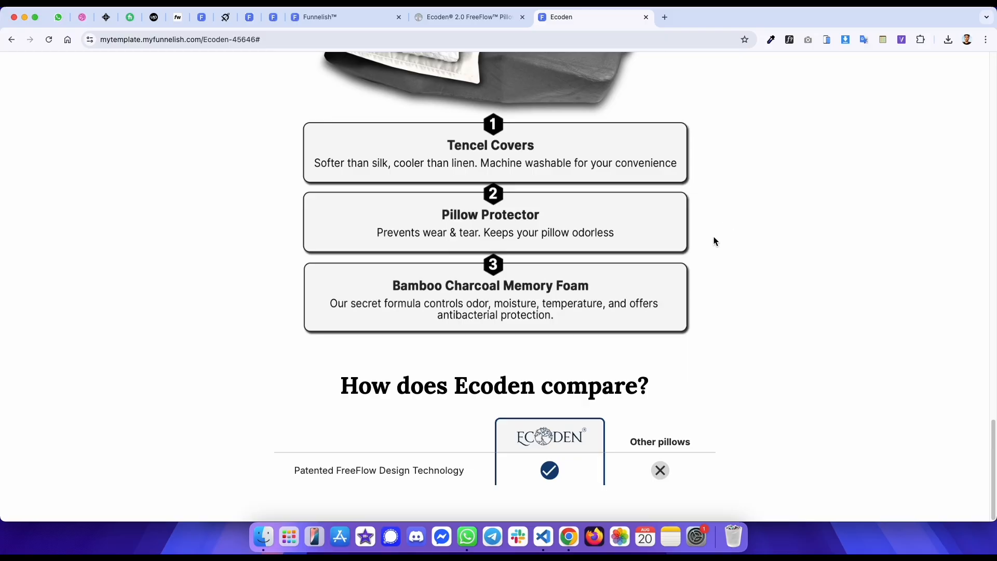
key("ctrl+shift+Tab")
left_click(9, 365)
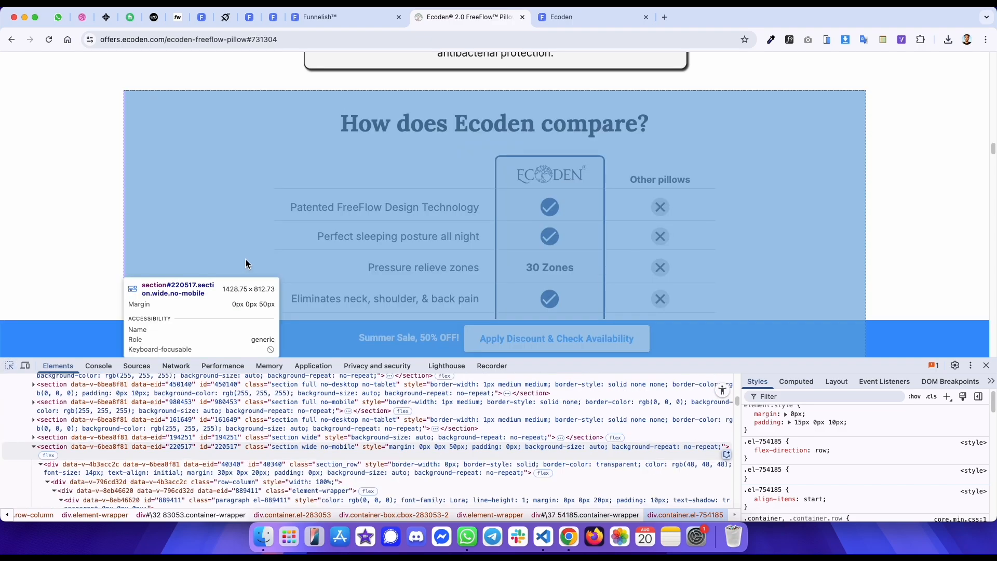
left_click(299, 222)
left_click(796, 381)
left_click(555, 433)
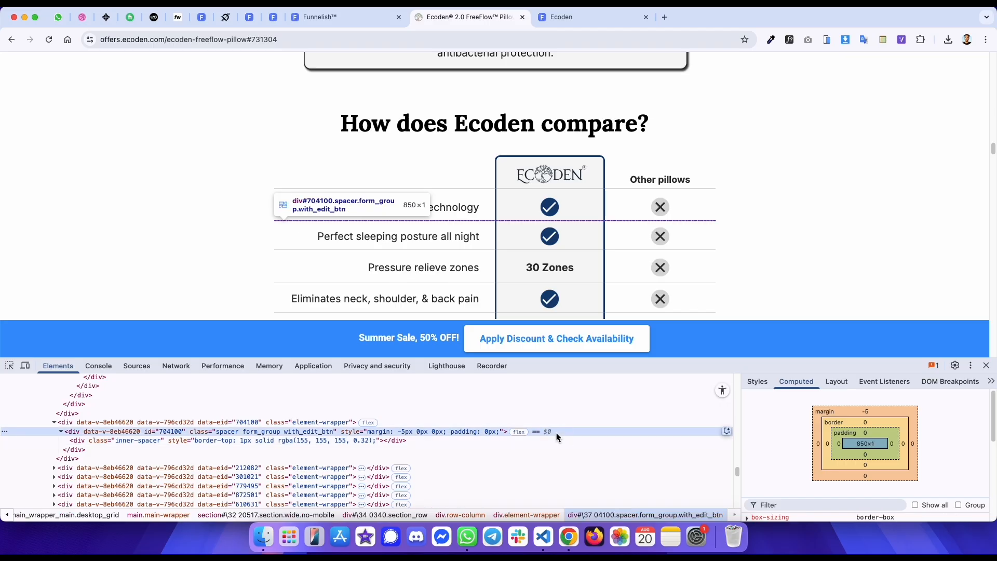
key("ctrl+shift+Tab")
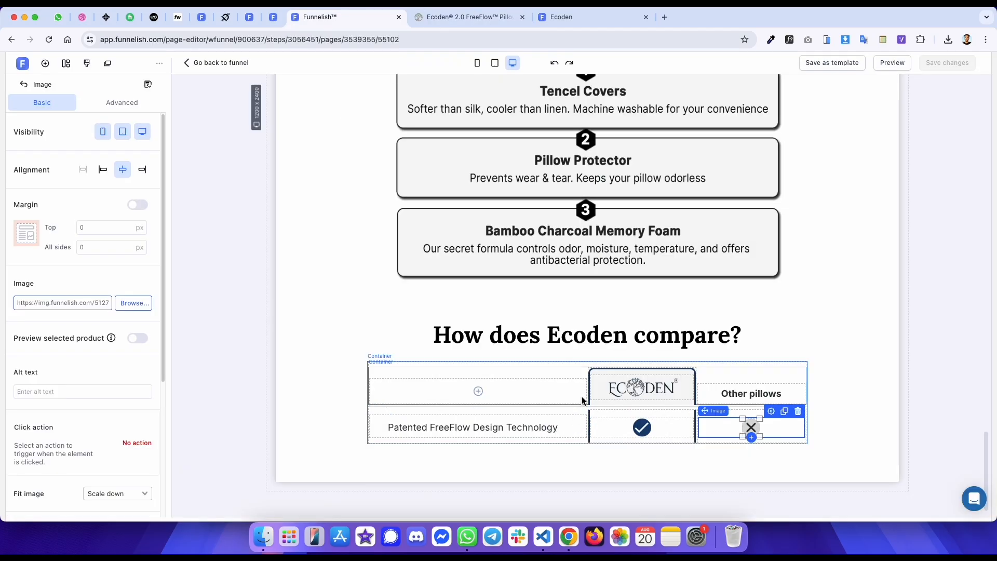
- Copy the divider spacer below the first comparison row, set its width to 1 px, and save
left_click(554, 406)
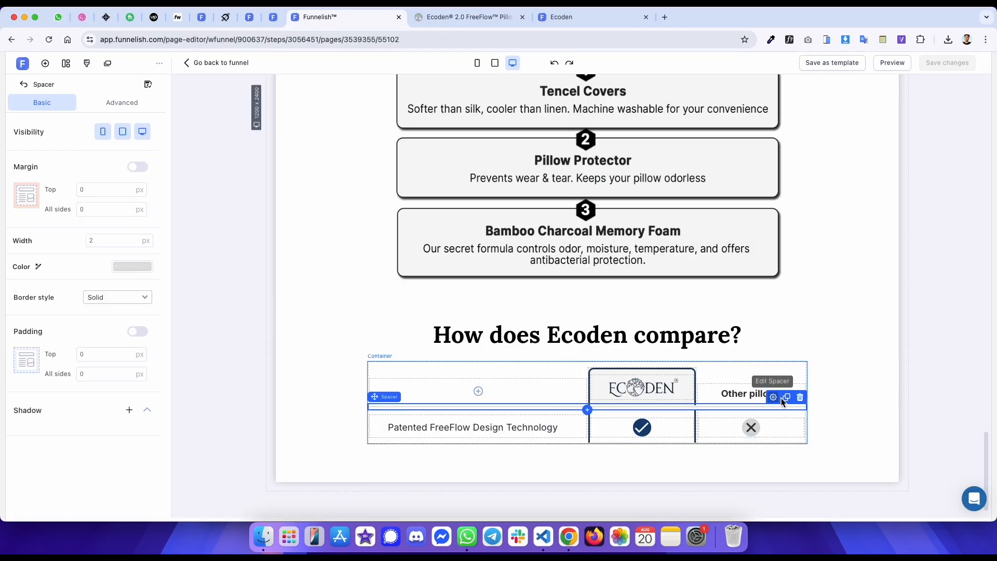
left_click_drag(701, 406, 696, 442)
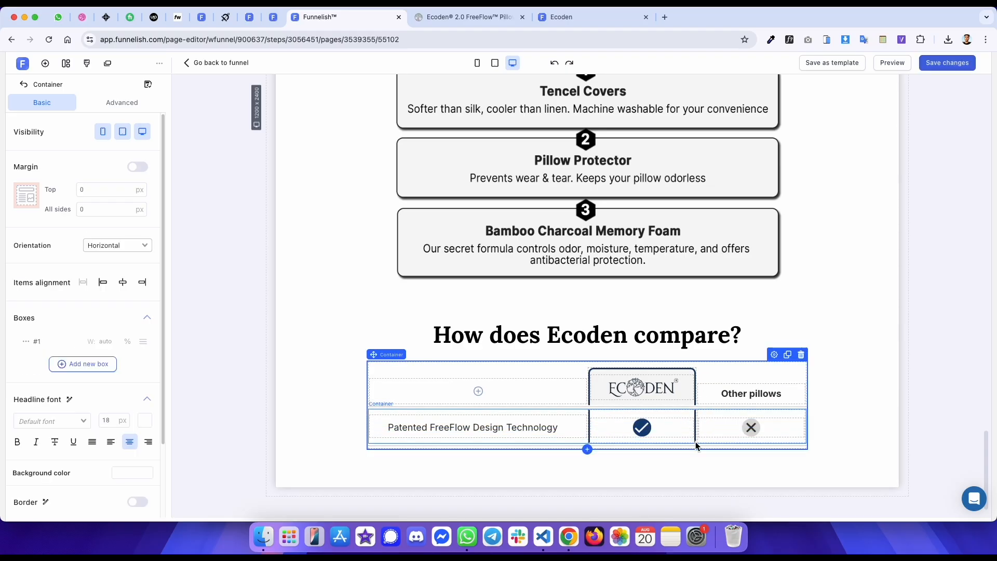
left_click(435, 446)
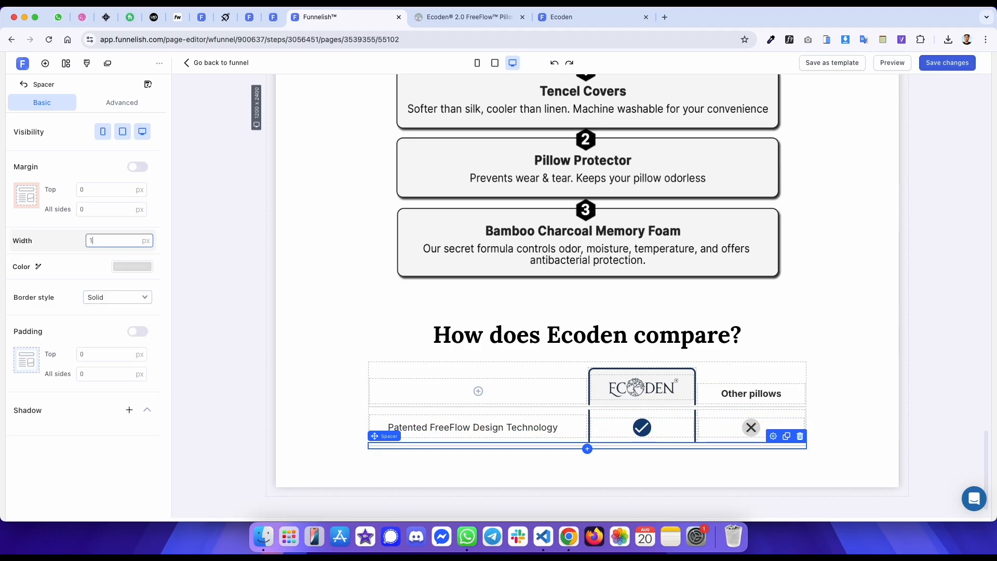
key("super+s")
- Set the lower divider spacer's top margin to -5 px and save the page
key("ctrl+Tab")
key("ctrl+shift+Tab")
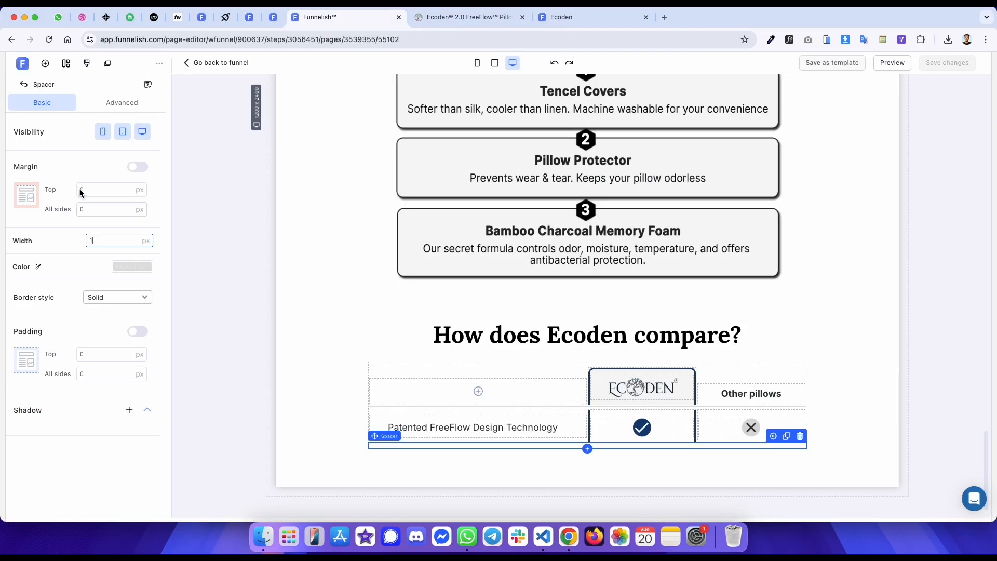
type("-5")
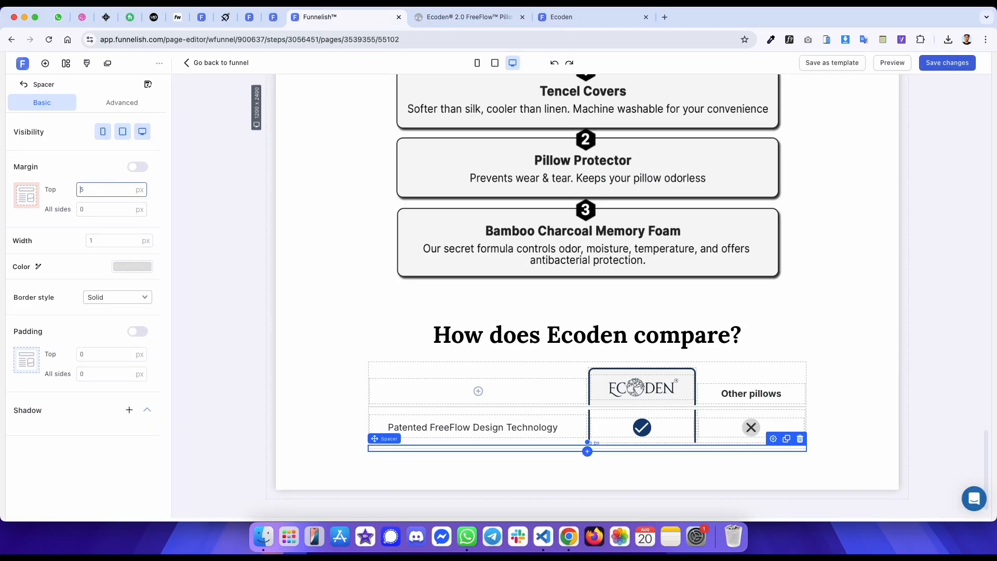
key("super+s")
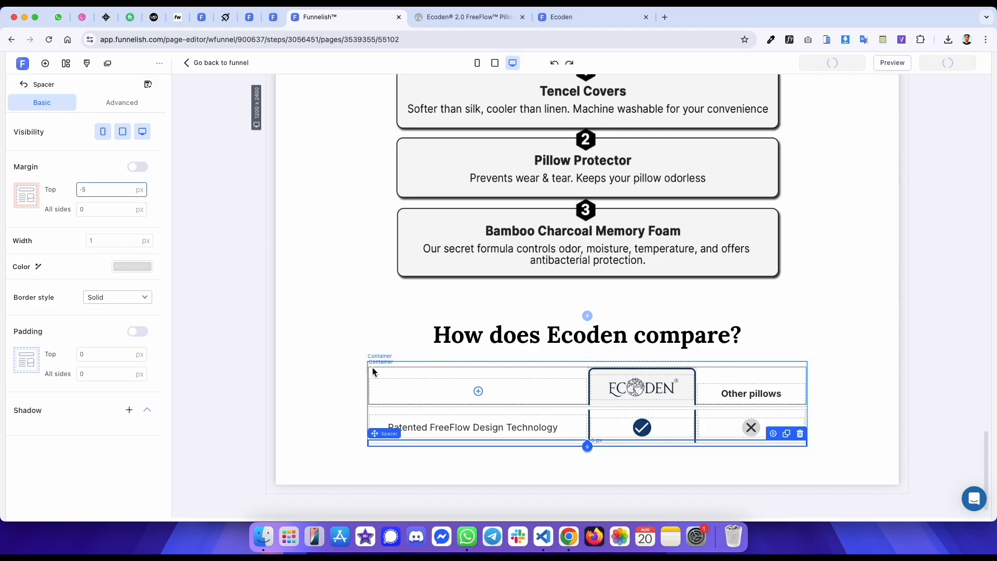
- Set the upper divider spacer's top margin to -5 px to match the reference
key("ctrl+Tab")
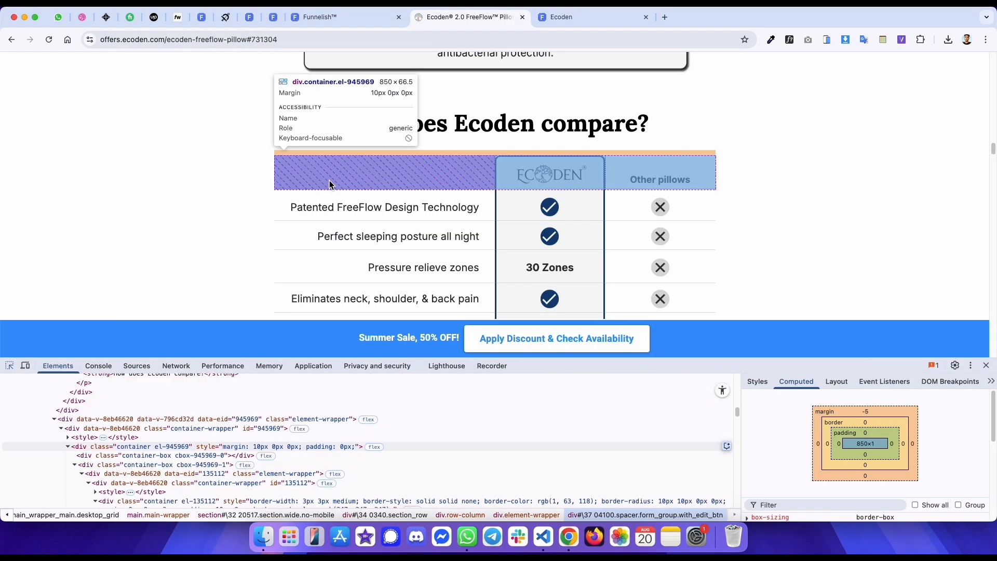
left_click(331, 188)
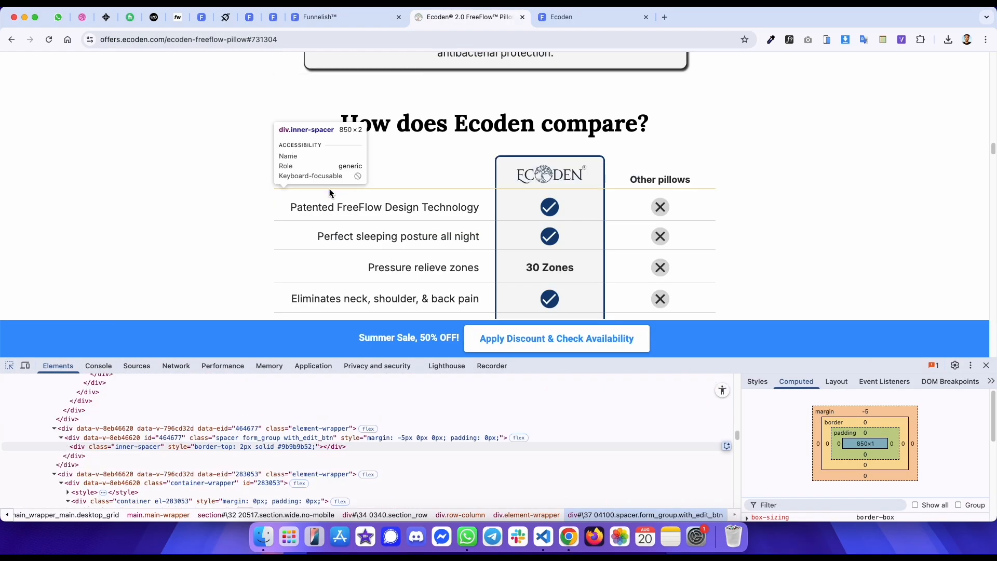
key("ctrl+shift+Tab")
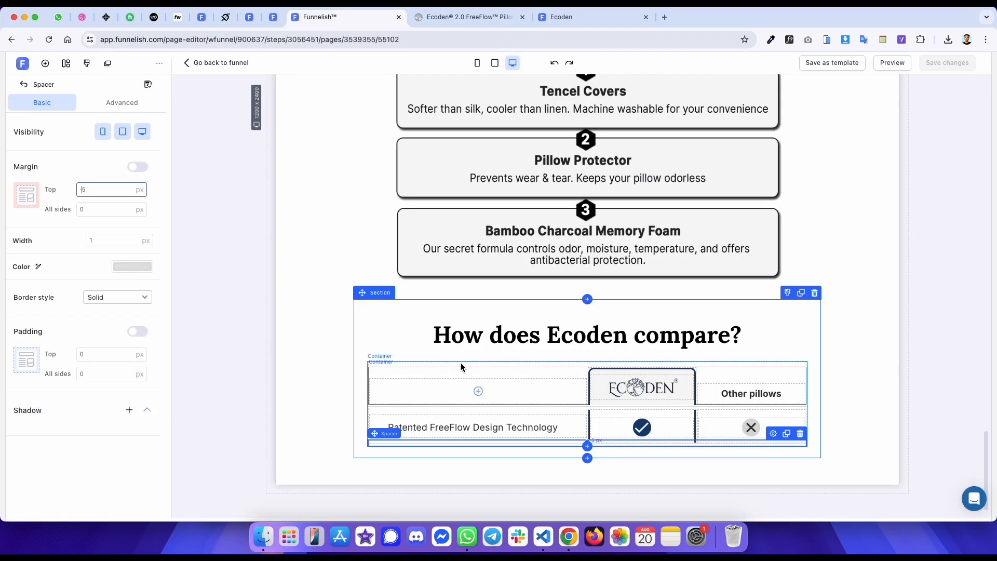
left_click(467, 410)
left_click(119, 192)
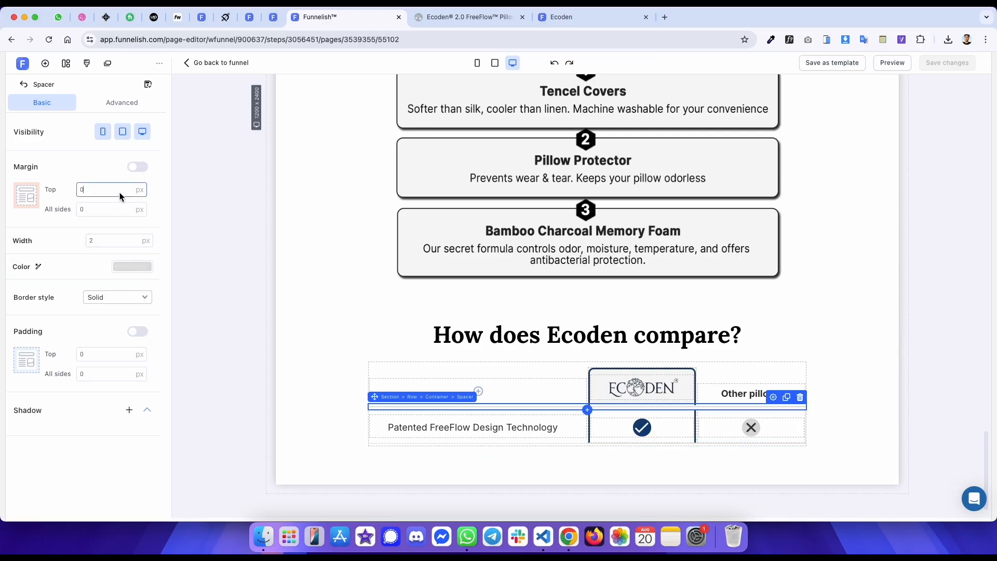
key("BackSpace")
type("0")
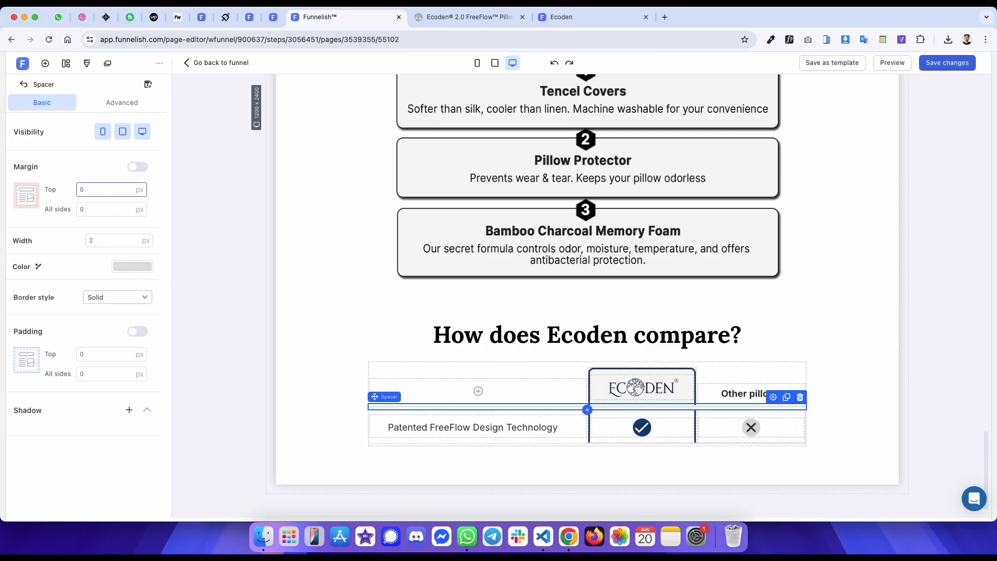
key("BackSpace")
type("-5")
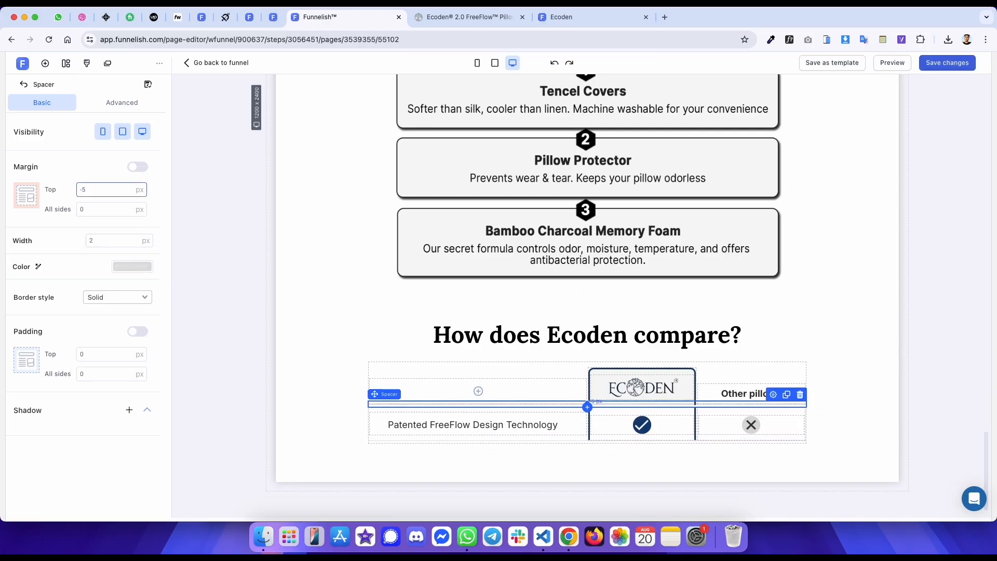
- Save the page and open the published preview and reference tabs to compare the comparison tables
key("super+s")
left_click(213, 157)
left_click(590, 18)
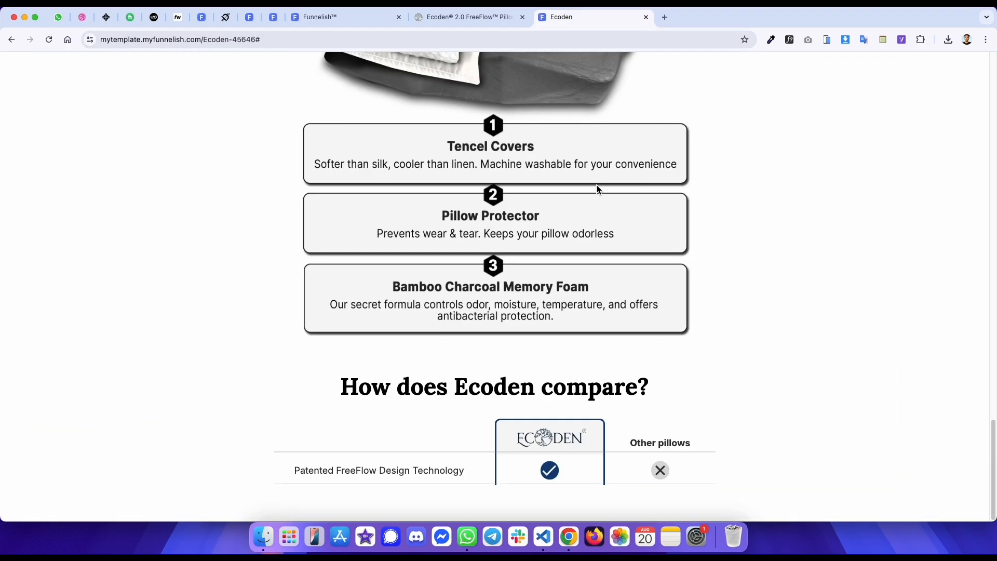
key("ctrl+shift+Tab")
key("ctrl+Tab")
key("ctrl+shift+Tab")
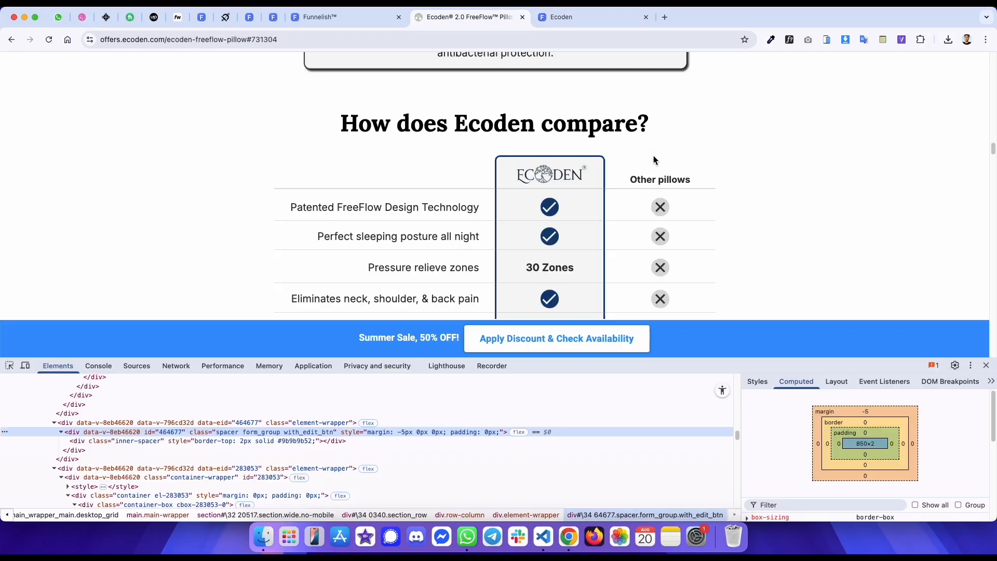
- Sample the reference Ecoden column's background colour and compare it with the editor column's #F7F7F7 background
left_click(770, 40)
left_click(734, 69)
left_click(770, 34)
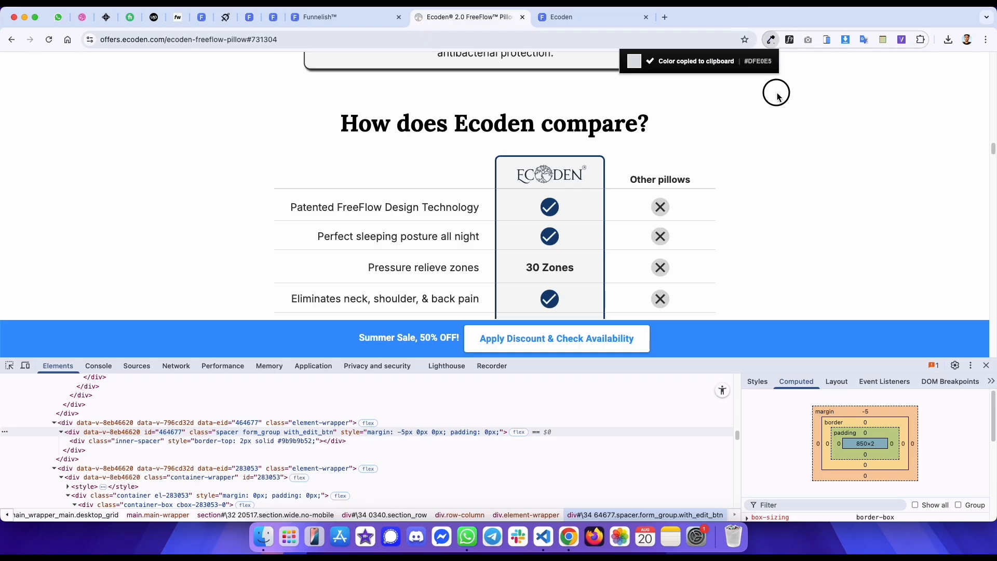
left_click(771, 39)
left_click(755, 57)
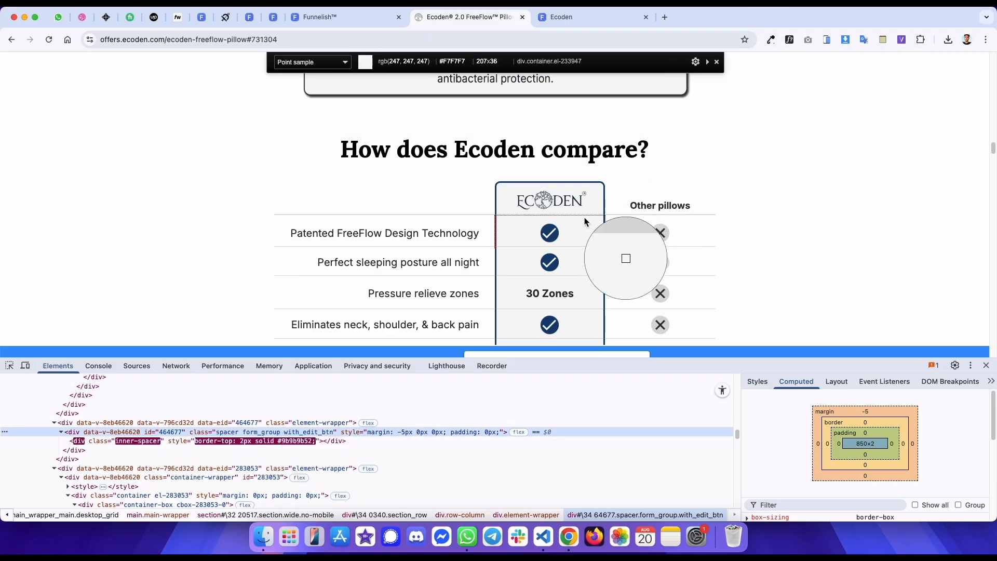
key("ctrl+shift+Tab")
left_click(610, 411)
scroll(83, 312, "down", 5)
left_click(133, 238)
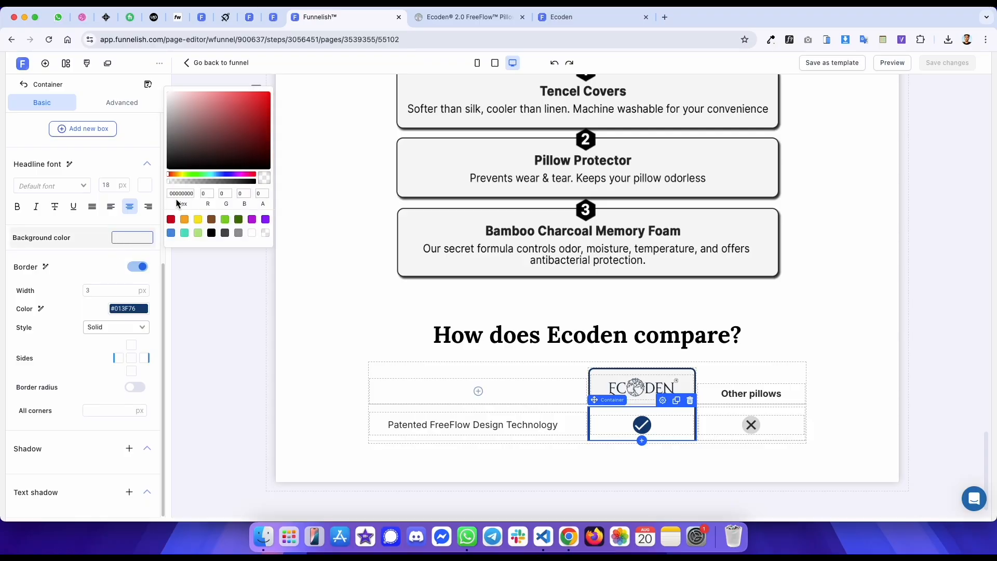
left_click(244, 314)
- Reload the published preview and review the reference table's row labels
key("ctrl+Tab")
key("ctrl+Tab")
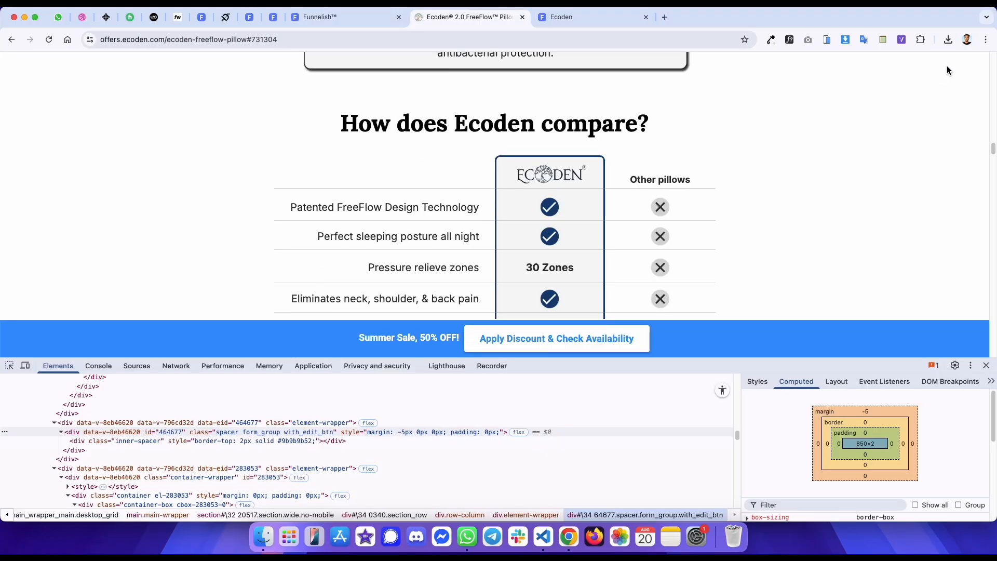
key("super+r")
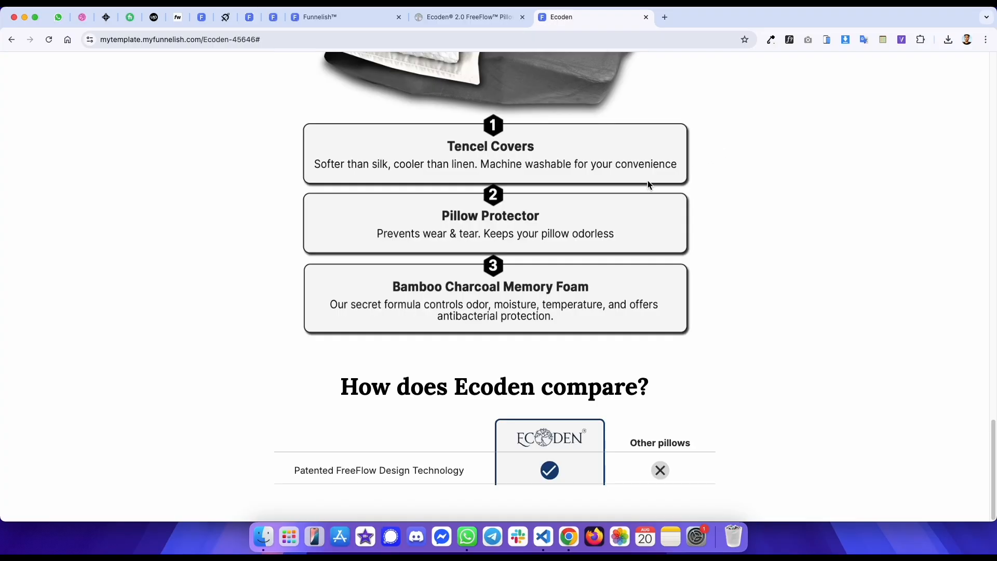
key("ctrl+shift+Tab")
scroll(369, 245, "down", 1)
triple_click(311, 185)
key("ctrl+shift+Tab")
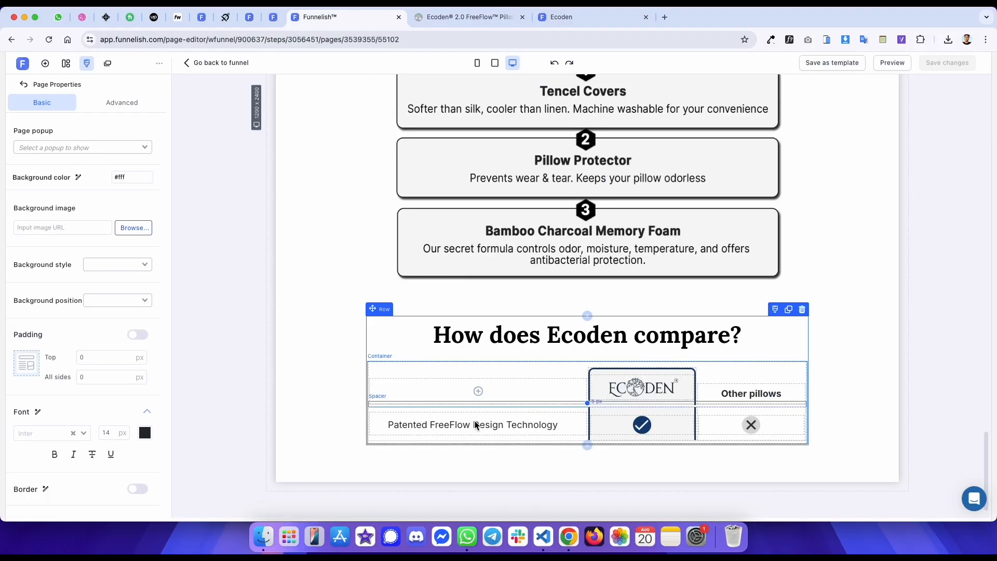
- Clone the first comparison row four times to add more rows to the table
left_click(563, 410)
left_click(786, 401)
left_click(786, 401)
left_click(786, 400)
left_click(786, 401)
scroll(788, 283, "down", 3)
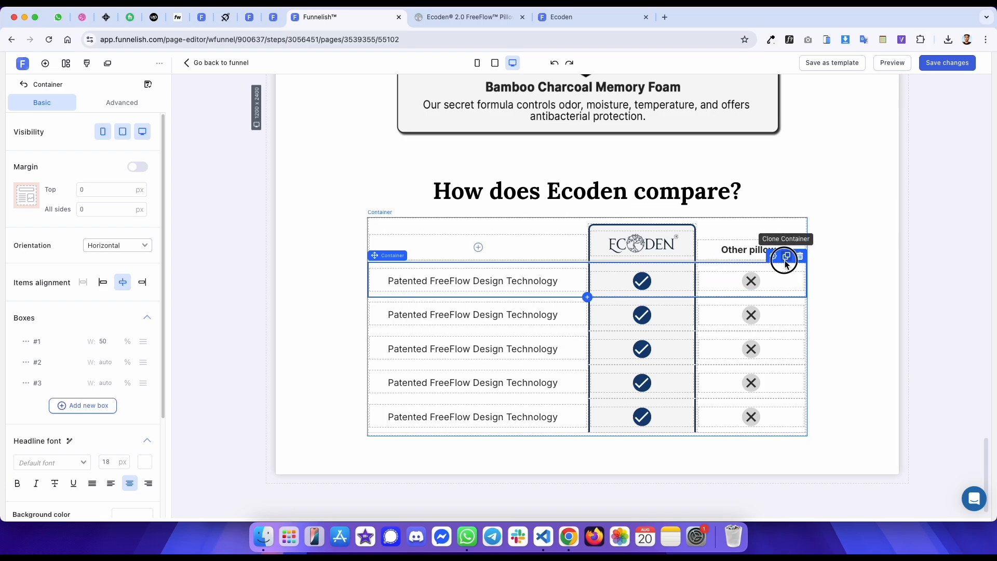
- Copy "Perfect sleeping posture all night" from the reference page into the second row's label
key("ctrl+Tab")
left_click_drag(334, 181, 464, 185)
key("ctrl+shift+Tab")
left_click(483, 315)
double_click(483, 315)
key("ctrl+v")
- Right-align the label text in every comparison row
key("ctrl+Tab")
key("ctrl+shift+Tab")
triple_click(514, 315)
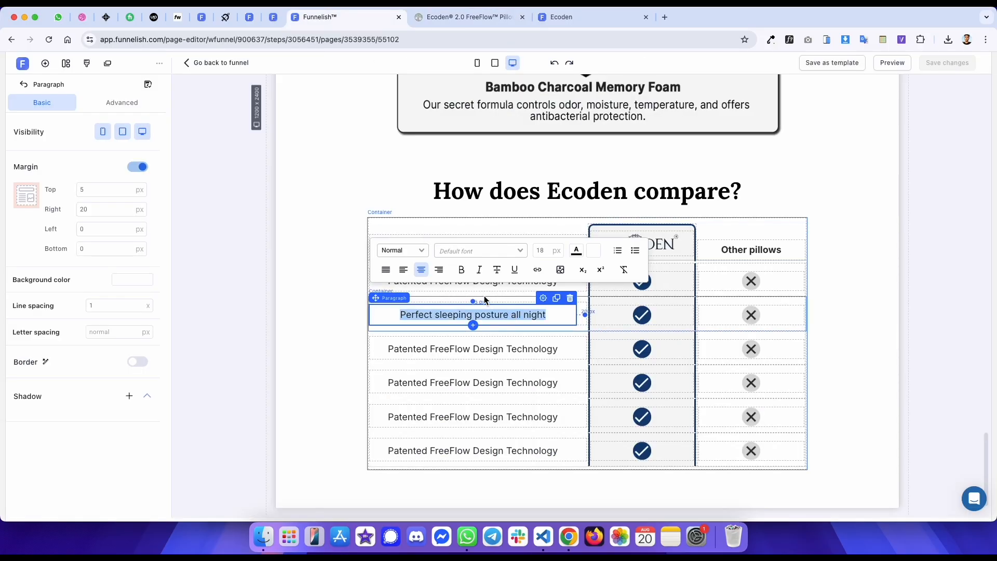
left_click(439, 270)
left_click(446, 284)
triple_click(445, 283)
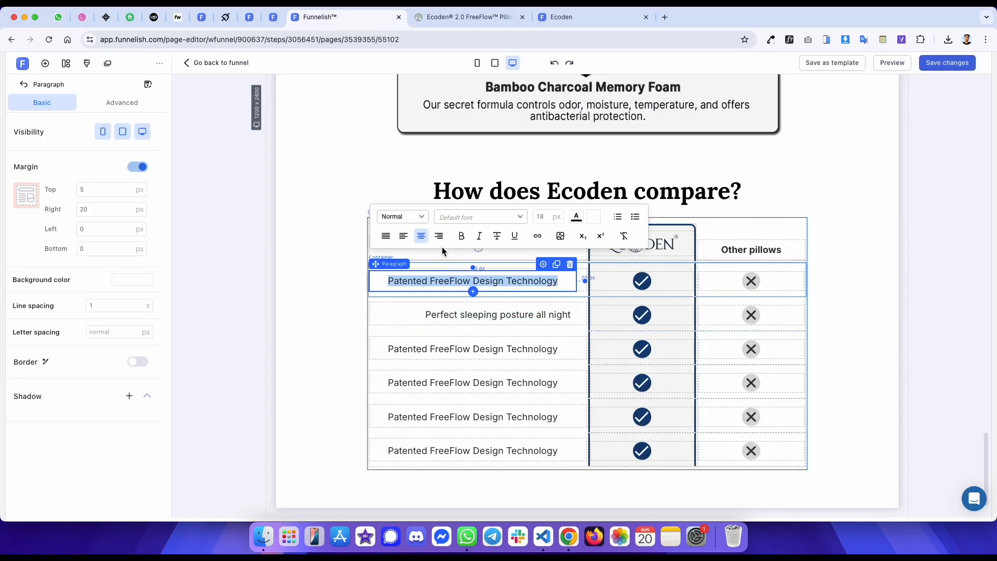
left_click(439, 235)
left_click(439, 353)
triple_click(436, 347)
left_click(439, 303)
left_click(423, 381)
triple_click(423, 382)
left_click(439, 338)
left_click(418, 417)
triple_click(419, 418)
left_click(439, 372)
left_click(425, 441)
triple_click(425, 443)
left_click(439, 406)
- Copy "Pressure relieve zones" from the reference page into the third row's label
key("ctrl+Tab")
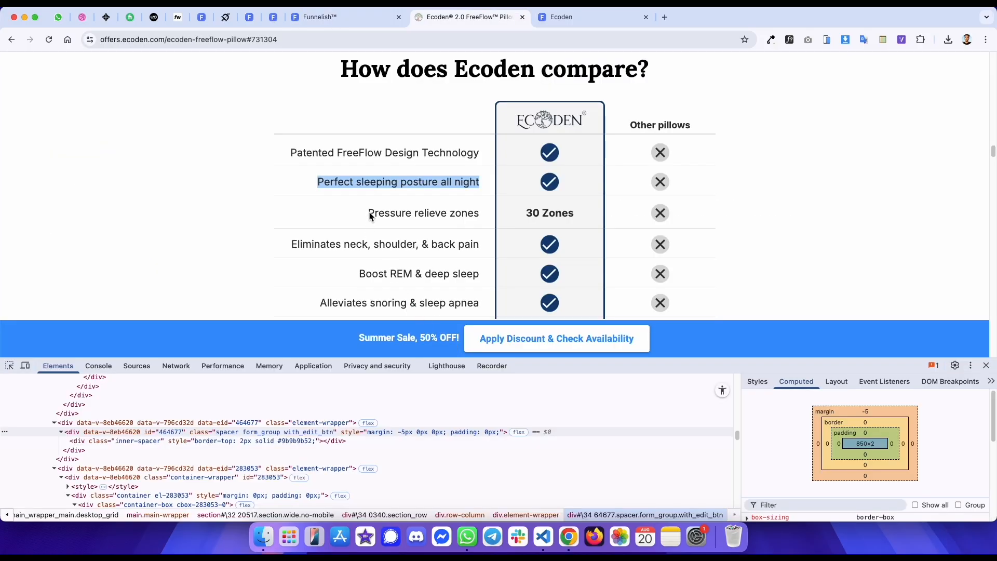
left_click_drag(375, 216, 453, 214)
key("ctrl+c")
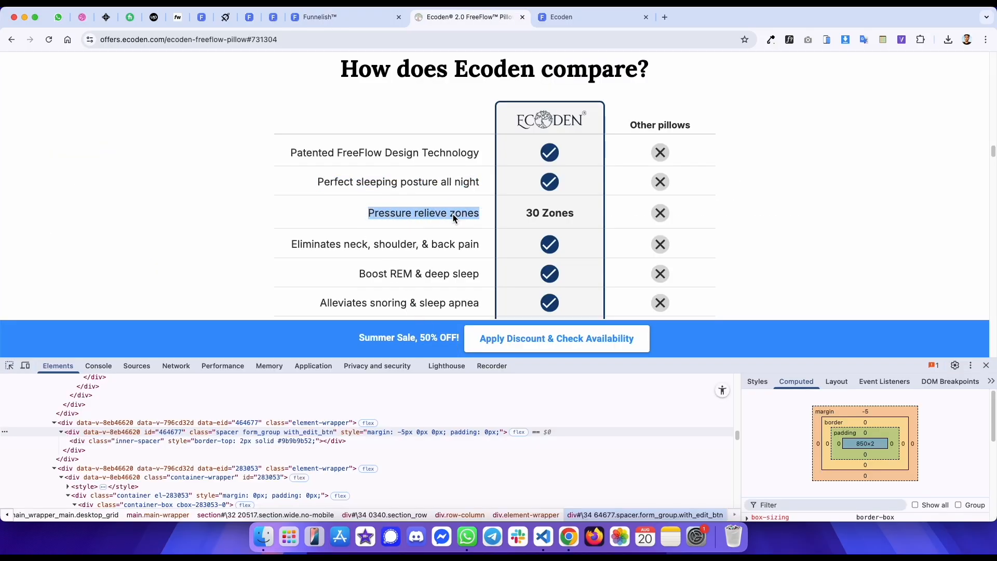
key("ctrl+shift+Tab")
triple_click(506, 349)
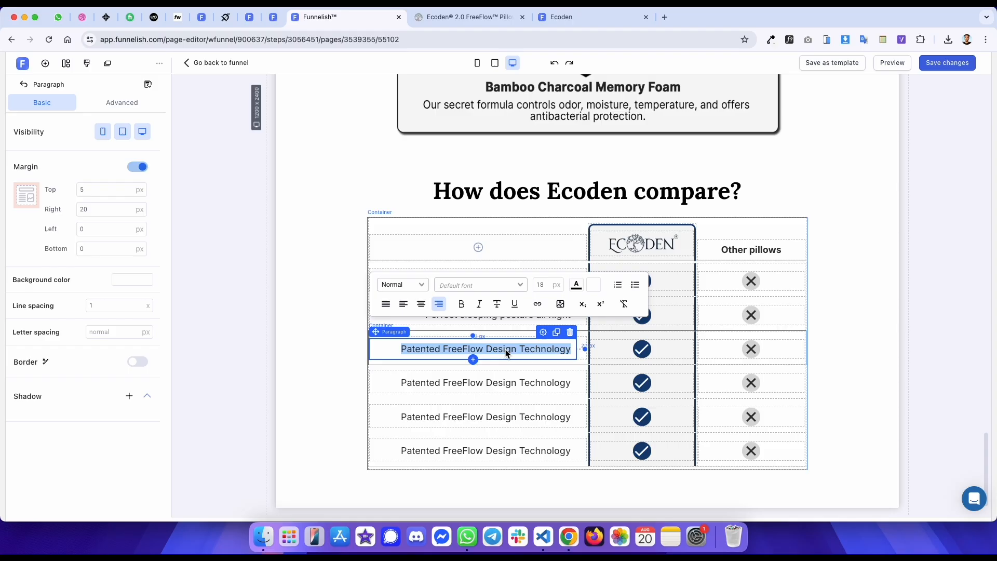
left_click(222, 241)
left_click(447, 348)
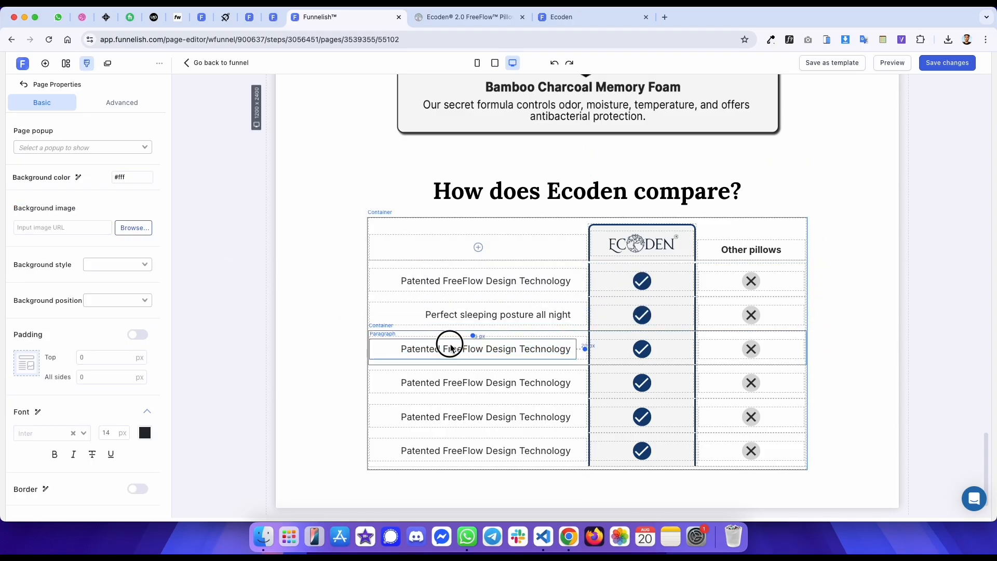
double_click(449, 349)
triple_click(449, 349)
key("ctrl+v")
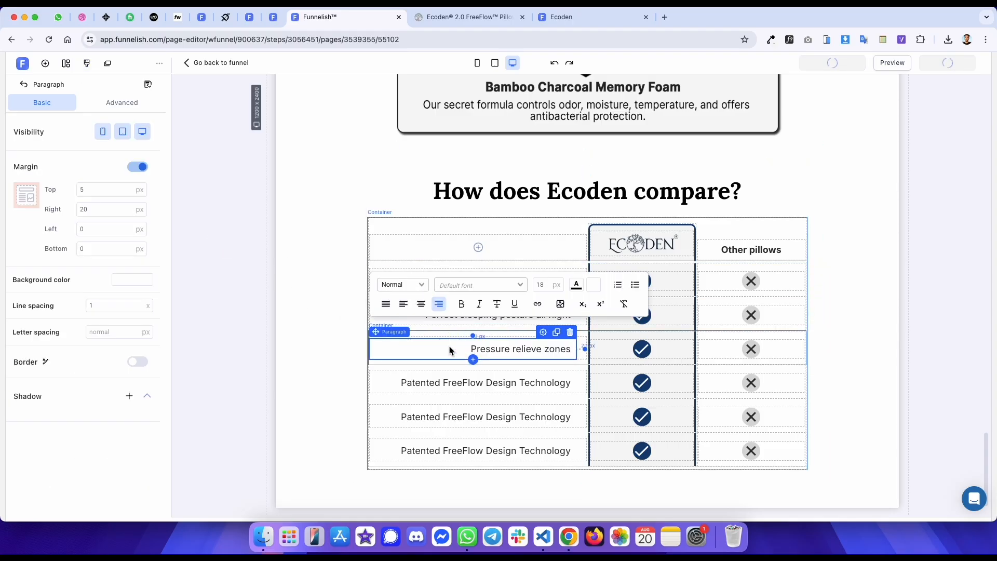
- Copy "Eliminates neck, shoulder, & back pain" from the reference into the fourth row's label
key("ctrl+Tab")
left_click_drag(294, 244, 463, 248)
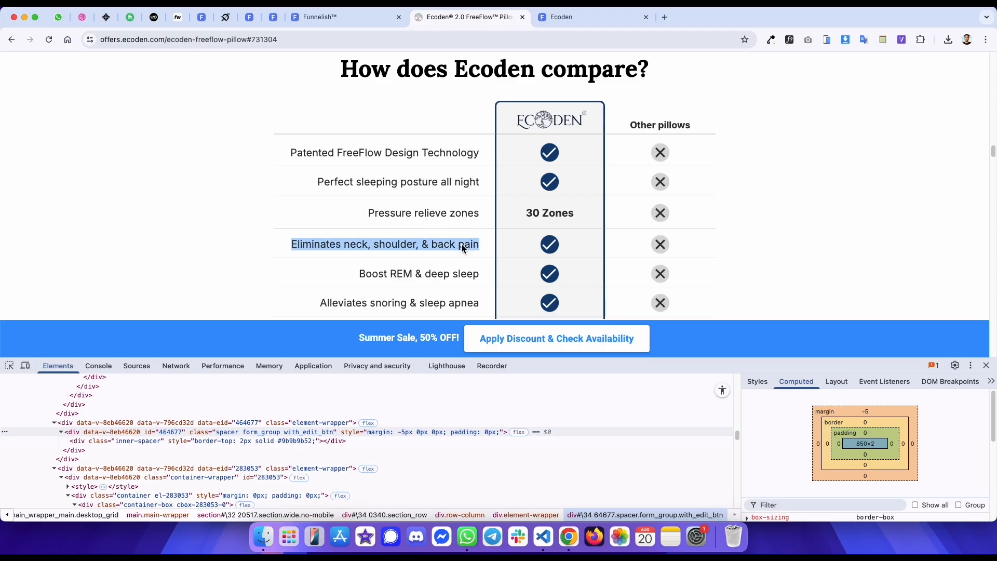
key("ctrl+c")
key("ctrl+shift+Tab")
triple_click(438, 385)
key("ctrl+v")
- Copy "Boost REM & deep sleep" from the reference into the fifth row's label
key("ctrl+Tab")
left_click_drag(364, 275, 464, 281)
key("ctrl+c")
key("ctrl+shift+Tab")
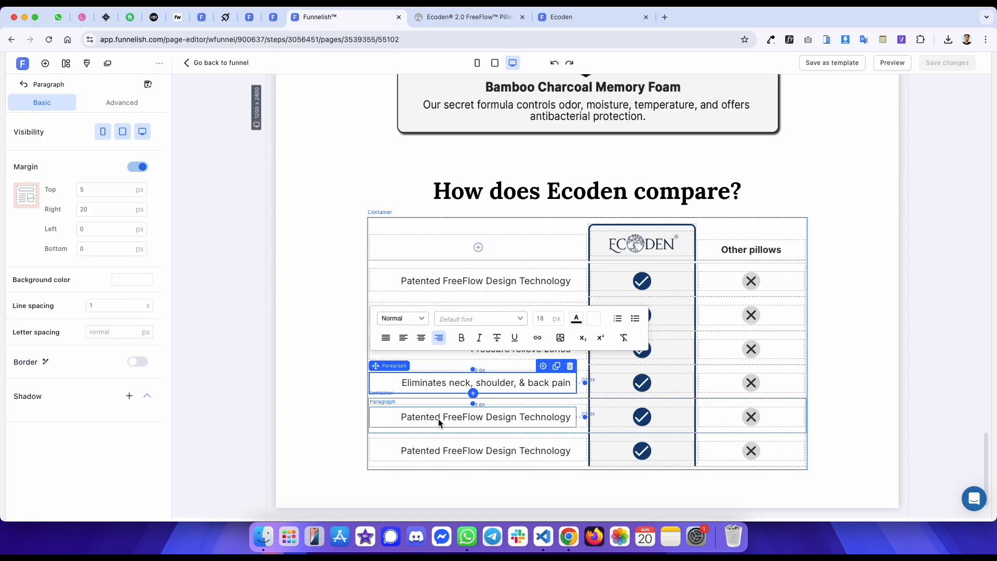
triple_click(438, 418)
key("ctrl+v")
- Copy "Alleviates snoring & sleep apnea" from the reference into the sixth row's label
key("ctrl+Tab")
scroll(389, 253, "down", 4)
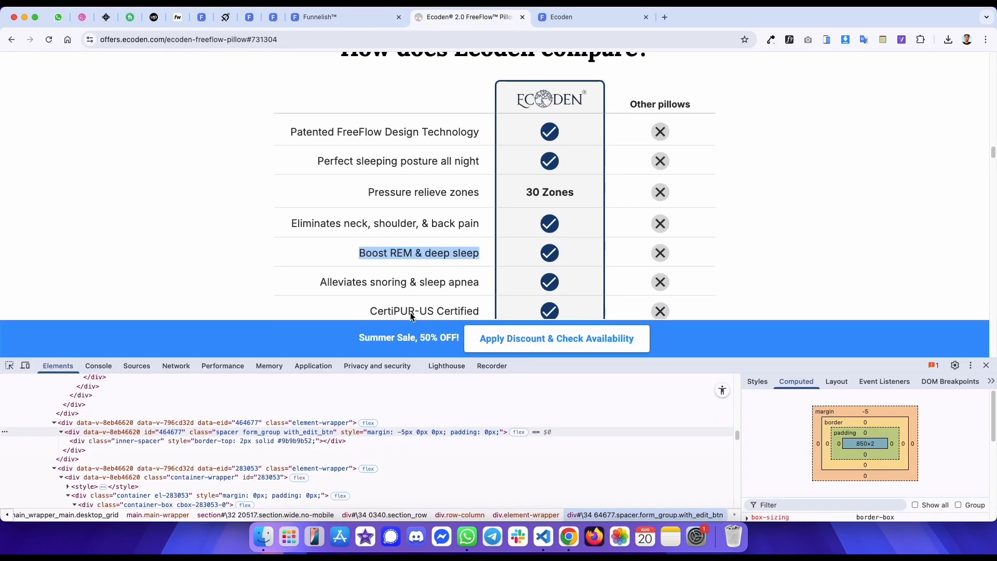
scroll(384, 244, "down", 2)
left_click_drag(352, 136, 451, 141)
key("ctrl+c")
key("ctrl+shift+Tab")
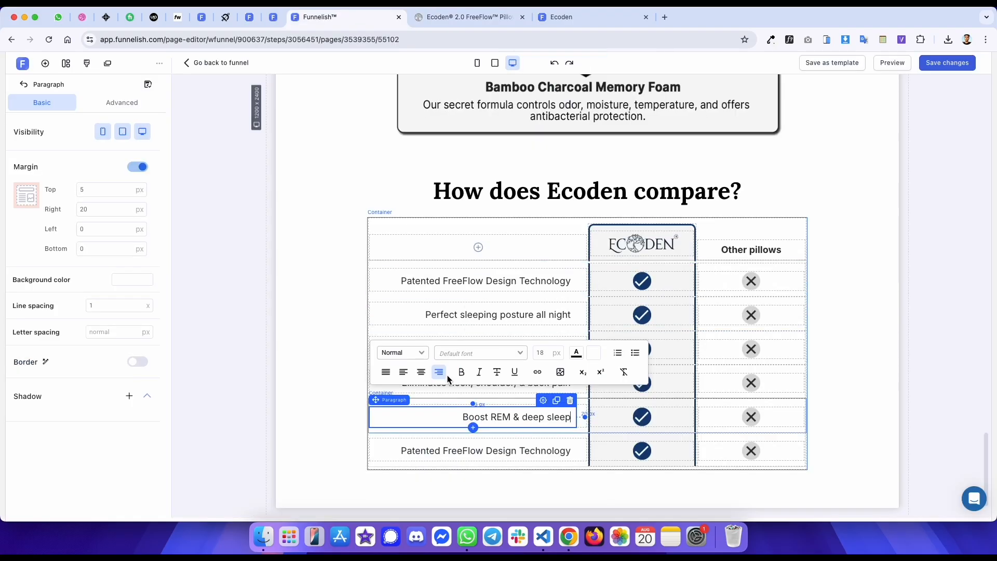
left_click(435, 450)
triple_click(435, 450)
key("ctrl+v")
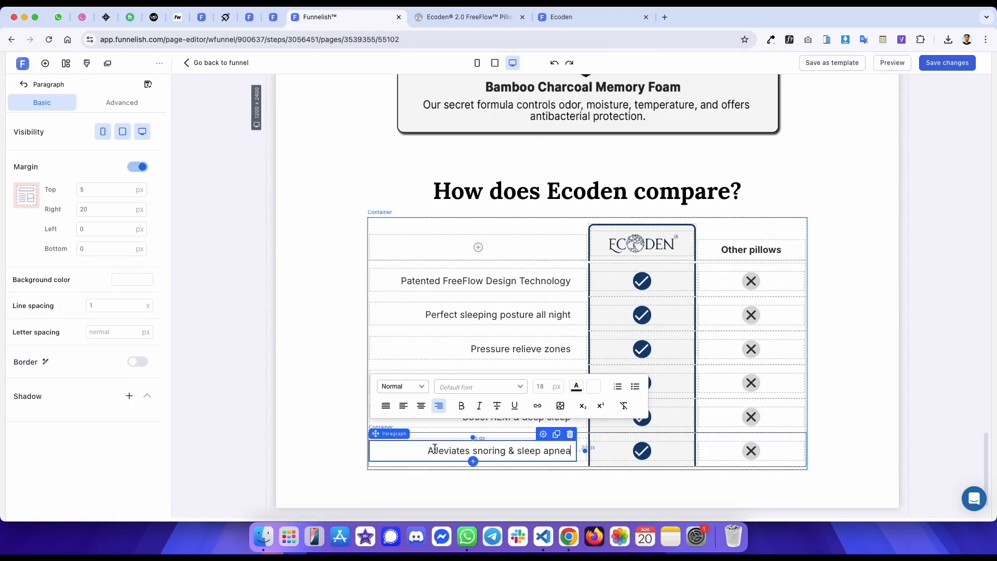
- Clone the last comparison row to add four more rows below it
left_click(625, 435)
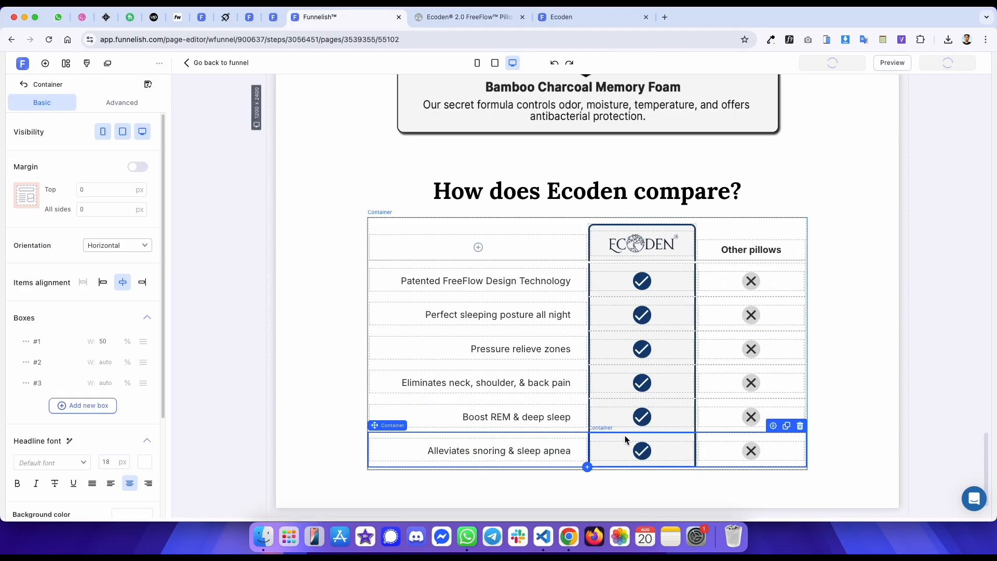
left_click(786, 427)
scroll(709, 411, "down", 3)
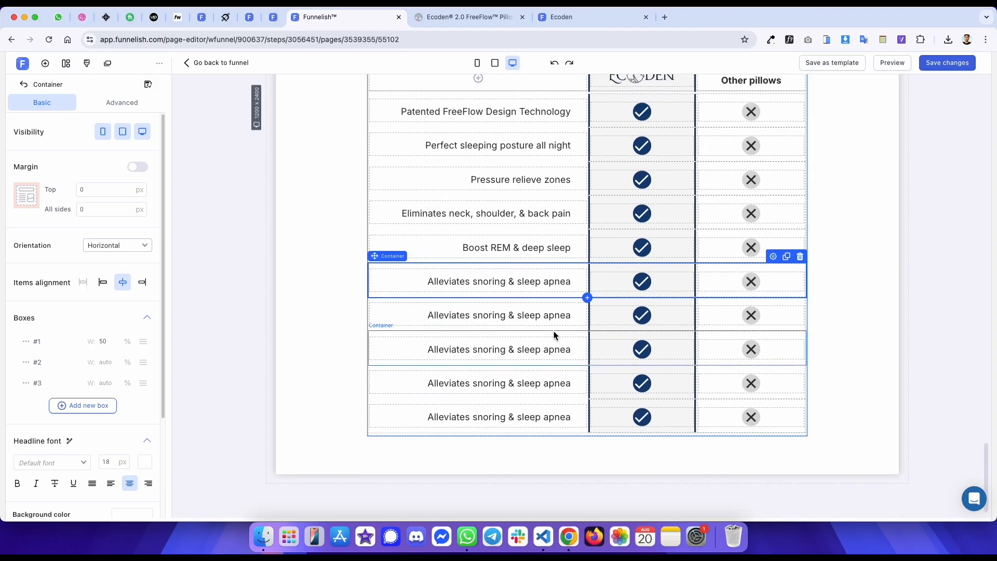
- Copy "CertiPUR-US Certified" from the reference into the seventh row's label
key("ctrl+Tab")
left_click_drag(383, 162, 449, 168)
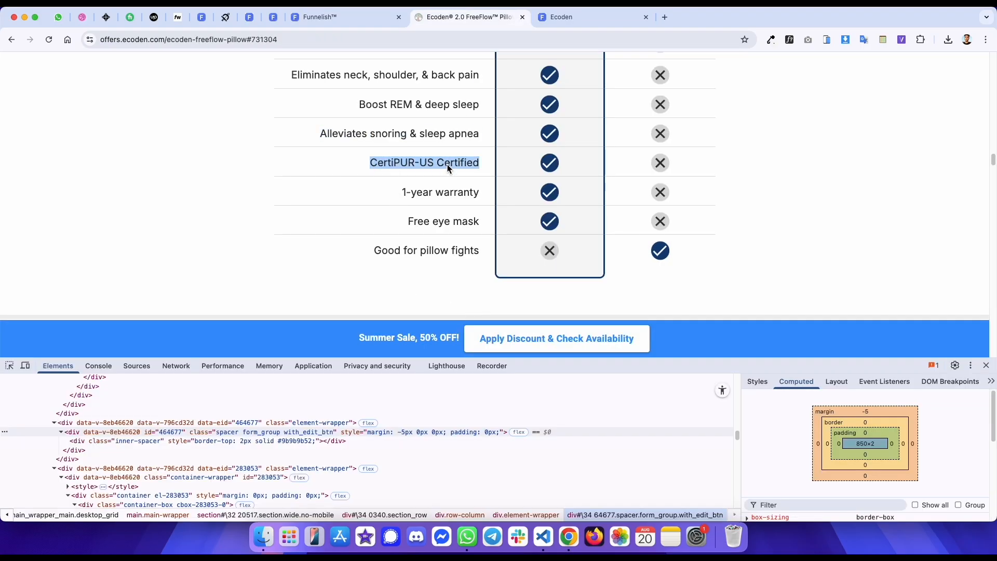
key("ctrl+shift+Tab")
left_click(466, 319)
double_click(454, 319)
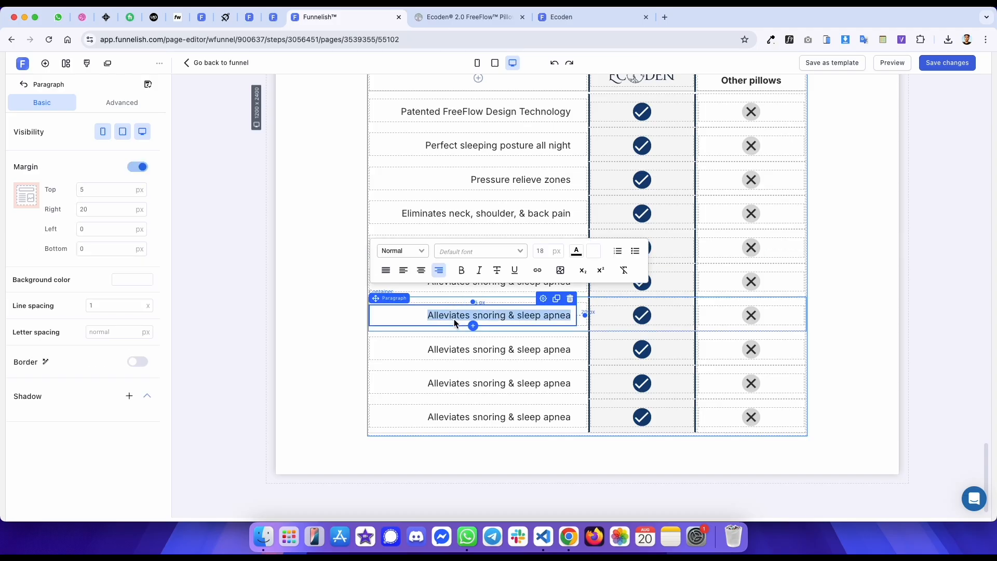
key("ctrl+v")
- Copy "1-year warranty" from the reference into the eighth row's label
key("ctrl+Tab")
mouse_move(408, 195)
left_mouse_down()
mouse_move(474, 193)
mouse_move(408, 195)
left_mouse_up()
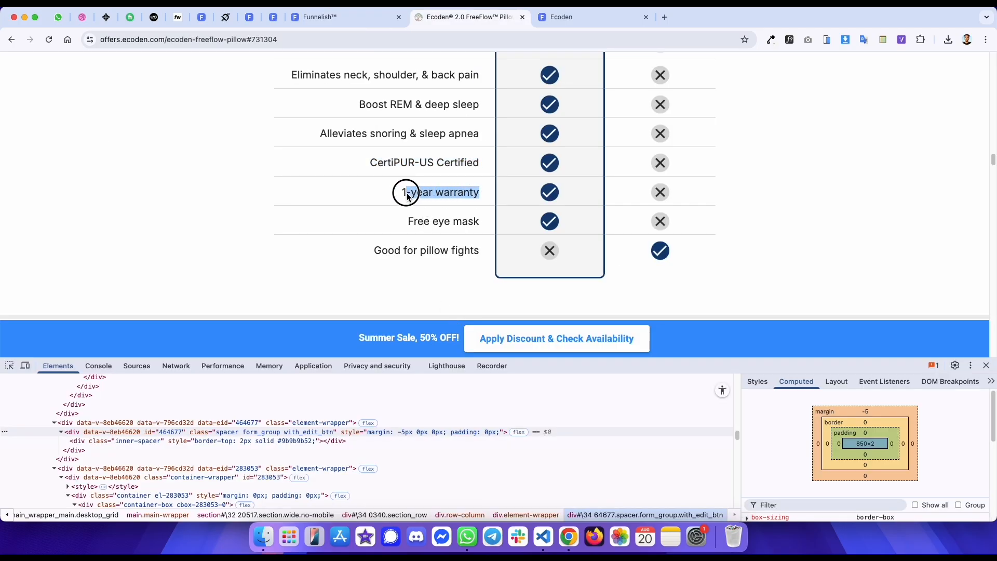
key("ctrl+c")
key("ctrl+shift+Tab")
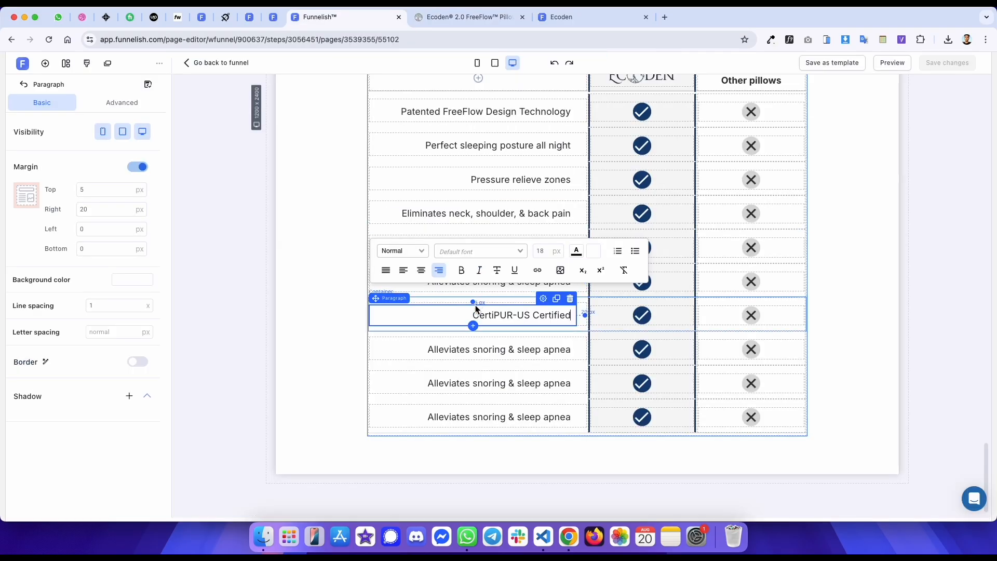
double_click(455, 350)
key("ctrl+v")
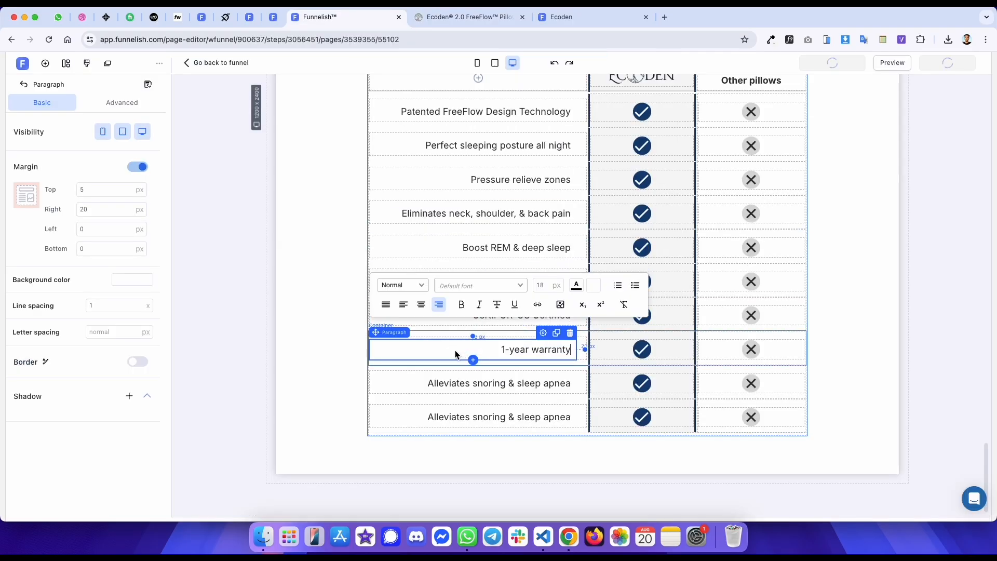
- Copy "Free eye mask" from the reference into the ninth row's label
key("ctrl+Tab")
left_click_drag(408, 221, 480, 222)
key("ctrl+c")
key("ctrl+shift+Tab")
double_click(521, 382)
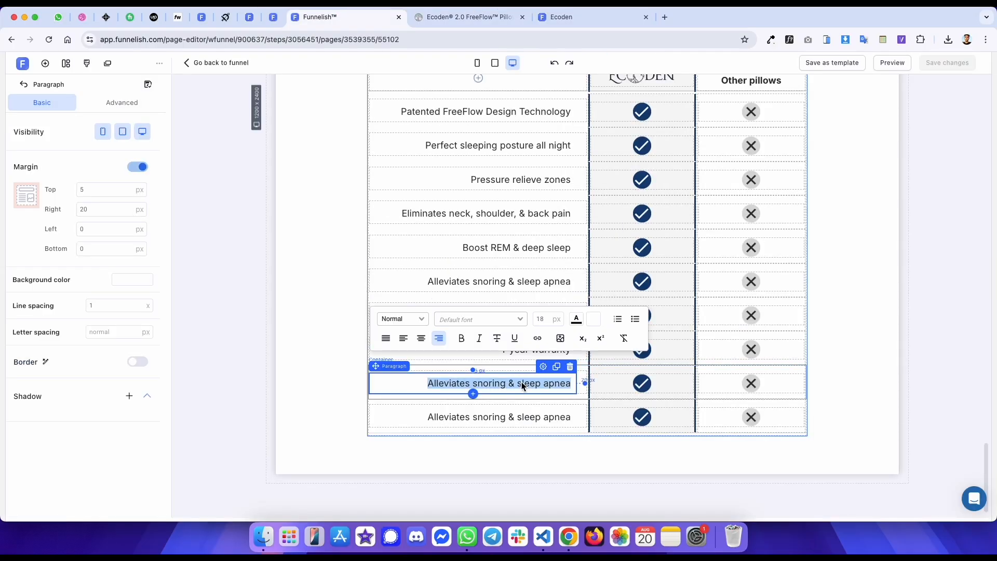
key("ctrl+v")
- Copy "Good for pillow fights" from the reference into the tenth row's label
key("ctrl+Tab")
left_click_drag(390, 256, 456, 254)
key("ctrl+c")
key("ctrl+shift+Tab")
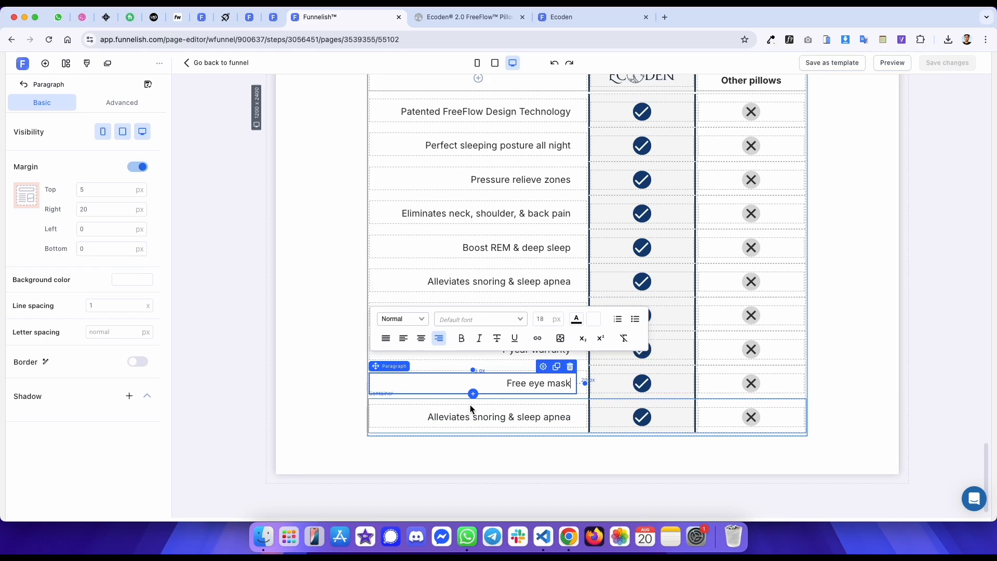
double_click(457, 416)
key("ctrl+v")
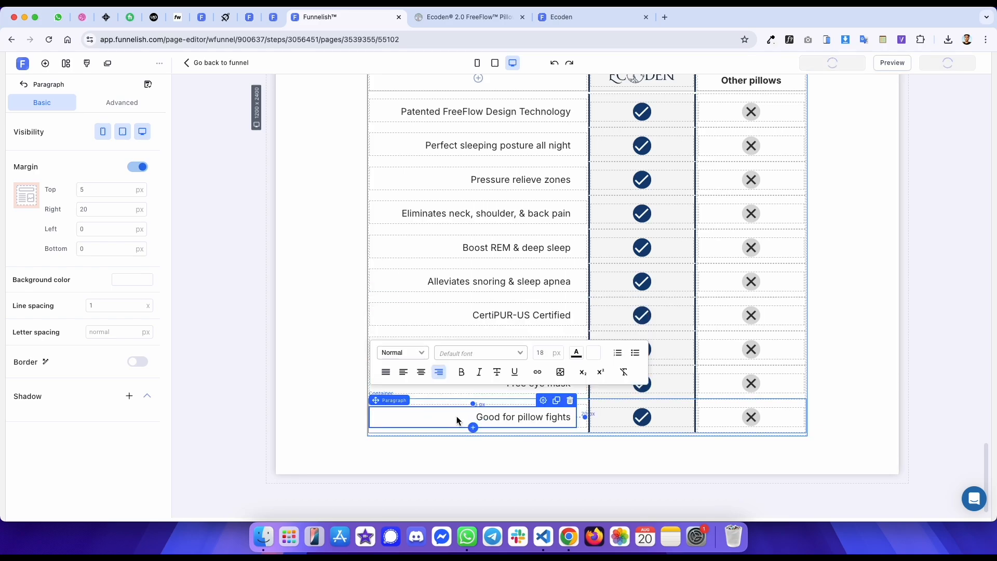
- Inspect the reference table's last row and clone the editor's last comparison row
key("ctrl+Tab")
left_click(10, 366)
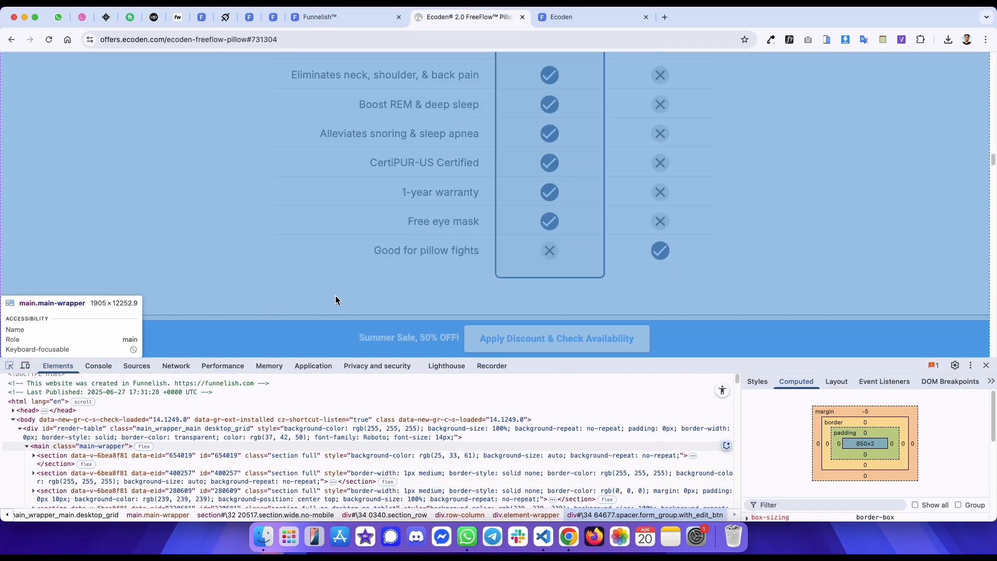
left_click(487, 271)
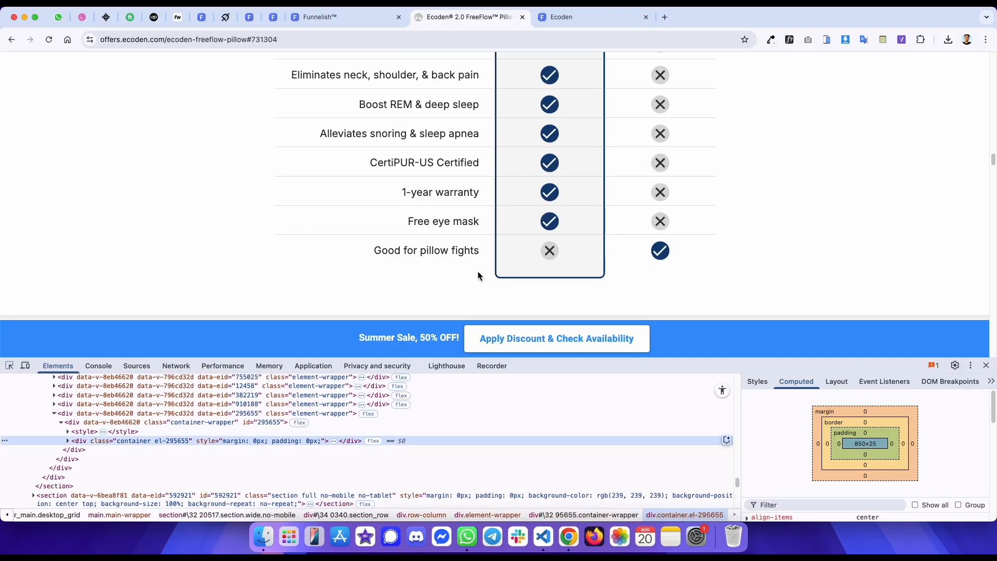
key("ctrl+shift+Tab")
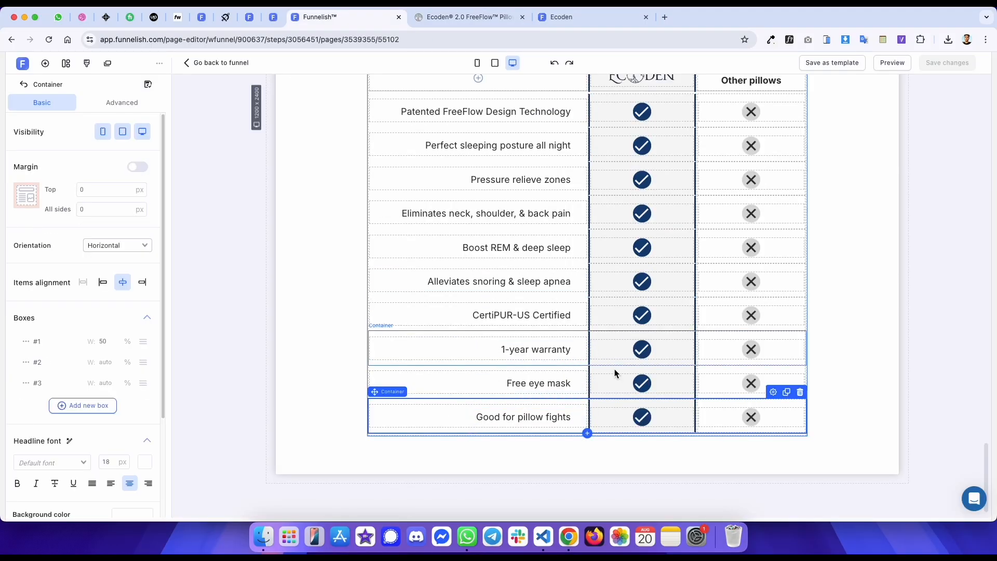
left_click(787, 391)
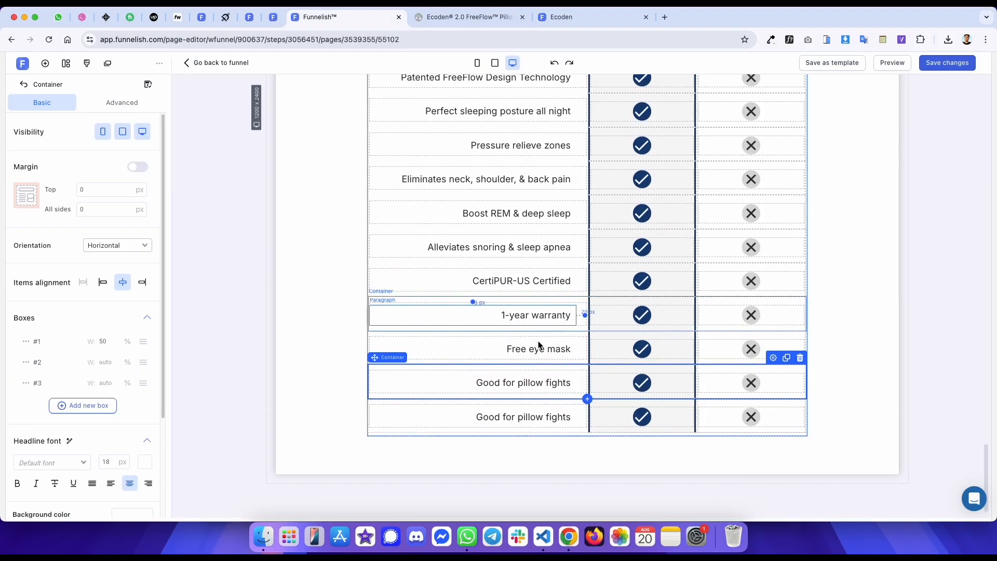
- Empty the cloned last row by deleting its label, its check image and its cross image
left_click(493, 408)
left_click(571, 401)
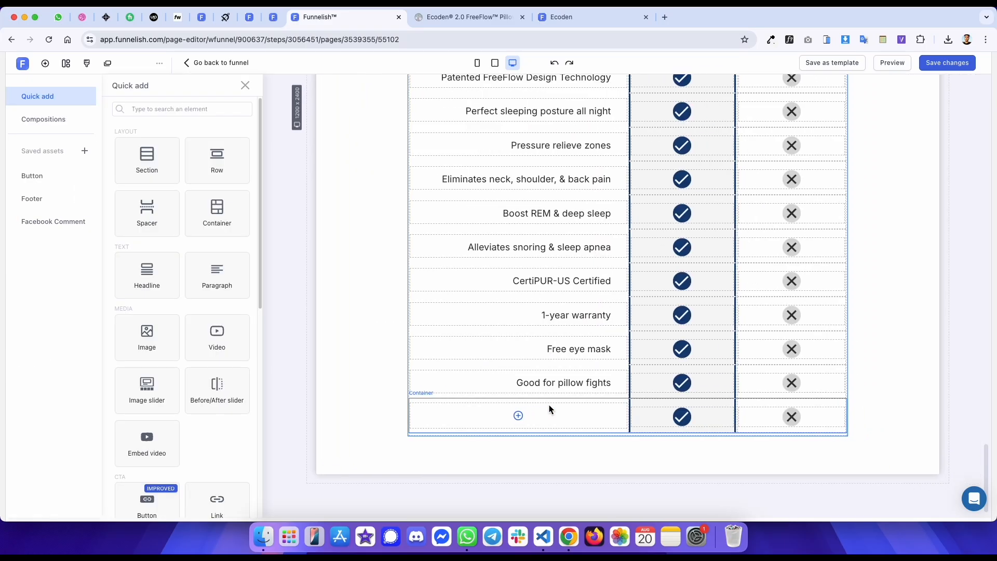
left_click(771, 413)
left_click(794, 393)
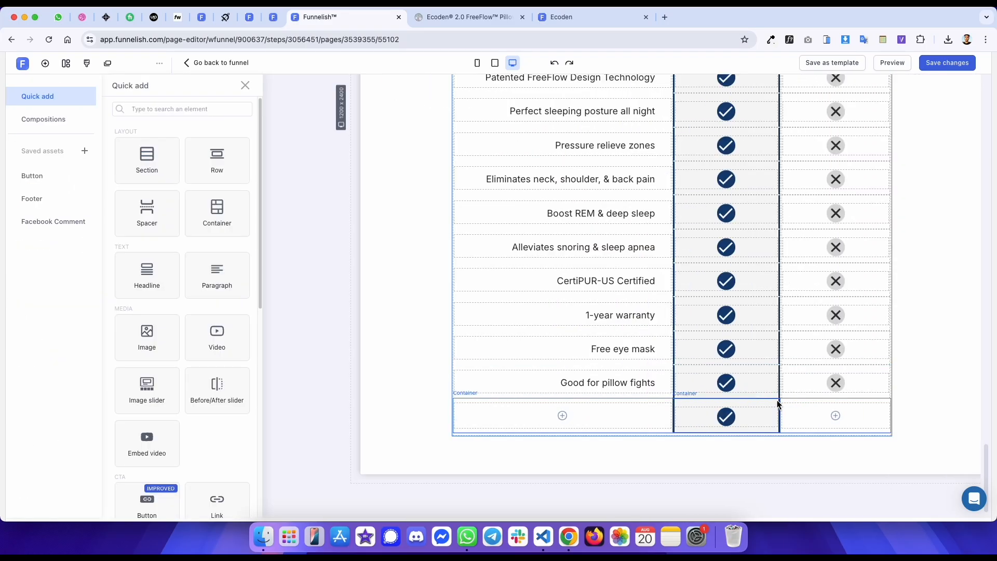
left_click(662, 411)
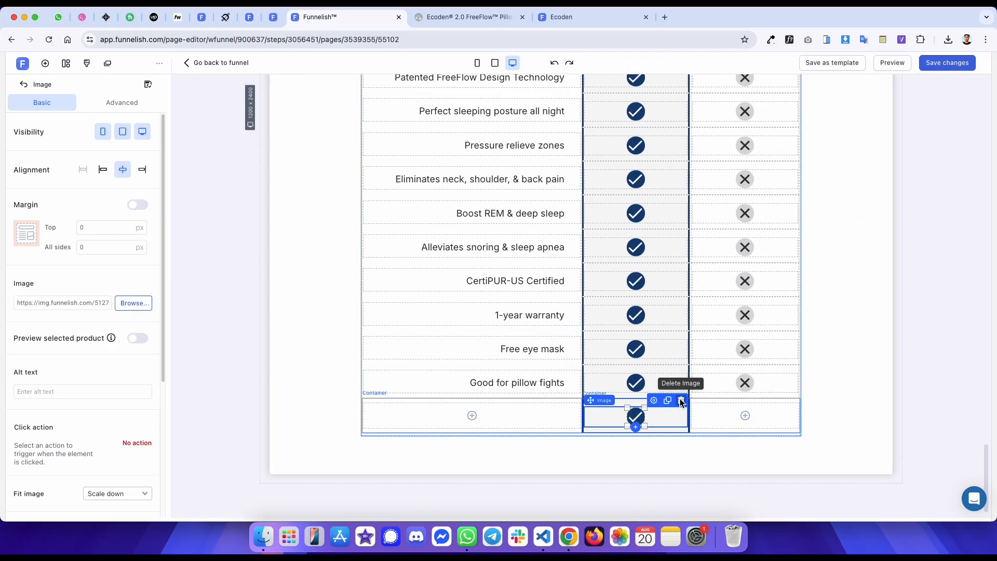
left_click(681, 400)
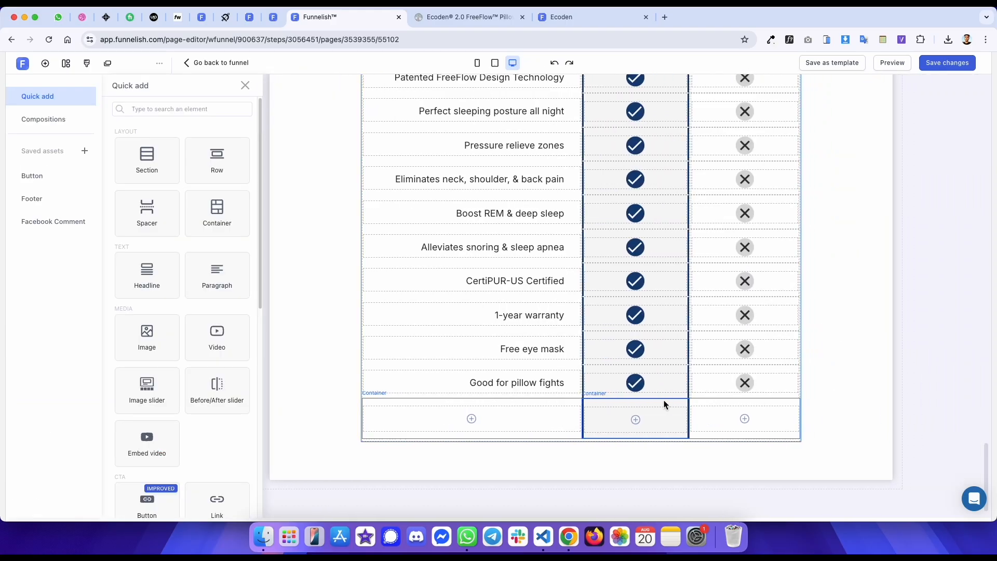
- Inspect the reference table's last Ecoden cell and set the new middle cell's top padding to 0 px
key("ctrl+Tab")
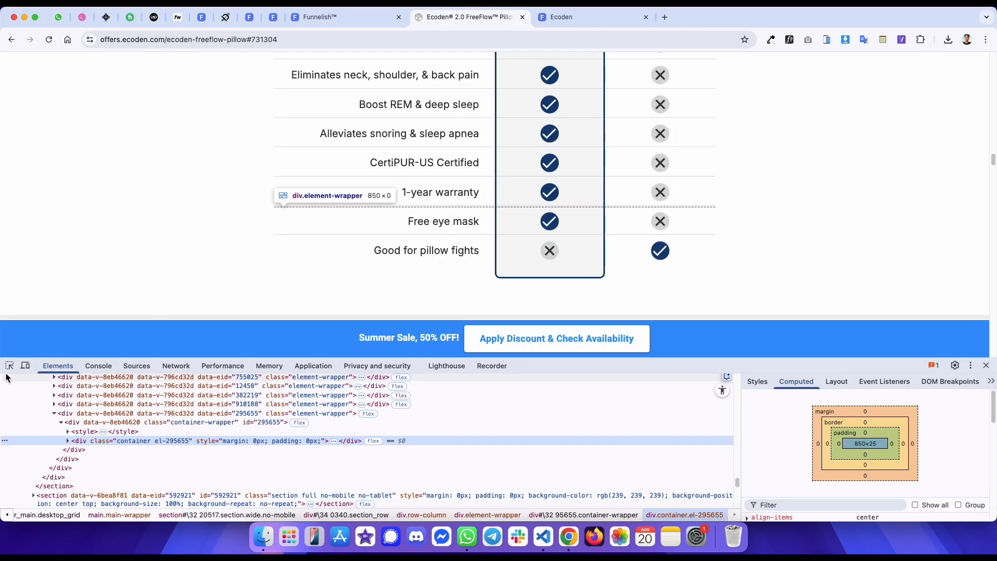
left_click(540, 268)
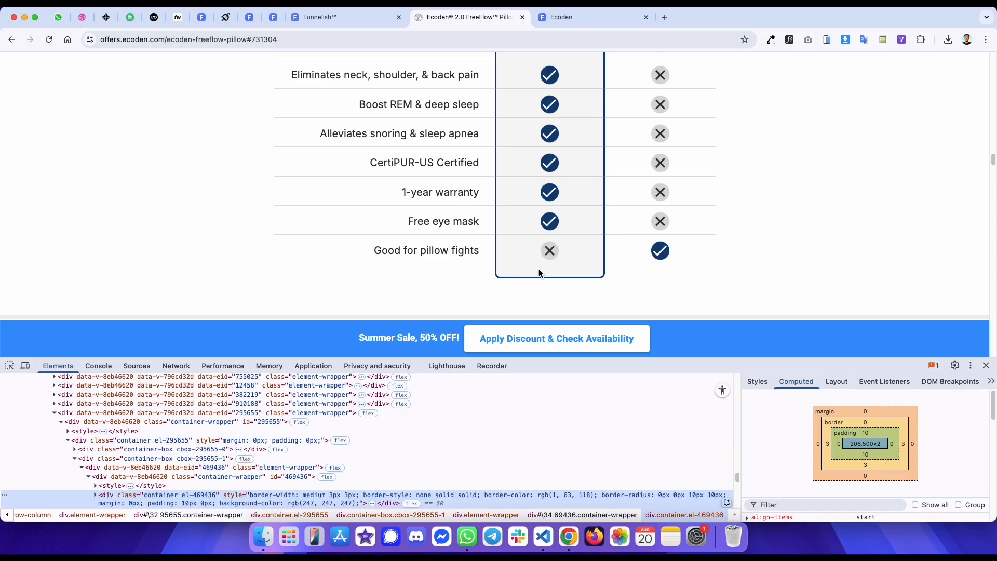
key("ctrl+shift+Tab")
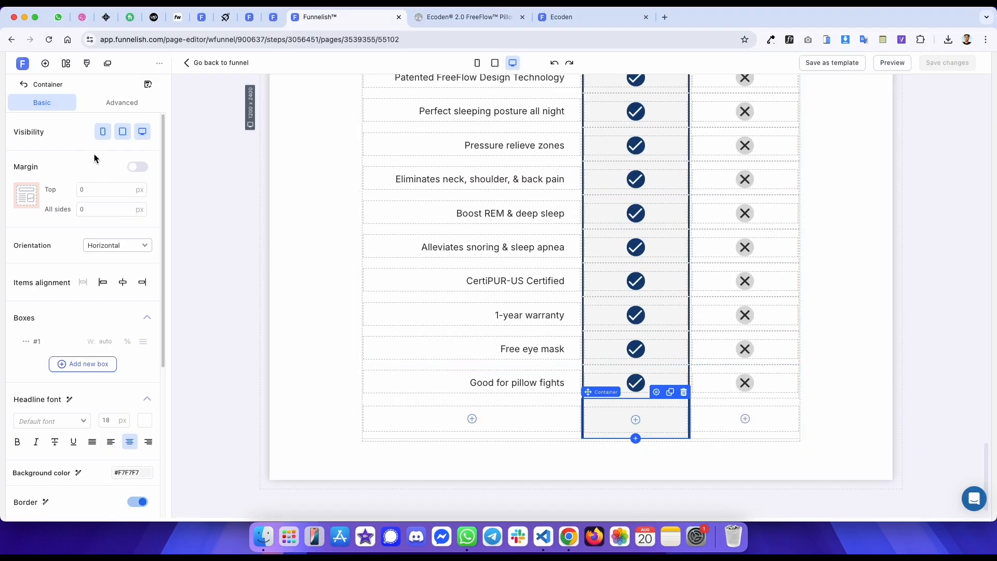
left_click(110, 103)
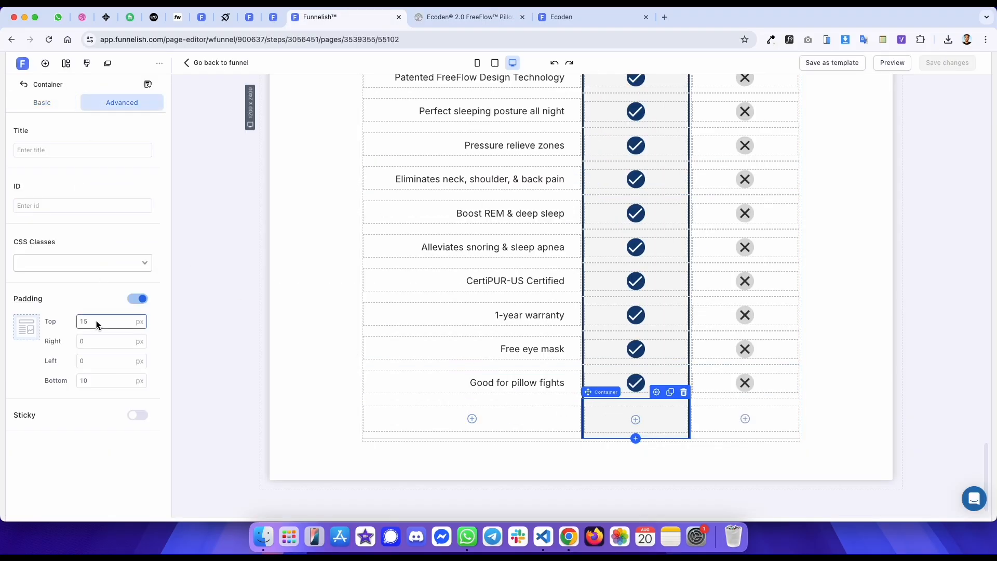
key("BackSpace")
type("0")
- Add a bottom border side to the new middle cell and set its corner radius to 15 px
left_click(54, 103)
scroll(123, 422, "down", 5)
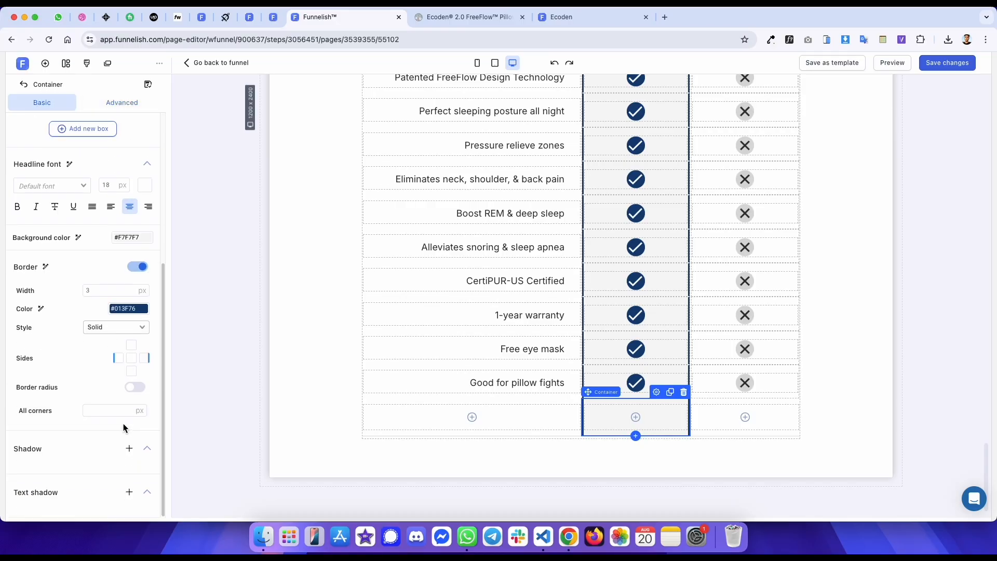
left_click(132, 370)
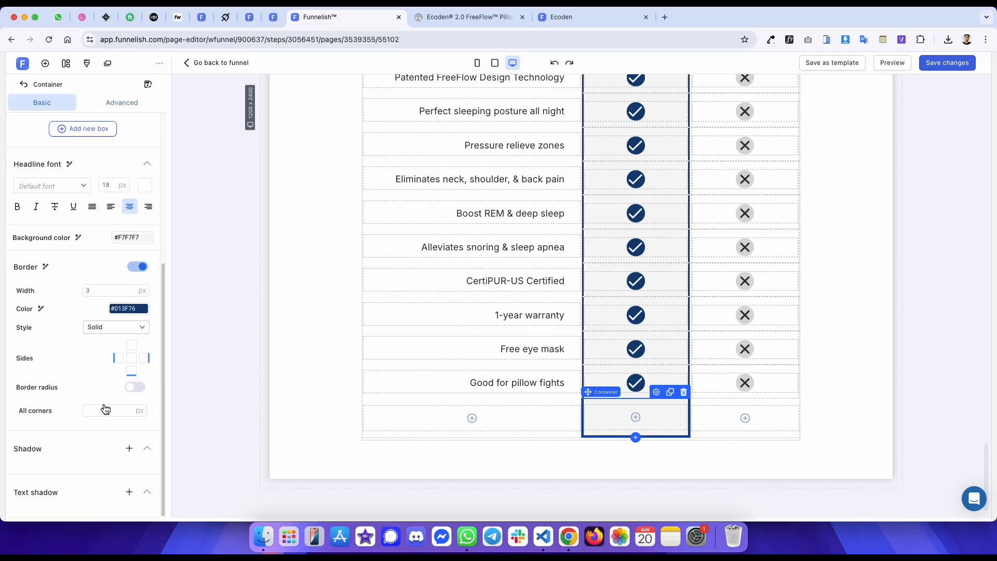
type("15")
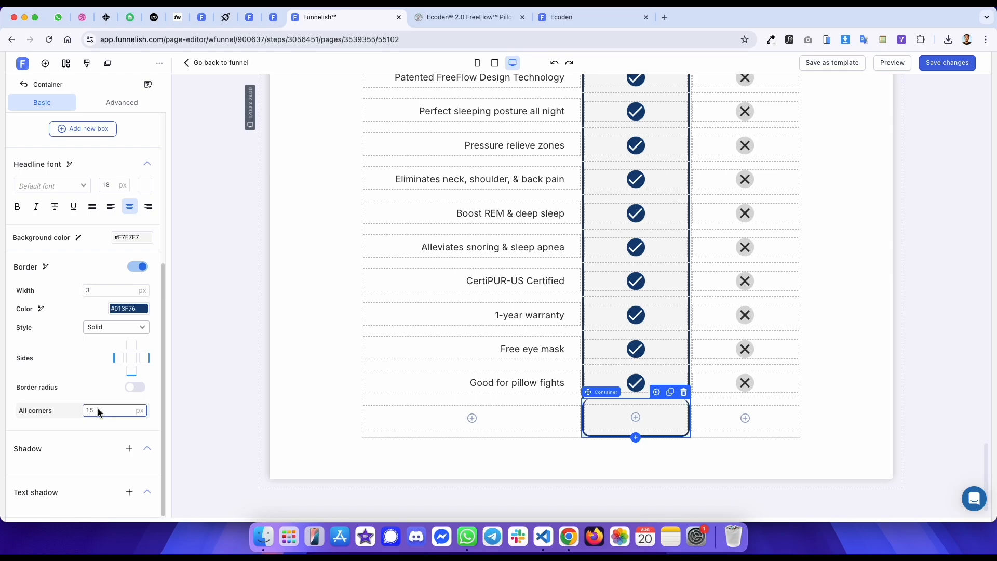
- Set the new middle cell's corner radius to 10 px, with top-left and top-right corners at 0 px
scroll(556, 215, "up", 3)
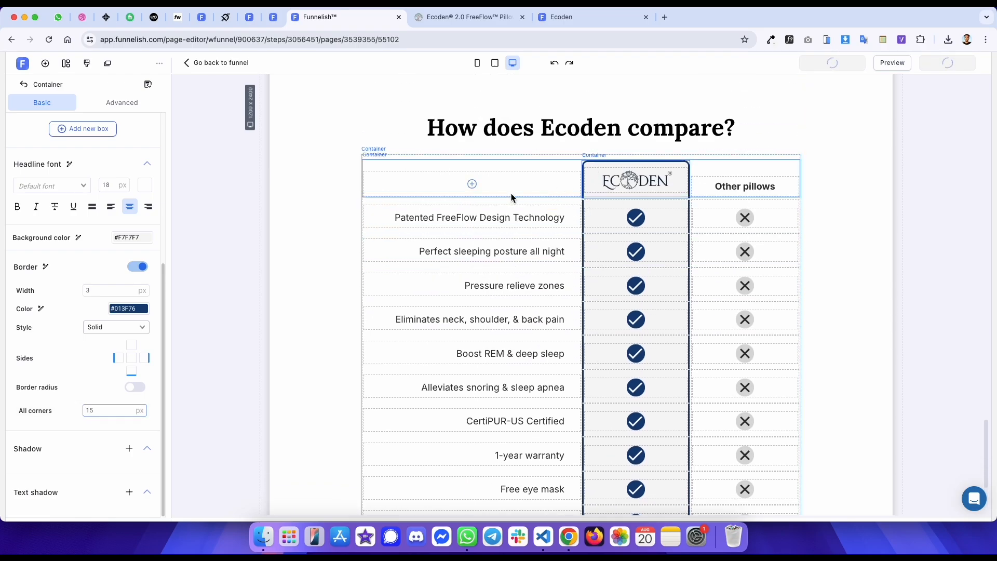
left_click(591, 195)
scroll(118, 330, "down", 5)
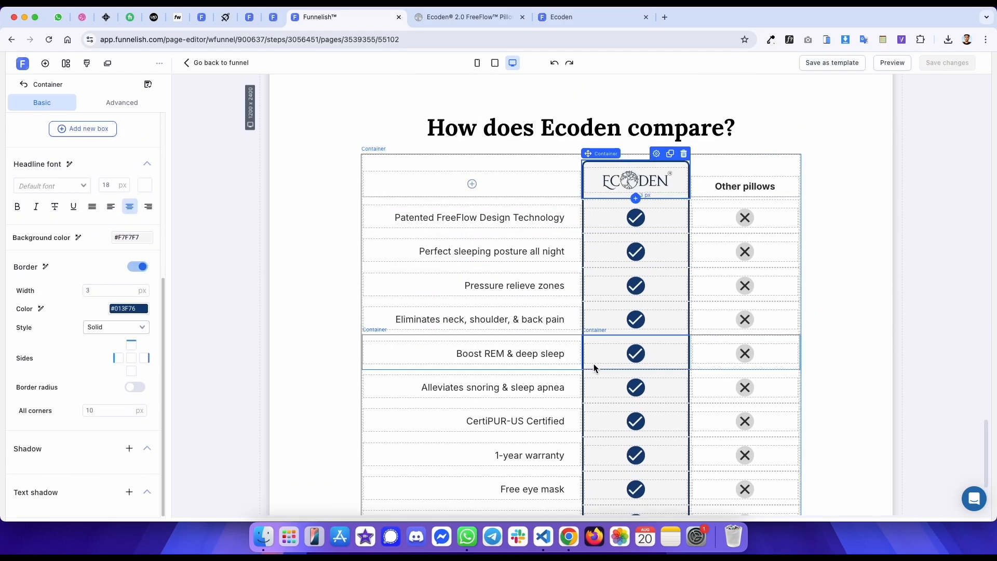
scroll(594, 367, "down", 3)
scroll(95, 398, "down", 5)
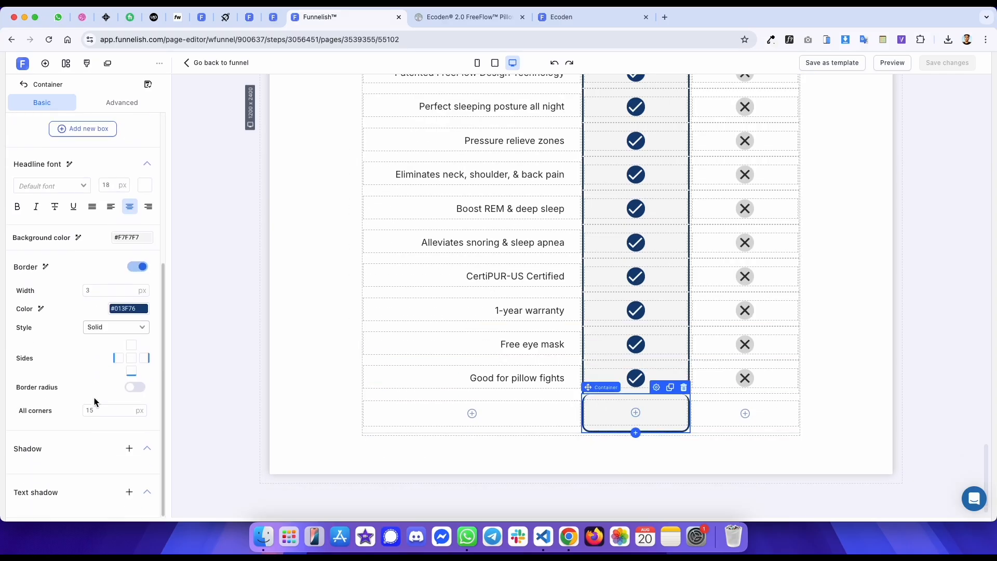
double_click(106, 410)
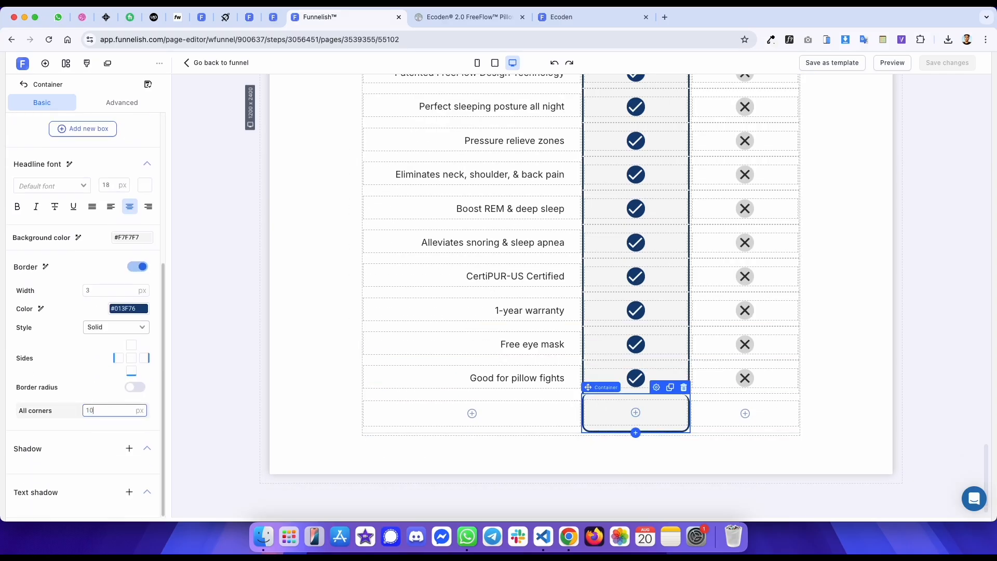
left_click(140, 388)
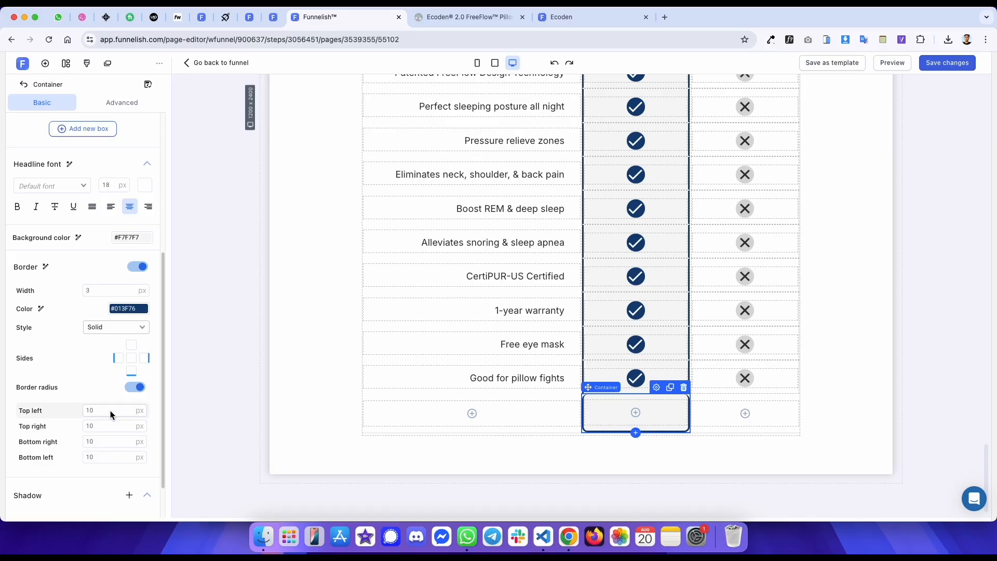
double_click(111, 411)
type("0")
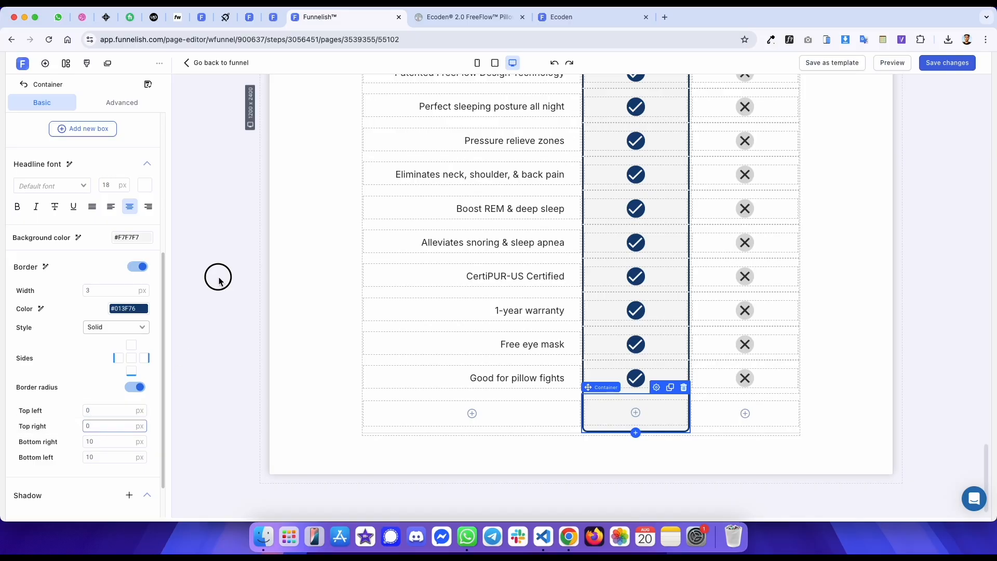
left_click(219, 281)
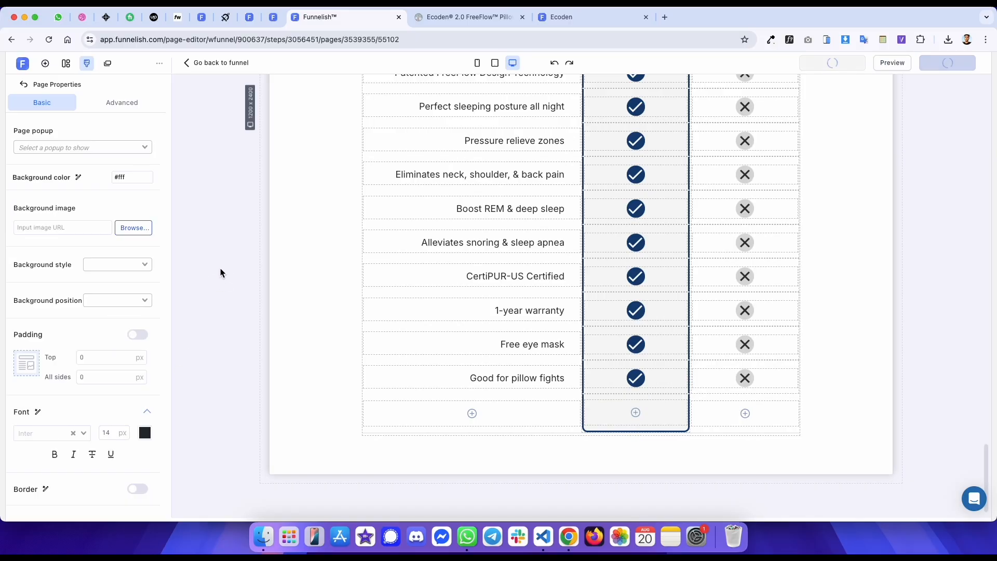
- Compare against the published template's table and clone the spacer below the editor table
left_click(594, 18)
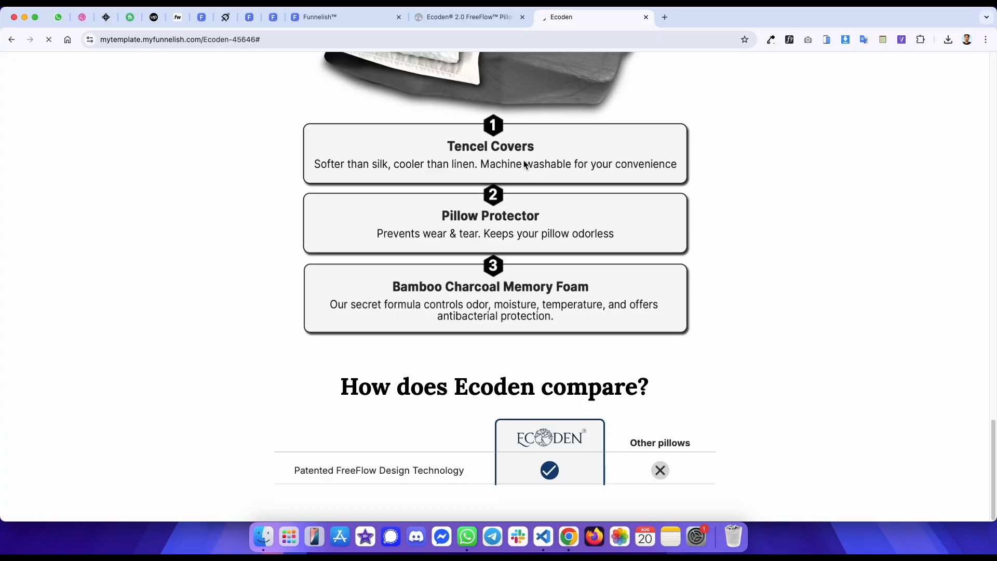
scroll(502, 195, "down", 6)
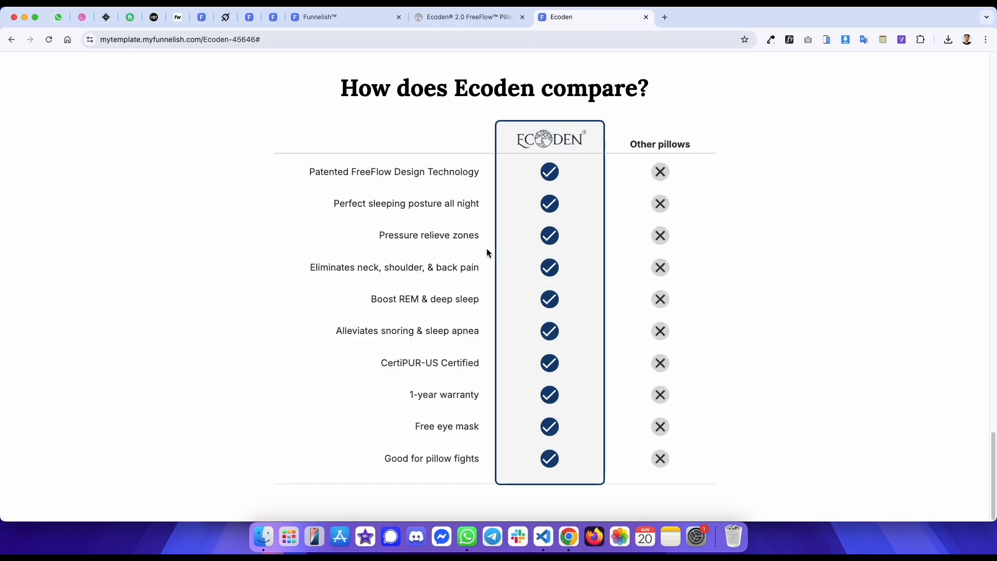
key("ctrl+shift+Tab")
key("ctrl+shift+Tab")
left_click(484, 435)
left_click(780, 423)
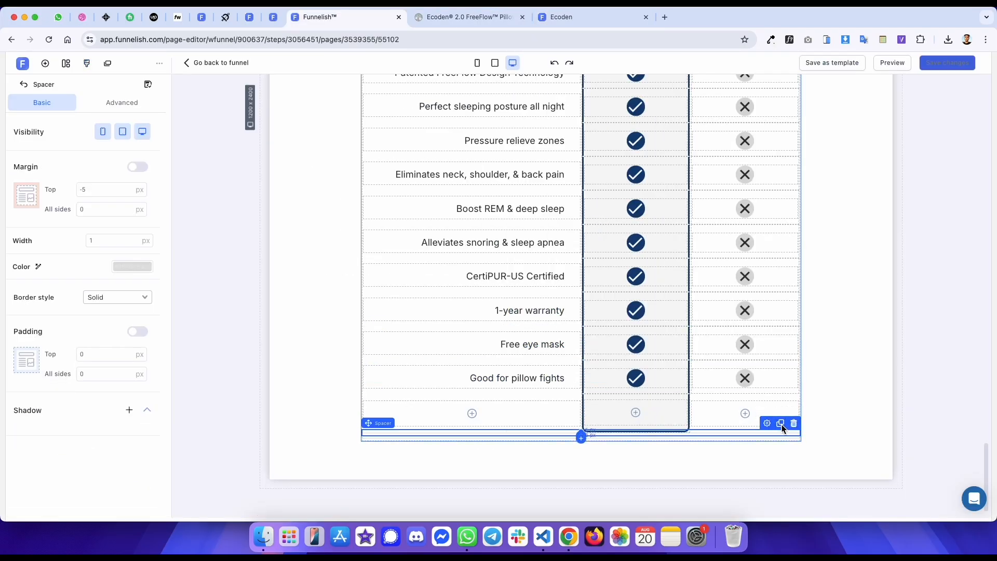
- Drag the cloned spacers up into the gaps between the comparison rows
left_click_drag(728, 436, 784, 398)
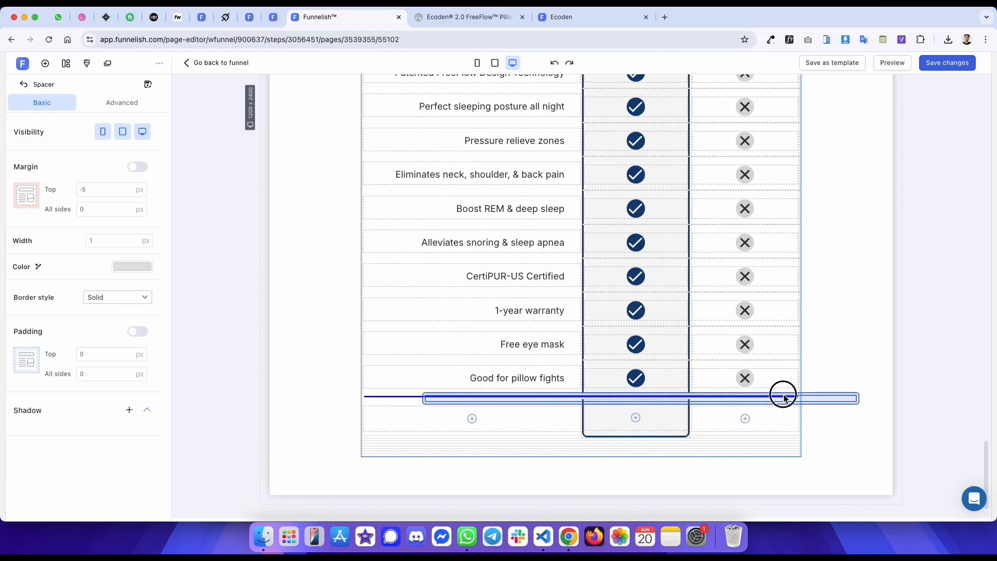
left_click_drag(492, 444, 602, 359)
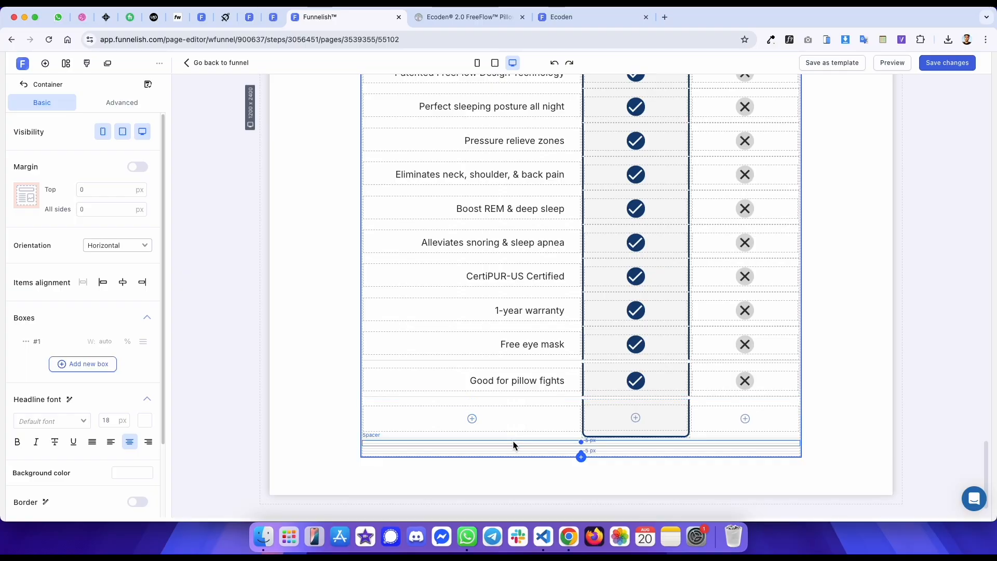
left_click_drag(513, 441, 482, 325)
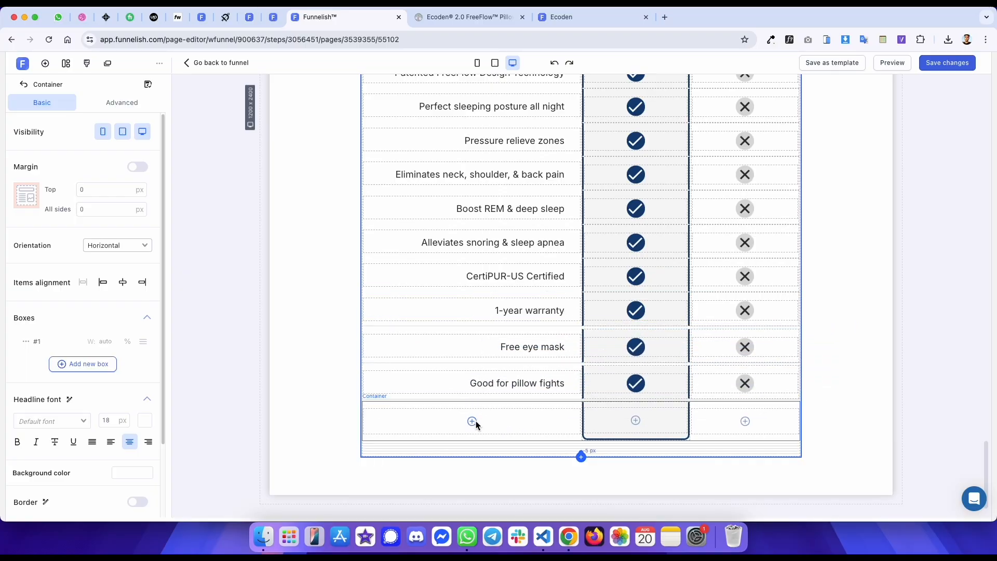
left_click_drag(465, 444, 453, 252)
left_click_drag(472, 443, 465, 216)
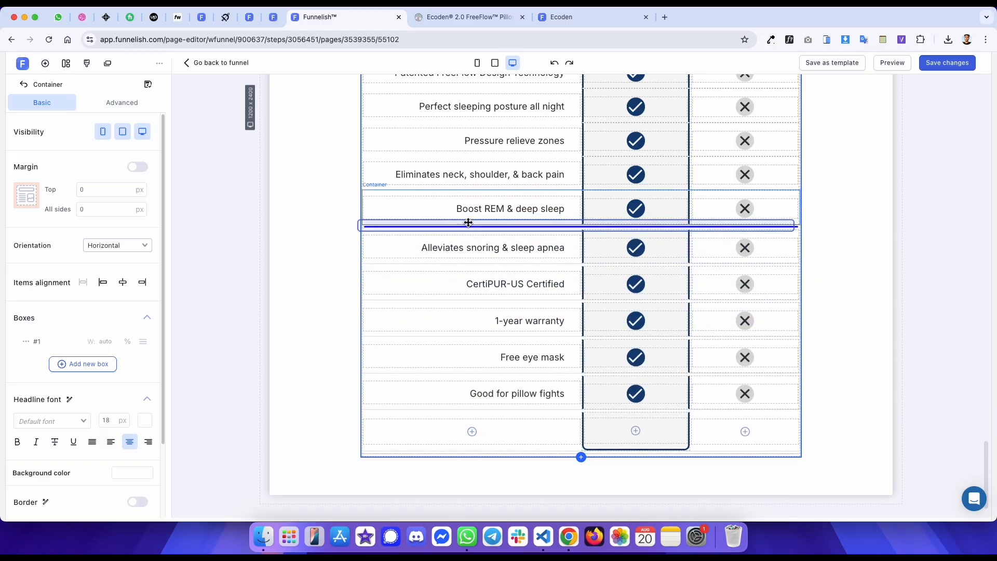
left_click_drag(500, 452, 478, 194)
left_click_drag(478, 453, 462, 160)
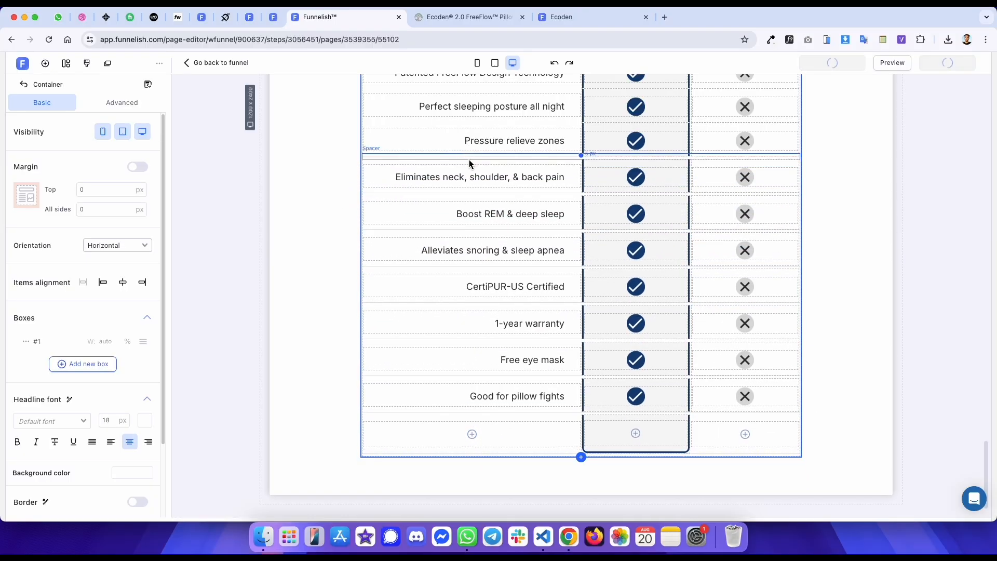
- Clone and move the spacer below Pressure relieve zones, then delete the extra spacer
scroll(470, 164, "up", 1)
scroll(471, 167, "up", 2)
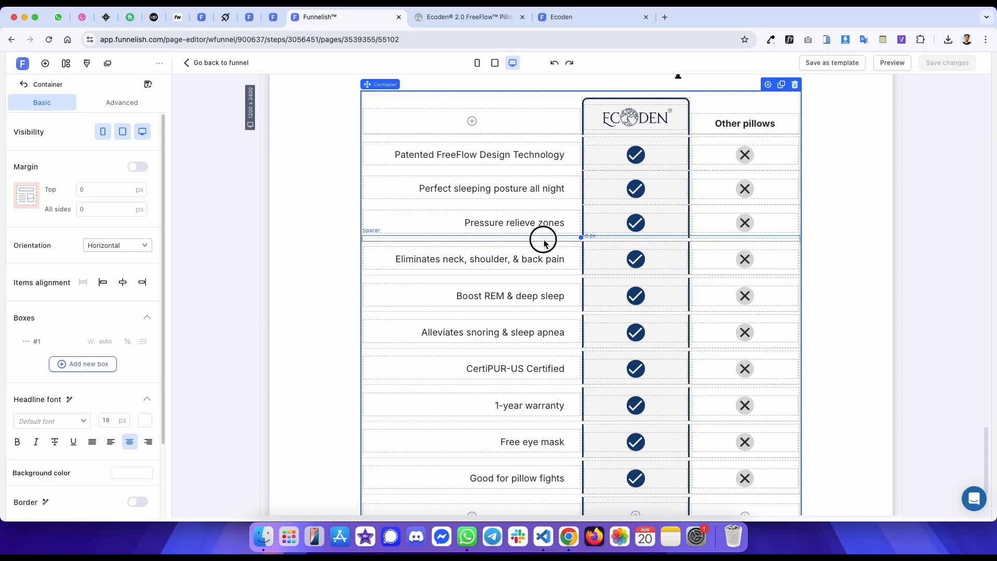
left_click(483, 239)
left_click(781, 230)
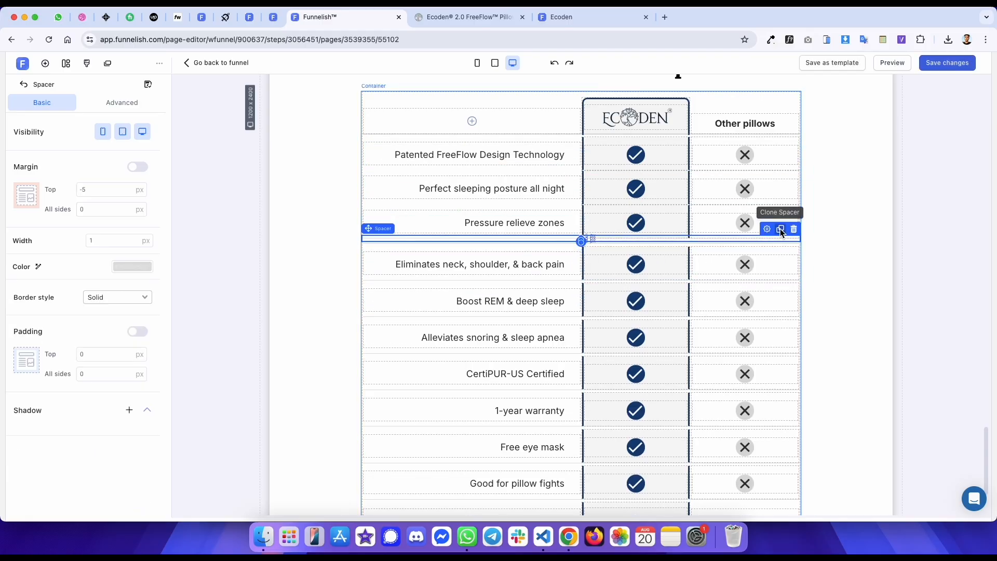
left_click_drag(681, 241, 597, 208)
left_click_drag(566, 241, 566, 170)
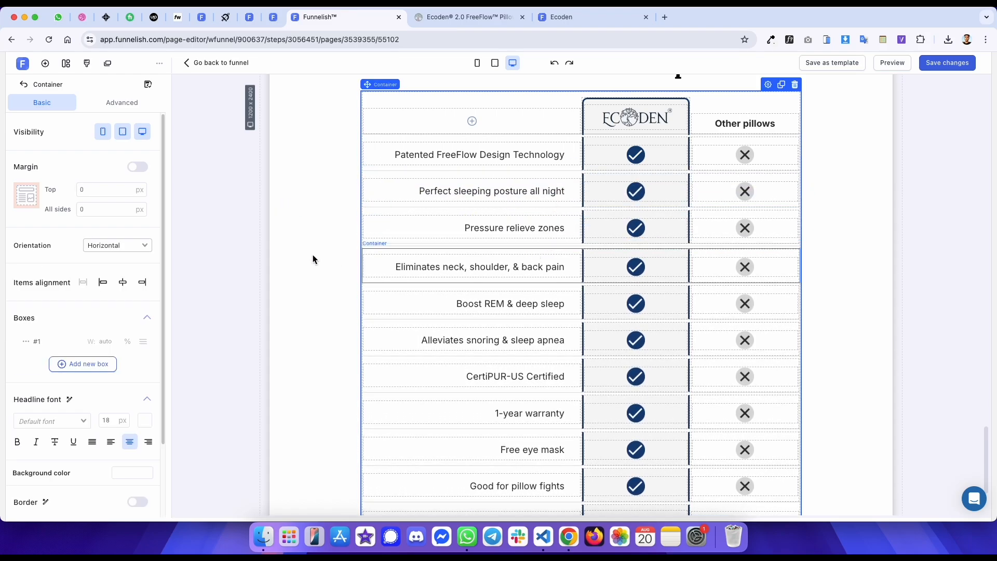
left_click(372, 250)
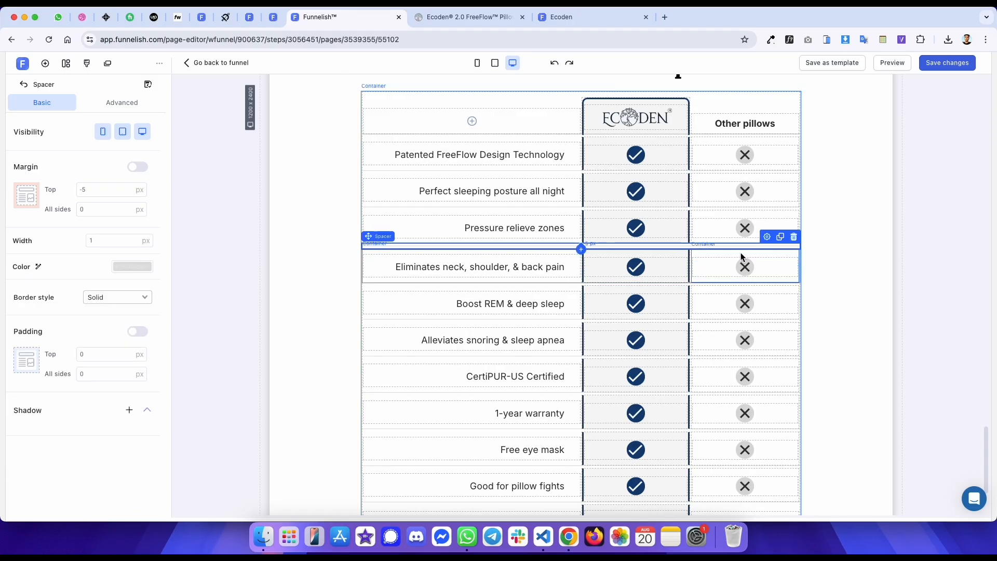
left_click(796, 237)
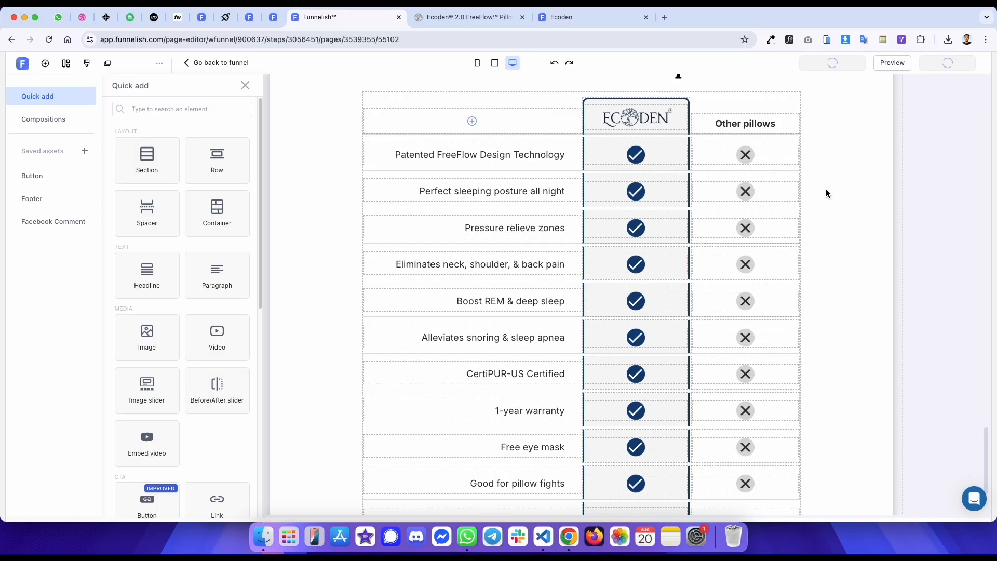
- Recheck the published template and reference, then delete the spacer beneath the comparison table
scroll(652, 167, "down", 3)
left_click(594, 19)
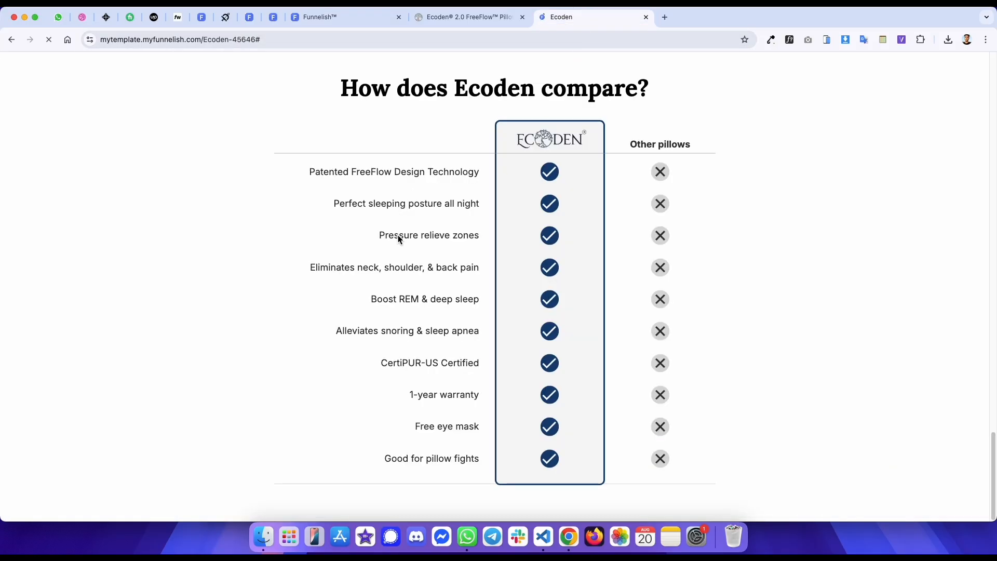
key("ctrl+shift+Tab")
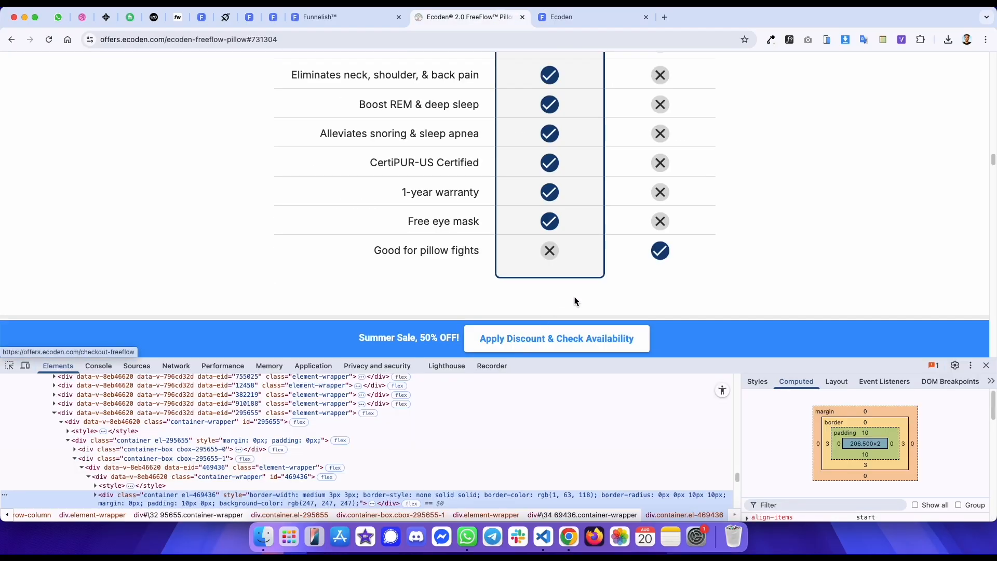
key("ctrl+shift+Tab")
left_click(518, 432)
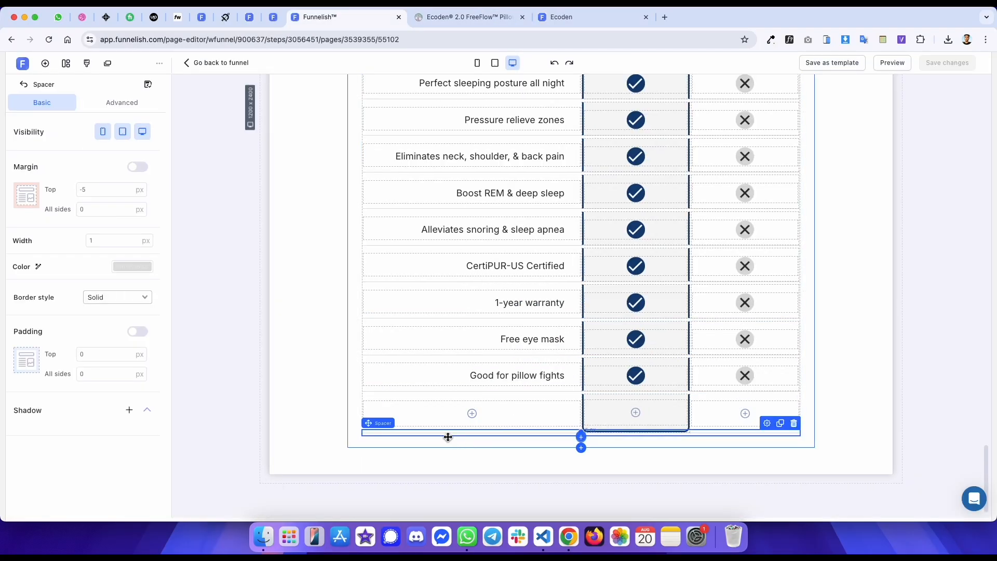
left_click(790, 422)
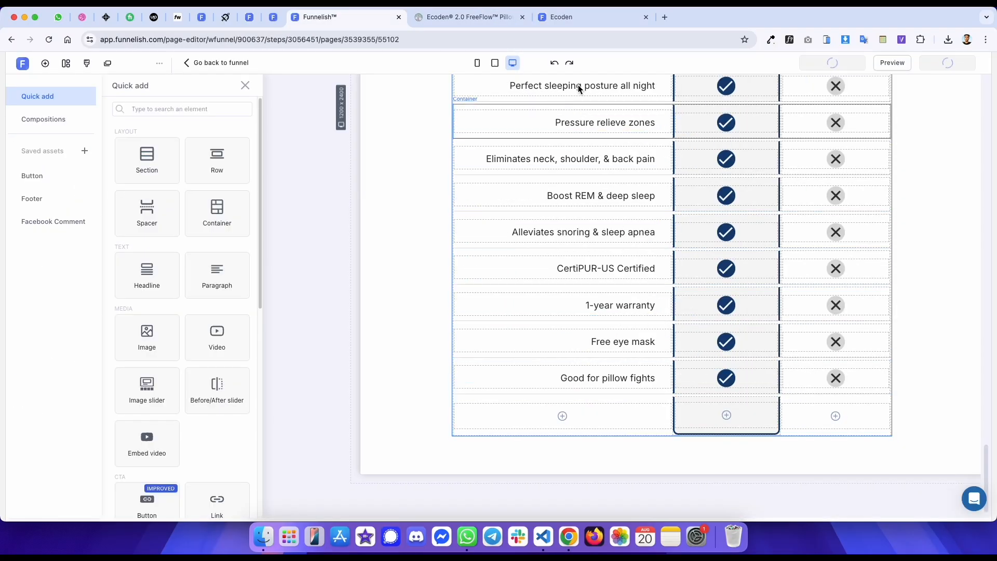
- Reload the published template and open the browser inspector on an Other pillows icon in its comparison table
left_click(582, 20)
key("super+r")
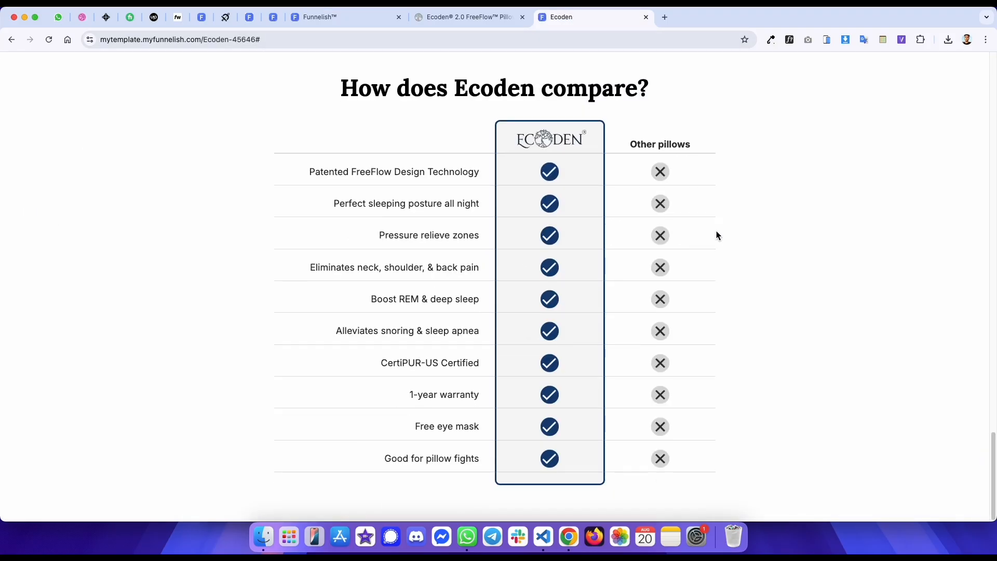
key("ctrl+shift+Tab")
scroll(731, 218, "up", 3)
key("ctrl+Tab")
scroll(730, 215, "up", 1)
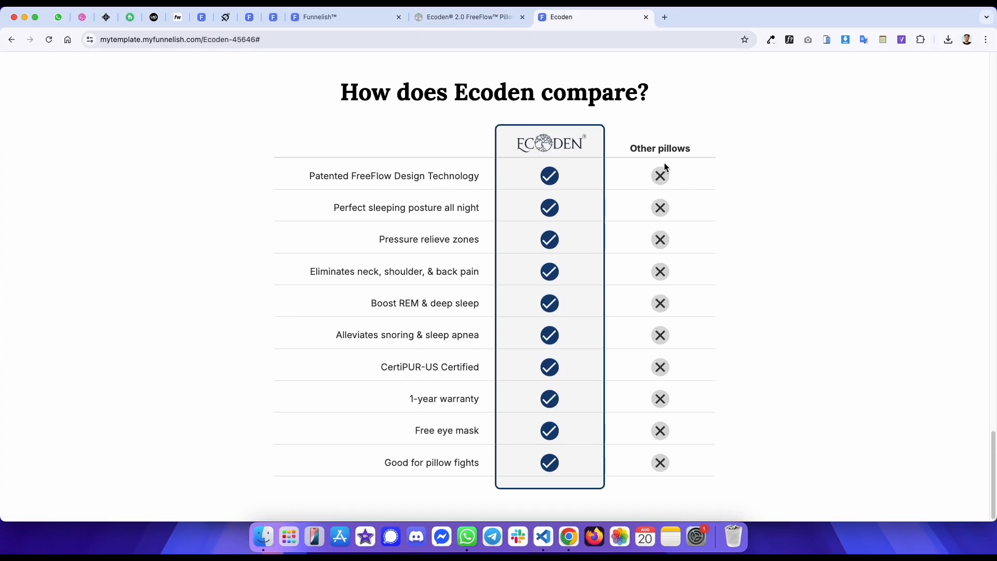
right_click(660, 213)
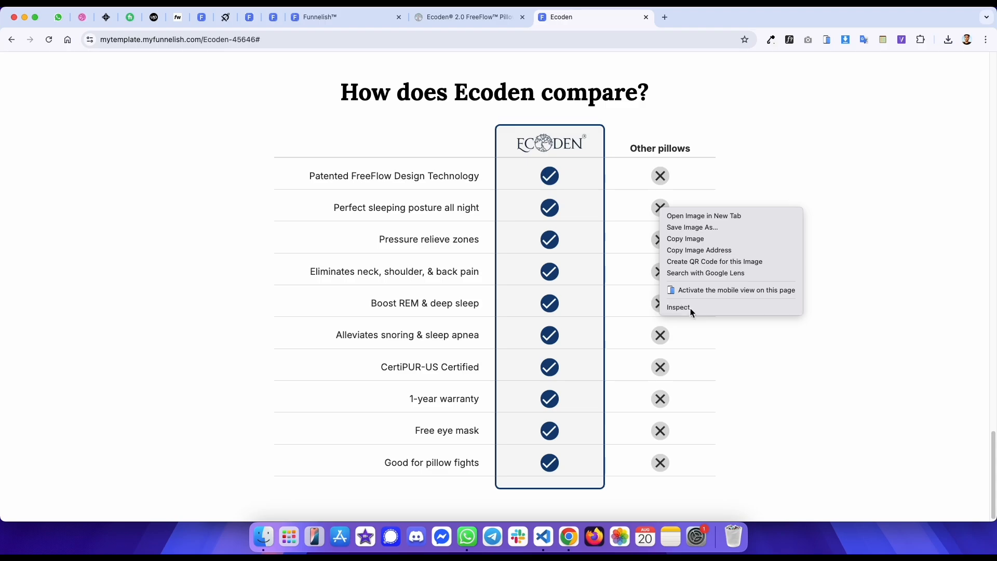
left_click(691, 308)
- Inspect the padding of a checkmark cell in the reference sales page's comparison table
key("ctrl+shift+Tab")
key("ctrl+Tab")
key("ctrl+shift+Tab")
scroll(571, 239, "up", 3)
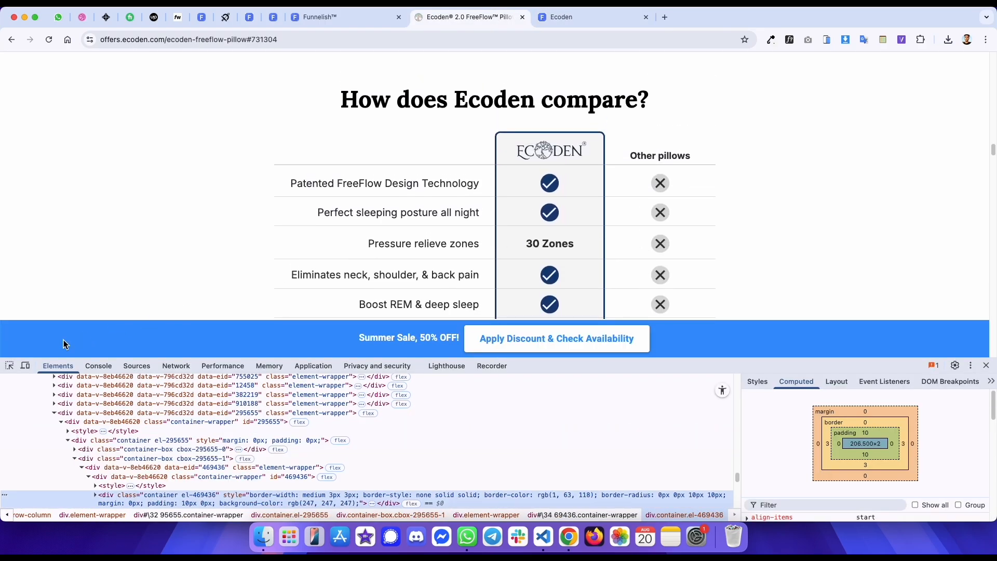
left_click(8, 367)
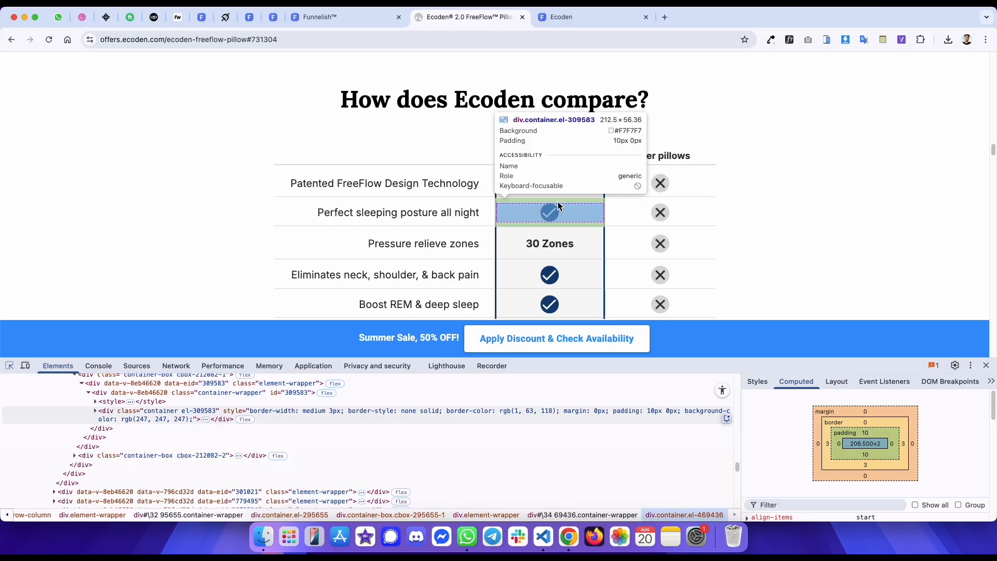
left_click(562, 207)
- Set the top padding of the Ecoden column cells in the first feature rows to 10 px
key("ctrl+shift+Tab")
scroll(519, 273, "up", 3)
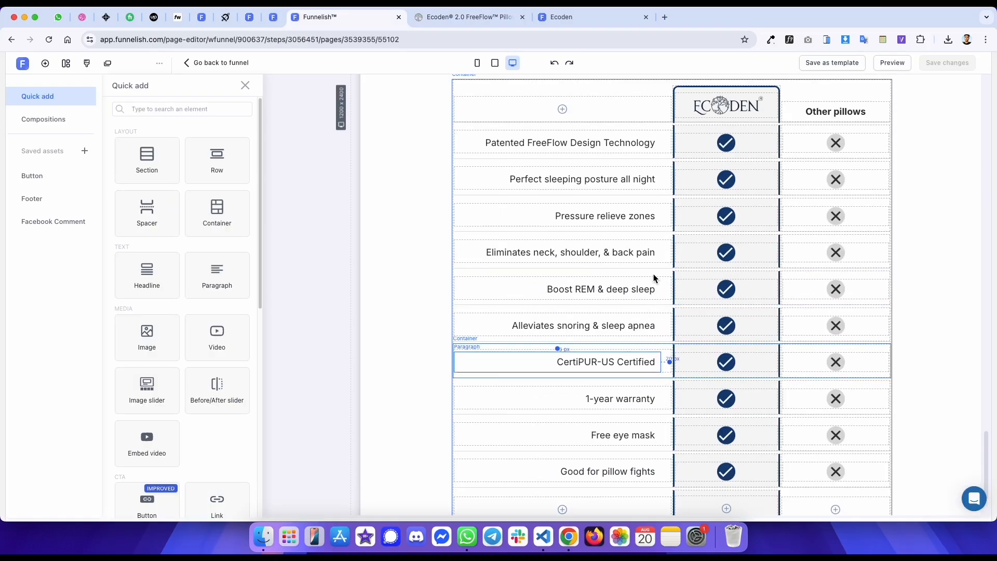
left_click(647, 196)
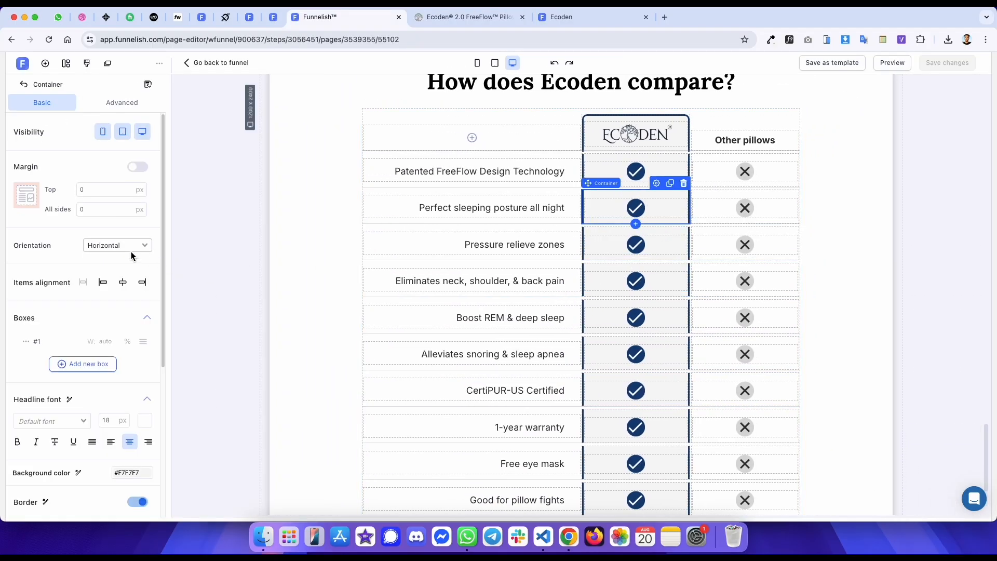
left_click(122, 102)
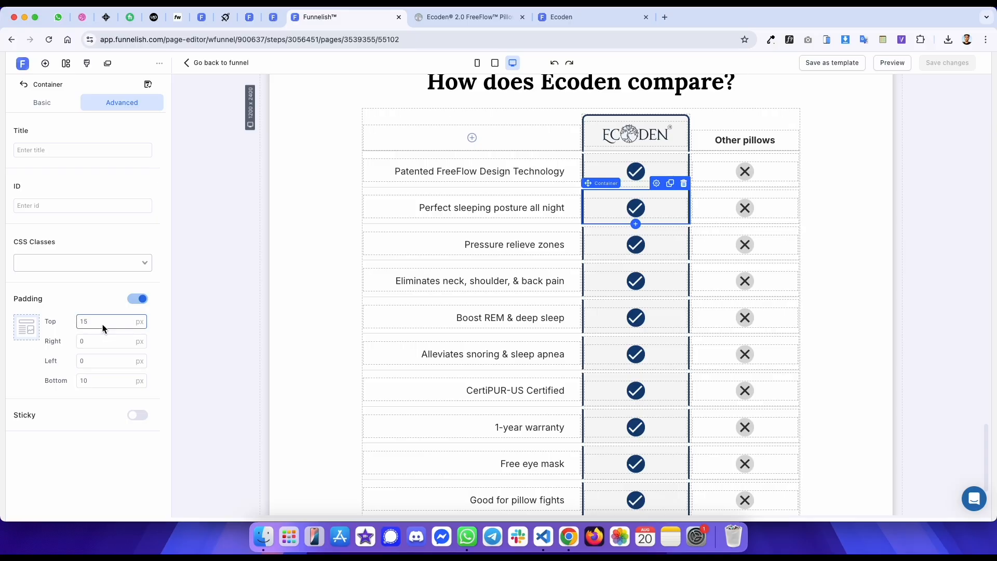
key("BackSpace")
type("0")
left_click(671, 230)
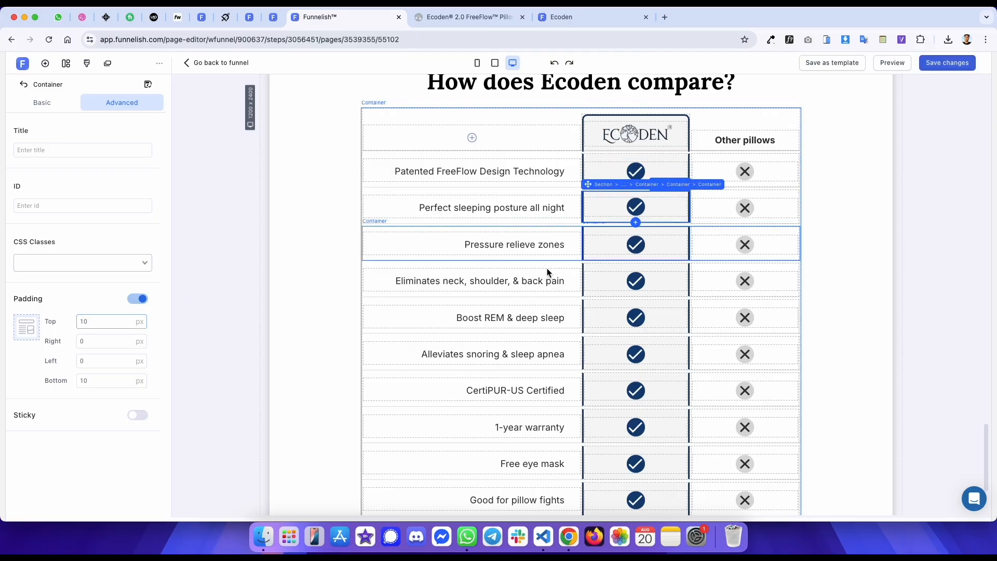
left_click(87, 322)
key("BackSpace")
type("0")
left_click(657, 272)
left_click(93, 322)
key("BackSpace")
type("0")
- Set the top padding of the remaining Ecoden column cells down to Good for pillow fights to 10 px
left_click(607, 318)
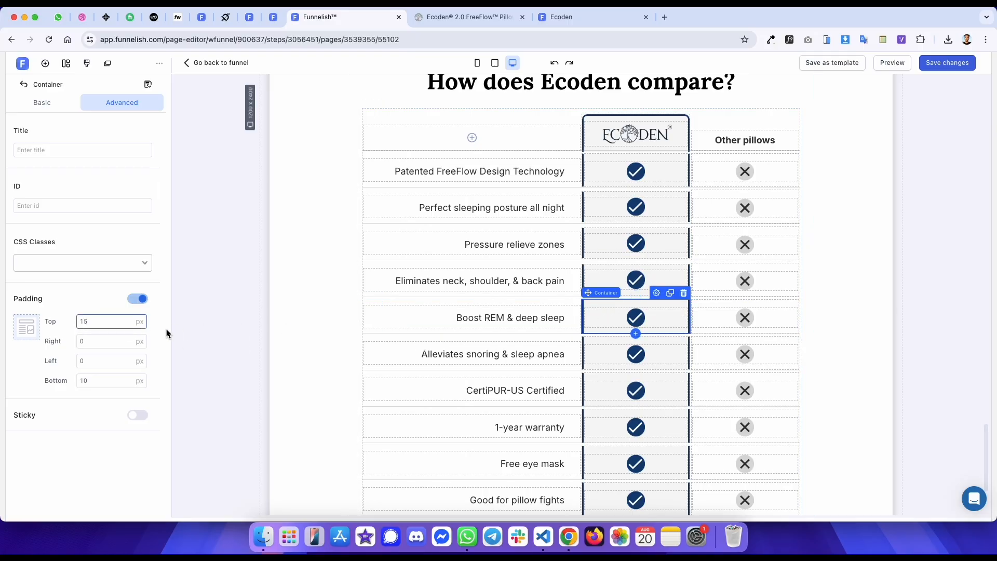
left_click(601, 342)
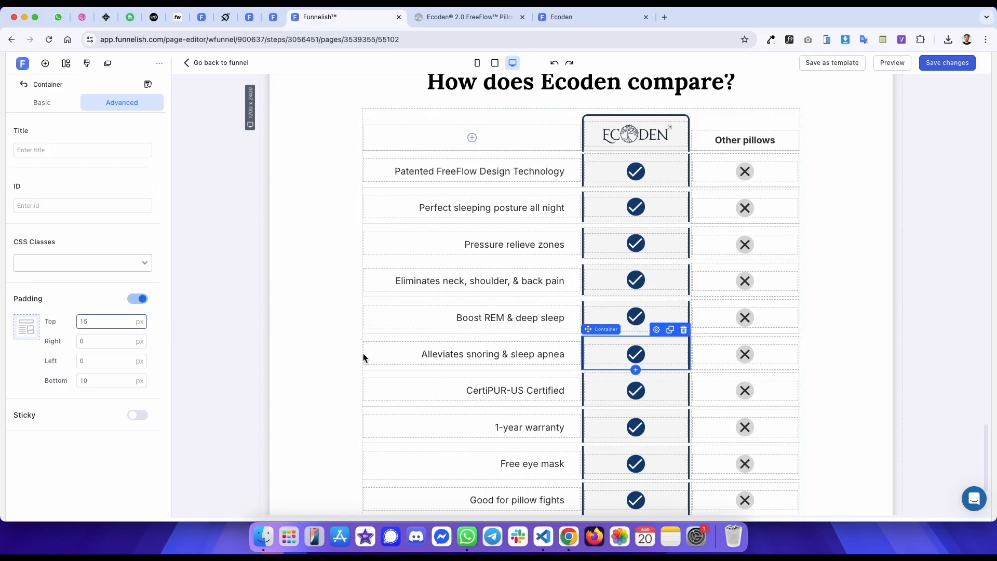
left_click(613, 378)
key("BackSpace")
type("0")
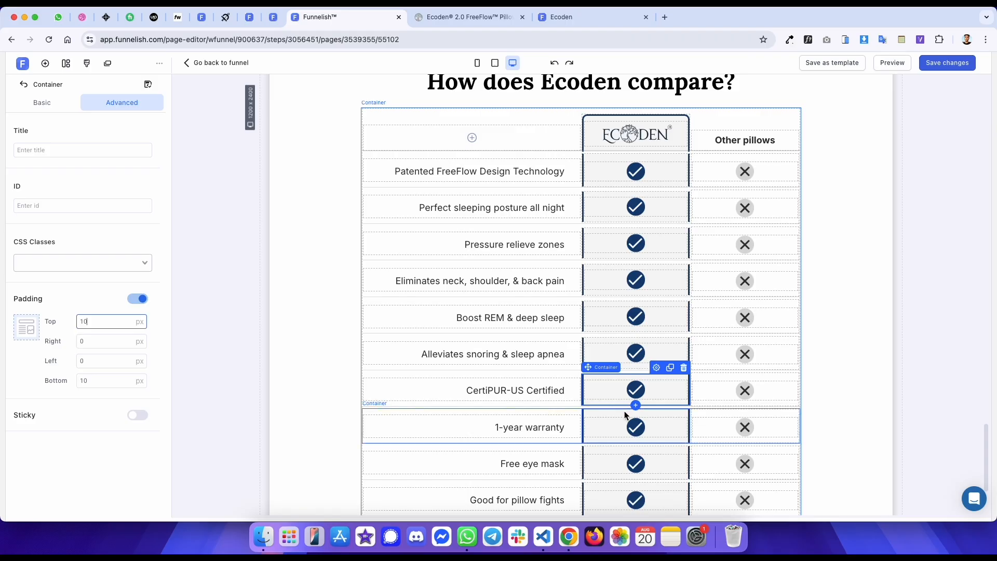
left_click(625, 415)
left_click(114, 325)
key("BackSpace")
type("0")
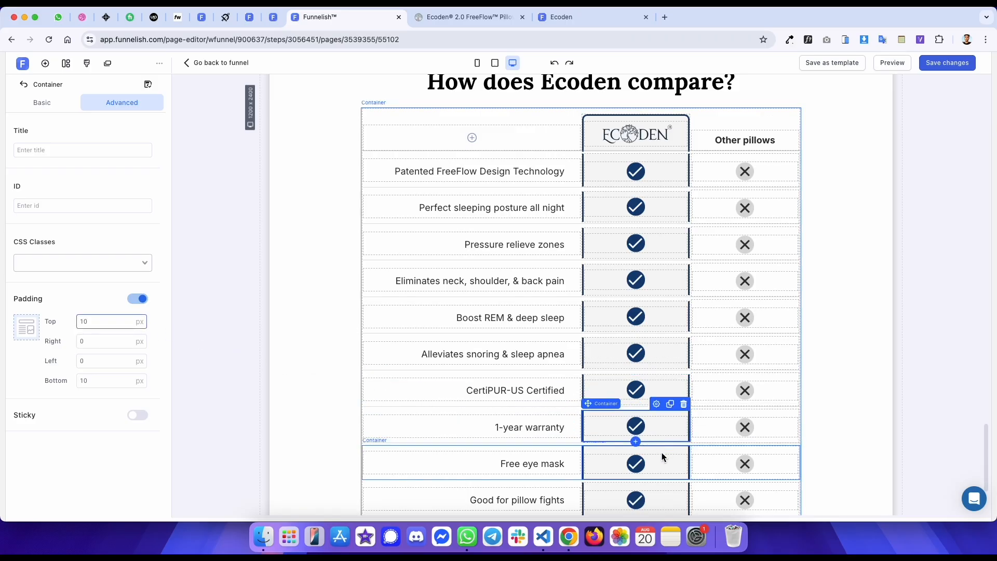
left_click(661, 457)
left_click(681, 485)
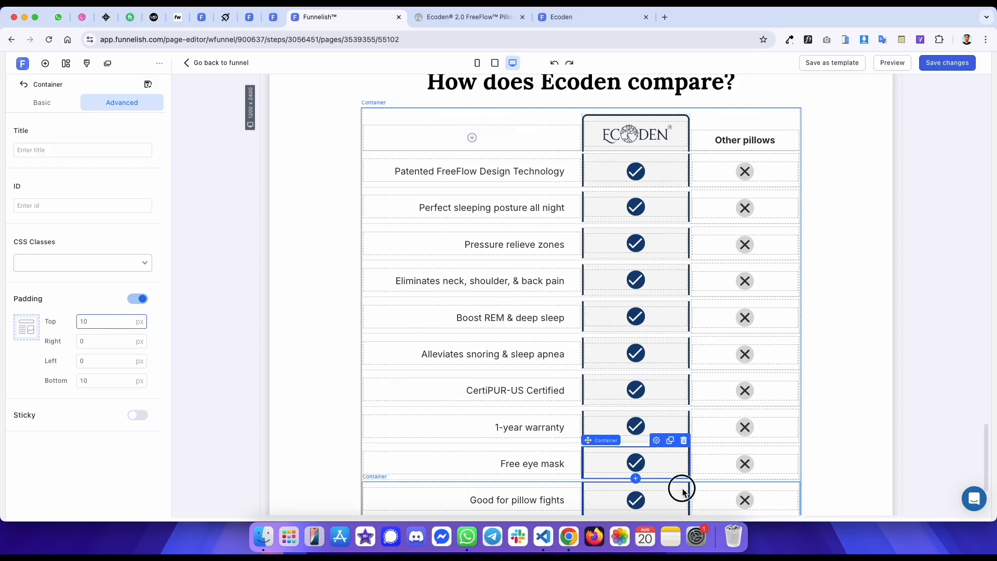
key("BackSpace")
type("0")
scroll(514, 235, "down", 3)
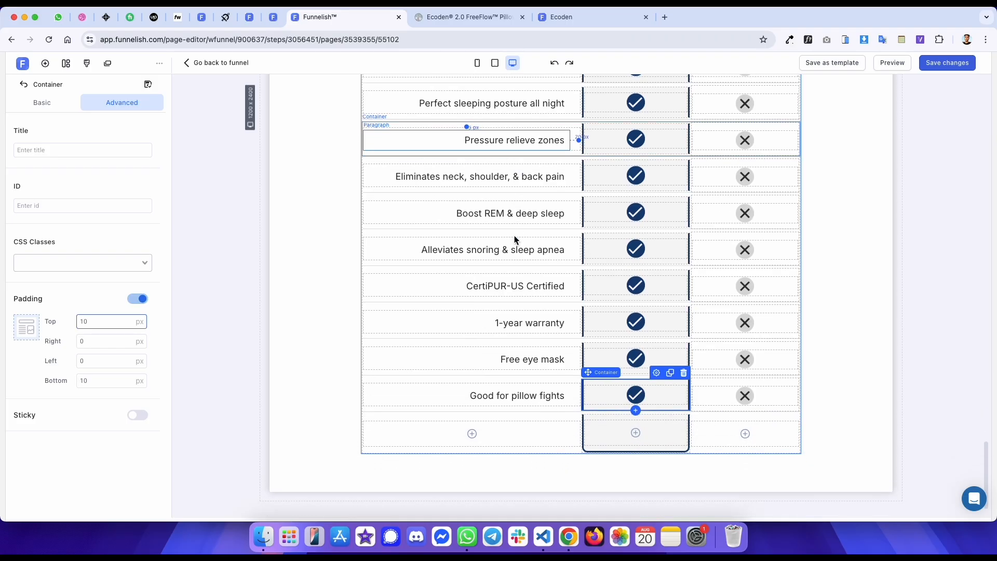
left_click(589, 420)
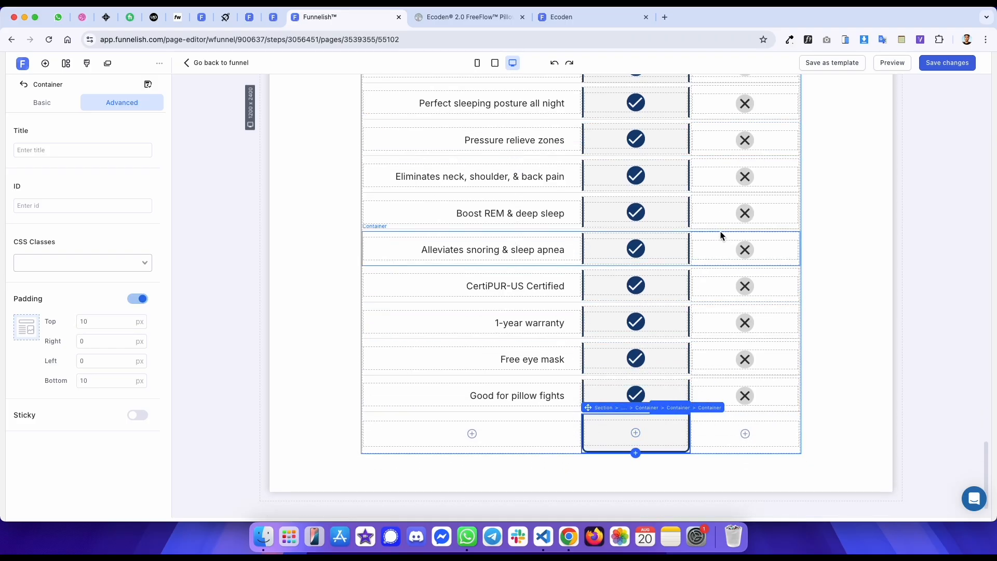
scroll(721, 232, "up", 5)
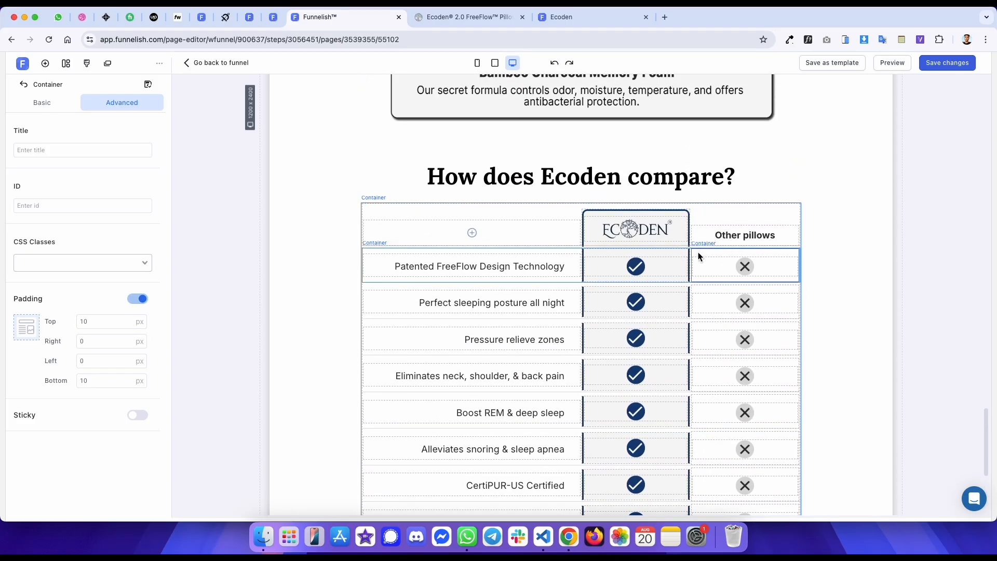
- Set the top padding of the Other pillows cells in the upper feature rows to 10 px
key("ctrl+Tab")
scroll(619, 177, "up", 1)
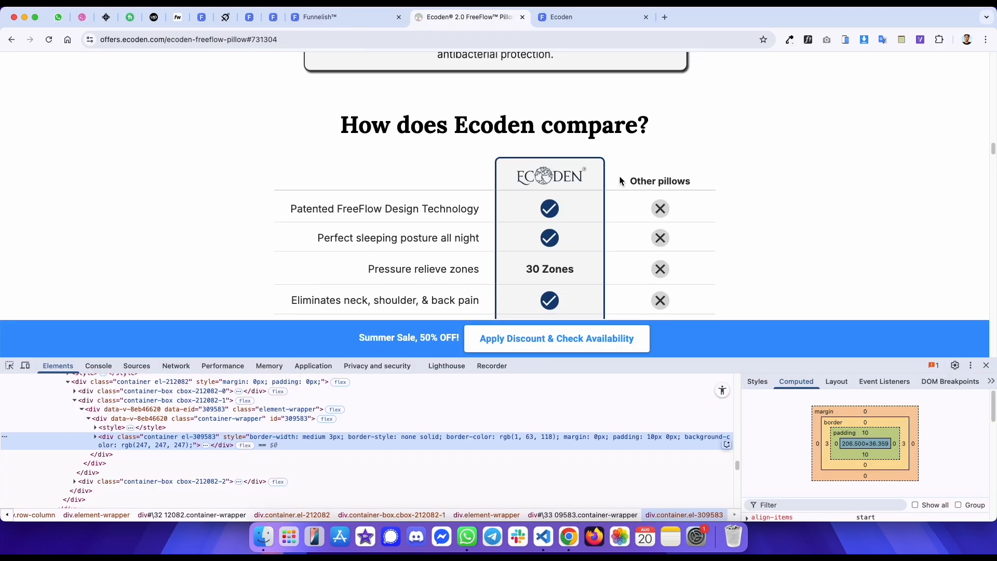
key("ctrl+shift+Tab")
left_click(718, 295)
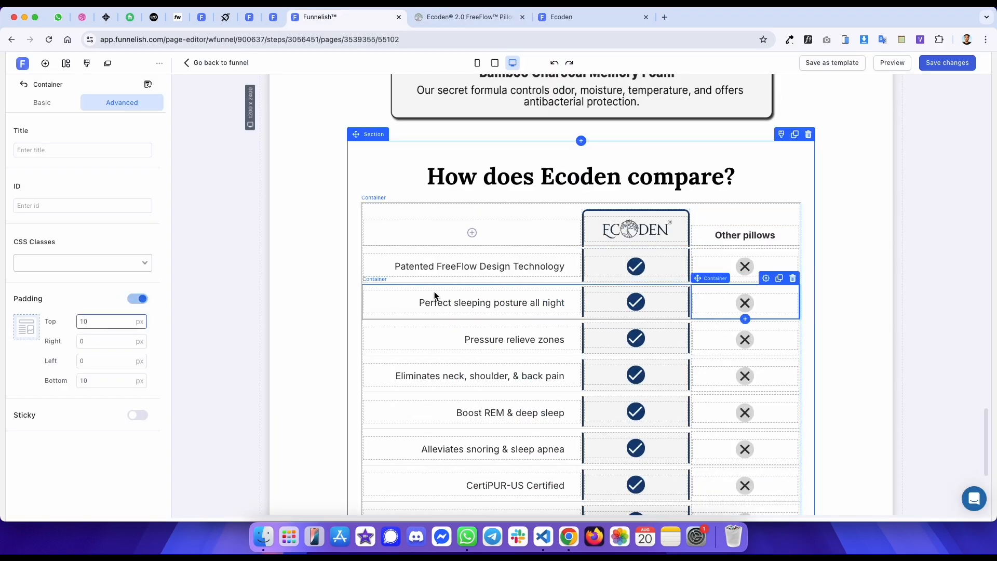
left_click(697, 321)
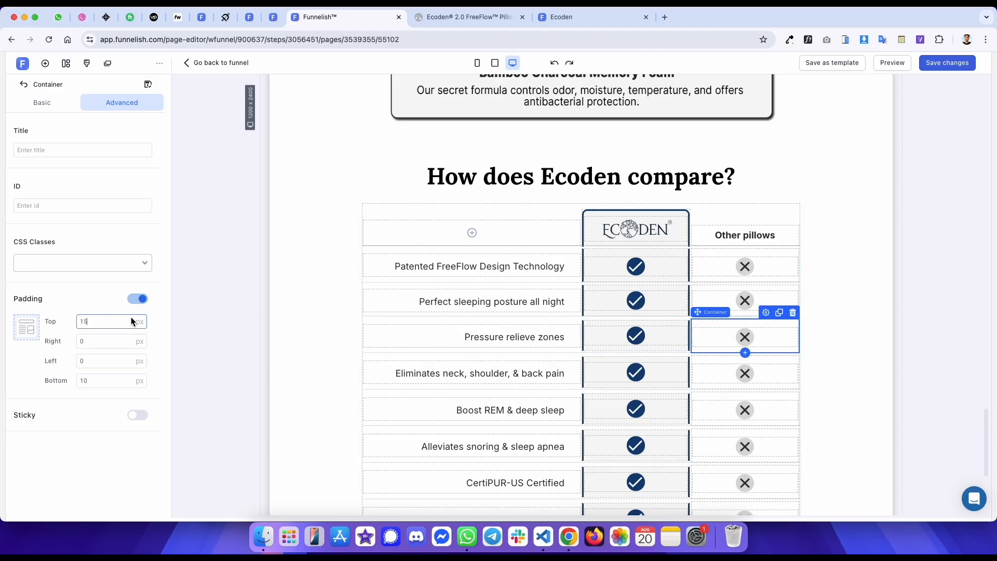
left_click(704, 357)
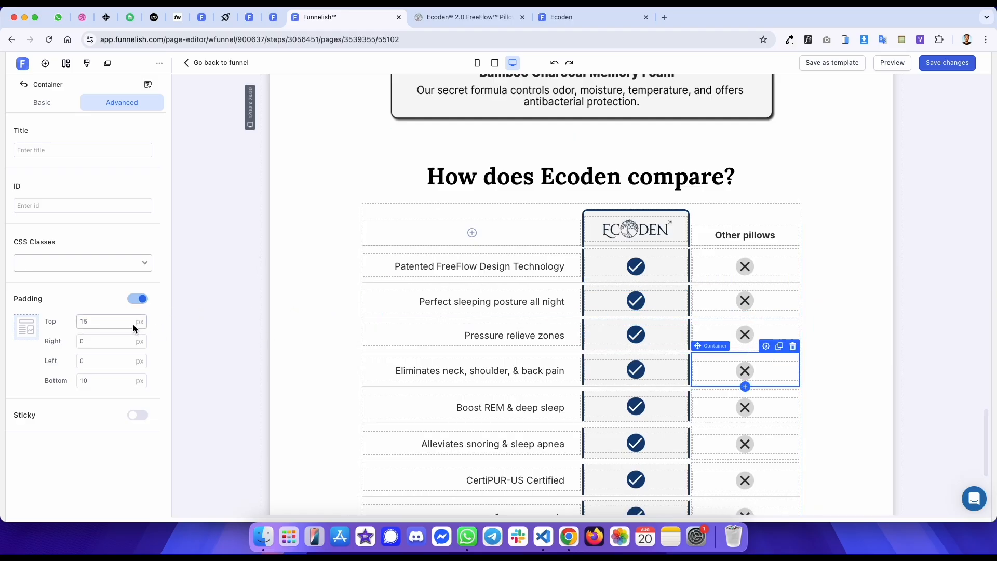
left_click(719, 399)
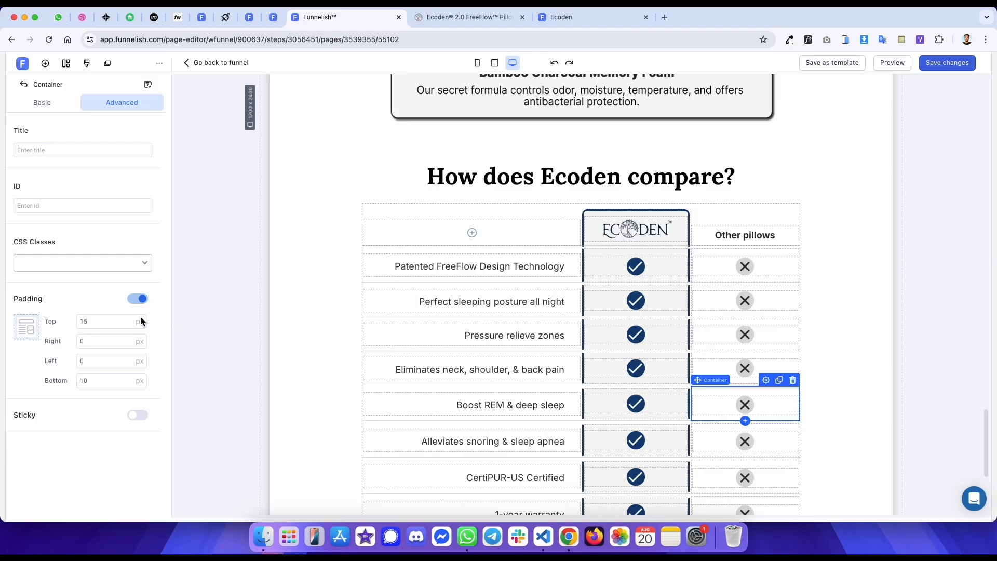
key("BackSpace")
type("0")
left_click(722, 425)
left_click(114, 319)
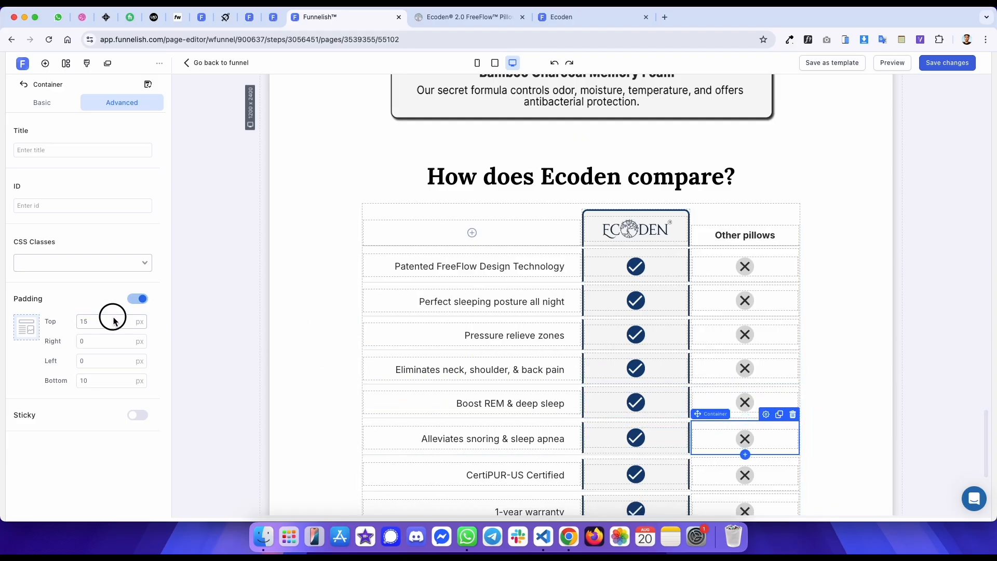
key("BackSpace")
type("0")
left_click(722, 467)
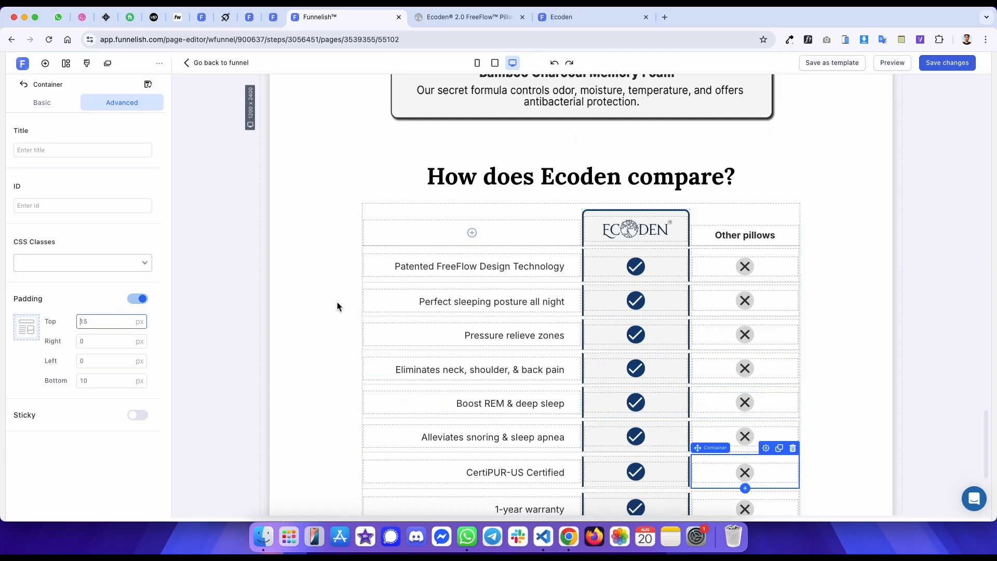
- Set the top padding of the lower Other pillows cells to 10 px and save the page changes
scroll(668, 294, "down", 3)
left_click(691, 399)
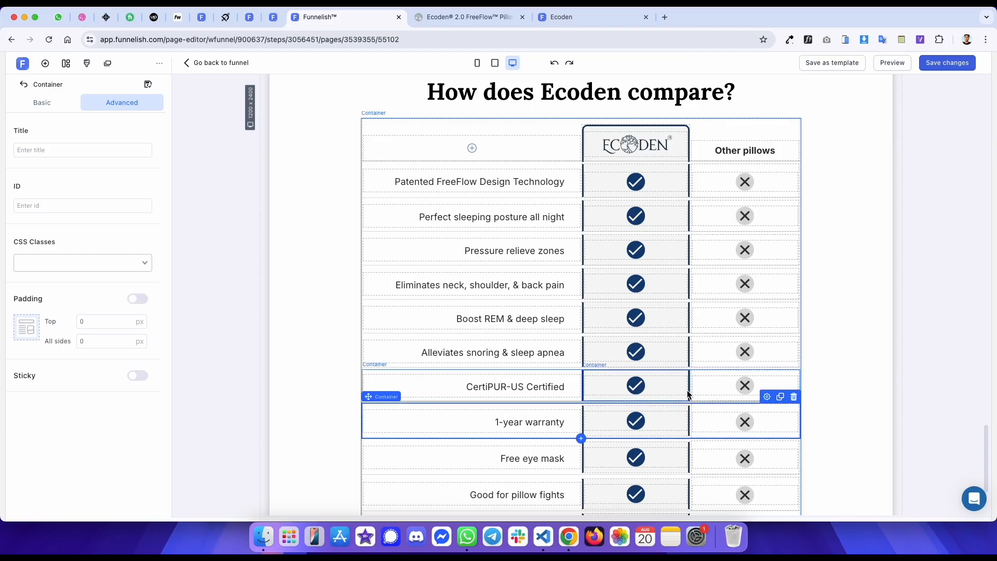
scroll(690, 397, "down", 3)
left_click(706, 297)
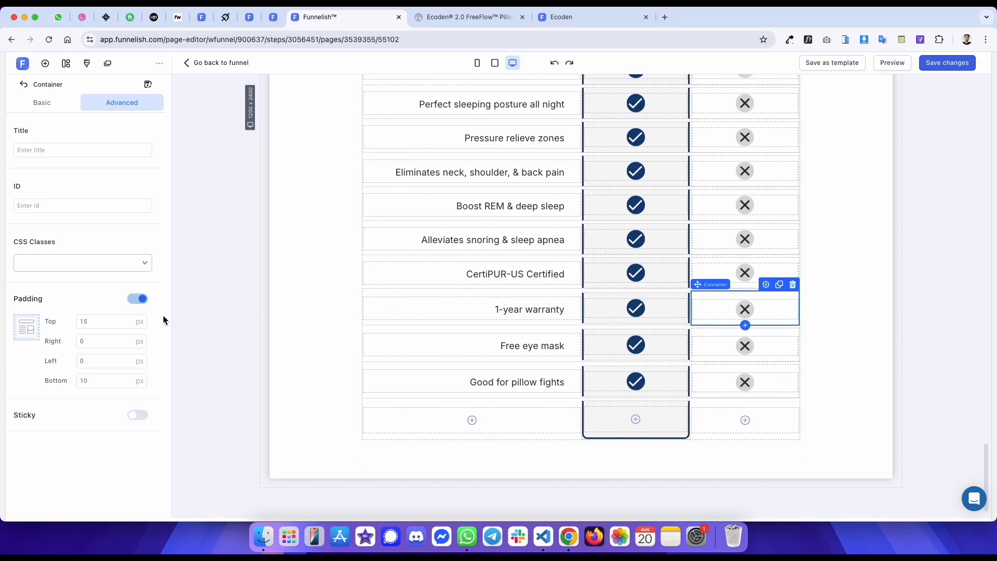
key("BackSpace")
type("0")
left_click(710, 338)
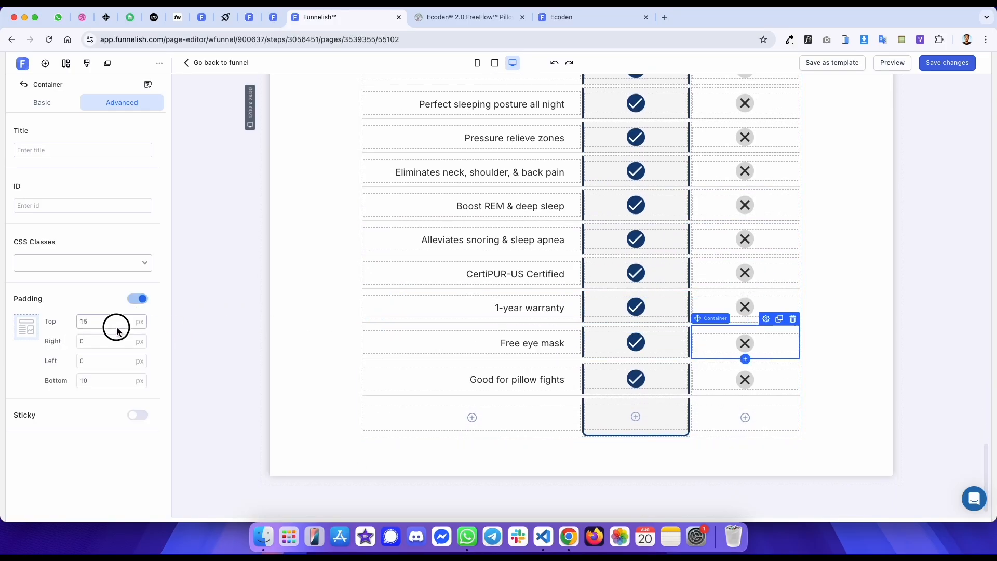
left_click(734, 363)
left_click(92, 326)
key("BackSpace")
type("0")
left_click(949, 63)
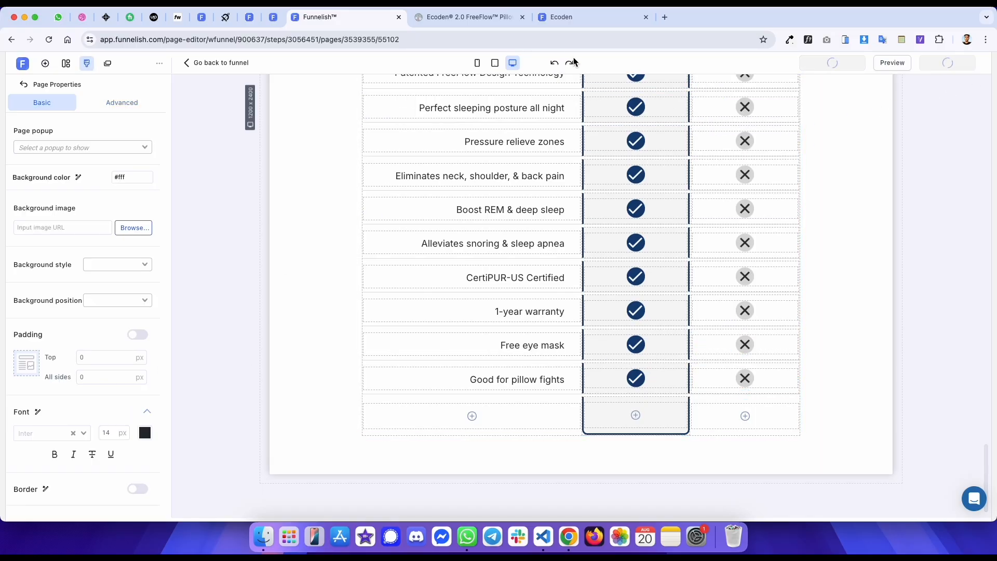
- Review the updated comparison table on the published template
left_click(569, 19)
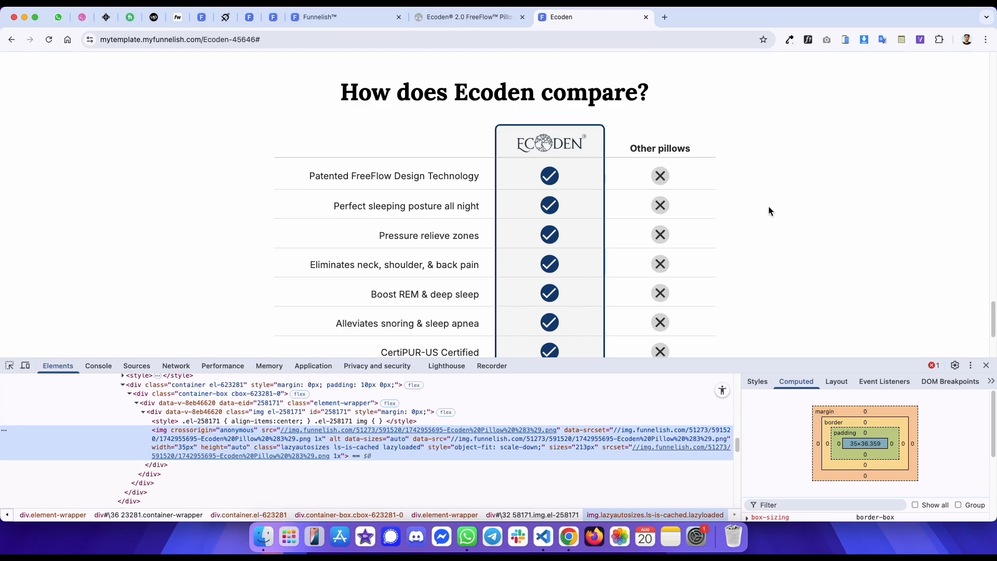
scroll(769, 211, "down", 3)
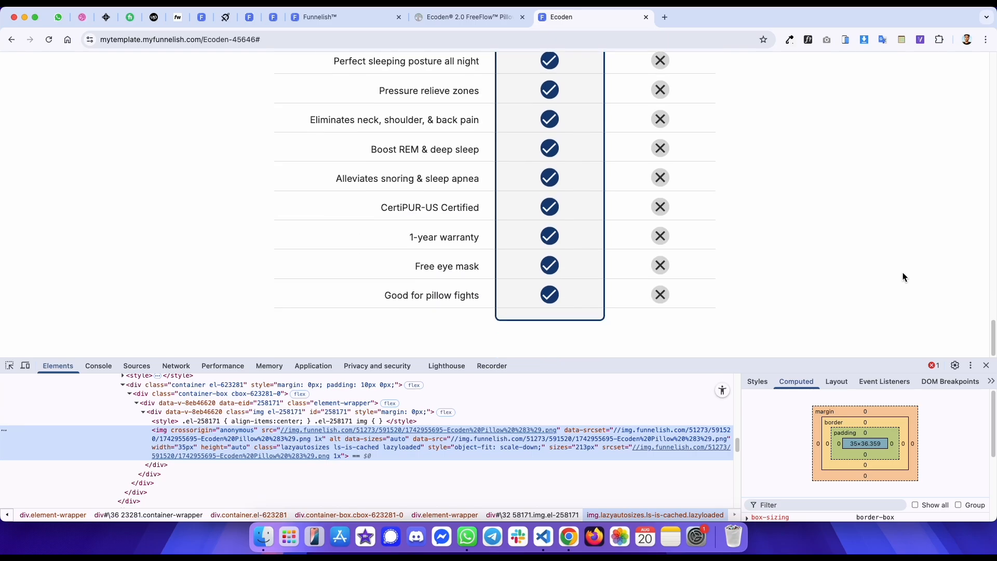
left_click(987, 365)
scroll(675, 260, "up", 6)
scroll(671, 255, "down", 6)
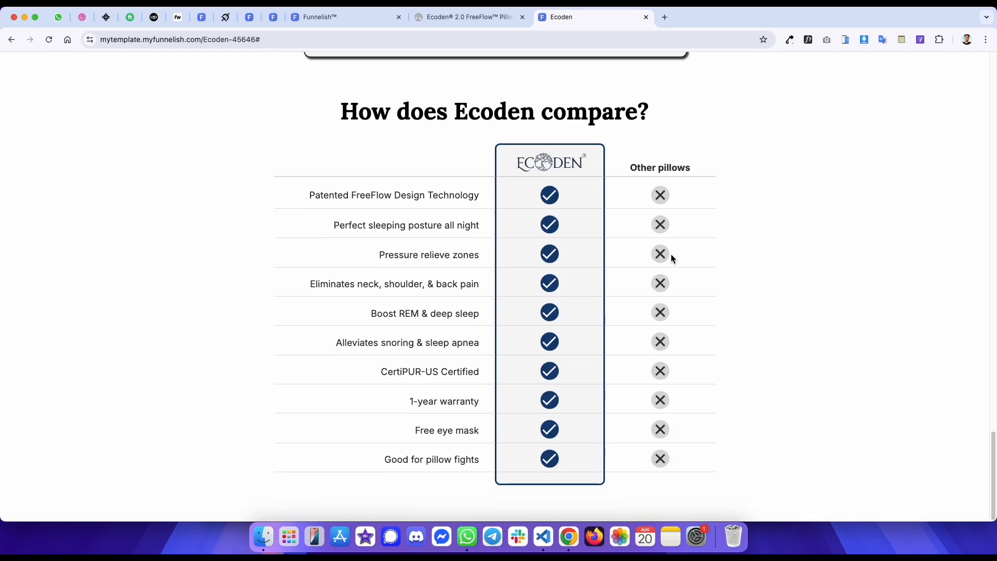
- Examine the reference sales page sections below the comparison table
key("ctrl+shift+Tab")
scroll(712, 248, "down", 10)
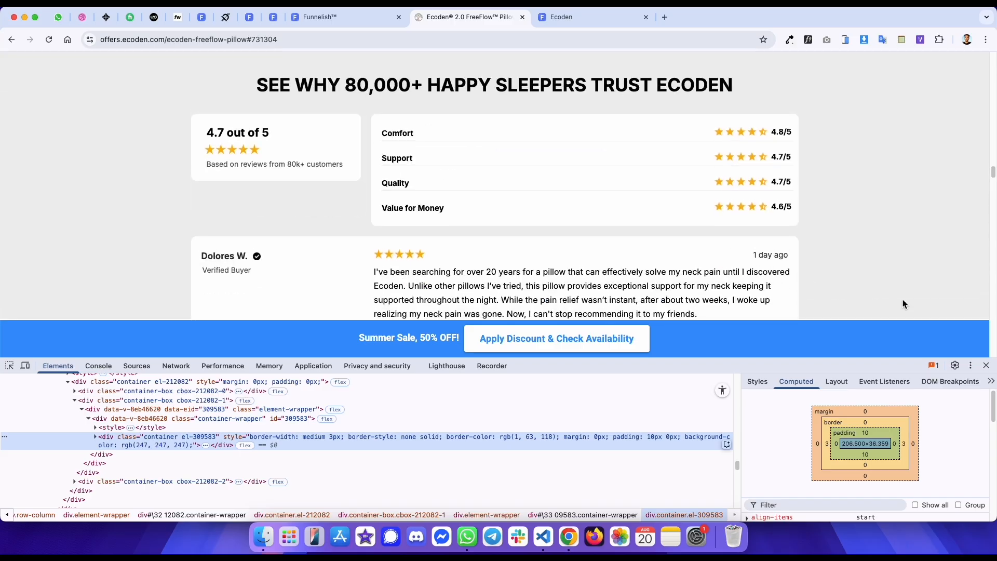
scroll(903, 299, "up", 1)
key("ctrl+a")
scroll(943, 223, "down", 2)
left_click(928, 232)
scroll(928, 232, "up", 3)
left_click(987, 365)
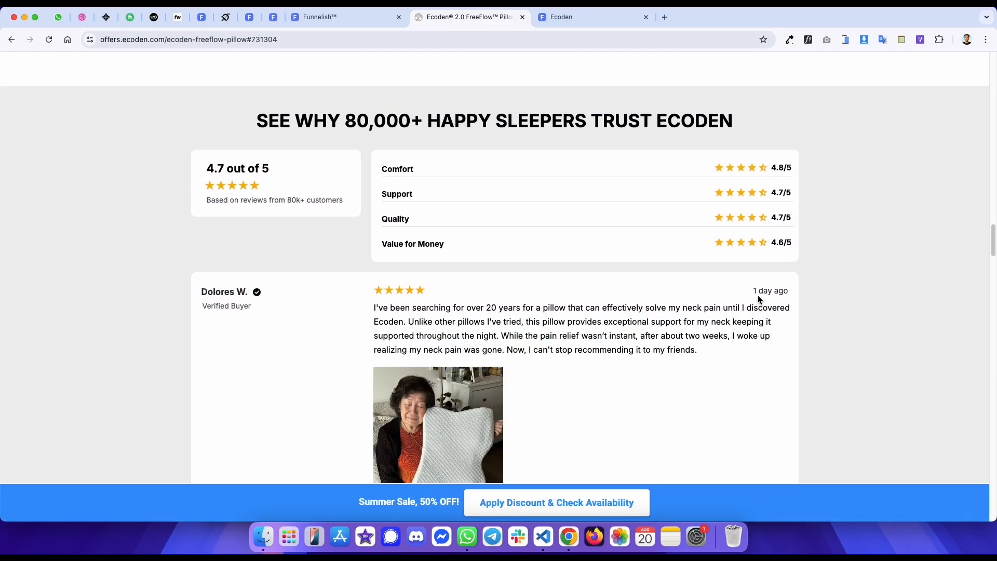
scroll(376, 249, "down", 1)
scroll(182, 152, "up", 2)
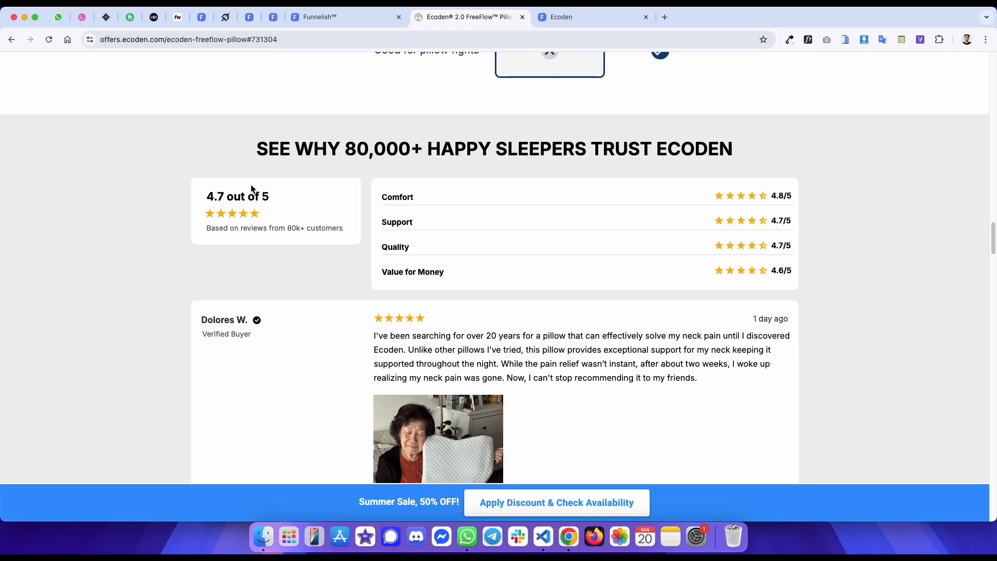
left_click_drag(183, 147, 950, 380)
left_click(848, 293)
scroll(540, 139, "down", 5)
scroll(538, 136, "up", 20)
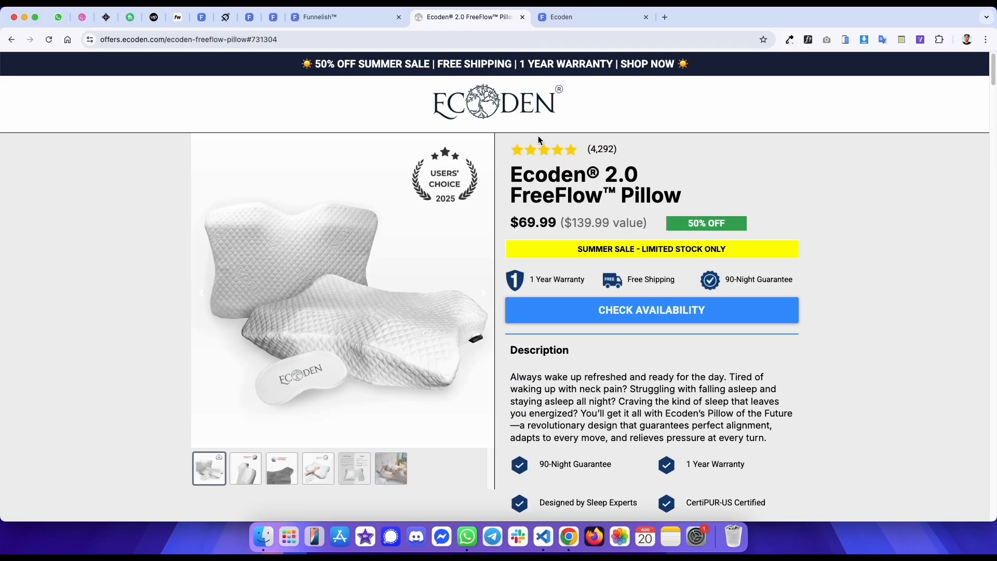
- Compare the top product section of the reference page with the published template
key("ctrl+Tab")
scroll(494, 129, "up", 20)
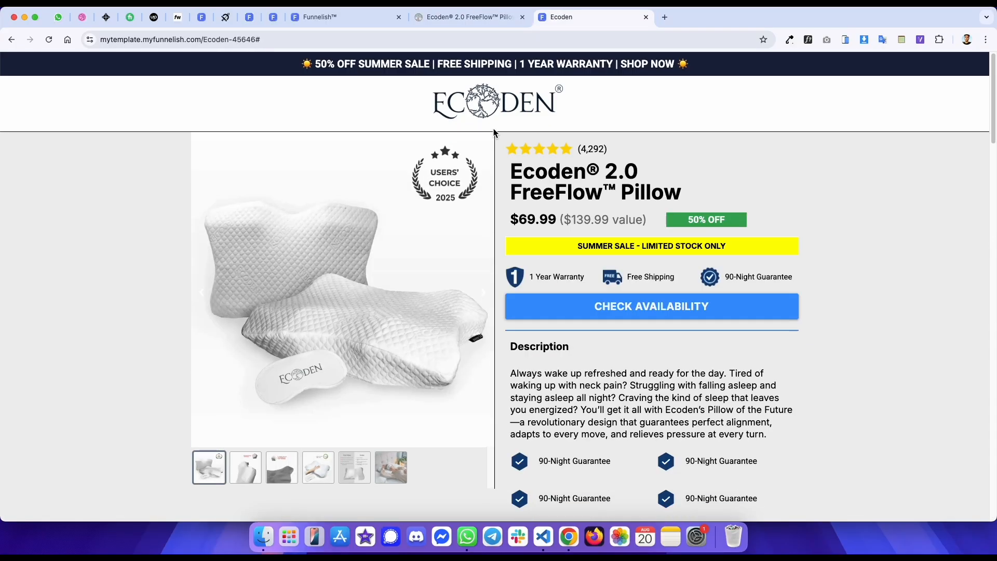
key("ctrl+shift+Tab")
key("ctrl+Tab")
key("ctrl+shift+Tab")
key("ctrl+Tab")
key("ctrl+shift+Tab")
key("ctrl+Tab")
key("ctrl+shift+Tab")
key("ctrl+shift+Tab")
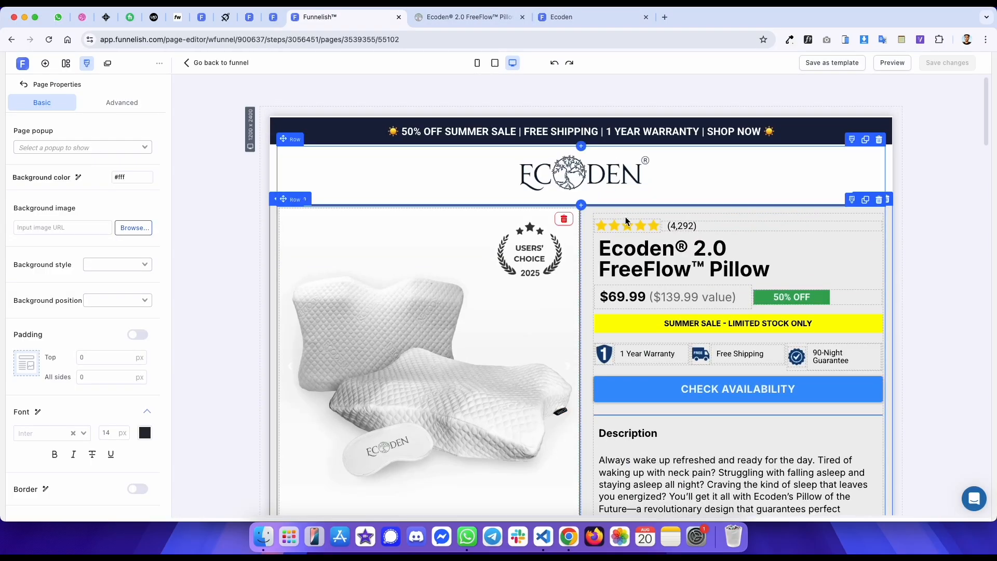
- Set the bottom margin of the star rating container to 5 px
left_click(675, 225)
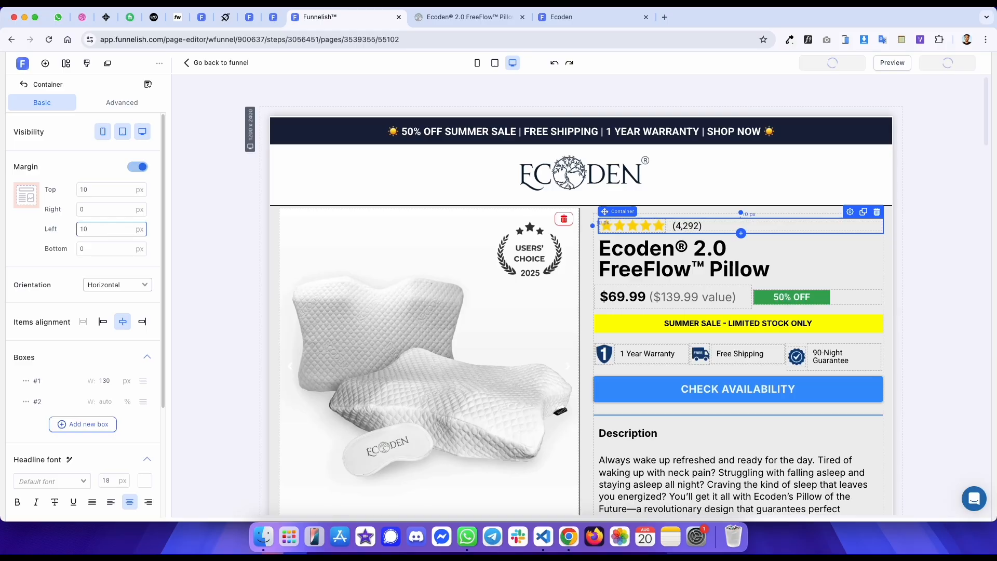
left_click(553, 23)
key("super+r")
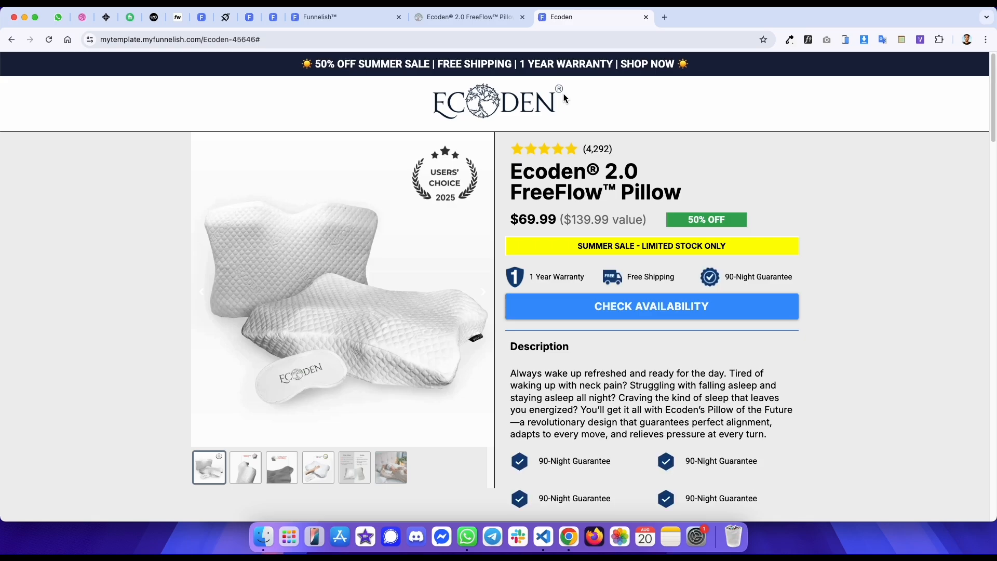
key("ctrl+shift+Tab")
key("ctrl+Tab")
key("ctrl+shift+Tab")
key("ctrl+shift+Tab")
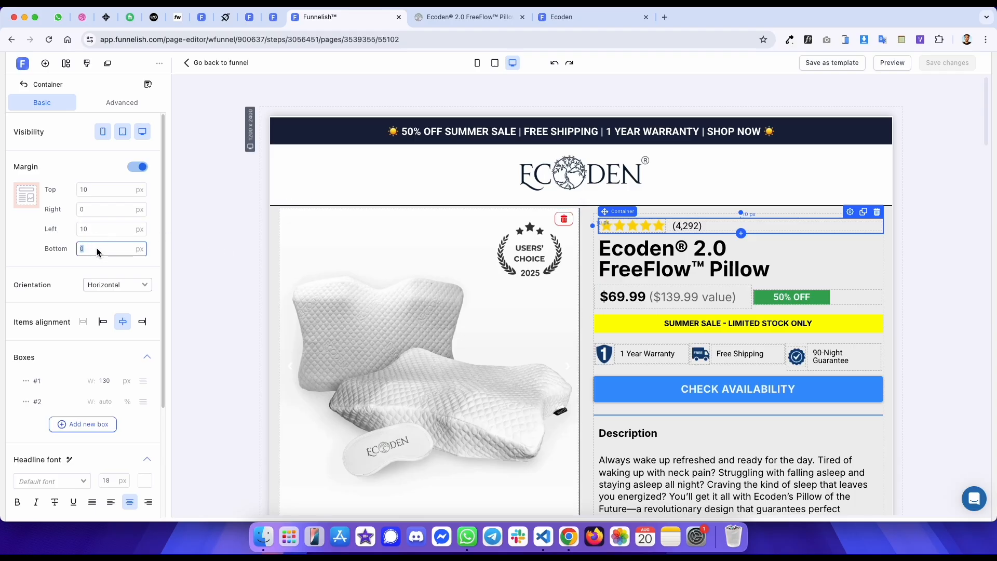
type("5")
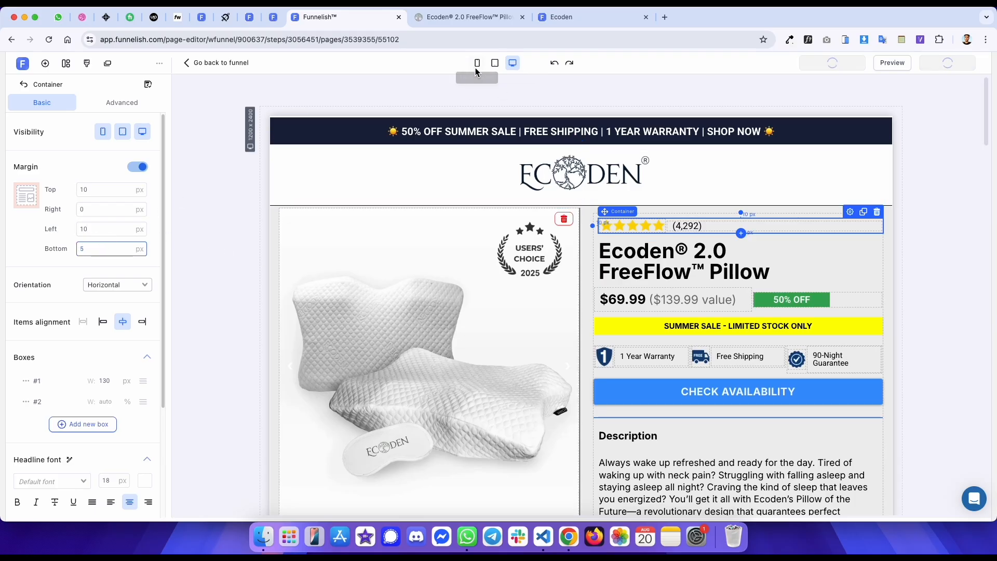
- Open developer tools on the reference page and switch it to a mobile viewport
key("ctrl+Tab")
right_click(93, 78)
left_click(111, 273)
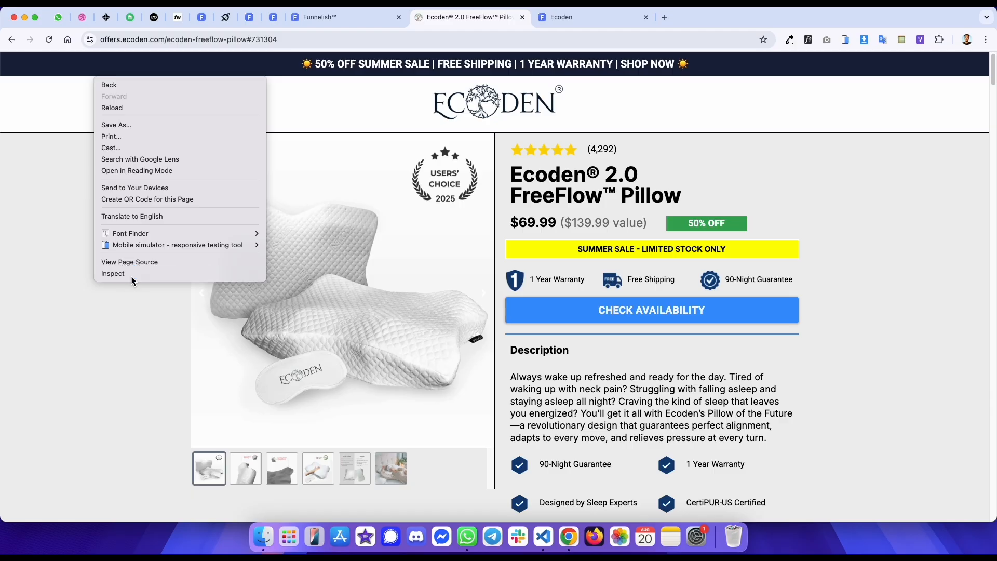
left_click(26, 366)
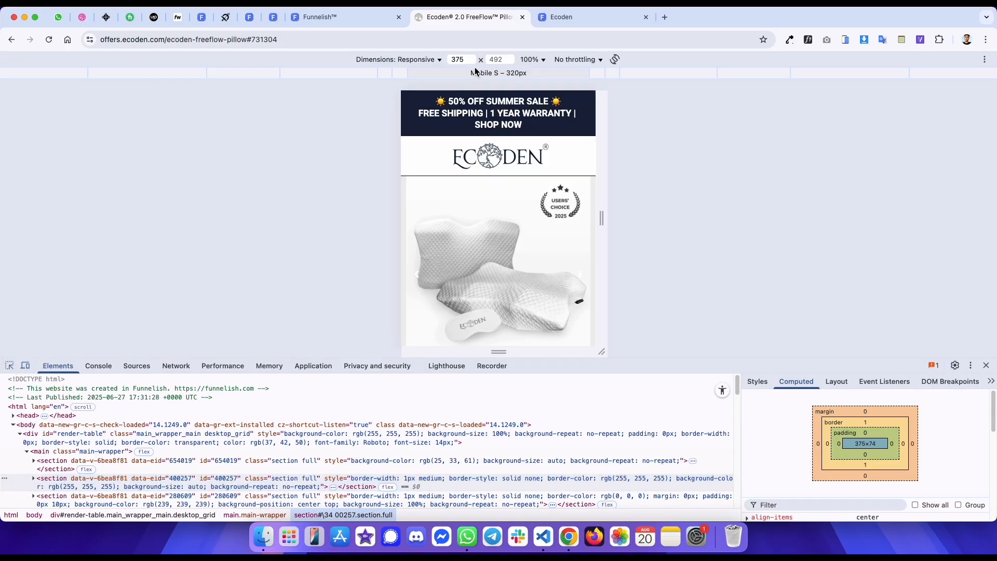
- Set the mobile announcement bar text's font size to 17
key("ctrl+shift+Tab")
left_click(539, 145)
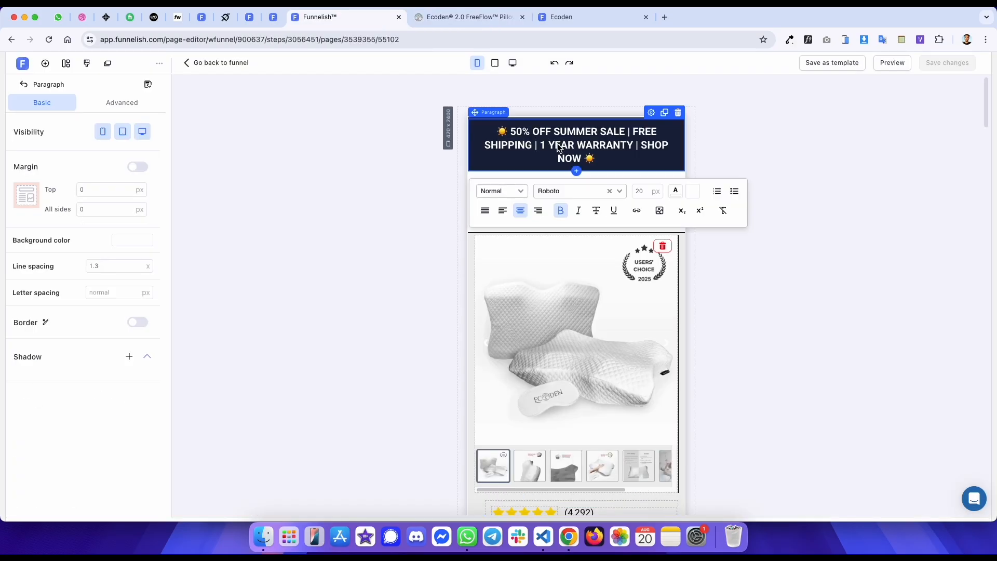
key("super+a")
left_click(644, 190)
type("17")
left_click(748, 139)
key("ctrl+Tab")
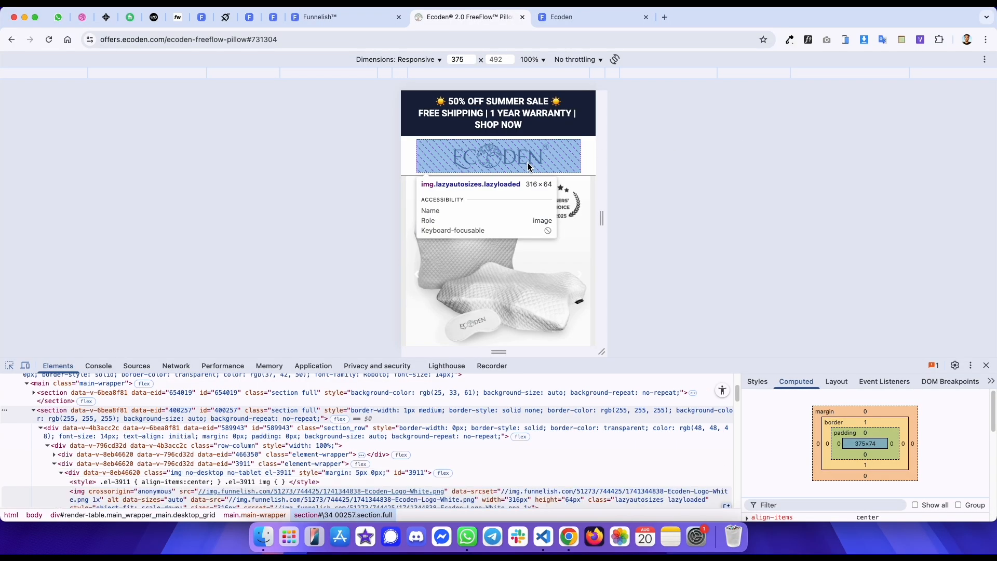
- Save the page changes and reload the published template in a mobile viewport
key("ctrl+Tab")
key("super+r")
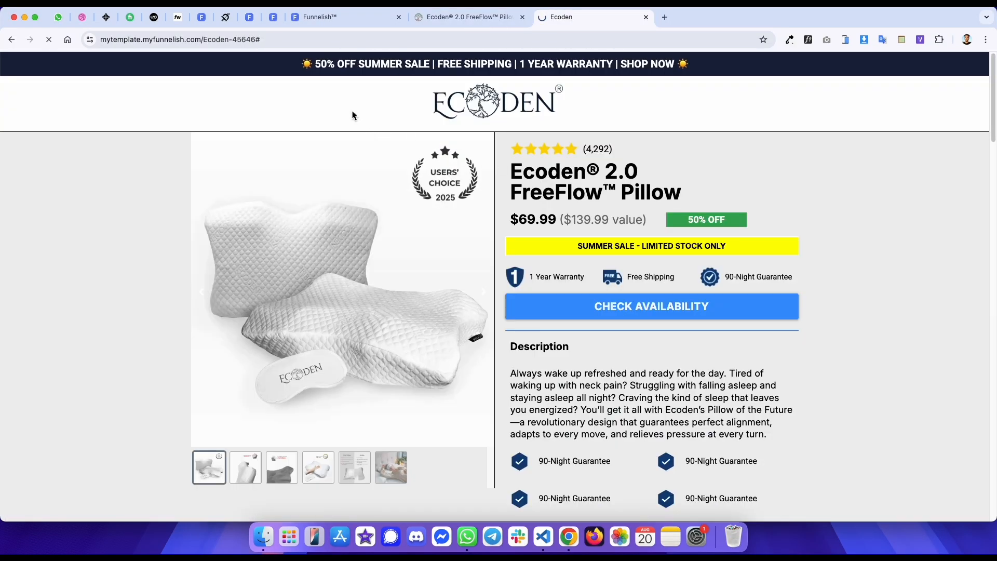
right_click(353, 111)
left_click(387, 304)
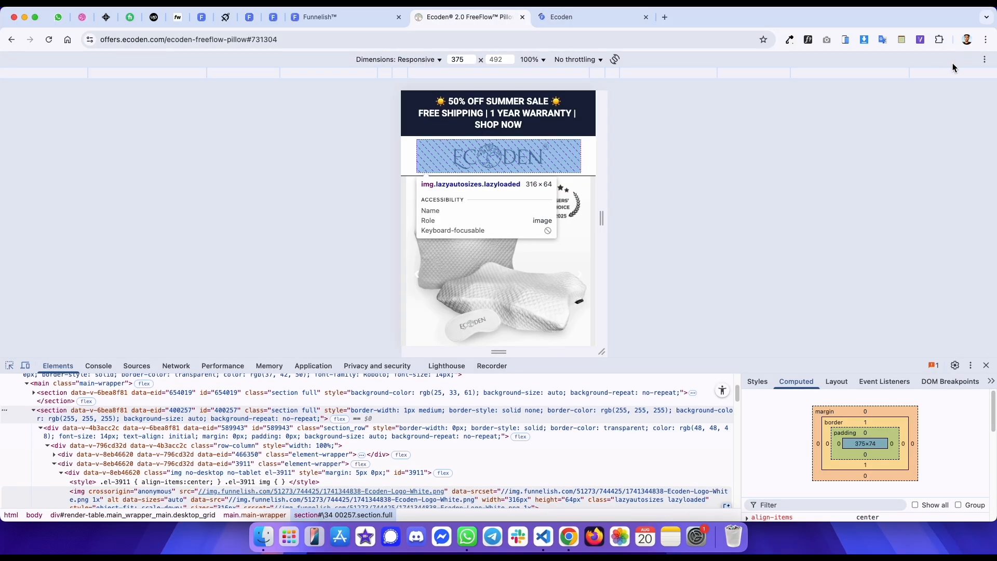
key("ctrl+shift+Tab")
key("ctrl+shift+Tab")
left_click(939, 68)
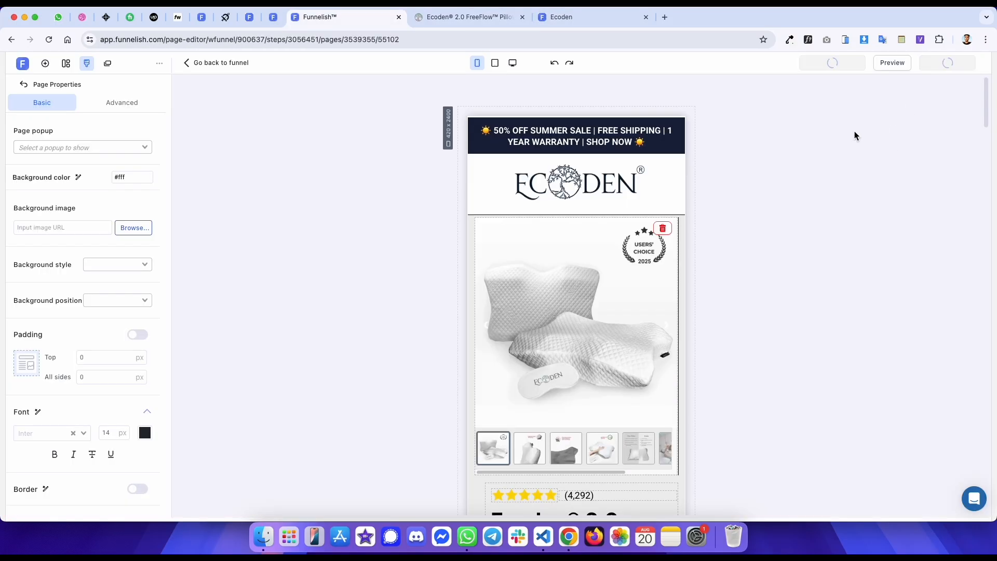
left_click(567, 22)
key("super+r")
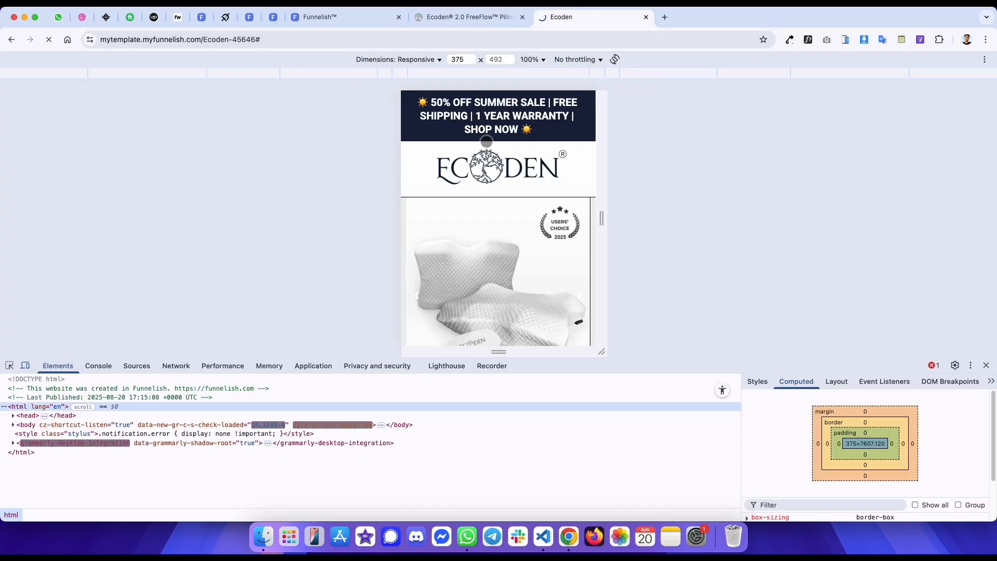
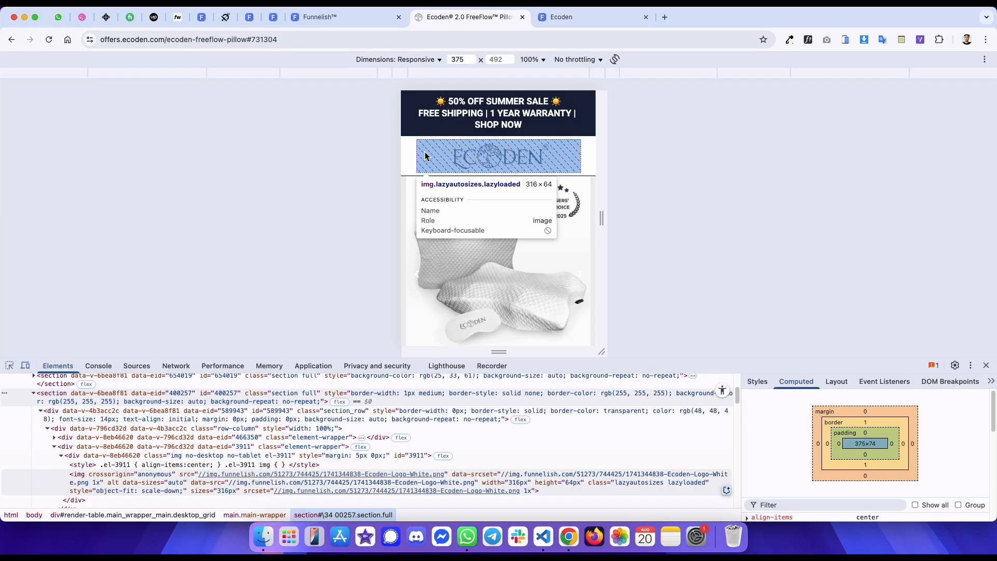
- Inspect the logo section's border styles on the reference page
left_click(409, 149)
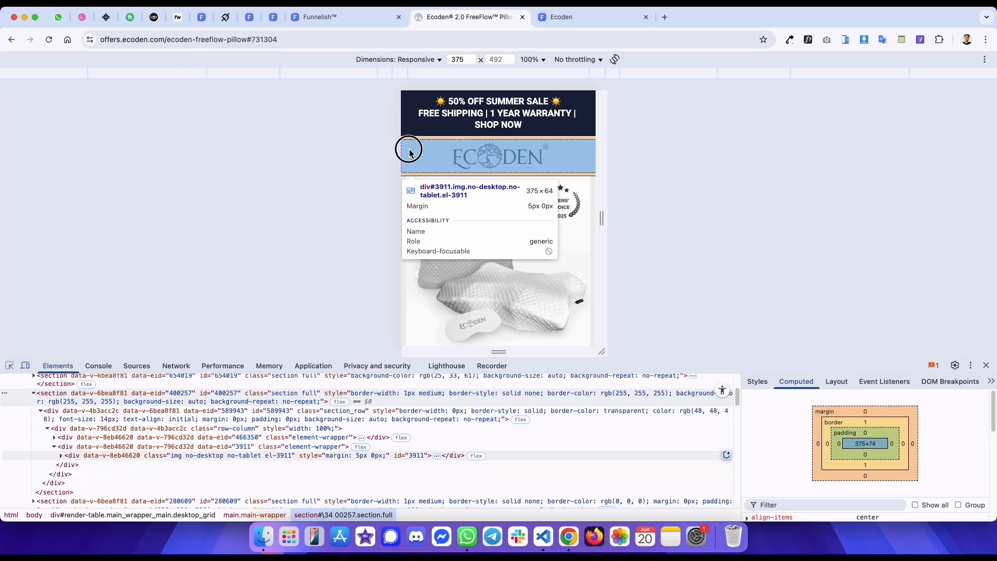
left_click(188, 402)
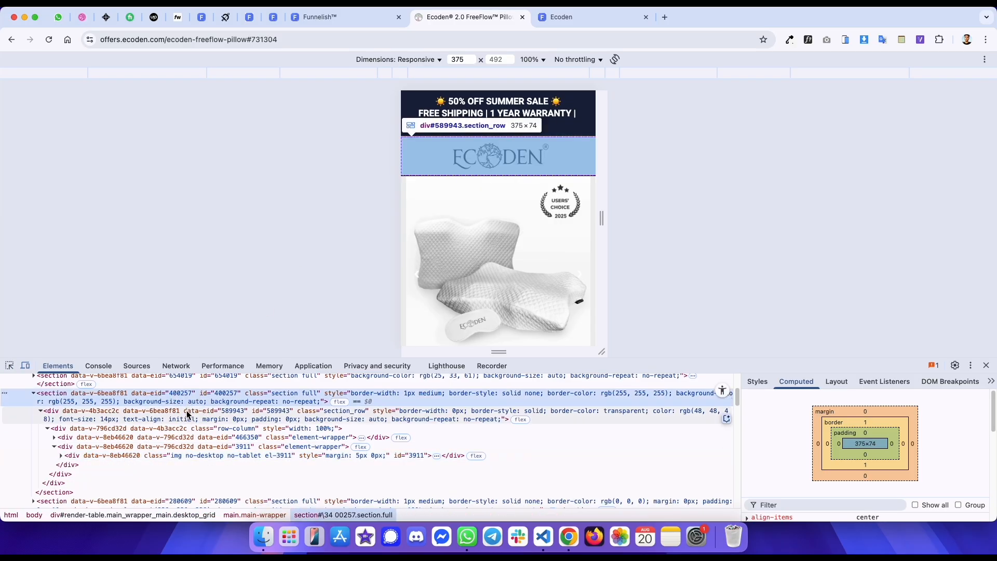
left_click(750, 389)
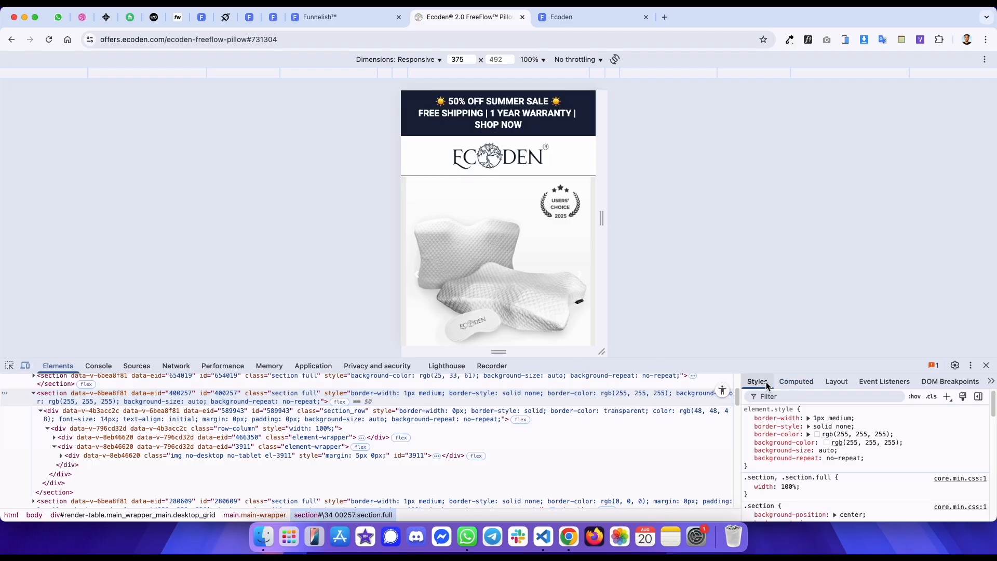
key("ctrl+shift+Tab")
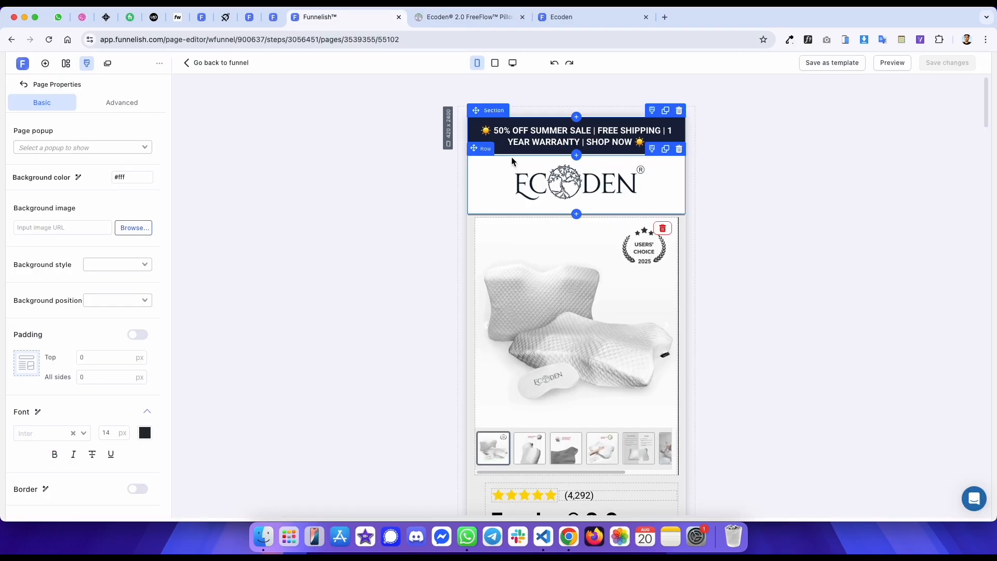
- Give the logo section a 1 px solid white border on its top and bottom sides only
left_click(492, 153)
scroll(88, 385, "down", 3)
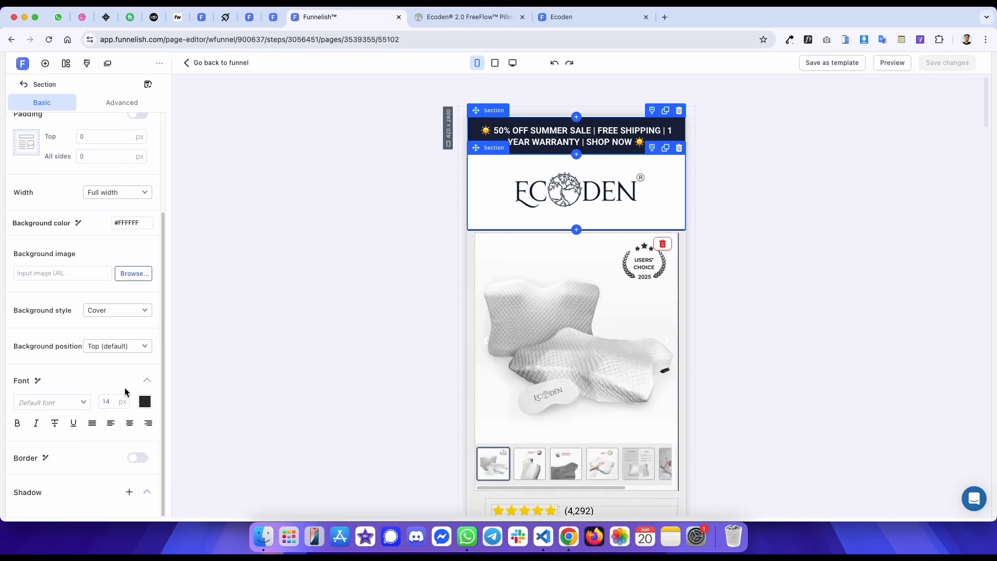
key("ctrl+Tab")
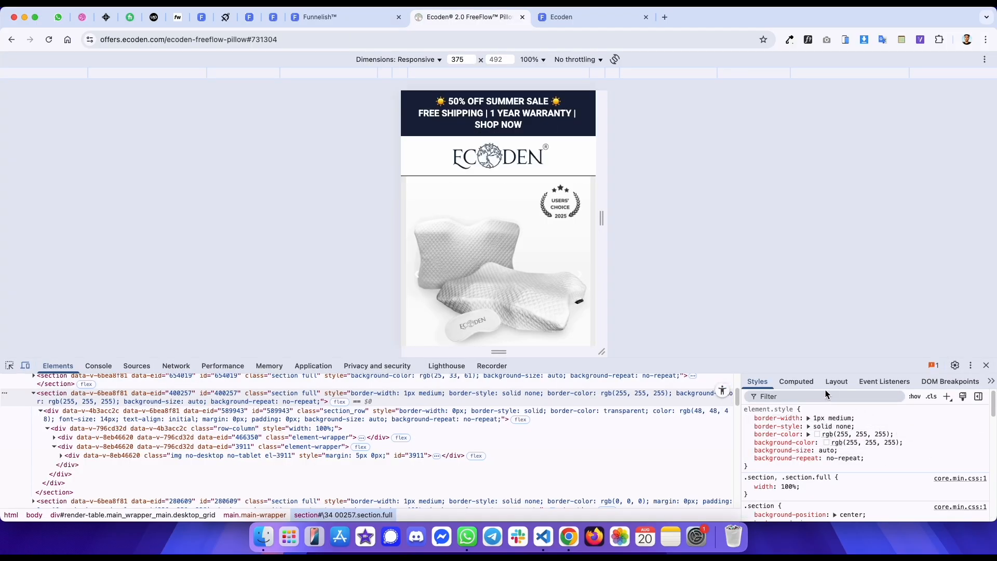
key("ctrl+shift+Tab")
left_click(139, 458)
left_click(117, 482)
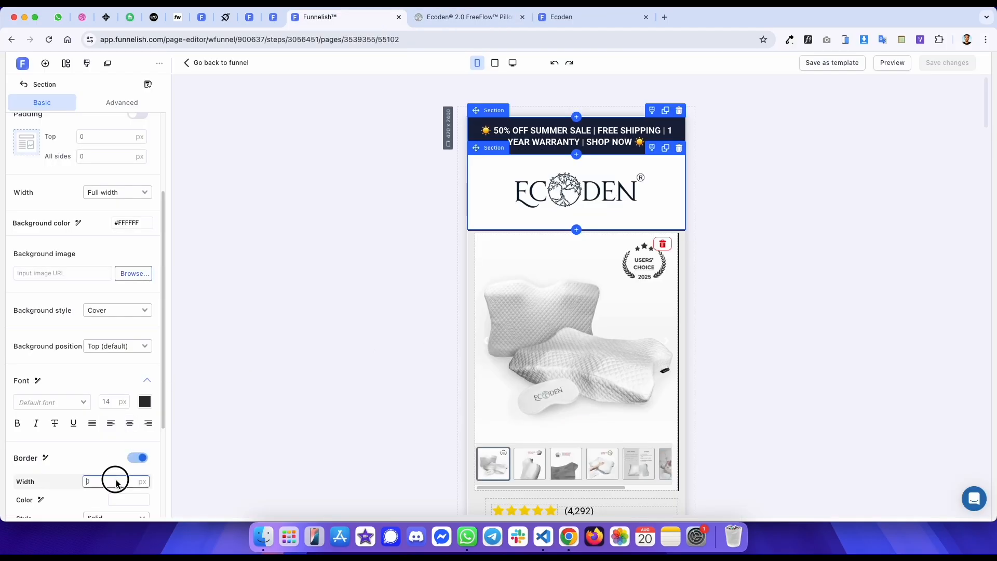
left_click(116, 499)
left_click(249, 492)
scroll(124, 416, "down", 3)
left_click(131, 388)
left_click(131, 415)
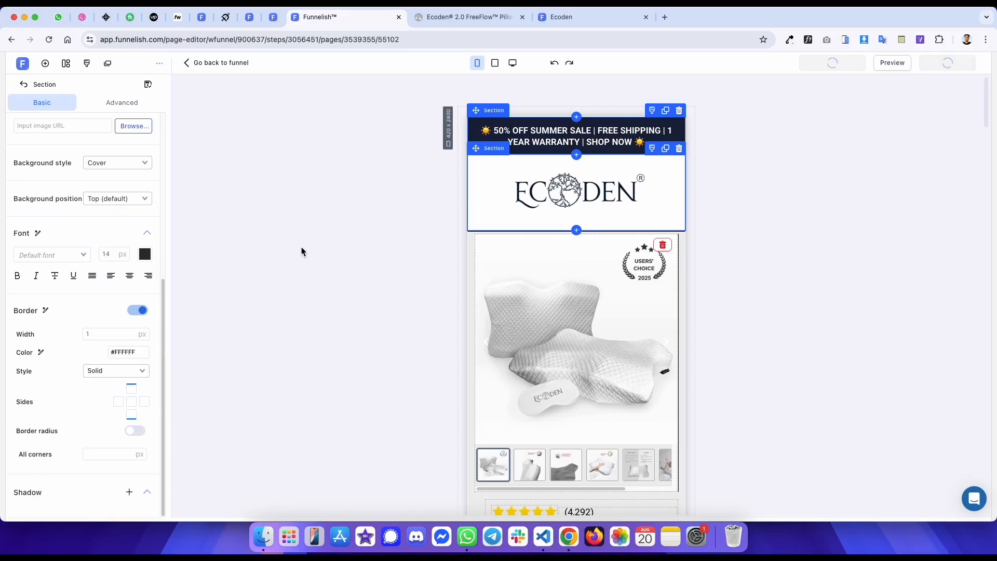
- Inspect the logo image element on the reference page
key("ctrl+Tab")
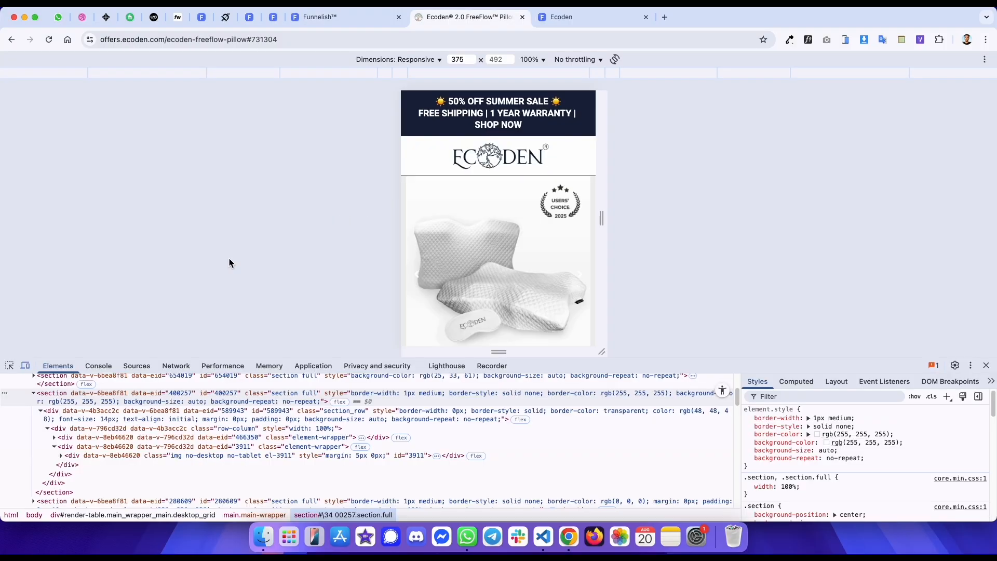
left_click(7, 367)
left_click(513, 152)
key("ctrl+shift+Tab")
- Duplicate the logo image and make the copy visible on mobile only
left_click(660, 172)
left_click(665, 153)
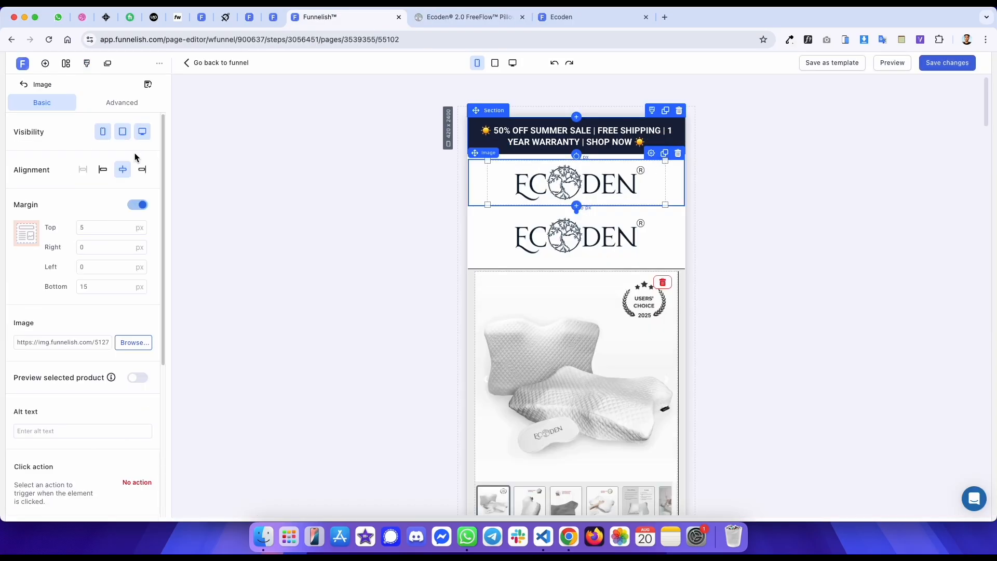
left_click(104, 133)
left_click(499, 188)
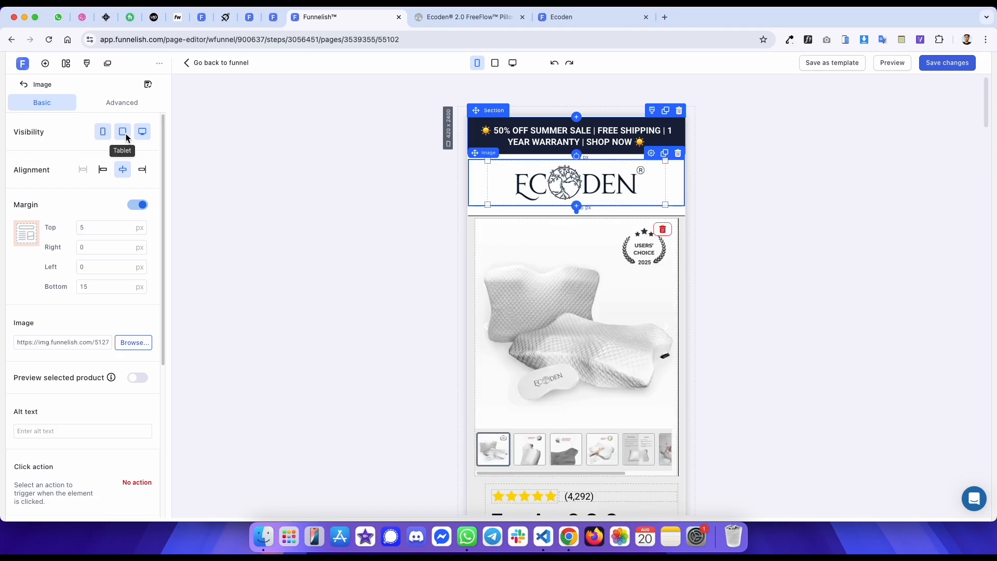
left_click(123, 133)
left_click(142, 132)
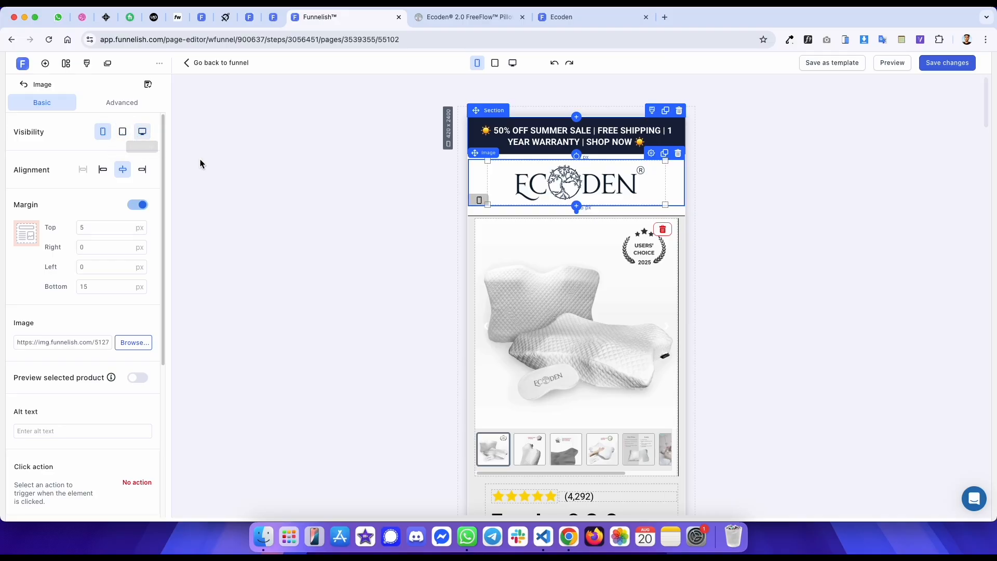
- Preview the logo in desktop view and return to mobile view
left_click(511, 62)
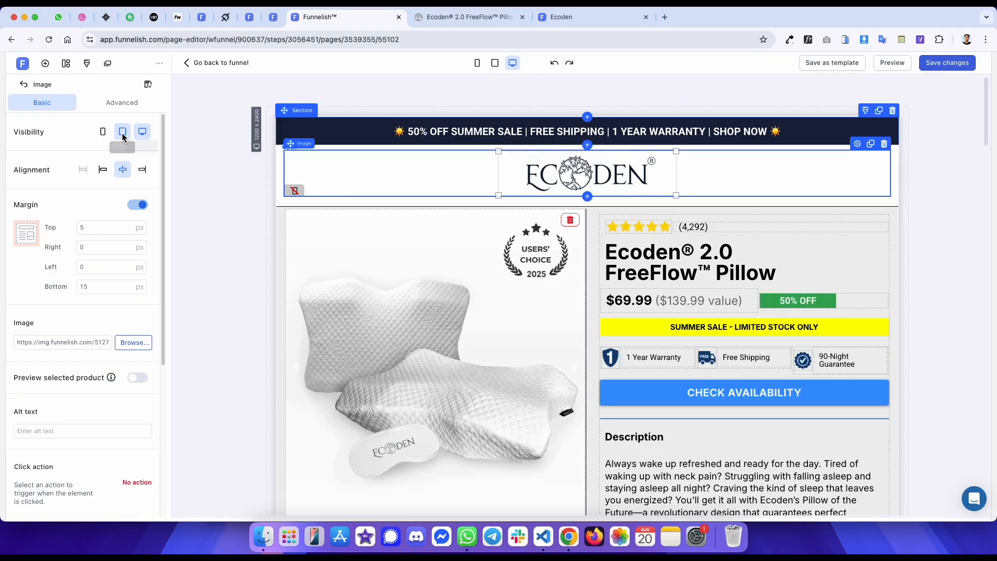
left_click(477, 63)
left_click(557, 170)
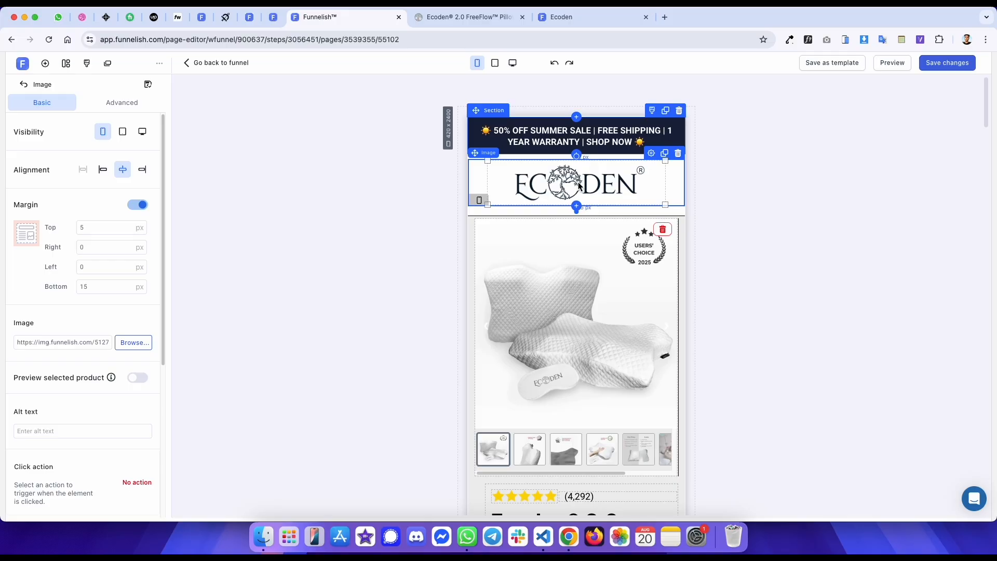
- Set the mobile logo image size to 316 px wide and 64 px high
key("ctrl+Tab")
key("ctrl+shift+Tab")
scroll(134, 333, "down", 3)
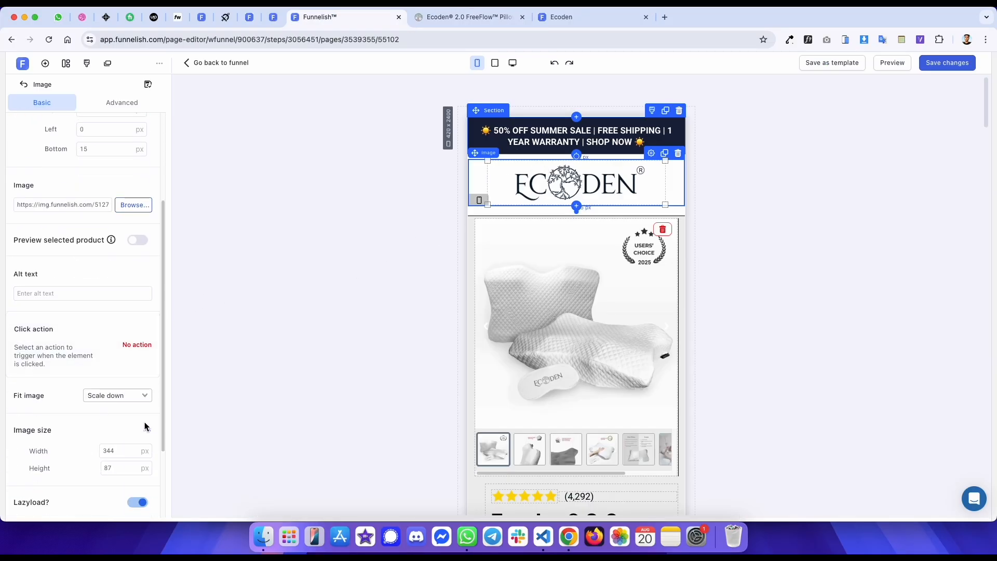
key("ctrl+Tab")
key("ctrl+shift+Tab")
double_click(126, 450)
type("316")
key("ctrl+Tab")
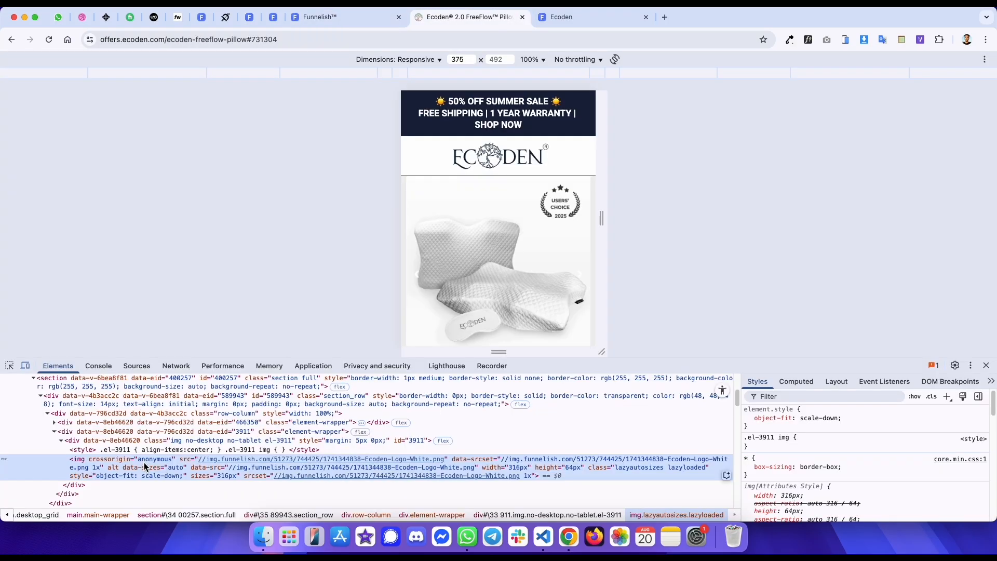
key("ctrl+shift+Tab")
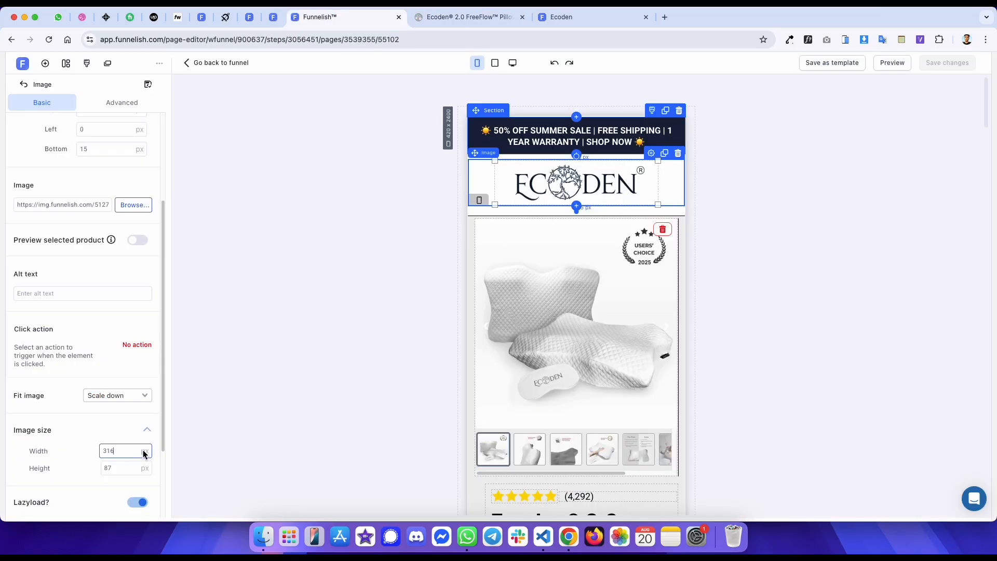
double_click(123, 468)
type("64")
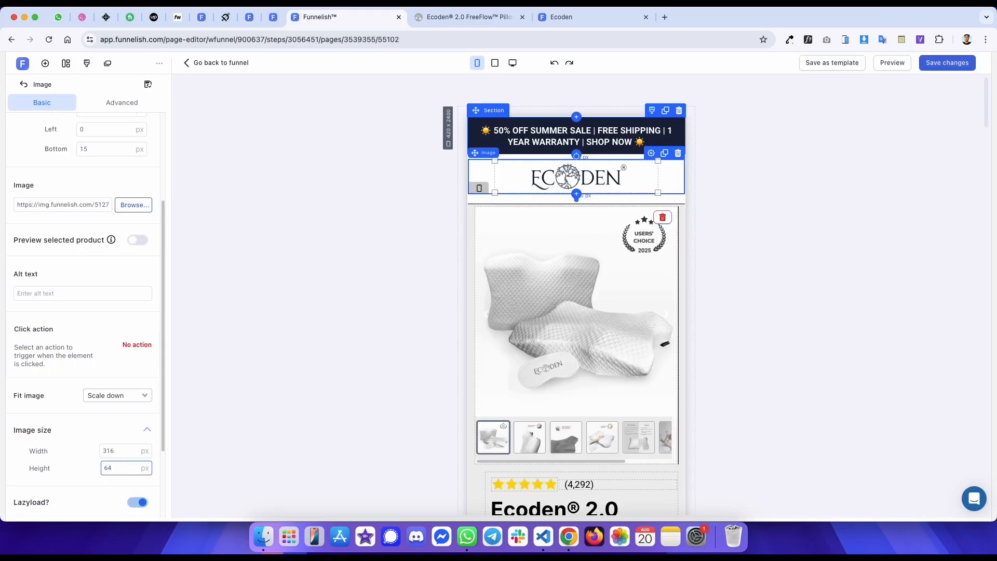
- Set the mobile logo's bottom margin to 5 px
key("ctrl+Tab")
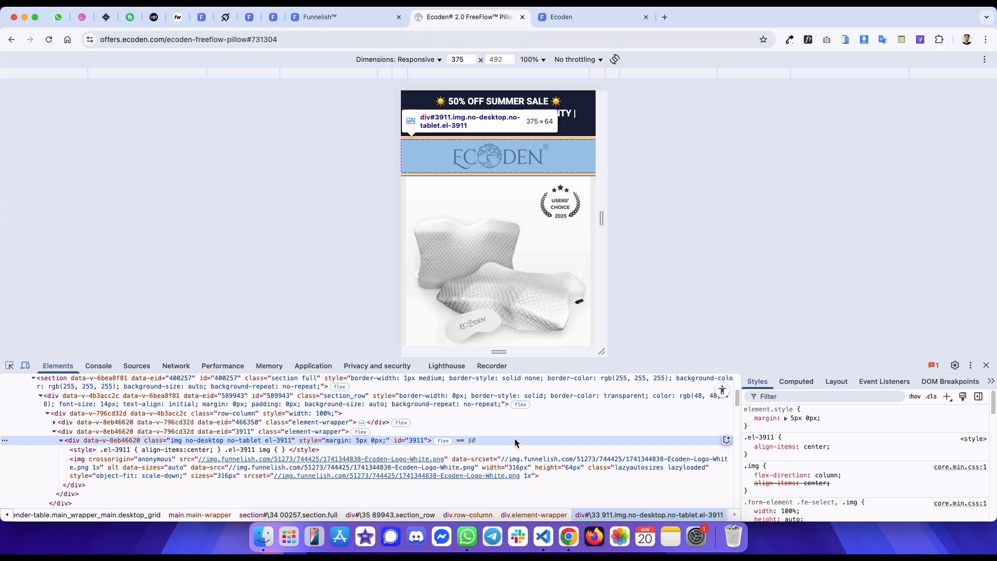
key("ctrl+shift+Tab")
scroll(105, 258, "up", 3)
double_click(92, 290)
type("5")
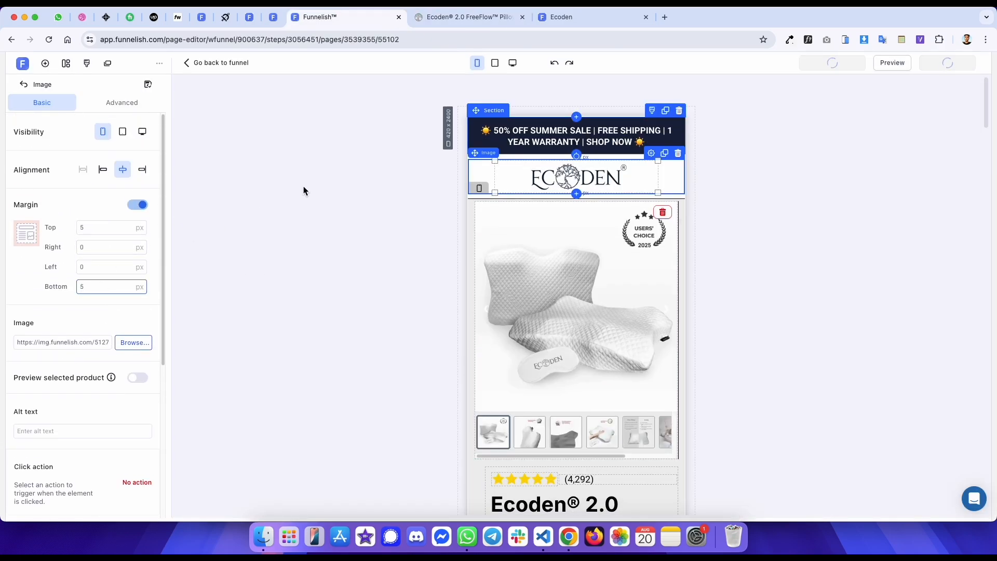
- Reload the published template and compare its mobile header and product area with the reference page
left_click(580, 21)
key("super+r")
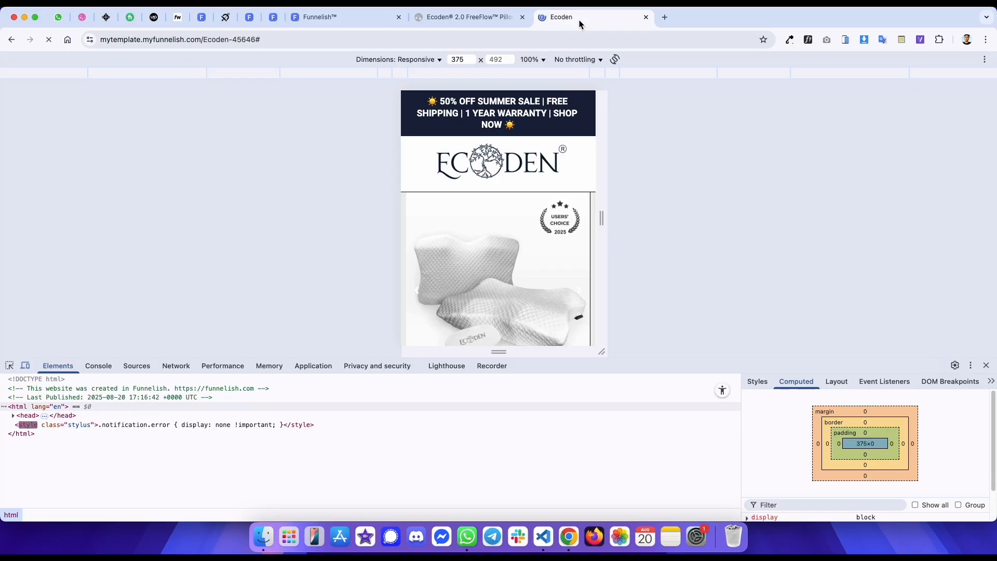
key("ctrl+shift+Tab")
key("ctrl+Tab")
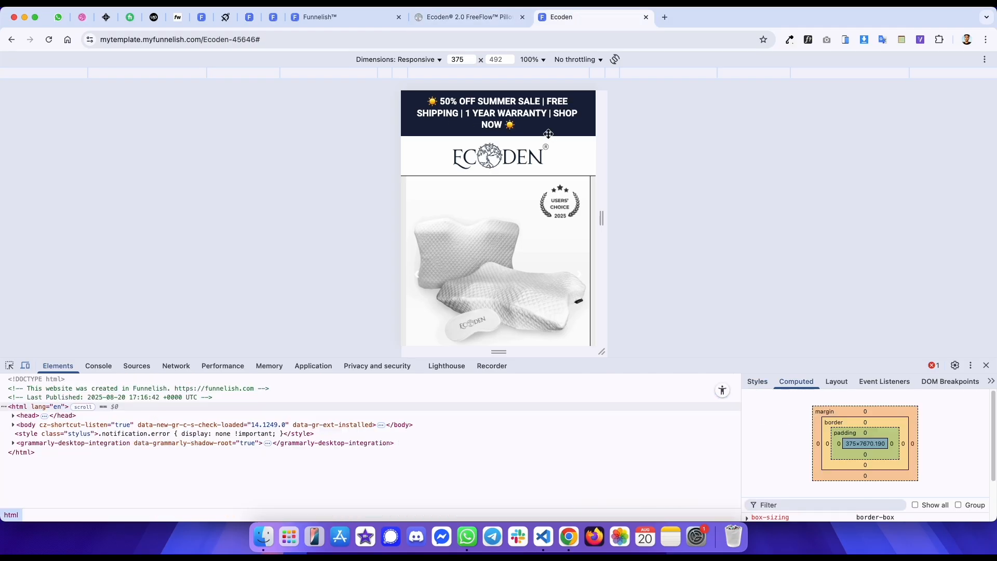
scroll(527, 229, "down", 4)
key("ctrl+shift+Tab")
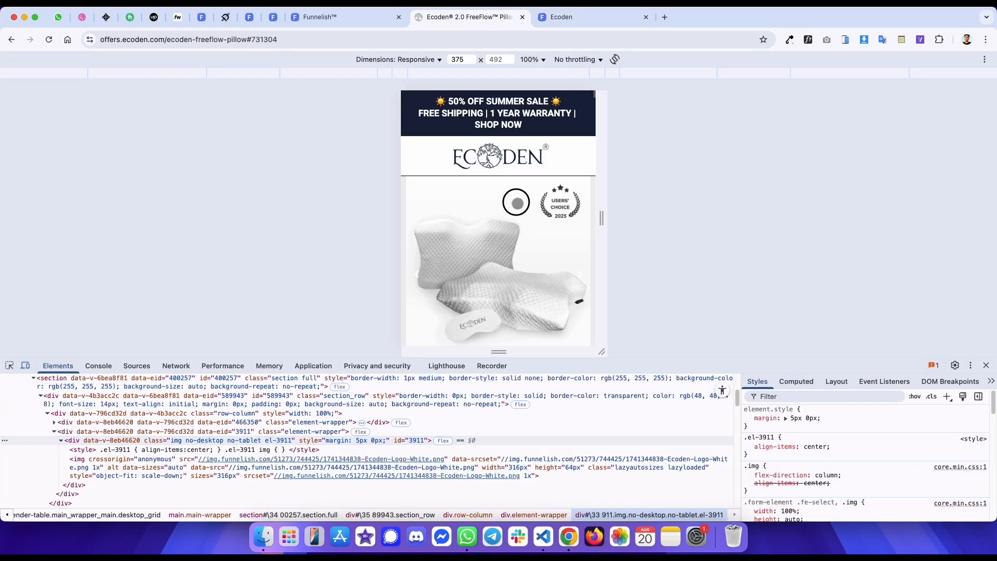
scroll(532, 145, "down", 4)
scroll(531, 145, "down", 2)
key("ctrl+Tab")
scroll(521, 208, "down", 2)
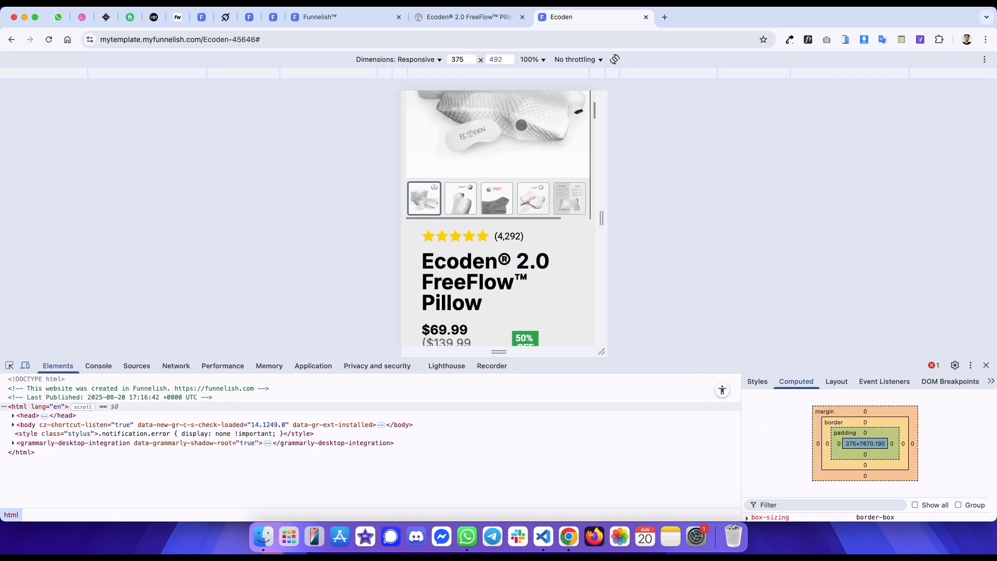
key("ctrl+shift+Tab")
scroll(514, 222, "down", 1)
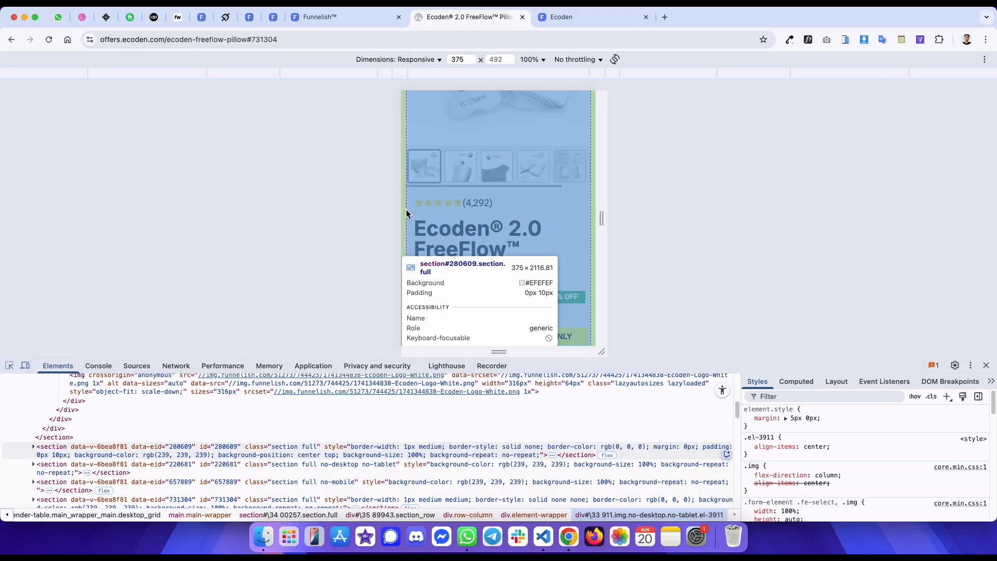
- Inspect the product info section's margins and padding on the reference page
left_click(407, 213)
left_click(797, 382)
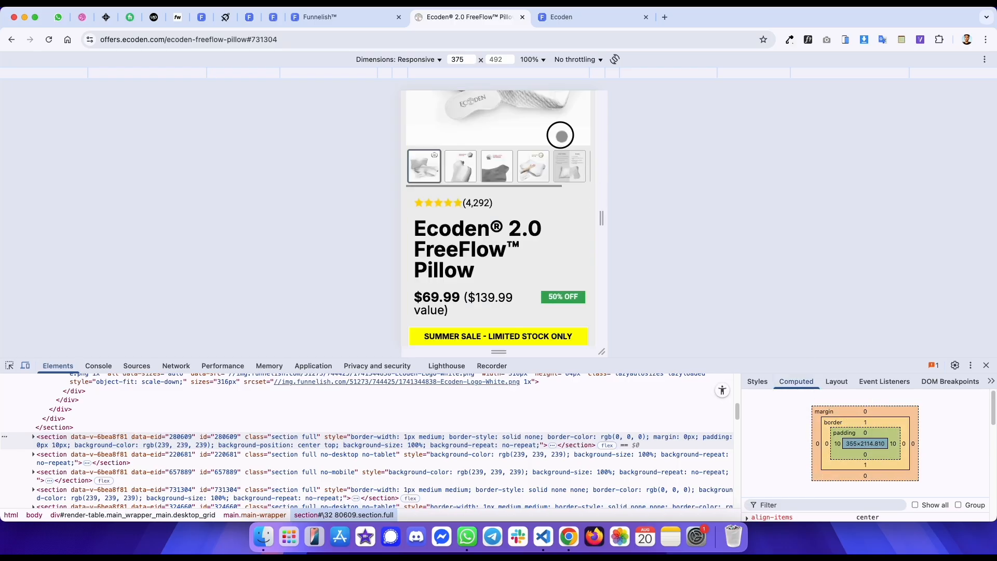
scroll(517, 170, "up", 5)
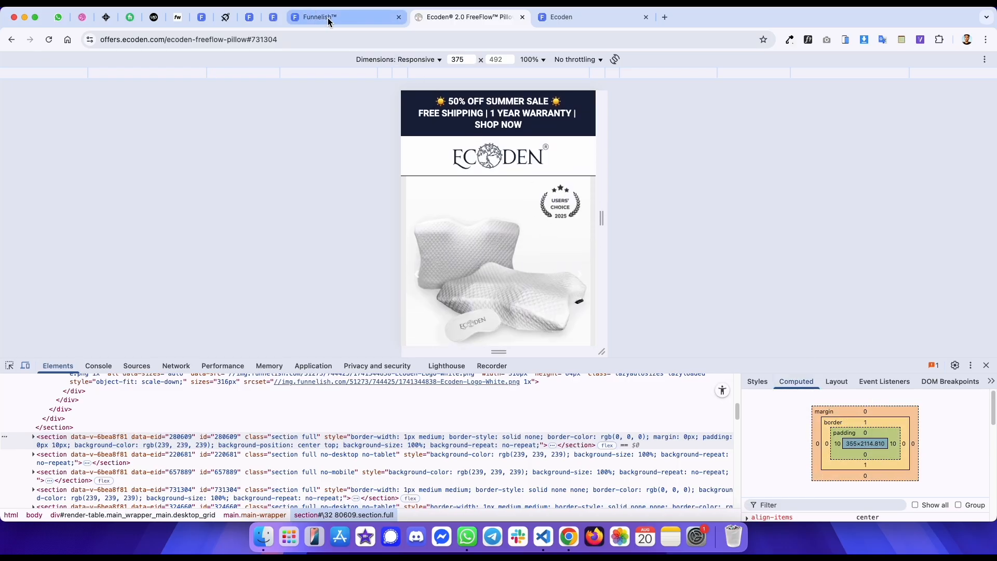
- Compare the product title, price and badges area between the published template and the reference page
left_click(544, 19)
scroll(531, 191, "down", 1)
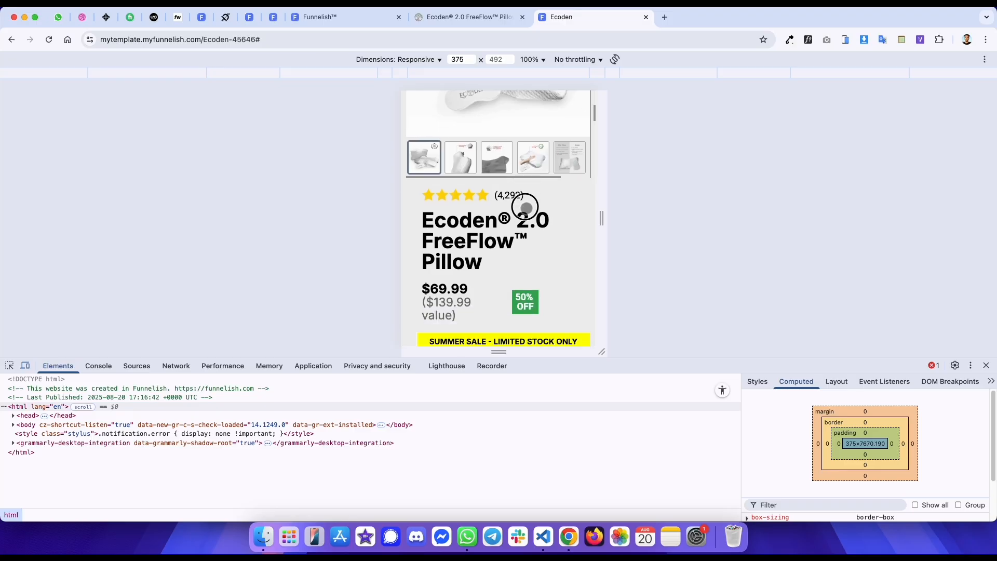
scroll(530, 208, "up", 4)
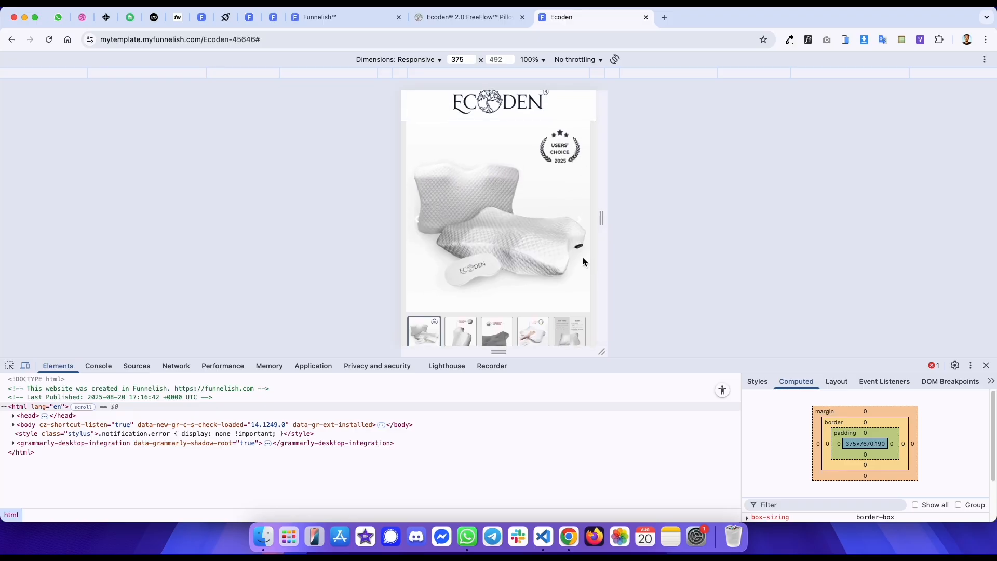
scroll(585, 262, "down", 5)
key("ctrl+shift+Tab")
scroll(514, 260, "down", 6)
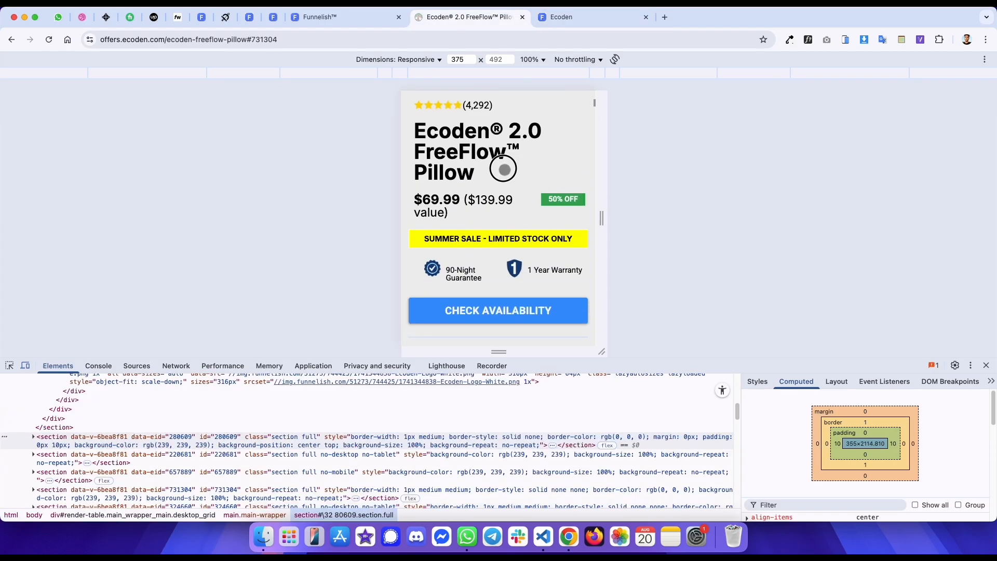
key("ctrl+Tab")
scroll(504, 182, "down", 2)
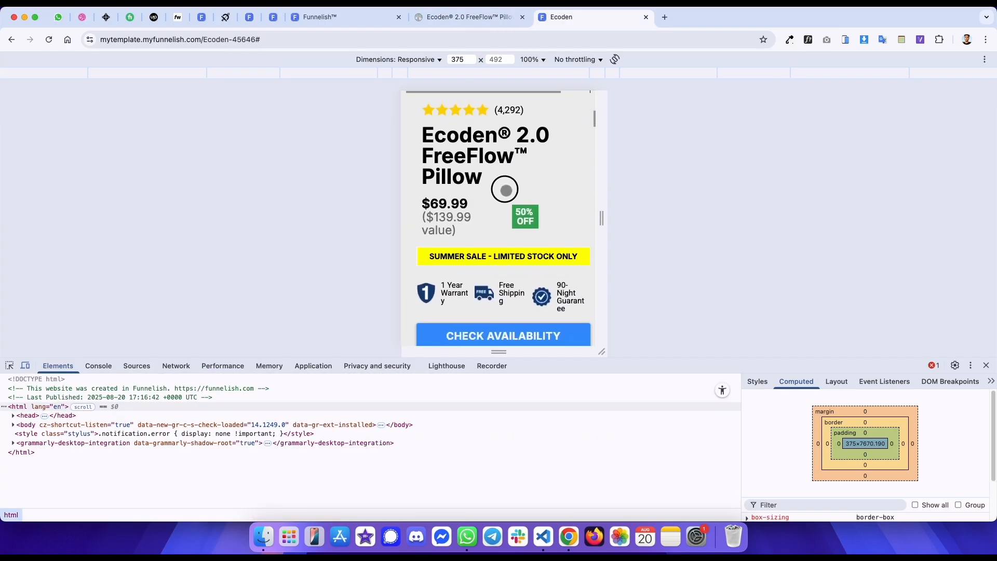
key("ctrl+shift+Tab")
key("ctrl+Tab")
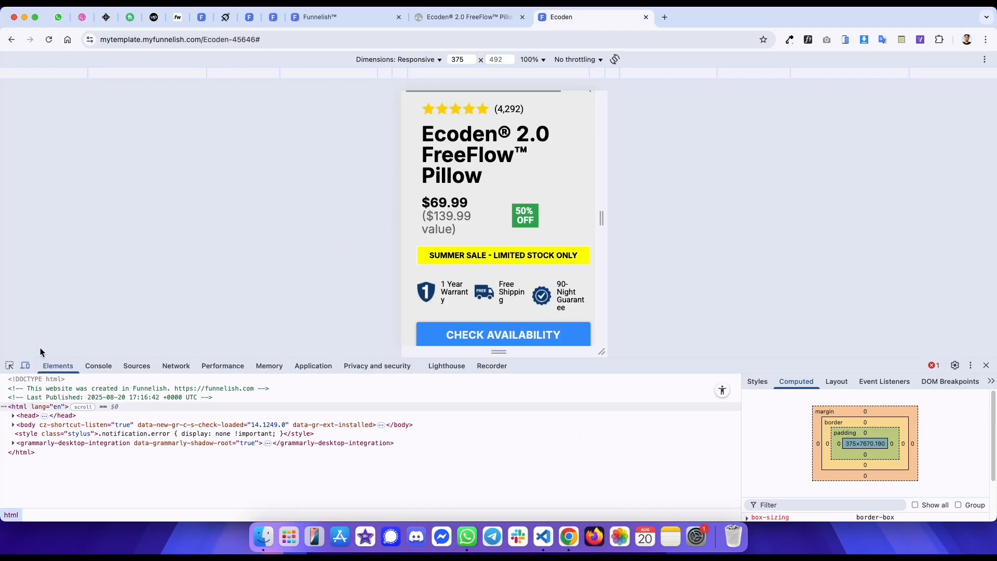
key("ctrl+shift+Tab")
key("ctrl+shift+Tab")
scroll(507, 216, "down", 5)
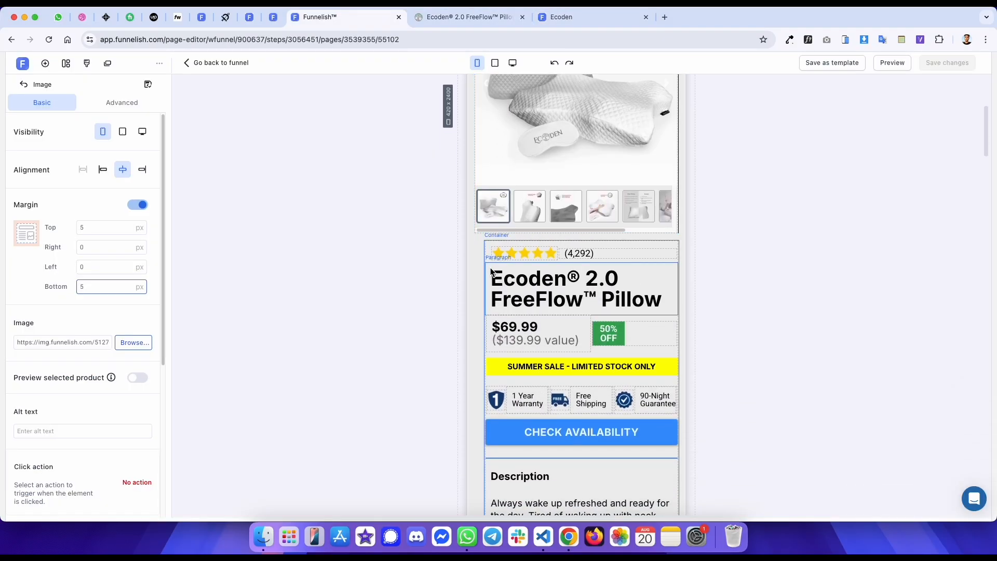
- Set the product info container's left margin to 0 px
left_click(485, 260)
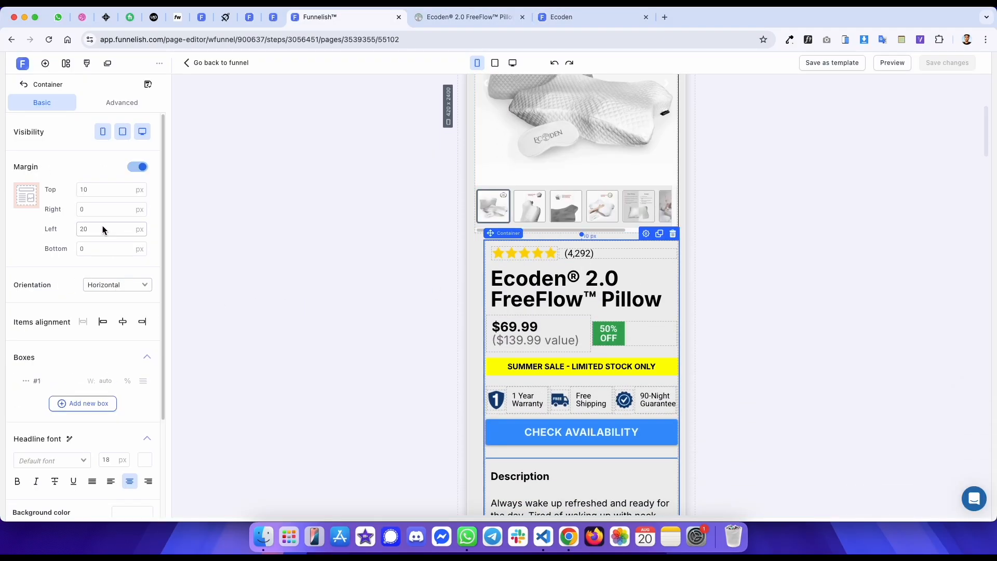
double_click(88, 230)
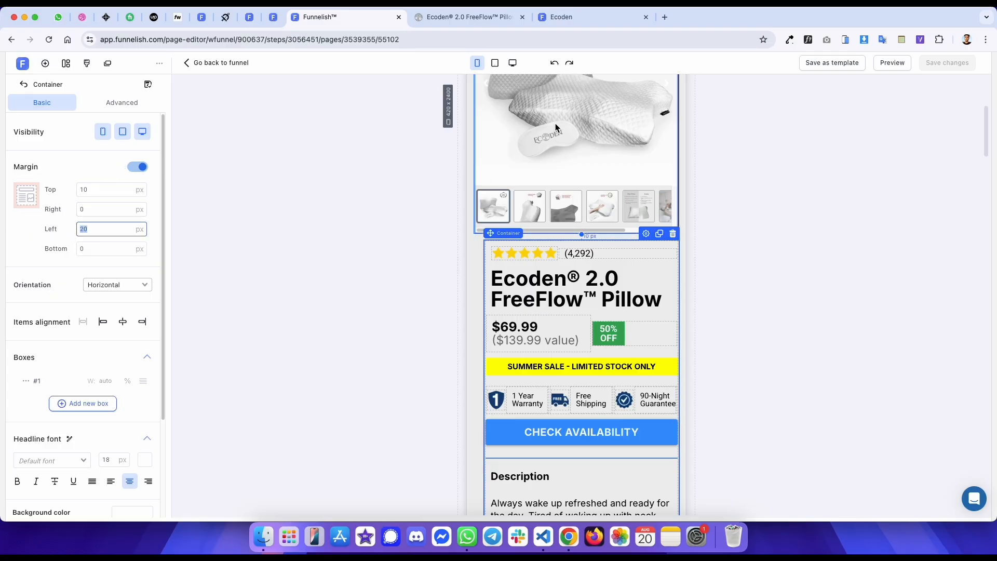
key("ctrl+Tab")
key("ctrl+Tab")
key("ctrl+shift+Tab")
key("ctrl+shift+Tab")
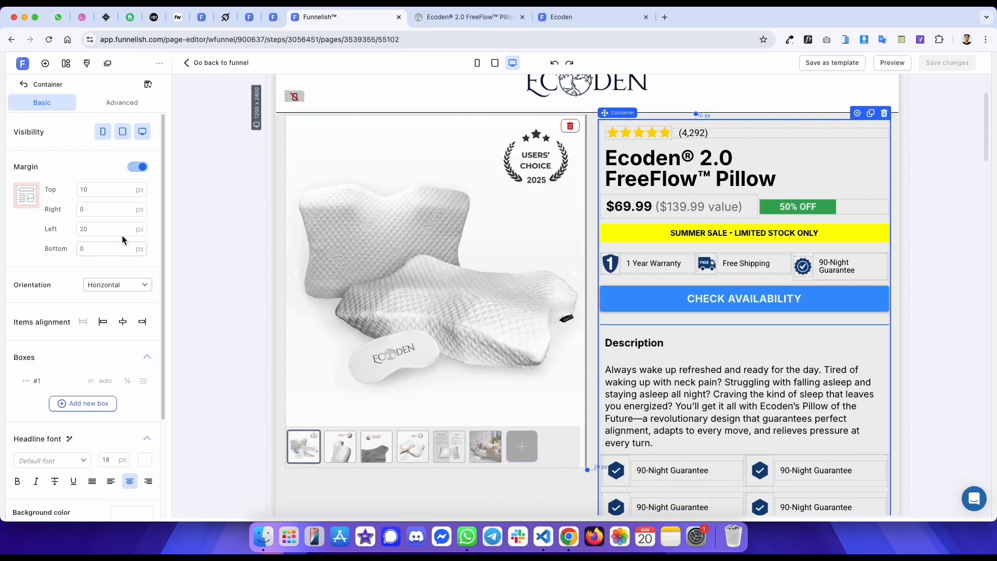
left_click_drag(117, 230, 31, 234)
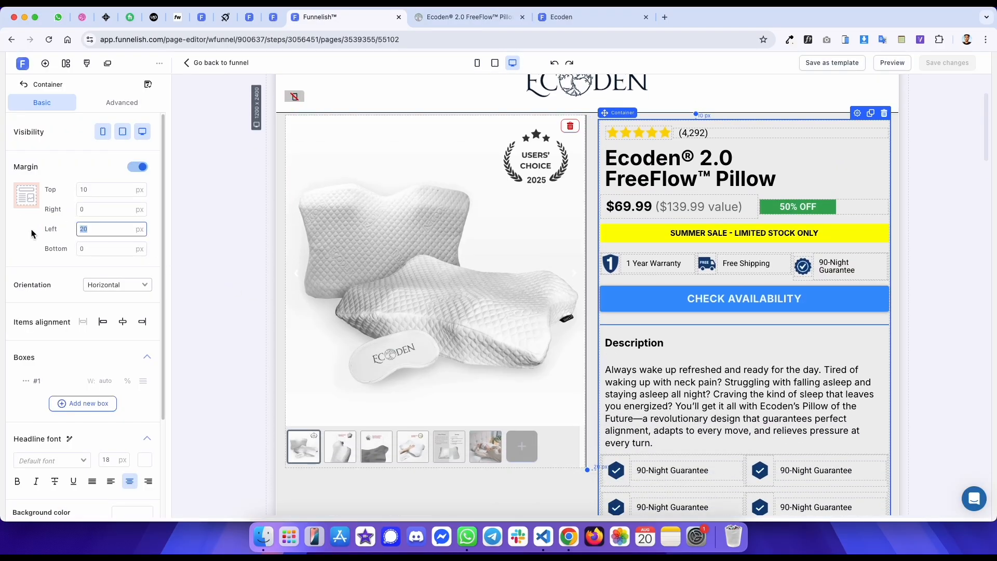
type("0")
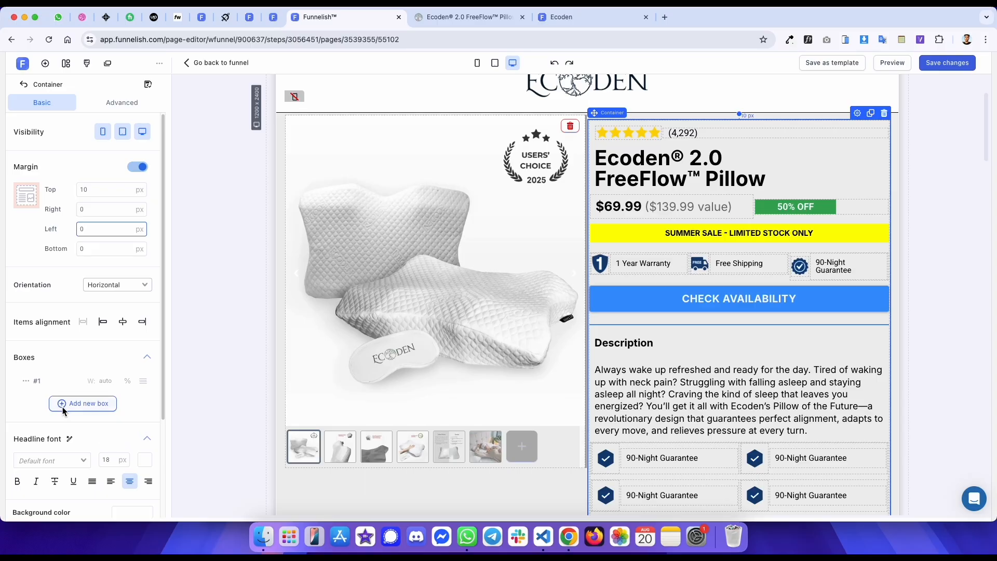
- Add a second box to the product info container, move it to the first position, and set the first box's width to 20 px
left_click(62, 405)
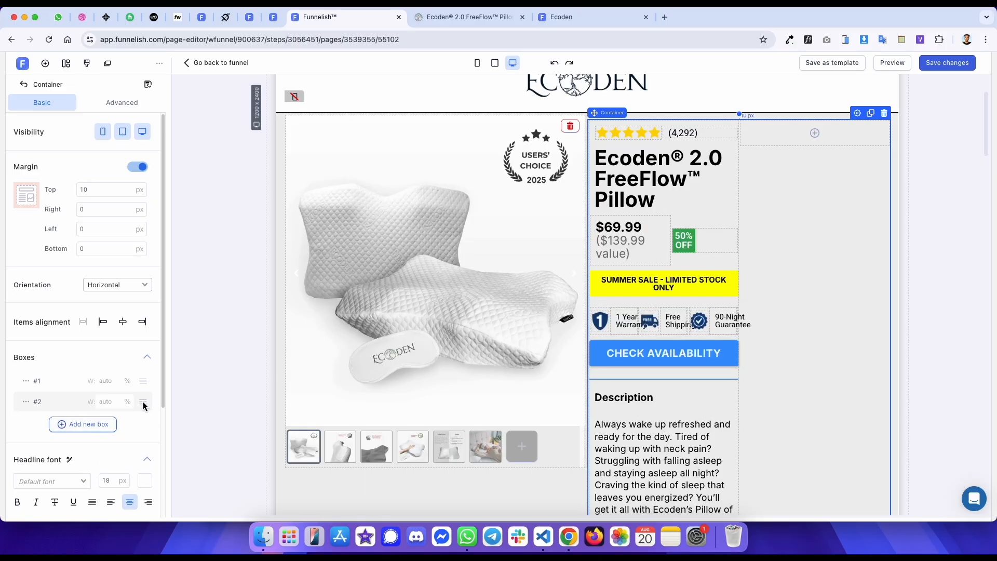
left_click_drag(145, 406, 145, 390)
left_click(26, 382)
left_click(40, 405)
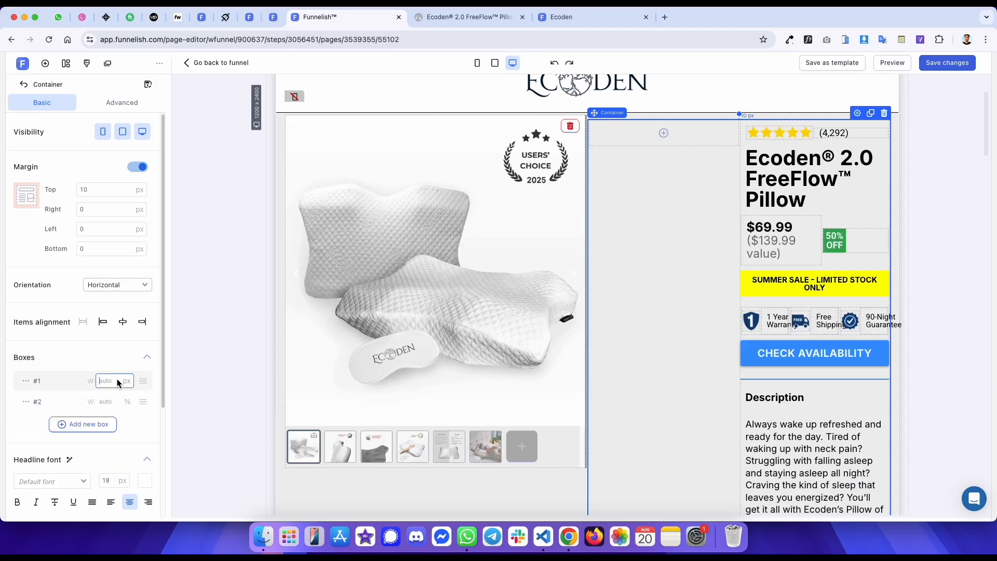
type("20")
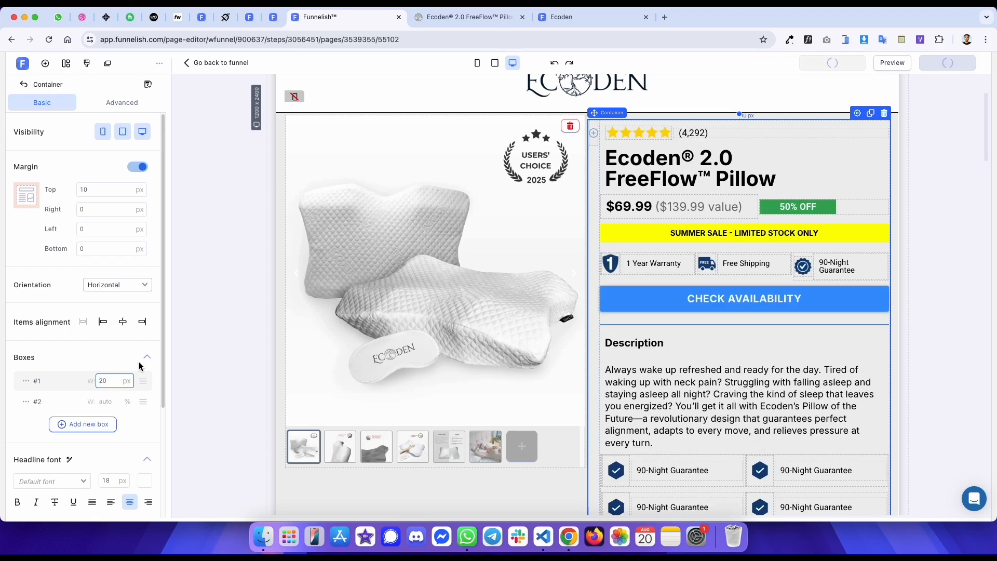
- Set the product info container's orientation to Vertical in mobile view
left_click(477, 63)
left_click(107, 284)
left_click(107, 313)
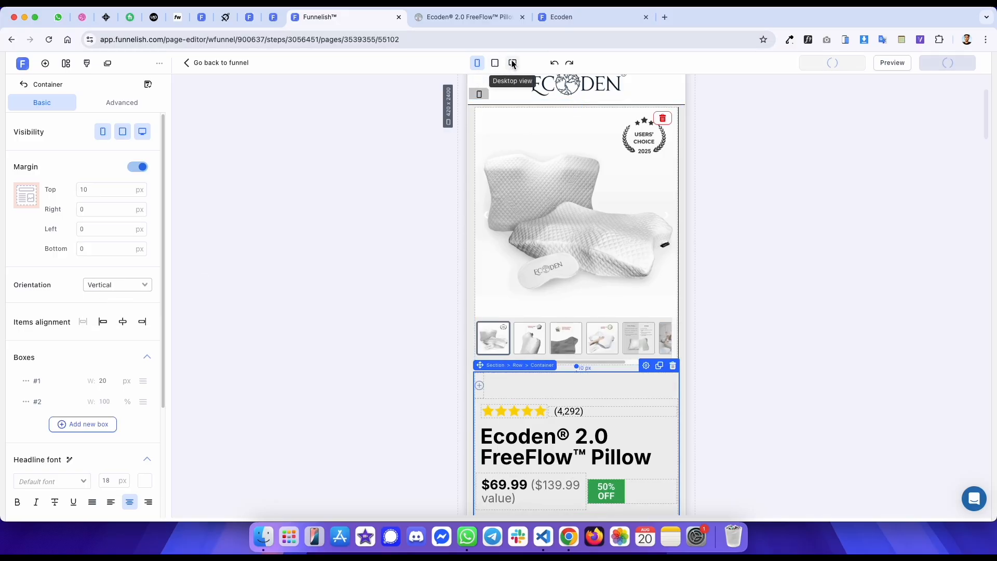
left_click(514, 63)
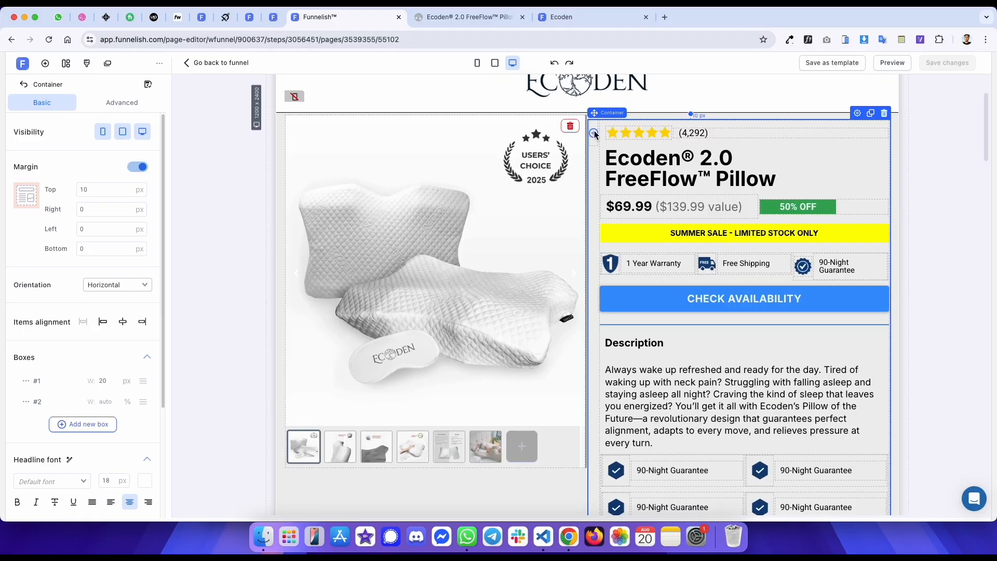
- Insert a Spacer element into the new empty first box of the container
left_click(594, 133)
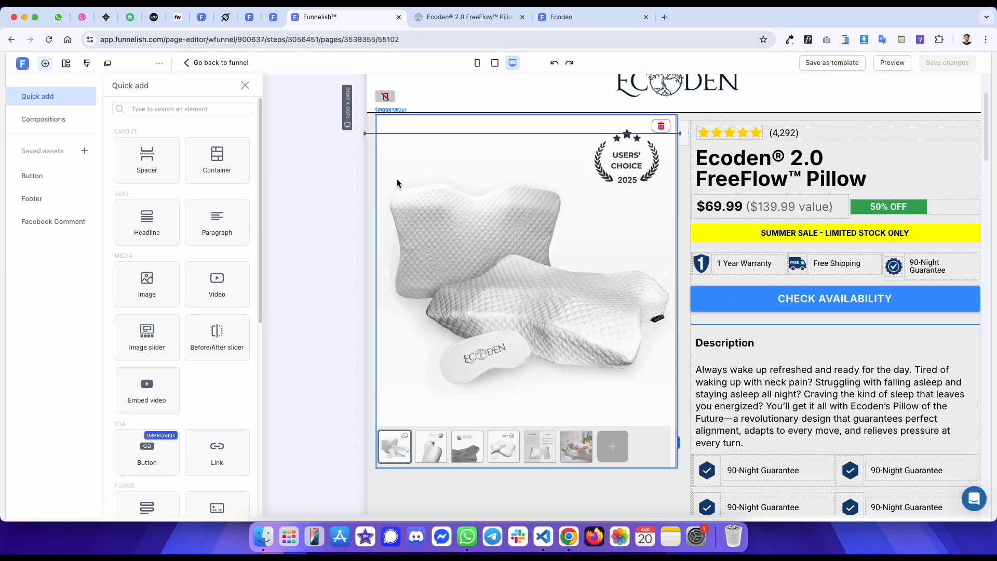
left_click(136, 176)
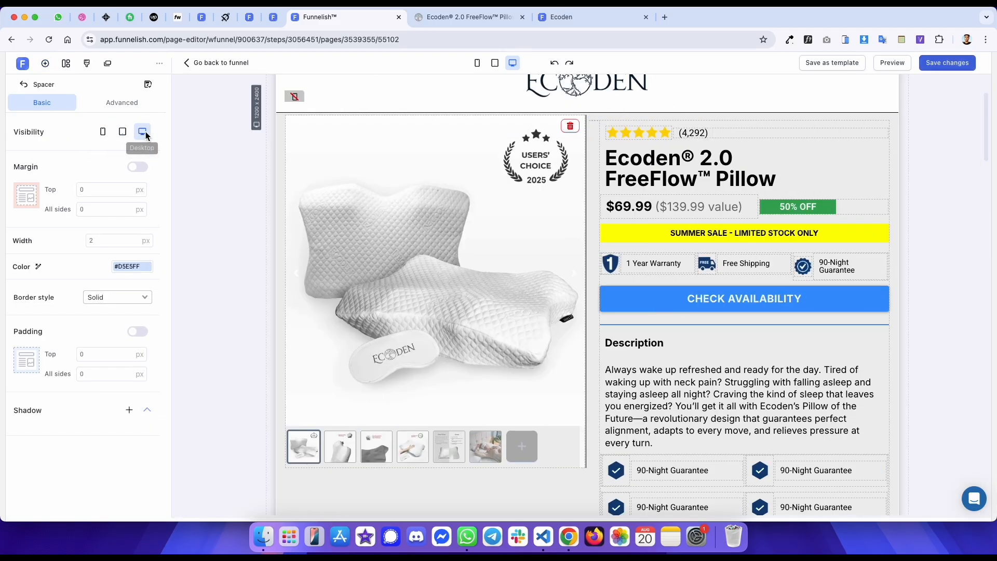
left_click(188, 114)
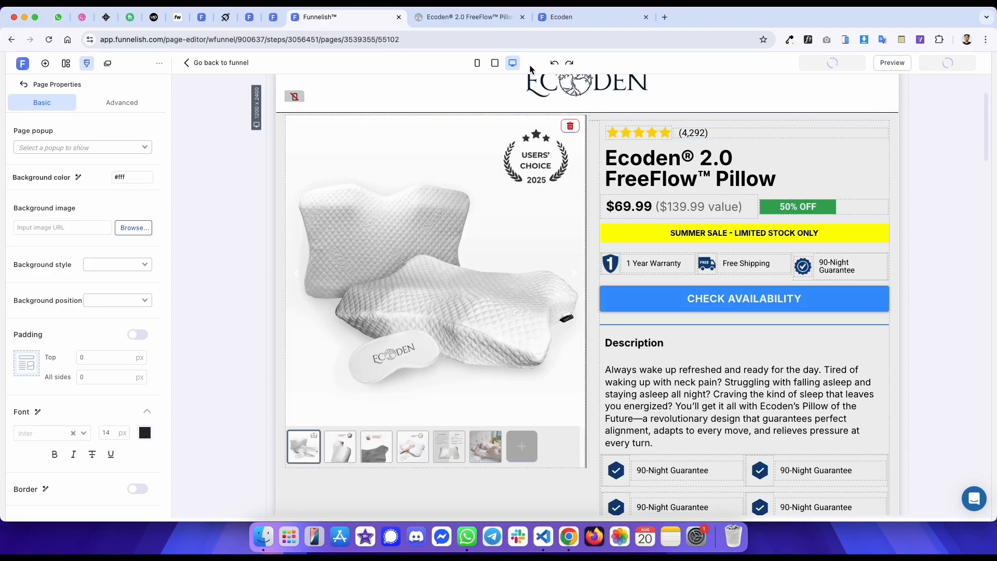
- Compare the published template's mobile product area with the reference page using the element inspector
left_click(477, 63)
left_click(566, 17)
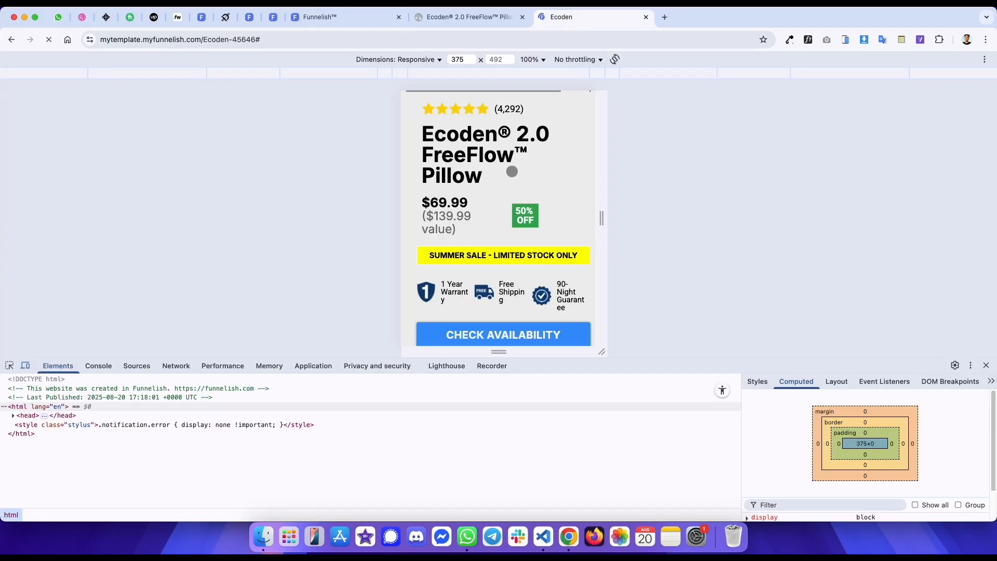
key("ctrl+shift+Tab")
key("ctrl+Tab")
key("ctrl+shift+Tab")
key("ctrl+Tab")
key("ctrl+shift+Tab")
left_click(9, 365)
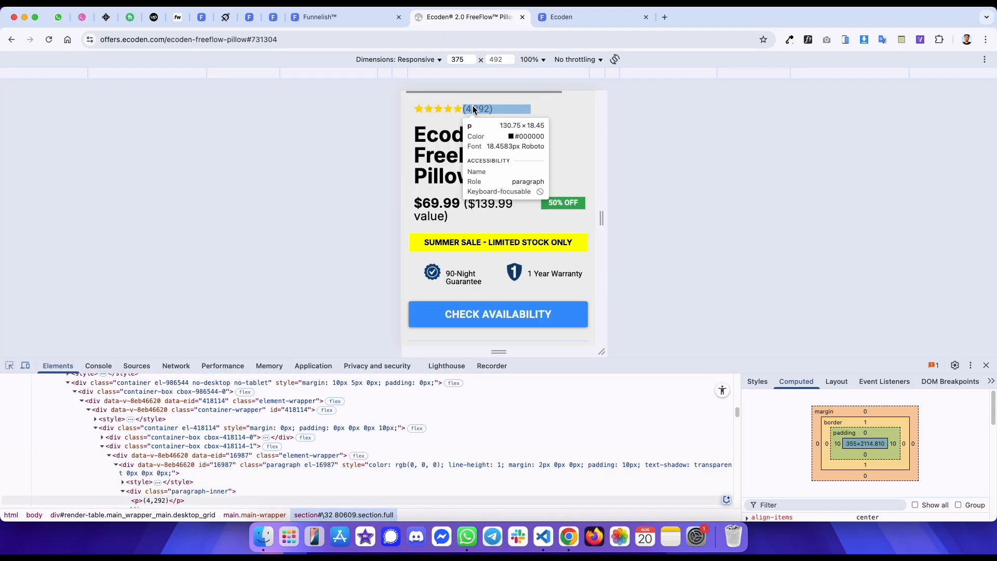
- Inspect the reference page's rating, title, price and 50% OFF badge against the matching elements in the editor
key("ctrl+shift+Tab")
scroll(577, 203, "down", 3)
left_click(561, 232)
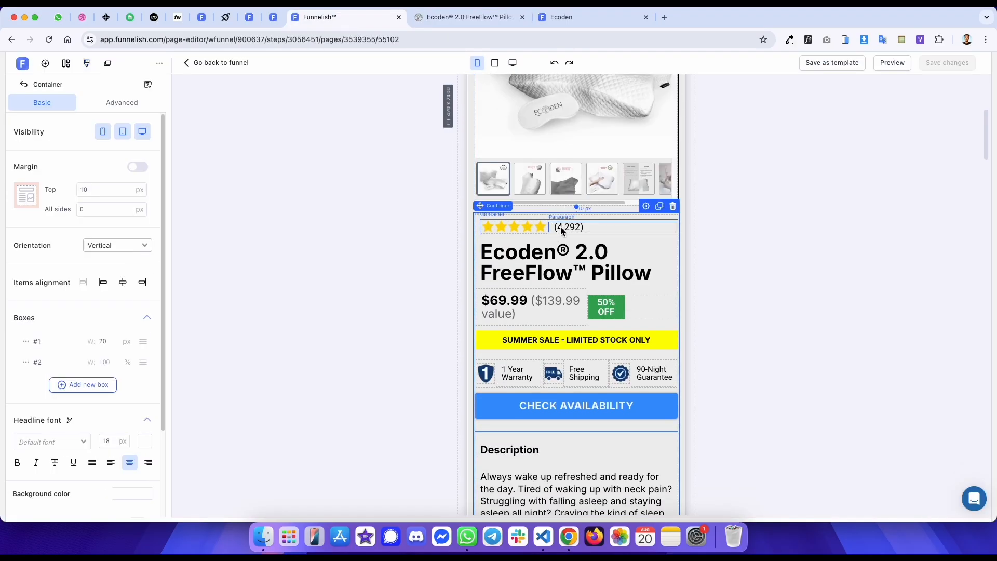
left_click(561, 232)
key("ctrl+Tab")
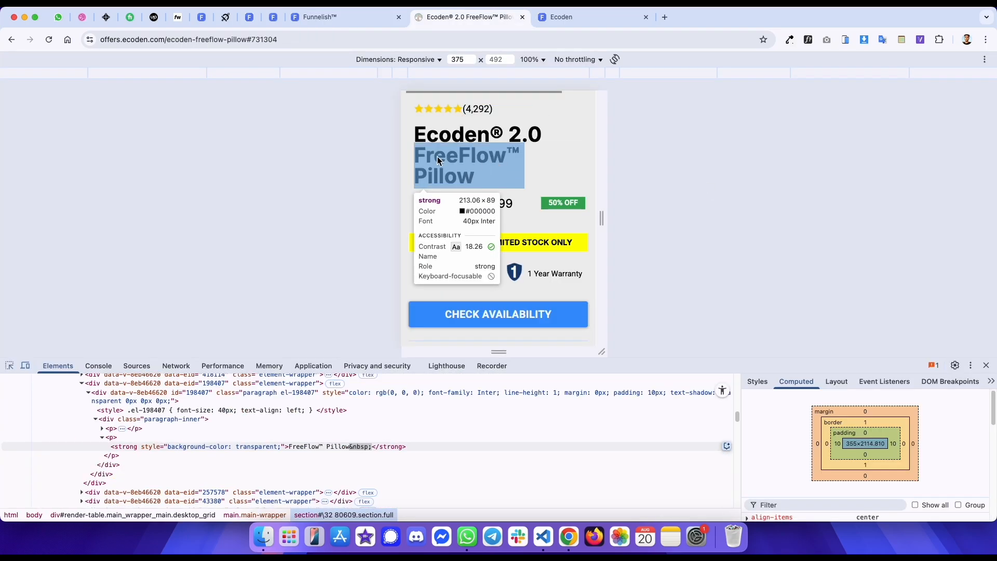
key("ctrl+shift+Tab")
key("ctrl+Tab")
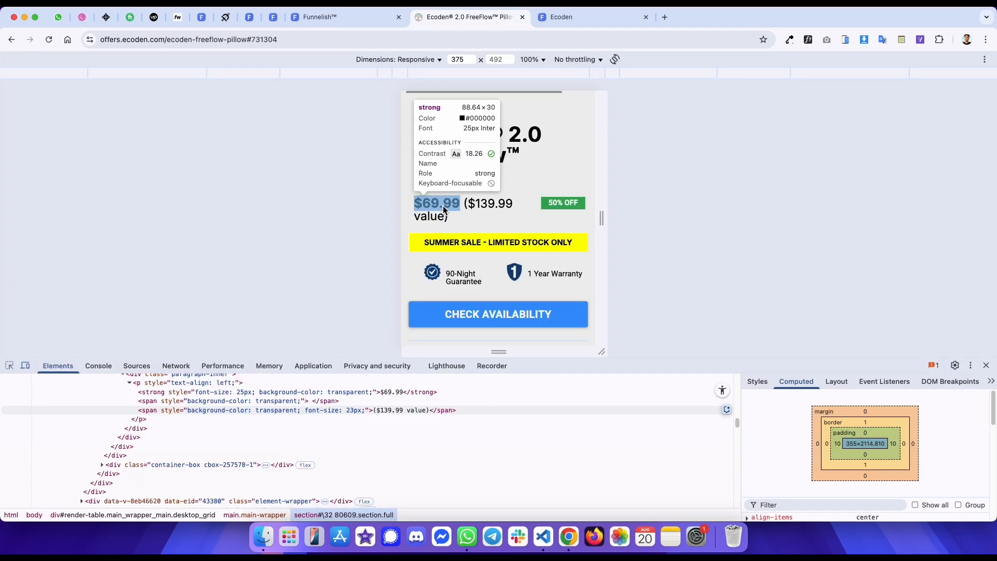
key("ctrl+shift+Tab")
left_click(526, 309)
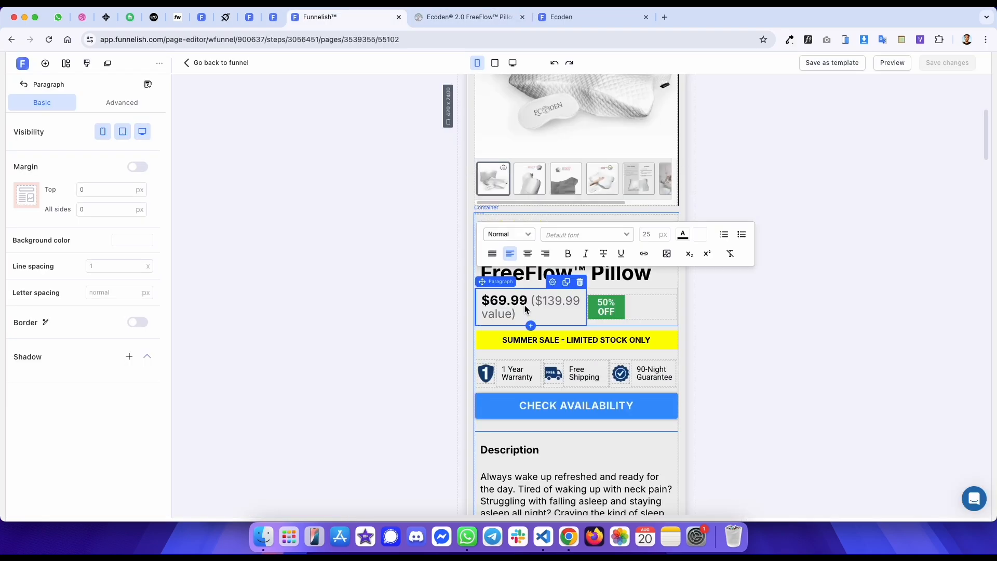
key("ctrl+Tab")
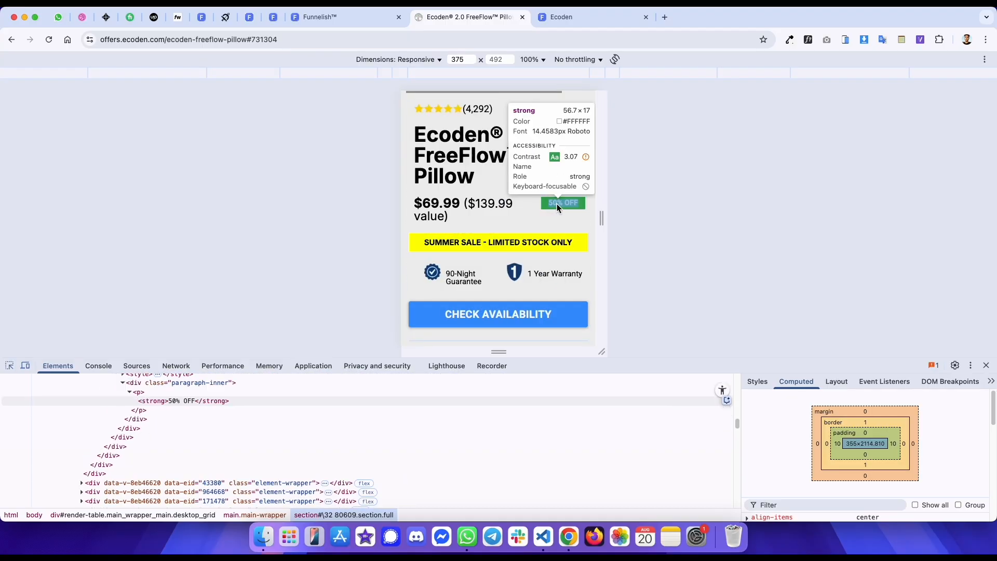
key("ctrl+shift+Tab")
left_click(606, 308)
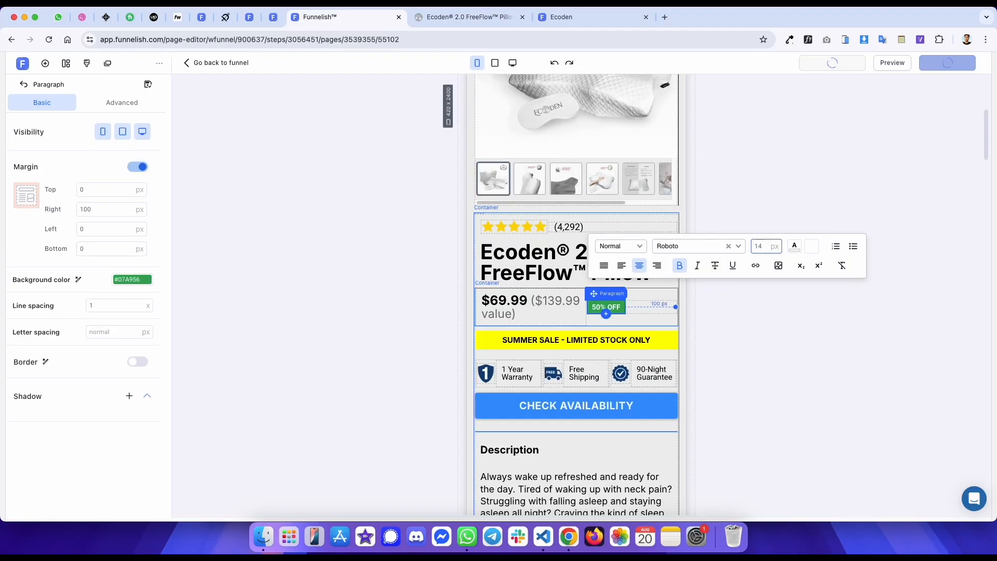
key("ctrl+Tab")
left_click(541, 199)
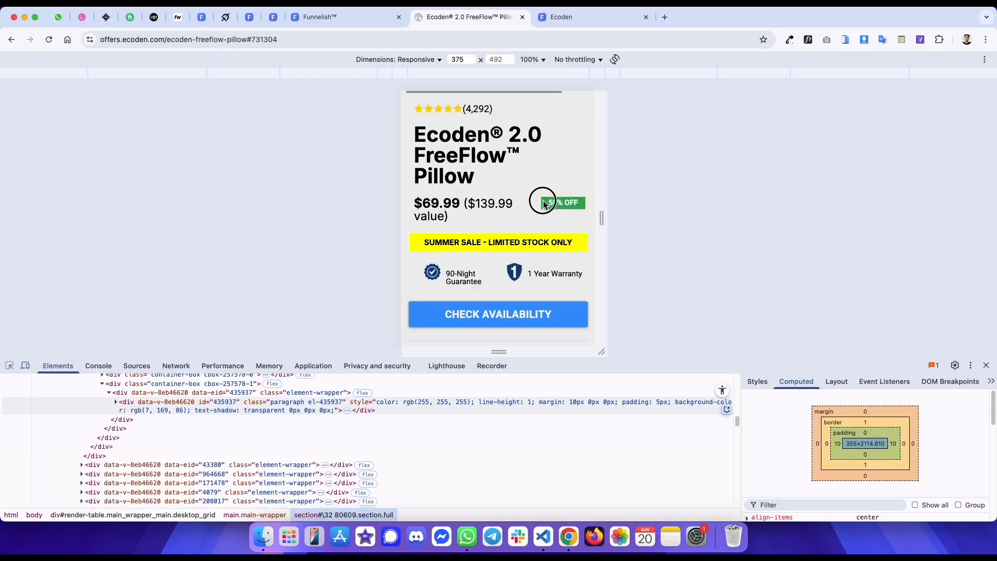
key("ctrl+shift+Tab")
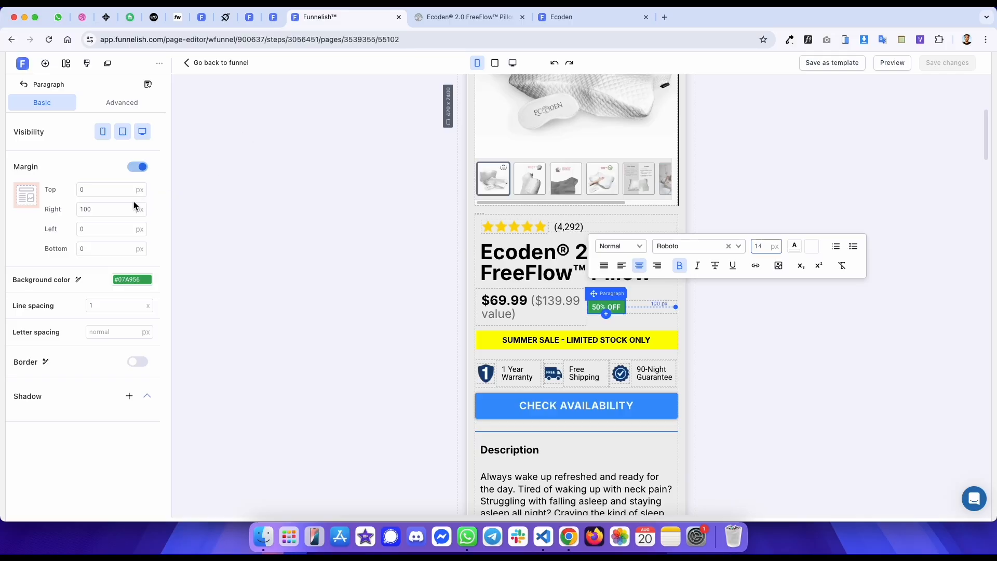
- Hide the 50% OFF badge on mobile while keeping it visible on tablet and desktop
left_click_drag(113, 208, 55, 209)
left_click(518, 63)
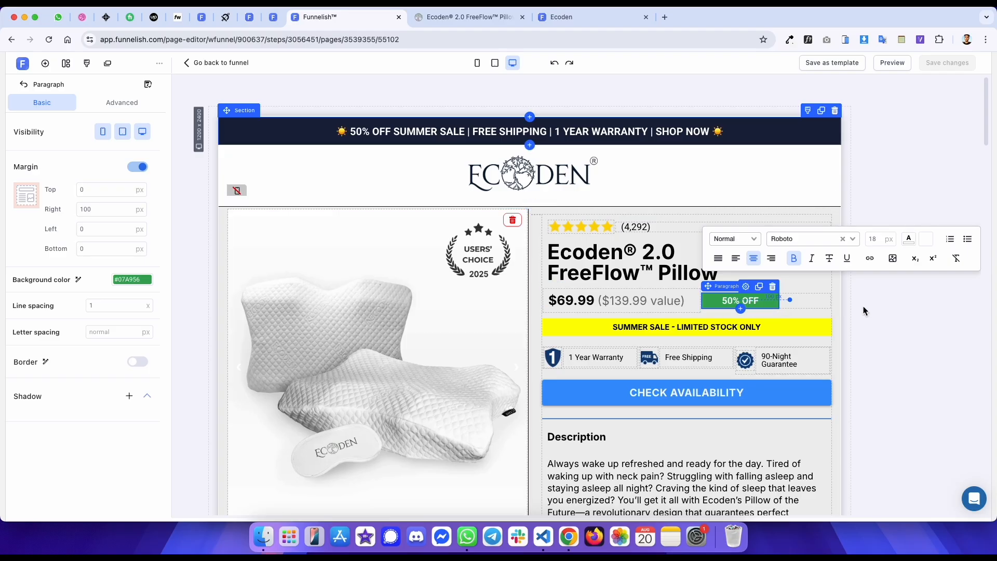
left_click(759, 287)
left_click(123, 131)
left_click(142, 132)
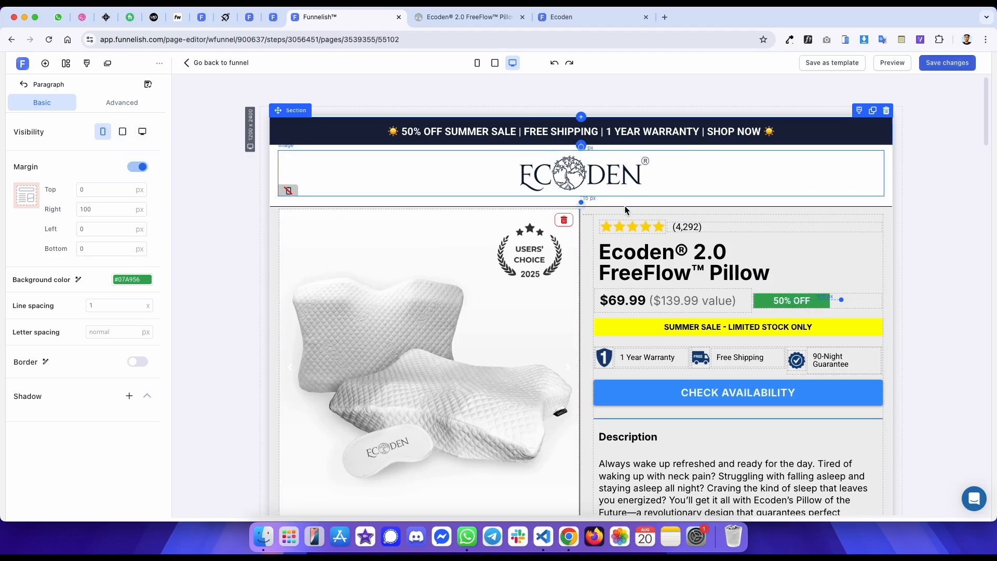
left_click(782, 304)
left_click(103, 131)
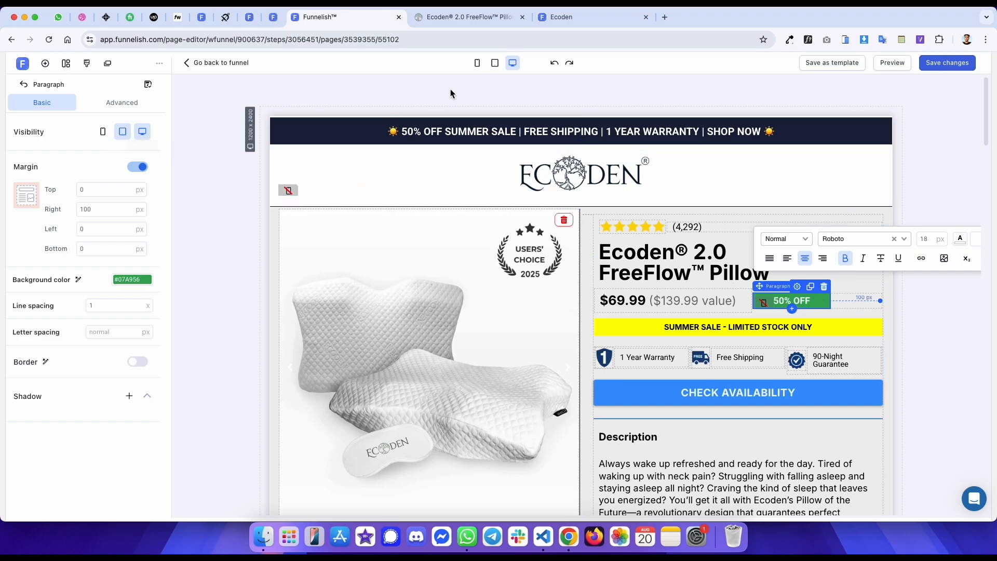
- Set the 50% OFF badge's right margin to 0 px in mobile view
left_click(477, 63)
scroll(560, 233, "down", 3)
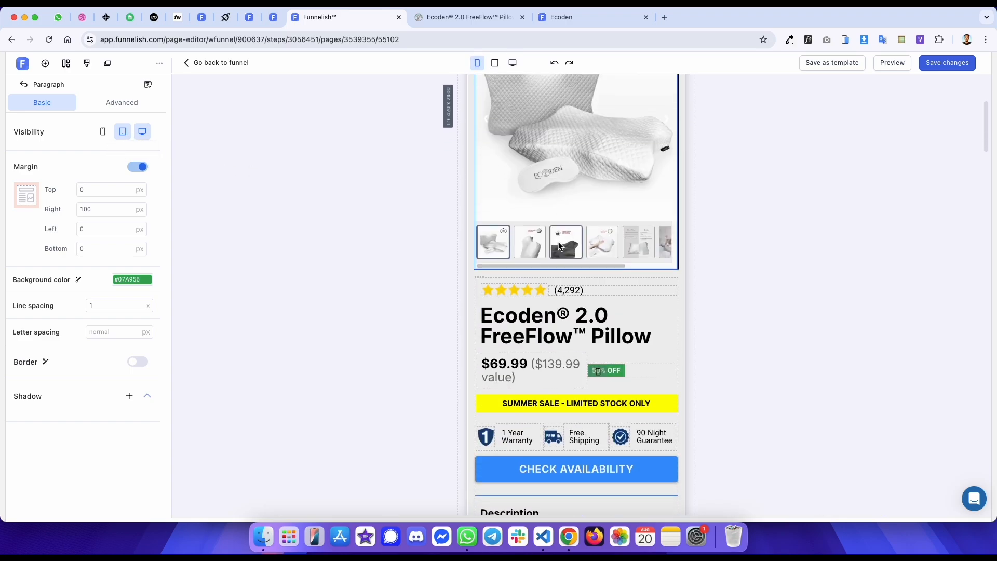
left_click(609, 367)
double_click(99, 210)
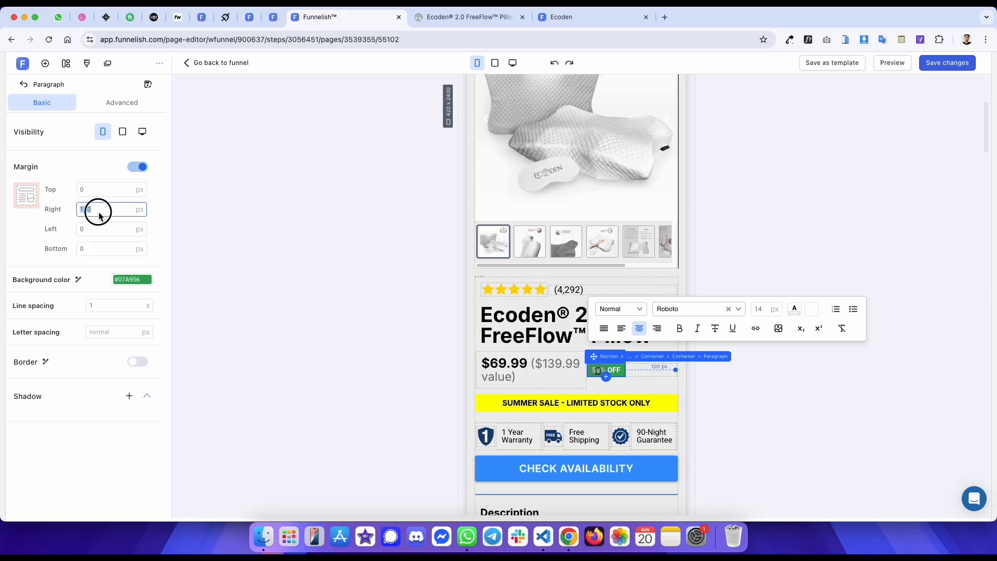
type("0")
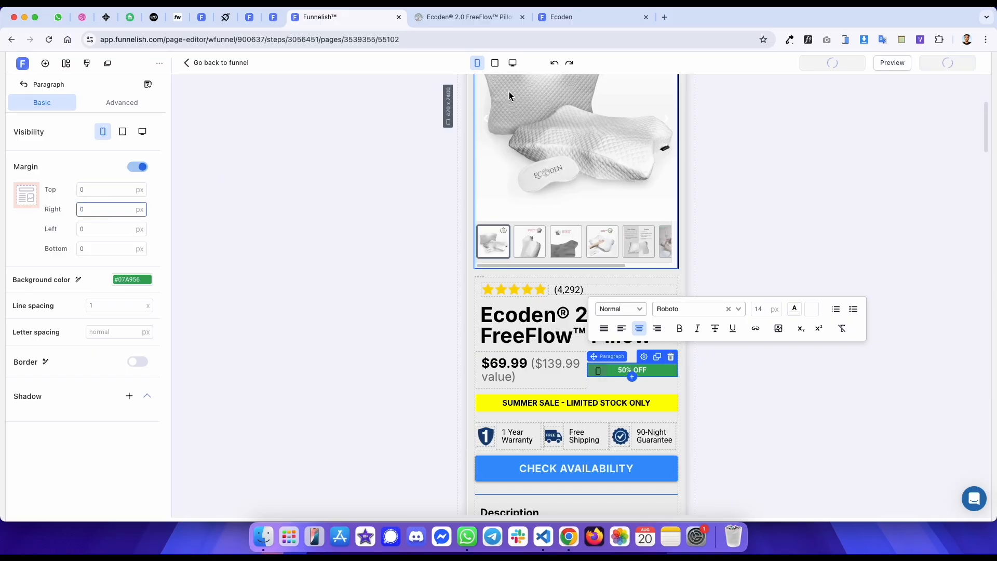
- Compare the price and badge row layout between the reference page and the published template
left_click(518, 62)
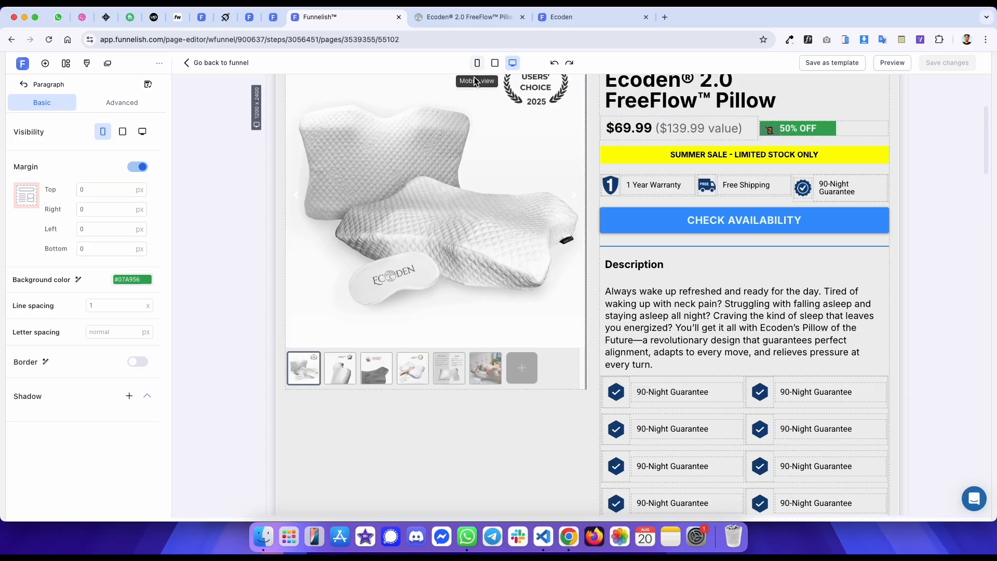
left_click(478, 62)
key("ctrl+Tab")
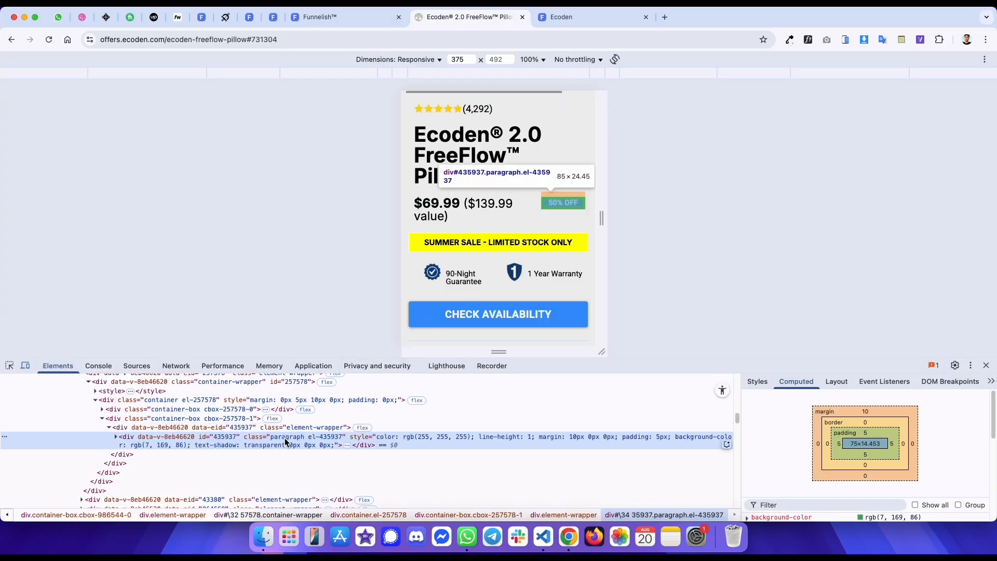
left_click(188, 401)
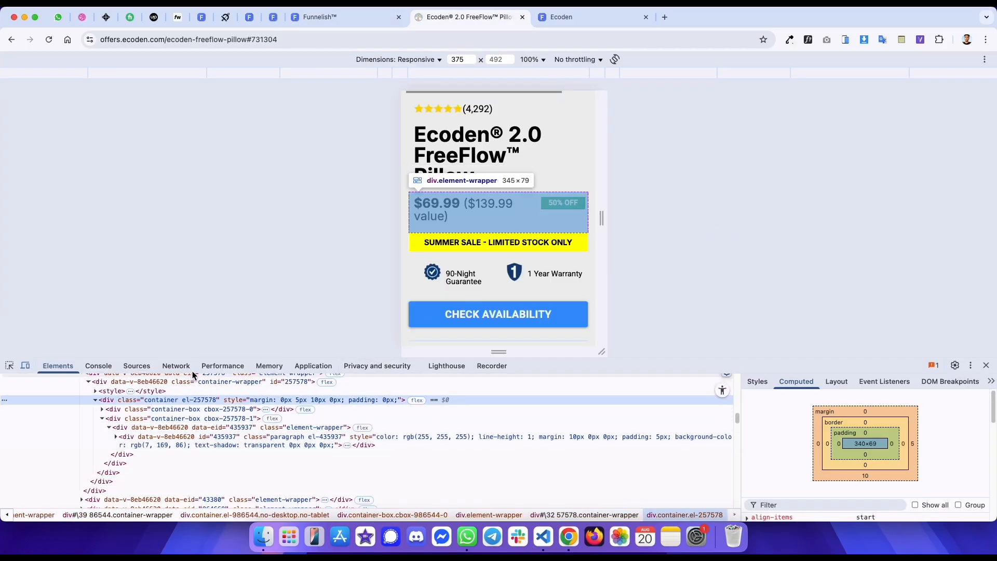
key("ctrl+Tab")
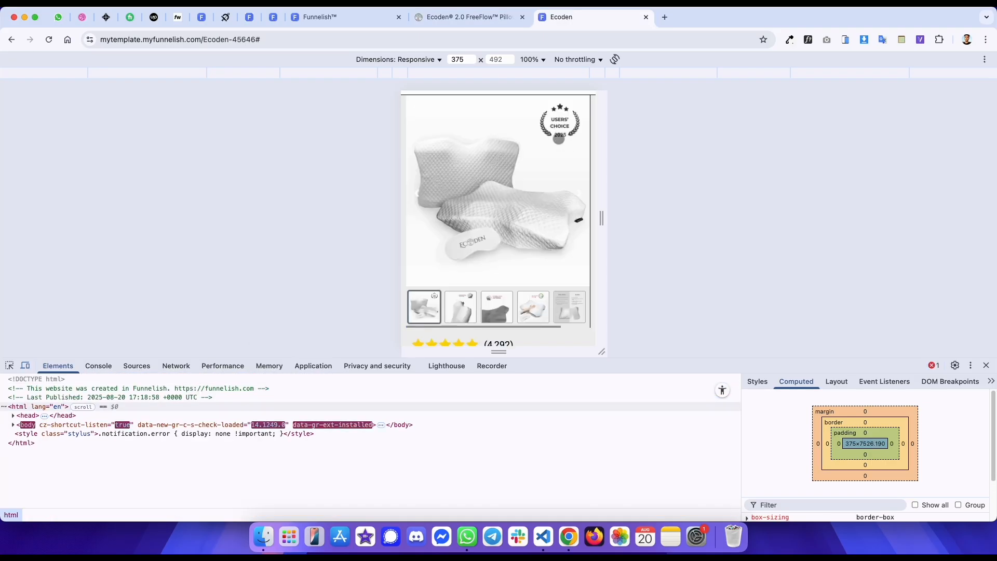
scroll(552, 207, "down", 10)
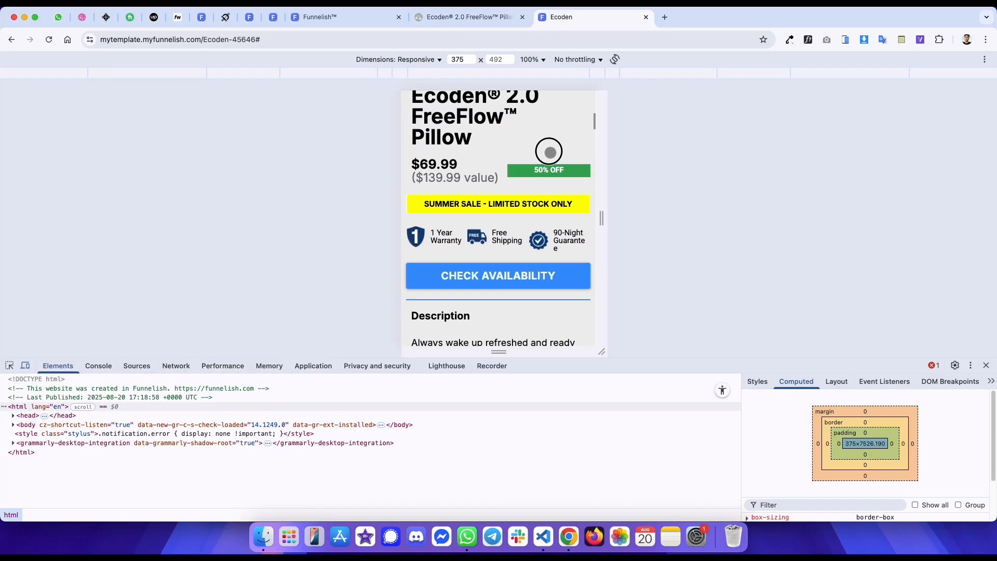
key("ctrl+shift+Tab")
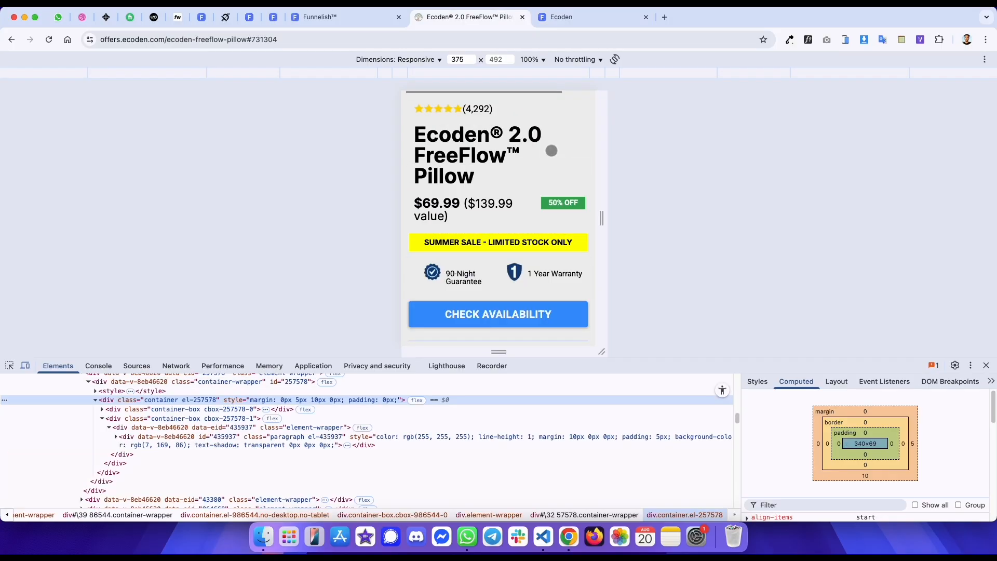
- Inspect the width styles of the price box in the reference page's price and badge row
left_click(170, 414)
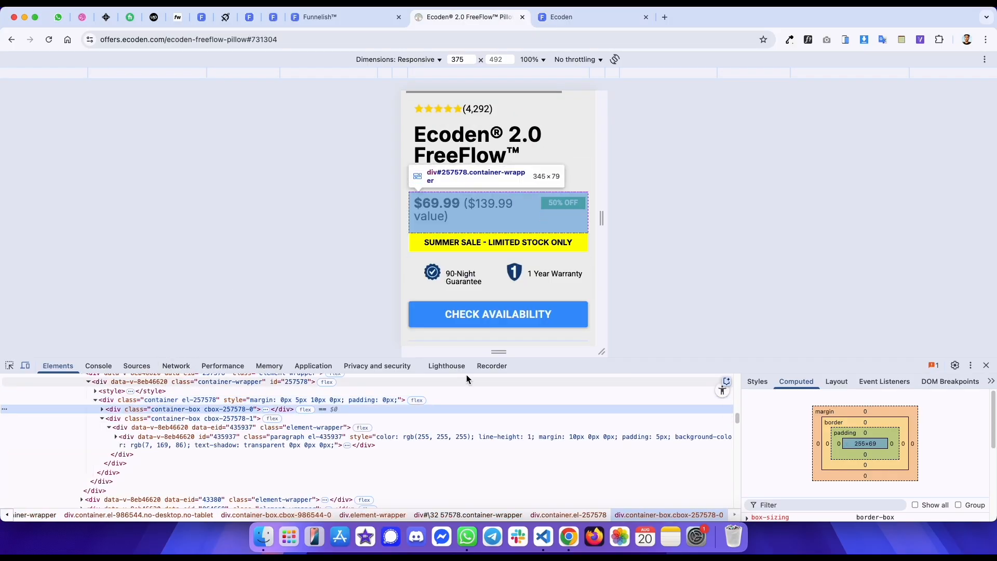
left_click(757, 381)
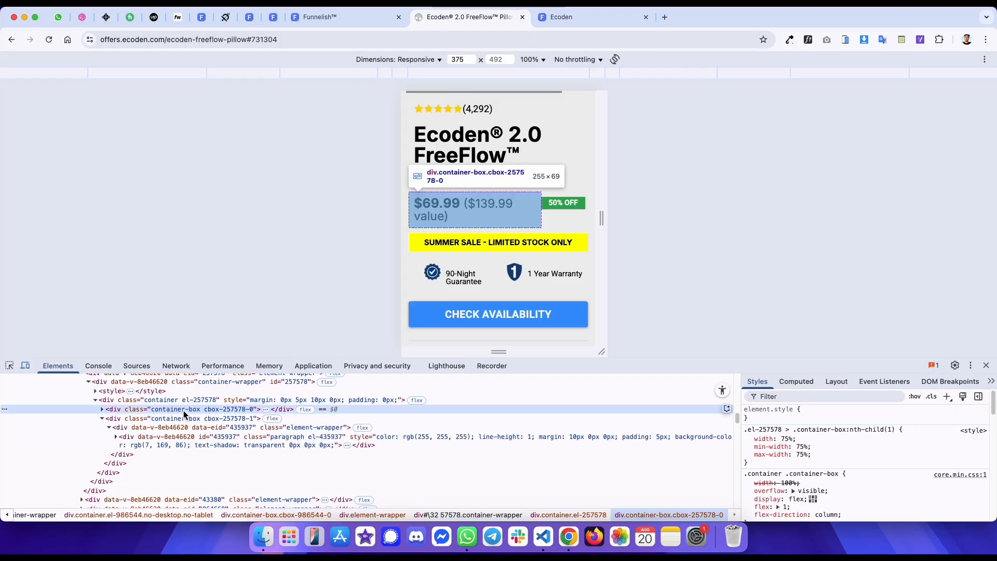
key("ctrl+shift+Tab")
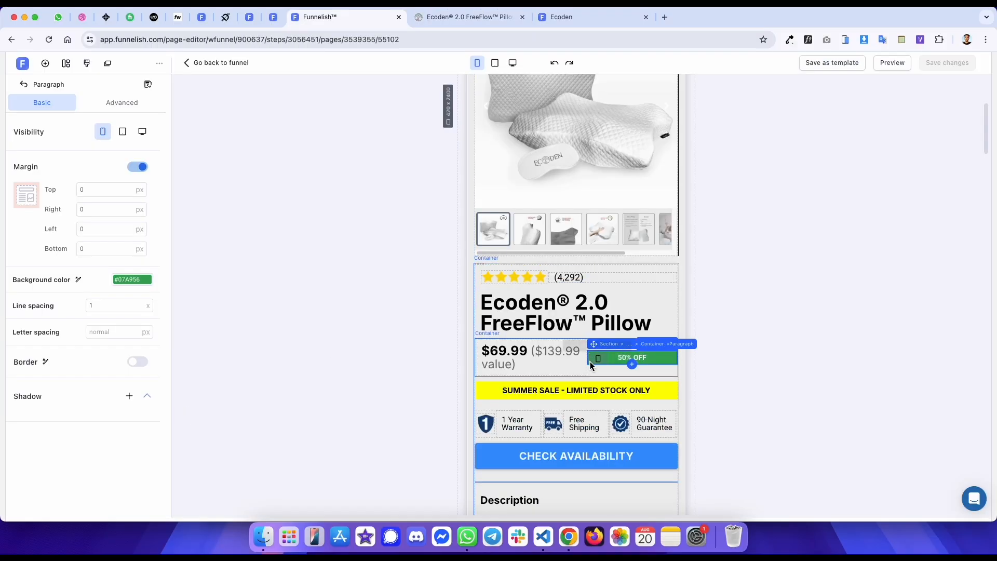
- Review the price and badge row in the editor's desktop and mobile views against the reference
left_click(101, 381)
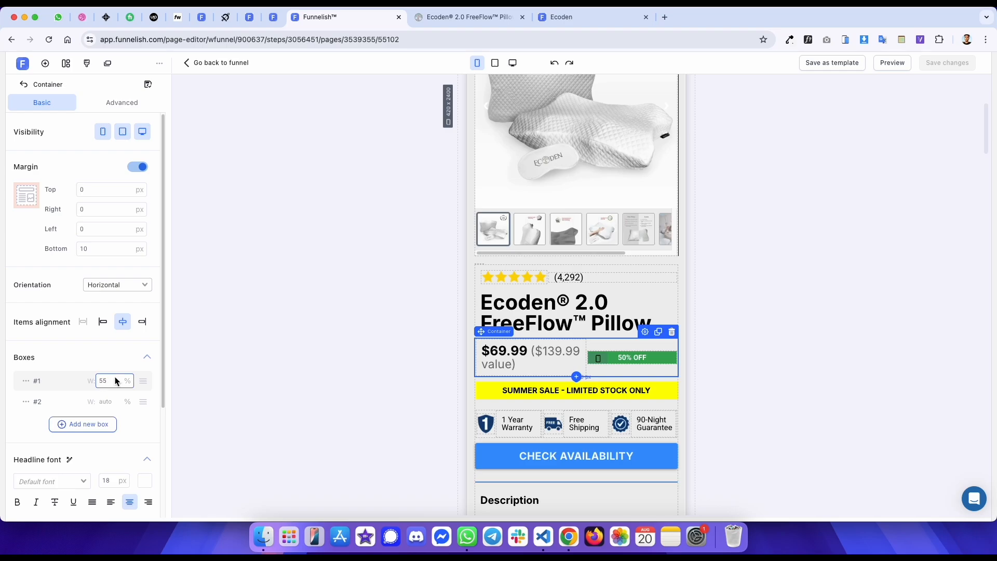
left_click(511, 64)
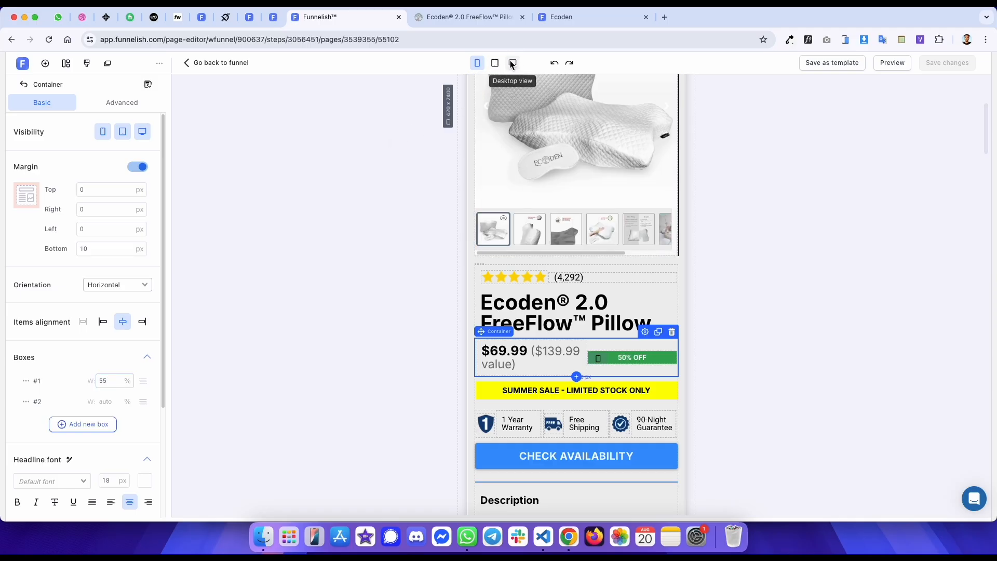
scroll(560, 170, "up", 2)
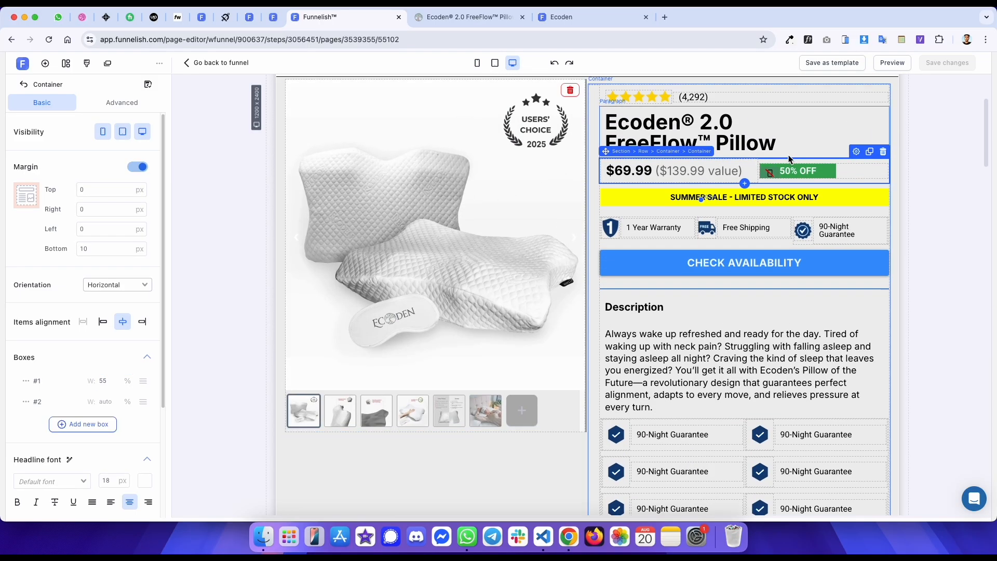
left_click(479, 63)
scroll(536, 195, "down", 4)
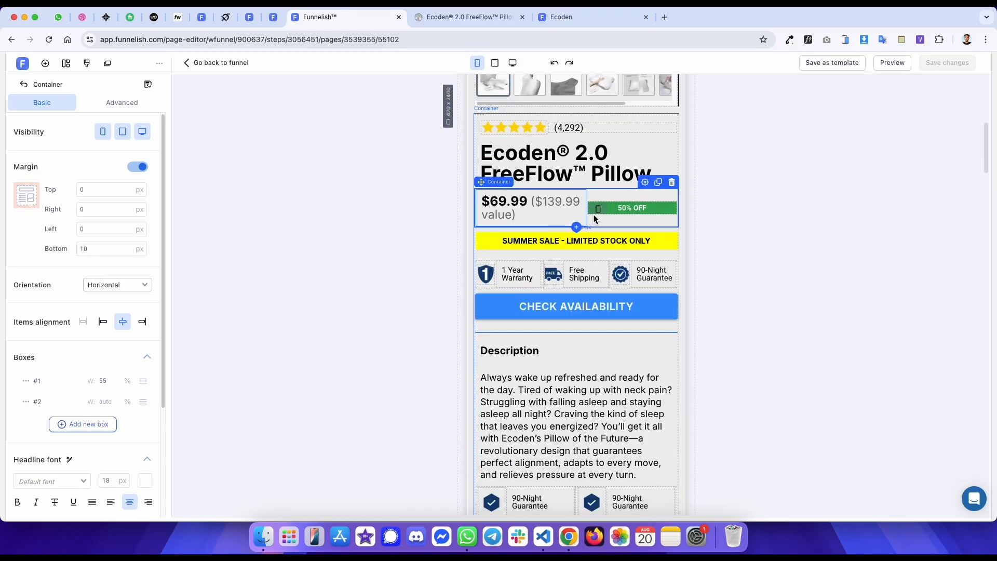
key("ctrl+Tab")
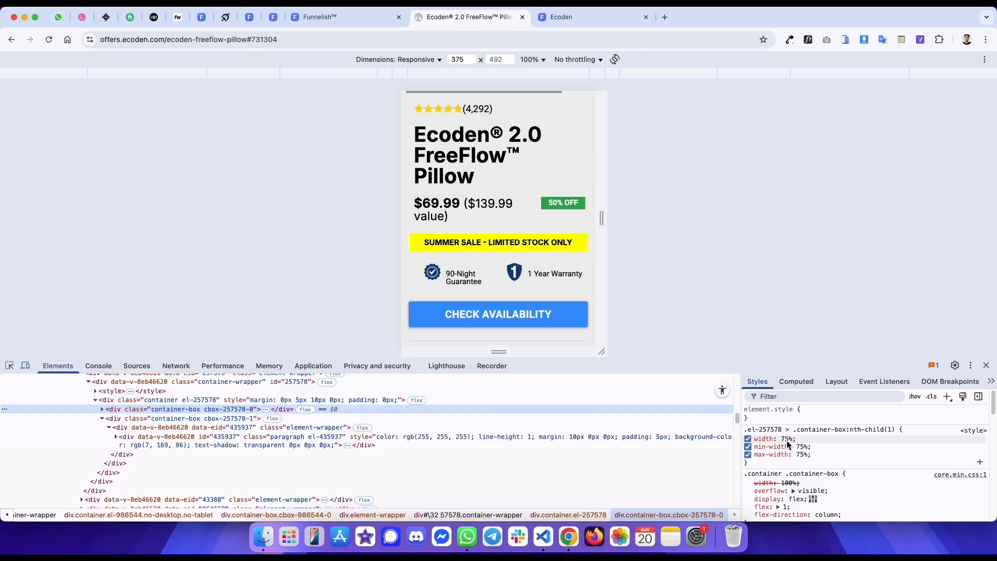
key("ctrl+shift+Tab")
- Duplicate the price and badge row as a mobile-only copy and set its first box width to 75%
left_click(659, 181)
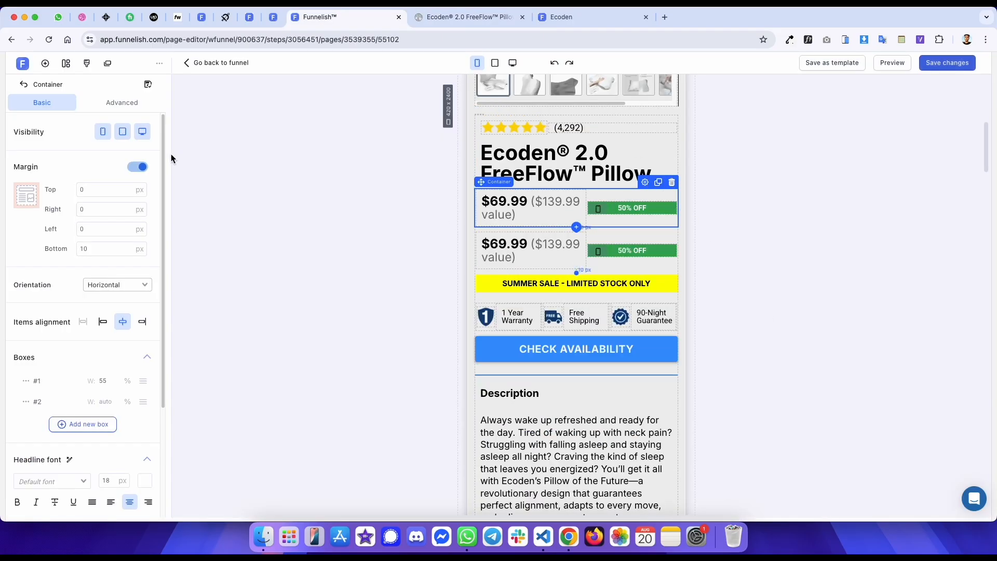
left_click(107, 133)
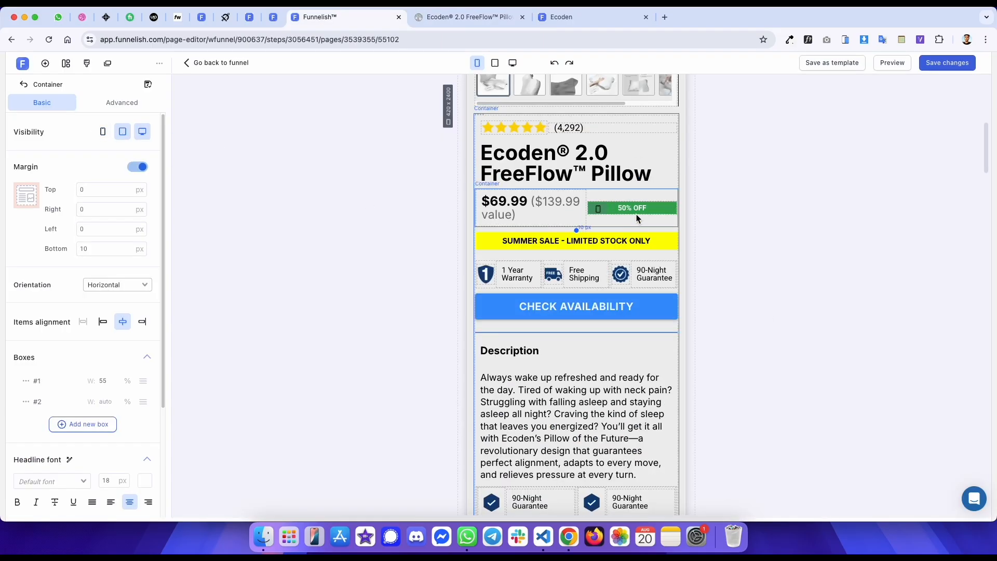
left_click(143, 134)
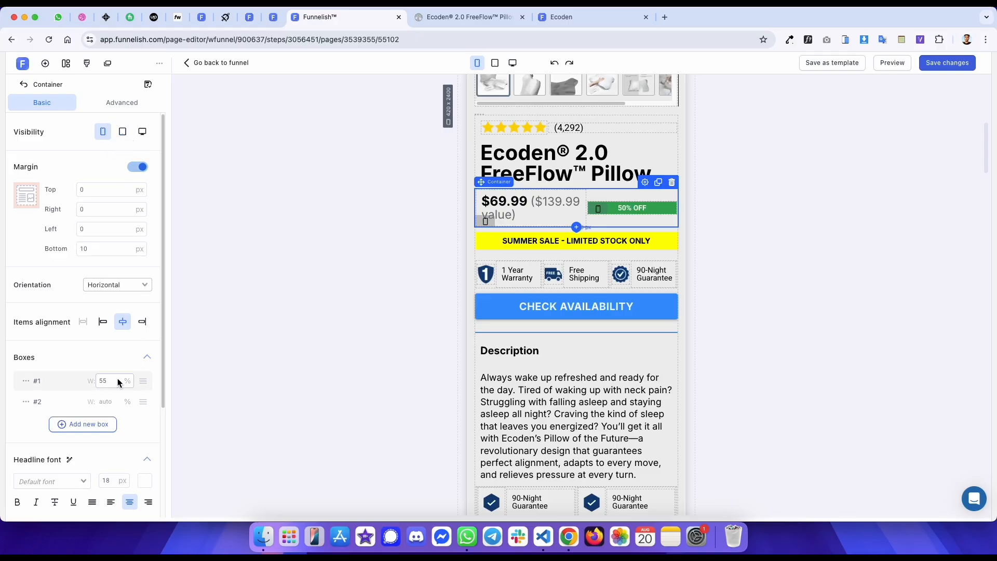
type("75")
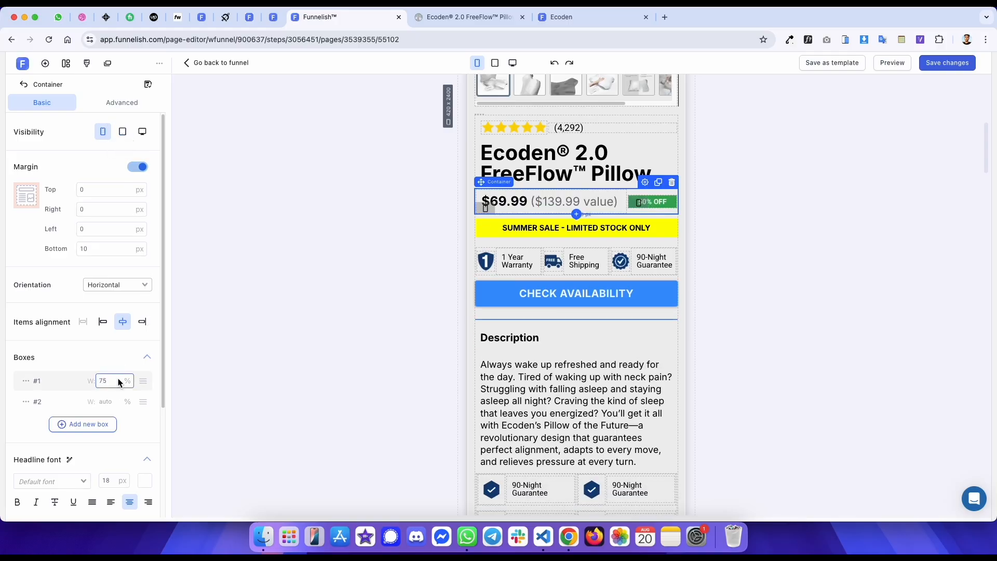
- Check the badge and row container settings in the editor's mobile and desktop views
left_click(645, 202)
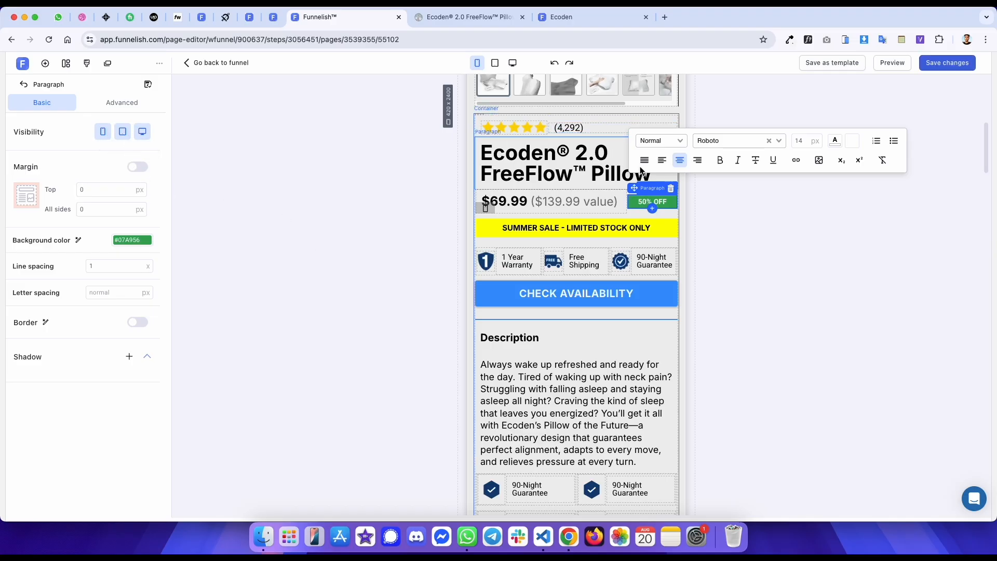
left_click(734, 197)
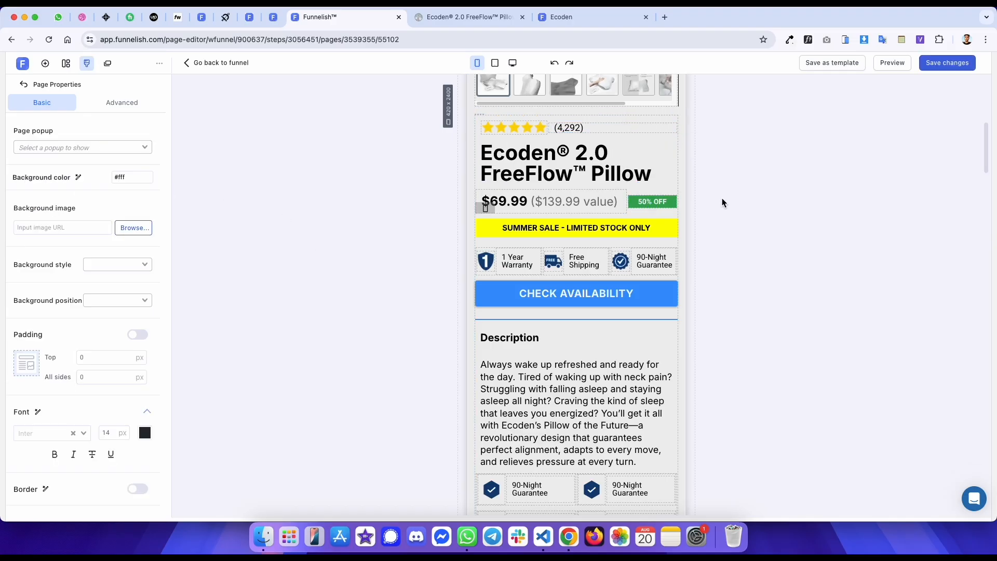
left_click(647, 204)
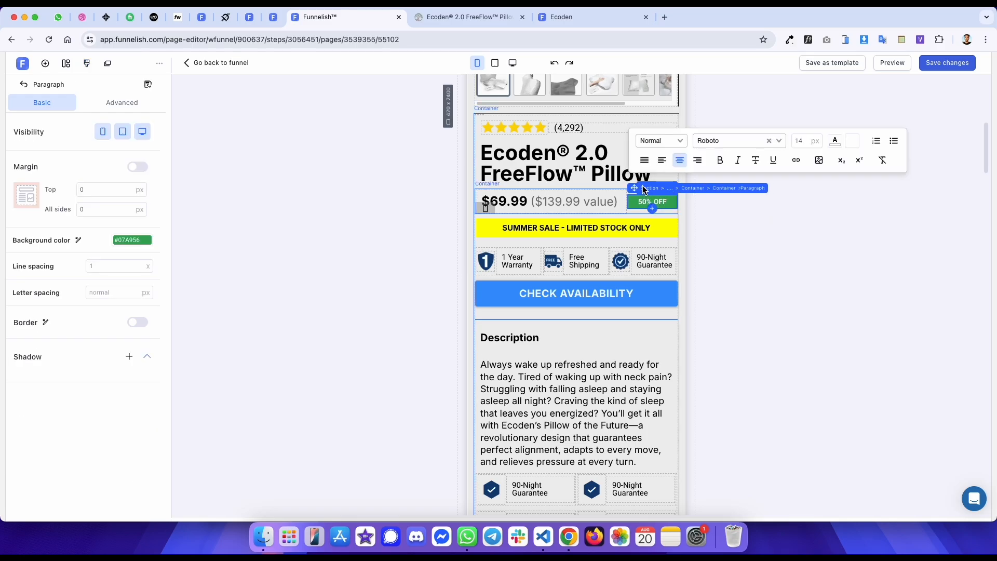
left_click(725, 190)
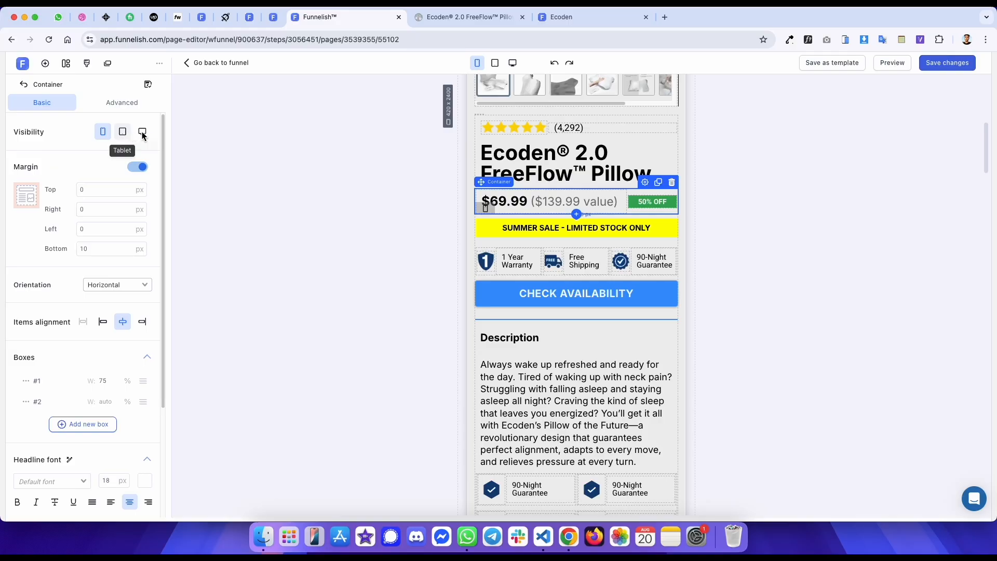
left_click(131, 103)
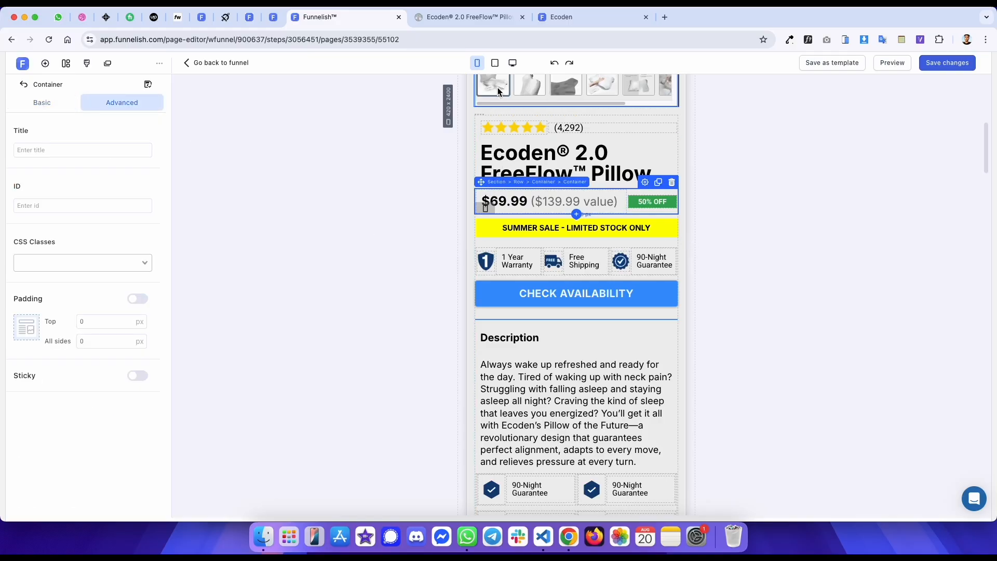
left_click(513, 63)
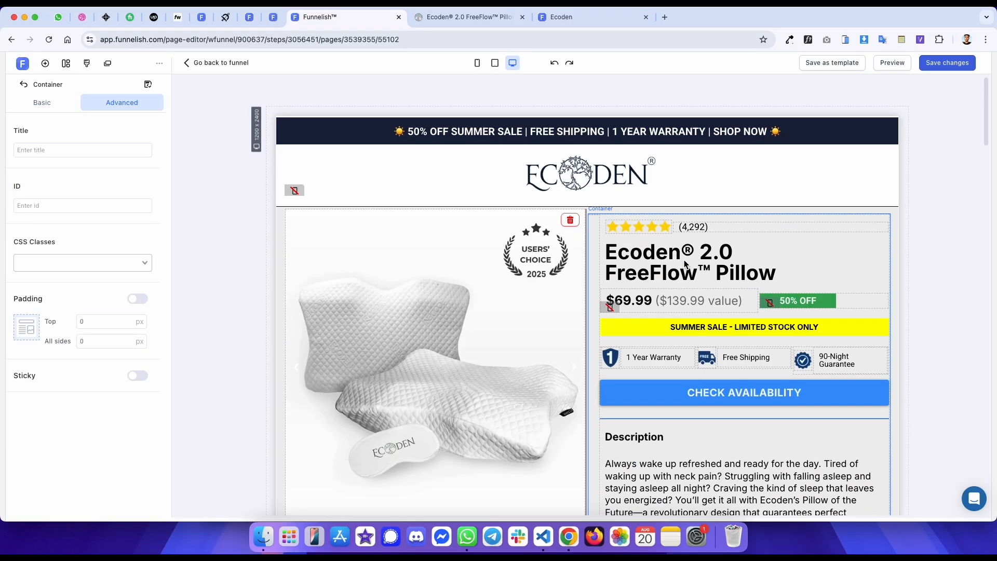
left_click(772, 301)
left_click(63, 101)
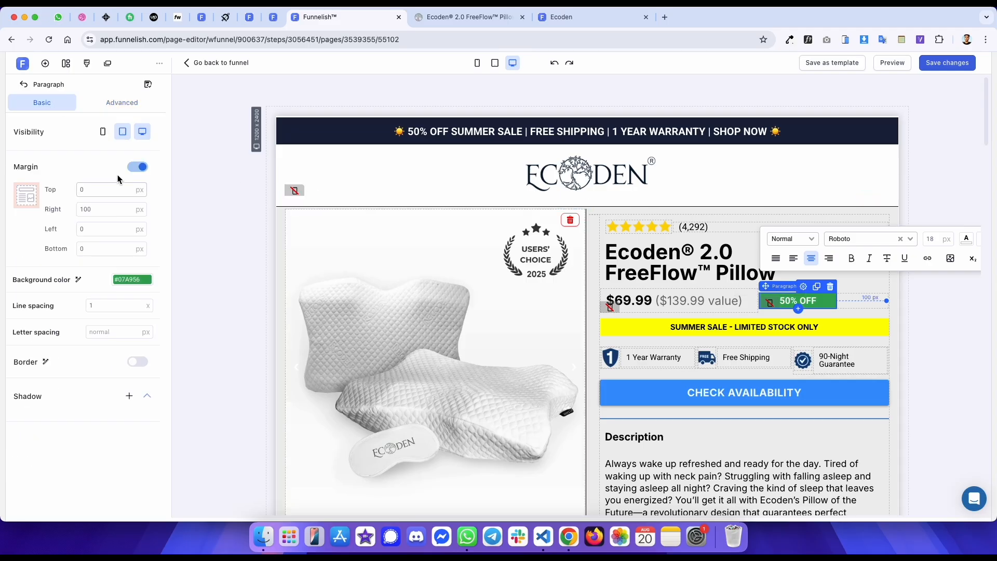
left_click(286, 142)
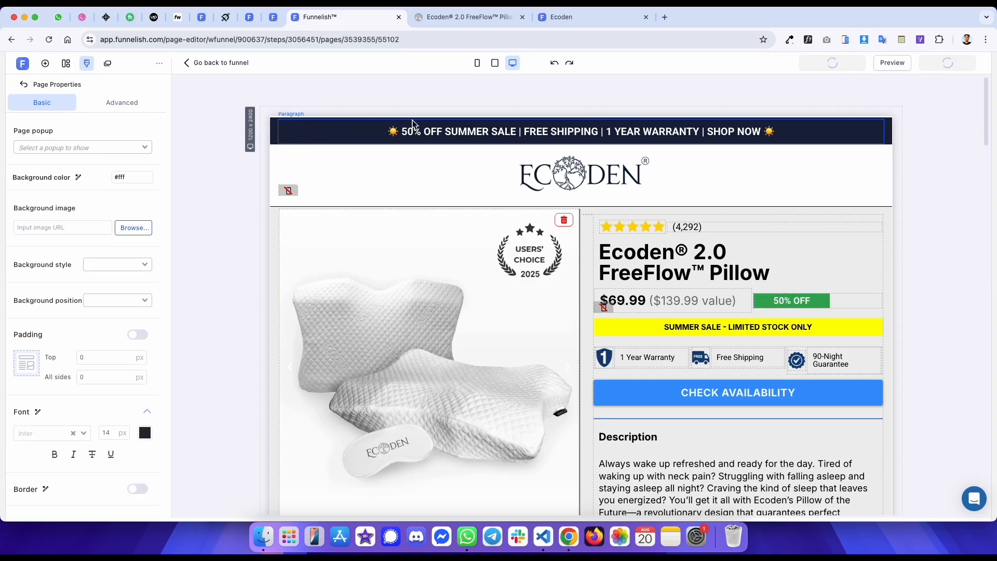
left_click(478, 63)
scroll(489, 263, "down", 5)
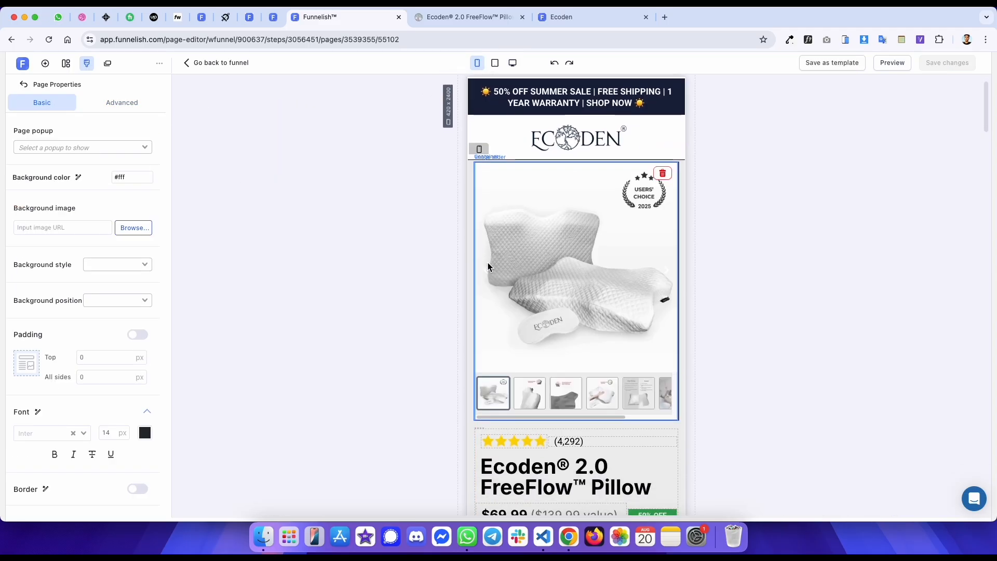
- Compare the price and badge row across the reference page, published template and editor
key("ctrl+Tab")
key("ctrl+Tab")
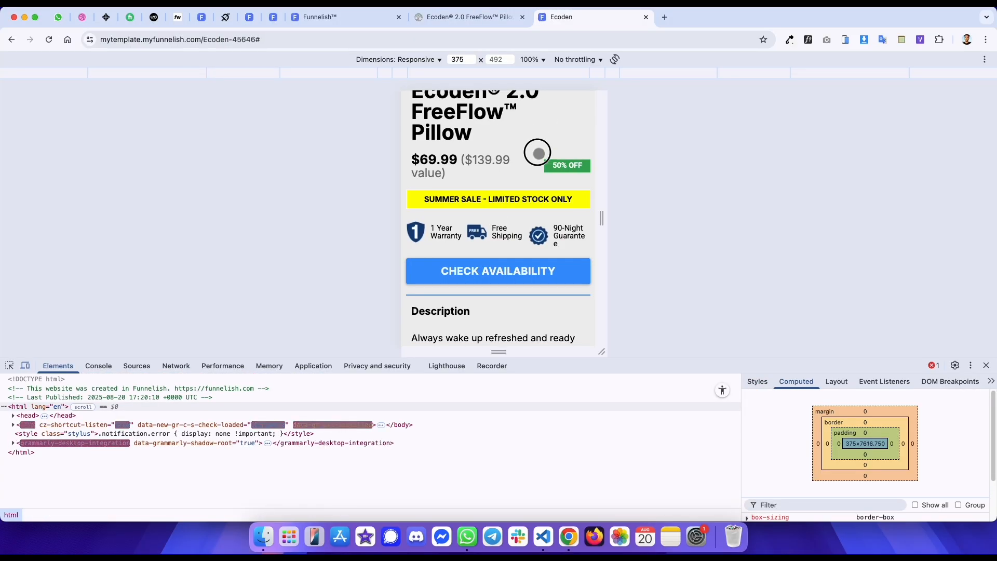
scroll(537, 163, "down", 1)
key("ctrl+shift+Tab")
scroll(535, 136, "down", 1)
key("ctrl+Tab")
key("ctrl+shift+Tab")
key("ctrl+shift+Tab")
scroll(583, 223, "down", 3)
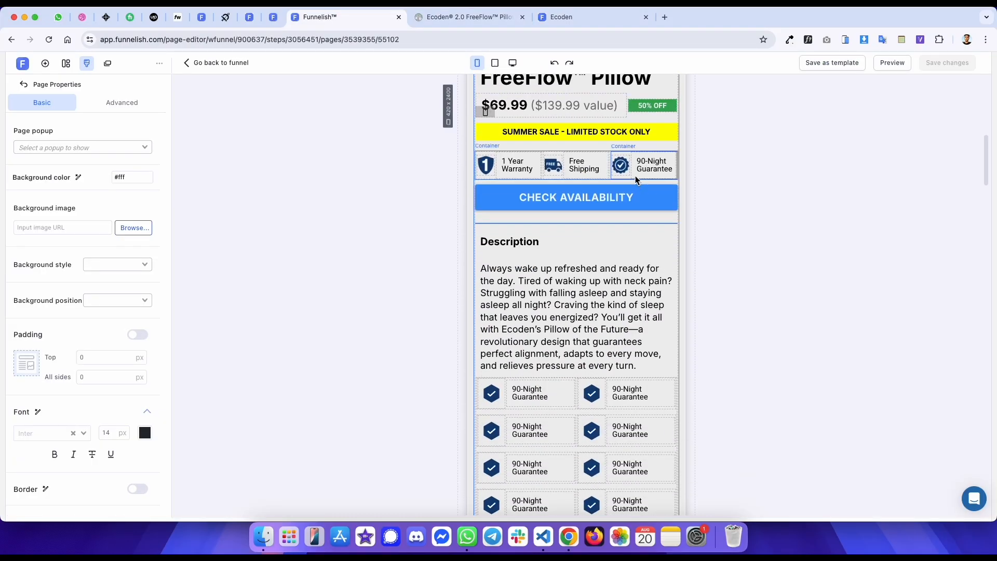
- Align the mobile price row's items to the start
scroll(635, 175, "up", 1)
left_click(634, 145)
left_click(102, 322)
left_click(307, 198)
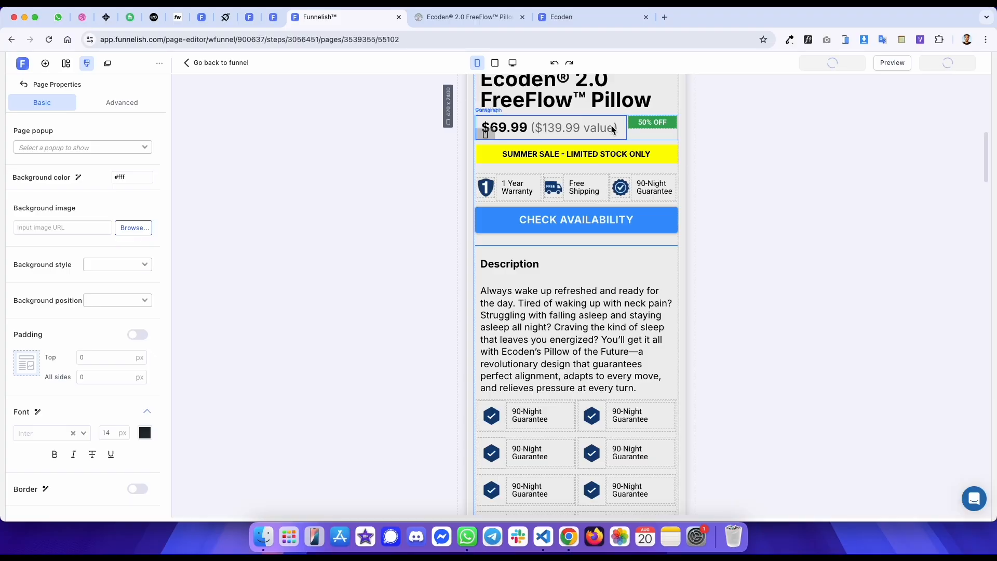
- Set the 50% OFF badge's top margin to 10 px in the mobile row
key("ctrl+Tab")
key("ctrl+shift+Tab")
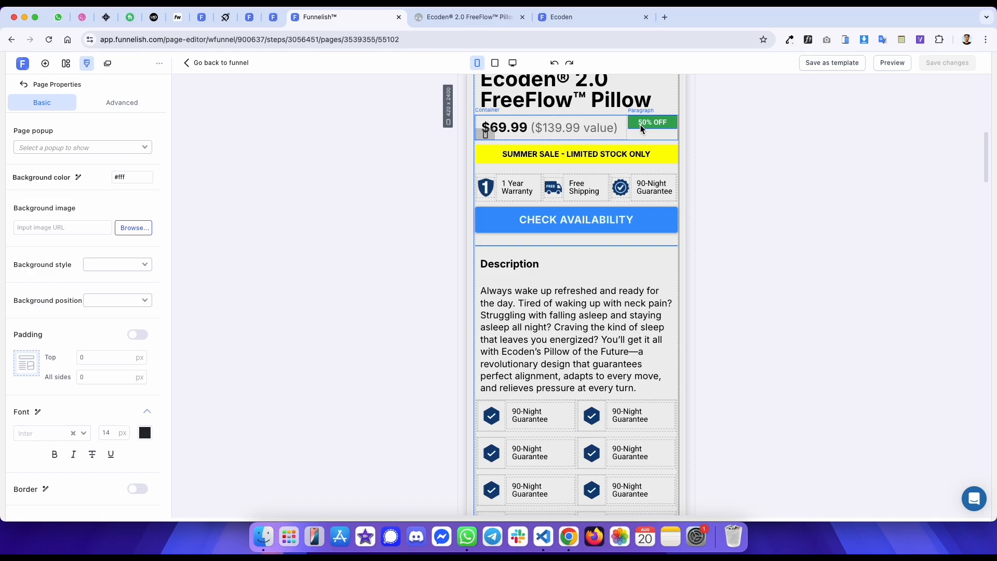
left_click(640, 125)
left_click(105, 189)
type("10")
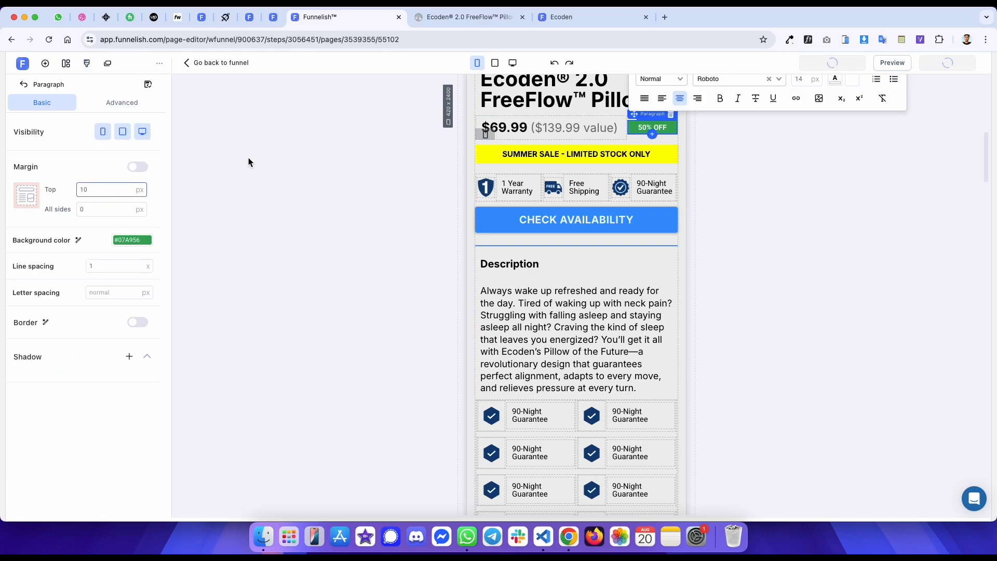
- Reload the published template and compare its price row with the reference page
left_click(560, 16)
key("super+r")
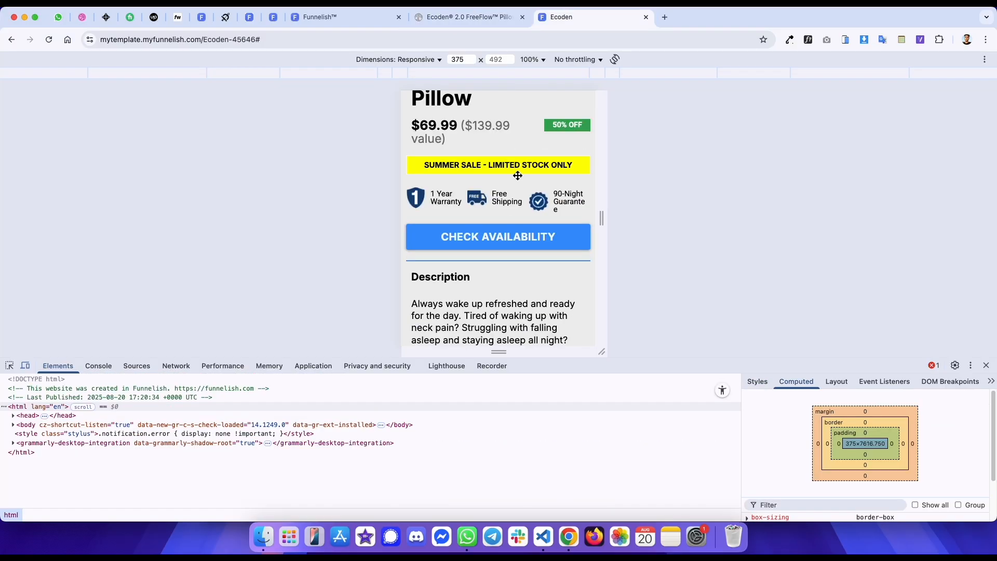
scroll(517, 158, "down", 1)
key("ctrl+shift+Tab")
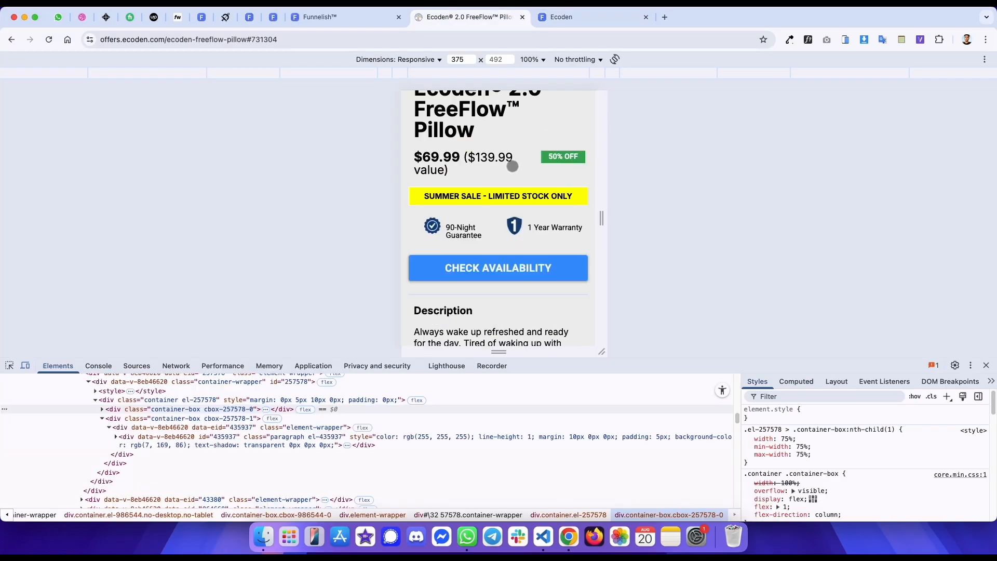
scroll(514, 156, "down", 3)
scroll(515, 140, "up", 2)
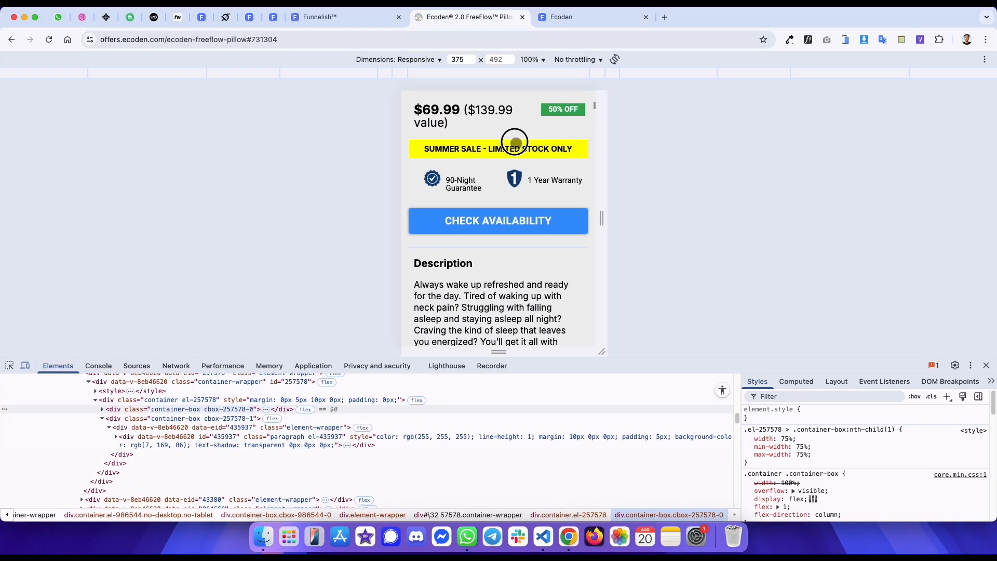
key("ctrl+Tab")
scroll(508, 171, "up", 1)
key("ctrl+shift+Tab")
key("ctrl+Tab")
key("ctrl+shift+Tab")
key("ctrl+Tab")
key("ctrl+shift+Tab")
key("ctrl+Tab")
key("ctrl+shift+Tab")
key("ctrl+Tab")
key("ctrl+shift+Tab")
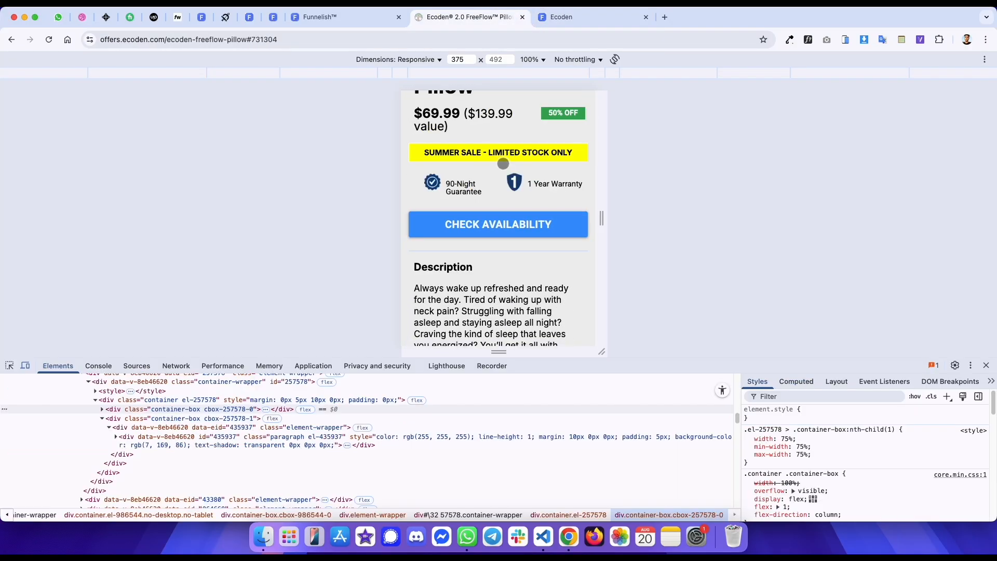
- Inspect the reference price row container's computed box model and compare it with the editor's container
left_click(10, 368)
left_click(589, 127)
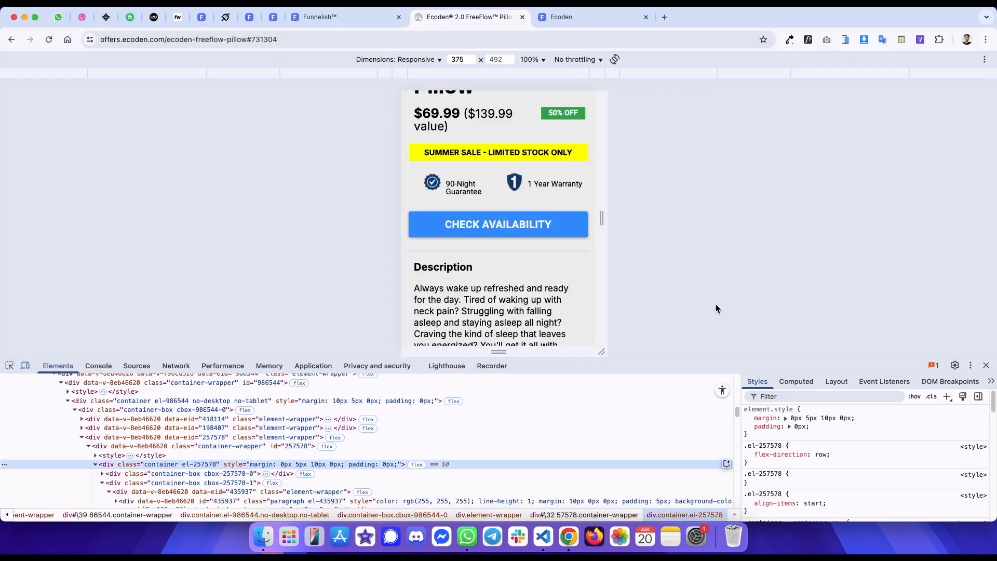
left_click(797, 381)
key("ctrl+shift+Tab")
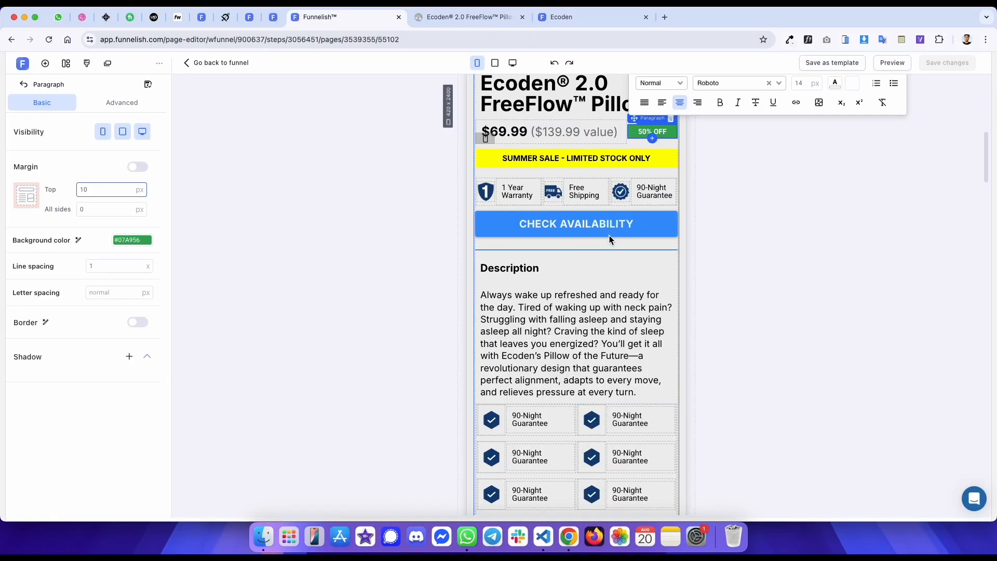
scroll(610, 239, "up", 1)
left_click(635, 199)
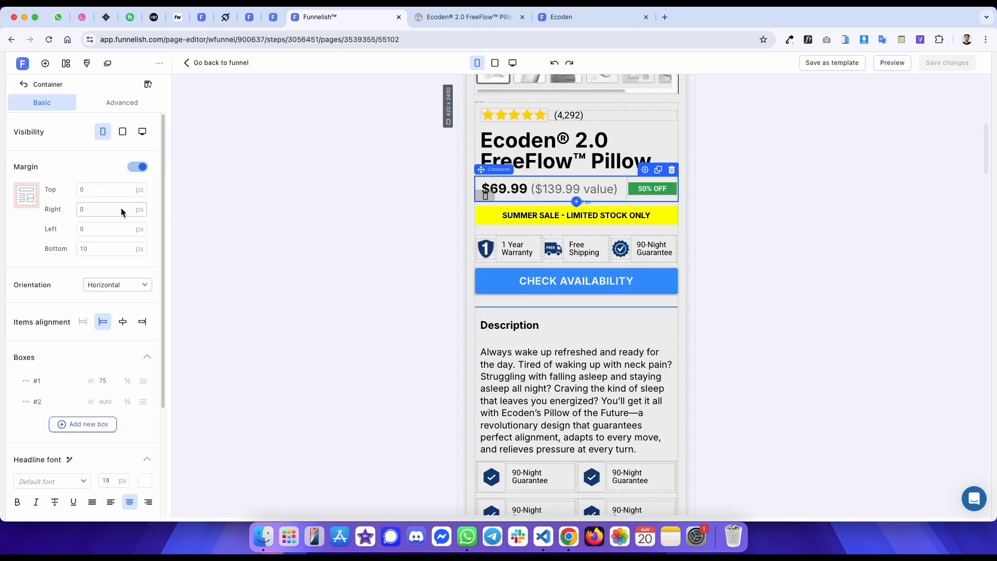
- Inspect the summer sale banner element on the reference page
key("ctrl+Tab")
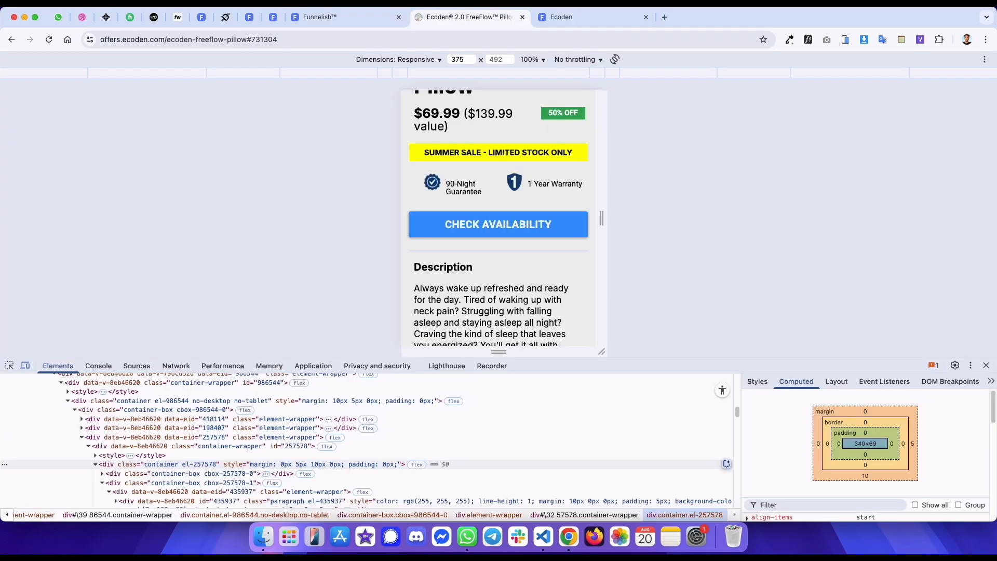
key("ctrl+shift+Tab")
key("ctrl+Tab")
key("ctrl+Tab")
key("ctrl+shift+Tab")
key("ctrl+Tab")
key("ctrl+shift+Tab")
left_click(411, 152)
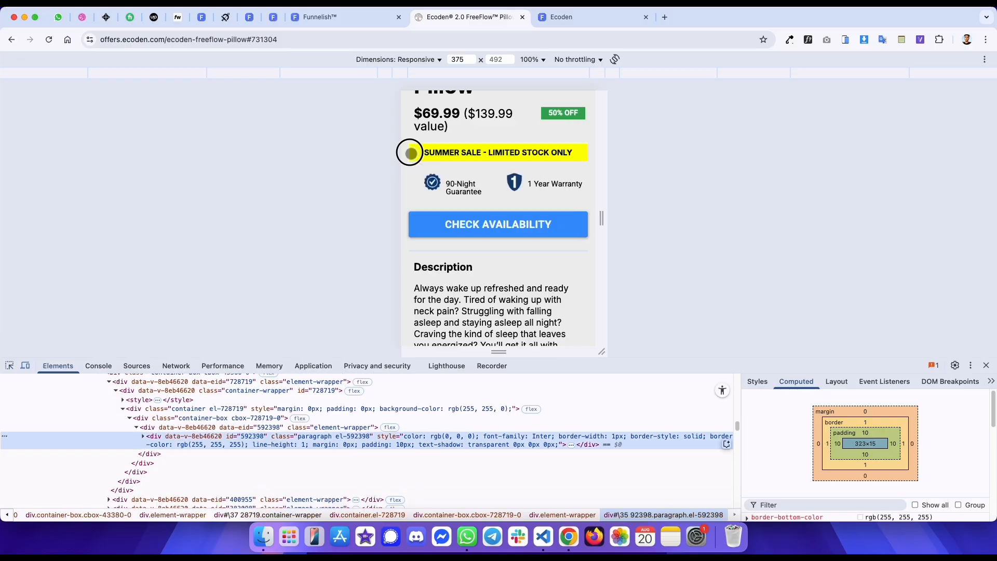
- Inspect the reference page's price row container in the element tree
left_click(214, 407)
scroll(213, 406, "up", 3)
left_click(196, 425)
scroll(190, 425, "up", 2)
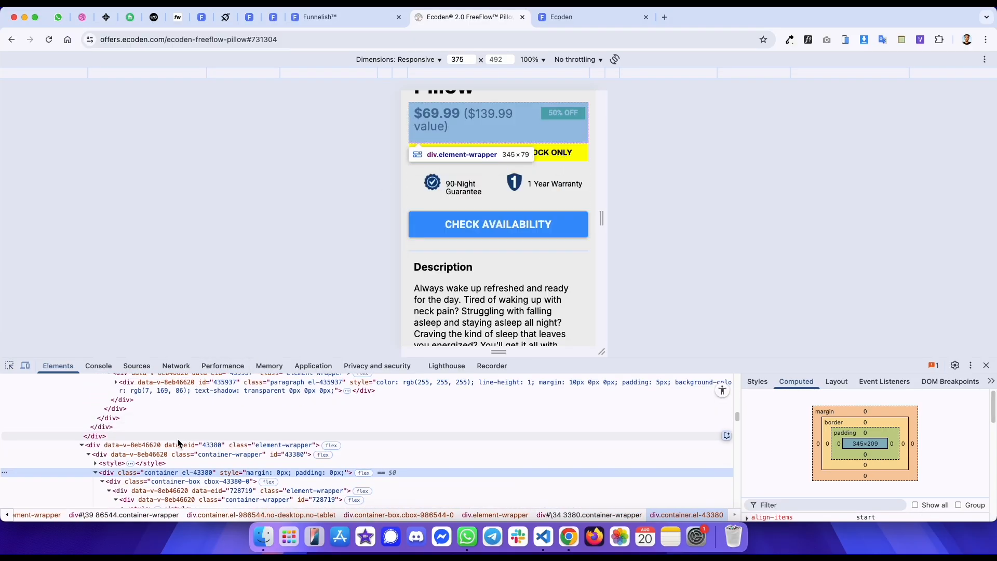
left_click(9, 367)
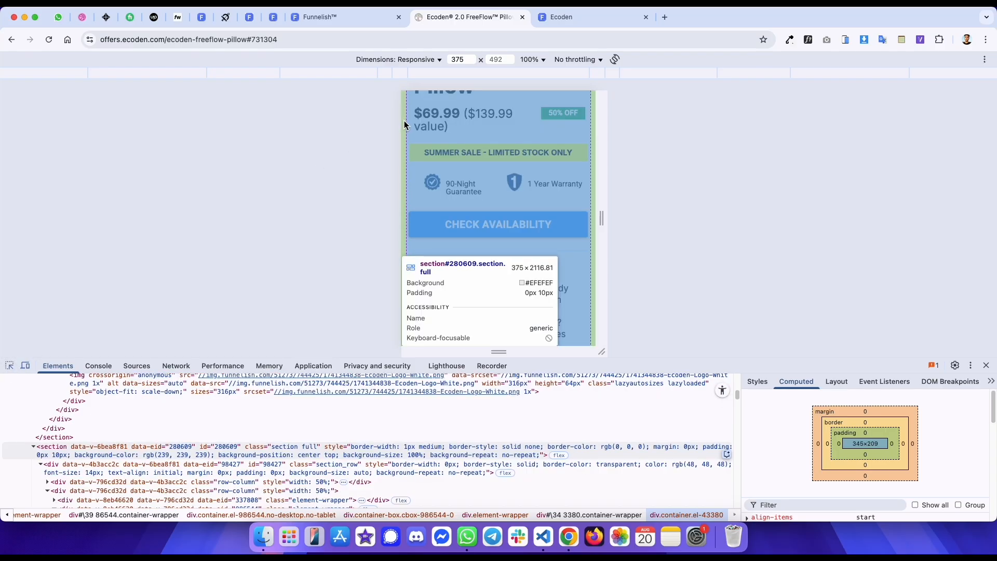
- Compare the trust badge row across the published template, the editor and the reference page
key("ctrl+Tab")
key("super+shift+c")
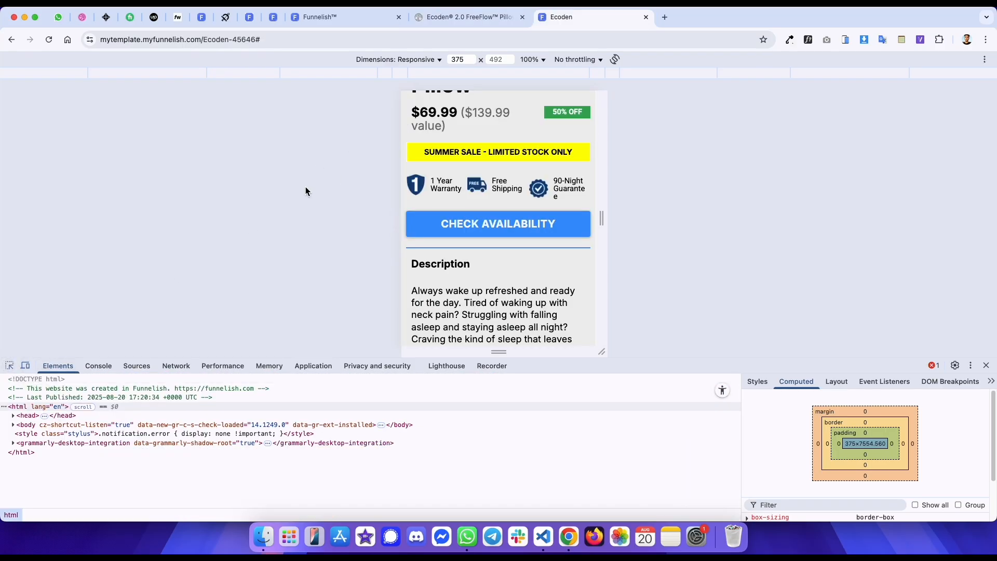
key("ctrl+shift+Tab")
scroll(509, 210, "down", 1)
key("ctrl+Tab")
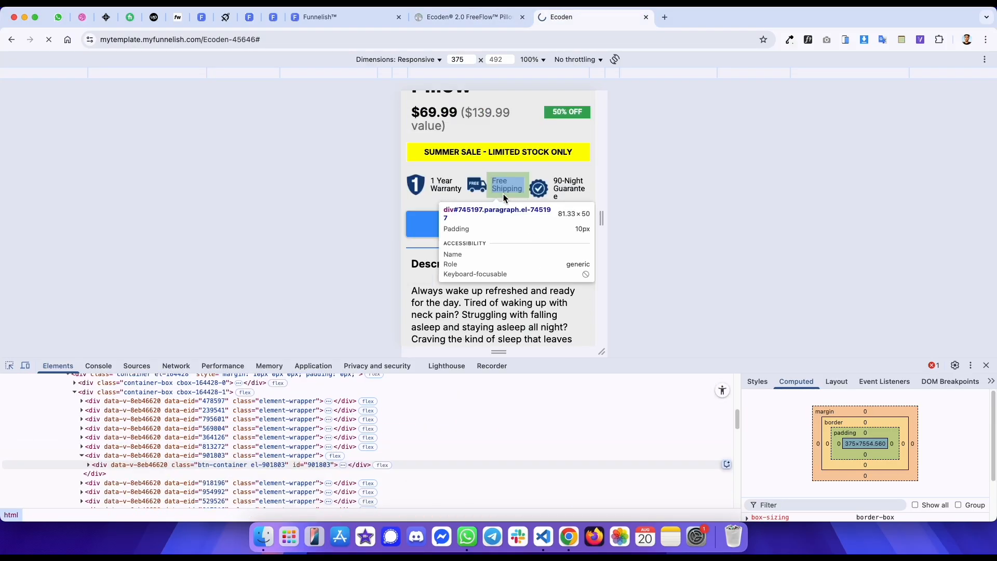
key("ctrl+shift+Tab")
key("ctrl+shift+Tab")
scroll(528, 311, "down", 5)
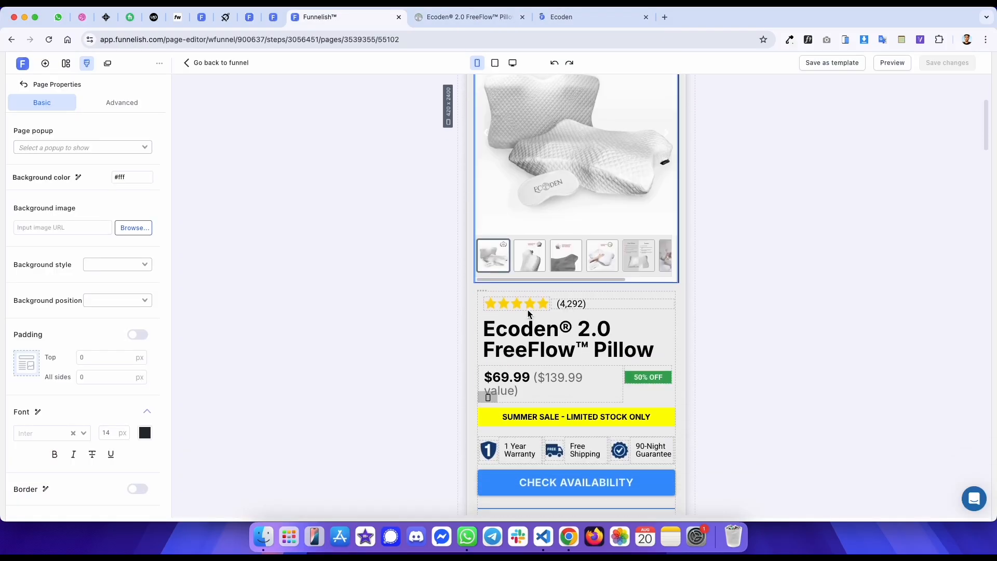
key("ctrl+Tab")
scroll(519, 301, "down", 2)
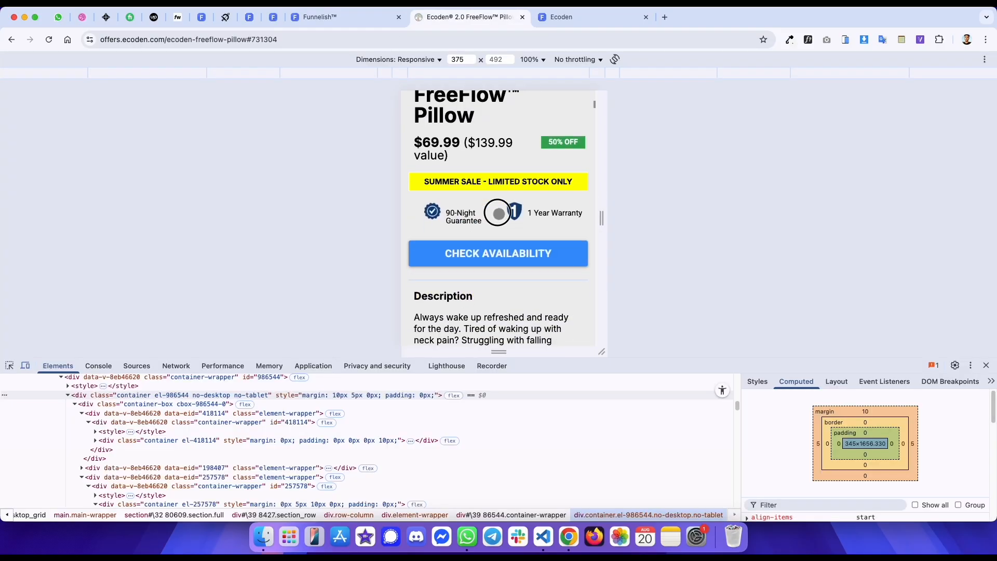
key("ctrl+Tab")
key("ctrl+shift+Tab")
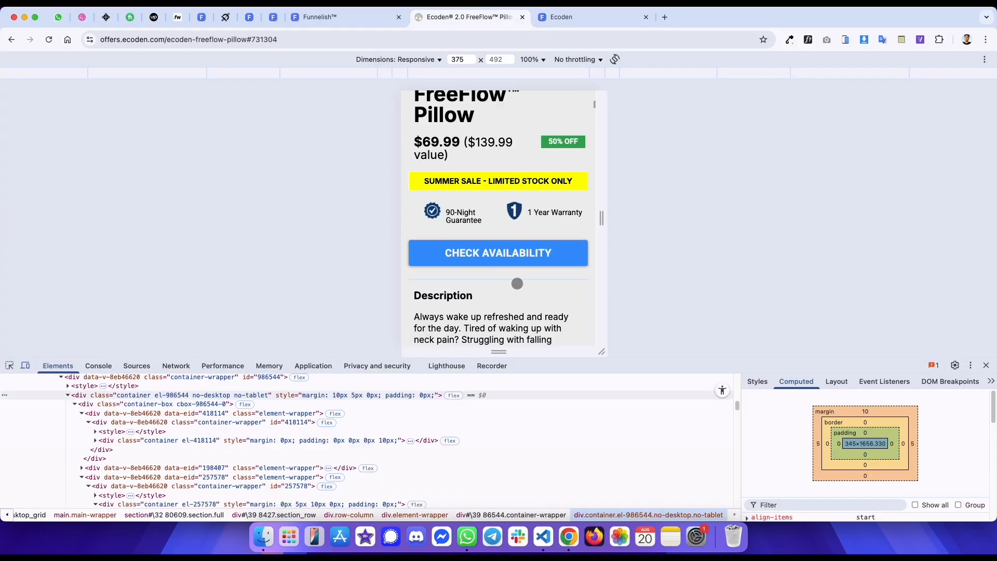
key("ctrl+shift+Tab")
key("ctrl+Tab")
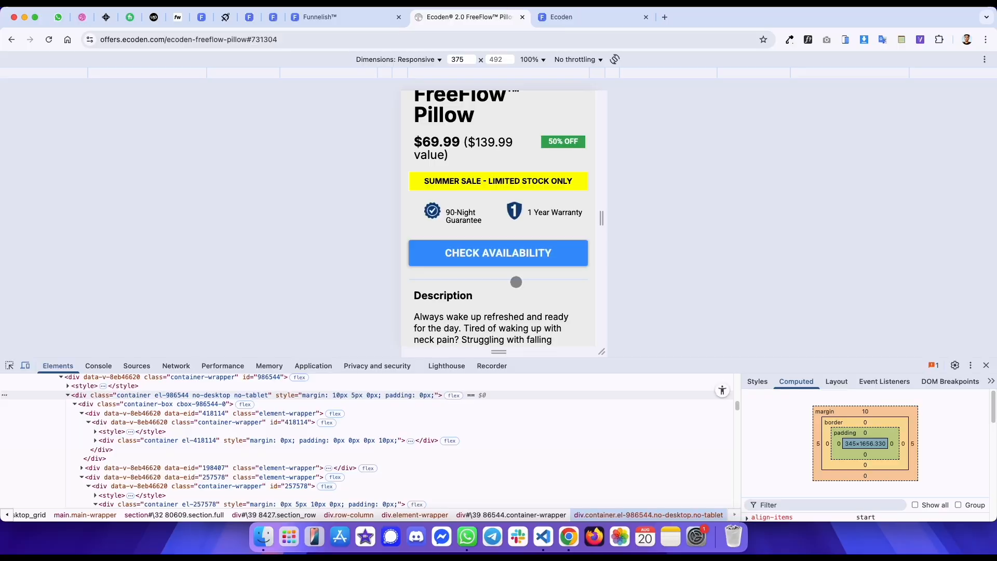
key("ctrl+shift+Tab")
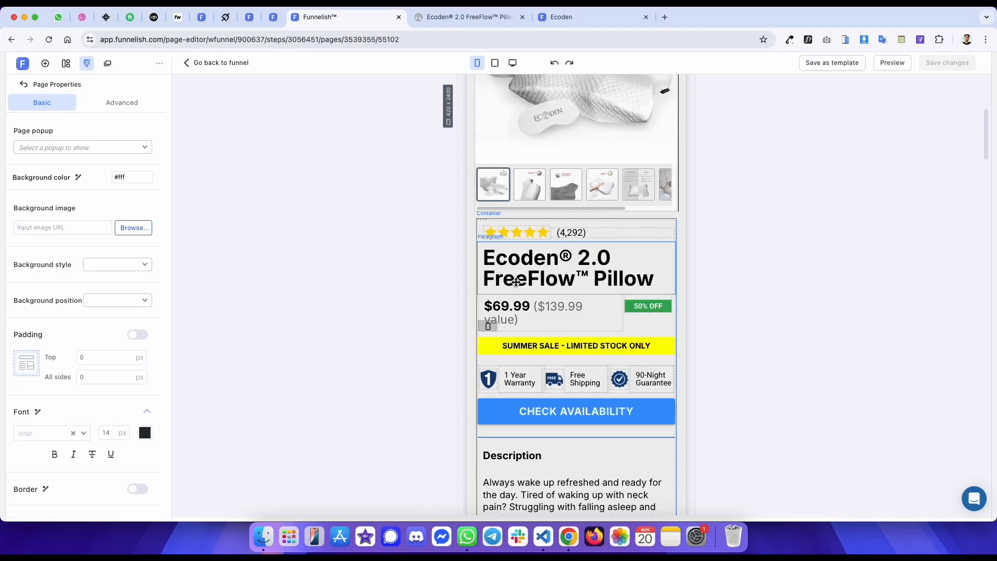
- Hide the three-item trust badge container on mobile
left_click(555, 370)
scroll(519, 363, "down", 2)
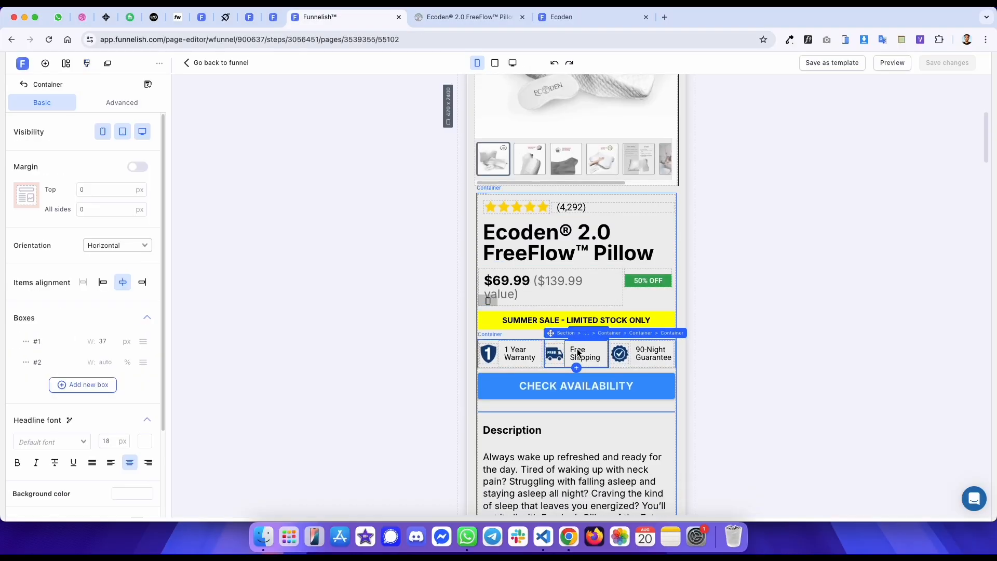
scroll(551, 347, "down", 1)
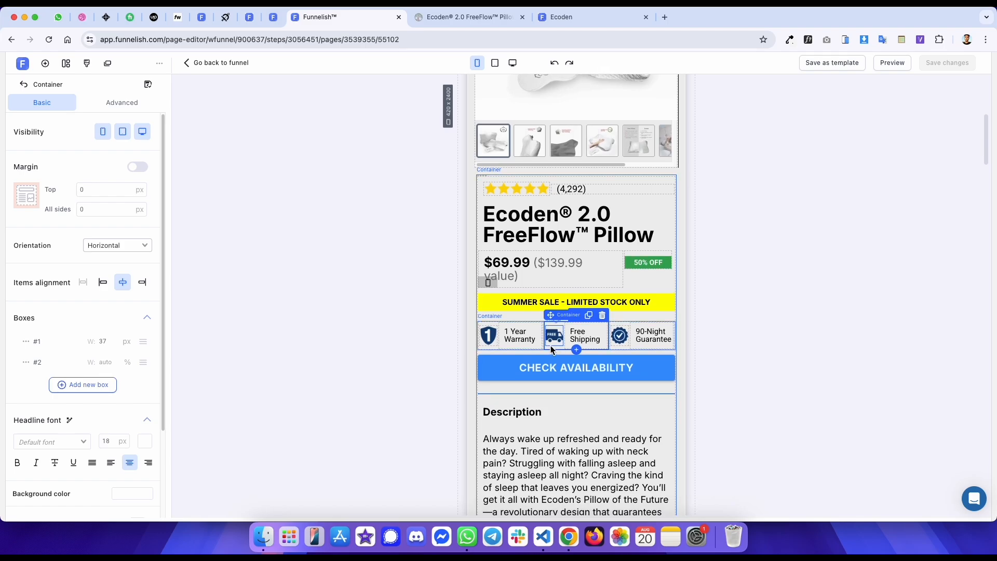
left_click(645, 313)
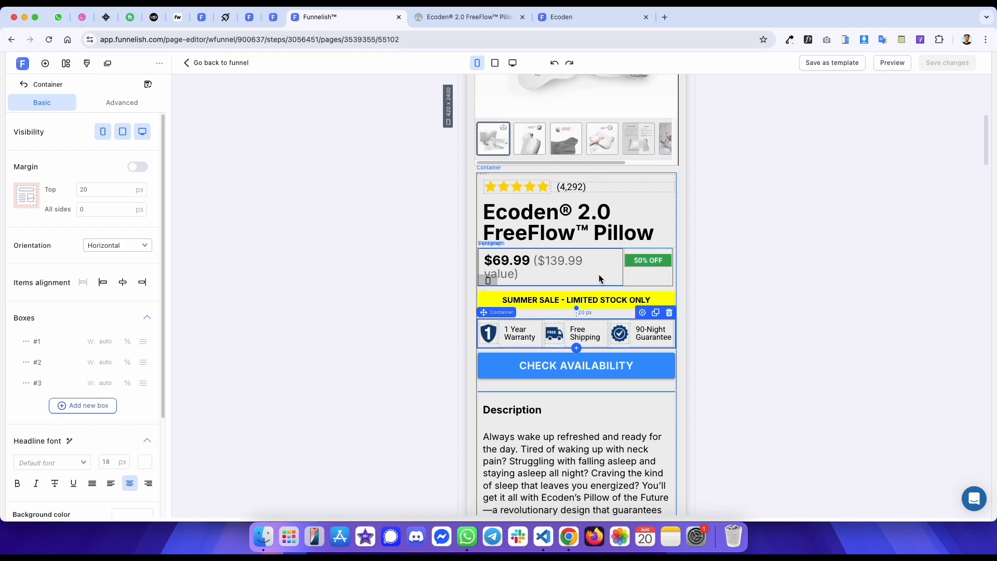
scroll(644, 291, "down", 1)
left_click(655, 281)
left_click(98, 132)
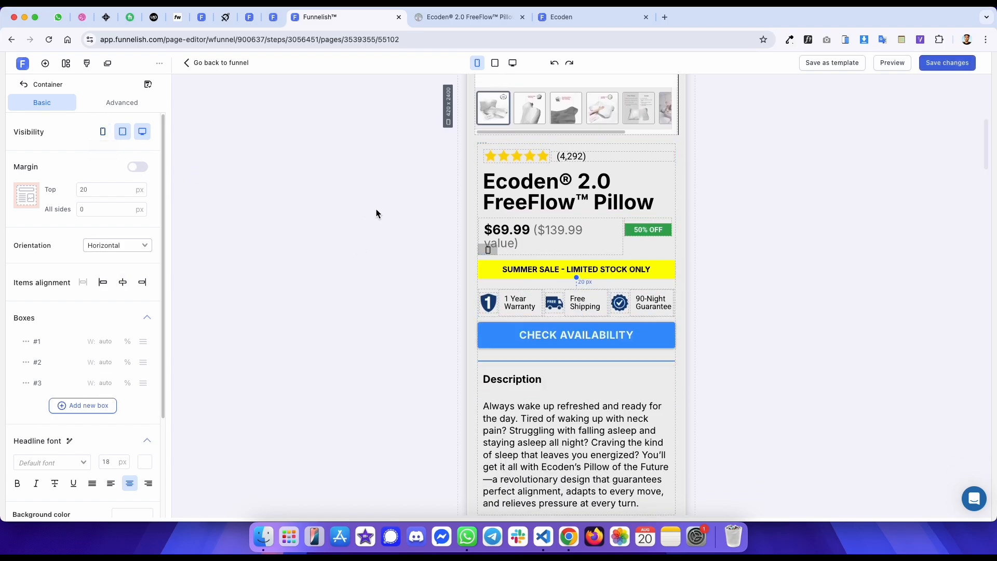
- Set the duplicate trust badge container to show on mobile only
left_click(487, 291)
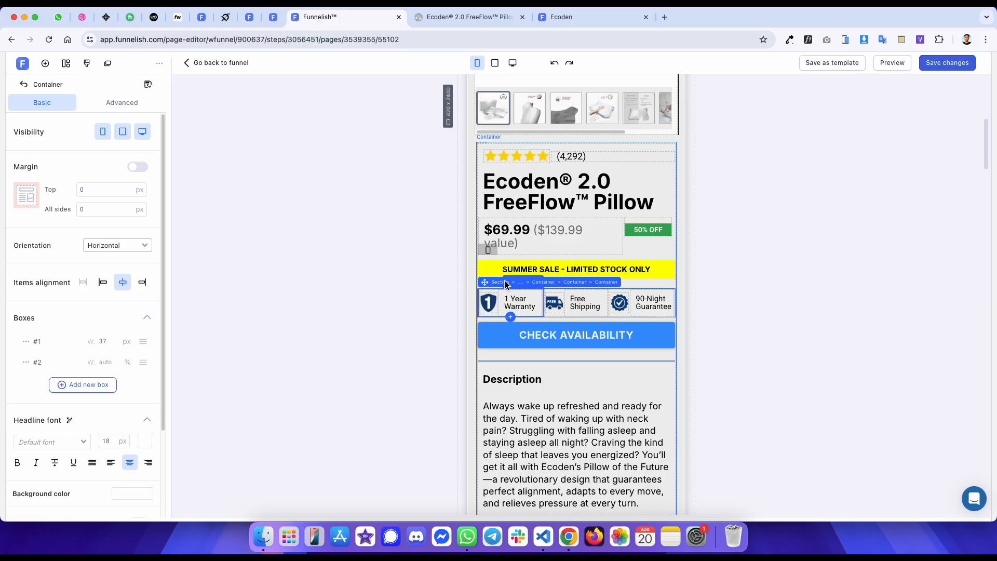
left_click(575, 283)
left_click(122, 131)
left_click(139, 132)
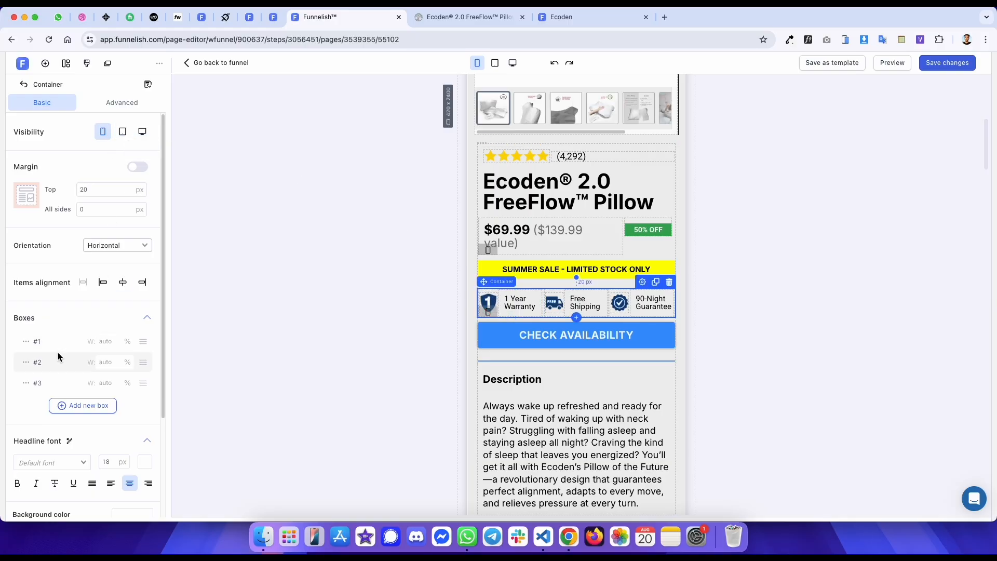
- Delete the Free Shipping box from the mobile trust badge container
left_click(26, 363)
left_click(45, 402)
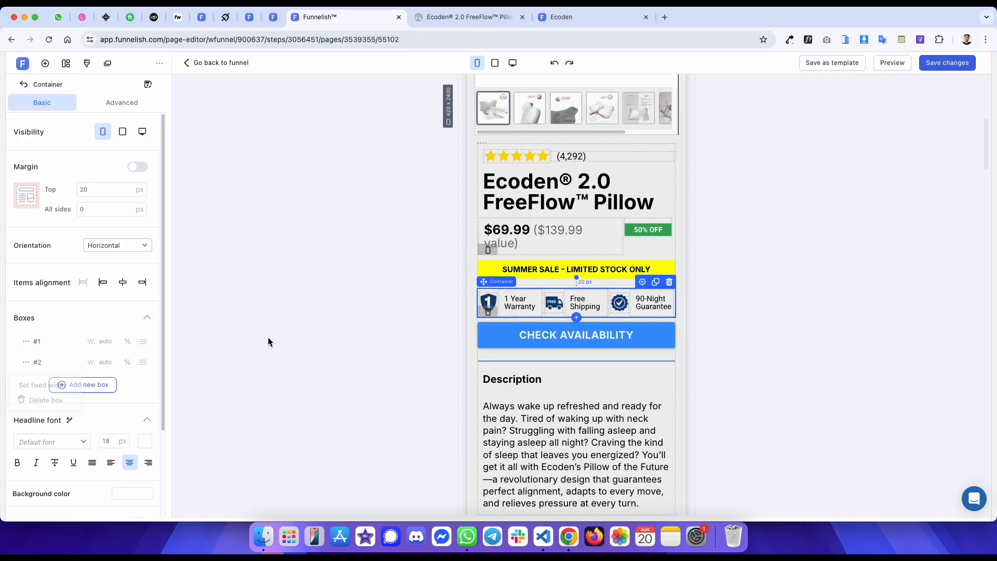
left_click(784, 187)
- Compare the trust badge row between the reference page and the published template
key("ctrl+shift+Tab")
key("ctrl+Tab")
key("ctrl+Tab")
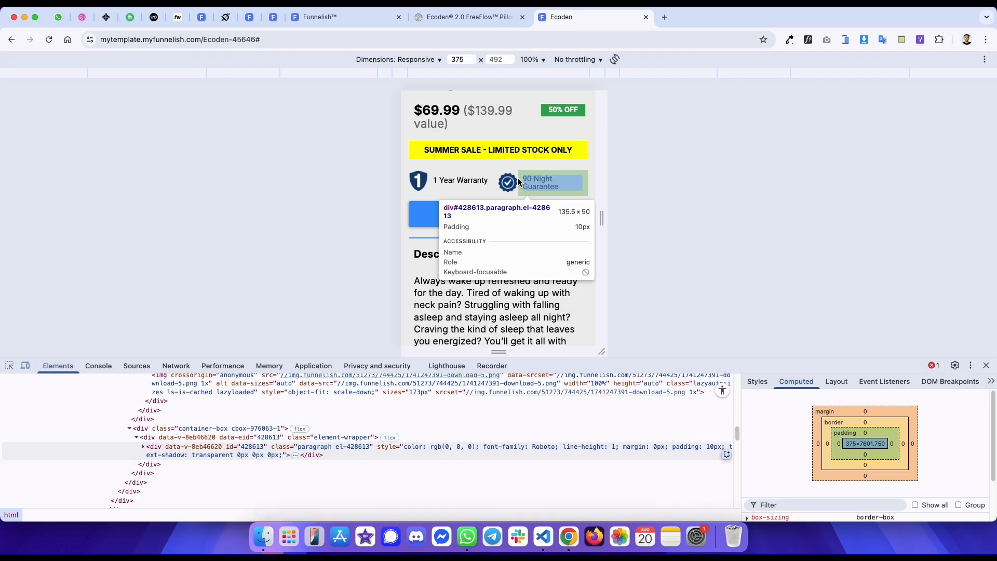
key("ctrl+shift+Tab")
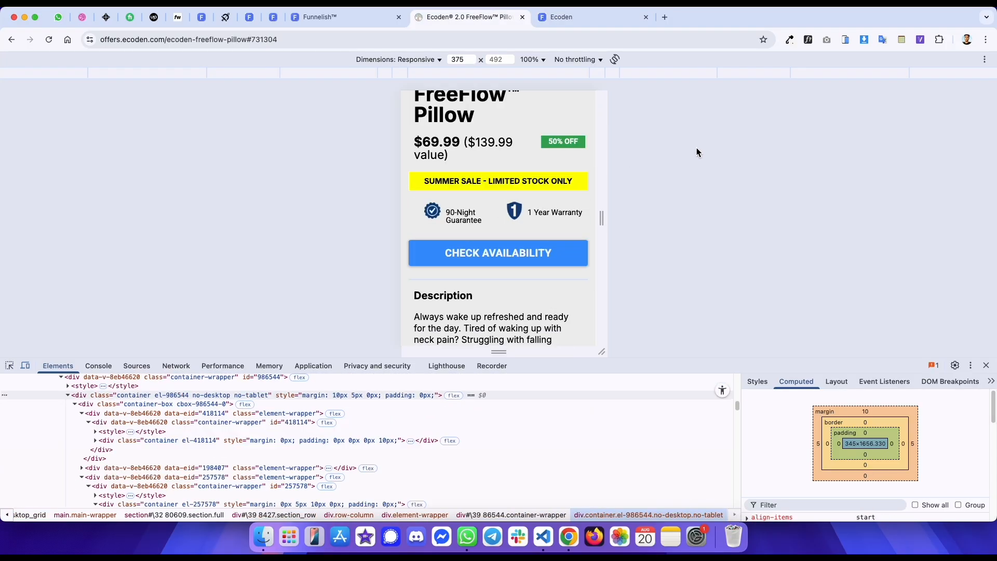
key("ctrl+Tab")
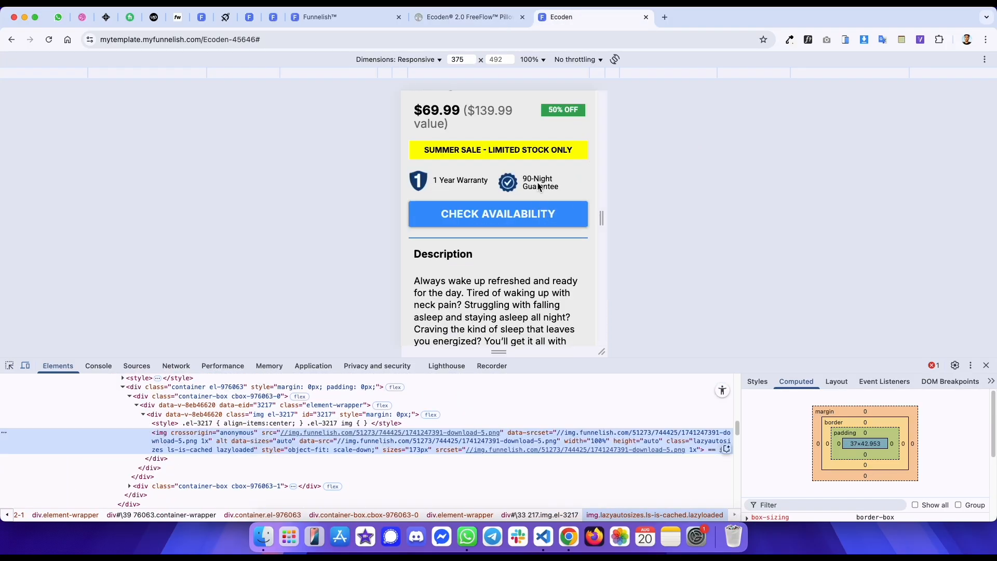
key("ctrl+shift+Tab")
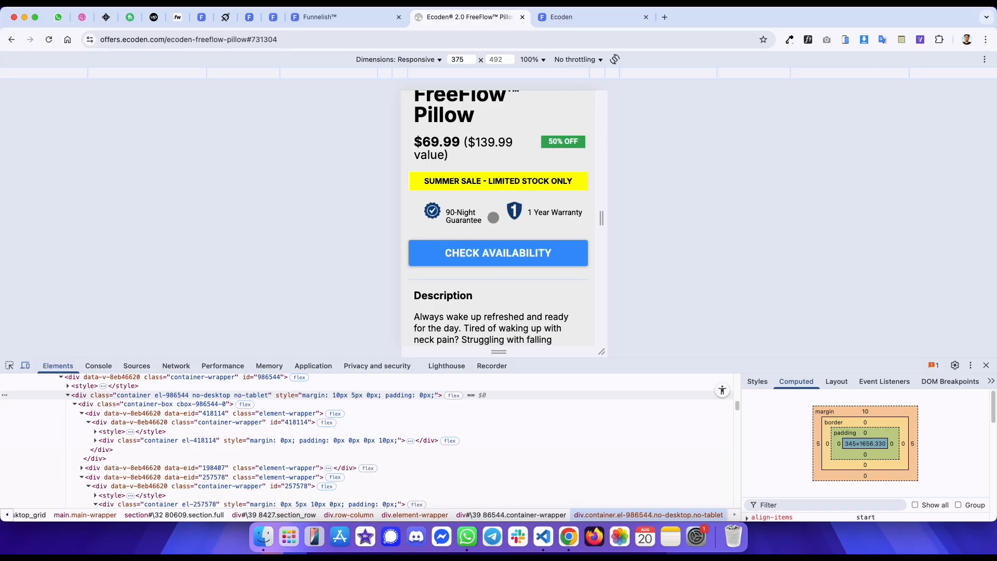
key("ctrl+Tab")
key("ctrl+shift+Tab")
- Inspect the reference trust badge container's margins and give the editor's container a 30 px left margin
left_click(8, 367)
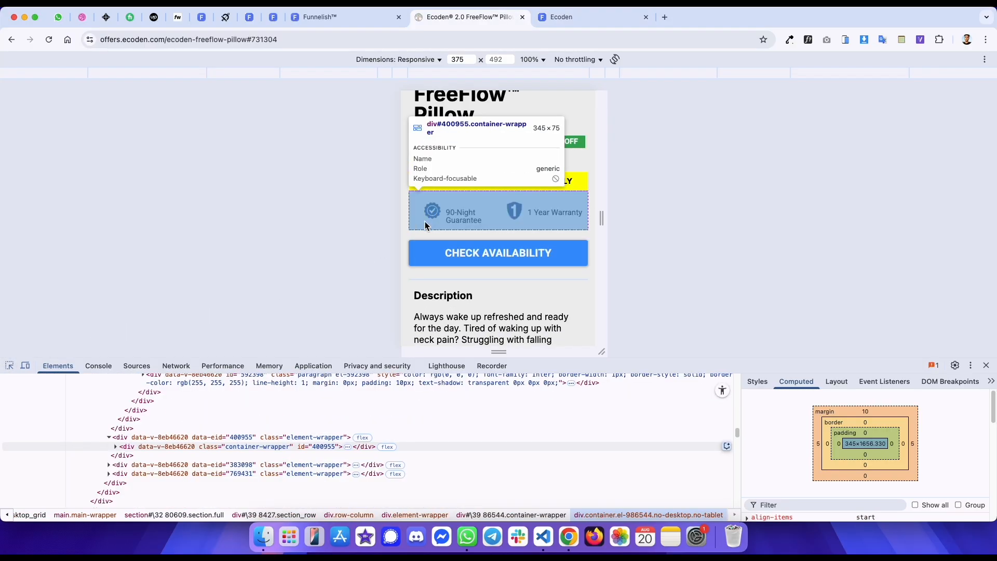
left_click(425, 221)
left_click(220, 403)
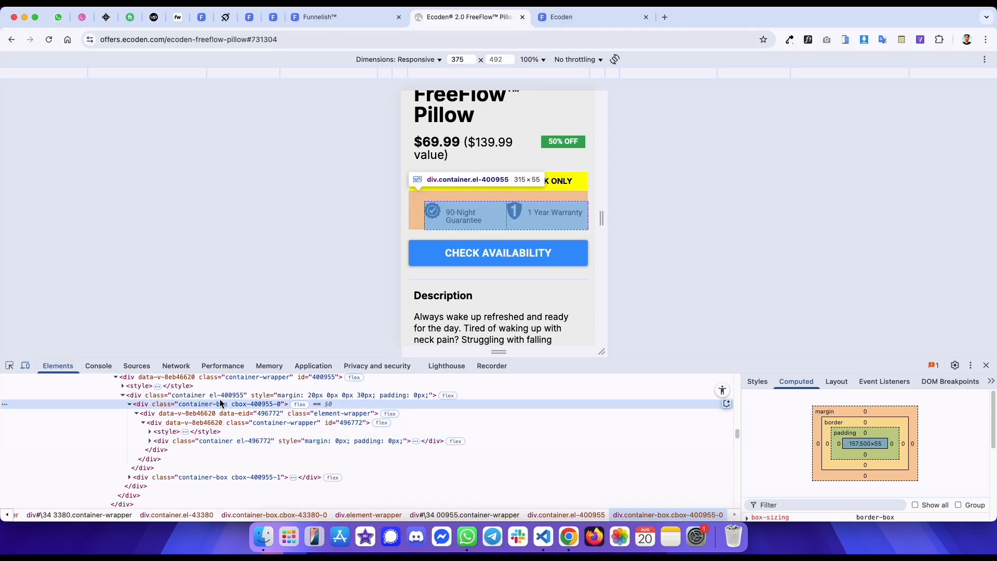
key("ctrl+shift+Tab")
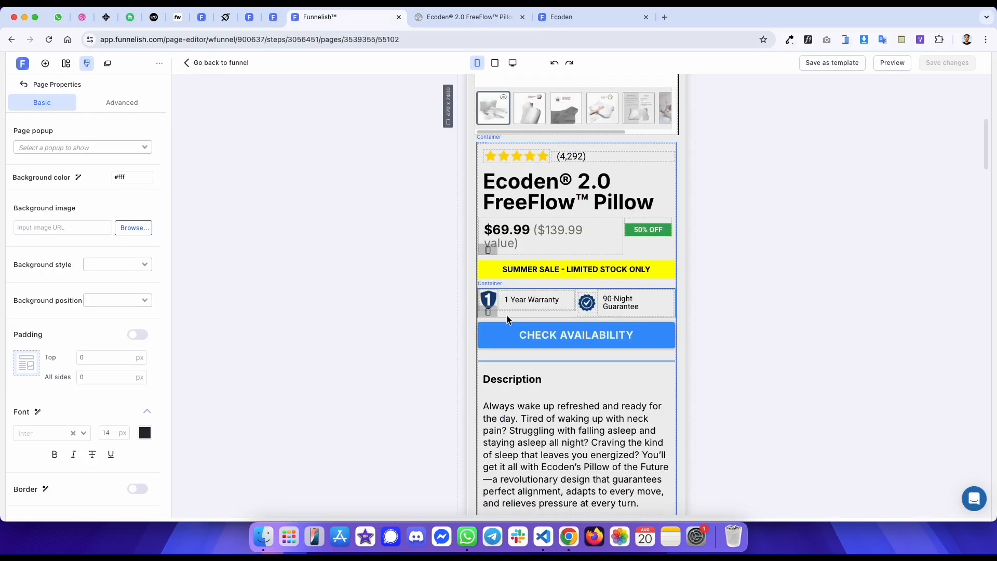
left_click(139, 167)
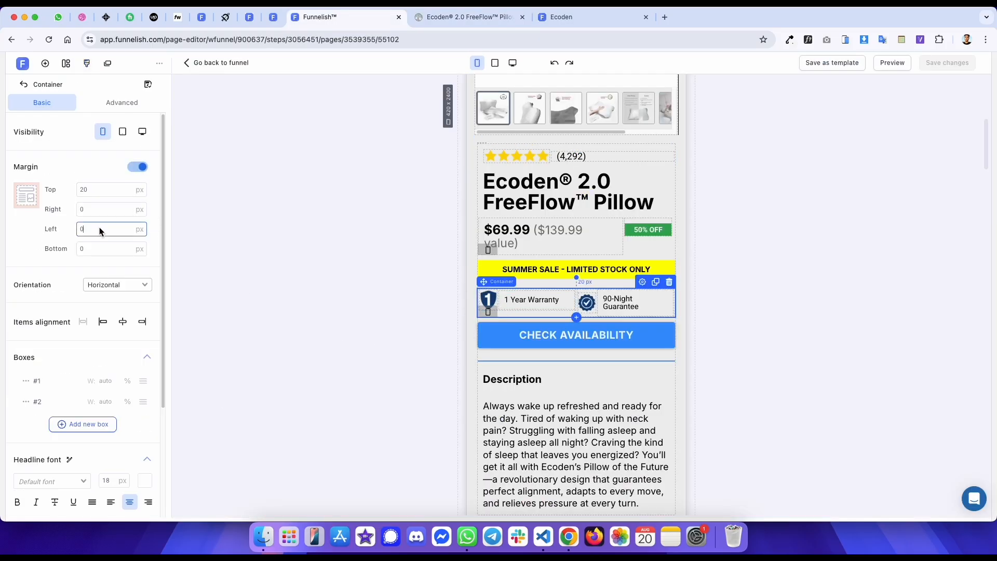
- Scroll the reference page and published template to compare the area below the trust badges
key("ctrl+Tab")
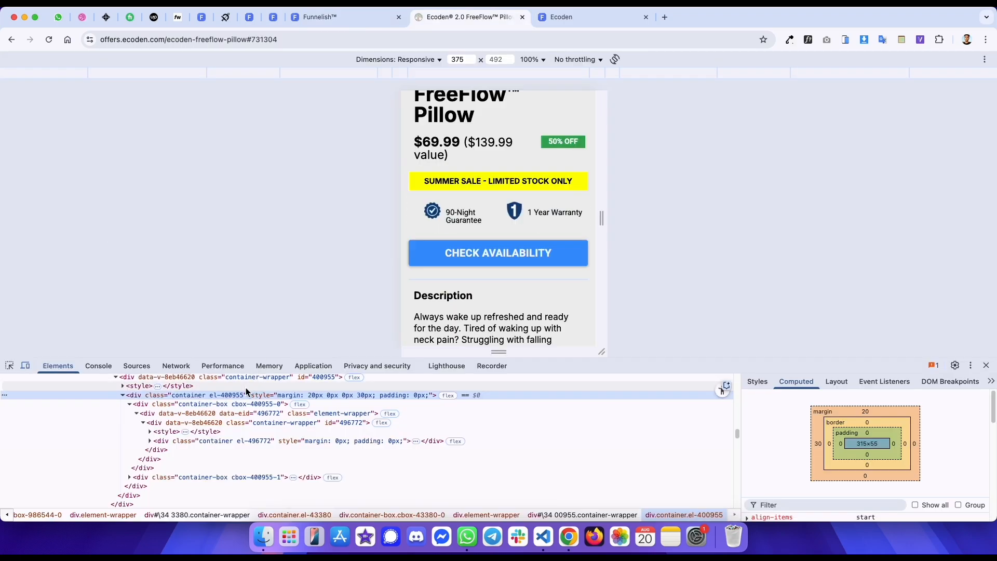
key("ctrl+Tab")
left_click_drag(496, 182, 521, 119)
key("ctrl+shift+Tab")
key("ctrl+Tab")
left_click_drag(498, 254, 497, 218)
key("ctrl+shift+Tab")
left_click_drag(453, 256, 455, 232)
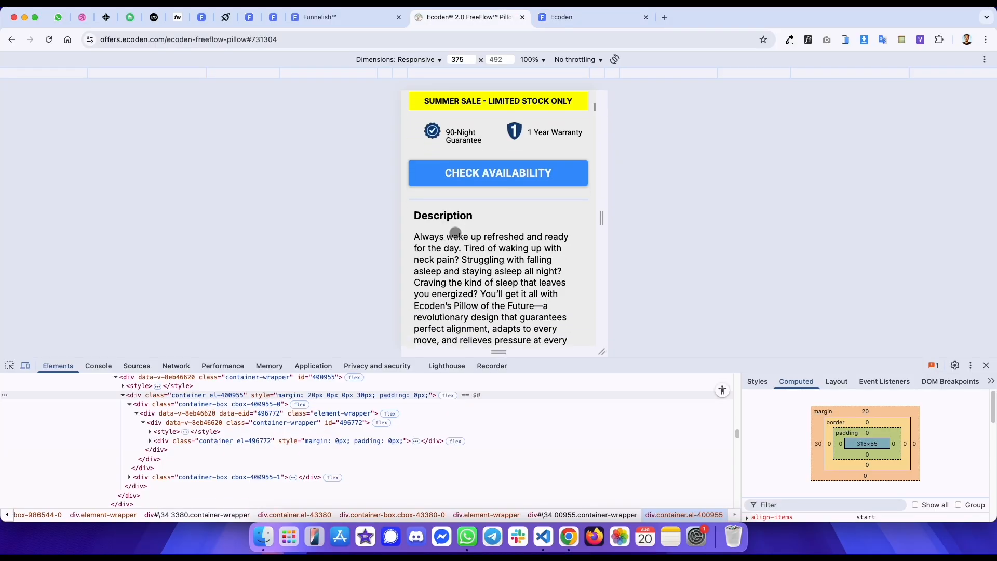
- Inspect the Description paragraph's margins and padding on the reference page and template
left_click(449, 201)
left_click(25, 365)
scroll(320, 194, "up", 5)
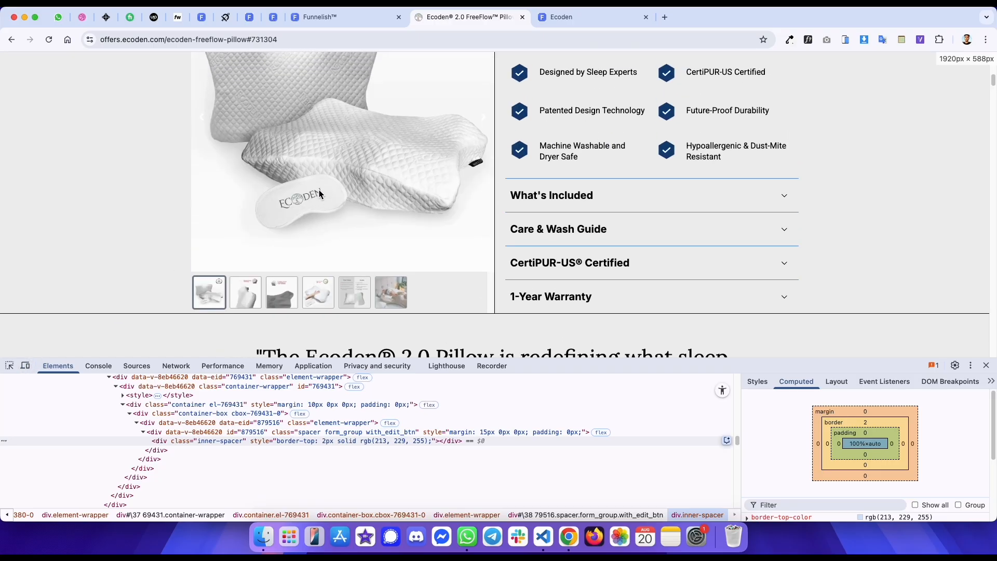
left_click(24, 367)
scroll(451, 221, "down", 4)
key("ctrl+Tab")
left_click(470, 268)
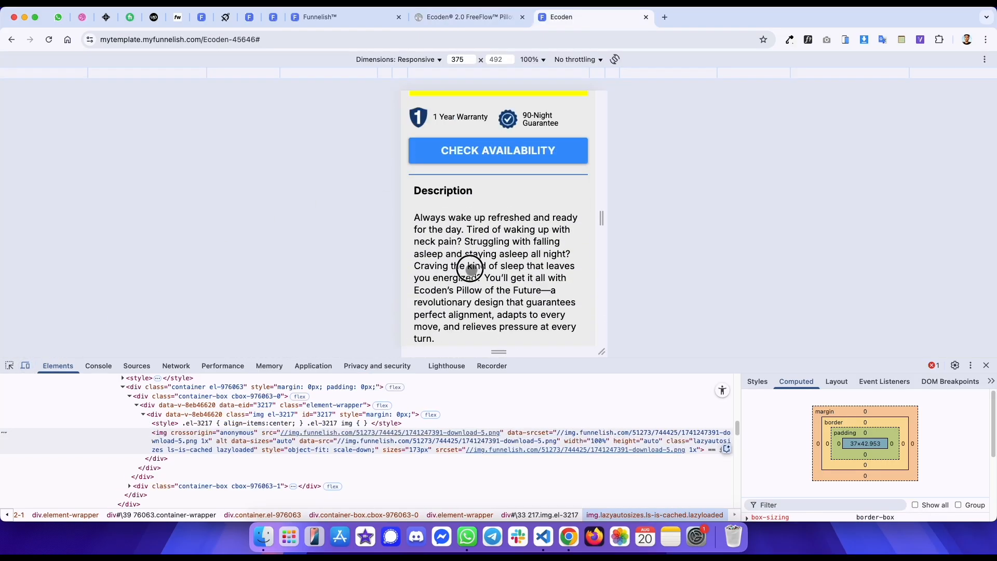
scroll(470, 269, "down", 3)
key("ctrl+shift+Tab")
scroll(476, 223, "down", 2)
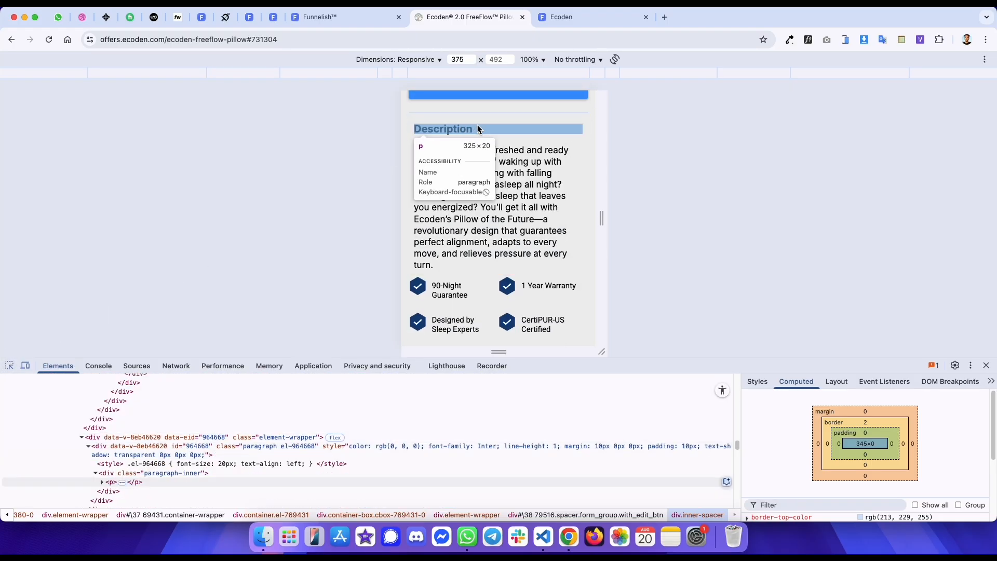
left_click(472, 146)
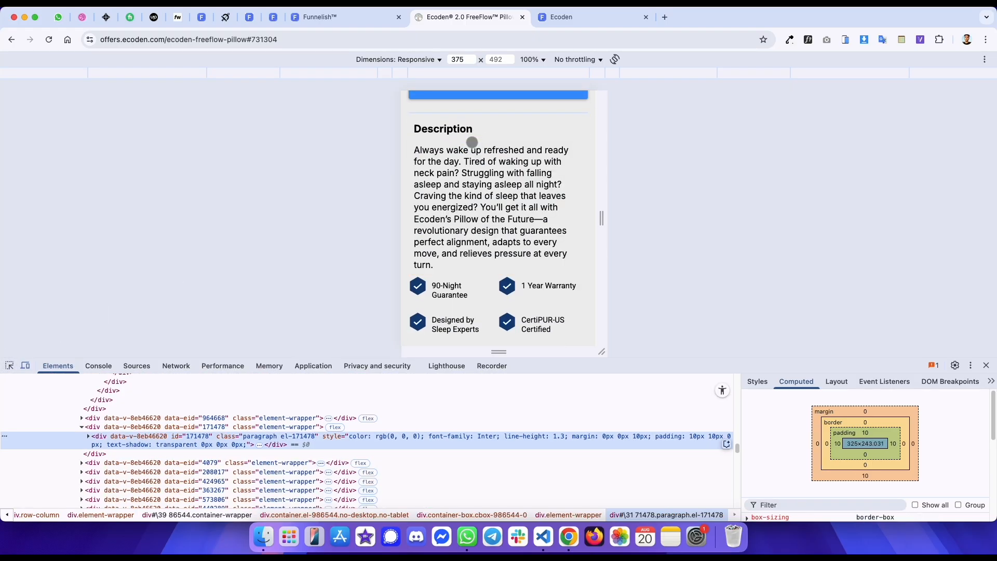
key("ctrl+shift+Tab")
scroll(552, 284, "down", 1)
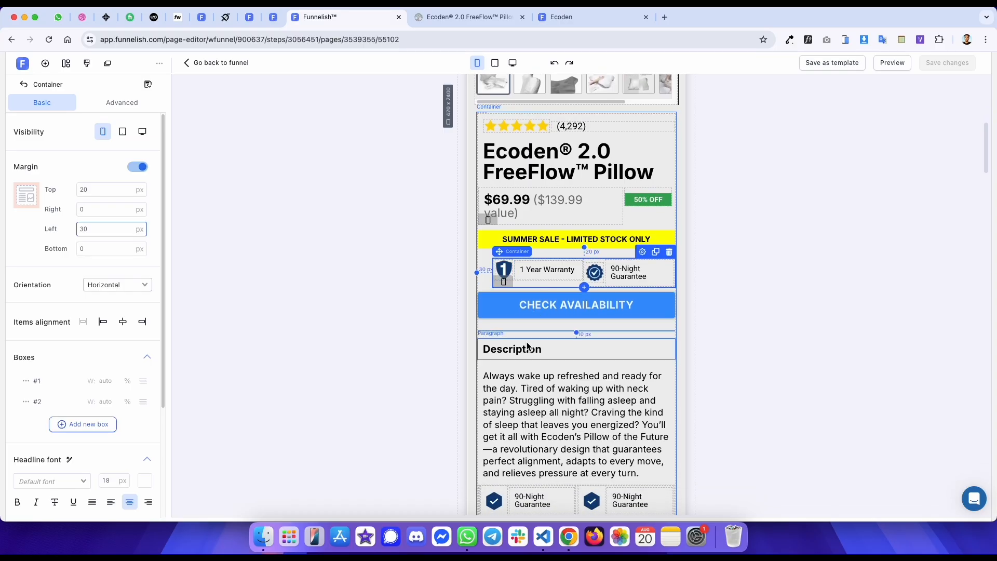
- Check the description paragraph's margins in the editor and save the page changes
left_click(528, 377)
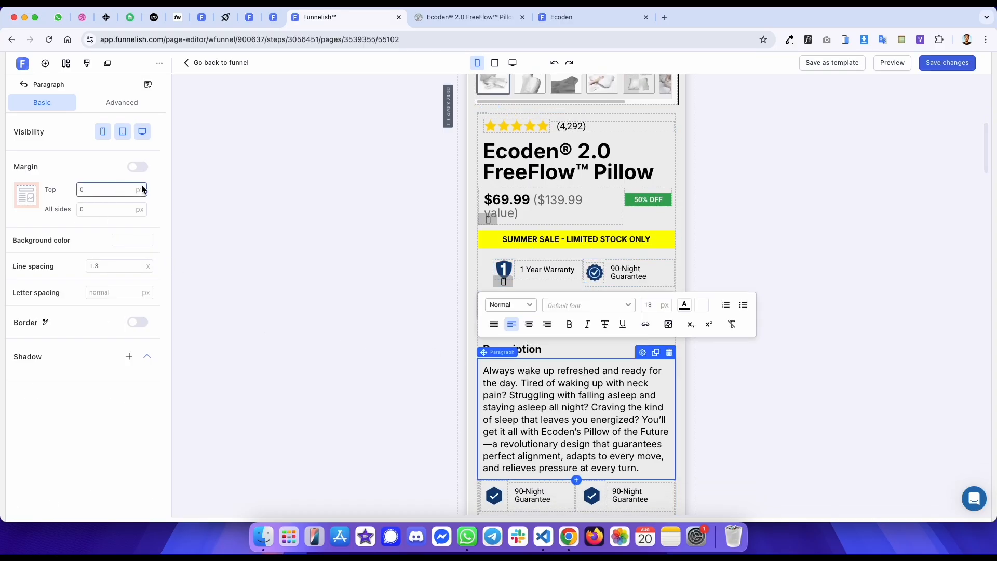
left_click(273, 154)
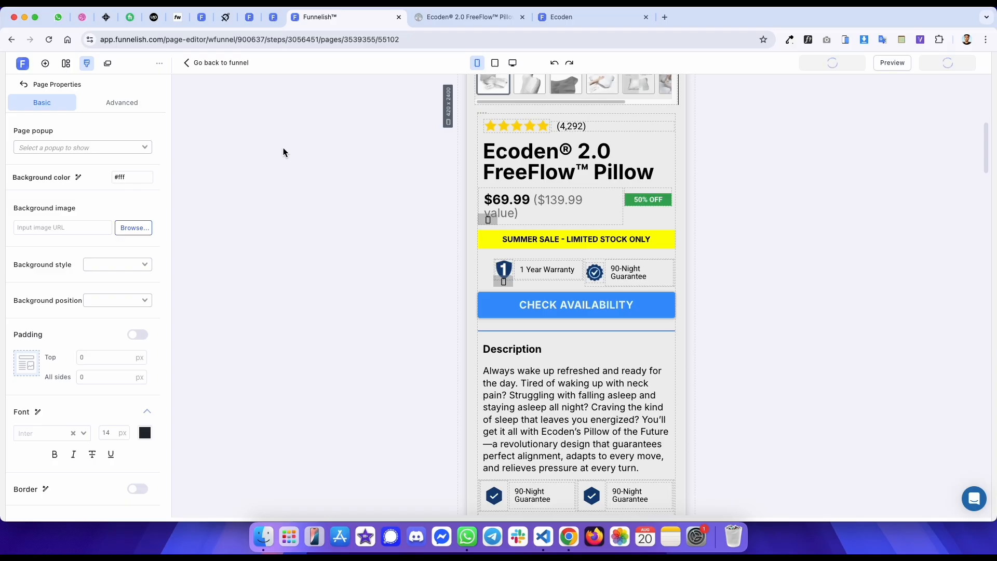
- Scroll through the published template and reference page side by side, comparing the description and following sections
key("ctrl+Tab")
key("ctrl+Tab")
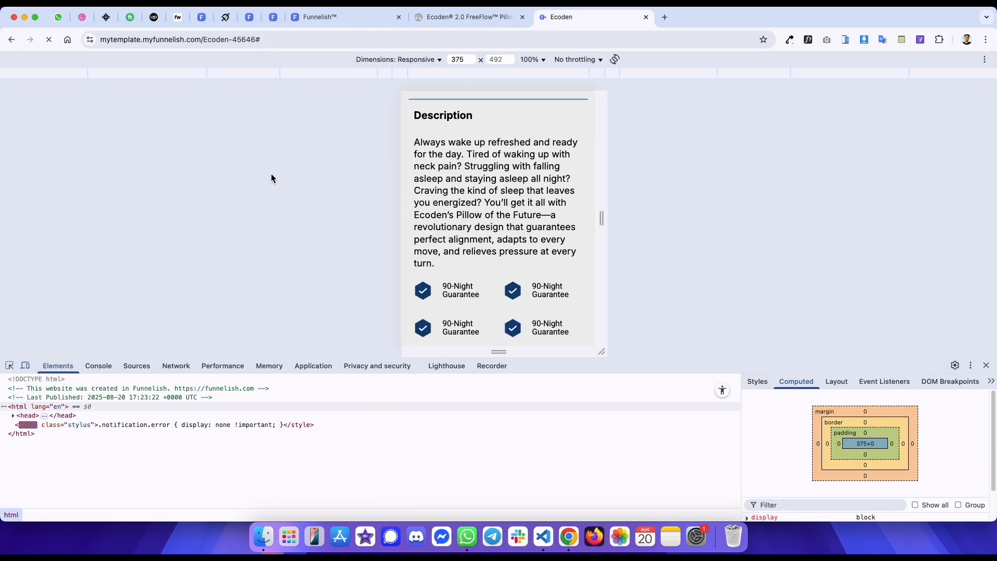
key("ctrl+shift+Tab")
key("ctrl+Tab")
left_click_drag(516, 241, 503, 174)
key("ctrl+shift+Tab")
left_click_drag(513, 233, 509, 189)
key("ctrl+Tab")
left_click_drag(504, 264, 502, 198)
key("ctrl+shift+Tab")
left_click_drag(503, 242, 509, 143)
key("ctrl+Tab")
key("ctrl+shift+Tab")
left_click_drag(501, 211, 505, 124)
left_click(487, 156)
left_click_drag(487, 207, 494, 139)
key("ctrl+Tab")
left_click_drag(489, 184, 503, 138)
key("ctrl+shift+Tab")
mouse_move(496, 224)
left_mouse_down()
mouse_move(507, 145)
mouse_move(503, 235)
left_mouse_up()
key("ctrl+Tab")
left_click_drag(498, 196, 501, 187)
key("ctrl+shift+Tab")
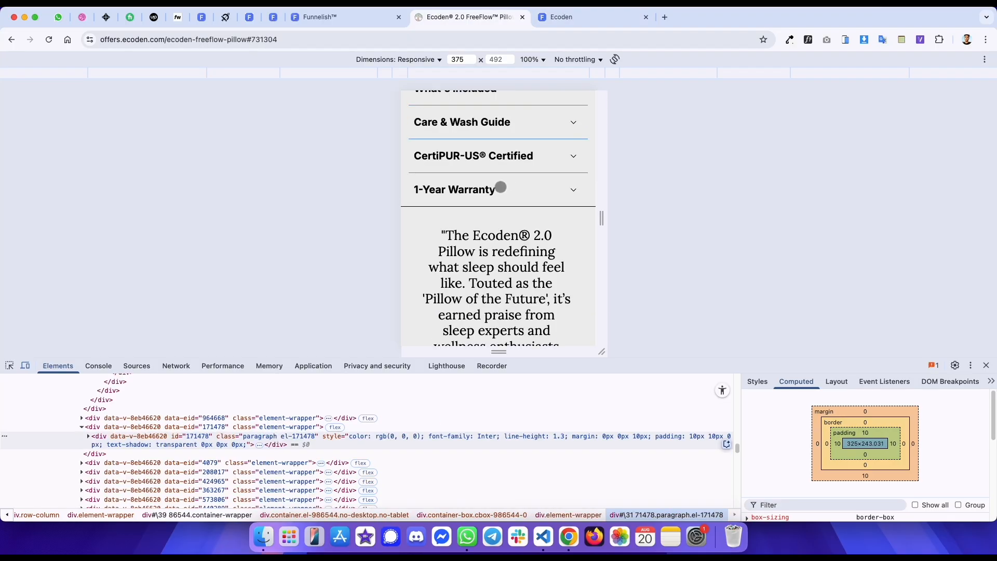
- Inspect the quote paragraph below the accordion in the editor and its margins and padding on the reference page
key("ctrl+shift+Tab")
scroll(522, 250, "up", 5)
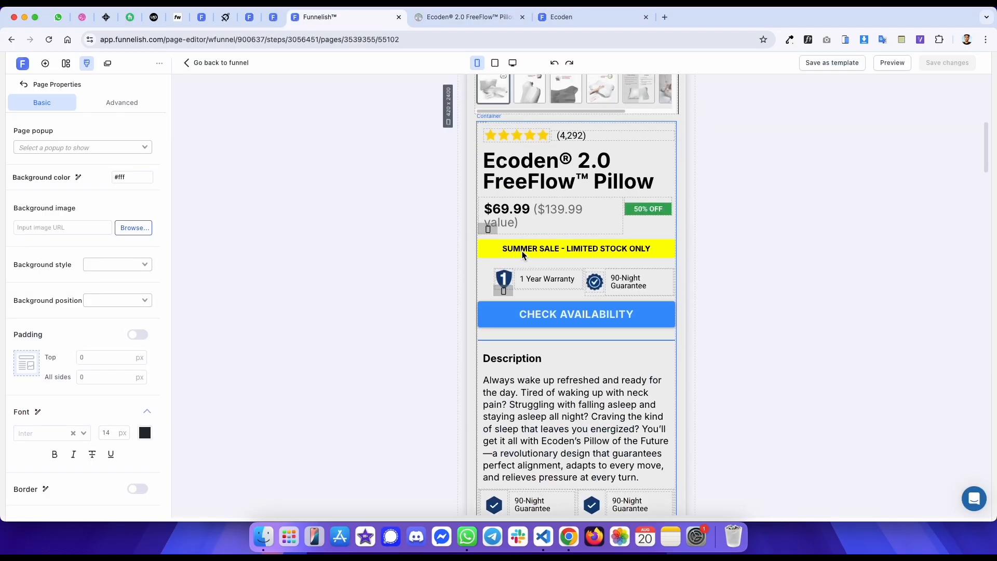
left_click(473, 209)
scroll(473, 210, "down", 10)
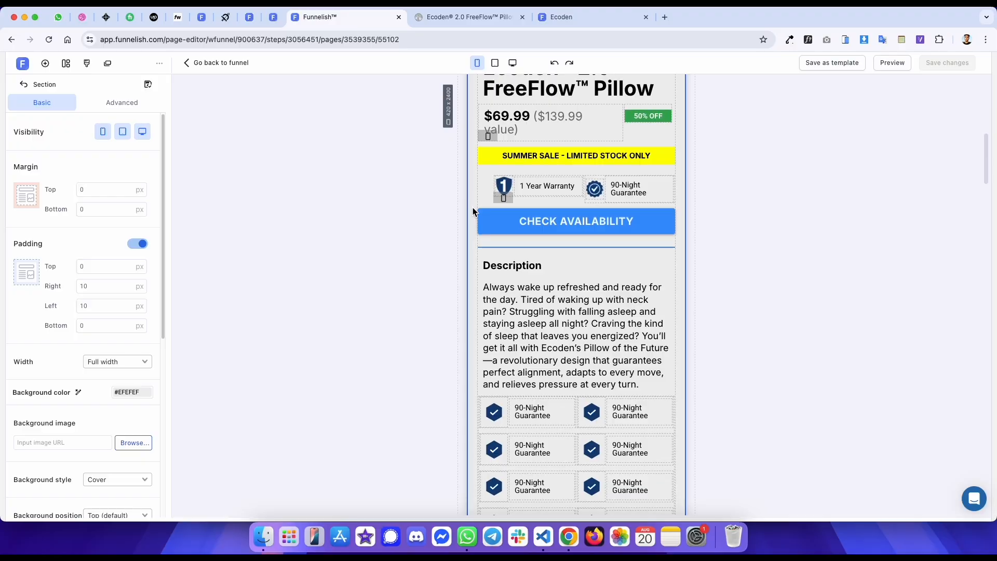
scroll(473, 208, "down", 2)
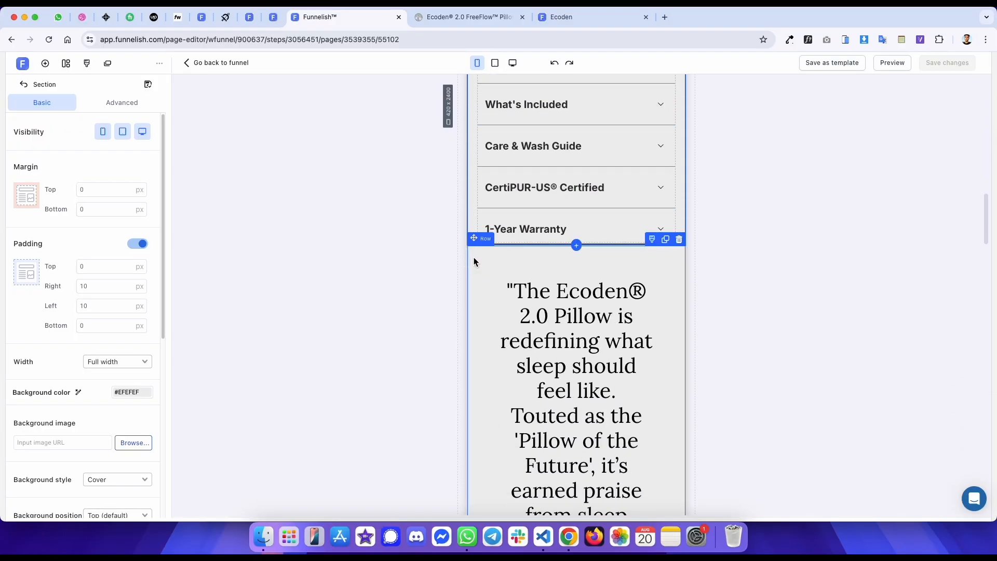
left_click(474, 257)
key("ctrl+Tab")
scroll(472, 229, "down", 1)
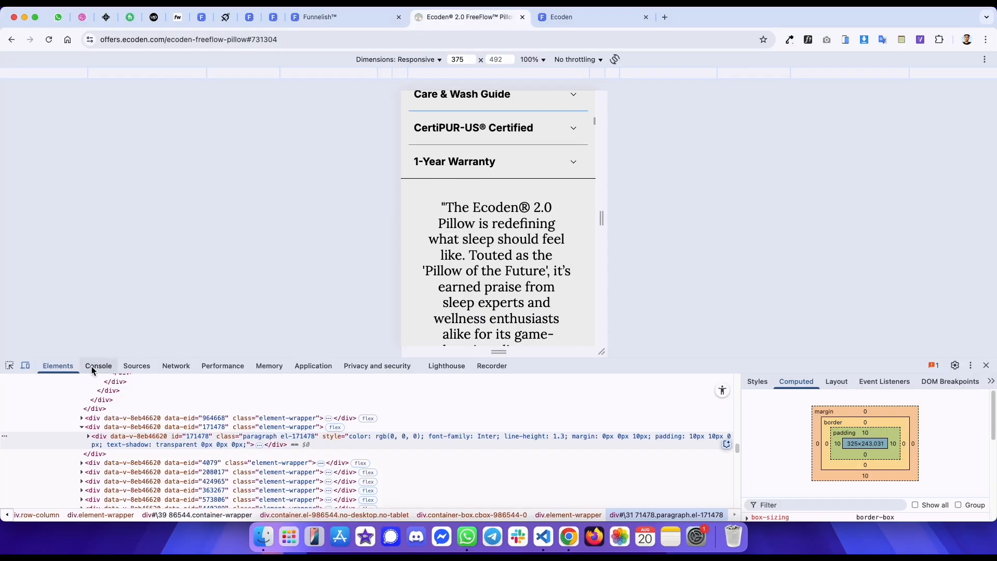
left_click(9, 365)
left_click(418, 200)
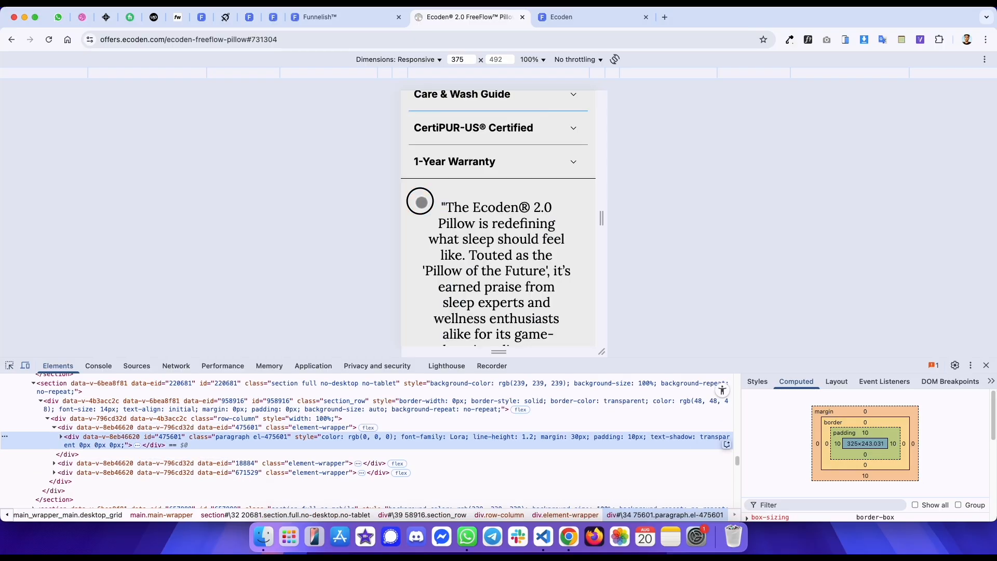
scroll(457, 223, "down", 3)
left_click(344, 438)
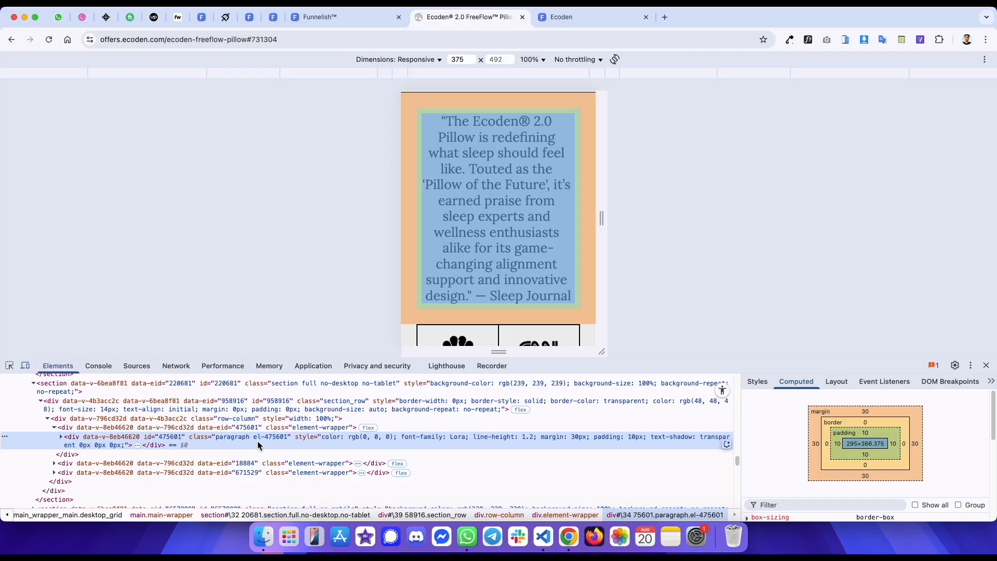
- Duplicate the quote paragraph below the accordion in mobile view
key("ctrl+shift+Tab")
left_click(522, 308)
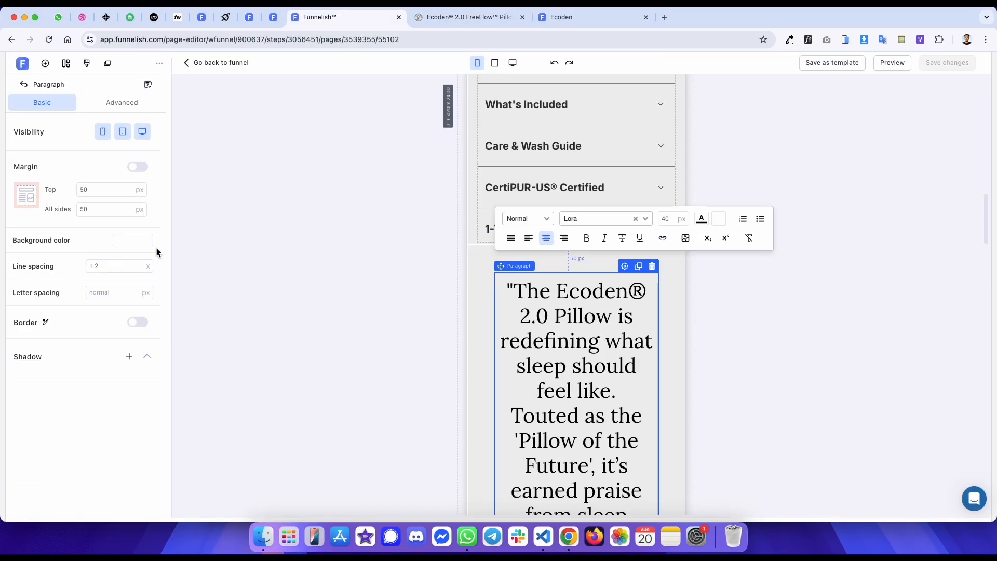
left_click(482, 289)
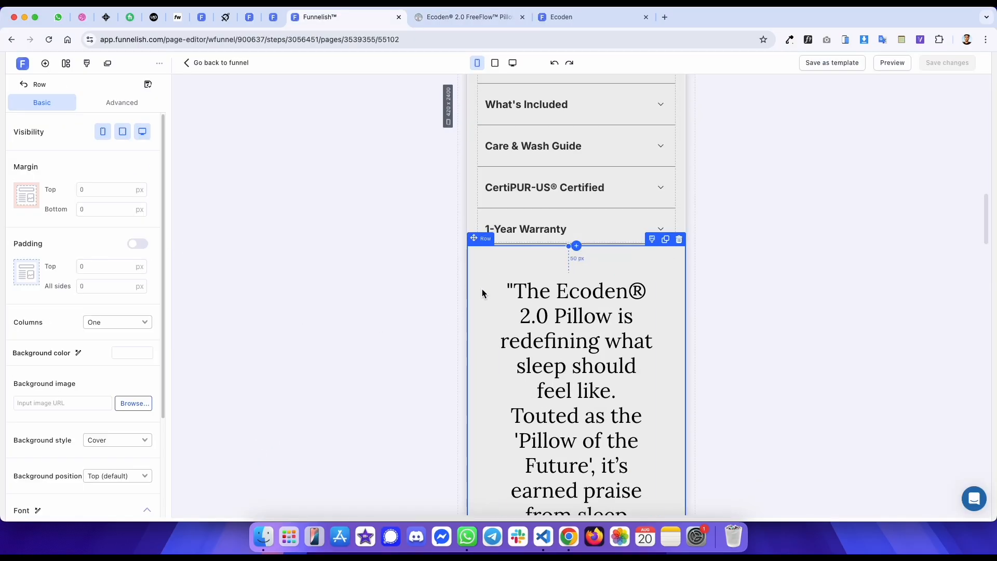
left_click(580, 299)
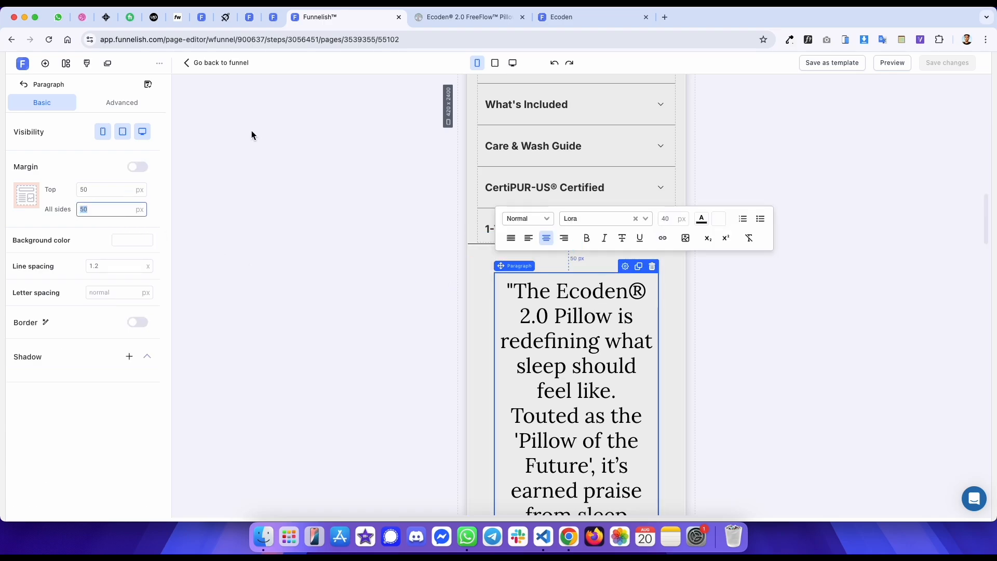
left_click(513, 63)
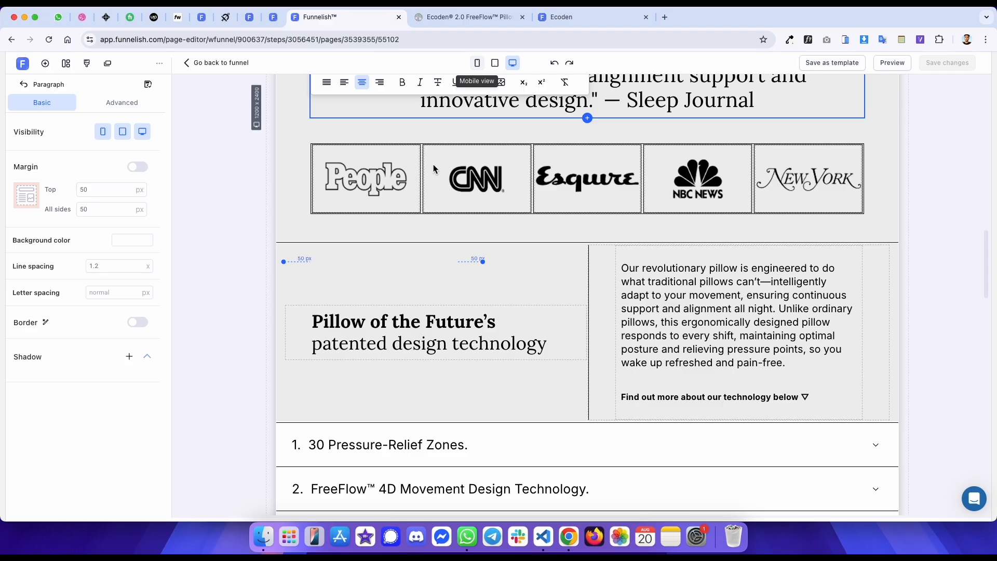
left_click(477, 62)
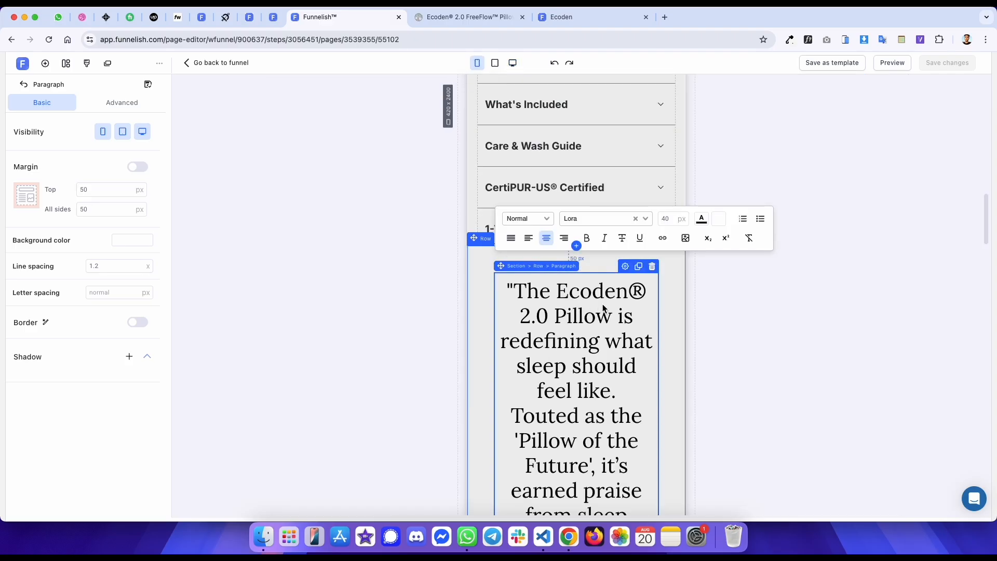
left_click(639, 267)
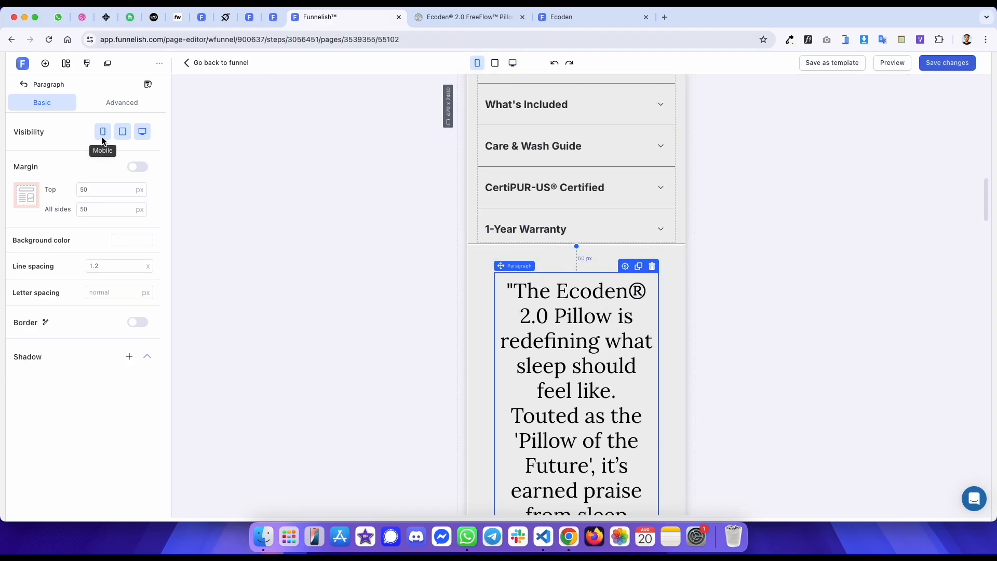
- Make the copied quote paragraph visible on mobile only and set its margins to 30 px
left_click(555, 324)
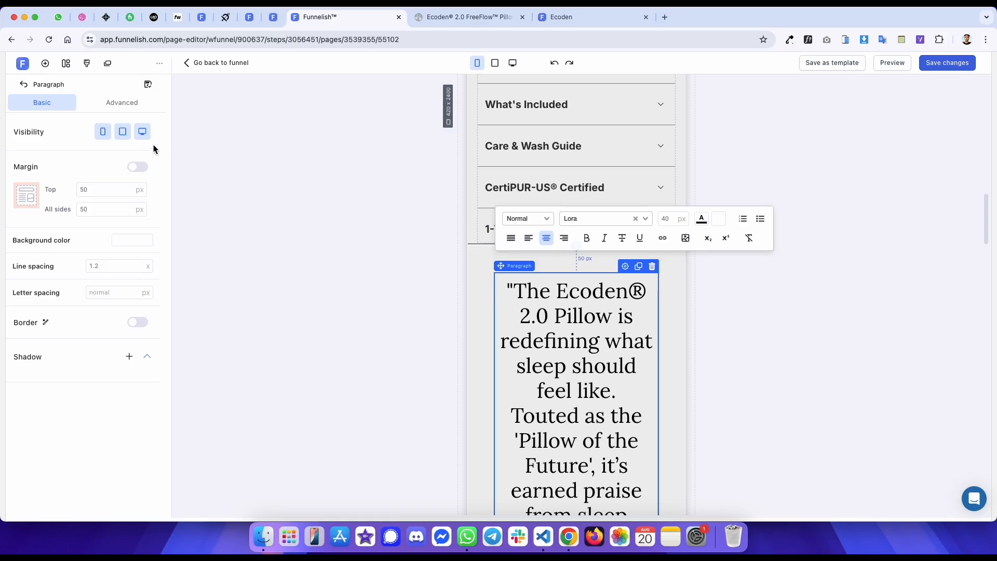
left_click(110, 213)
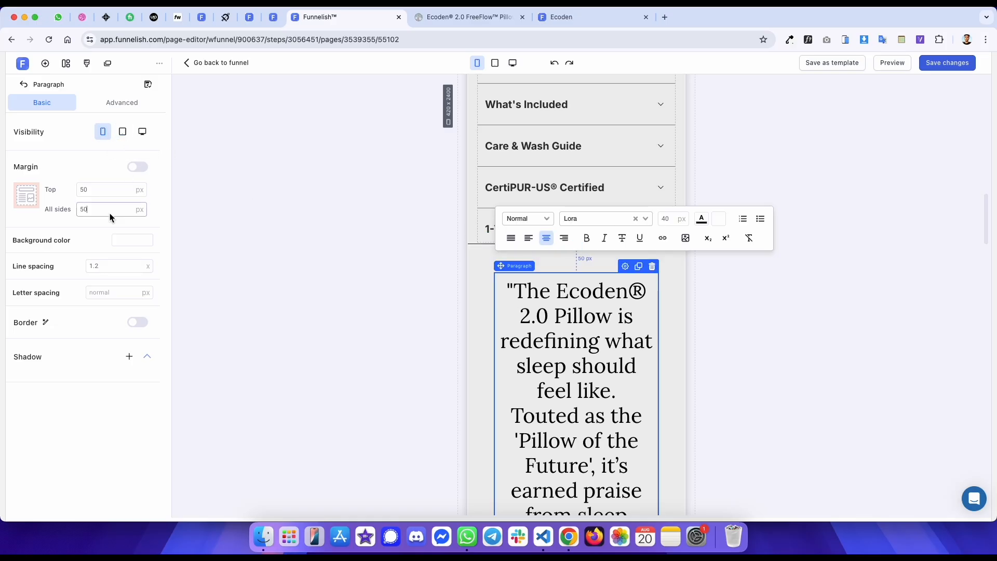
type("30")
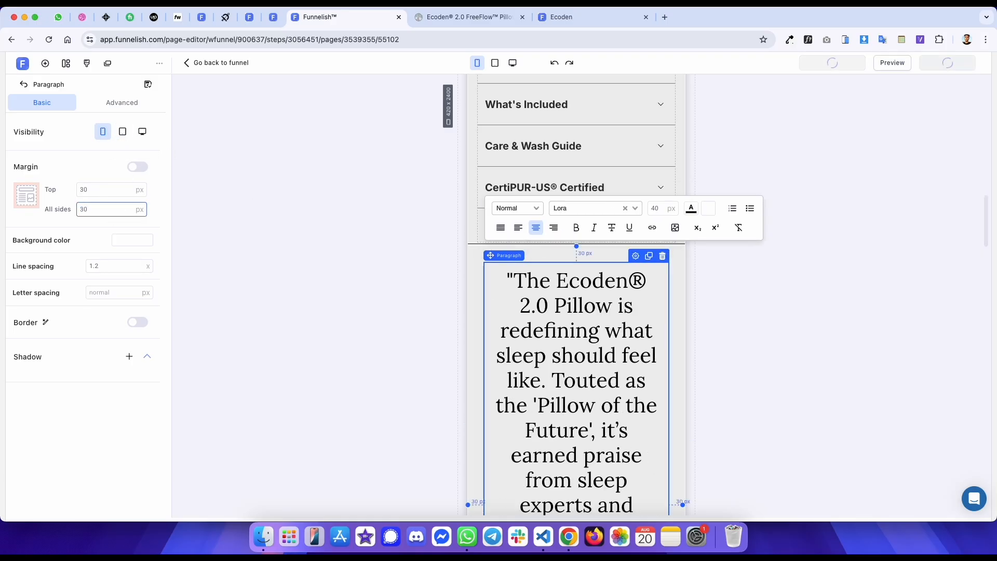
- Set the mobile quote paragraph's font size to 25 px and save the page
key("ctrl+Tab")
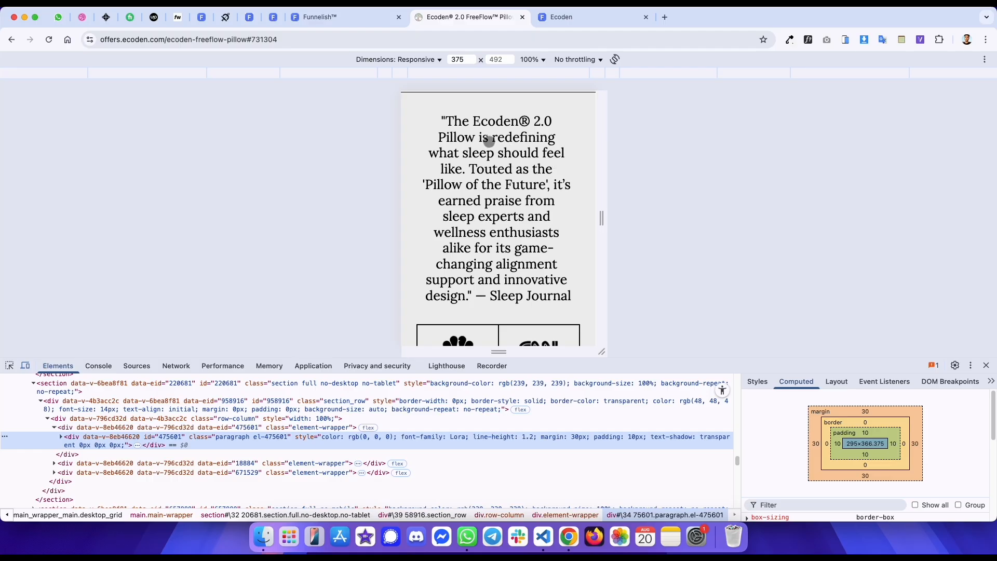
left_click(10, 366)
scroll(484, 216, "down", 3)
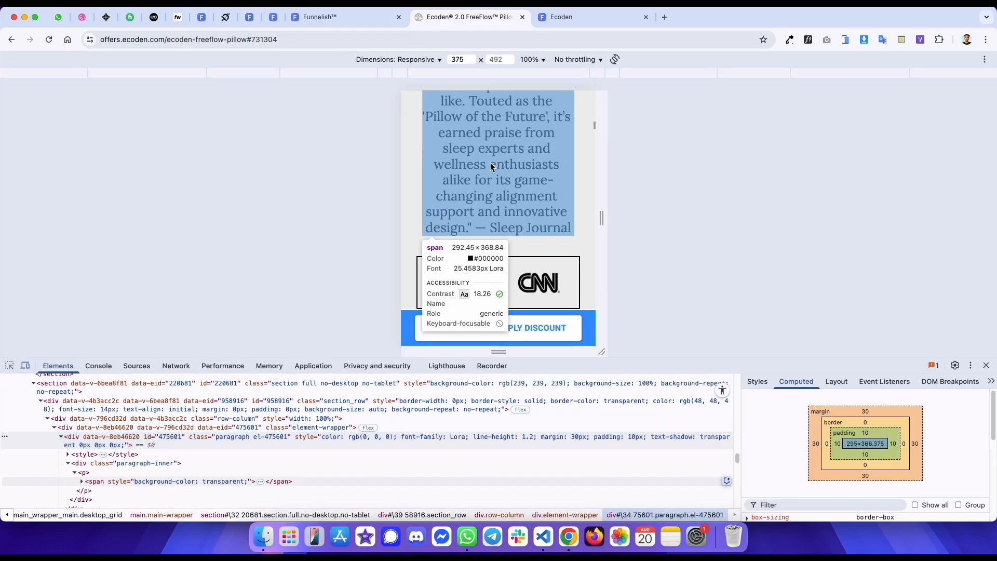
key("ctrl+shift+Tab")
triple_click(534, 324)
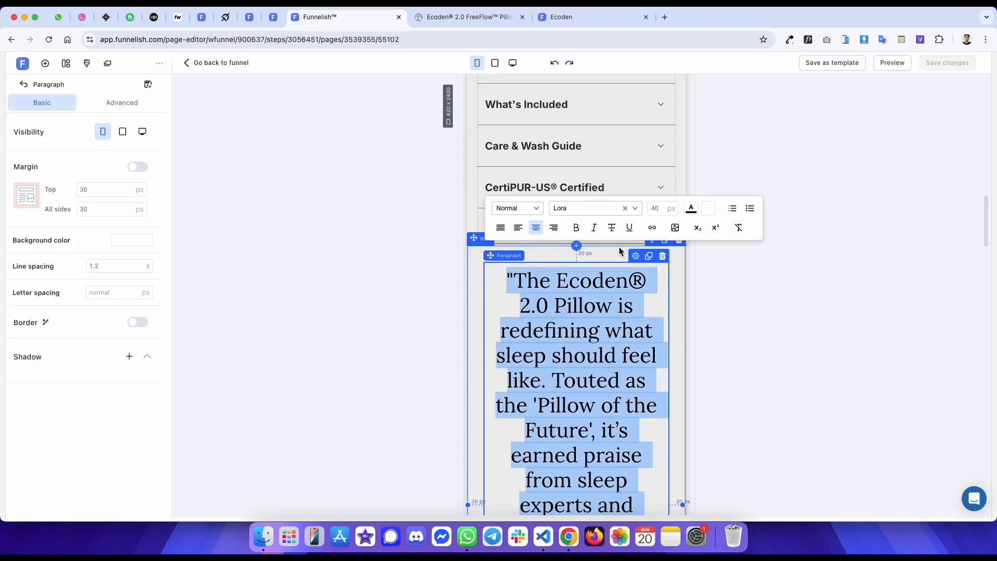
left_click(657, 209)
type("25")
key("super+s")
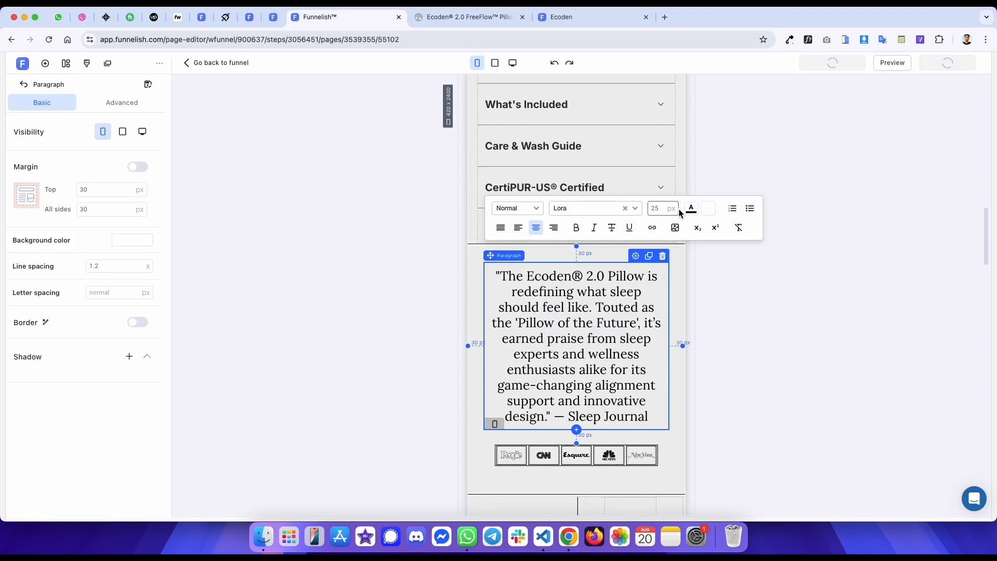
- Reload the published template and compare its quote and press logo area with the reference page
left_click(759, 140)
key("ctrl+Tab")
scroll(535, 181, "down", 5)
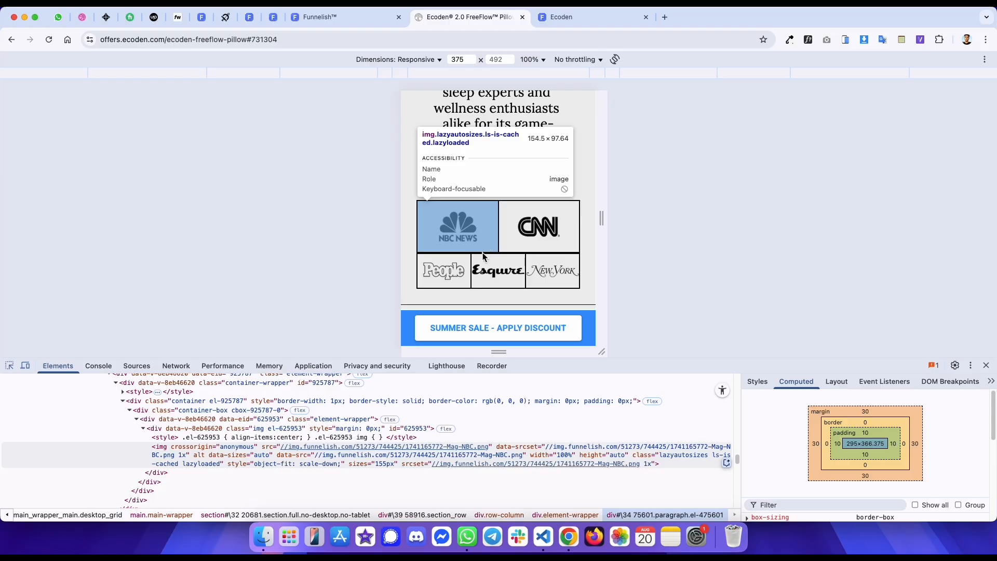
key("ctrl+shift+Tab")
key("ctrl+Tab")
key("super+r")
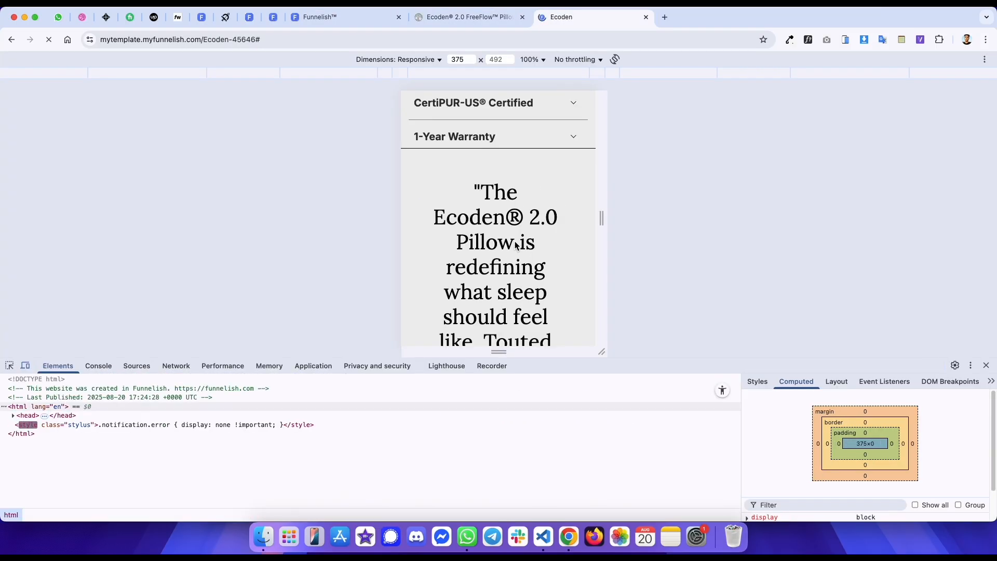
key("ctrl+shift+Tab")
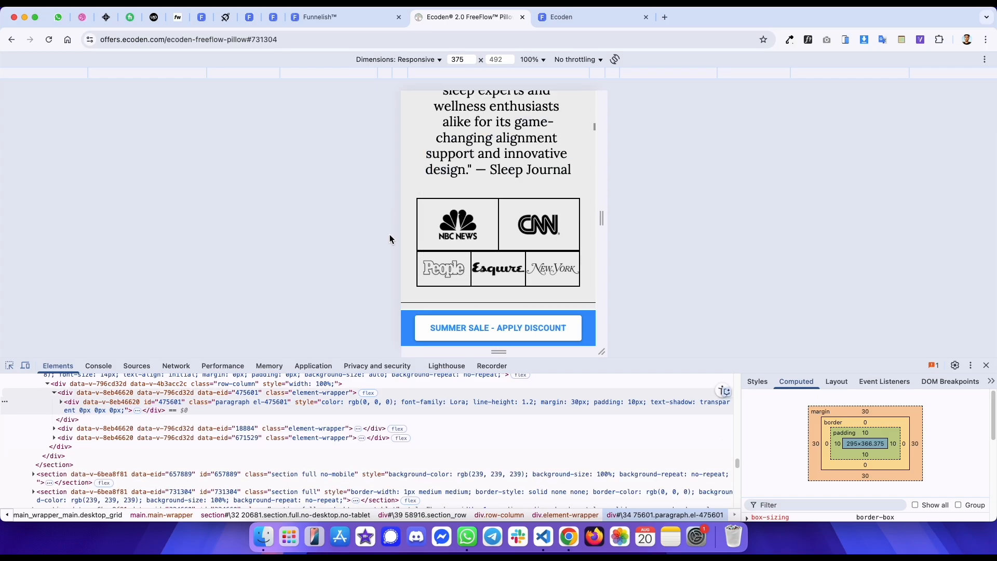
key("ctrl+shift+Tab")
scroll(529, 291, "down", 3)
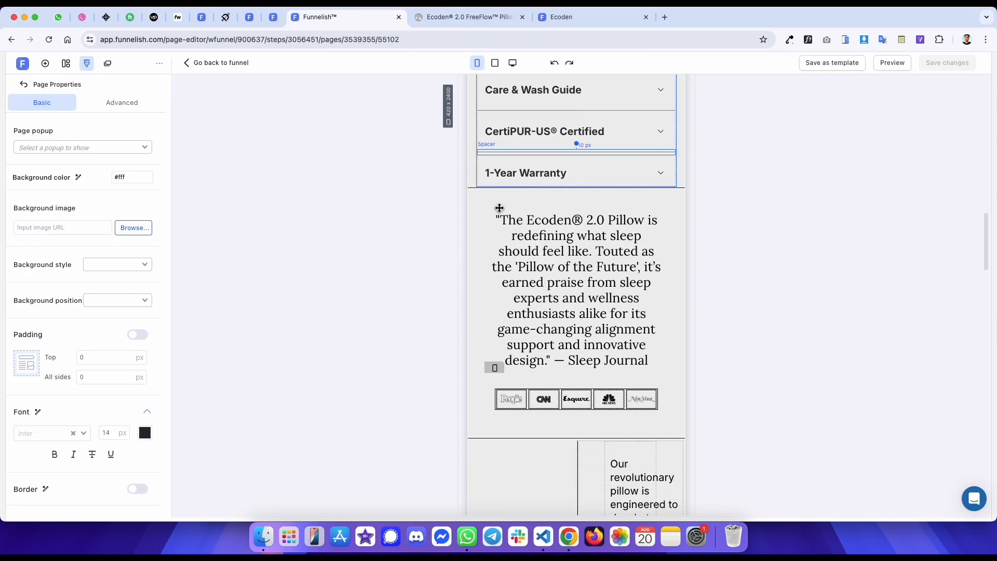
- Duplicate the press logo container and make the copy visible on mobile only
left_click(529, 291)
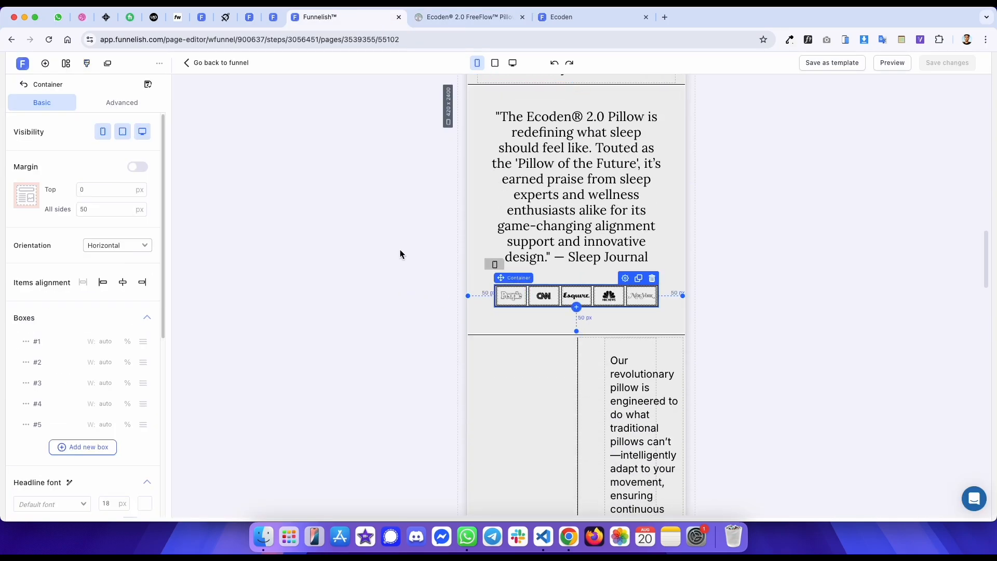
left_click(638, 278)
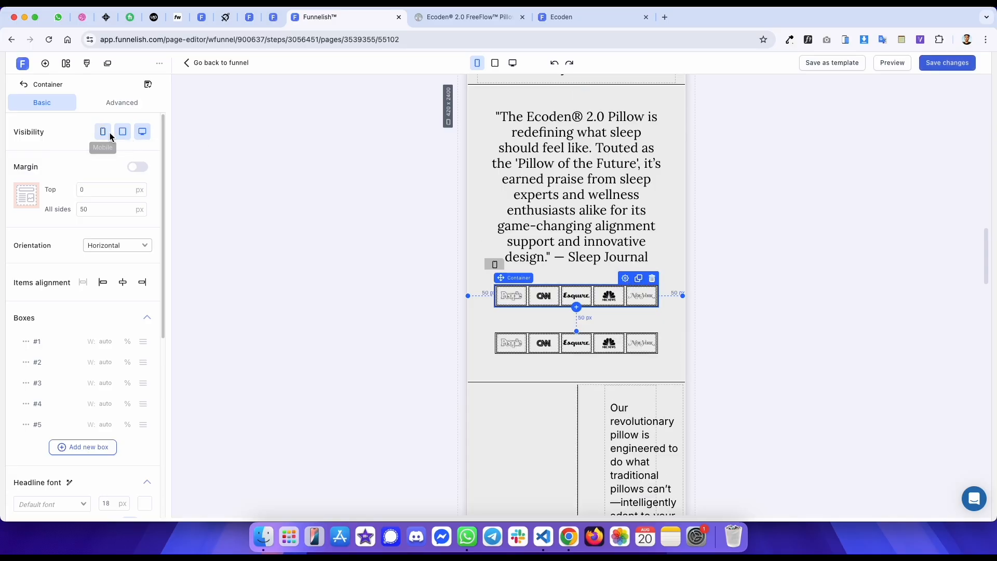
left_click(108, 132)
left_click(526, 293)
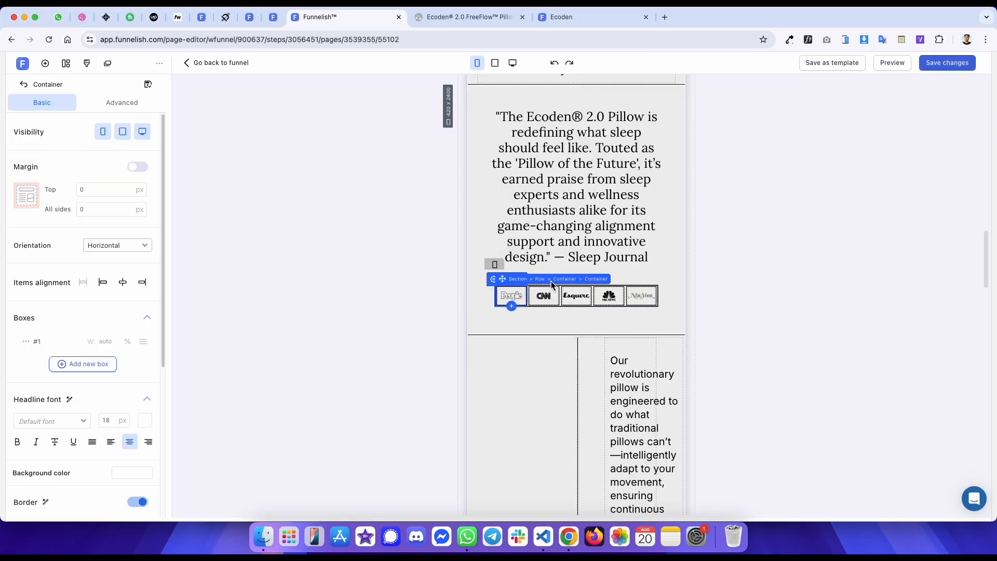
left_click(565, 281)
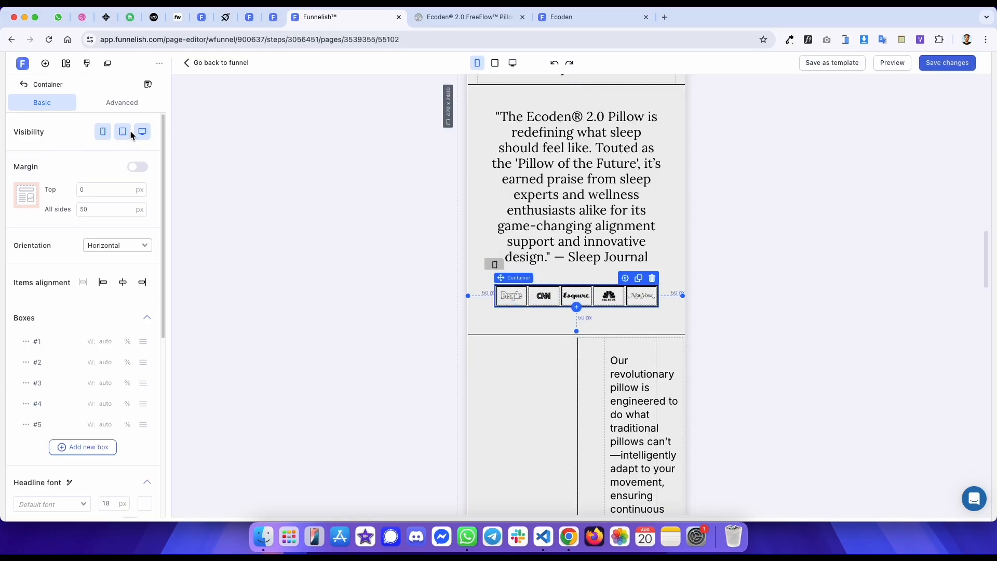
- Set the mobile logo container's left margin to 30 px and save the page
key("ctrl+Tab")
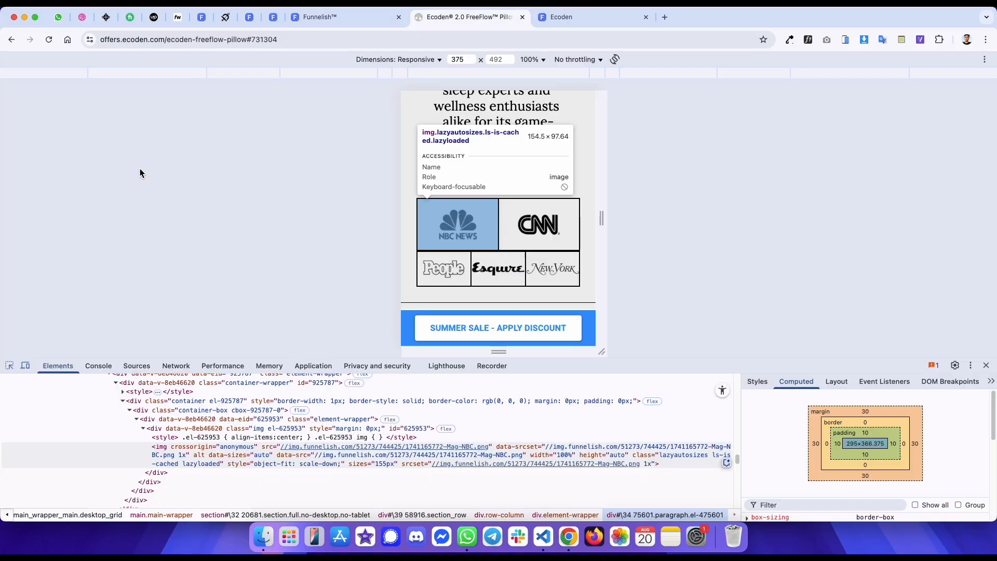
scroll(195, 406, "up", 2)
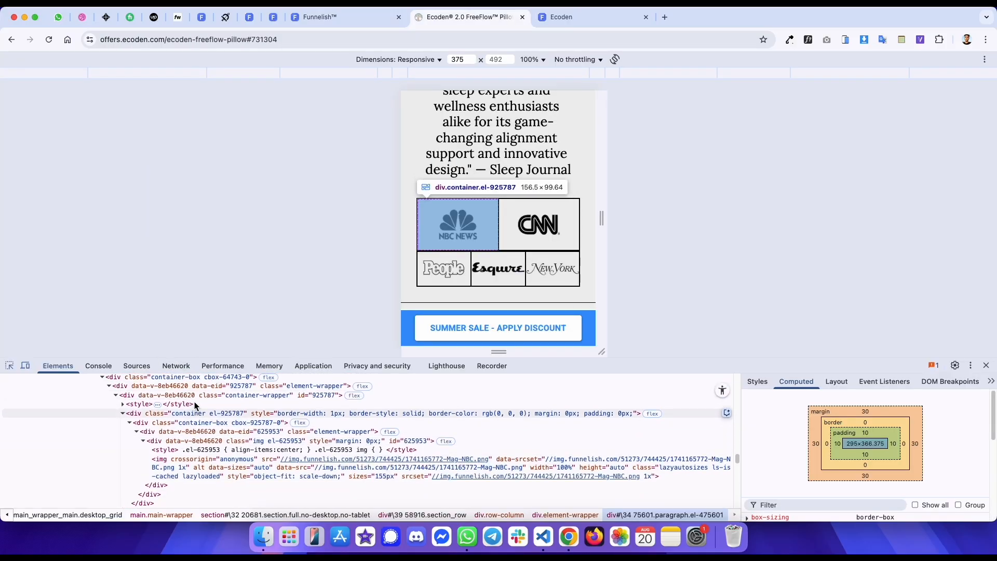
scroll(195, 406, "up", 5)
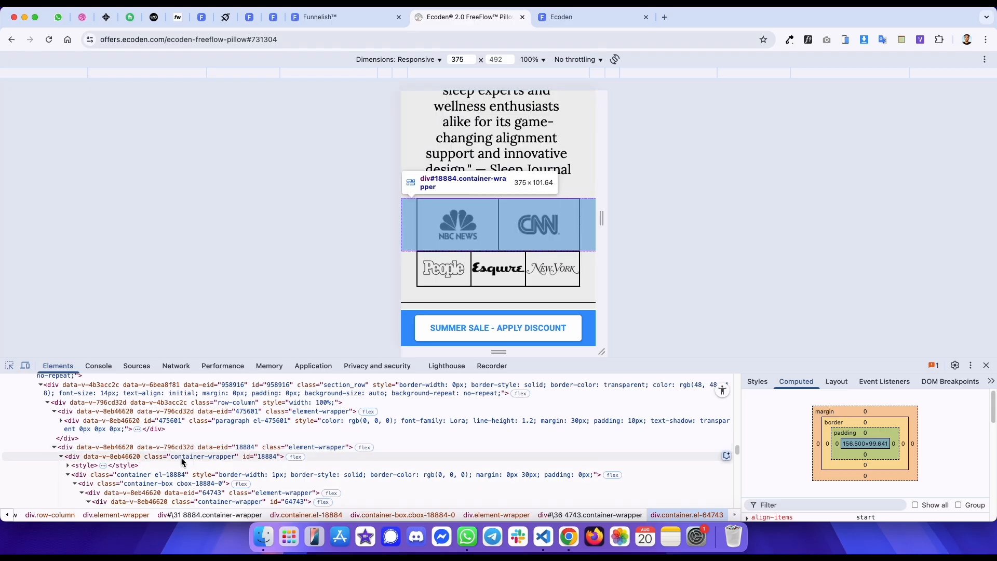
left_click(182, 474)
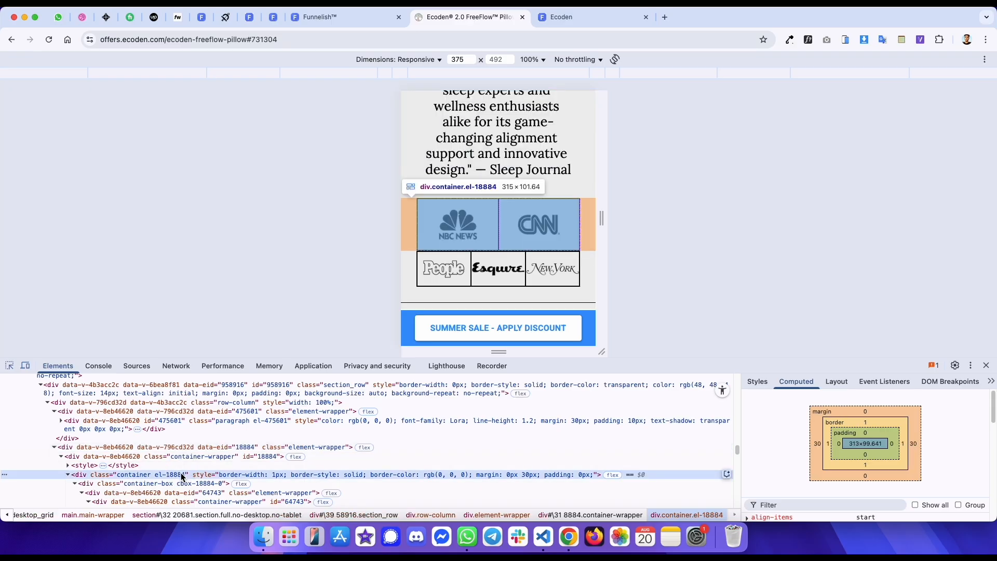
key("ctrl+shift+Tab")
left_click(113, 231)
type("30")
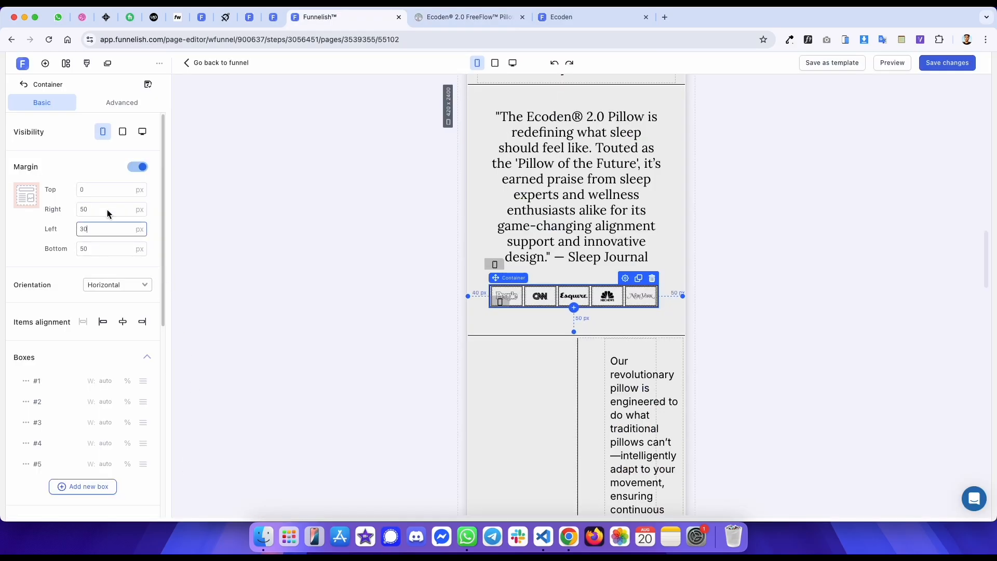
key("ctrl+s")
- Set the first two logo boxes' widths to 50% each and save the page
key("ctrl+Tab")
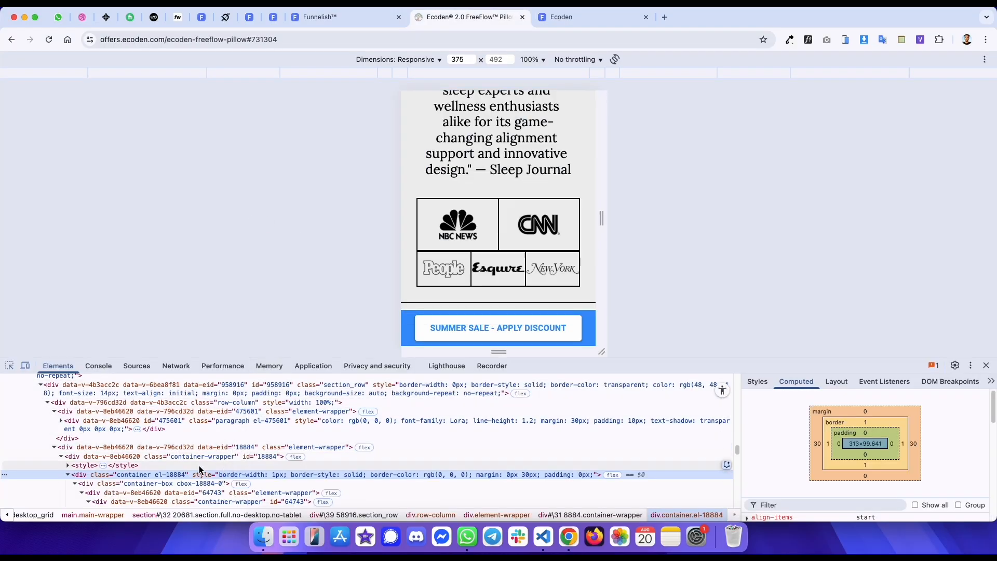
key("ctrl+shift+Tab")
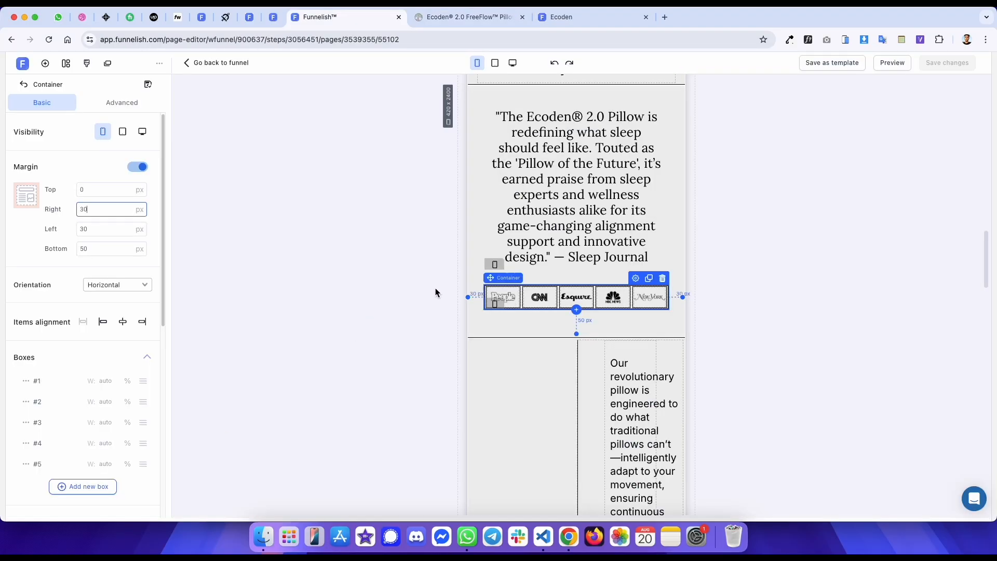
left_click(108, 382)
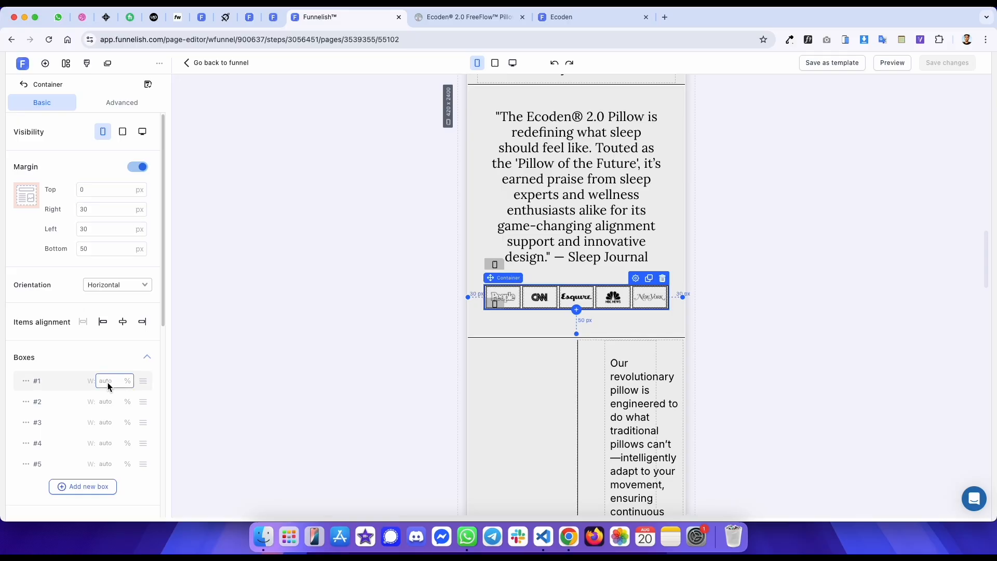
type("50")
left_click(108, 402)
type("5")
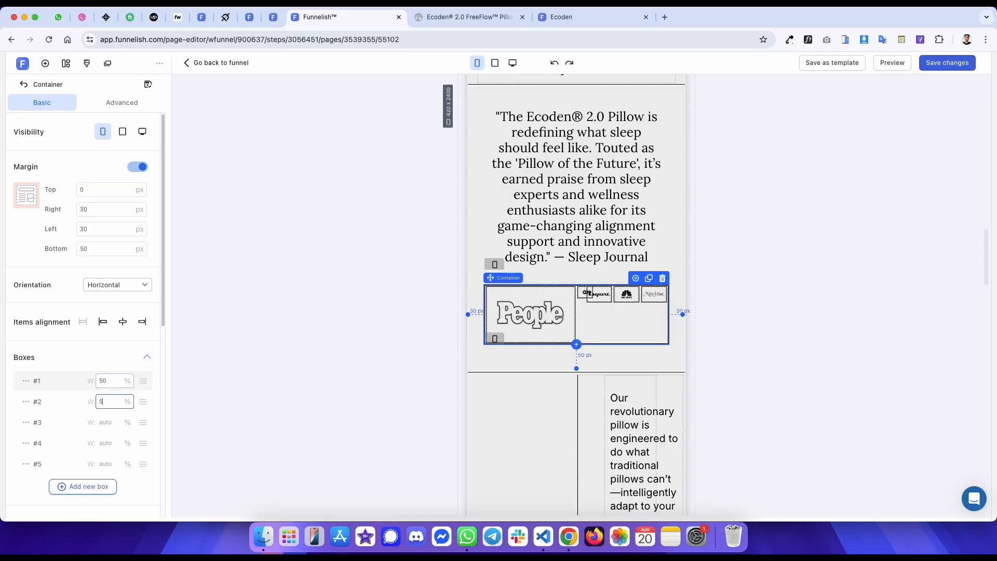
type("0")
key("super+s")
- Reload the published template and compare its logo grid with the reference page
key("ctrl+Tab")
left_click(484, 239)
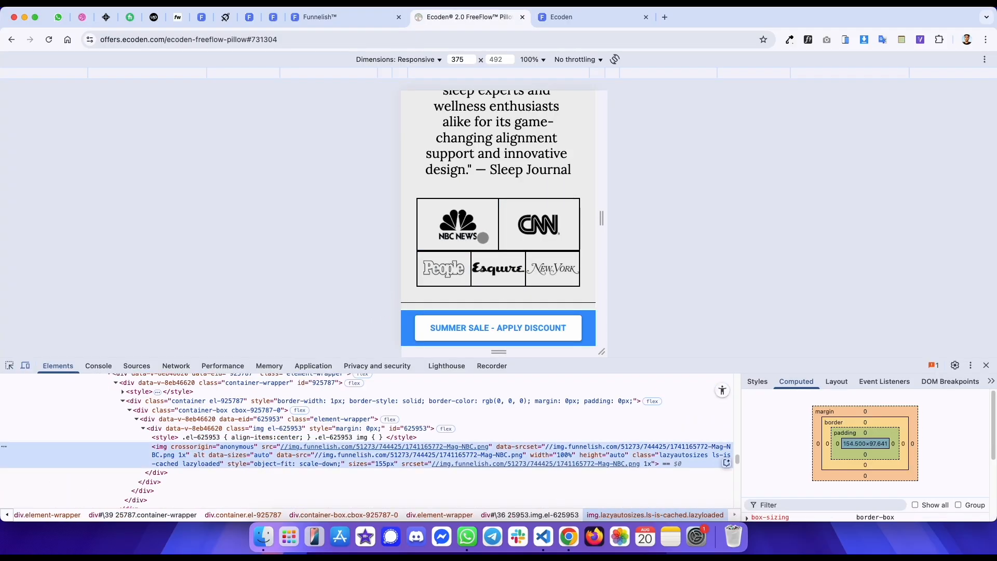
key("ctrl+shift+Tab")
left_click(743, 216)
key("ctrl+Tab")
key("ctrl+Tab")
key("super+r")
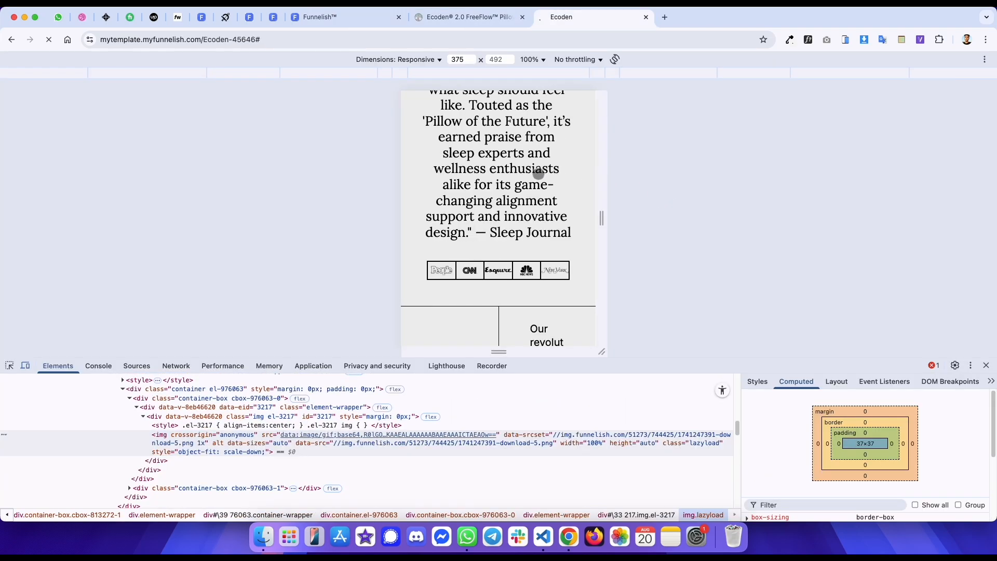
scroll(543, 173, "down", 2)
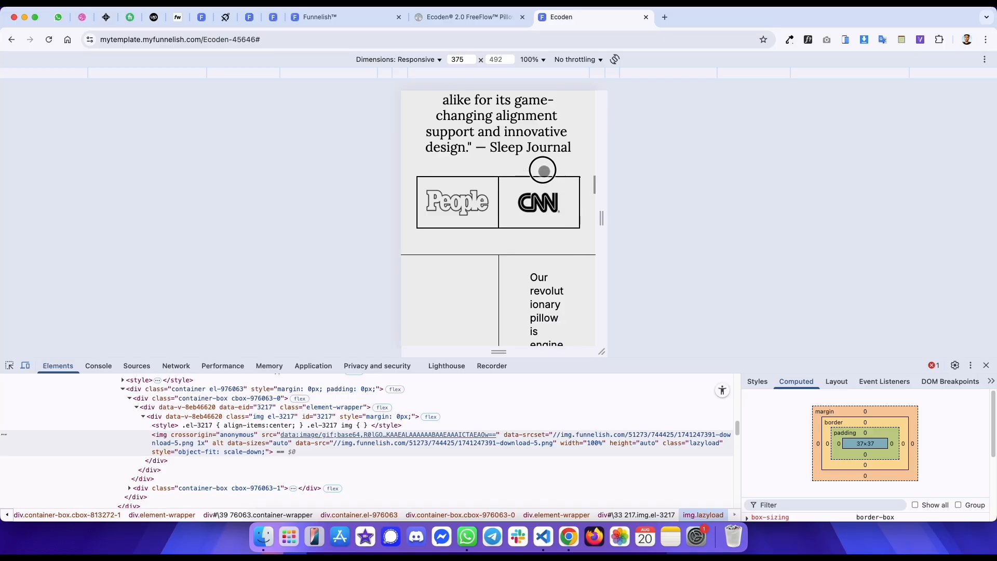
key("super+r")
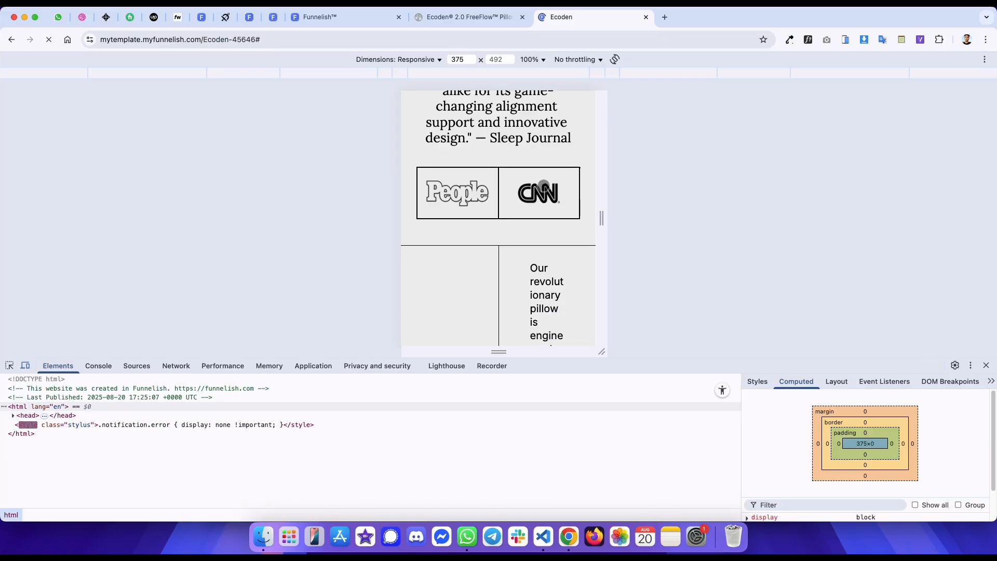
key("super+alt+Left")
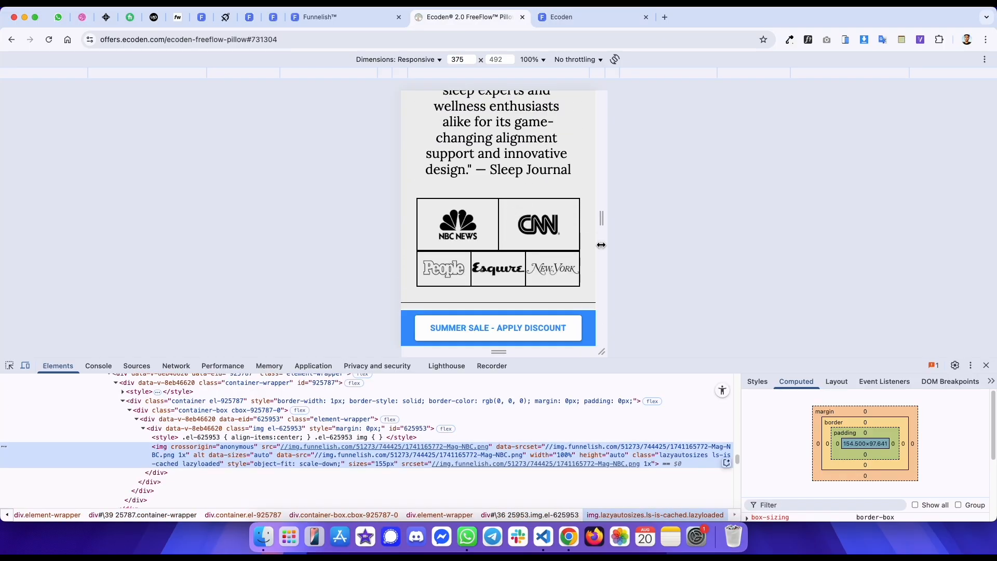
key("super+alt+Left")
scroll(559, 250, "down", 1)
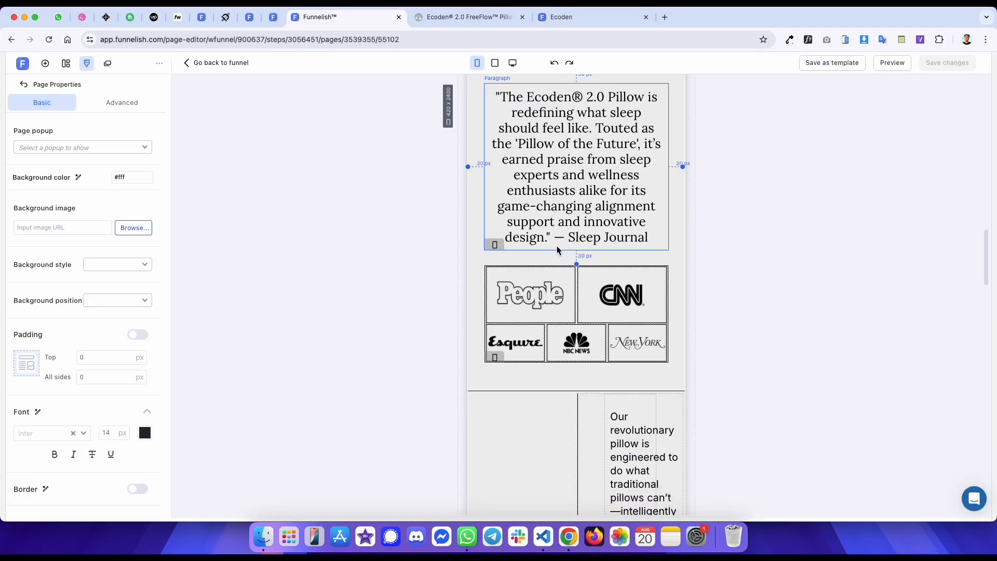
- Duplicate the logo container and delete its last three boxes, keeping only People and CNN
left_click(577, 276)
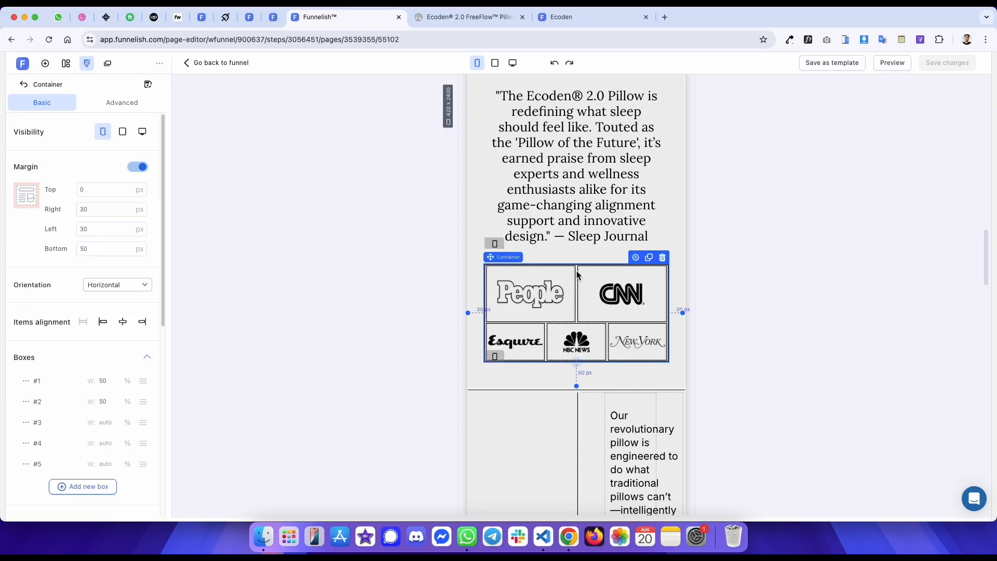
left_click(649, 257)
scroll(52, 394, "down", 1)
left_click(25, 458)
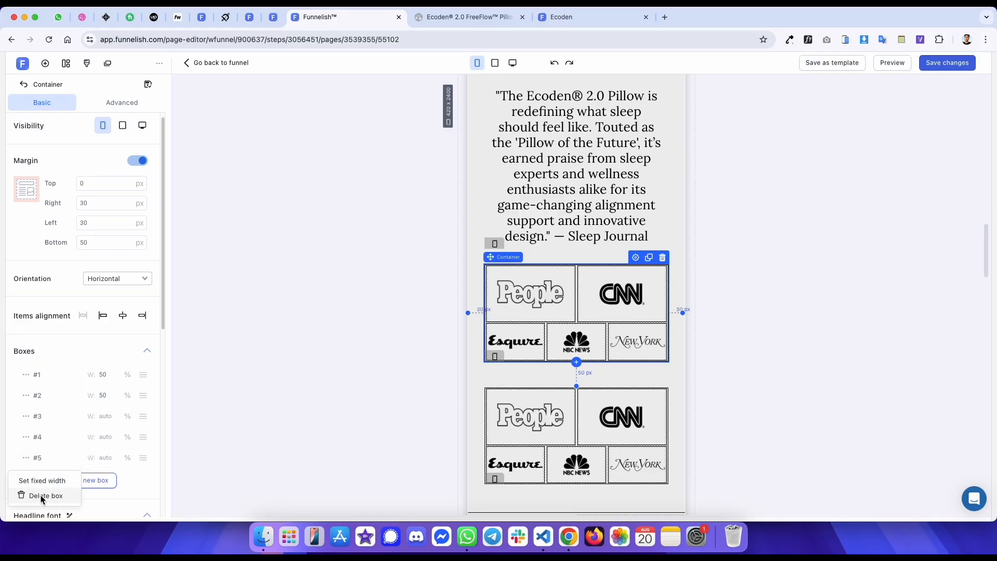
left_click(42, 494)
left_click(26, 437)
left_click(42, 475)
left_click(26, 416)
left_click(41, 454)
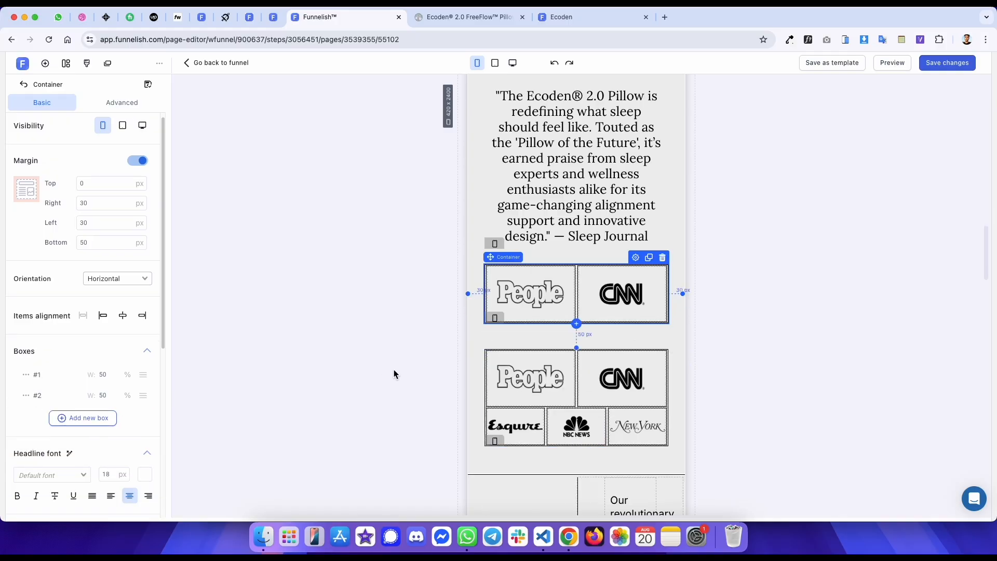
- Delete the first two boxes from the copied logo container, leaving Esquire, NBC News and New York
left_click(578, 359)
left_click(26, 380)
left_click(38, 421)
left_click(26, 382)
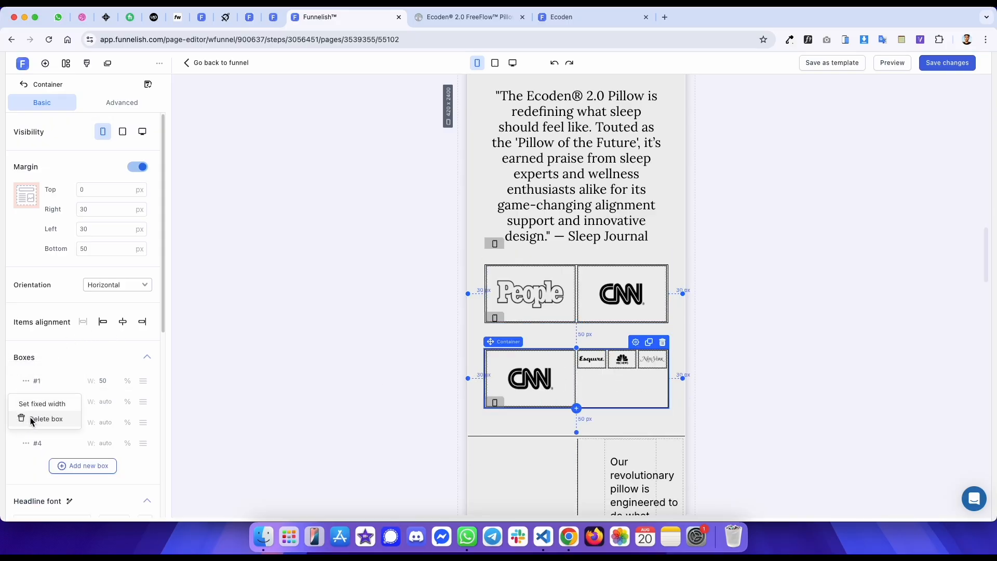
left_click(31, 417)
- Inspect the margins of the reference page's second logo row container
left_click(575, 281)
left_click(127, 254)
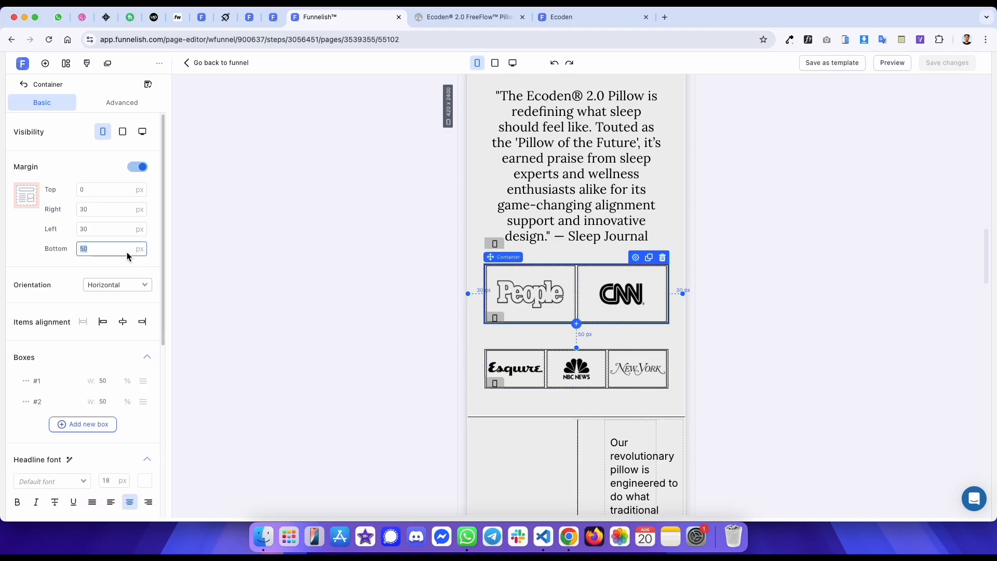
key("ctrl+Tab")
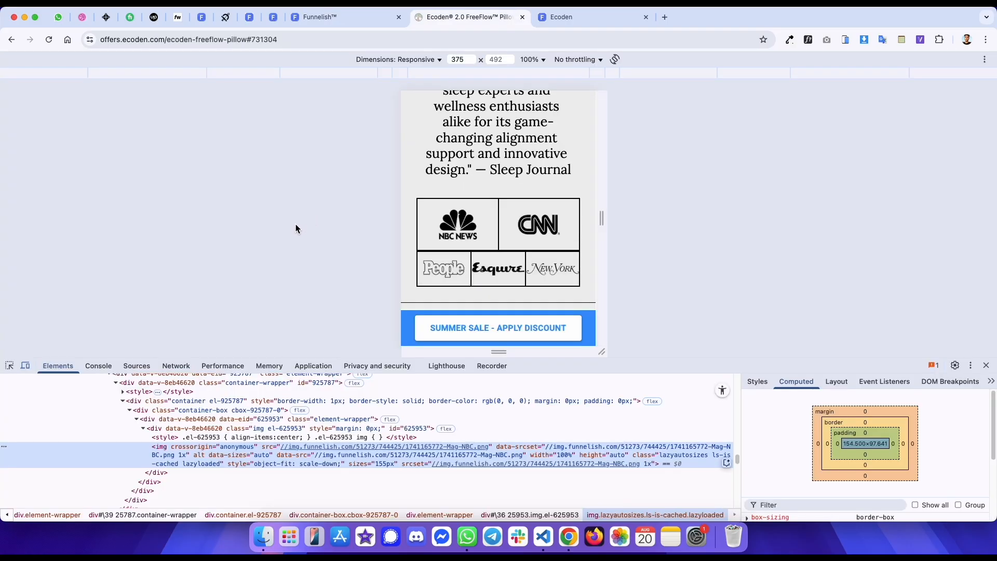
left_click(10, 365)
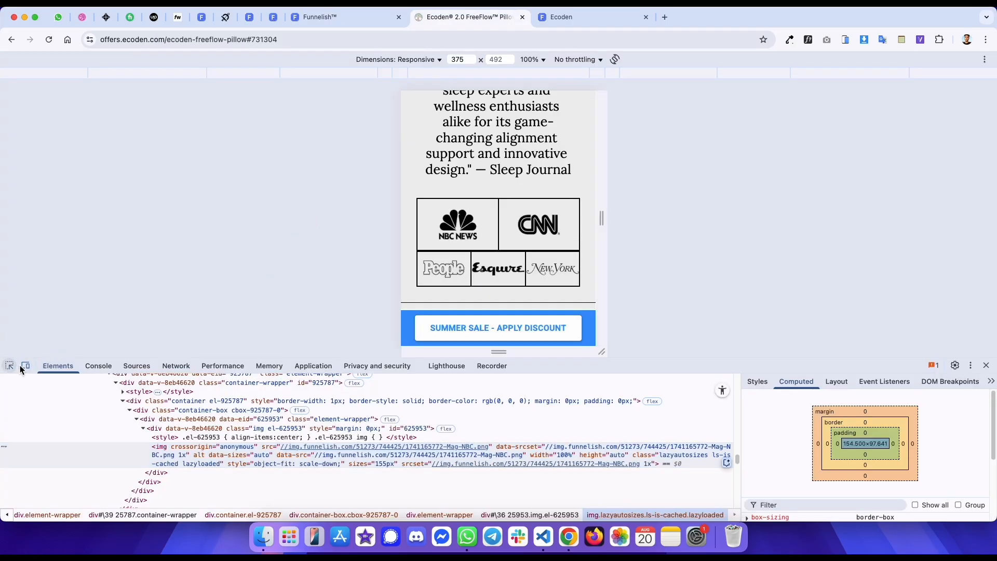
left_click(418, 278)
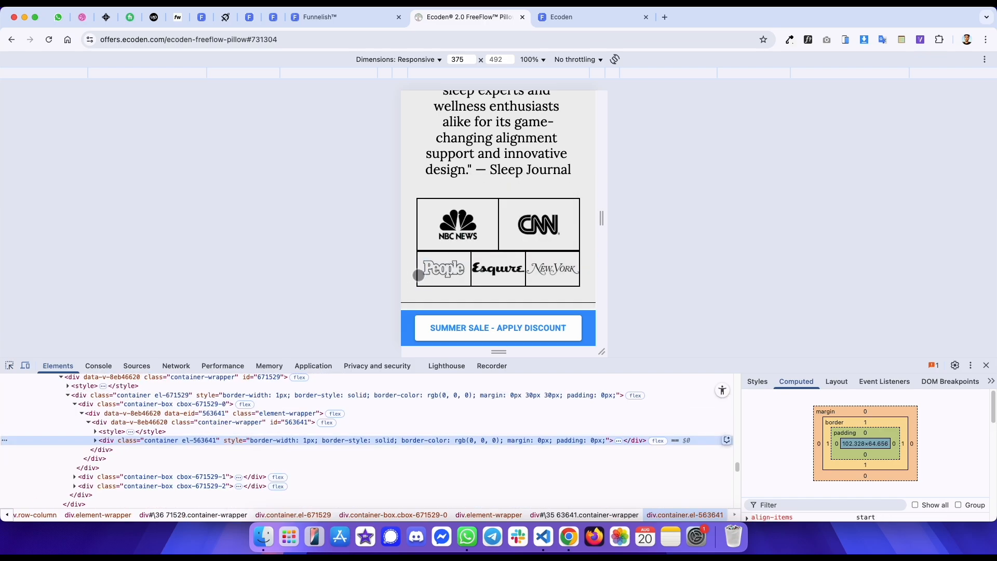
left_click(251, 394)
key("ctrl+shift+Tab")
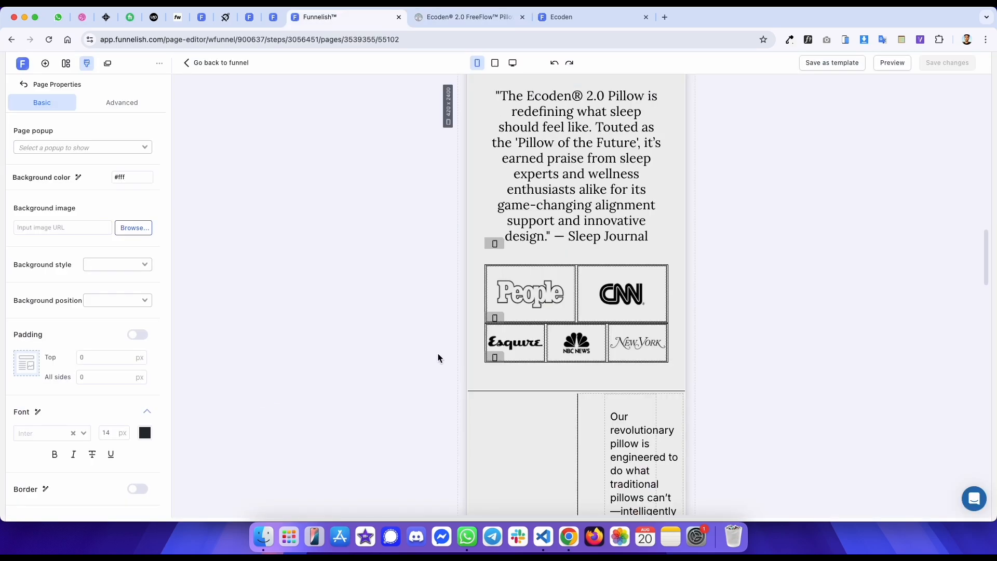
- Set the lower logo container's bottom margin to 30 px
left_click(491, 327)
left_click(554, 317)
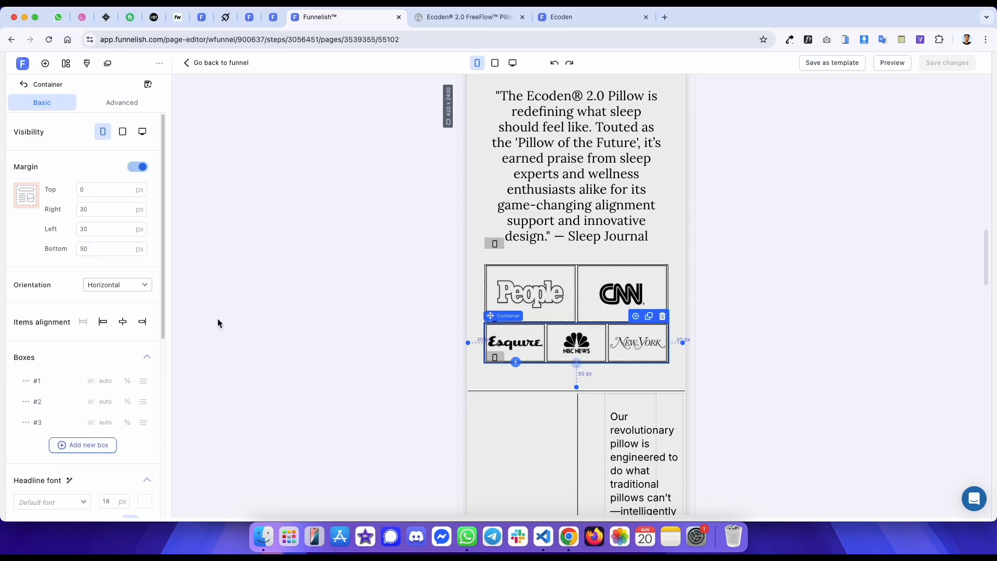
double_click(103, 250)
type("30")
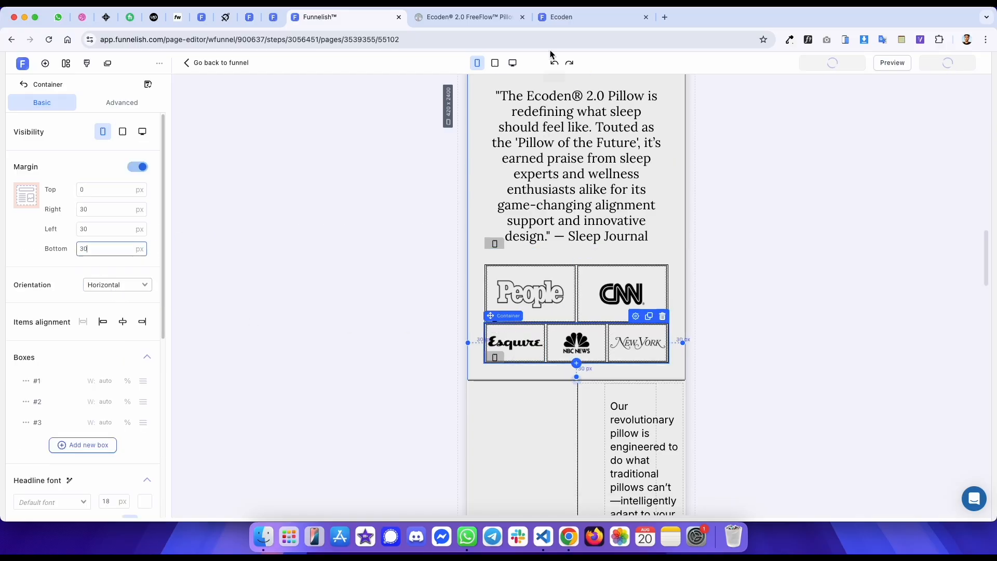
- Compare the published template's logo grid with the reference page
left_click(553, 20)
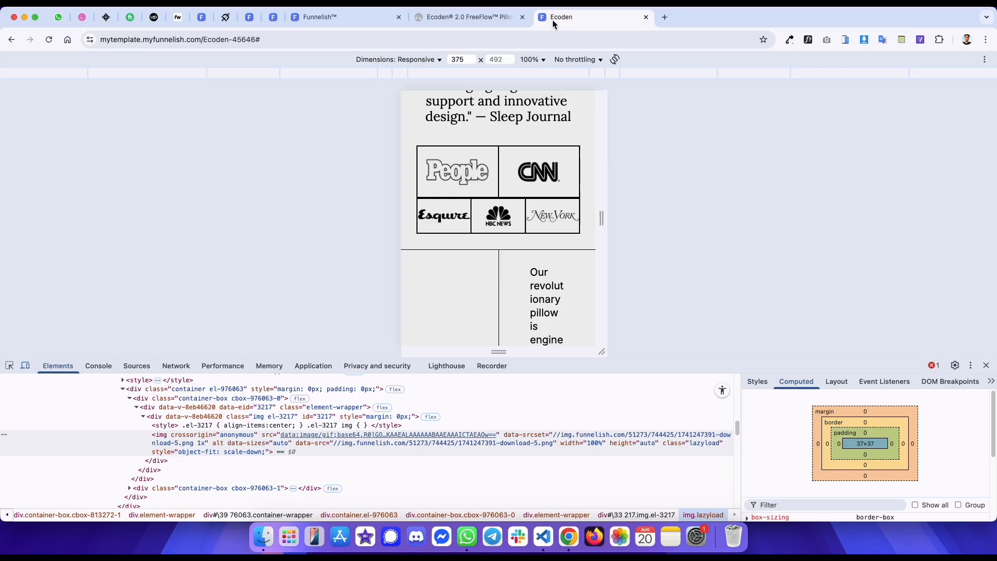
key("ctrl+shift+Tab")
left_click_drag(509, 190, 515, 125)
key("ctrl+Tab")
left_click_drag(510, 170, 511, 137)
key("ctrl+shift+Tab")
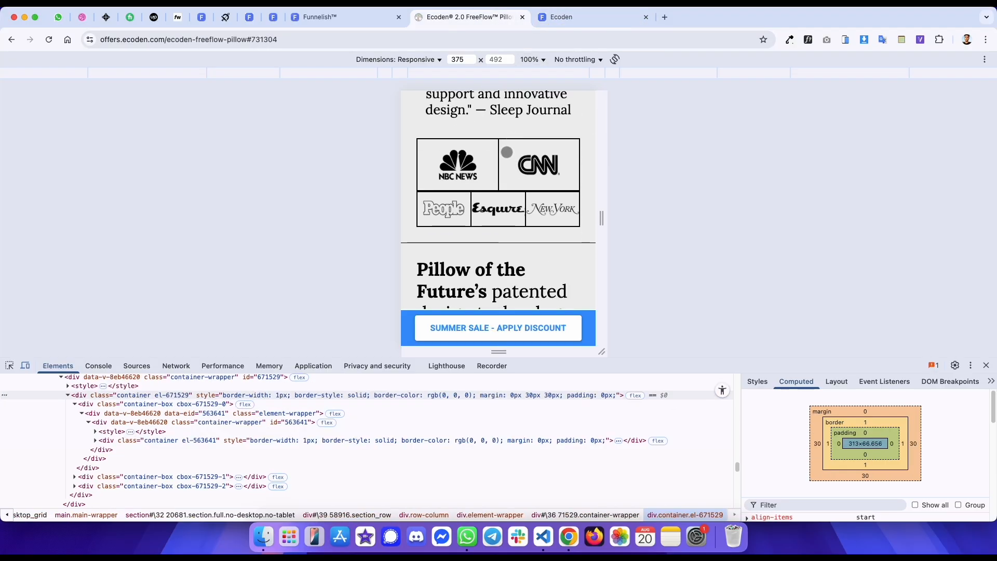
key("ctrl+shift+Tab")
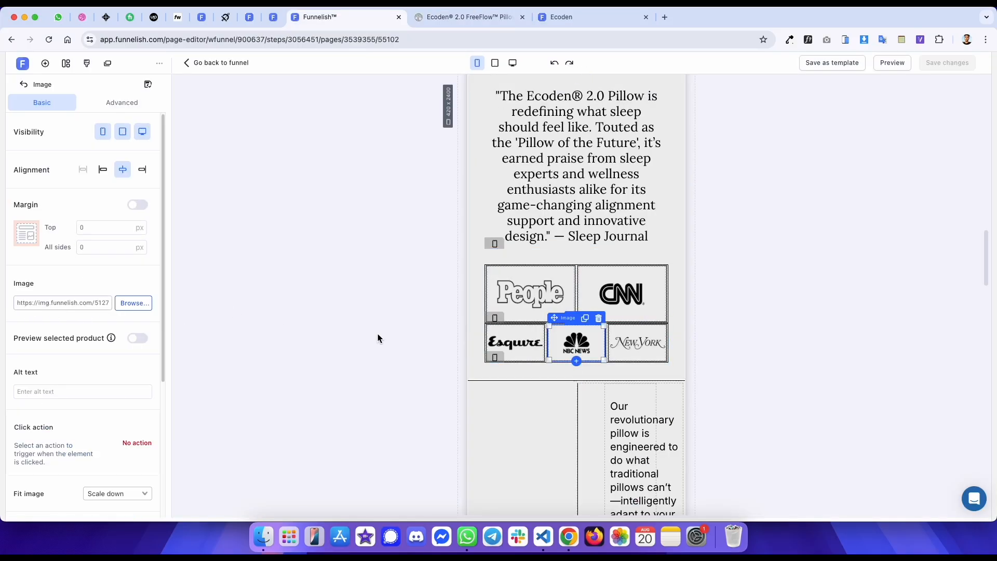
- Move the NBC News logo into the top row's first box and People into the lower row, then save
left_click_drag(574, 342, 534, 300)
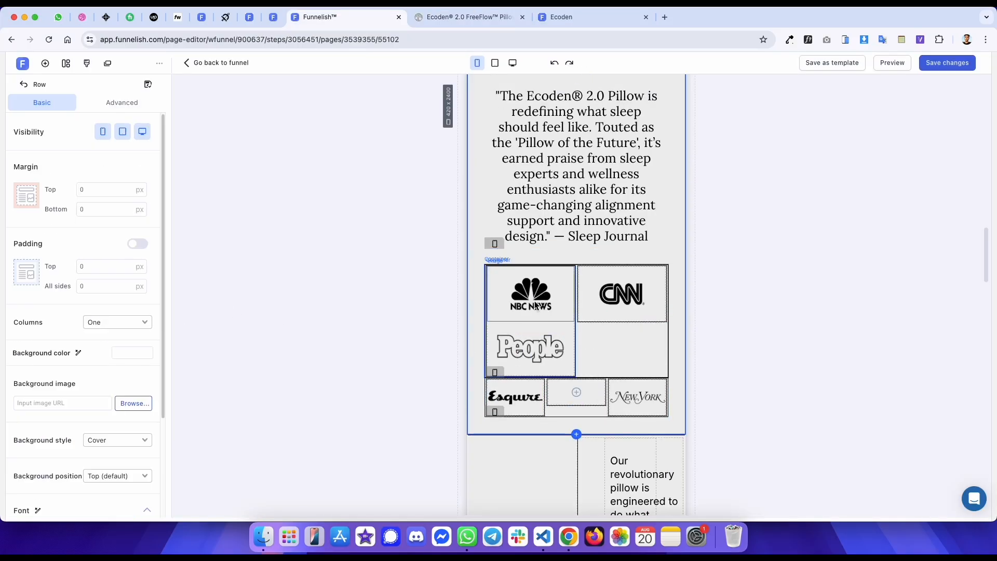
left_click_drag(517, 343, 566, 403)
key("super+s")
- Swap People and Esquire so People sits first in the lower logo row
key("ctrl+Tab")
key("ctrl+shift+Tab")
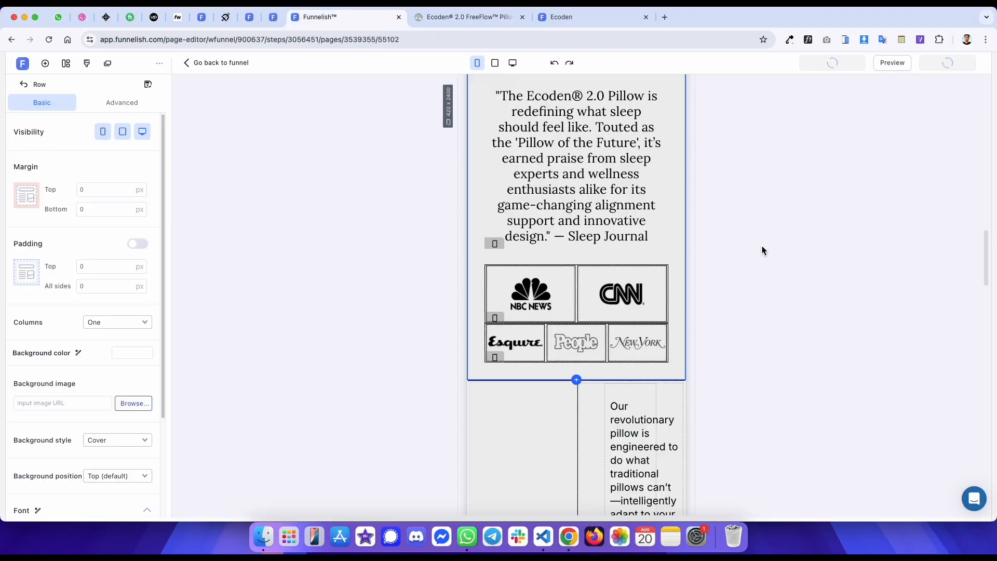
left_click(543, 344)
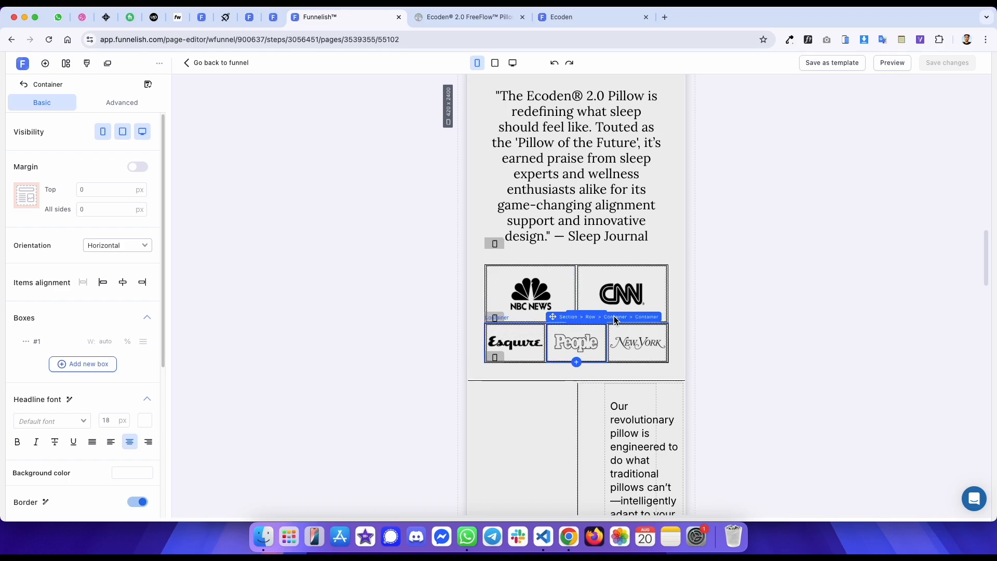
left_click(615, 318)
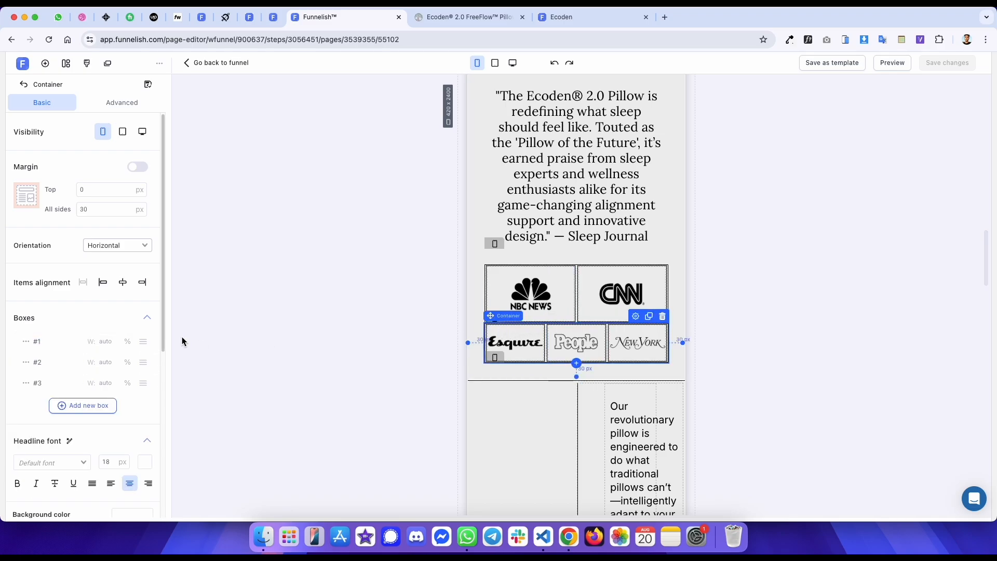
key("ctrl+Tab")
key("ctrl+shift+Tab")
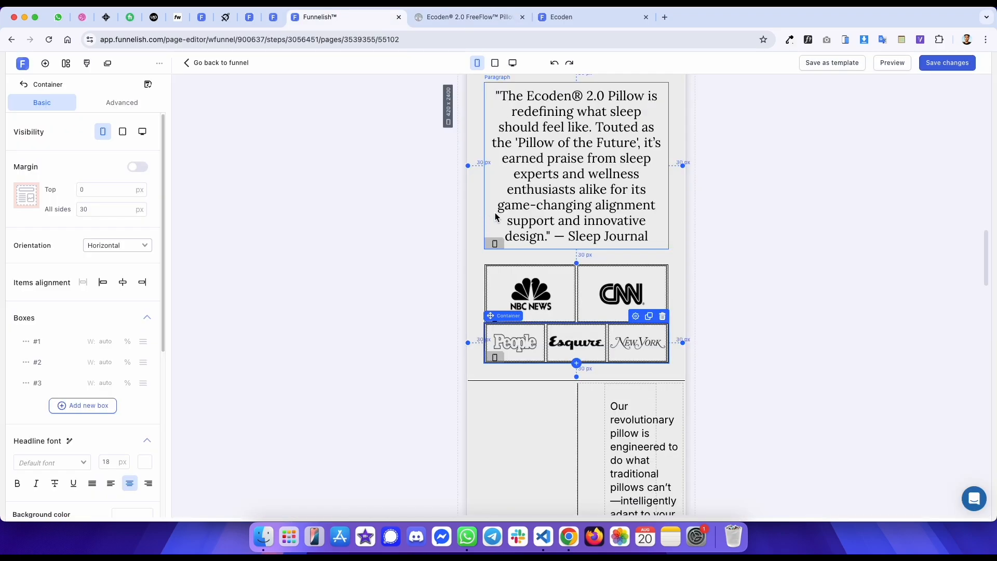
- Inspect the reference page's 'Pillow of the Future' heading section below the logos
left_click(735, 185)
key("ctrl+Tab")
key("ctrl+shift+Tab")
key("ctrl+Tab")
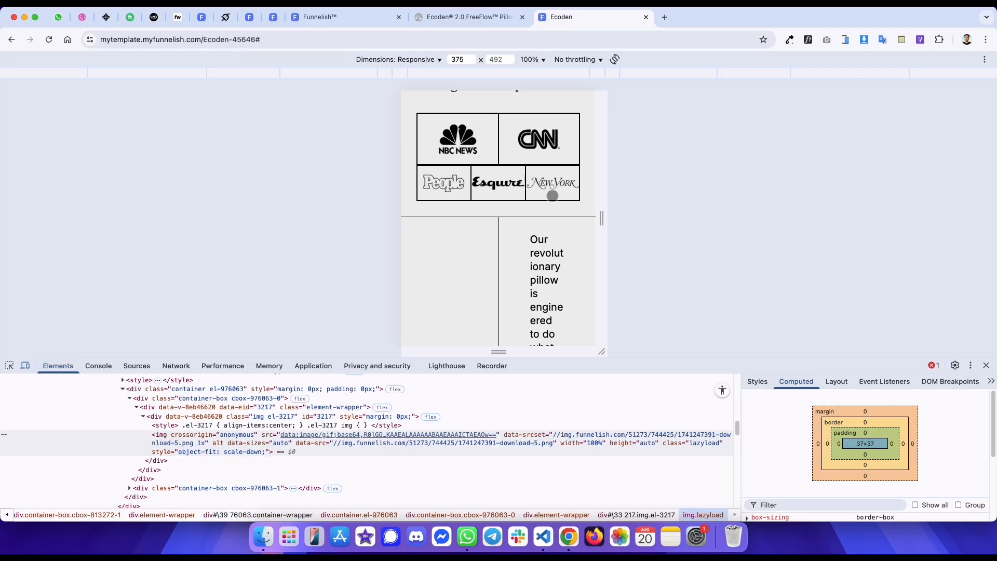
key("ctrl+shift+Tab")
left_click_drag(522, 269, 535, 160)
left_click(9, 367)
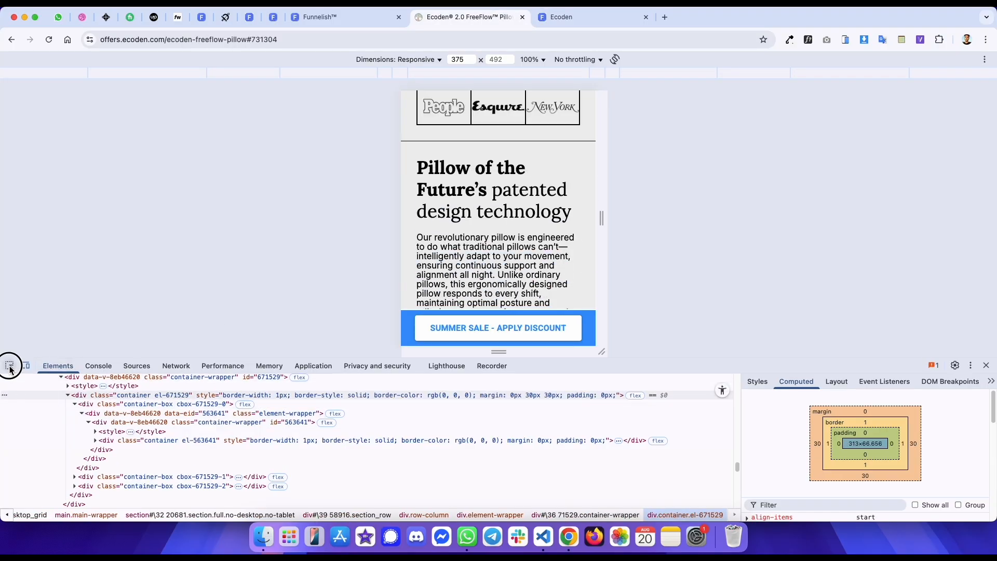
left_click(414, 165)
- Set the feature section container's orientation to Vertical and compare it with the reference page
key("ctrl+shift+Tab")
scroll(519, 259, "down", 5)
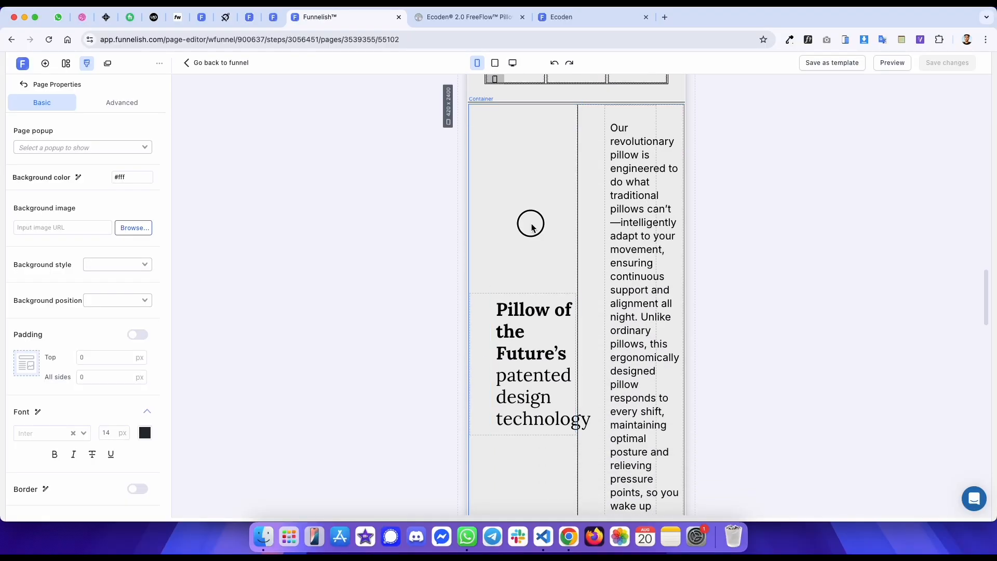
left_click(501, 211)
scroll(502, 211, "up", 2)
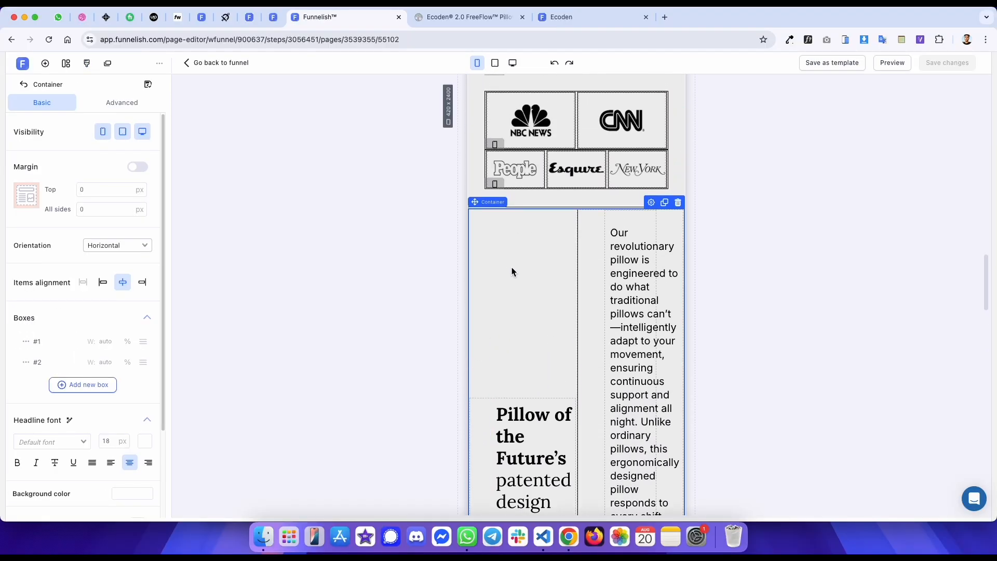
left_click(122, 271)
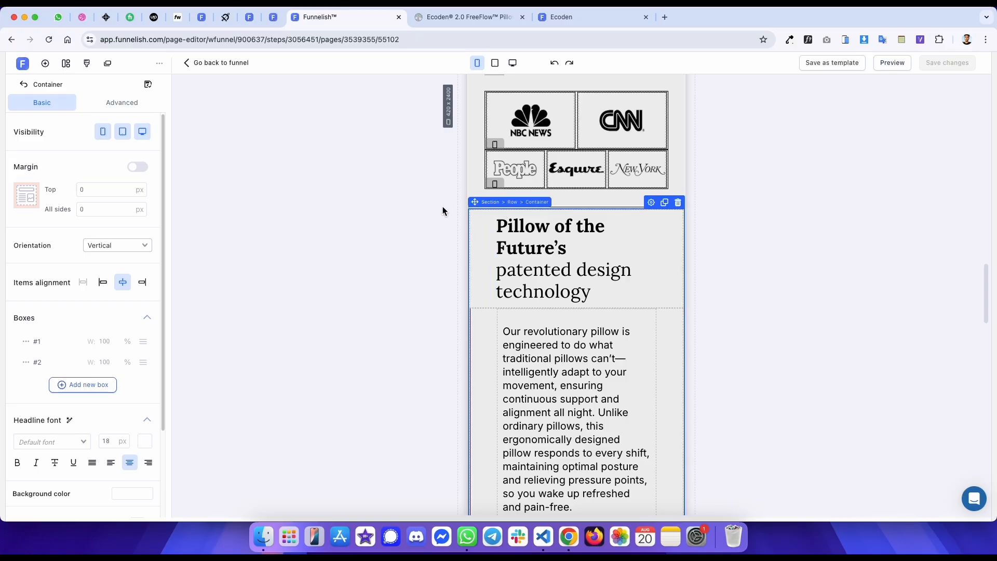
key("ctrl+Tab")
scroll(147, 418, "up", 1)
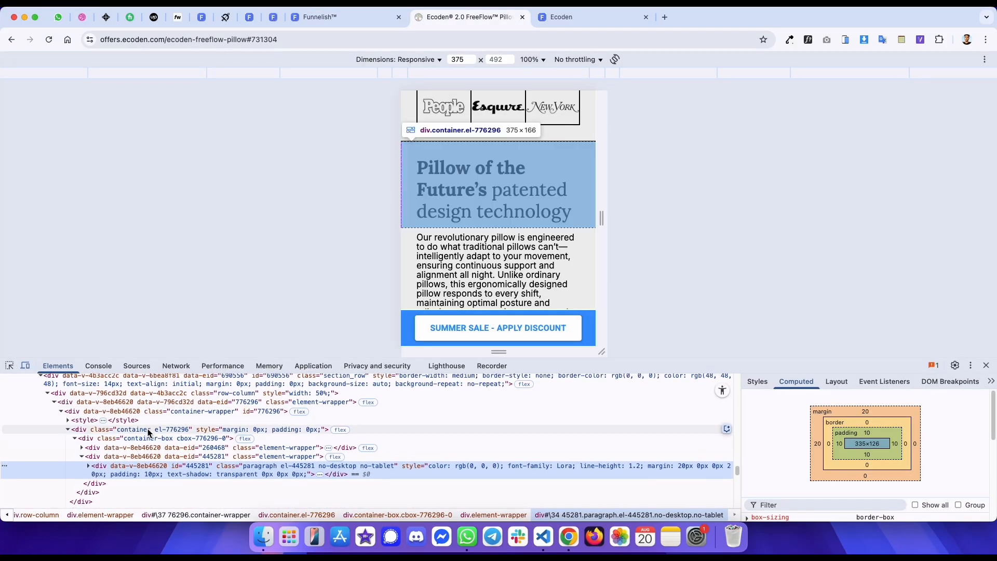
- Inspect the reference page's feature section and heading styles in the browser developer tools, comparing with the editor
left_click(147, 430)
scroll(147, 430, "up", 1)
scroll(148, 429, "up", 1)
left_click(152, 406)
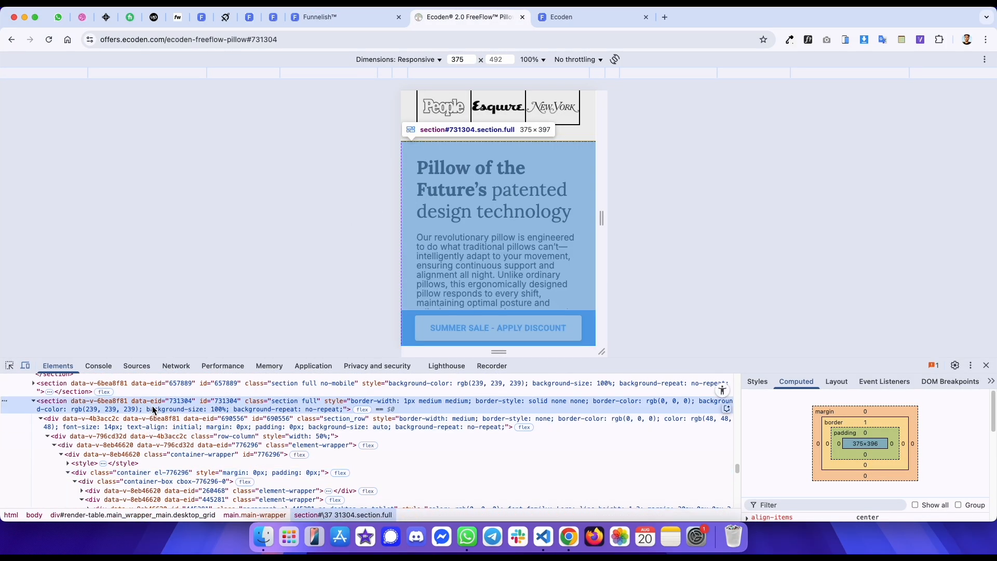
key("ctrl+shift+Tab")
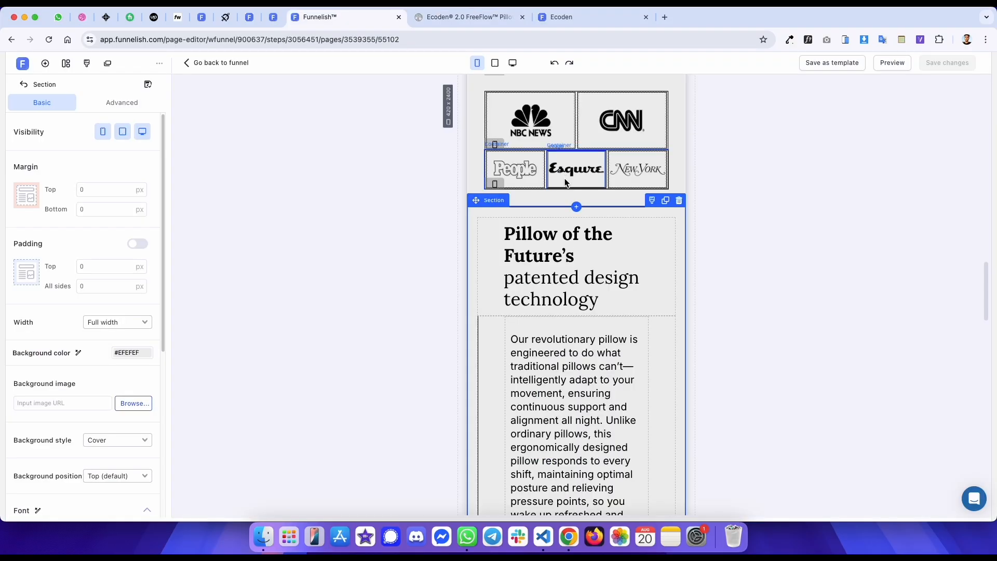
scroll(103, 322, "down", 5)
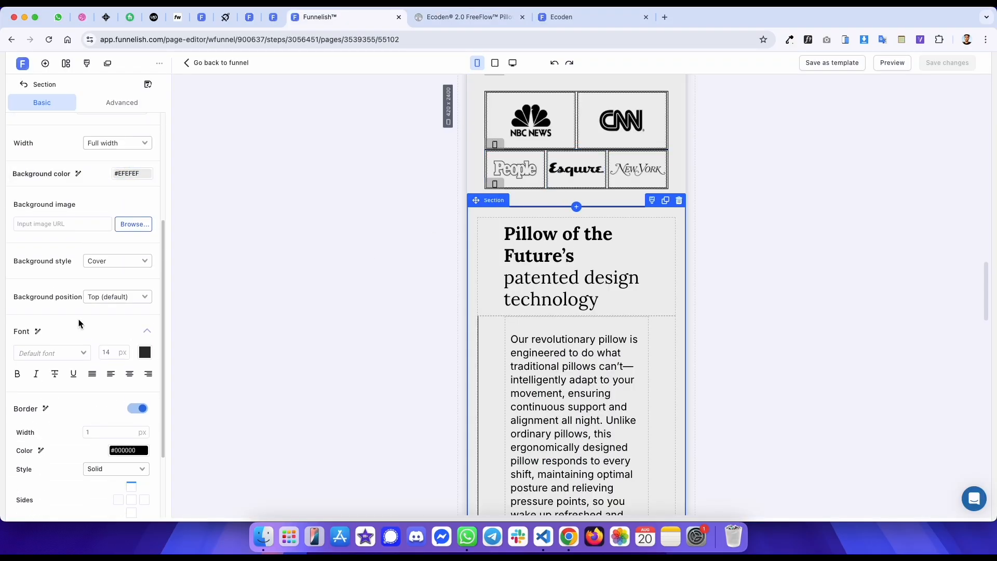
key("ctrl+Tab")
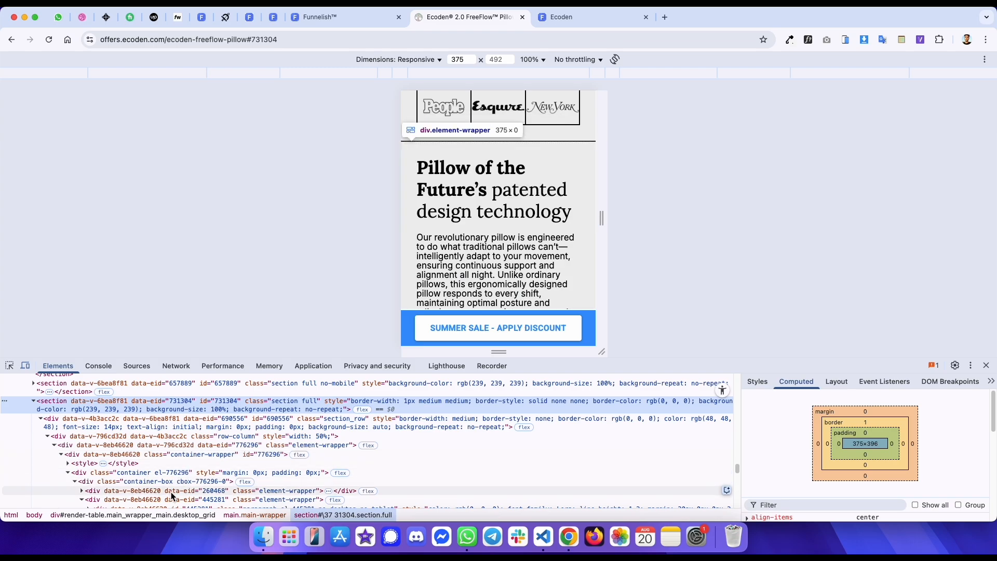
scroll(166, 496, "down", 3)
left_click(187, 447)
key("ctrl+shift+Tab")
- Select the 'Pillow of the Future's' heading paragraph and compare its font size and spacing with the reference heading
left_click(559, 287)
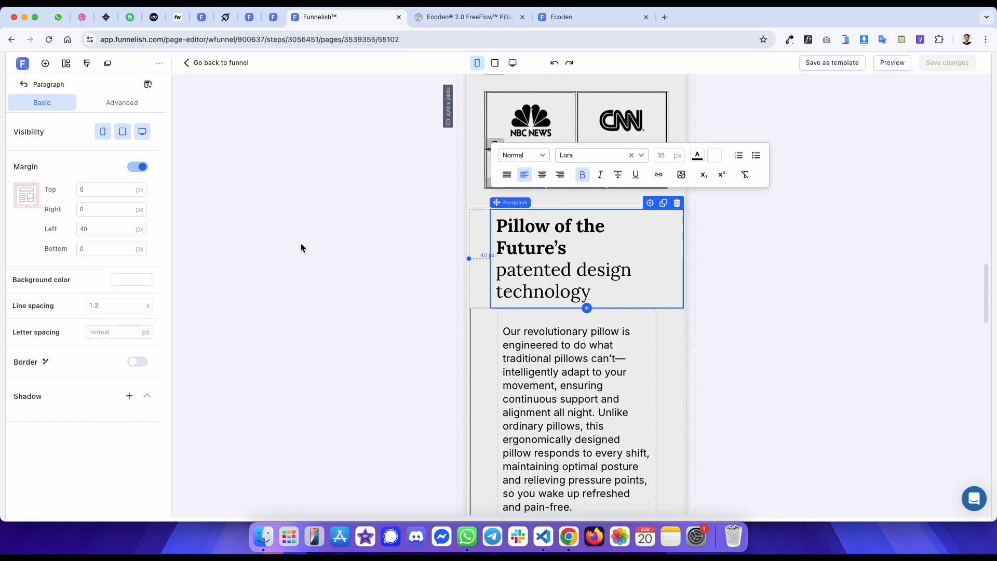
key("ctrl+Tab")
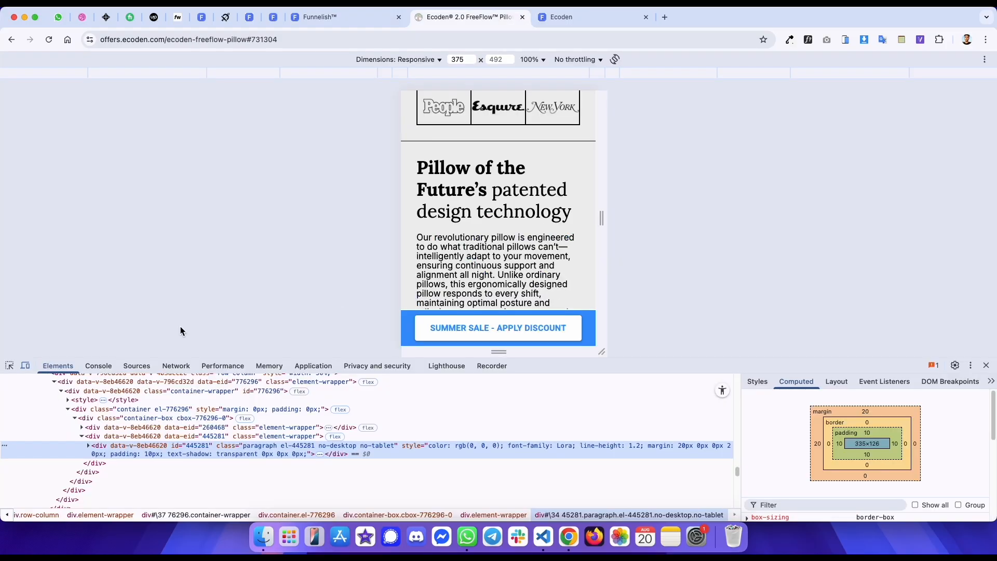
left_click(9, 365)
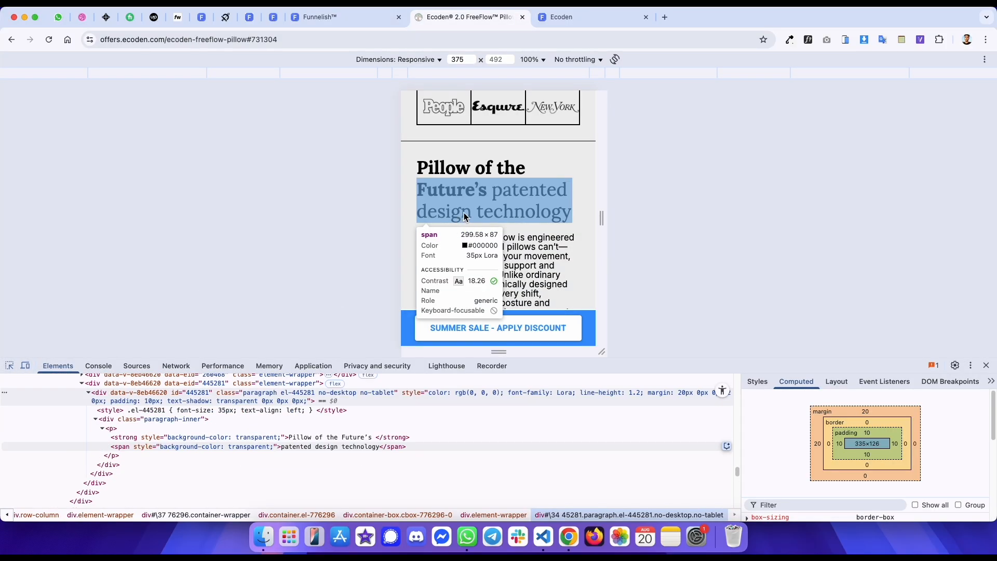
key("ctrl+shift+Tab")
triple_click(588, 242)
left_click(591, 245)
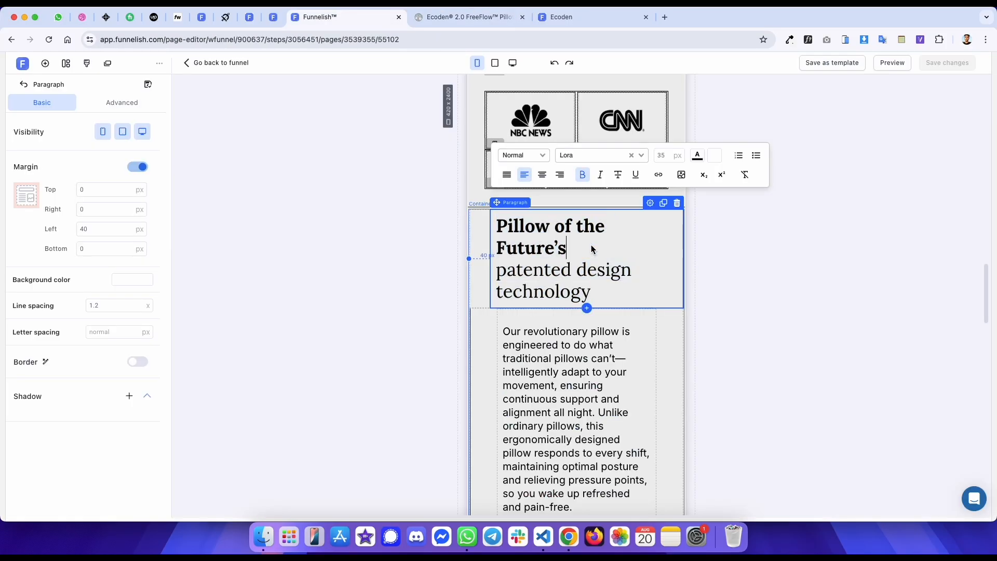
double_click(663, 157)
double_click(656, 157)
key("ctrl+Tab")
left_click(490, 214)
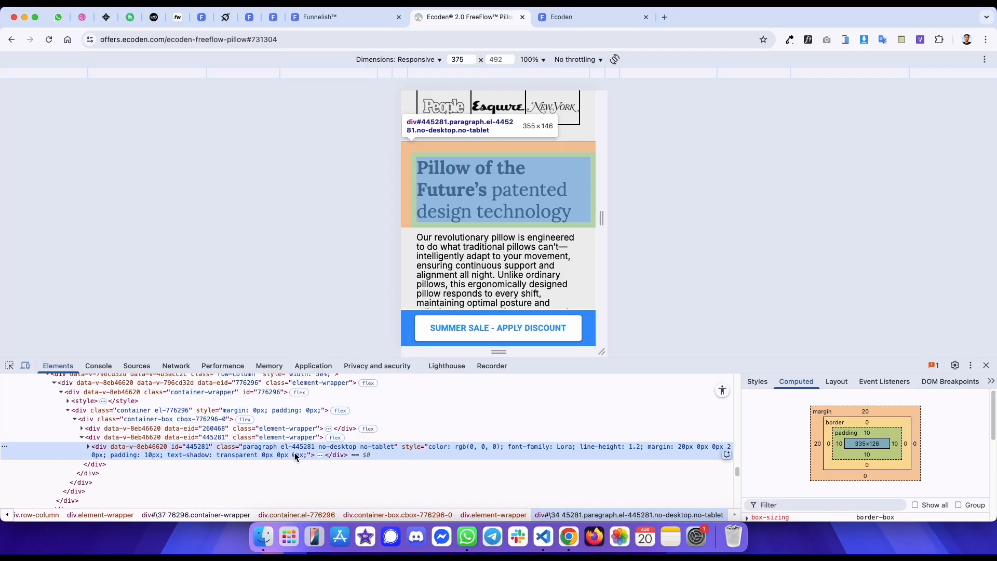
key("ctrl+shift+Tab")
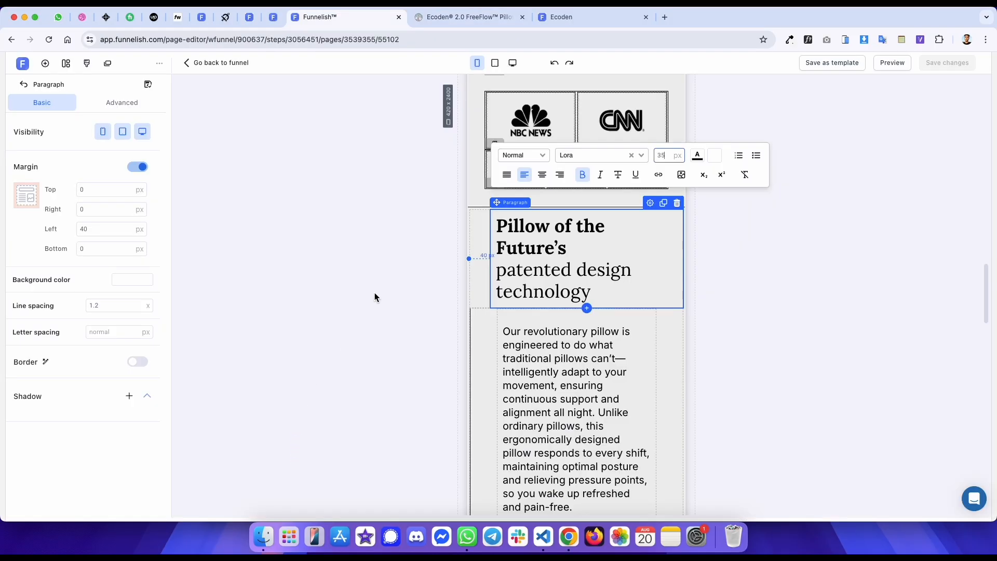
- Set the heading paragraph to show on mobile only with top and left margins of 20 px, then save
left_click(663, 205)
left_click(102, 132)
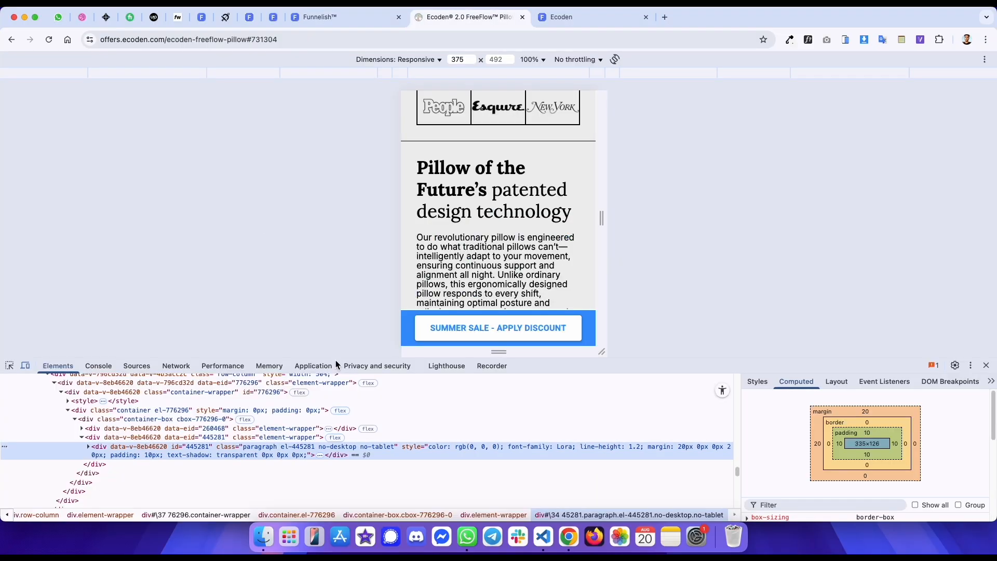
key("ctrl+Tab")
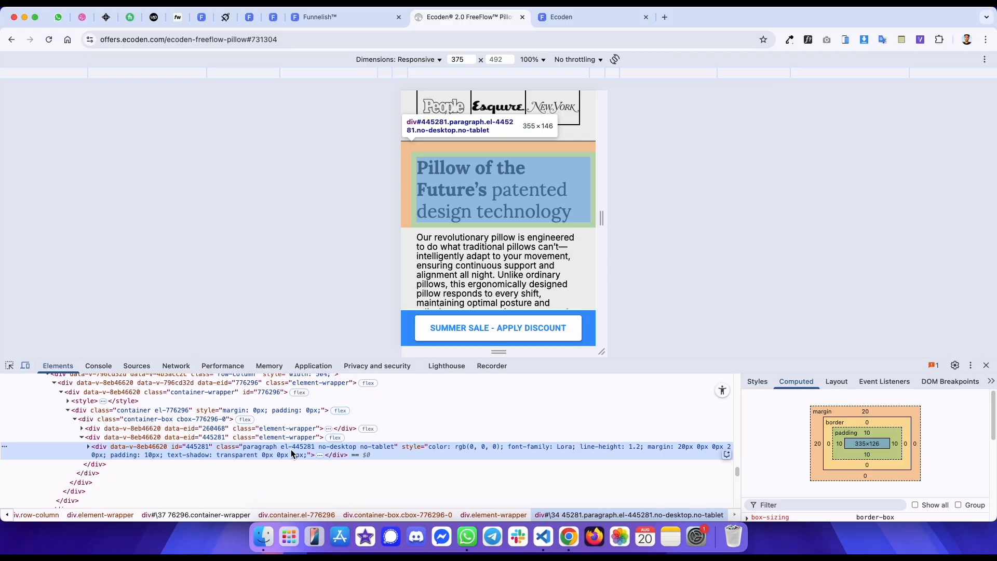
key("ctrl+shift+Tab")
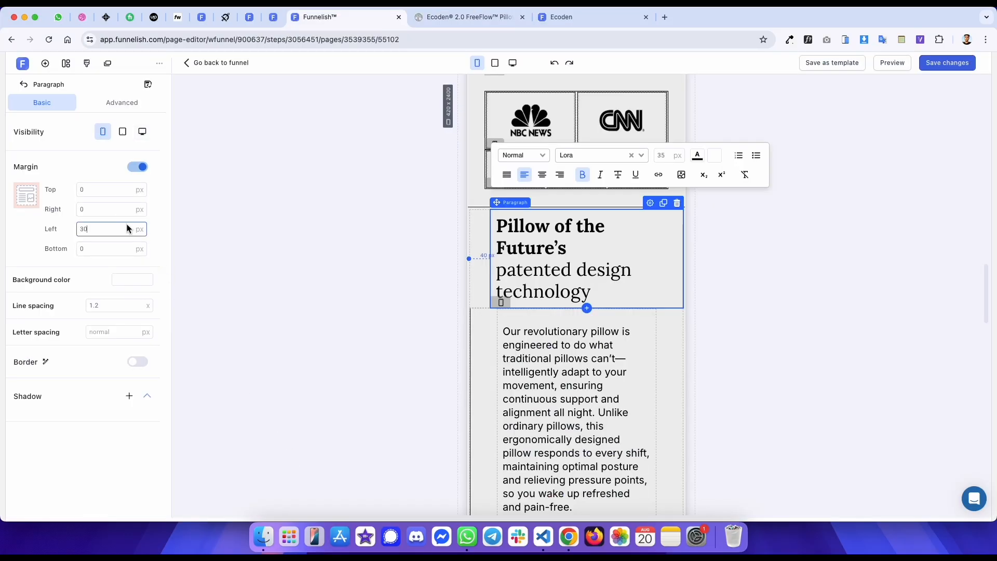
key("shift+Down")
left_click(109, 191)
key("shift+Up")
key("shift+Up")
left_click(284, 209)
key("super+s")
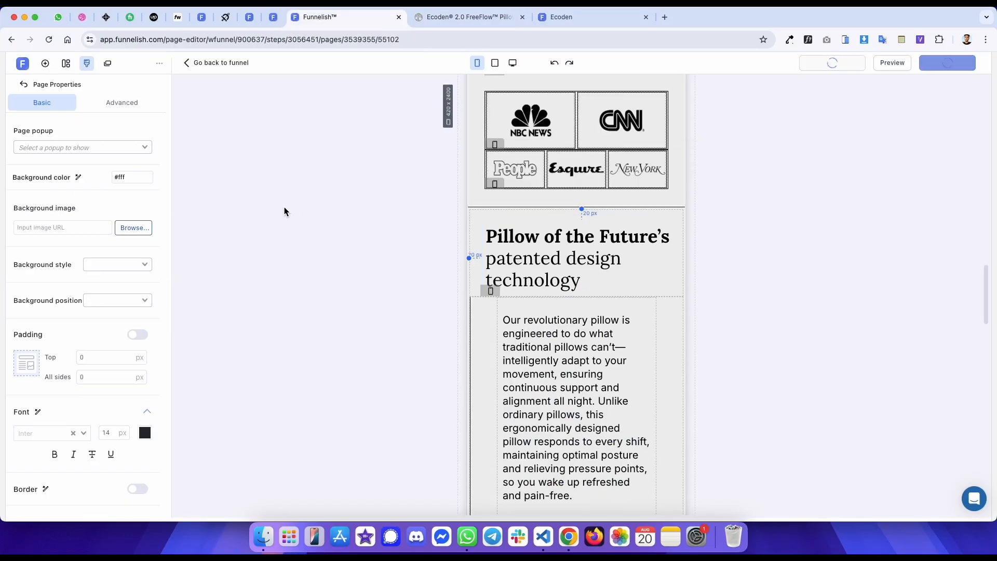
- Check the reference body text size, then set the feature paragraph's font size to 17 px
key("ctrl+Tab")
left_click(11, 366)
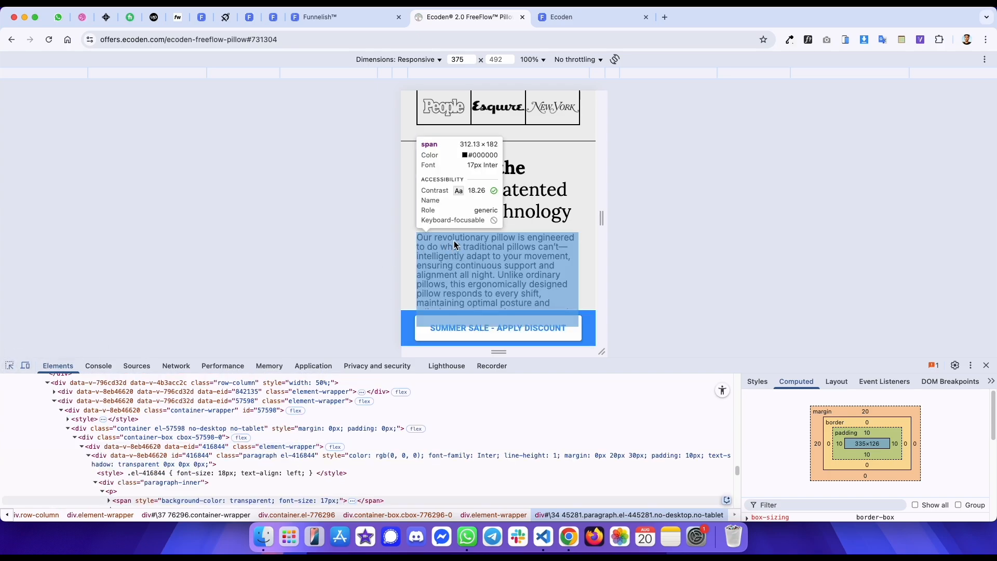
key("ctrl+shift+Tab")
left_click(572, 349)
key("super+a")
left_click(671, 254)
type("17")
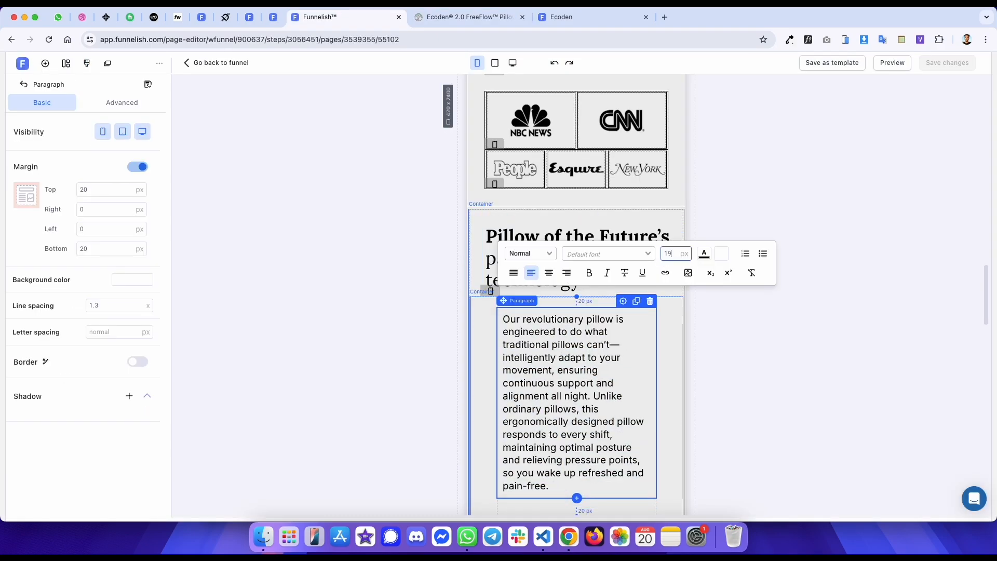
- Compare the feature paragraph and the section below it with the reference page
key("ctrl+Tab")
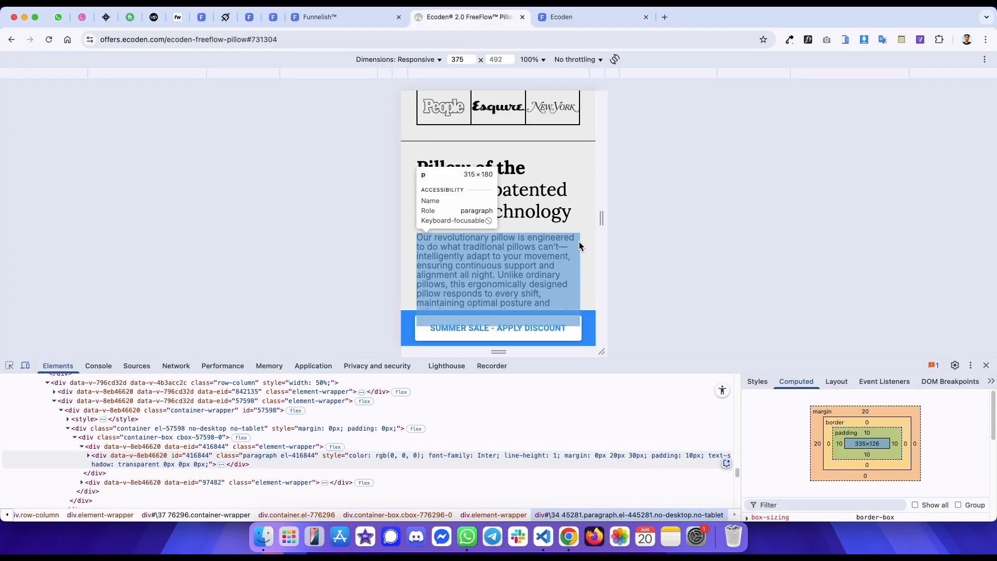
left_click(578, 241)
scroll(499, 172, "down", 3)
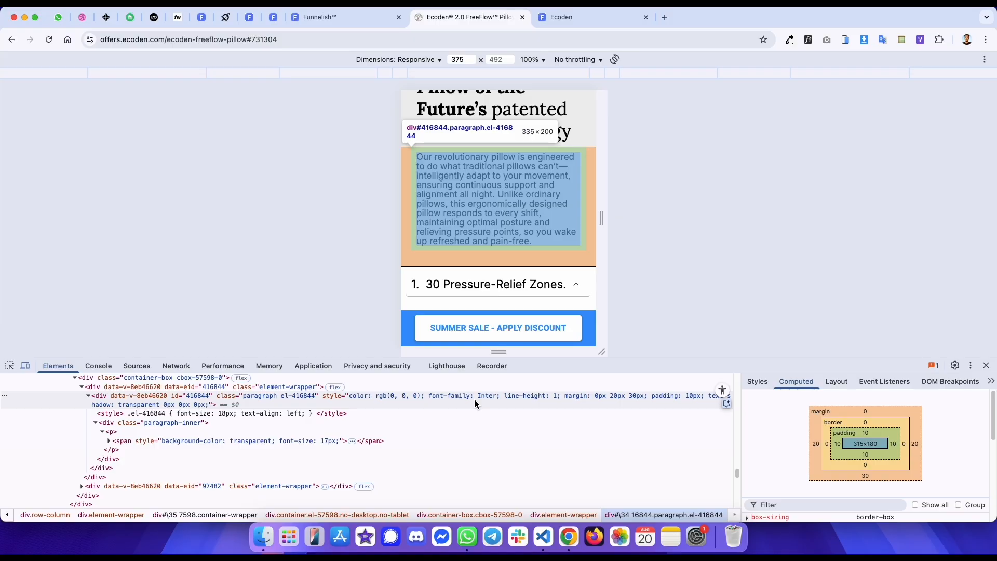
key("ctrl+shift+Tab")
scroll(549, 307, "down", 2)
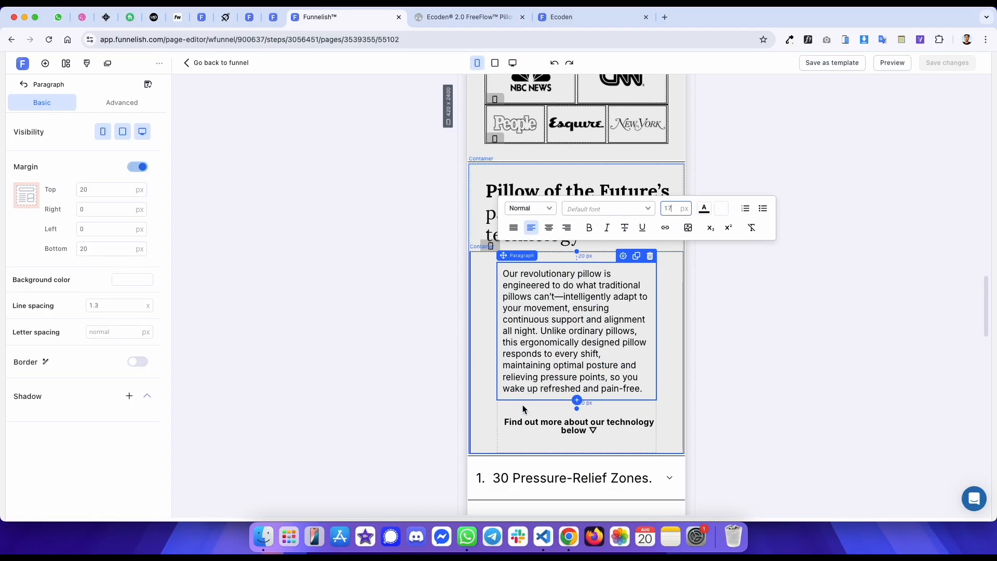
- Select the container holding the feature paragraph and review its basic and advanced padding settings
left_click(484, 316)
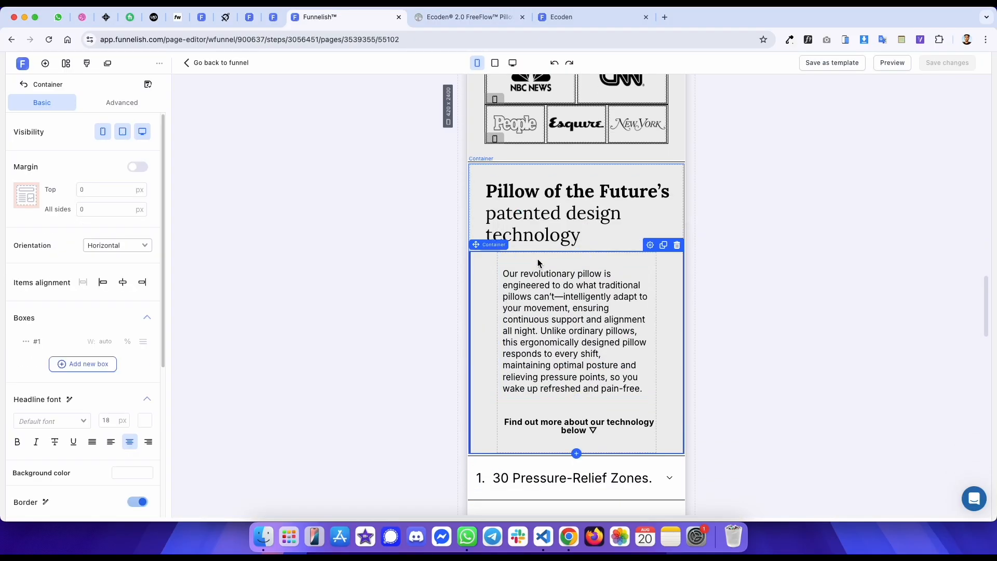
left_click(133, 103)
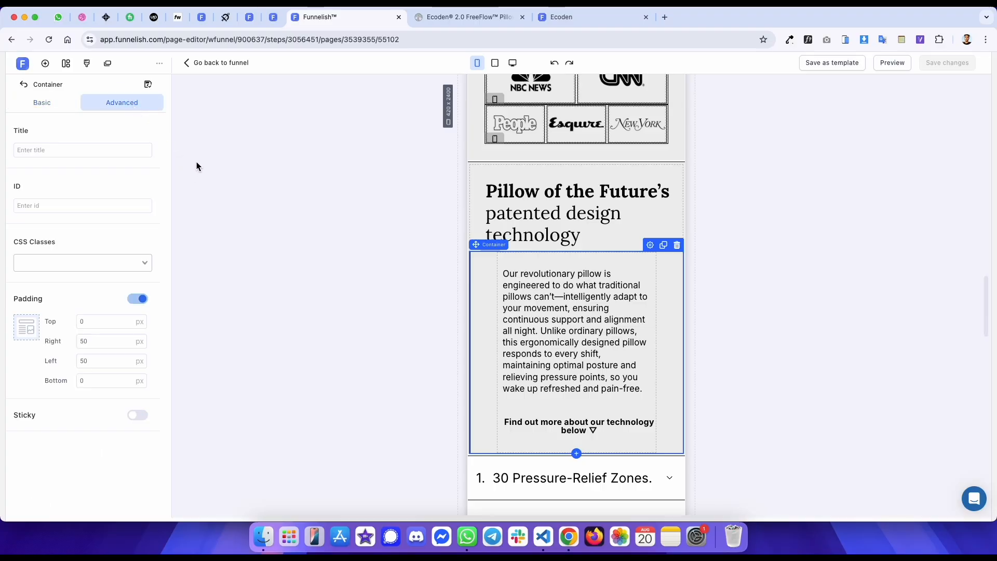
left_click(52, 103)
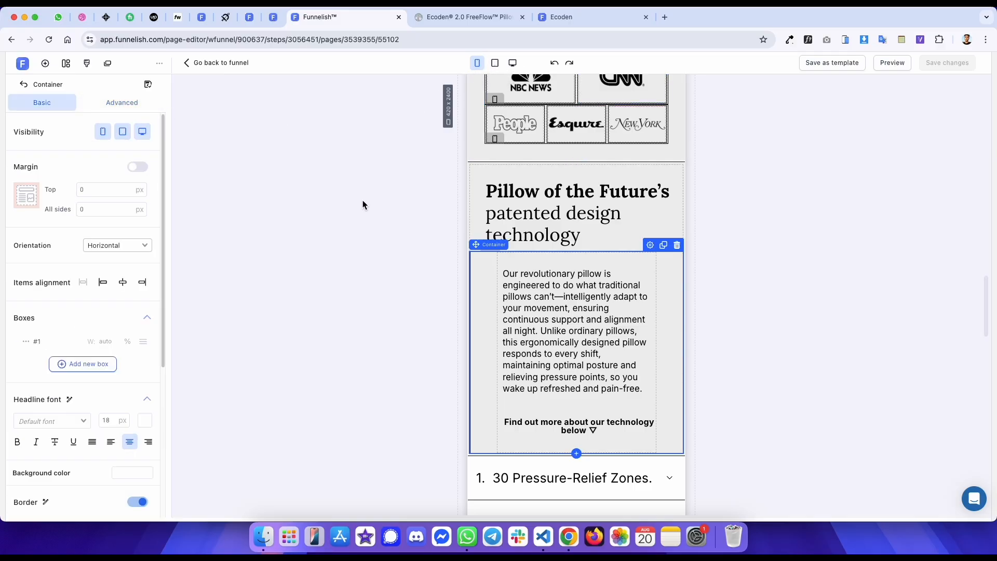
scroll(503, 194, "down", 2)
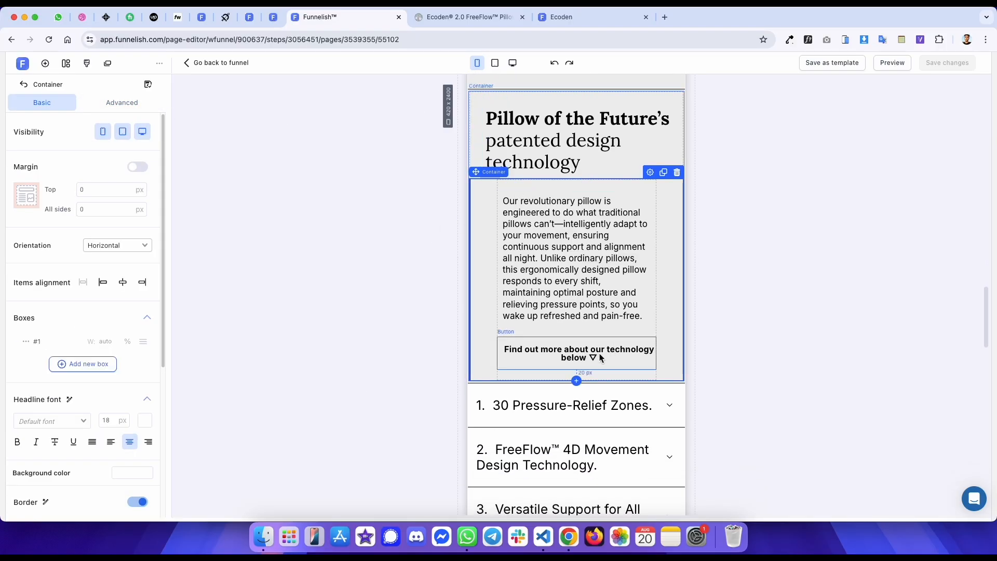
- Switch to desktop view and insert a container with three boxes above the feature paragraph
left_click(513, 63)
scroll(648, 232, "up", 8)
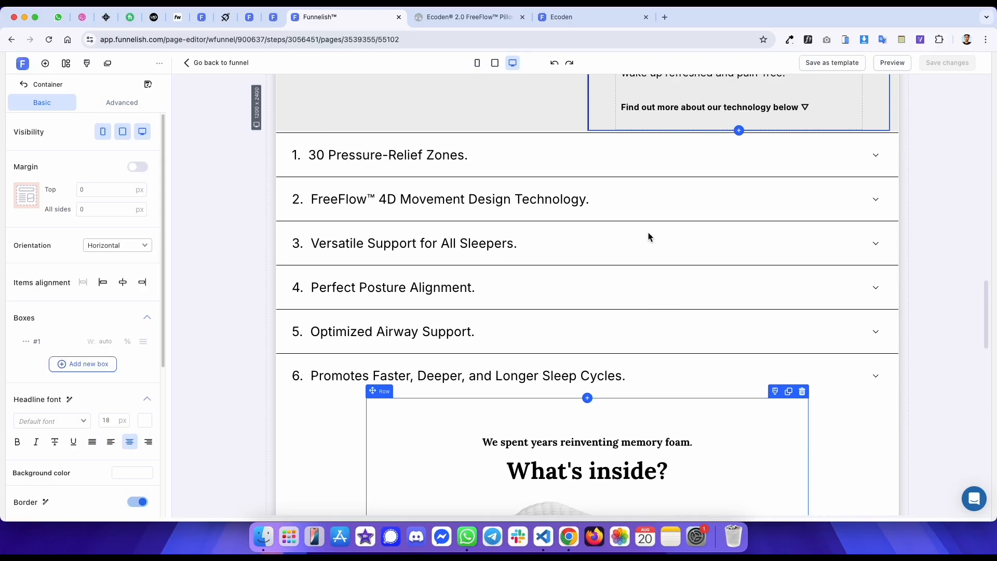
left_click(45, 64)
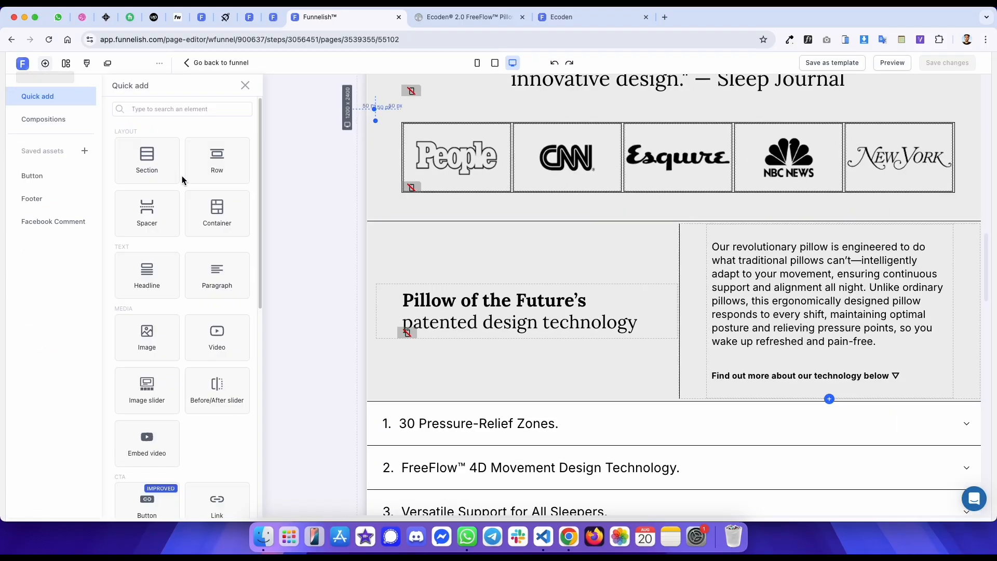
left_click_drag(223, 210, 739, 248)
left_click(118, 192)
double_click(118, 192)
type("0")
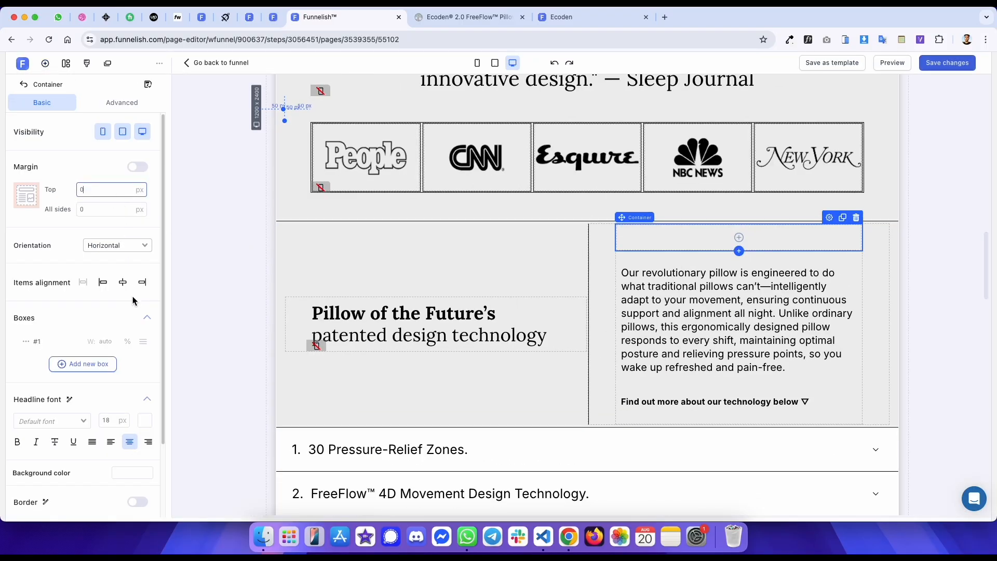
left_click(84, 364)
left_click(83, 385)
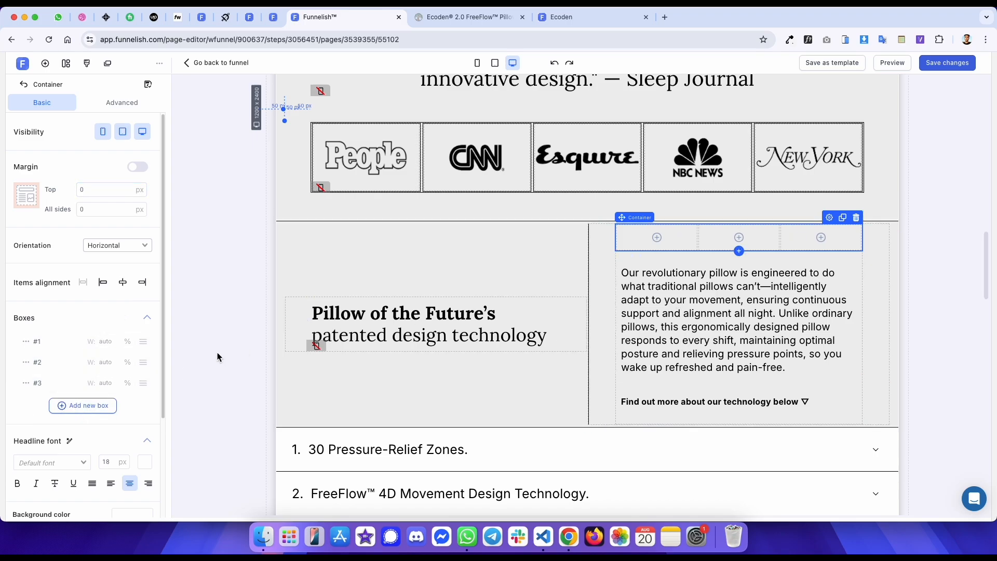
left_click(596, 233)
- Set the feature text container's right and left padding to 20 px
key("ctrl+Tab")
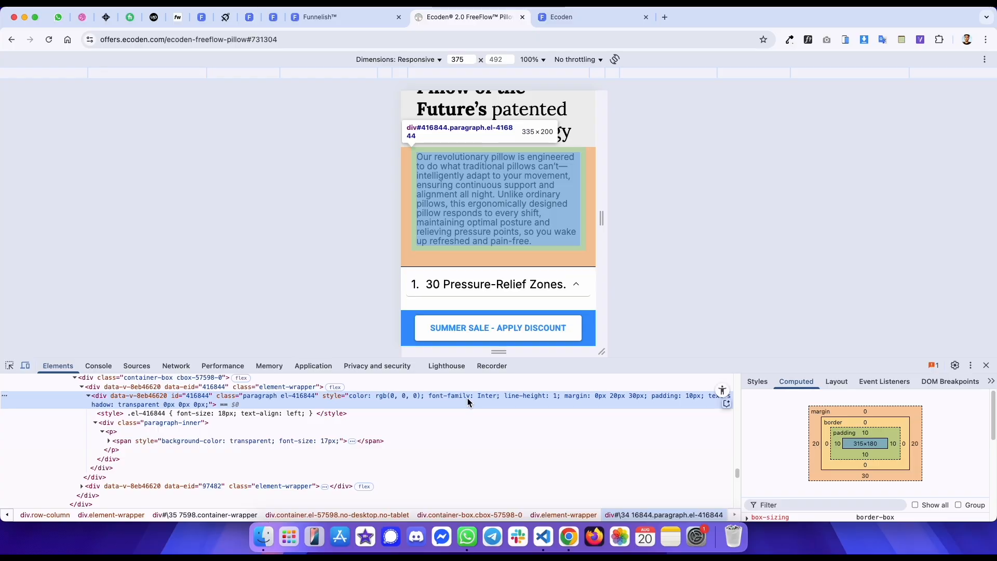
key("ctrl+shift+Tab")
left_click(122, 102)
left_click(108, 340)
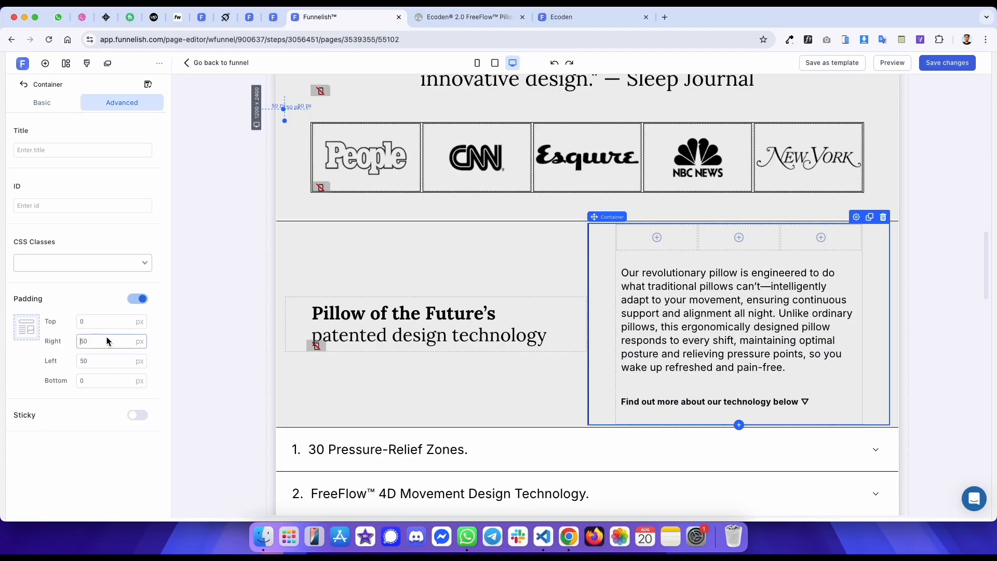
type("20")
key("Tab")
key("Tab")
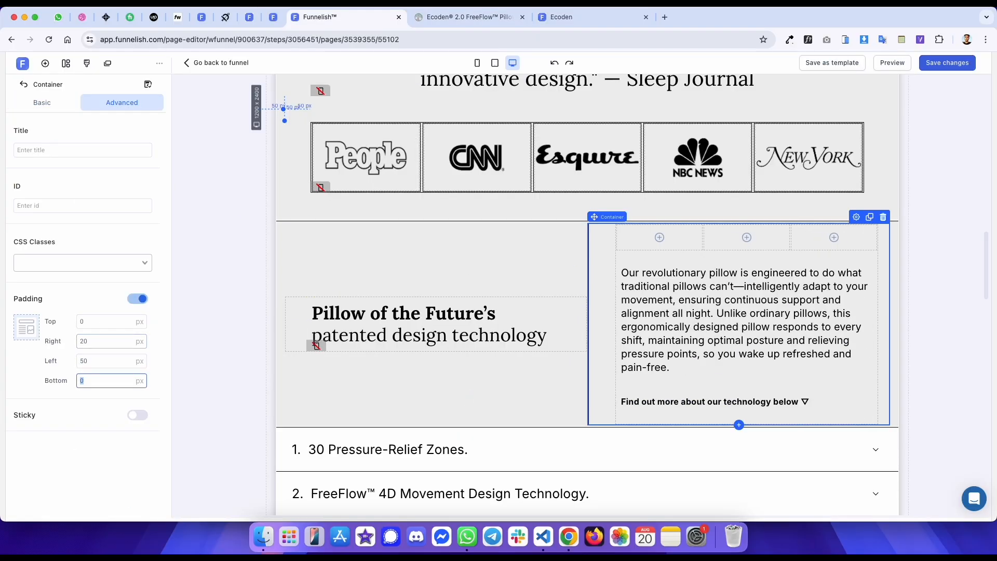
left_click(101, 361)
type("20")
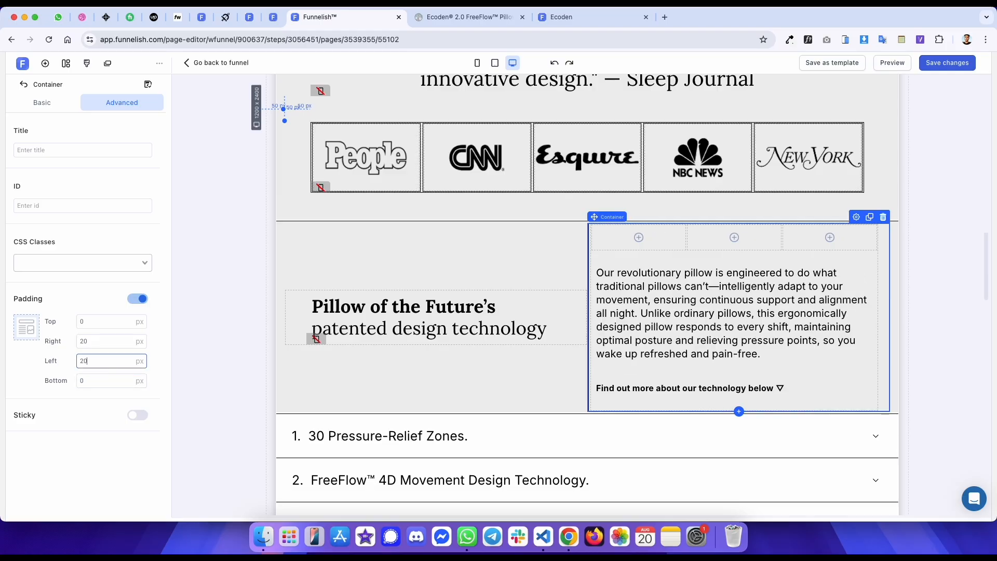
- Set the new container's first and third box widths to 30 px
left_click(652, 244)
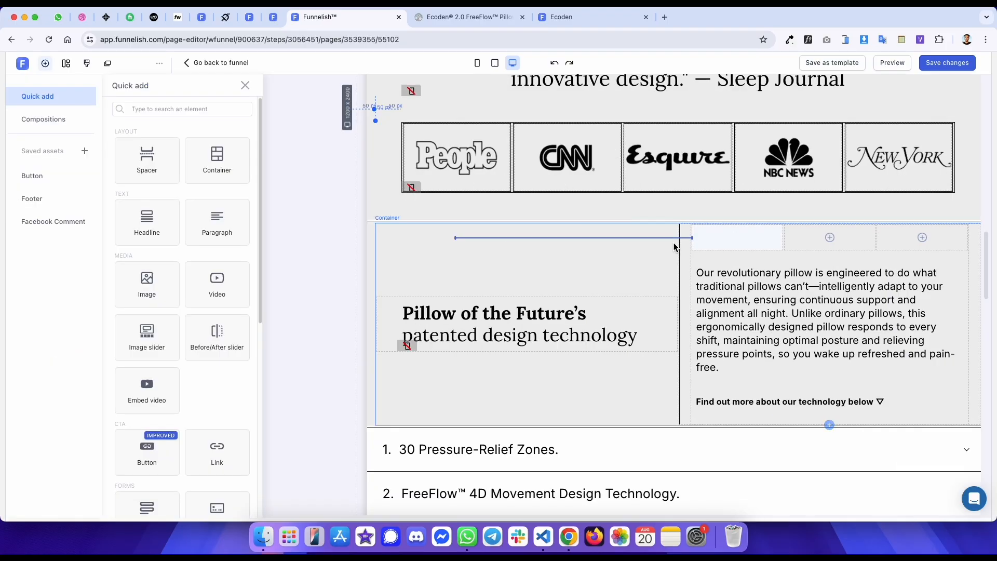
left_click(710, 240)
left_click(107, 344)
type("20")
key("BackSpace")
key("BackSpace")
type("30")
left_click(108, 384)
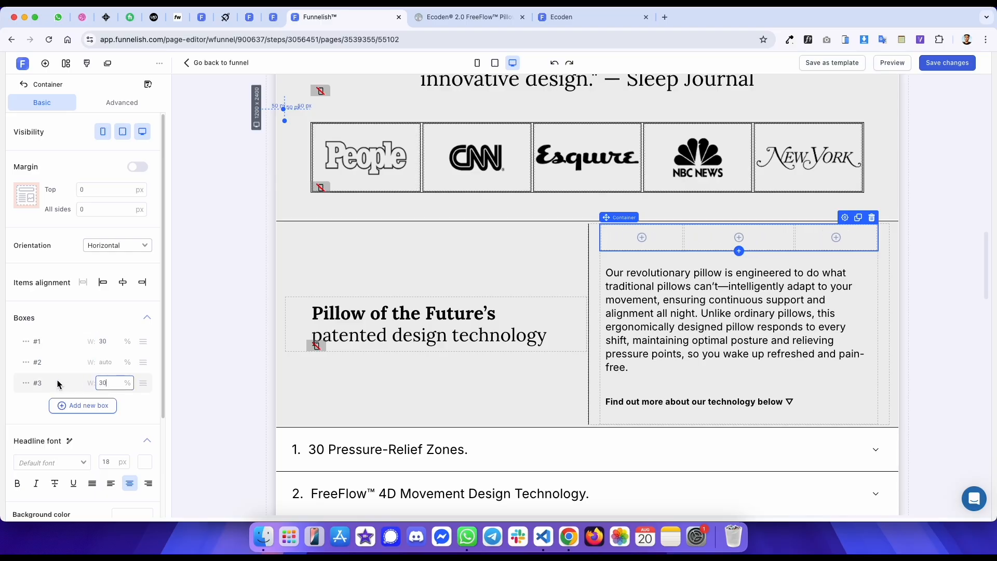
key("shift+Down")
left_click(30, 384)
left_click(34, 404)
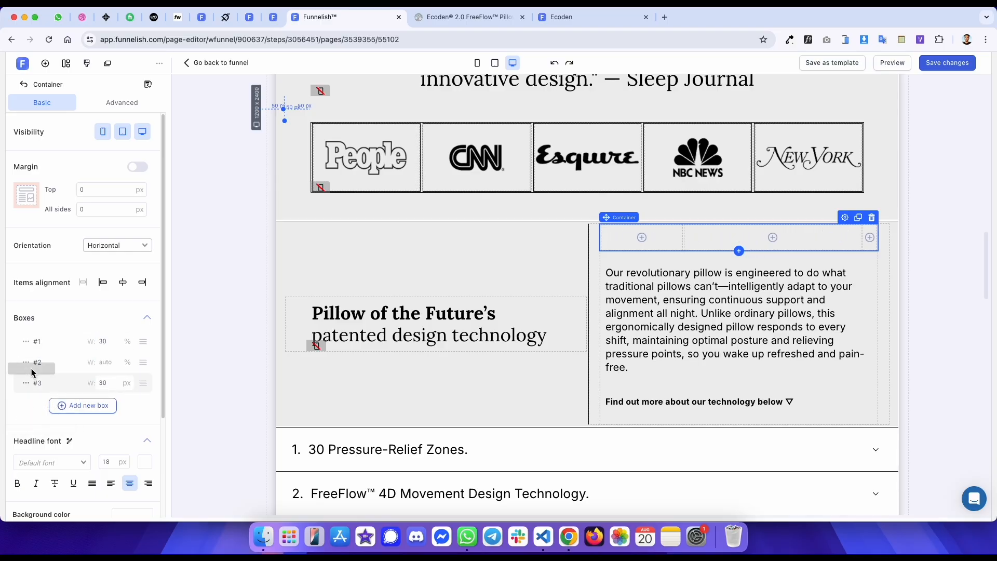
left_click(26, 342)
left_click(34, 363)
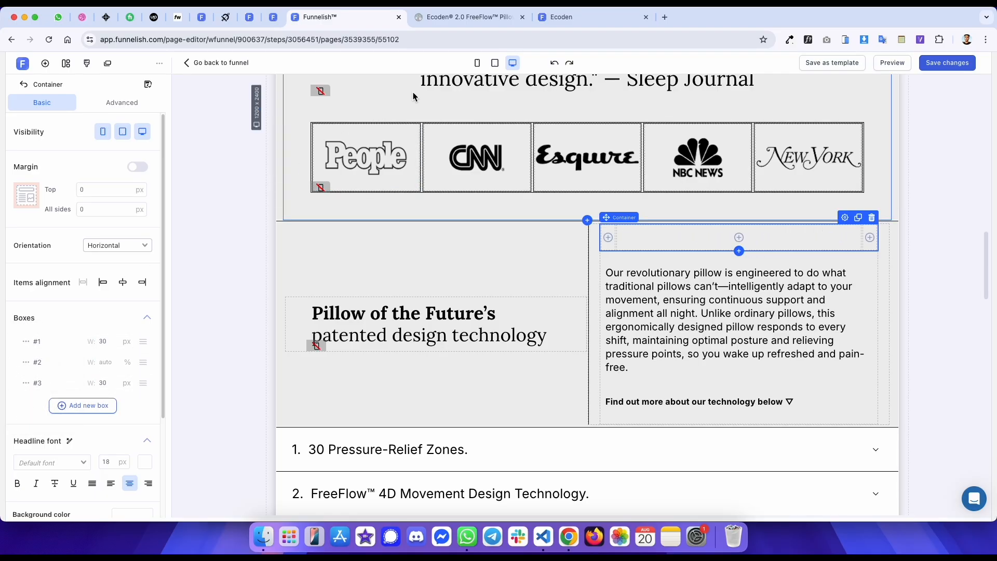
- Set the new container's orientation to vertical in mobile view
left_click(477, 62)
left_click(128, 244)
left_click(122, 275)
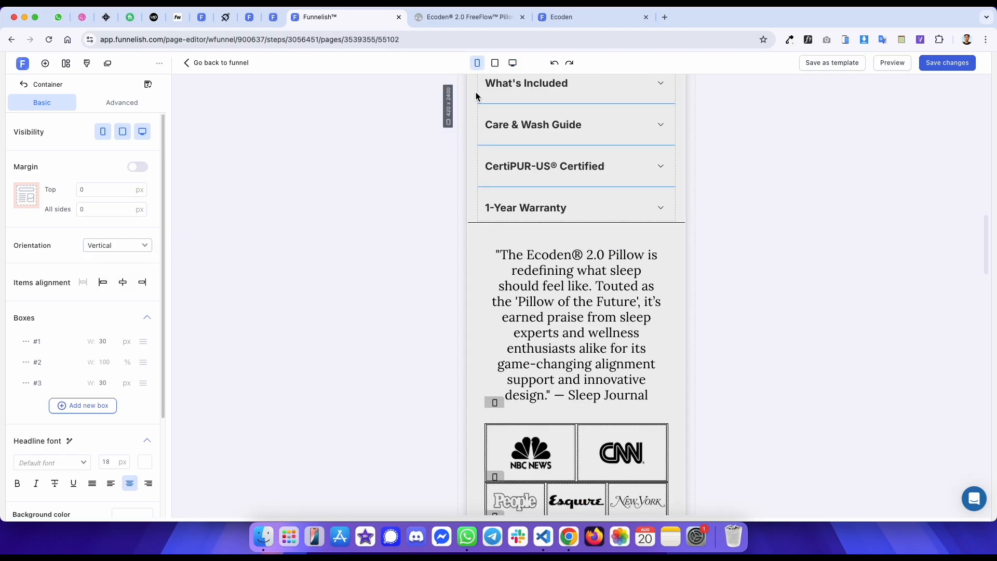
- In desktop view, move the feature paragraph and the 'Find out more about our technology below' button into the new container
left_click(512, 68)
left_click_drag(634, 319, 648, 291)
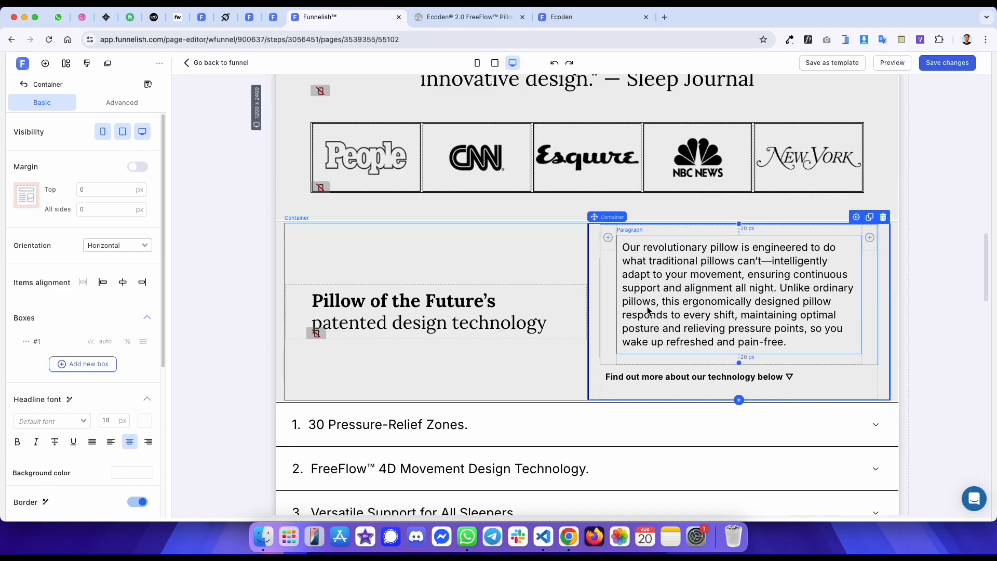
left_click_drag(633, 381, 668, 340)
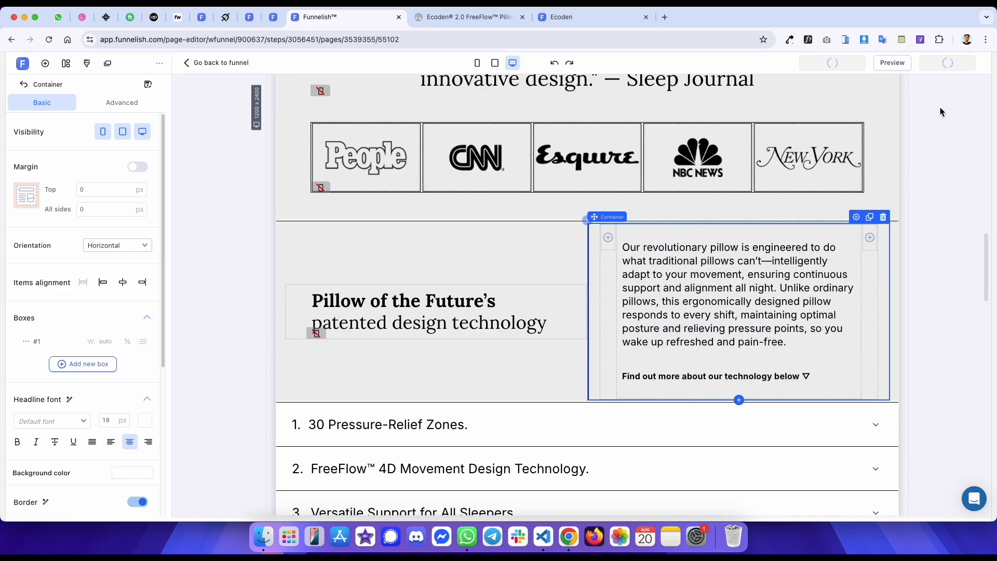
- Compare the feature section of the published page on mobile with the reference page
left_click(477, 63)
scroll(574, 308, "down", 5)
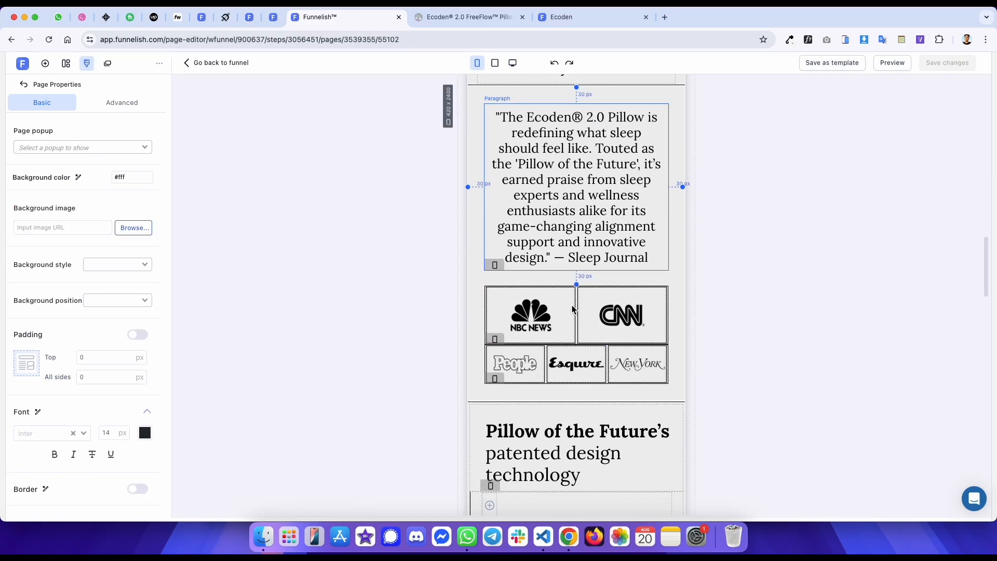
scroll(572, 308, "down", 3)
key("ctrl+Tab")
key("ctrl+Tab")
key("super+r")
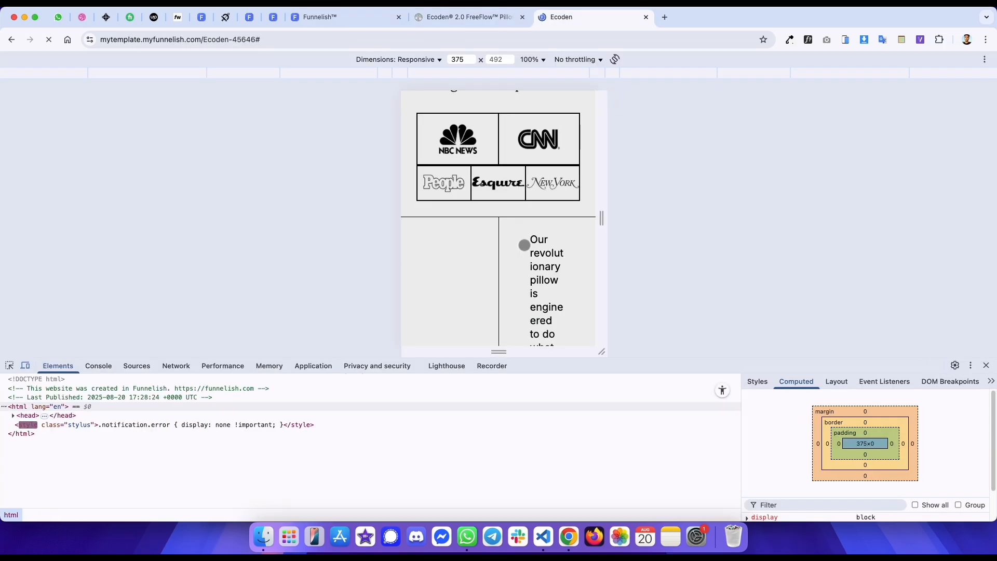
scroll(524, 245, "down", 6)
scroll(505, 233, "up", 2)
key("ctrl+shift+Tab")
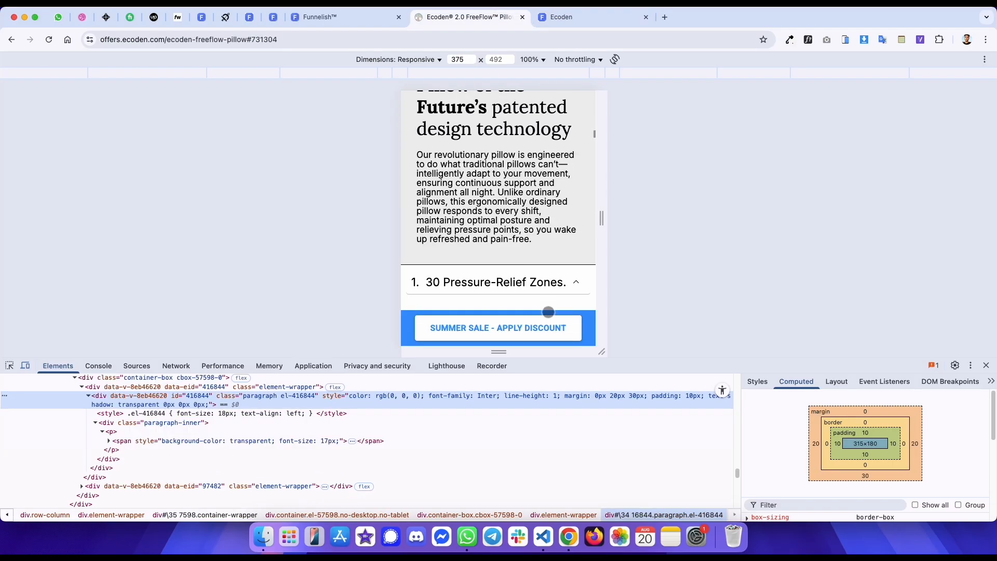
scroll(537, 224, "up", 1)
key("ctrl+shift+Tab")
scroll(539, 344, "down", 4)
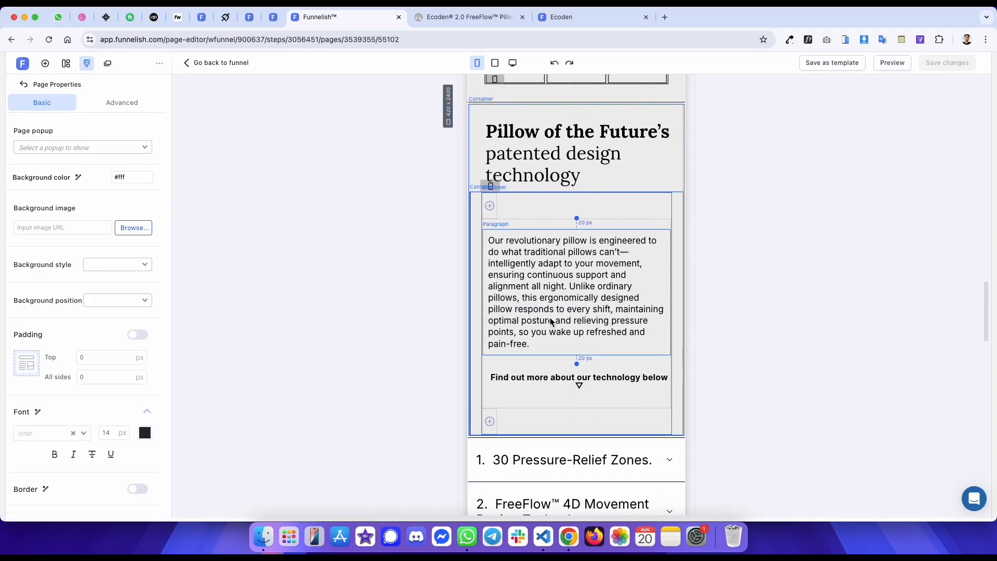
- Hide the 'Find out more about our technology below' button on mobile
left_click(538, 344)
left_click(105, 133)
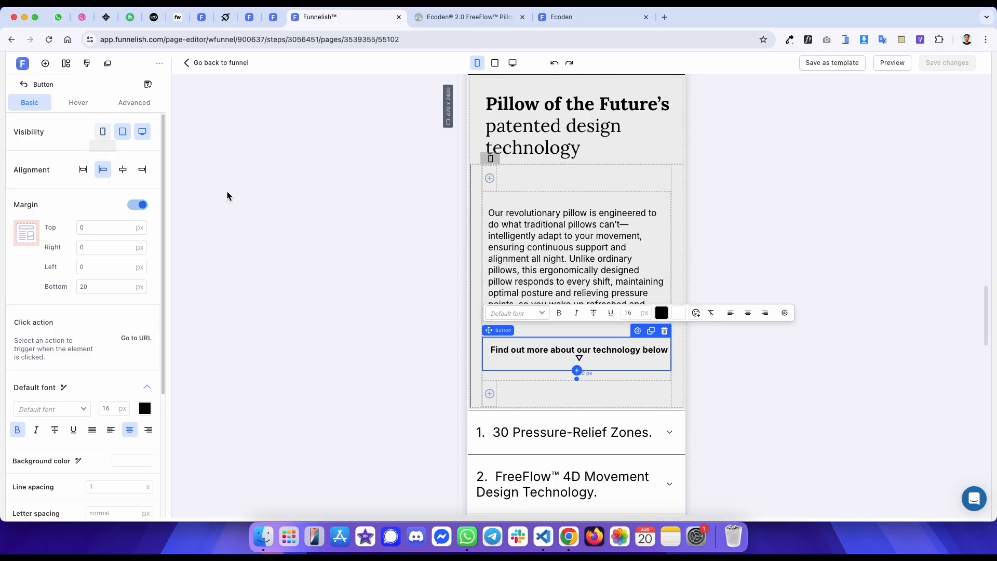
left_click(455, 227)
- Inspect the container's border settings and the reference paragraph's spacing in developer tools
left_click(479, 199)
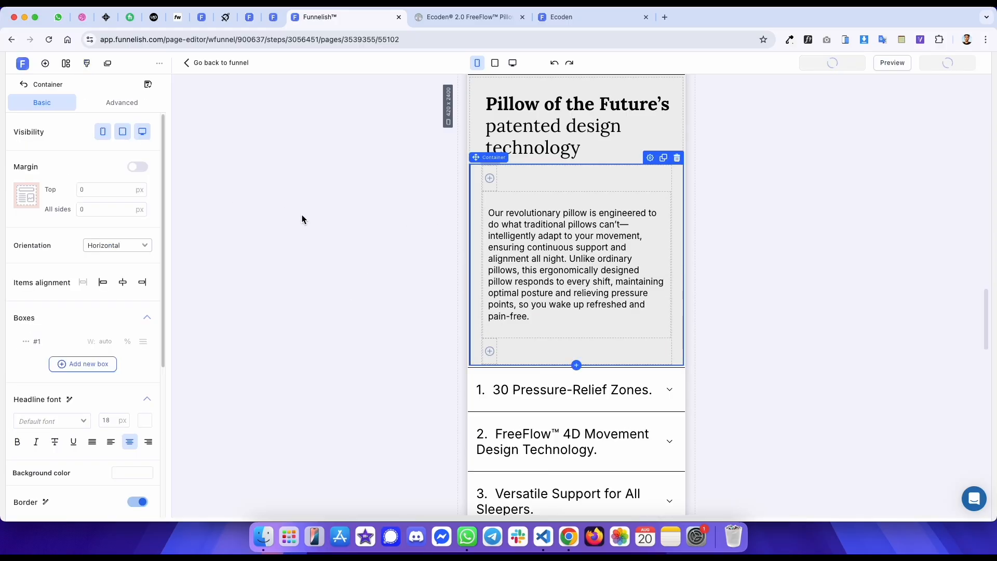
scroll(86, 347, "down", 5)
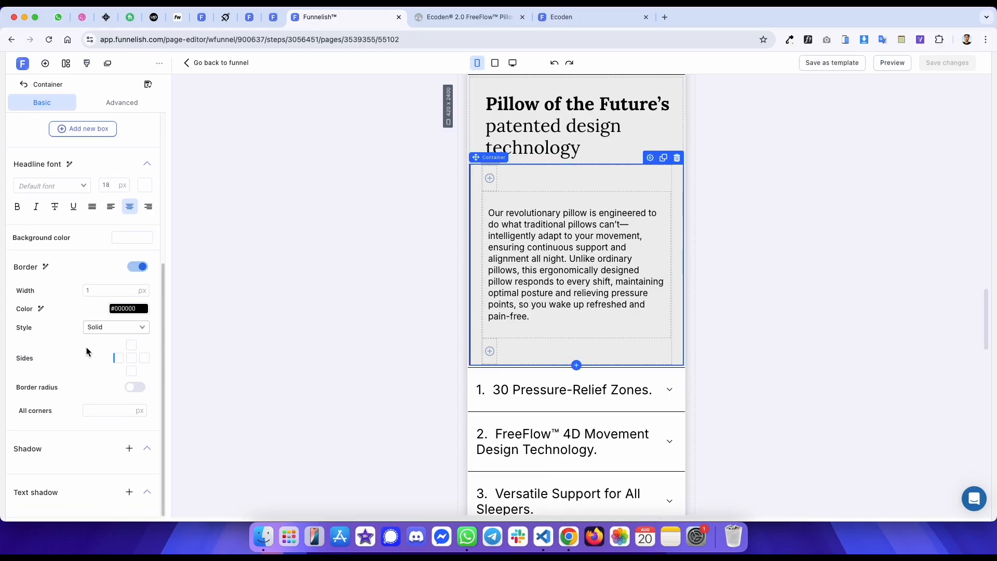
left_click(318, 253)
key("super+9")
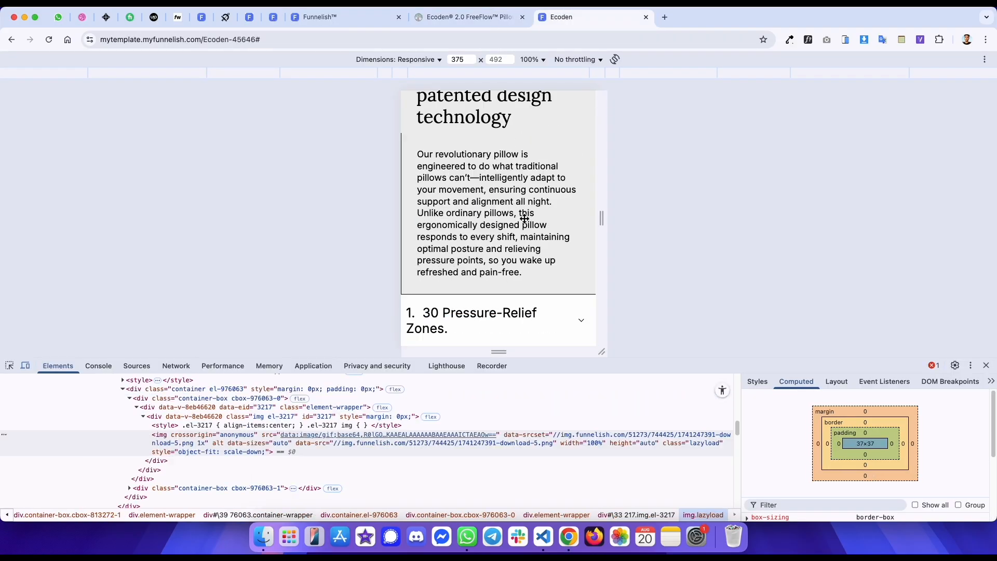
key("ctrl+shift+Tab")
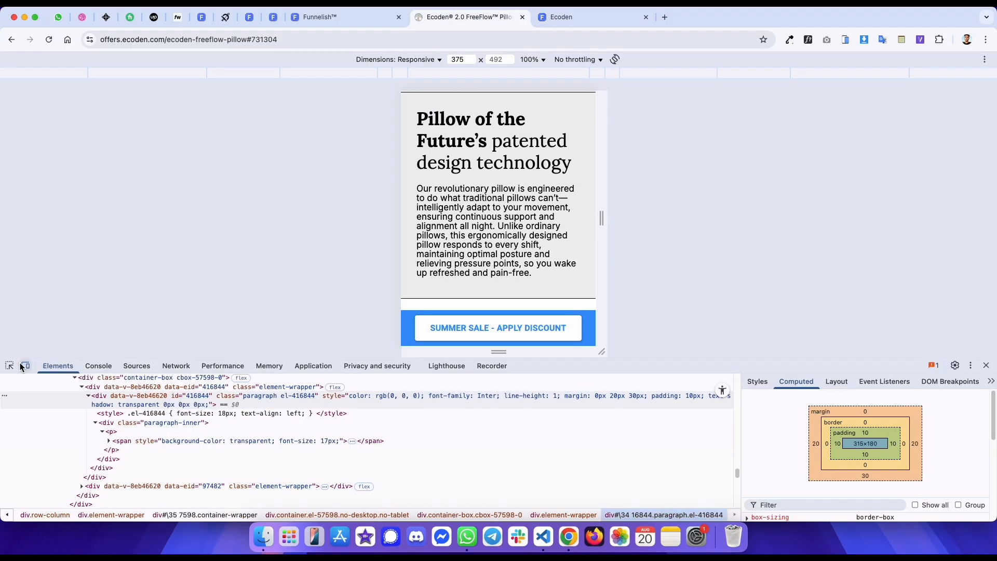
left_click(258, 399)
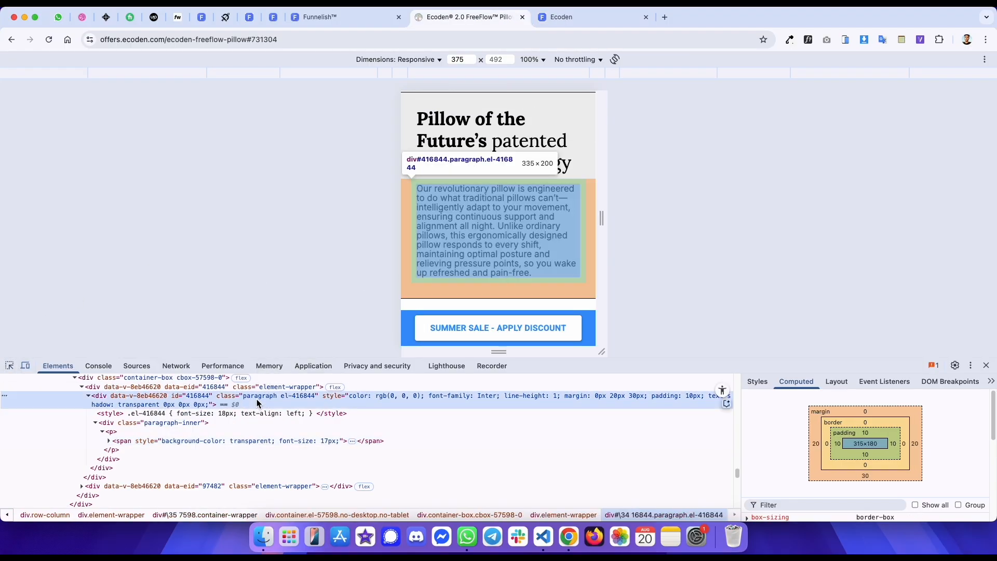
scroll(262, 389, "up", 2)
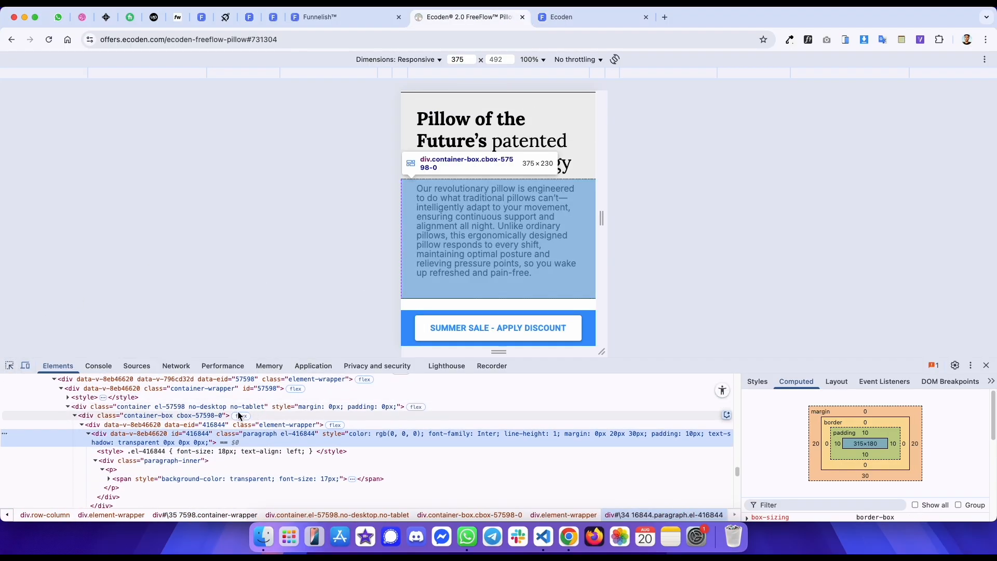
left_click(9, 367)
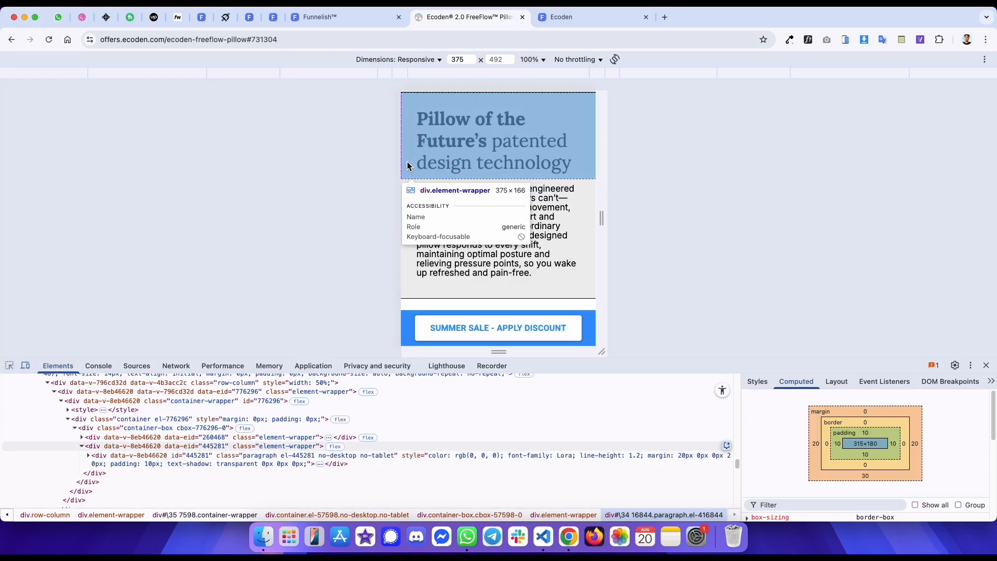
left_click(417, 189)
key("ctrl+shift+Tab")
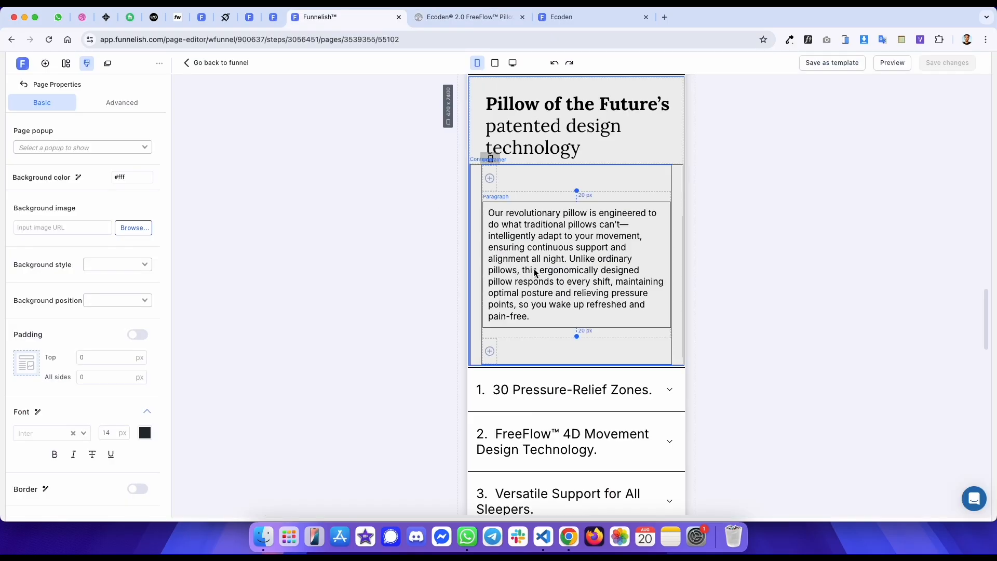
- Set the feature paragraph's top margin to 0 px in desktop view
left_click(535, 272)
left_click(512, 62)
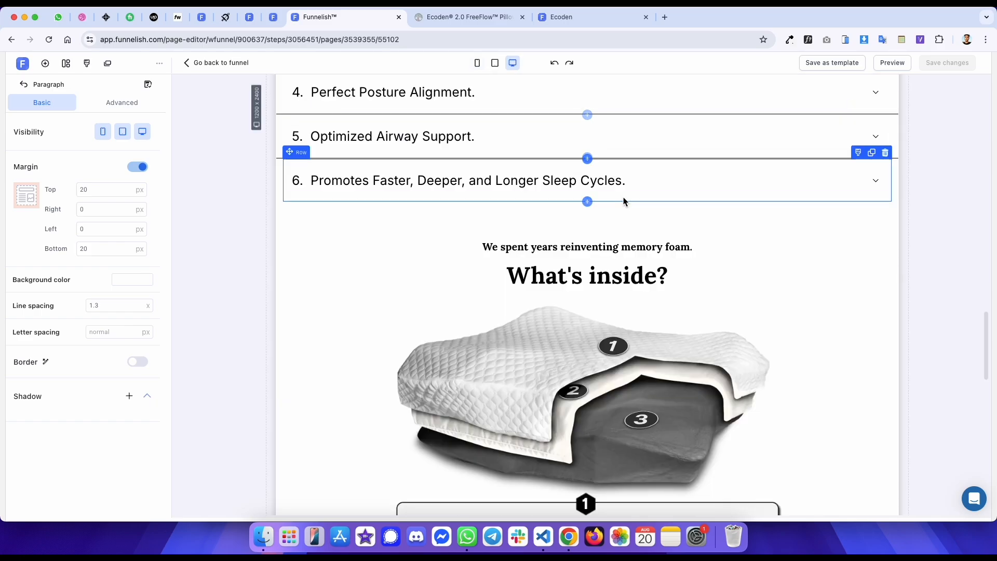
scroll(623, 202, "up", 6)
left_click(119, 190)
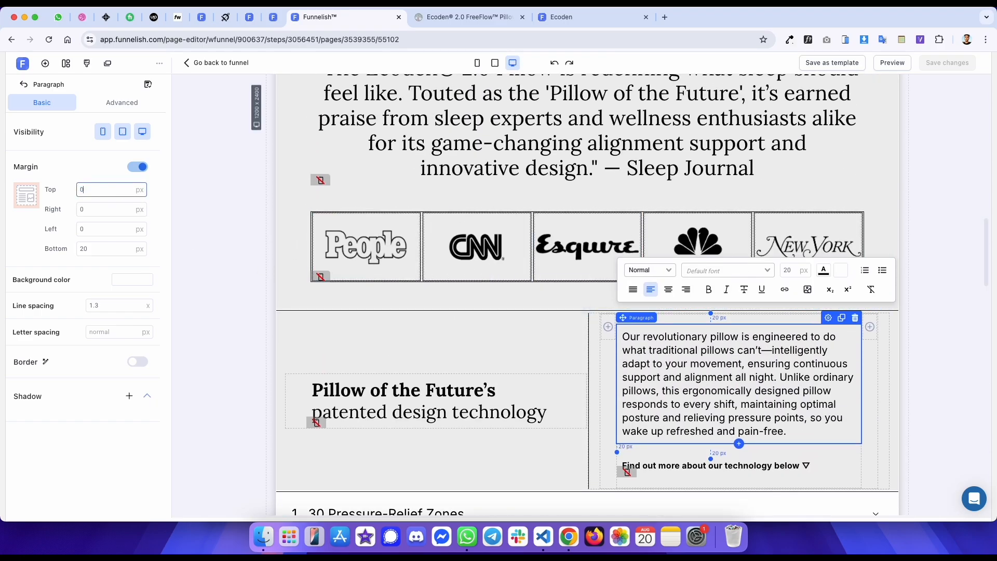
- Insert a spacer above the feature paragraph with a 20 px top margin and 0 width, hidden on mobile
scroll(611, 293, "down", 1)
left_click(45, 63)
left_click_drag(147, 210, 743, 353)
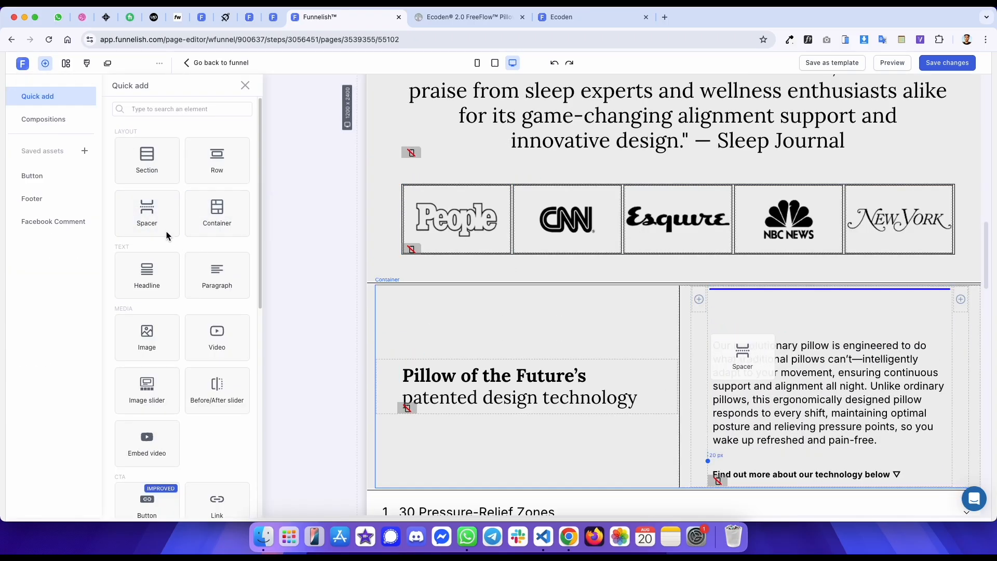
left_click(119, 195)
type("20")
left_click(109, 242)
key("BackSpace")
left_click(104, 132)
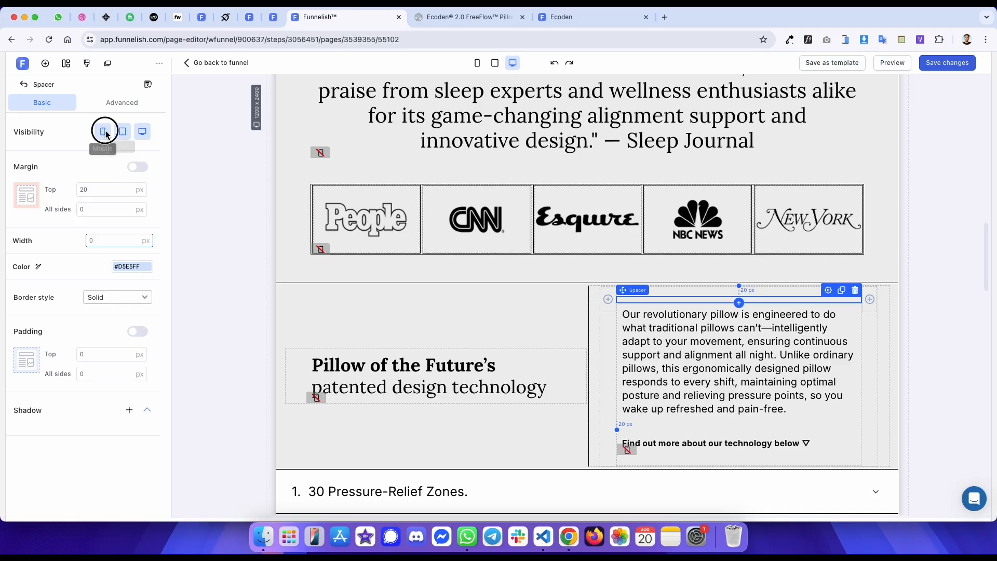
left_click(206, 114)
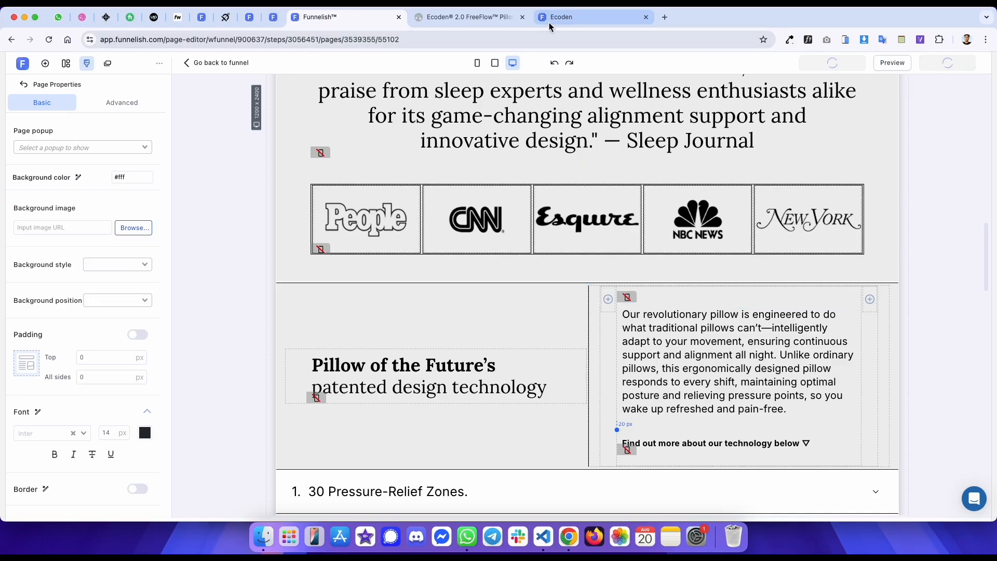
- Scroll through the published and reference pages on mobile to compare the feature text spacing
left_click(477, 63)
scroll(535, 183, "down", 8)
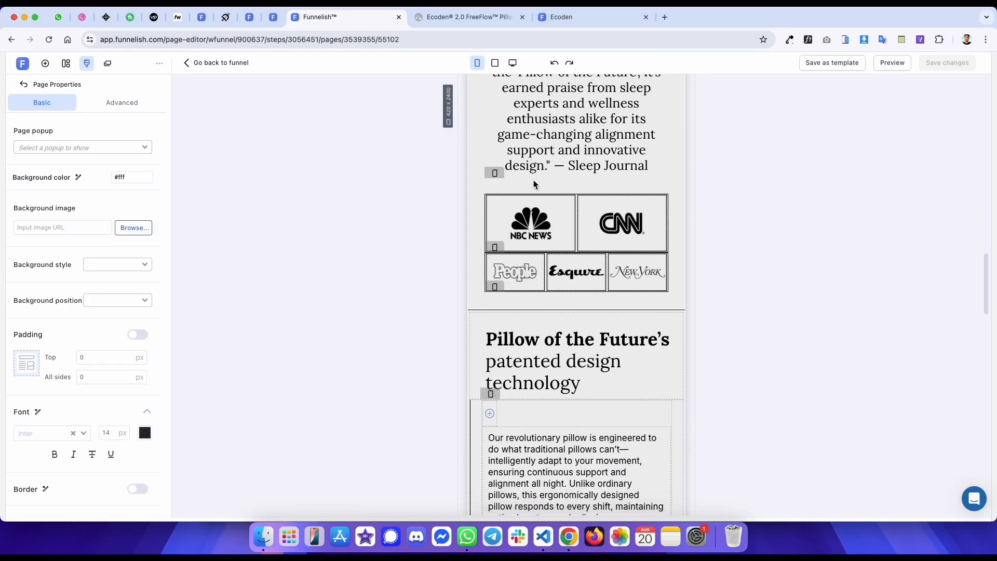
key("ctrl+Tab")
key("ctrl+Tab")
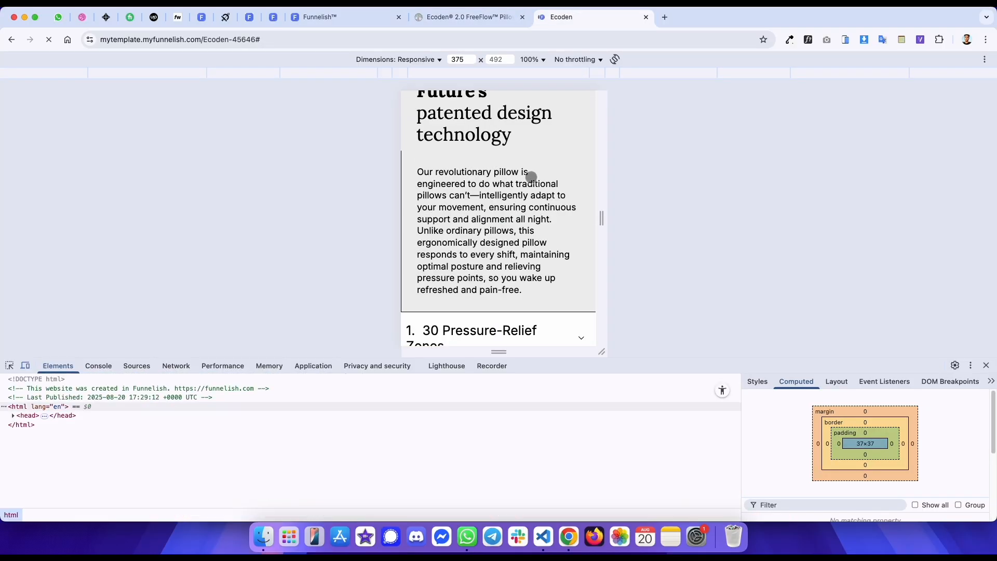
scroll(526, 171, "up", 1)
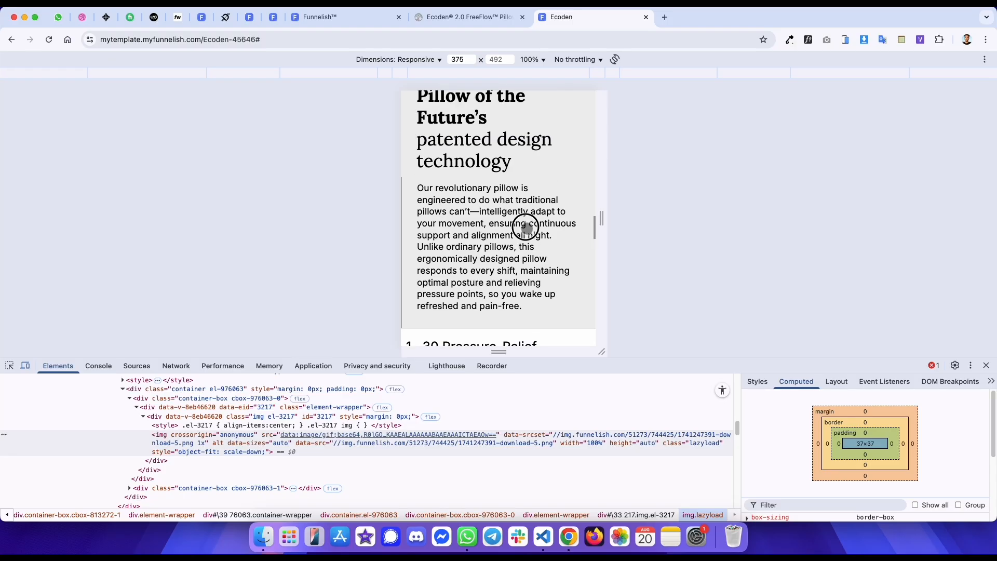
key("ctrl+shift+Tab")
scroll(499, 233, "down", 2)
key("ctrl+Tab")
scroll(496, 213, "down", 2)
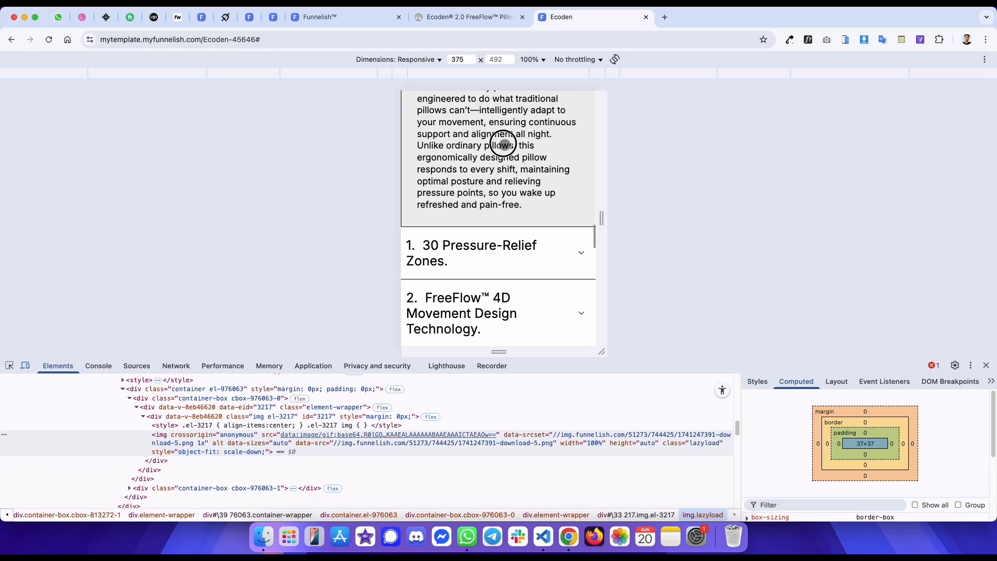
key("ctrl+shift+Tab")
scroll(496, 171, "down", 2)
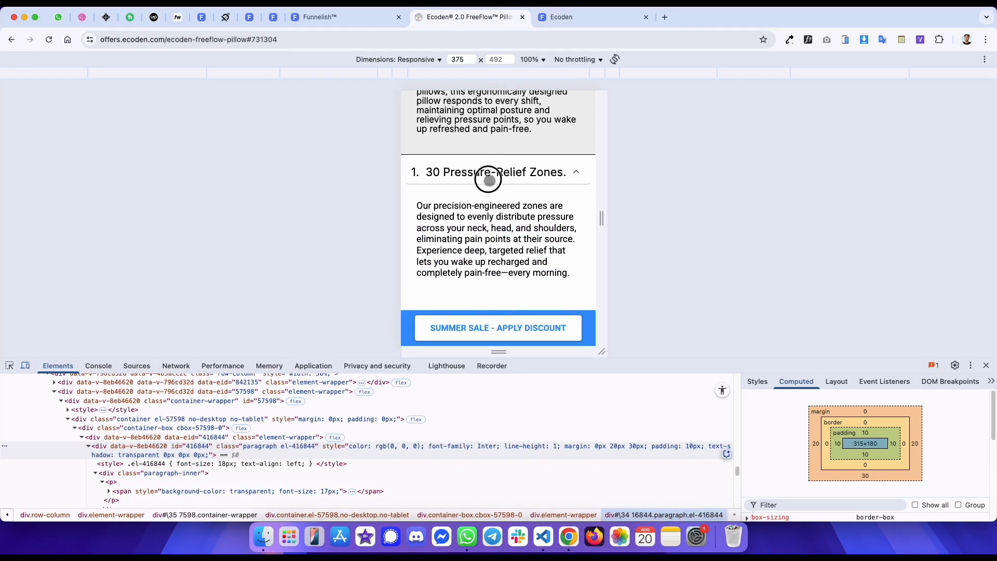
- Expand and inspect the first FAQ item on the reference page in developer tools
left_click(489, 180)
key("ctrl+Tab")
scroll(525, 153, "down", 1)
key("ctrl+shift+Tab")
key("ctrl+Tab")
key("ctrl+shift+Tab")
left_click(7, 367)
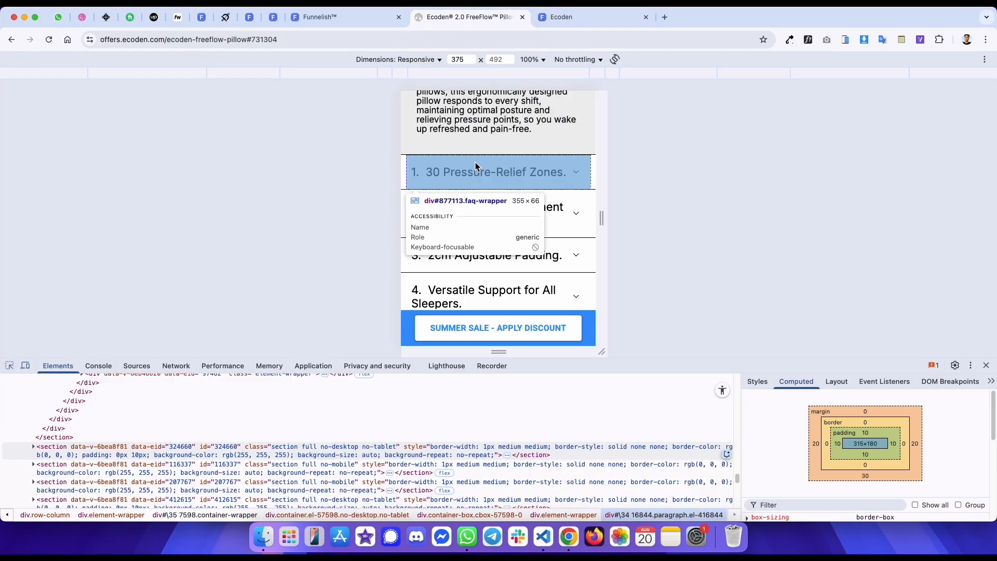
left_click(465, 174)
key("ctrl+shift+Tab")
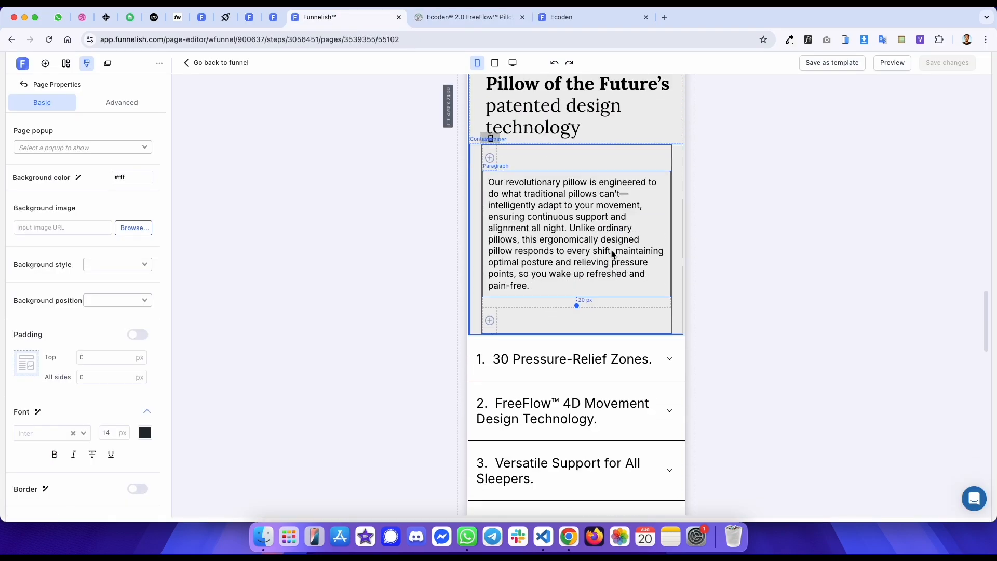
- Select the first FAQ item in the editor and compare its header and text padding with the reference
scroll(621, 265, "down", 2)
left_click(582, 305)
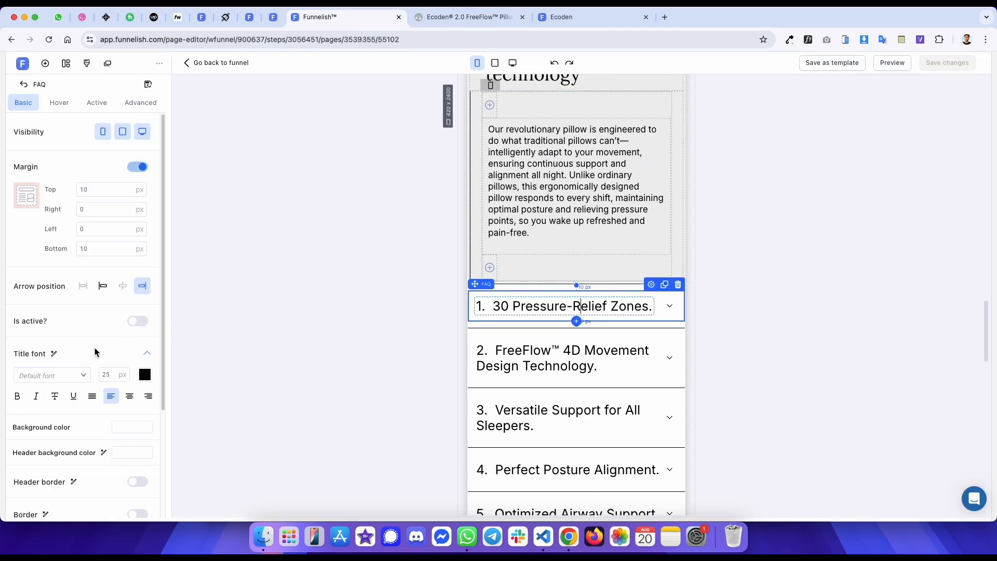
key("ctrl+Tab")
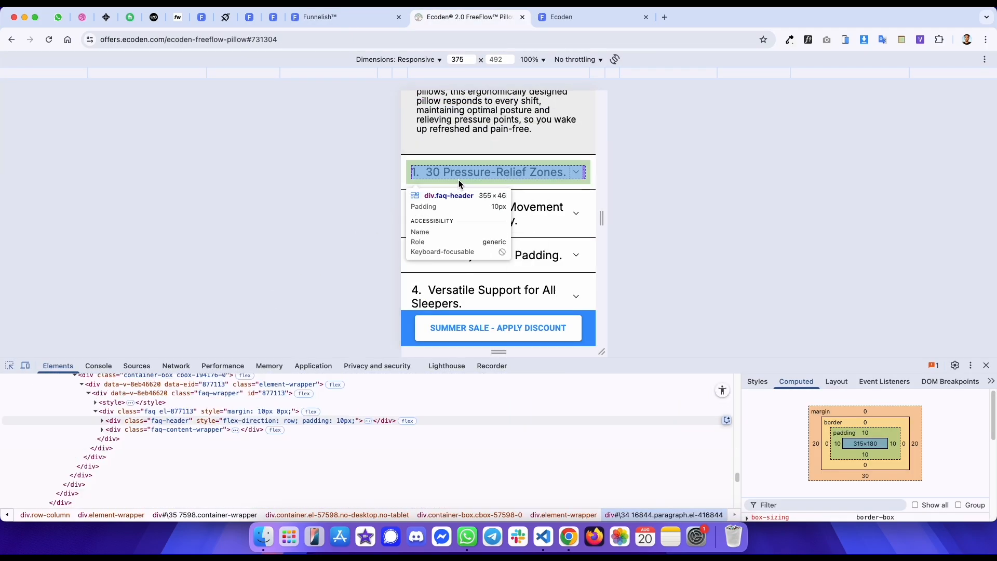
left_click(459, 180)
left_click(457, 172)
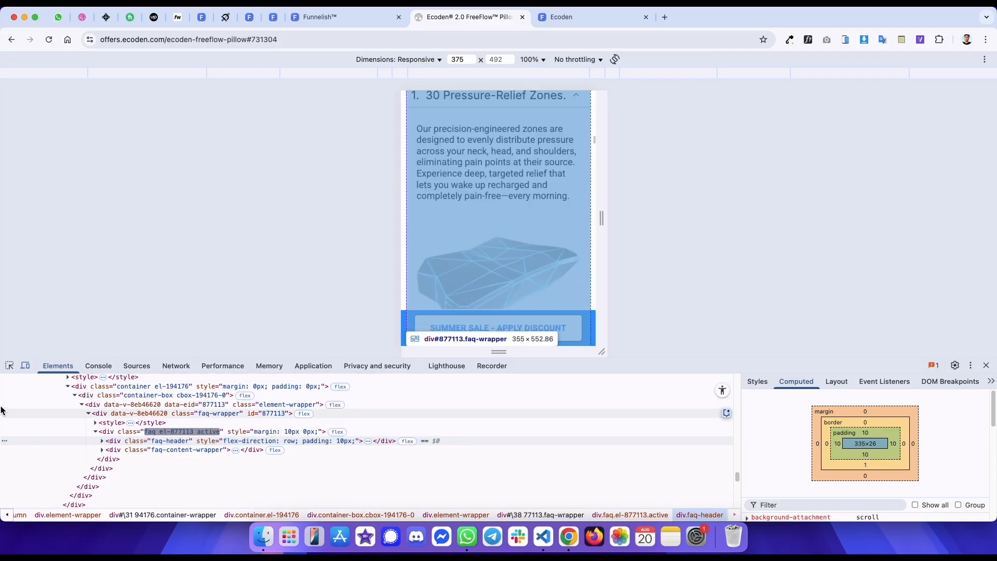
left_click(9, 365)
key("ctrl+shift+Tab")
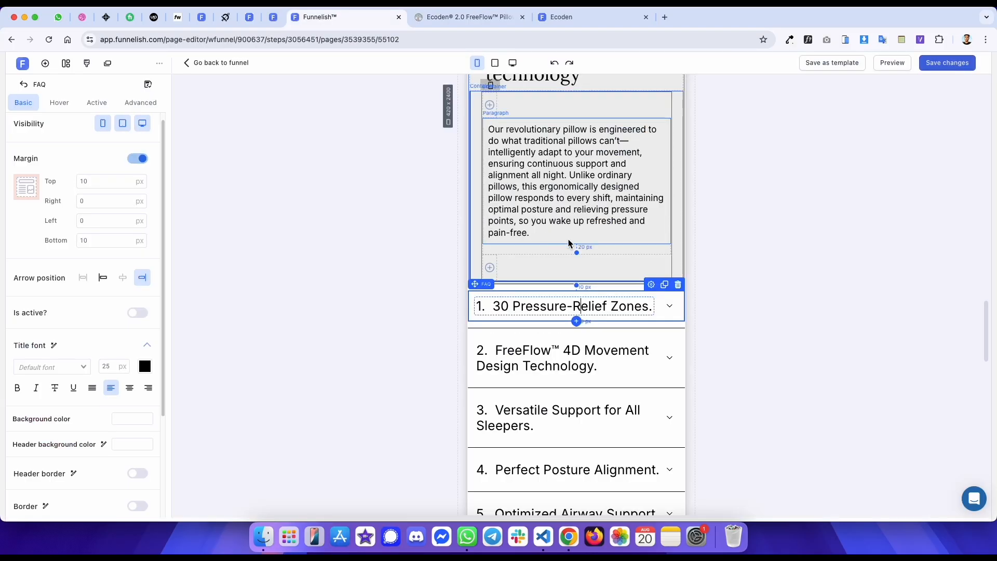
left_click(596, 359)
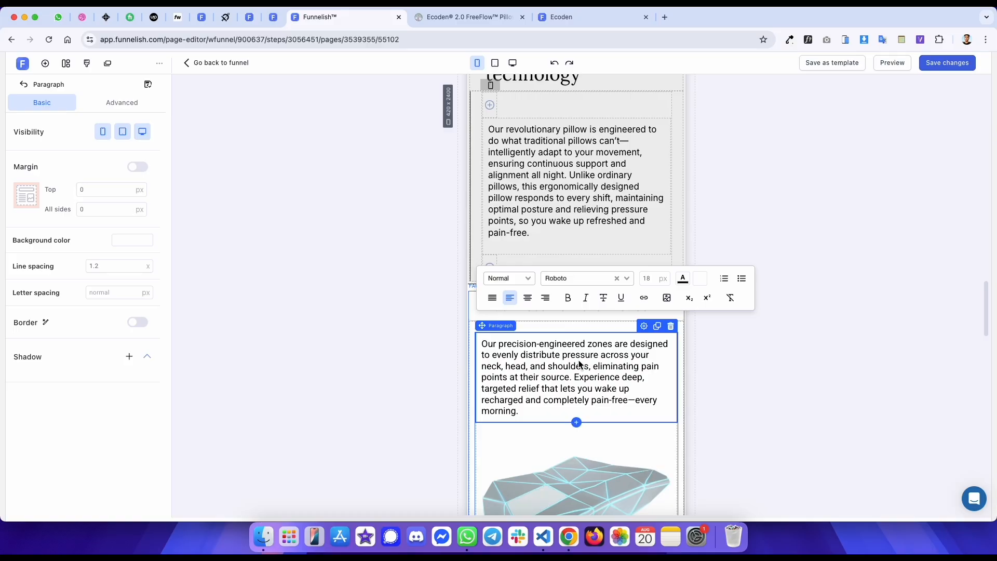
key("ctrl+Tab")
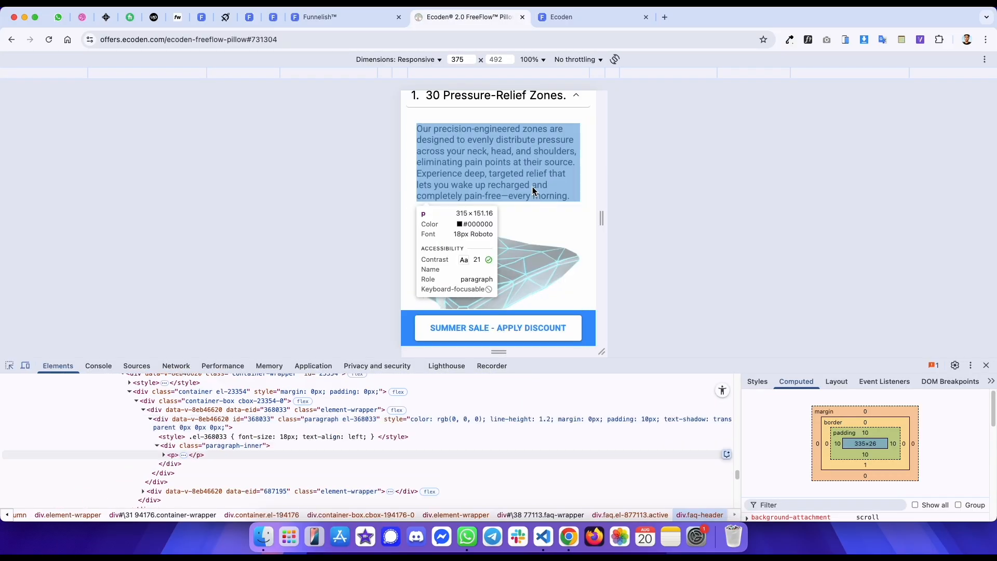
key("ctrl+shift+Tab")
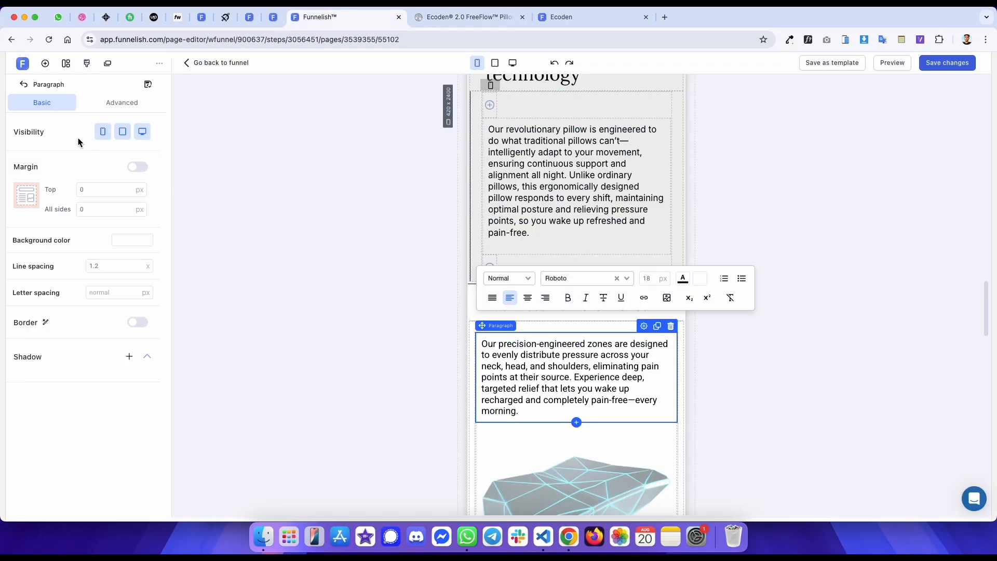
- Toggle the first FAQ item open and closed, then select its title text and enclosing section
left_click(326, 196)
left_click(590, 328)
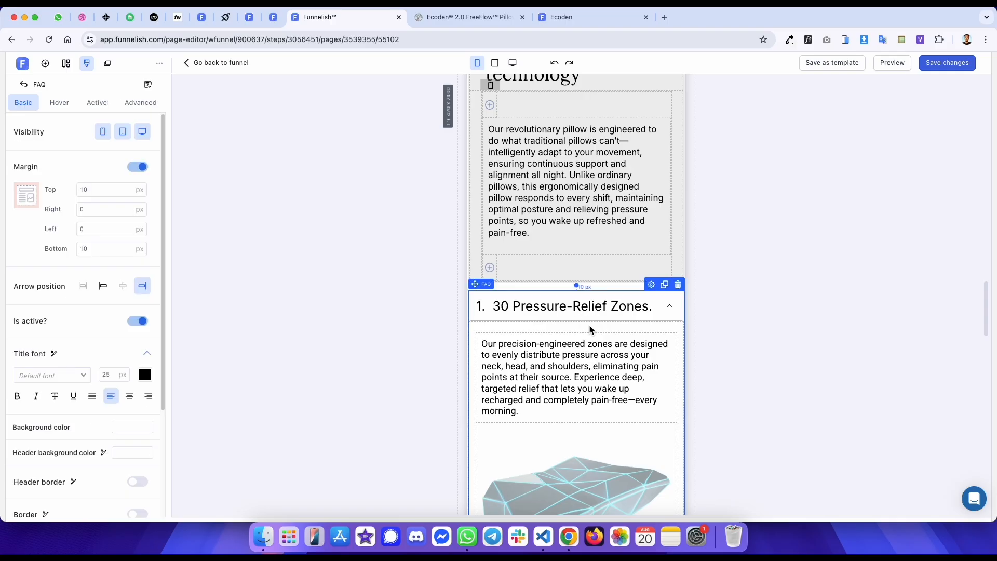
left_click(669, 308)
scroll(483, 317, "down", 3)
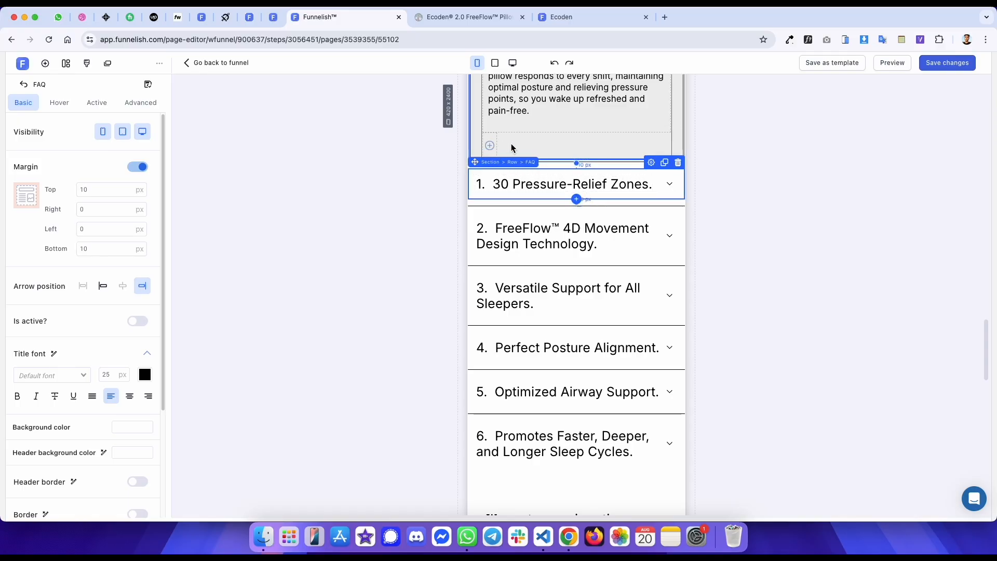
left_click_drag(501, 183, 552, 183)
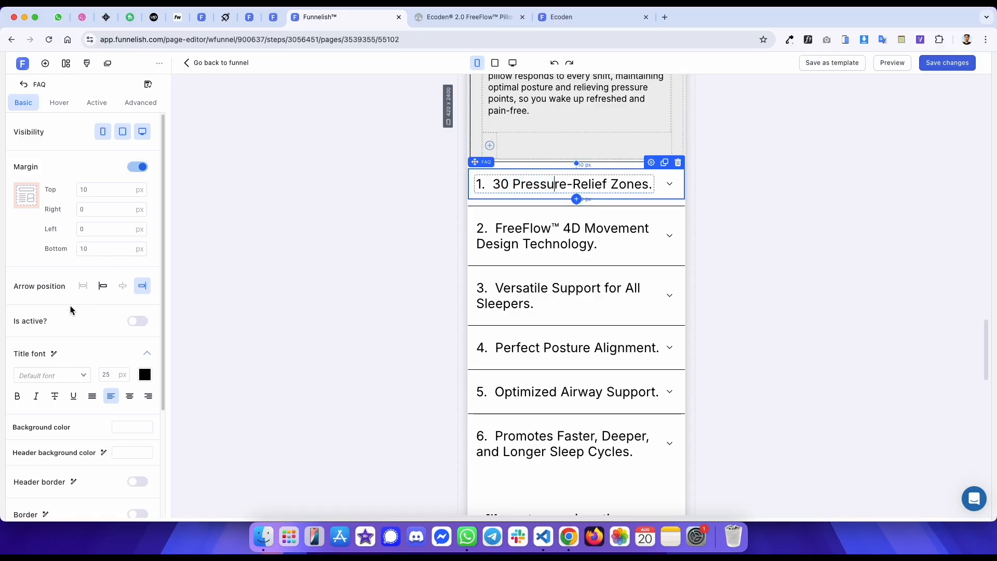
left_click(236, 205)
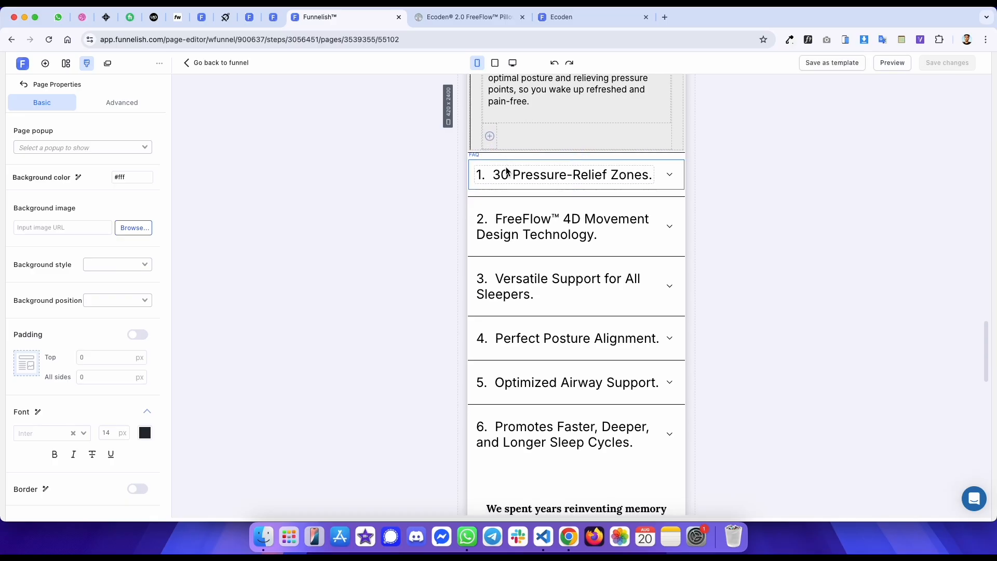
left_click(507, 156)
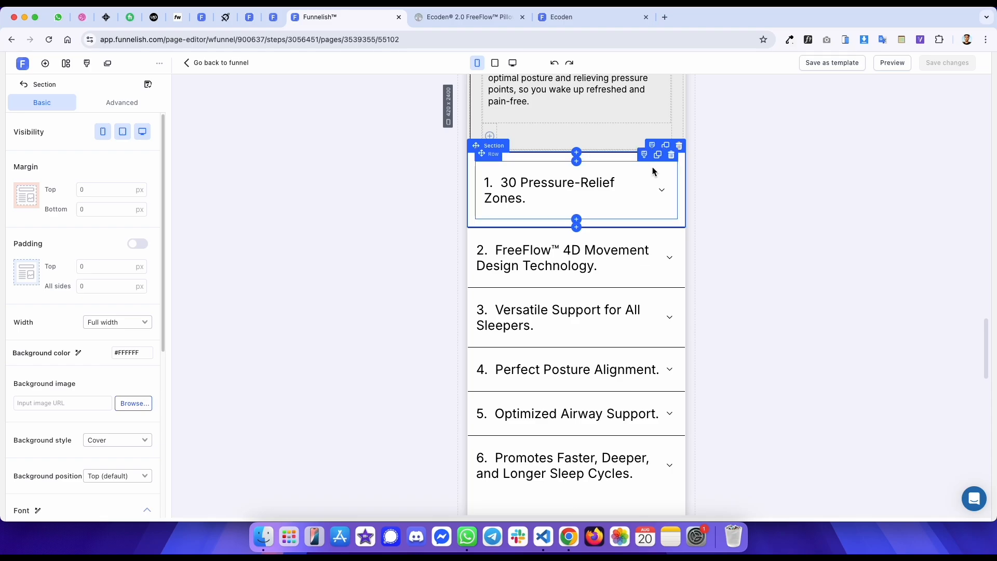
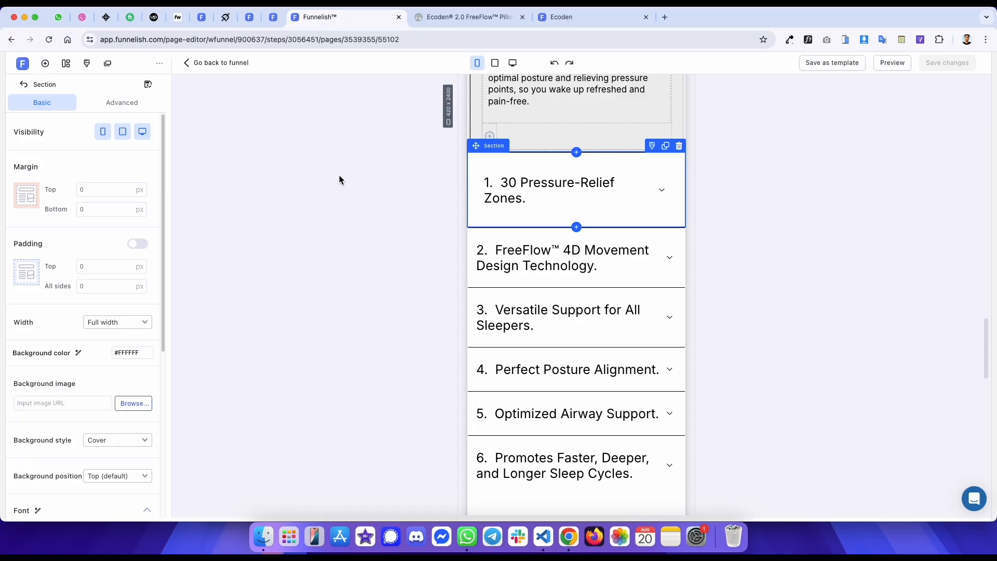
- Check the first FAQ item's title text in the desktop and mobile editor views
double_click(504, 195)
left_click(507, 178)
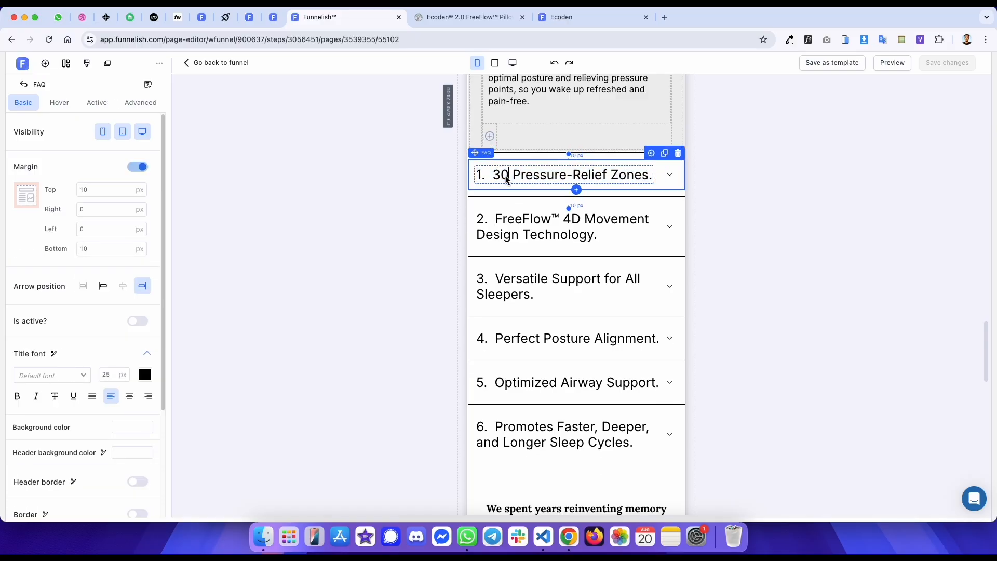
double_click(623, 180)
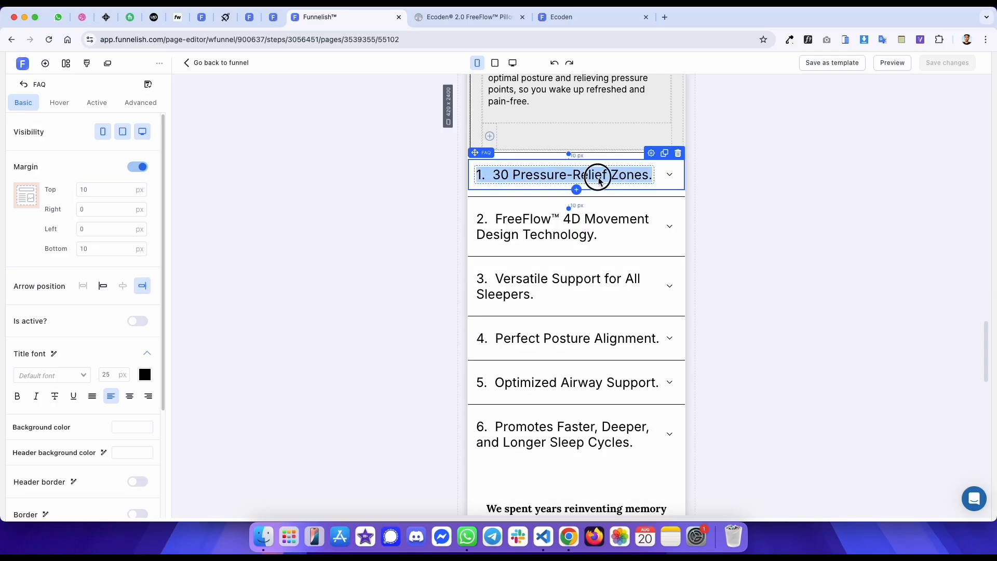
left_click(513, 63)
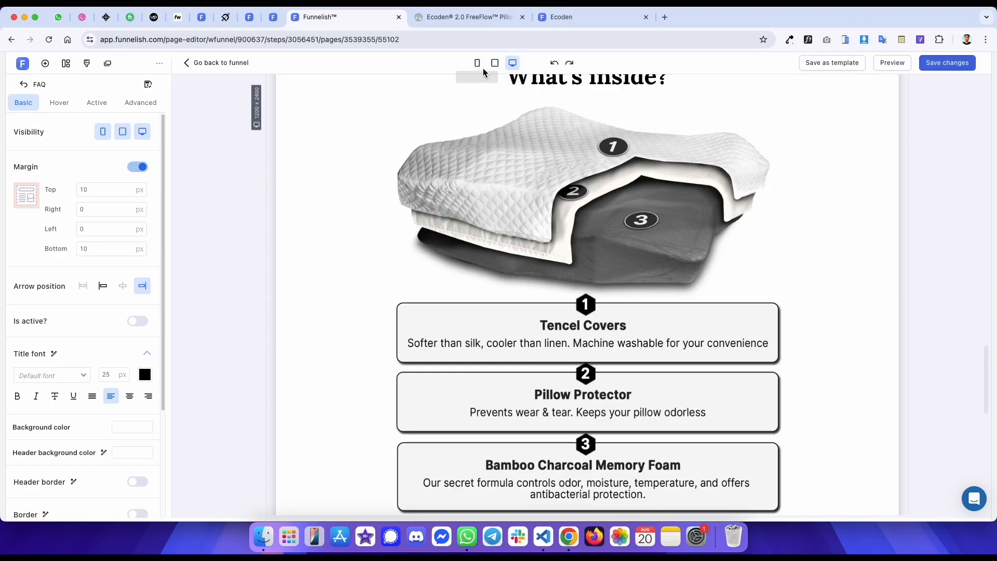
left_click(477, 62)
double_click(514, 177)
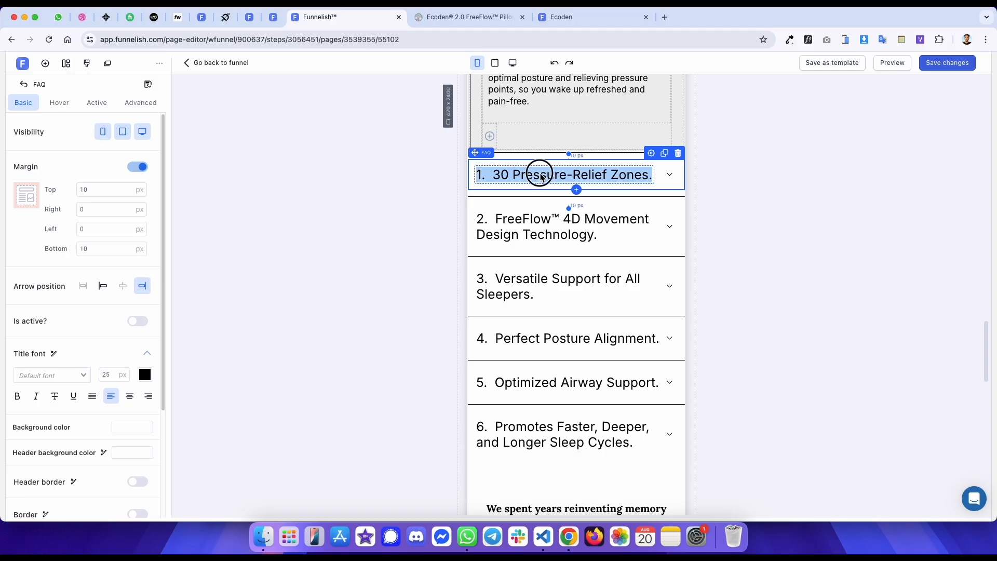
left_click(414, 139)
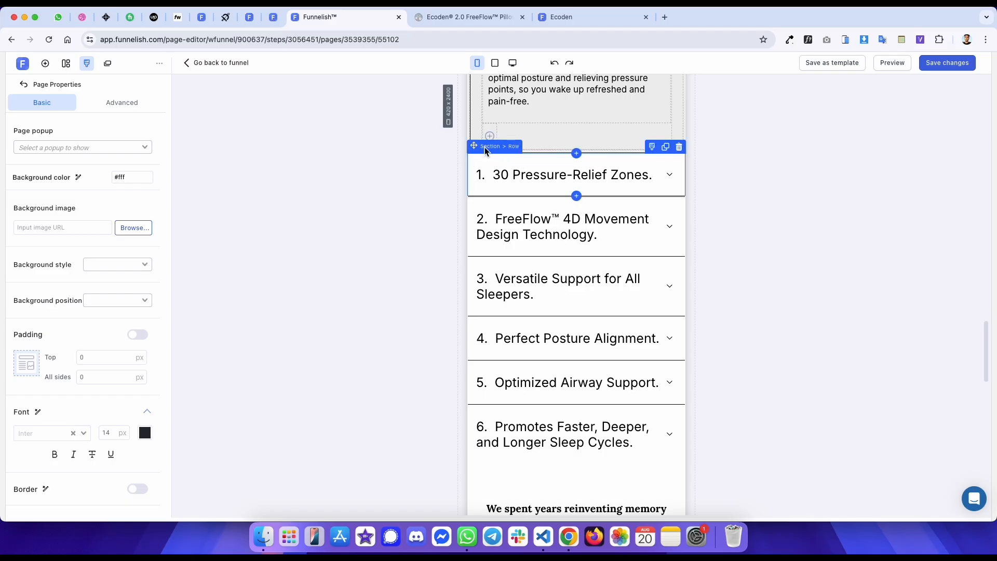
- Select the FAQ rows and the section below them to inspect their spacing
left_click(485, 150)
left_click(416, 146)
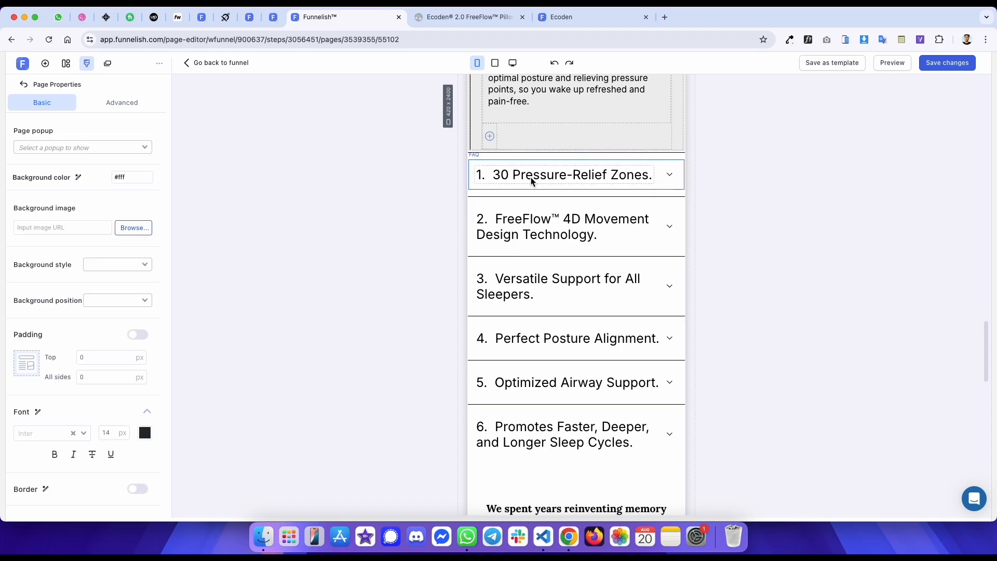
scroll(531, 182, "down", 5)
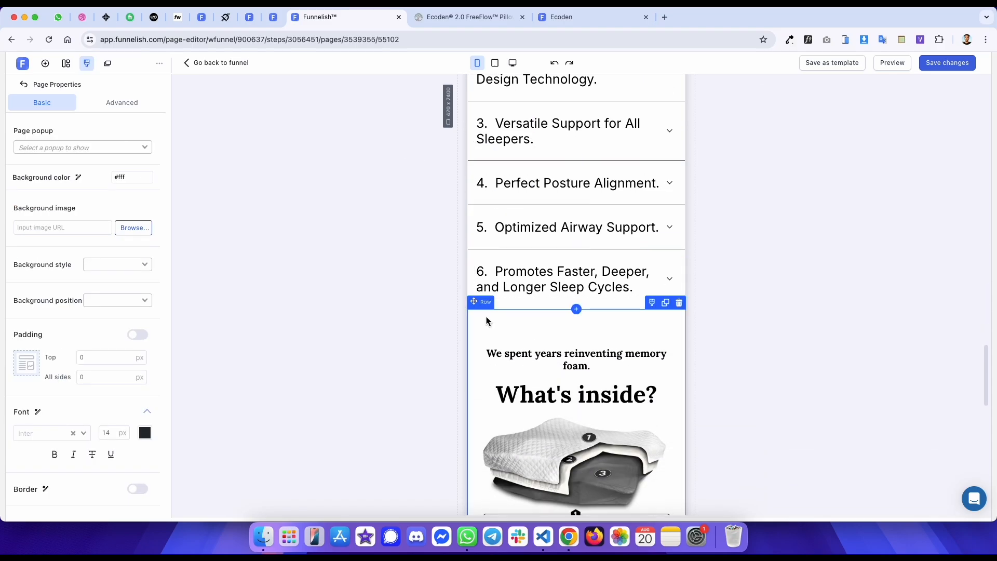
left_click(487, 321)
scroll(513, 208, "up", 3)
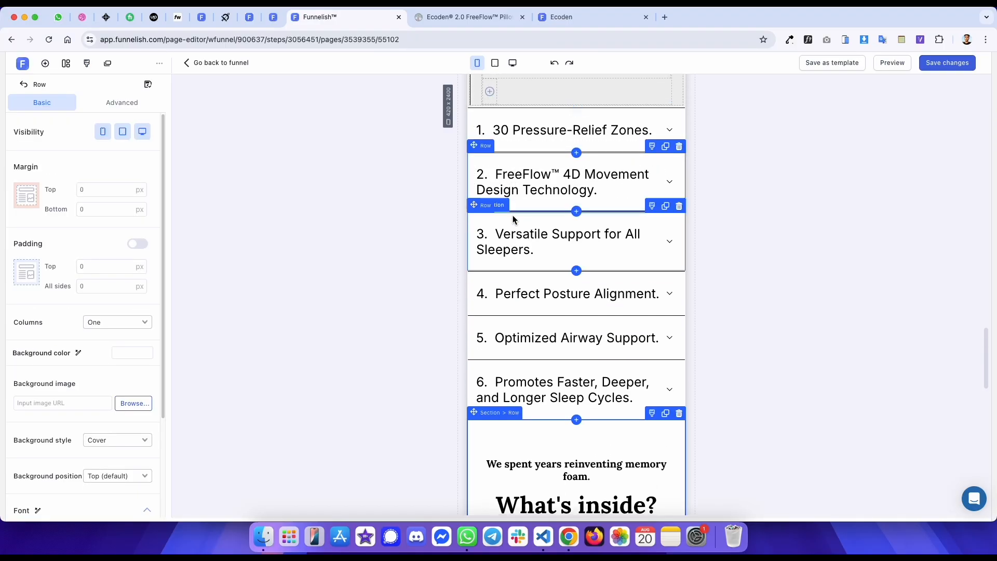
scroll(511, 217, "down", 7)
left_click(488, 183)
- Compare the reference page, then set the 'We spent years reinventing memory foam.' subtitle's font size to 16 px
key("ctrl+Tab")
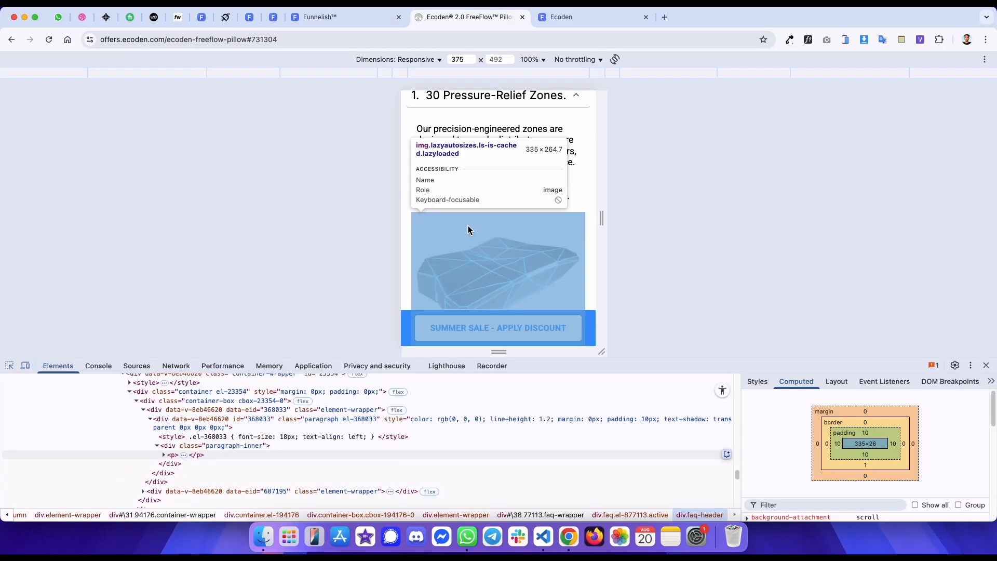
scroll(465, 248, "down", 10)
scroll(447, 248, "down", 1)
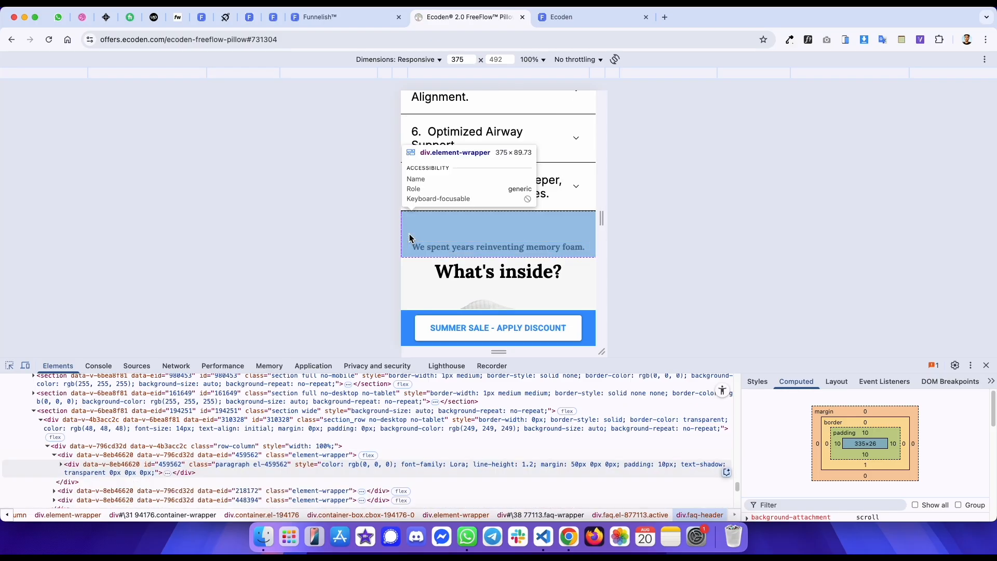
key("ctrl+shift+Tab")
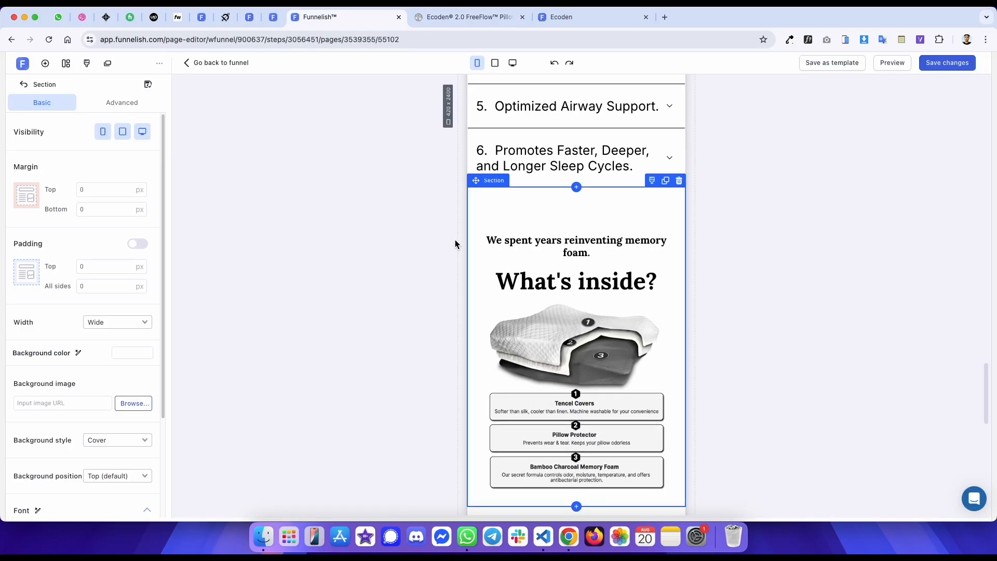
left_click(560, 257)
key("super+a")
left_click(641, 167)
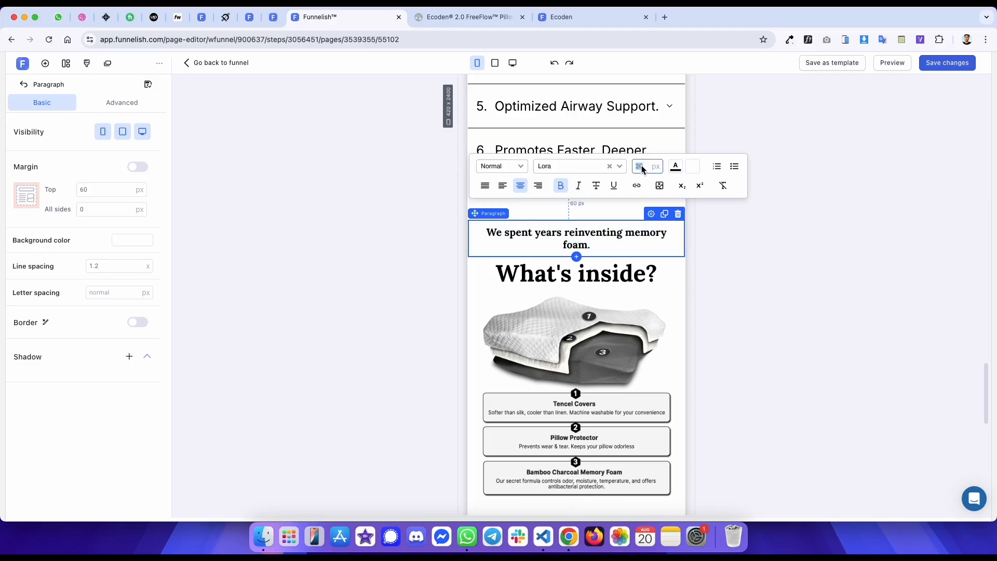
- Check the reference heading size, then set the 'What's inside?' heading font size to 35 px
key("ctrl+Tab")
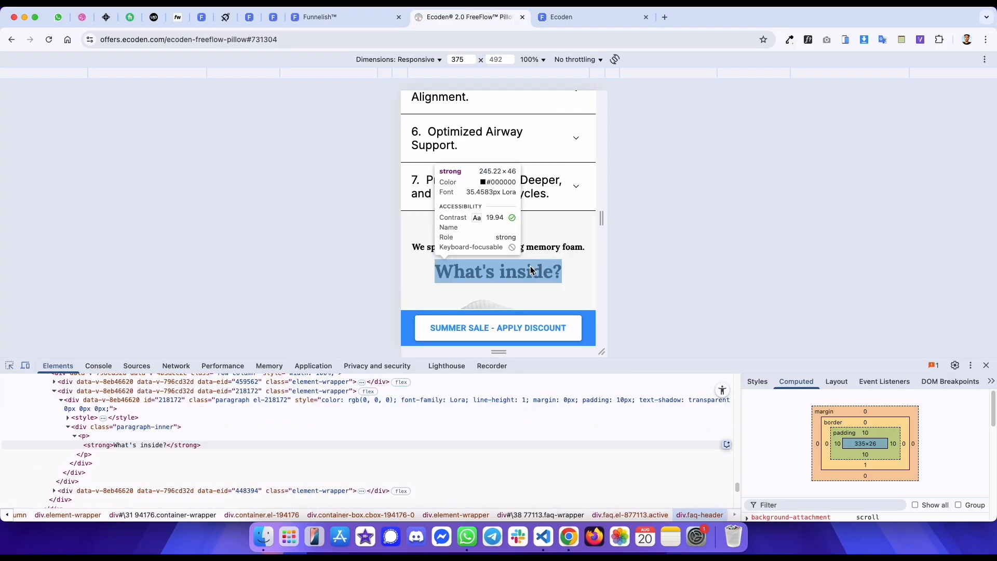
key("ctrl+shift+Tab")
left_click(561, 257)
triple_click(560, 257)
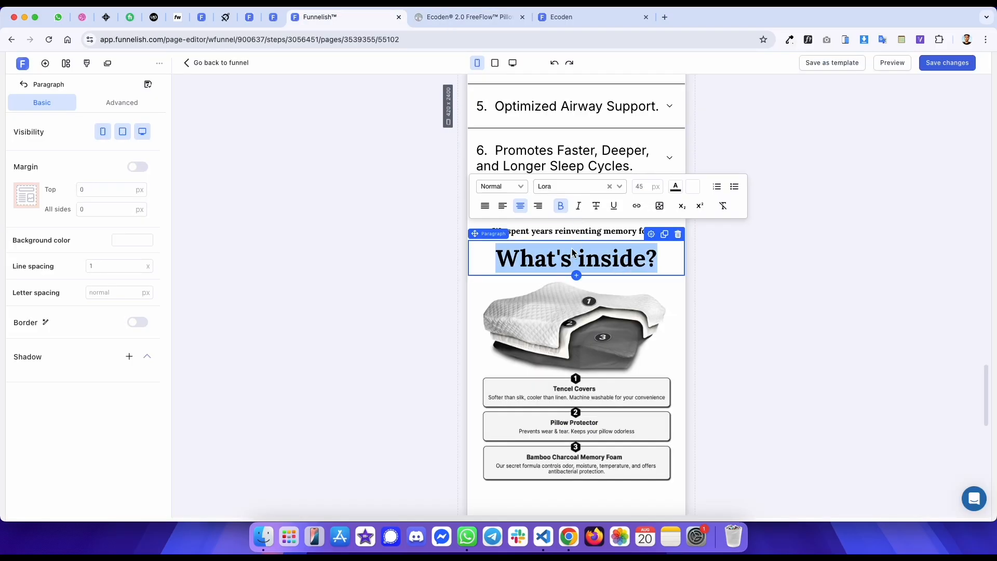
left_click(646, 189)
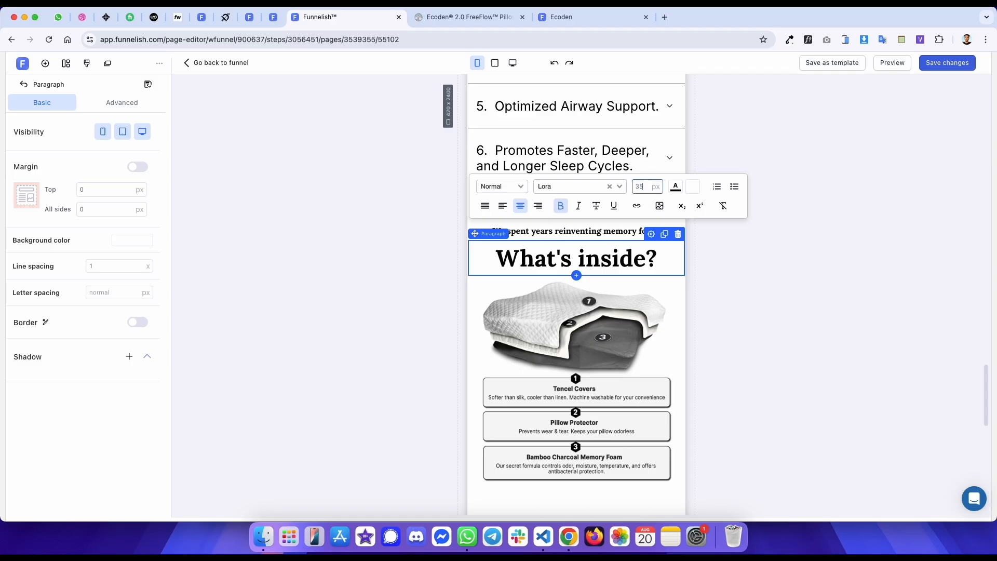
- Check the reference margin and set the subtitle paragraph's top margin to 50 px
key("ctrl+Tab")
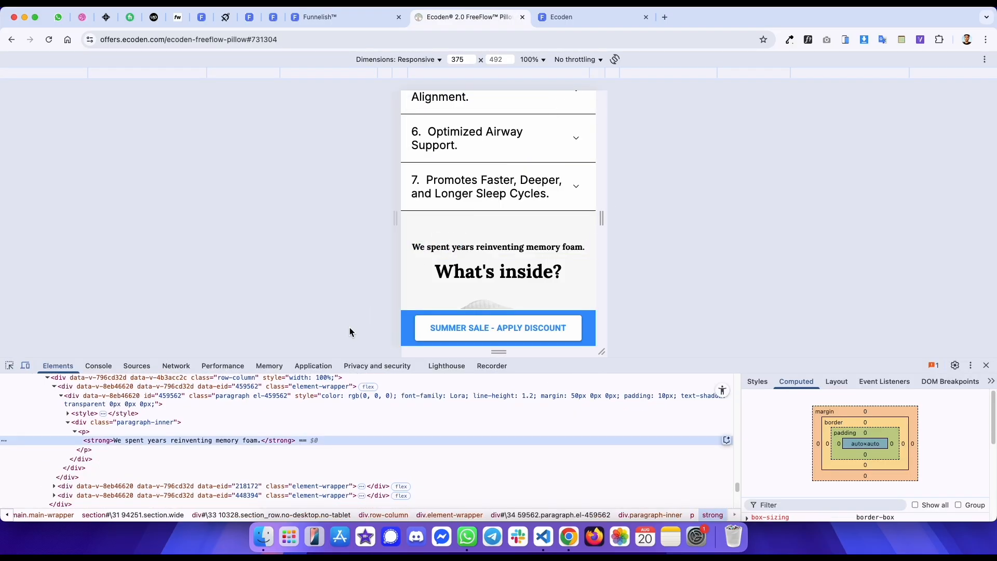
key("ctrl+shift+Tab")
left_click(421, 236)
left_click(496, 226)
key("ctrl+Tab")
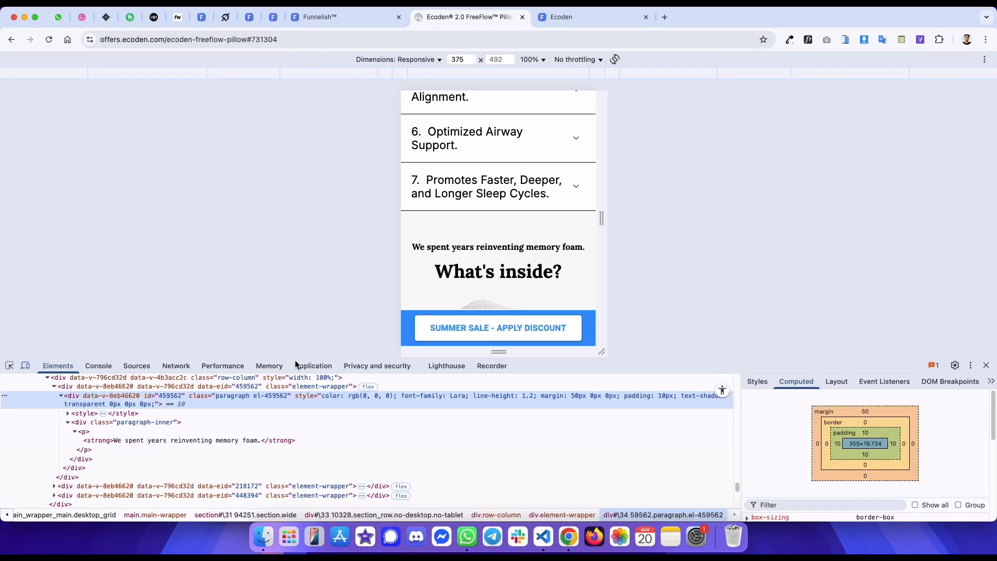
key("ctrl+shift+Tab")
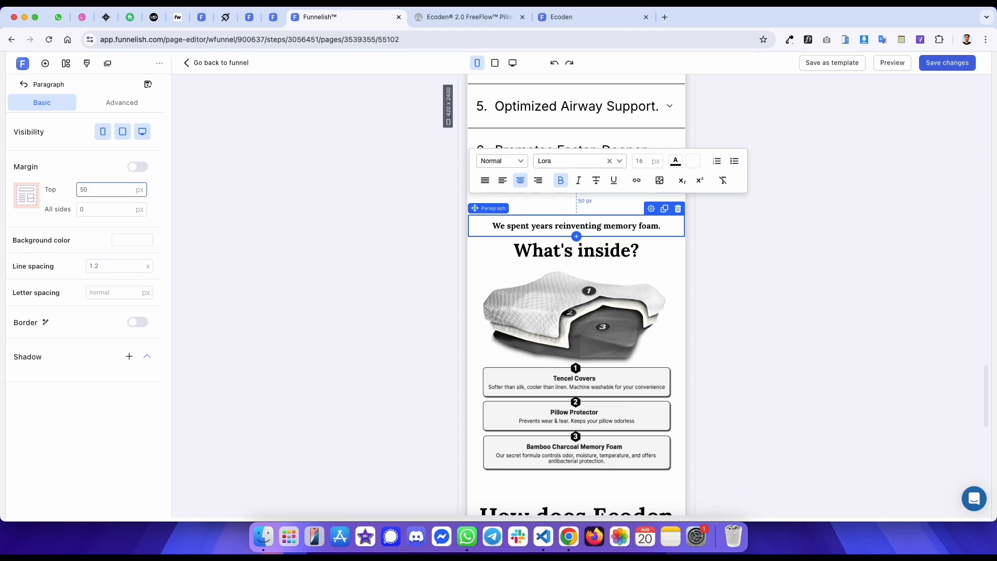
left_click(115, 101)
left_click(72, 107)
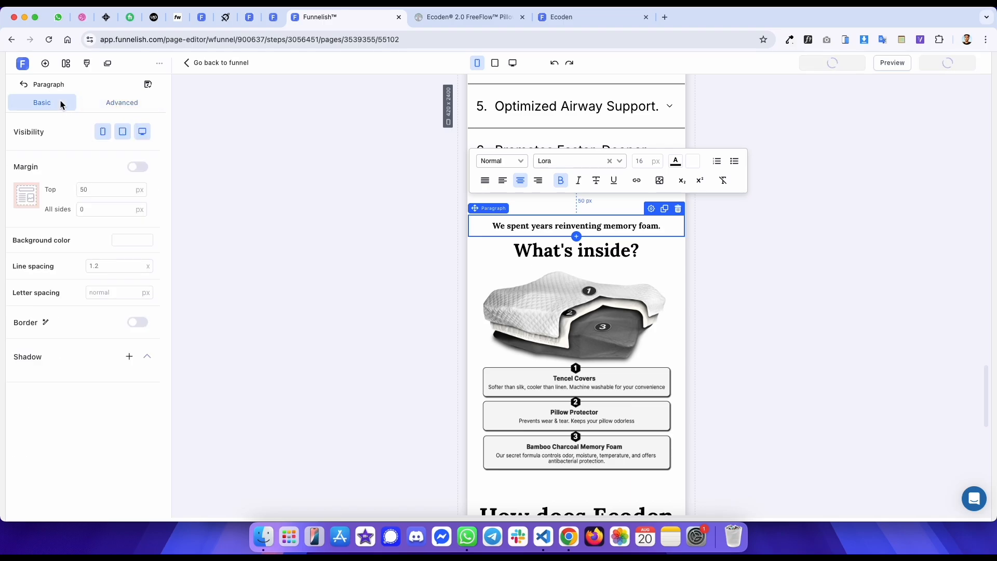
- Compare the 'What's inside?' section on the reference and published mobile pages
key("ctrl+Tab")
scroll(325, 398, "up", 1)
scroll(325, 398, "up", 2)
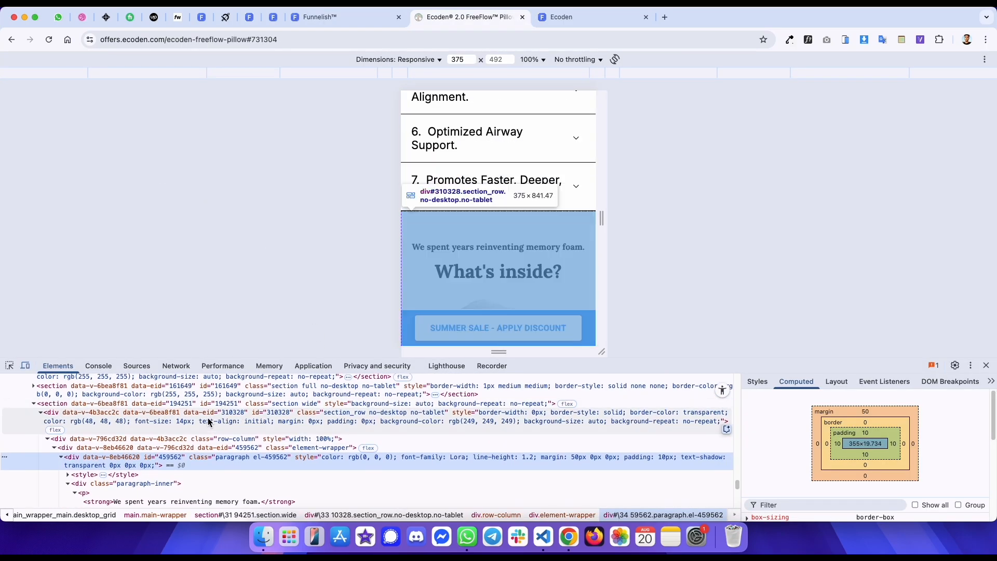
scroll(437, 225, "down", 5)
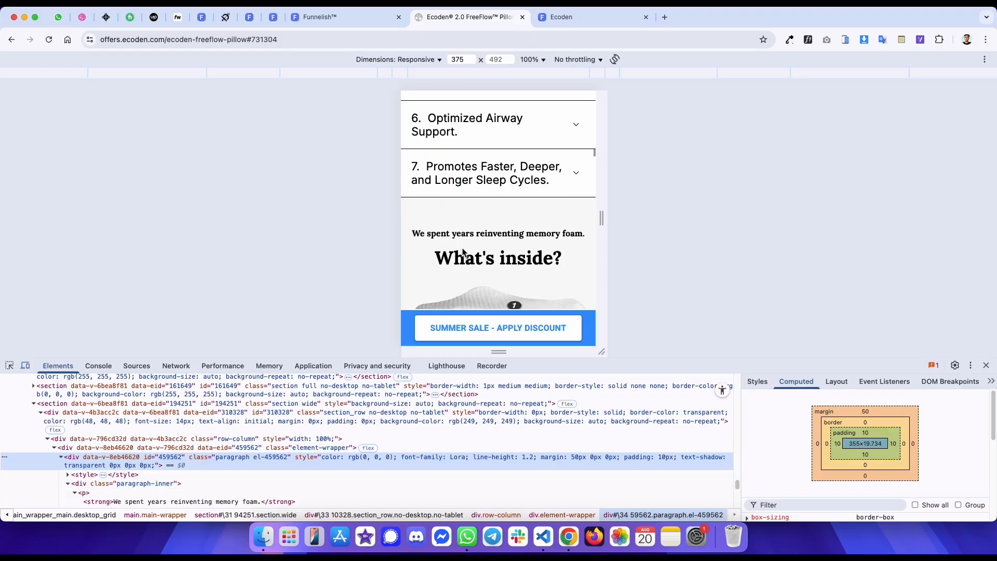
key("ctrl+Tab")
scroll(482, 212, "down", 10)
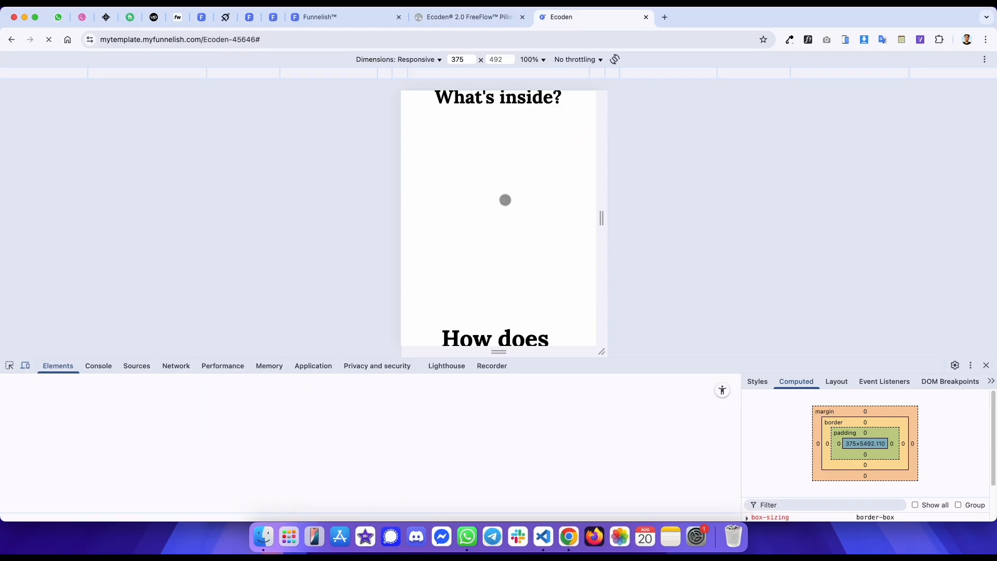
key("ctrl+shift+Tab")
scroll(508, 185, "up", 3)
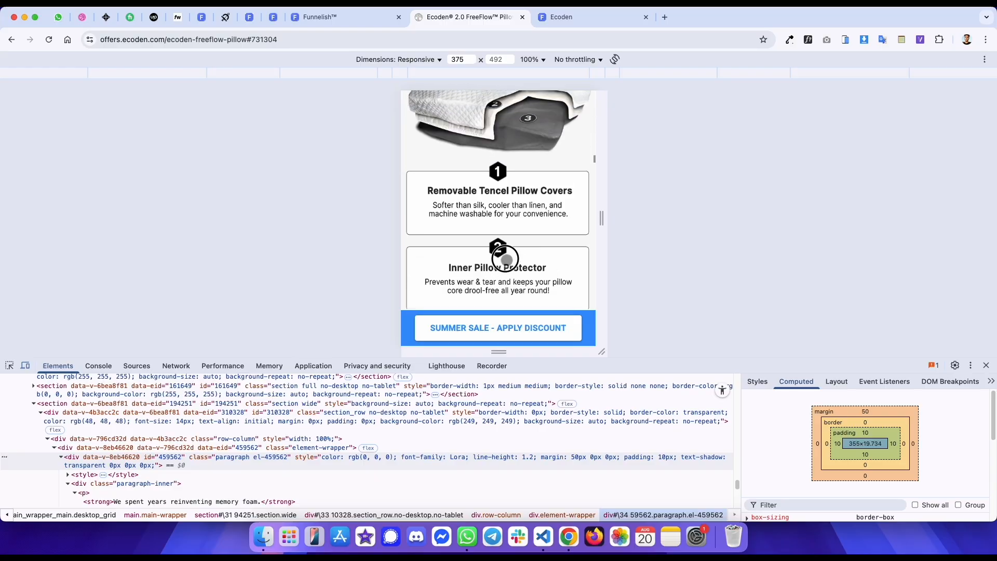
- Inspect the reference page's feature infographic and copy its image address
left_click(10, 366)
left_click(509, 203)
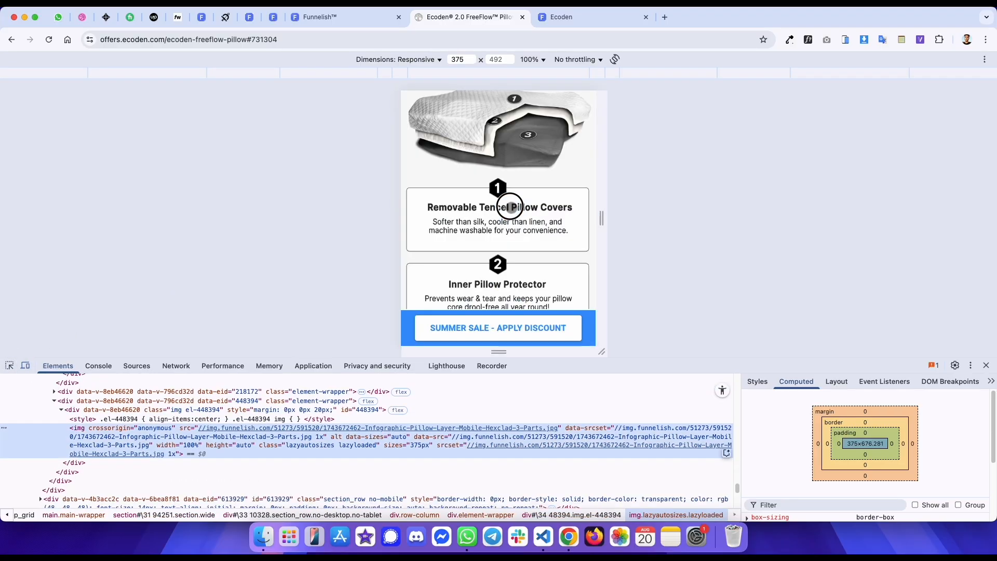
right_click(507, 170)
left_click(545, 207)
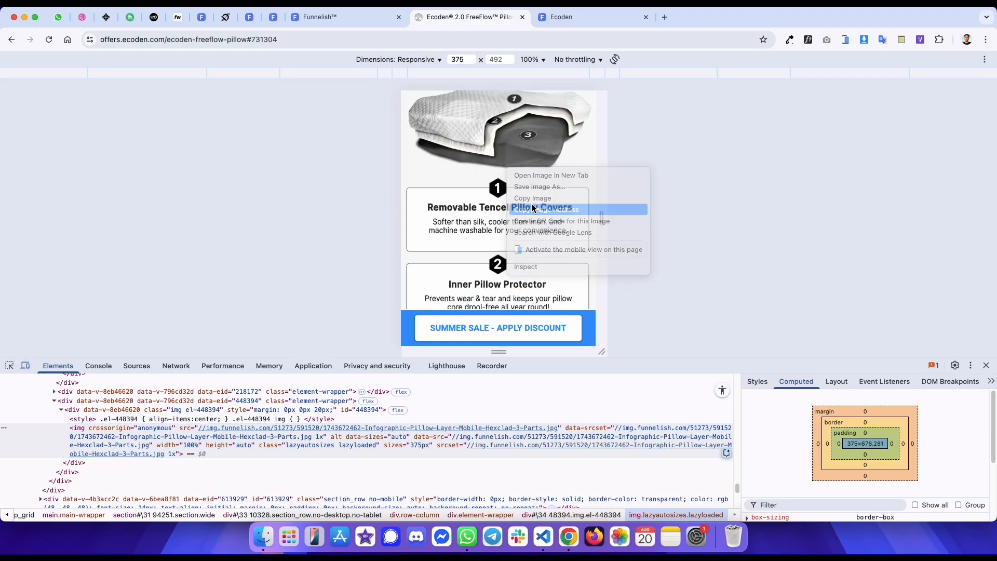
- Clone the feature infographic image in the editor's mobile view
key("ctrl+shift+Tab")
scroll(571, 272, "down", 1)
left_click(585, 278)
left_click(664, 235)
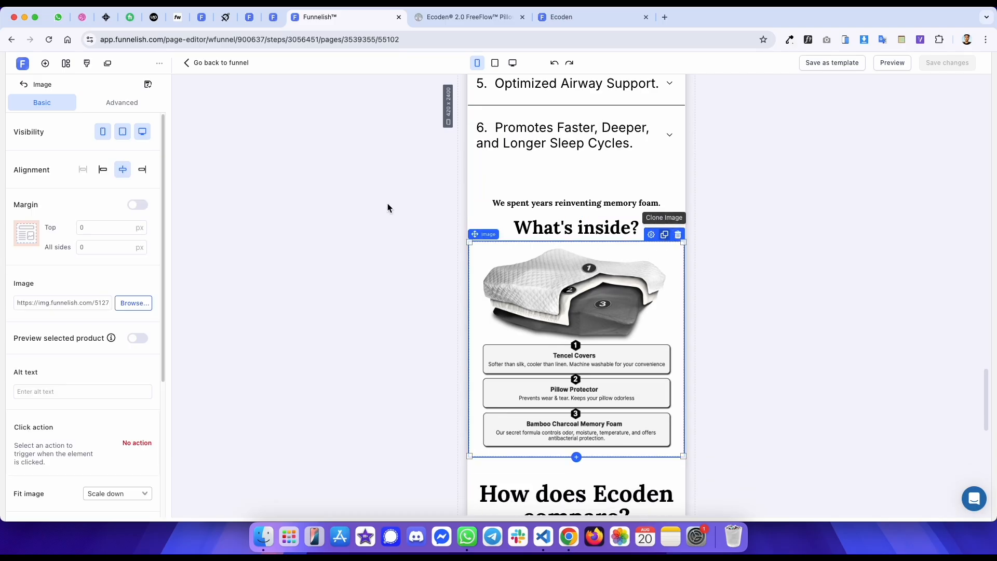
- Make the cloned infographic visible on mobile only and paste the copied reference image address as its source
left_click(103, 132)
left_click(598, 288)
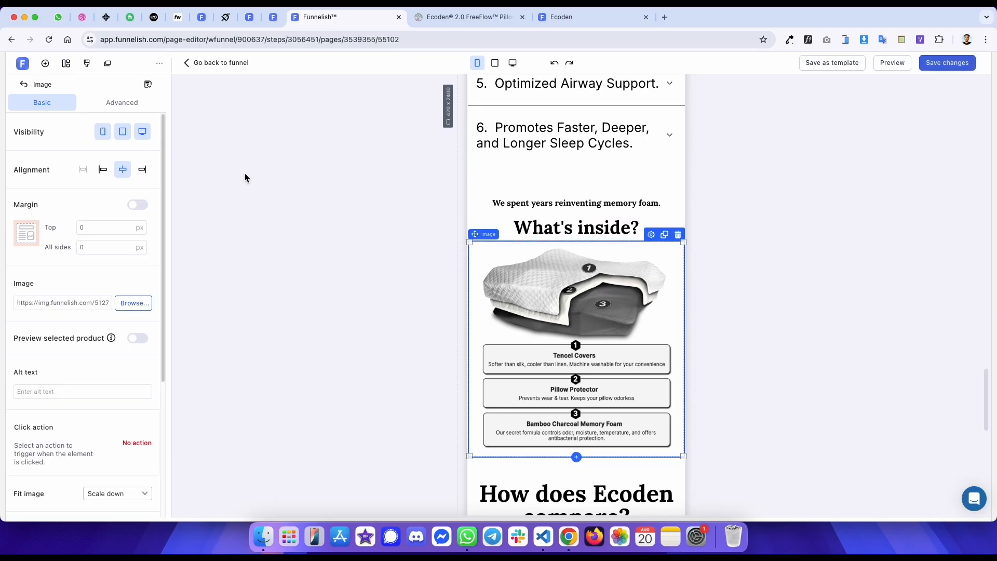
left_click(122, 132)
left_click(142, 132)
triple_click(94, 303)
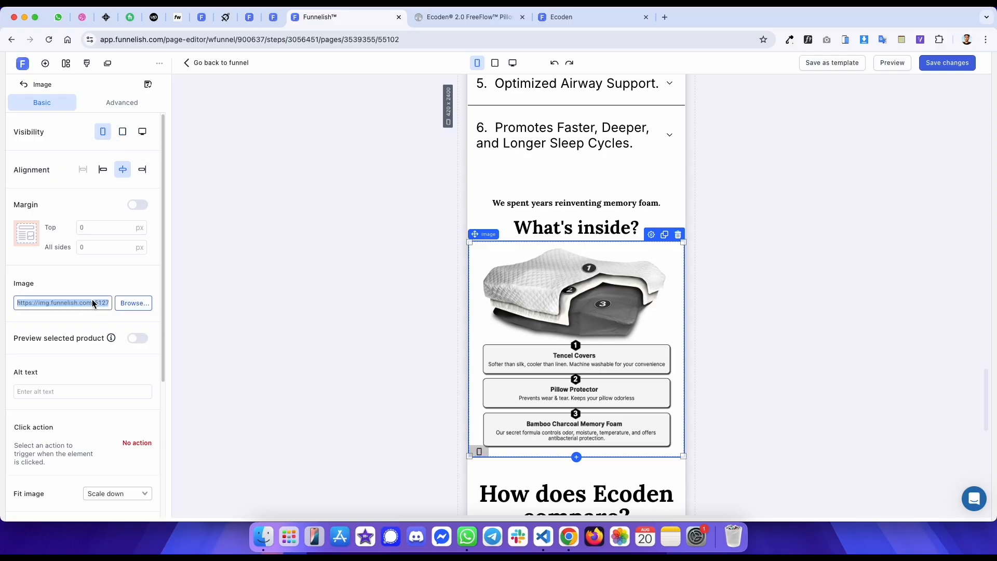
key("ctrl+v")
scroll(634, 234, "down", 4)
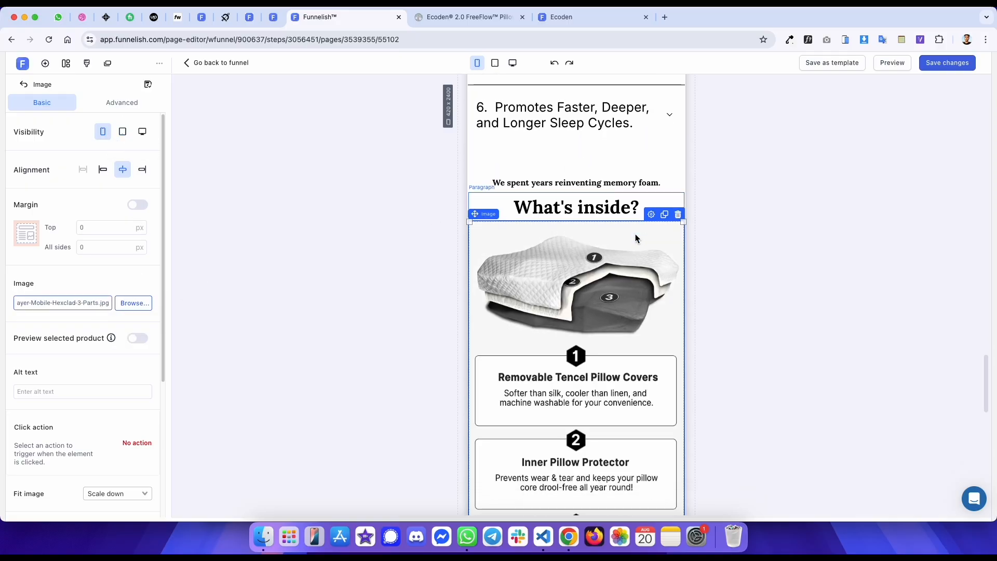
- Compare the new mobile infographic with the reference page and select its enclosing row
left_click(802, 175)
scroll(615, 188, "down", 1)
key("ctrl+Tab")
scroll(506, 298, "up", 3)
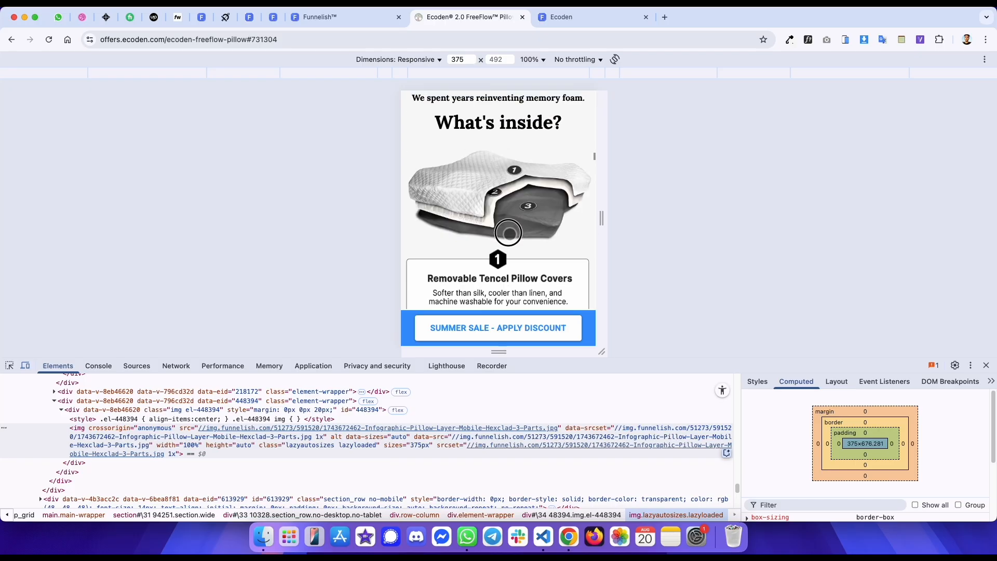
key("ctrl+shift+Tab")
scroll(547, 154, "up", 3)
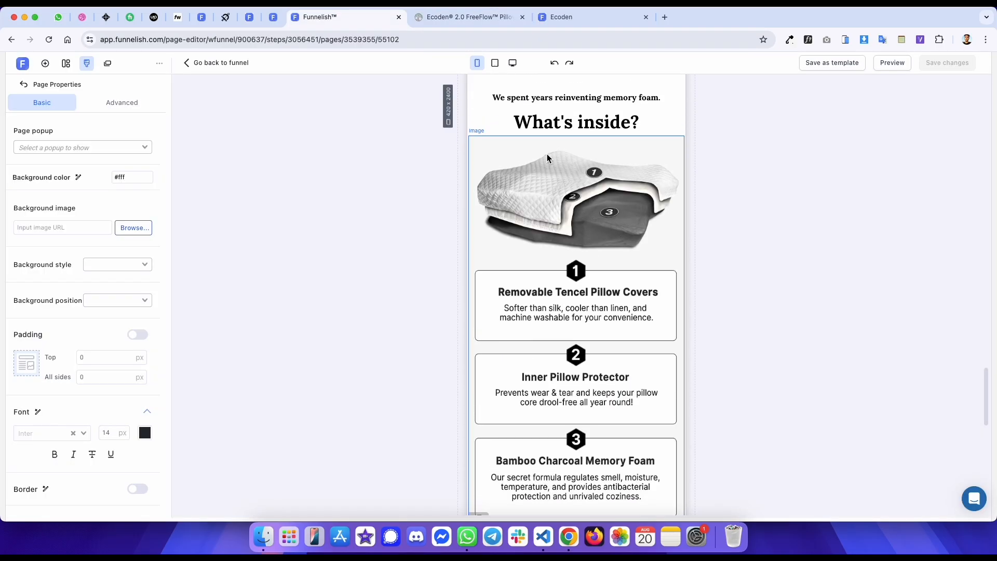
left_click(497, 104)
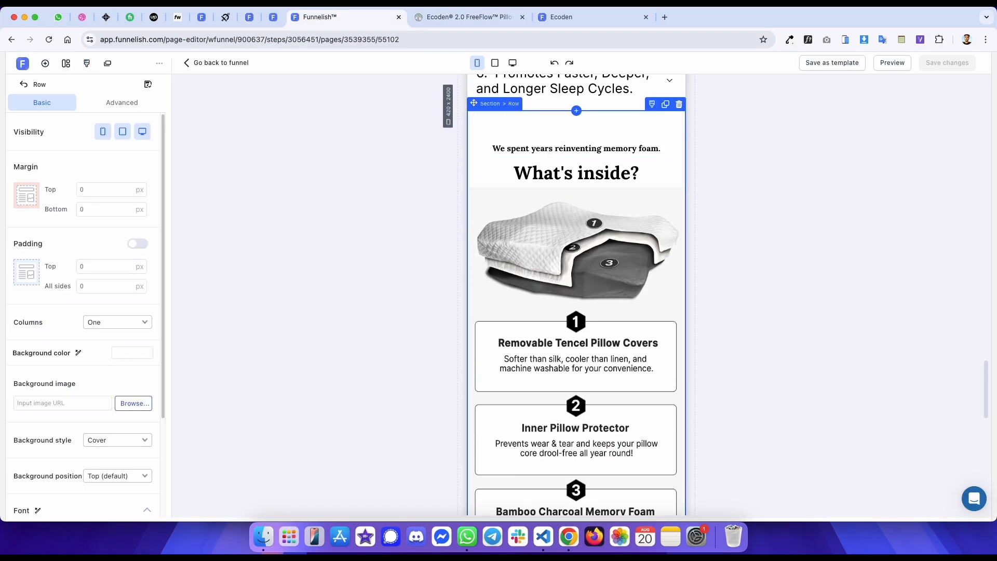
left_click(490, 104)
- Check the reference page's desktop layout and return the editor to mobile view
key("ctrl+Tab")
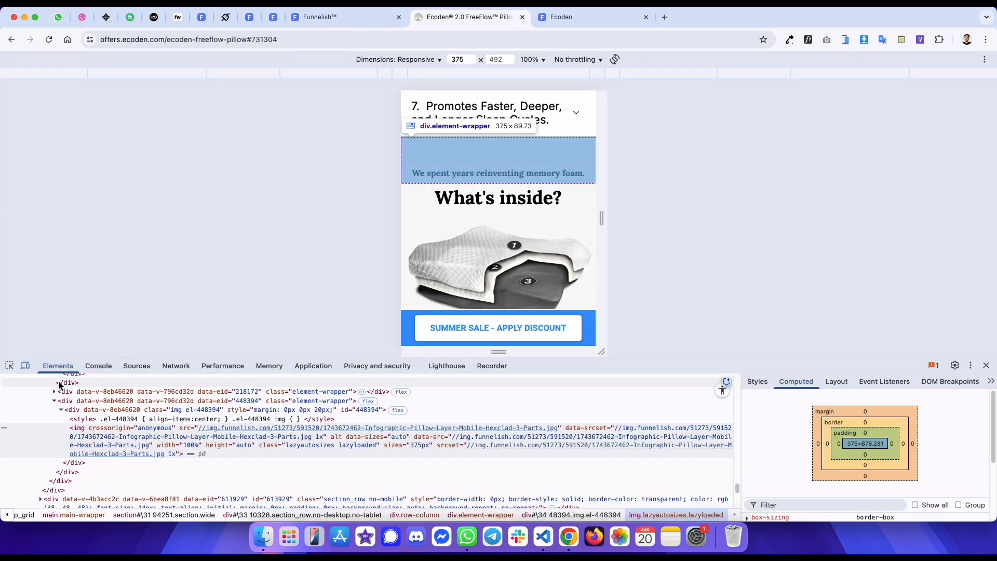
left_click(25, 365)
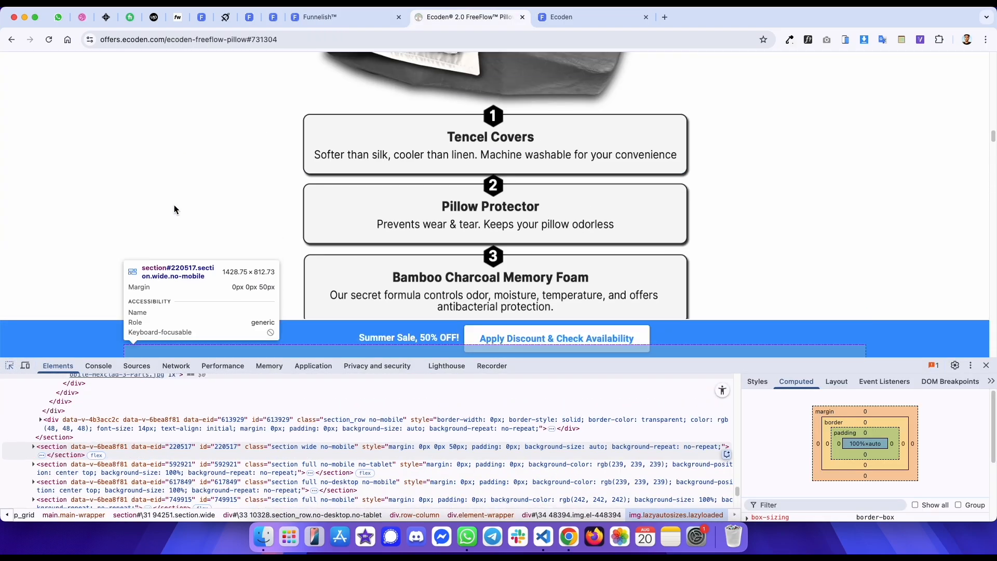
scroll(174, 205, "up", 10)
left_click(159, 216)
key("ctrl+shift+Tab")
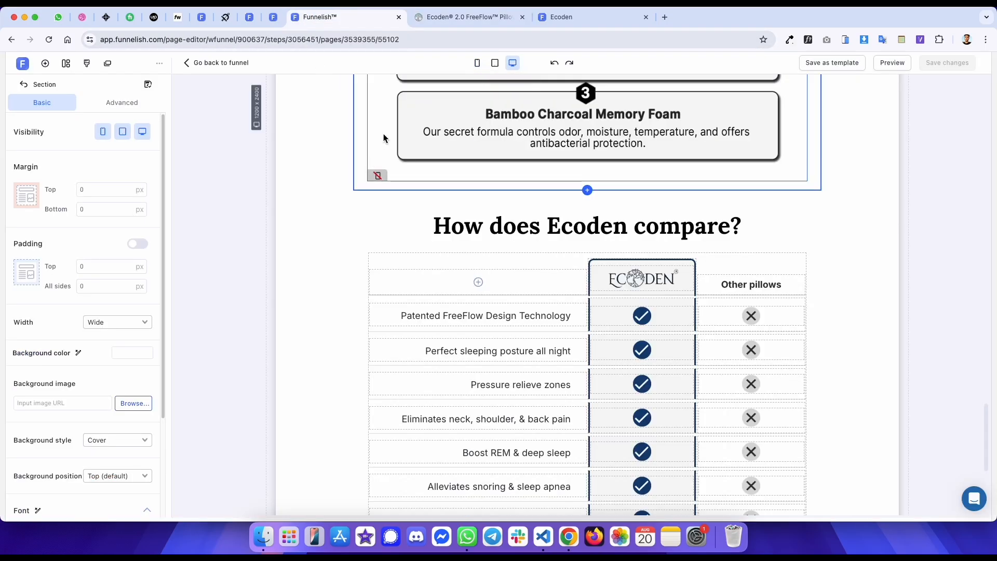
left_click(477, 63)
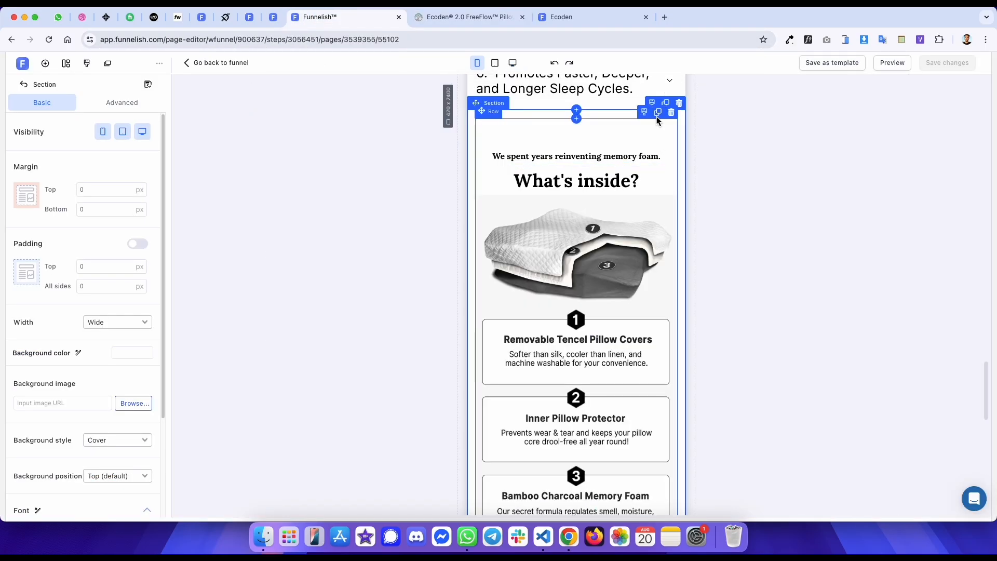
- Select the 'What's inside?' section and copy the reference row's background color from the browser inspector in mobile view
left_click(668, 105)
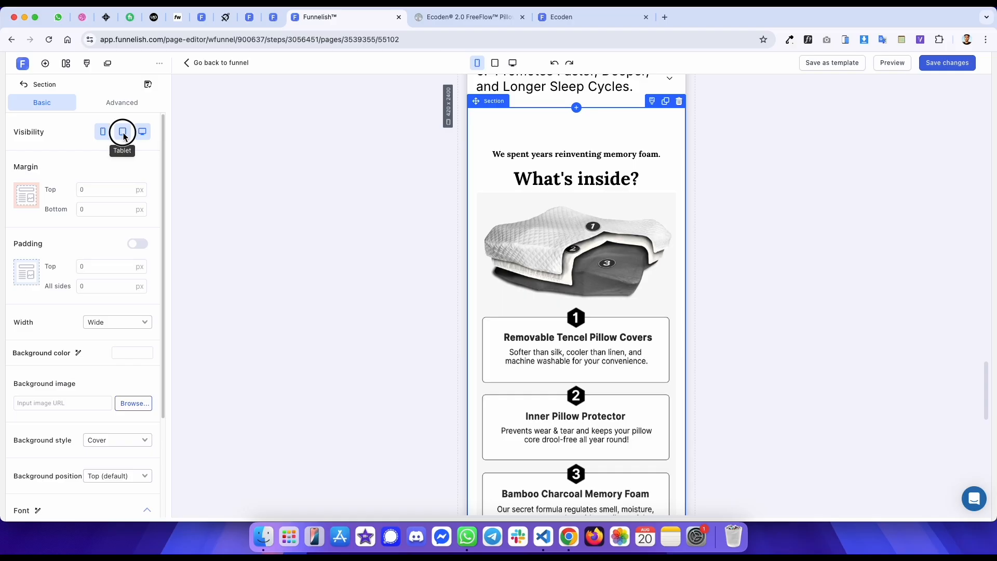
key("ctrl+Tab")
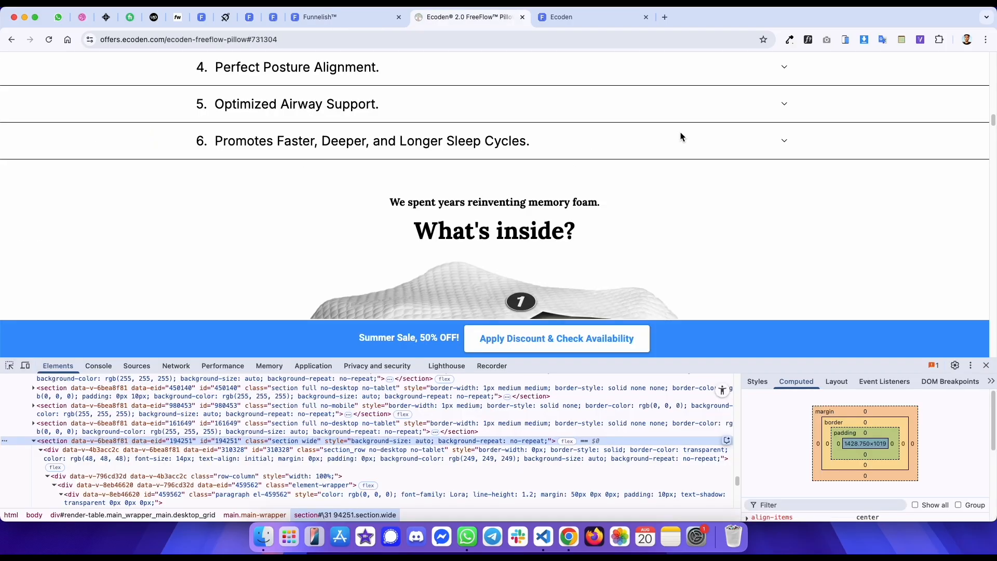
left_click(25, 365)
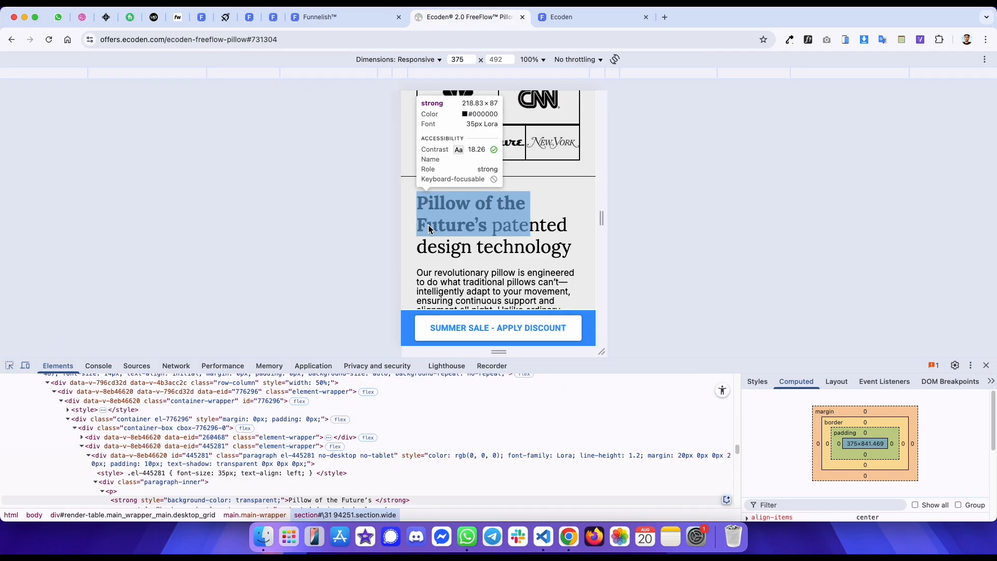
scroll(429, 229, "down", 5)
key("super+shift+c")
scroll(429, 225, "up", 3)
left_click(423, 188)
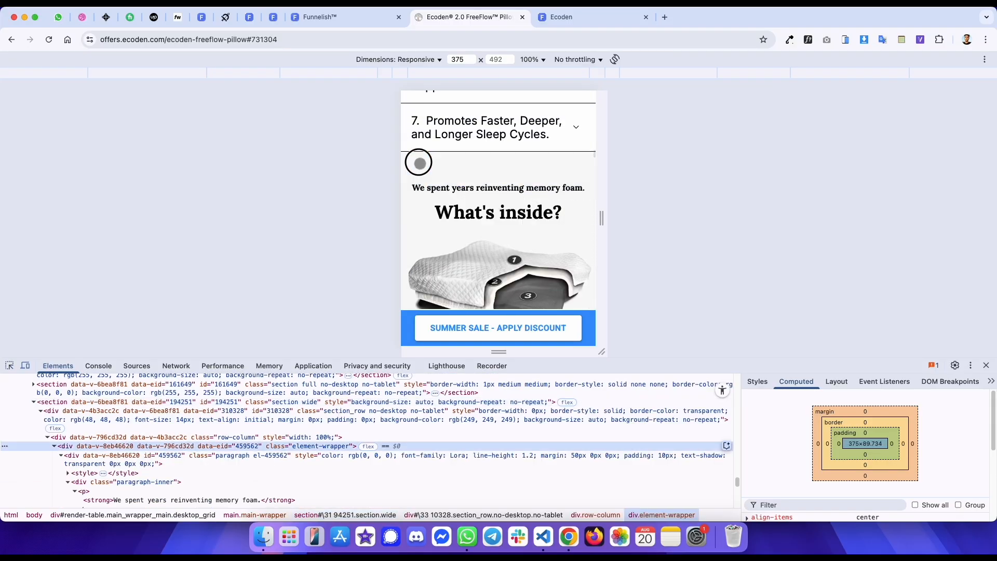
left_click(196, 402)
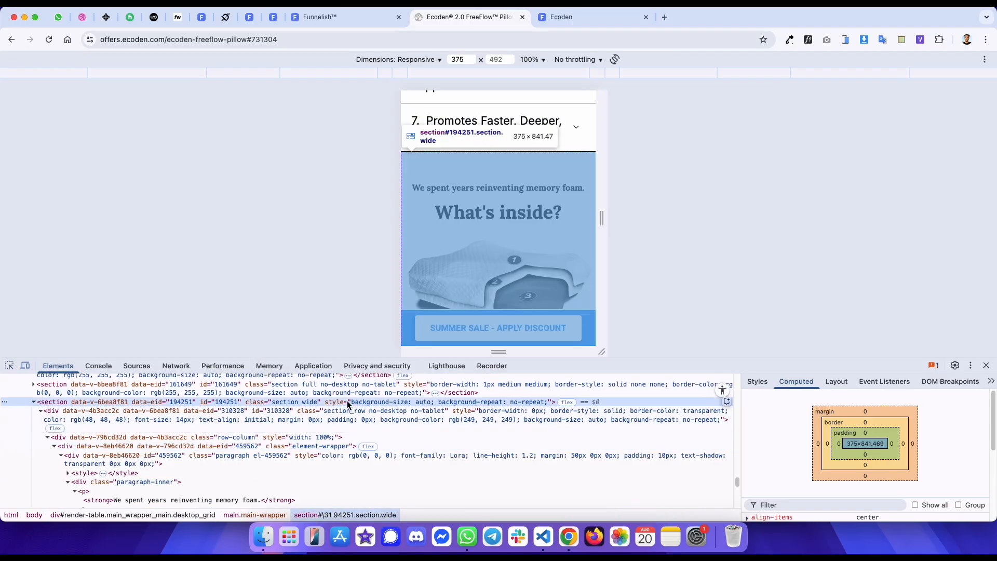
left_click(751, 382)
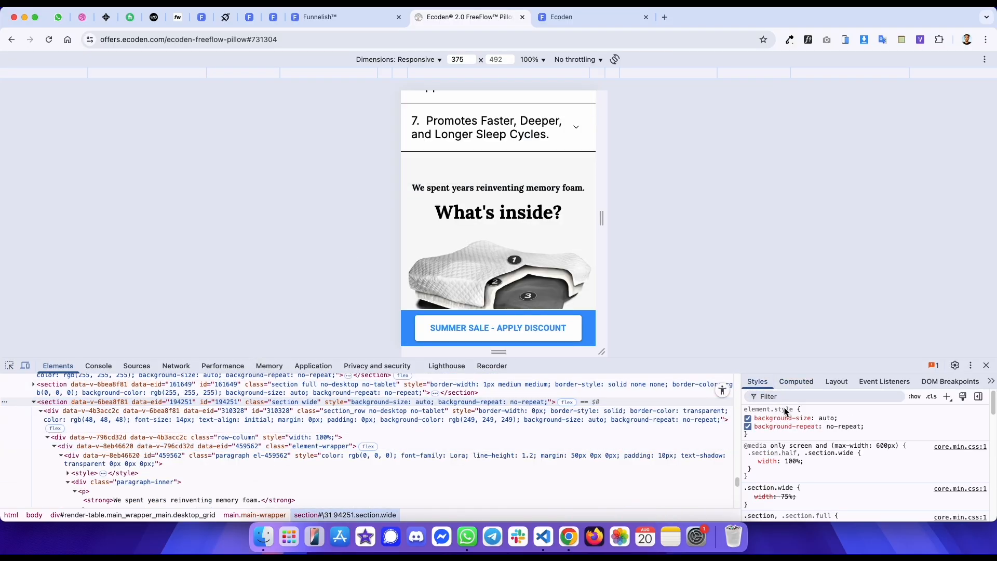
left_click(428, 457)
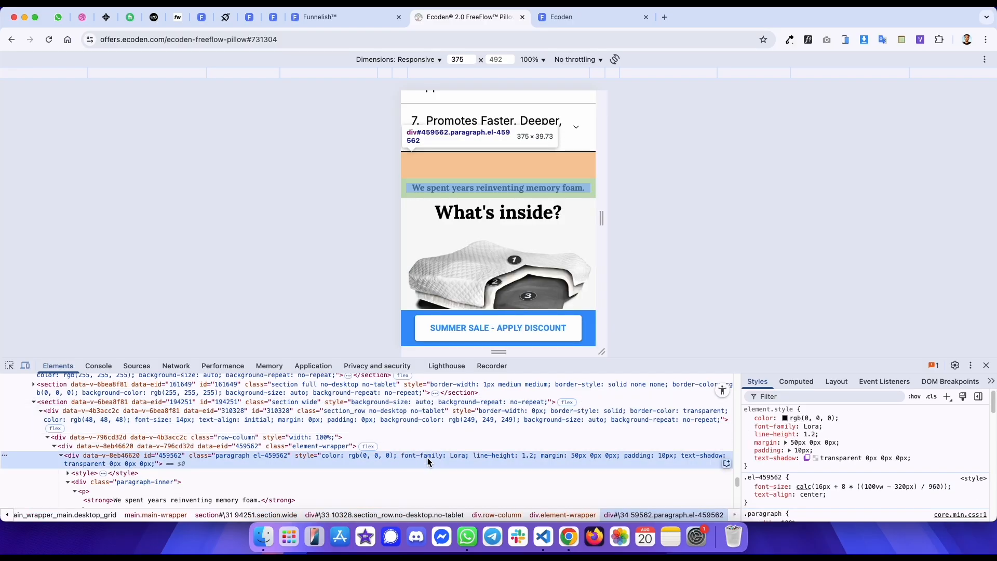
left_click(437, 422)
left_click(883, 482)
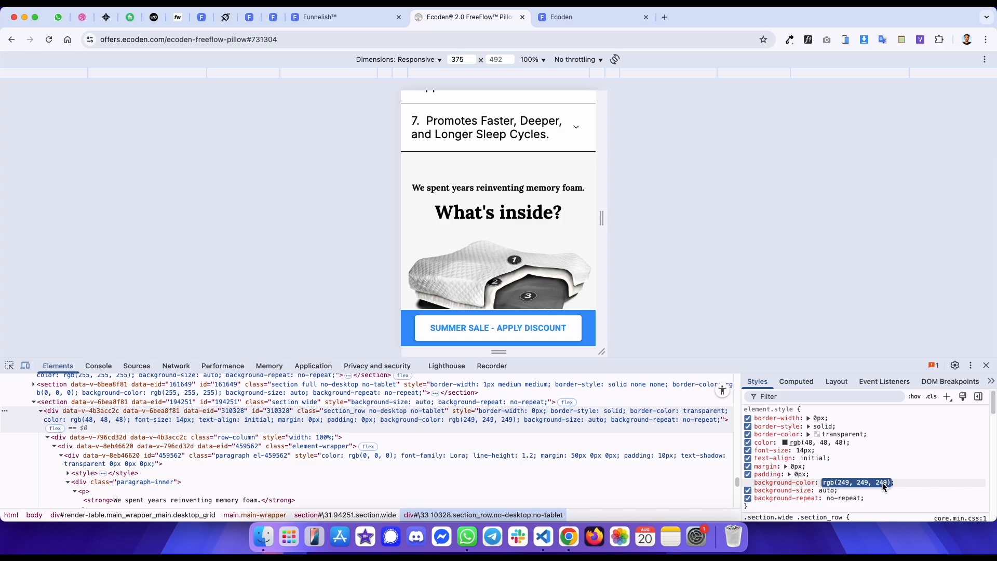
left_click(897, 462)
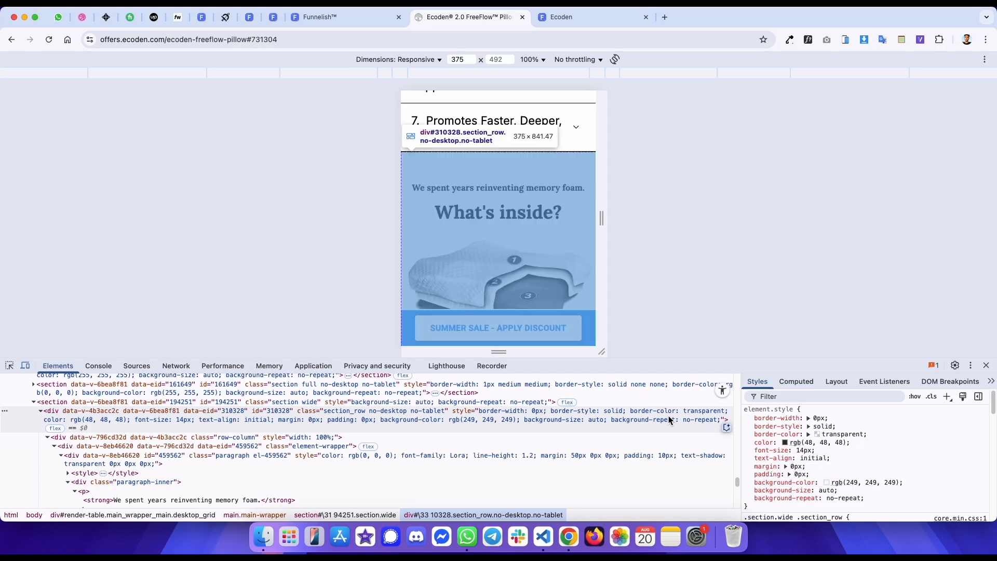
- Paste rgb(249, 249, 249) as the 'What's inside?' section's background color
key("ctrl+shift+Tab")
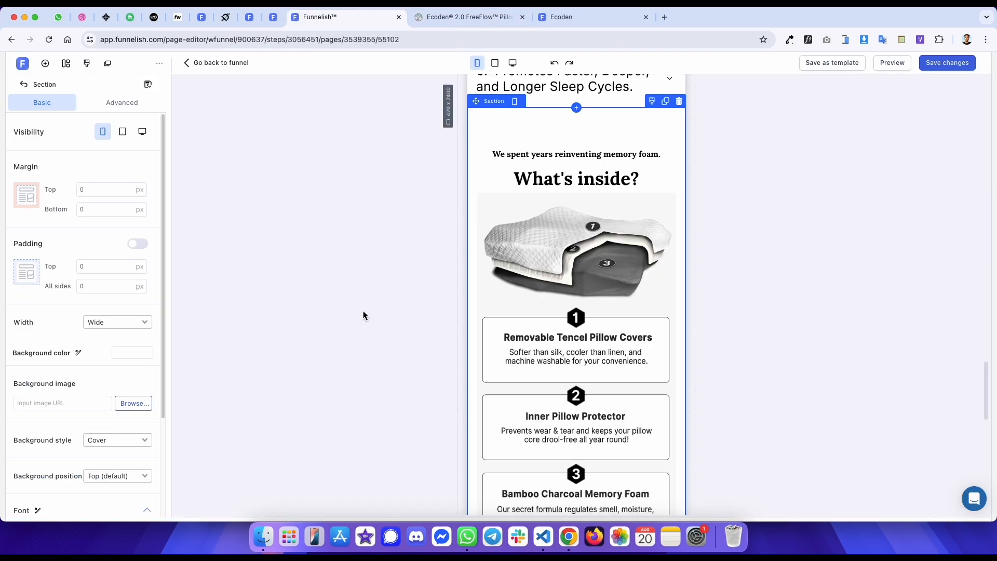
left_click(133, 353)
left_click(176, 312)
key("super+v")
- Make the infographic image visible on desktop too and check it in desktop view before returning to mobile view
left_click(505, 237)
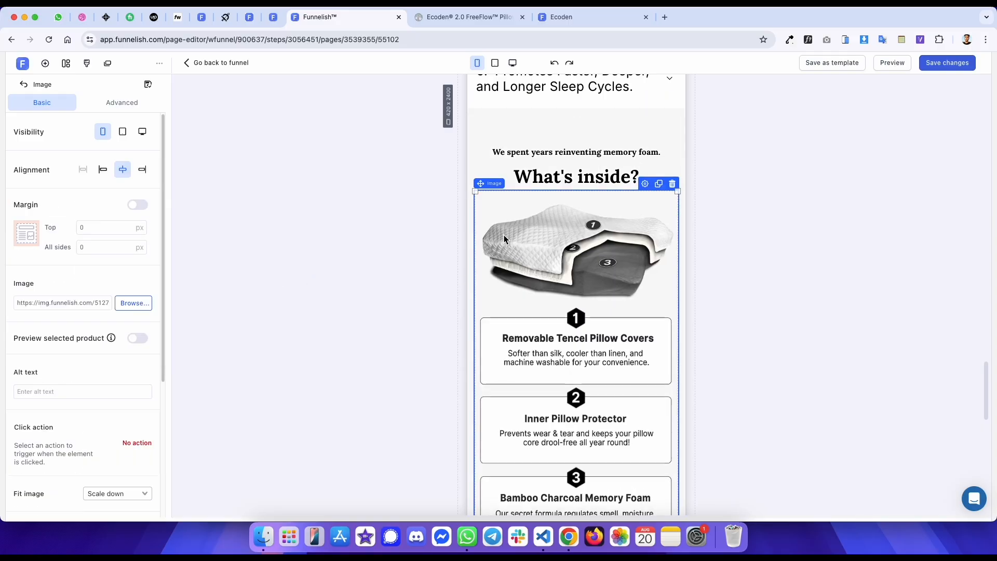
left_click(140, 133)
left_click(513, 62)
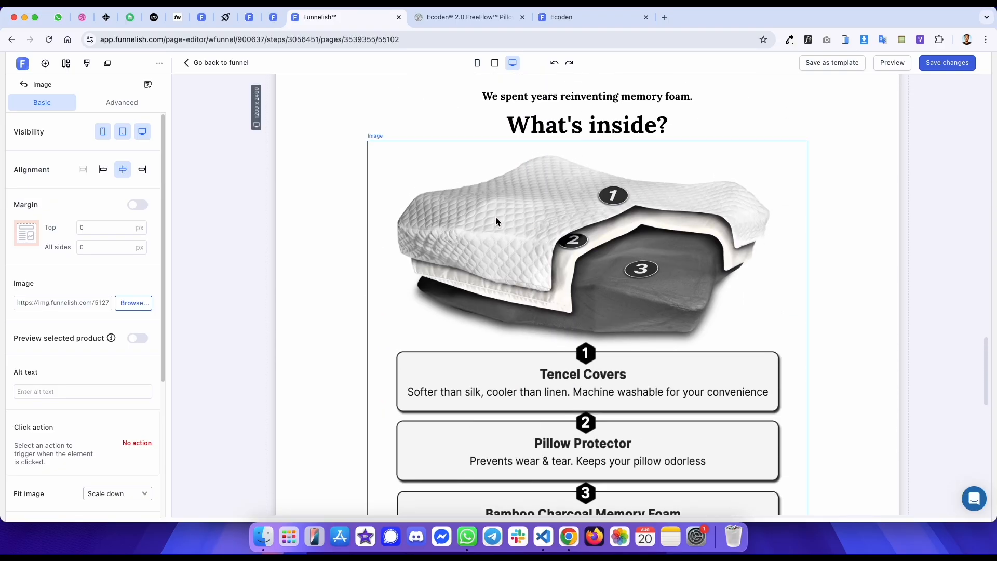
left_click(238, 117)
left_click(477, 62)
- Compare the 'How does Ecoden compare?' heading with the reference and set its font size to 35 px
scroll(463, 179, "down", 3)
scroll(463, 176, "down", 5)
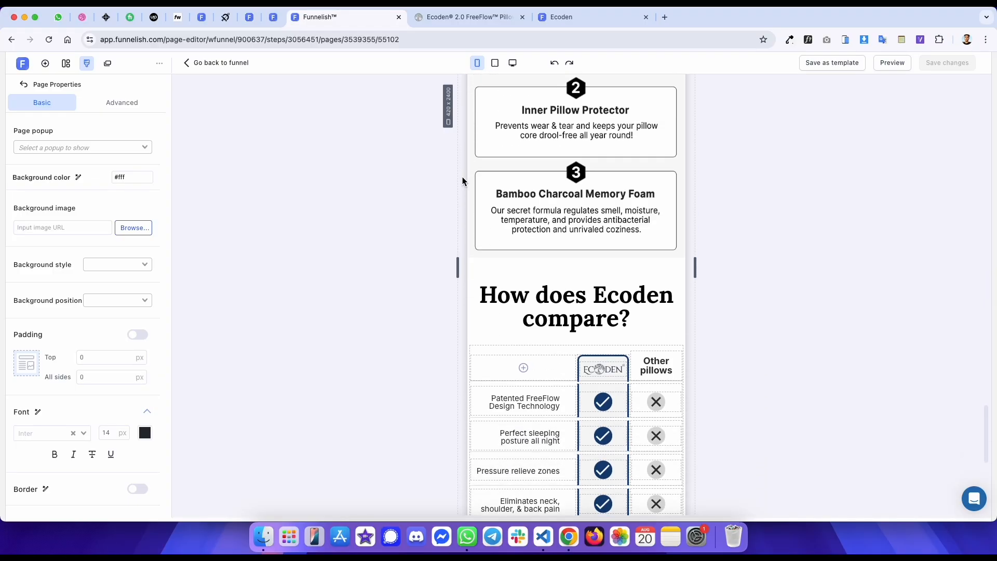
key("ctrl+Tab")
key("ctrl+Tab")
scroll(478, 219, "down", 5)
key("ctrl+shift+Tab")
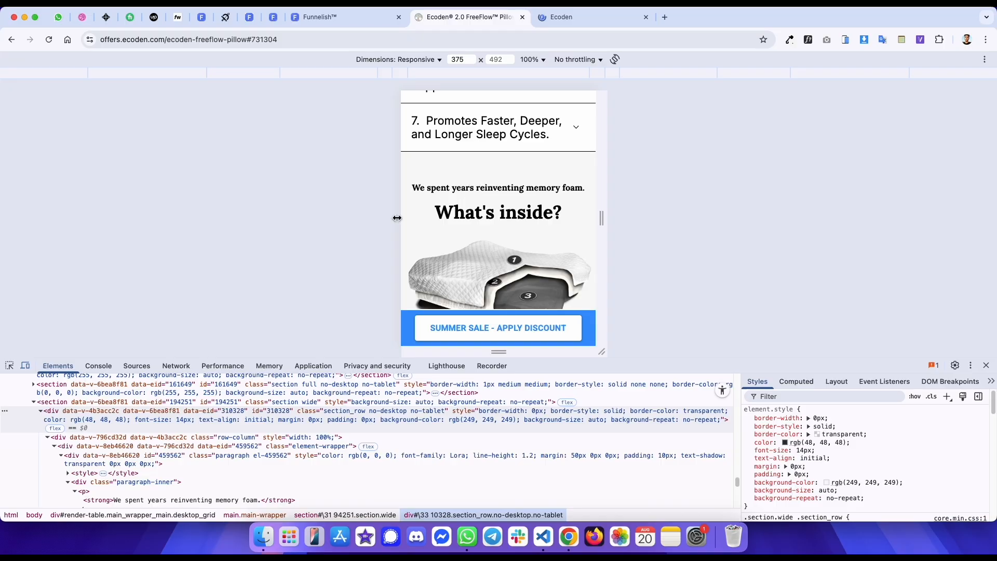
scroll(459, 218, "down", 10)
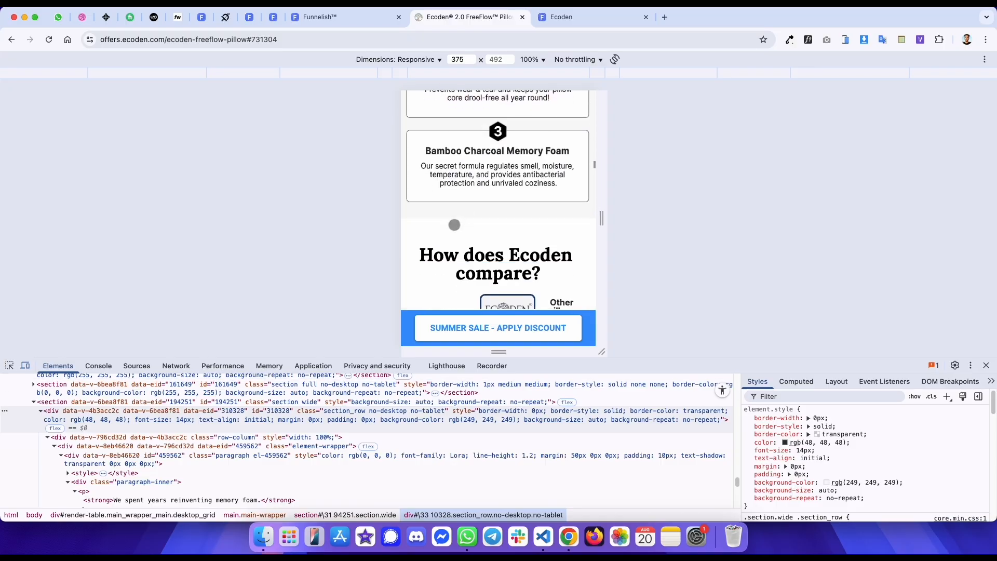
left_click(9, 366)
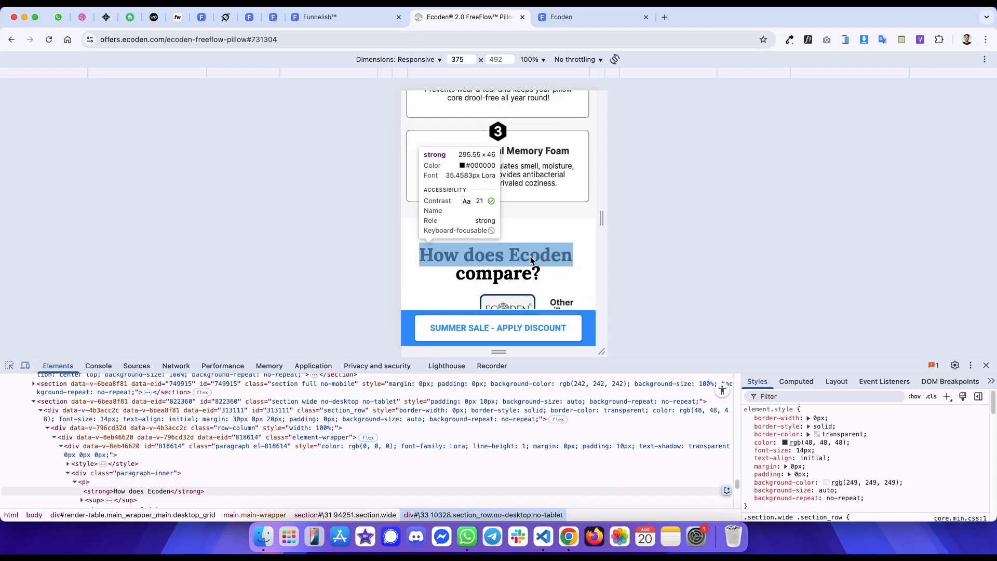
key("ctrl+shift+Tab")
scroll(528, 257, "down", 1)
left_click(549, 268)
key("super+a")
left_click(645, 186)
type("35")
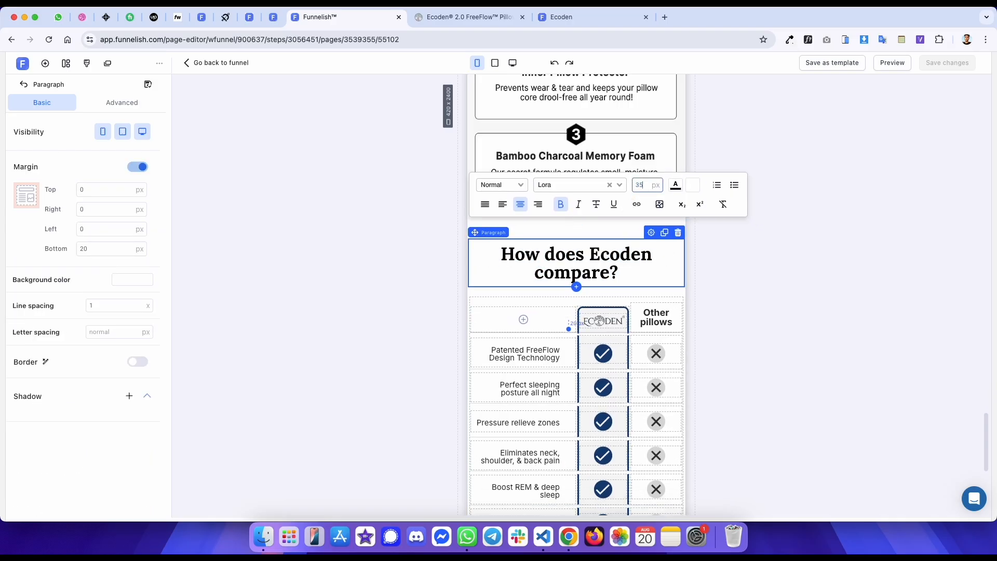
- Inspect the reference comparison section's padding and set the editor section's right and left padding to 10 px
key("ctrl+Tab")
left_click(459, 238)
left_click(796, 381)
key("ctrl+shift+Tab")
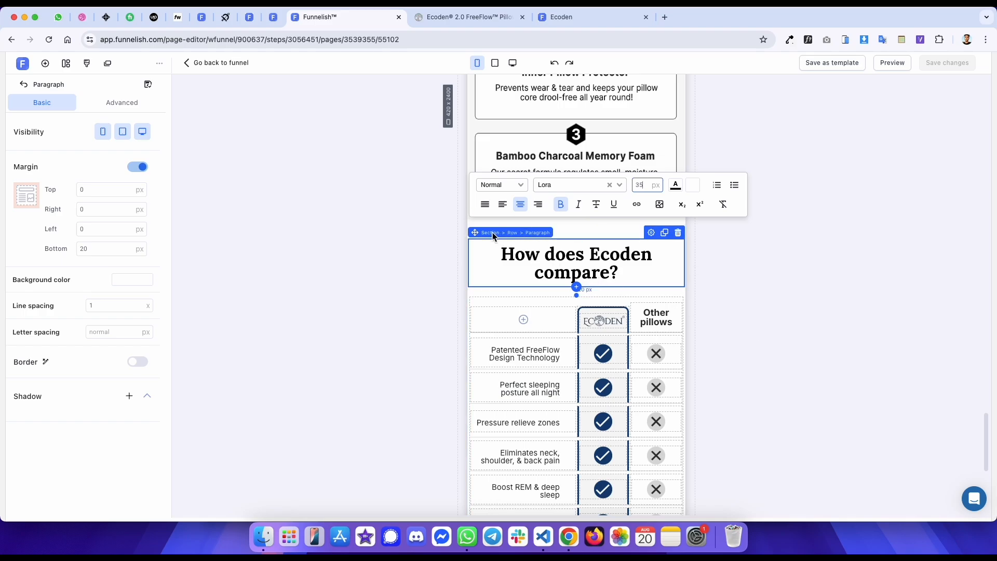
left_click(492, 232)
type("1")
key("Tab")
type("10")
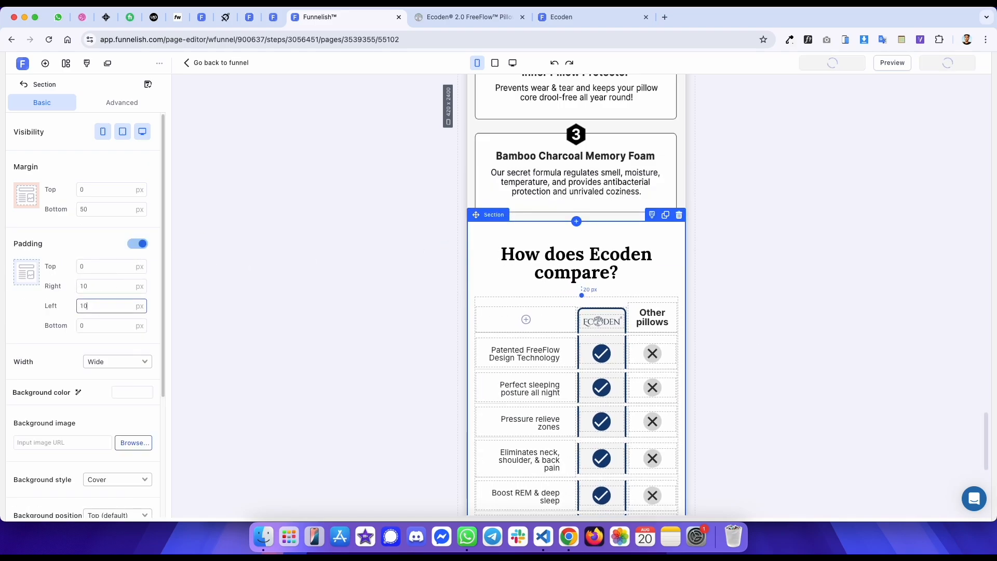
- Examine the reference comparison section and the published page's comparison table in mobile view
key("ctrl+Tab")
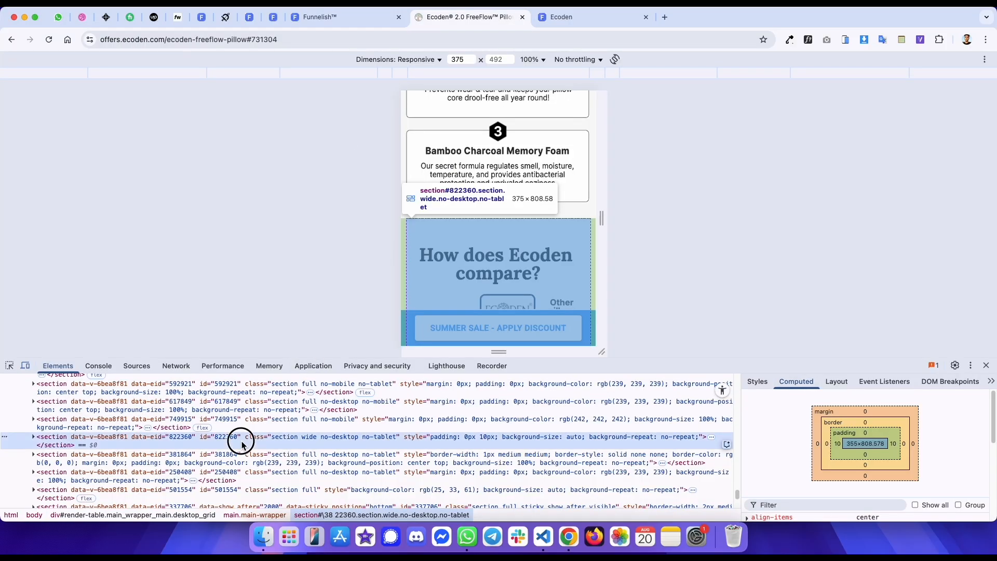
scroll(494, 252, "down", 10)
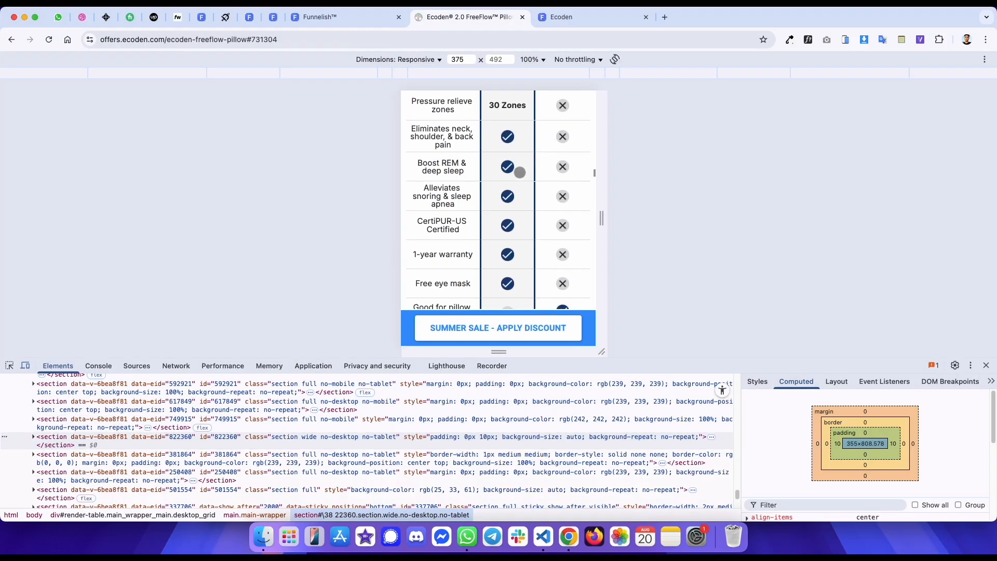
scroll(494, 253, "up", 10)
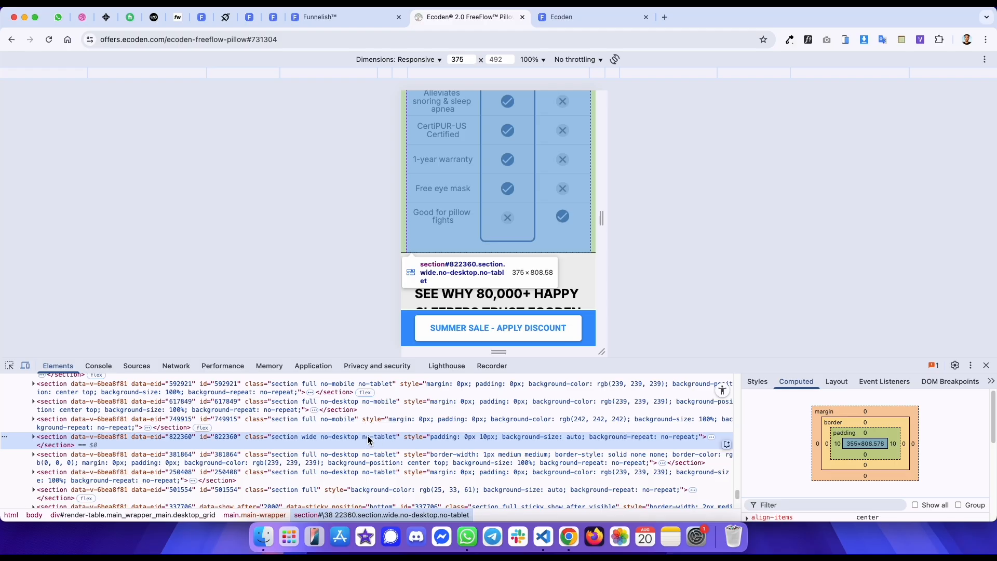
scroll(501, 208, "up", 6)
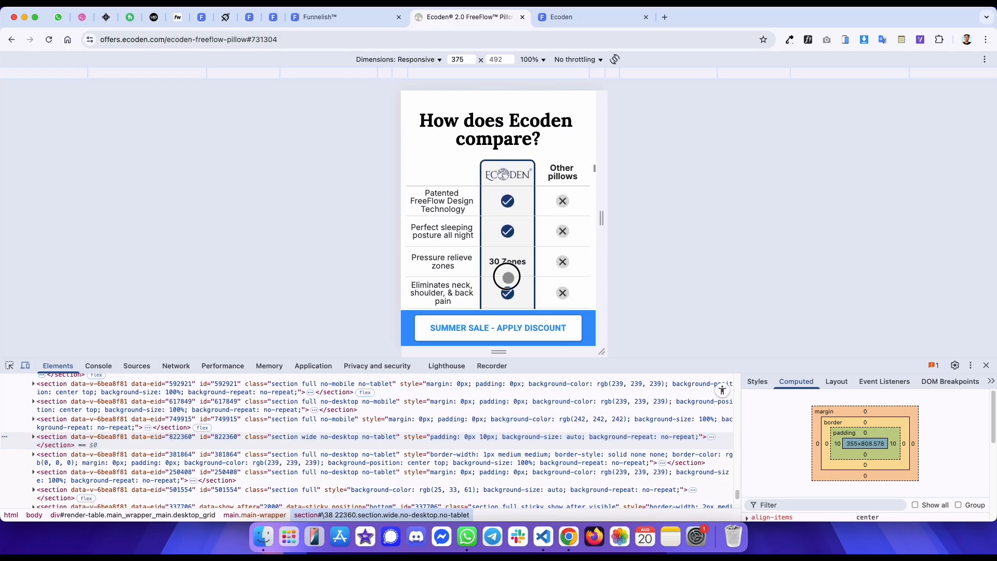
key("ctrl+shift+Tab")
key("ctrl+Tab")
key("ctrl+Tab")
key("super+r")
scroll(506, 178, "down", 4)
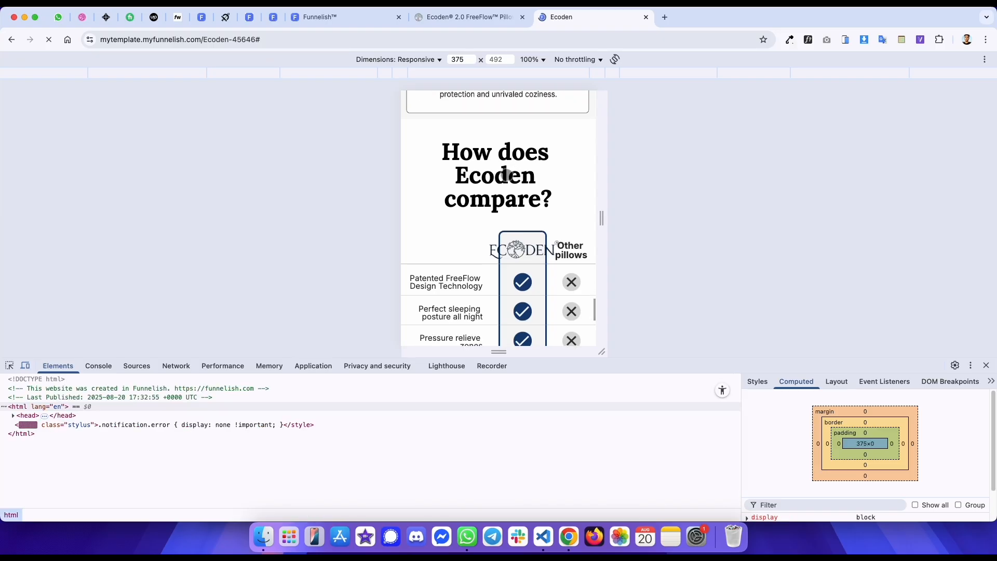
key("ctrl+shift+Tab")
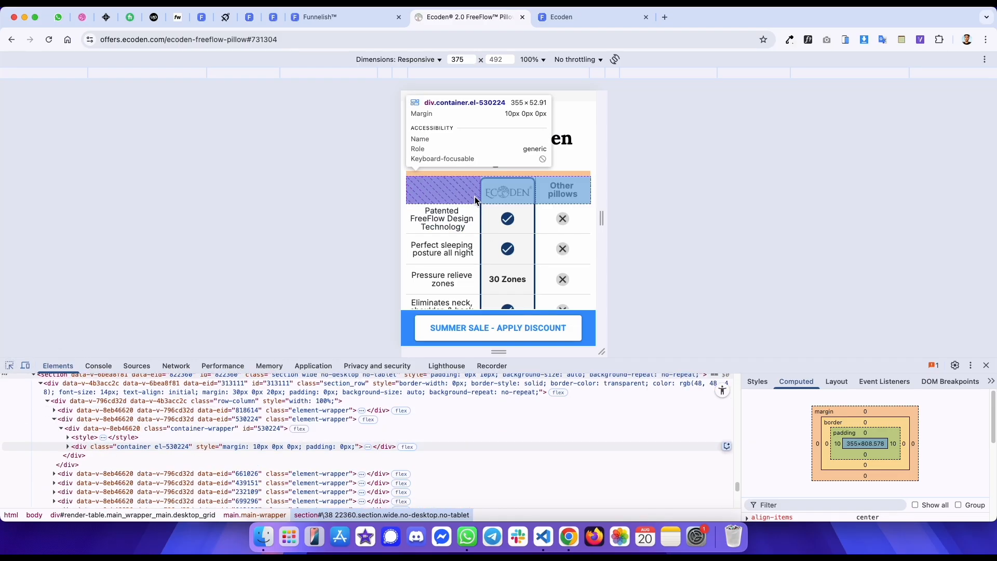
left_click(474, 197)
left_click(67, 451)
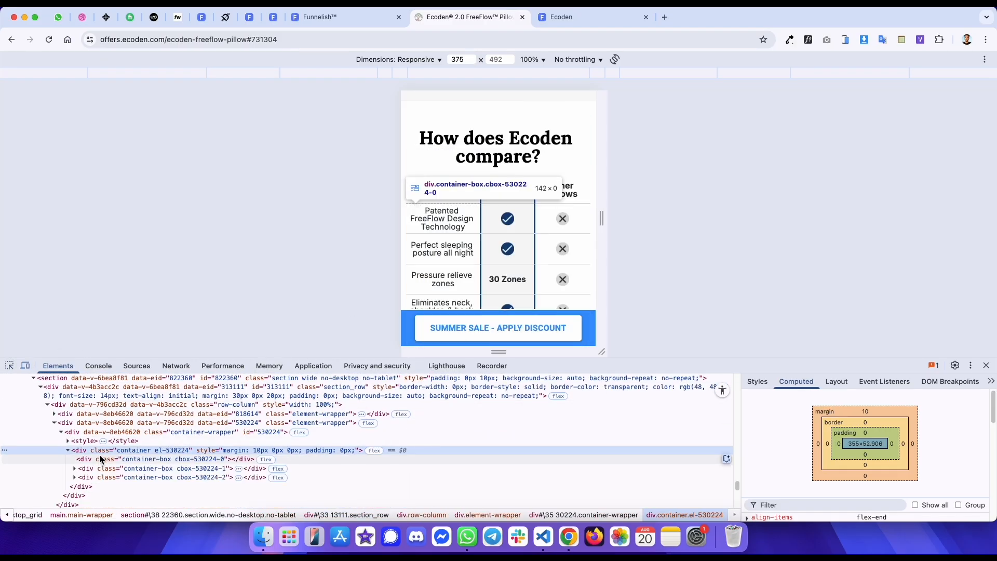
left_click(101, 460)
left_click(758, 381)
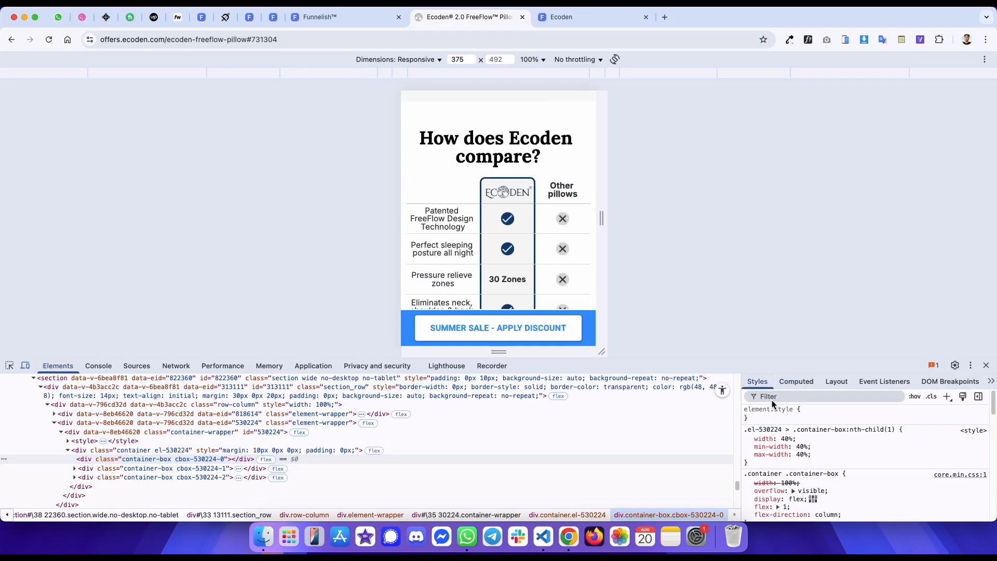
- Make the comparison section visible on mobile only
key("ctrl+shift+Tab")
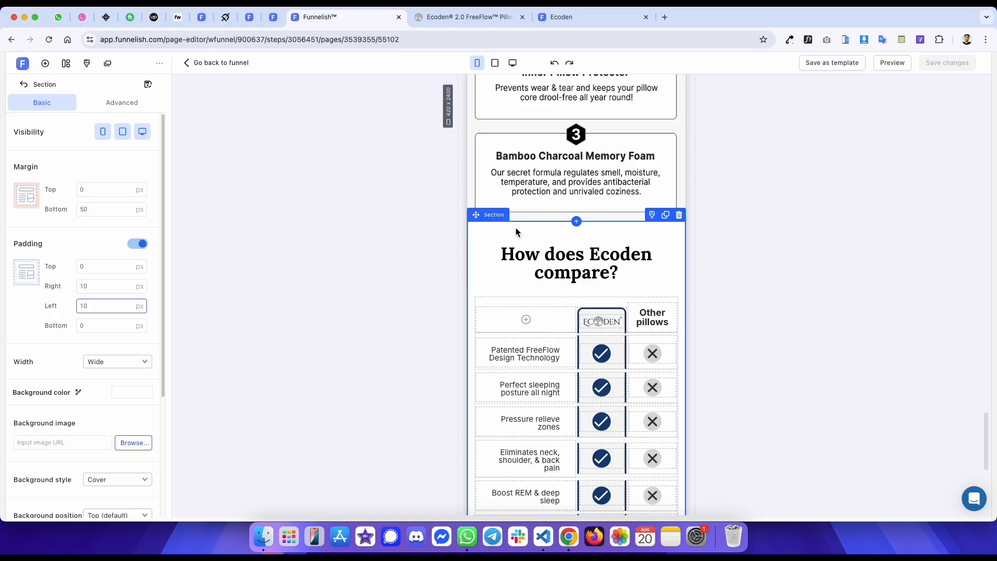
left_click(665, 216)
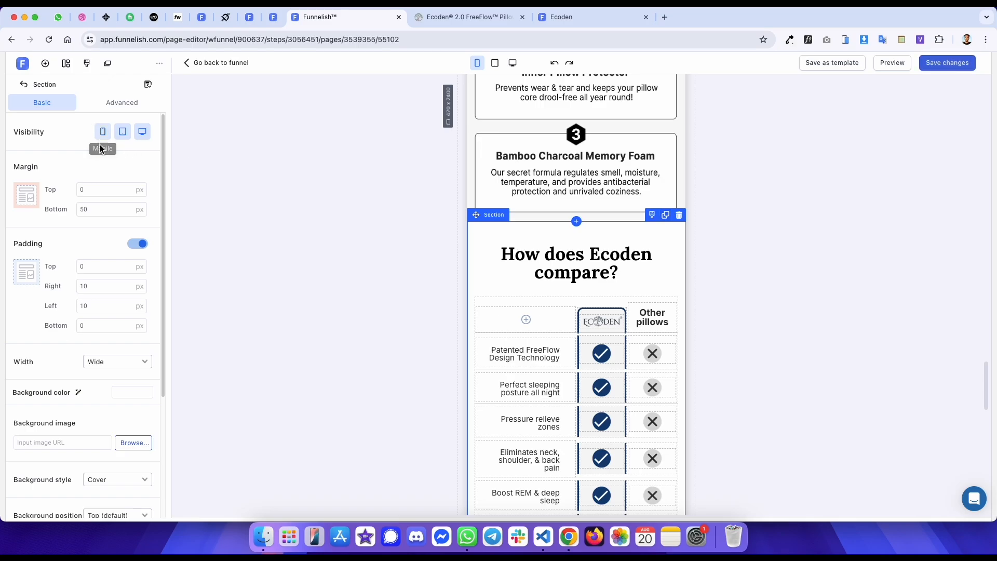
left_click(141, 133)
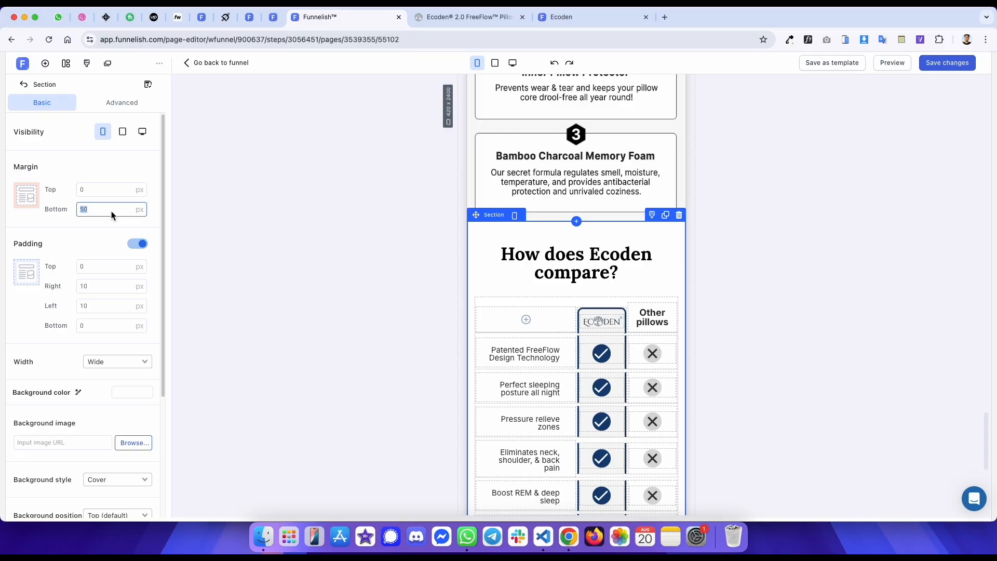
- Inspect the reference comparison heading's spacing and set the comparison section's bottom margin to 0 px
key("ctrl+Tab")
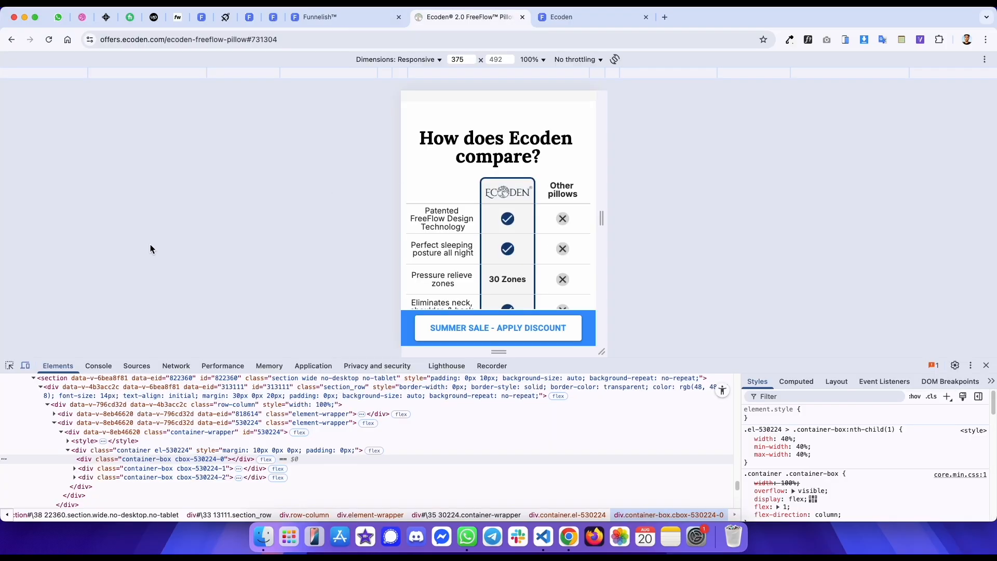
left_click(13, 367)
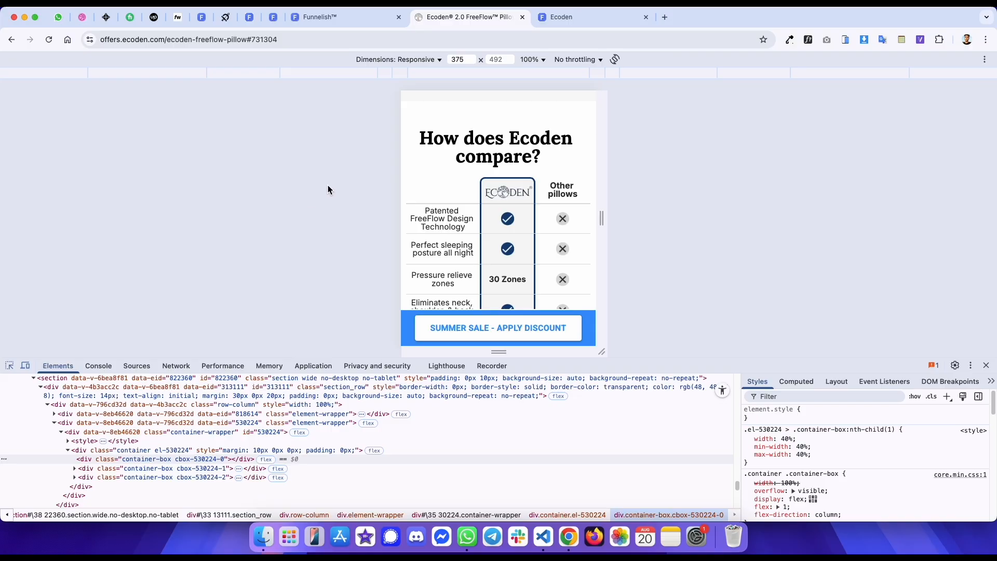
left_click(445, 150)
left_click(349, 397)
key("ctrl+shift+Tab")
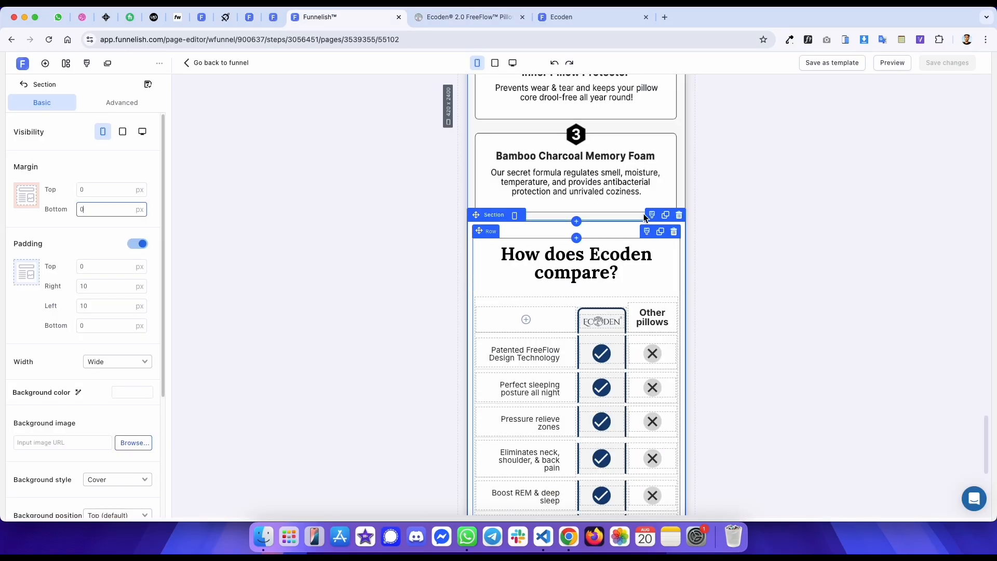
- Compare the reference heading's spacing and set the comparison heading paragraph's bottom margin to 0 px
left_click(554, 262)
key("ctrl+Tab")
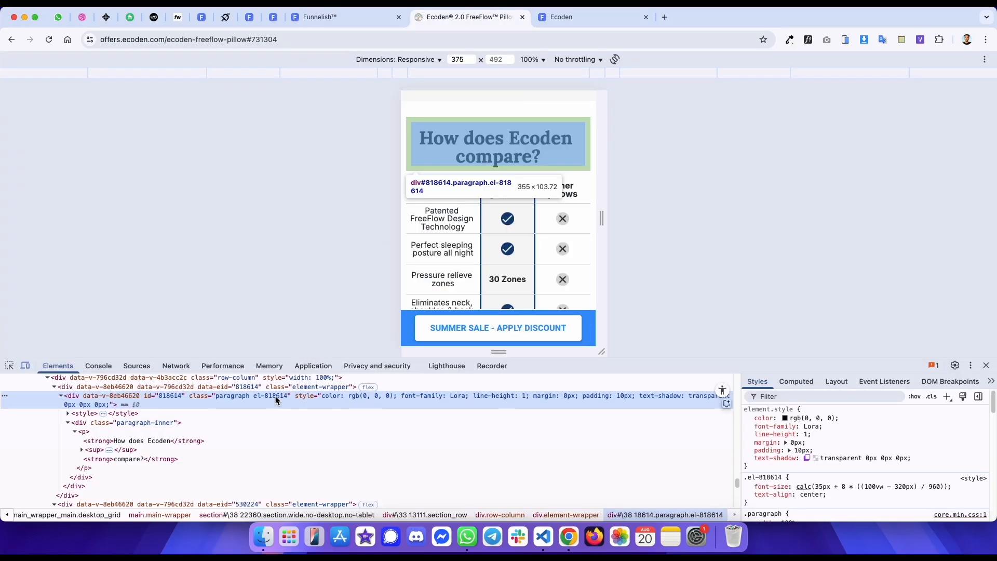
key("ctrl+shift+Tab")
left_click(112, 251)
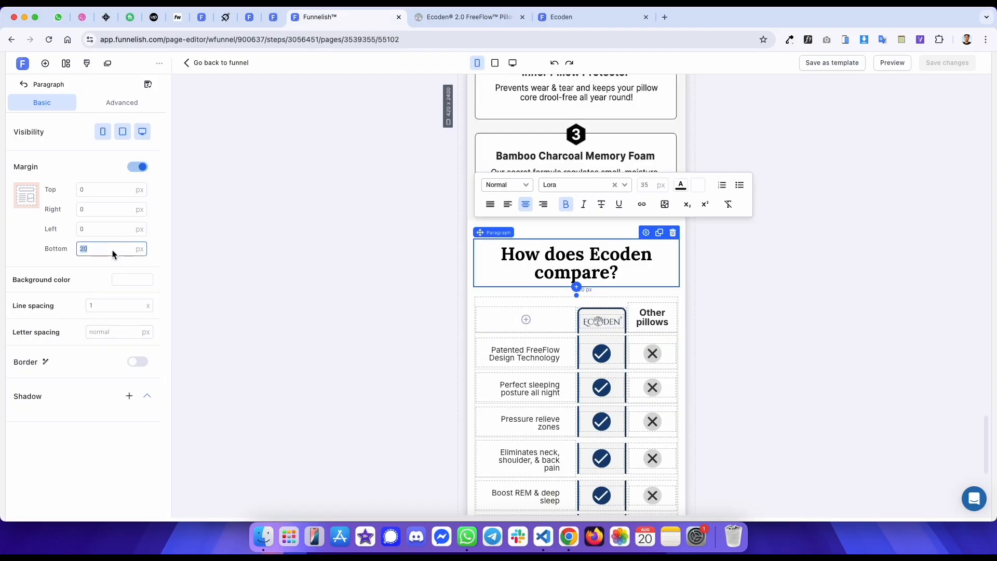
key("ctrl+Tab")
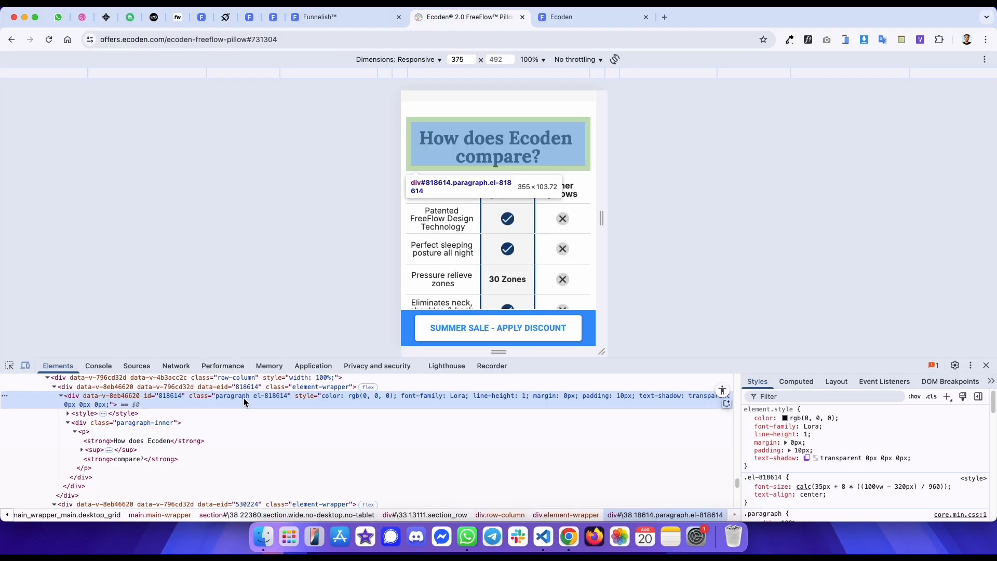
left_click(9, 365)
left_click(433, 194)
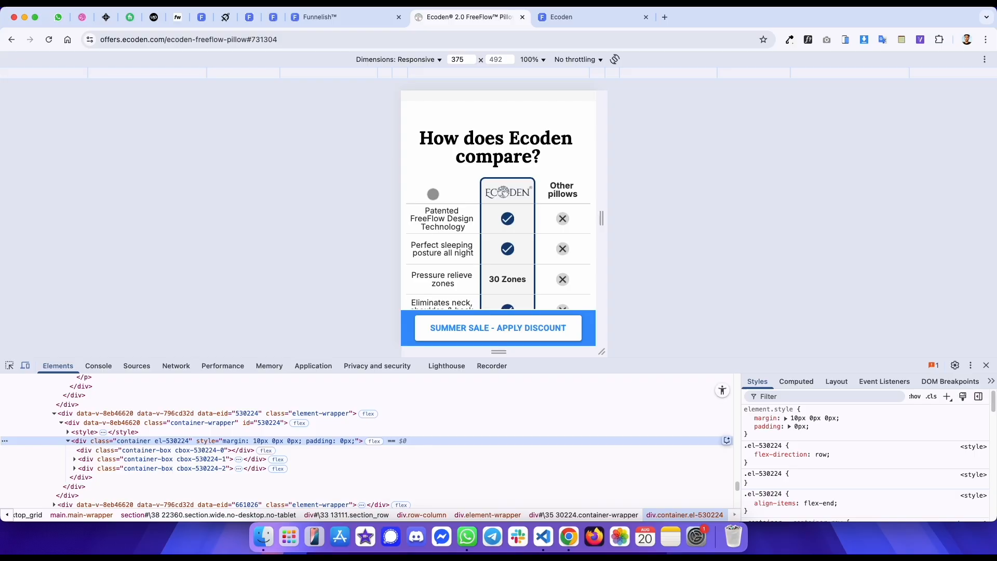
key("ctrl+shift+Tab")
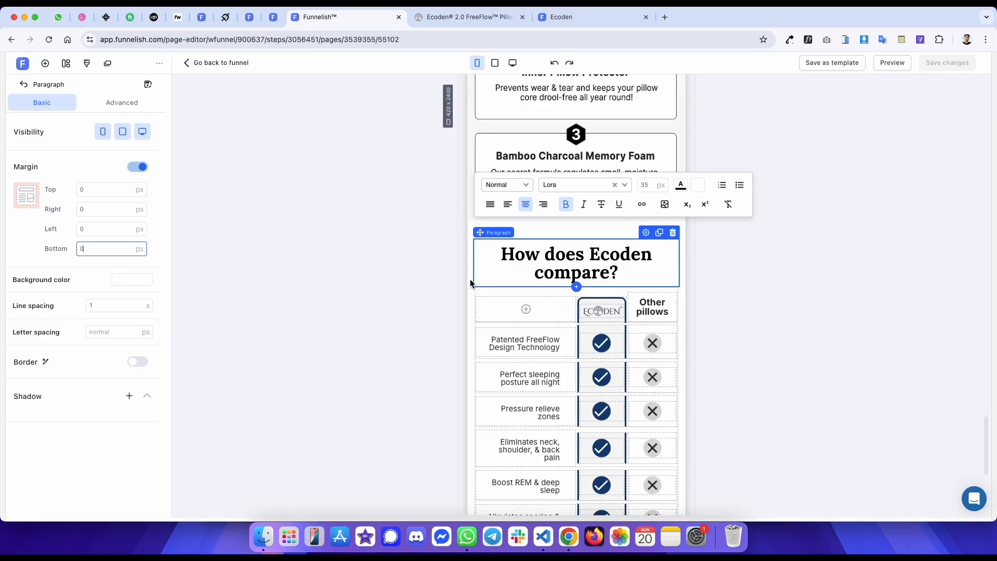
- Set the first box width of the comparison table's header row container to 40%
left_click(508, 294)
key("ctrl+Tab")
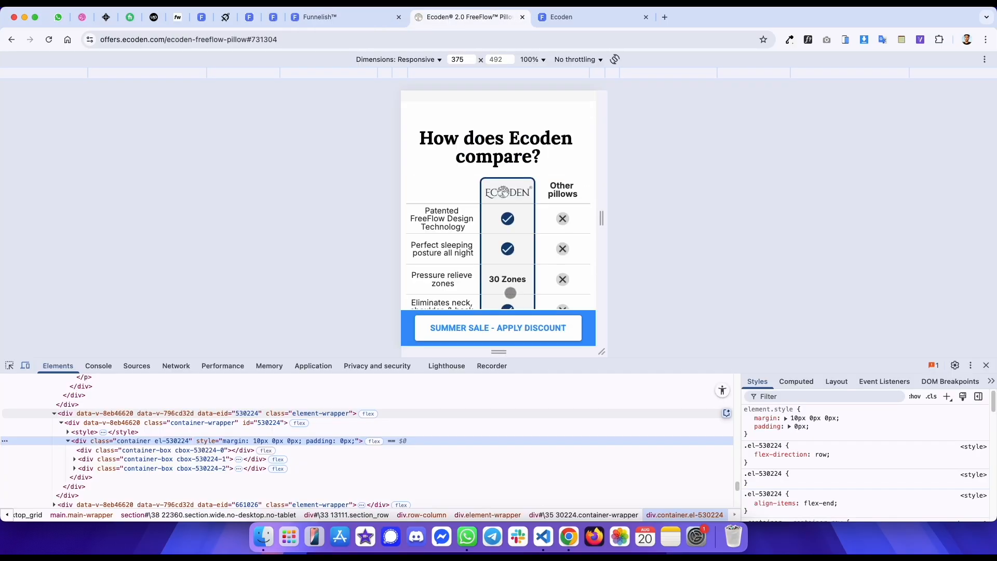
key("ctrl+shift+Tab")
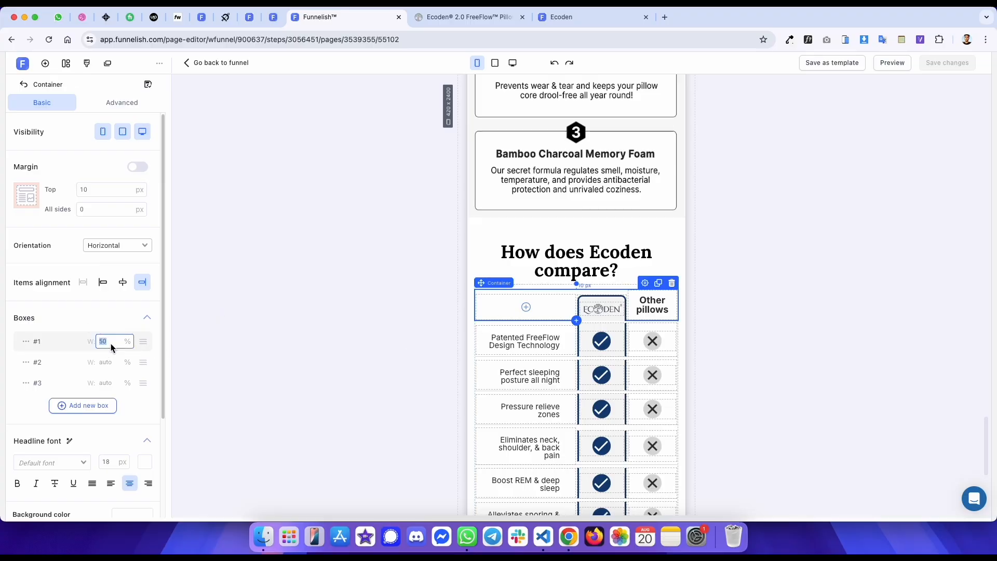
type("40")
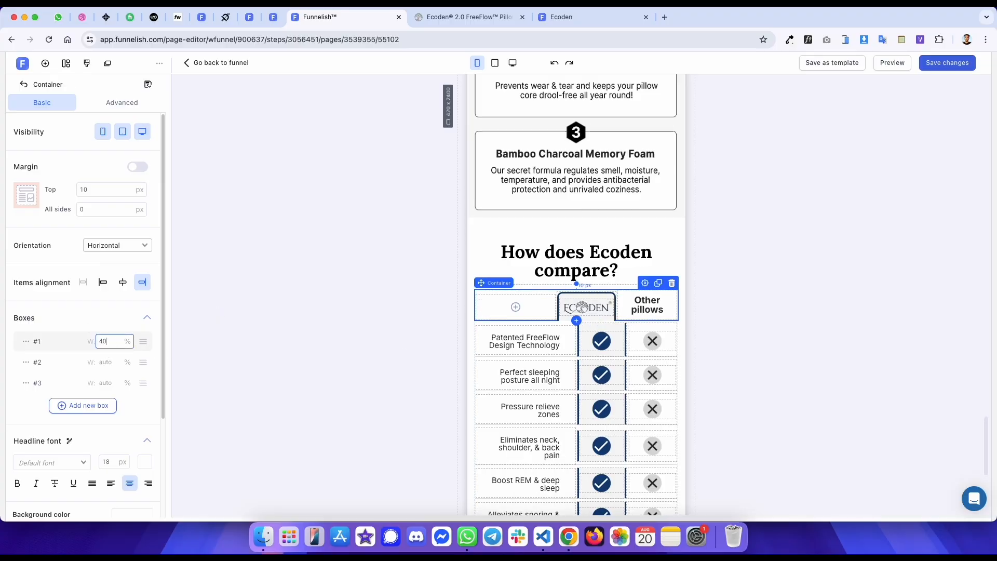
- Set the first box width to 40% for the Patented FreeFlow, Perfect sleeping and Pressure relieve row containers
left_click(502, 325)
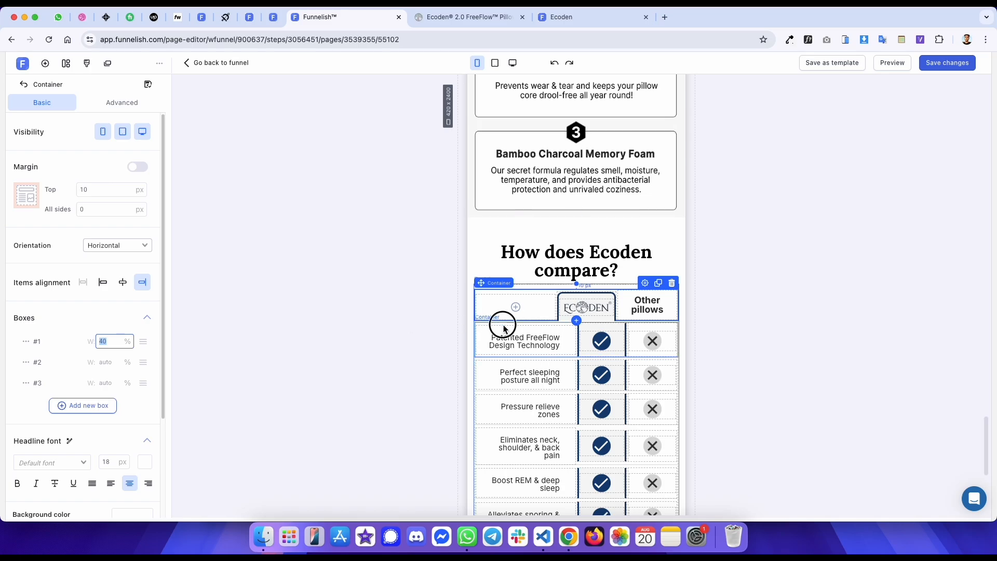
double_click(117, 340)
type("40")
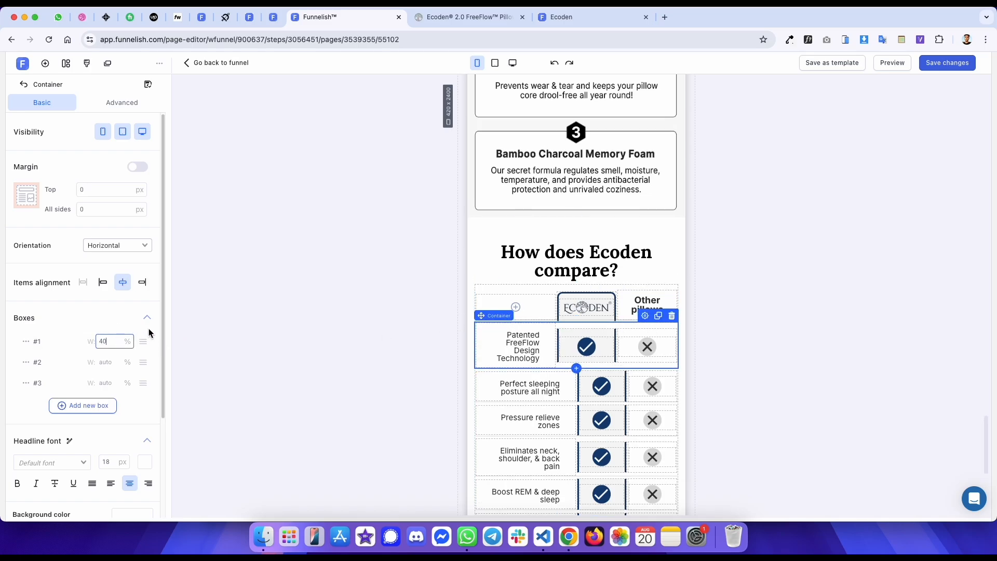
left_click(554, 373)
left_click(105, 349)
key("ctrl+Tab")
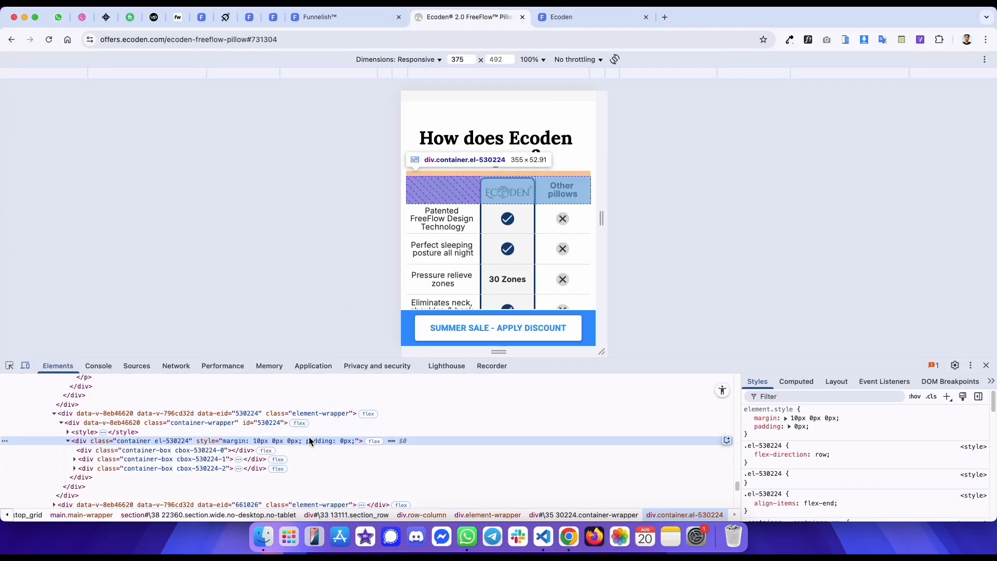
key("ctrl+shift+Tab")
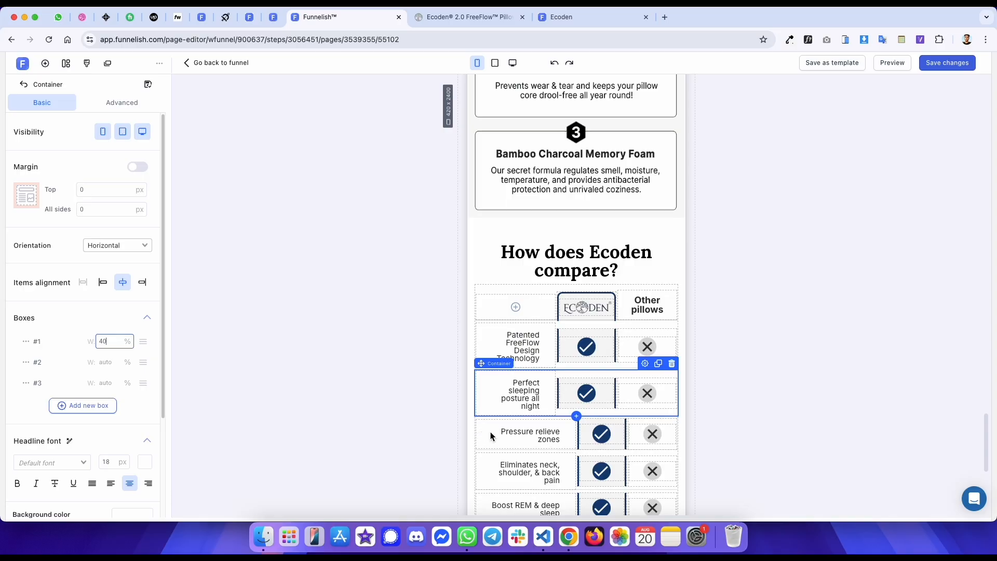
left_click(473, 429)
left_click(111, 341)
type("40")
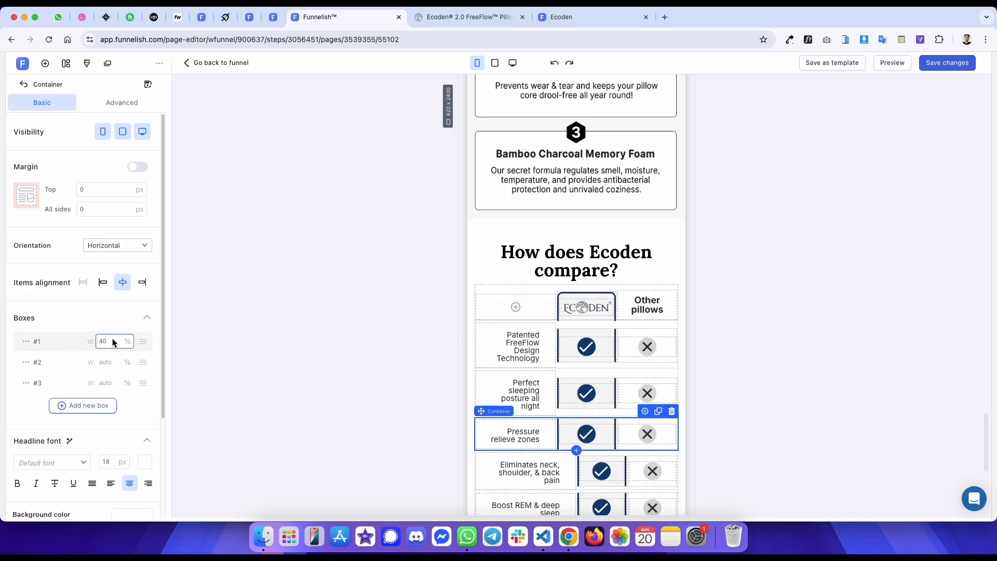
- Set the first box width to 40% for the Eliminates neck, Boost REM and Alleviates snoring row containers
scroll(505, 313, "down", 5)
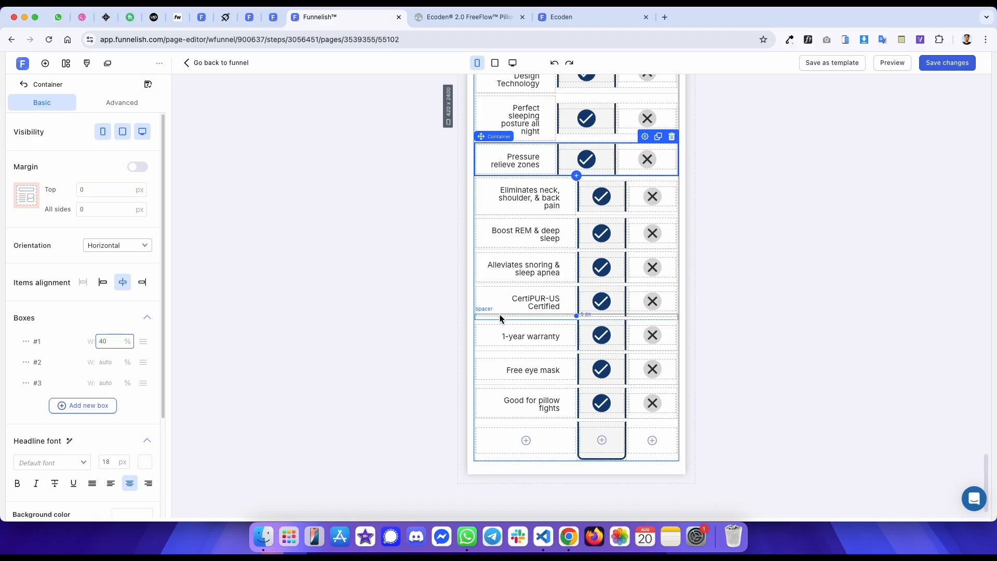
left_click(516, 183)
left_click(112, 343)
type("40")
left_click(511, 221)
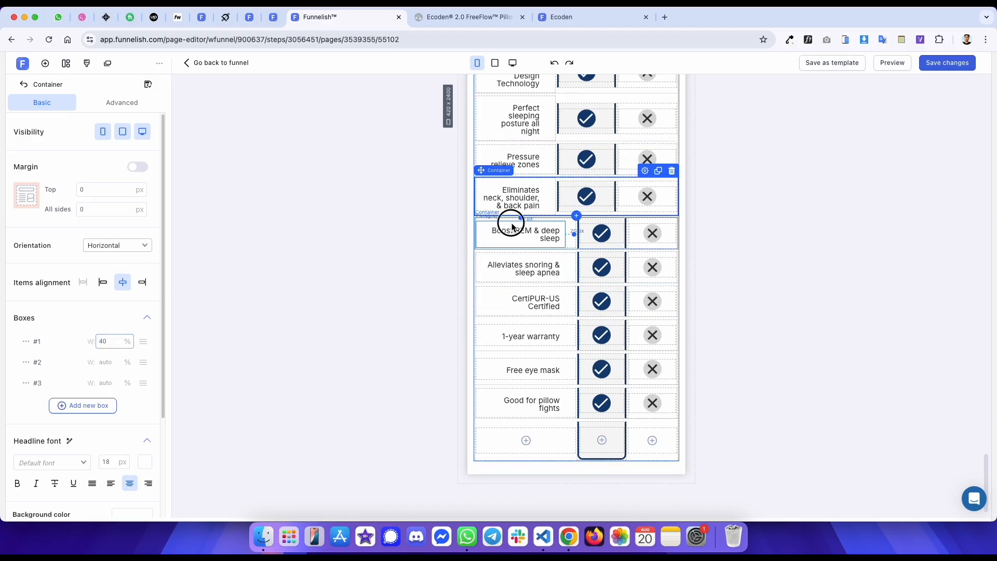
left_click(463, 235)
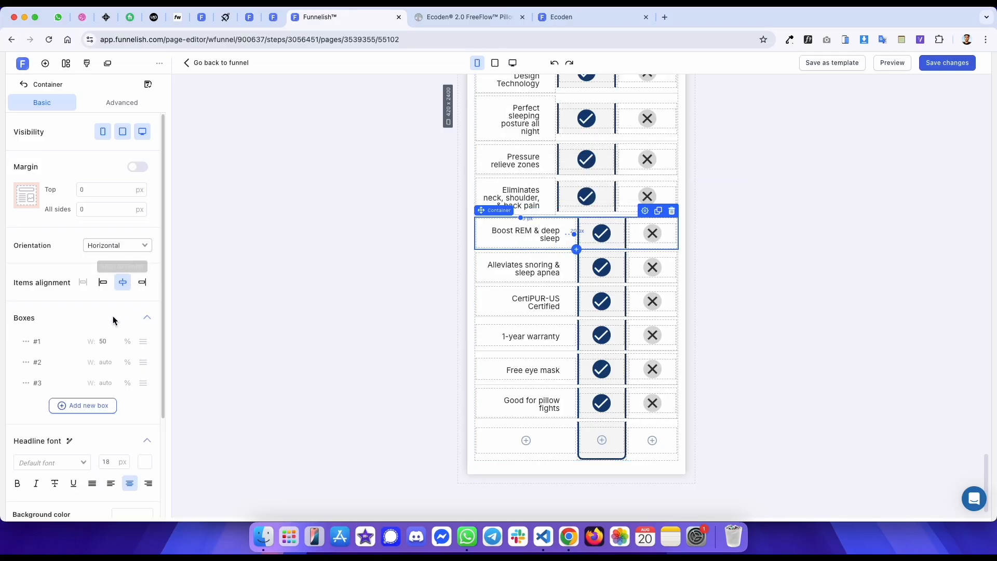
left_click(110, 341)
type("40")
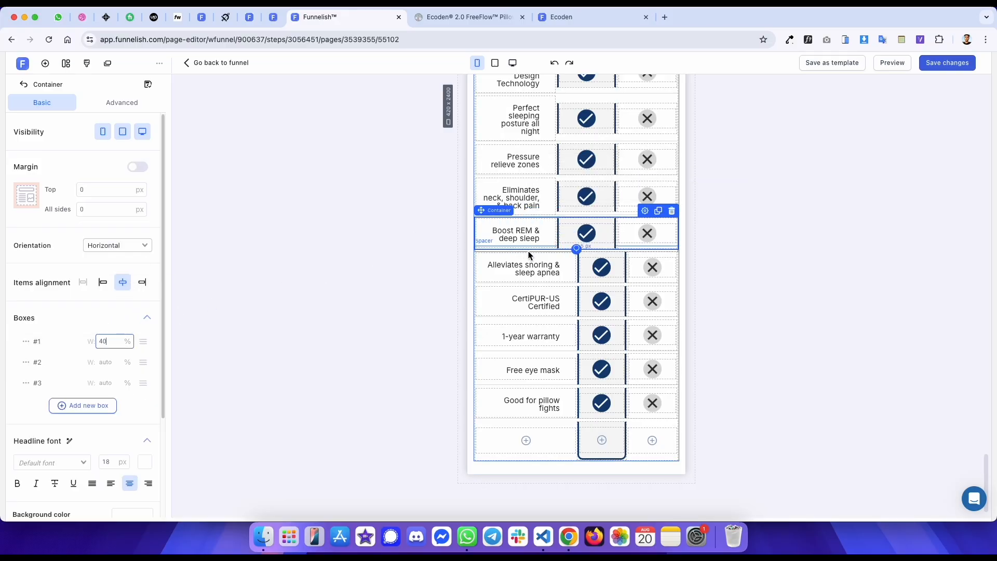
left_click(571, 260)
left_click(112, 343)
type("40")
- Set the first box width to 40% for the remaining rows from CertiPUR-US Certified down to the empty last row
left_click(528, 318)
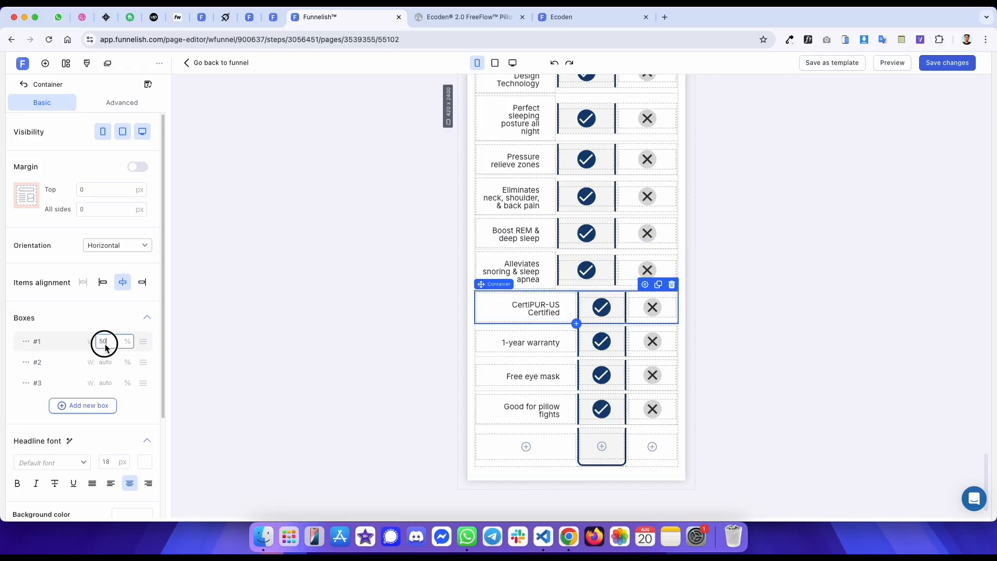
type("40")
left_click(572, 338)
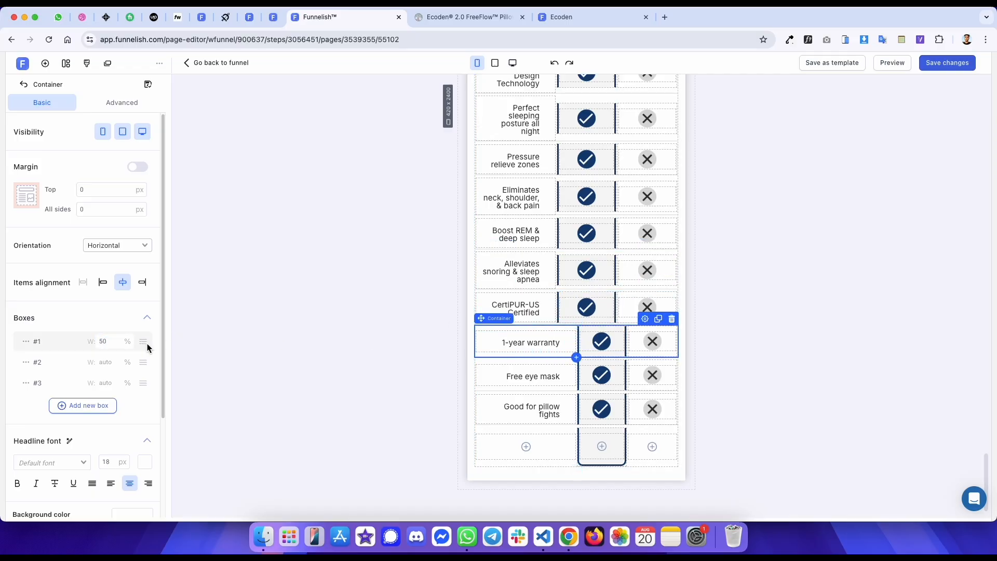
type("40")
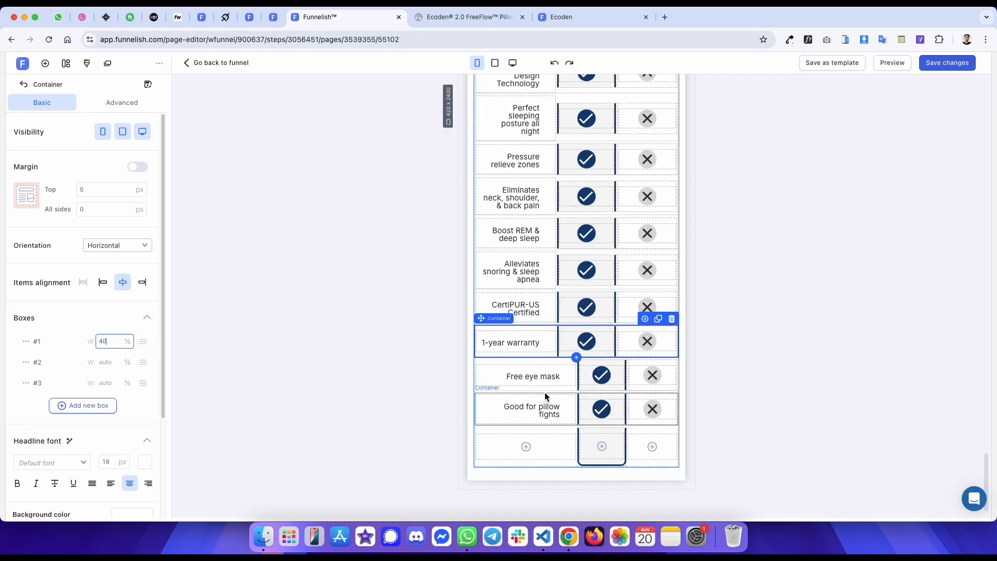
left_click(567, 378)
type("40")
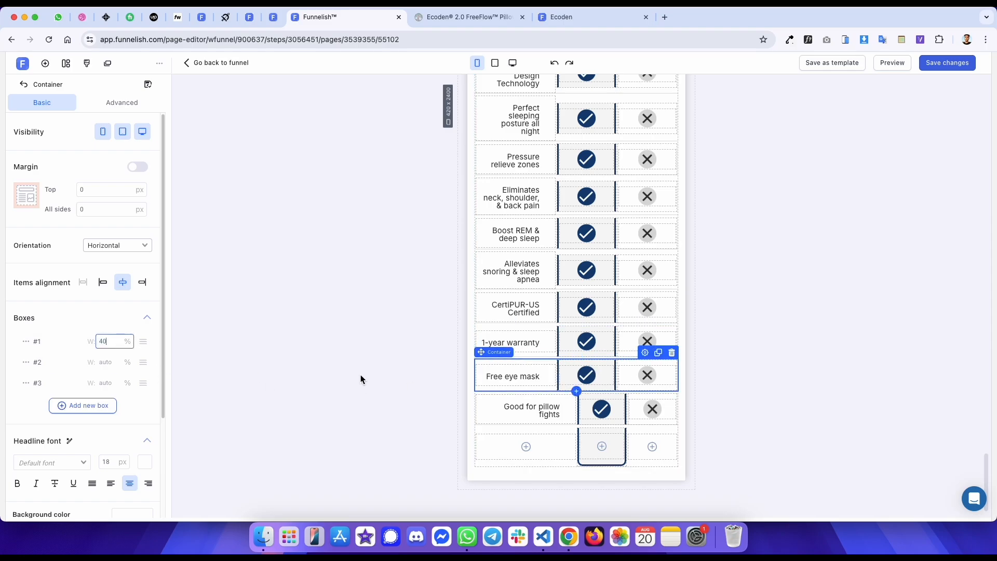
left_click(568, 410)
left_click(575, 410)
double_click(110, 342)
type("40")
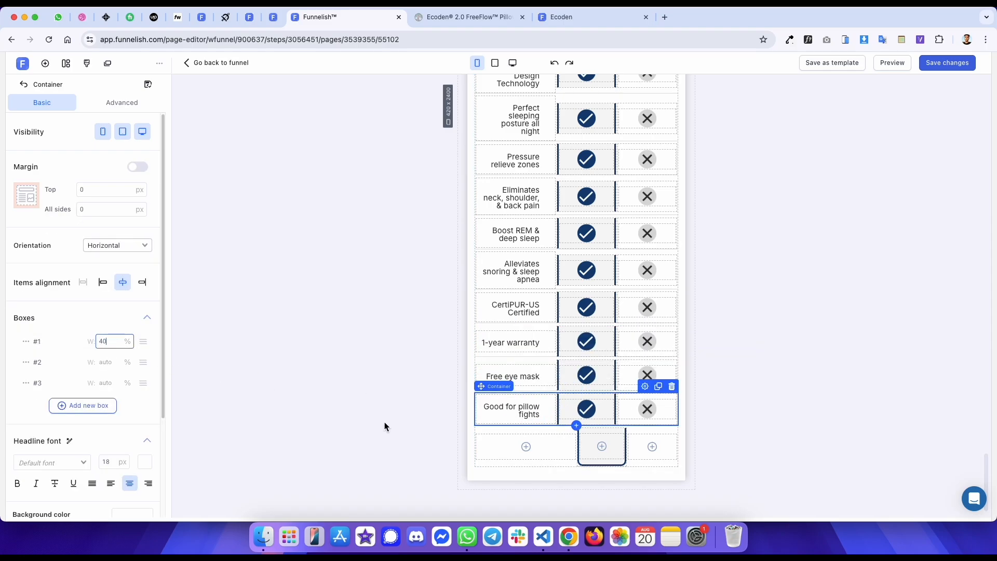
left_click(539, 439)
type("40")
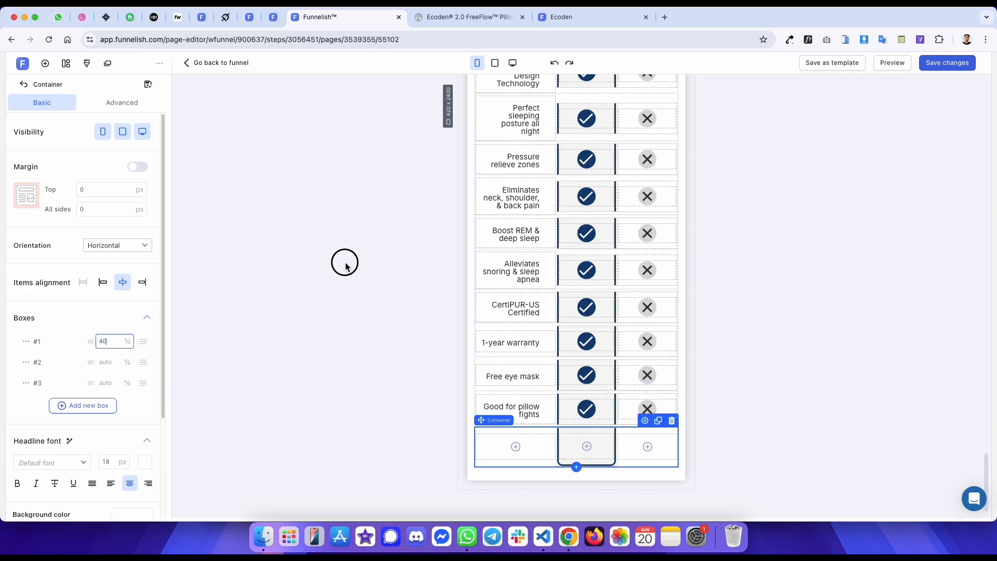
left_click(343, 262)
scroll(358, 248, "up", 4)
- Inspect the reference's 'Patented FreeFlow Design Technology' label for its computed margin and padding
key("ctrl+Tab")
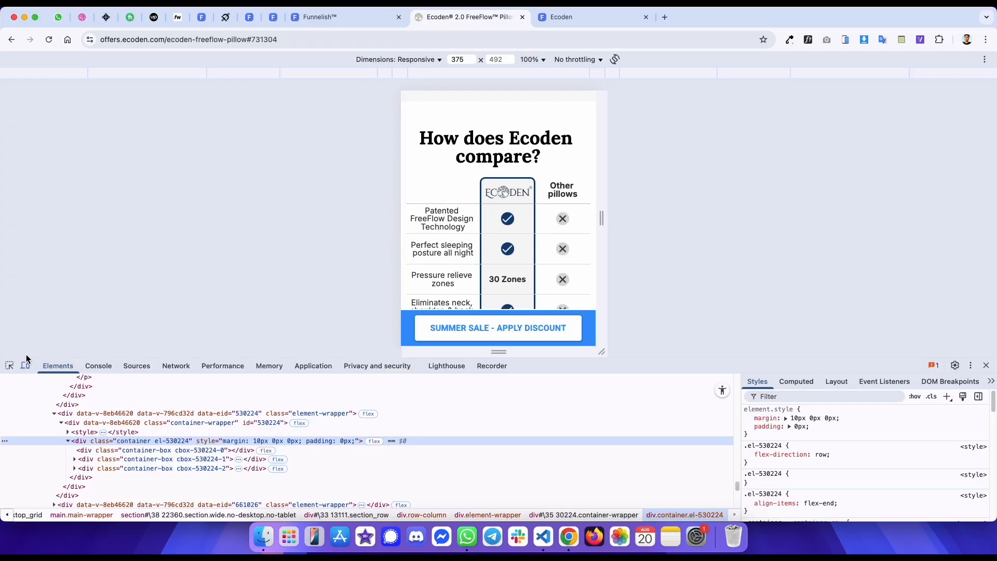
key("super+shift+c")
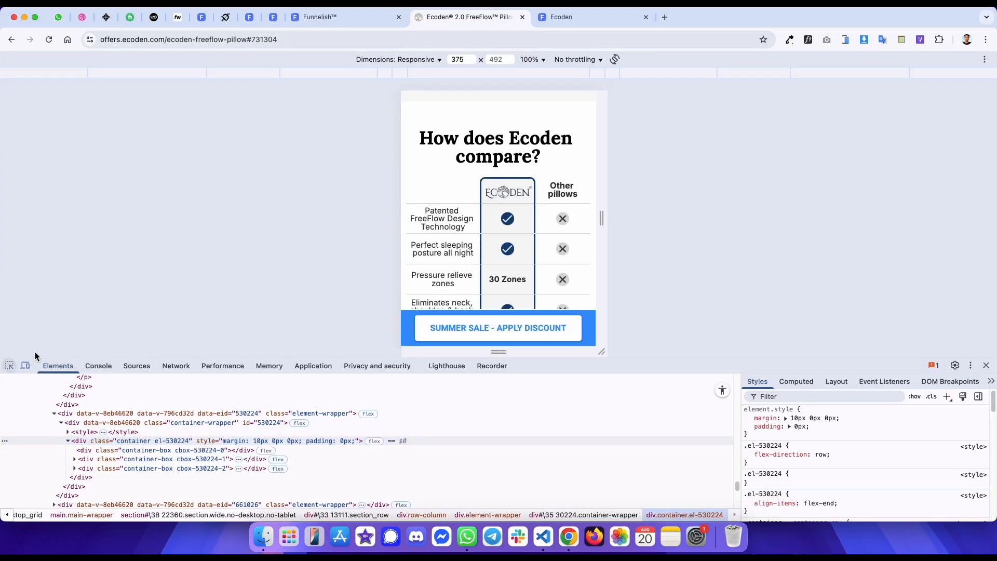
left_click(448, 207)
left_click(808, 382)
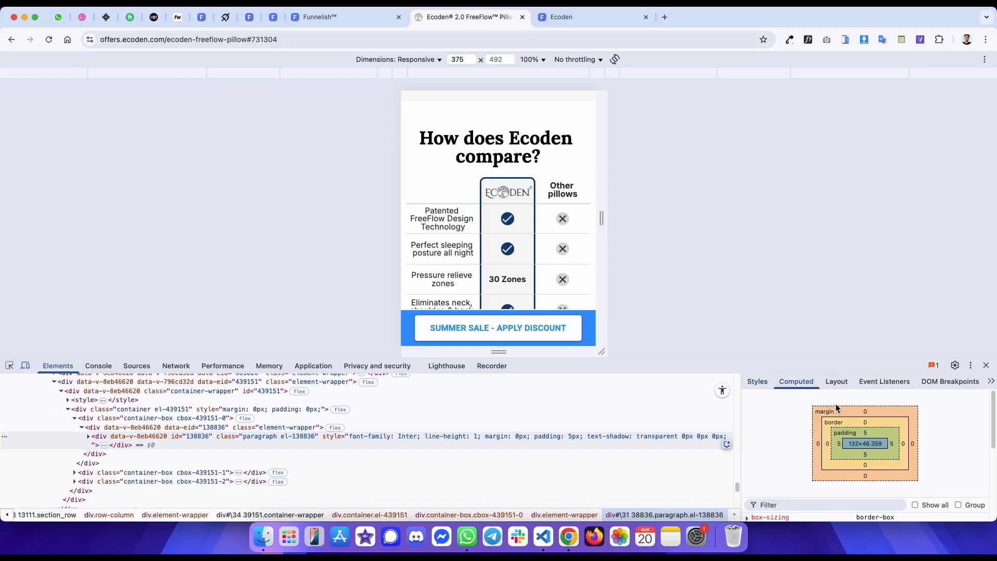
key("ctrl+shift+Tab")
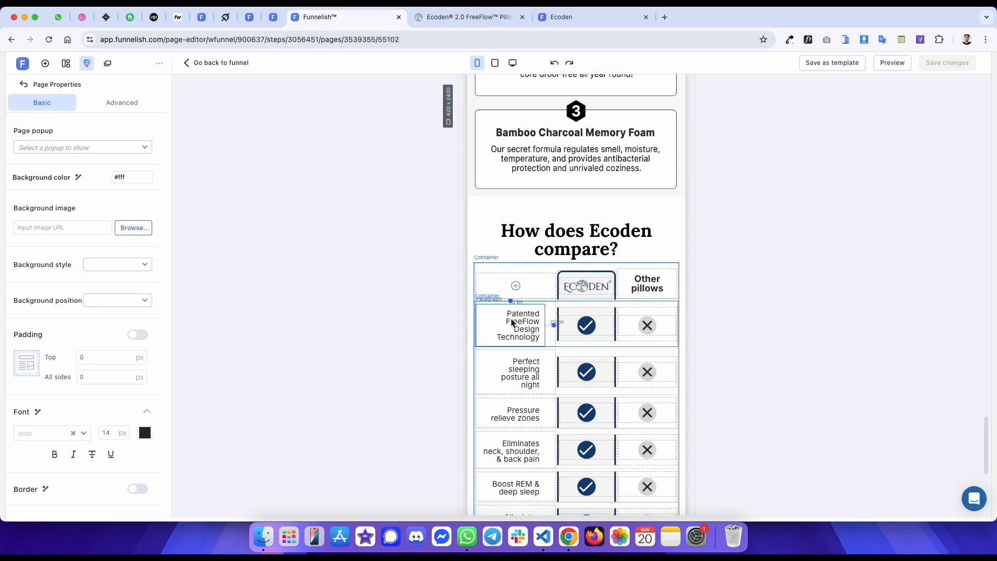
- Set the 'Patented FreeFlow Design Technology' paragraph's right margin to 0 px
left_click(511, 322)
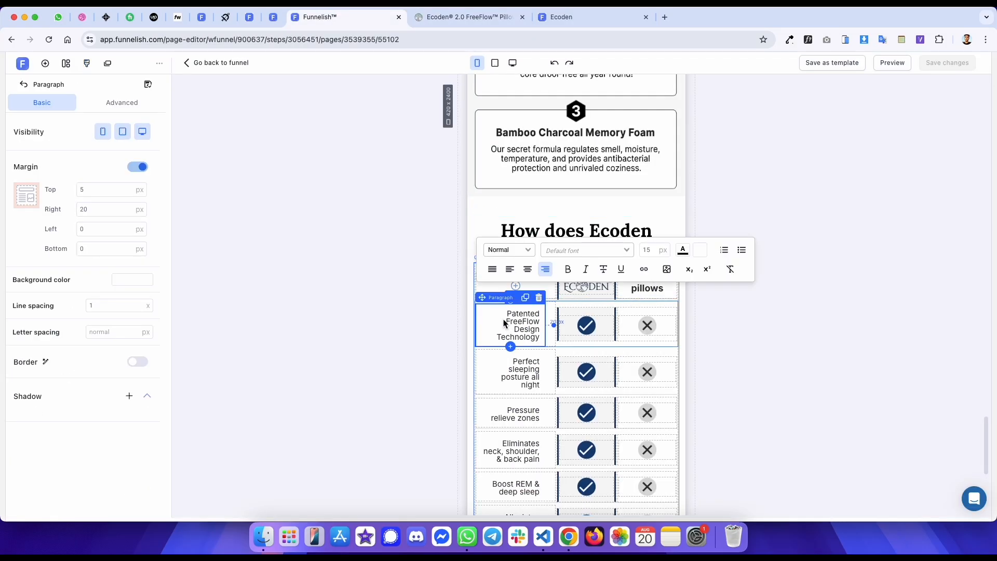
double_click(92, 208)
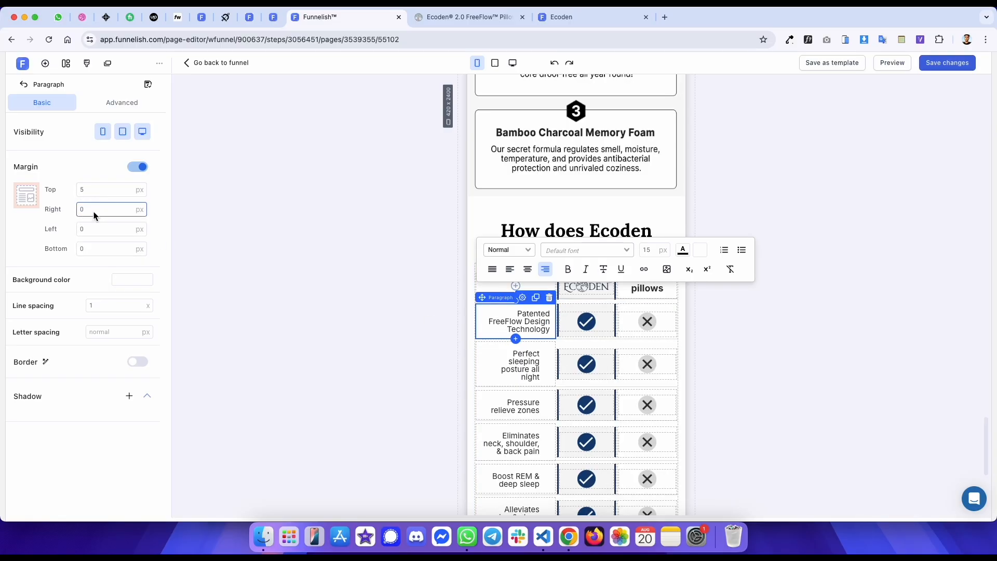
key("ctrl+Tab")
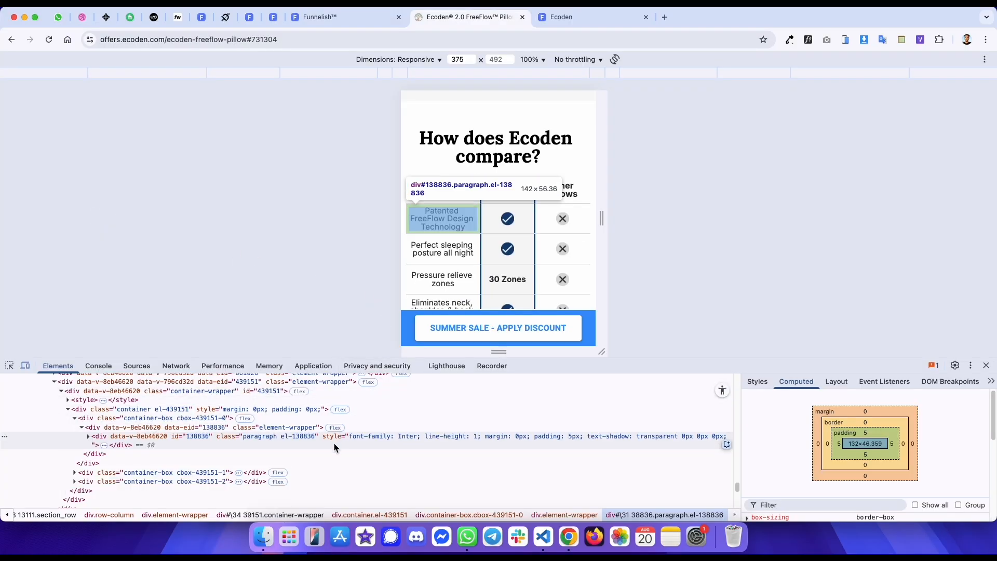
key("ctrl+shift+Tab")
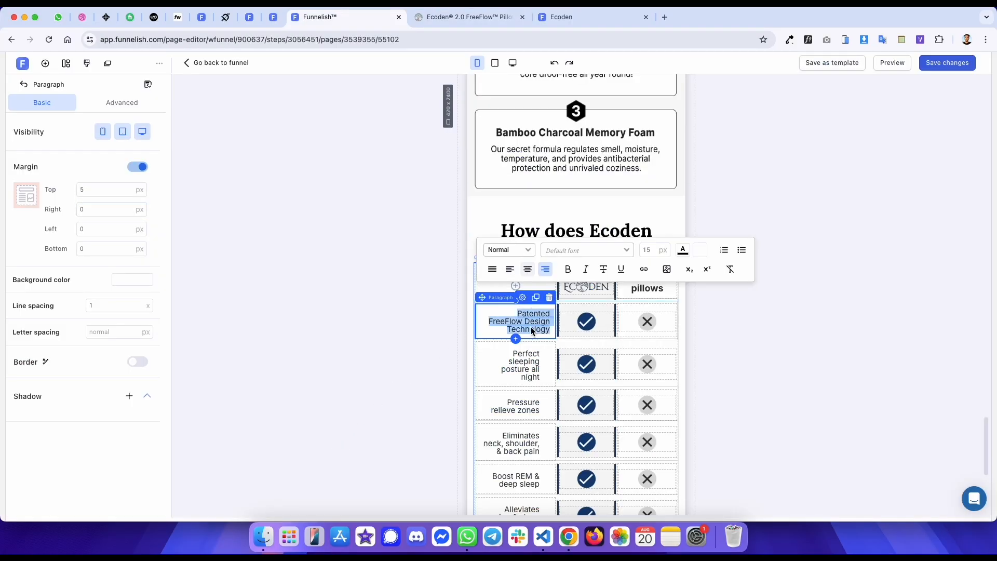
- Center-align the first-column labels from 'Perfect sleeping posture all night' down to 'Free eye mask'
left_click(525, 363)
left_click(527, 309)
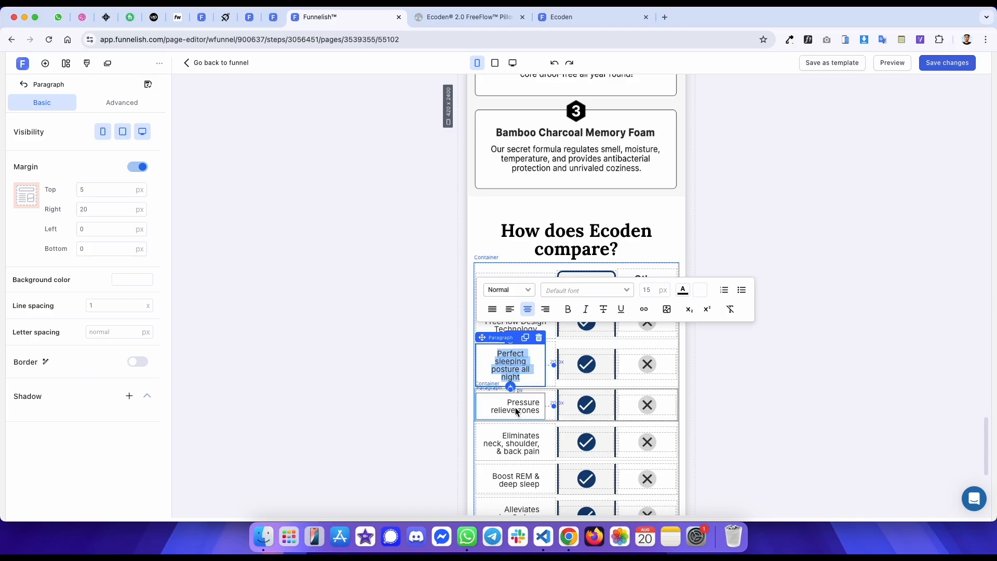
left_click(514, 410)
left_click(527, 358)
left_click(533, 445)
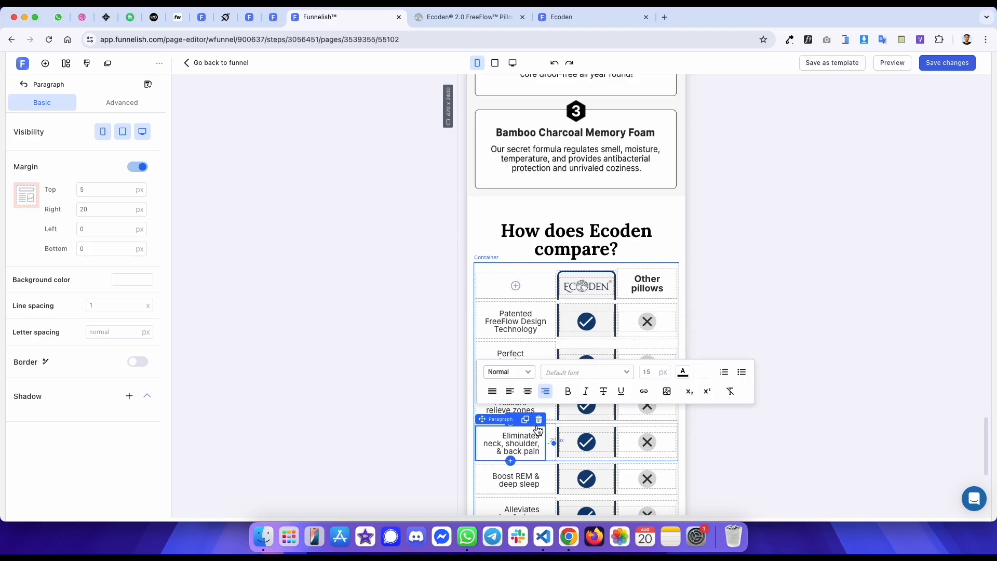
scroll(531, 275, "down", 5)
left_click(519, 232)
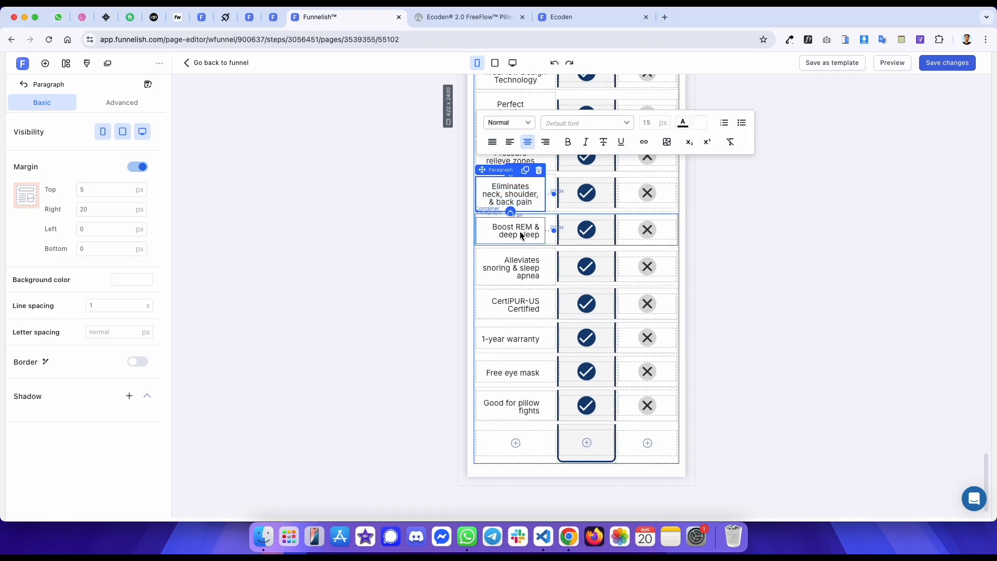
left_click(528, 183)
left_click(514, 269)
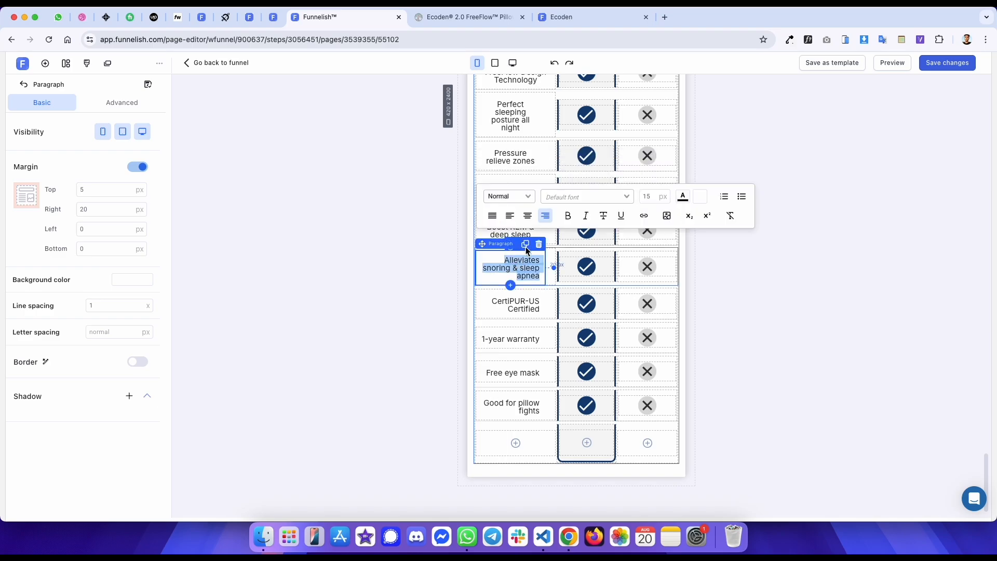
left_click(528, 215)
left_click(517, 304)
left_click(527, 256)
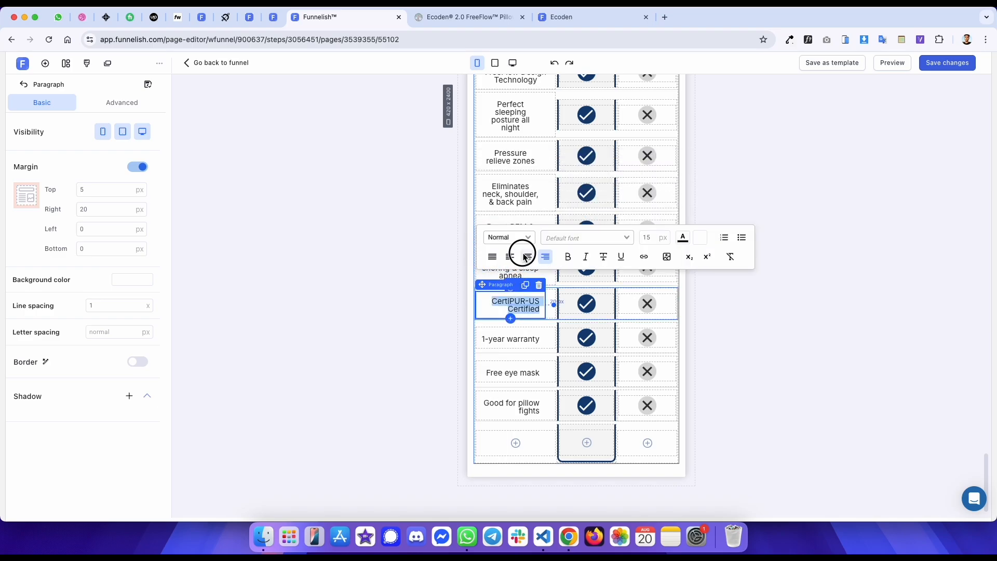
left_click(521, 335)
left_click(528, 295)
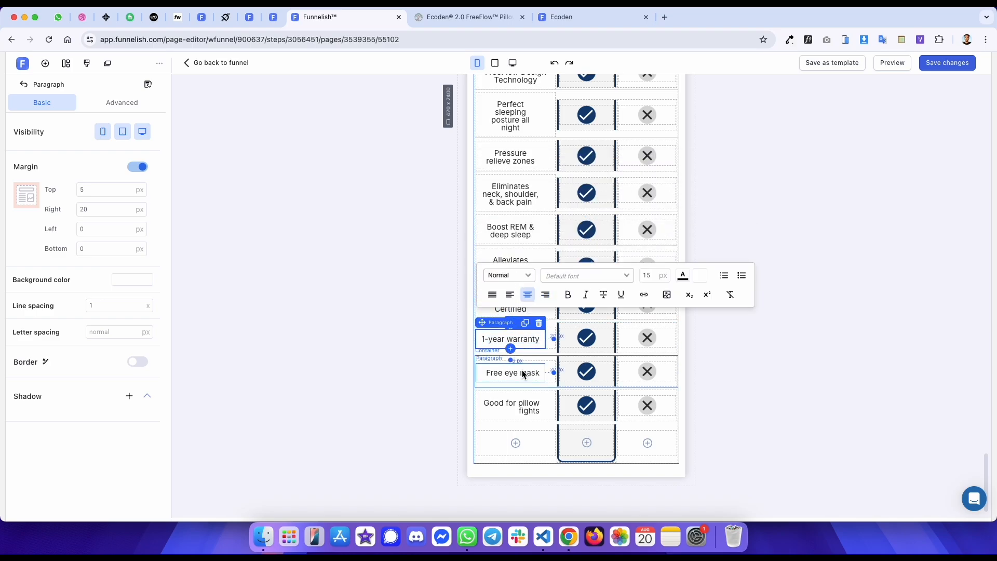
left_click(522, 372)
left_click(527, 328)
- Set the 'Good for pillow fights' paragraph's right and top margins to 0 px
triple_click(515, 404)
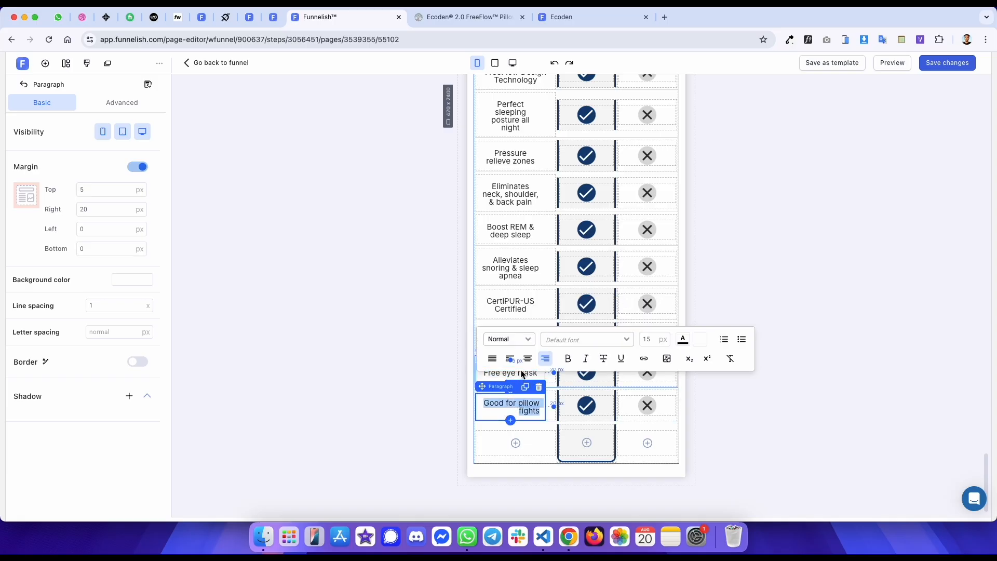
double_click(109, 209)
type("0")
double_click(103, 190)
type("0")
left_click(385, 210)
- Set top and right margins to 0 px for the Patented, Perfect sleeping, Pressure relieve and Eliminates labels
scroll(475, 173, "up", 3)
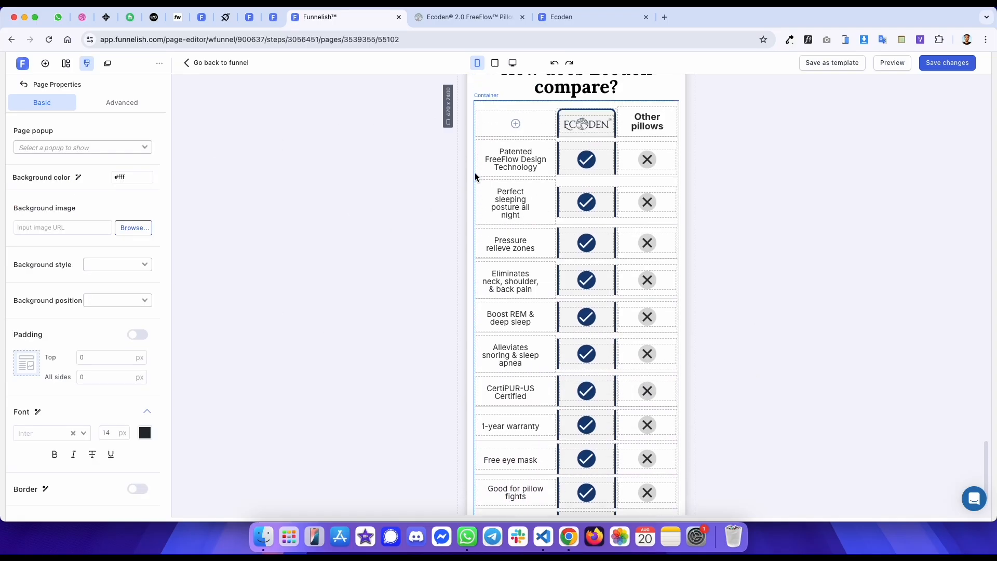
left_click(501, 176)
left_click(102, 193)
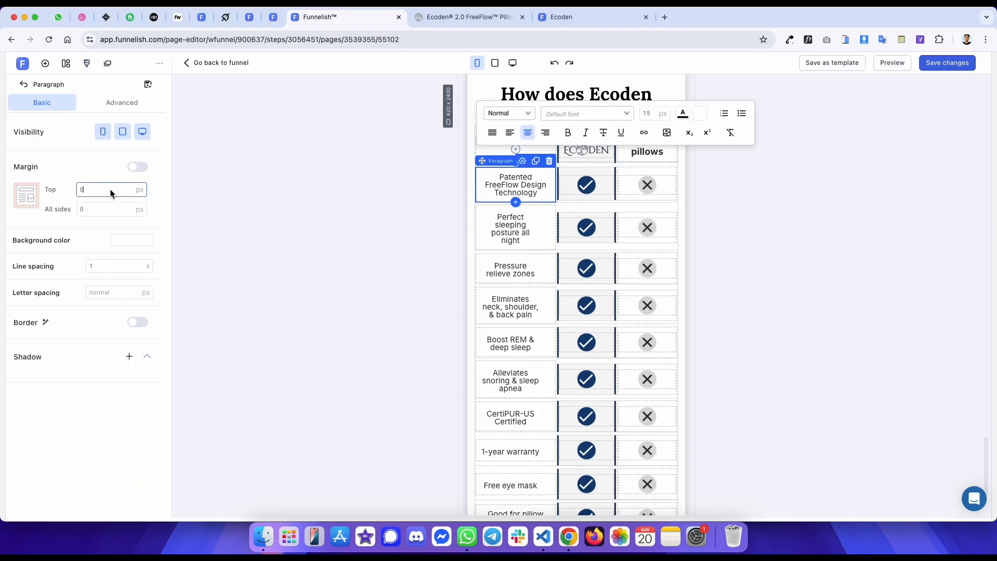
type("0")
left_click(510, 223)
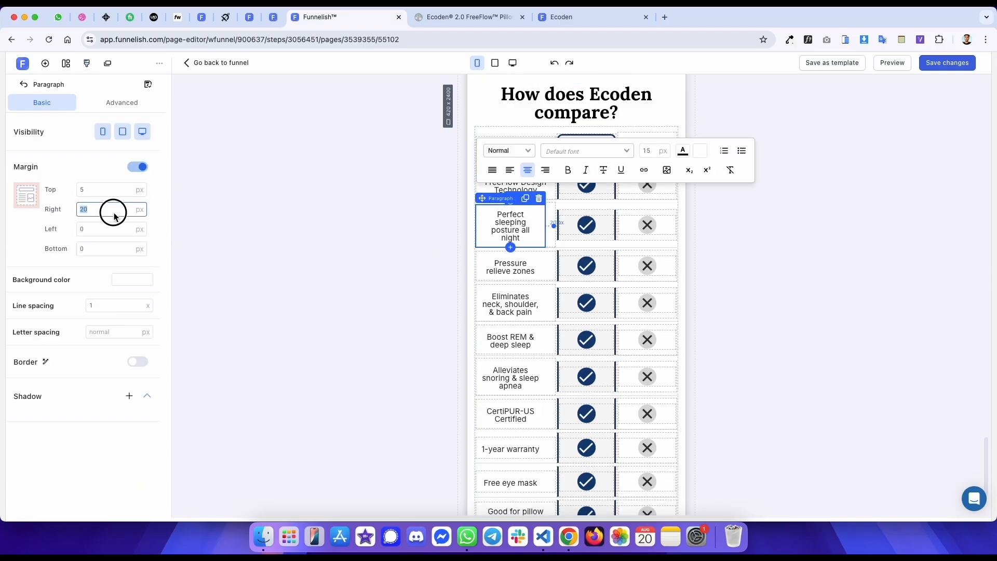
type("0")
left_click(491, 257)
left_click(91, 209)
left_click(94, 189)
type("0")
left_click(510, 292)
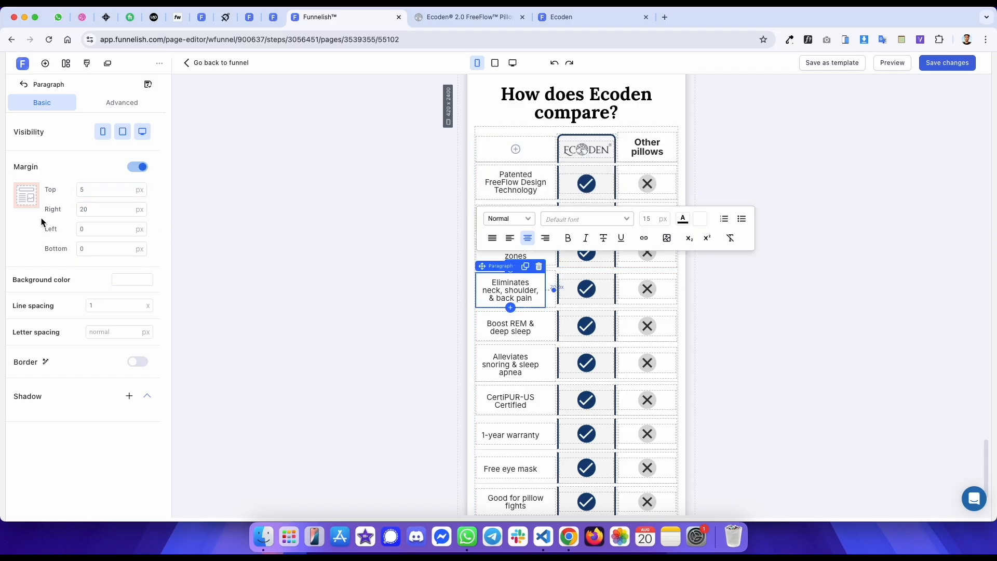
type("0")
left_click(98, 189)
type("0")
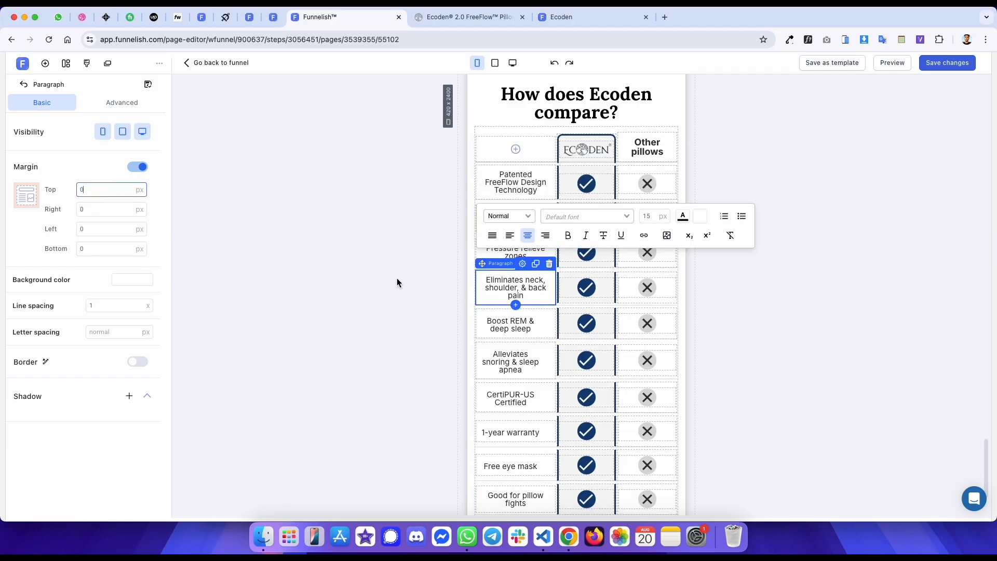
- Set top and right margins to 0 px for the labels from Boost REM down to Free eye mask
left_click(501, 327)
left_click(105, 210)
type("0")
left_click(101, 189)
type("0")
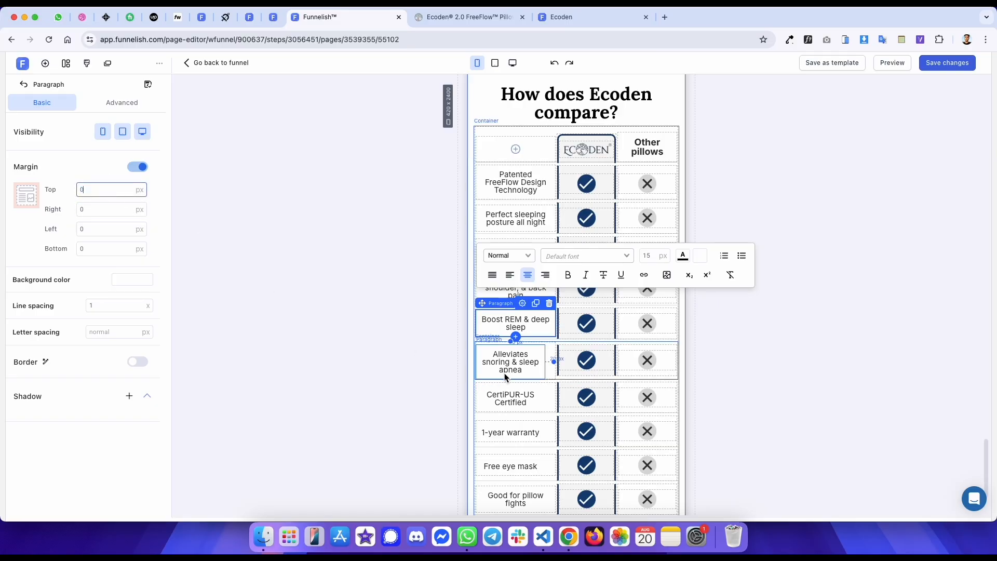
left_click(511, 362)
type("0")
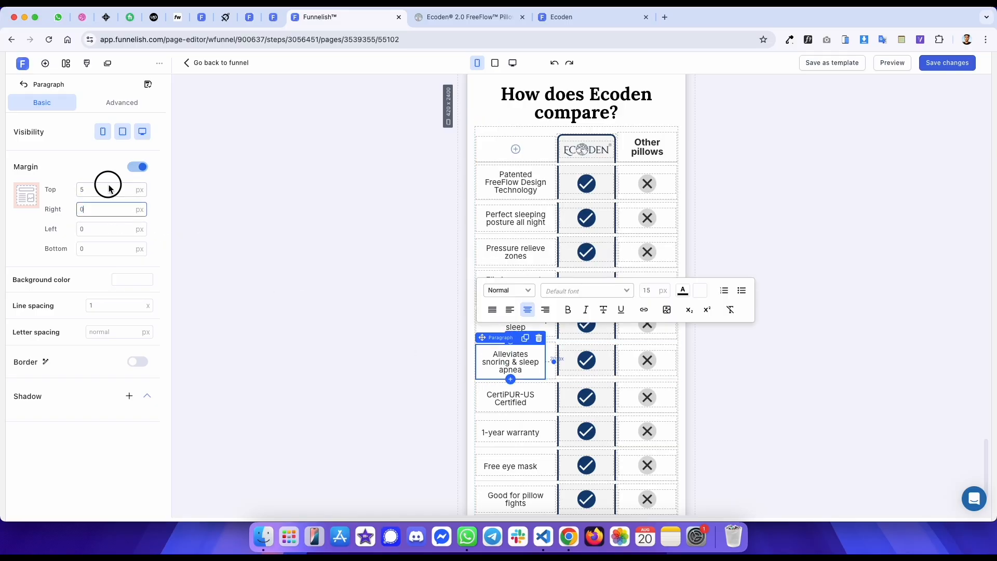
left_click(108, 188)
type("0")
left_click(505, 398)
left_click(95, 210)
type("0")
left_click(100, 189)
type("0")
left_click(500, 427)
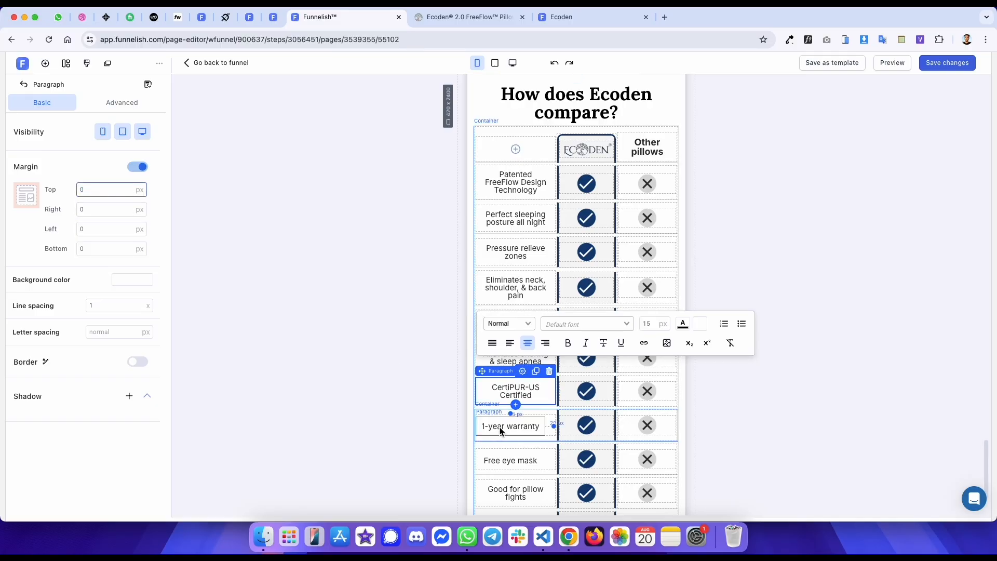
double_click(121, 211)
type("0")
double_click(122, 192)
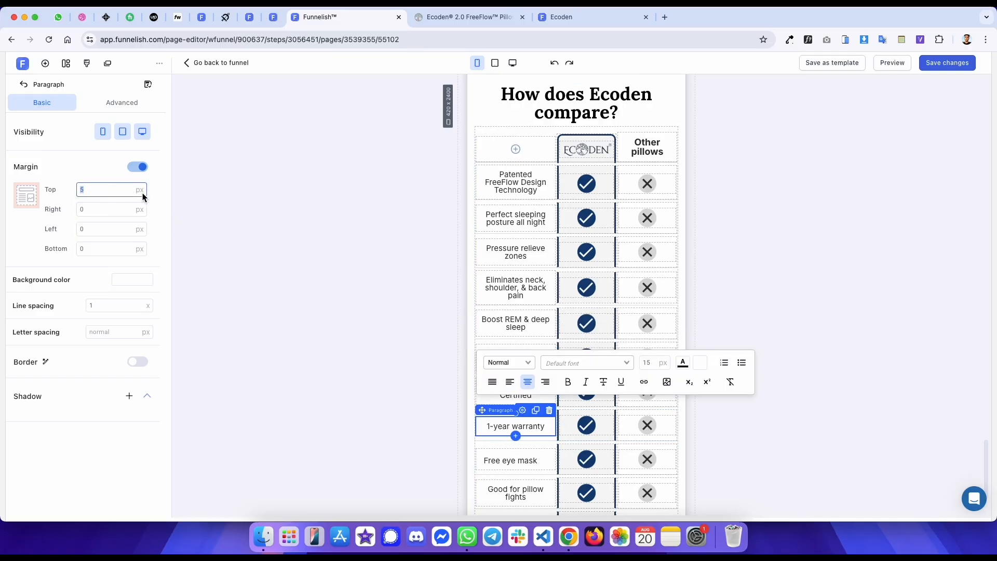
type("0")
scroll(503, 248, "down", 2)
left_click(511, 369)
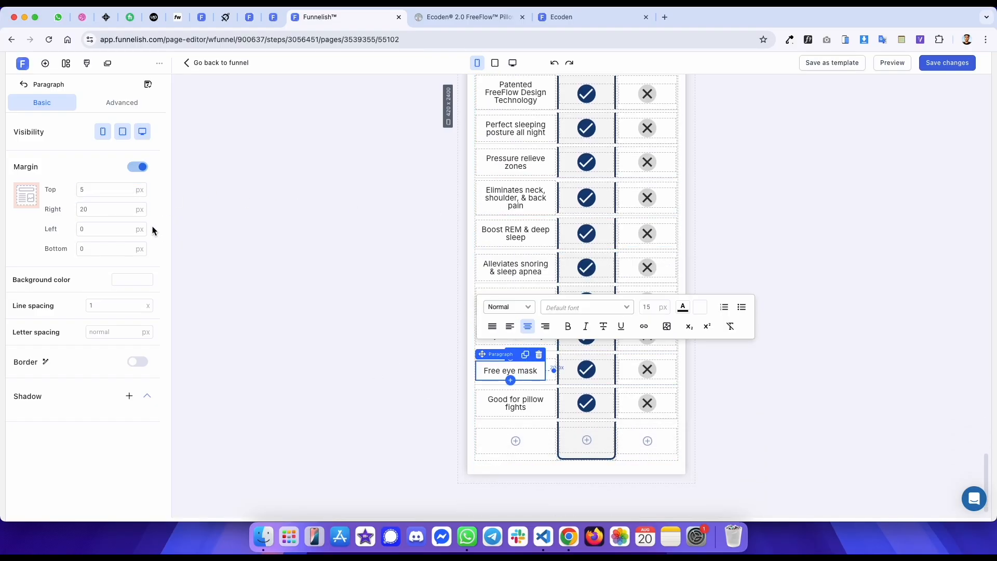
type("0")
double_click(117, 188)
type("0")
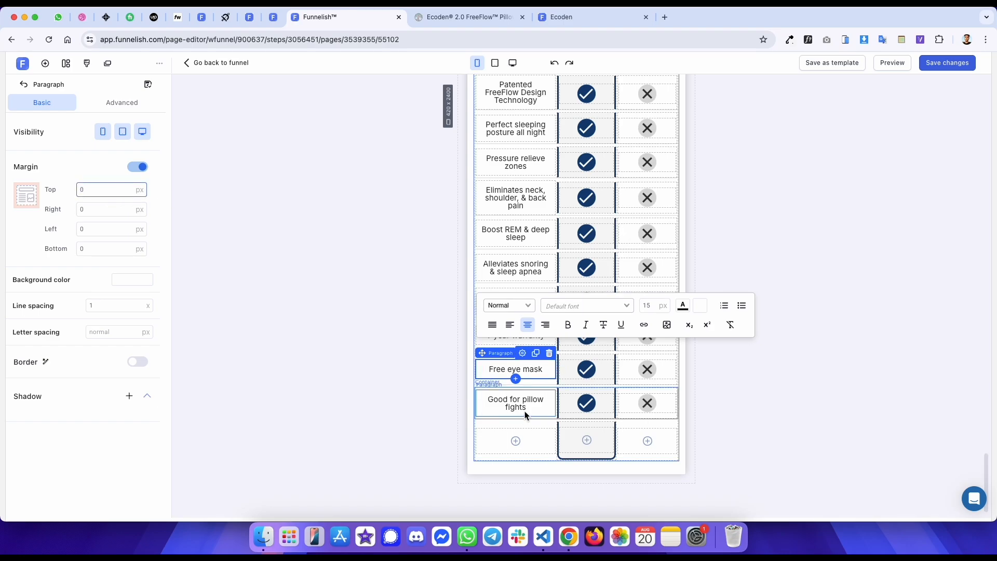
left_click(522, 408)
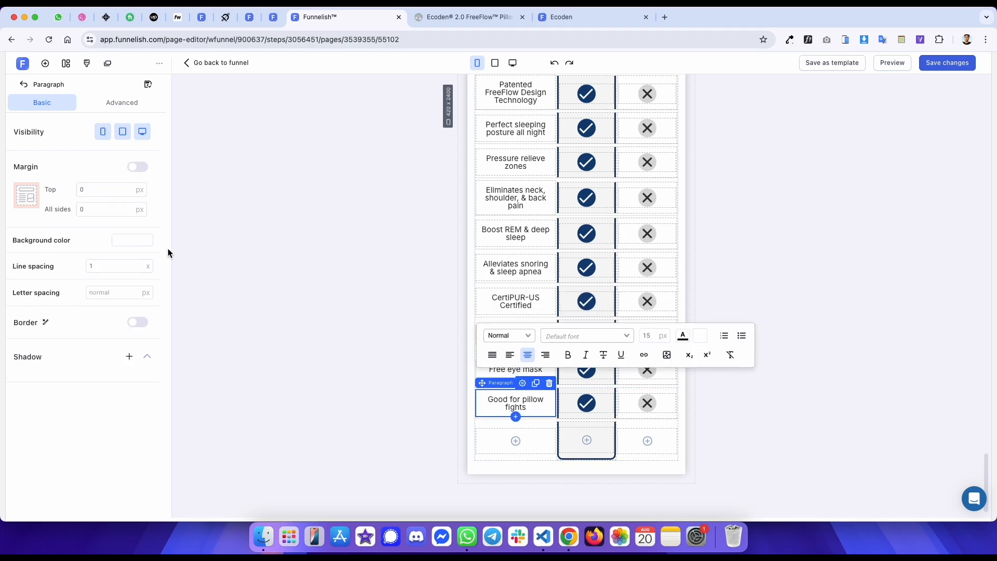
triple_click(498, 406)
left_click(372, 324)
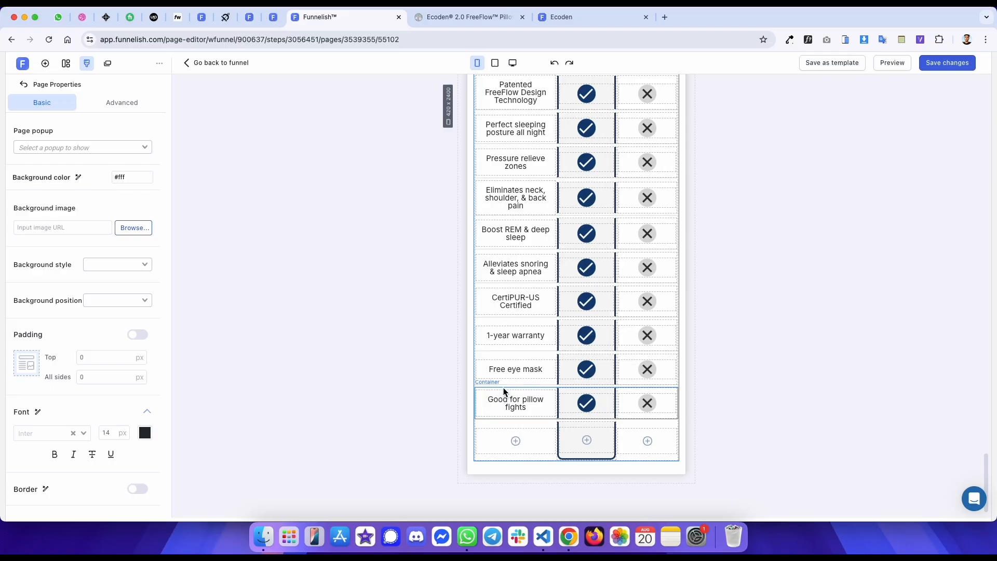
left_click(503, 388)
left_click(395, 335)
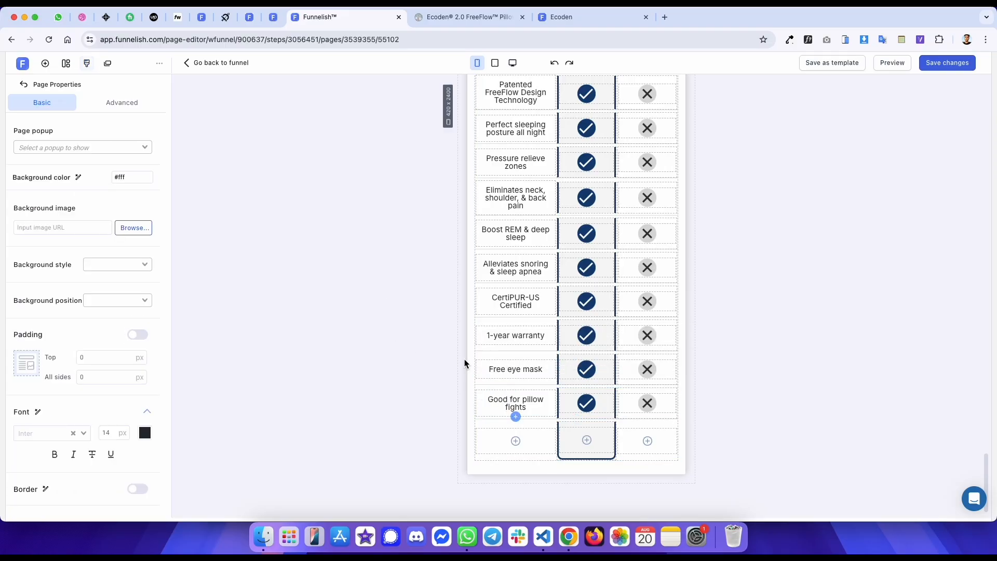
left_click(489, 371)
left_click(394, 322)
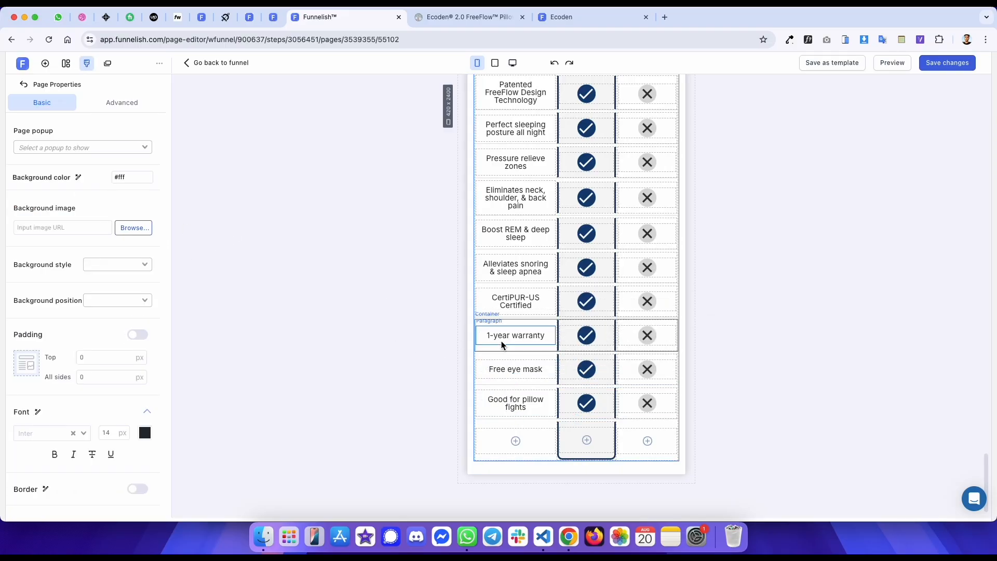
- Inspect the reference table's label and checkmark cells for their sizes and padding
key("ctrl+Tab")
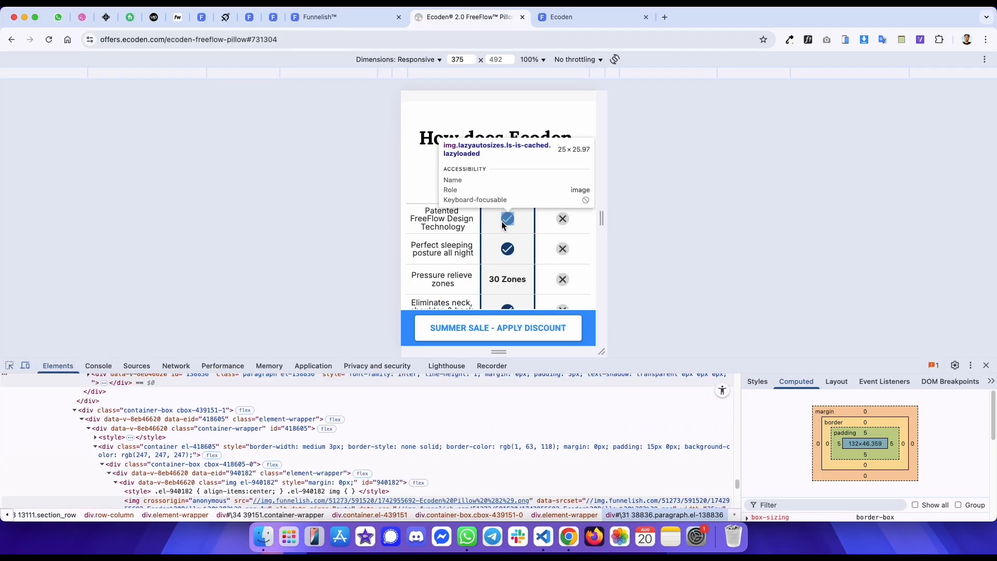
key("ctrl+shift+Tab")
scroll(519, 229, "up", 3)
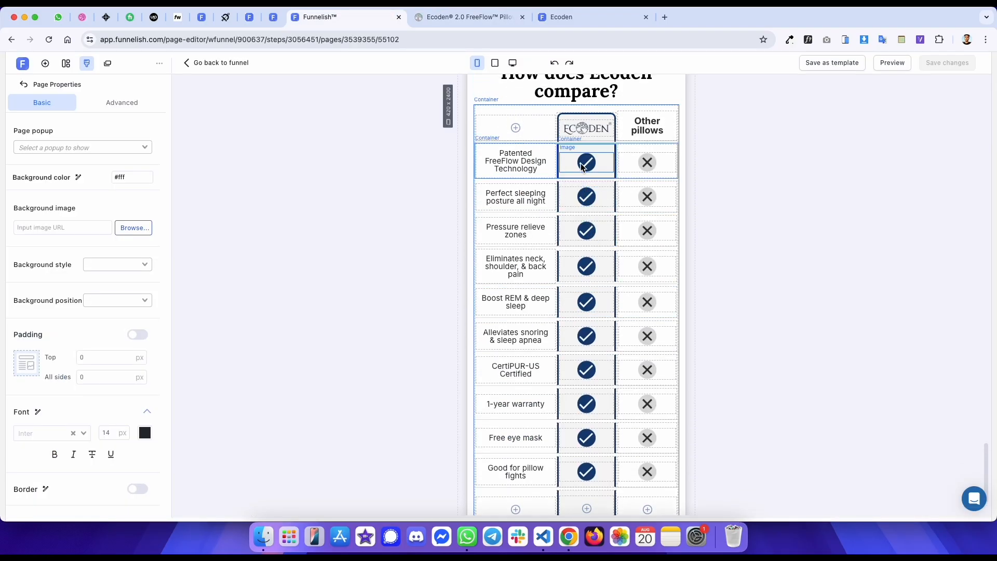
key("ctrl+Tab")
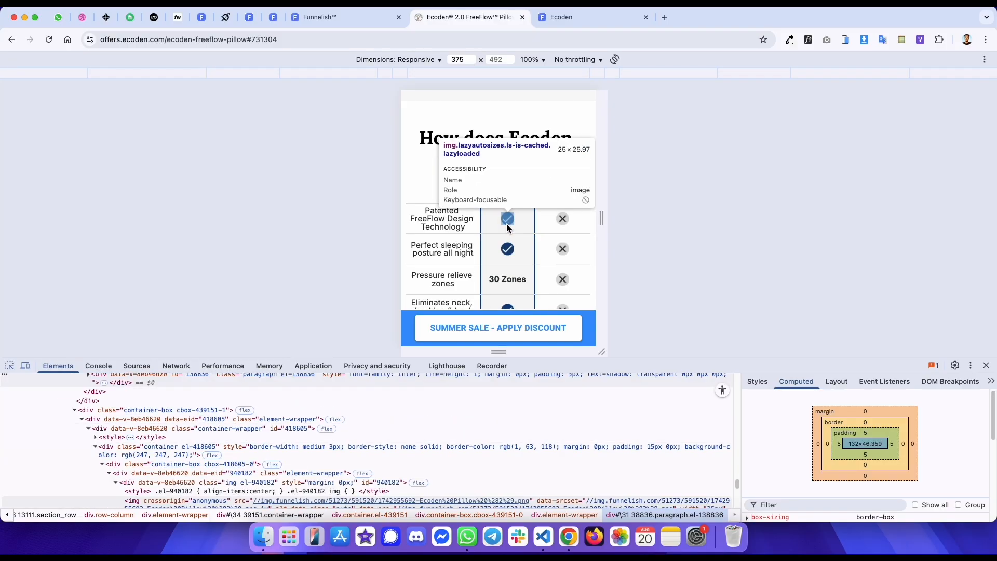
left_click(507, 228)
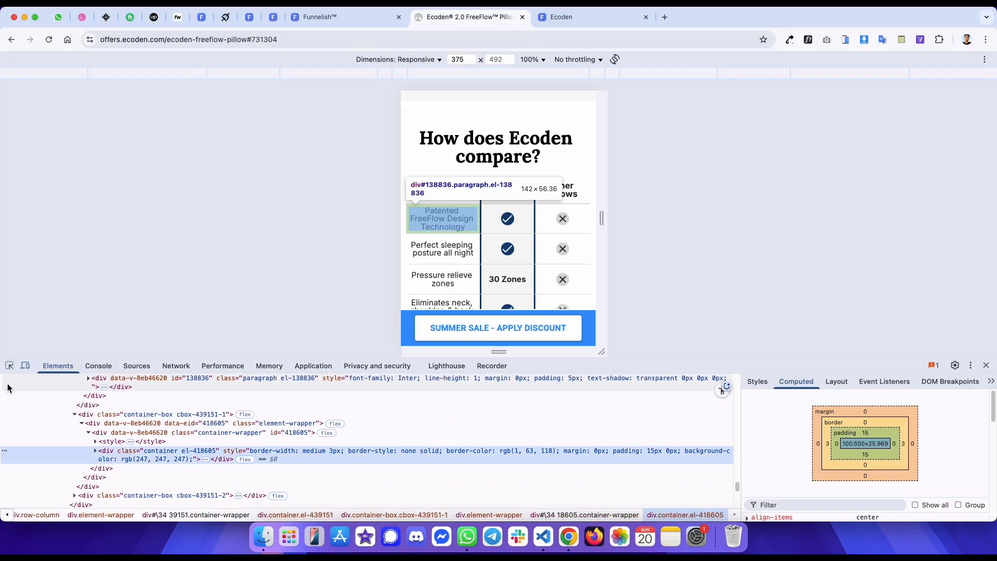
left_click(9, 366)
left_click(511, 262)
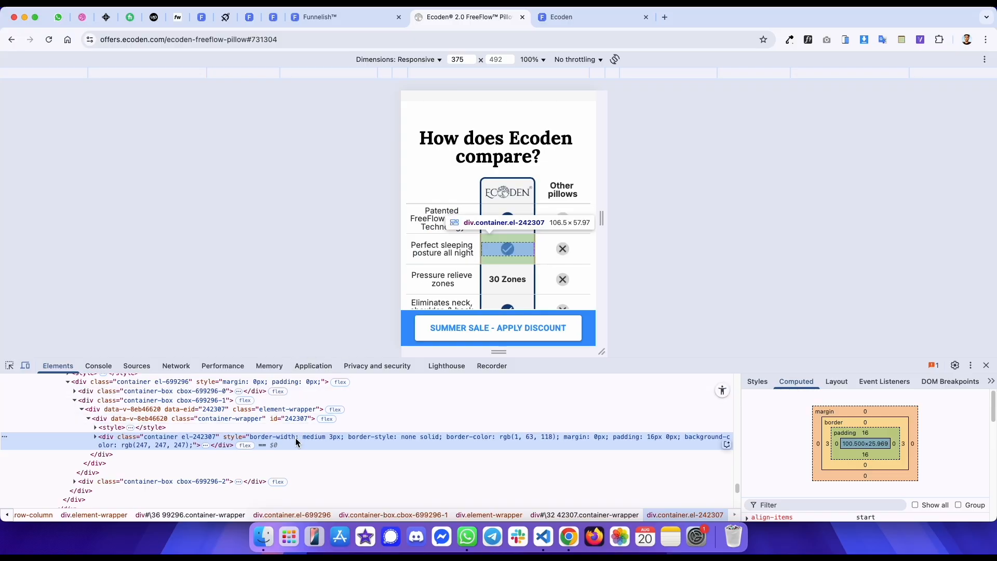
key("ctrl+shift+Tab")
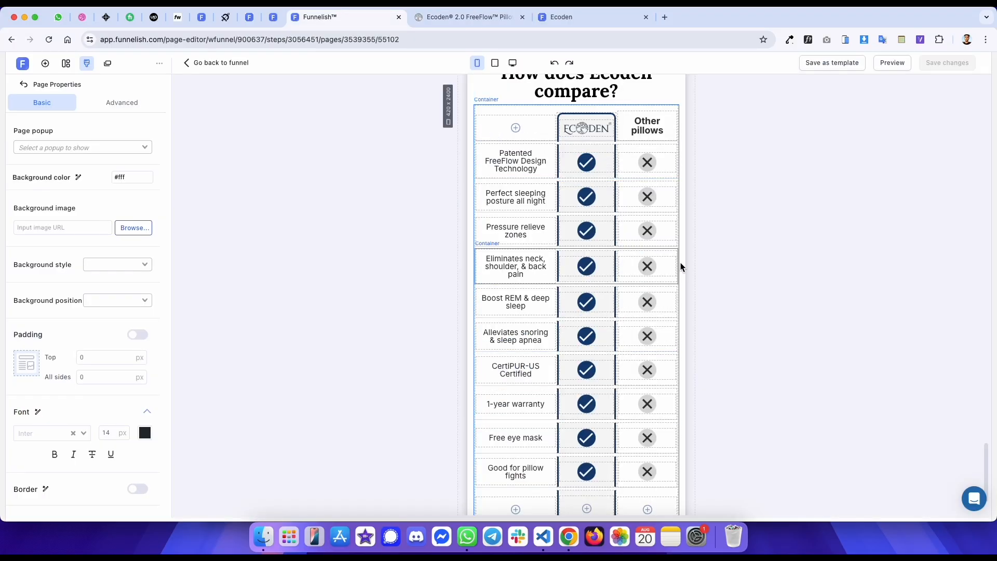
- Set the checkmark image width to 25 px in the Patented, Perfect sleeping and Pressure relieve rows
left_click(585, 162)
scroll(109, 428, "down", 5)
left_click(119, 348)
key("super+a")
type("25")
key("super+a")
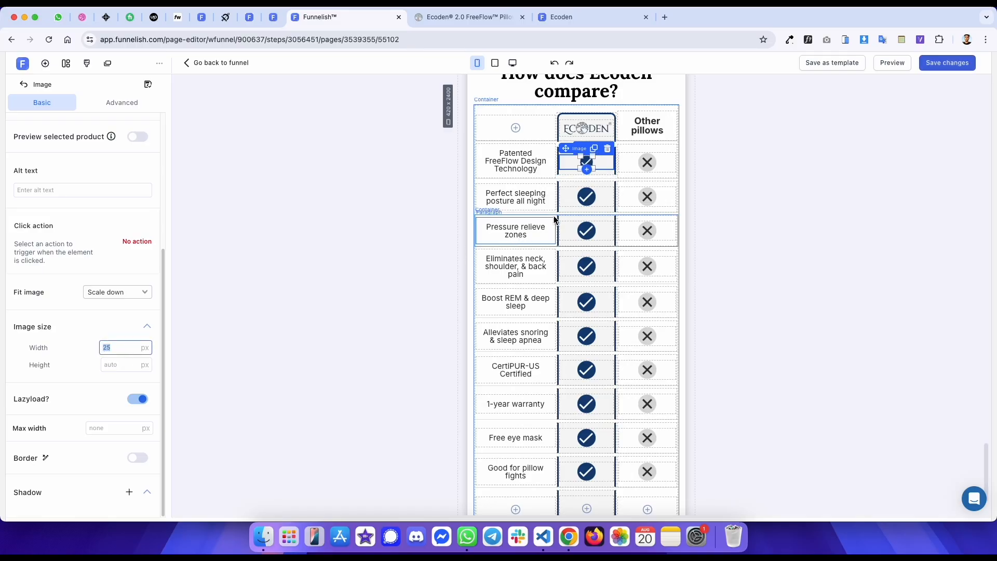
left_click(583, 196)
scroll(104, 395, "down", 5)
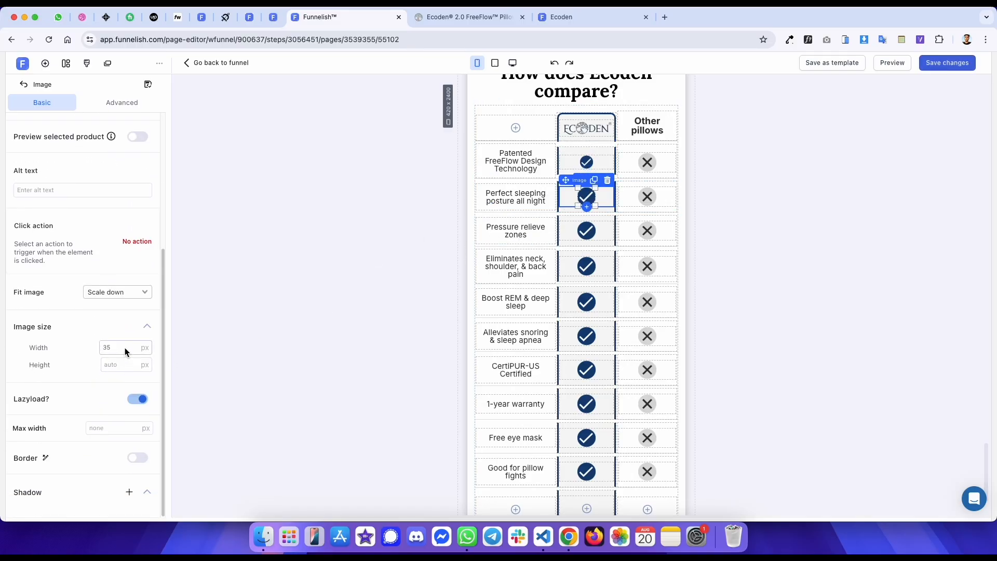
type("25")
left_click(596, 230)
scroll(114, 349, "down", 5)
left_click(119, 347)
type("25")
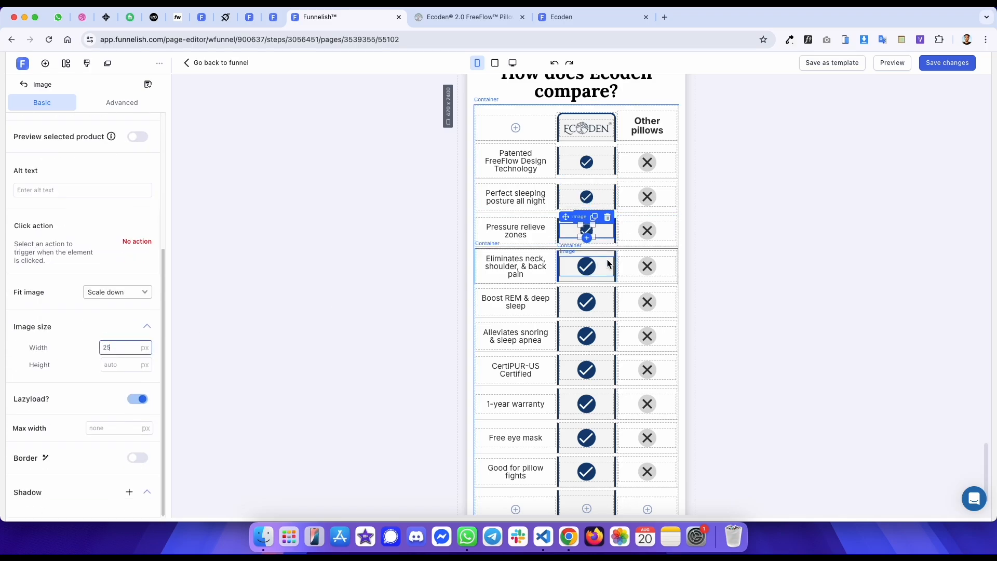
- Set the checkmark image width to 25 px in the Eliminates, Boost REM, Alleviates snoring and CertiPUR-US rows
scroll(129, 339, "down", 1)
left_click(118, 348)
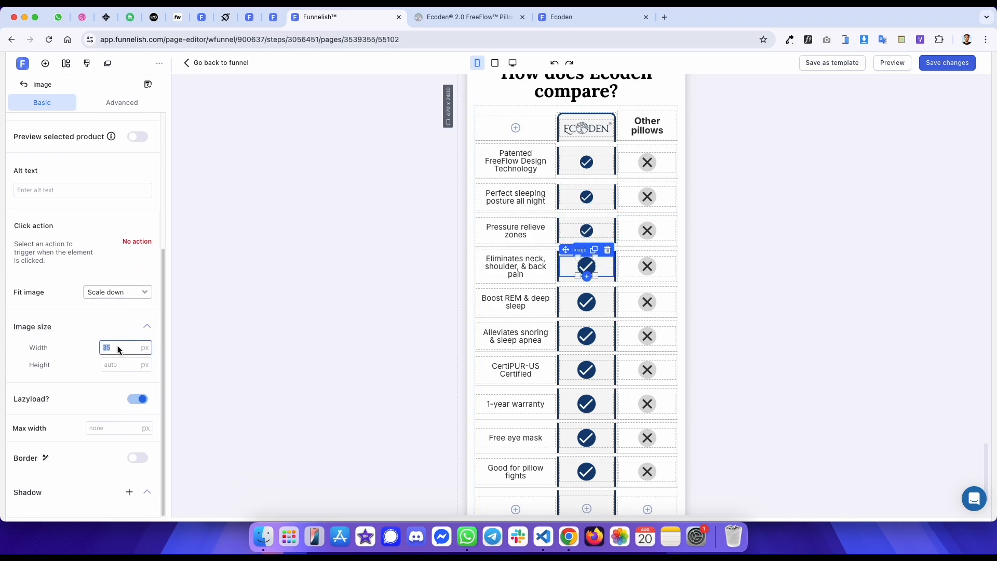
type("25")
left_click(604, 304)
scroll(114, 326, "down", 4)
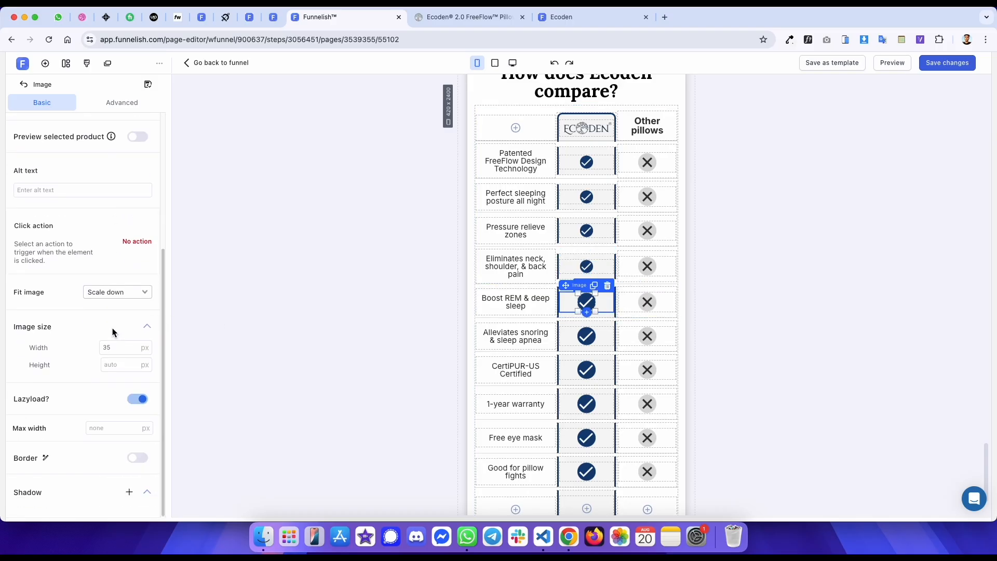
left_click(119, 343)
type("25")
left_click(578, 339)
scroll(99, 384, "down", 4)
type("25")
left_click(587, 370)
scroll(104, 363, "down", 4)
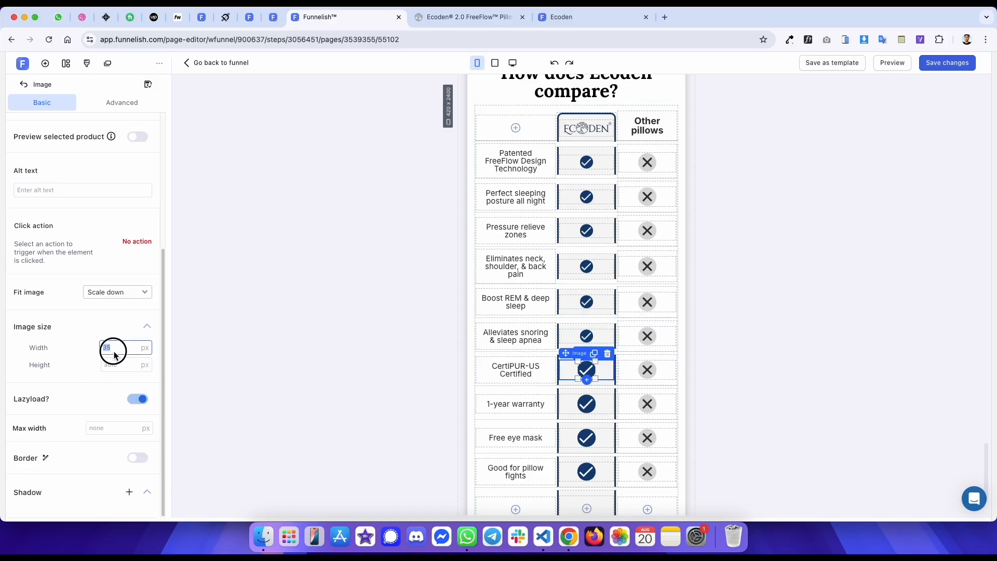
type("25")
- Set the checkmark image width to 25 px in the 1-year warranty and Free eye mask rows
left_click(586, 404)
scroll(104, 379, "down", 4)
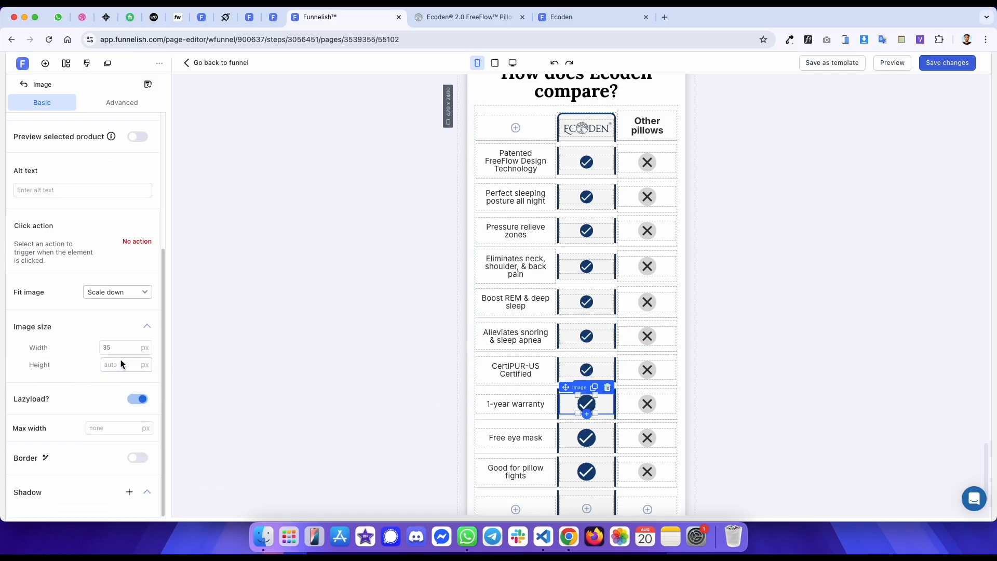
type("25")
left_click(587, 438)
scroll(130, 363, "down", 4)
type("25")
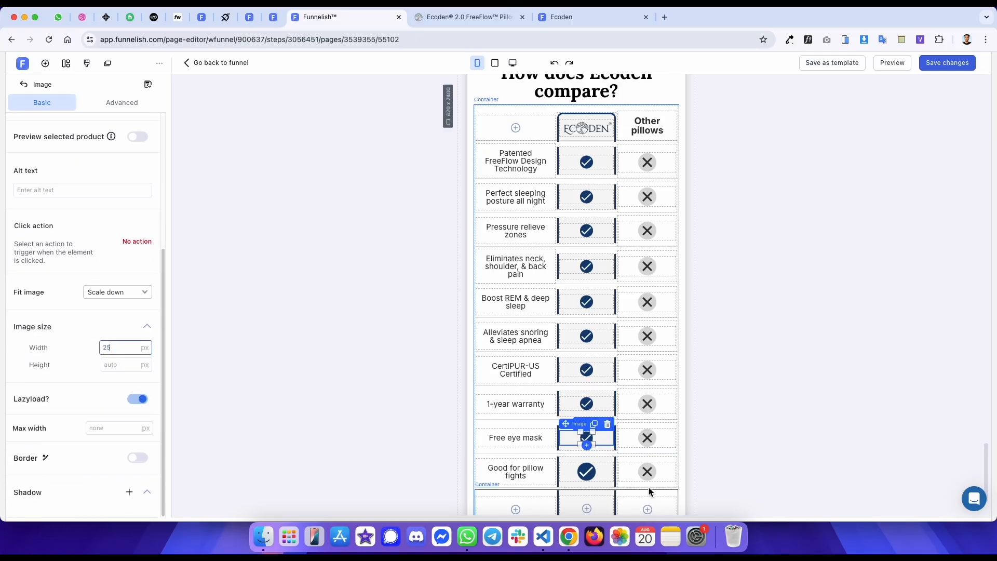
- Inspect the reference table's Other pillows cross cell for its size
left_click(599, 474)
scroll(130, 358, "down", 4)
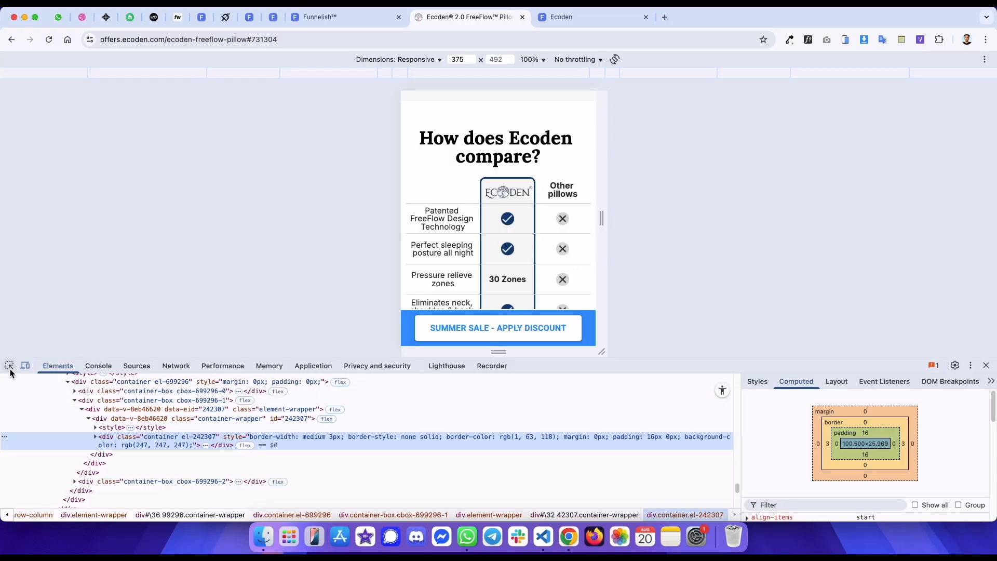
left_click(9, 365)
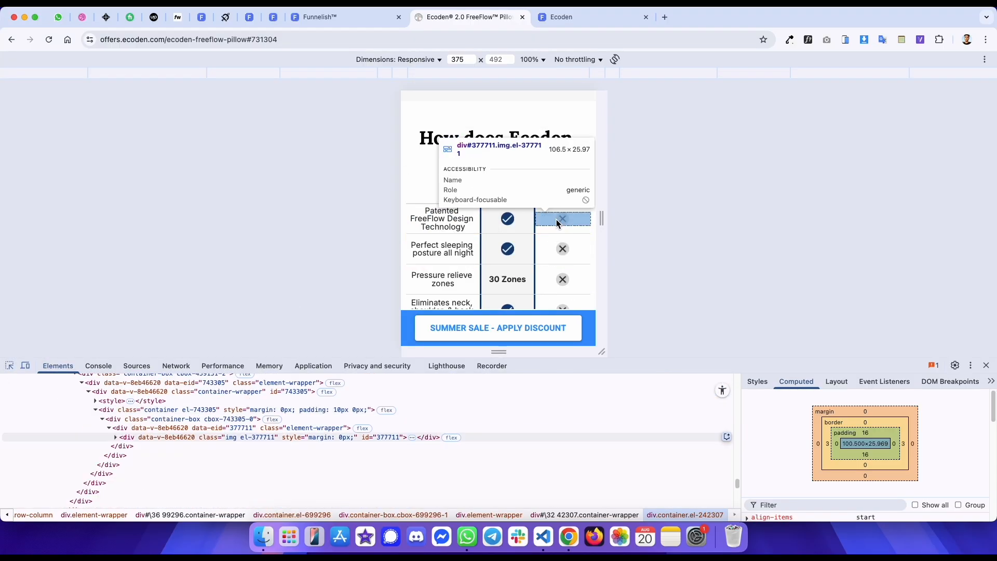
key("ctrl+shift+Tab")
scroll(609, 227, "up", 3)
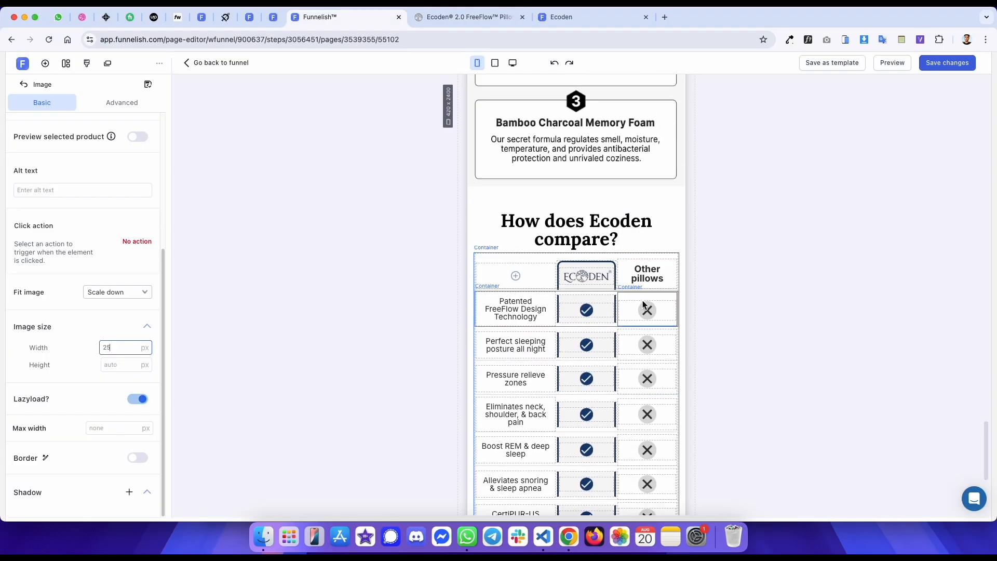
- Set the cross image width to 25 px in the Other pillows column for the Patented through Boost REM rows
left_click(631, 318)
scroll(101, 332, "down", 5)
double_click(118, 345)
left_click(646, 344)
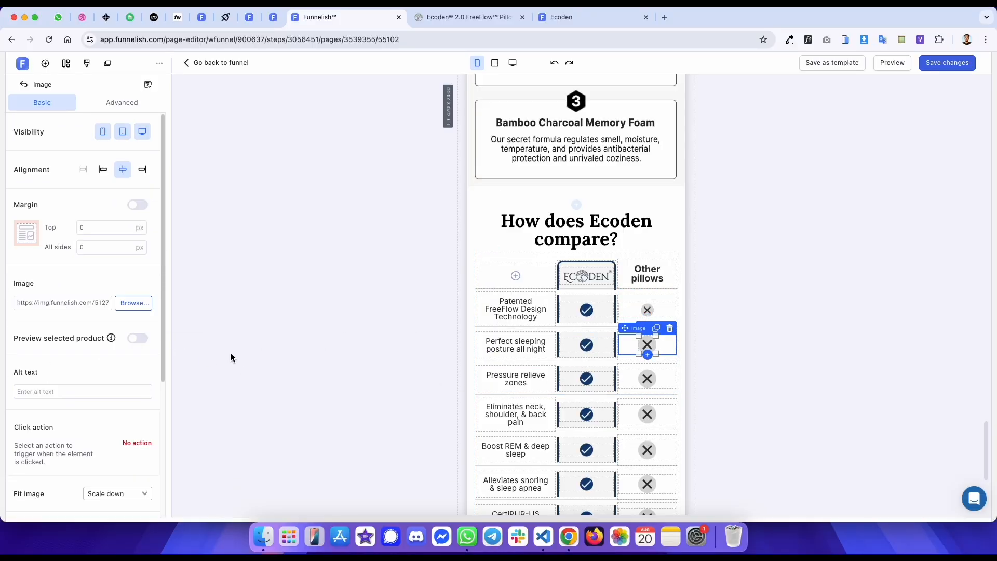
scroll(114, 387, "down", 4)
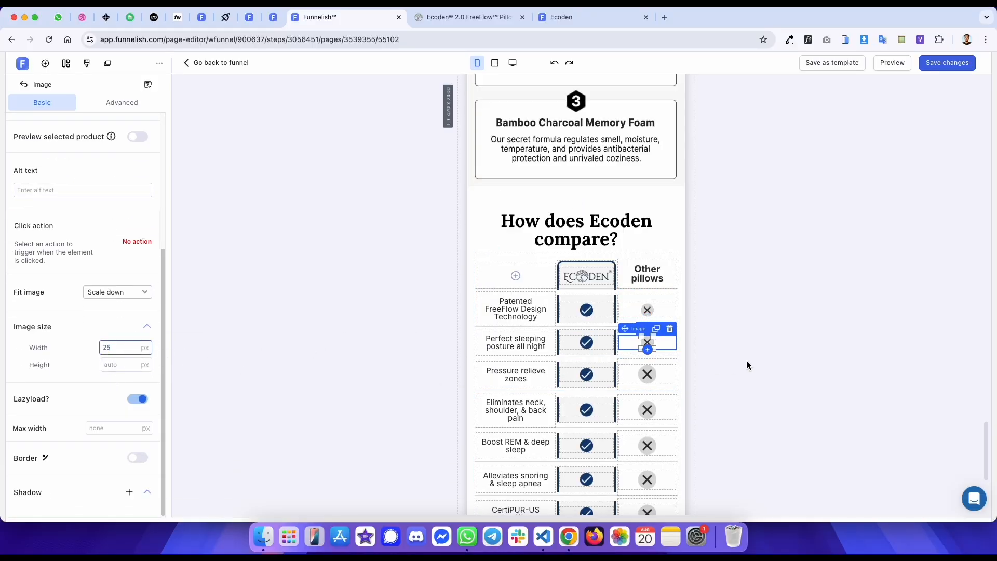
left_click(650, 375)
scroll(114, 354, "down", 4)
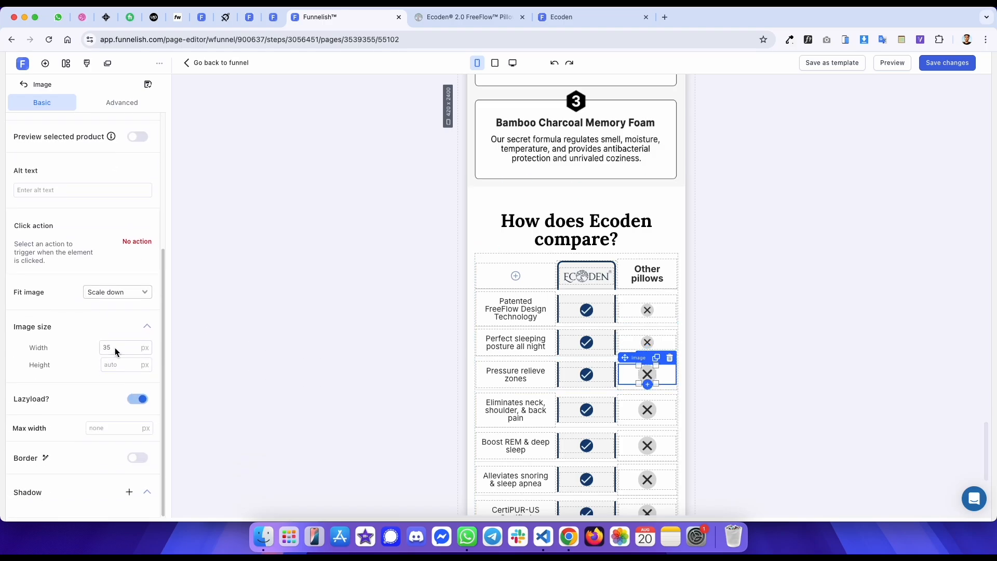
left_click(647, 407)
scroll(80, 353, "down", 4)
left_click(648, 442)
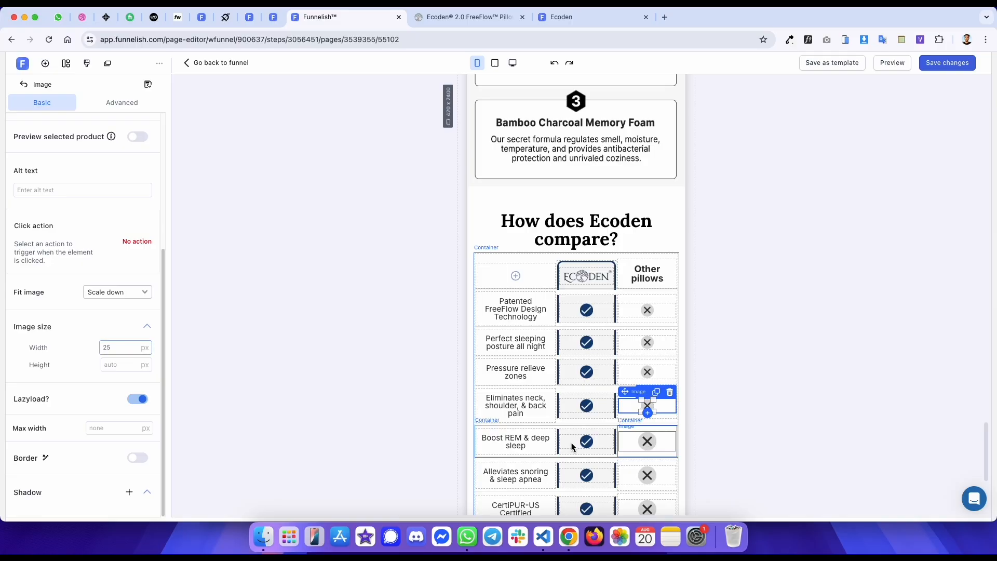
scroll(89, 369, "down", 4)
scroll(575, 344, "down", 5)
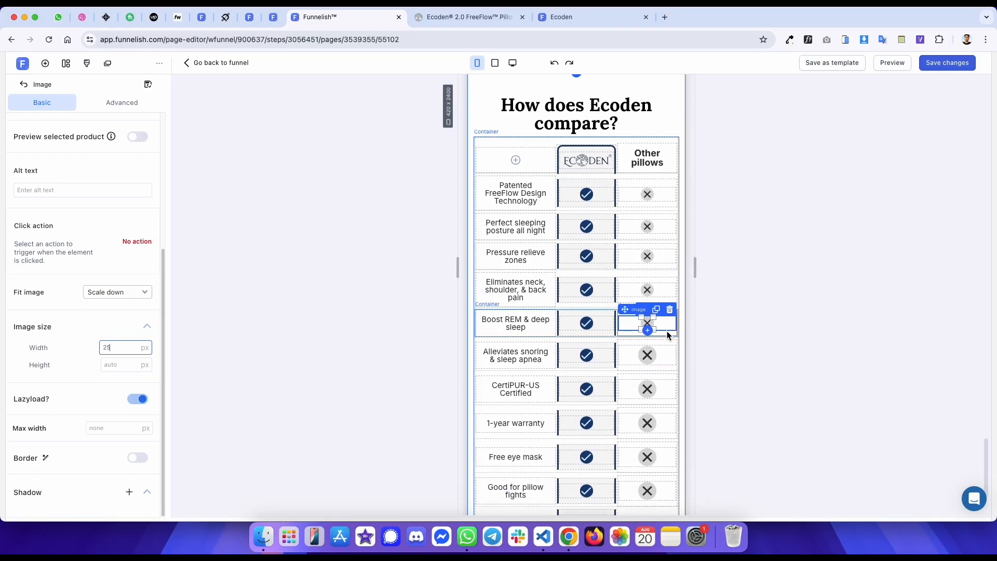
left_click(645, 338)
scroll(118, 363, "down", 4)
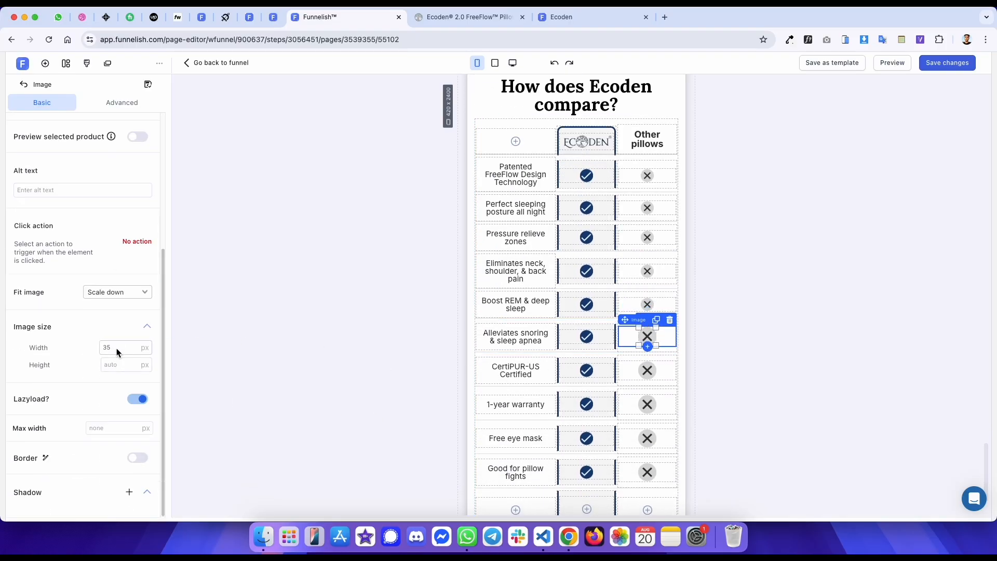
- Set the cross image width to 25 px for the Alleviates snoring through Good for pillow fights rows
type("35")
left_click(645, 369)
scroll(113, 399, "down", 2)
scroll(114, 374, "down", 3)
type("35")
left_click(647, 396)
scroll(108, 347, "down", 6)
double_click(108, 347)
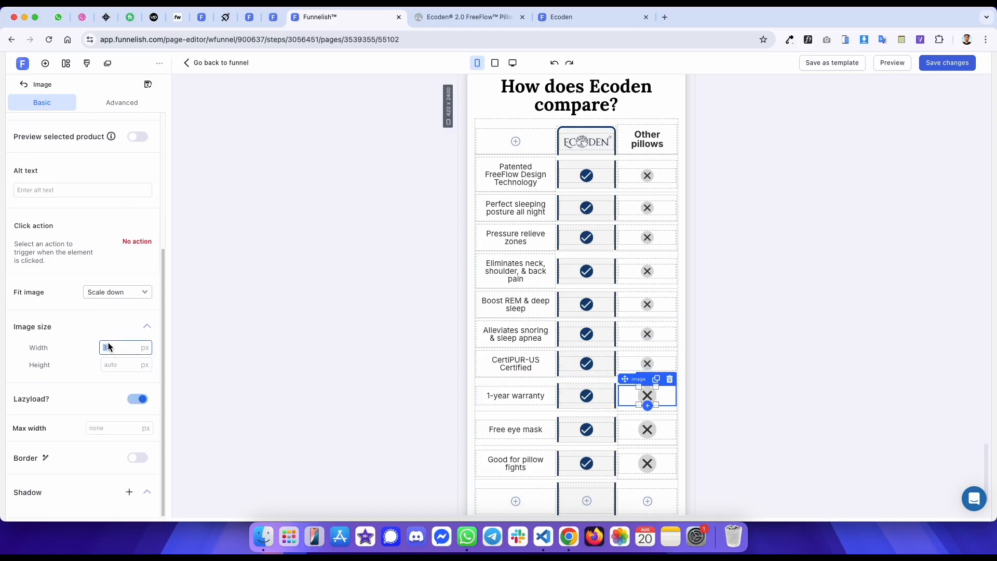
type("25")
left_click(653, 432)
scroll(140, 331, "down", 5)
double_click(109, 347)
type("25")
left_click(628, 456)
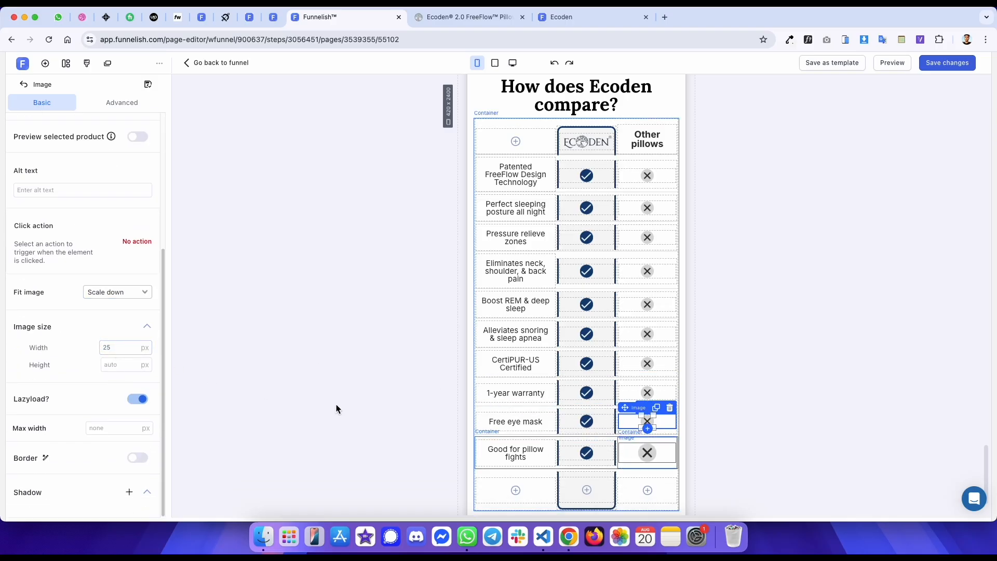
scroll(120, 332, "down", 5)
type("25")
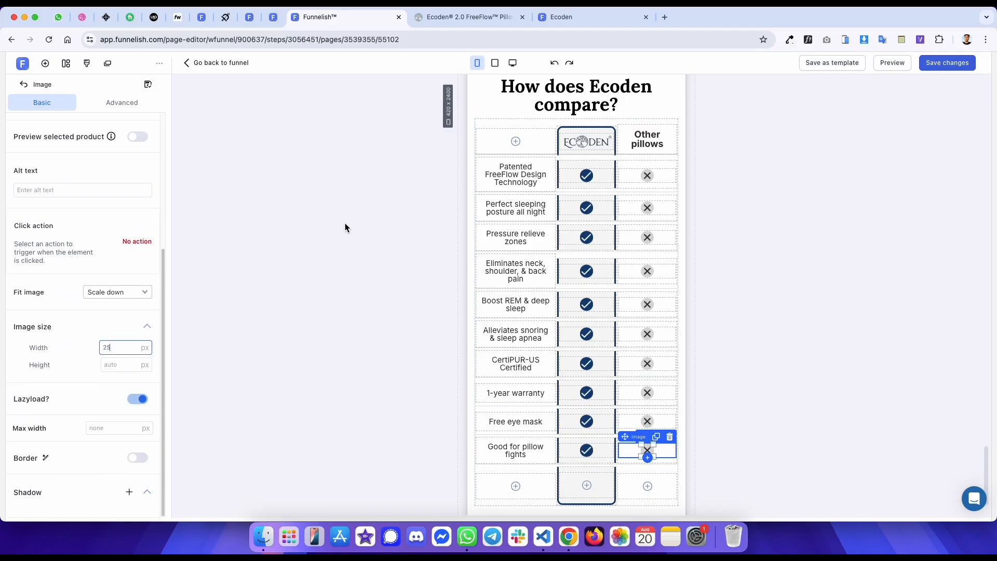
left_click(345, 223)
- Inspect the reference table's checkmark cell for its padding
key("ctrl+Tab")
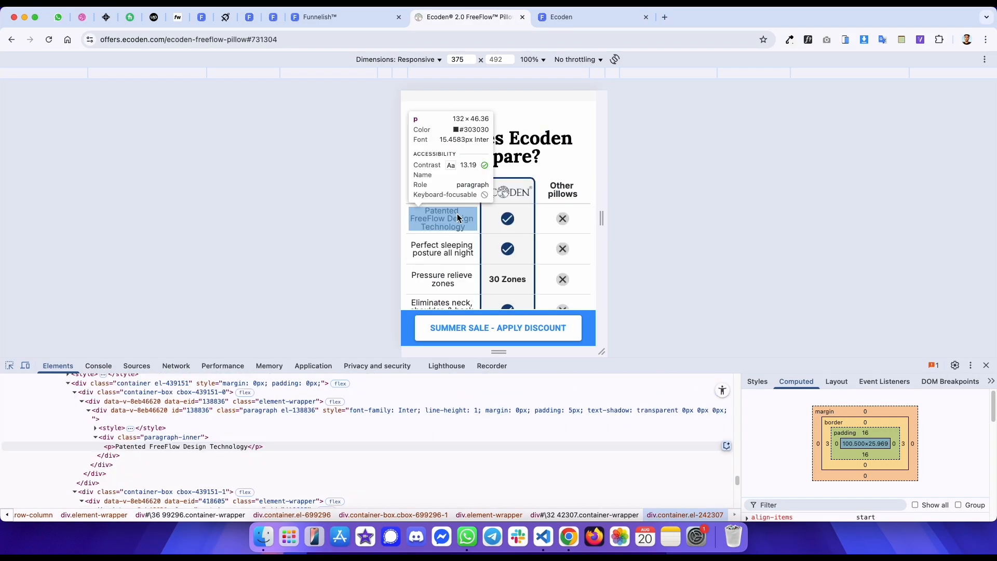
left_click(490, 209)
key("ctrl+shift+Tab")
scroll(575, 233, "up", 2)
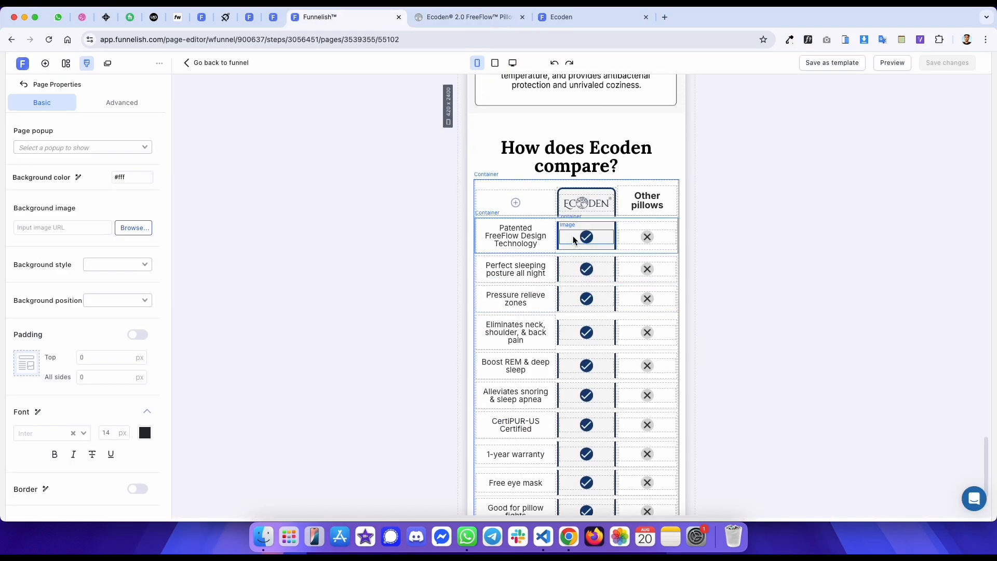
- Set the Patented row's checkmark cell padding to 15 px top and bottom, and save the page
left_click(575, 232)
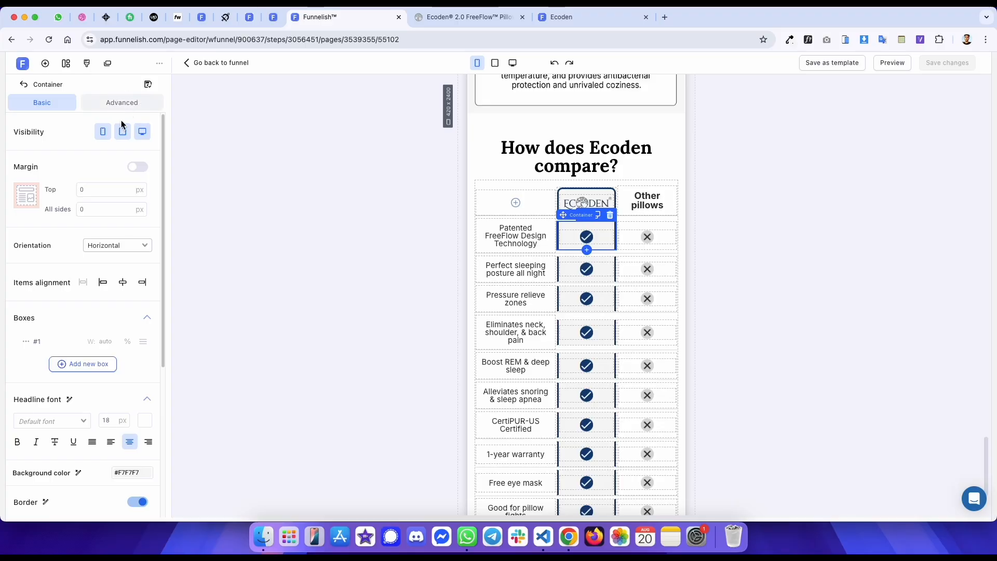
left_click(125, 107)
type("145")
key("BackSpace")
type("5")
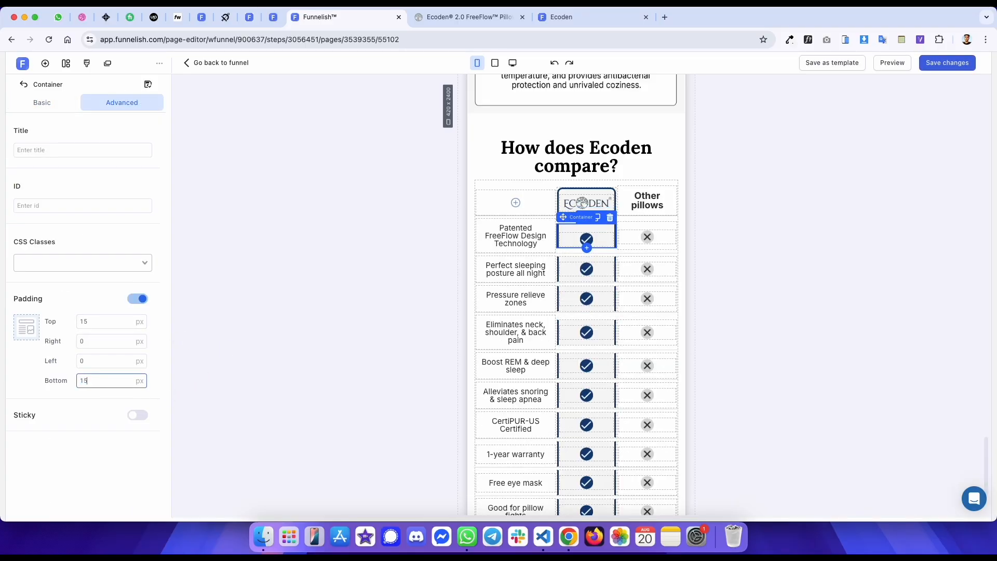
key("super+s")
- Inspect the reference table's label text and cross cell for their padding
key("ctrl+Tab")
left_click(10, 365)
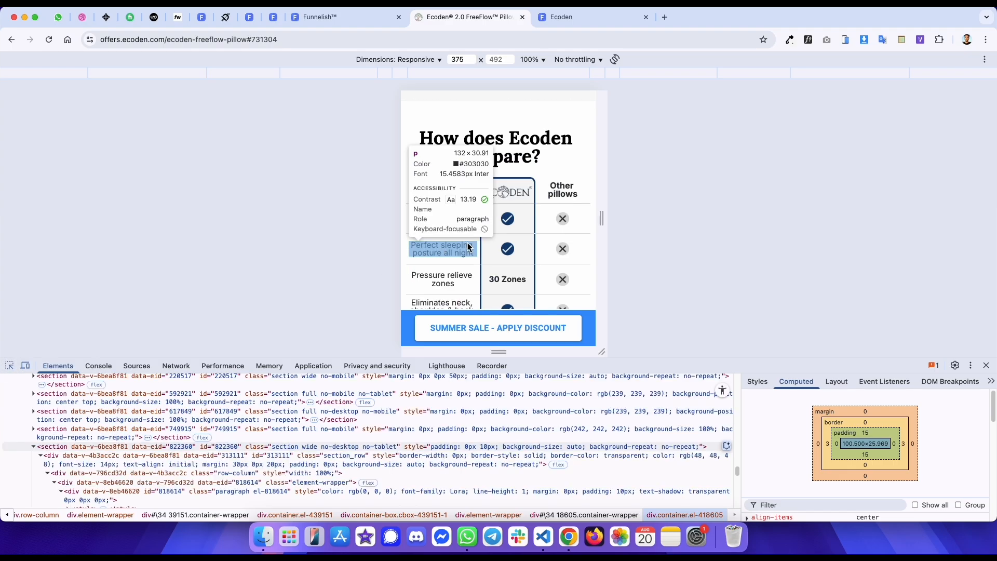
left_click(542, 214)
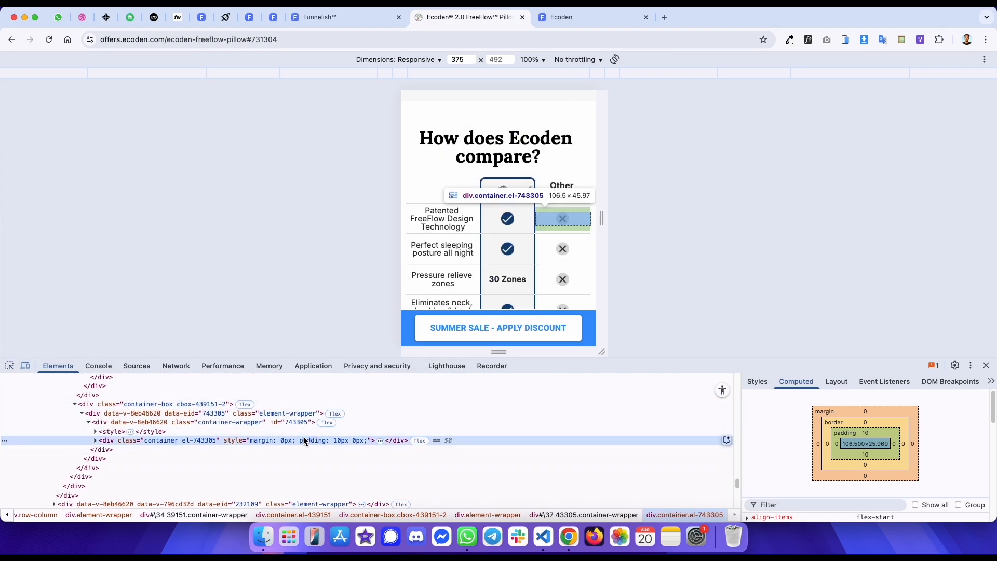
key("ctrl+shift+Tab")
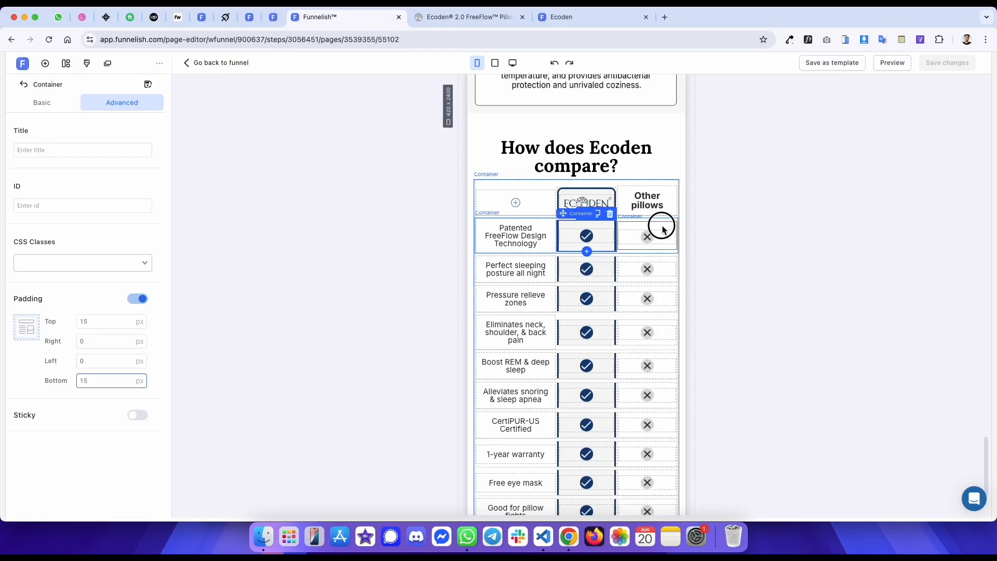
- Set the top and bottom padding of the cross cells in the Patented and Perfect sleeping rows to 0 px
double_click(104, 321)
type("0")
left_click(104, 381)
double_click(104, 381)
type("0")
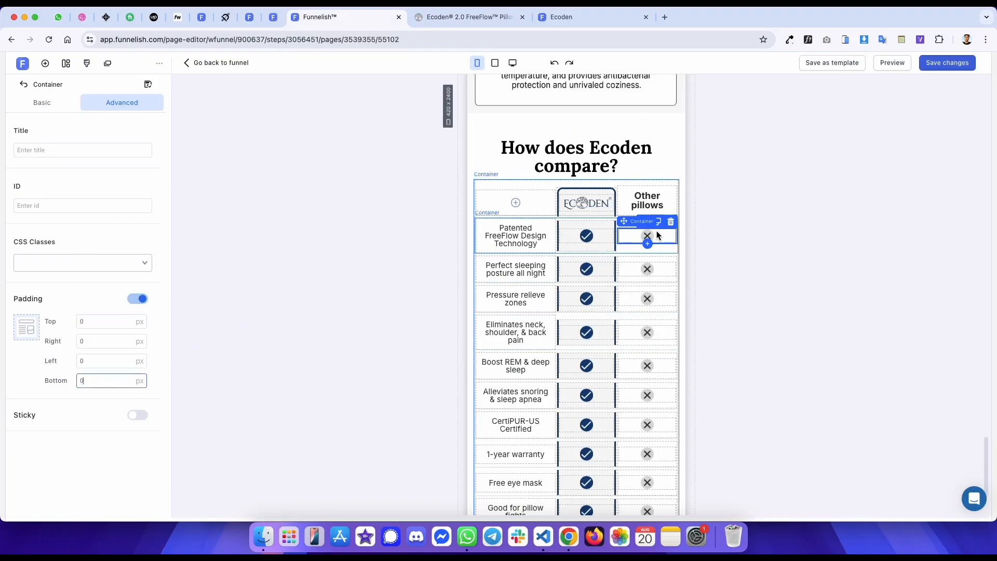
left_click(650, 262)
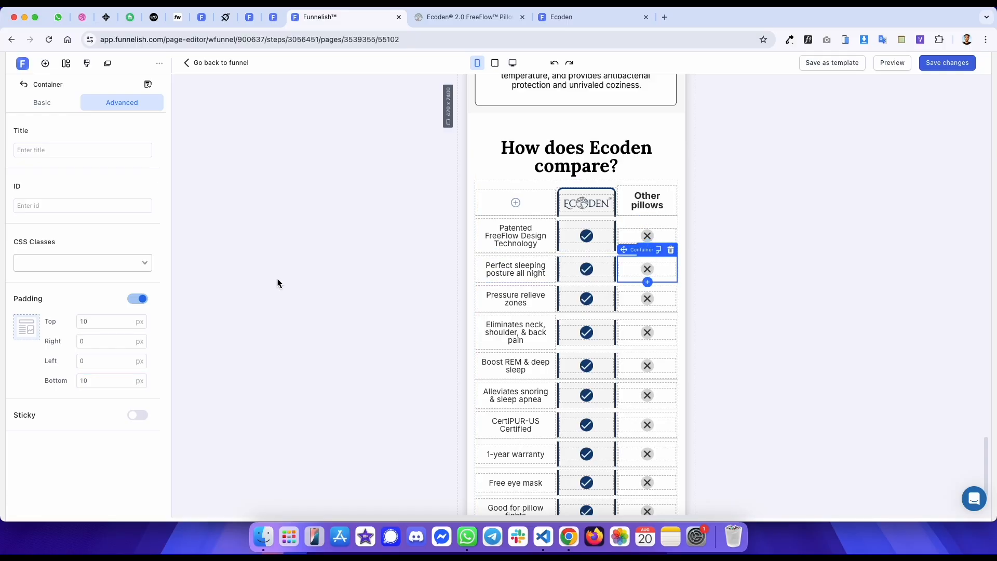
double_click(114, 324)
type("0")
double_click(112, 381)
type("0")
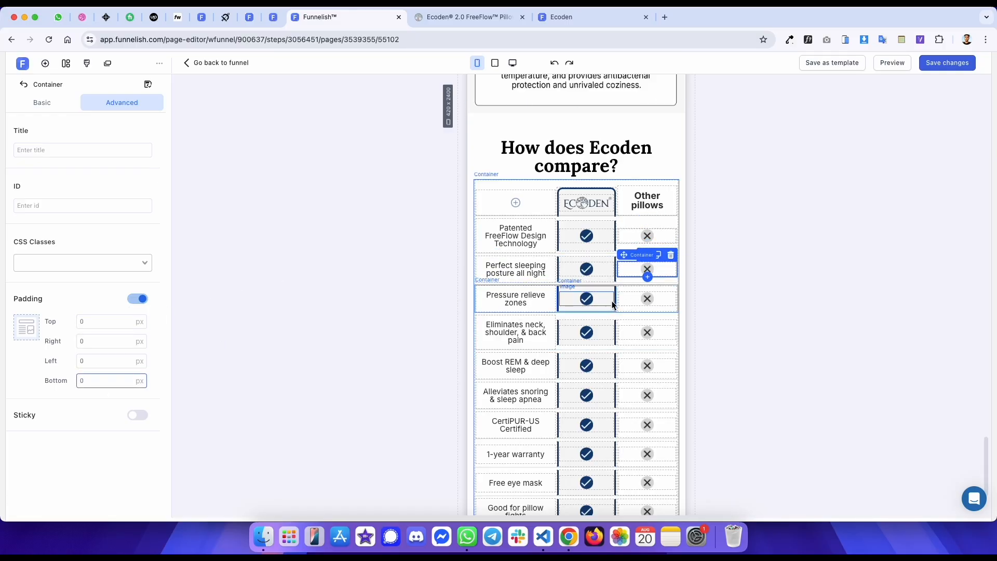
- Set the top and bottom padding of the cross cells in the Pressure relieve and Eliminates rows to 0 px
left_click(629, 300)
double_click(122, 380)
type("0")
left_click(108, 322)
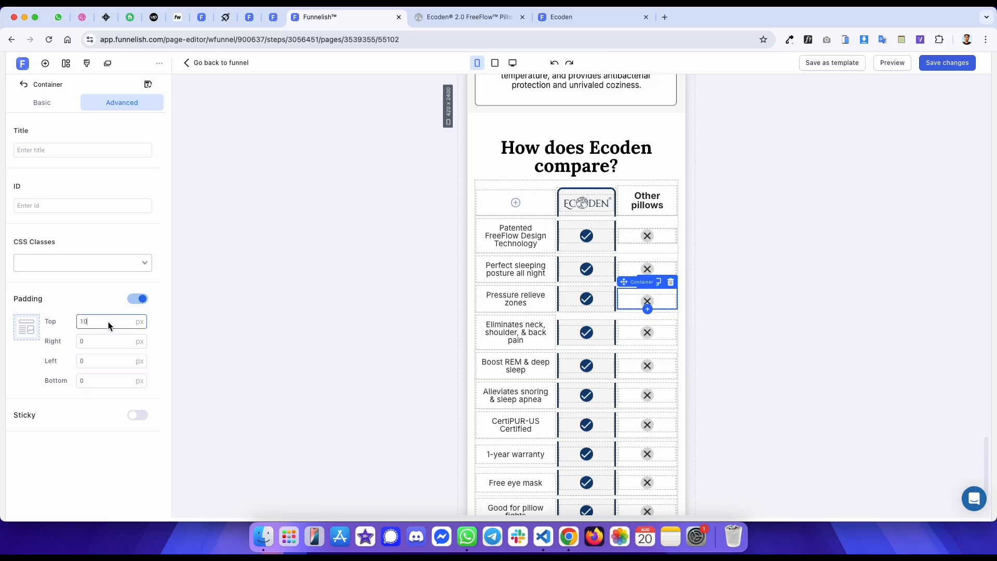
left_click(632, 328)
double_click(104, 322)
type("0")
double_click(94, 381)
type("0")
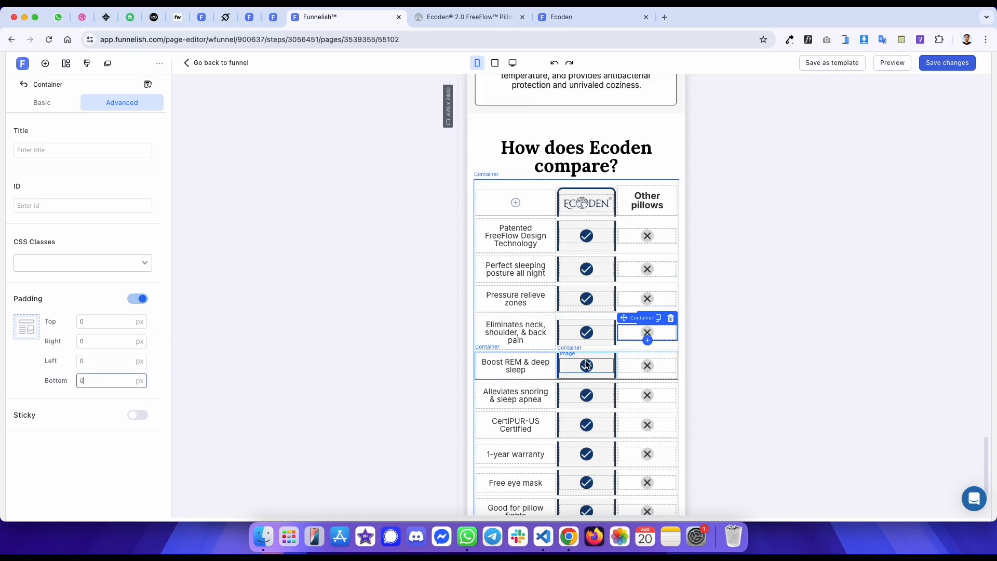
- Set the top and bottom padding of the cross cells in the Boost REM and Alleviates snoring rows to 0 px
left_click(629, 358)
double_click(104, 381)
type("0")
double_click(104, 322)
type("0")
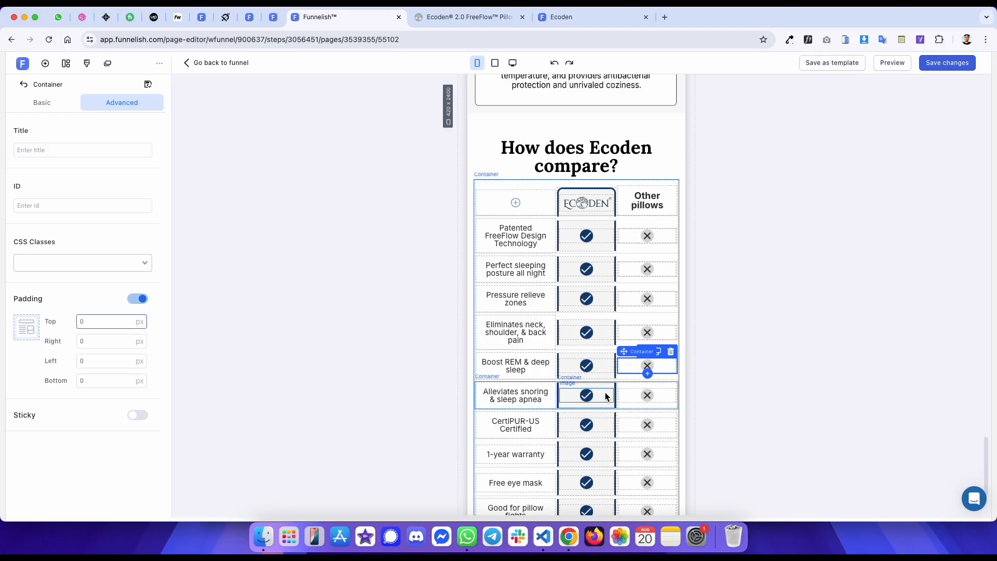
left_click(631, 397)
double_click(104, 322)
type("0")
double_click(104, 381)
type("0")
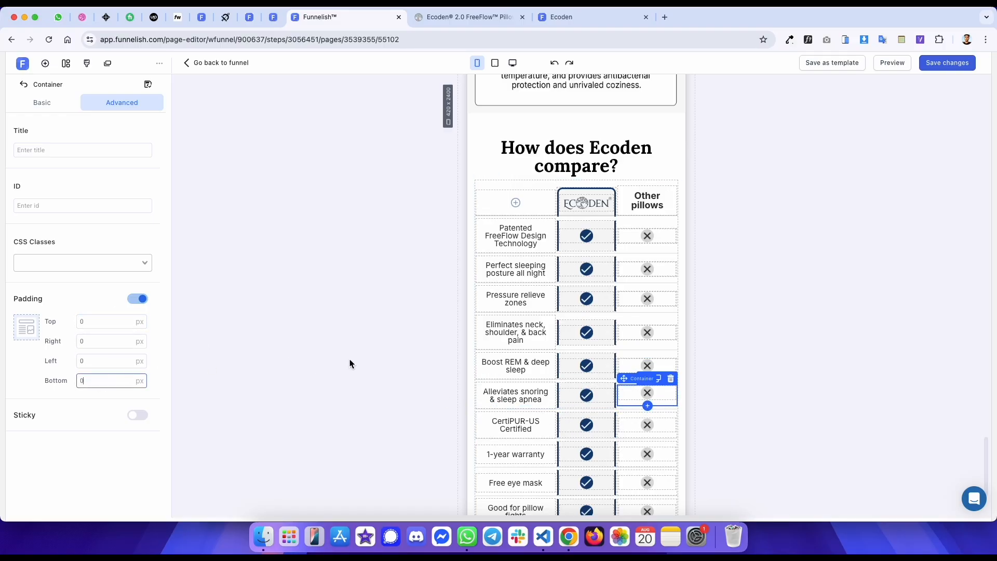
- Set the top and bottom padding of the cross cells in the CertiPUR-US and 1-year warranty rows to 0 px
left_click(629, 420)
double_click(130, 381)
type("0")
double_click(110, 322)
type("0")
scroll(656, 174, "down", 2)
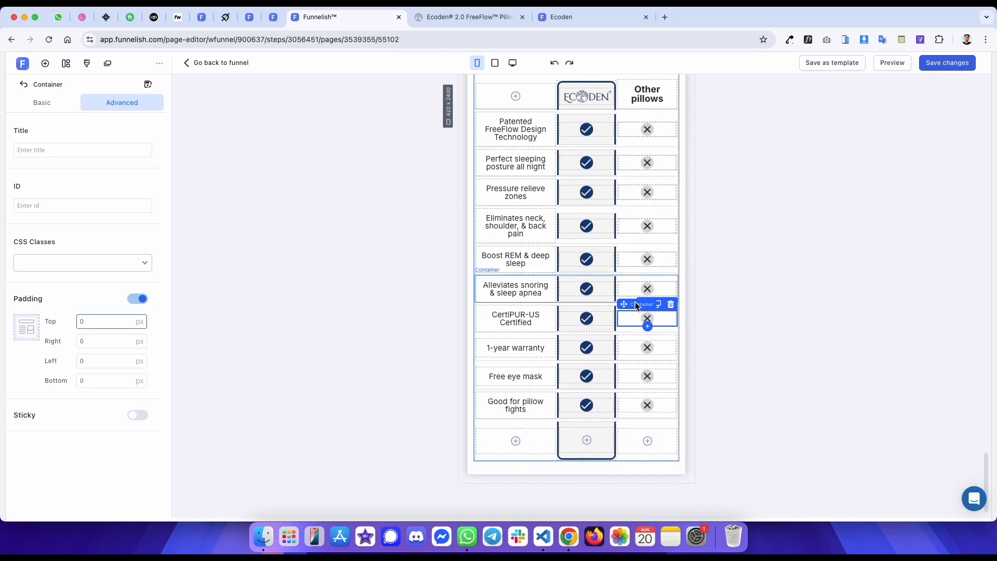
left_click(631, 336)
double_click(94, 323)
type("0")
double_click(94, 383)
type("0")
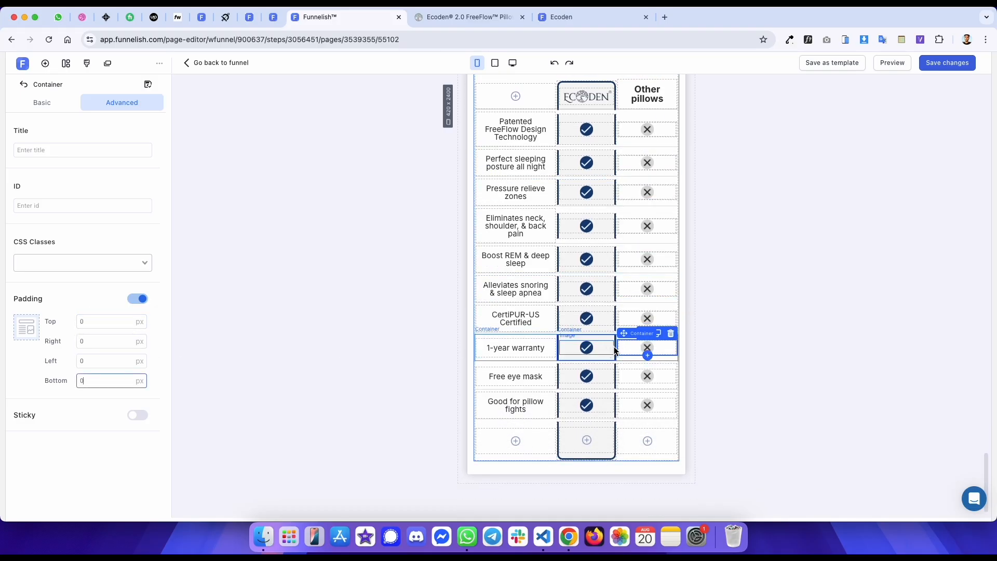
- Set the top and bottom padding of the cross cells in the Free eye mask and Good for pillow fights rows to 0 px
left_click(634, 367)
double_click(111, 378)
type("0")
double_click(105, 322)
type("0")
left_click(623, 397)
type("0")
double_click(110, 321)
type("0")
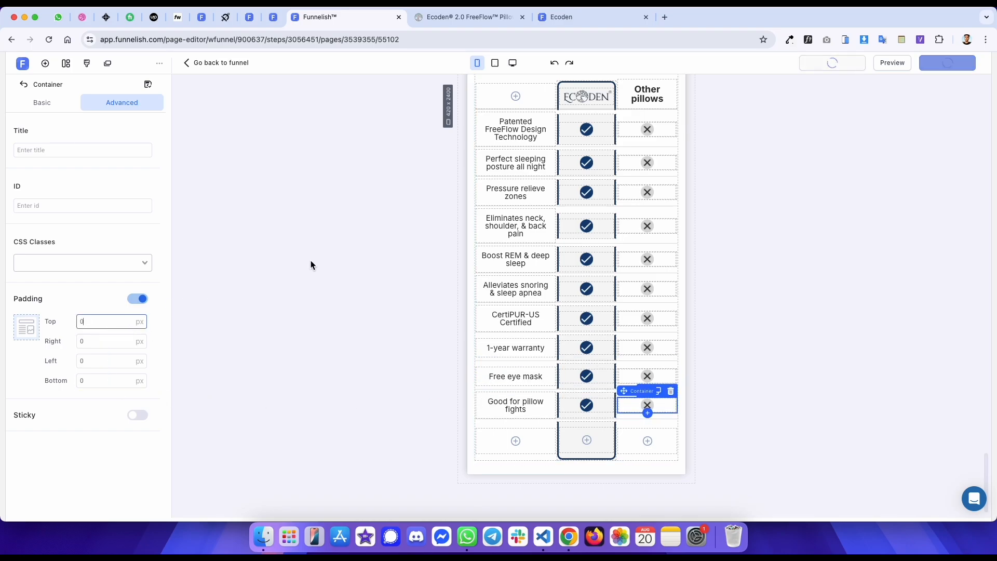
- Inspect the reference table's checkmark and 30 Zones cells for their sizes and padding
key("ctrl+Tab")
left_click(9, 365)
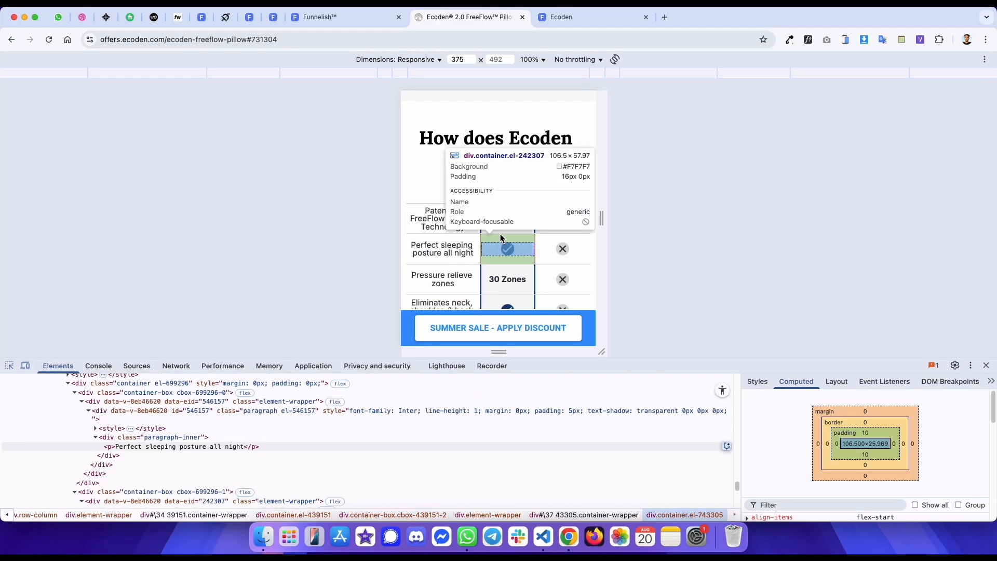
left_click(502, 239)
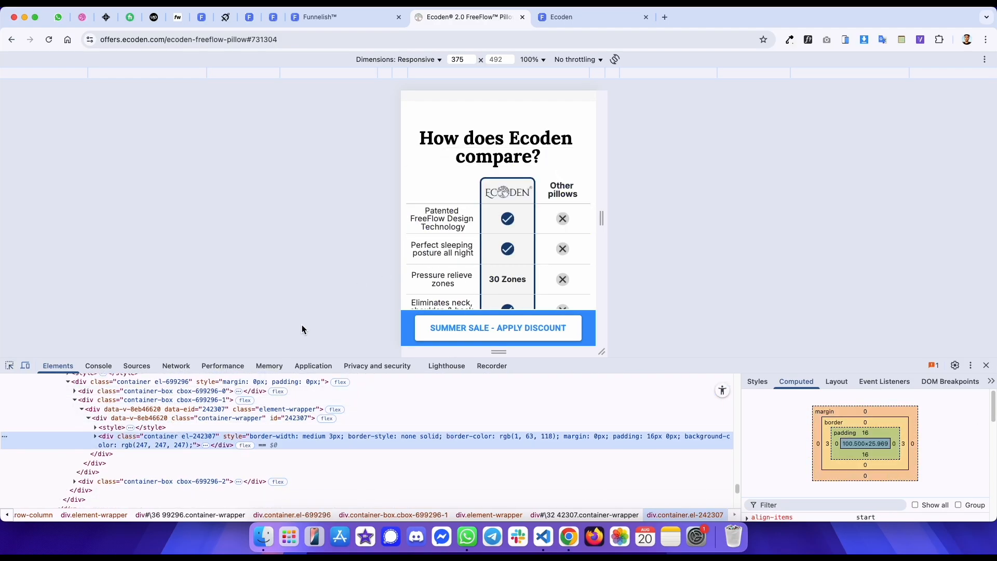
left_click(9, 365)
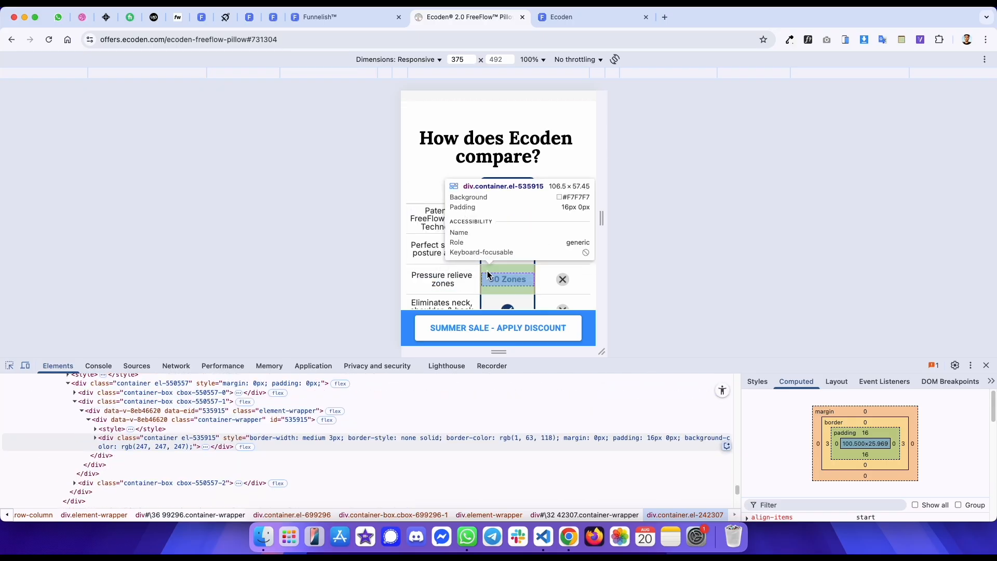
left_click(488, 272)
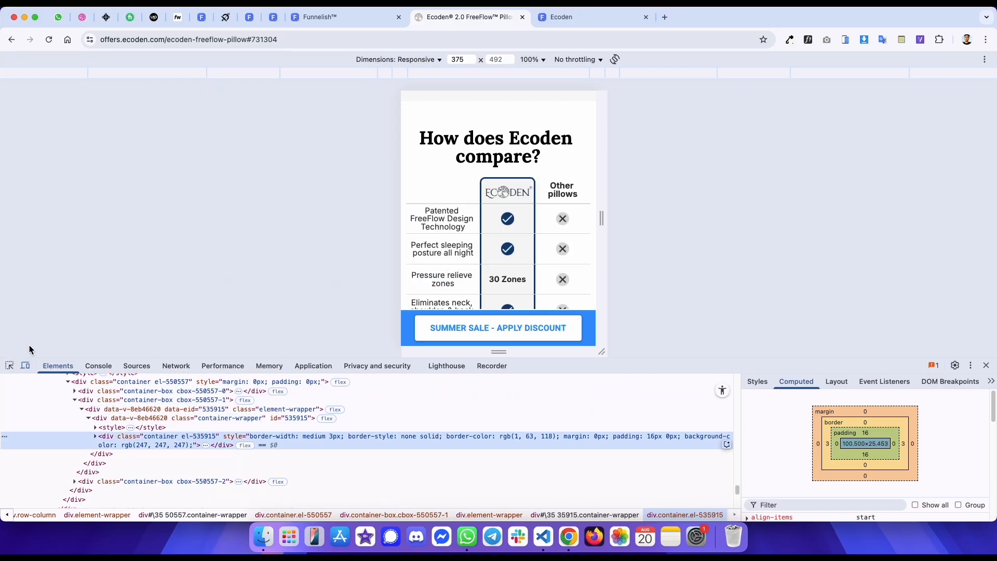
- Set the top and bottom padding of the Perfect sleeping row's checkmark cell to 16 px, matching the reference
scroll(494, 199, "down", 1)
left_click(9, 365)
left_click(518, 245)
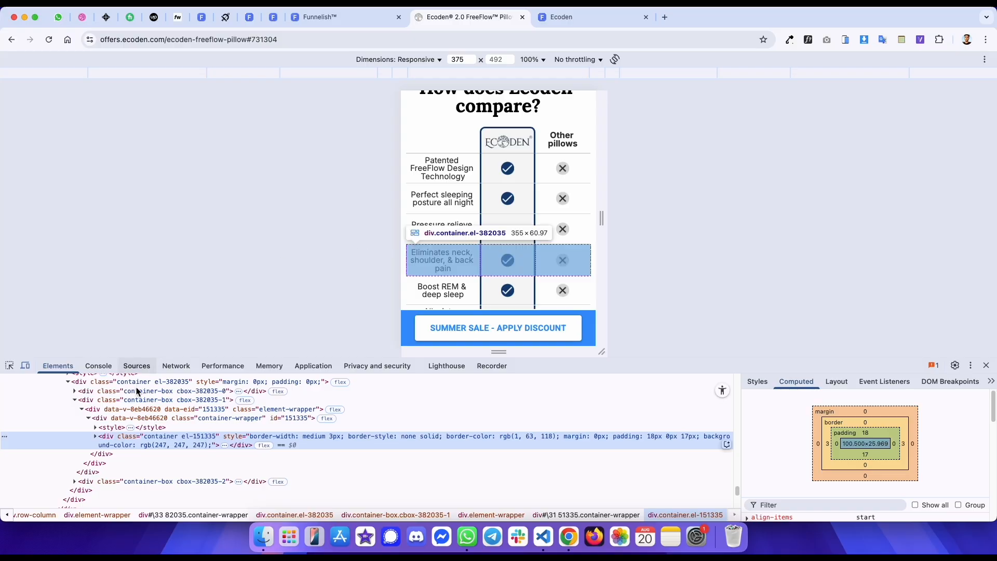
key("ctrl+shift+Tab")
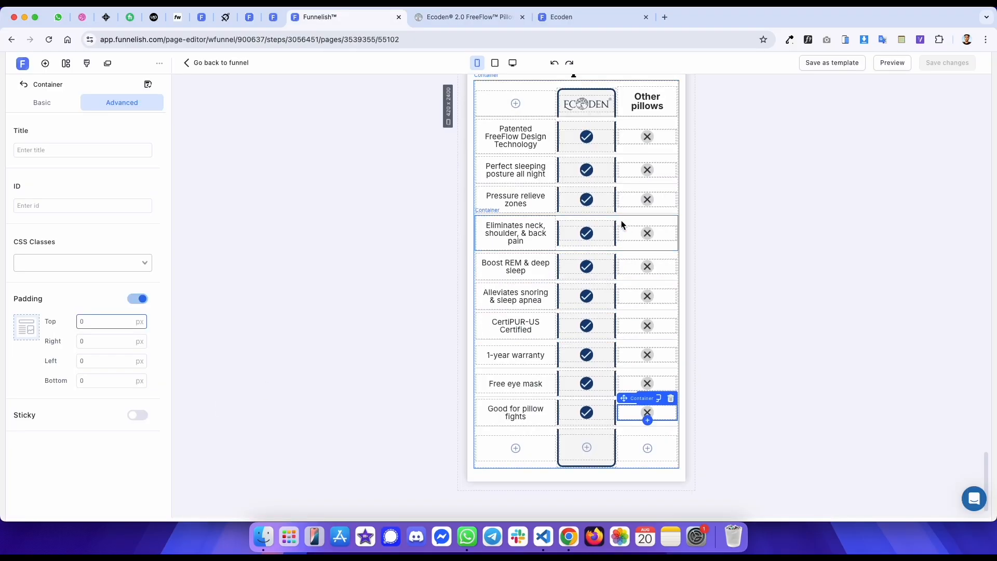
scroll(622, 221, "up", 2)
left_click(581, 210)
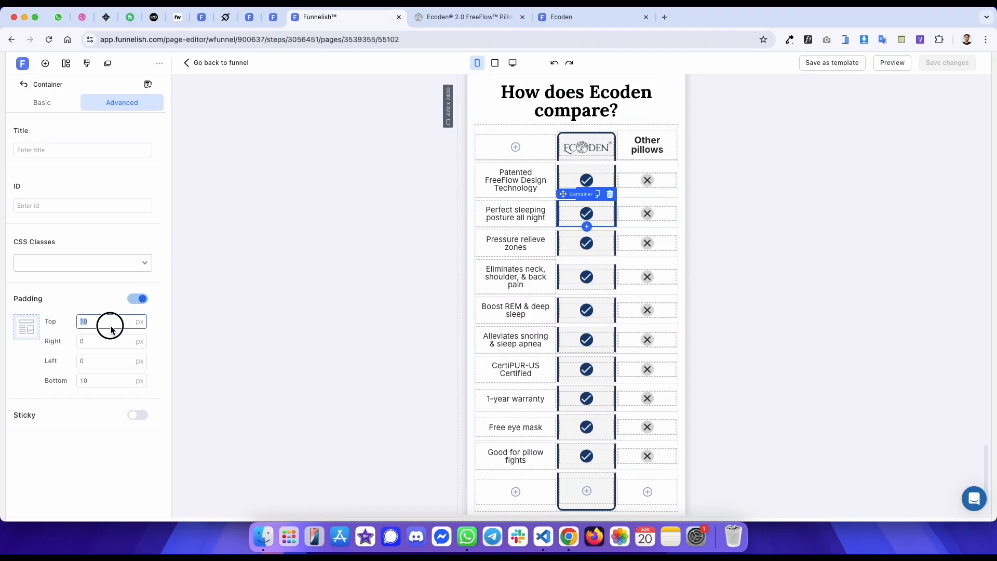
key("Up")
key("Up")
key("Up")
key("Up")
key("Up")
key("Up")
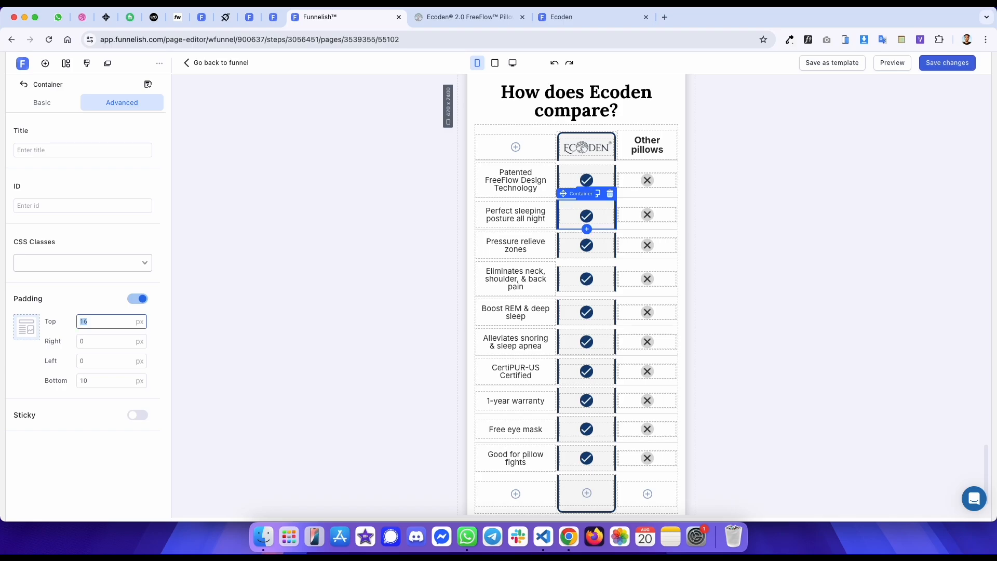
left_click(99, 375)
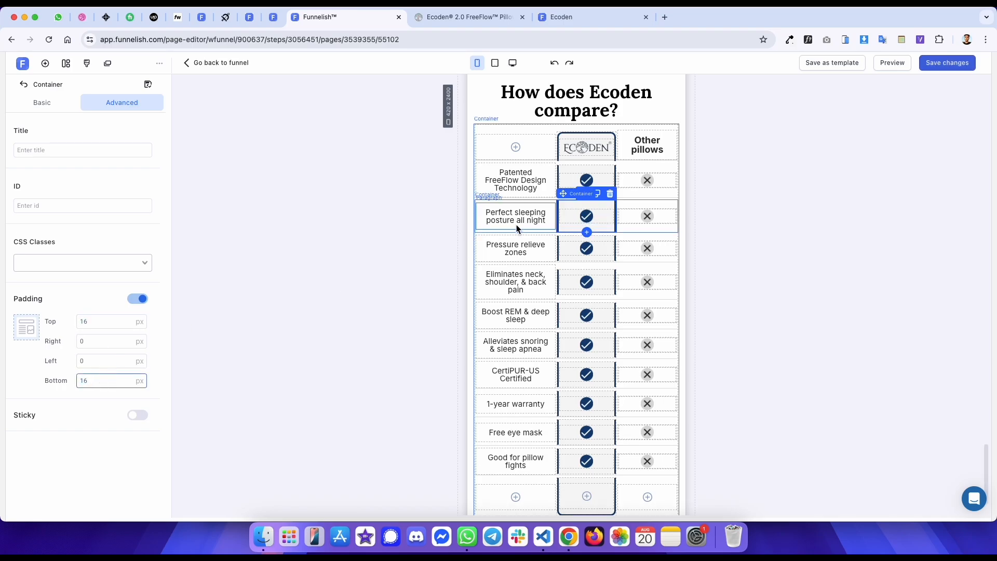
- Set the top and bottom padding of the Pressure relieve zones row's checkmark cell to 16 px
key("ctrl+Tab")
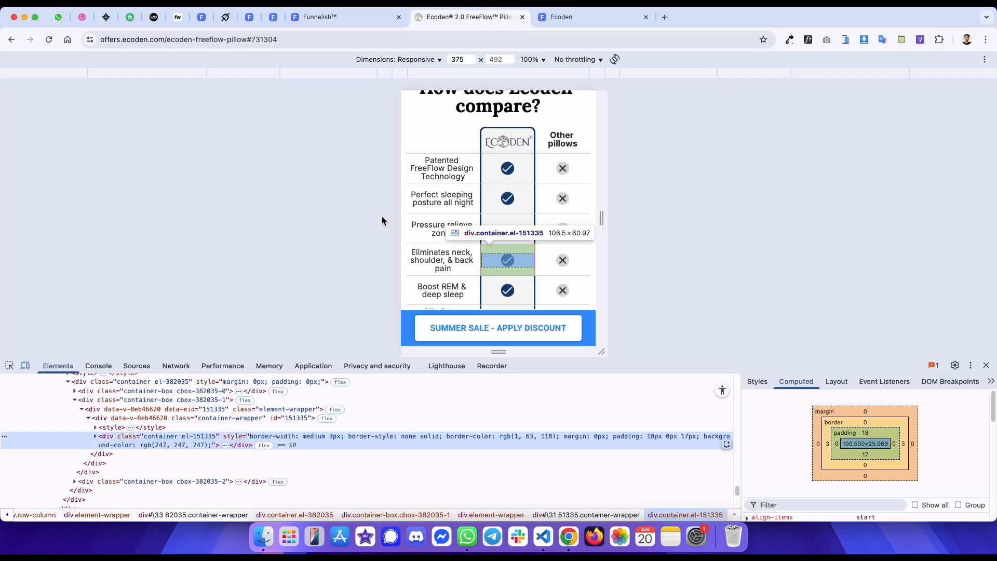
left_click(9, 366)
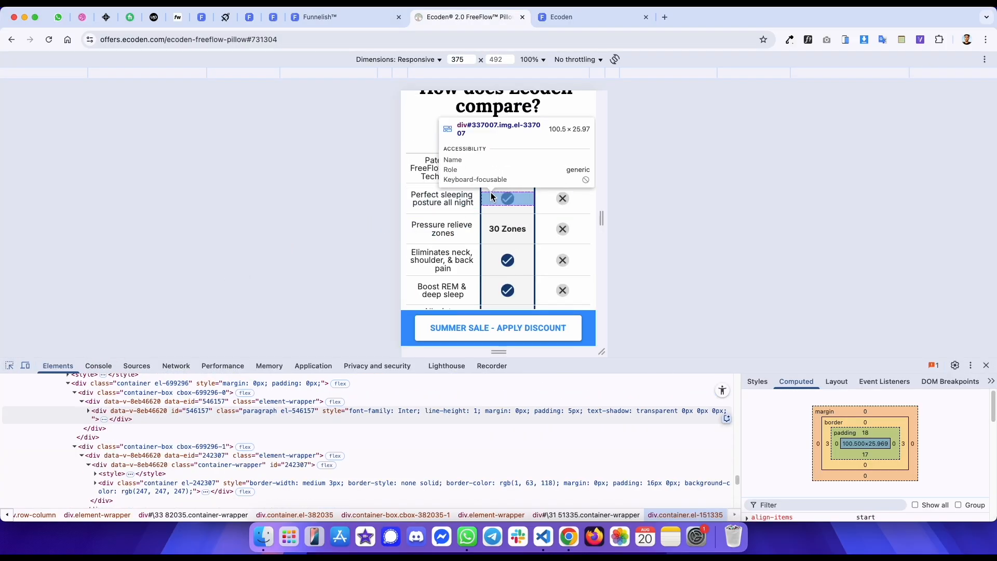
key("ctrl+shift+Tab")
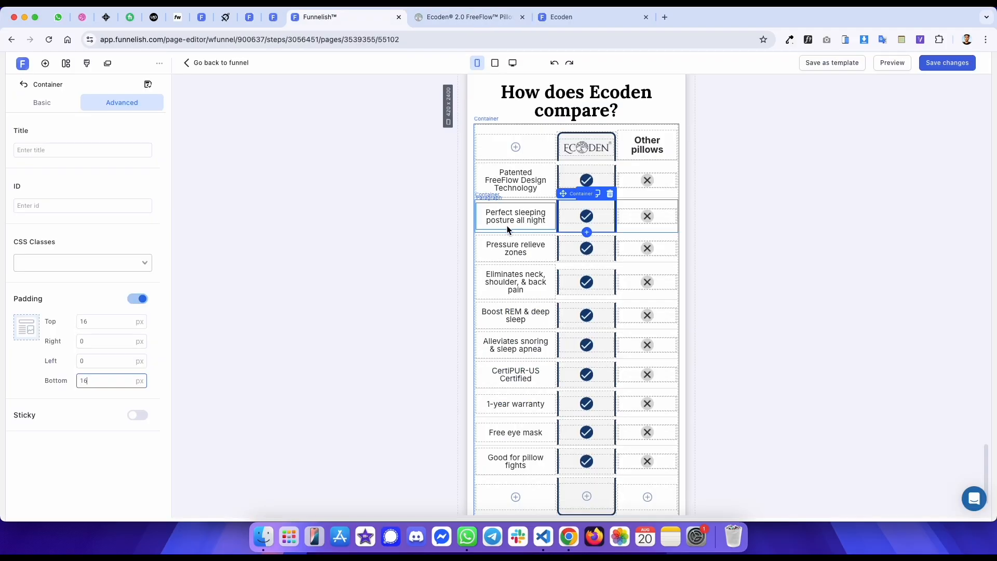
left_click(569, 239)
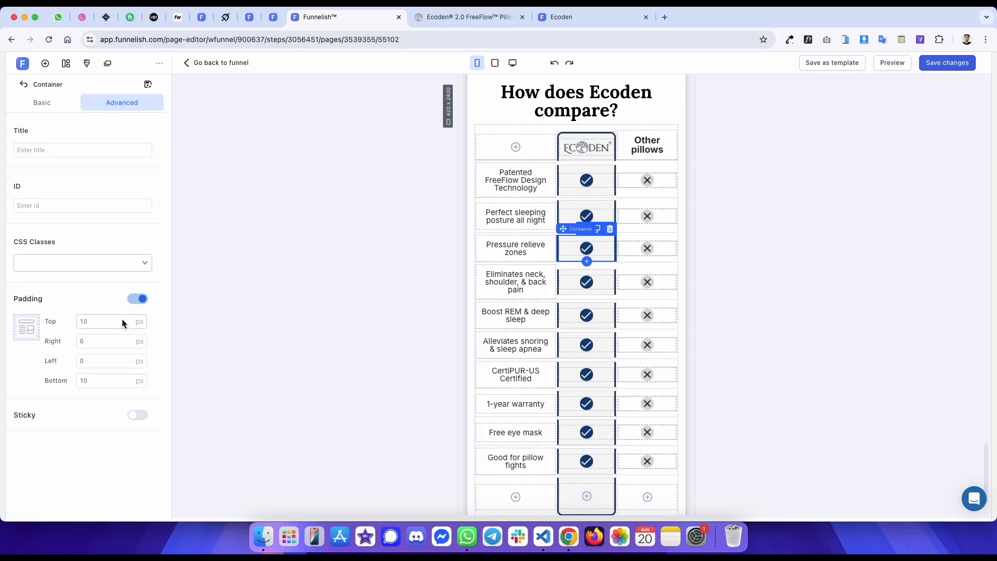
type("16")
double_click(93, 380)
type("16")
- Set the Eliminates neck row's checkmark cell padding to 18 px top and 17 px bottom
key("ctrl+Tab")
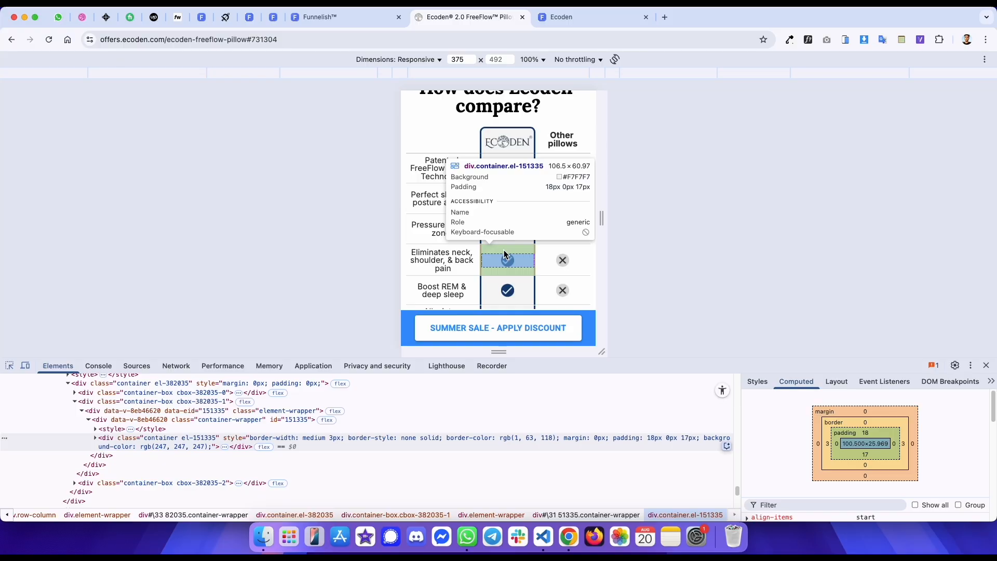
key("ctrl+shift+Tab")
left_click(574, 283)
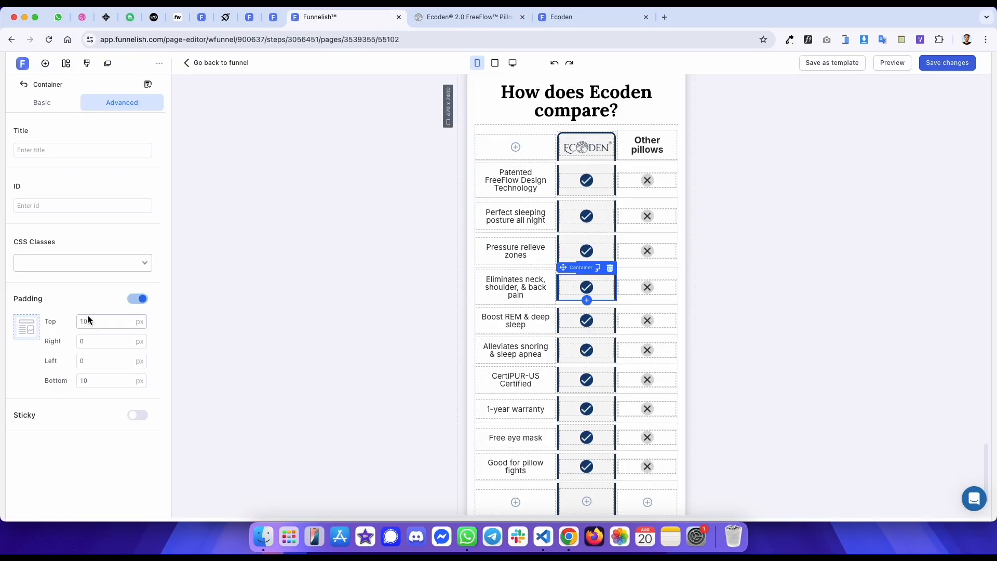
type("18")
key("Tab")
key("Tab")
key("Tab")
type("17")
- Set the top and bottom padding of the Boost REM row's checkmark cell to 15 px
key("ctrl+Tab")
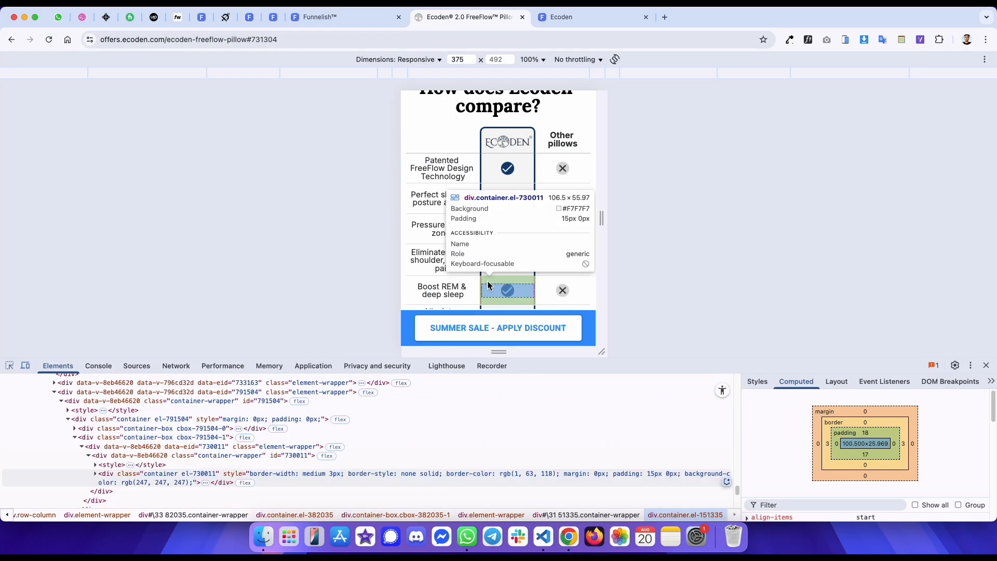
key("ctrl+shift+Tab")
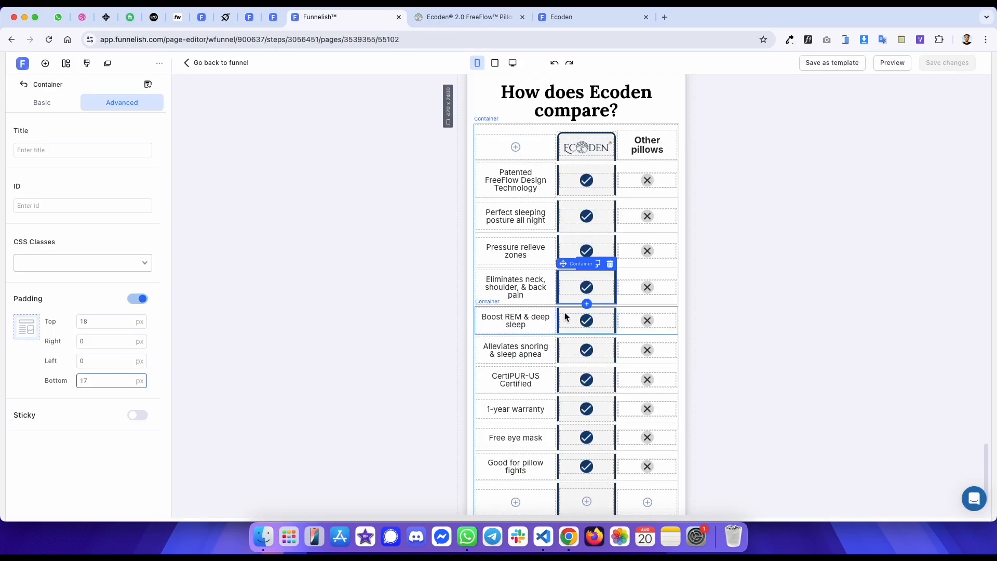
type("15")
key("Tab")
key("Tab")
key("Tab")
type("15")
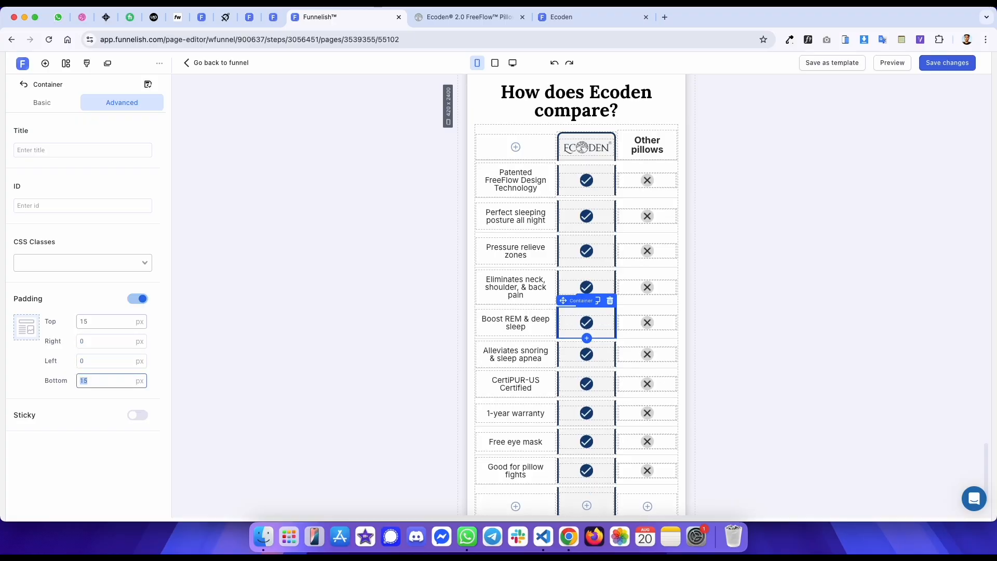
- Set the top and bottom padding of the Alleviates snoring row's checkmark cell to 15 px
key("ctrl+Tab")
scroll(504, 281, "down", 4)
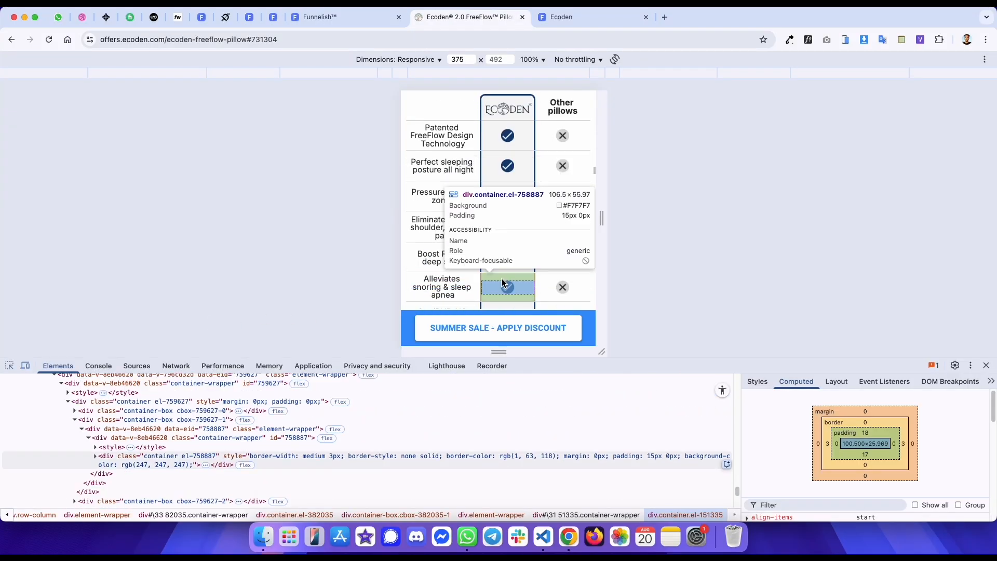
key("ctrl+shift+Tab")
scroll(530, 314, "down", 3)
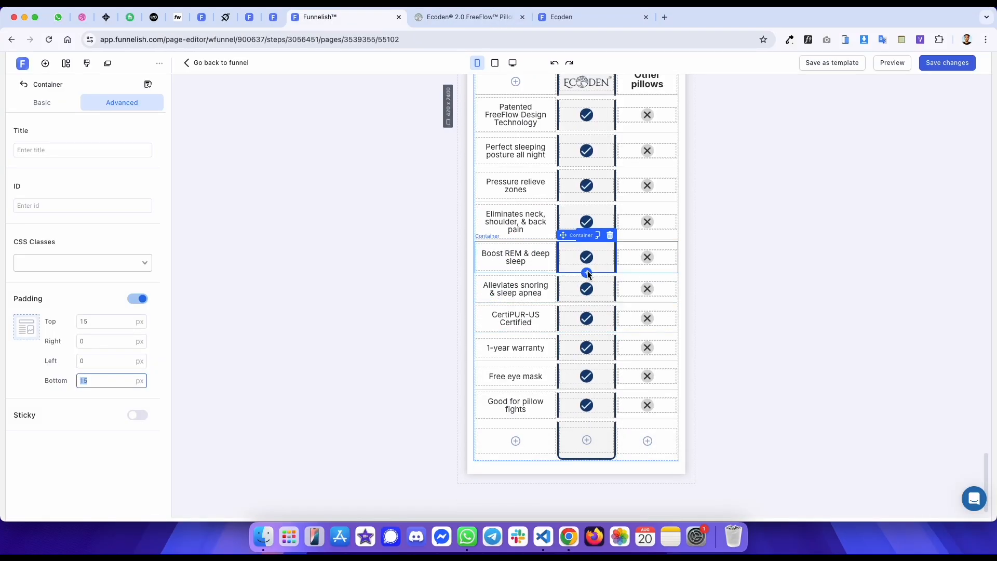
left_click(572, 285)
key("BackSpace")
type("5")
left_click(91, 382)
key("BackSpace")
key("BackSpace")
type("15")
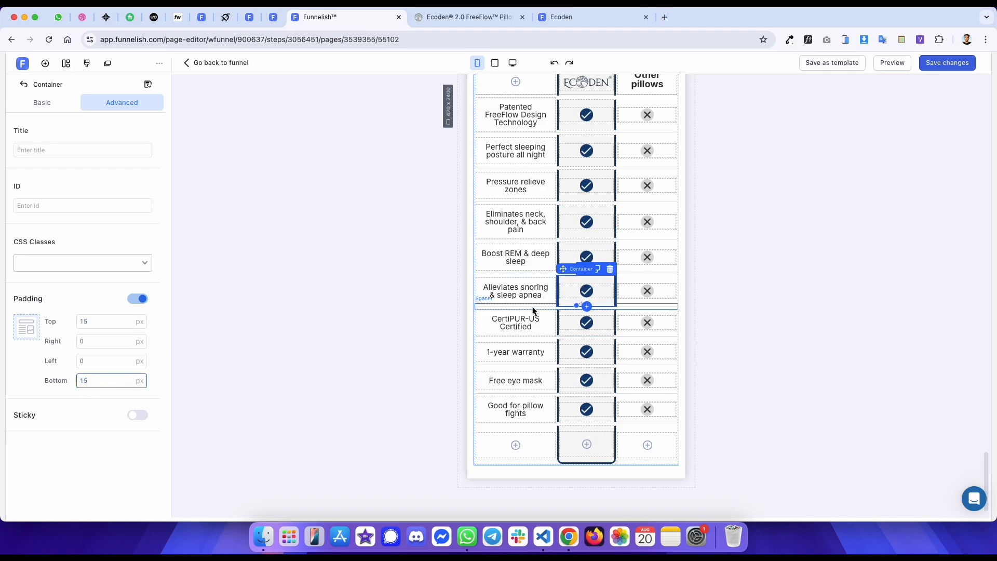
- Set the top and bottom padding of the CertiPUR-US row's checkmark cell to 15 px
key("ctrl+Tab")
key("ctrl+shift+Tab")
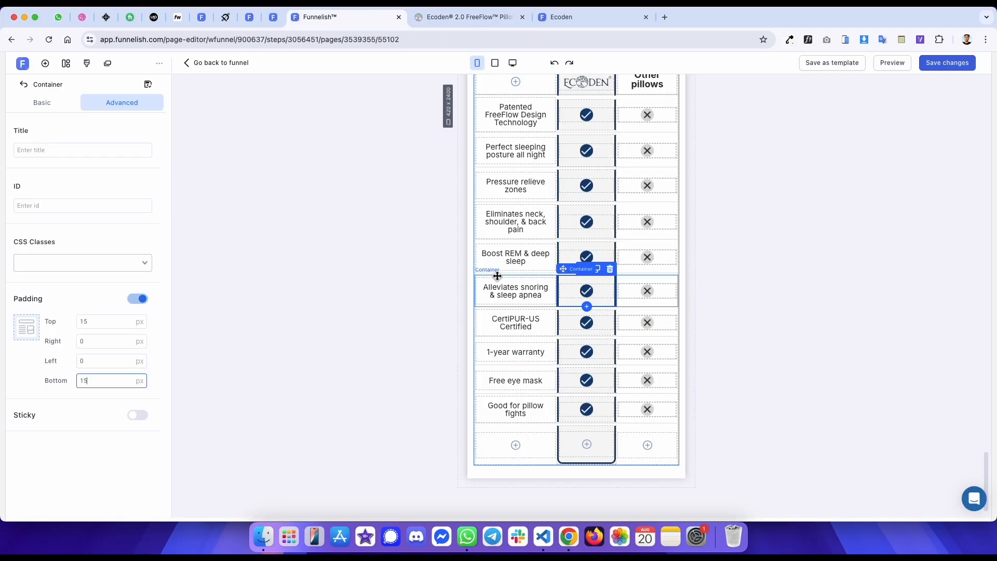
key("ctrl+Tab")
scroll(492, 200, "down", 3)
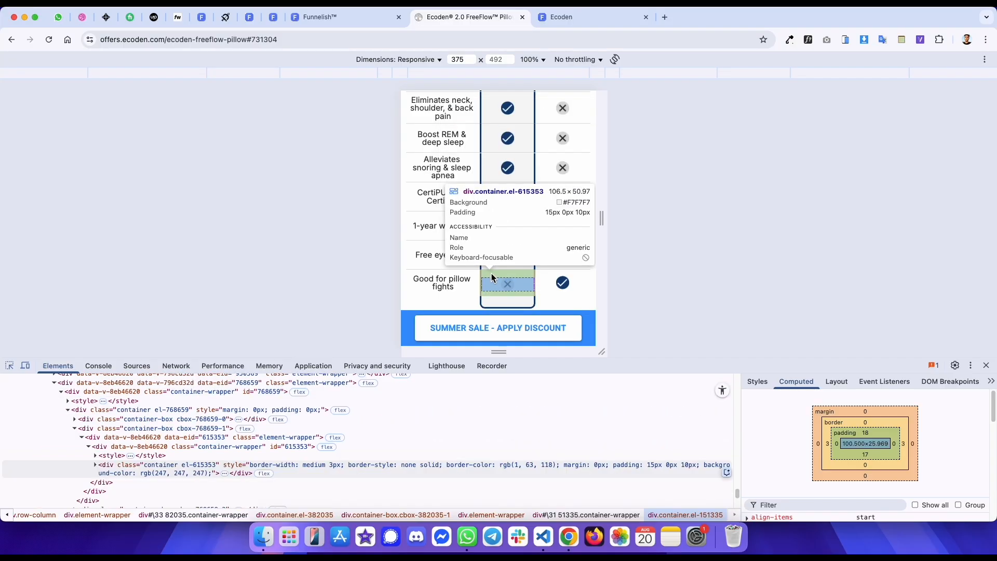
key("ctrl+shift+Tab")
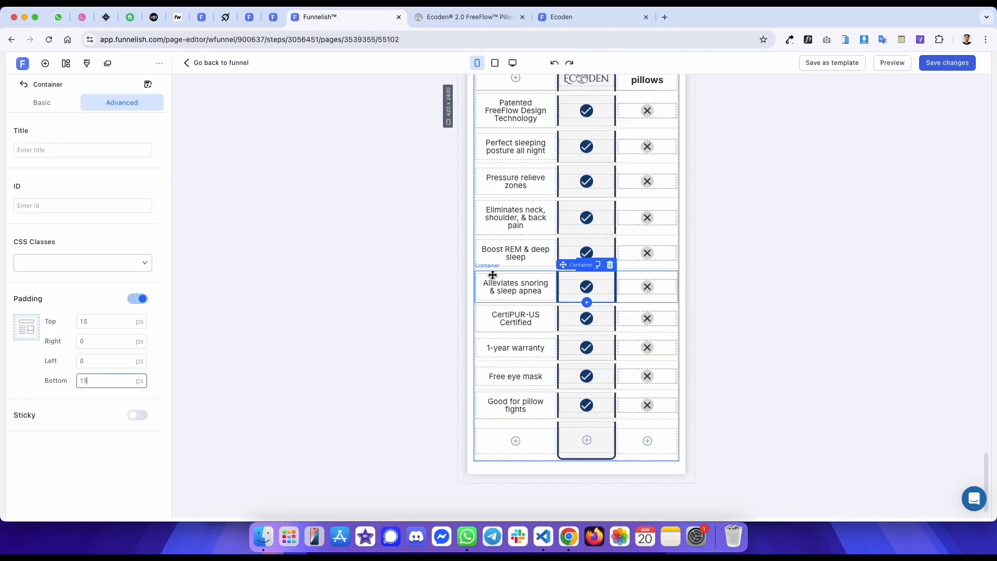
left_click(563, 308)
left_click(107, 322)
type("15")
double_click(93, 379)
type("15")
- Set the top and bottom padding of the 1-year warranty and Free eye mask checkmark cells to 15 px
left_click(571, 342)
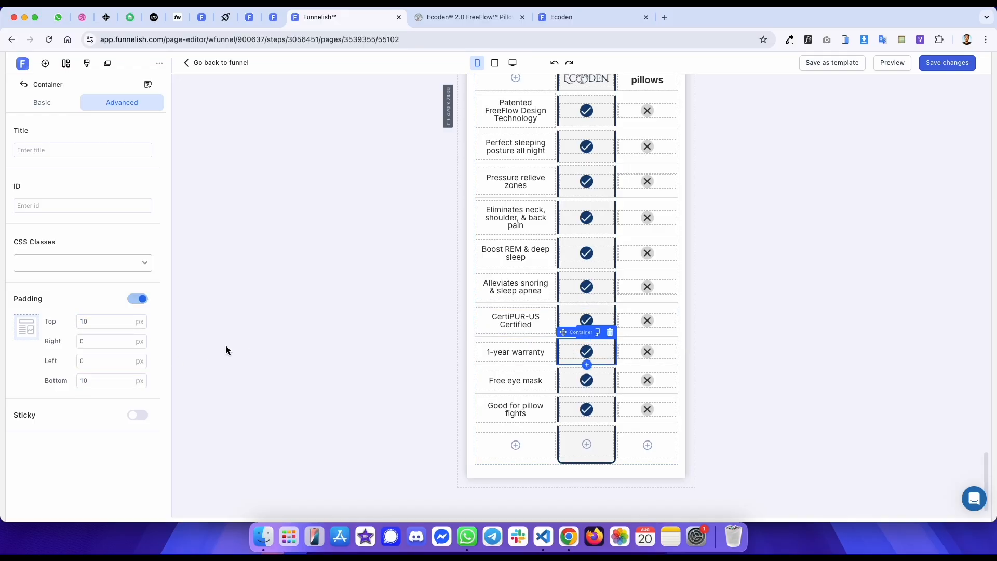
type("15")
left_click(561, 382)
left_click(98, 382)
type("15")
left_click(90, 315)
type("15")
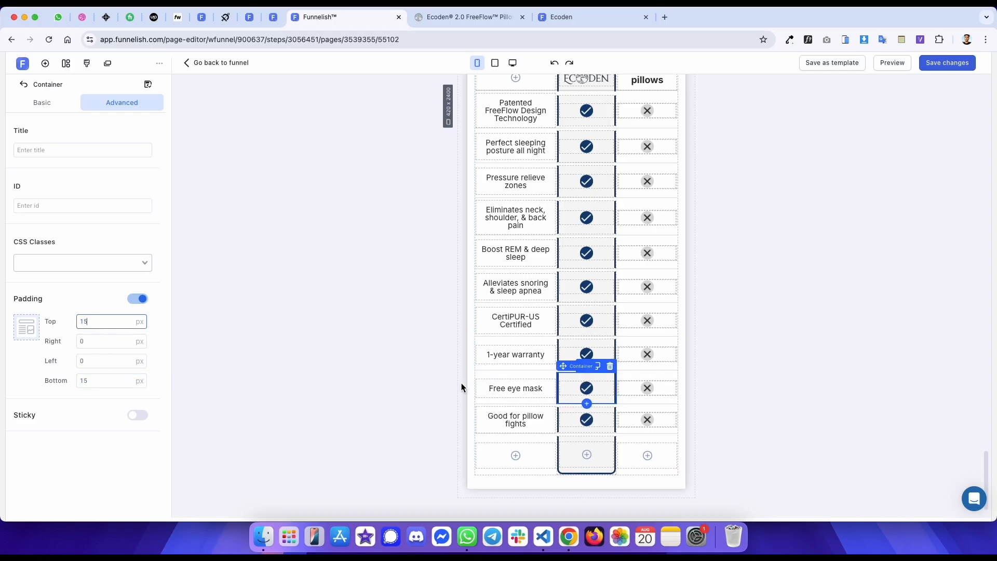
- Set the top padding of the Good for pillow fights checkmark cell to 15 px
left_click(560, 412)
left_click(107, 321)
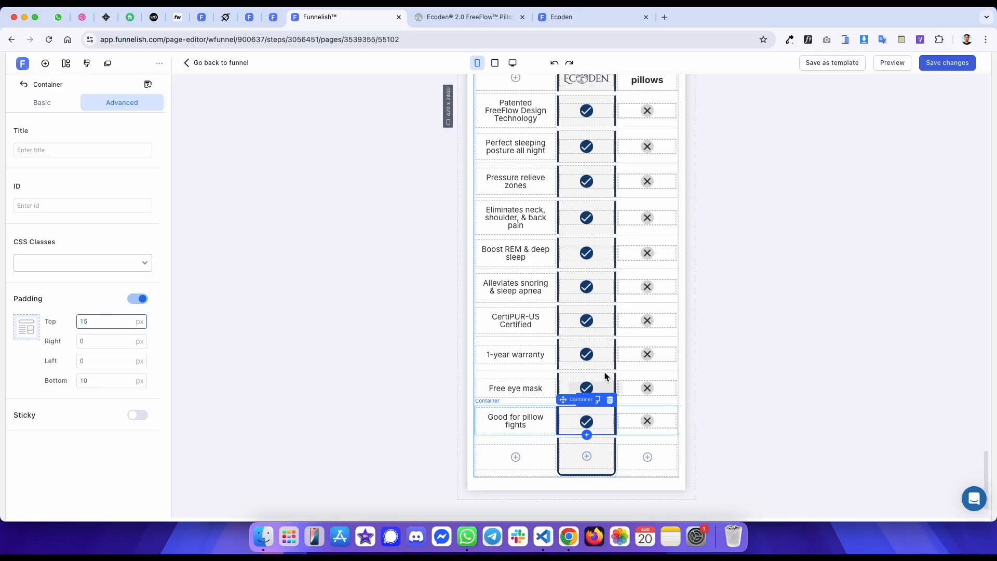
key("ctrl+Tab")
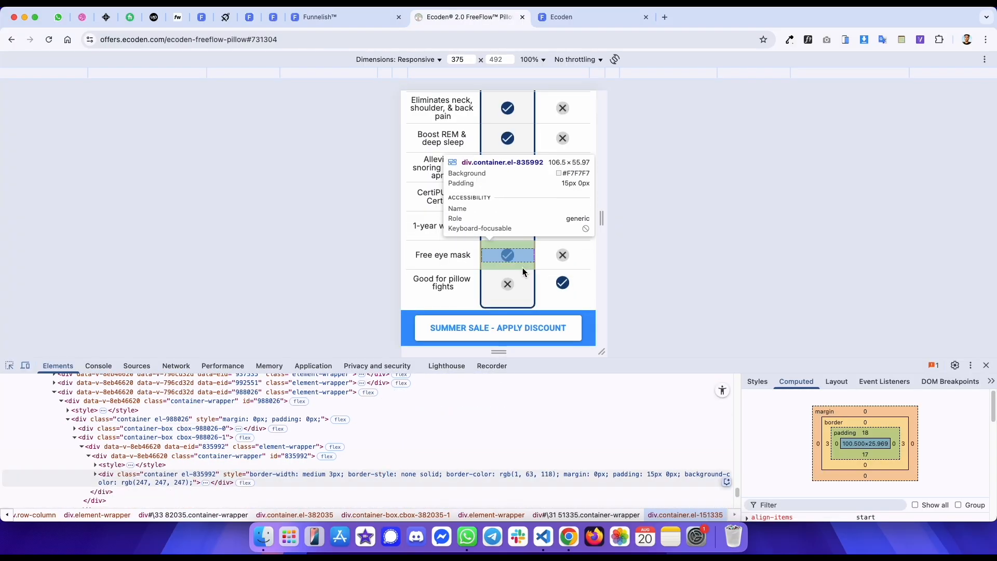
- Set the Patented FreeFlow Design Technology label paragraph's padding to 0 px
left_click(520, 300)
key("ctrl+shift+Tab")
scroll(478, 281, "up", 5)
left_click(503, 227)
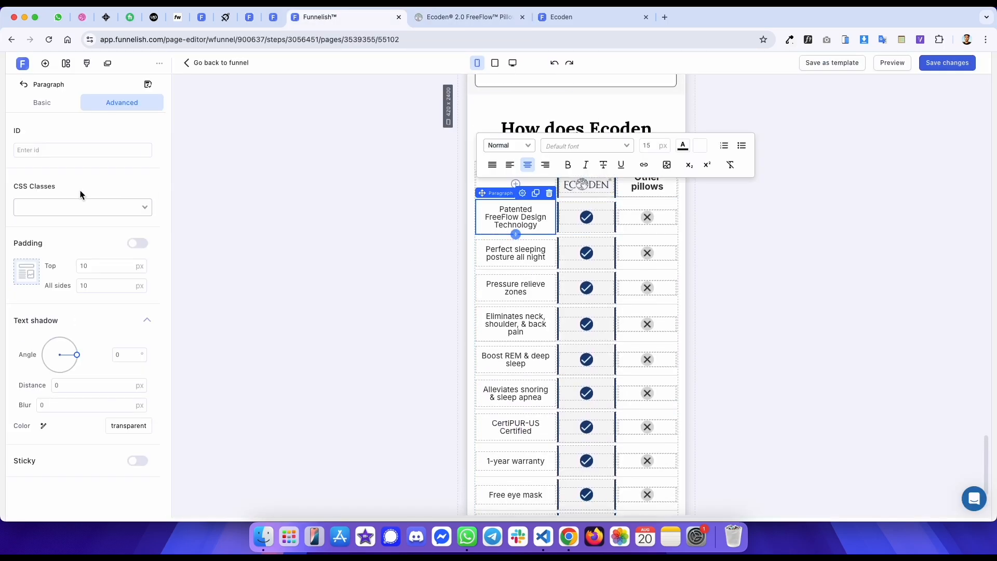
left_click(107, 286)
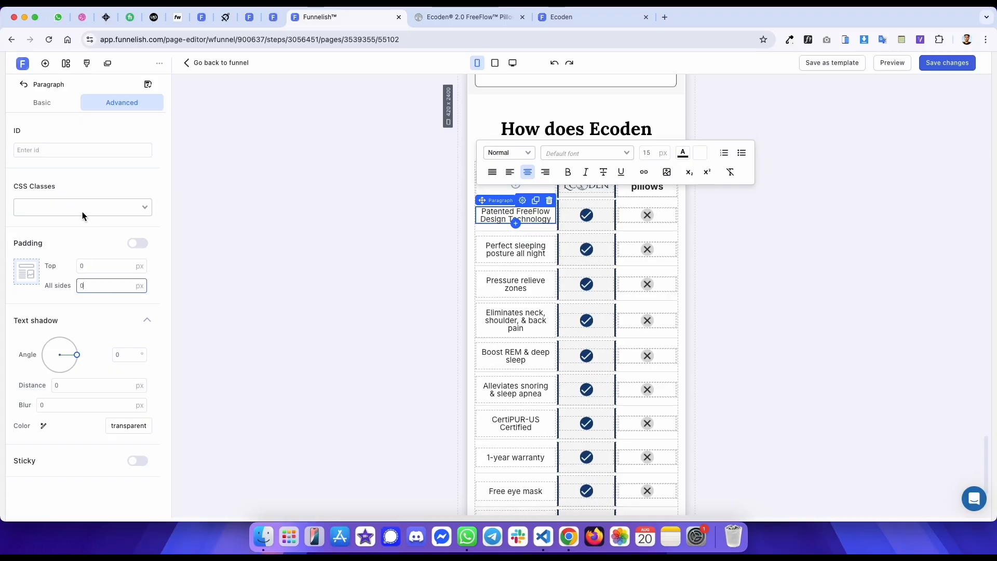
- Set the padding of the Perfect sleeping and Pressure relieve zones label paragraphs to 0 px
left_click(56, 99)
left_click(518, 255)
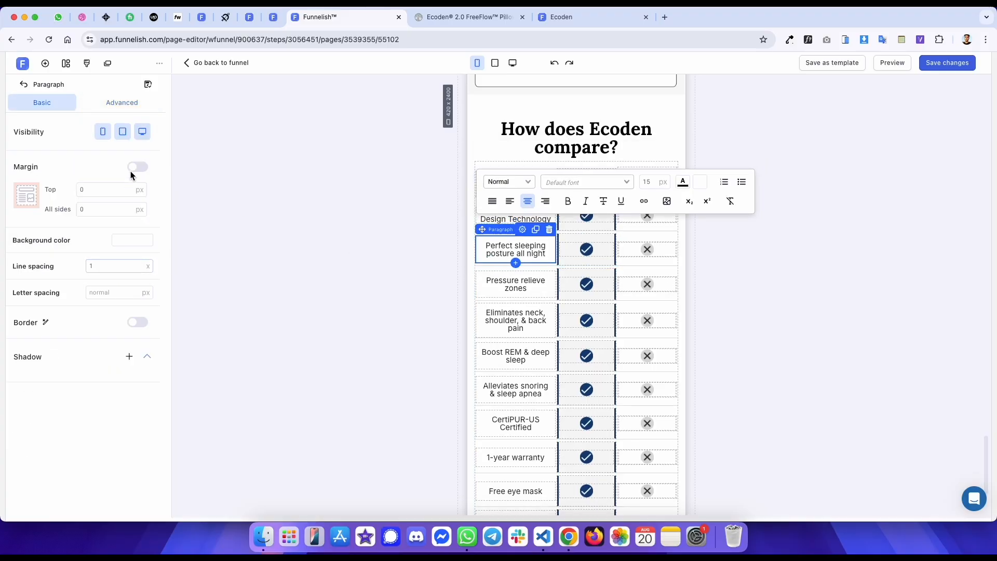
left_click(120, 100)
left_click(494, 285)
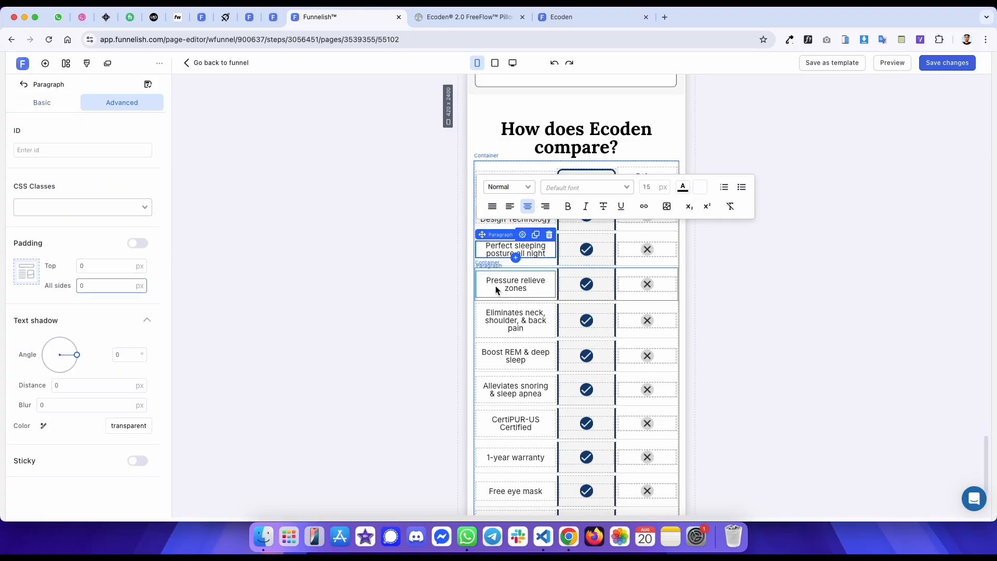
double_click(126, 286)
type("0")
- Set the padding of the Eliminates neck and Boost REM label paragraphs to 0 px
left_click(486, 319)
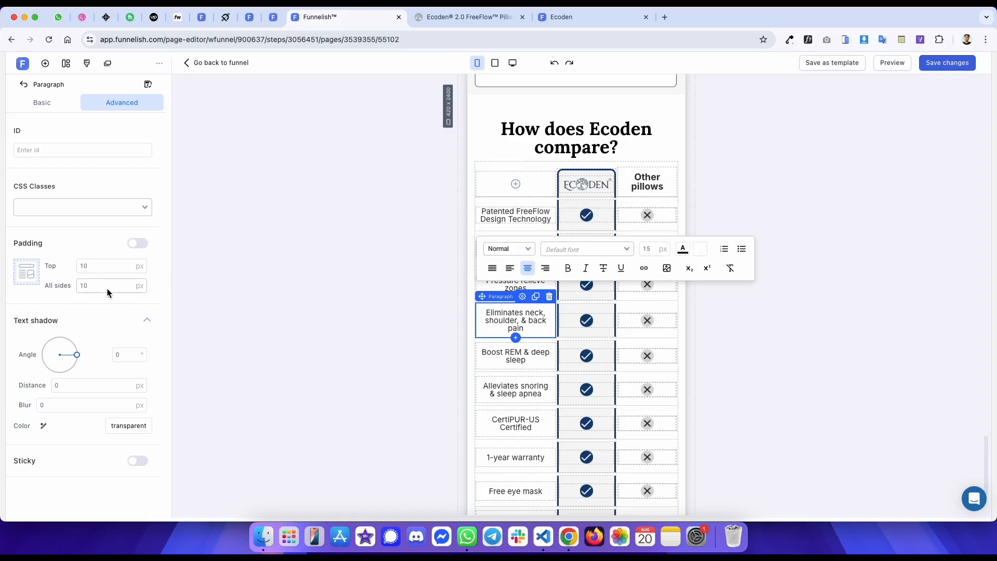
double_click(107, 288)
type("0")
left_click(485, 353)
double_click(108, 285)
type("0")
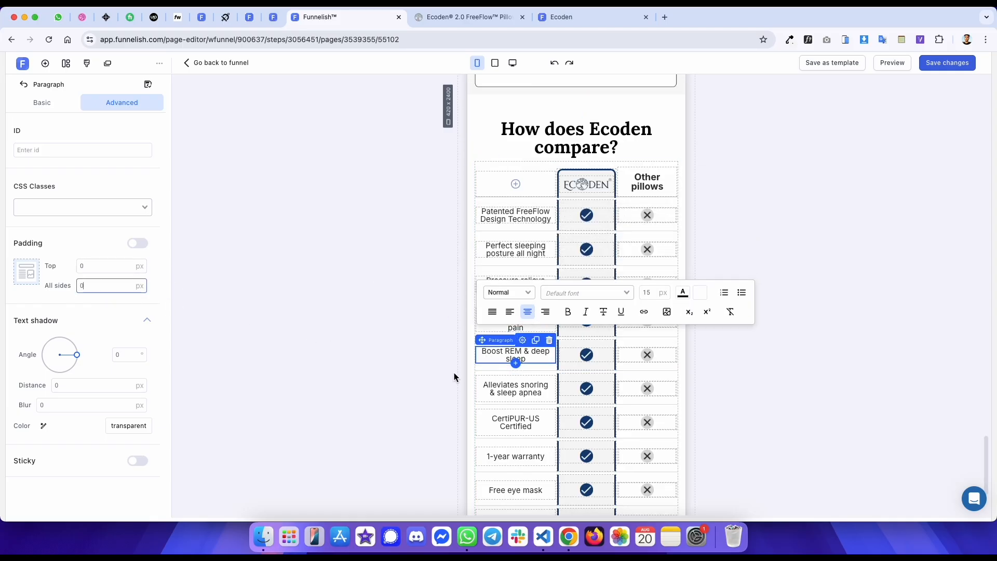
- Set the padding of the Alleviates snoring and CertiPUR-US label paragraphs to 0 px
left_click(490, 386)
left_click(482, 412)
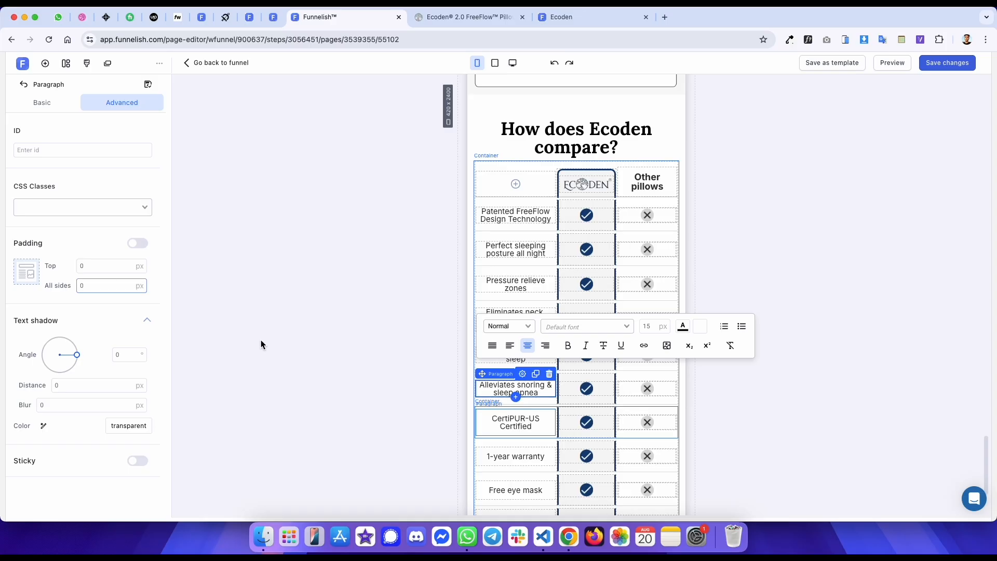
double_click(97, 286)
type("0")
- Remove padding from the 1-year warranty, Free eye mask and Good for pillow fights labels and save the page
left_click(490, 451)
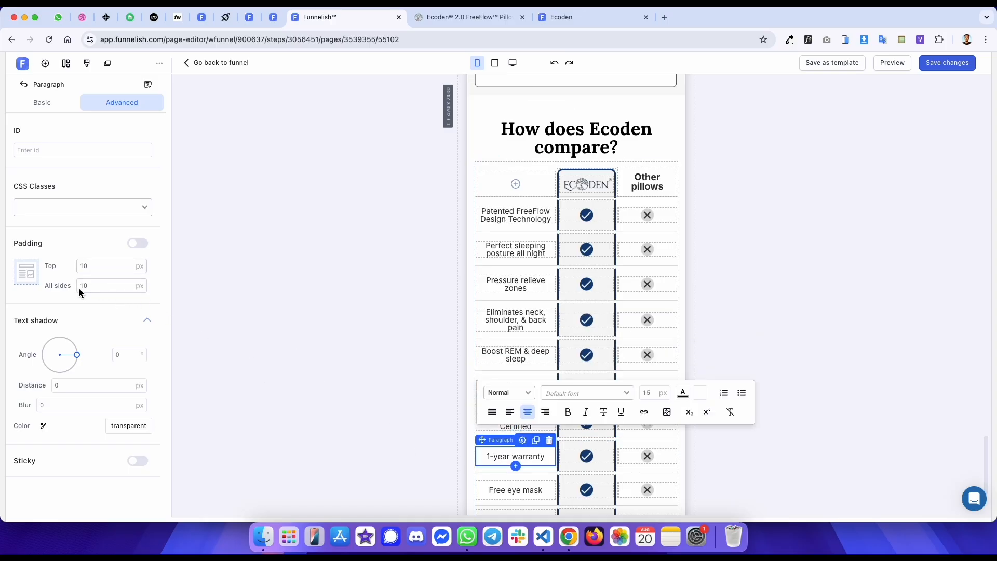
left_click(514, 490)
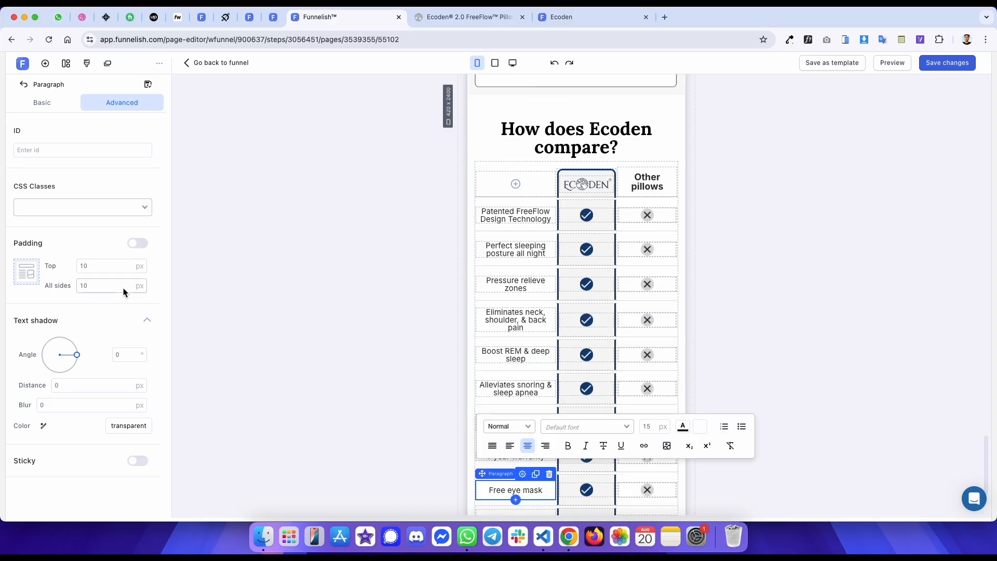
scroll(519, 374, "down", 3)
left_click(526, 400)
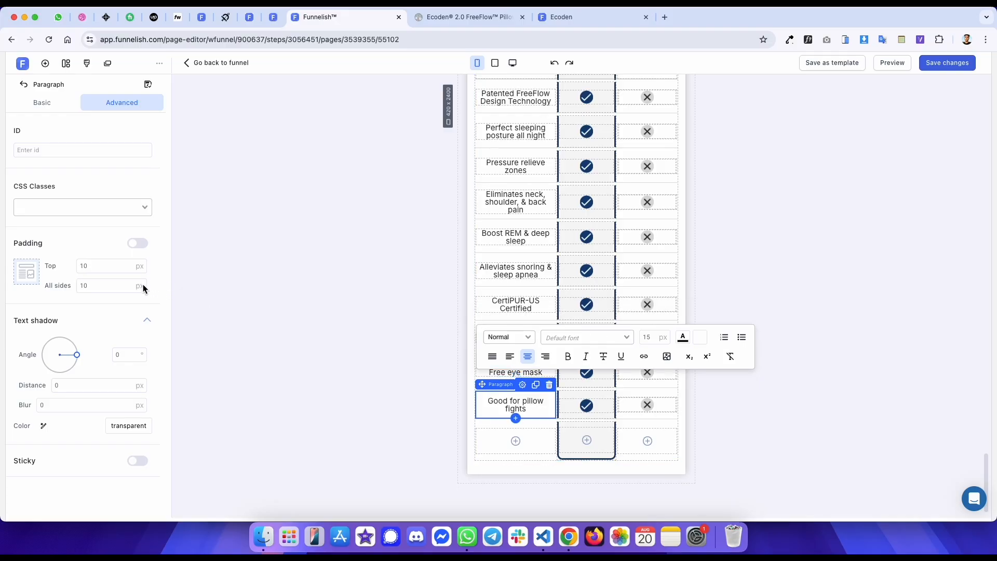
left_click(948, 62)
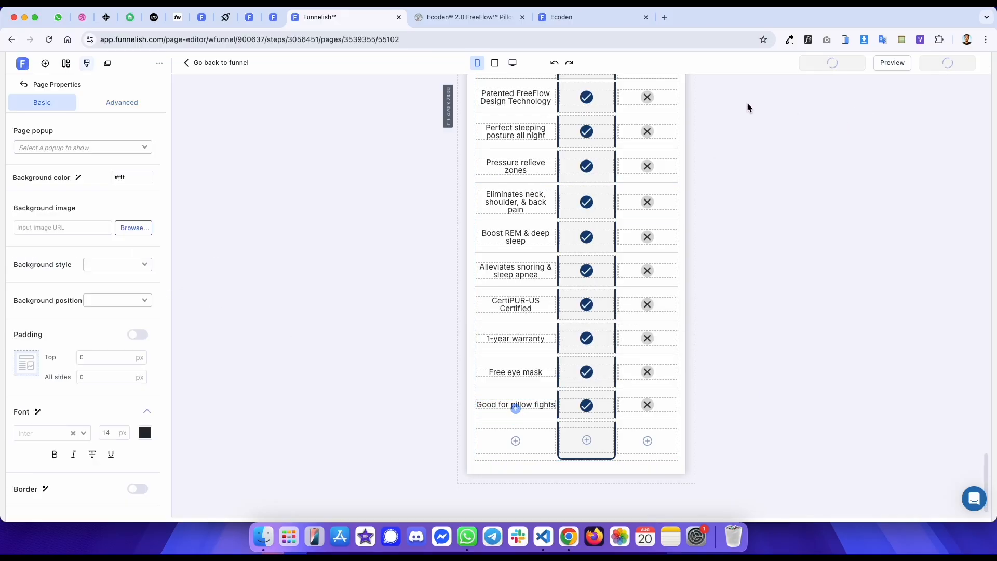
- Compare the published preview's comparison table with the reference page's table on mobile
left_click(564, 17)
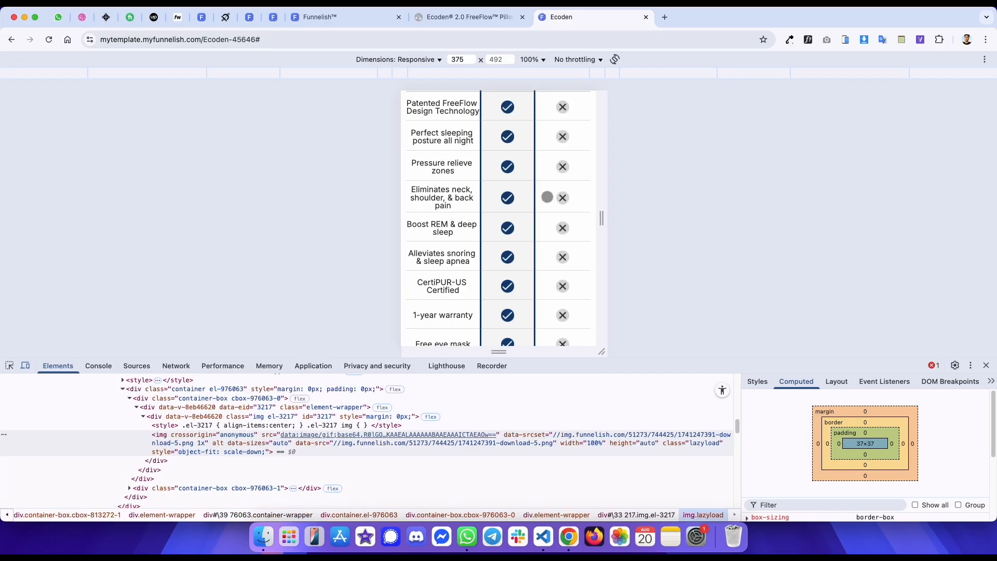
left_click_drag(521, 209, 535, 304)
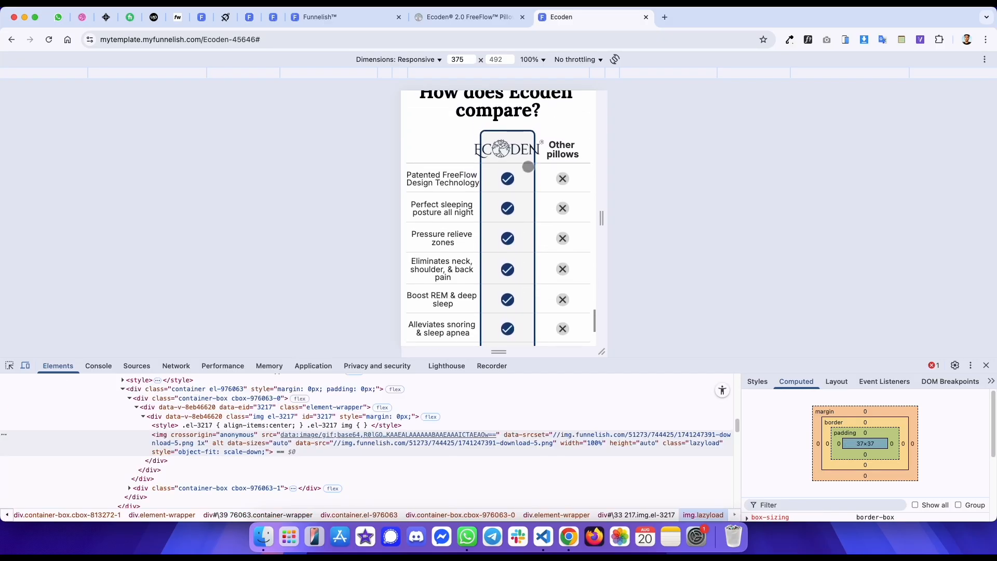
key("ctrl+shift+Tab")
scroll(536, 185, "up", 4)
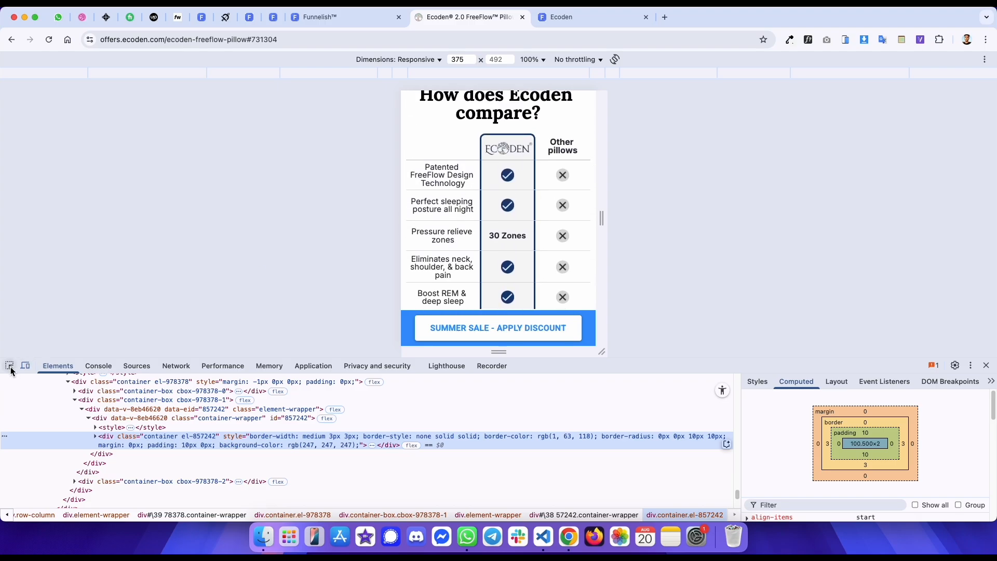
left_click(10, 370)
key("ctrl+shift+Tab")
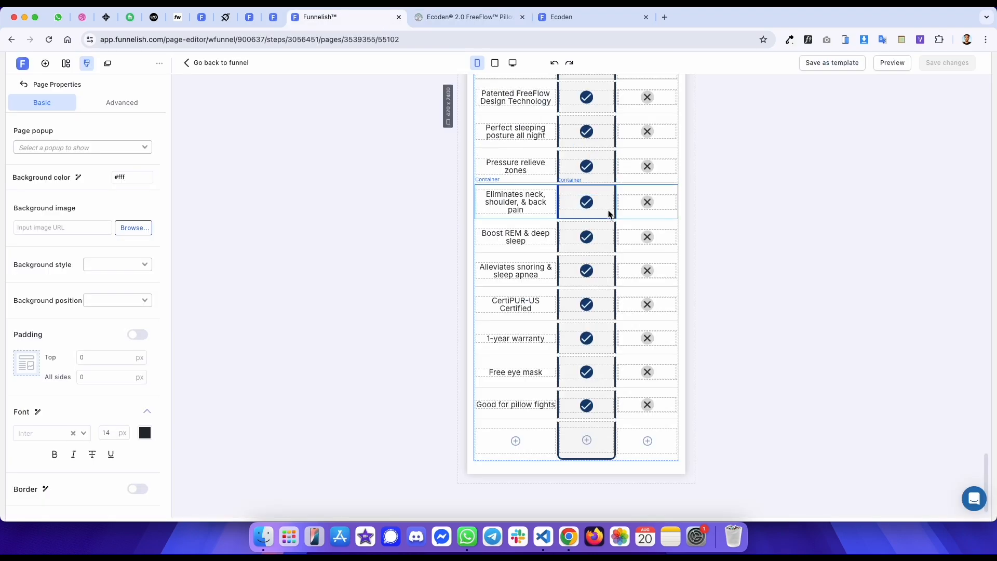
- Set the font size of the Other pillows header text to 16 px
scroll(613, 213, "up", 5)
left_click(641, 312)
key("super+a")
double_click(795, 254)
type("16")
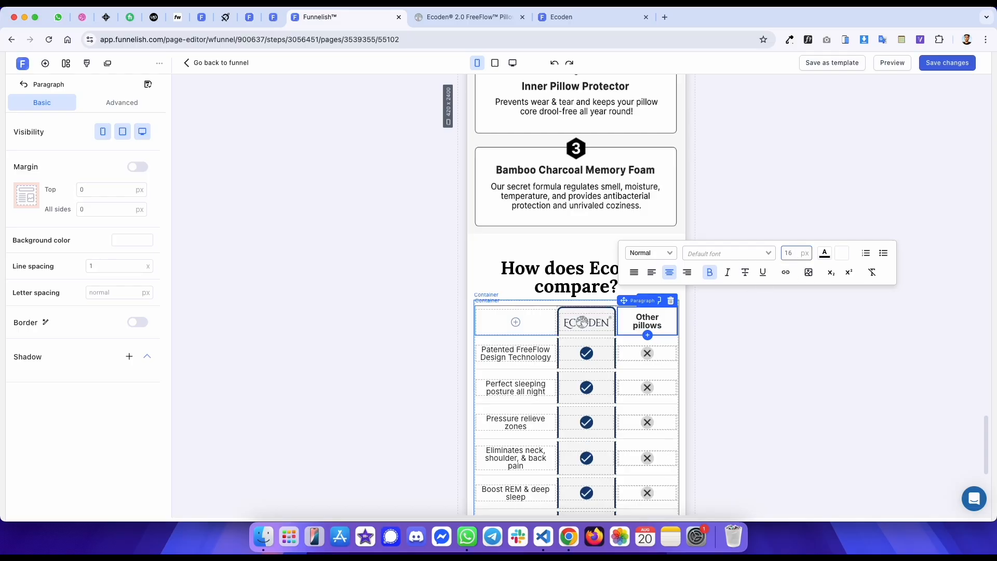
- Clear the Ecoden logo image's width in the table header to auto and save the page
key("ctrl+Tab")
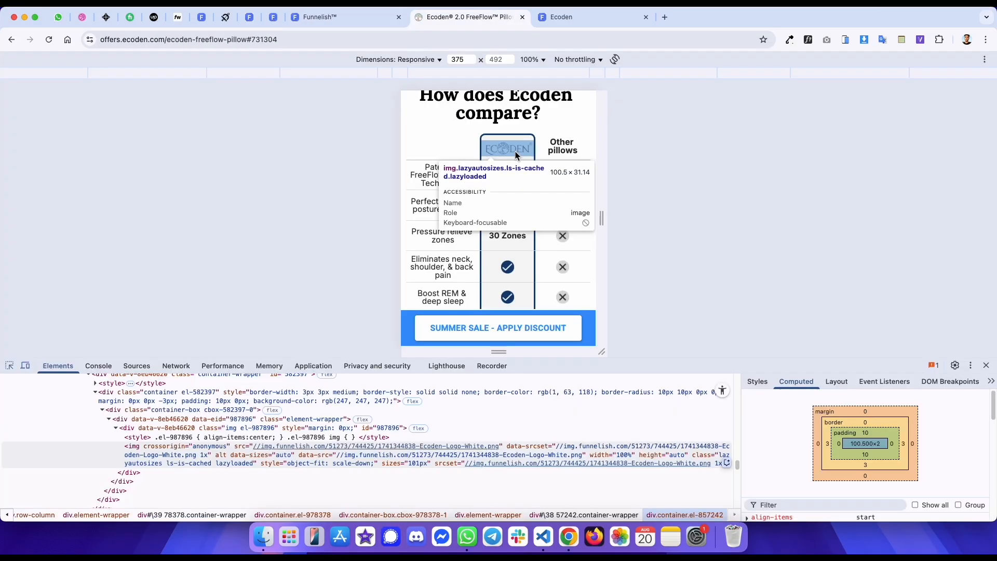
left_click(516, 155)
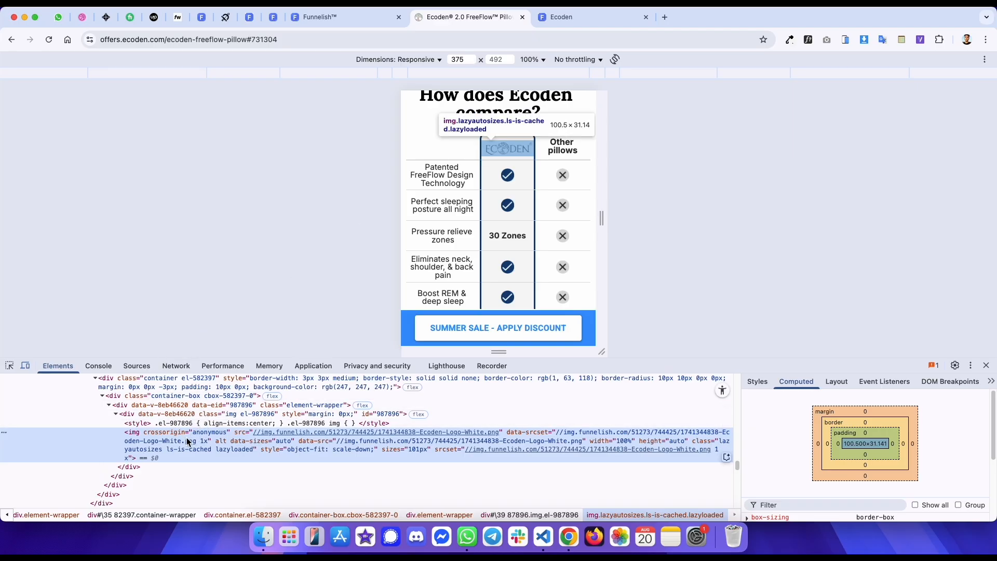
key("ctrl+shift+Tab")
left_click(588, 323)
scroll(132, 301, "down", 5)
left_click(135, 352)
key("BackSpace")
key("BackSpace")
key("BackSpace")
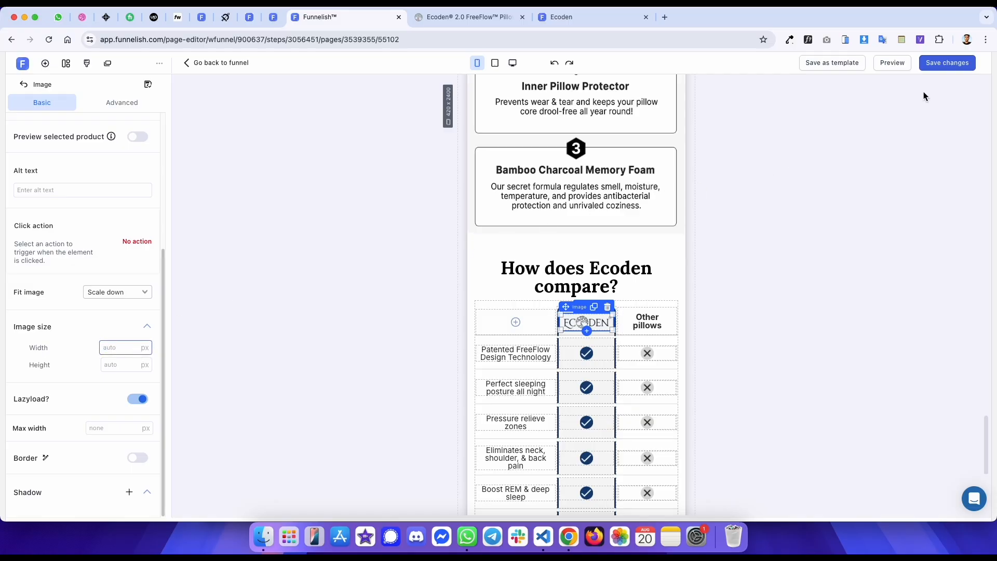
left_click(932, 66)
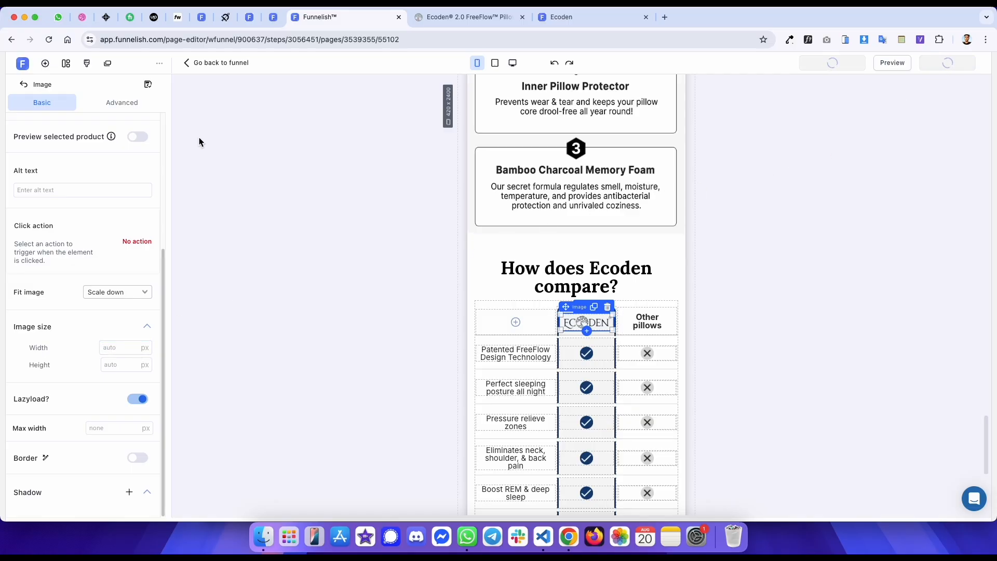
- Add page custom CSS setting img max-width to 100% !important and save it
left_click(158, 63)
left_click(145, 113)
key("super+a")
type("img")
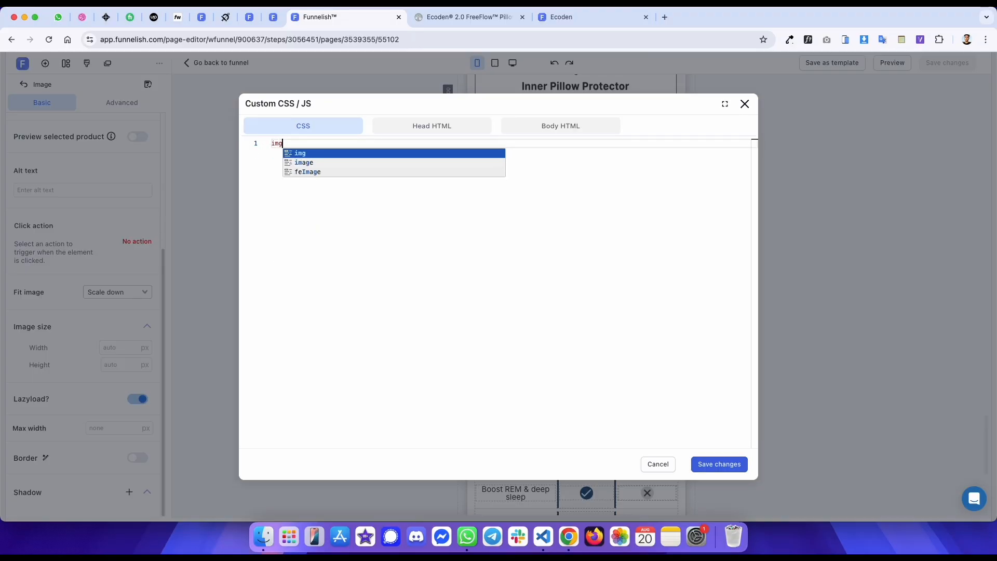
type("{")
key("Return")
type("m")
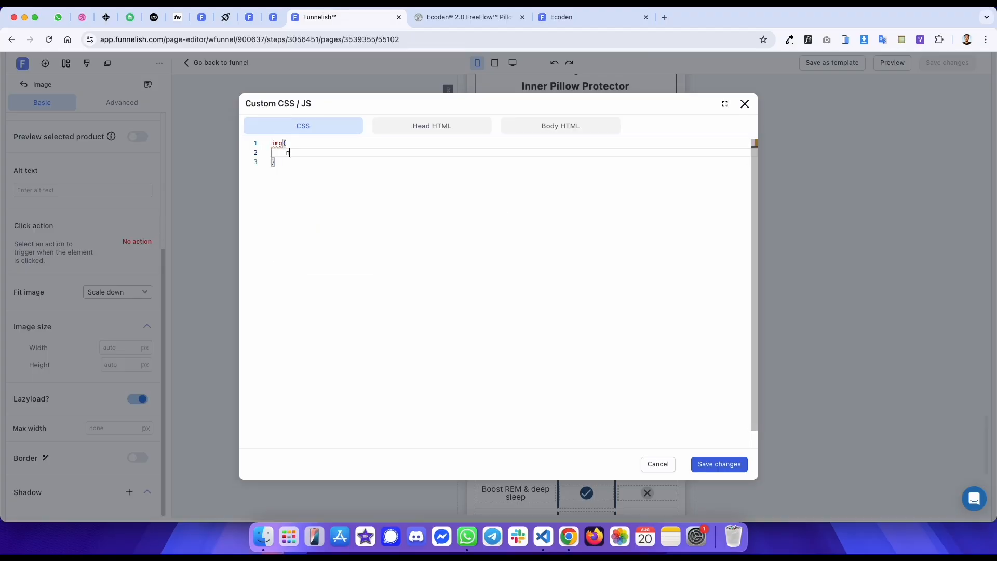
type("ax-width: 100% !important;")
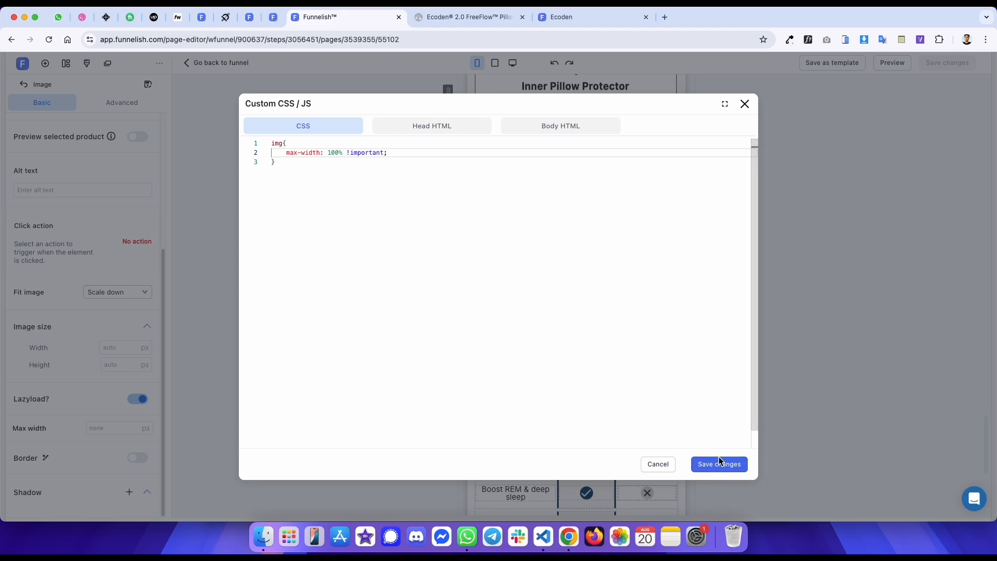
left_click(719, 462)
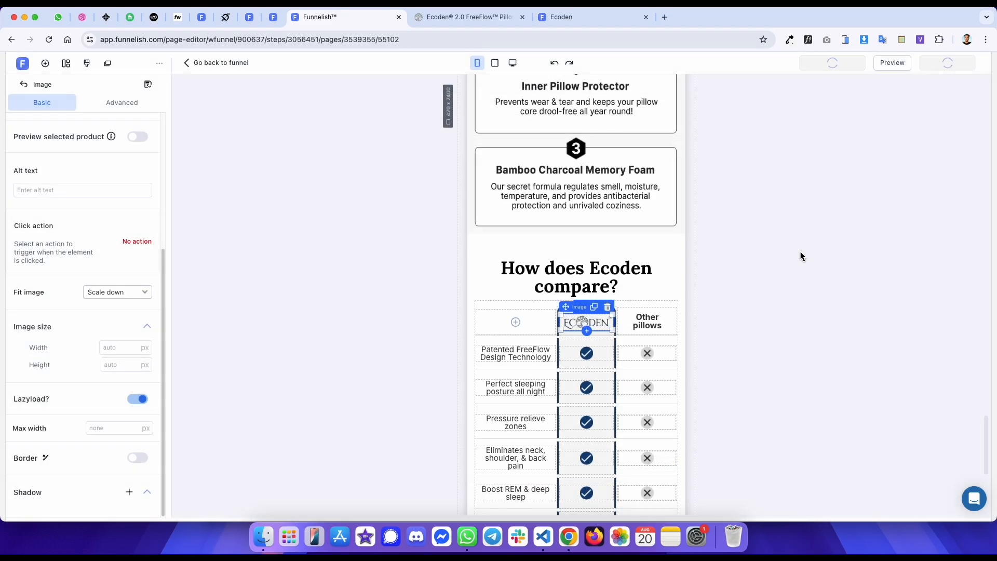
- Reload the published preview and compare its comparison table with the reference page
left_click(612, 23)
key("super+r")
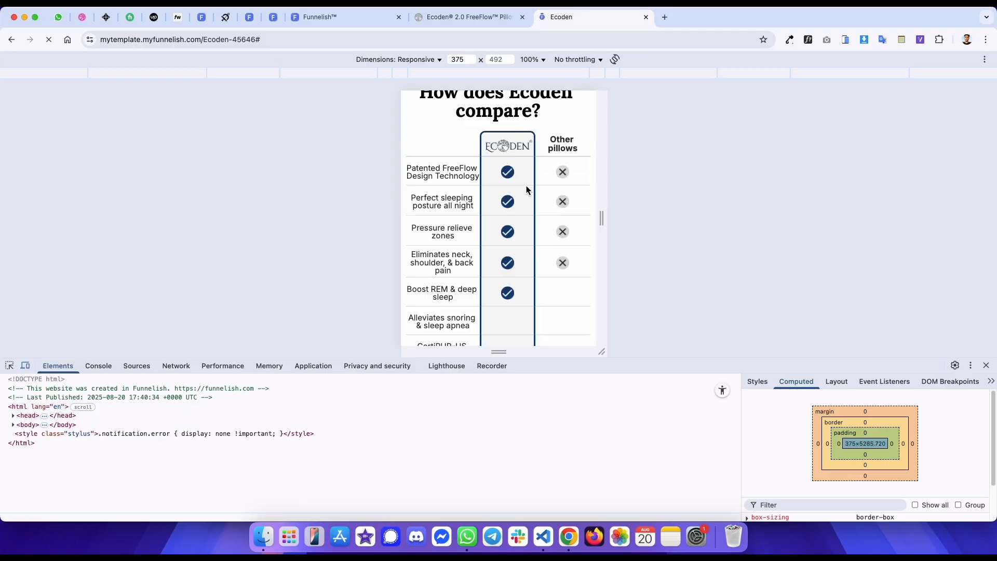
left_click_drag(524, 255, 527, 212)
key("ctrl+shift+Tab")
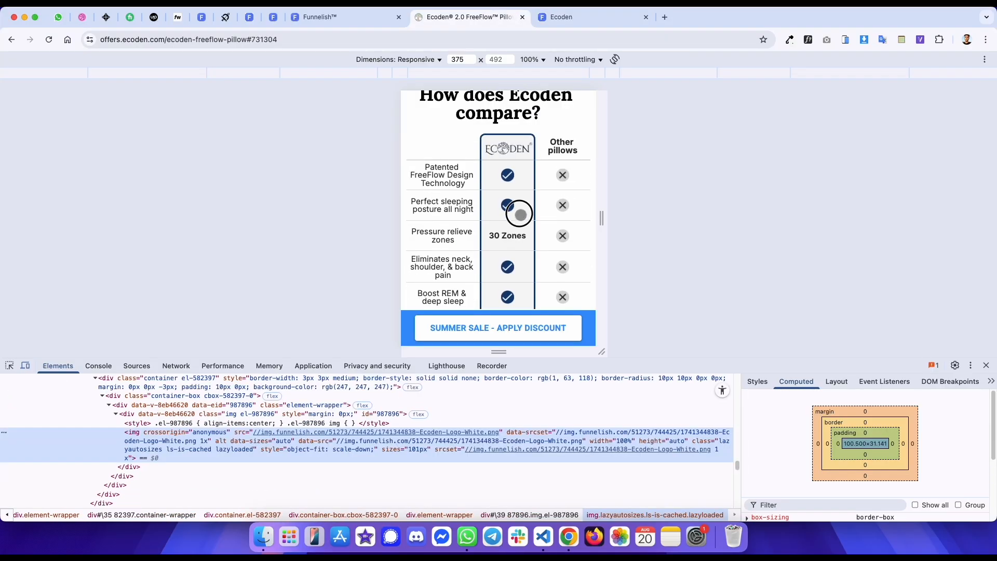
key("ctrl+Tab")
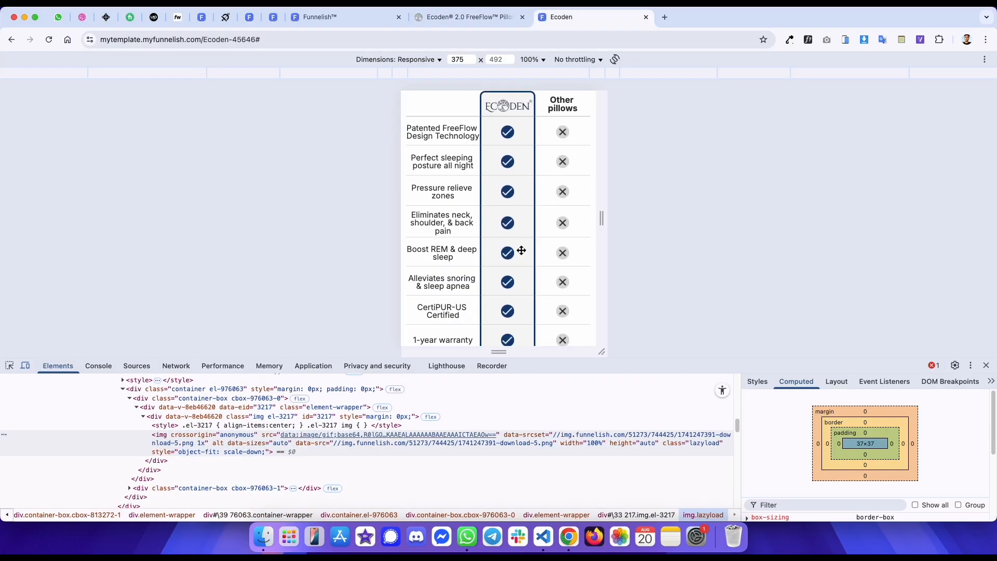
key("ctrl+shift+Tab")
key("ctrl+shift+Tab")
left_click(518, 359)
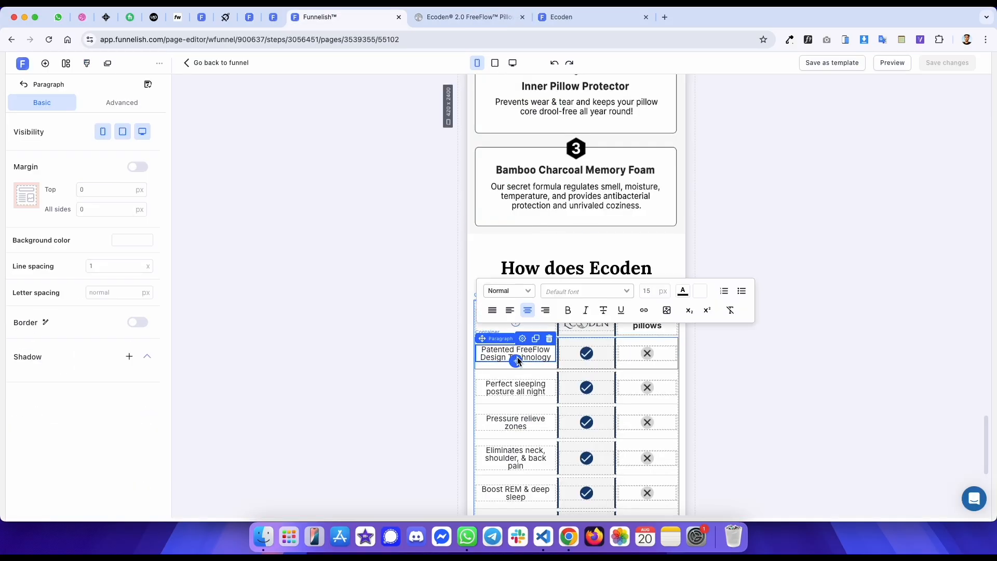
- Inspect the reference table's label cell padding and compare row spacing with the preview
key("ctrl+Tab")
key("ctrl+Tab")
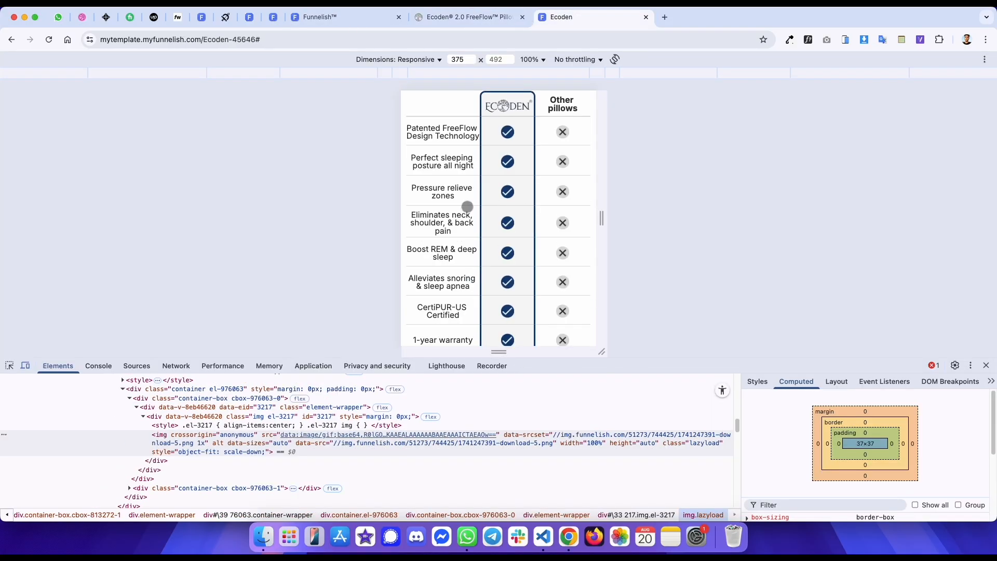
scroll(528, 238, "down", 1)
scroll(527, 269, "up", 2)
key("ctrl+shift+Tab")
key("ctrl+Tab")
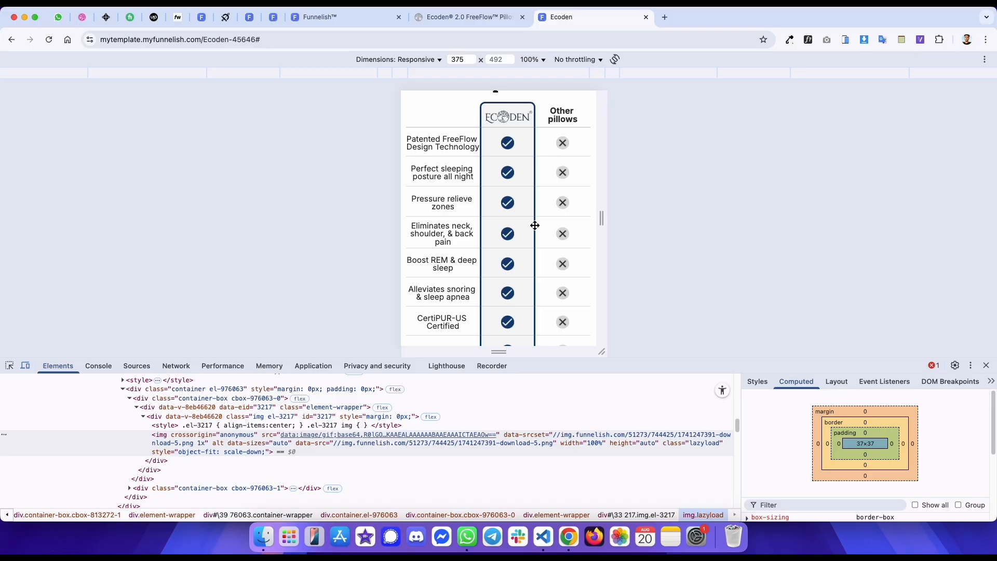
key("ctrl+shift+Tab")
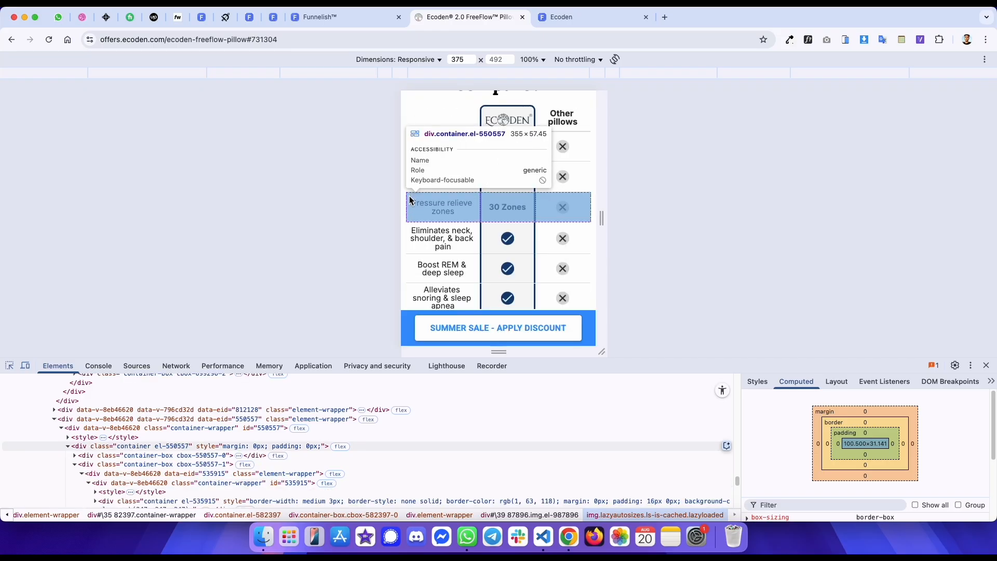
left_click(410, 203)
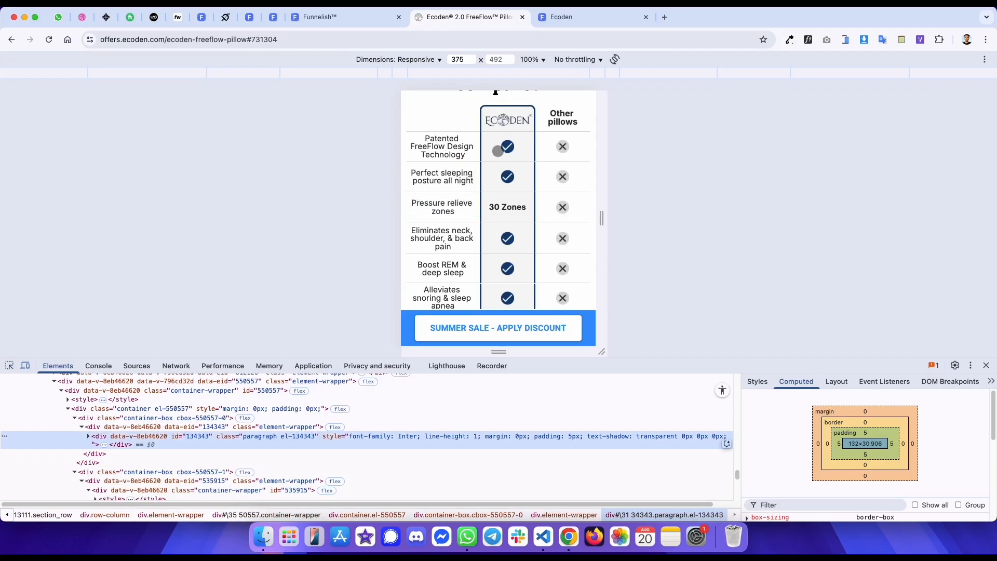
key("ctrl+Tab")
scroll(503, 218, "down", 3)
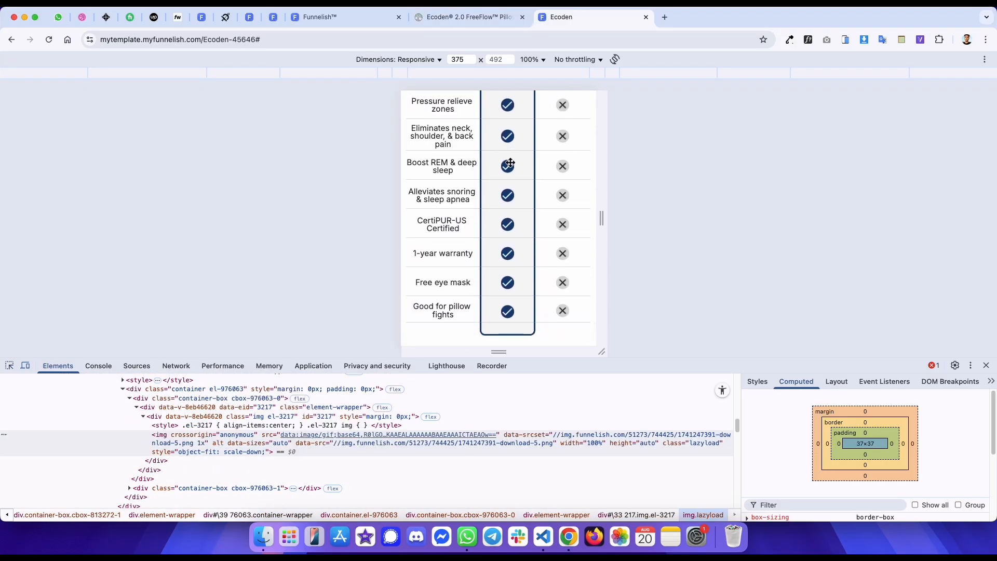
key("ctrl+shift+Tab")
scroll(520, 198, "down", 5)
key("ctrl+Tab")
key("ctrl+shift+Tab")
key("ctrl+shift+Tab")
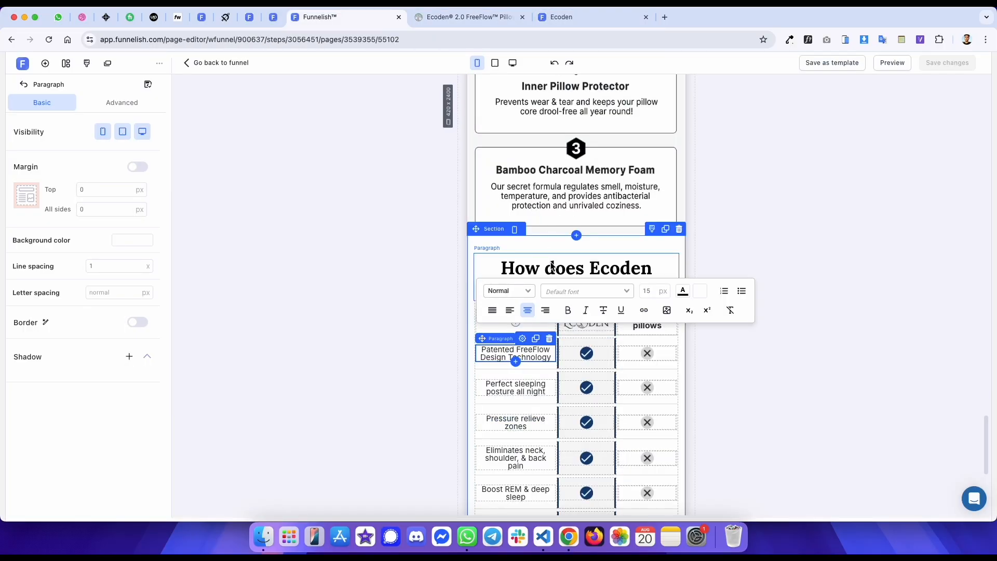
- Delete the spacer line below the Good for pillow fights row
scroll(540, 363, "down", 5)
left_click(603, 419)
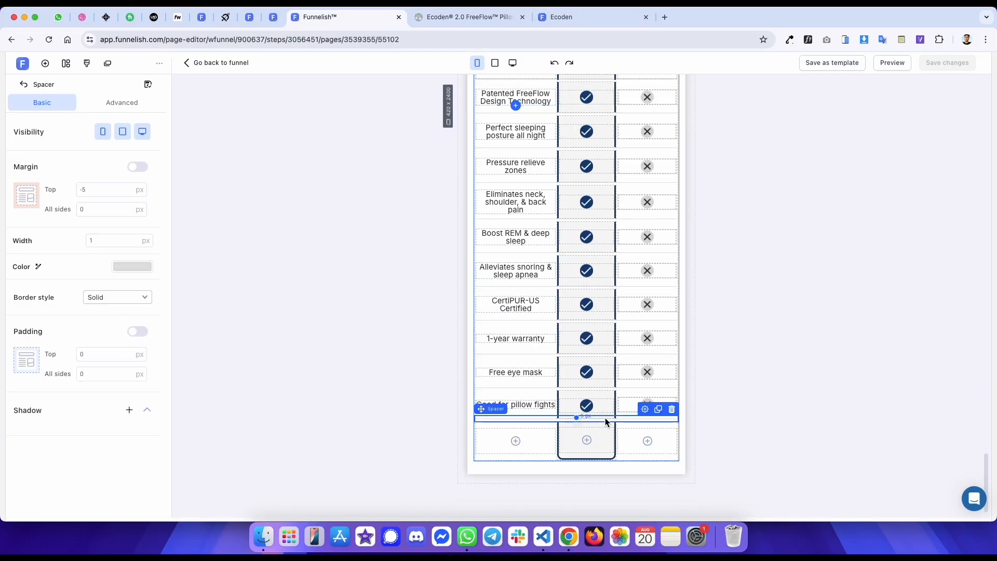
key("Delete")
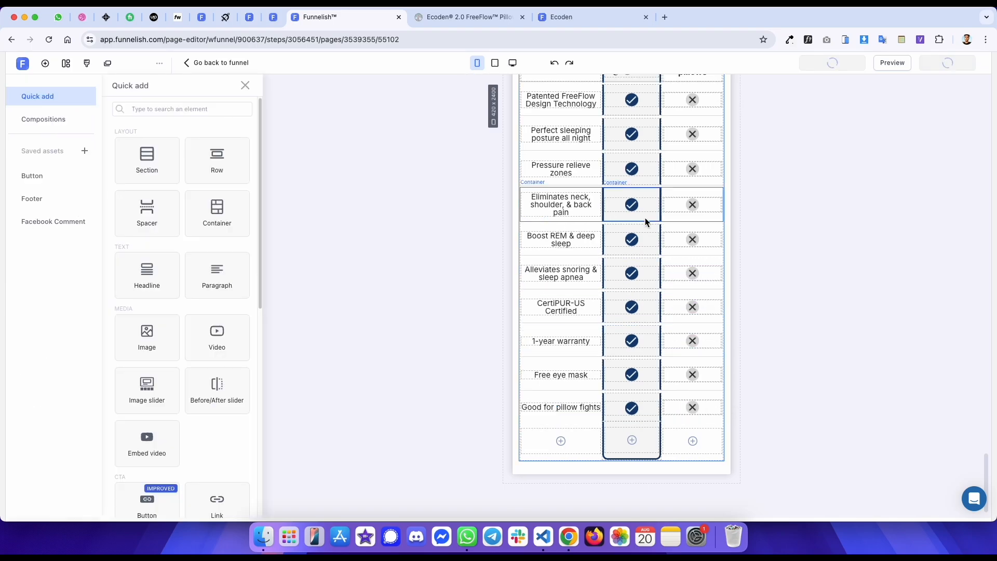
- Set the padding of the Patented FreeFlow Design Technology label to 5 px
scroll(607, 218, "up", 5)
left_click(554, 207)
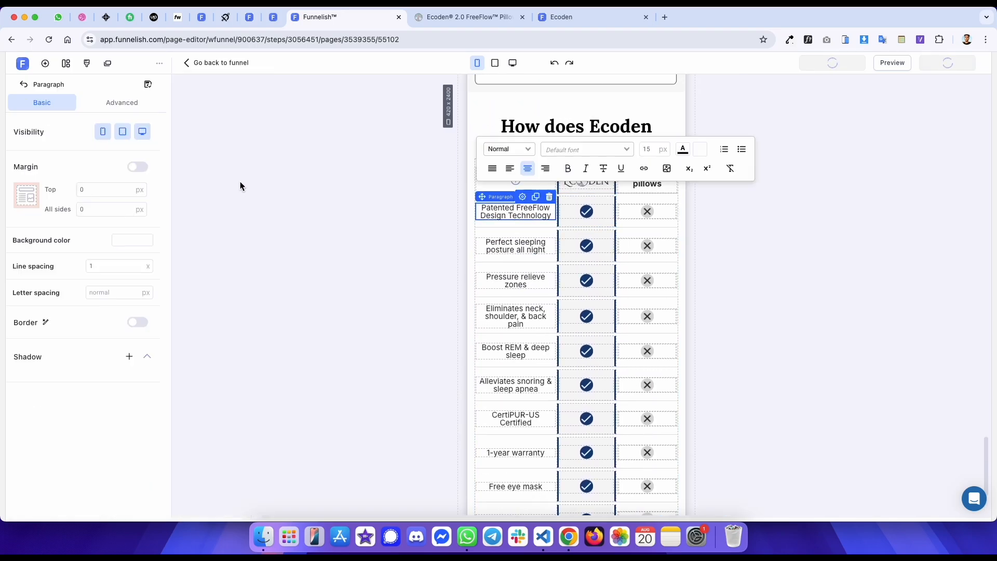
left_click(126, 103)
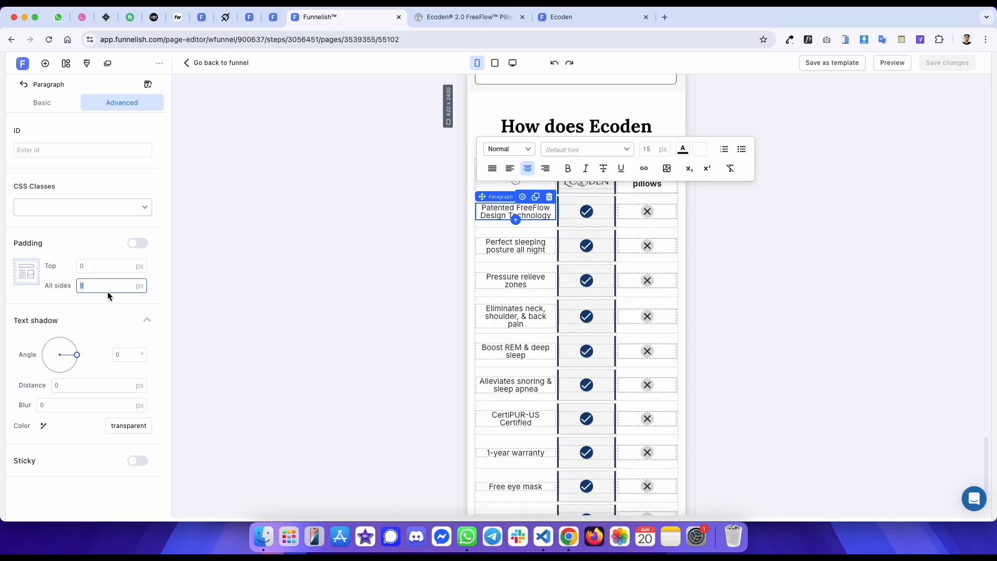
type("5")
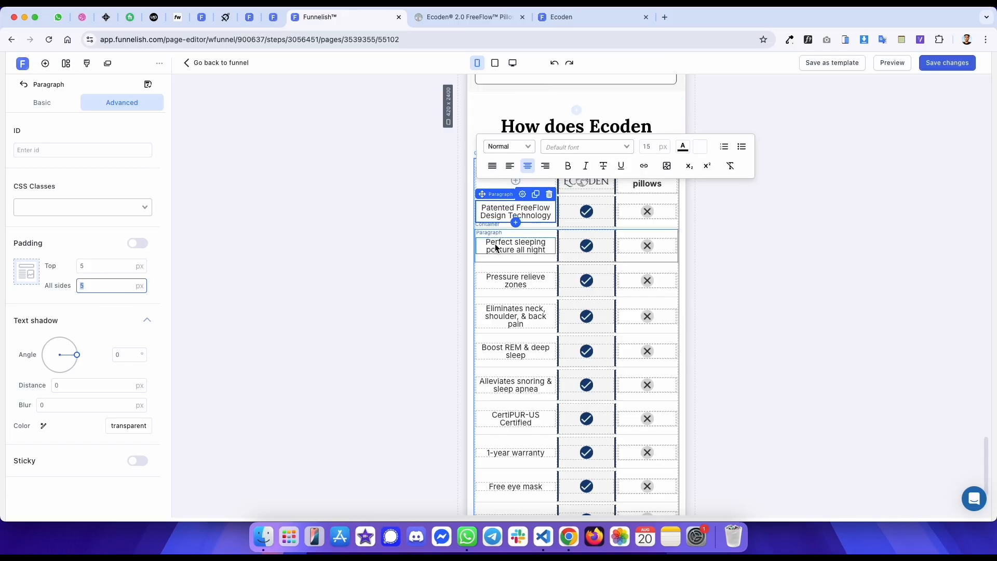
- Set the padding of the Perfect sleeping and Pressure relieve zones labels to 5 px
left_click(516, 248)
left_click(122, 294)
left_click(516, 280)
type("5")
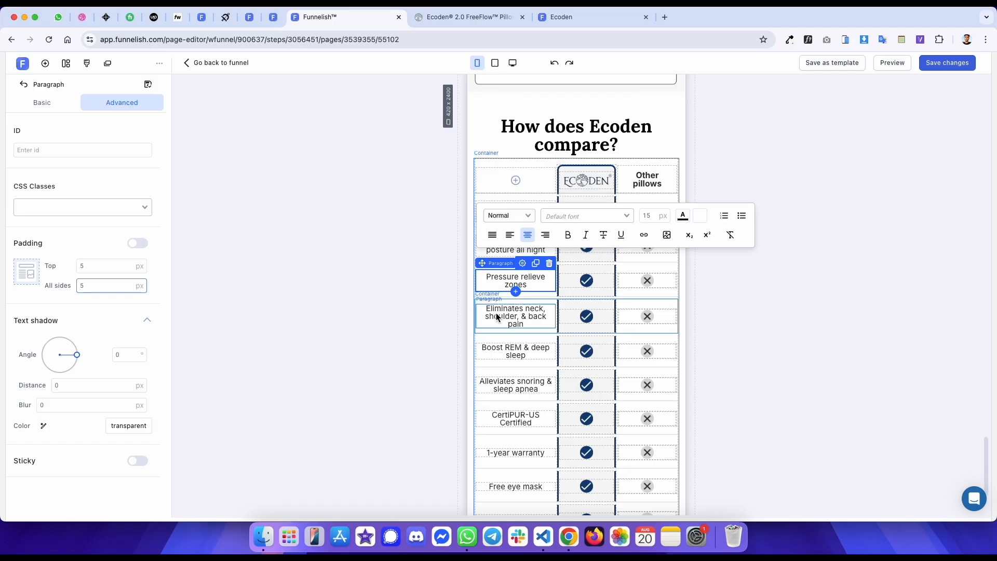
- Set the padding of the Alleviates snoring & sleep apnea label to 5 px
left_click(501, 312)
left_click(493, 350)
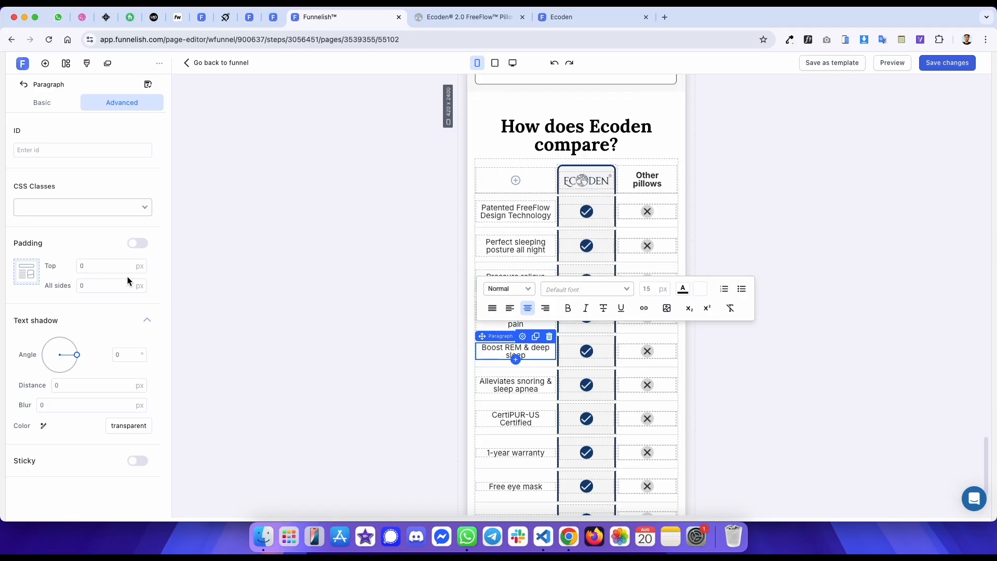
left_click(504, 385)
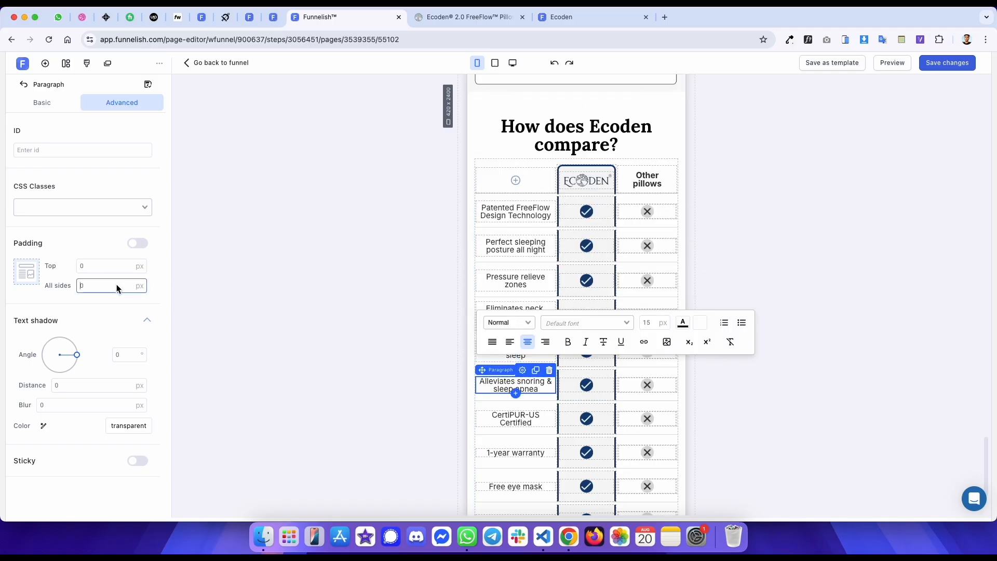
key("Delete")
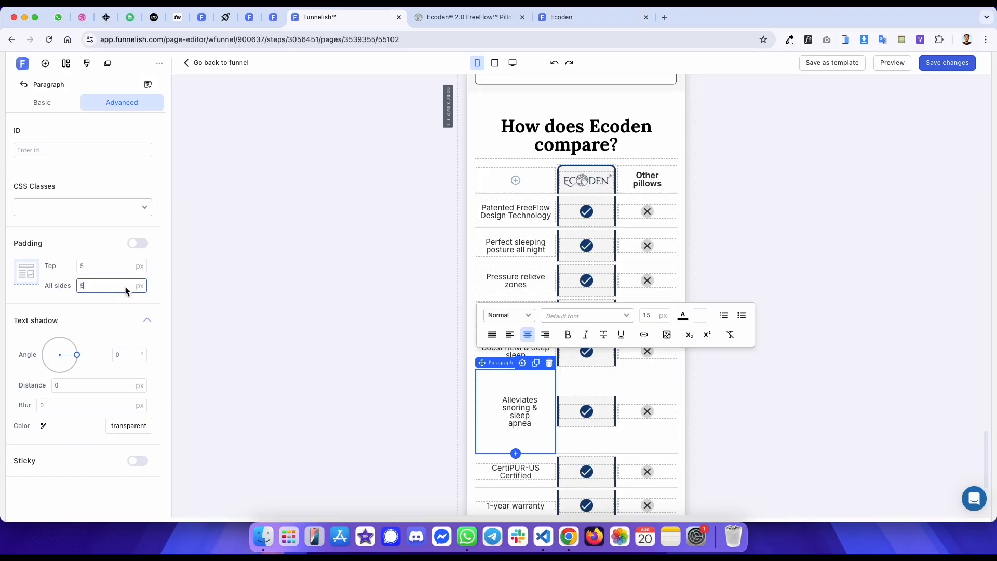
- Set the padding of the 1-year warranty label to 5 px
left_click(488, 418)
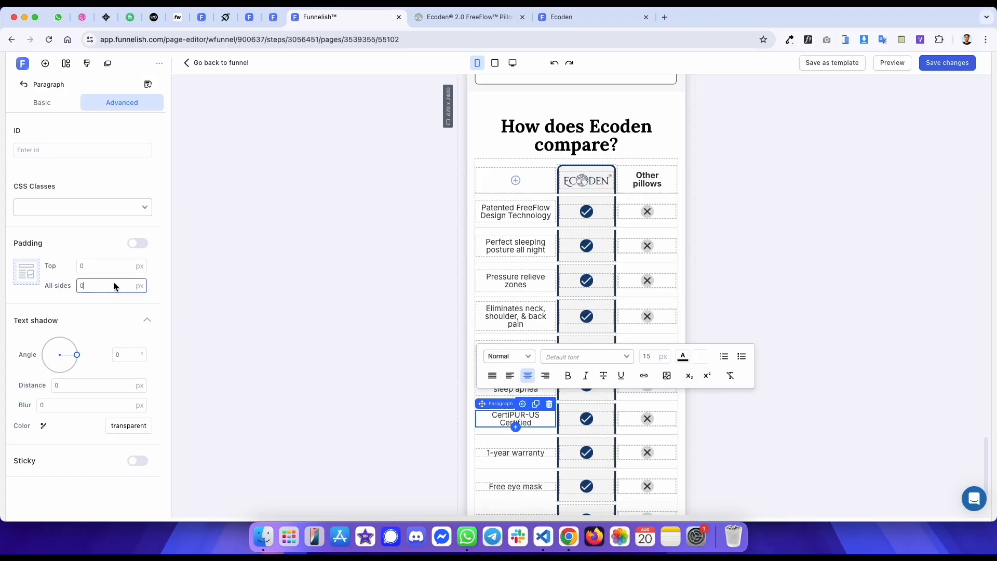
scroll(507, 231, "down", 3)
left_click(496, 342)
left_click(118, 285)
type("5")
key("Delete")
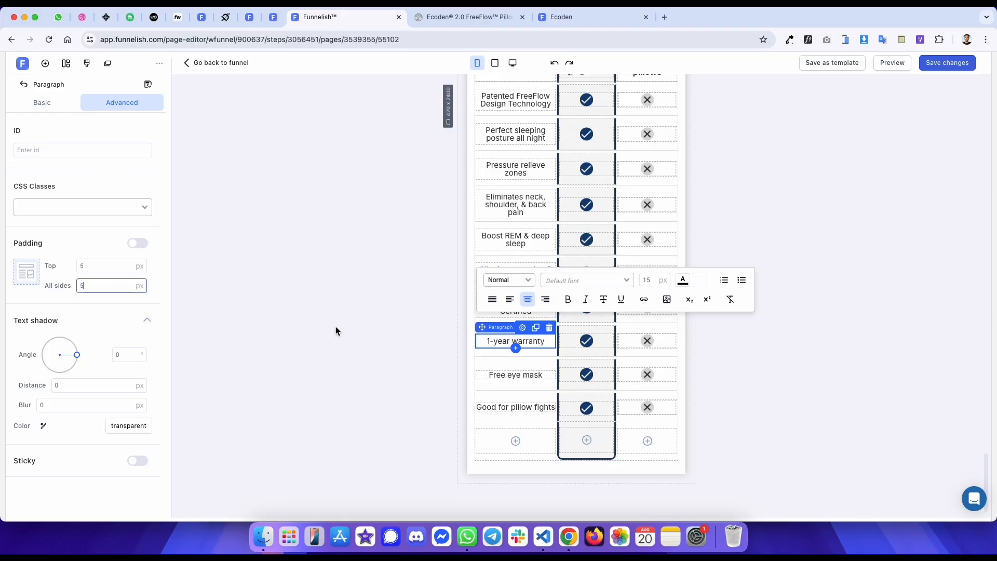
- Set the padding of the Good for pillow fights label to 5 px and save the page
left_click(522, 376)
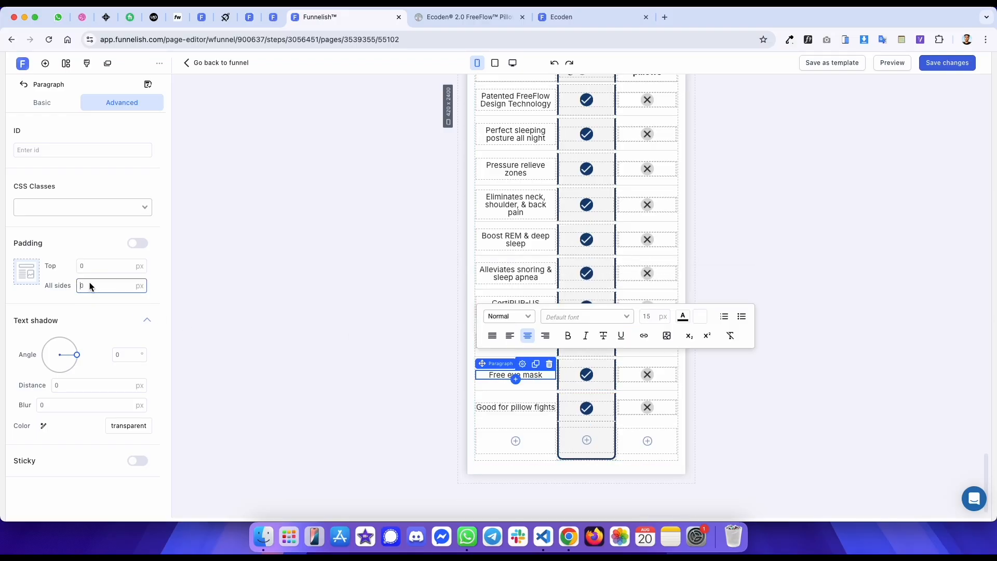
left_click(512, 407)
left_click(136, 285)
type("5")
left_click(969, 69)
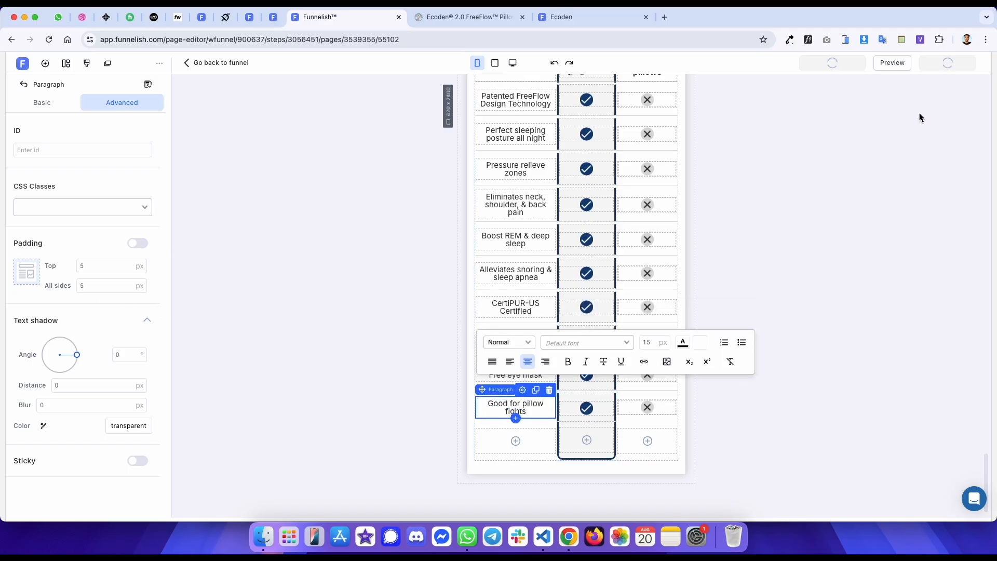
- Compare the published page's comparison table with the reference page at desktop width
left_click(582, 17)
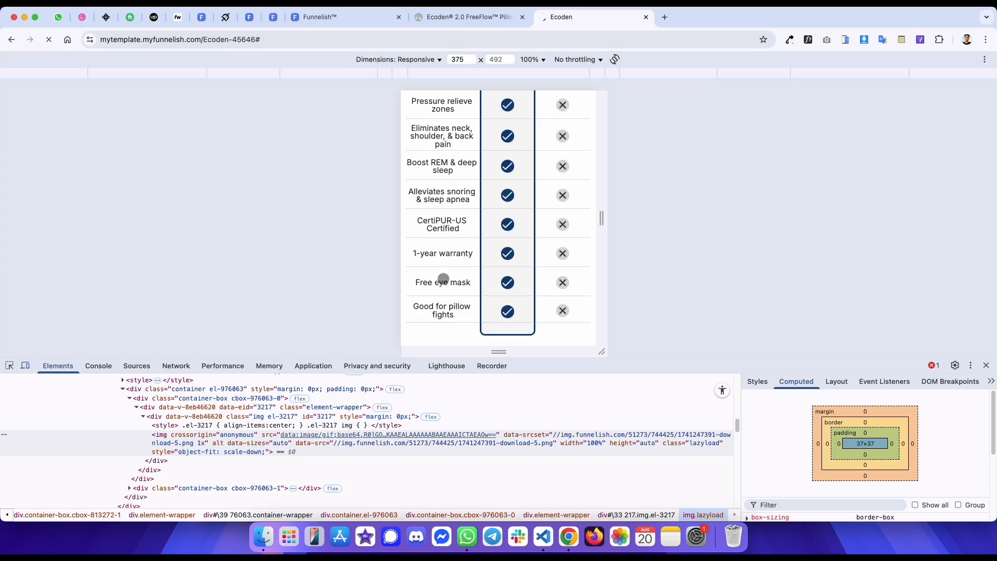
left_click_drag(497, 276, 507, 304)
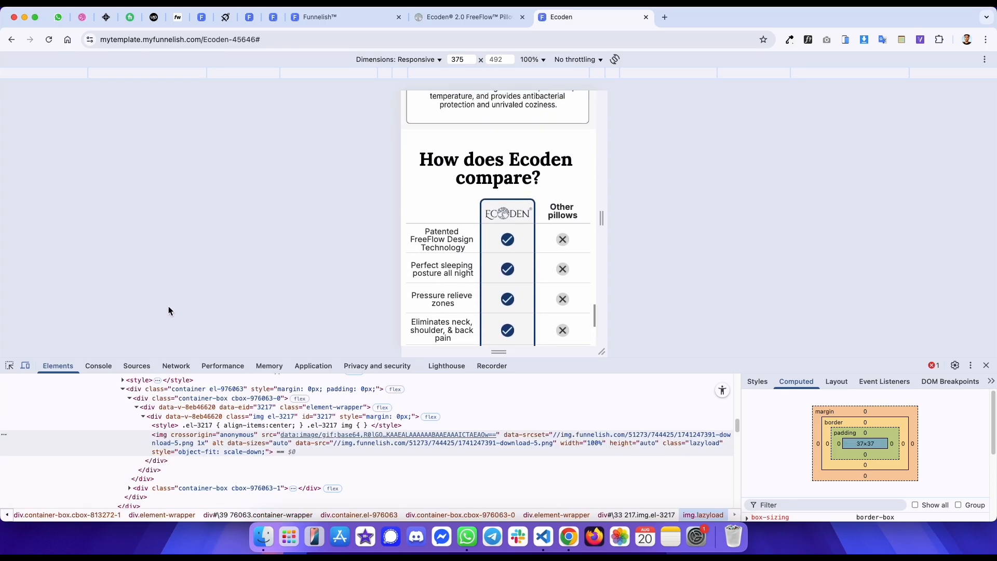
left_click(25, 366)
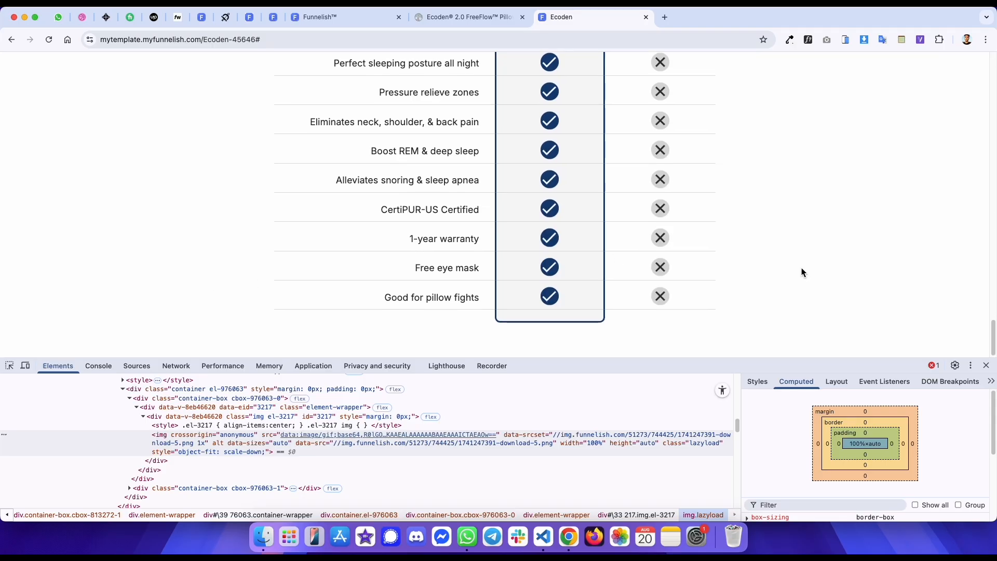
left_click(491, 21)
left_click(26, 366)
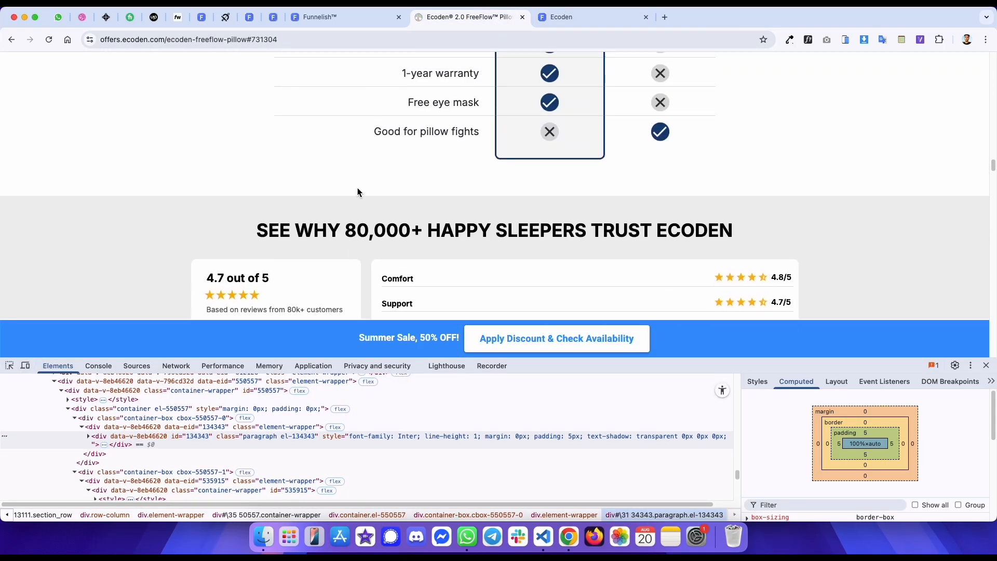
left_click(332, 17)
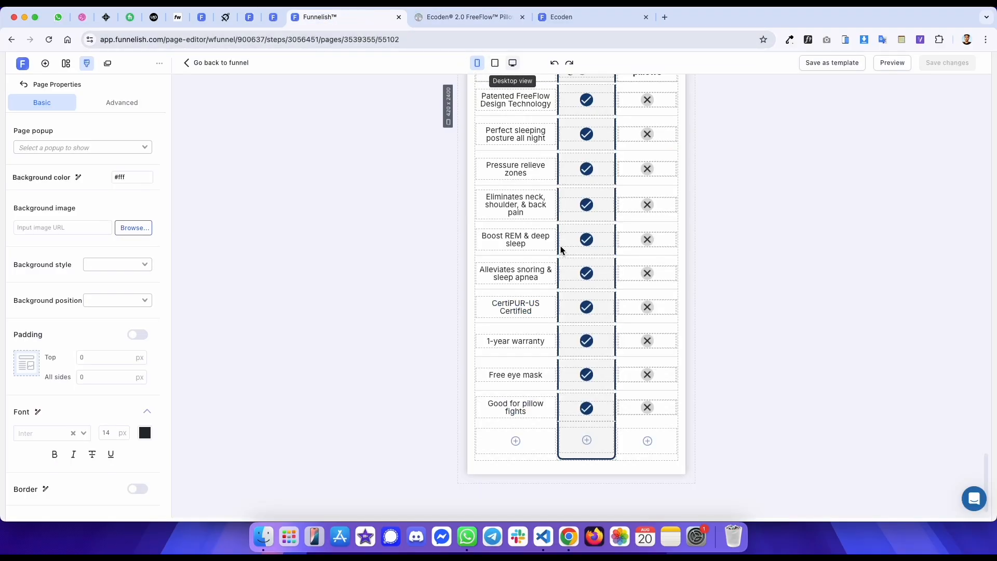
- Switch the editor to desktop view and review the table against the published and reference pages
left_click(513, 63)
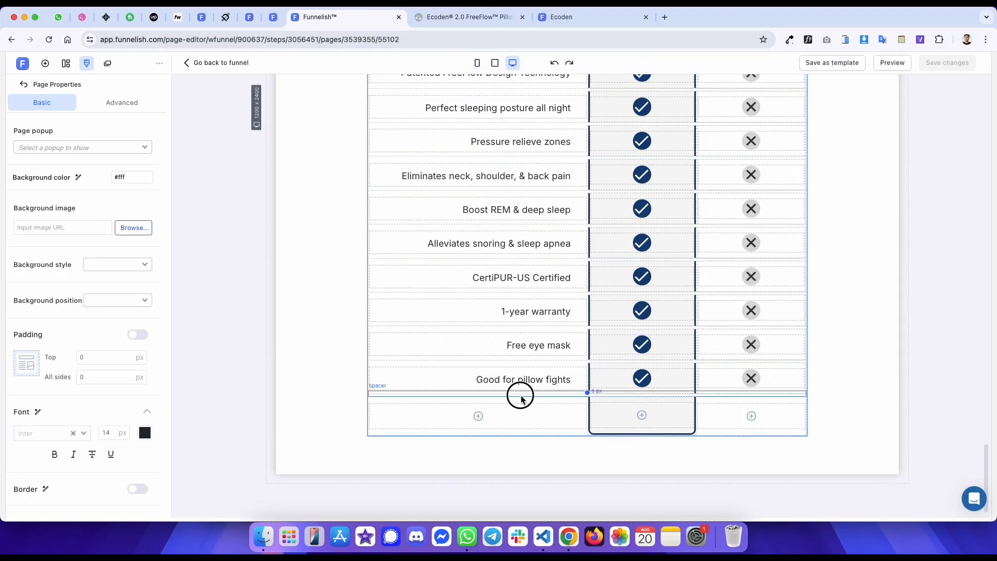
left_click(485, 395)
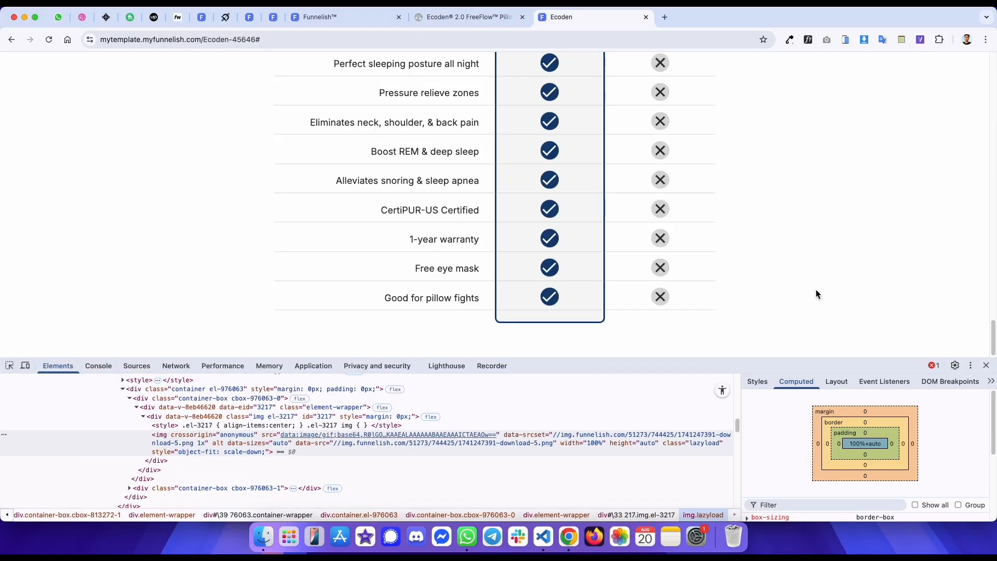
left_click(987, 365)
scroll(794, 276, "up", 20)
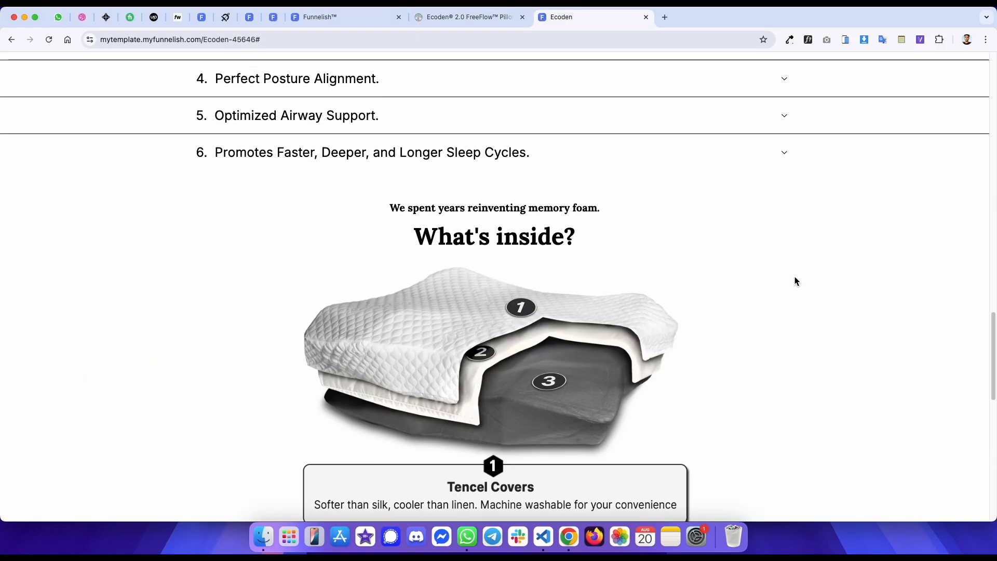
key("ctrl+shift+Tab")
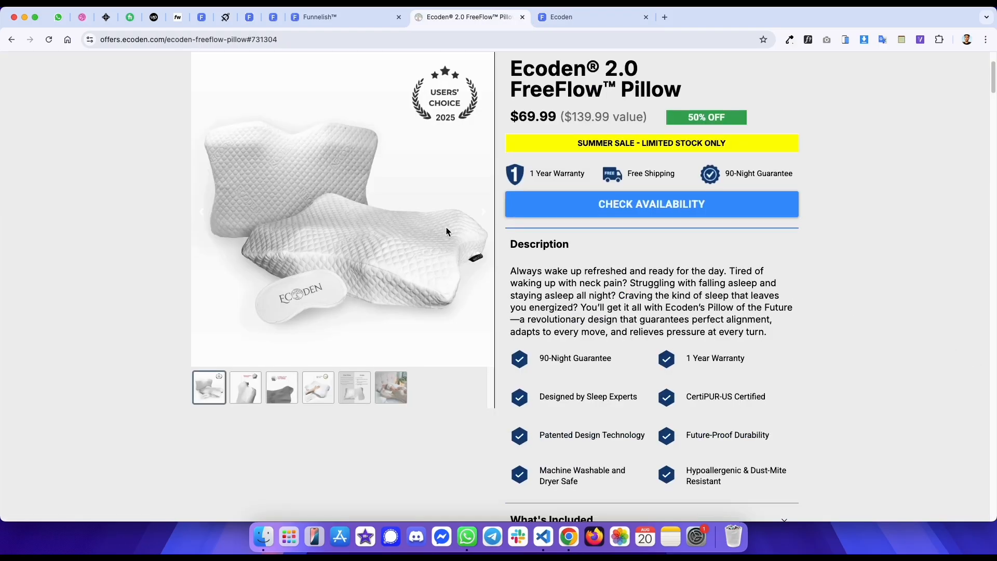
scroll(447, 226, "down", 15)
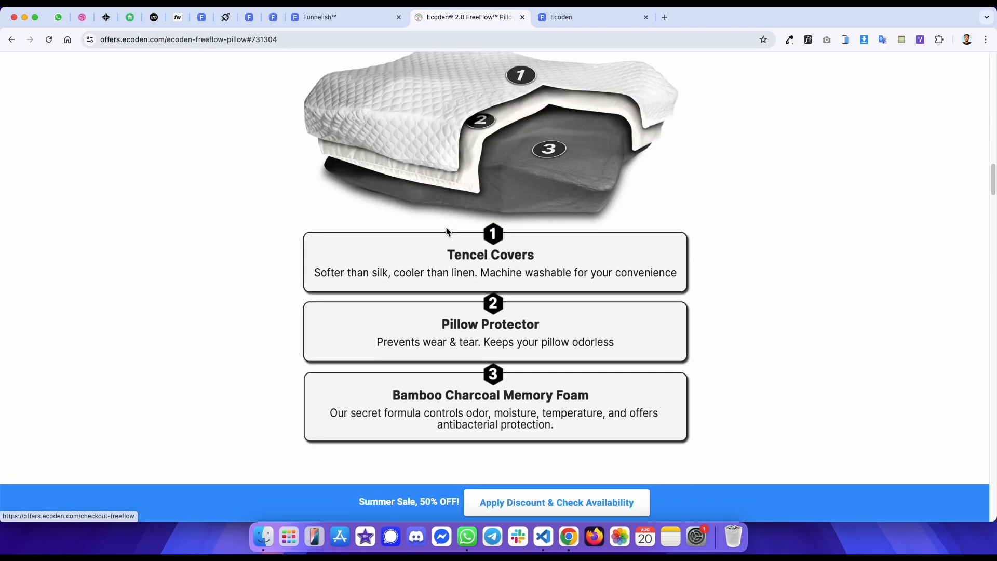